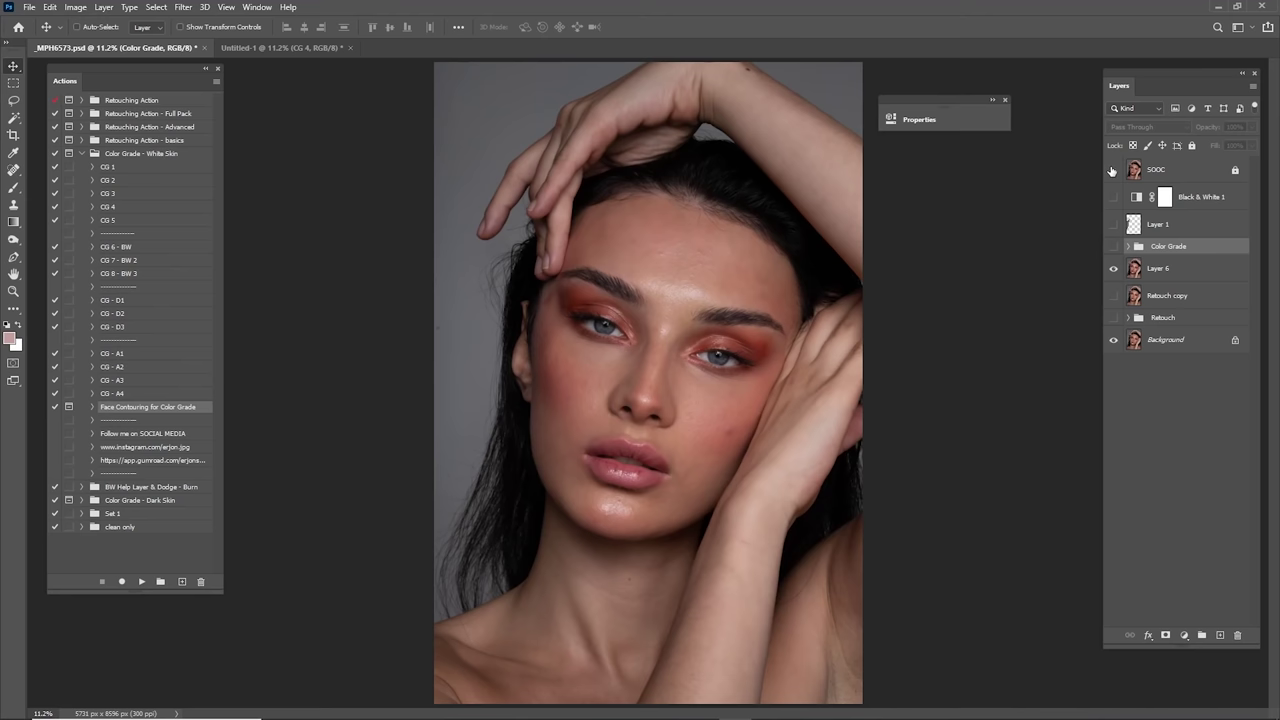
Step: Compare the original photo with the retouched and graded versions by toggling the SOOC layer and the Color Grade group
click(1112, 171)
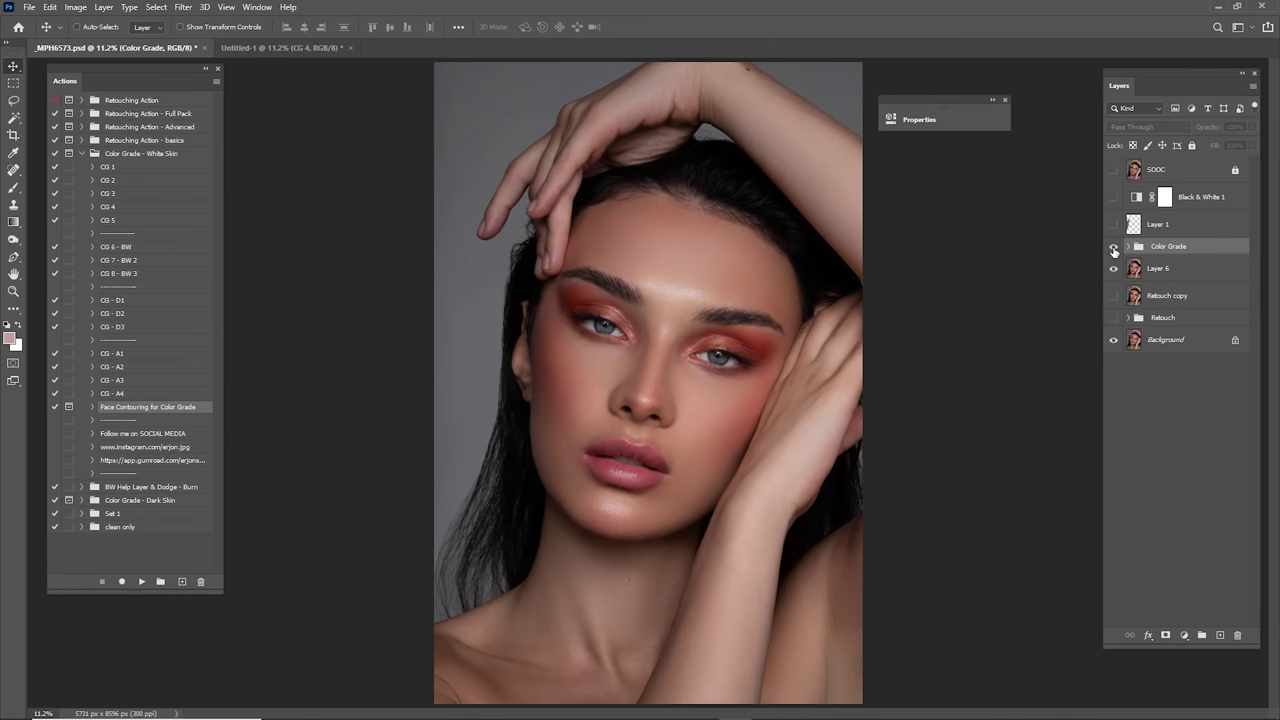
click(1113, 248)
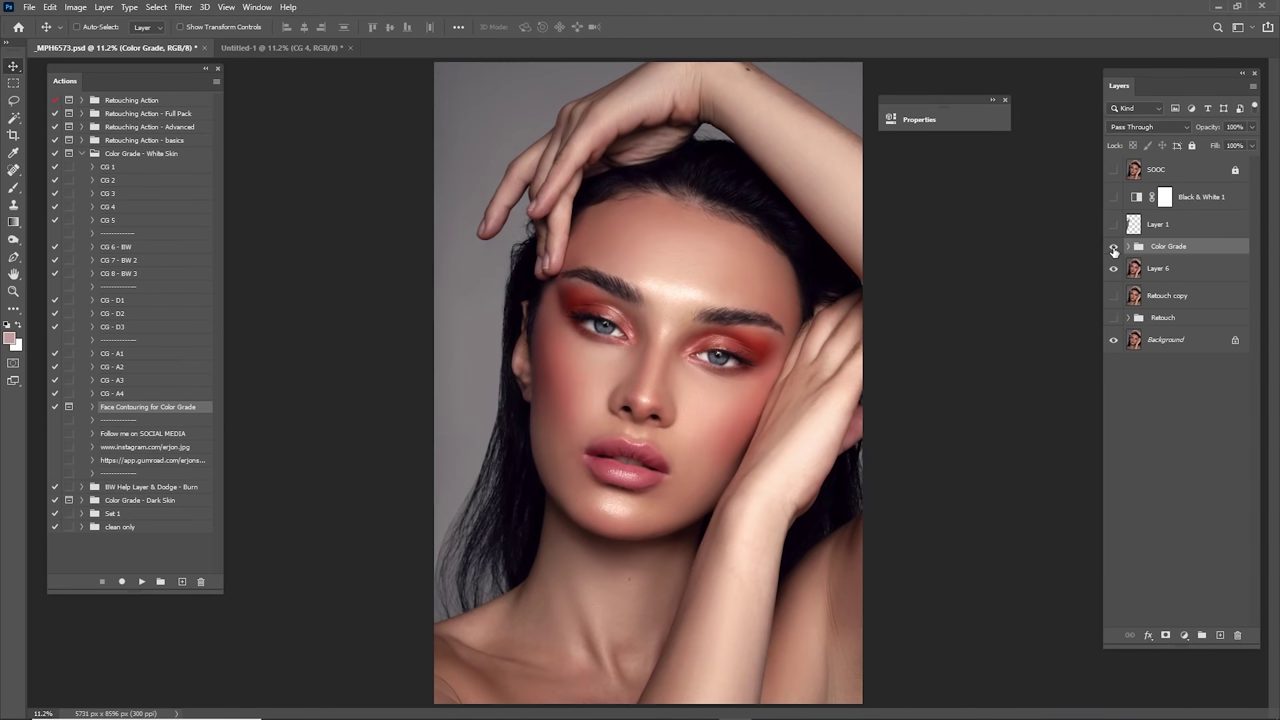
click(1113, 172)
click(1113, 173)
click(1113, 172)
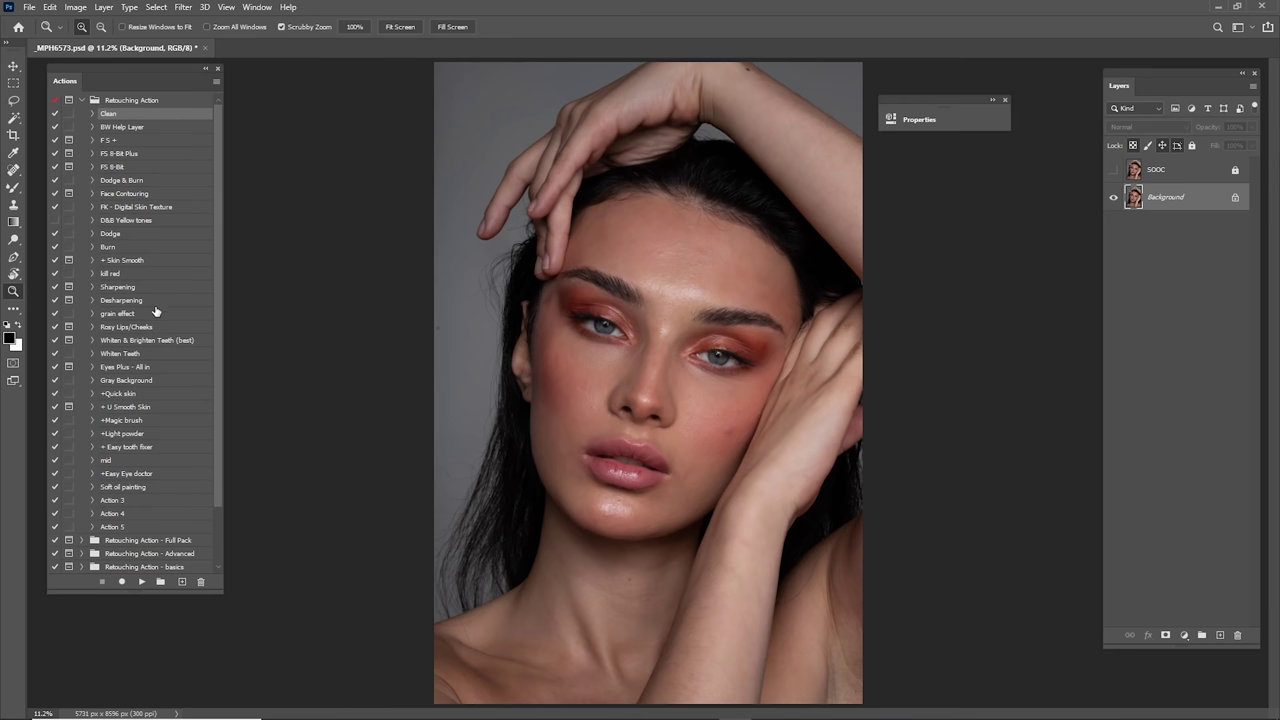
Step: Run the Clean action, select the clean layer and hide the Black & White 1 adjustment layer
click(141, 582)
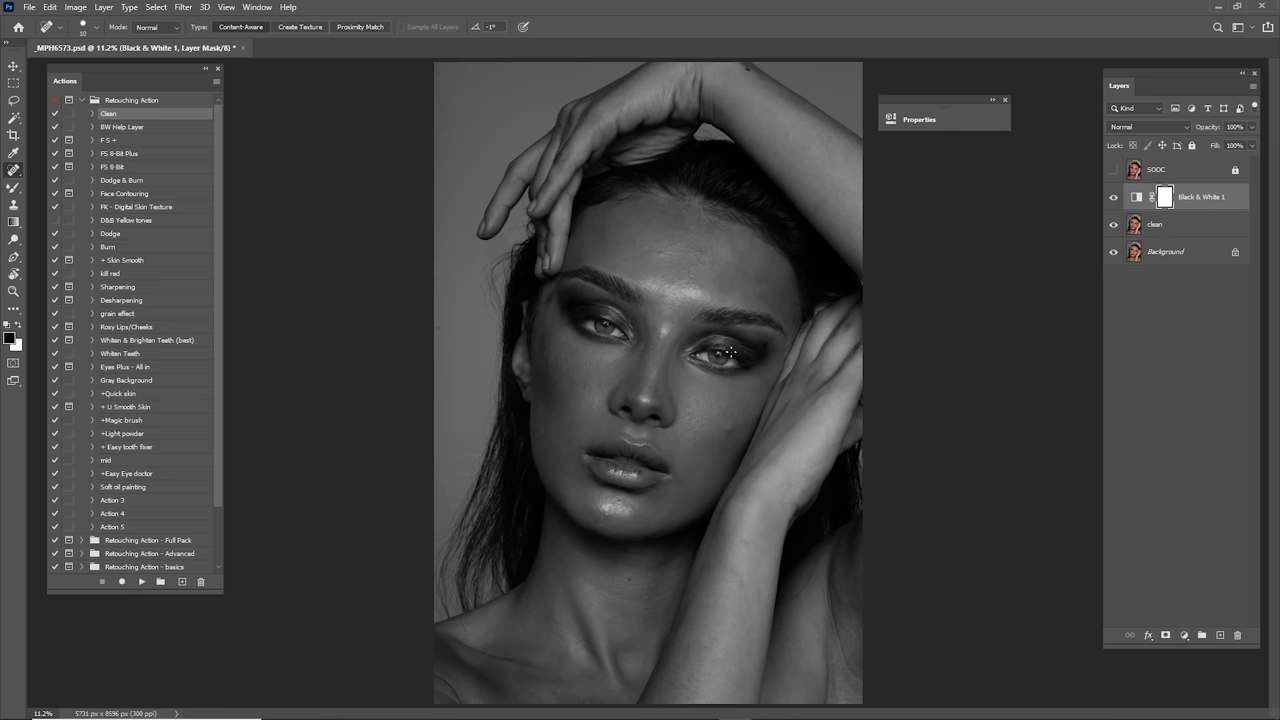
click(1144, 224)
click(1113, 197)
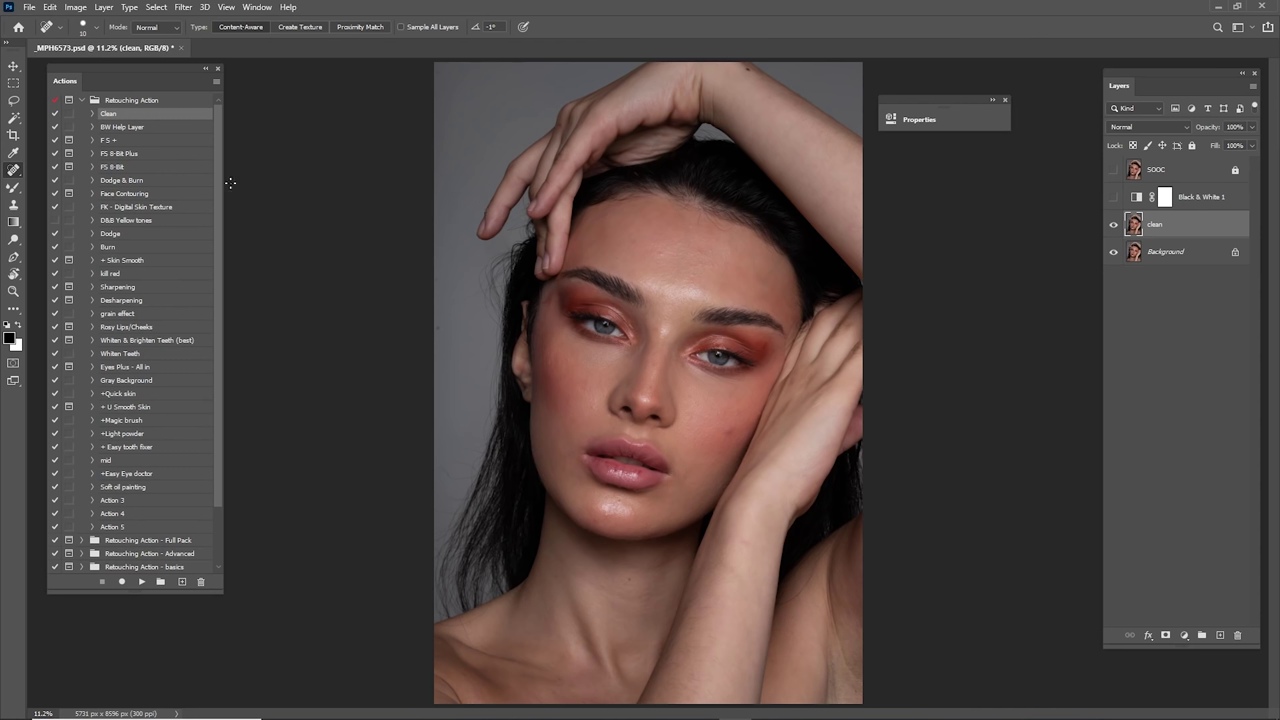
Step: Remove the white specks around the inner part of the eyebrow using the Spot Healing Brush at size 15
right_click(19, 172)
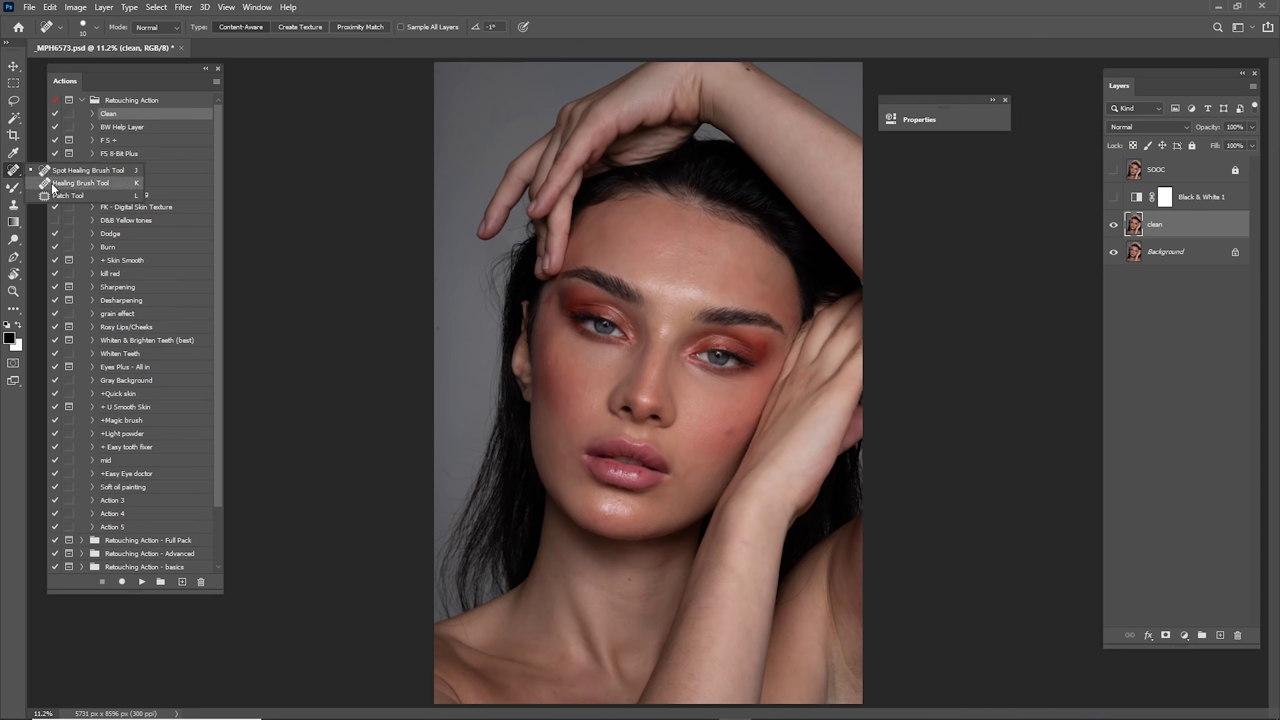
click(60, 172)
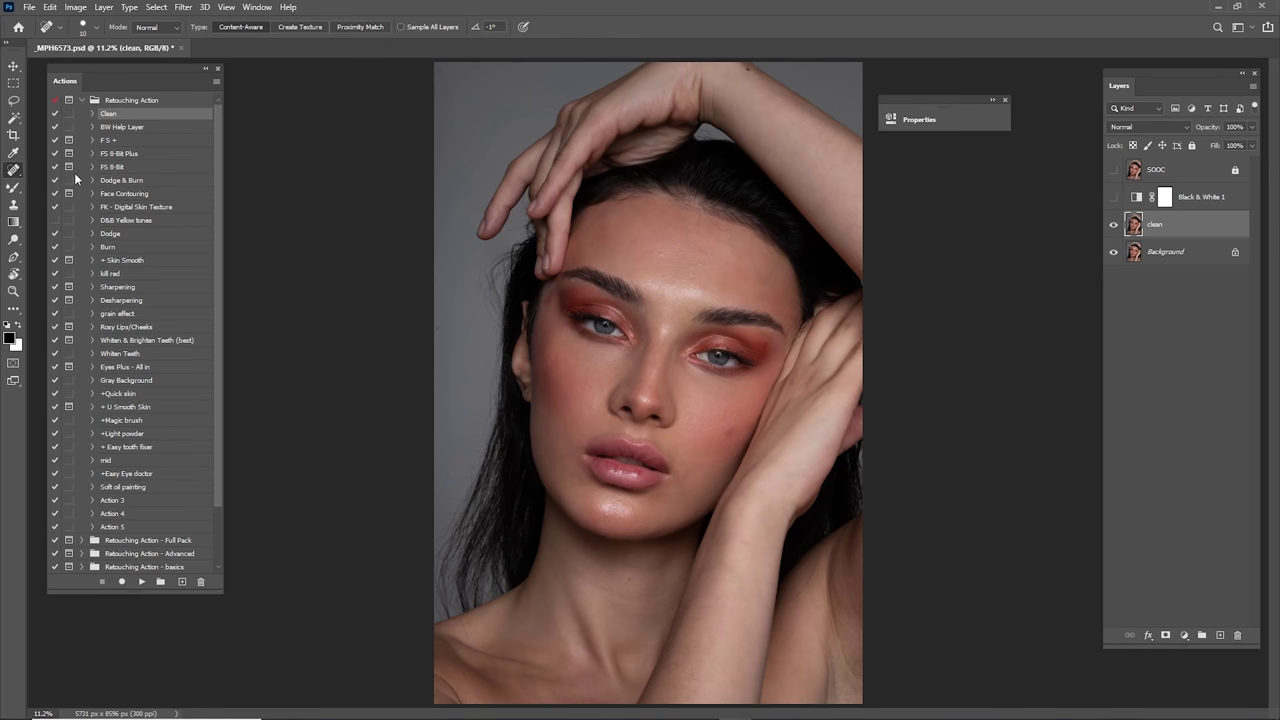
key(z)
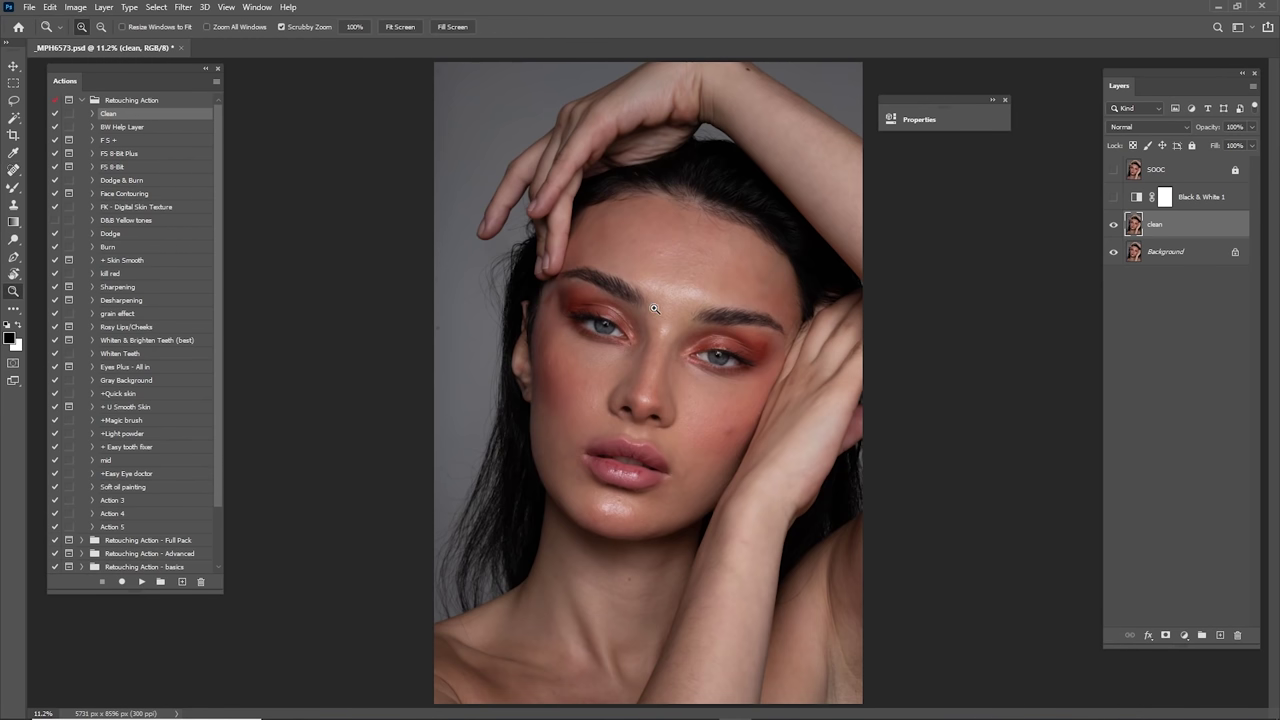
mouse_move(655, 309)
mouse_down()
mouse_move(707, 340)
mouse_move(760, 305)
mouse_move(774, 335)
mouse_up()
key(j)
key(bracketright)
key(bracketright)
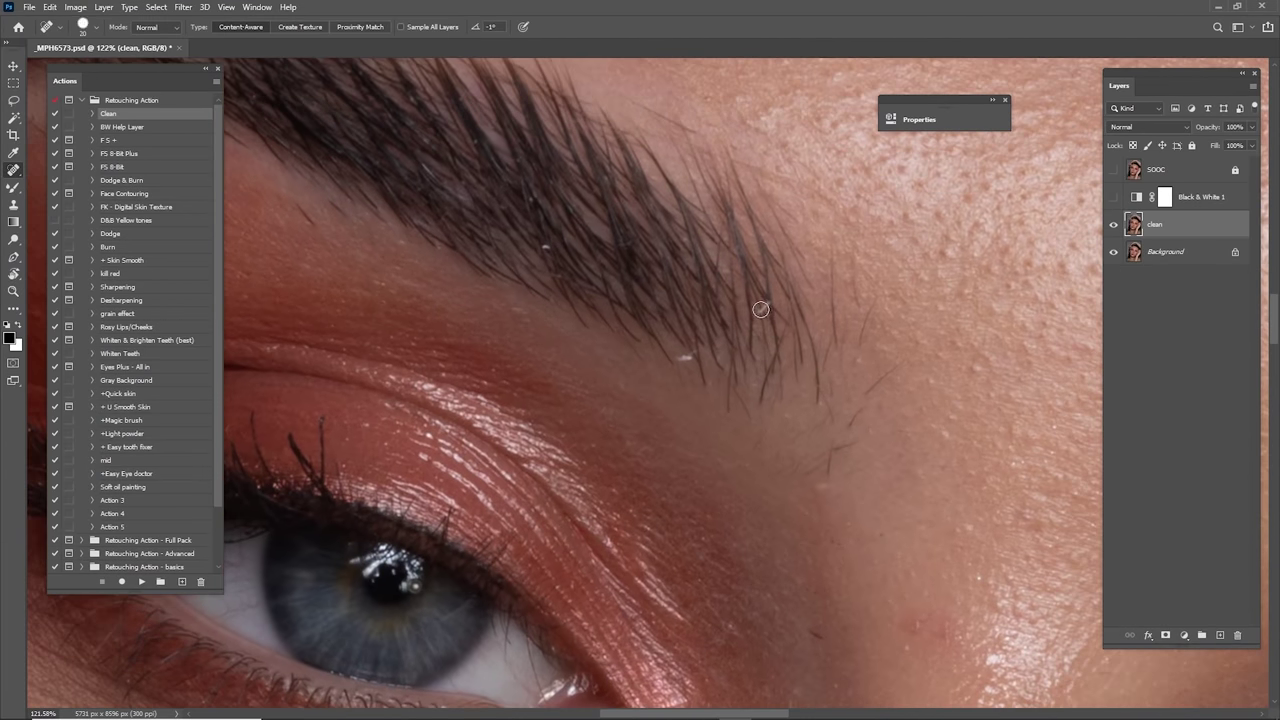
drag(716, 341, 790, 351)
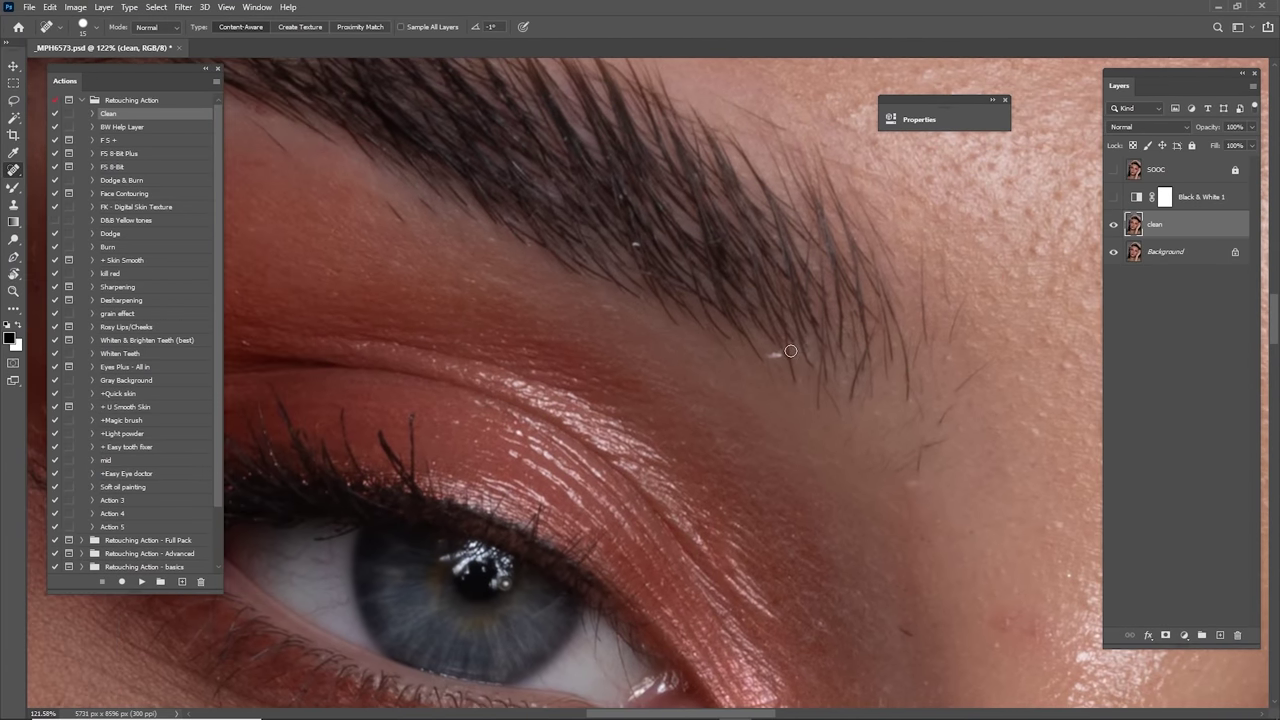
drag(689, 297, 802, 407)
click(750, 351)
Step: Heal the stray hairs below and above the outer half of the same eyebrow
drag(604, 339, 797, 371)
drag(700, 357, 824, 433)
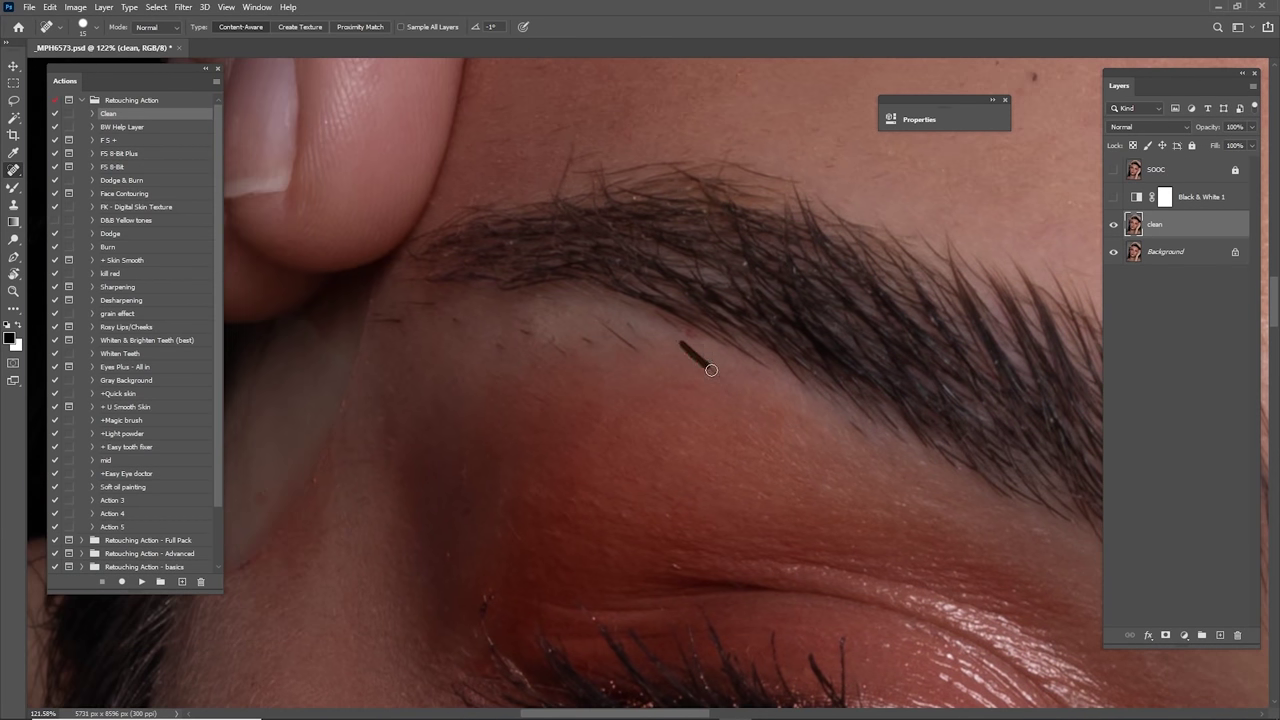
mouse_move(679, 361)
mouse_down()
mouse_move(729, 352)
mouse_move(754, 376)
mouse_move(634, 350)
mouse_move(679, 369)
mouse_up()
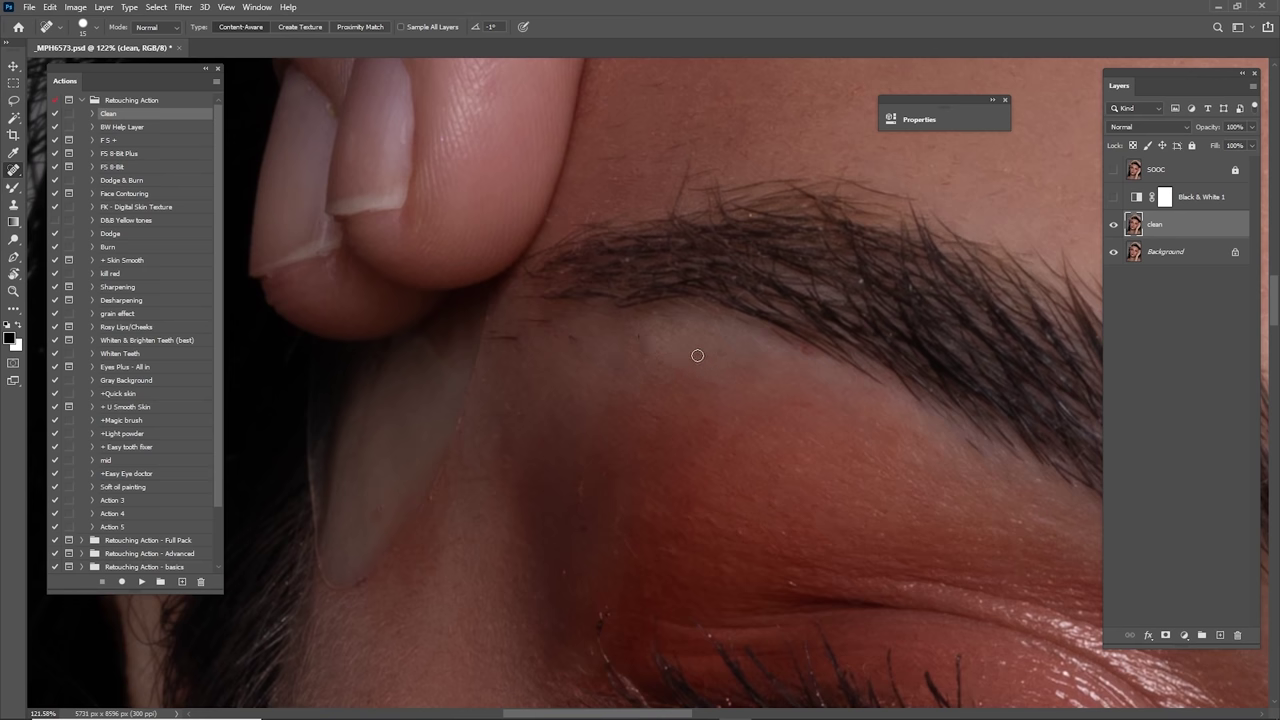
scroll(697, 355, up, 5)
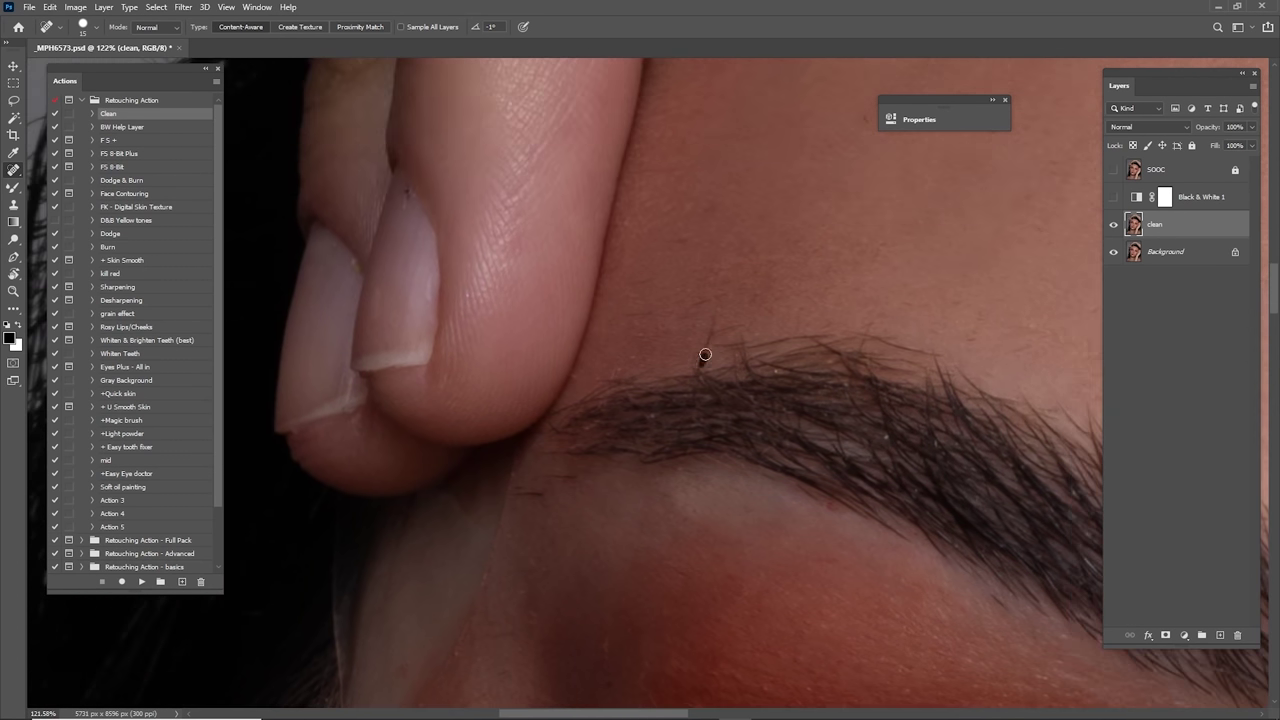
Step: Heal the loose hairs at the eyebrow's tail and the small marks beside the outer eye corner
drag(700, 297, 768, 203)
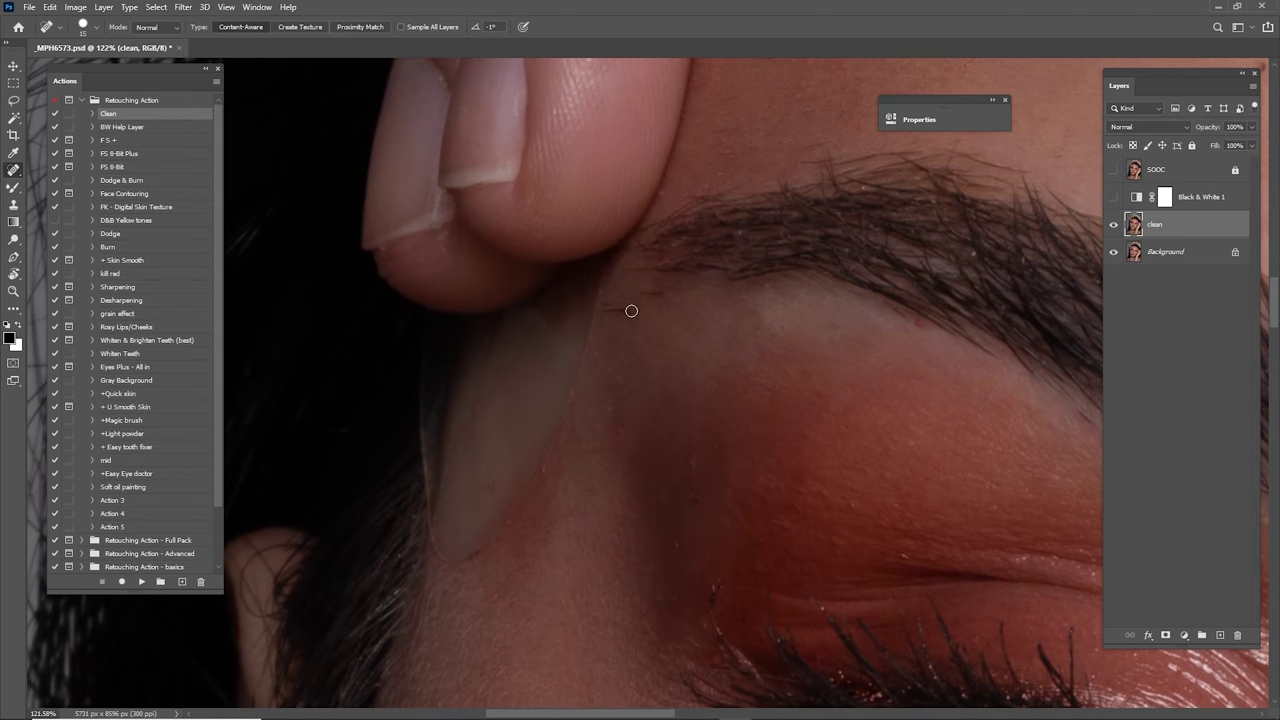
drag(682, 432, 660, 266)
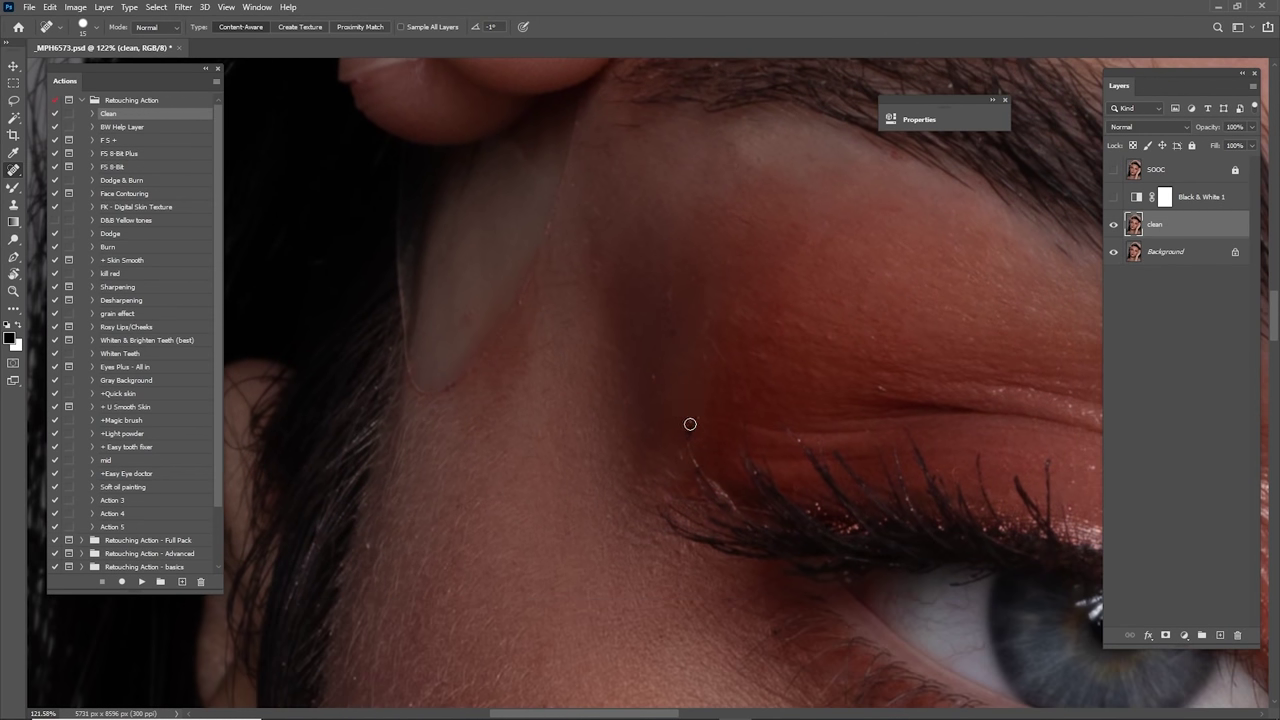
drag(690, 422, 691, 428)
mouse_move(649, 367)
mouse_down()
mouse_move(660, 370)
mouse_move(669, 311)
mouse_move(723, 363)
mouse_move(649, 354)
mouse_move(676, 385)
mouse_up()
Step: Spot-heal the light fine hairs and bright specks on the cheek between the ear and the eye
scroll(648, 355, down, 5)
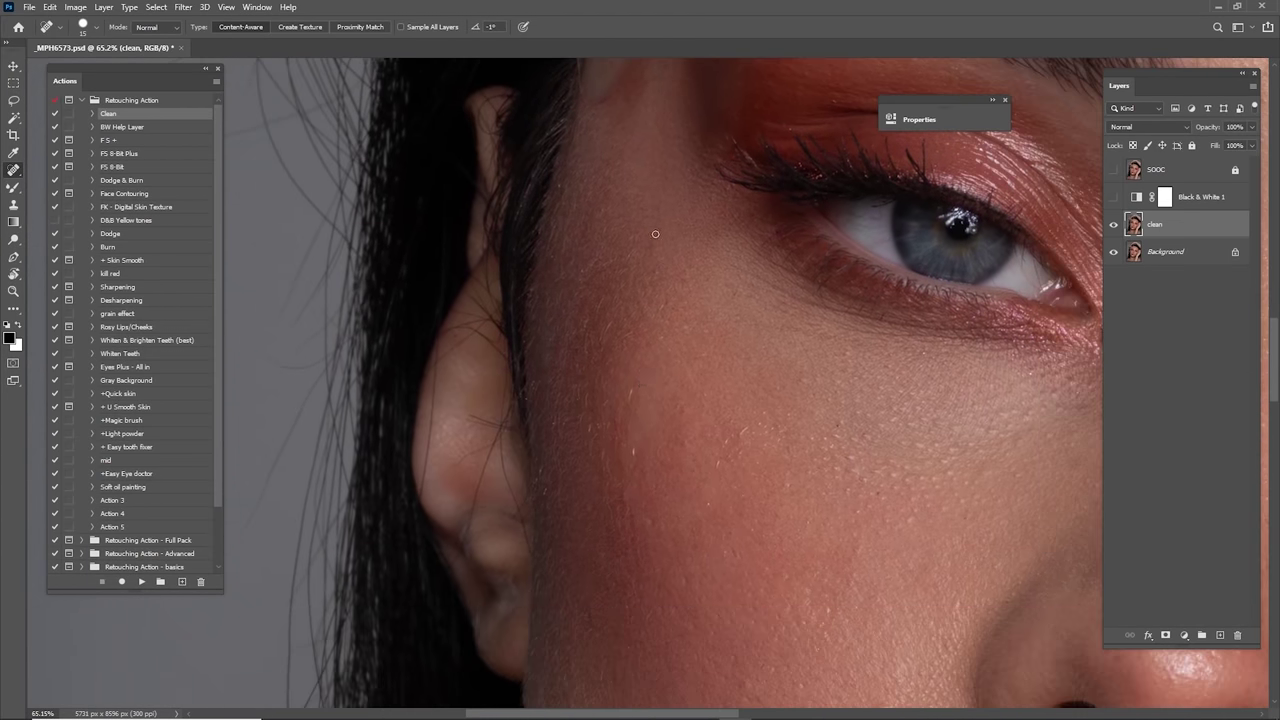
drag(680, 218, 686, 383)
drag(696, 470, 674, 277)
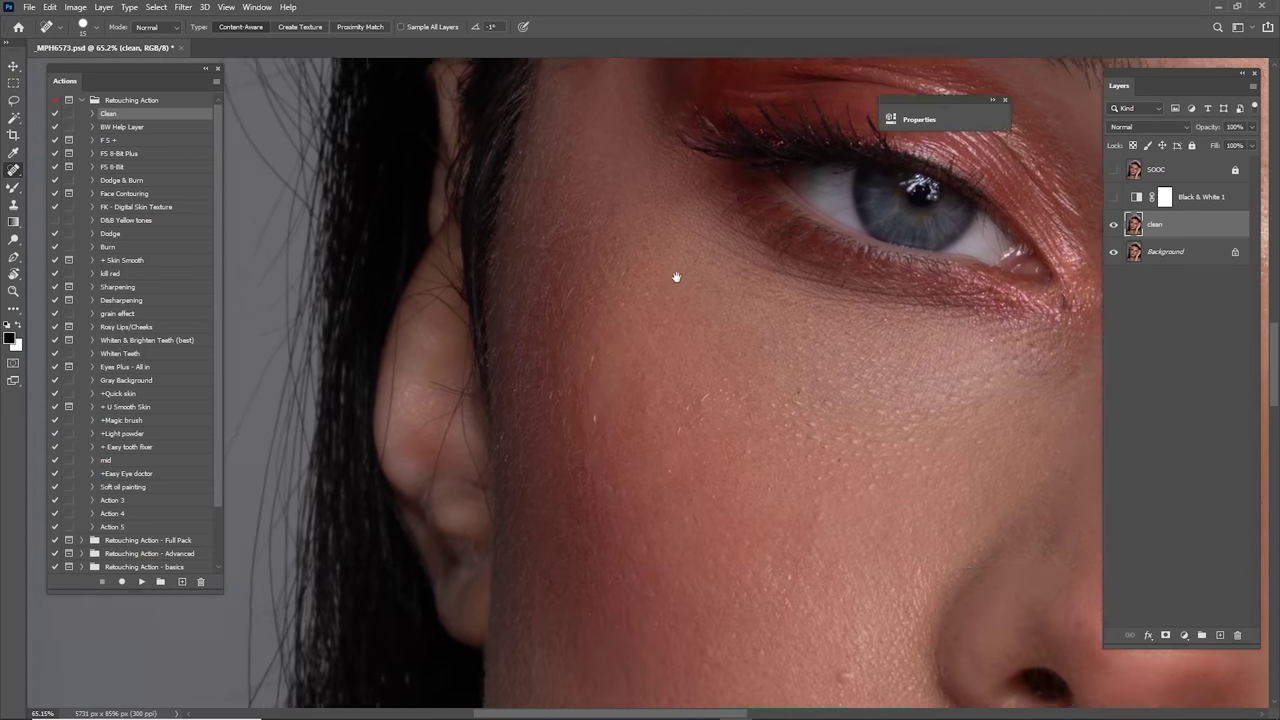
mouse_move(575, 360)
mouse_down()
mouse_move(629, 383)
mouse_move(697, 452)
mouse_up()
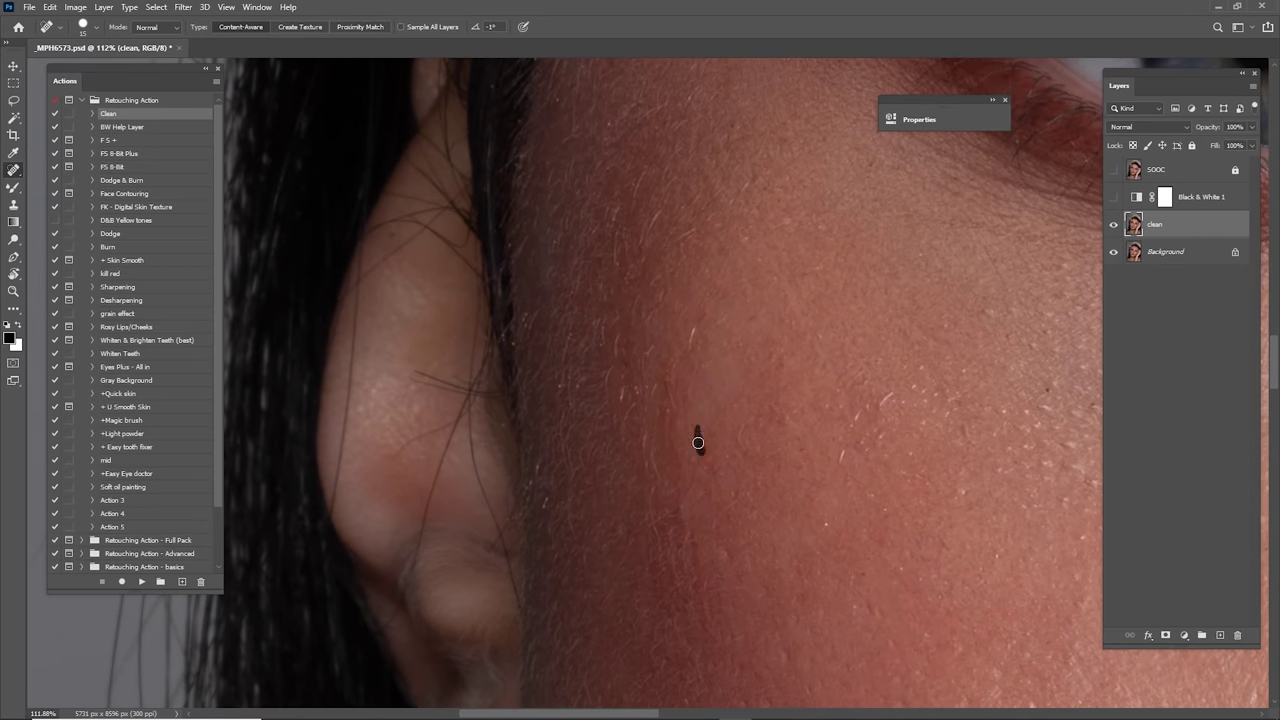
drag(666, 371, 668, 404)
drag(698, 324, 689, 363)
drag(844, 454, 685, 438)
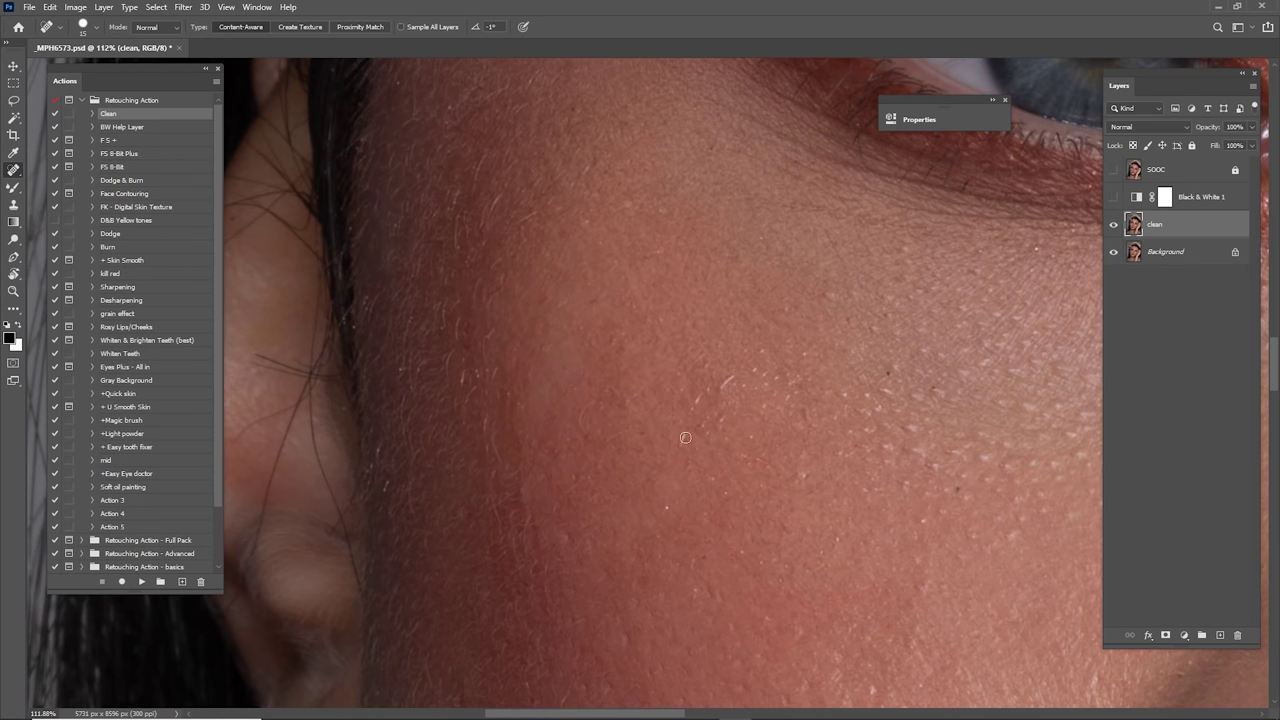
drag(705, 389, 697, 404)
drag(731, 379, 725, 384)
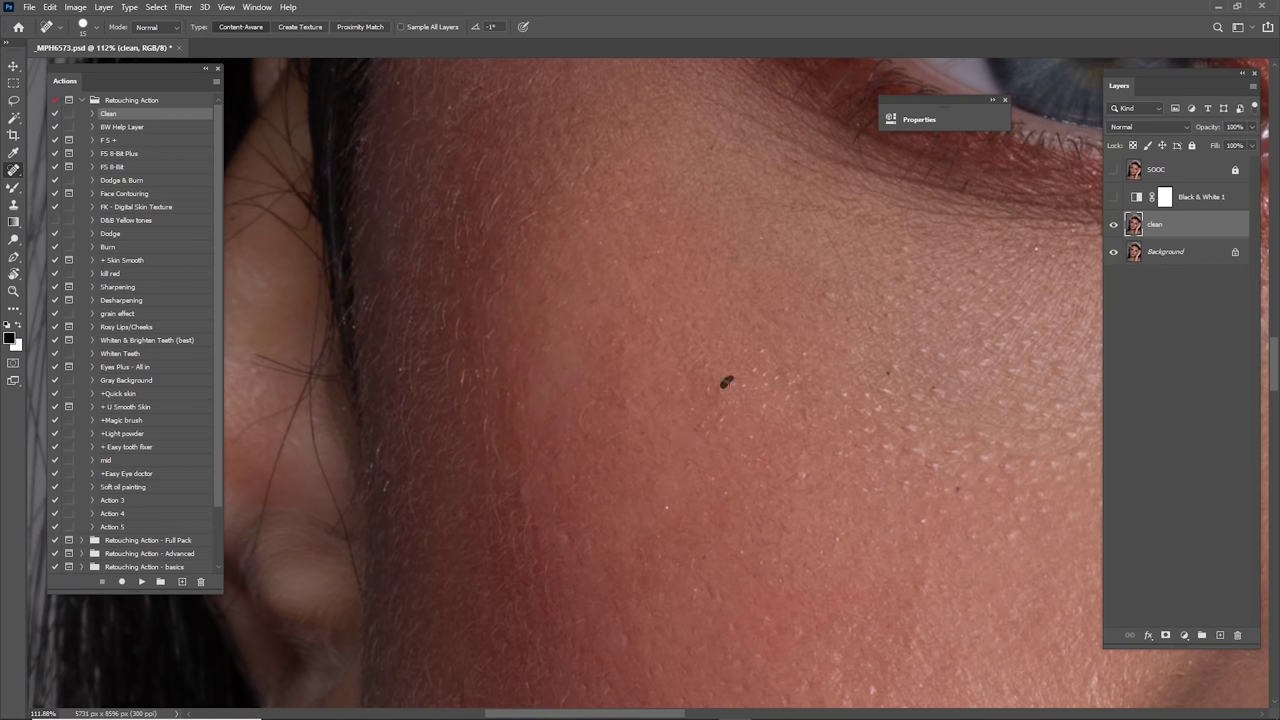
click(672, 506)
Step: Heal the small dark mole and nearby blemishes on the forehead above the eyebrow
scroll(703, 411, right, 3)
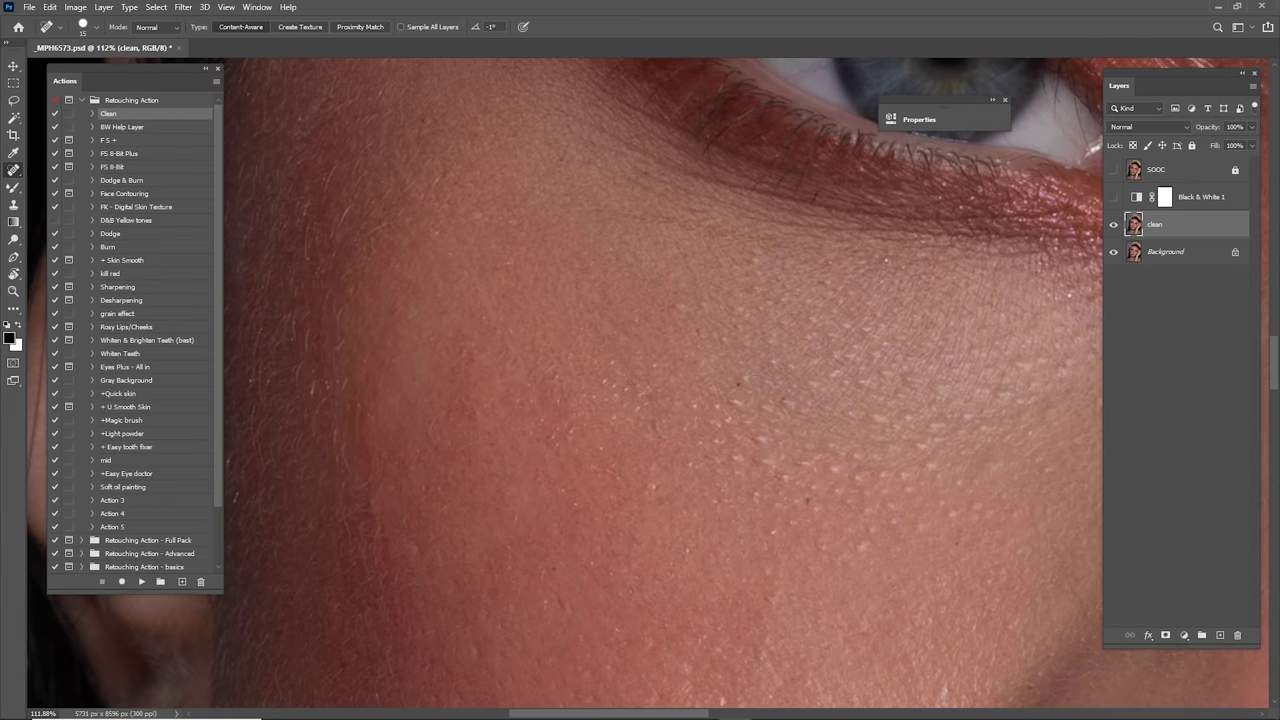
scroll(737, 386, up, 10)
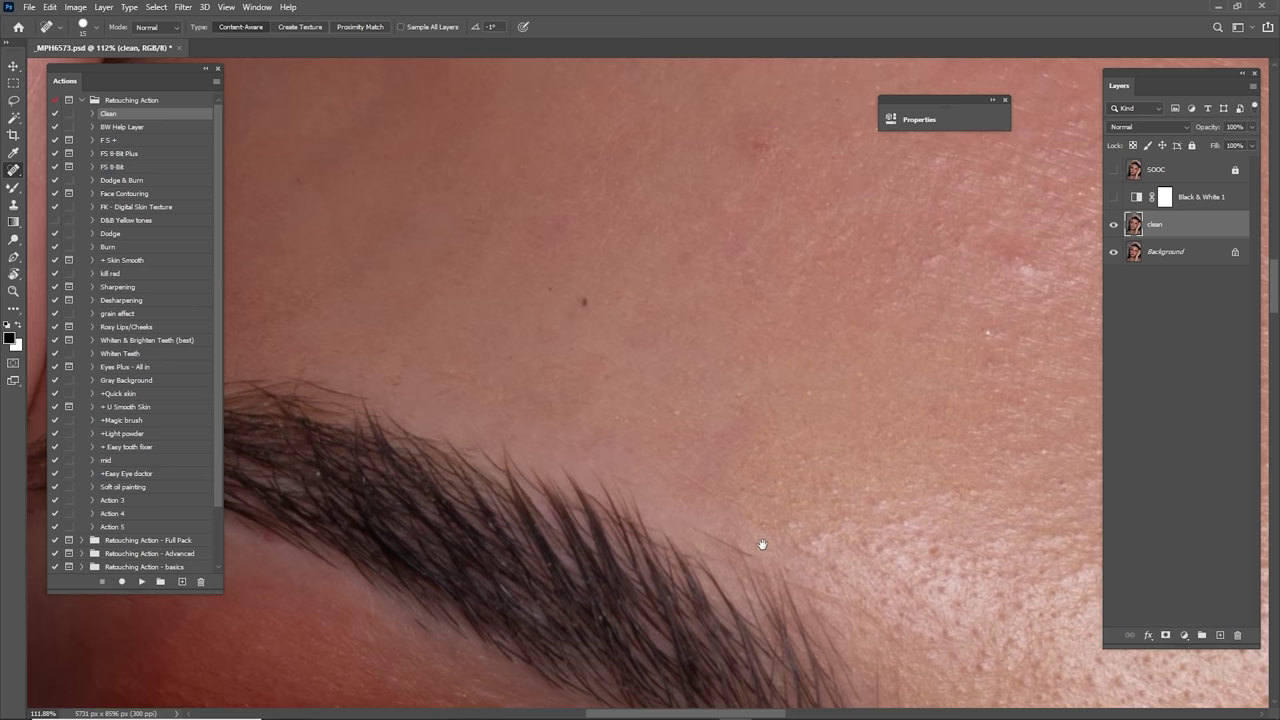
mouse_move(627, 362)
mouse_down()
mouse_move(697, 444)
mouse_move(656, 394)
mouse_move(614, 380)
mouse_move(604, 390)
mouse_move(640, 426)
mouse_move(744, 358)
mouse_up()
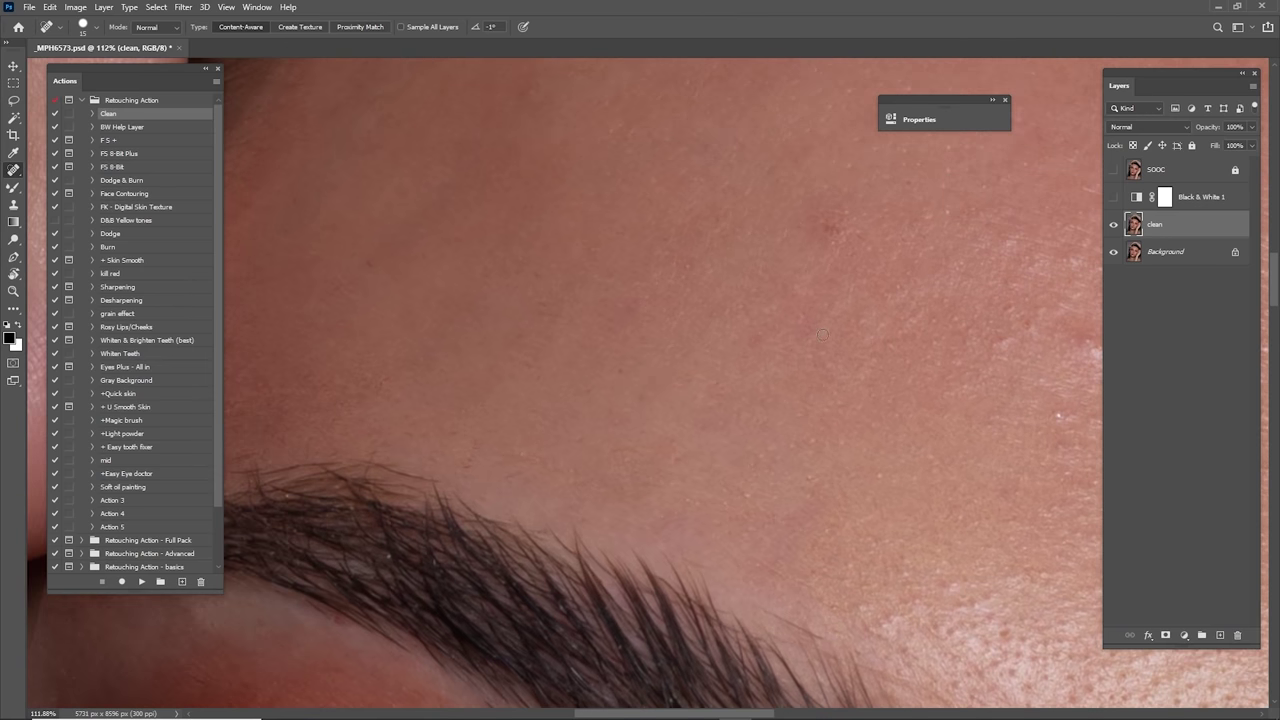
drag(830, 302, 736, 418)
mouse_move(740, 339)
mouse_down()
mouse_move(734, 352)
mouse_move(769, 360)
mouse_move(746, 403)
mouse_move(683, 366)
mouse_move(780, 413)
mouse_move(779, 354)
mouse_up()
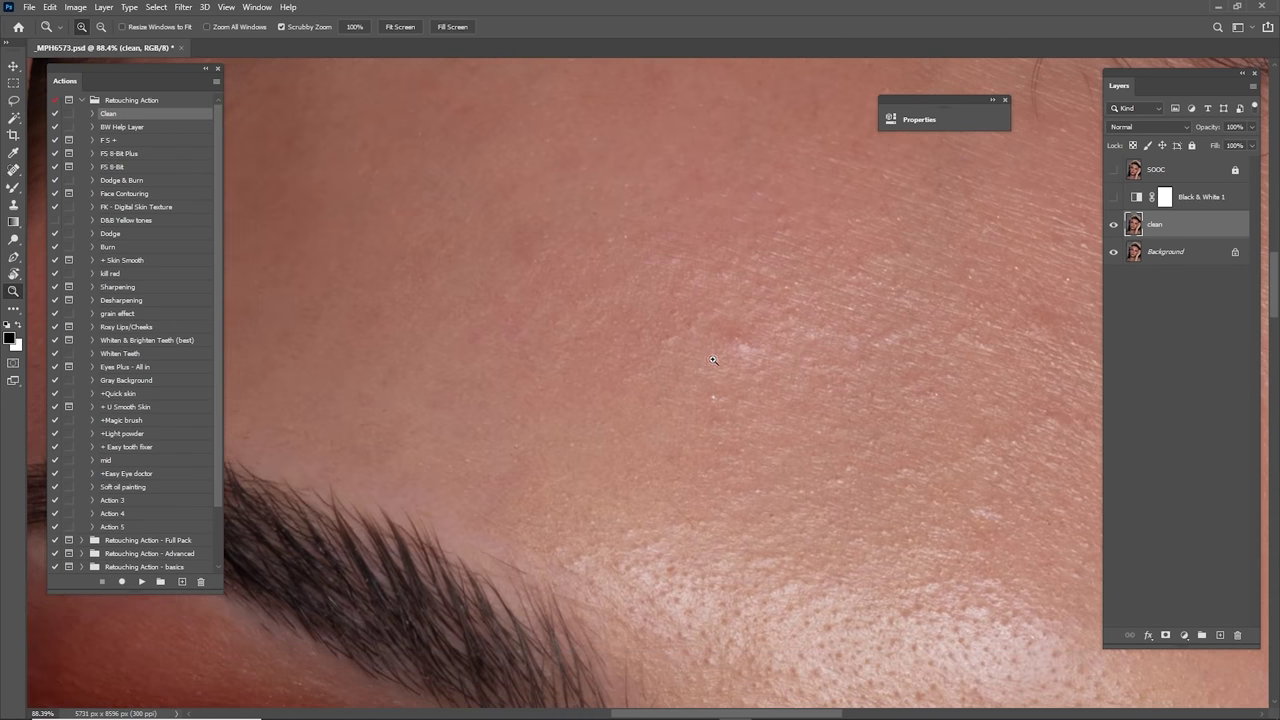
Step: Spot-heal the remaining spots across the central forehead with the Spot Healing Brush at size 25
key(j)
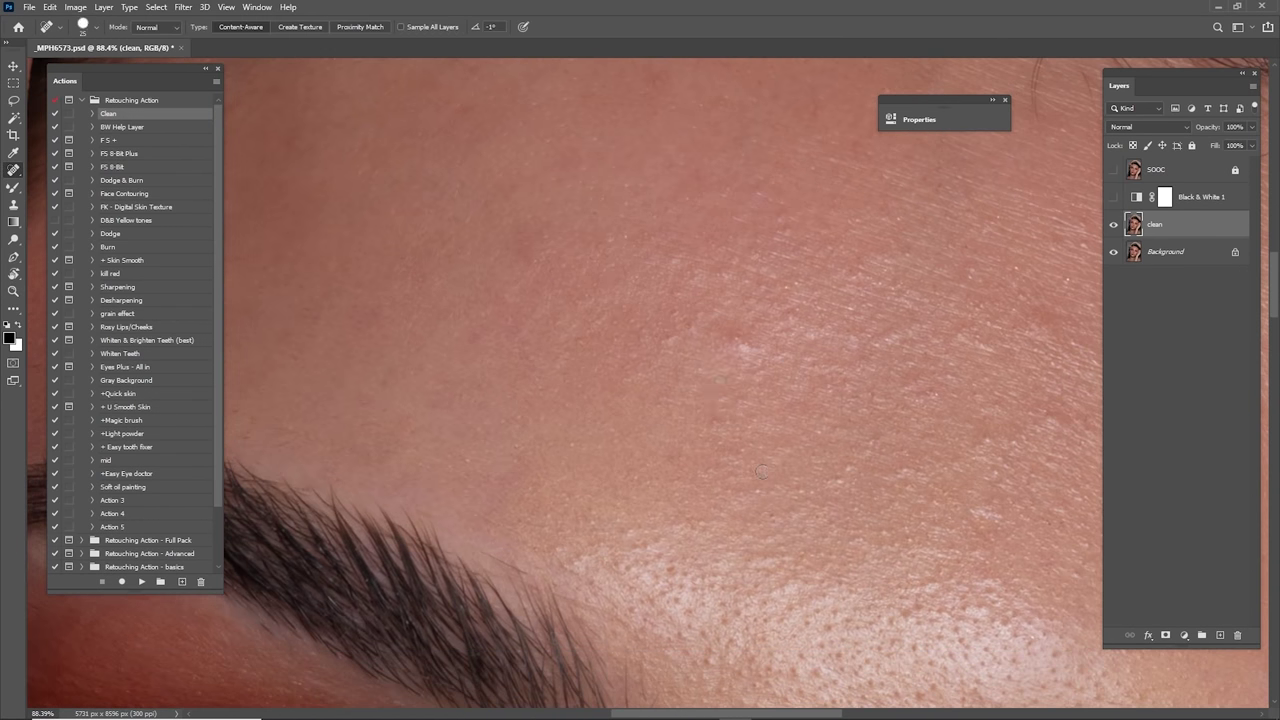
mouse_move(746, 356)
mouse_down()
mouse_move(740, 334)
mouse_move(681, 316)
mouse_up()
drag(838, 258, 815, 262)
drag(800, 200, 673, 459)
mouse_move(715, 324)
mouse_down()
mouse_move(714, 303)
mouse_move(742, 280)
mouse_up()
mouse_move(715, 610)
mouse_down()
mouse_move(760, 343)
mouse_move(706, 491)
mouse_up()
Step: Remove the curved stray hair and small marks on the upper forehead just below the hairline at brush size 15
key(z)
mouse_move(727, 245)
mouse_down()
mouse_move(660, 363)
mouse_move(705, 386)
mouse_up()
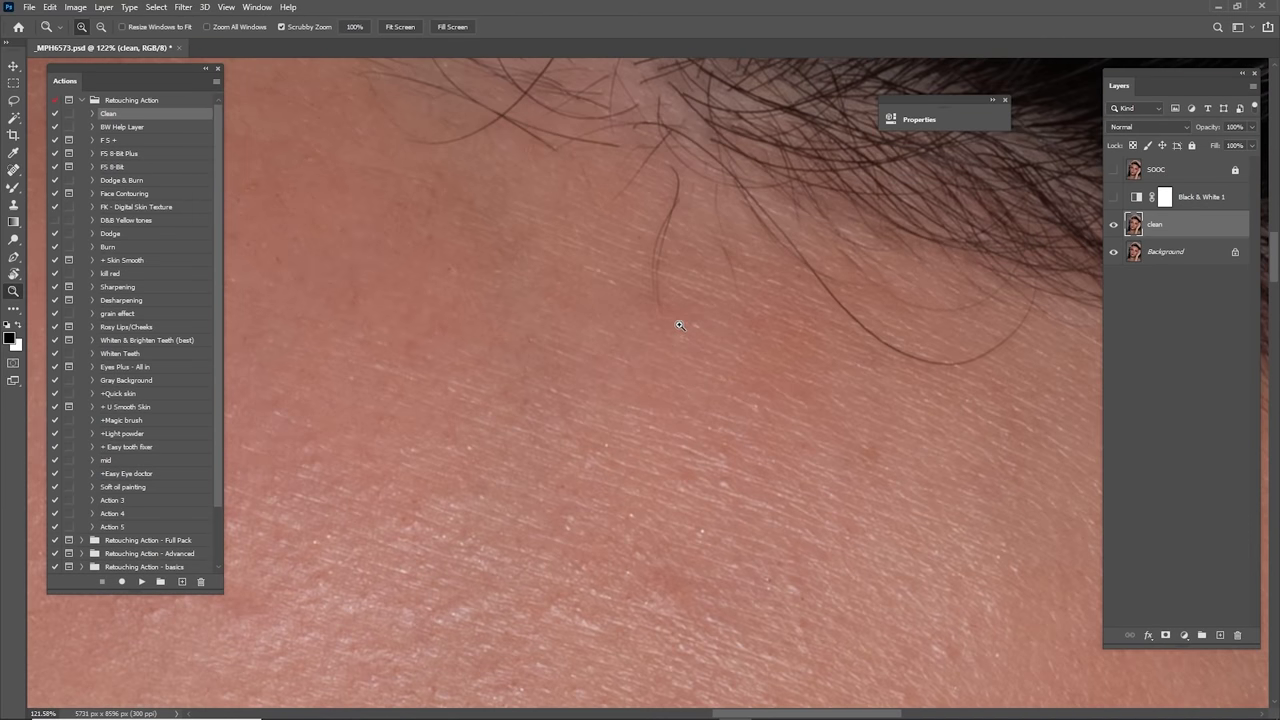
key(j)
drag(724, 246, 739, 302)
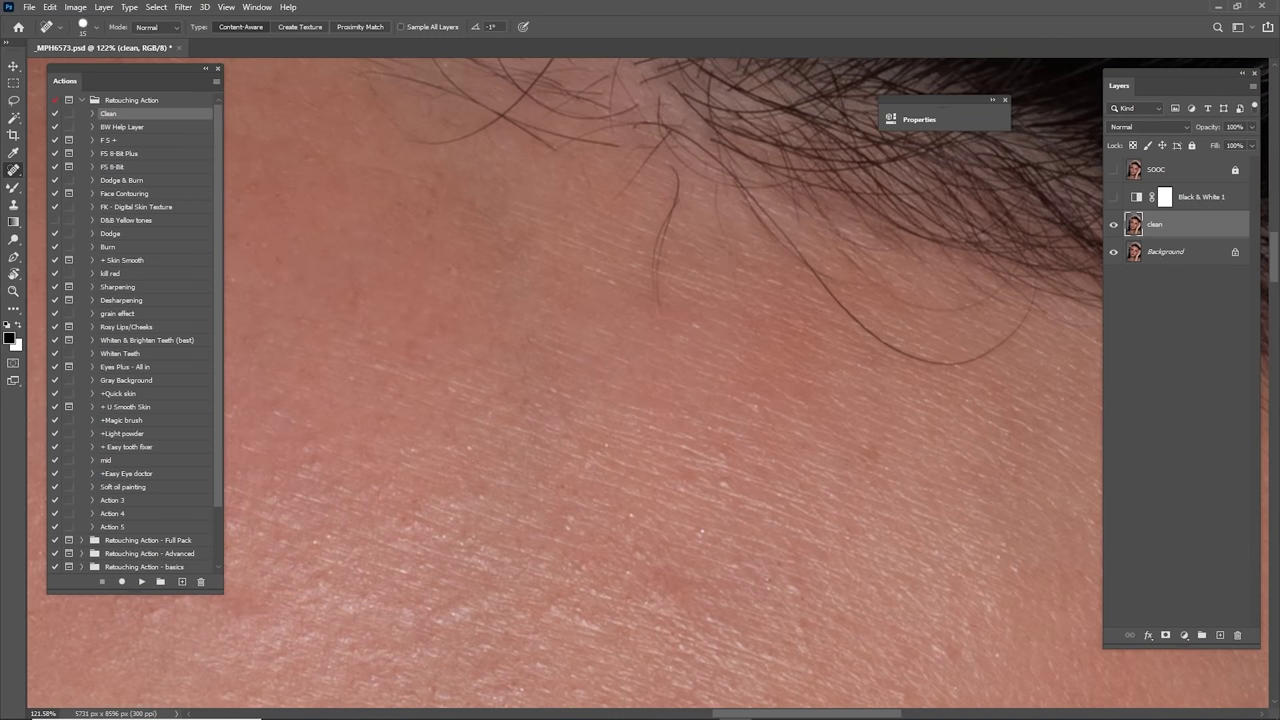
mouse_move(726, 238)
mouse_down()
mouse_move(713, 186)
mouse_move(674, 182)
mouse_move(660, 305)
mouse_up()
drag(644, 232, 655, 276)
click(698, 319)
click(641, 246)
drag(668, 206, 656, 240)
drag(703, 304, 711, 326)
drag(776, 280, 660, 351)
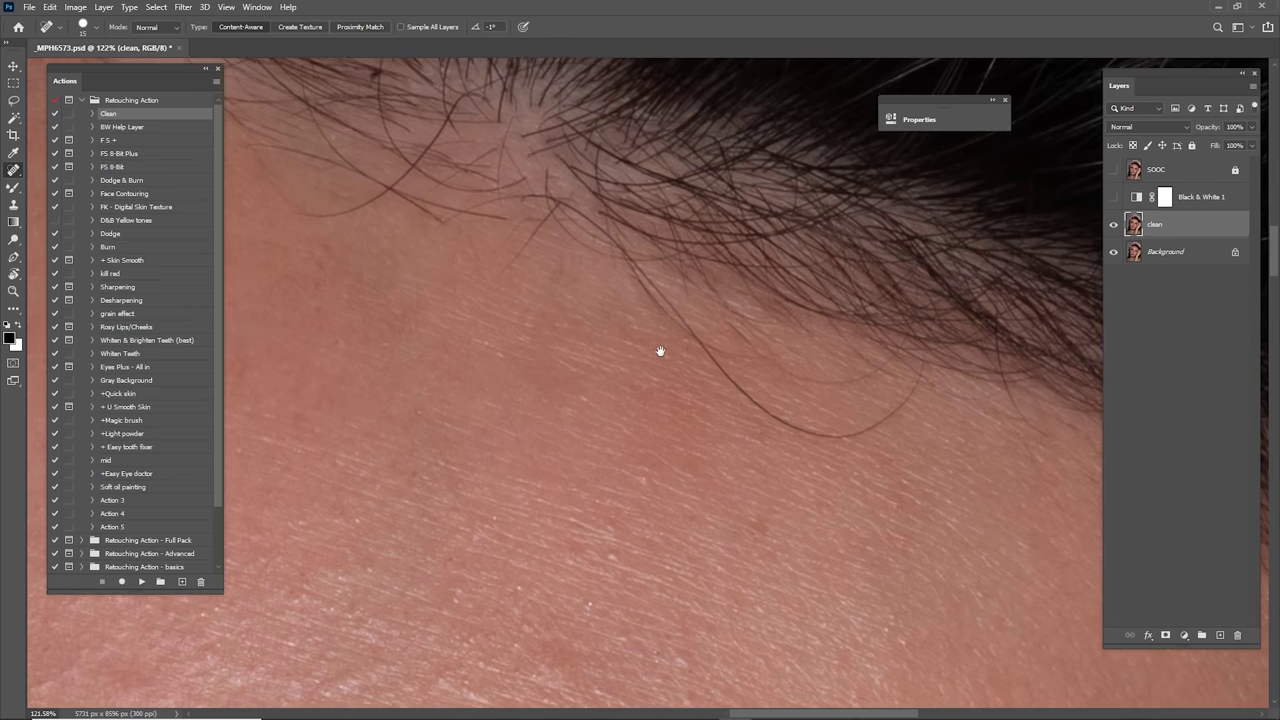
Step: Heal the distracting marks in the dark hair and the small dark spot along the hairline
mouse_move(800, 334)
mouse_down()
mouse_move(640, 249)
mouse_move(618, 380)
mouse_up()
mouse_move(764, 180)
mouse_down()
mouse_move(729, 306)
mouse_move(774, 445)
mouse_move(772, 427)
mouse_up()
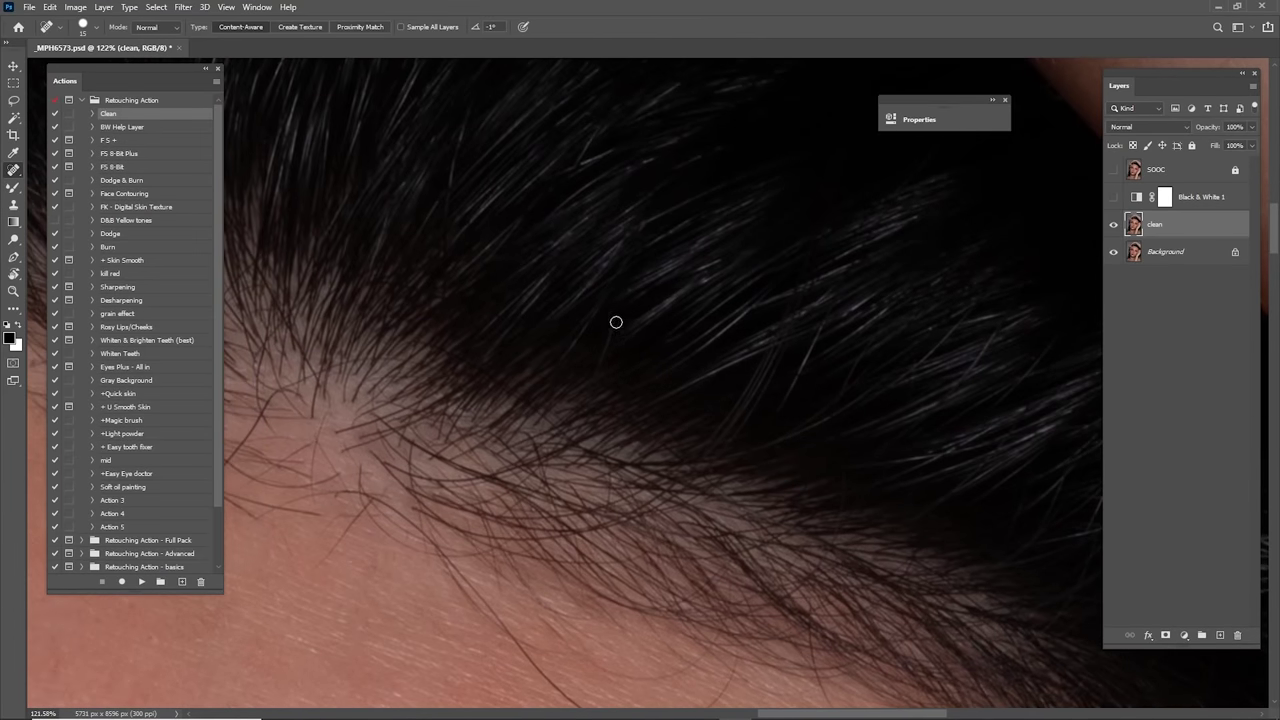
drag(604, 352, 733, 343)
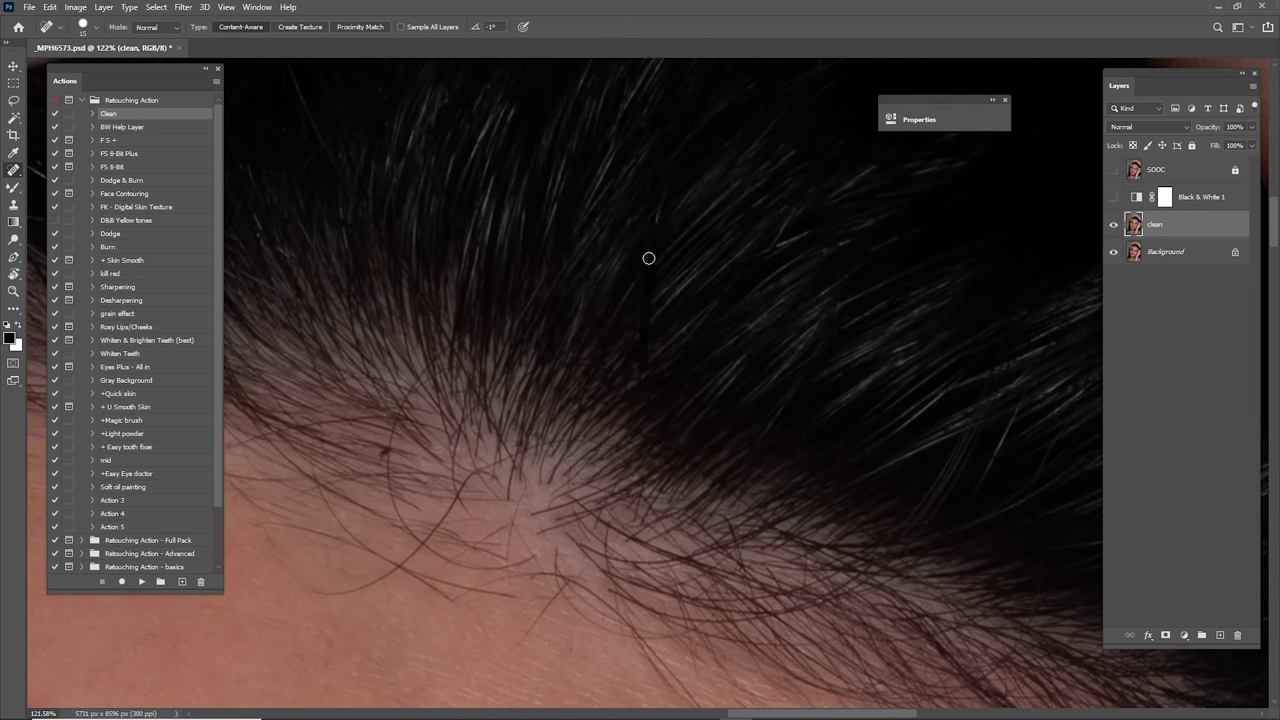
drag(542, 339, 784, 206)
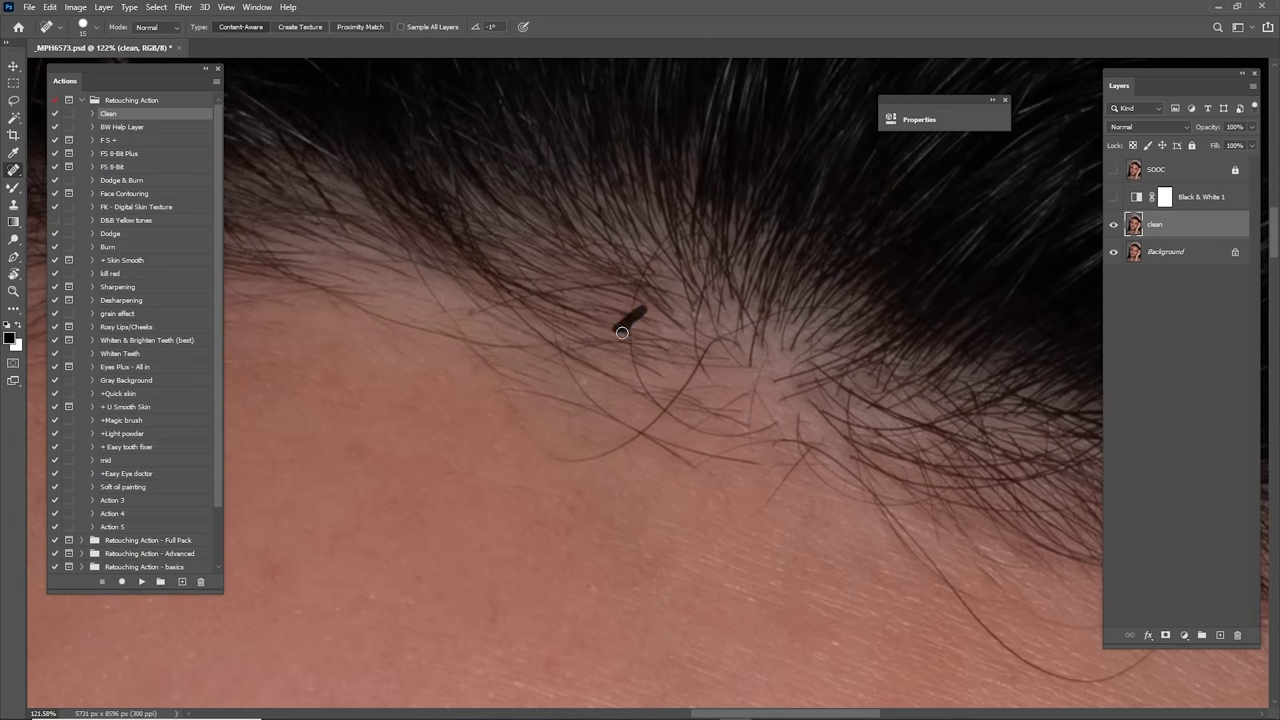
drag(623, 314, 683, 338)
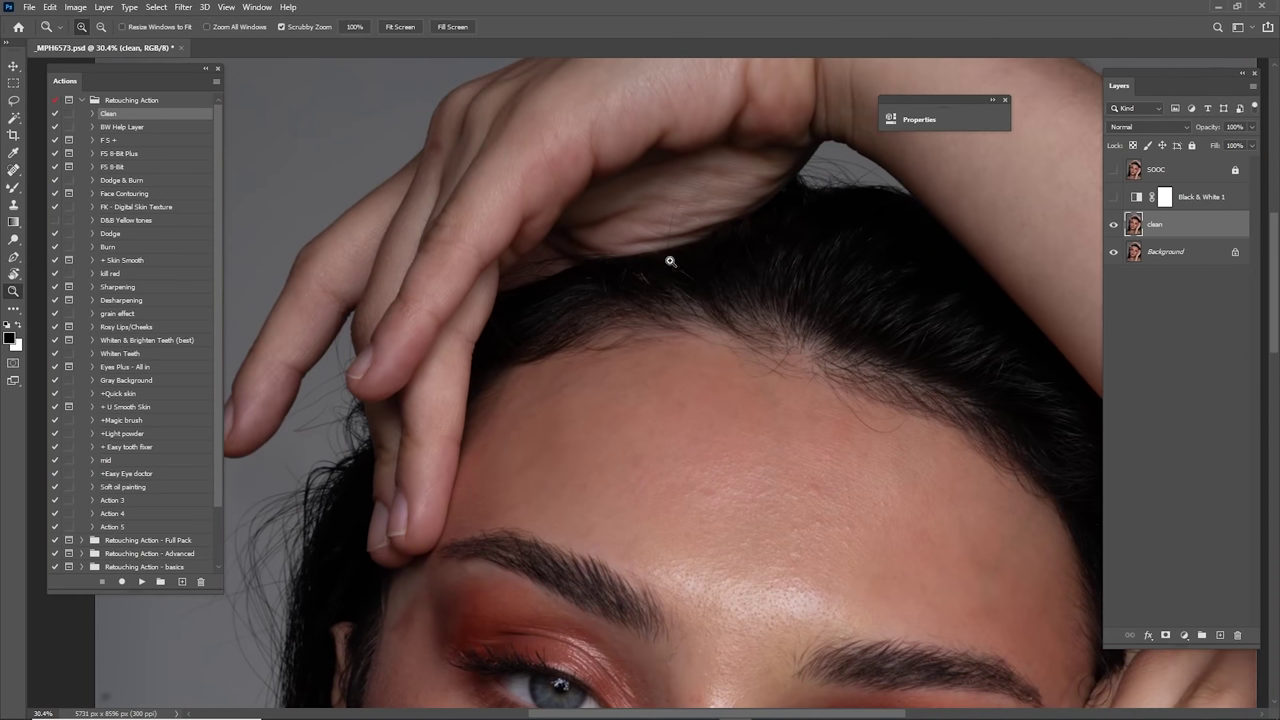
Step: Clean up the light debris and loose hairs in the dark hair beneath the hand at brush size 25
drag(671, 263, 735, 268)
mouse_move(709, 320)
mouse_down()
mouse_move(713, 380)
mouse_move(684, 318)
mouse_move(706, 248)
mouse_up()
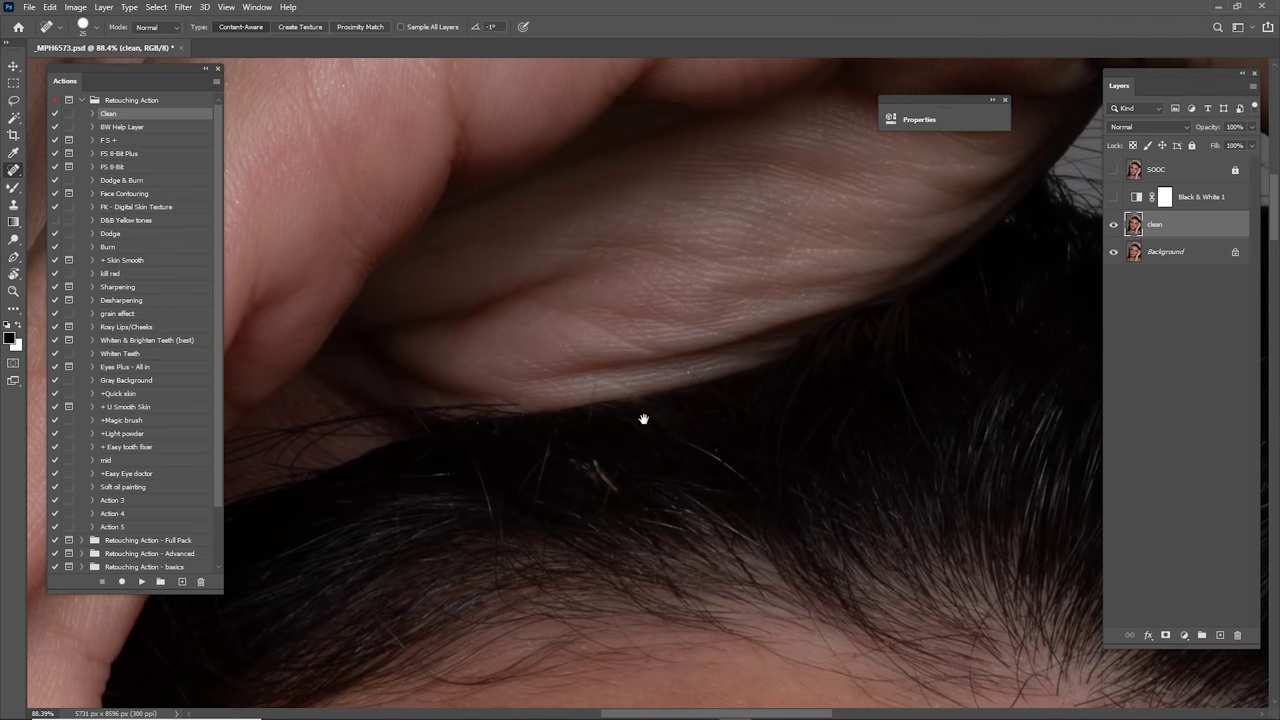
drag(643, 418, 693, 278)
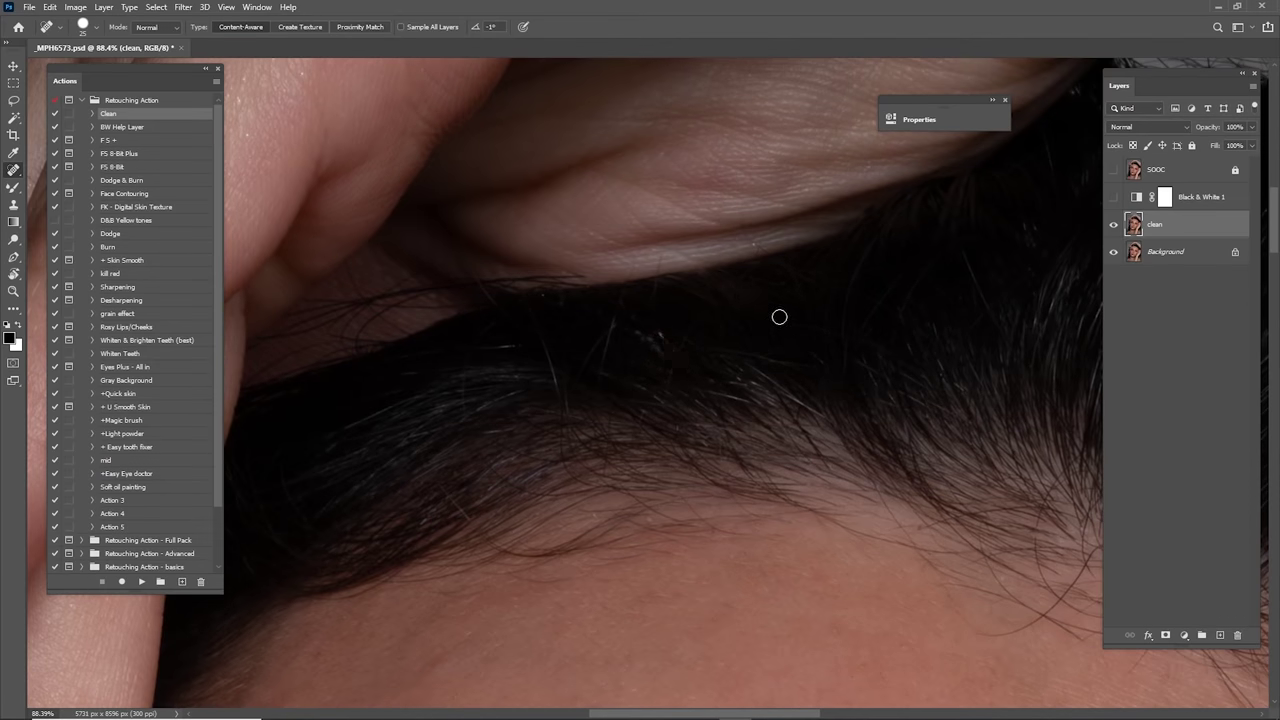
scroll(758, 247, down, 5)
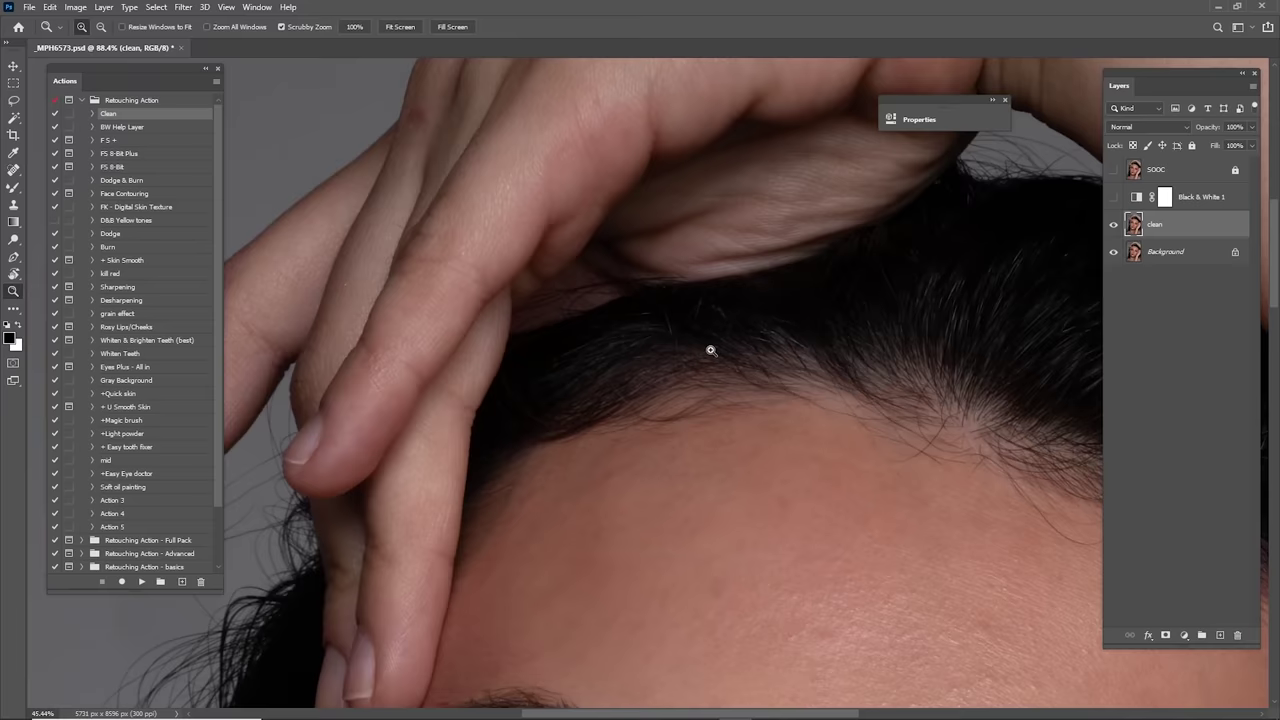
Step: Heal the raised blemish on the cheek beside the nostril and small spots farther out on the same cheek
scroll(700, 350, up, 3)
scroll(720, 380, up, 5)
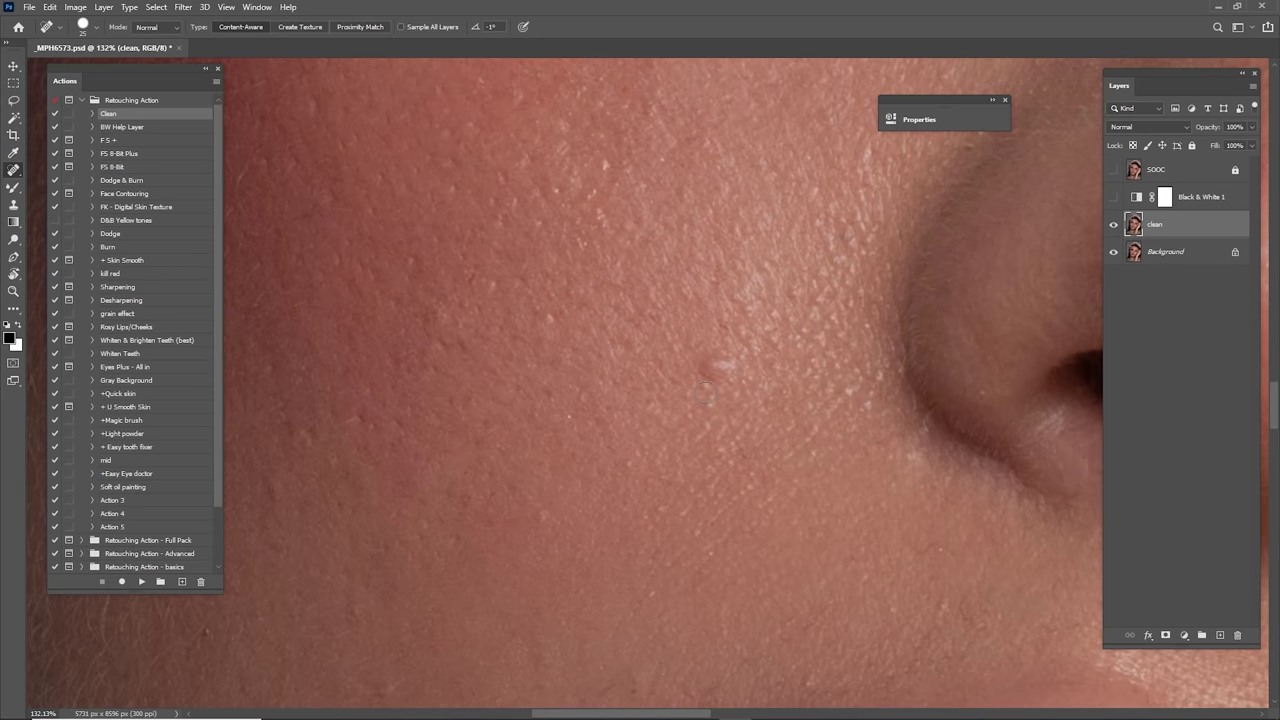
key(shift+j)
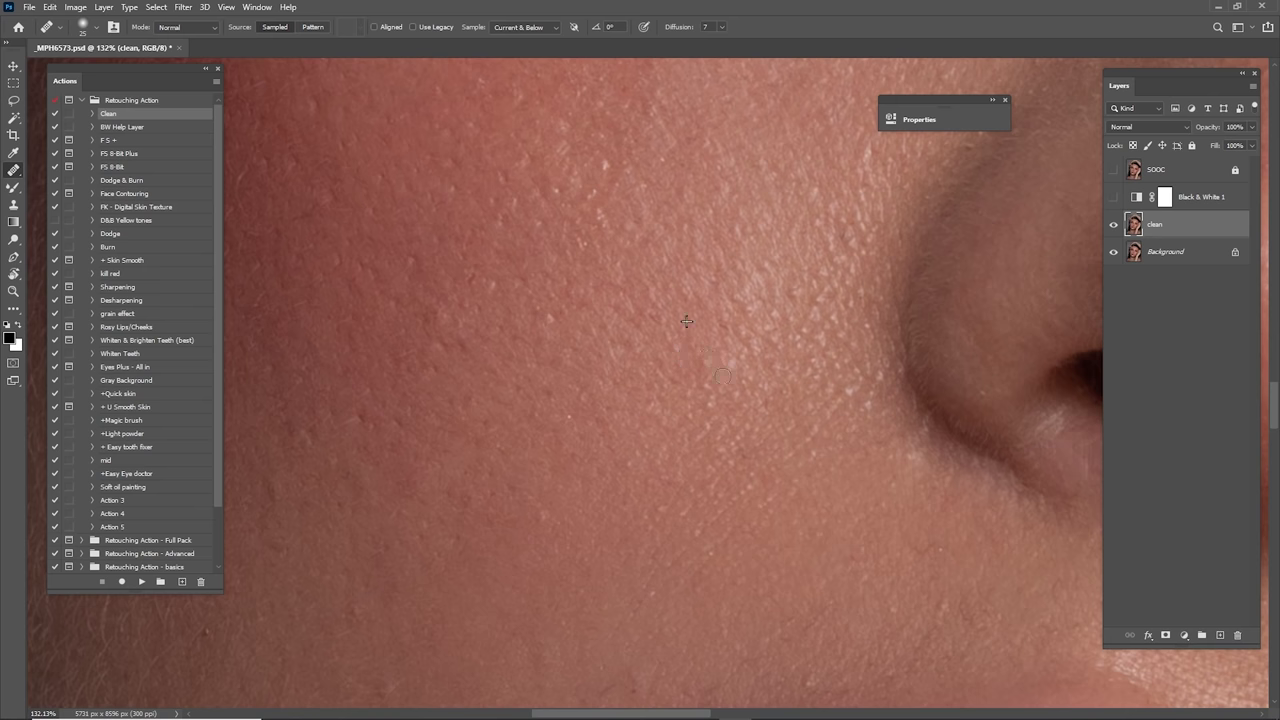
scroll(718, 362, left, 5)
key(shift+j)
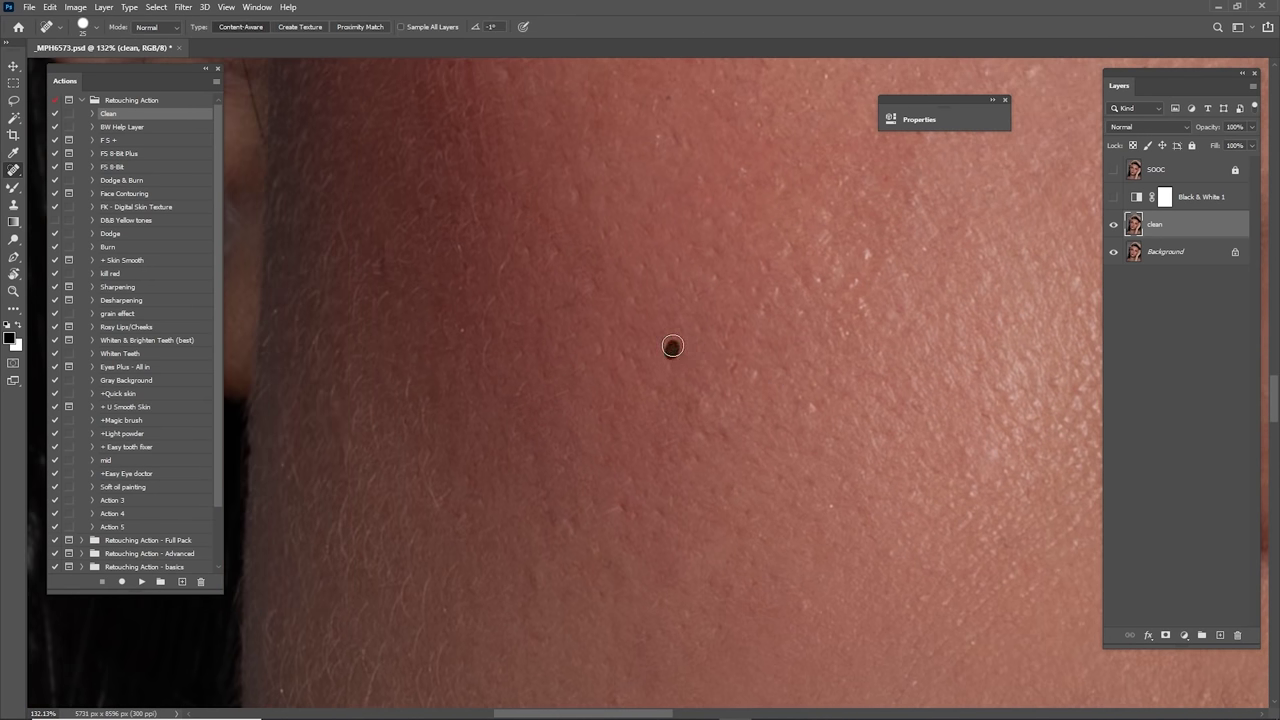
scroll(672, 346, left, 3)
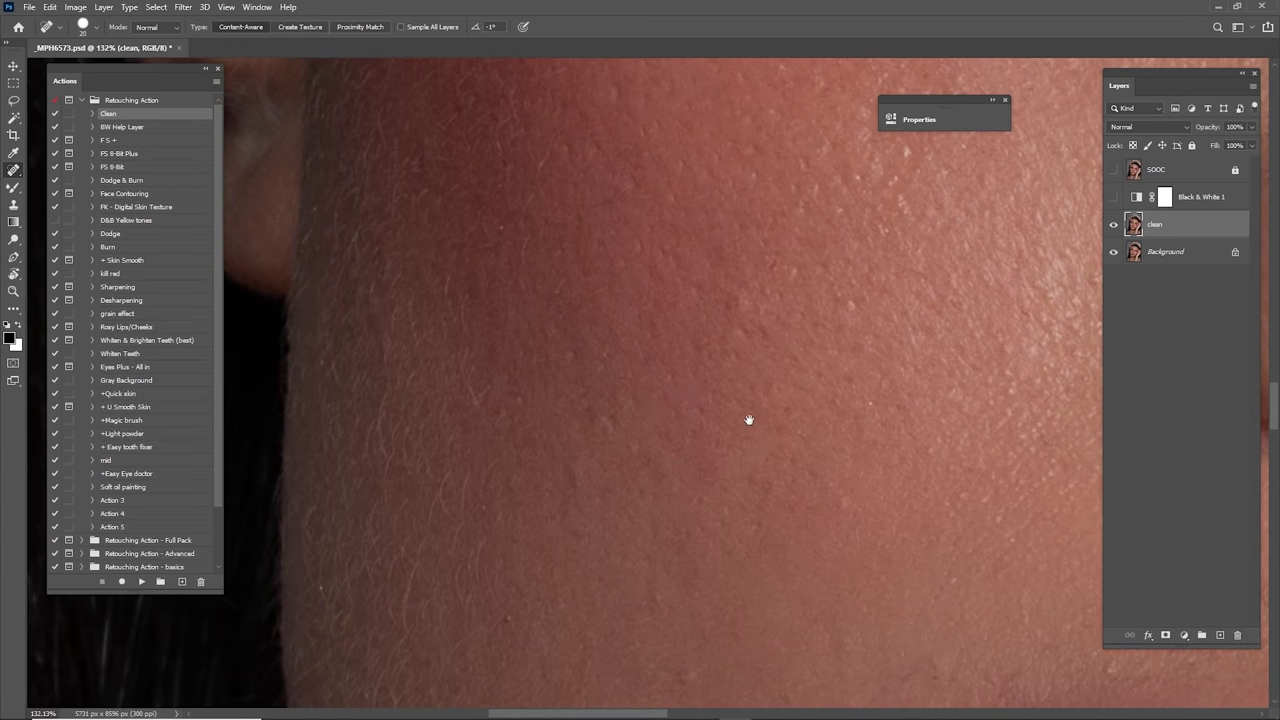
Step: Spot-heal the small marks on the outer cheek near the dark hair at brush size 20
drag(749, 420, 708, 320)
mouse_move(560, 488)
mouse_down()
mouse_move(671, 386)
mouse_move(663, 402)
mouse_move(682, 422)
mouse_up()
click(704, 458)
drag(566, 426, 662, 389)
click(647, 378)
drag(663, 458, 700, 350)
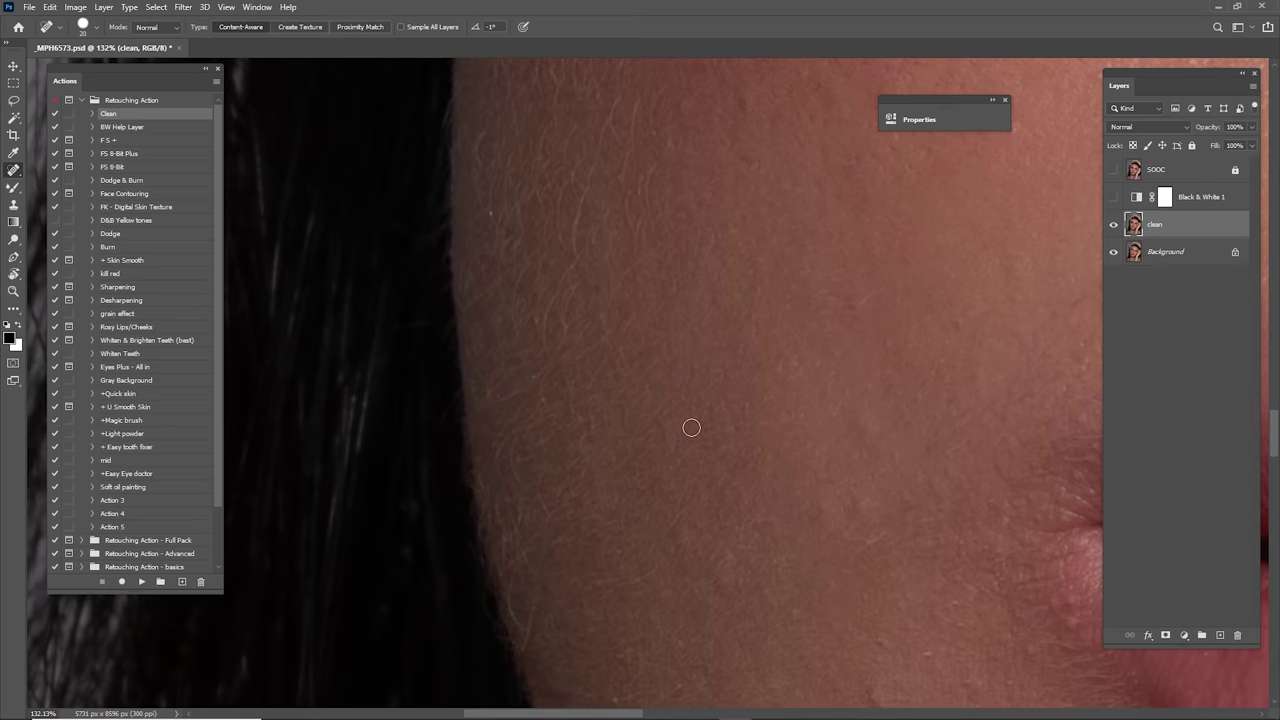
Step: Spot-heal the tiny blemishes on the lower cheek between the face edge and the corner of the mouth
click(685, 430)
drag(762, 418, 682, 338)
mouse_move(749, 454)
mouse_down()
mouse_move(689, 403)
mouse_move(727, 448)
mouse_up()
click(723, 392)
drag(812, 345, 823, 345)
scroll(821, 358, down, 2)
scroll(790, 380, right, 2)
mouse_move(748, 446)
mouse_down()
mouse_move(760, 420)
mouse_move(700, 452)
mouse_move(727, 440)
mouse_up()
Step: Heal the small spots on the shaded skin along the jawline beside the hair
scroll(700, 455, down, 3)
mouse_move(662, 488)
mouse_down()
mouse_move(614, 489)
mouse_move(669, 476)
mouse_up()
drag(656, 487, 651, 506)
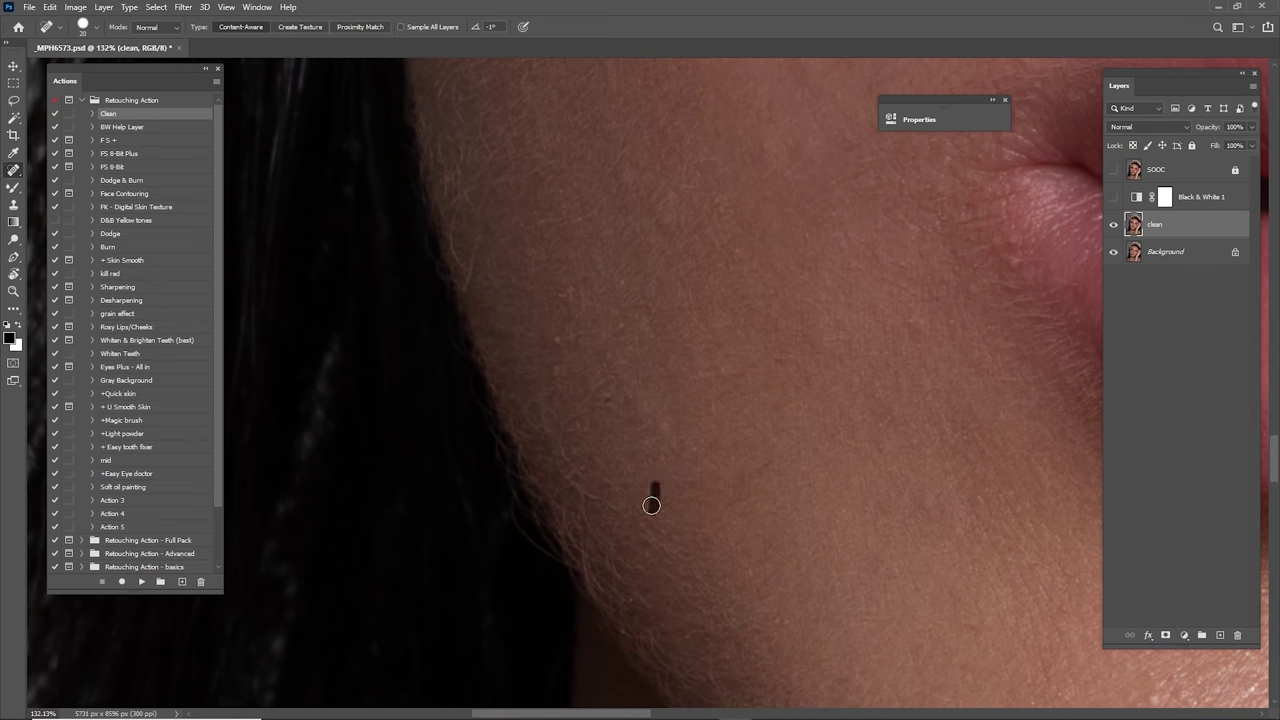
mouse_move(574, 368)
mouse_down()
mouse_move(654, 447)
mouse_move(630, 438)
mouse_up()
drag(652, 392, 640, 380)
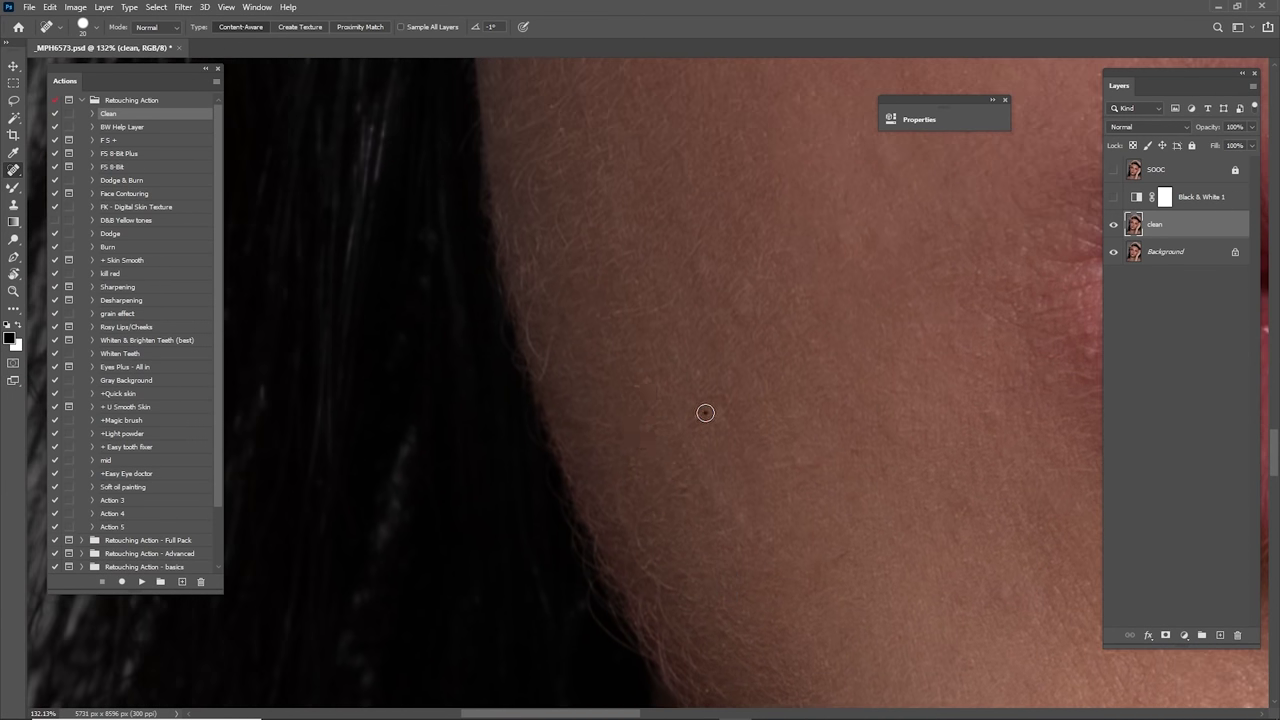
Step: Clean the remaining specks in the middle of the cheek, level with the corner of the mouth
scroll(715, 420, up, 1)
scroll(715, 420, left, 1)
drag(706, 403, 688, 410)
drag(762, 297, 682, 460)
click(701, 395)
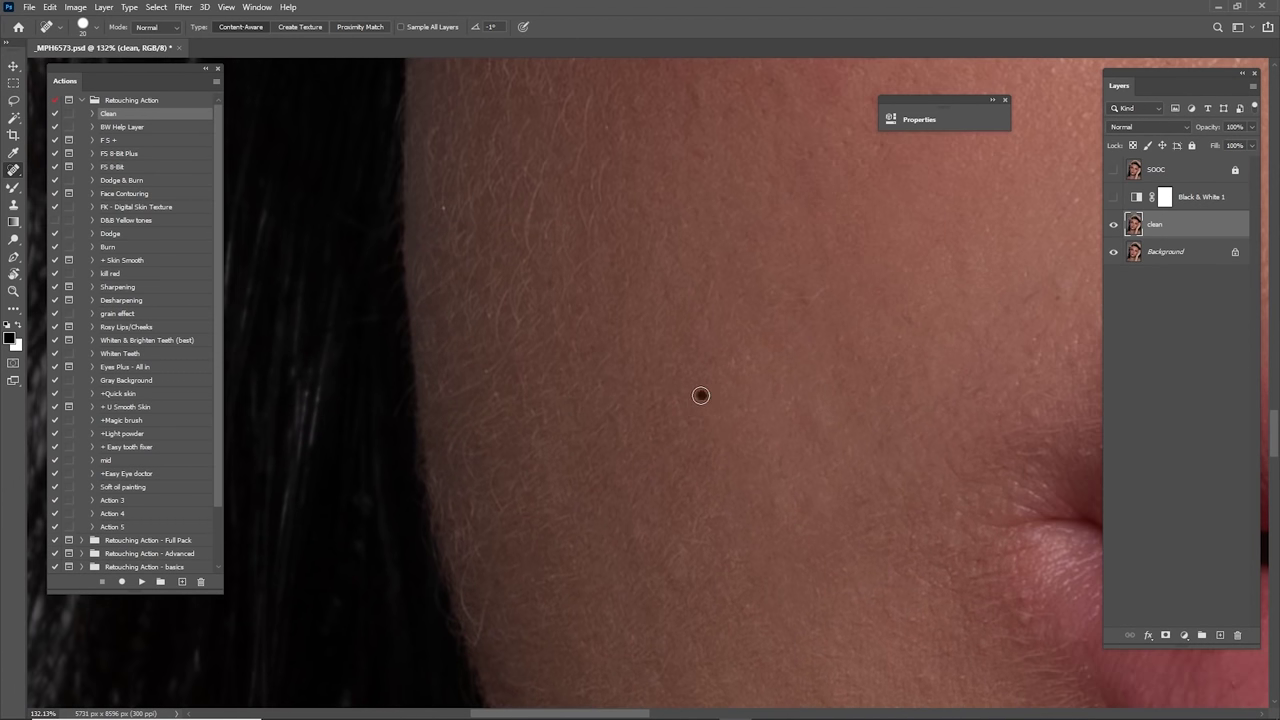
mouse_move(801, 330)
mouse_down()
mouse_move(664, 446)
mouse_move(700, 415)
mouse_move(684, 436)
mouse_up()
Step: Set the brush size to 15 and heal the small marks on the skin around the corner of the mouth
key([)
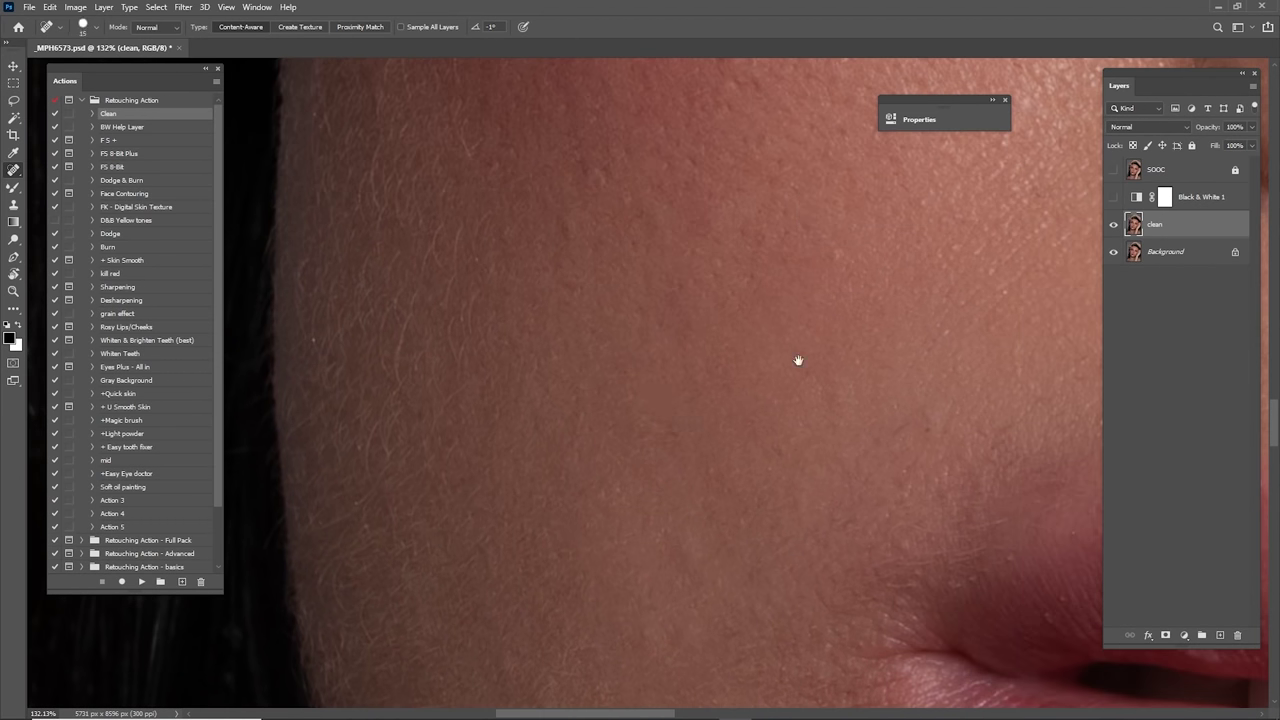
drag(797, 360, 594, 433)
scroll(715, 475, down, 1)
scroll(715, 475, right, 1)
click(701, 424)
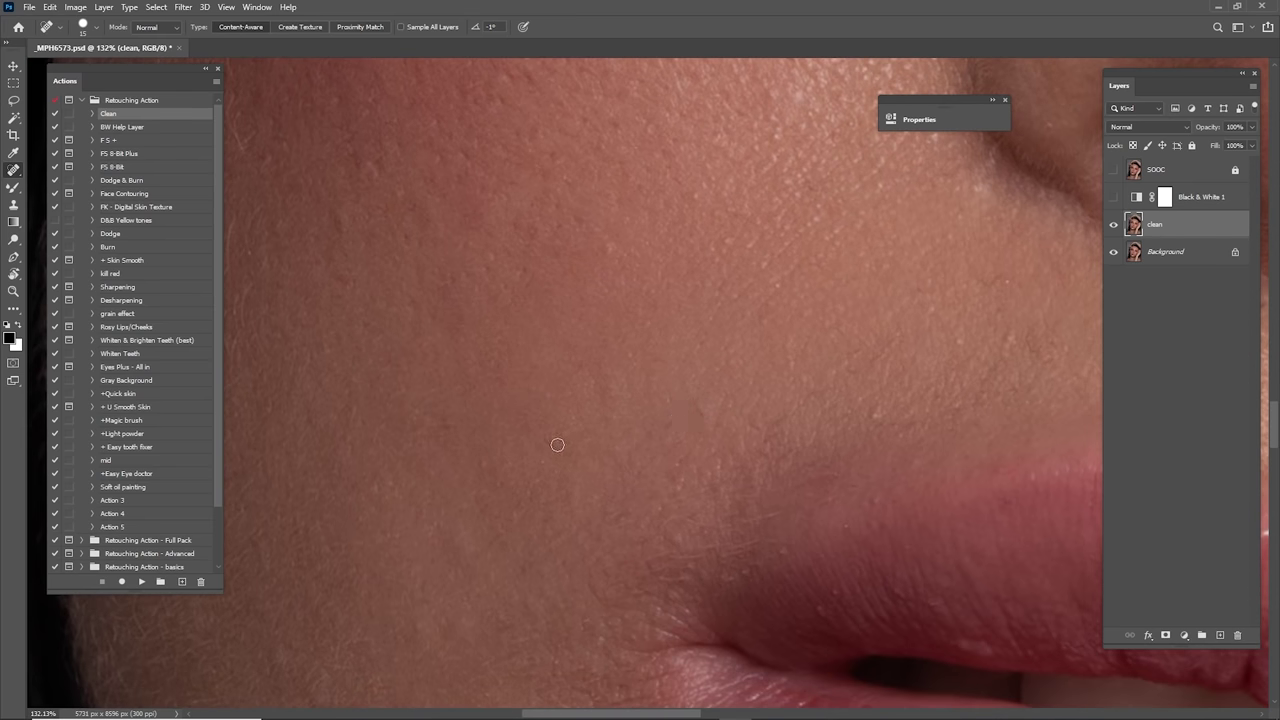
scroll(822, 491, down, 1)
scroll(822, 491, right, 1)
click(740, 393)
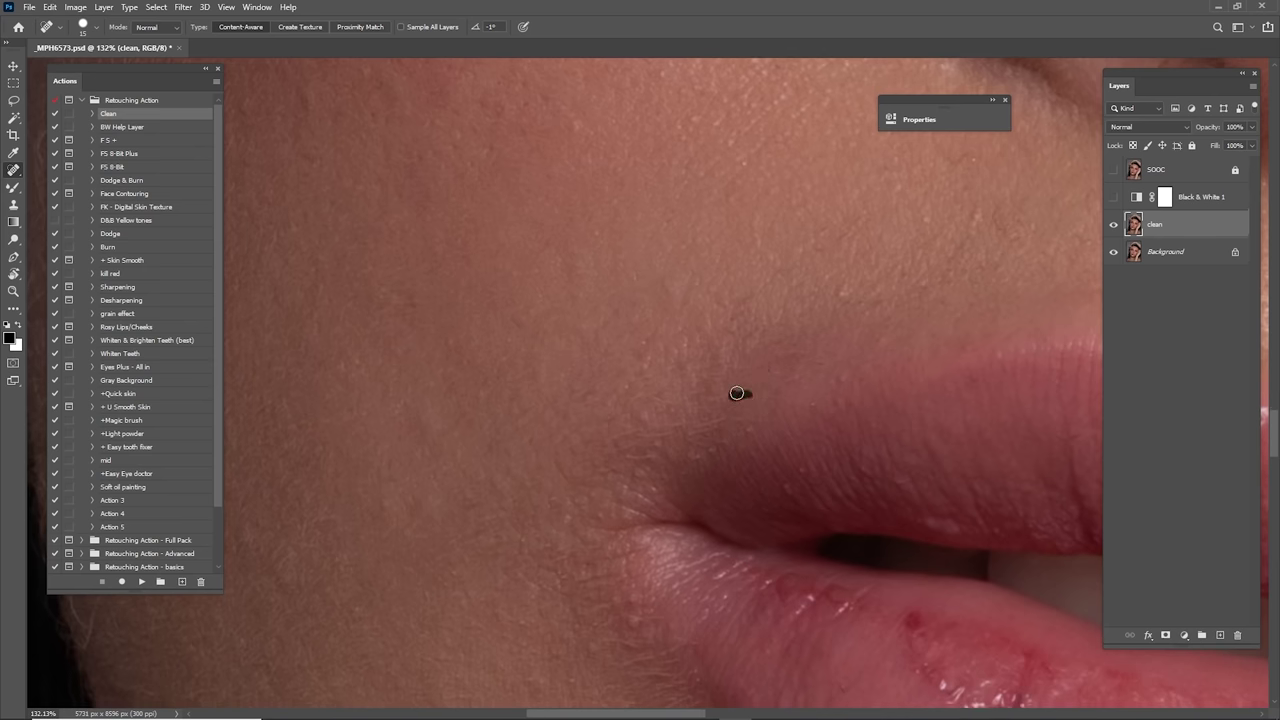
click(751, 424)
Step: Spot-heal the small blemishes on the skin between the nostril and the upper lip
scroll(806, 357, right, 1)
scroll(760, 365, up, 1)
scroll(760, 365, up, 1)
scroll(742, 394, right, 1)
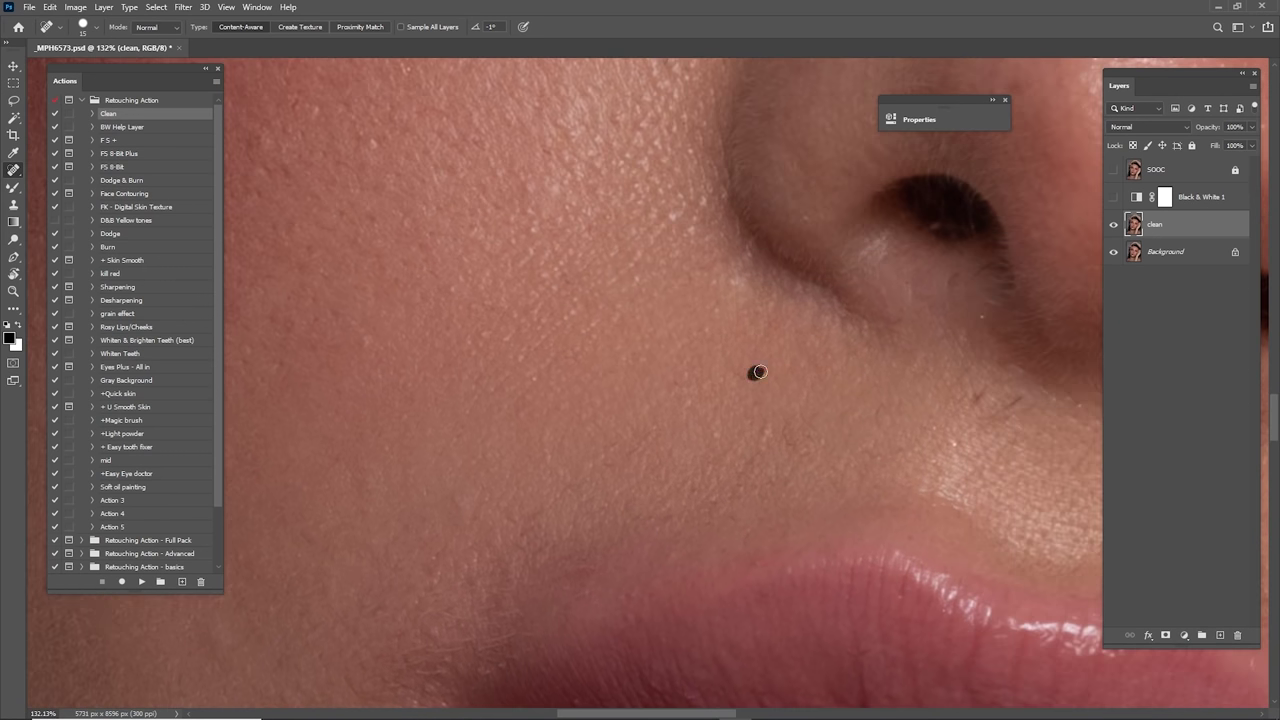
Step: Heal the small spots on the side of the nose and along the crease where it meets the cheek
scroll(758, 372, up, 1)
scroll(758, 372, right, 1)
scroll(757, 363, up, 1)
drag(793, 338, 628, 504)
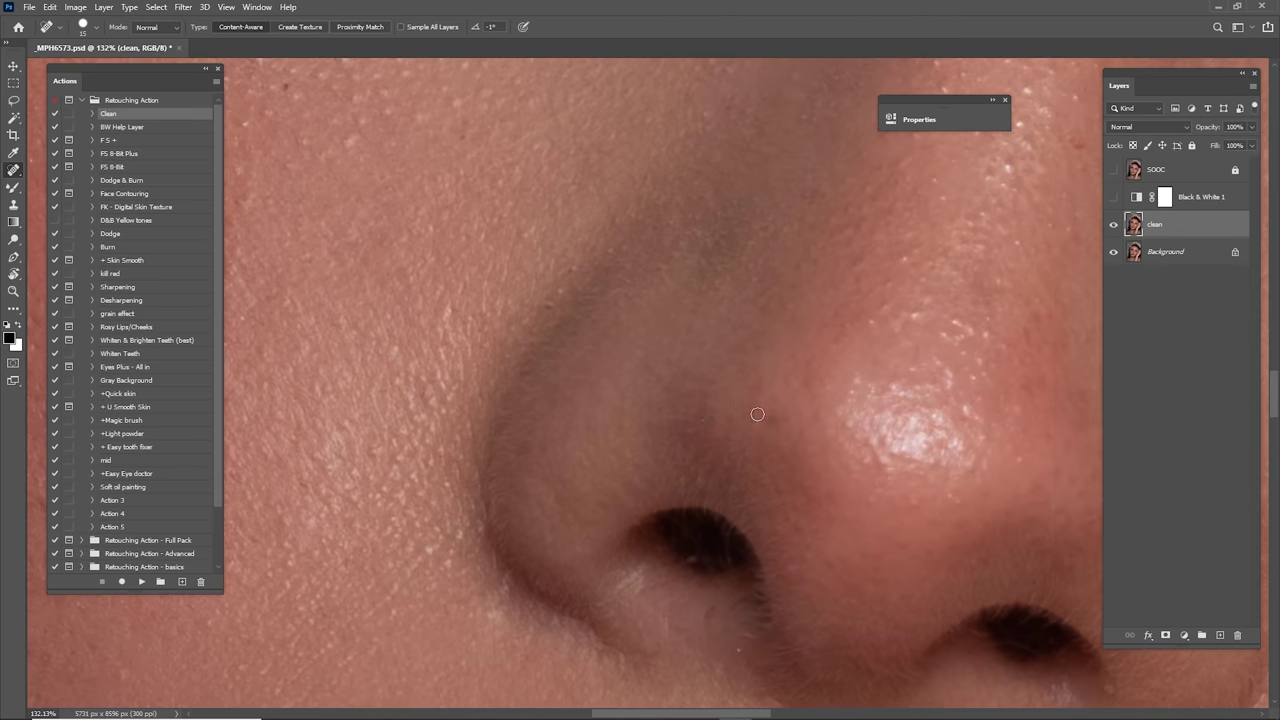
drag(780, 415, 773, 422)
drag(620, 325, 752, 377)
drag(673, 362, 690, 360)
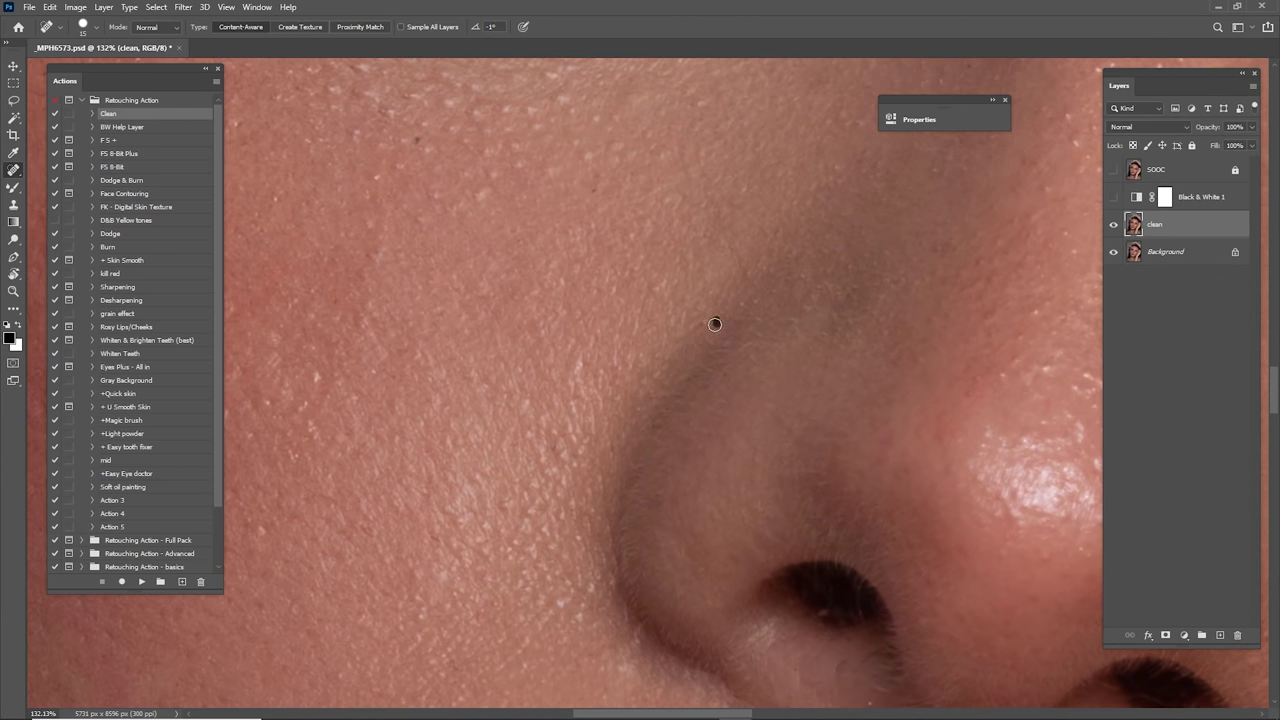
Step: Spot-heal the specks on the upper cheek beneath the eye area
scroll(698, 345, up, 2)
scroll(698, 345, left, 2)
drag(592, 322, 680, 367)
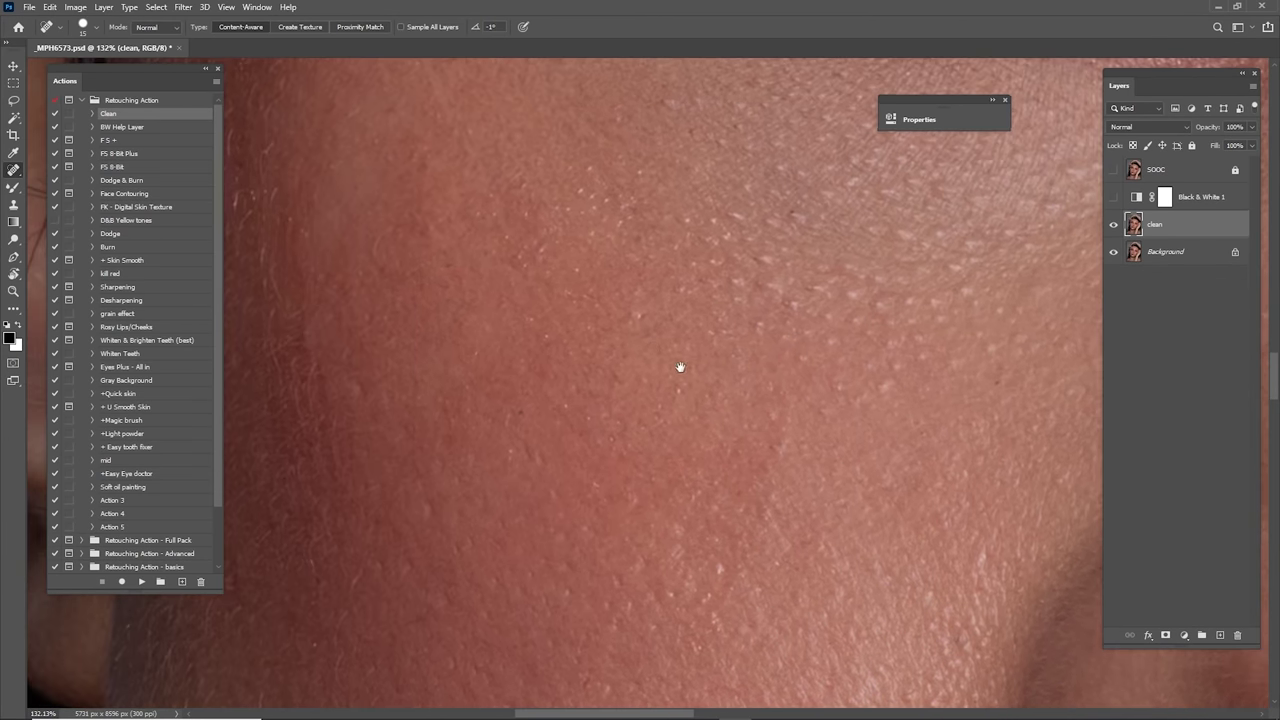
drag(573, 297, 588, 306)
Step: Clean the specks under the eye and the marks on the skin between its inner corner and the nose bridge
drag(731, 260, 558, 397)
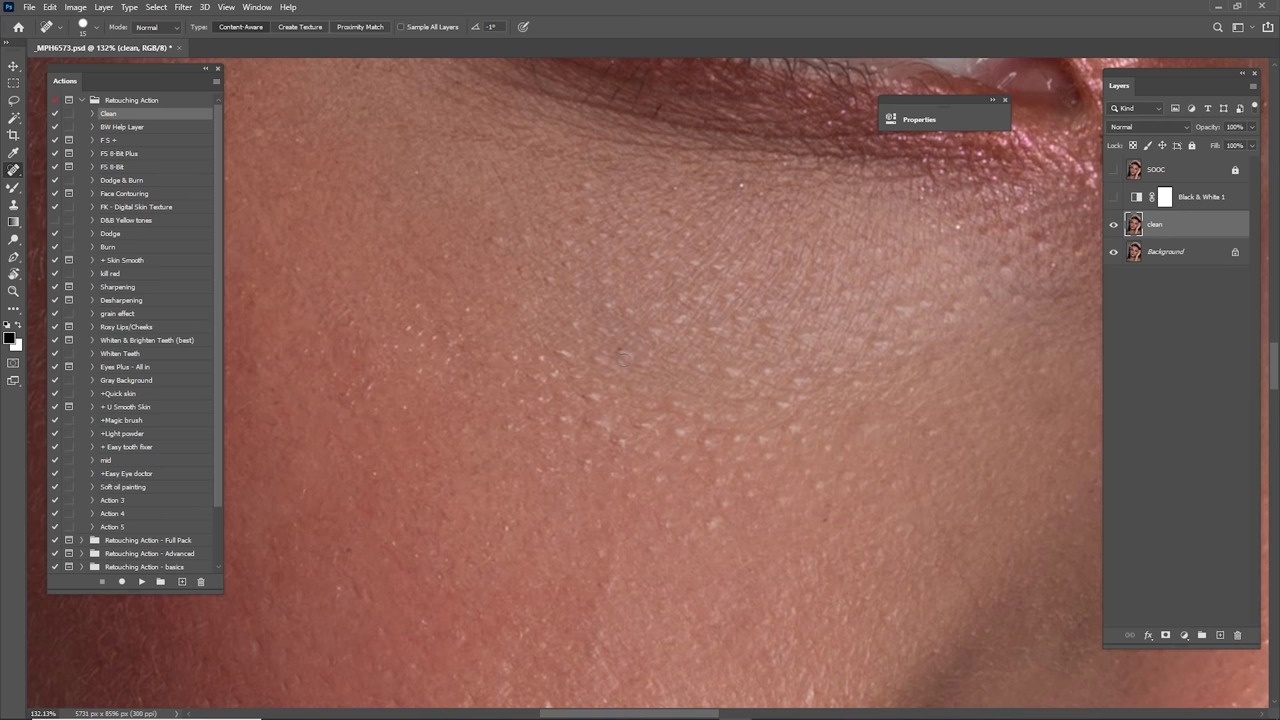
drag(721, 240, 650, 396)
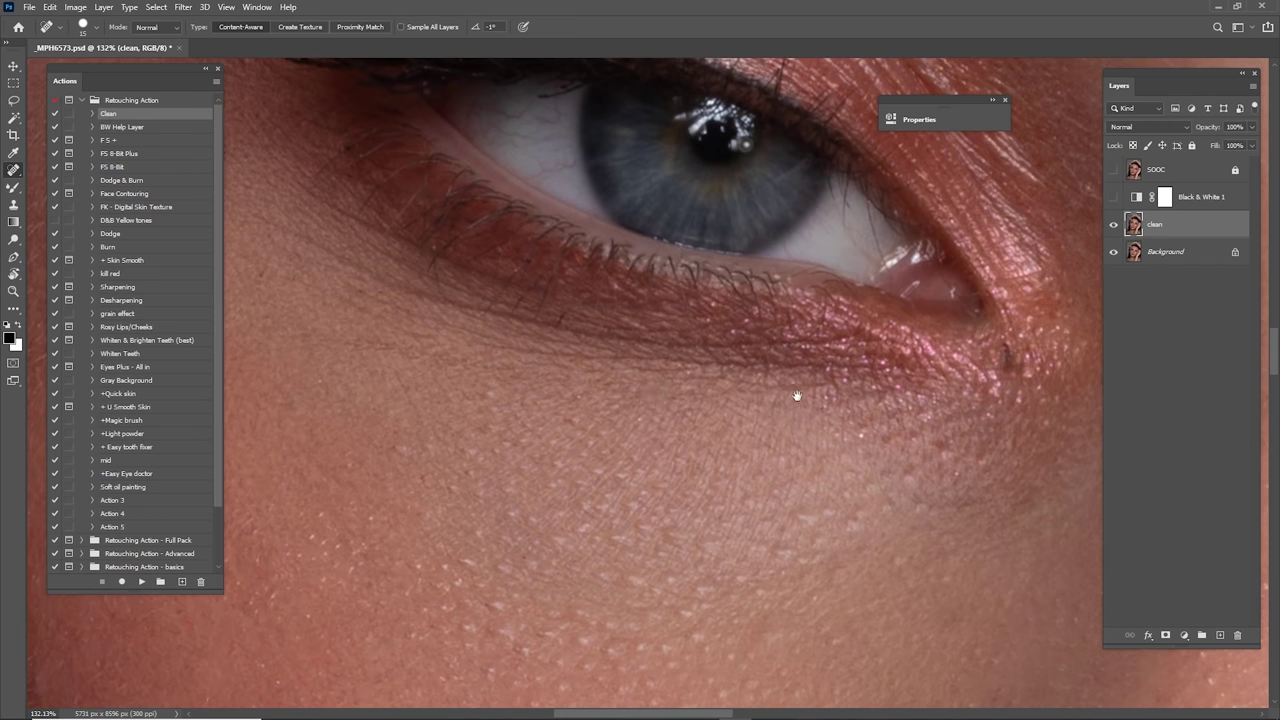
drag(794, 394, 677, 392)
drag(867, 224, 765, 330)
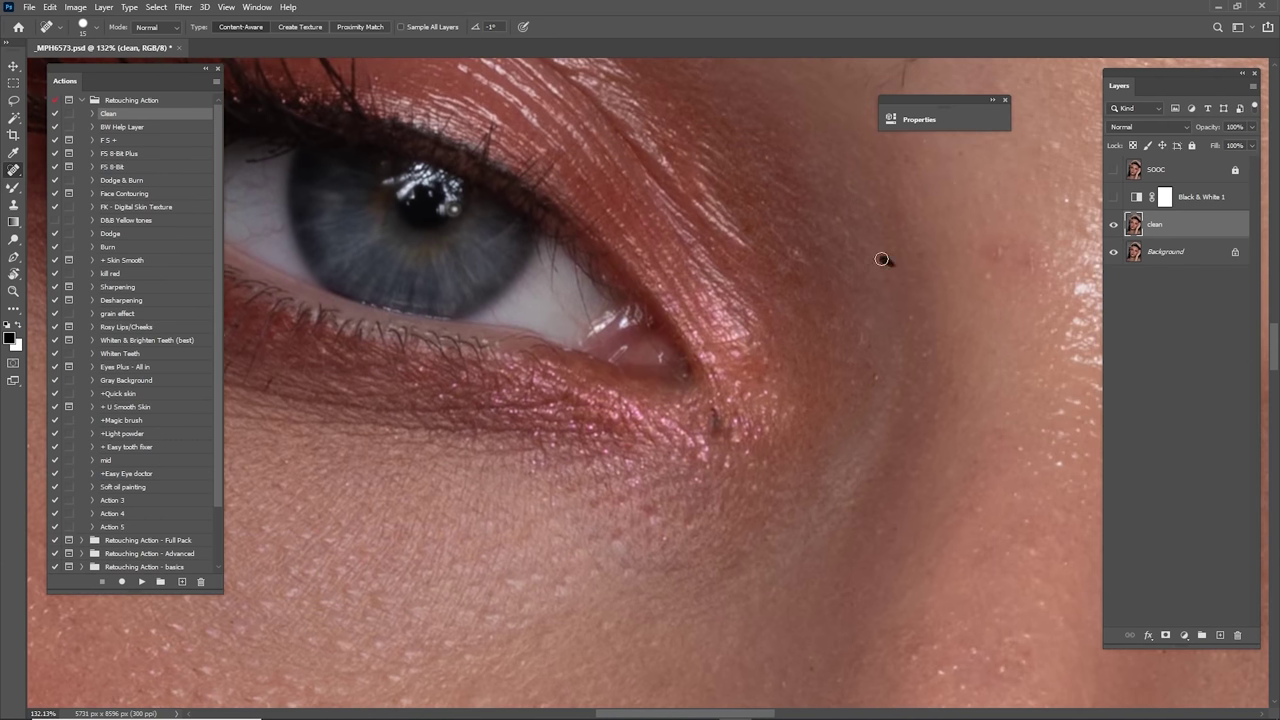
drag(881, 259, 571, 379)
Step: Spot-heal the small marks along the side and bridge of the nose at eye level
mouse_move(690, 388)
mouse_down()
mouse_move(680, 420)
mouse_move(718, 381)
mouse_up()
drag(768, 305, 702, 315)
drag(791, 340, 681, 373)
mouse_move(583, 300)
mouse_down()
mouse_move(705, 375)
mouse_move(669, 386)
mouse_move(695, 317)
mouse_up()
drag(663, 367, 695, 340)
Step: Remove the fine stray hairs and spots on the skin below the inner end of the eyebrow
mouse_move(697, 332)
mouse_down()
mouse_move(730, 309)
mouse_move(741, 261)
mouse_move(800, 188)
mouse_up()
mouse_move(764, 188)
mouse_down()
mouse_move(761, 286)
mouse_move(754, 210)
mouse_up()
click(726, 297)
click(742, 346)
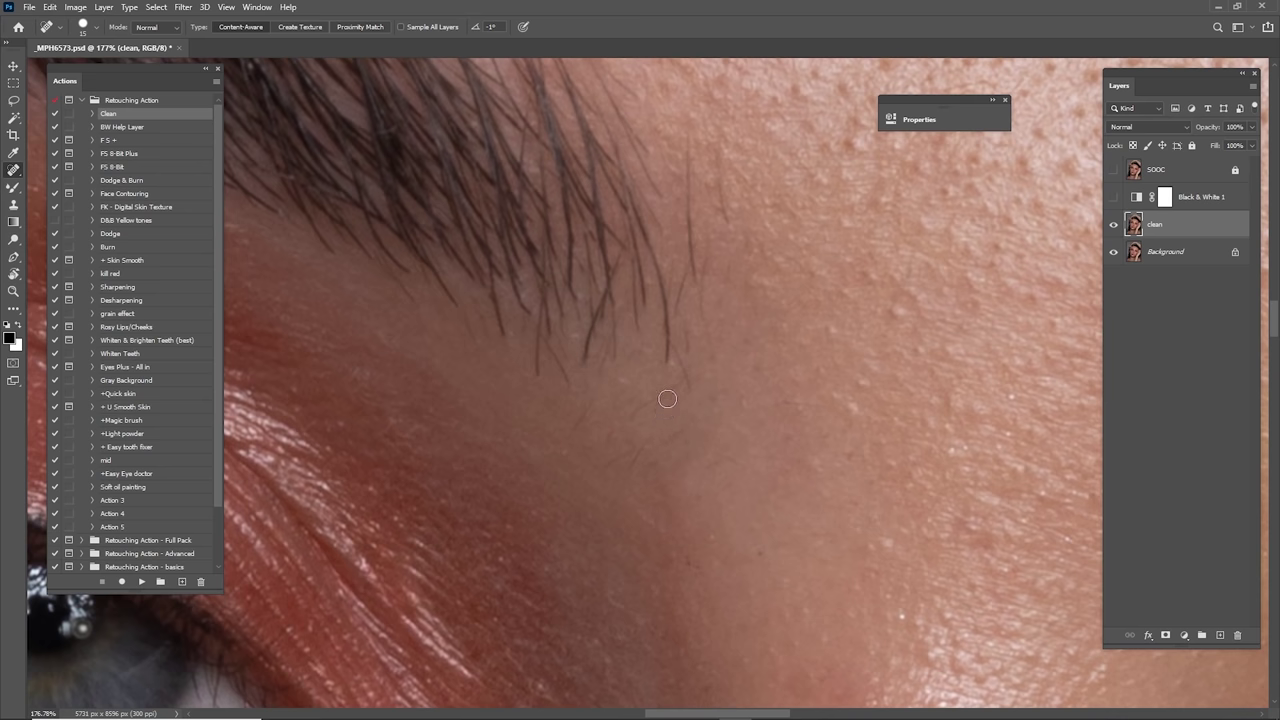
mouse_move(622, 432)
mouse_down()
mouse_move(609, 466)
mouse_move(564, 465)
mouse_up()
drag(651, 471, 695, 437)
drag(718, 449, 753, 389)
drag(914, 328, 677, 400)
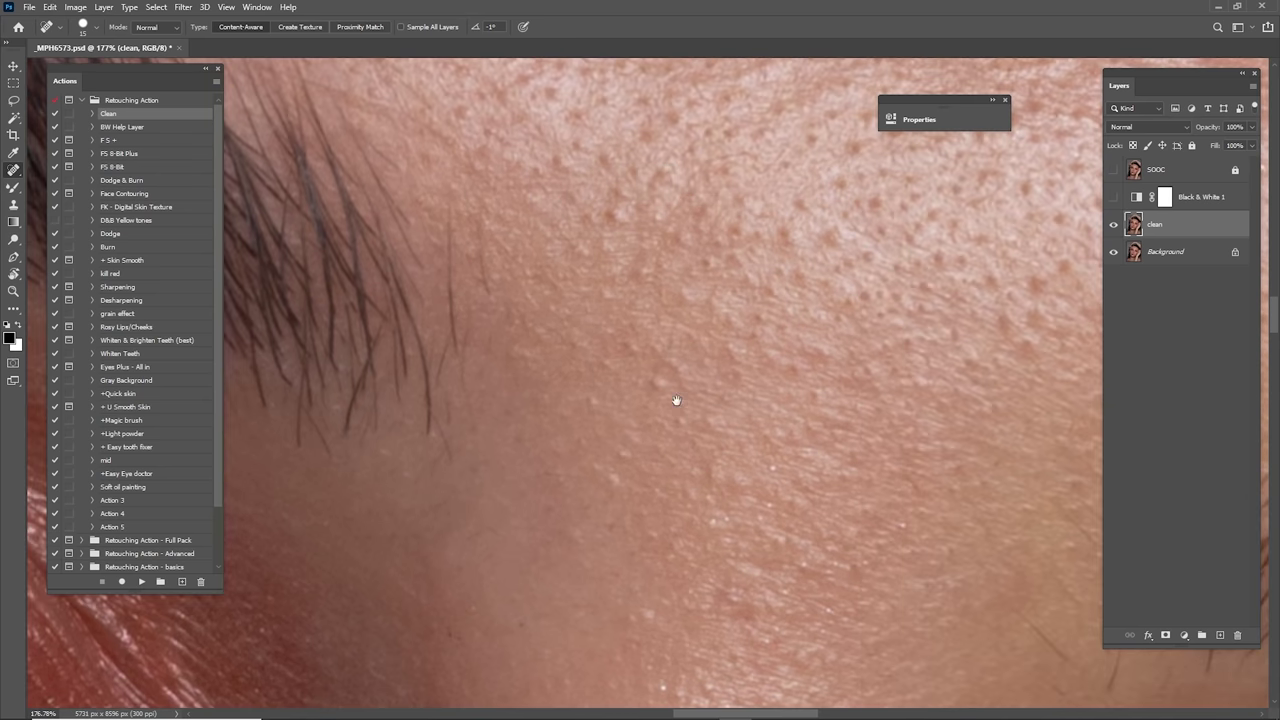
Step: Heal the dark spot and nearby marks on the forehead above the other eyebrow
scroll(676, 400, down, 5)
scroll(661, 343, up, 4)
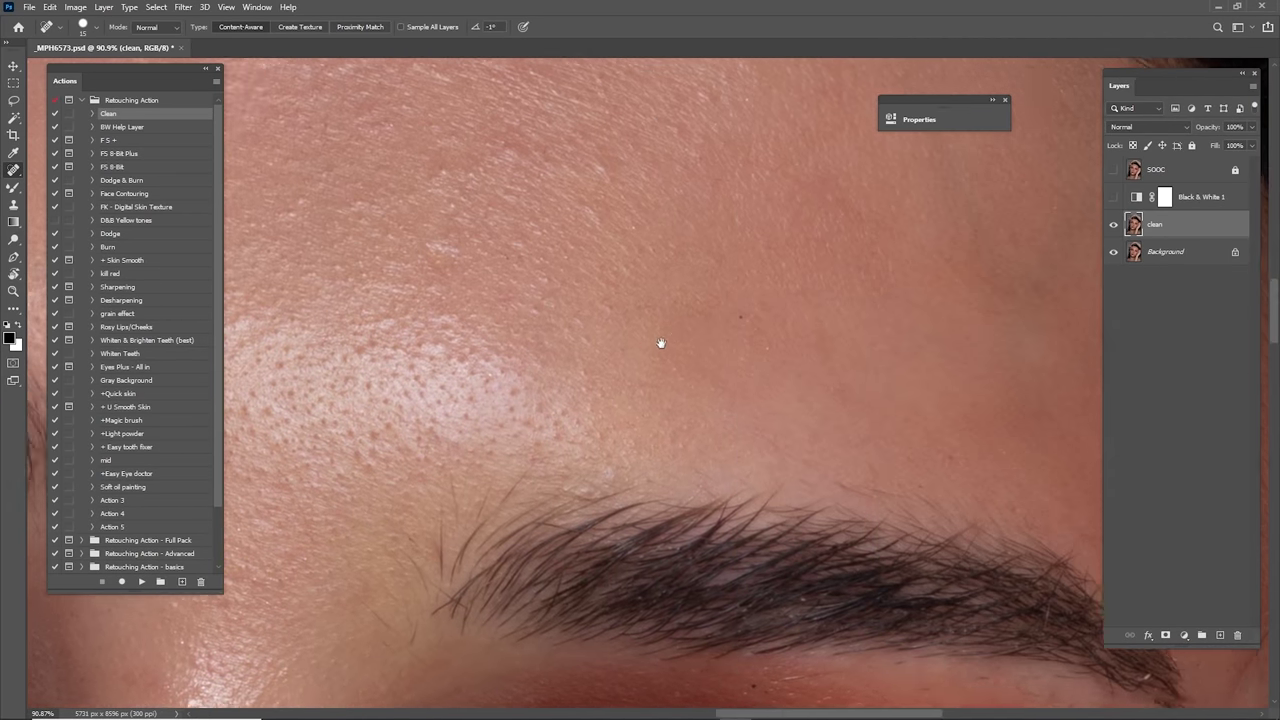
scroll(660, 343, up, 2)
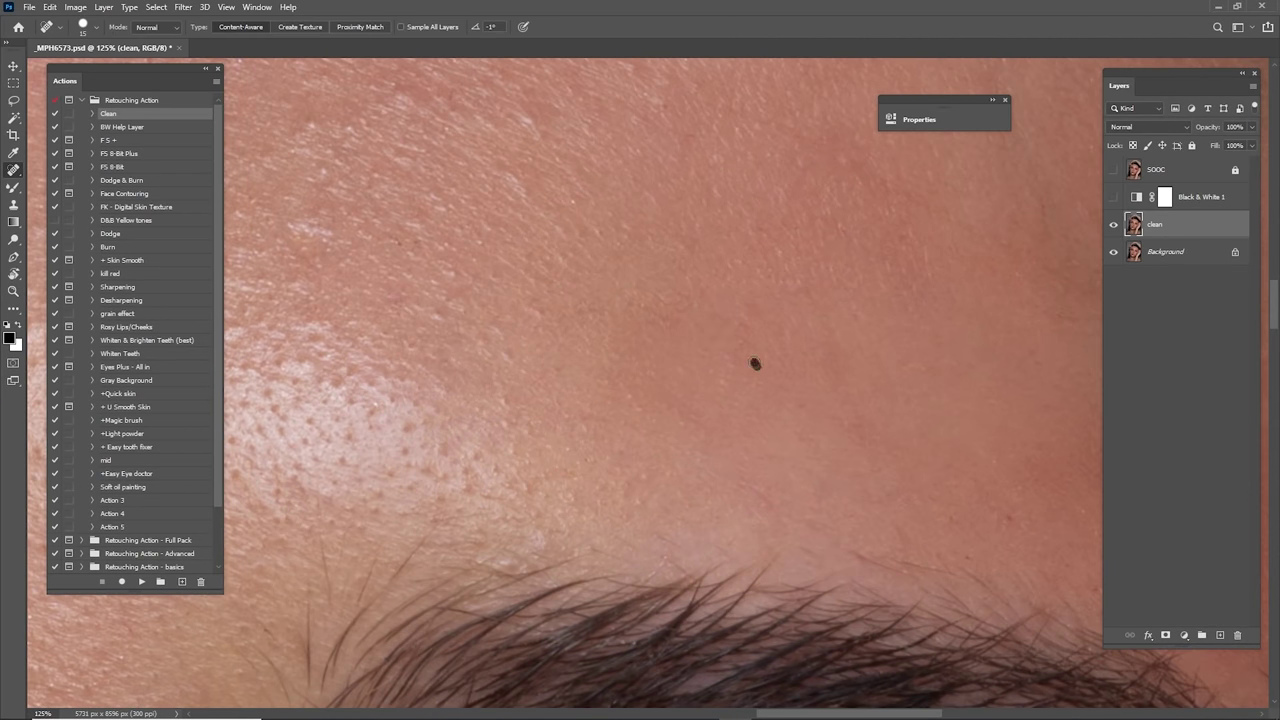
mouse_move(755, 363)
mouse_down()
mouse_move(710, 387)
mouse_move(741, 373)
mouse_up()
click(756, 377)
Step: Spot-heal the tiny marks on the forehead skin just above the arch of that eyebrow
drag(828, 384, 699, 240)
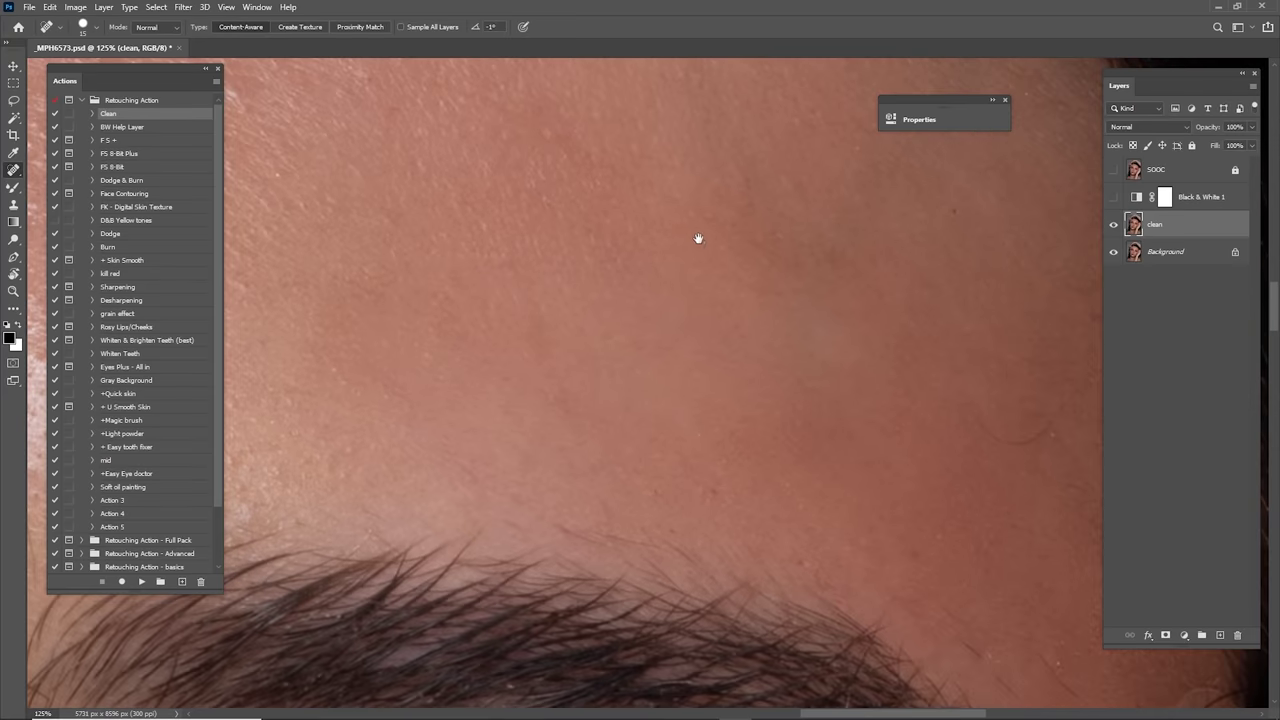
drag(723, 365, 775, 317)
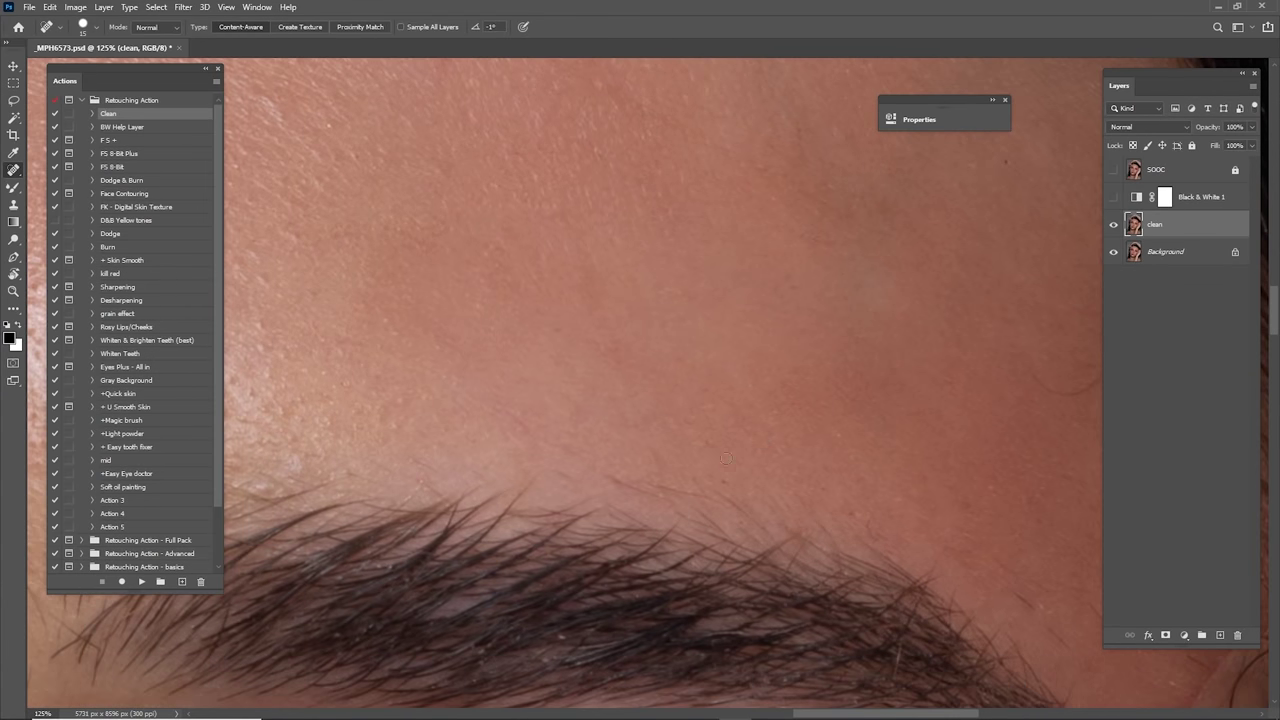
mouse_move(657, 370)
mouse_down()
mouse_move(697, 435)
mouse_move(620, 406)
mouse_up()
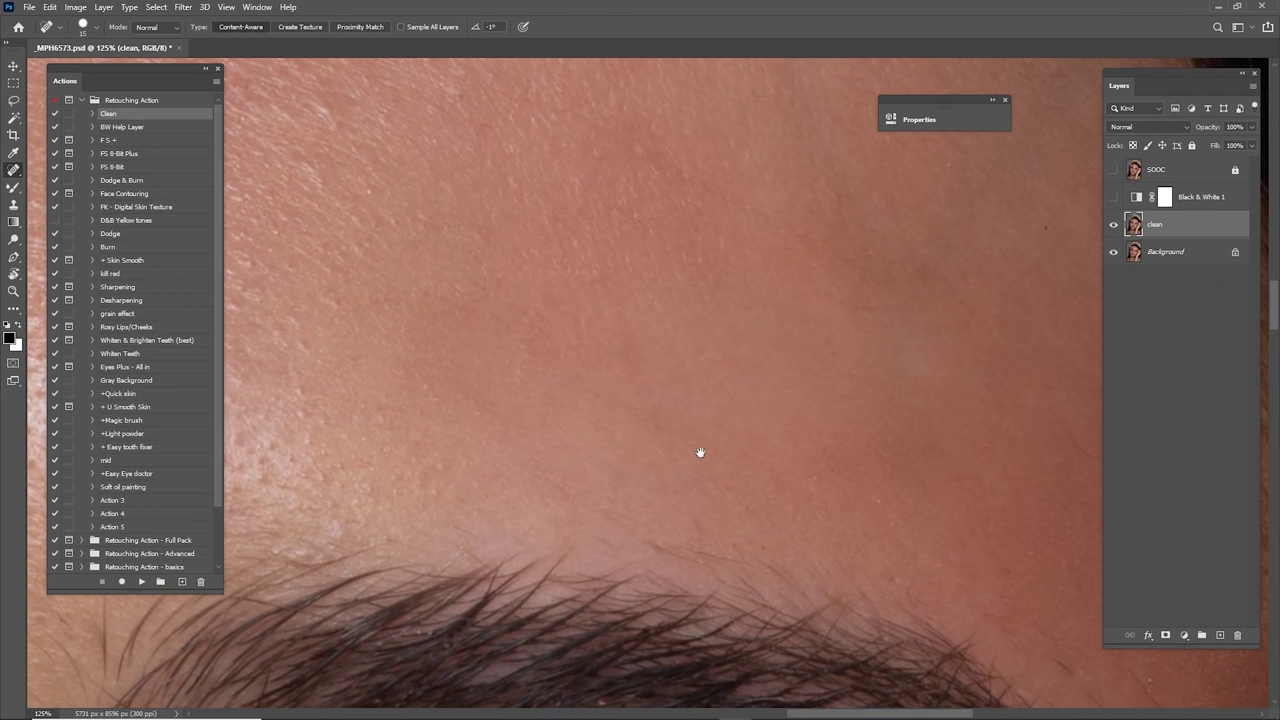
drag(700, 453, 688, 322)
drag(802, 393, 671, 344)
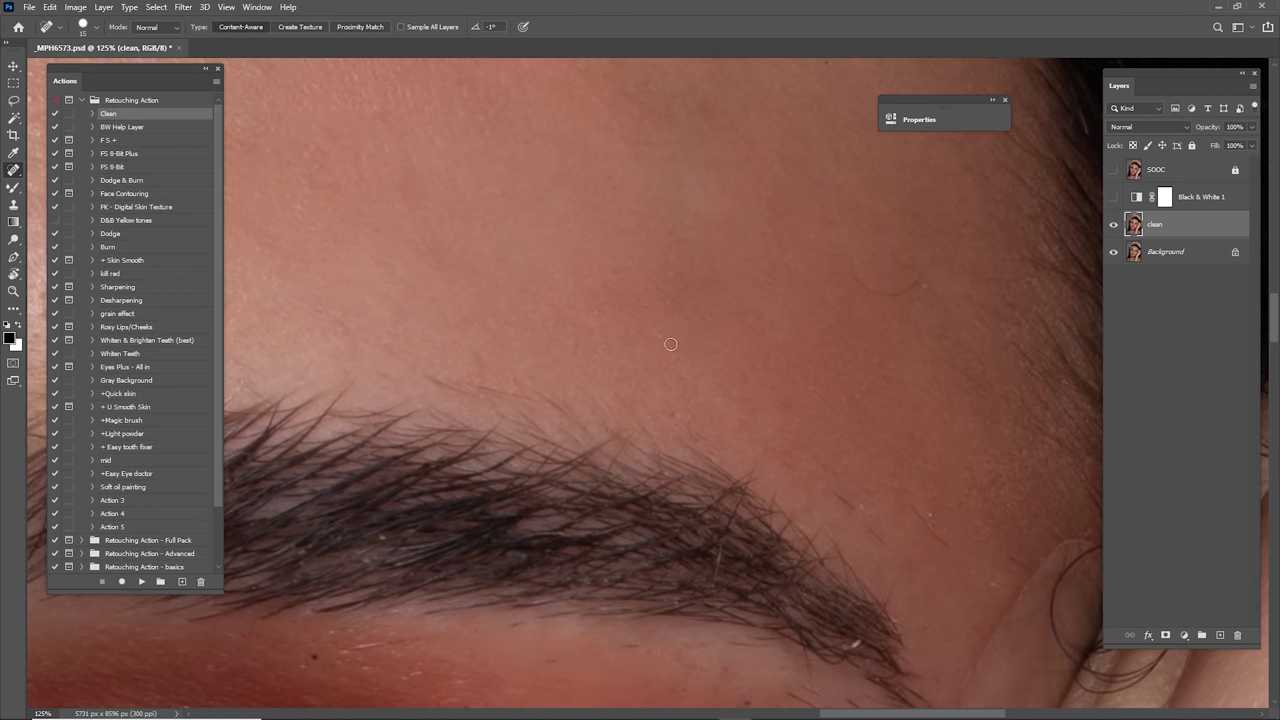
drag(743, 405, 642, 321)
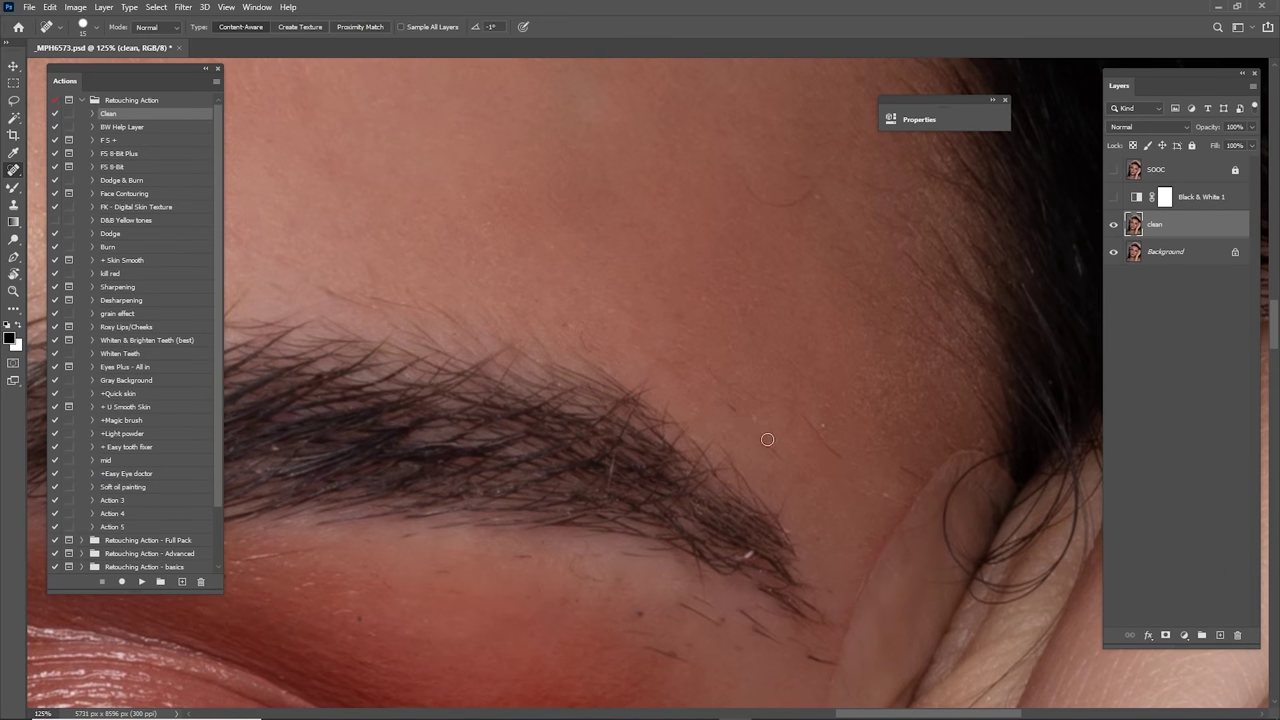
Step: Remove the short stray hairs beyond the eyebrow's outer end and the curved hair on the temple
mouse_move(740, 405)
mouse_down()
mouse_move(775, 427)
mouse_move(820, 419)
mouse_up()
mouse_move(749, 180)
mouse_down()
mouse_move(790, 199)
mouse_move(817, 178)
mouse_move(794, 205)
mouse_up()
drag(593, 346, 740, 311)
drag(713, 288, 723, 295)
Step: Heal the dark spot, light flecks and short stray hairs on the skin between the eyebrow and the eyelid
drag(668, 379, 781, 247)
drag(639, 431, 635, 433)
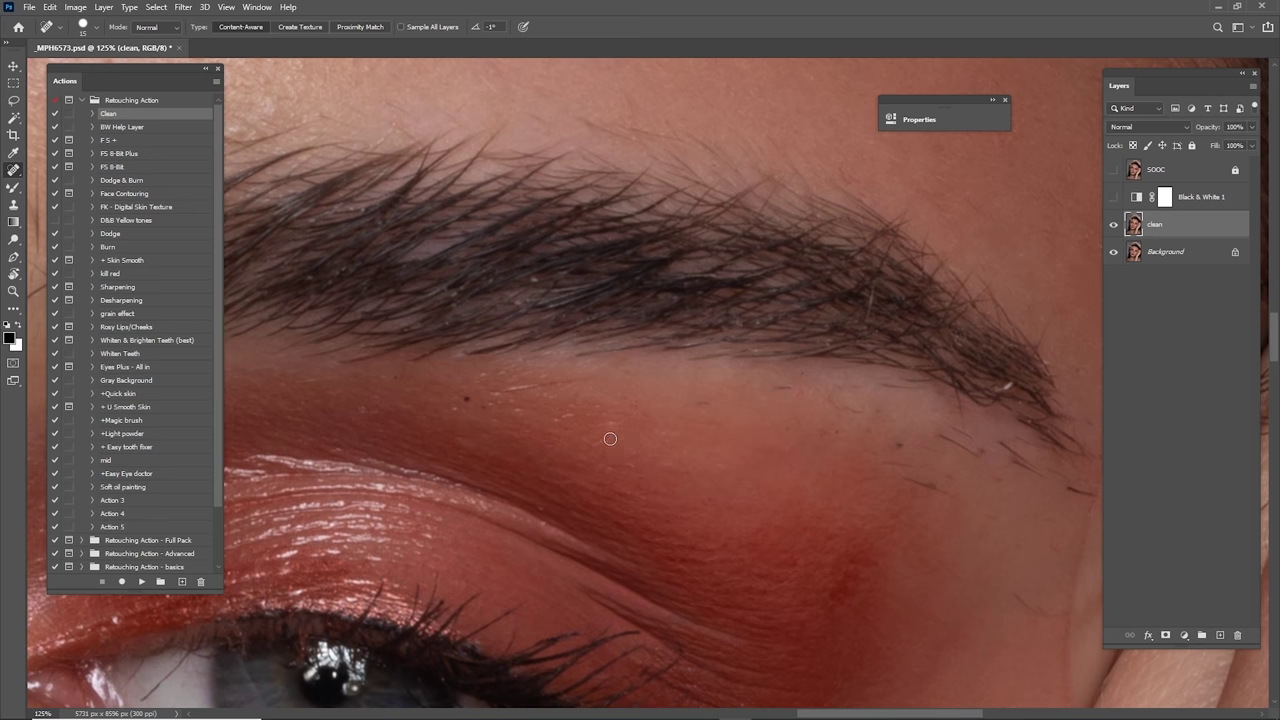
drag(472, 403, 590, 367)
mouse_move(698, 410)
mouse_down()
mouse_move(649, 329)
mouse_move(642, 340)
mouse_move(701, 350)
mouse_move(675, 338)
mouse_move(712, 355)
mouse_up()
drag(717, 370, 748, 385)
drag(738, 405, 772, 417)
mouse_move(756, 423)
mouse_down()
mouse_move(789, 433)
mouse_move(769, 391)
mouse_up()
mouse_move(783, 429)
mouse_down()
mouse_move(748, 414)
mouse_move(831, 399)
mouse_move(825, 386)
mouse_up()
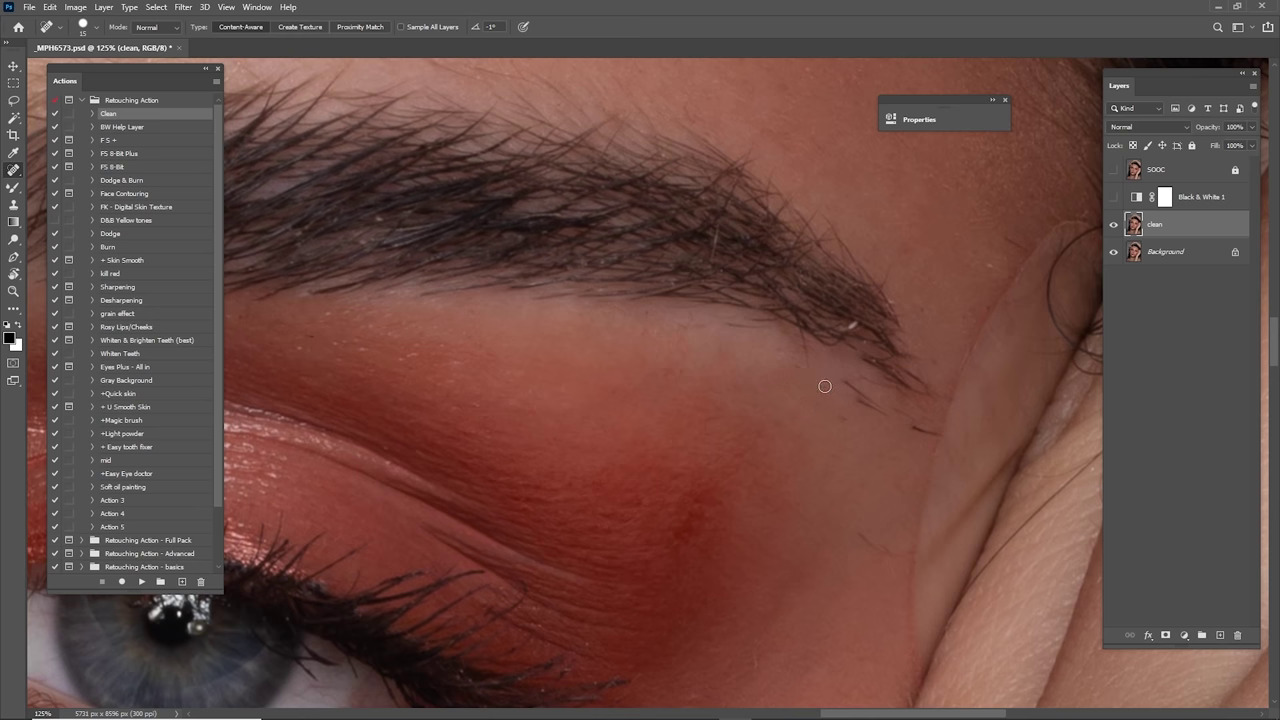
Step: Remove the loose brow hairs beneath and beside the eyebrow's outer tail
drag(800, 330, 826, 368)
drag(840, 412, 866, 422)
mouse_move(850, 386)
mouse_down()
mouse_move(937, 433)
mouse_move(888, 404)
mouse_up()
scroll(867, 435, down, 3)
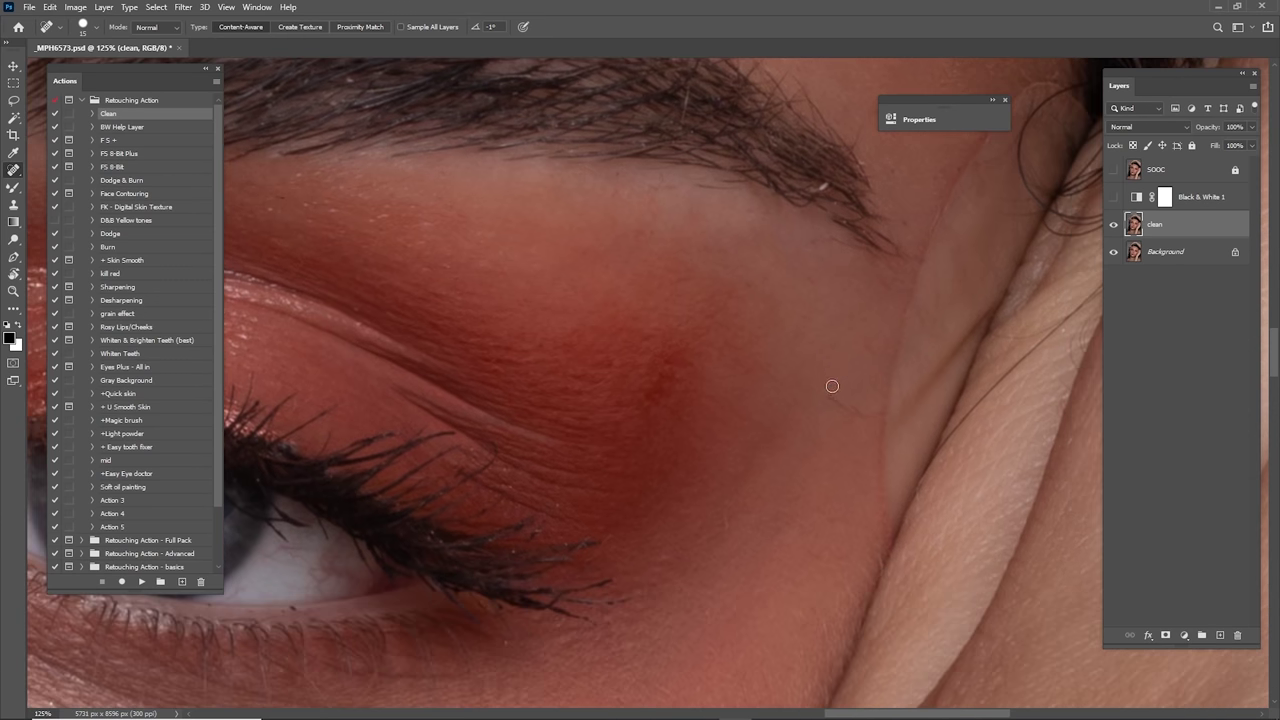
Step: Clean the stray hair beside the outer eye area and the dark lash crossing the inner white of the eye
drag(706, 478, 881, 322)
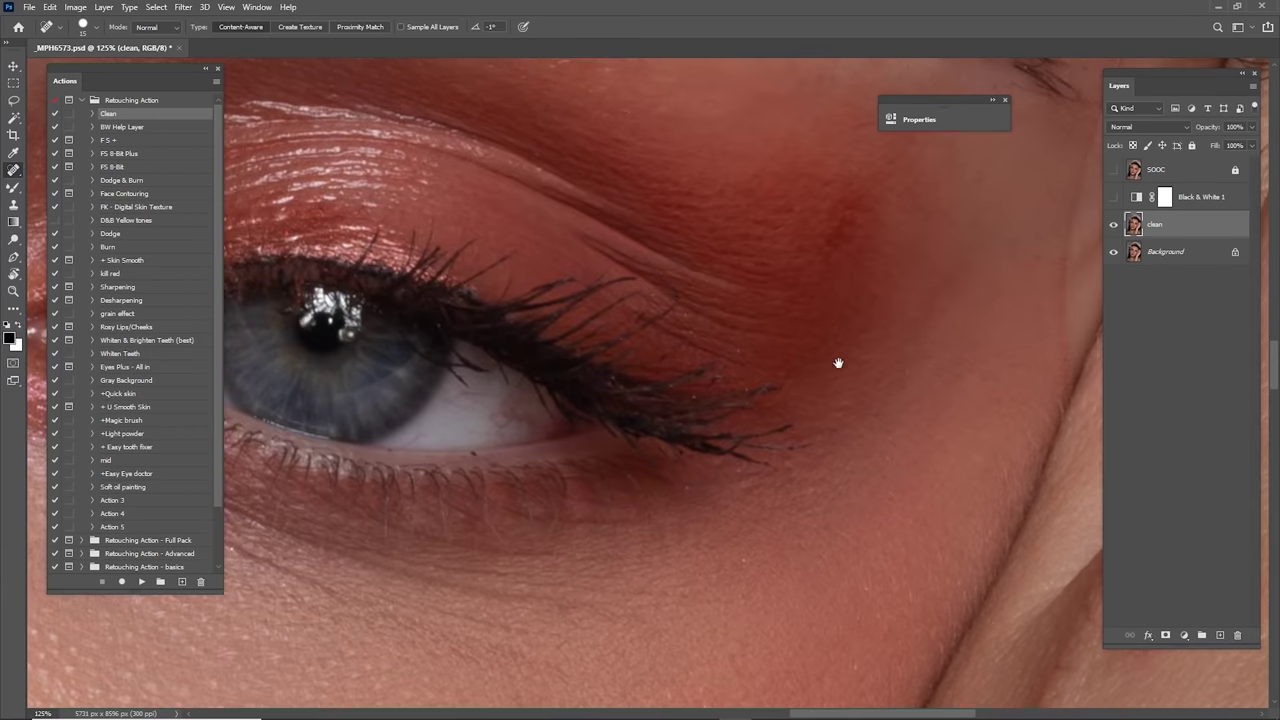
drag(640, 398, 814, 349)
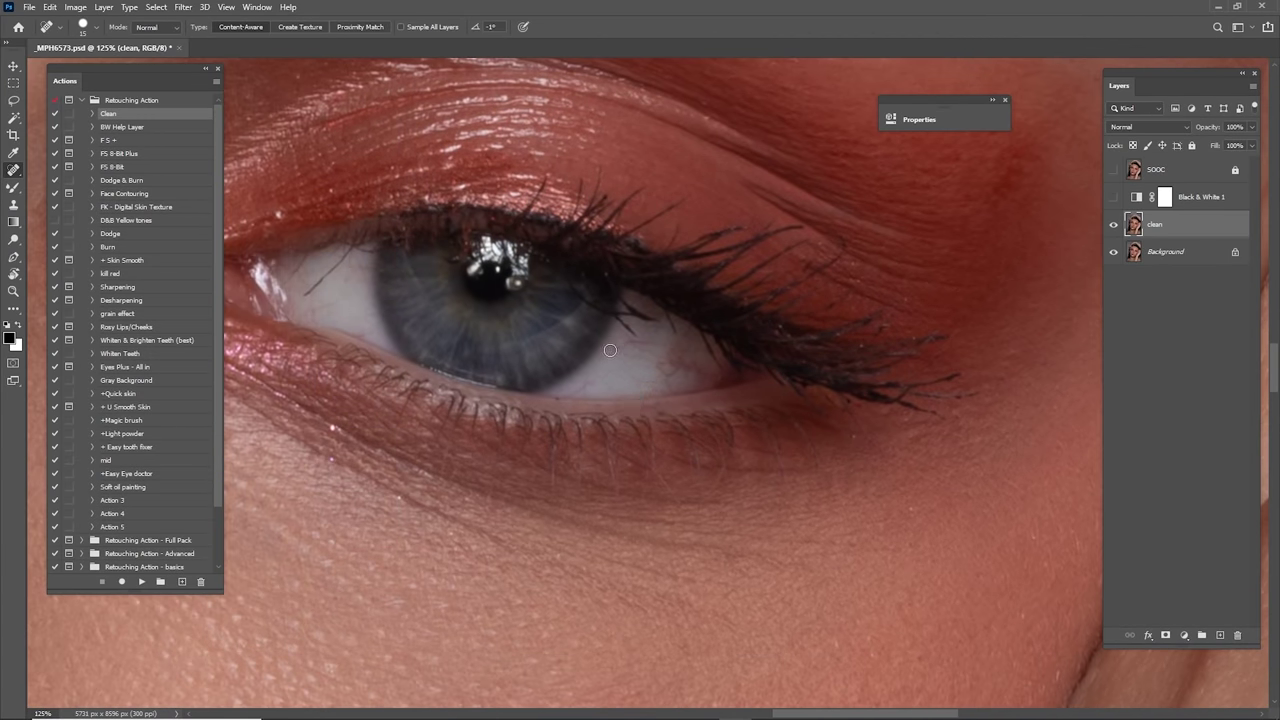
drag(460, 326, 767, 381)
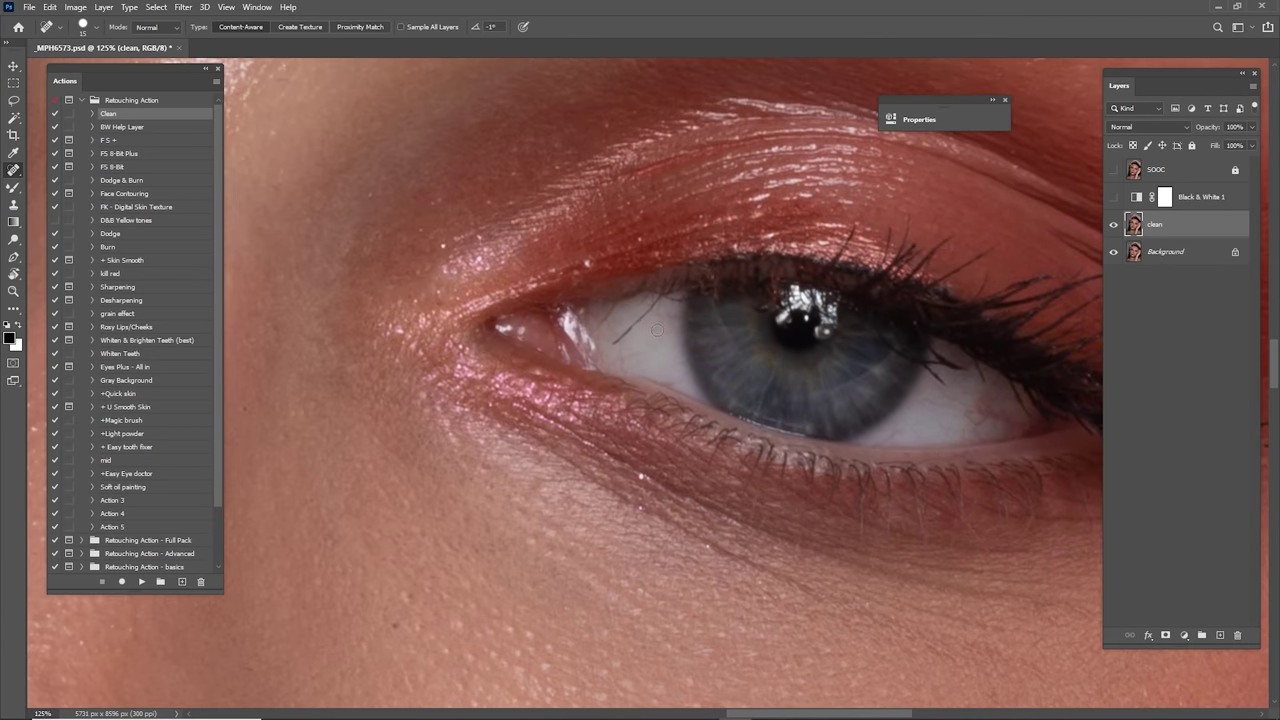
mouse_move(613, 341)
mouse_down()
mouse_move(661, 297)
mouse_move(609, 324)
mouse_up()
drag(676, 272, 592, 288)
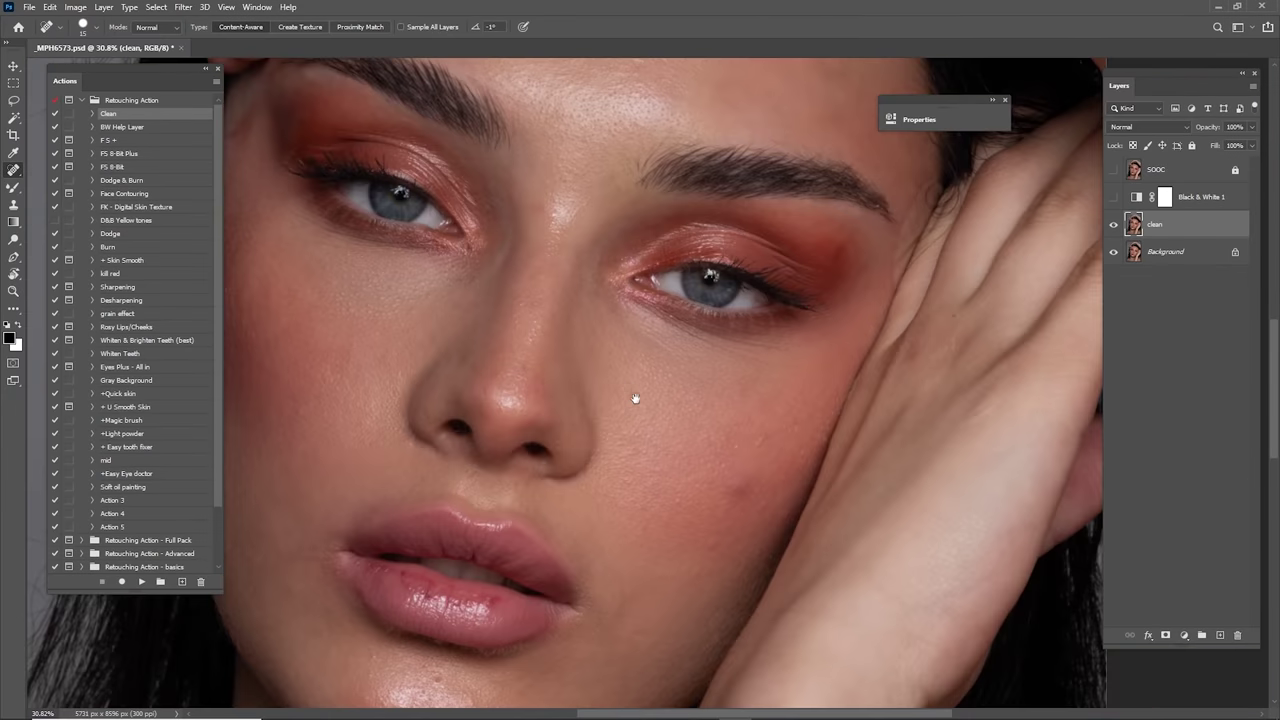
Step: Remove the curved stray hair and the short hairs sticking out along the jaw edge beside the chin
drag(716, 487, 756, 347)
scroll(755, 346, up, 6)
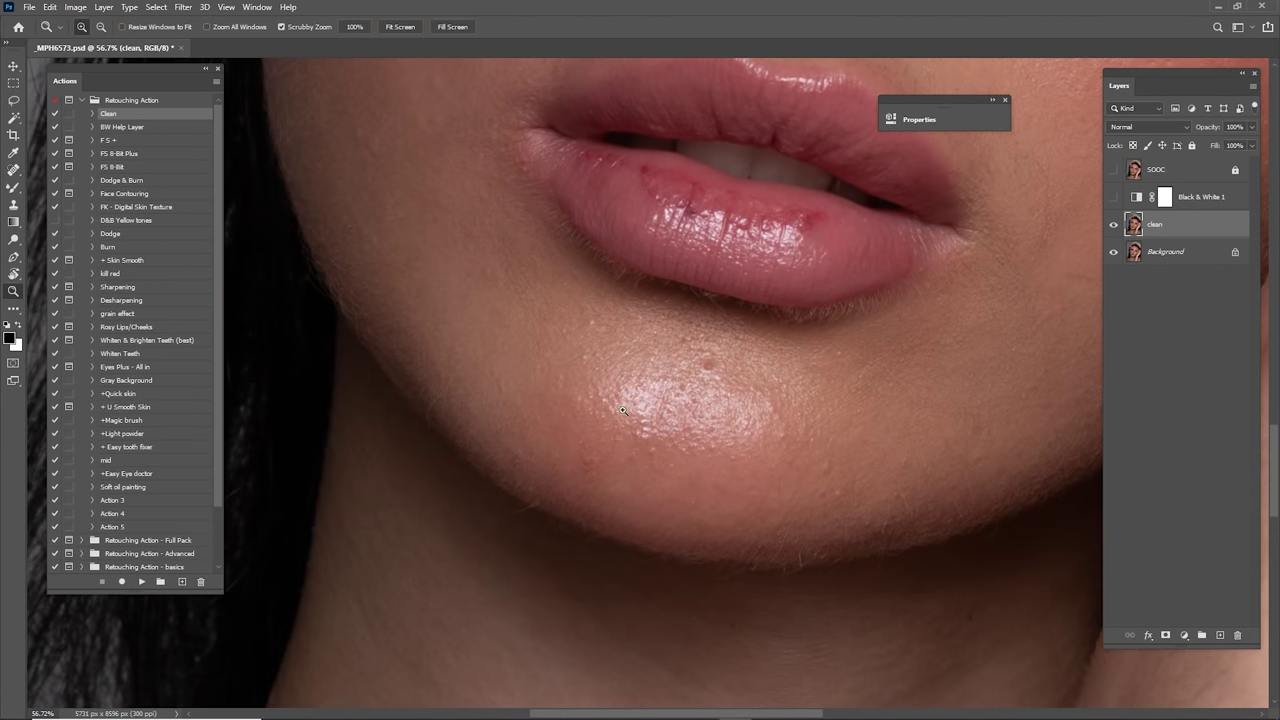
scroll(729, 362, up, 2)
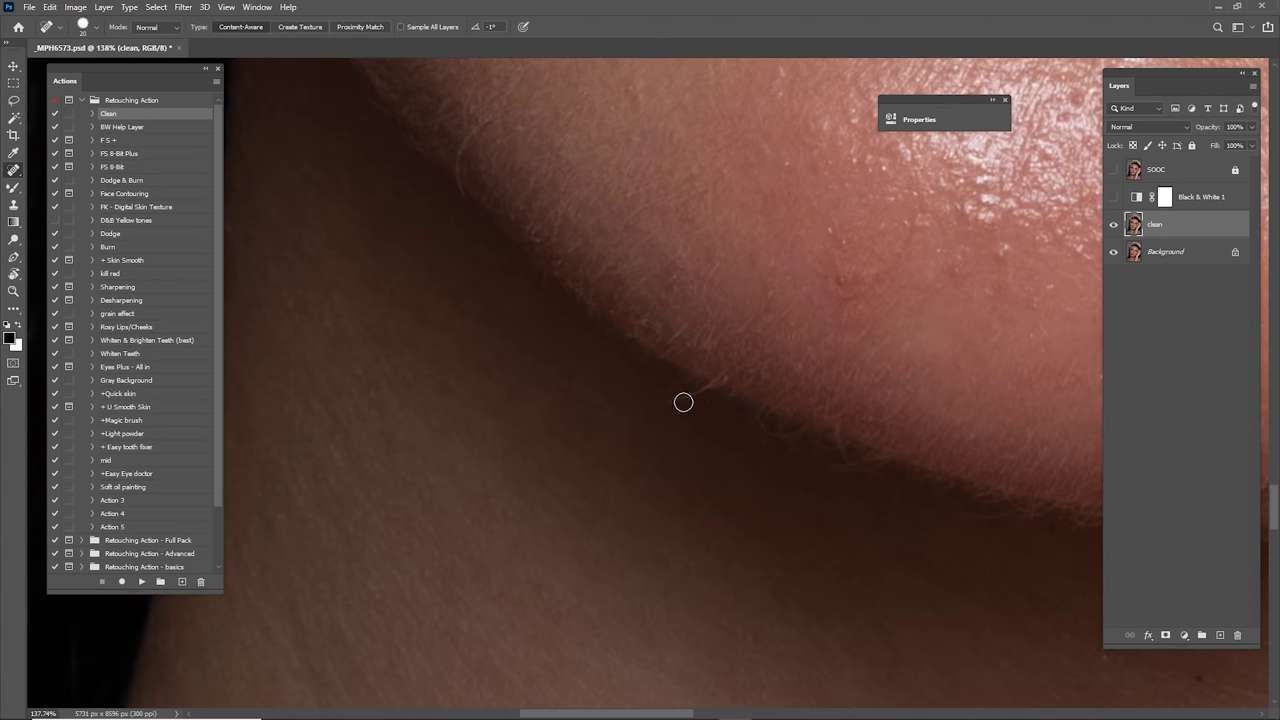
drag(683, 402, 714, 374)
drag(513, 224, 603, 379)
mouse_move(572, 278)
mouse_down()
mouse_move(551, 305)
mouse_move(545, 368)
mouse_up()
Step: Heal the small blemishes on the skin just above the jawline beside the chin
drag(721, 245, 718, 267)
mouse_move(704, 266)
mouse_down()
mouse_move(710, 298)
mouse_move(729, 243)
mouse_up()
drag(878, 278, 724, 368)
click(718, 321)
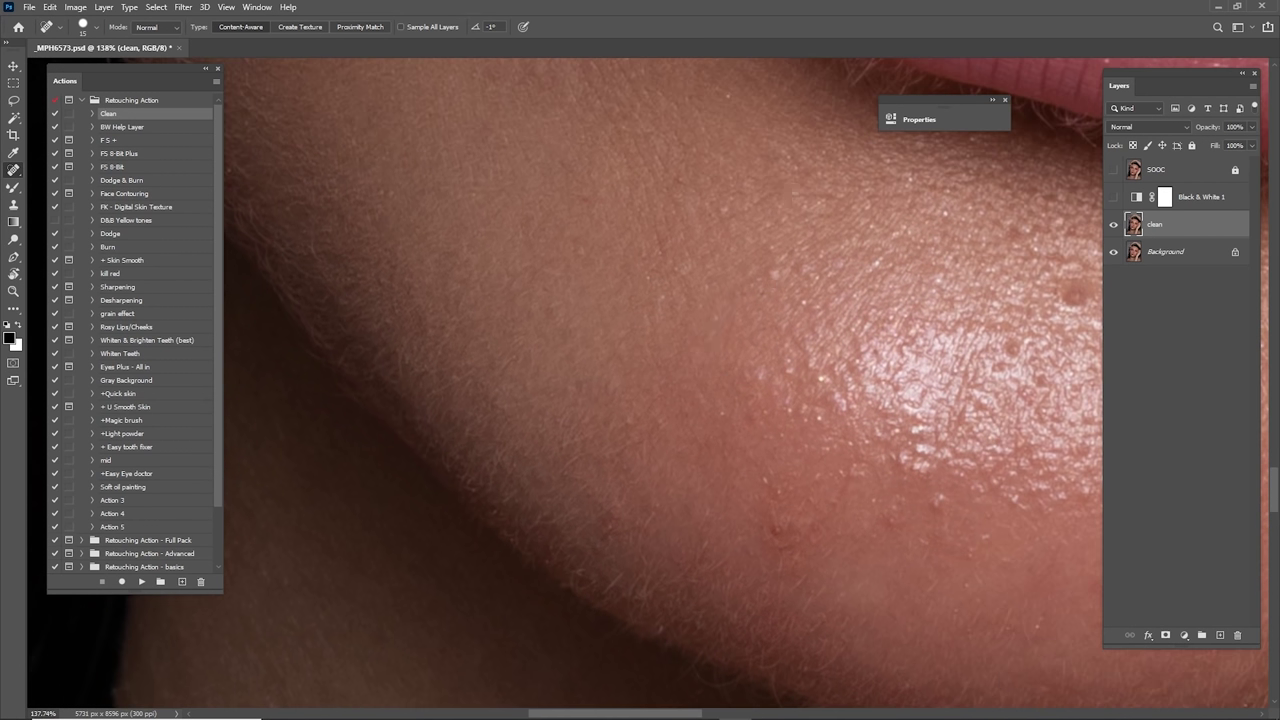
Step: Heal the red bump and the small marks on the lower chin beneath the shiny highlight
drag(777, 408, 716, 274)
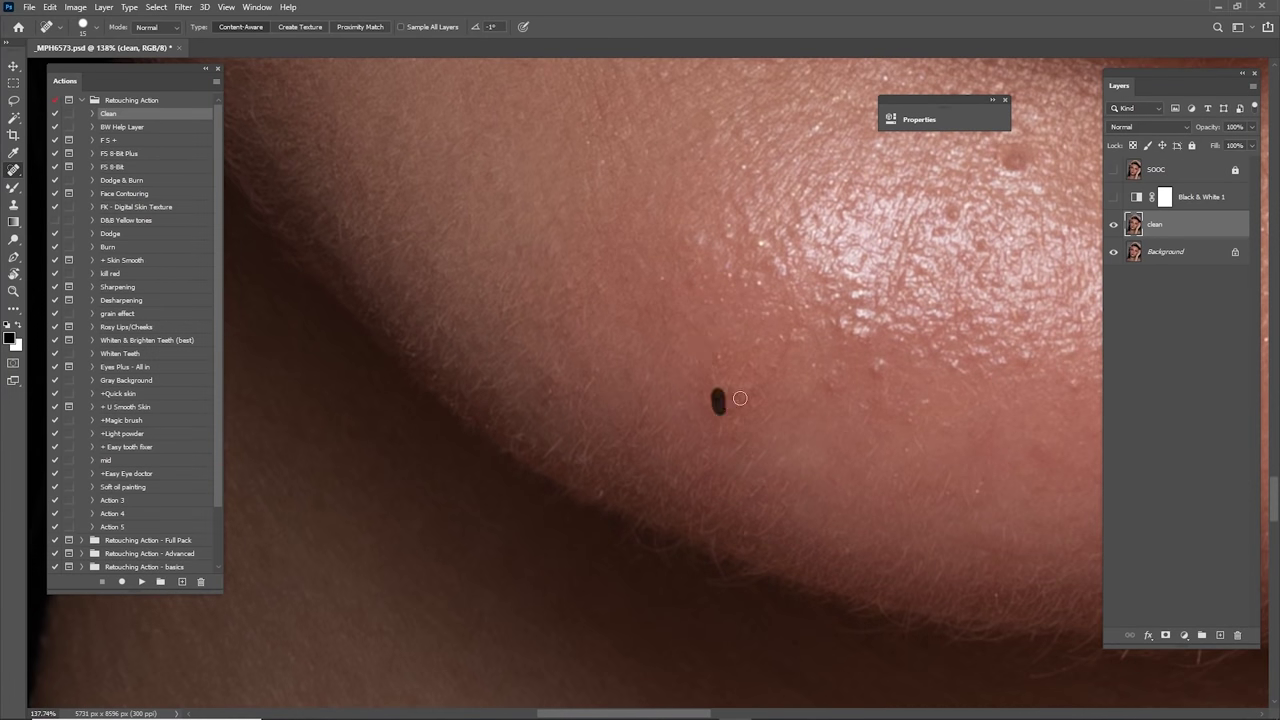
drag(740, 398, 740, 399)
drag(740, 399, 580, 429)
drag(677, 401, 672, 413)
drag(712, 377, 717, 393)
drag(745, 464, 750, 482)
drag(752, 520, 688, 424)
drag(730, 401, 722, 412)
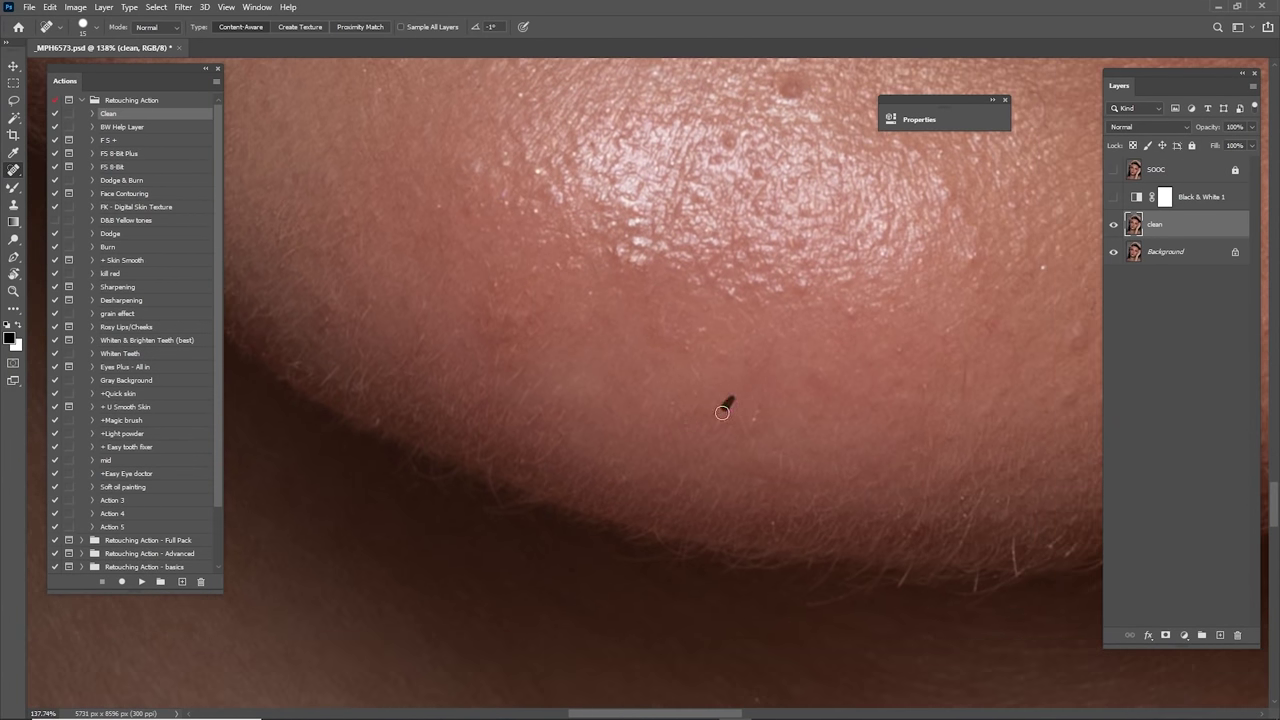
Step: Remove the stray hairs along the underside of the chin, including the bright hairs at its edge
mouse_move(640, 532)
mouse_down()
mouse_move(690, 432)
mouse_move(715, 453)
mouse_up()
drag(626, 470, 638, 480)
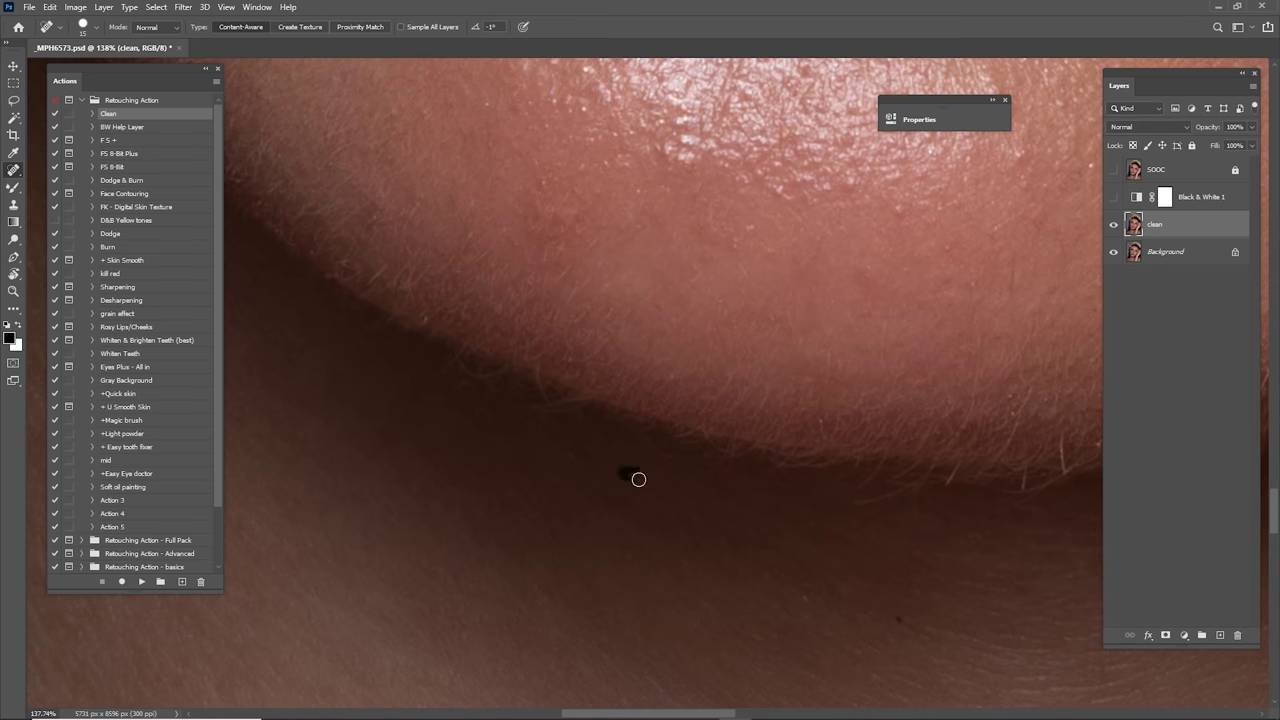
drag(901, 441, 731, 435)
drag(690, 491, 740, 470)
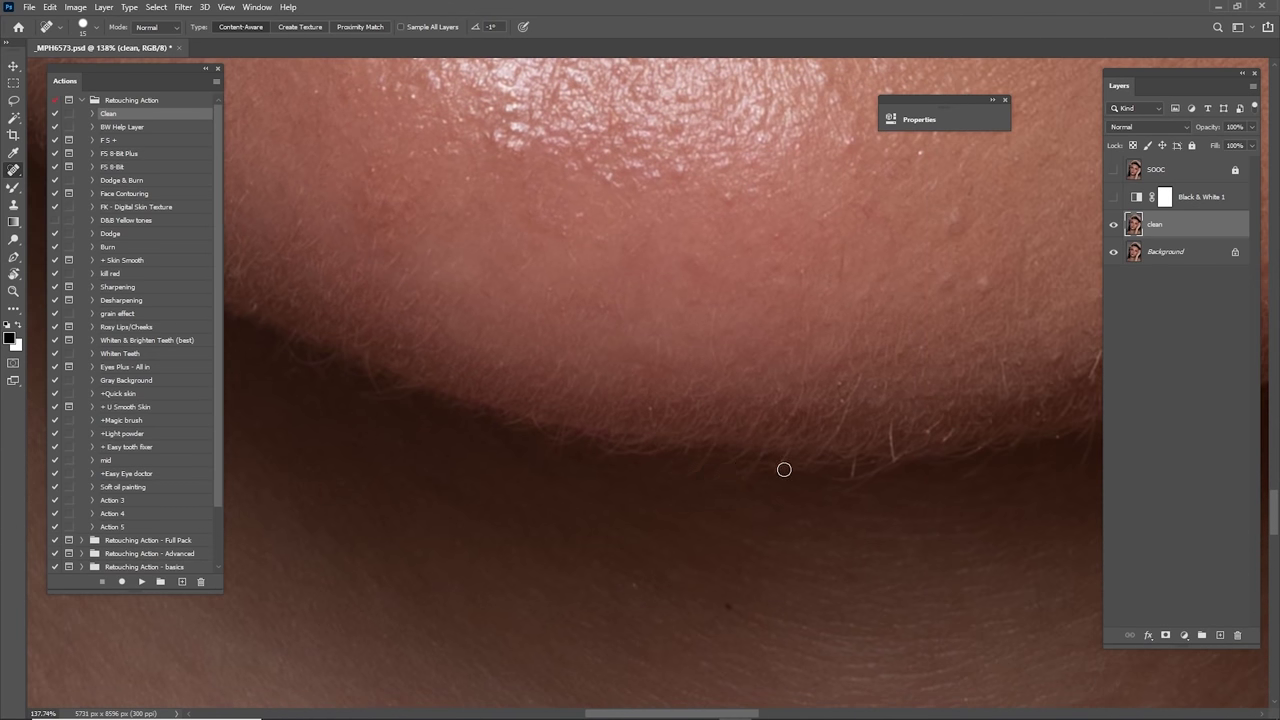
drag(814, 374, 800, 412)
mouse_move(866, 370)
mouse_down()
mouse_move(834, 431)
mouse_move(849, 500)
mouse_up()
drag(894, 429, 892, 468)
Step: Heal the small spots and light flecks on the skin directly below the chin highlight
scroll(866, 286, up, 5)
drag(803, 418, 803, 428)
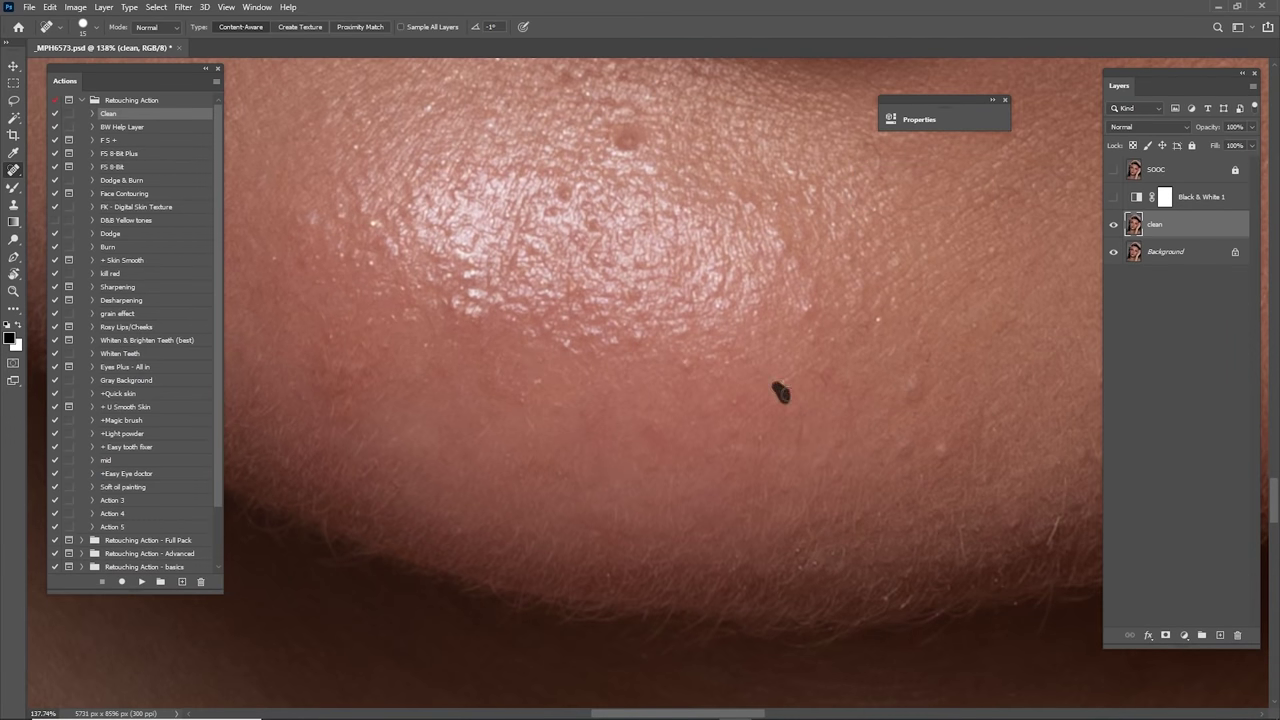
drag(690, 364, 690, 378)
drag(799, 377, 815, 391)
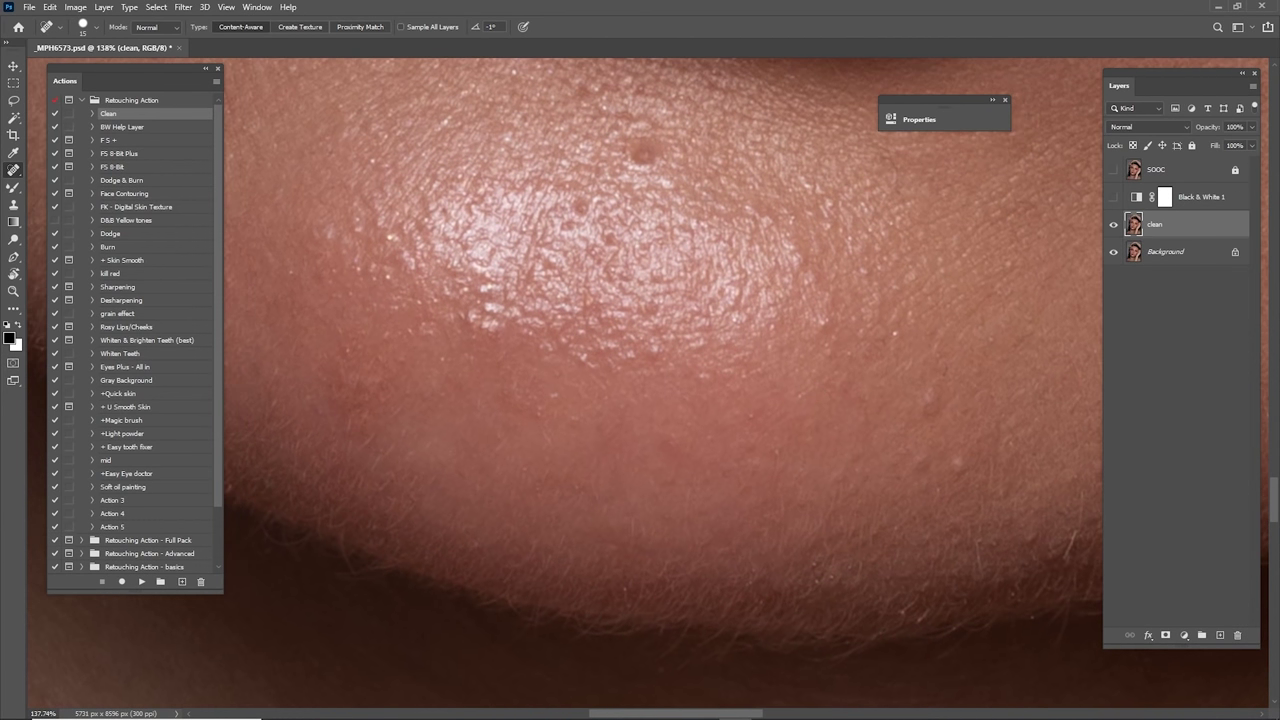
drag(706, 379, 712, 390)
Step: Heal the reddish bump and the pale bump on the chin beyond the highlight, towards the jaw
drag(800, 377, 649, 281)
drag(779, 309, 799, 285)
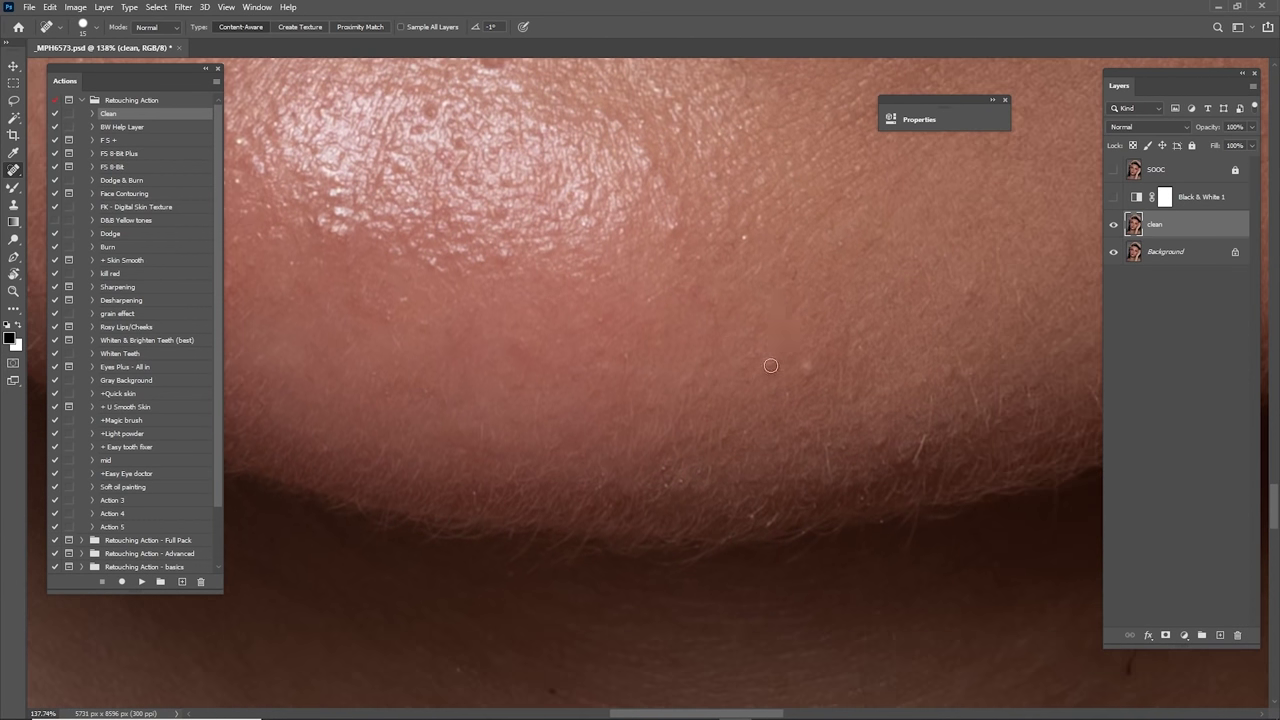
drag(771, 364, 757, 374)
drag(801, 373, 833, 370)
drag(869, 338, 737, 432)
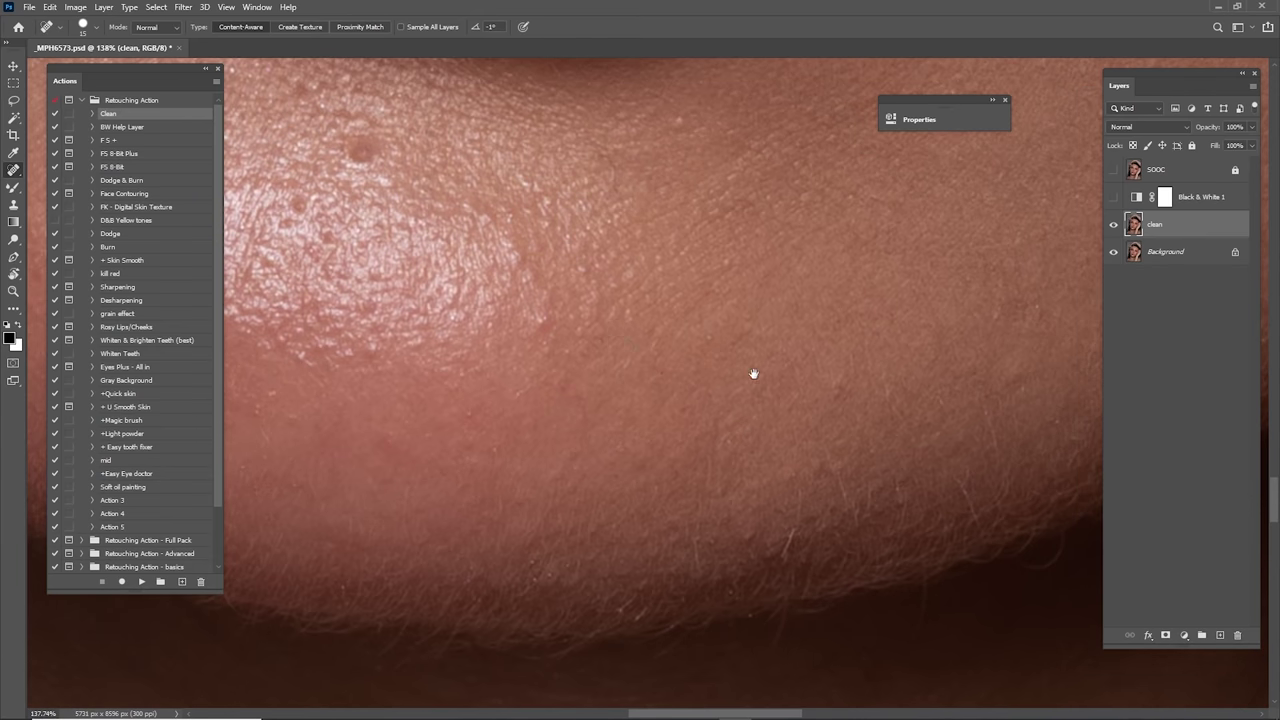
Step: Remove the fine light hairs and small marks on the lower jaw between the chin and the hand
drag(754, 374, 633, 384)
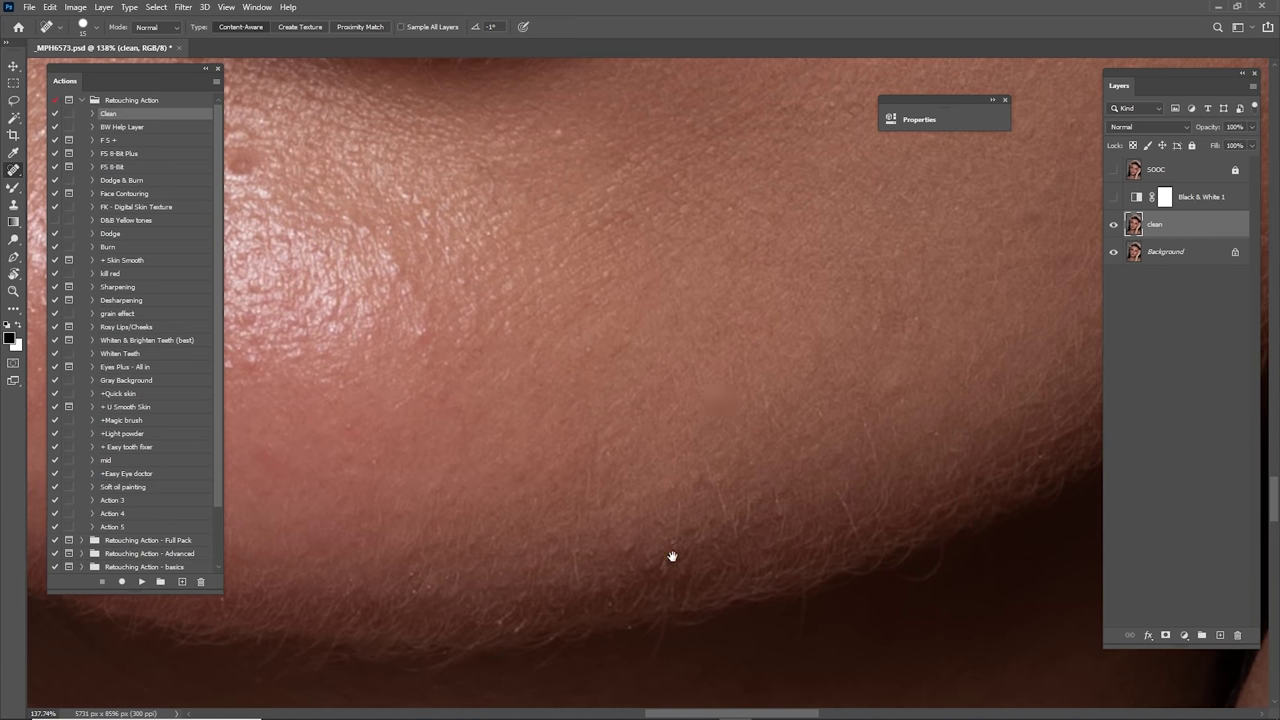
drag(671, 554, 737, 423)
mouse_move(800, 464)
mouse_down()
mouse_move(826, 510)
mouse_move(835, 476)
mouse_move(873, 452)
mouse_up()
mouse_move(908, 338)
mouse_down()
mouse_move(745, 494)
mouse_move(757, 480)
mouse_up()
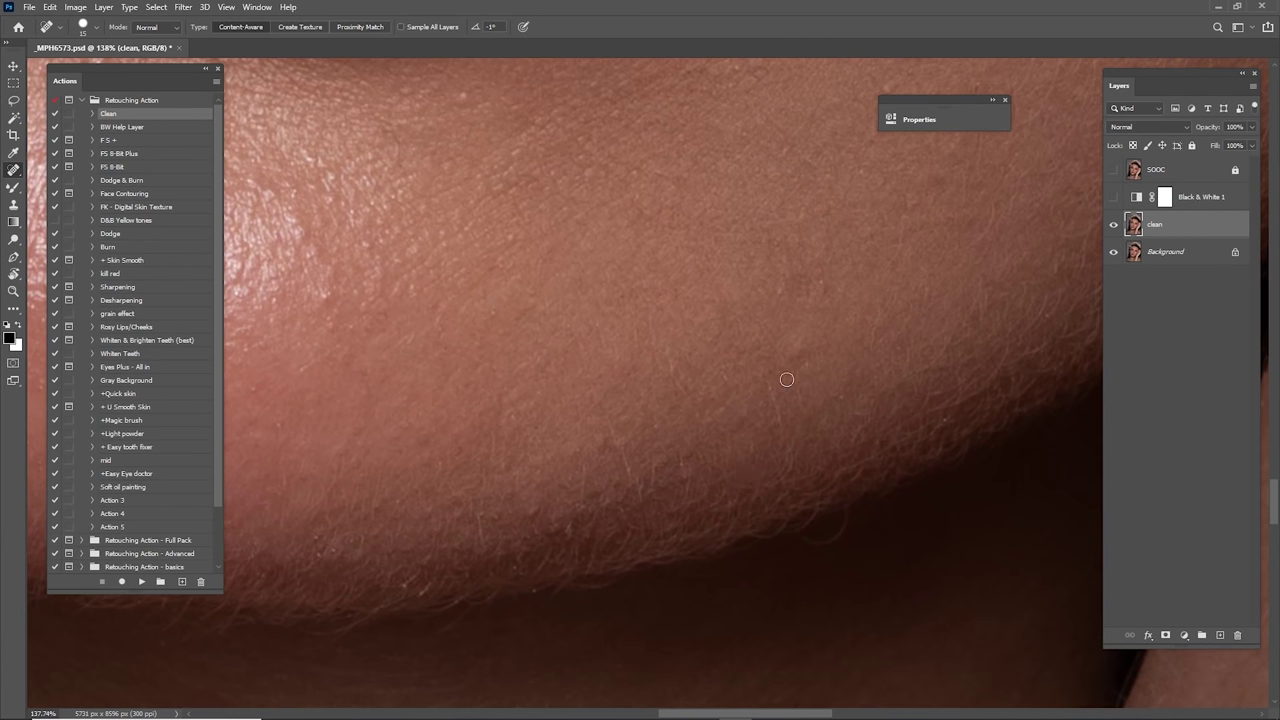
drag(789, 345, 786, 450)
drag(780, 404, 804, 416)
Step: Heal the small spots on the skin between the lower lip and the chin highlight
drag(500, 180, 721, 377)
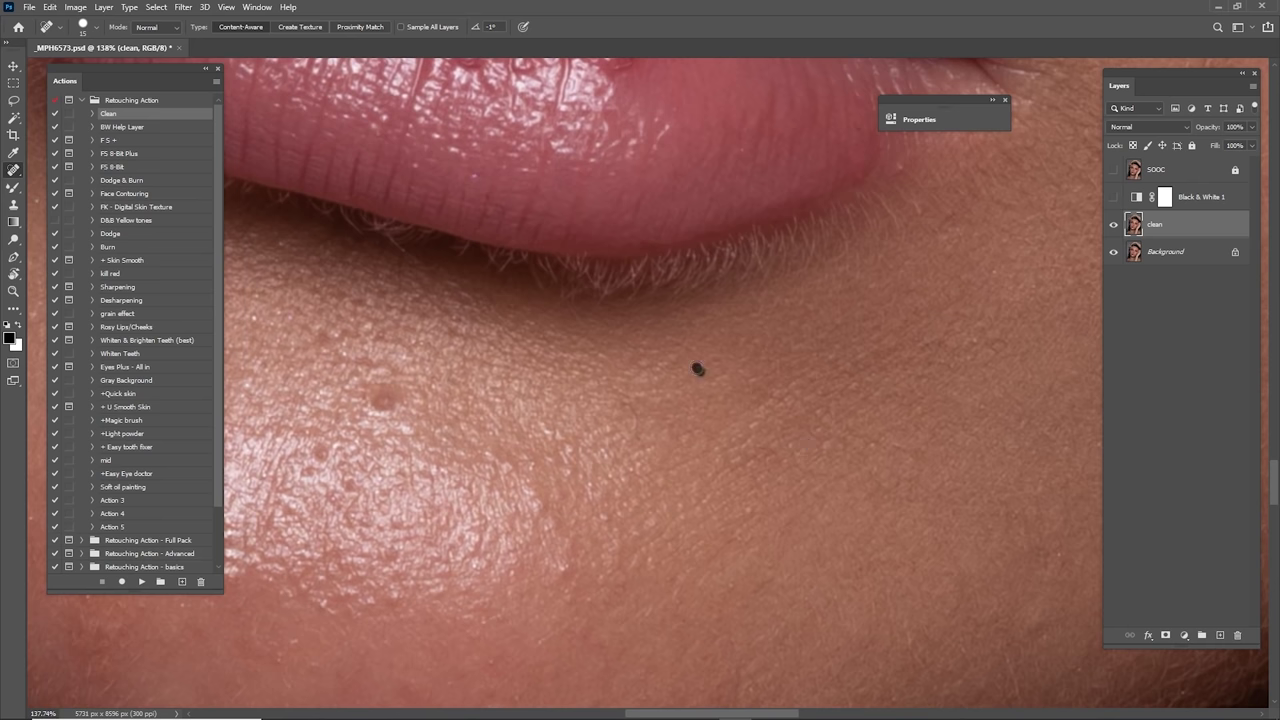
drag(700, 283, 897, 410)
drag(690, 294, 790, 259)
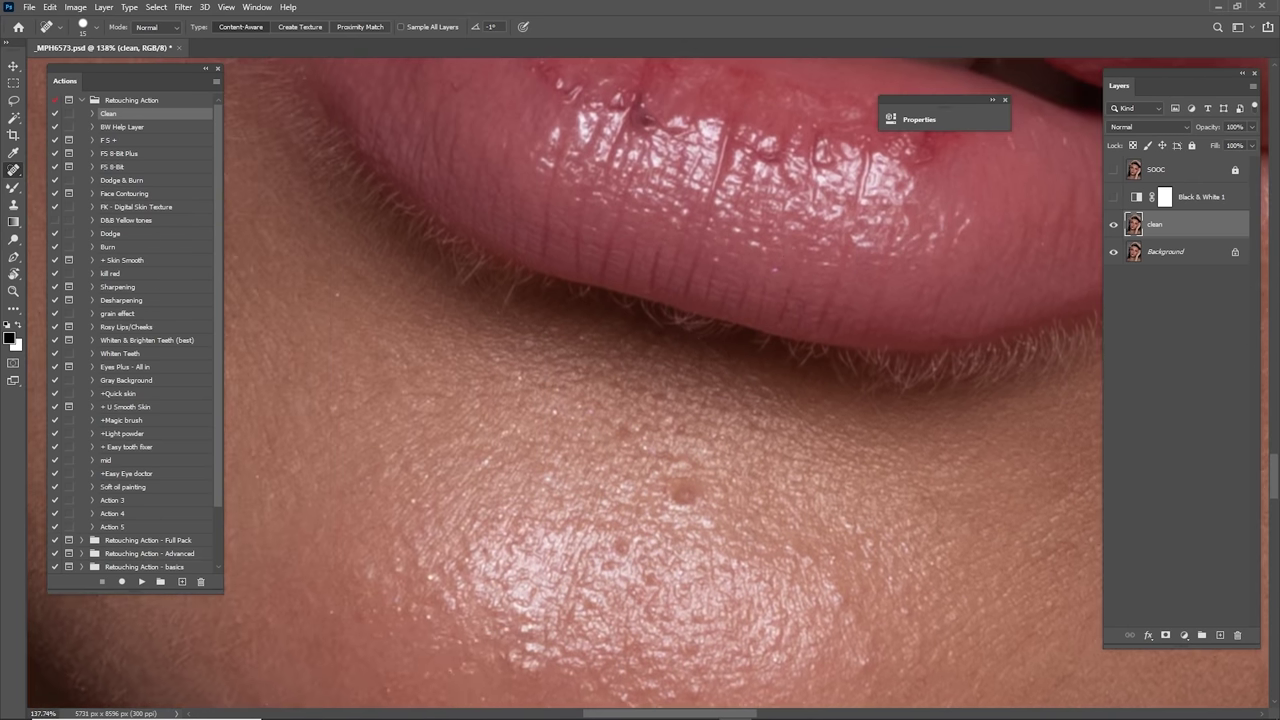
drag(698, 478, 744, 355)
mouse_move(661, 425)
mouse_down()
mouse_move(675, 438)
mouse_move(625, 449)
mouse_move(701, 467)
mouse_up()
Step: Patch the round blemish above the chin highlight with clean nearby skin using the Patch tool, and deselect it
scroll(667, 411, right, 3)
key(shift+j)
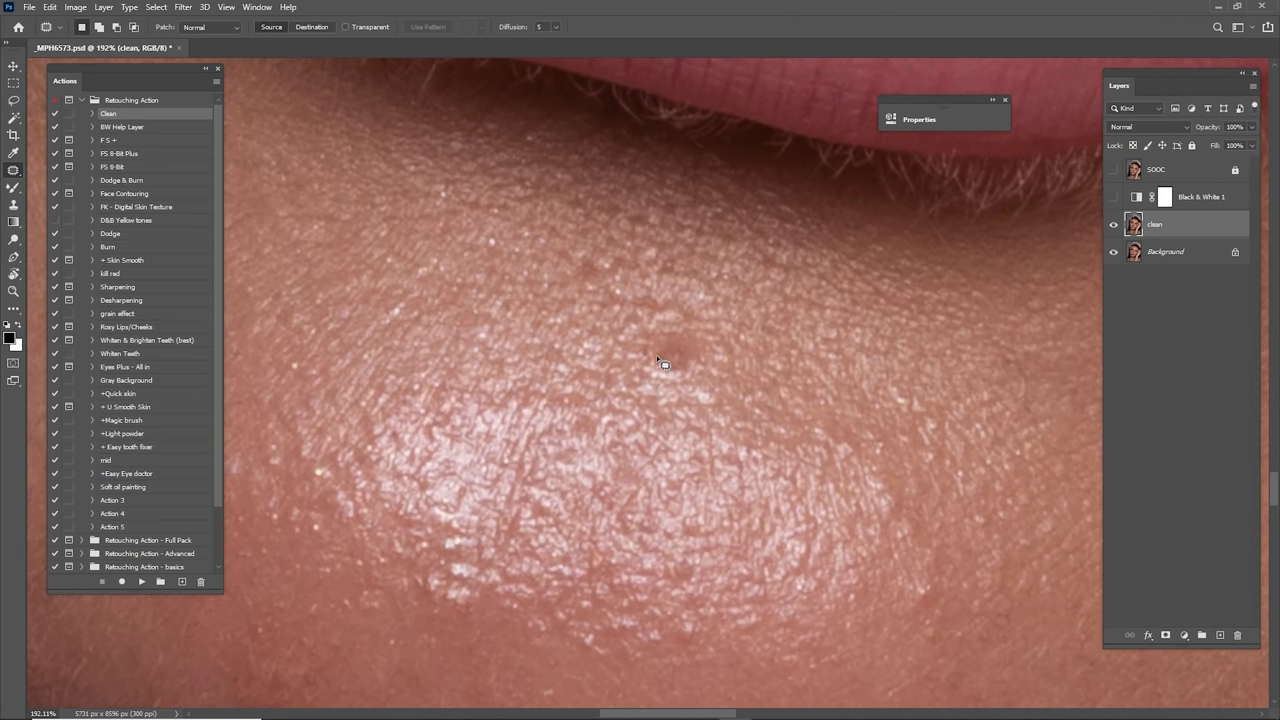
mouse_move(652, 350)
mouse_down()
mouse_move(697, 364)
mouse_move(660, 342)
mouse_up()
mouse_move(688, 357)
mouse_down()
mouse_move(715, 364)
mouse_move(762, 411)
mouse_move(754, 390)
mouse_move(850, 385)
mouse_move(590, 397)
mouse_up()
key(ctrl+d)
Step: Remove the curved crease in the skin beside the corner of the mouth with the Healing Brush
key(j)
drag(590, 397, 510, 397)
drag(850, 330, 545, 428)
drag(700, 366, 752, 362)
drag(722, 290, 686, 467)
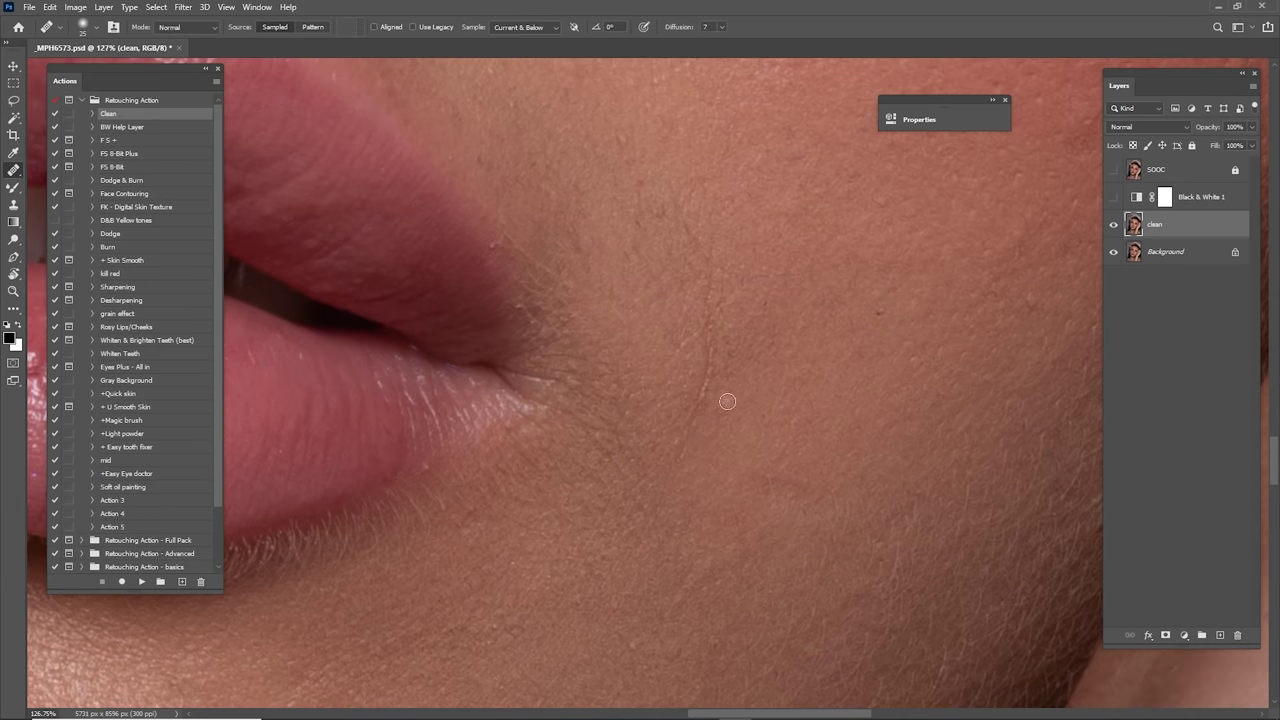
scroll(748, 453, up, 1)
click(729, 461)
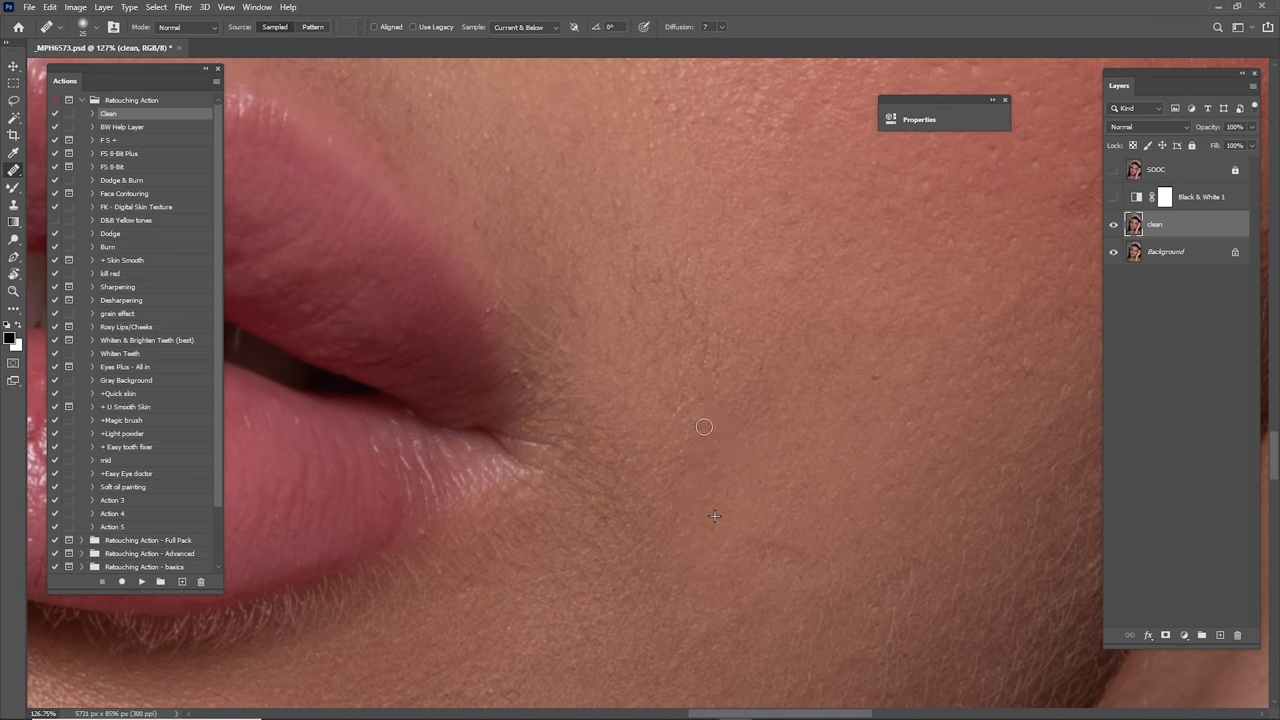
Step: Remove the dark spot and the short stray hair between the nose and upper lip with the Spot Healing Brush
scroll(758, 362, up, 2)
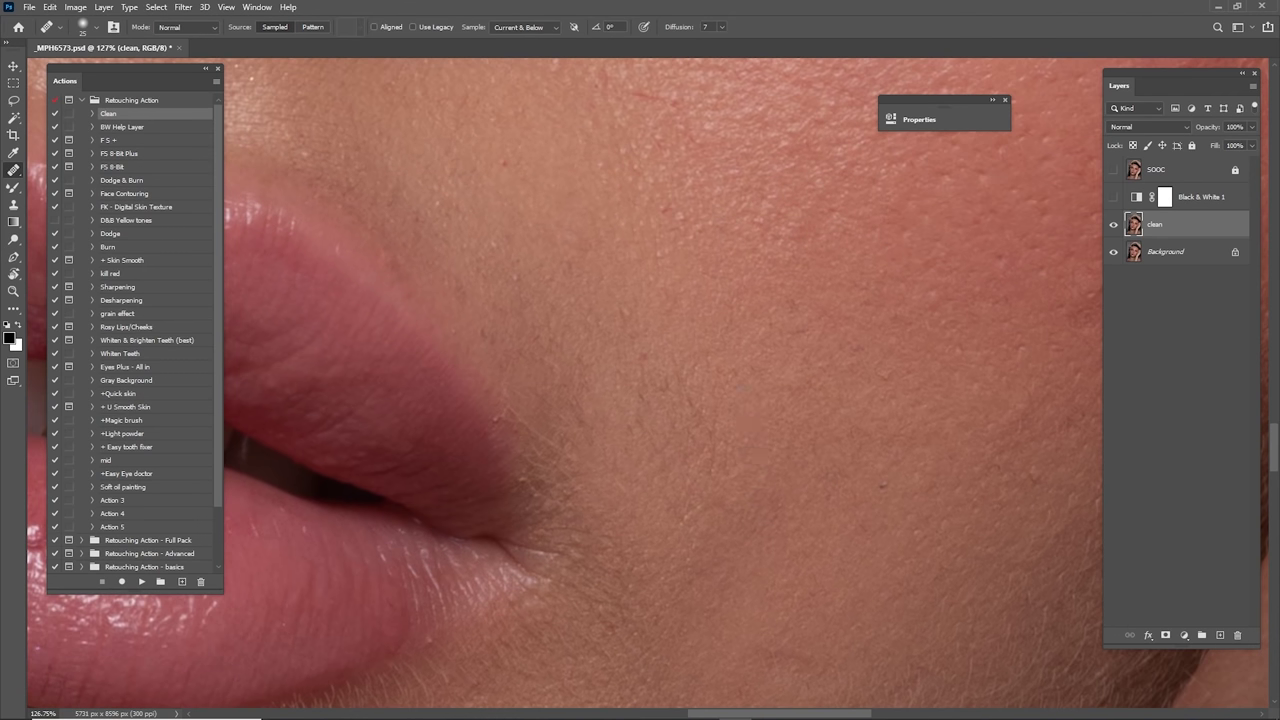
drag(496, 420, 648, 380)
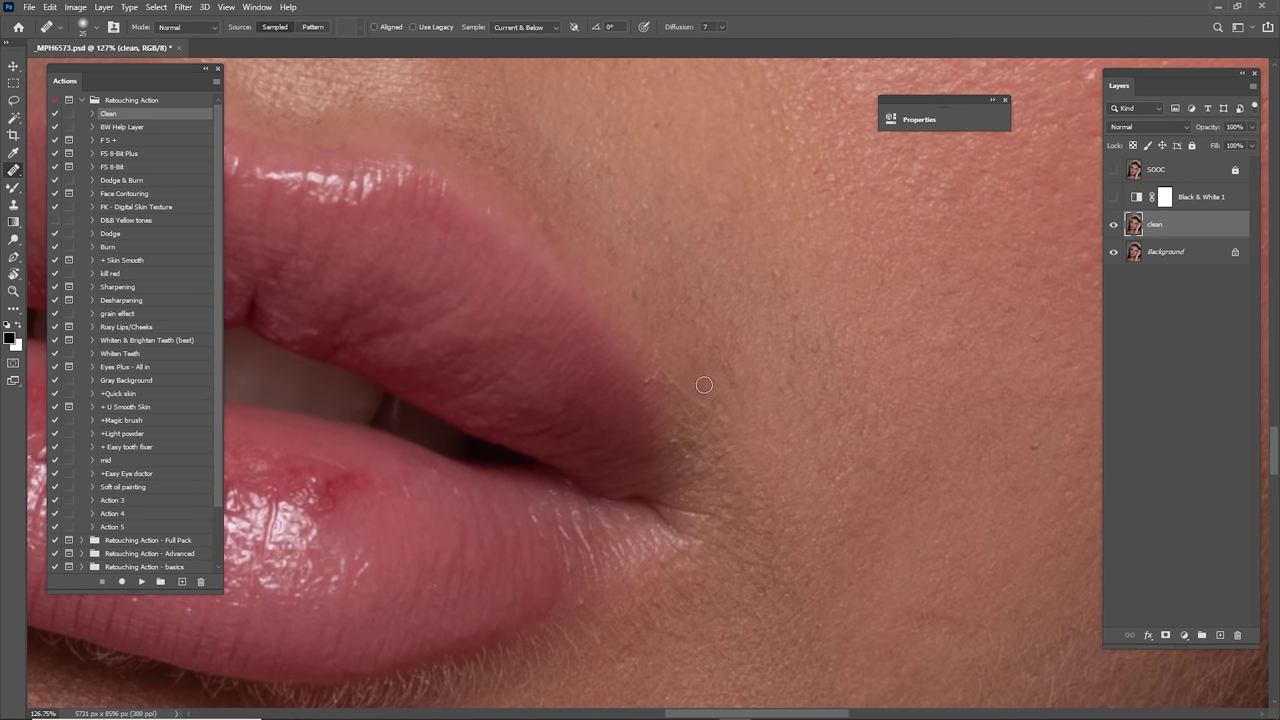
key(j)
scroll(668, 265, up, 4)
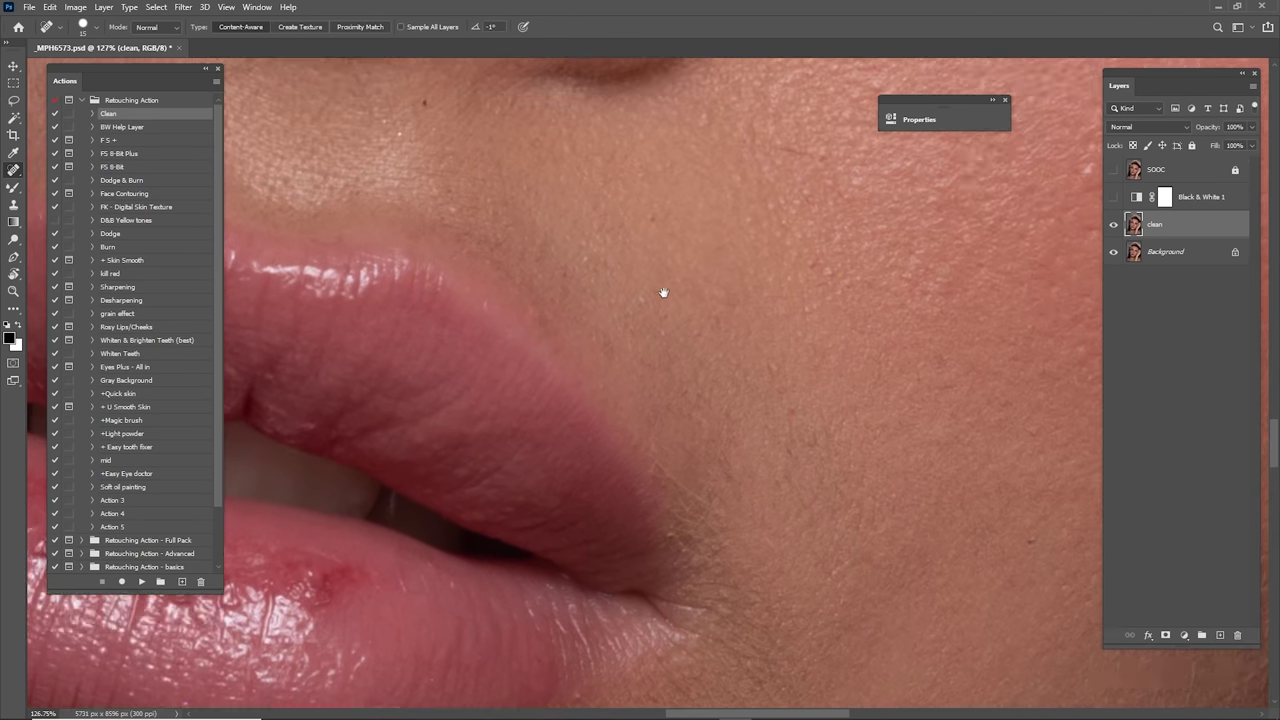
drag(654, 309, 746, 399)
drag(613, 330, 610, 317)
click(587, 361)
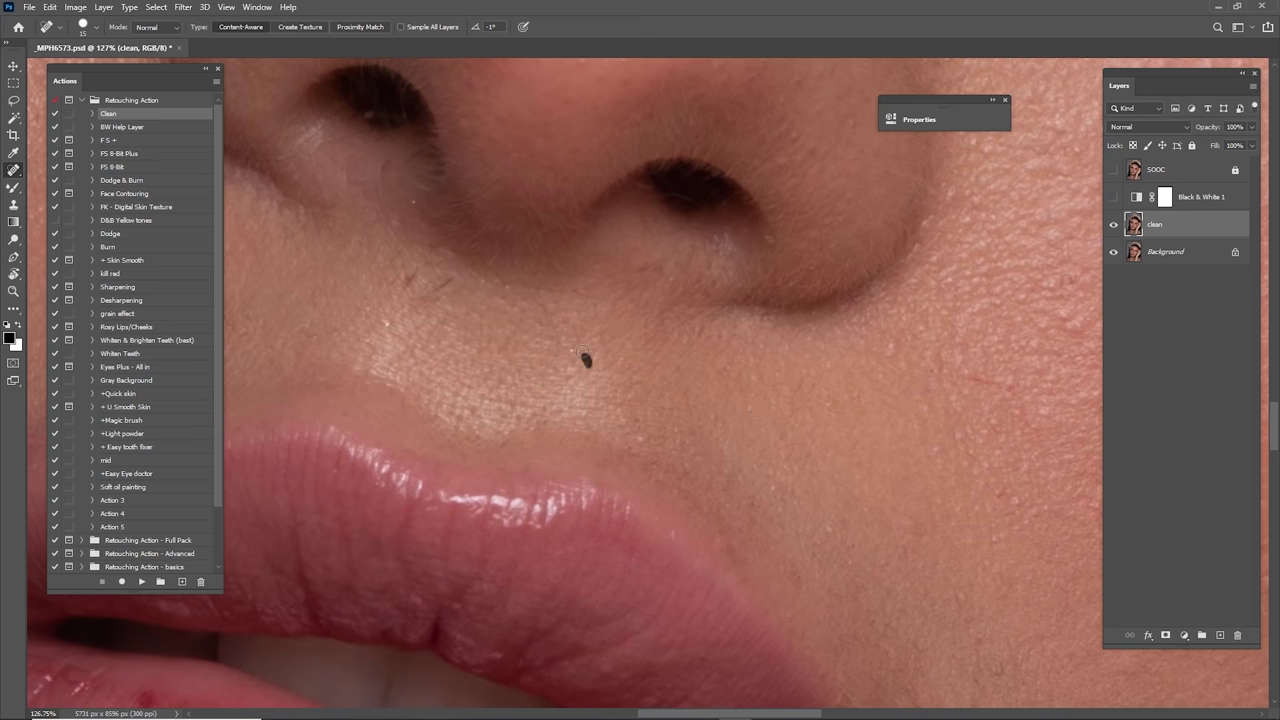
click(571, 350)
mouse_move(457, 322)
mouse_down()
mouse_move(534, 334)
mouse_move(681, 394)
mouse_up()
drag(676, 343, 655, 364)
Step: Heal the thin red line and a small mark on the cheek beside the nostril
drag(664, 363, 564, 326)
drag(637, 363, 506, 369)
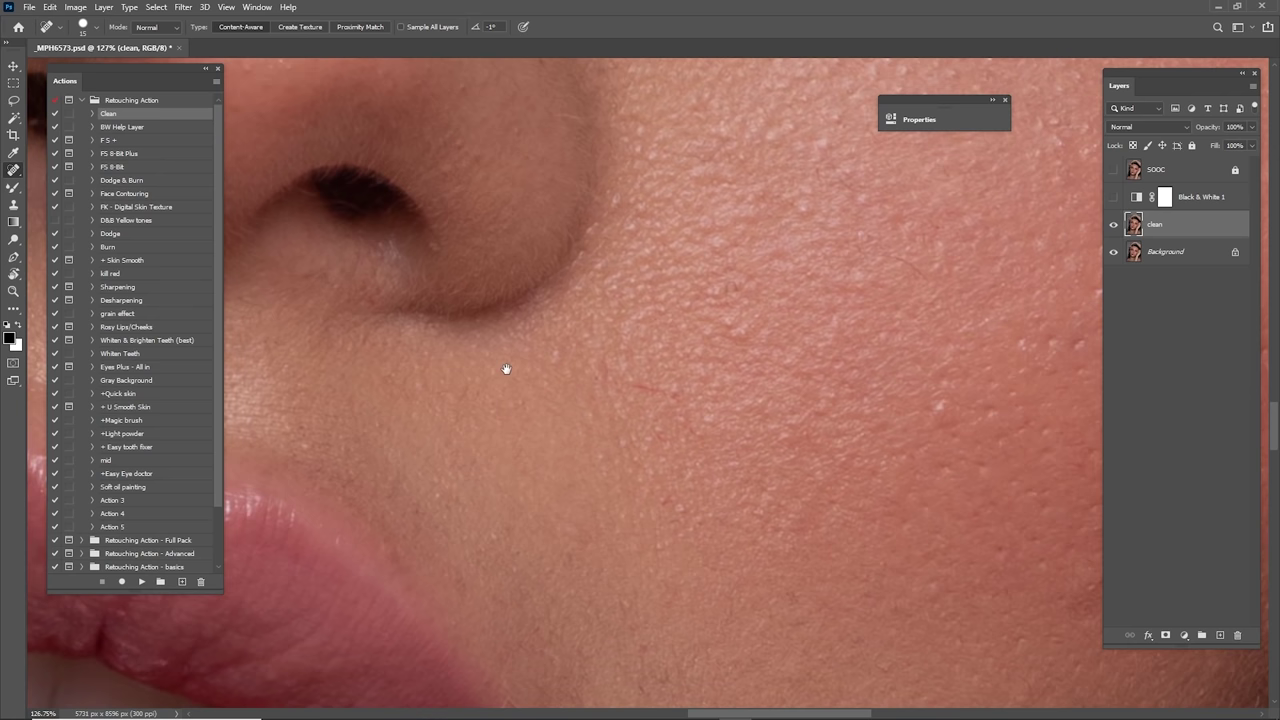
click(644, 389)
click(724, 293)
drag(780, 271, 648, 373)
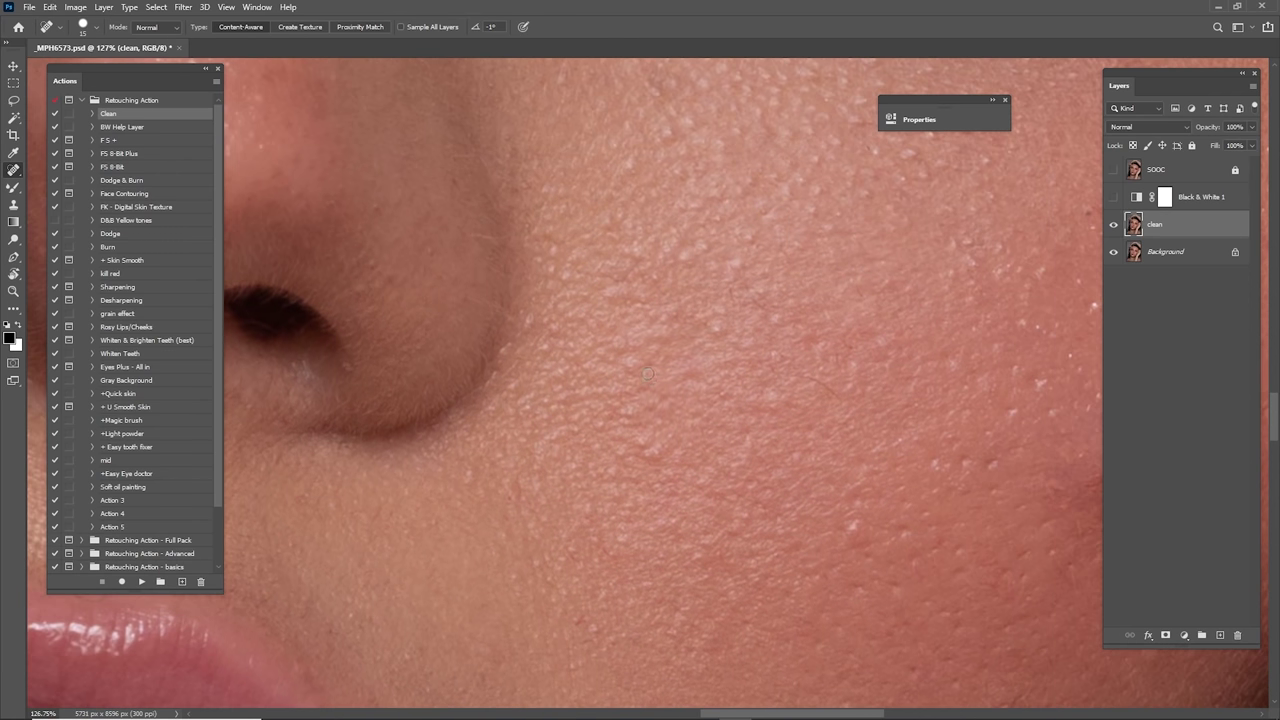
Step: Remove the fine hairs and small marks on the cheek beside the nose with the Spot Healing Brush
right_click(14, 170)
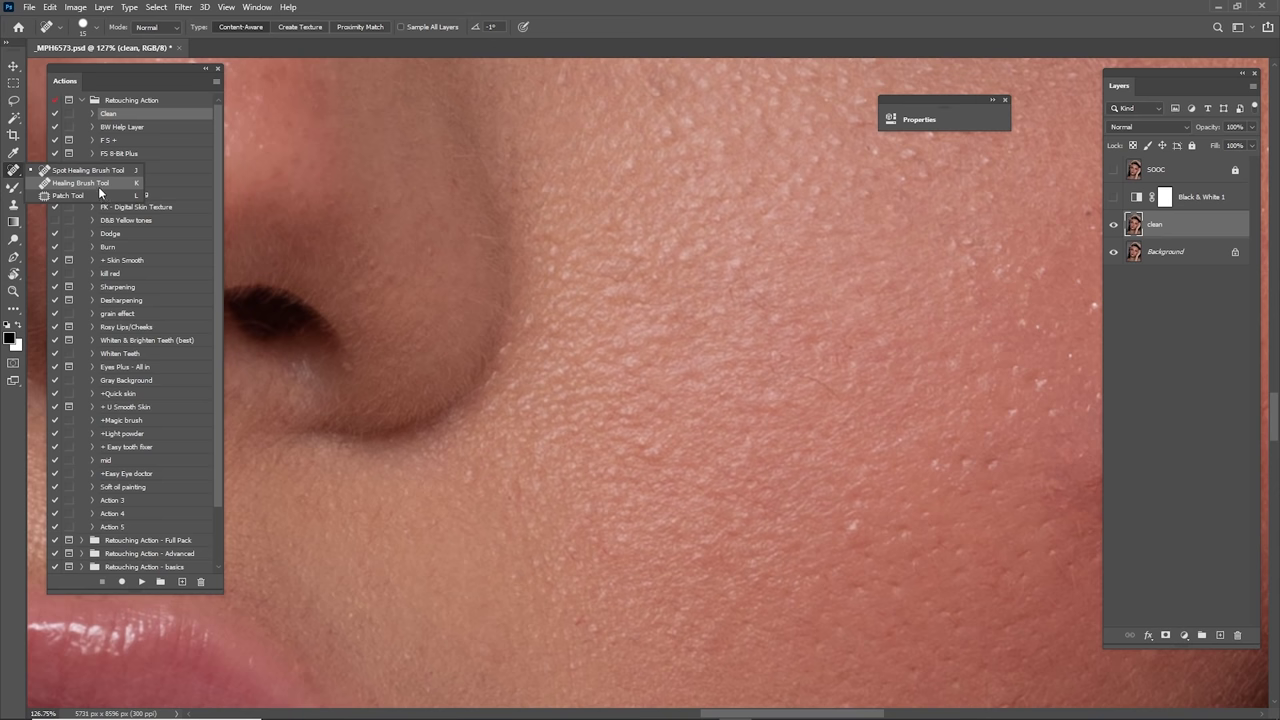
click(833, 374)
drag(813, 375, 836, 393)
click(841, 388)
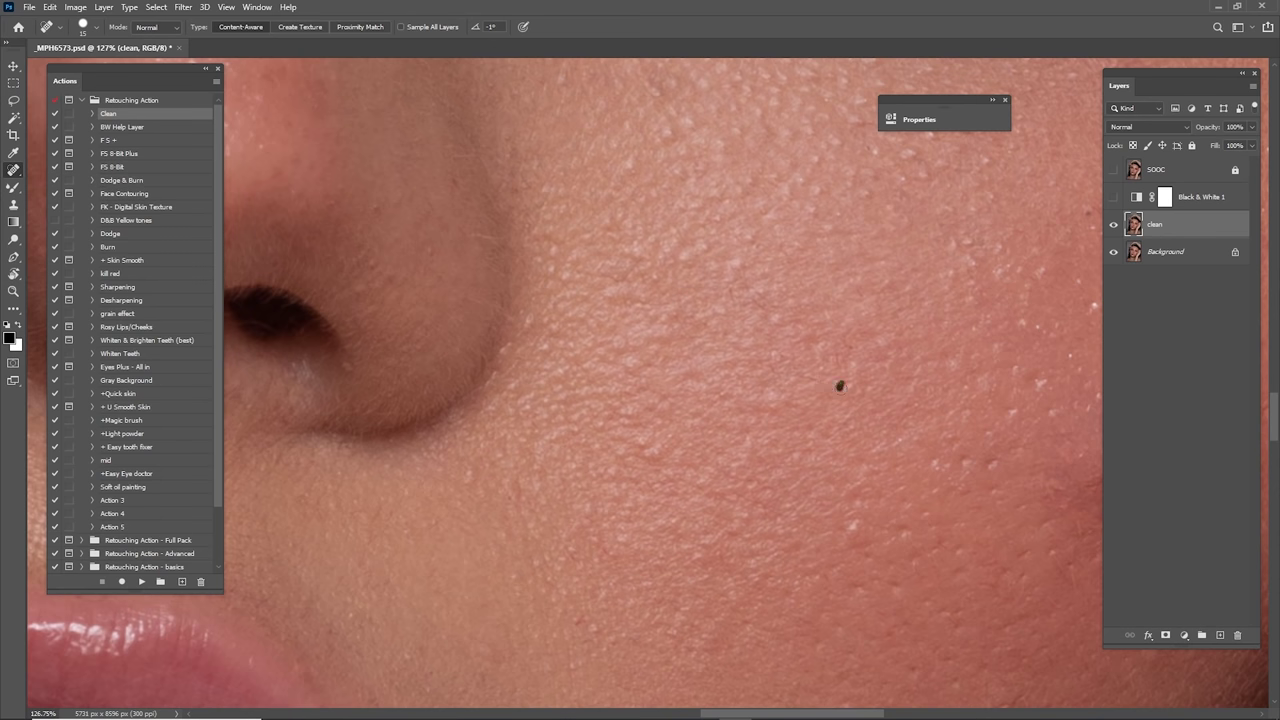
mouse_move(784, 330)
mouse_down()
mouse_move(796, 395)
mouse_move(763, 368)
mouse_up()
Step: Heal the small marks on the nostril wing and along the side of the nose
mouse_move(569, 336)
mouse_down()
mouse_move(743, 372)
mouse_move(711, 342)
mouse_move(741, 411)
mouse_up()
drag(710, 341, 706, 370)
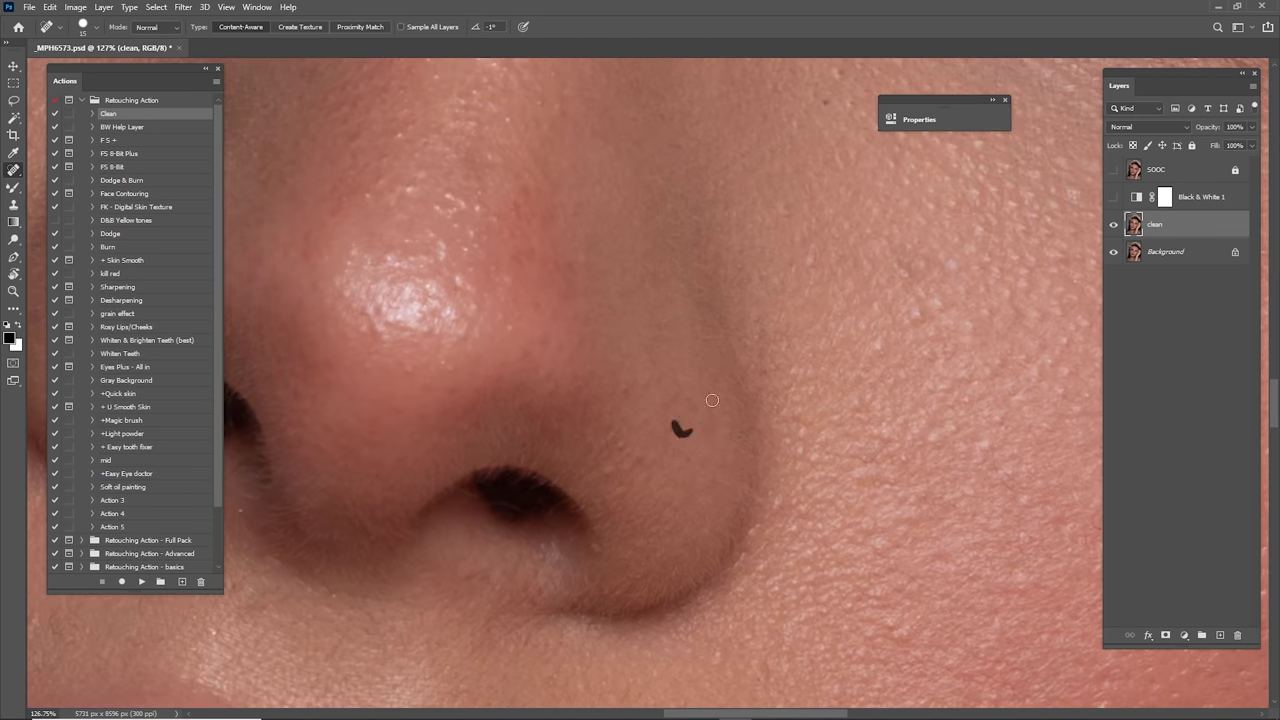
mouse_move(827, 126)
mouse_down()
mouse_move(702, 350)
mouse_move(701, 336)
mouse_up()
drag(673, 299, 666, 298)
click(667, 284)
drag(513, 283, 725, 319)
drag(655, 292, 652, 281)
Step: Clean the small specks on the skin at the base of the nostrils
drag(659, 541, 717, 318)
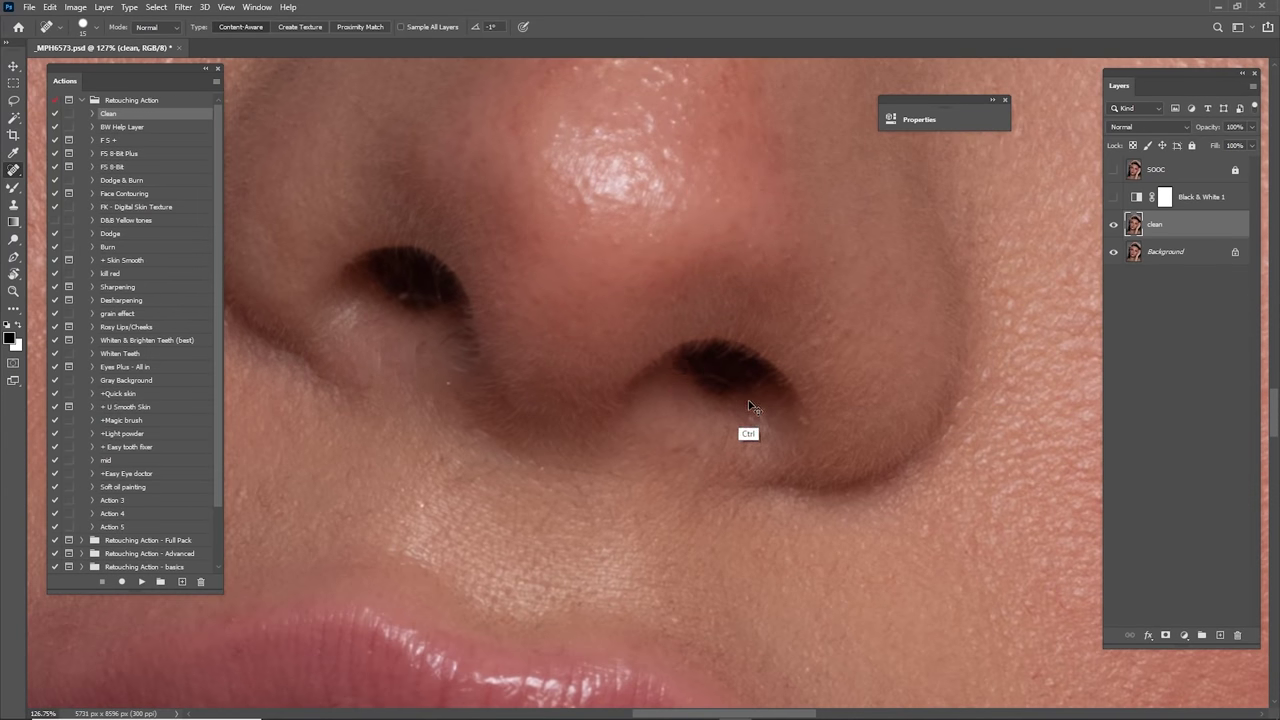
drag(812, 423, 812, 423)
drag(555, 361, 760, 391)
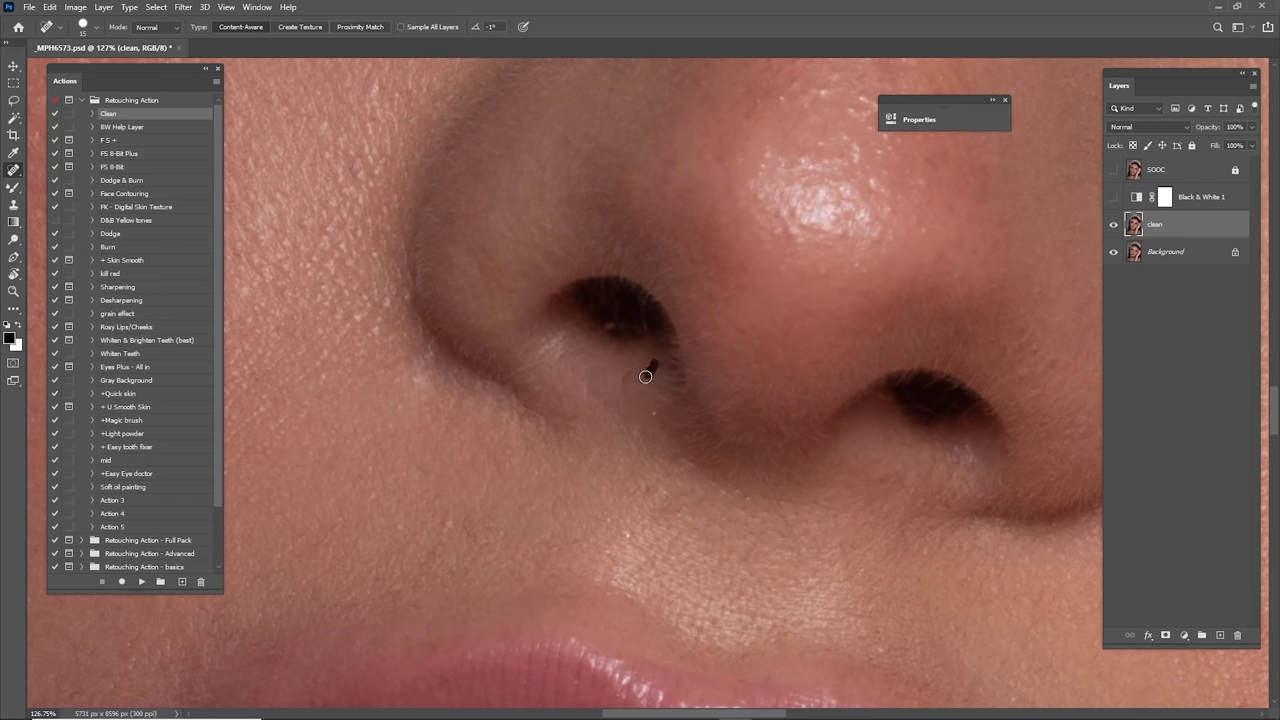
drag(645, 377, 643, 378)
drag(621, 377, 641, 373)
Step: Heal the small specks on the cheek below the eye
mouse_move(763, 292)
mouse_down()
mouse_move(563, 349)
mouse_move(443, 319)
mouse_up()
drag(829, 331, 556, 359)
drag(702, 232, 586, 422)
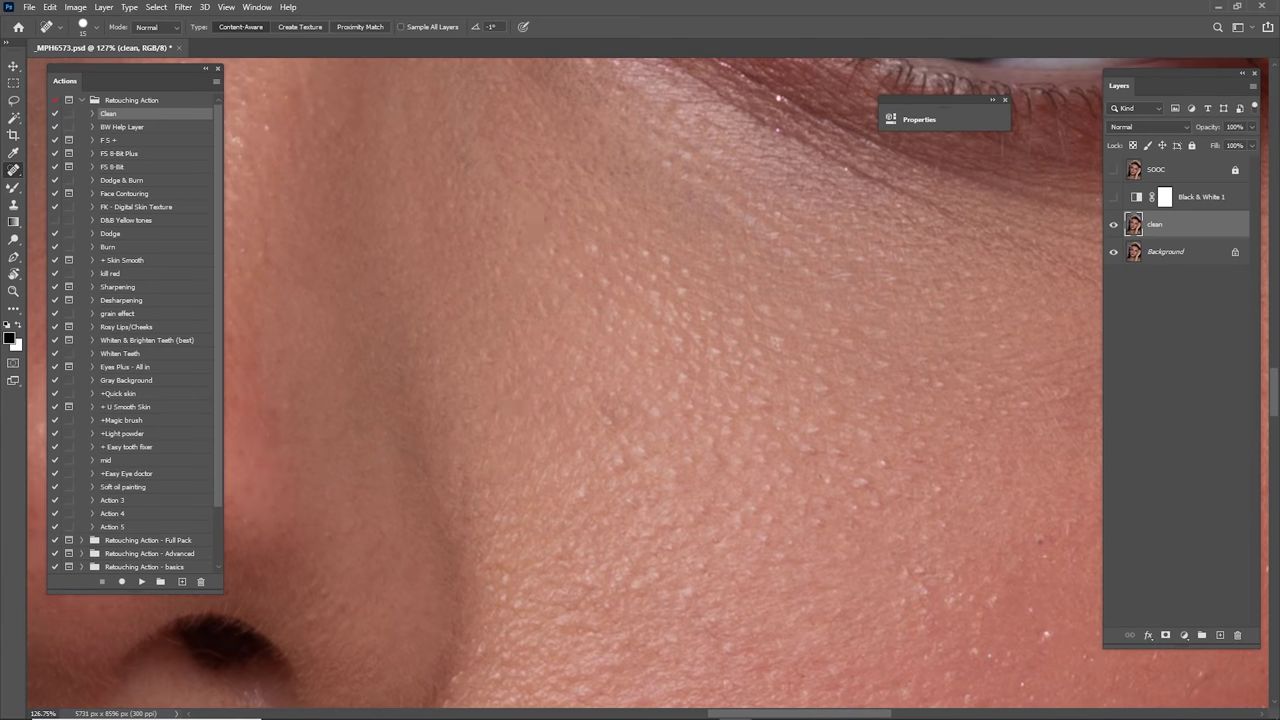
drag(775, 343, 619, 557)
drag(772, 389, 572, 274)
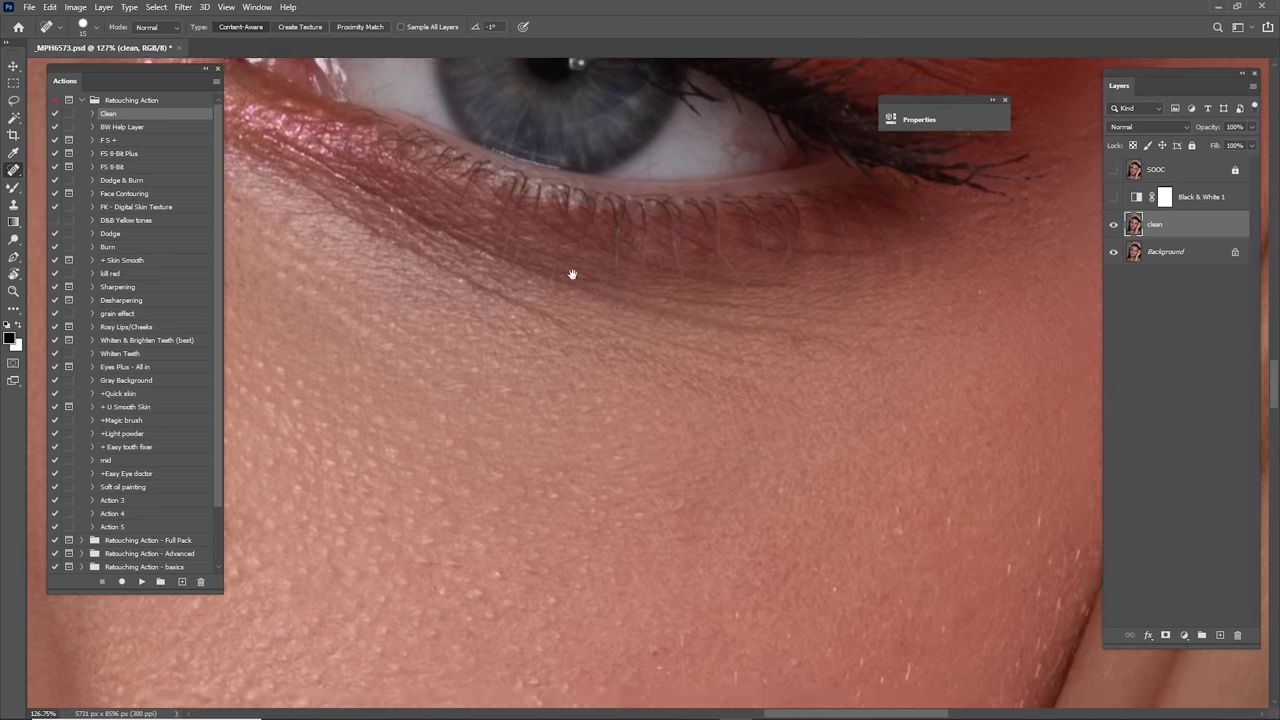
drag(713, 496, 743, 298)
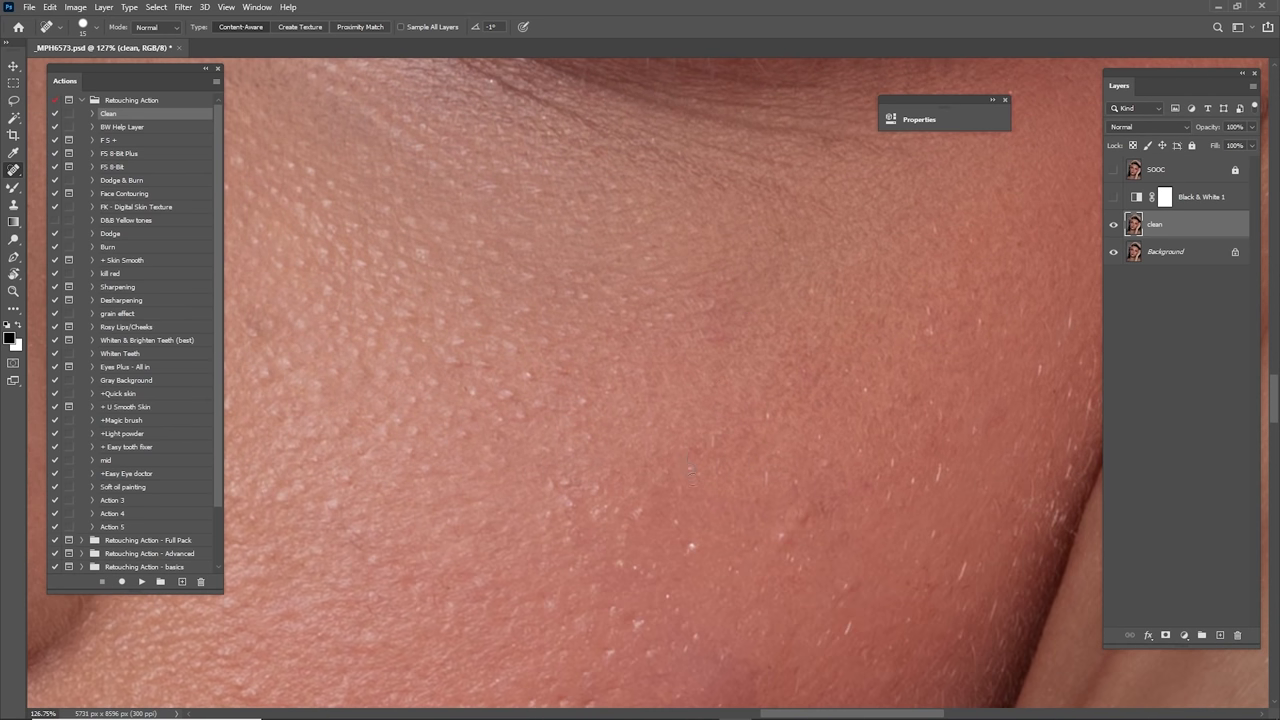
mouse_move(691, 478)
mouse_down()
mouse_move(723, 380)
mouse_move(734, 434)
mouse_move(757, 363)
mouse_up()
click(721, 452)
click(707, 408)
Step: Heal the small dark specks on the lower cheek and beside the corner of the mouth
drag(608, 485, 750, 371)
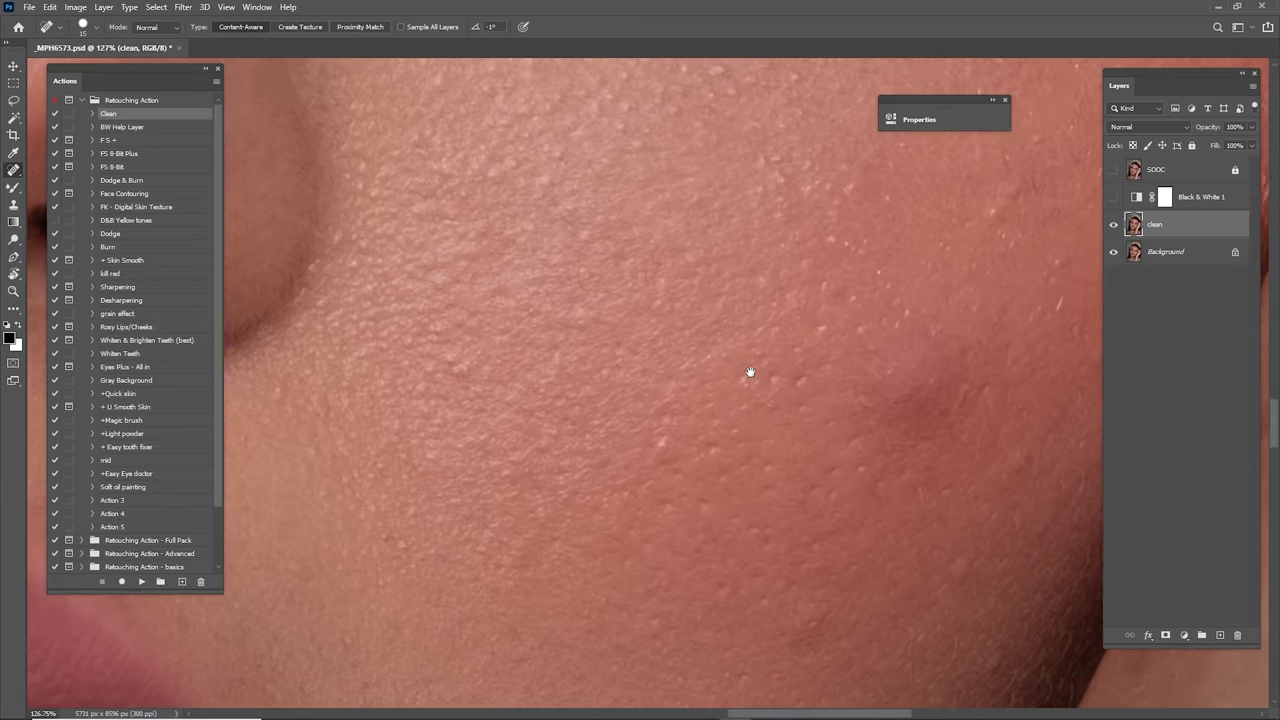
scroll(750, 372, down, 6)
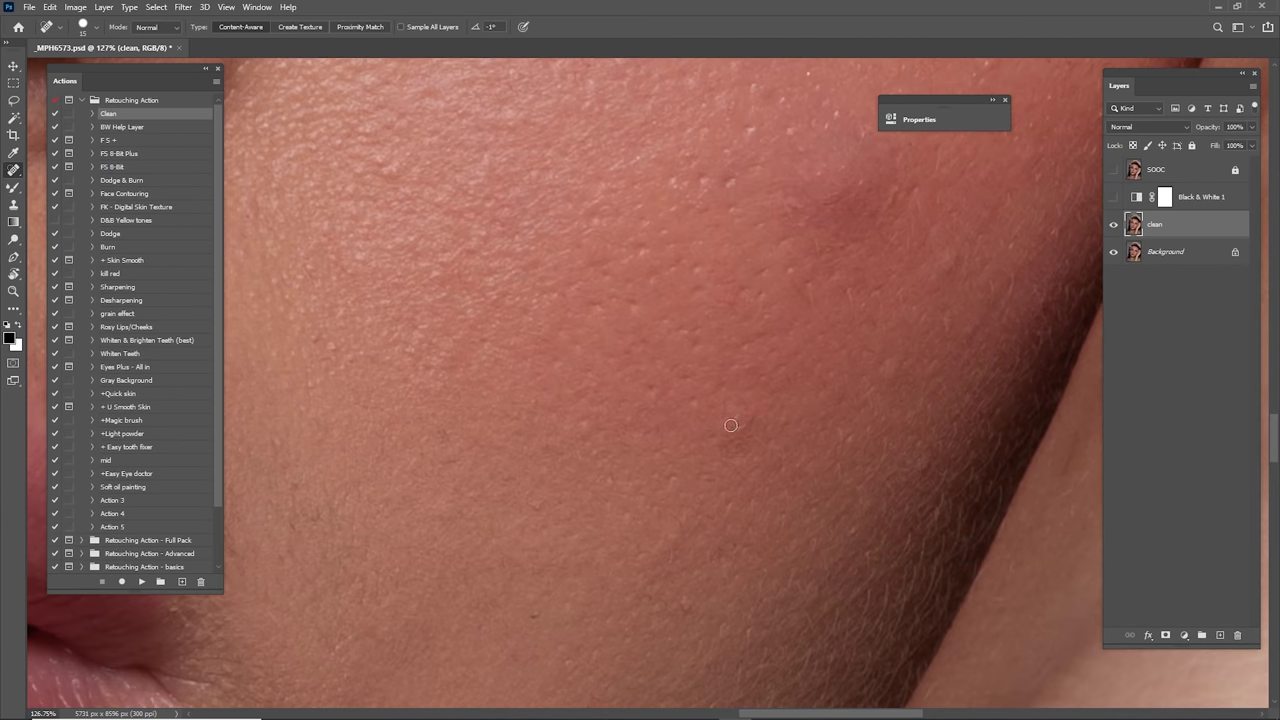
scroll(614, 563, down, 3)
scroll(614, 563, left, 2)
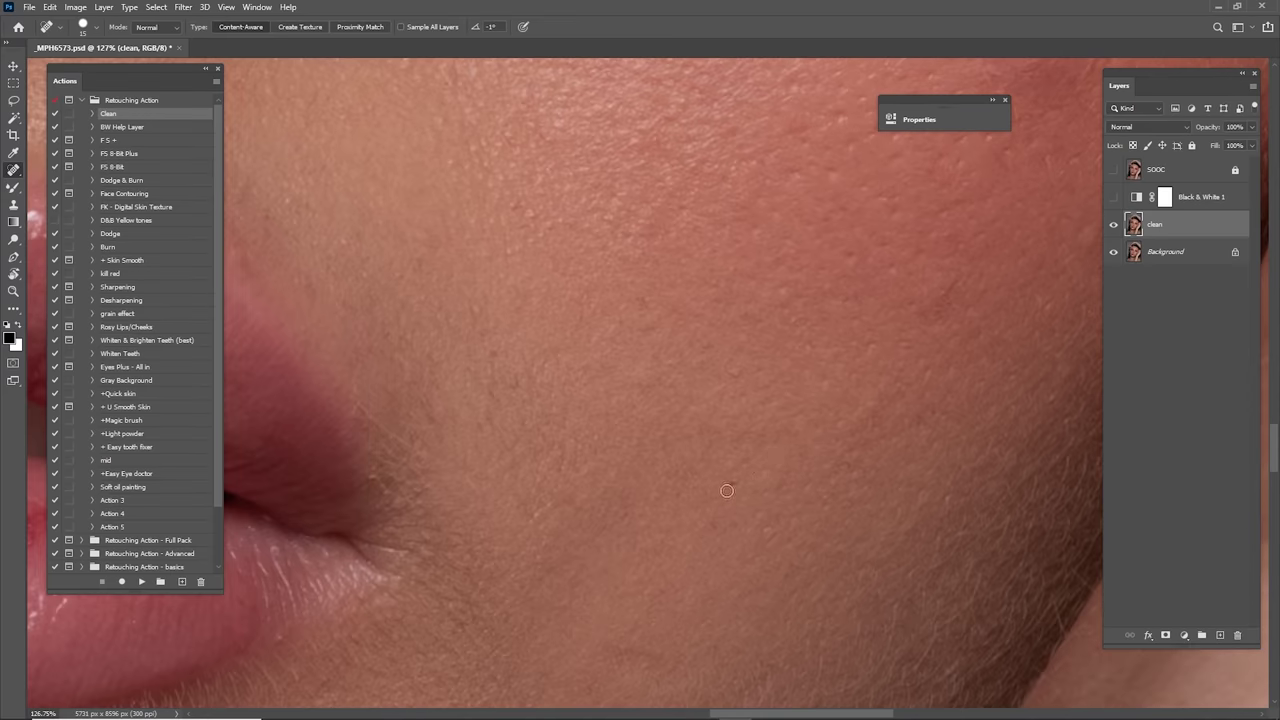
drag(619, 408, 720, 440)
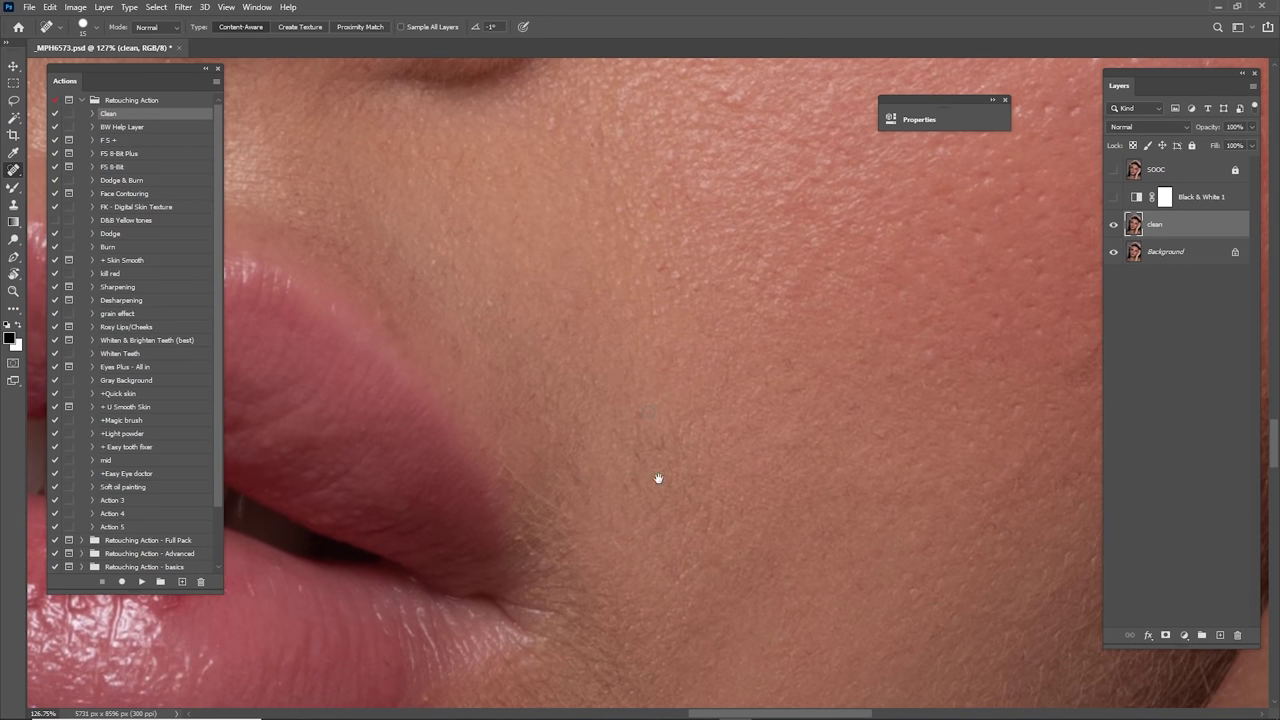
drag(658, 478, 669, 309)
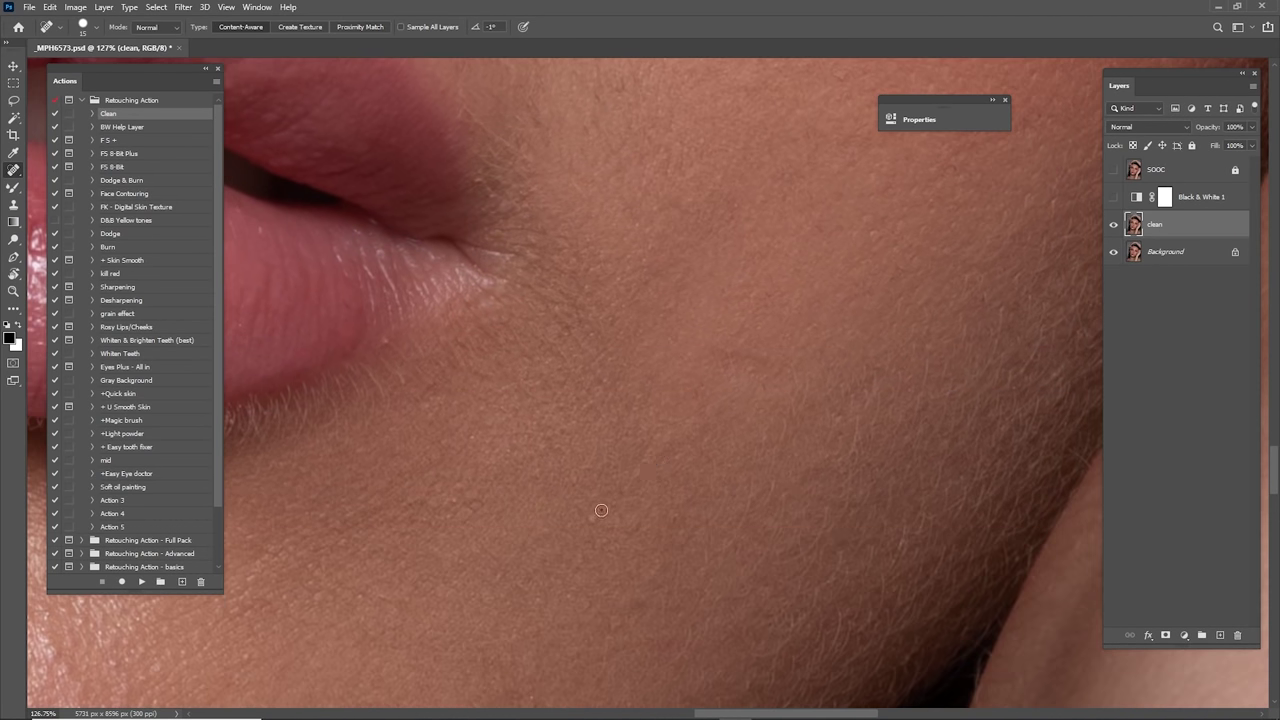
Step: Heal the small marks and white specks on the outer cheek beside the hand with short Spot Healing strokes
drag(718, 397, 555, 575)
drag(795, 285, 580, 610)
drag(728, 408, 680, 538)
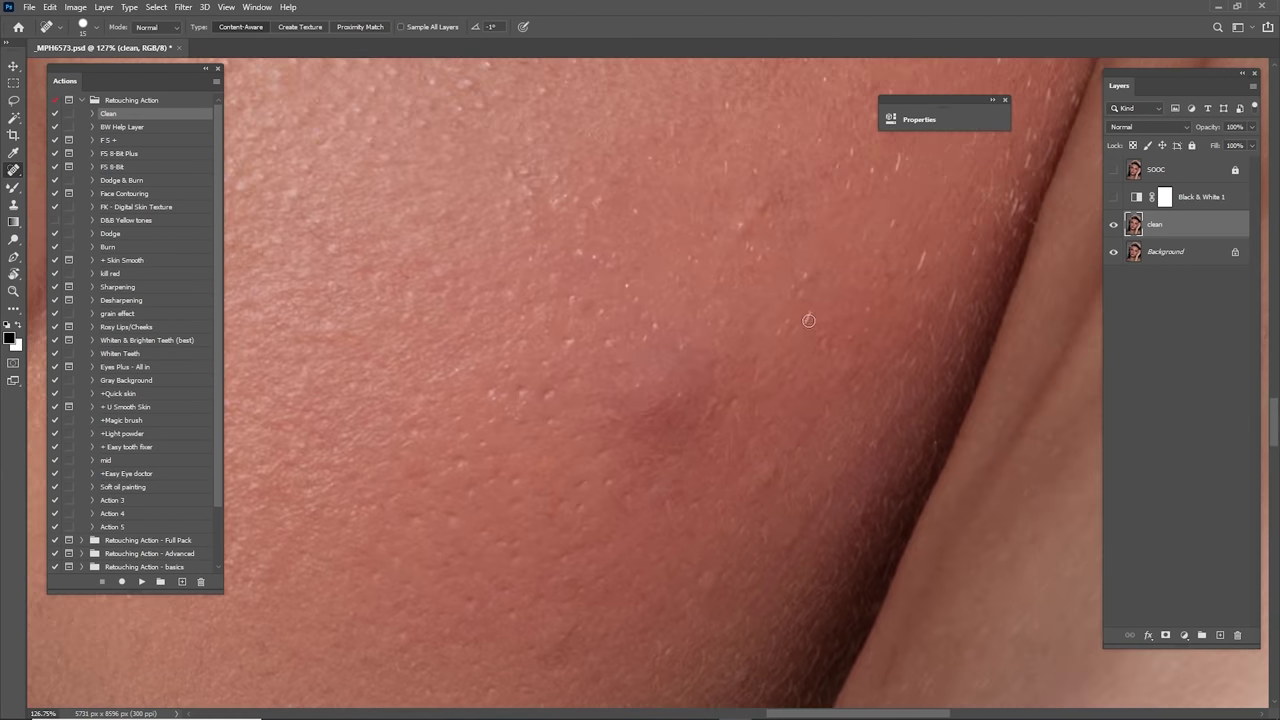
drag(869, 289, 732, 420)
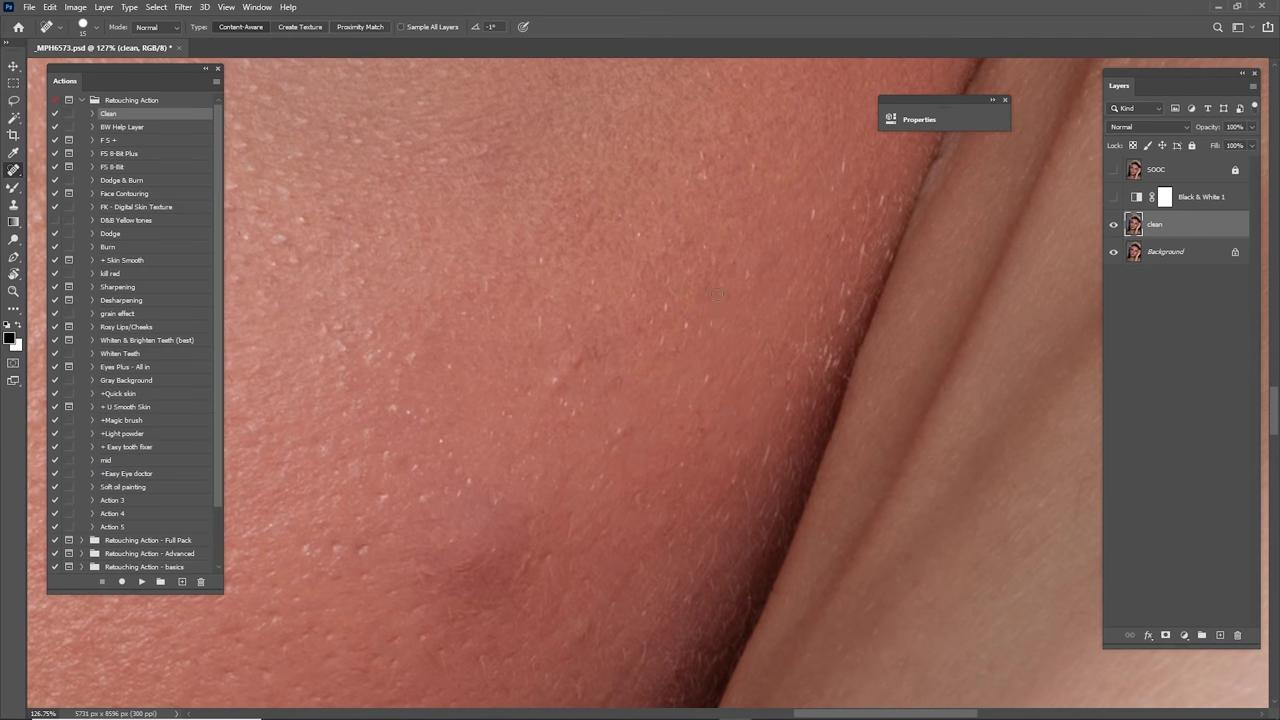
drag(620, 357, 716, 402)
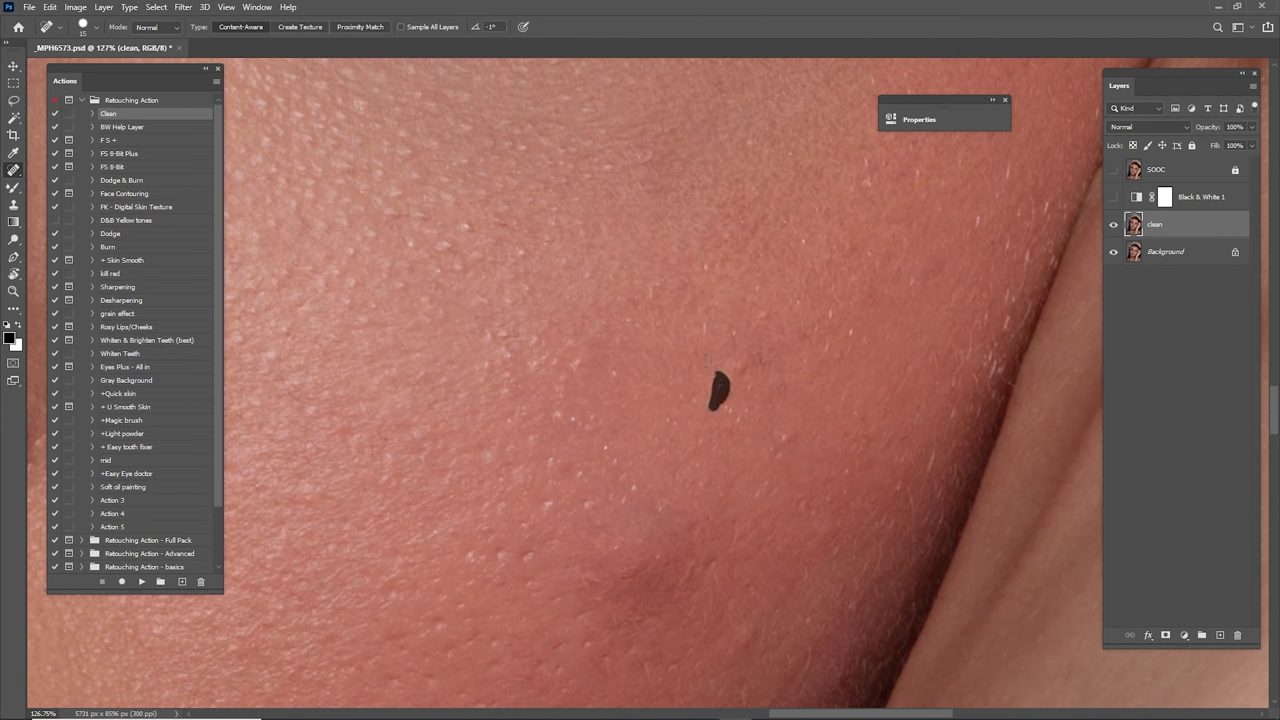
drag(632, 458, 761, 396)
click(714, 410)
mouse_move(880, 225)
mouse_down()
mouse_move(669, 406)
mouse_move(618, 515)
mouse_up()
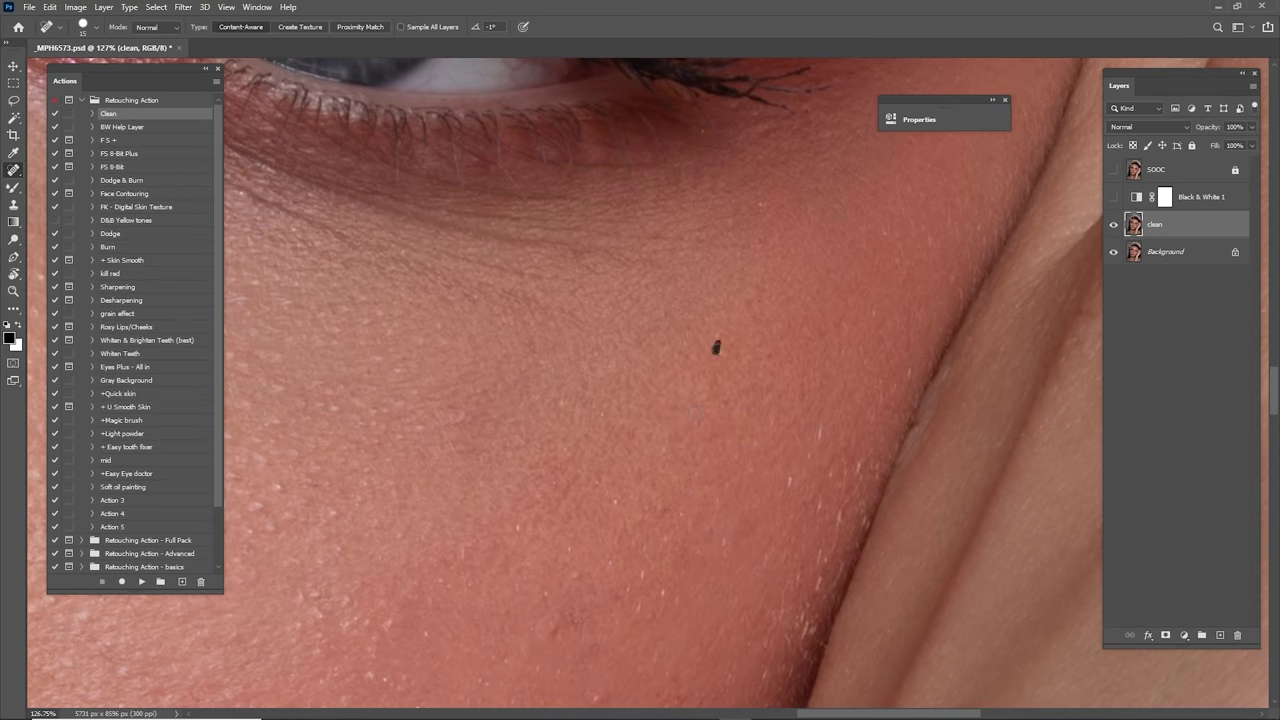
Step: Examine the eye, eyelid and eyebrow up close for remaining specks and stray hairs
scroll(716, 347, up, 3)
scroll(758, 355, down, 4)
scroll(714, 360, up, 3)
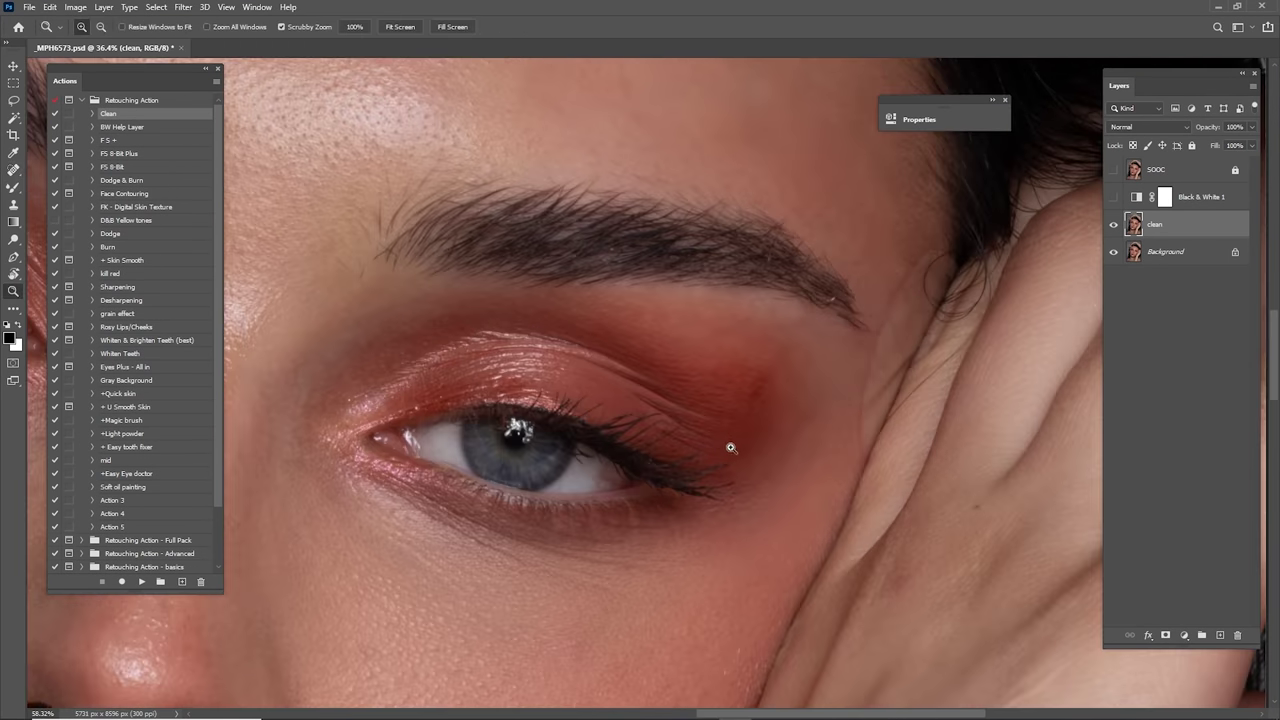
scroll(700, 350, up, 5)
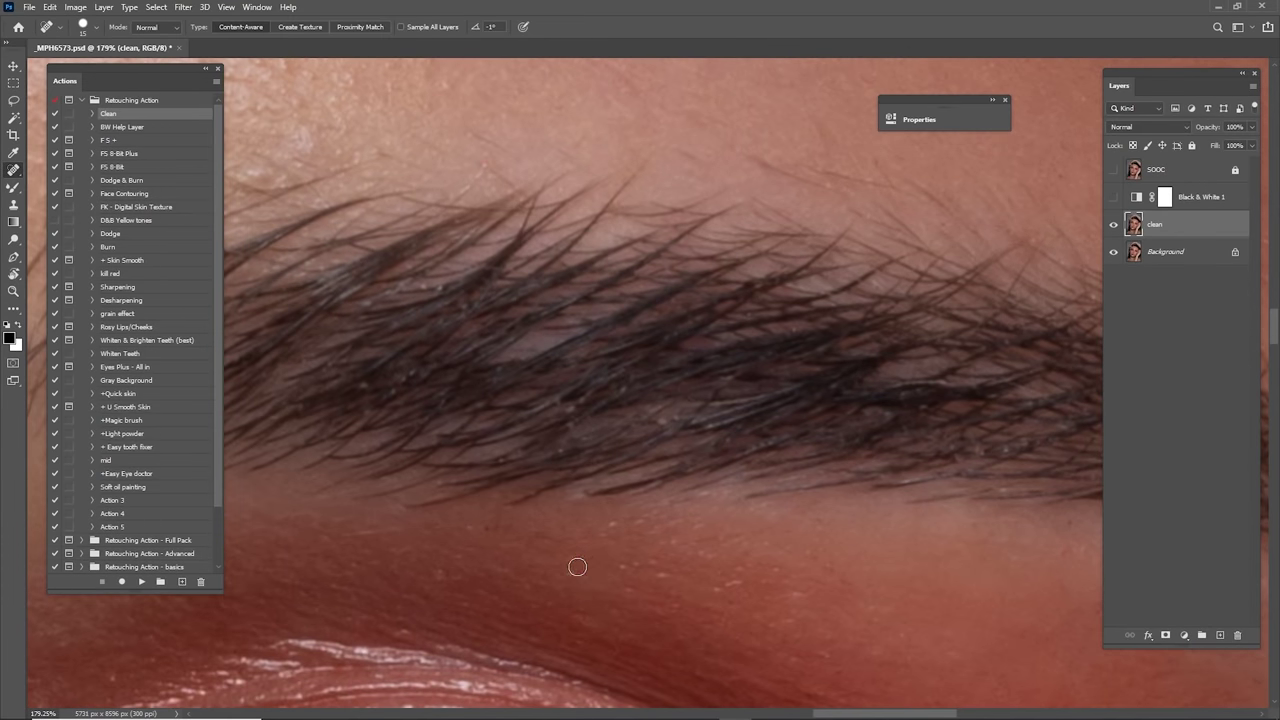
key(z)
drag(690, 470, 572, 480)
drag(711, 266, 694, 409)
mouse_move(715, 320)
mouse_down()
mouse_move(764, 314)
mouse_move(796, 217)
mouse_up()
Step: Remove the faint loose hair ends from the grey background beside the ear with the Spot Healing Brush at size 70
scroll(764, 313, down, 4)
drag(665, 322, 828, 240)
drag(555, 371, 838, 365)
mouse_move(645, 400)
mouse_down()
mouse_move(702, 400)
mouse_move(688, 383)
mouse_up()
key(j)
drag(682, 199, 666, 322)
drag(732, 250, 634, 250)
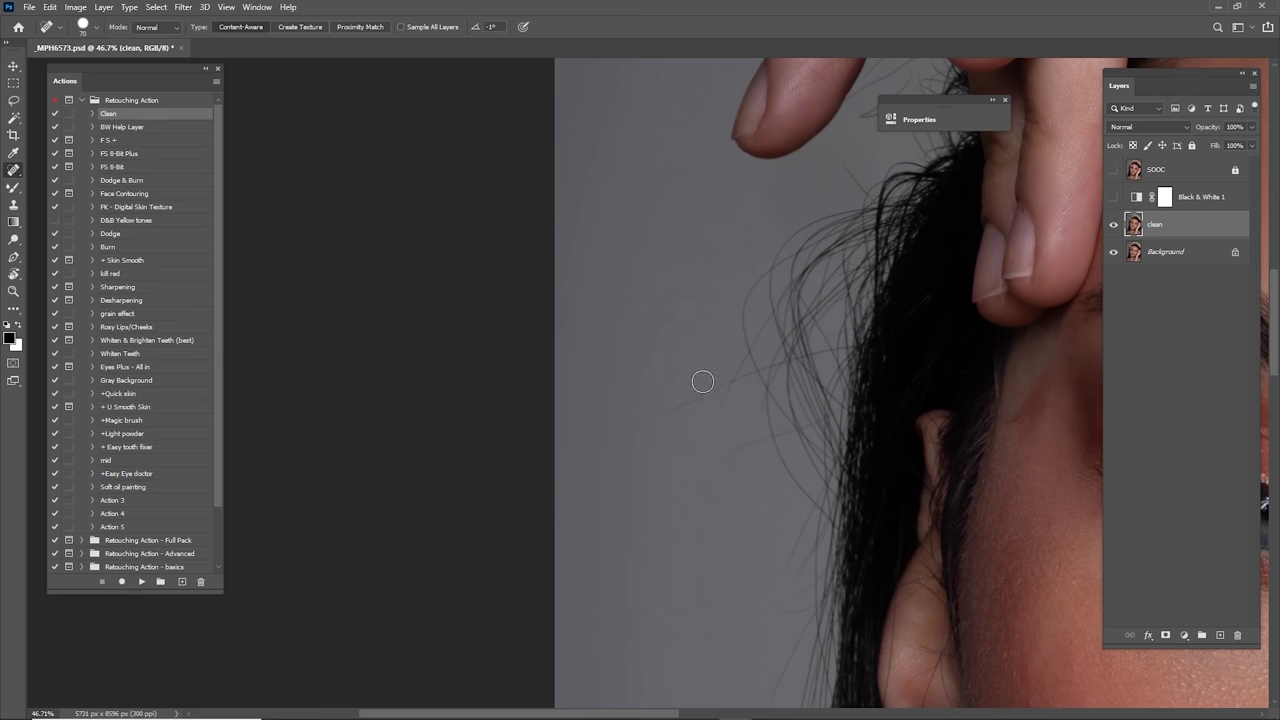
drag(666, 418, 744, 368)
Step: Remove the thin strands sticking out into the grey background from the hair beside the jaw
scroll(703, 300, down, 6)
scroll(703, 300, left, 2)
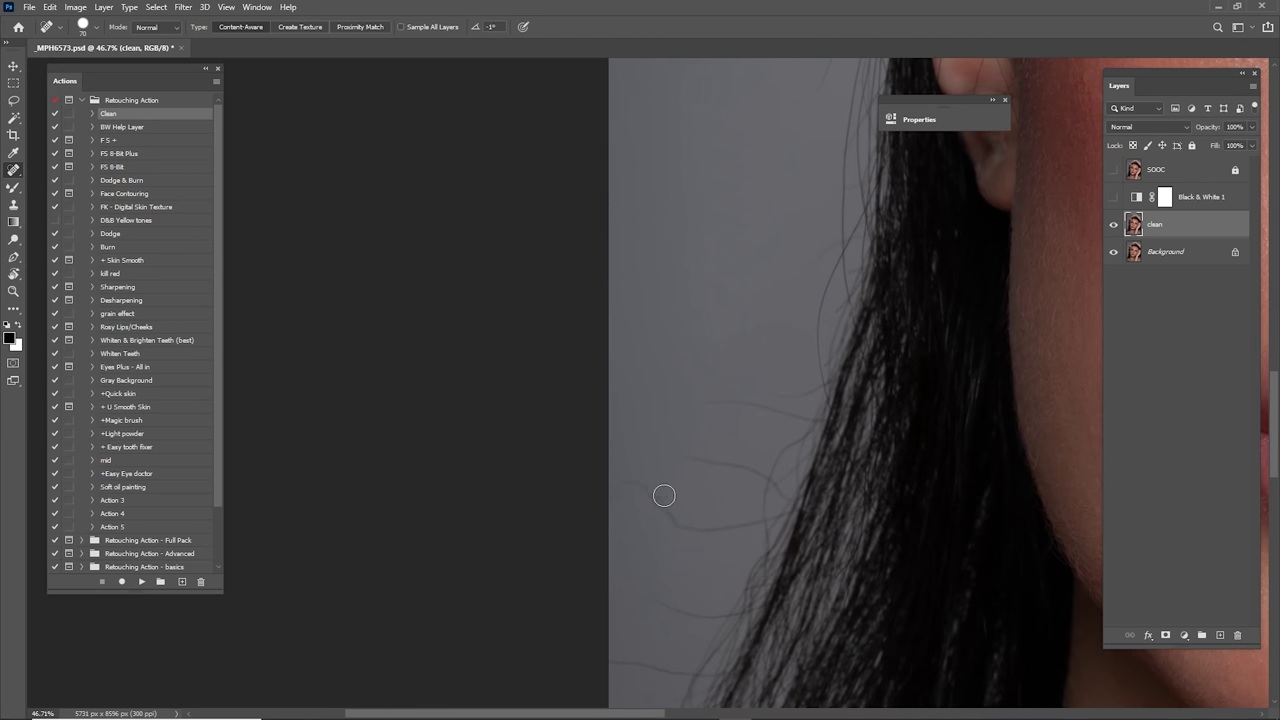
drag(618, 494, 729, 525)
drag(704, 528, 769, 512)
drag(753, 512, 692, 446)
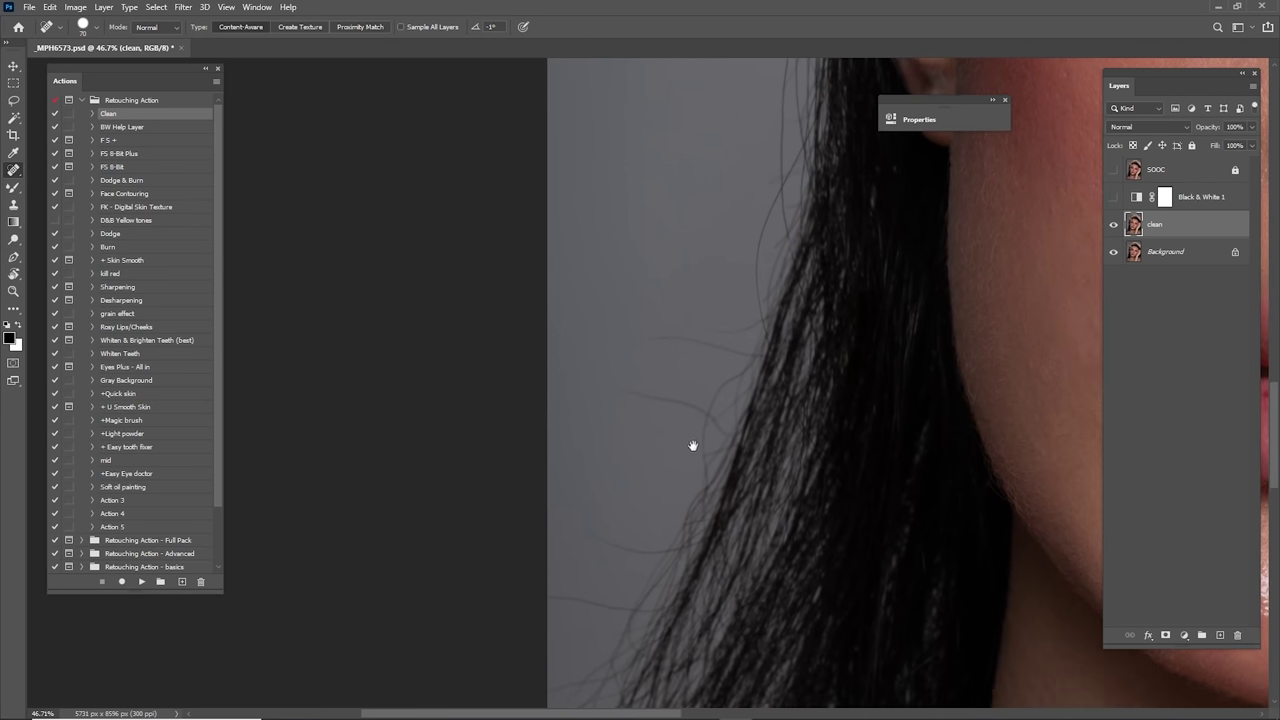
drag(611, 388, 700, 412)
drag(666, 340, 732, 332)
Step: Patch leftover hair traces on the grey background beside the lower hair with clean background
scroll(646, 460, left, 2)
drag(630, 405, 693, 425)
drag(653, 482, 598, 462)
drag(623, 474, 592, 469)
mouse_move(632, 405)
mouse_down()
mouse_move(640, 417)
mouse_move(663, 408)
mouse_move(715, 457)
mouse_up()
key(j)
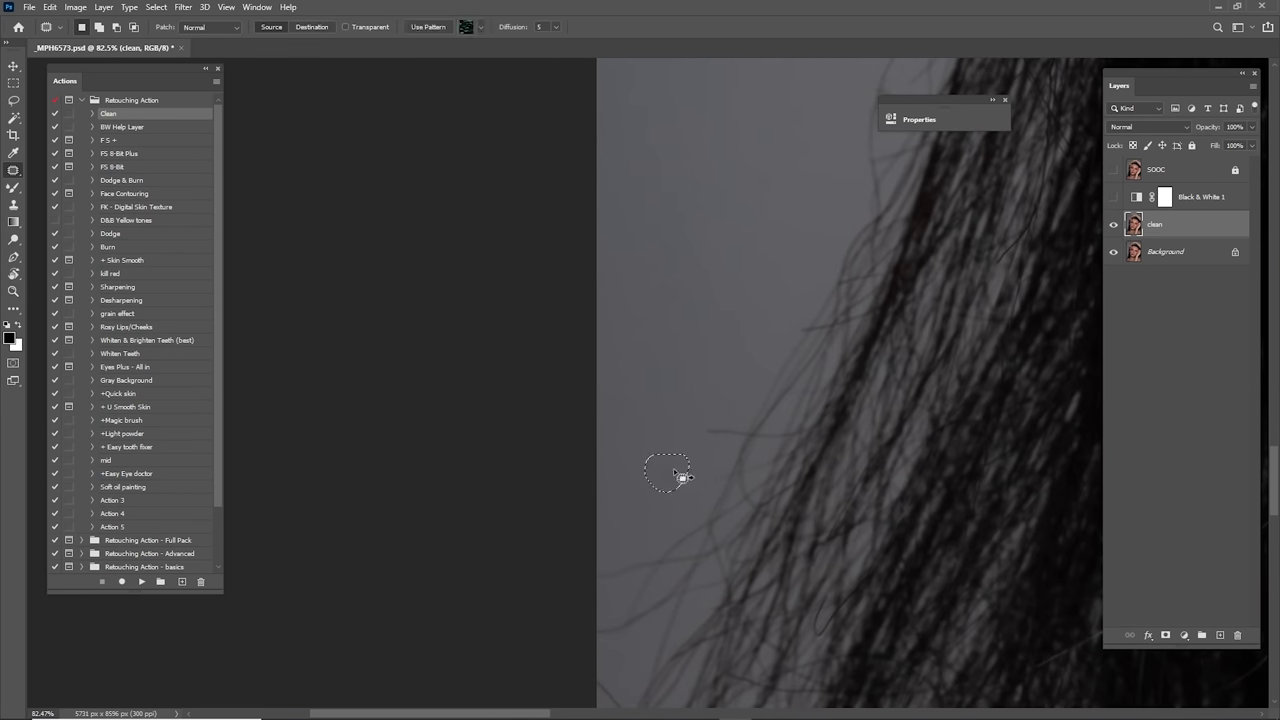
Step: Remove the stray hair tips along the outer edge of the lower hair with the Spot Healing Brush
drag(711, 426, 748, 432)
drag(802, 299, 690, 517)
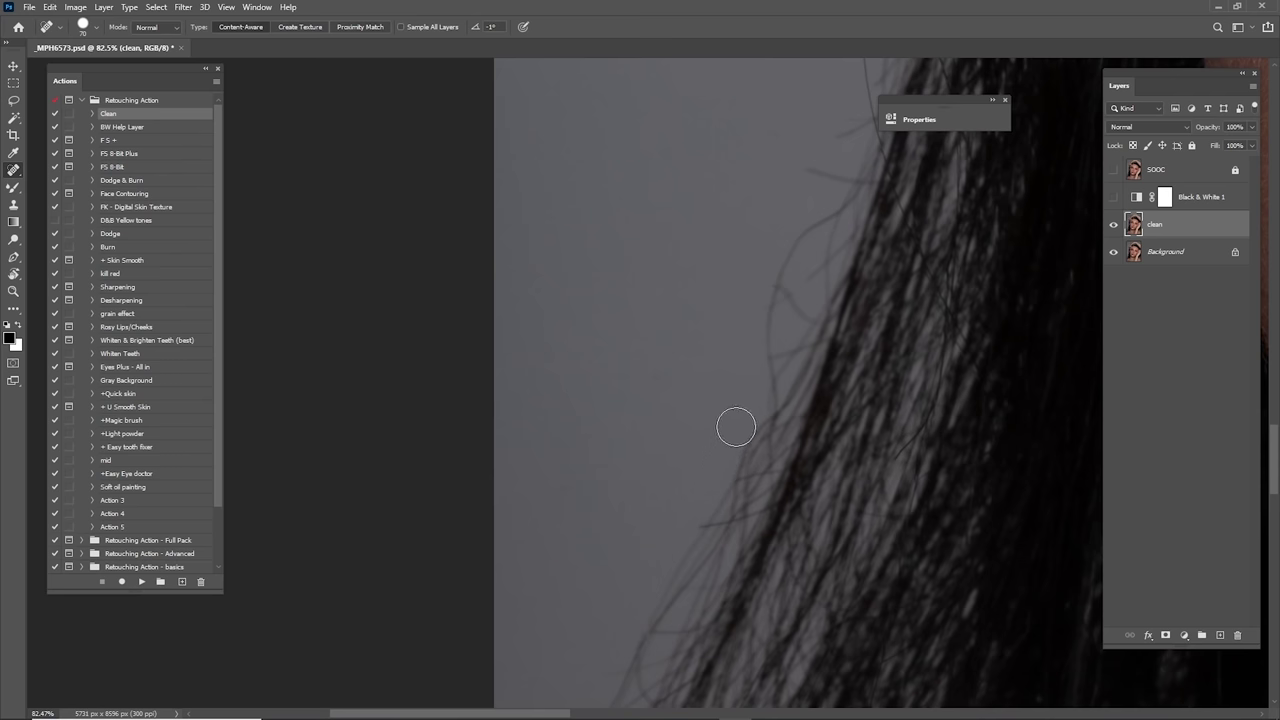
mouse_move(775, 366)
mouse_down()
mouse_move(700, 434)
mouse_move(740, 314)
mouse_up()
drag(711, 376, 745, 418)
click(614, 481)
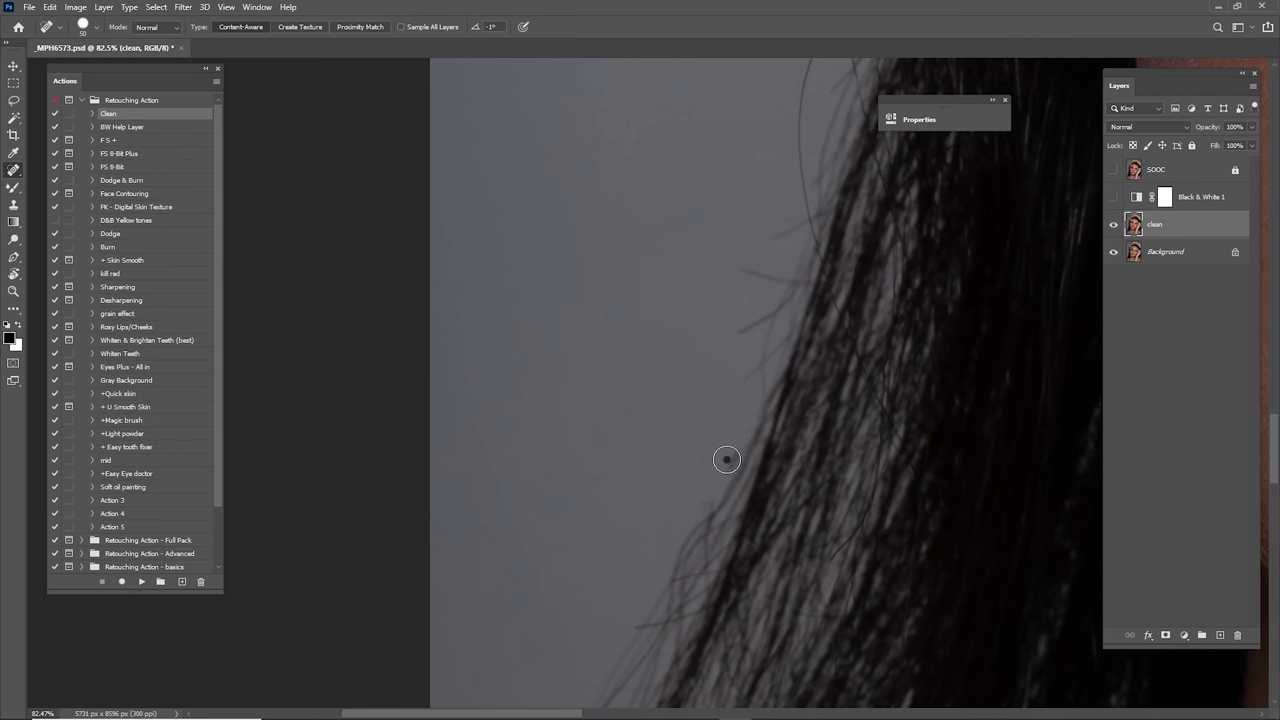
Step: Heal away the loose strands along the hair edge from the jaw up to the earlobe, using a smaller brush
click(727, 461)
drag(757, 307, 717, 463)
mouse_move(711, 416)
mouse_down()
mouse_move(737, 412)
mouse_move(700, 408)
mouse_move(738, 415)
mouse_up()
mouse_move(743, 301)
mouse_down()
mouse_move(683, 453)
mouse_move(697, 528)
mouse_move(694, 371)
mouse_move(718, 314)
mouse_move(691, 443)
mouse_up()
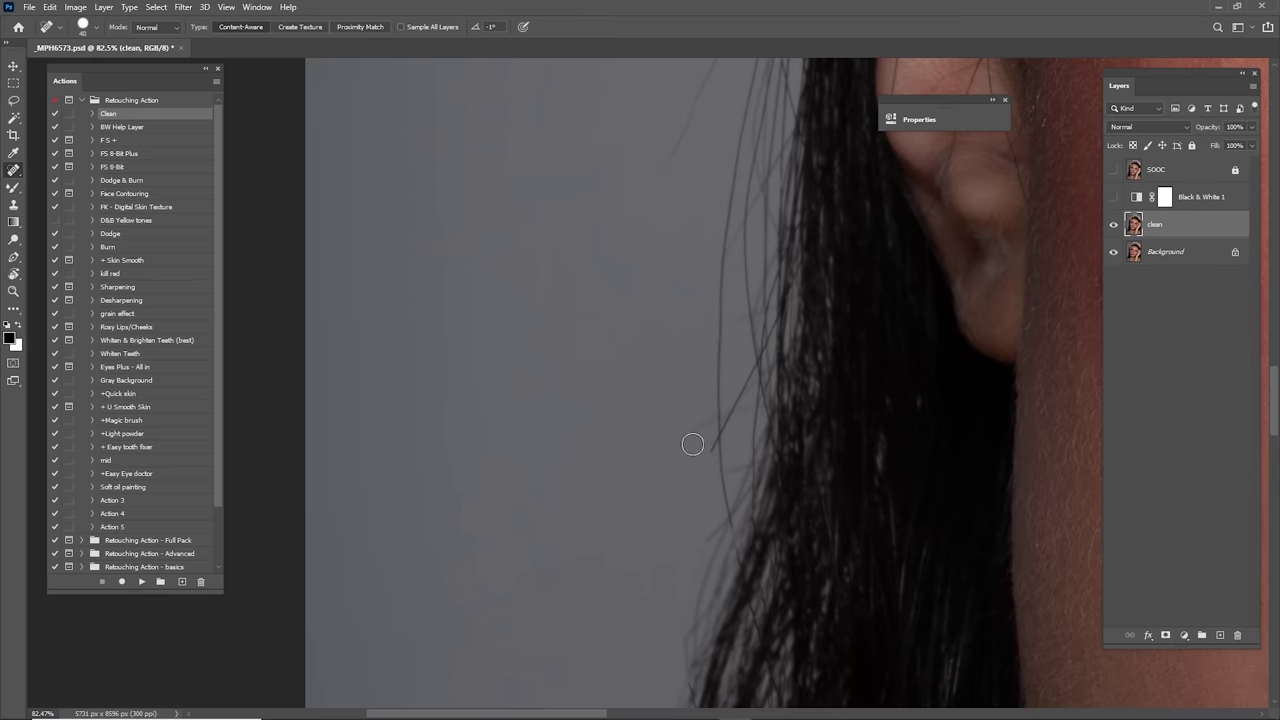
drag(720, 400, 681, 384)
drag(681, 384, 651, 523)
drag(714, 438, 677, 444)
Step: Cover the flyaway hairs along the hair edge below the ear with sampled grey background using the Clone Stamp at size 50
scroll(677, 444, up, 3)
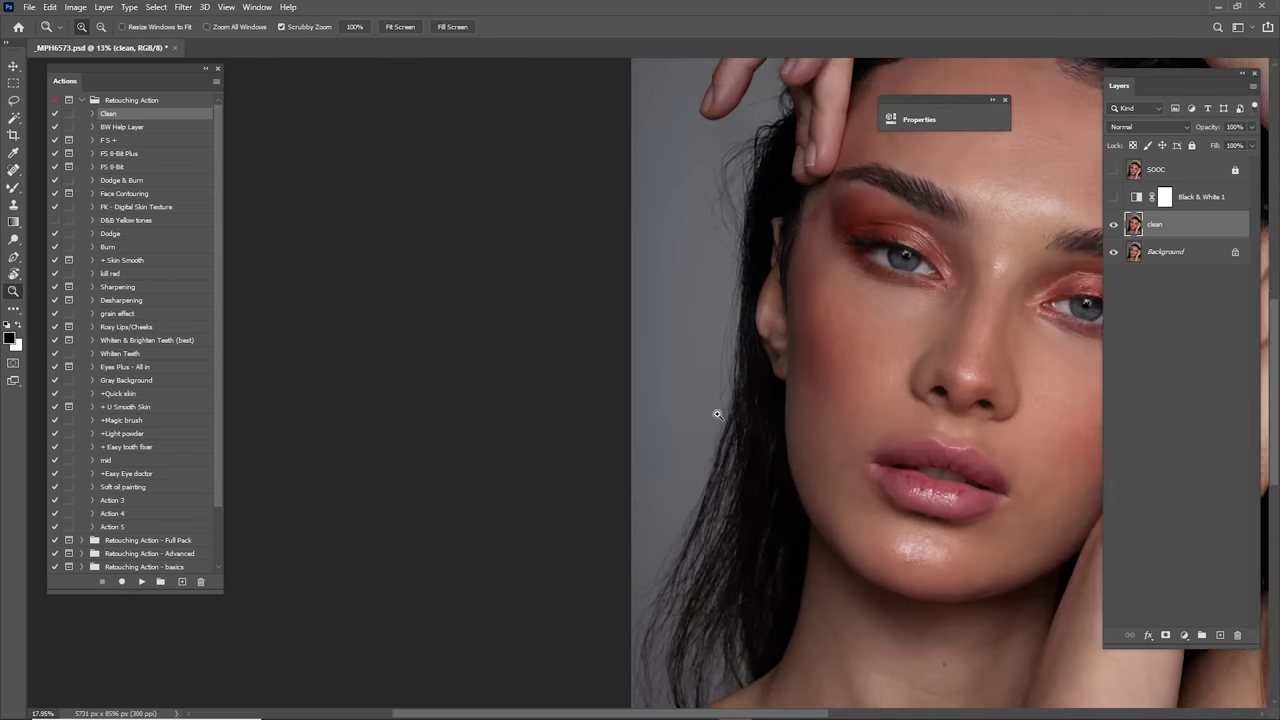
click(15, 205)
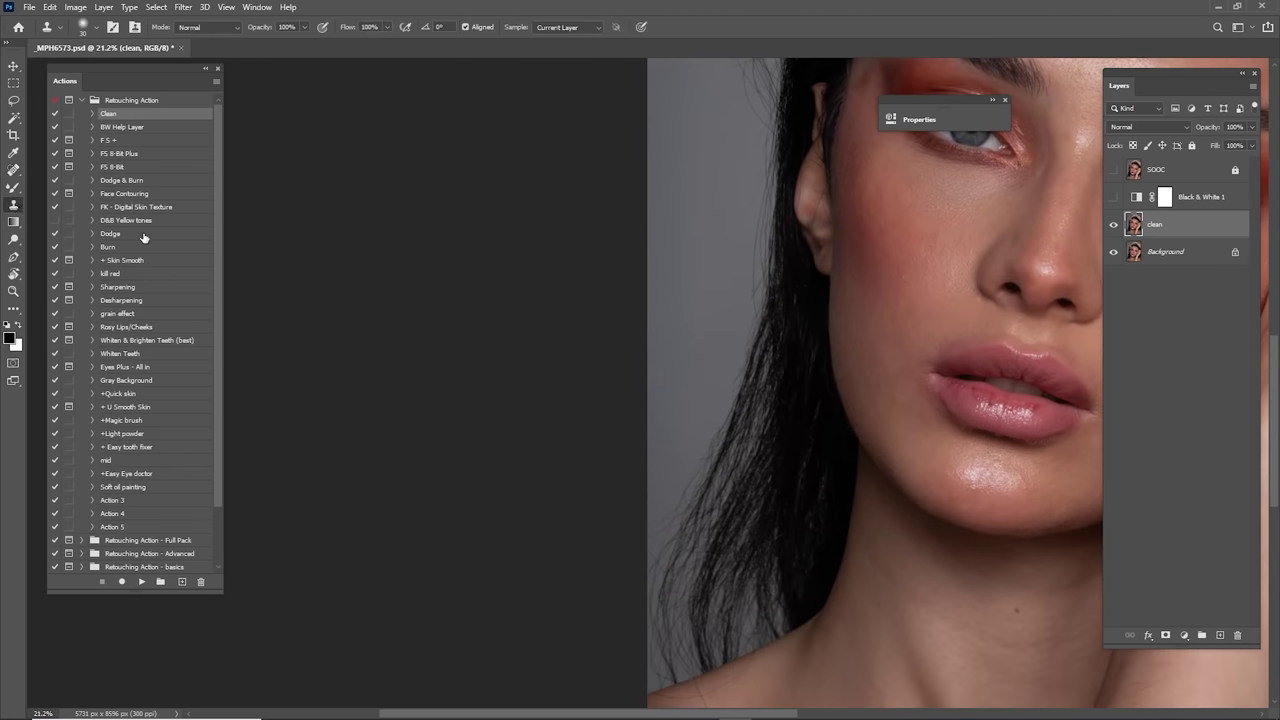
scroll(739, 401, up, 8)
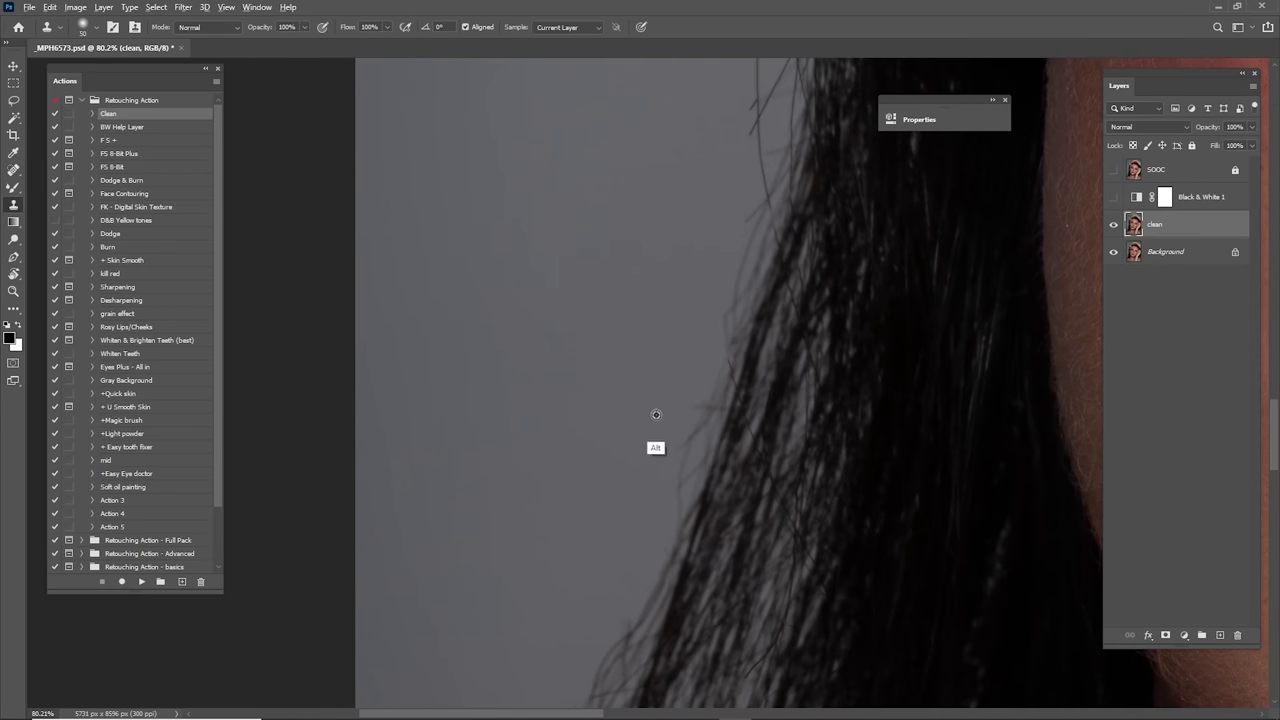
alt+click(655, 418)
drag(692, 416, 691, 432)
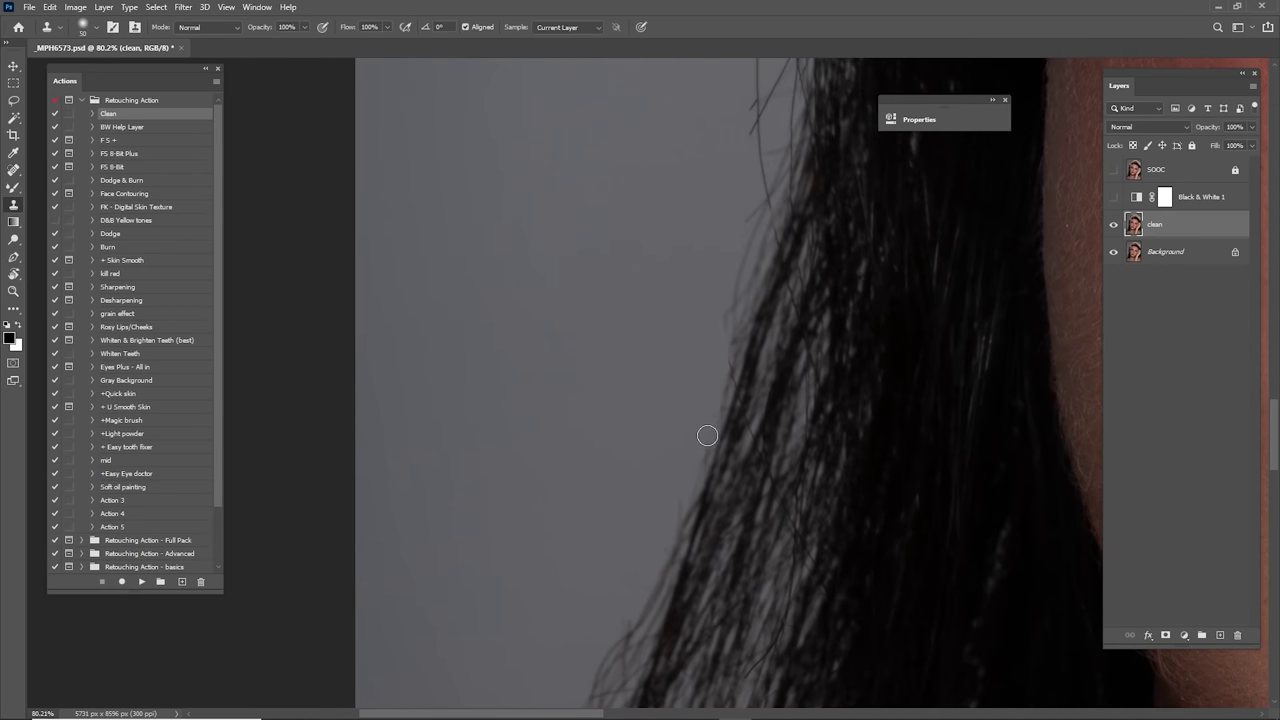
mouse_move(681, 363)
mouse_down()
mouse_move(671, 539)
mouse_move(672, 508)
mouse_up()
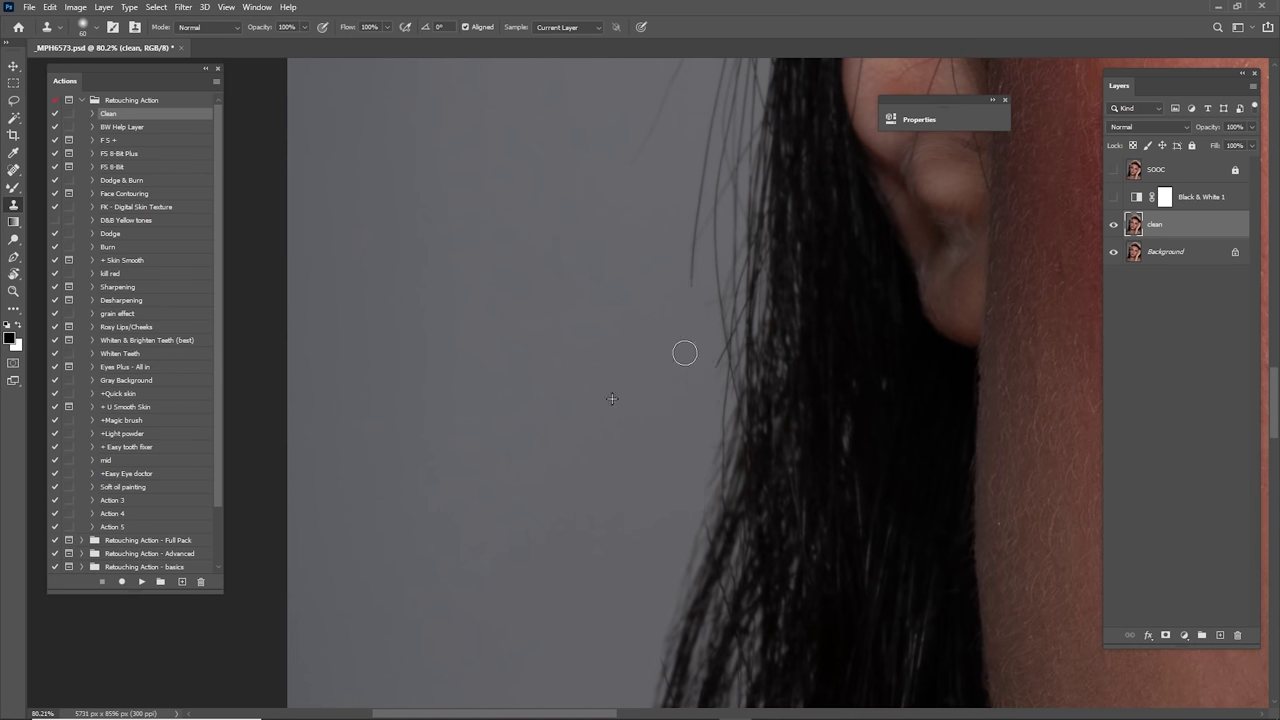
Step: Clone sampled grey background over the long loose strands beside the ear with a 60 px soft round brush
drag(686, 351, 676, 521)
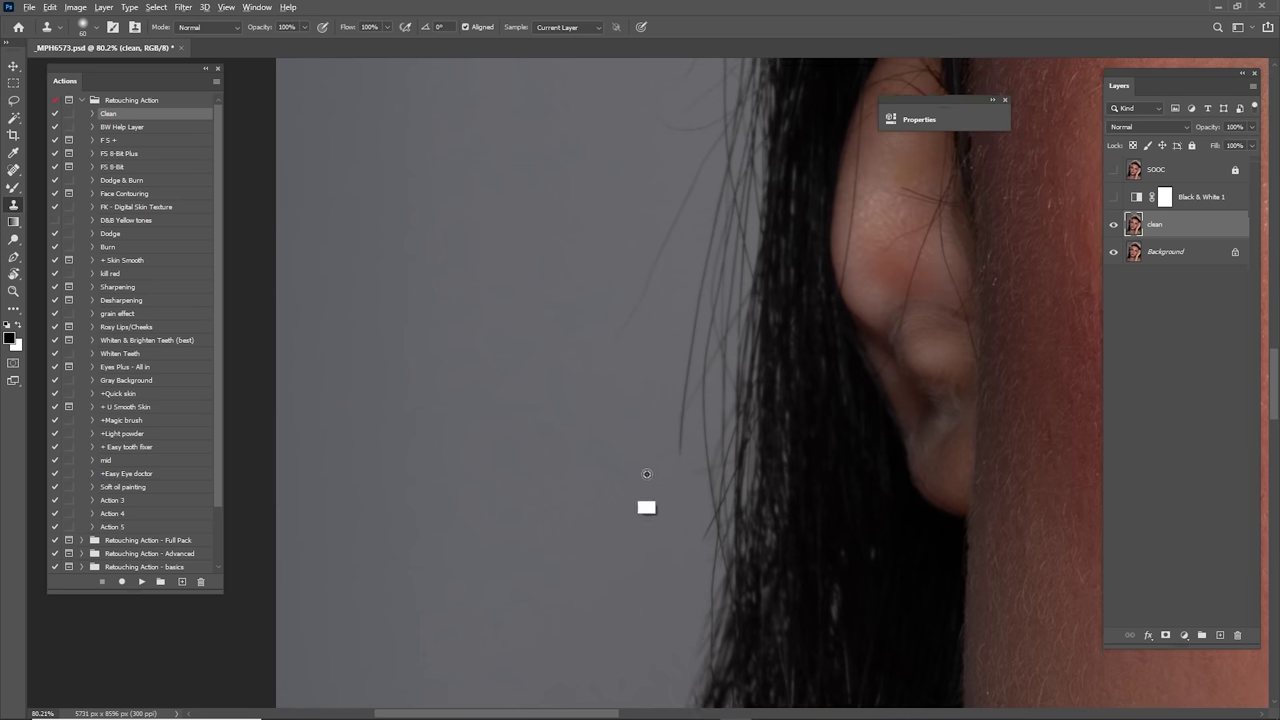
right_click(599, 341)
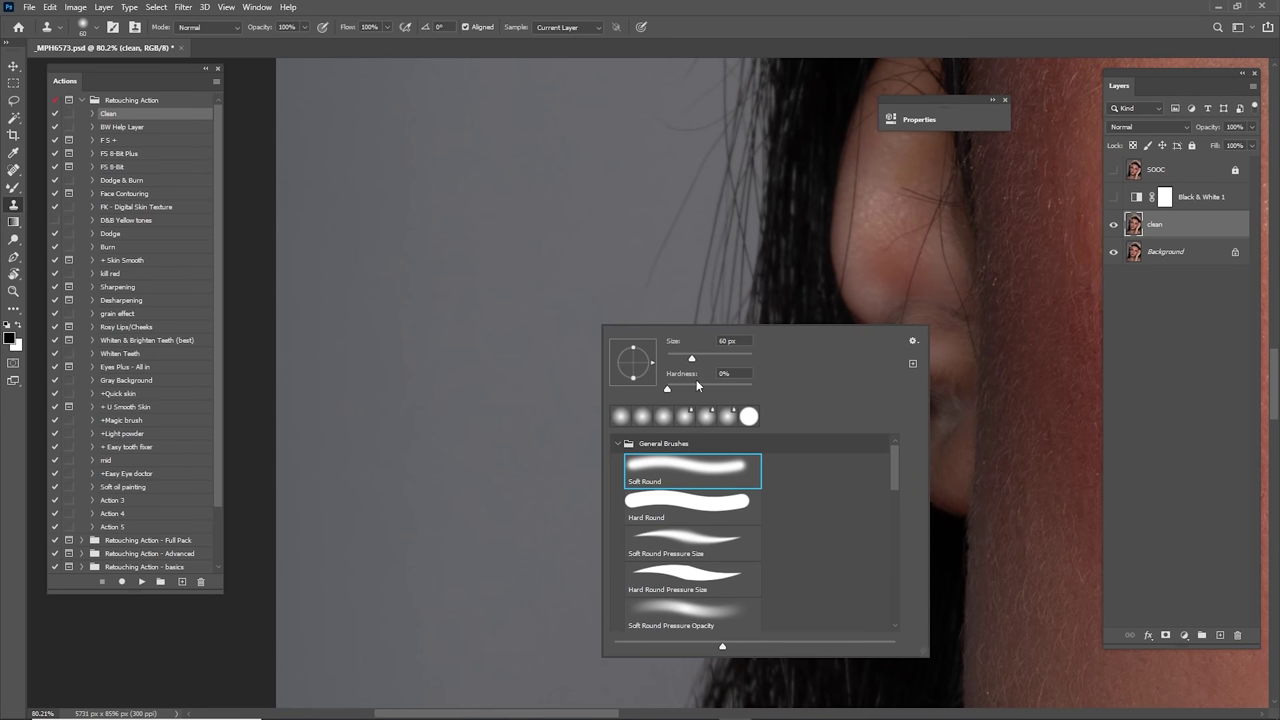
mouse_move(608, 289)
mouse_down()
mouse_move(609, 266)
mouse_move(610, 427)
mouse_up()
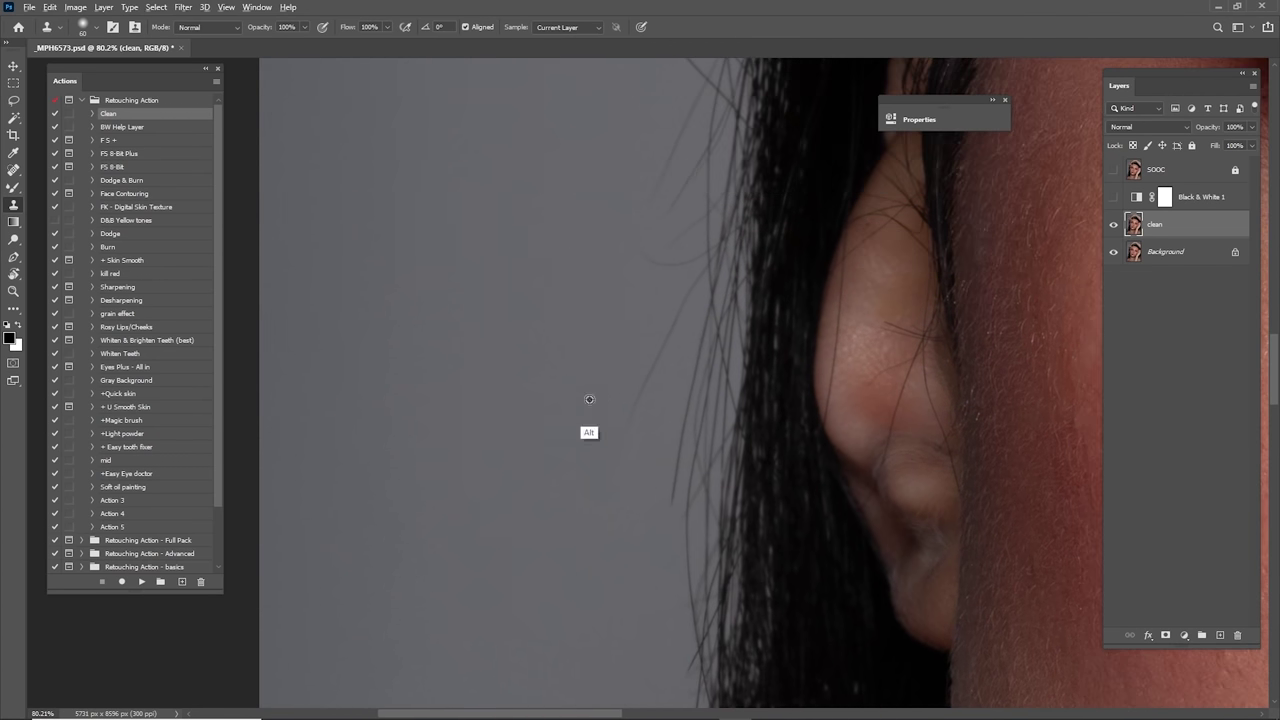
alt+click(589, 400)
mouse_move(648, 357)
mouse_down()
mouse_move(643, 400)
mouse_move(674, 488)
mouse_up()
alt+click(604, 381)
drag(705, 357, 702, 372)
Step: Clean the remaining wispy strands off the background along the hair edge beside the ear and earlobe
drag(650, 543, 678, 418)
drag(722, 377, 715, 480)
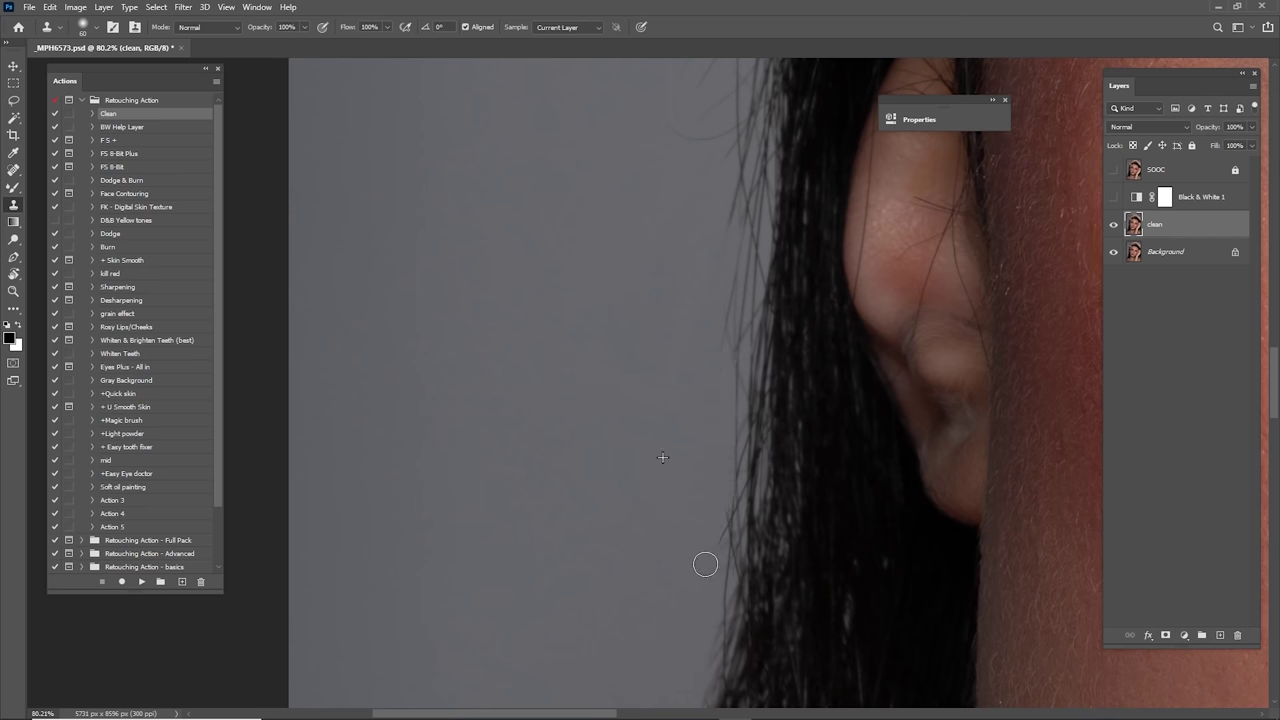
drag(688, 372, 680, 420)
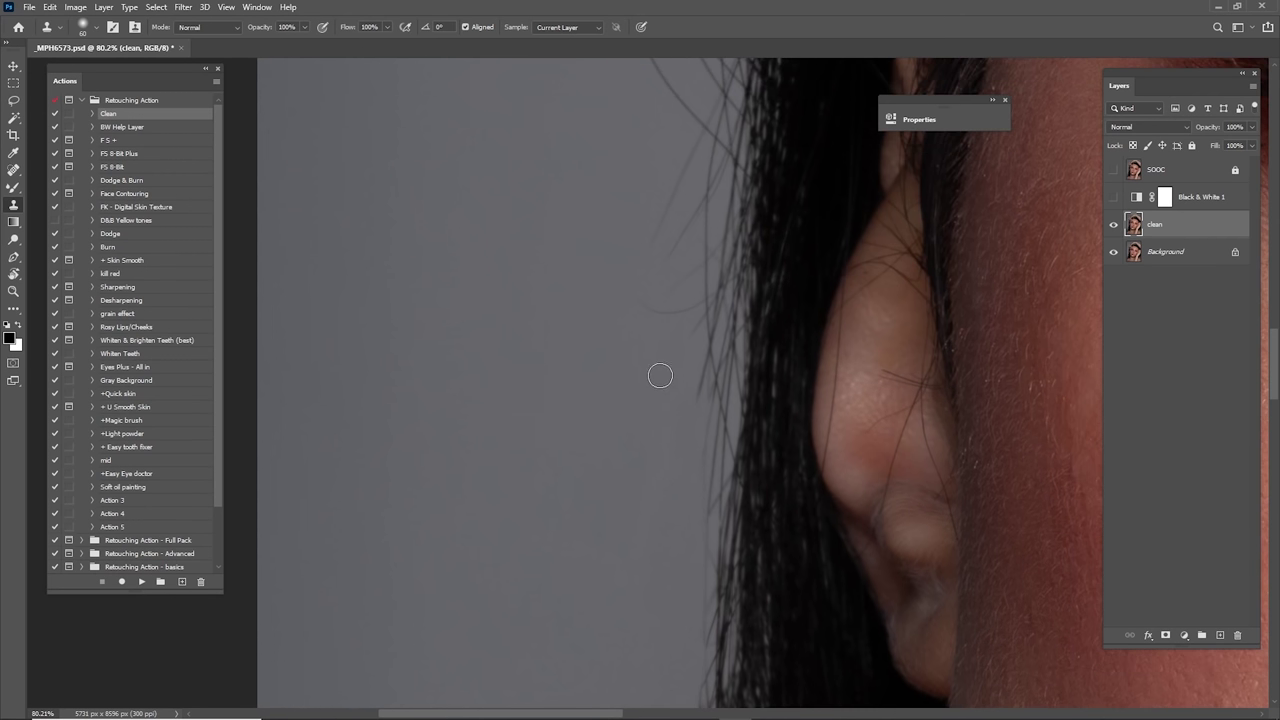
key(j)
mouse_move(636, 294)
mouse_down()
mouse_move(700, 307)
mouse_move(654, 320)
mouse_up()
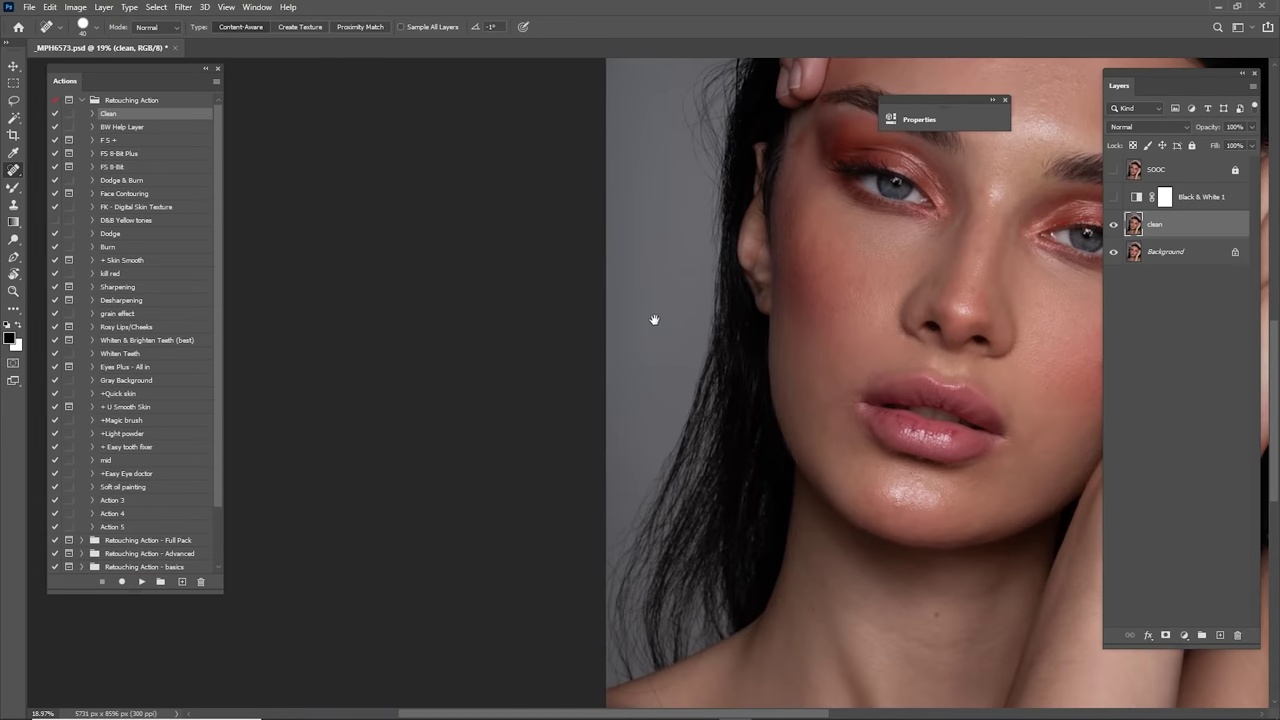
Step: Examine the hair outline against the grey background, both across the whole portrait and up close
mouse_move(702, 260)
mouse_down()
mouse_move(682, 284)
mouse_move(708, 246)
mouse_move(731, 257)
mouse_move(682, 395)
mouse_up()
drag(686, 398, 715, 308)
scroll(715, 308, down, 2)
scroll(700, 390, up, 4)
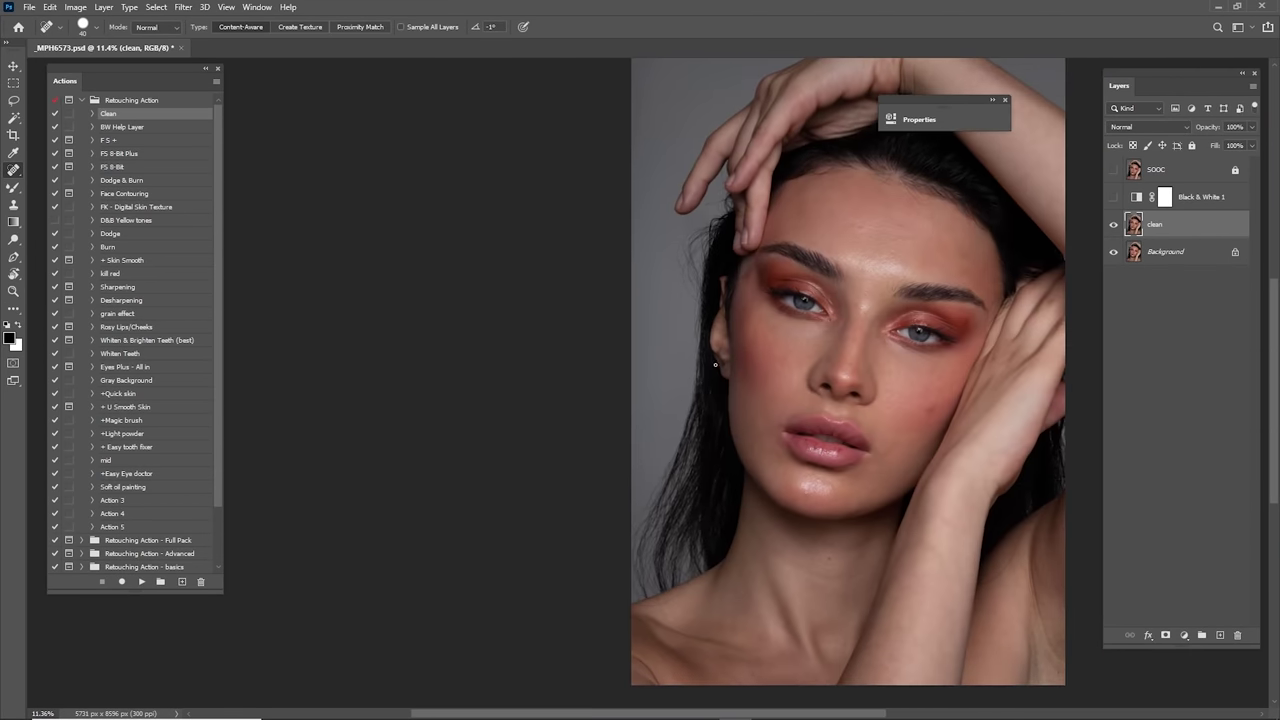
scroll(731, 388, up, 5)
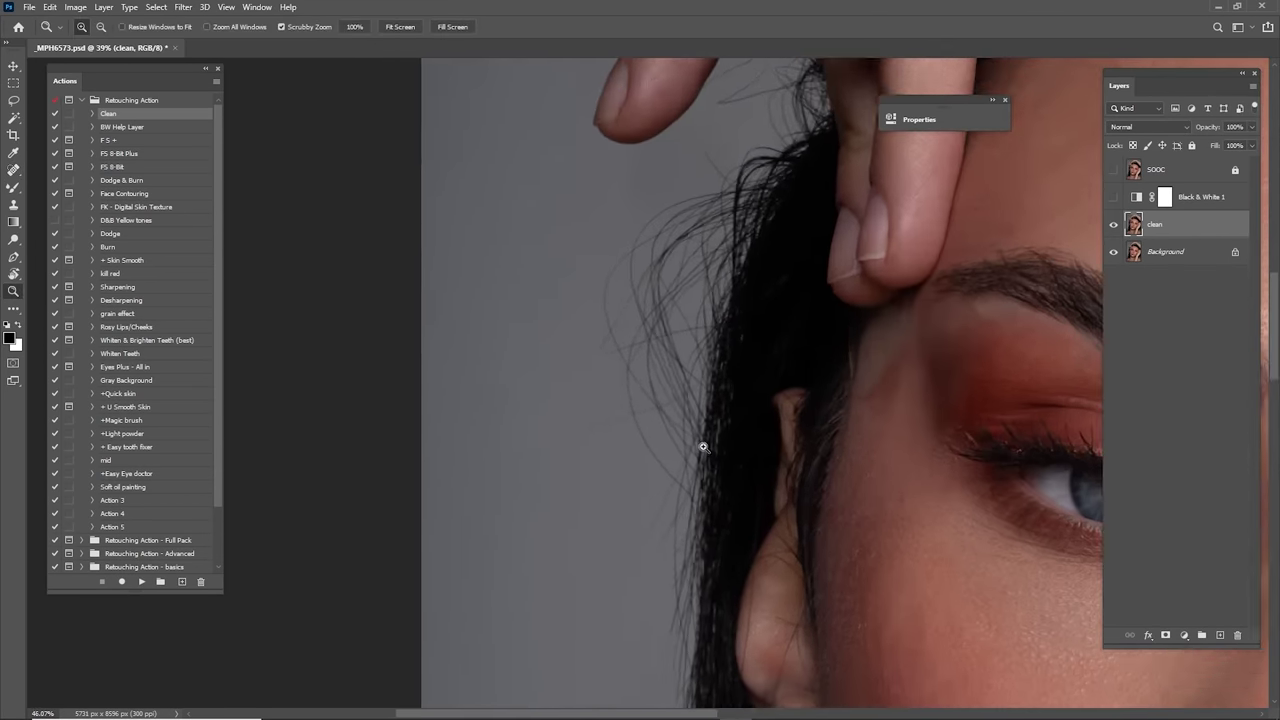
drag(705, 364, 664, 518)
drag(718, 438, 662, 480)
drag(662, 490, 751, 222)
scroll(679, 389, up, 4)
Step: Remove the stray strands reaching into the grey background at the lower hair edge with Clone Stamp and Spot Healing strokes
key(s)
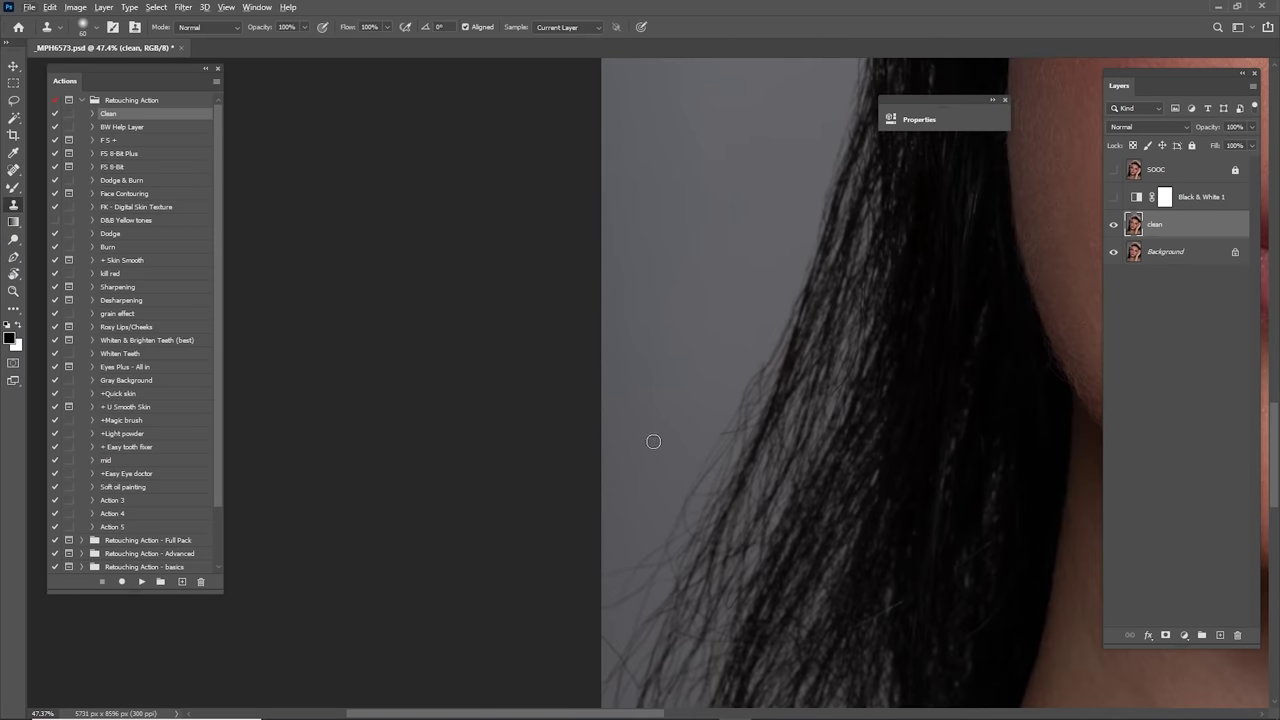
scroll(653, 441, up, 3)
drag(660, 483, 684, 394)
key(space)
mouse_move(650, 575)
mouse_down()
mouse_move(638, 533)
mouse_move(681, 488)
mouse_up()
key(j)
mouse_move(662, 520)
mouse_down()
mouse_move(712, 466)
mouse_move(674, 514)
mouse_up()
drag(735, 379, 686, 486)
drag(641, 321, 638, 303)
drag(776, 310, 681, 446)
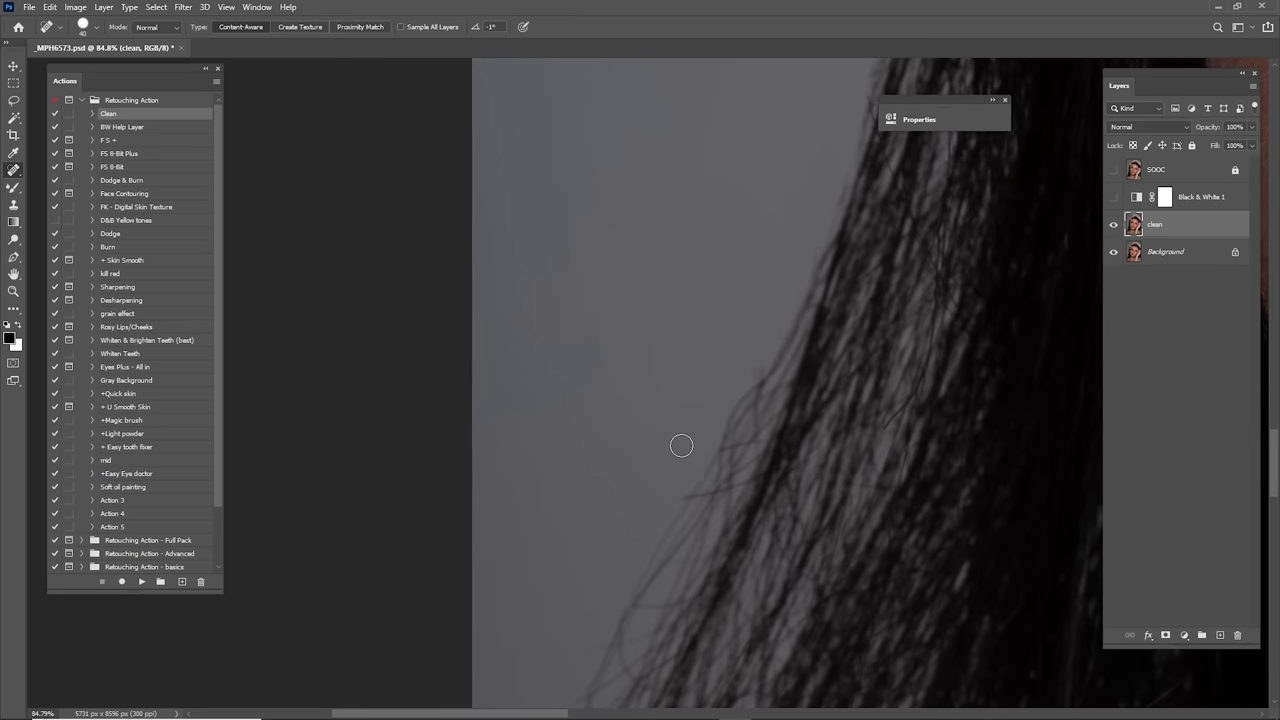
Step: Undo the first Clone Stamp stroke on the lower hair edge, resample the nearby background and paint out the flyaway hairs
key(s)
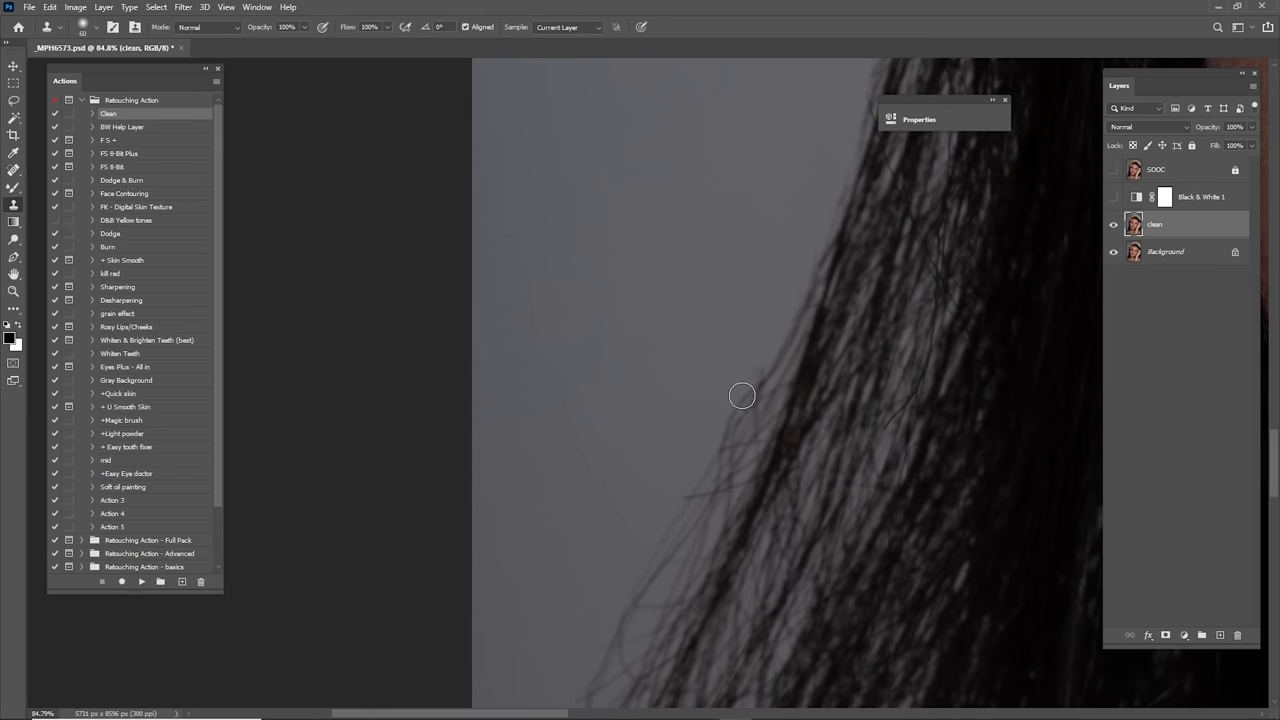
mouse_move(742, 396)
mouse_down()
mouse_move(746, 371)
mouse_move(716, 403)
mouse_move(740, 403)
mouse_move(685, 493)
mouse_up()
key(ctrl+z)
alt+click(672, 441)
mouse_move(765, 398)
mouse_down()
mouse_move(771, 331)
mouse_move(808, 274)
mouse_move(773, 340)
mouse_up()
alt+click(653, 496)
drag(682, 507, 680, 510)
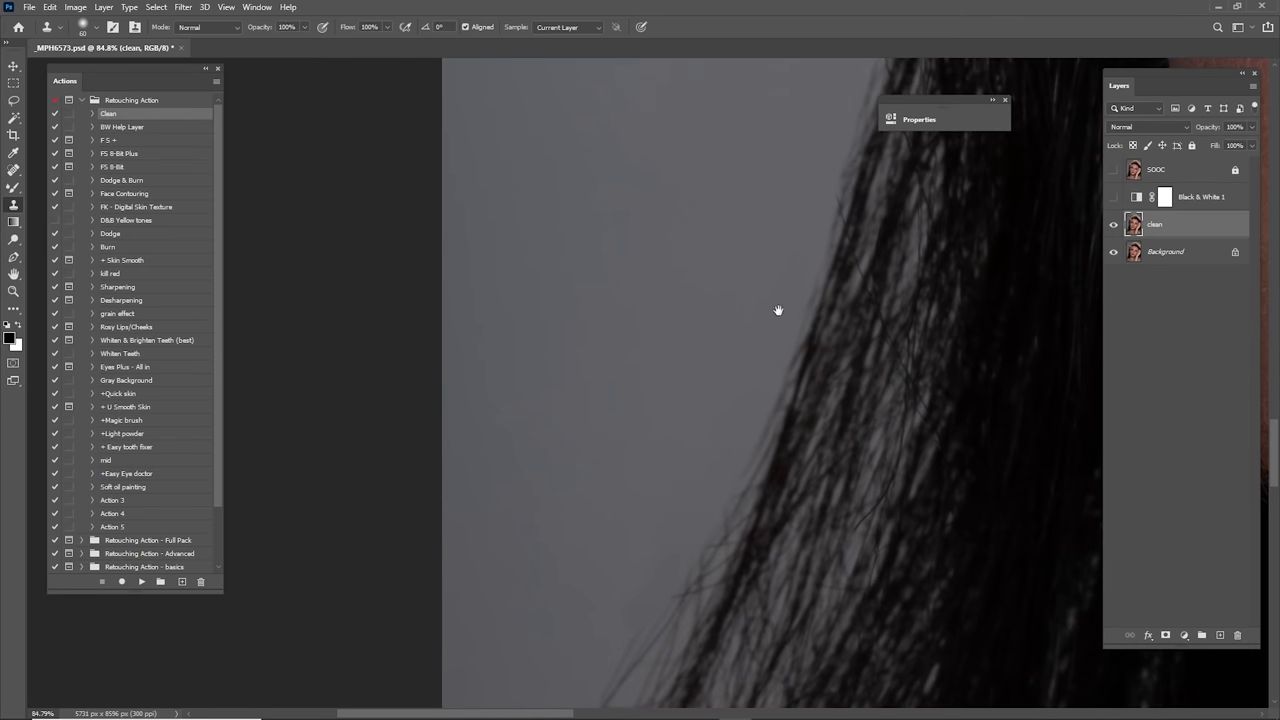
Step: Remove the flyaway hairs along the outer hair edge below the earlobe with Spot Healing strokes
mouse_move(778, 310)
mouse_down()
mouse_move(697, 343)
mouse_move(756, 464)
mouse_up()
key(j)
mouse_move(731, 409)
mouse_down()
mouse_move(761, 443)
mouse_move(748, 472)
mouse_up()
drag(761, 348, 735, 518)
drag(727, 380, 772, 546)
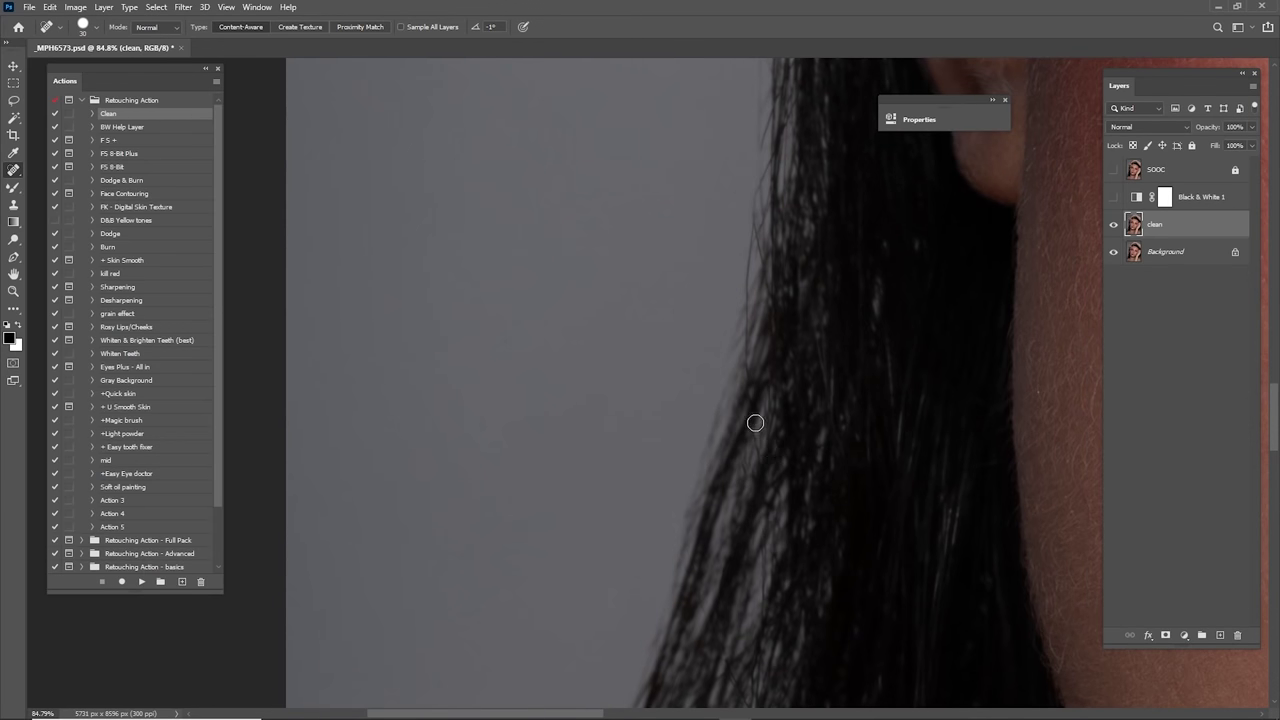
drag(755, 420, 765, 456)
mouse_move(756, 352)
mouse_down()
mouse_move(748, 480)
mouse_move(737, 457)
mouse_move(752, 338)
mouse_up()
mouse_move(749, 200)
mouse_down()
mouse_move(728, 486)
mouse_move(764, 486)
mouse_up()
Step: Patch a stray-hair area beside the hair edge with clean grey background and deselect it
key(shift+j)
mouse_move(675, 429)
mouse_down()
mouse_move(677, 517)
mouse_move(764, 350)
mouse_move(735, 287)
mouse_up()
drag(716, 370, 603, 370)
key(ctrl+d)
Step: Heal the thin strands sticking out of the hair into the grey background beside the ear
mouse_move(703, 293)
mouse_down()
mouse_move(674, 494)
mouse_move(729, 357)
mouse_up()
key(s)
key(j)
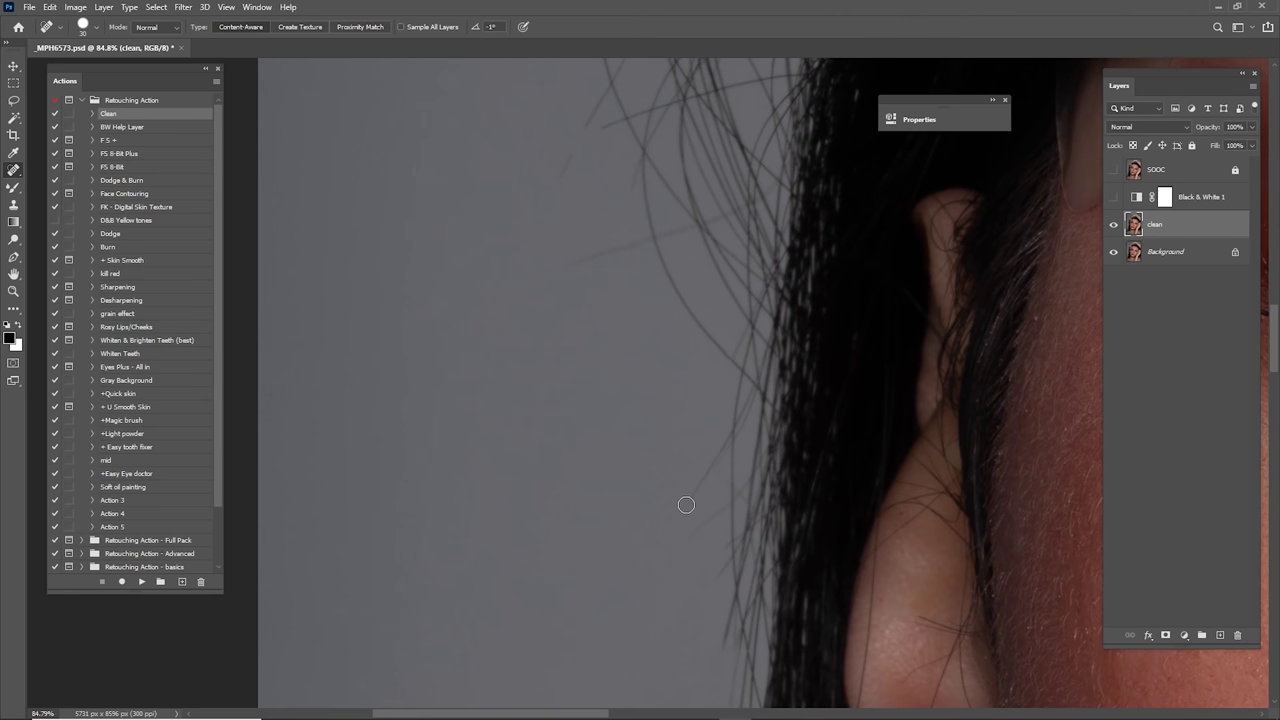
drag(688, 506, 740, 412)
drag(697, 540, 738, 490)
drag(660, 321, 758, 456)
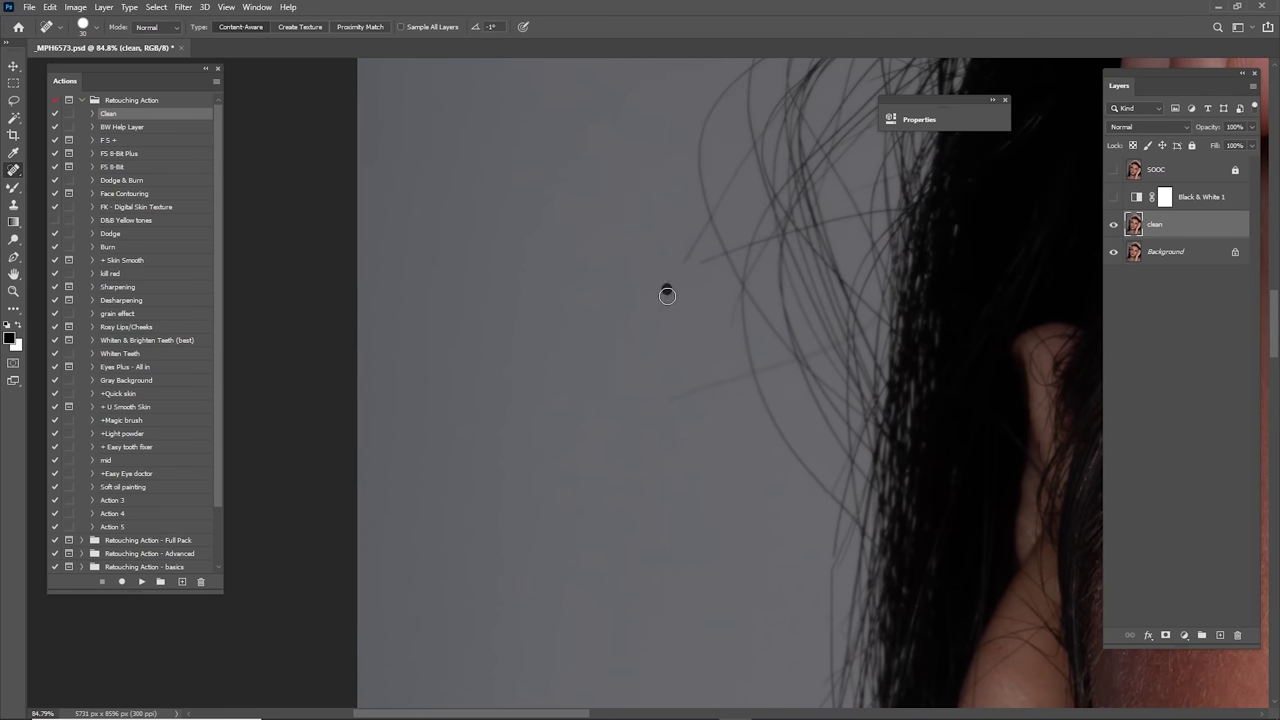
Step: Heal the faint strand tips reaching into the background around the looping flyaways above the ear
drag(667, 295, 668, 332)
drag(665, 400, 748, 368)
mouse_move(699, 249)
mouse_down()
mouse_move(674, 437)
mouse_move(651, 474)
mouse_up()
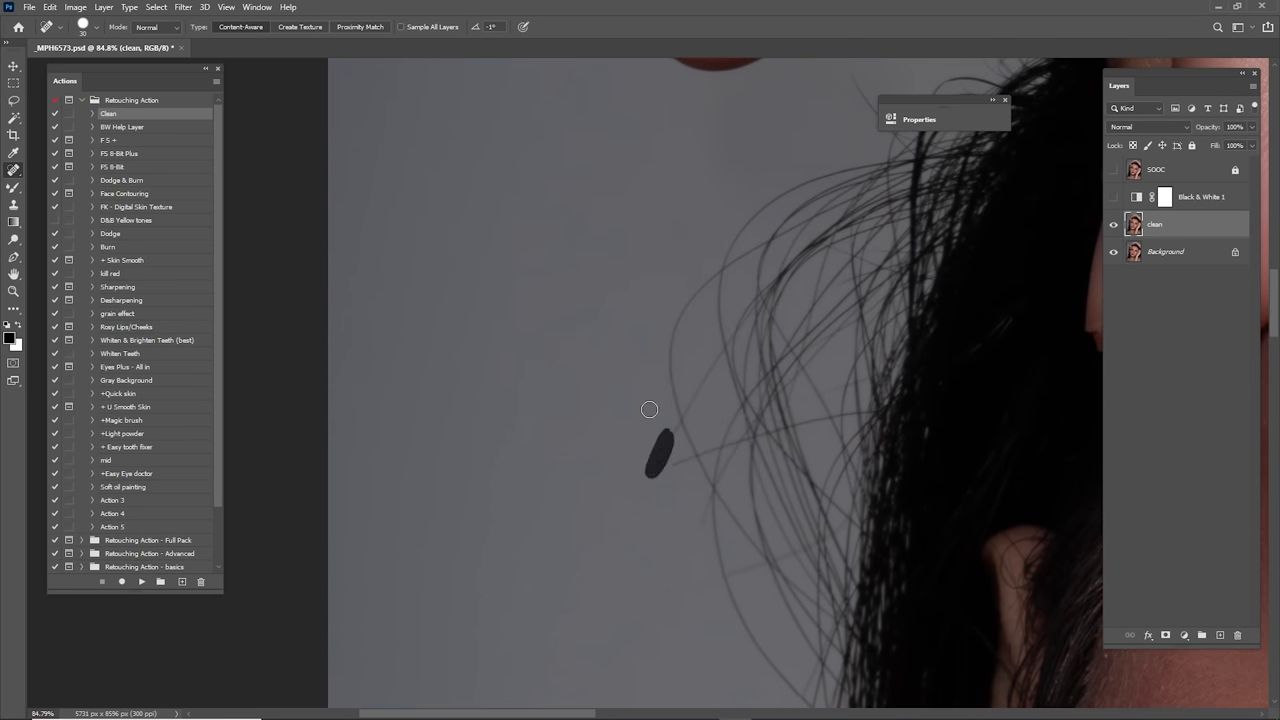
drag(697, 510, 697, 391)
drag(693, 467, 646, 469)
mouse_move(706, 404)
mouse_down()
mouse_move(716, 390)
mouse_move(677, 334)
mouse_up()
Step: Examine the remaining flyaway hairs around the fingers and upper hair, across the whole portrait and up close
scroll(717, 389, down, 5)
key(ctrl+0)
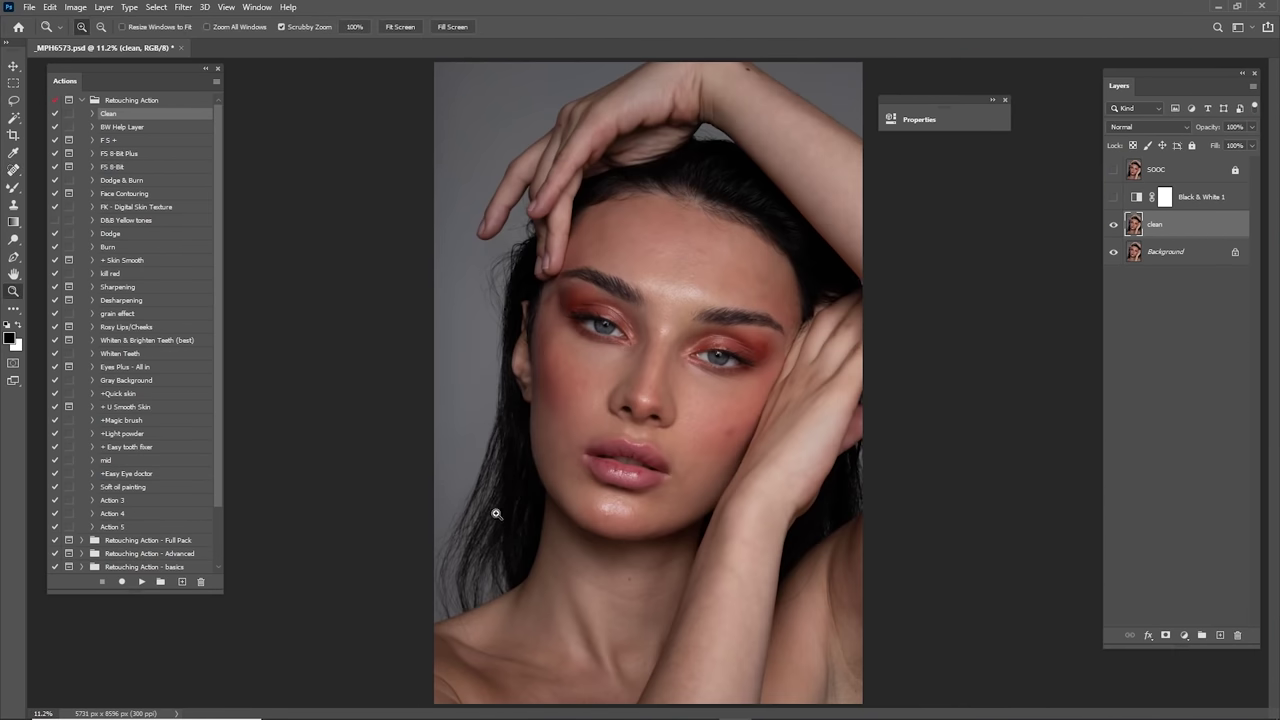
drag(480, 507, 623, 460)
drag(627, 190, 717, 551)
drag(716, 280, 774, 228)
scroll(774, 228, up, 2)
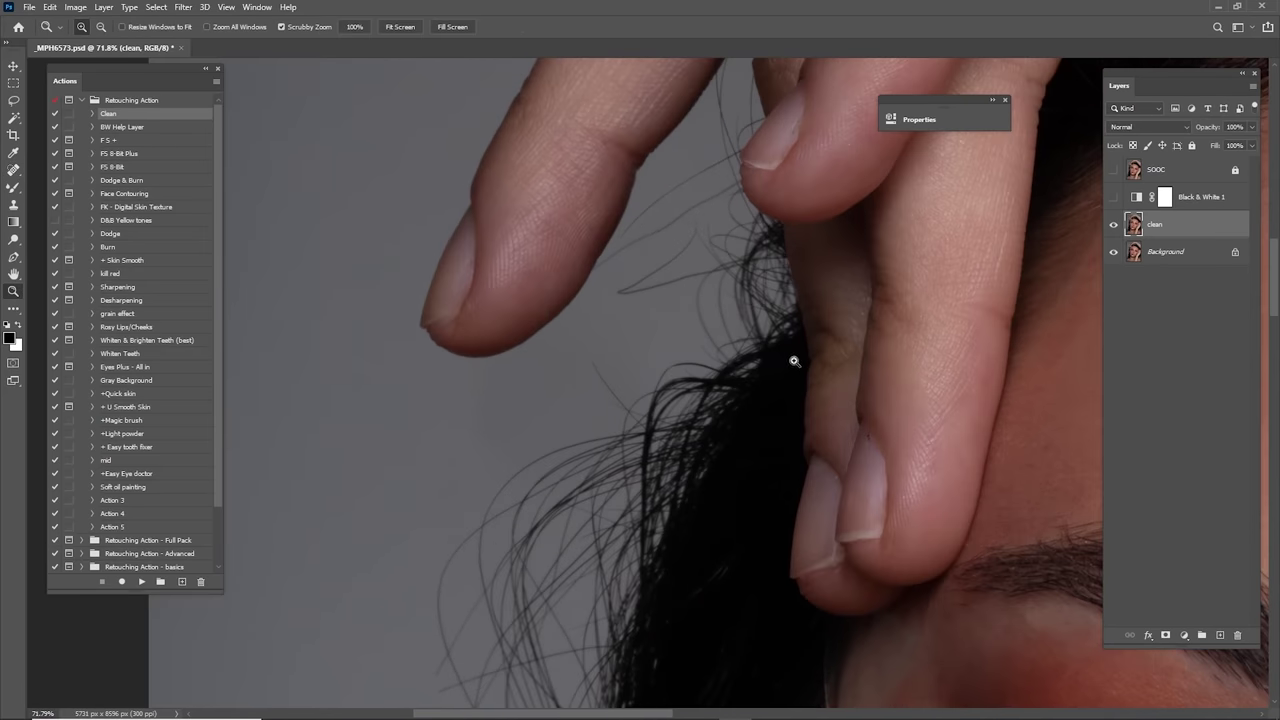
scroll(803, 286, down, 4)
scroll(736, 398, up, 3)
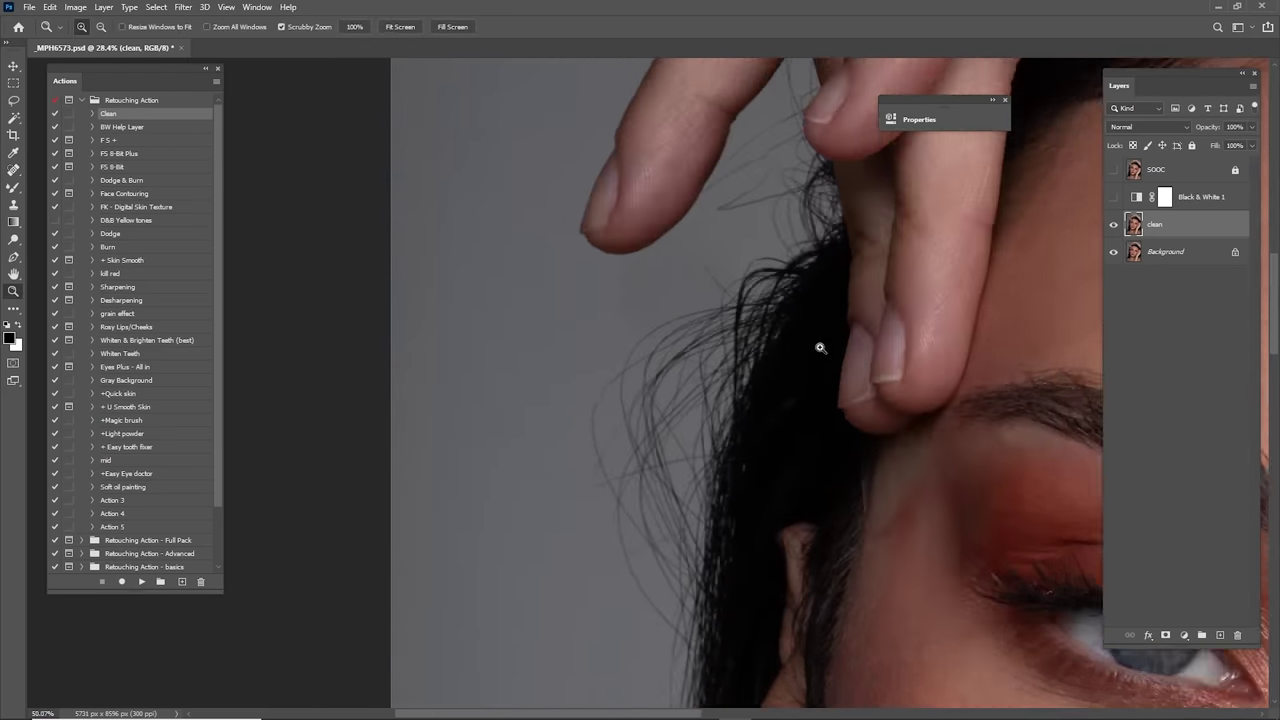
Step: Start a Pen path at the canvas edge beside the lowest hair ends
click(15, 259)
drag(763, 295, 683, 409)
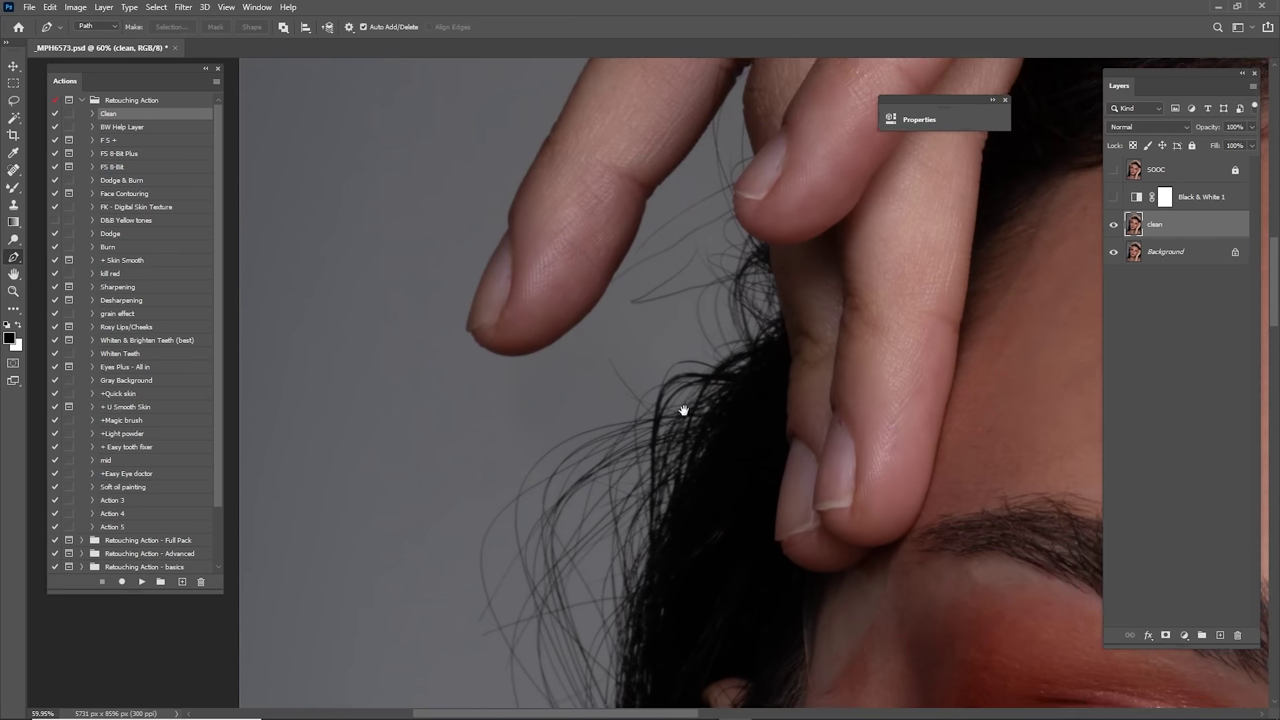
drag(776, 380, 871, 339)
drag(758, 459, 695, 475)
drag(711, 526, 746, 223)
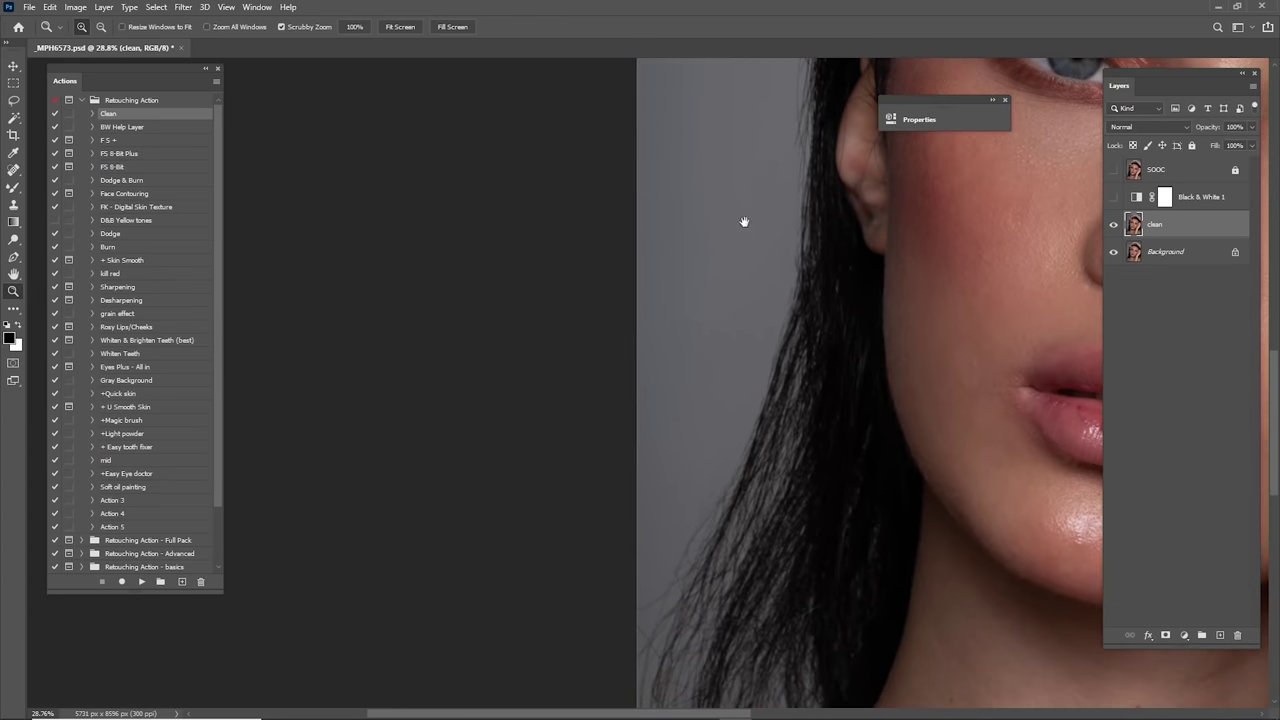
drag(704, 456, 724, 366)
scroll(719, 455, up, 3)
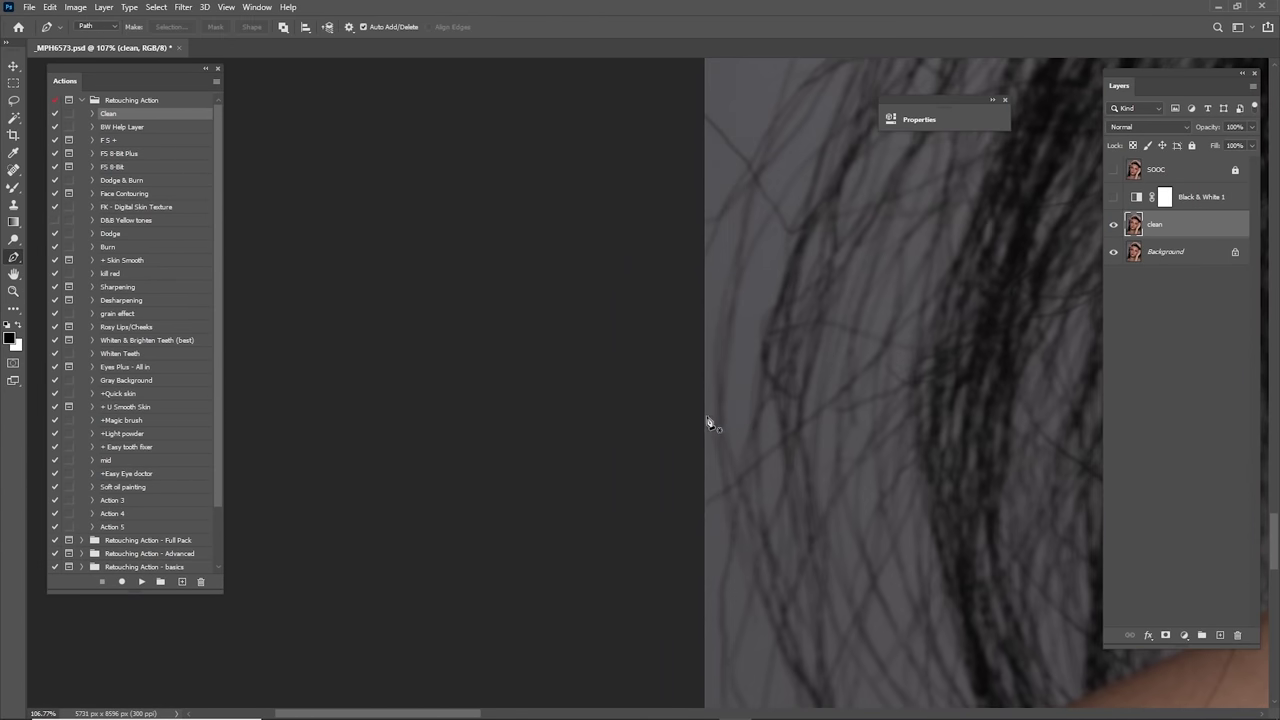
key(p)
scroll(756, 310, down, 2)
drag(763, 274, 700, 462)
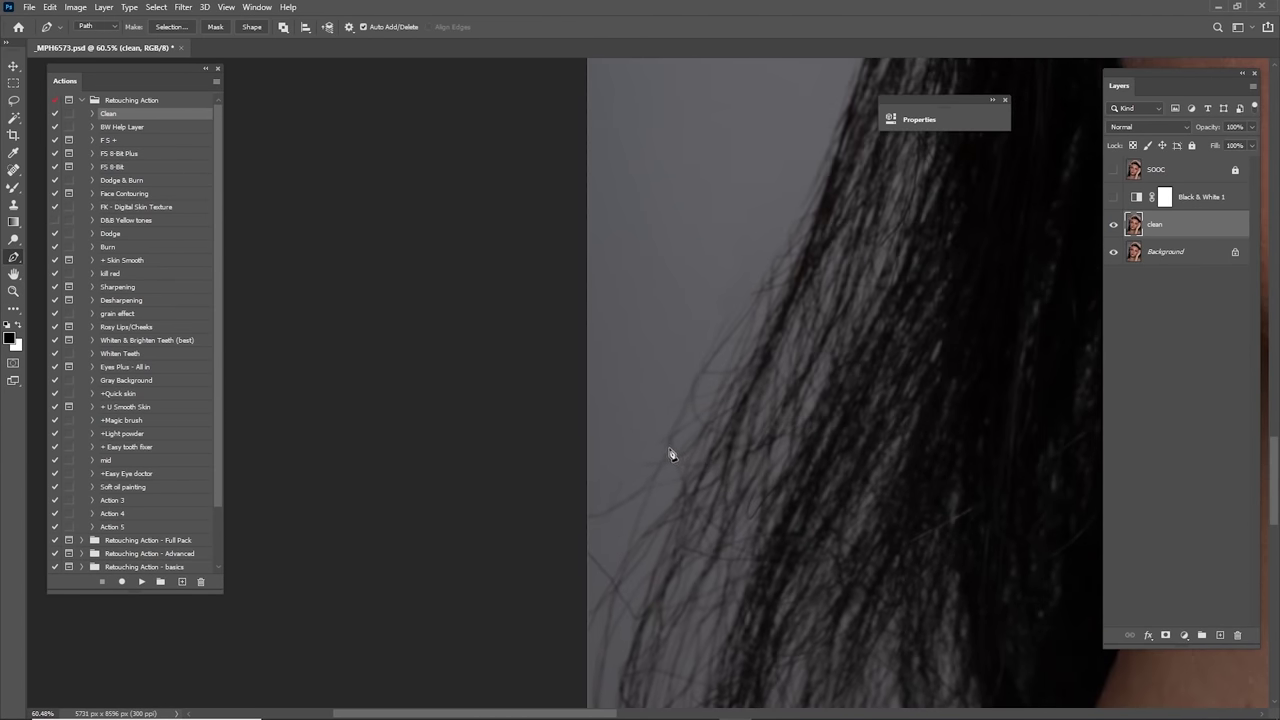
Step: Trace the Pen path upward along the outer hair edge, from the lower strands to above the ear
mouse_move(718, 417)
mouse_down()
mouse_move(683, 460)
mouse_move(717, 432)
mouse_move(708, 406)
mouse_up()
drag(745, 336, 746, 335)
drag(787, 290, 741, 479)
drag(797, 298, 729, 426)
drag(743, 259, 720, 495)
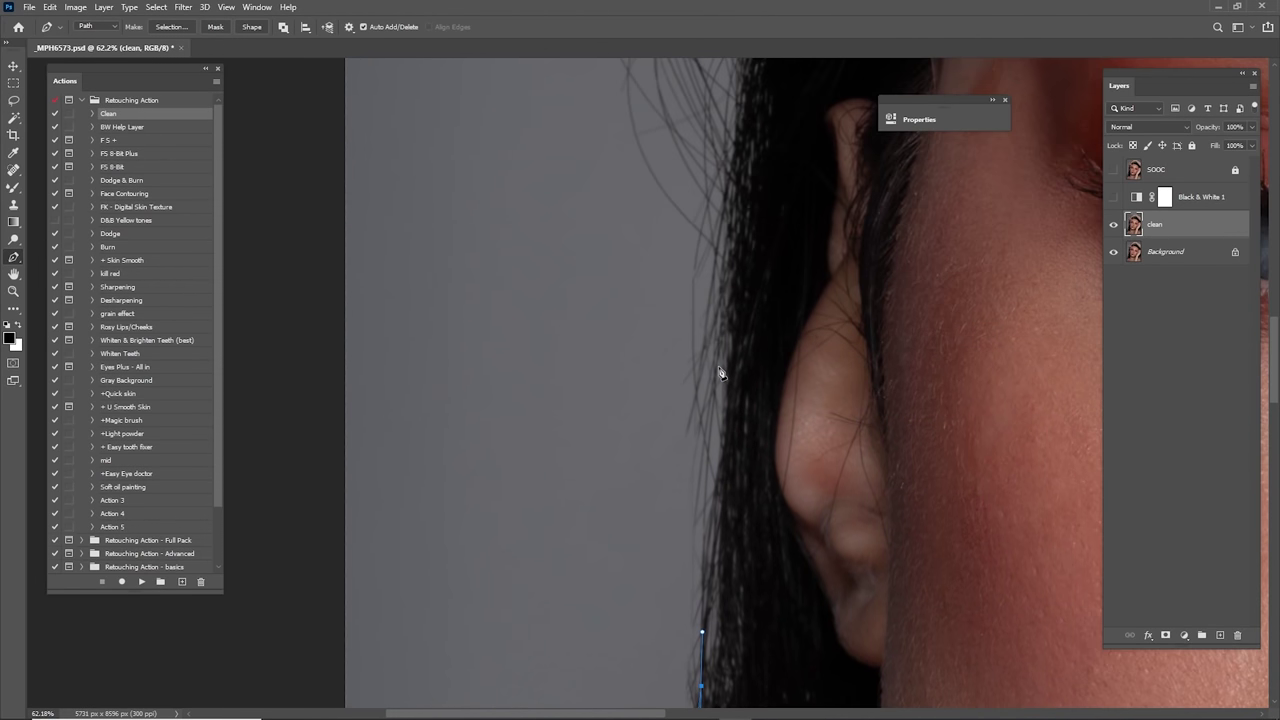
drag(743, 188, 700, 423)
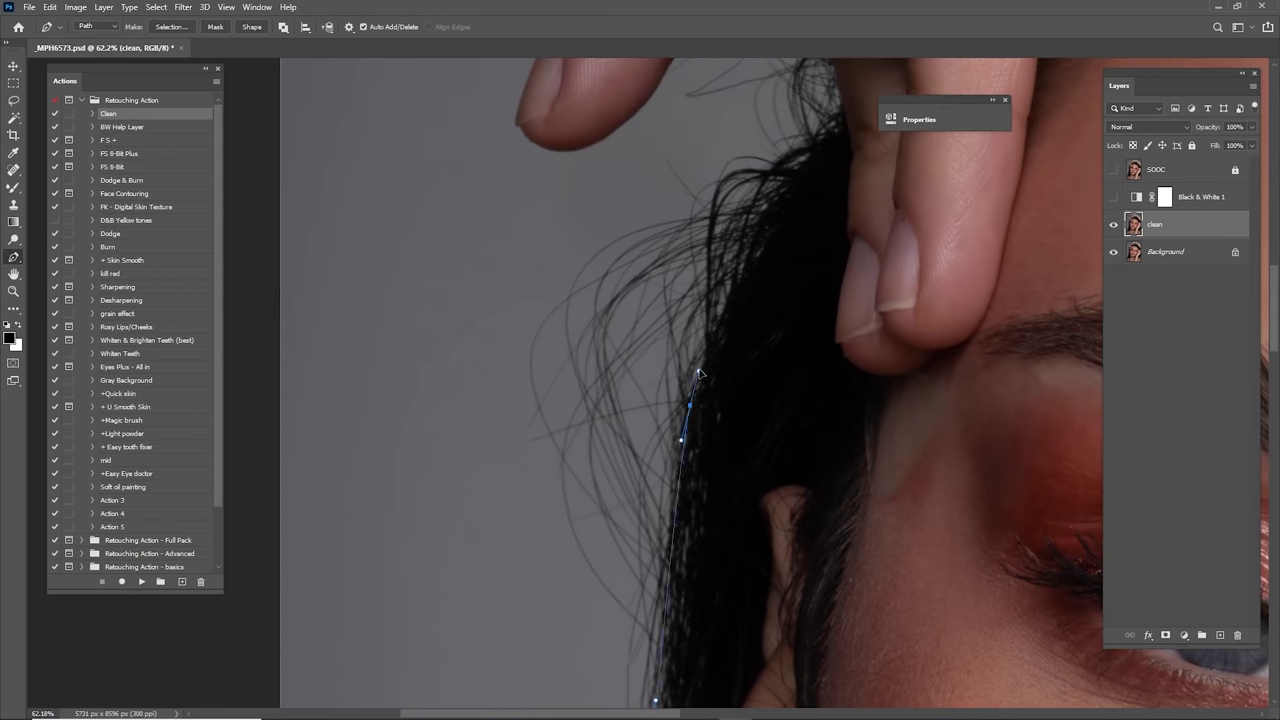
Step: Continue the path over the top curve of the hair and up the finger edge to the underside of the bent fingertip
drag(766, 237, 718, 385)
drag(718, 385, 750, 311)
key(ctrl+z)
drag(797, 266, 848, 222)
drag(866, 198, 838, 300)
click(857, 335)
drag(829, 228, 798, 460)
drag(779, 355, 811, 286)
click(767, 259)
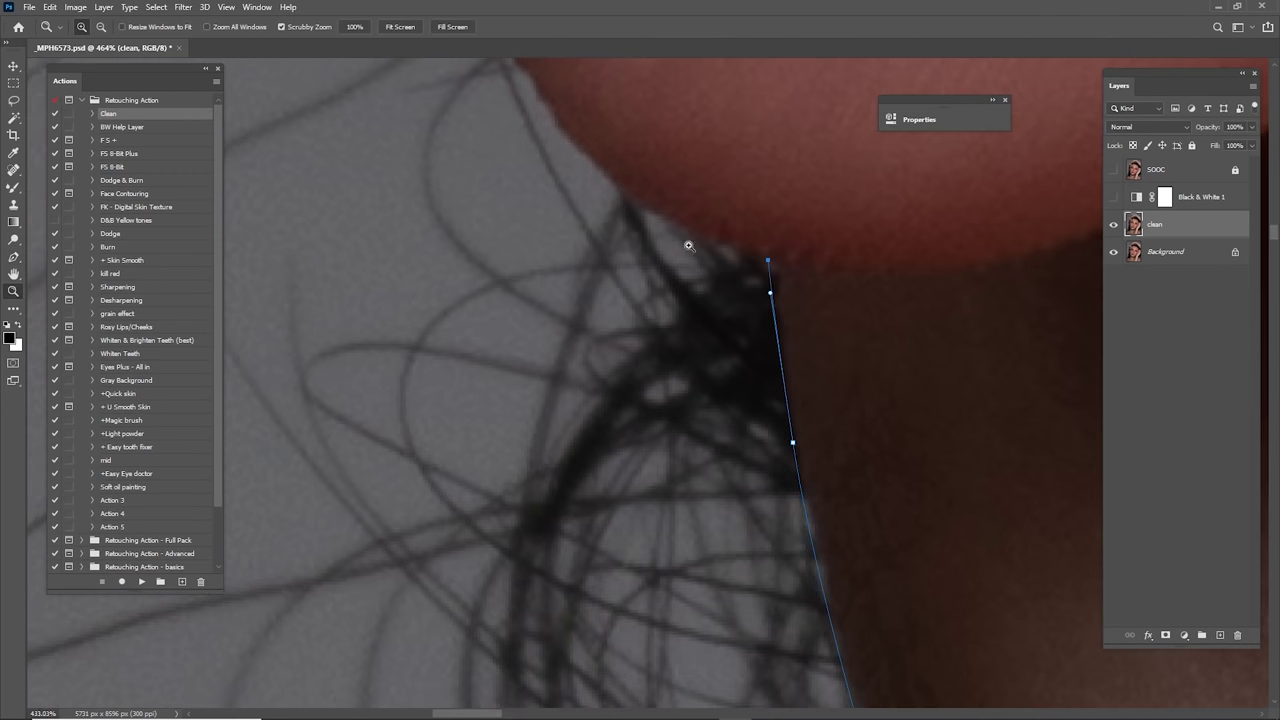
Step: Trace the path closely around the bent fingertip and up along its nail edge
drag(686, 245, 648, 215)
drag(606, 160, 697, 343)
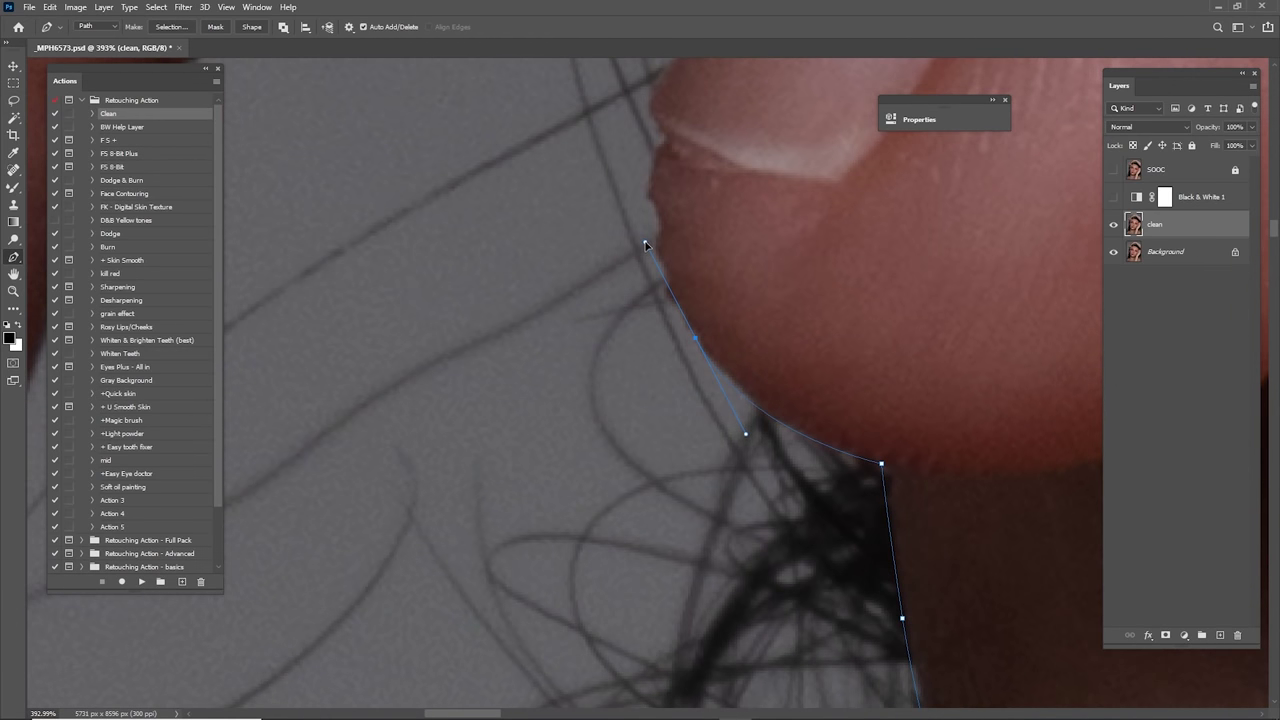
drag(650, 220, 692, 361)
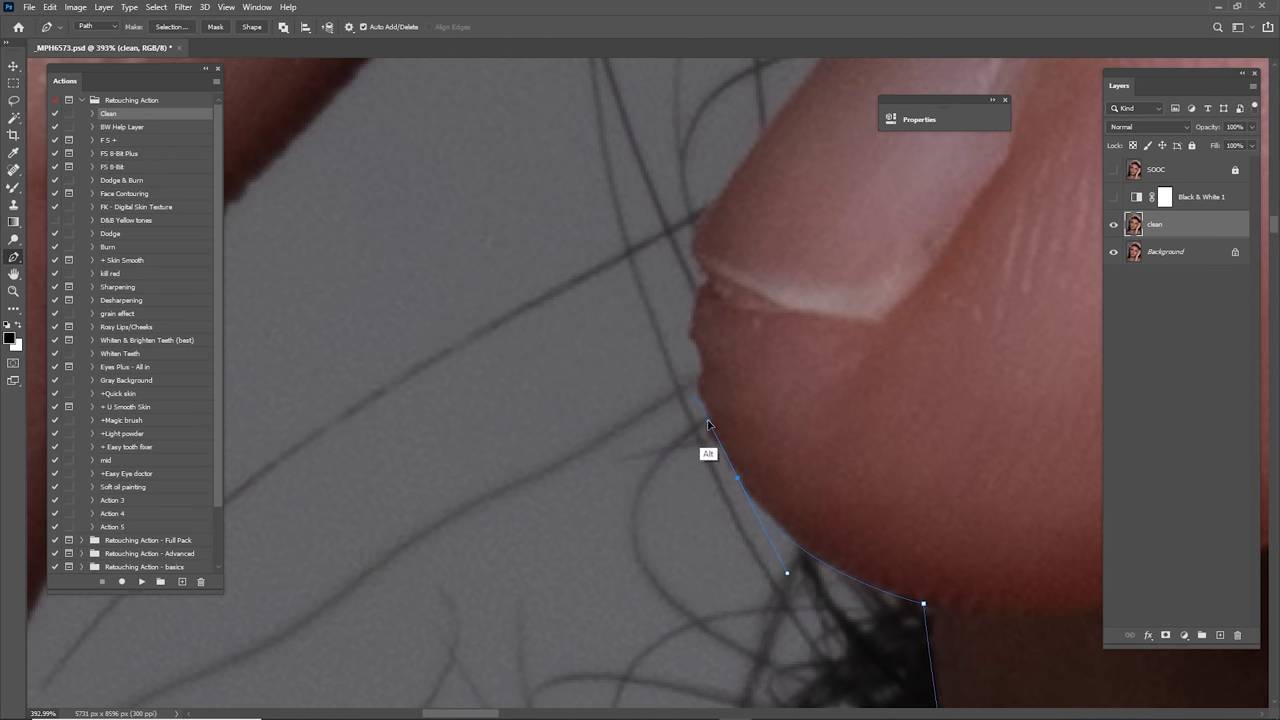
drag(707, 284, 703, 373)
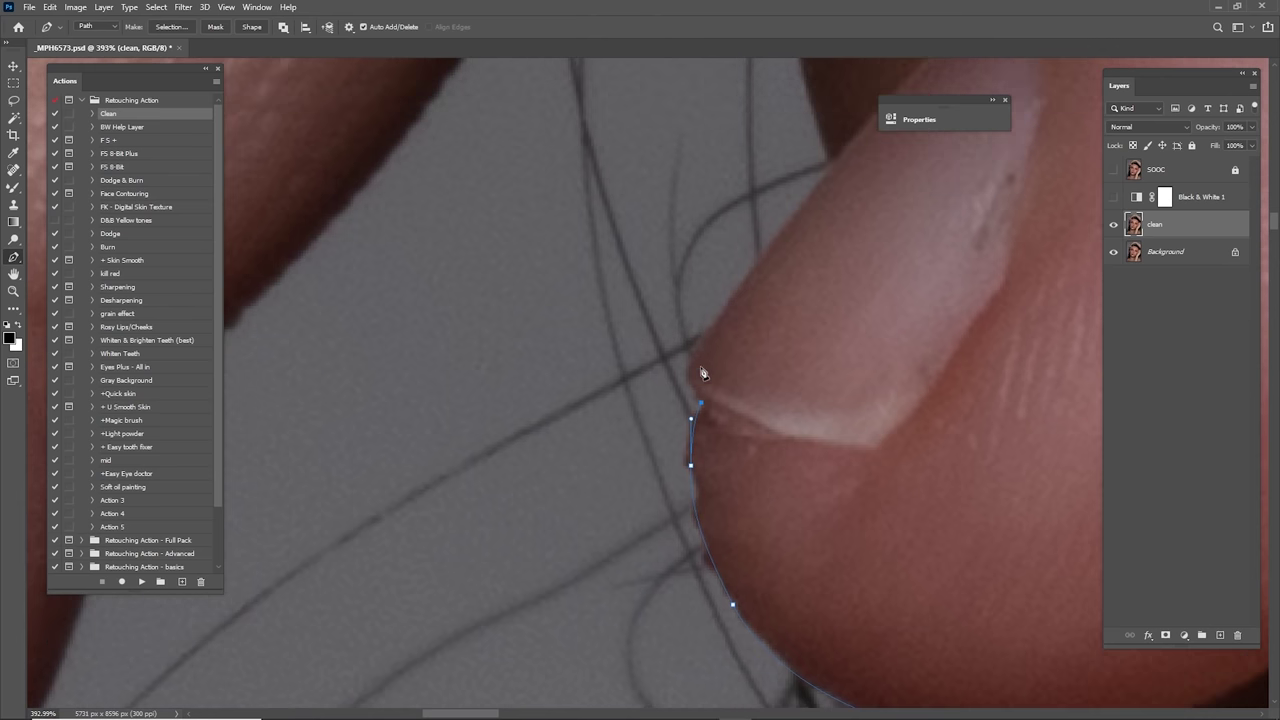
drag(830, 207, 742, 347)
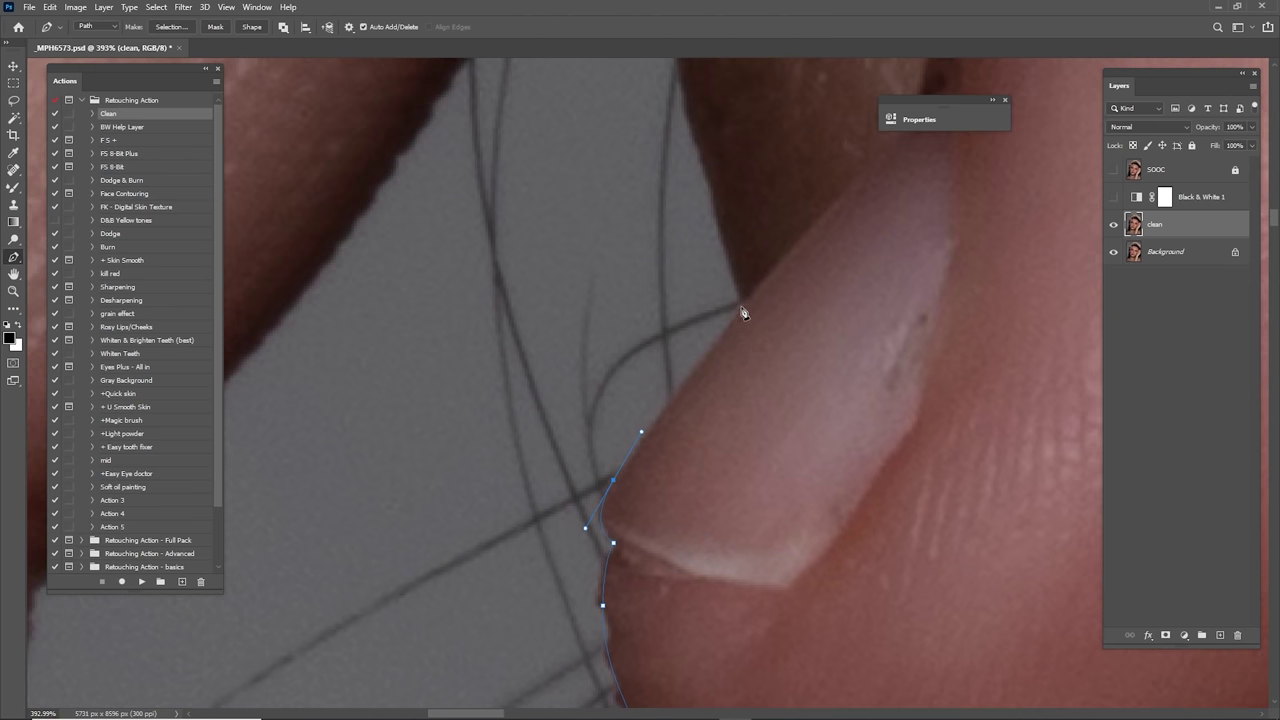
Step: Carry the path up through the background gap between the fingers and back down the outstretched finger's inner edge
scroll(748, 239, down, 3)
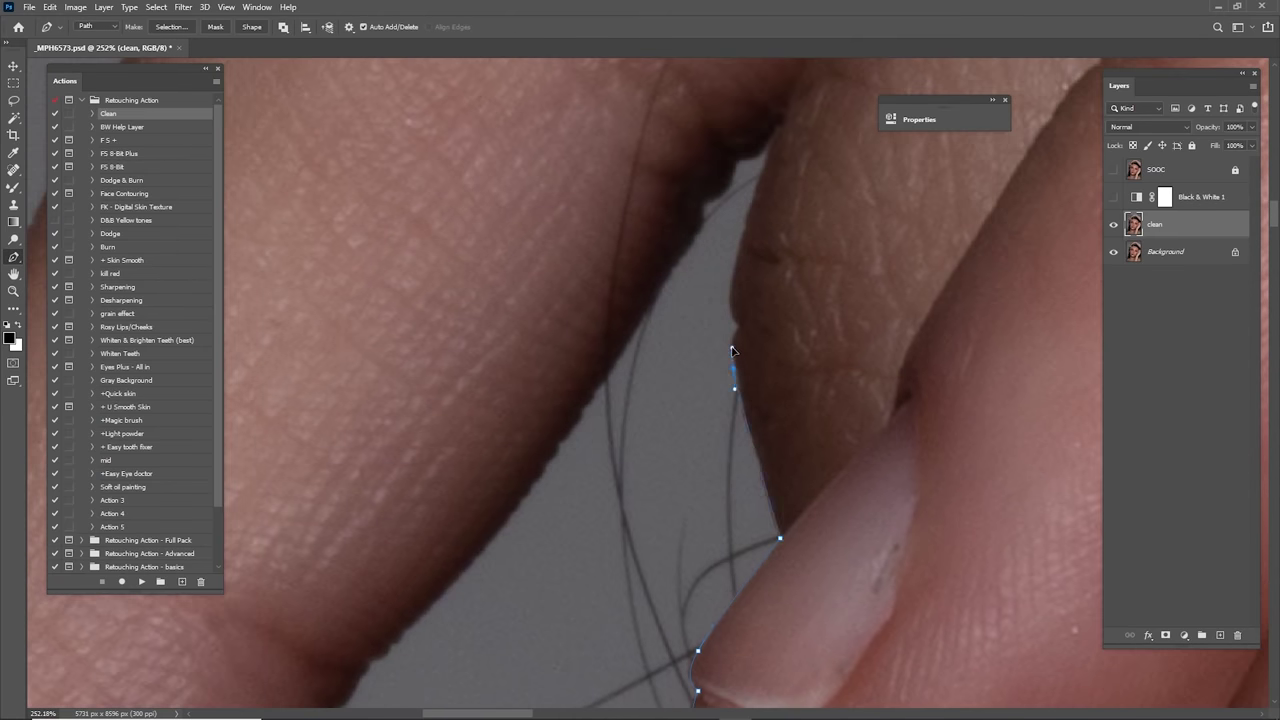
click(729, 334)
scroll(715, 340, up, 2)
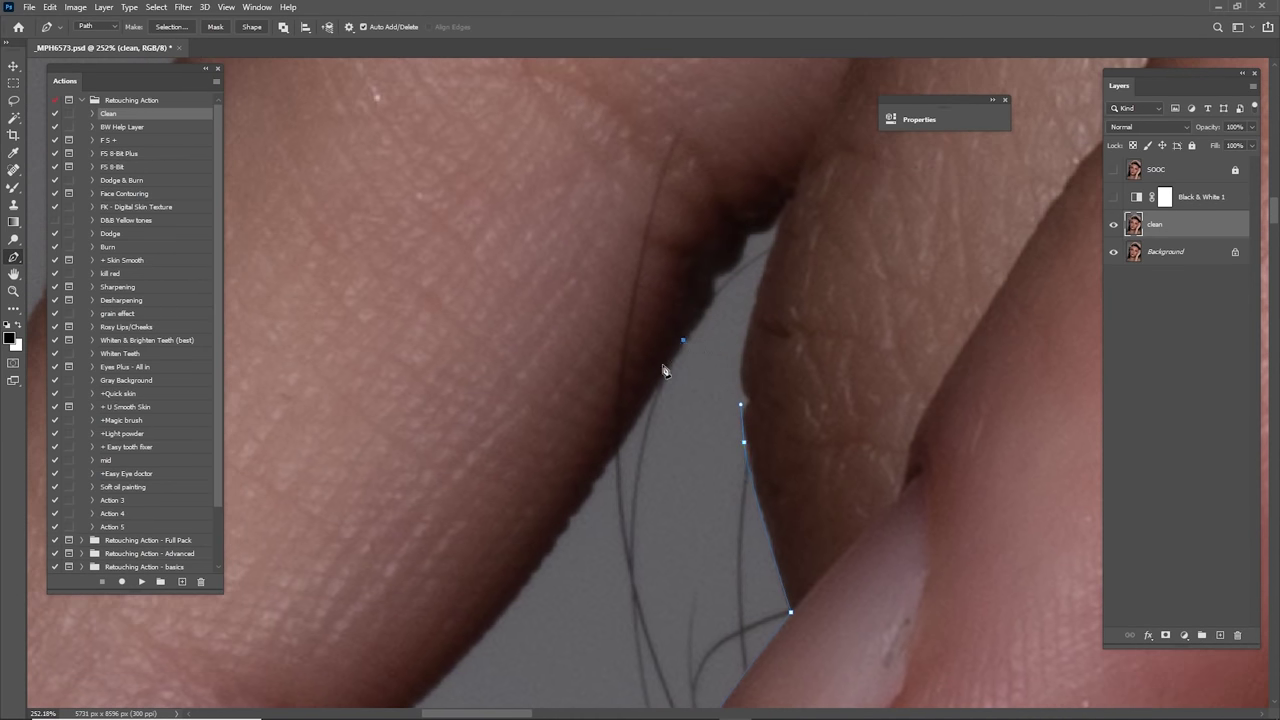
drag(643, 413, 817, 214)
click(766, 299)
click(698, 383)
click(632, 466)
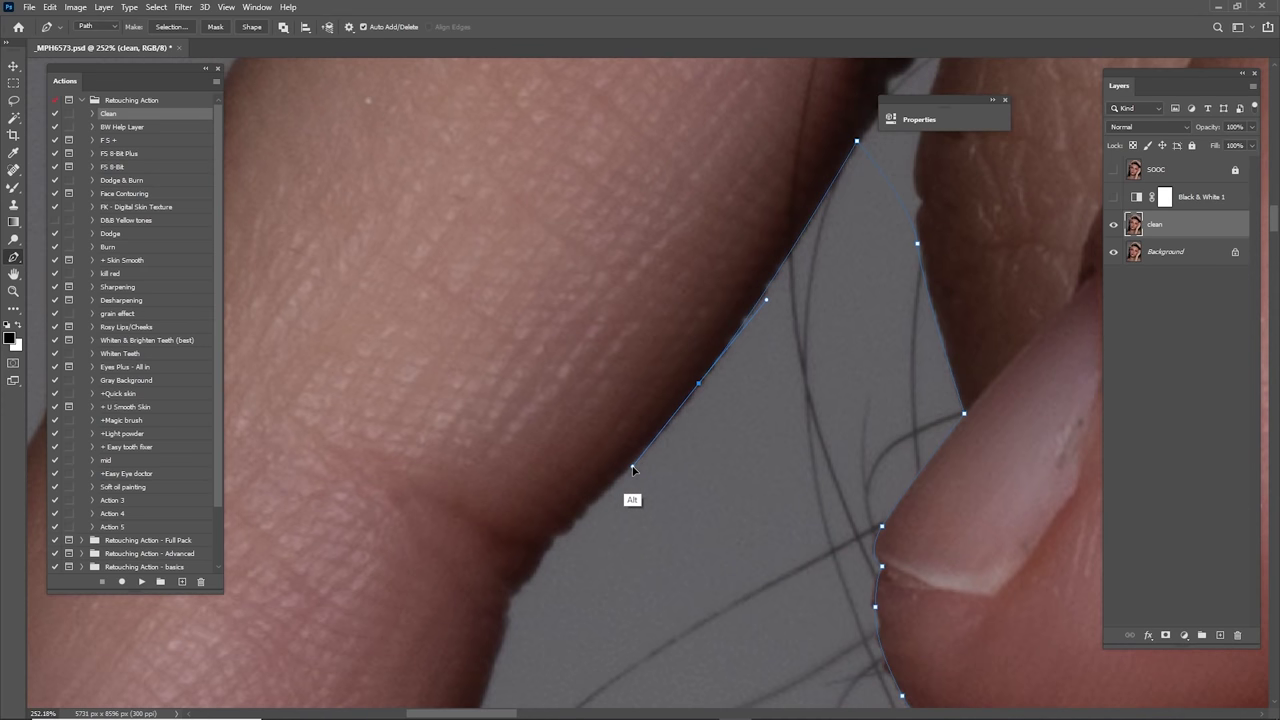
Step: Trace the path around the joint crease of the outstretched finger and down toward its tip
scroll(640, 480, down, 4)
scroll(640, 480, left, 3)
click(691, 314)
click(676, 349)
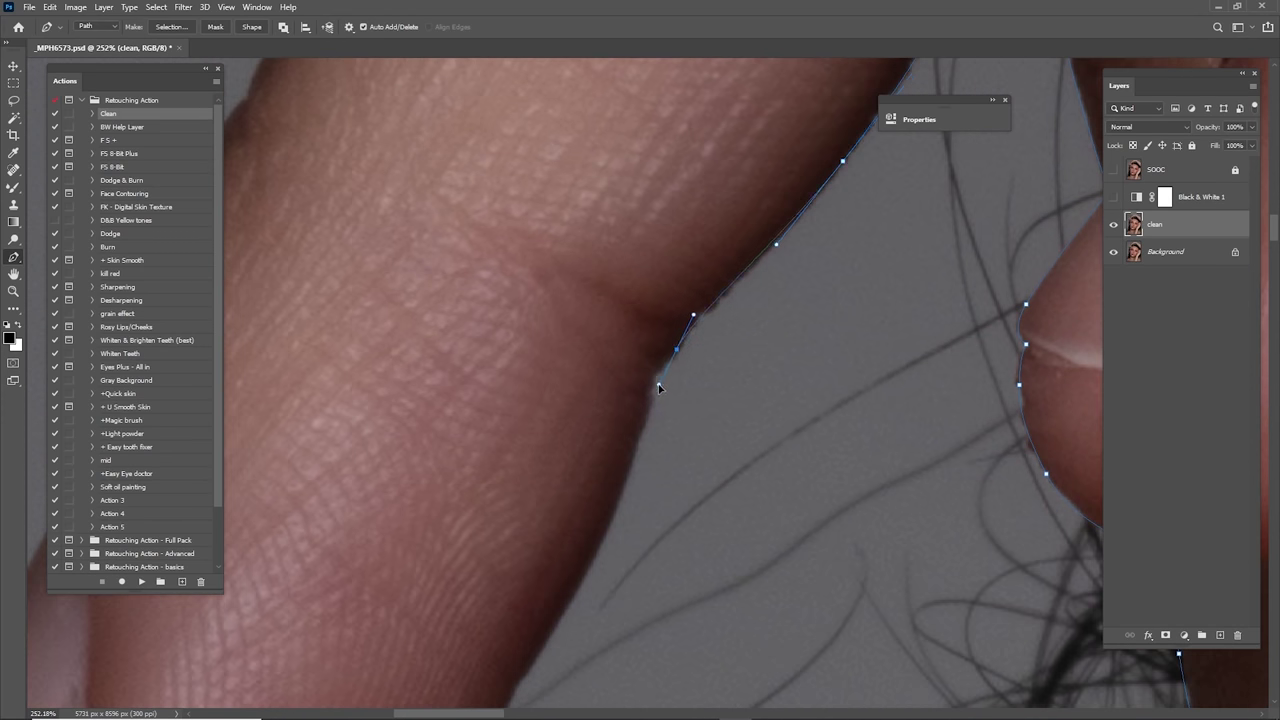
drag(629, 474, 620, 512)
scroll(663, 485, down, 3)
scroll(689, 463, left, 2)
Step: Extend the path along the underside of the outstretched fingertip with a curved anchor point
scroll(605, 521, down, 10)
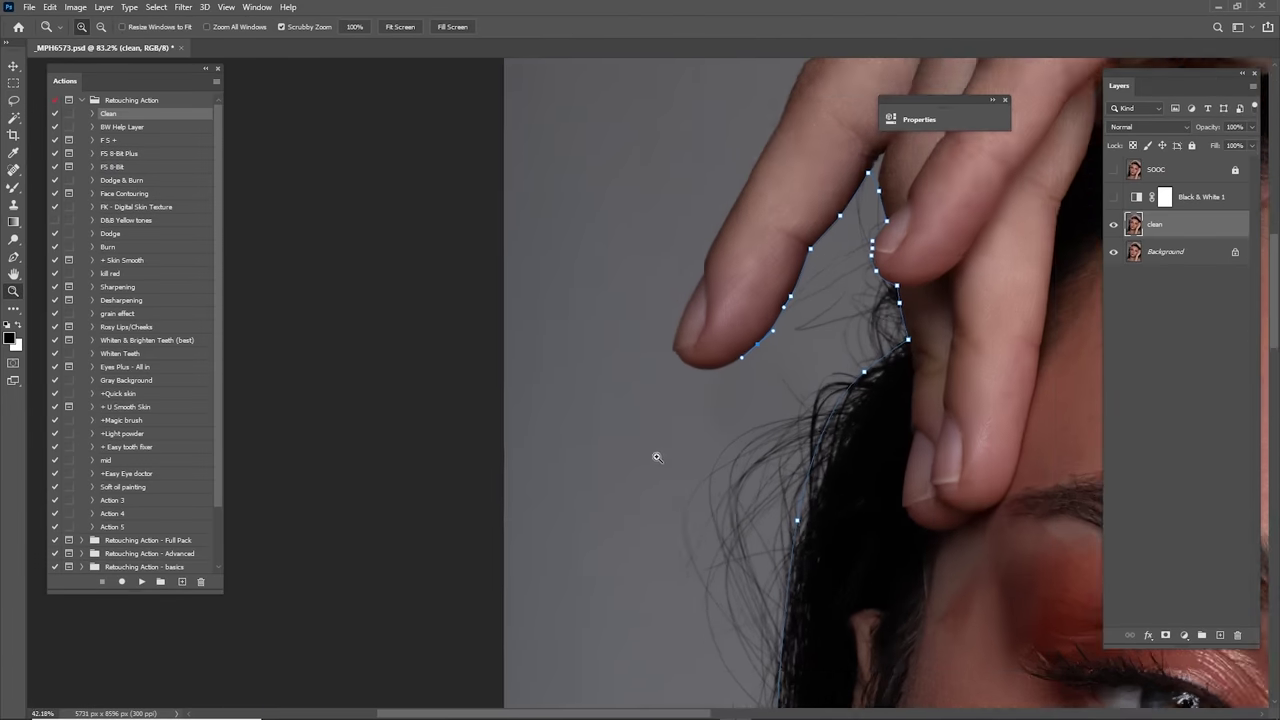
scroll(802, 378, up, 9)
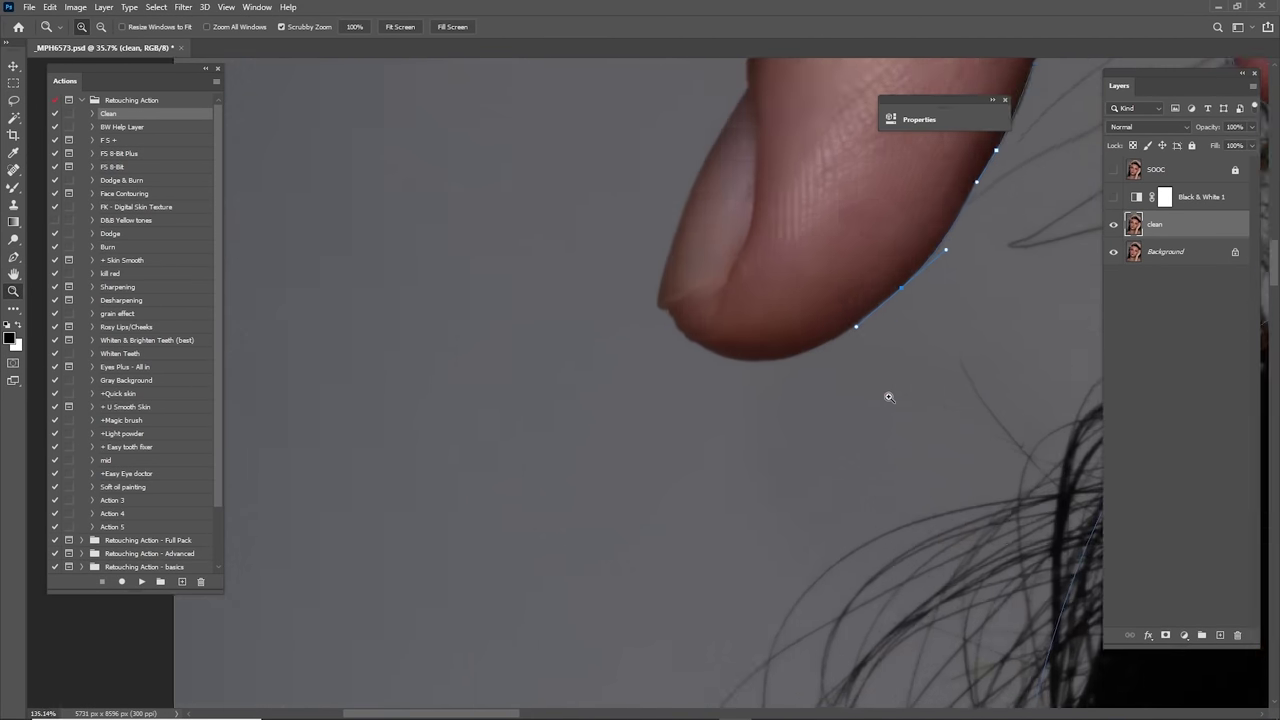
drag(770, 356, 743, 351)
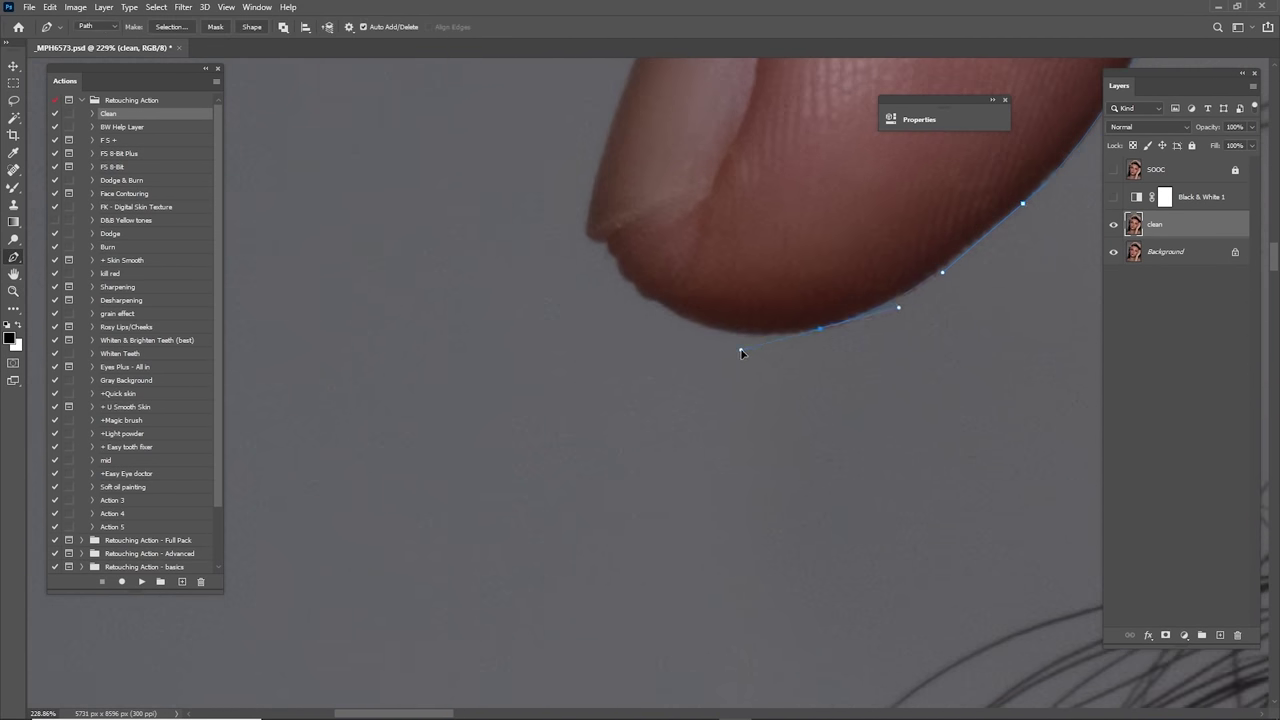
key(ctrl+space)
drag(855, 339, 741, 376)
Step: Close the path outside the canvas and convert it to a new anti-aliased selection with a 1-pixel feather radius
scroll(741, 375, down, 8)
key(p)
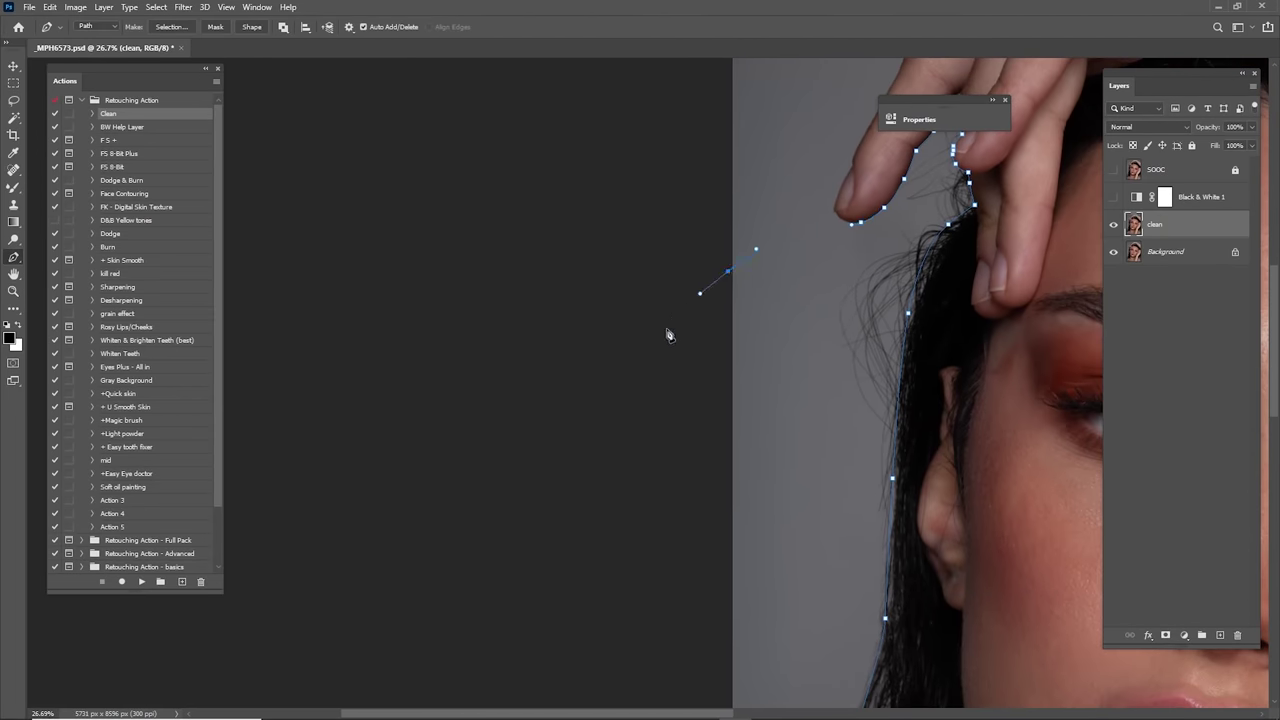
click(627, 396)
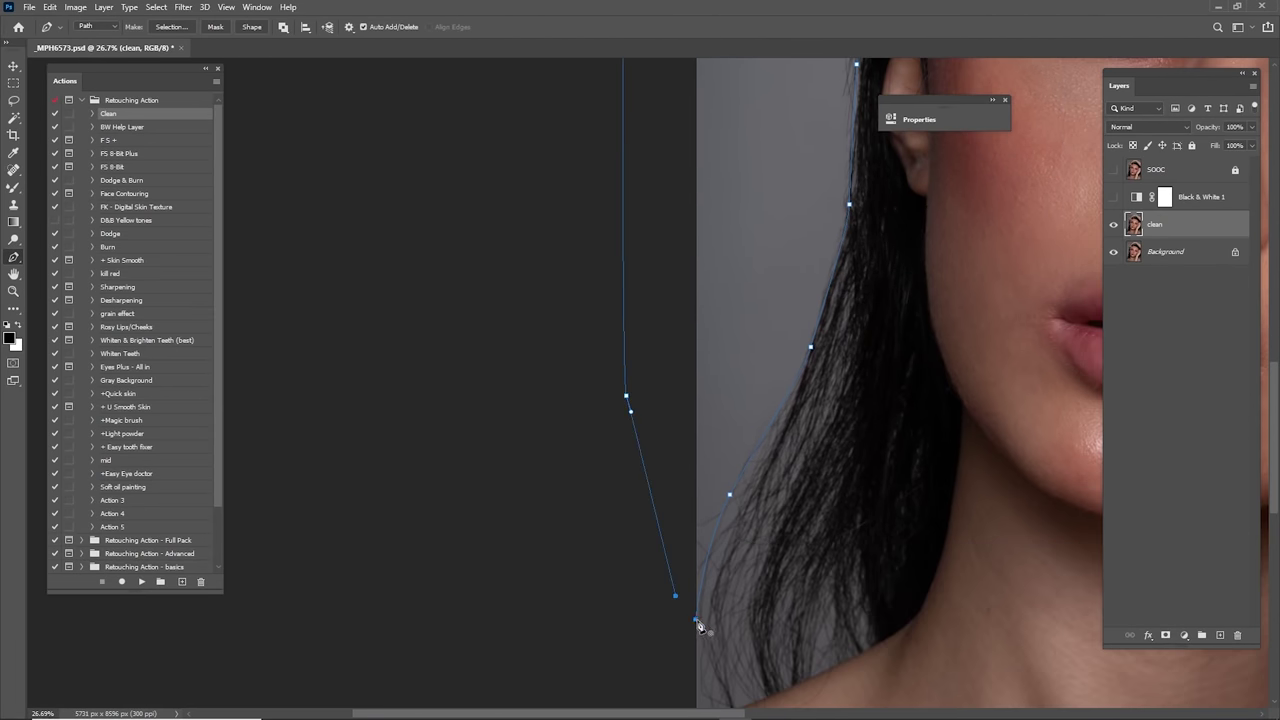
right_click(724, 362)
click(775, 414)
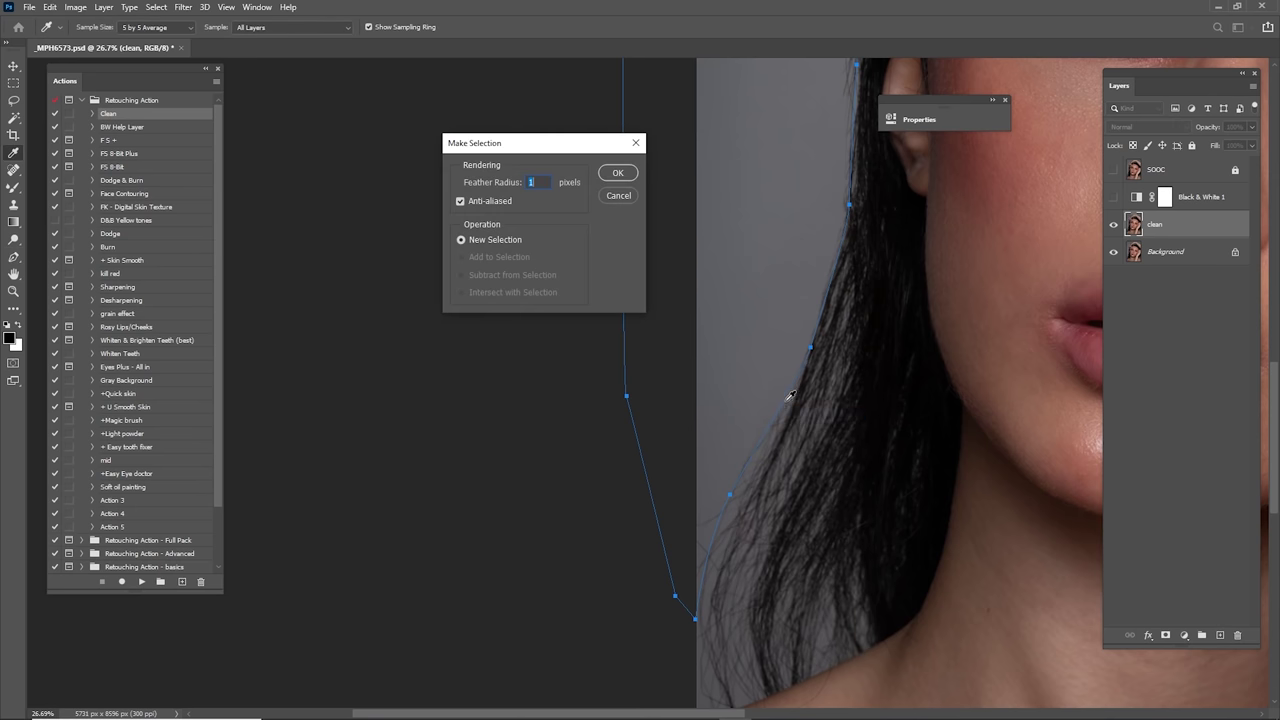
click(618, 173)
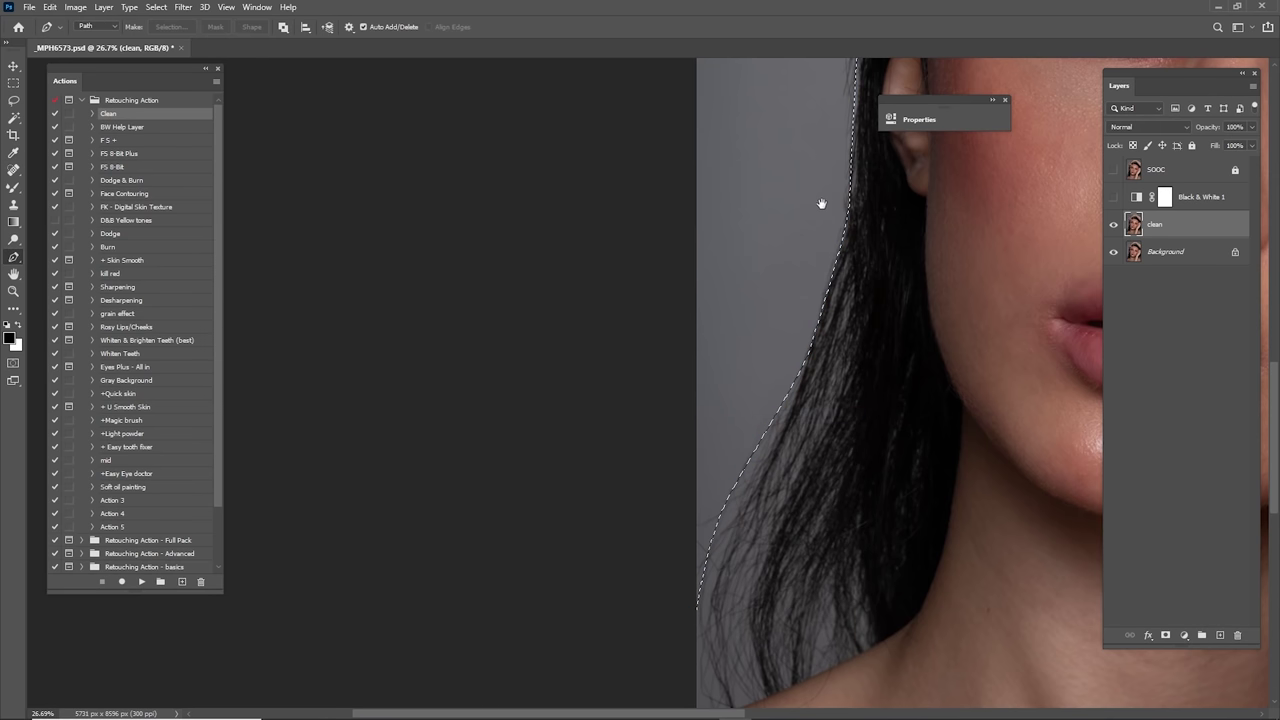
Step: Copy the selected background area of the clean layer to a new layer and hide that layer
scroll(900, 280, up, 5)
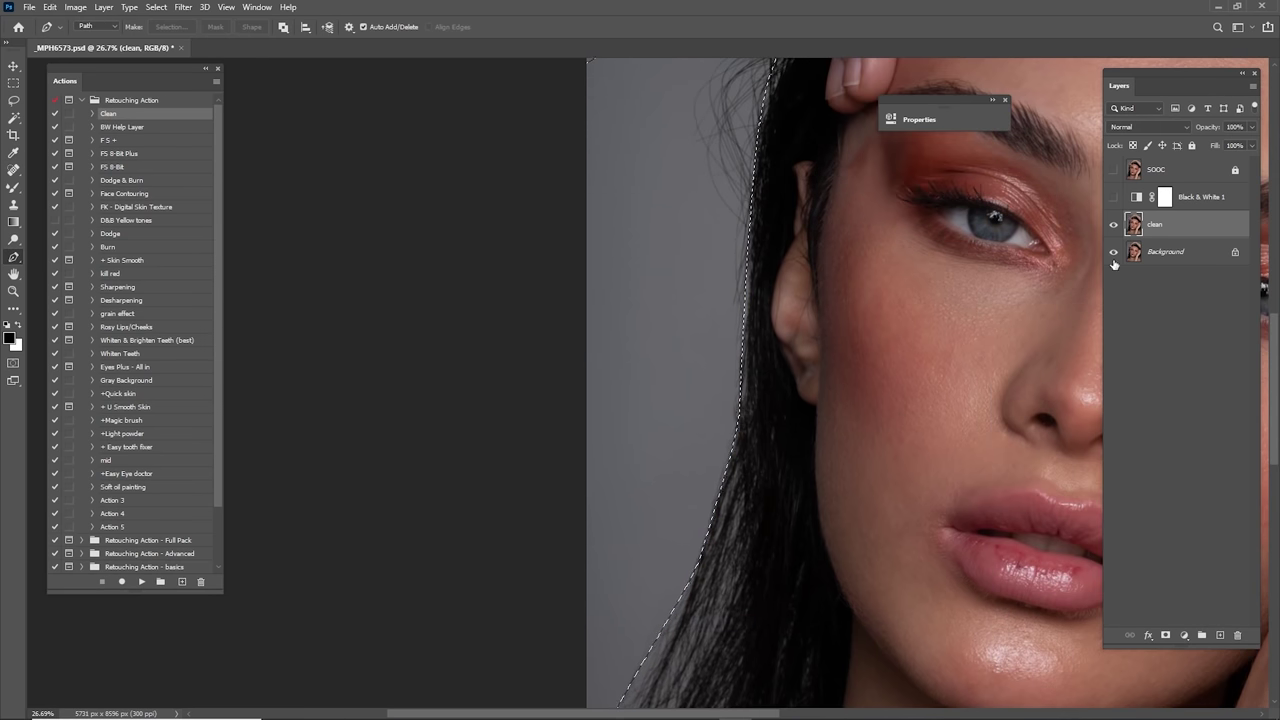
scroll(742, 428, up, 3)
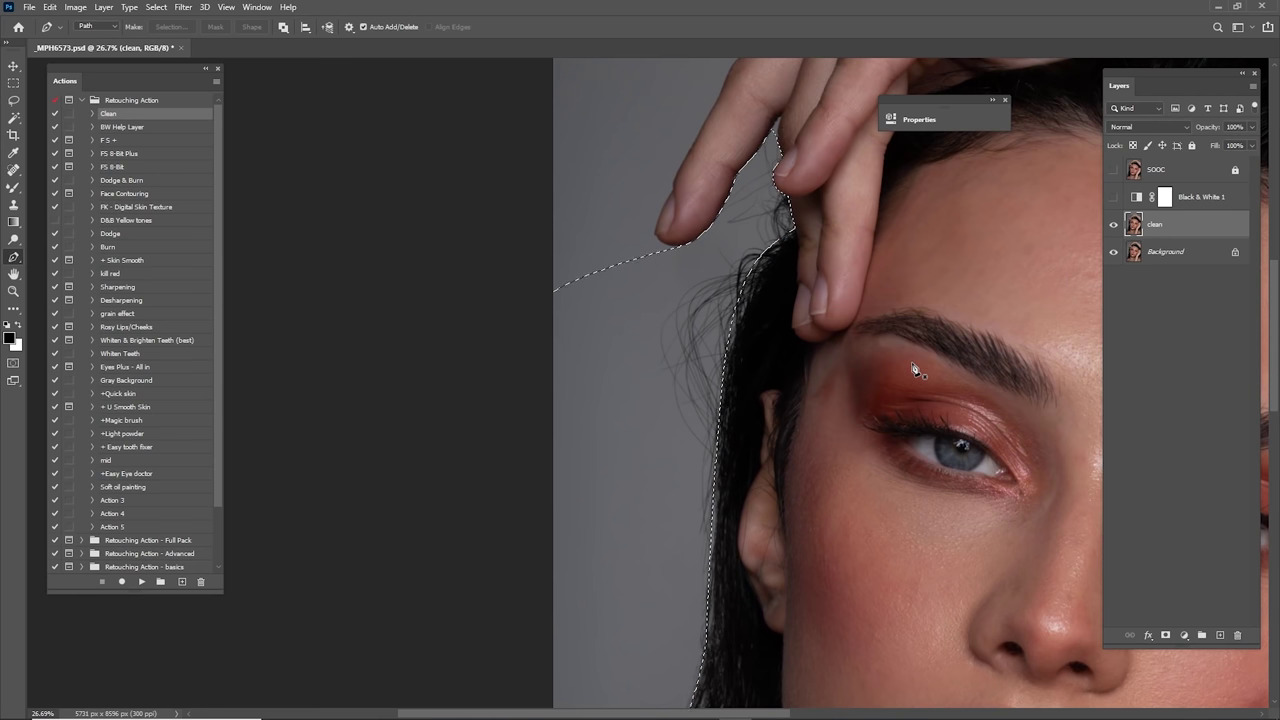
key(ctrl+j)
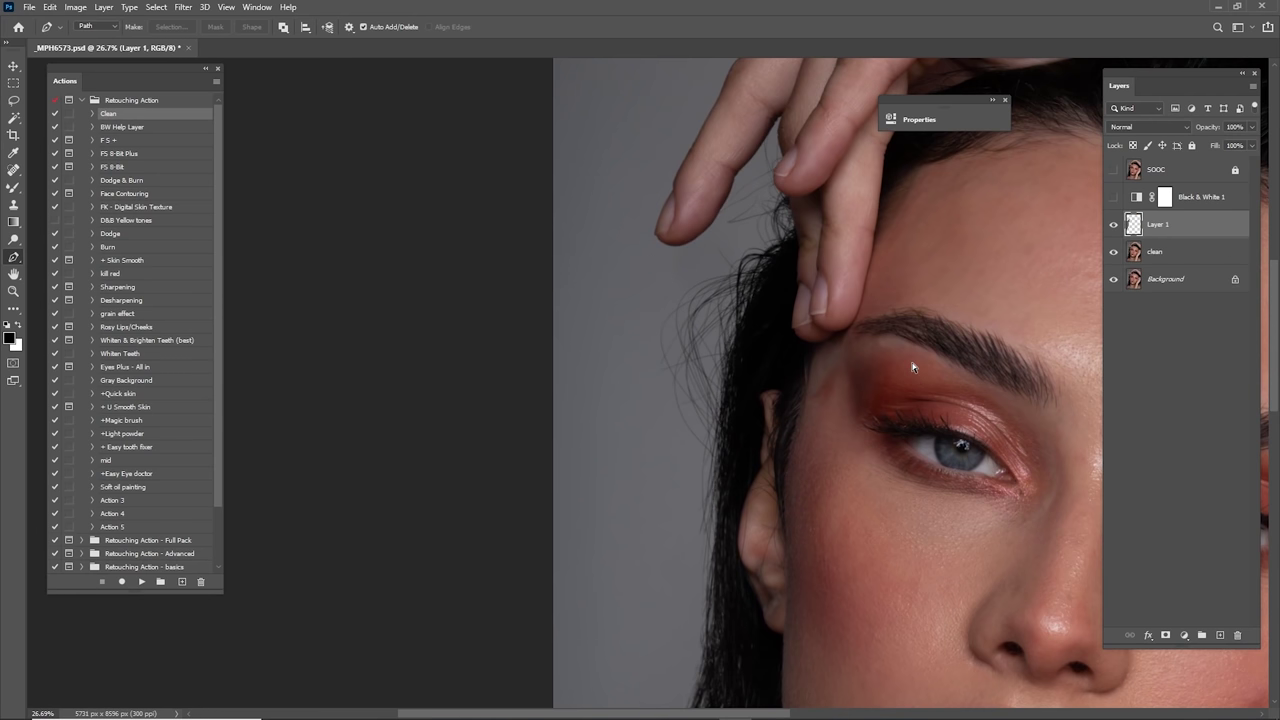
click(1114, 225)
Step: Duplicate the clean layer
click(1127, 252)
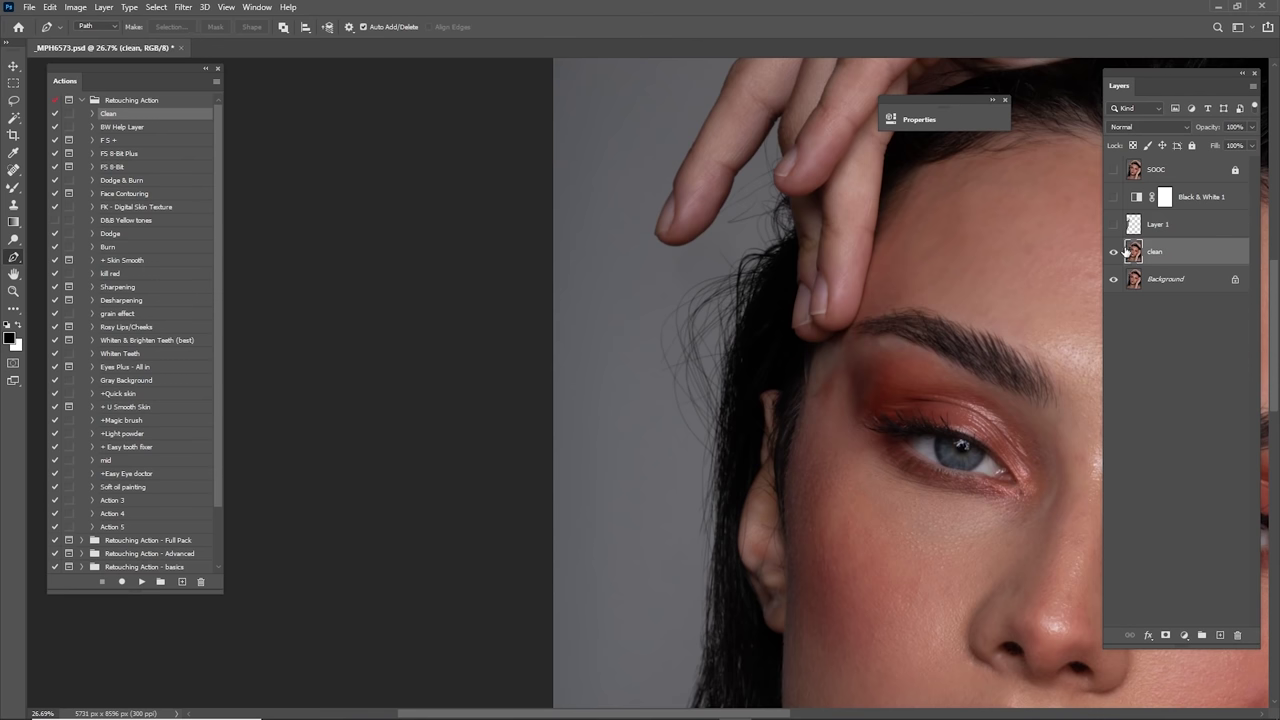
scroll(814, 300, down, 2)
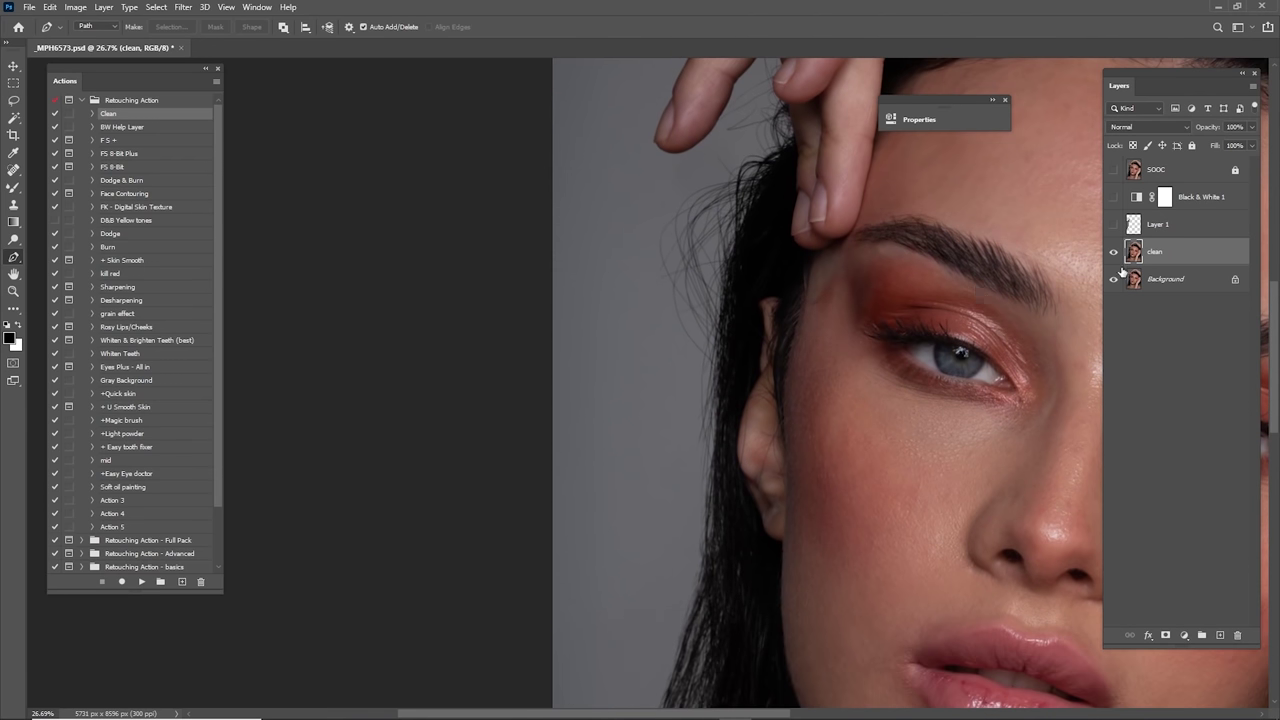
drag(1175, 252, 1220, 635)
scroll(820, 397, right, 2)
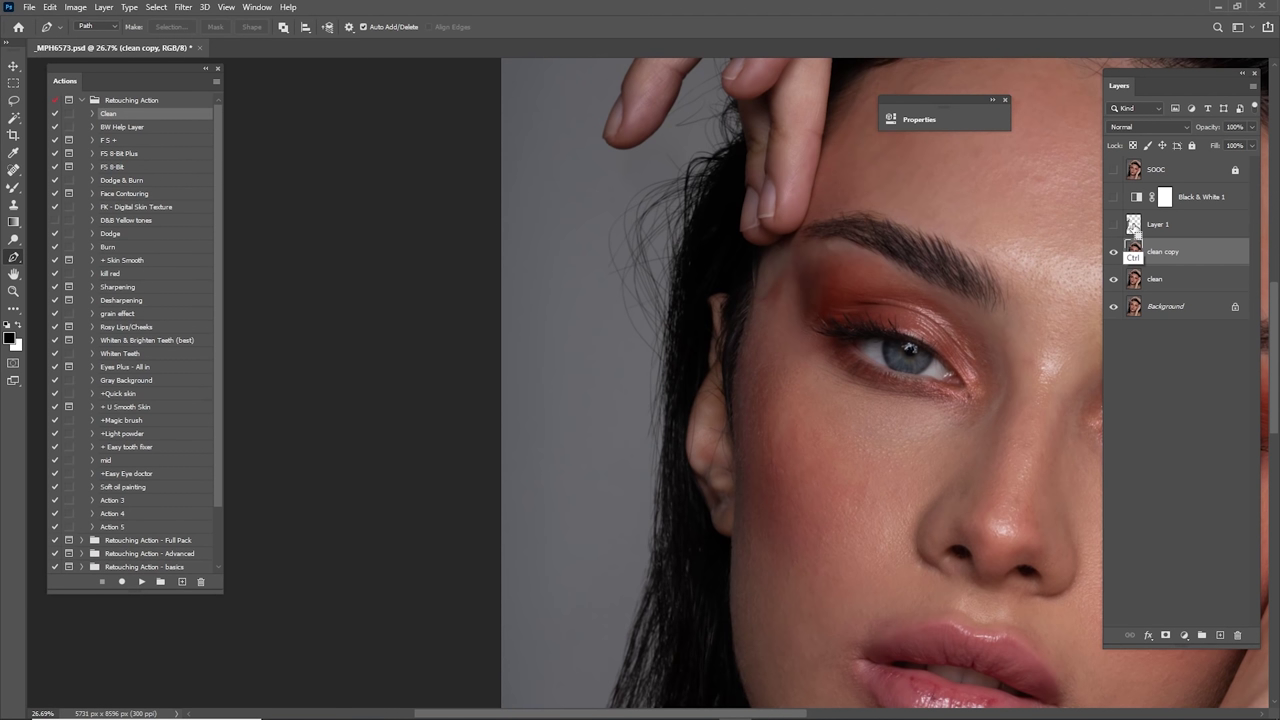
Step: Load Layer 1's outline as a selection on the clean copy layer and switch to the Mixer Brush with 100% wet and 100% flow
ctrl+click(1134, 230)
scroll(690, 352, up, 3)
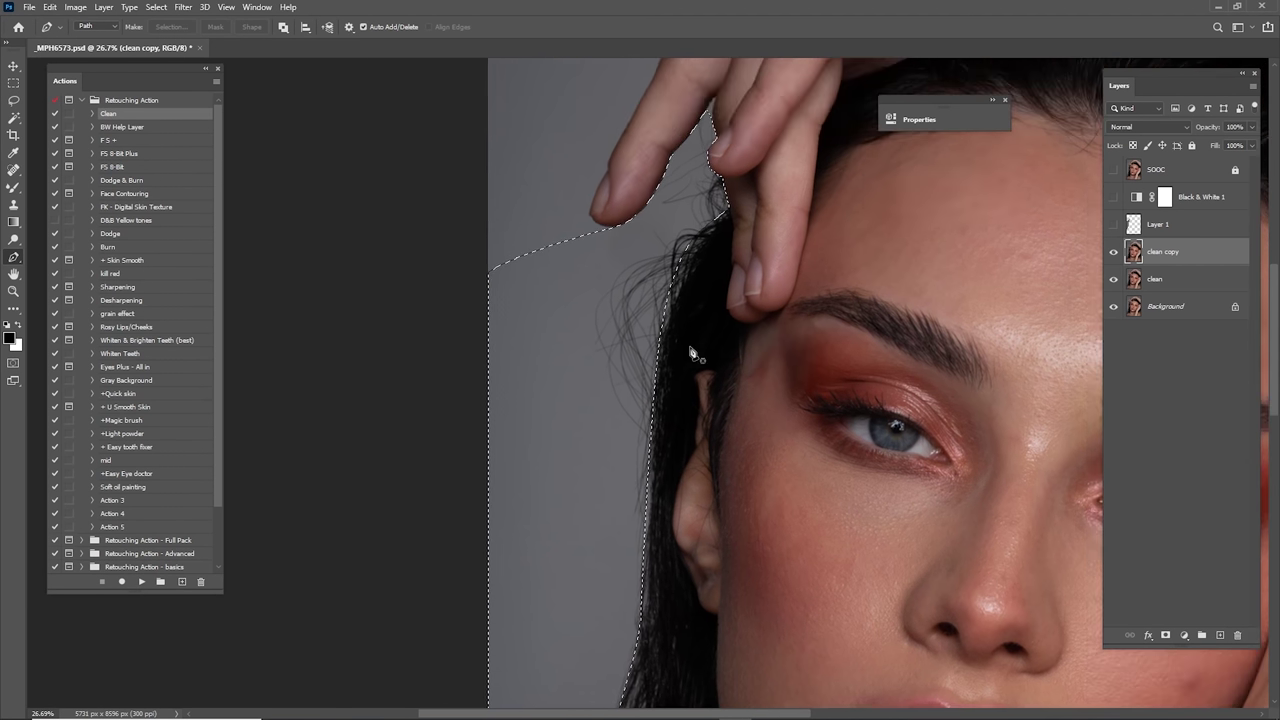
click(14, 190)
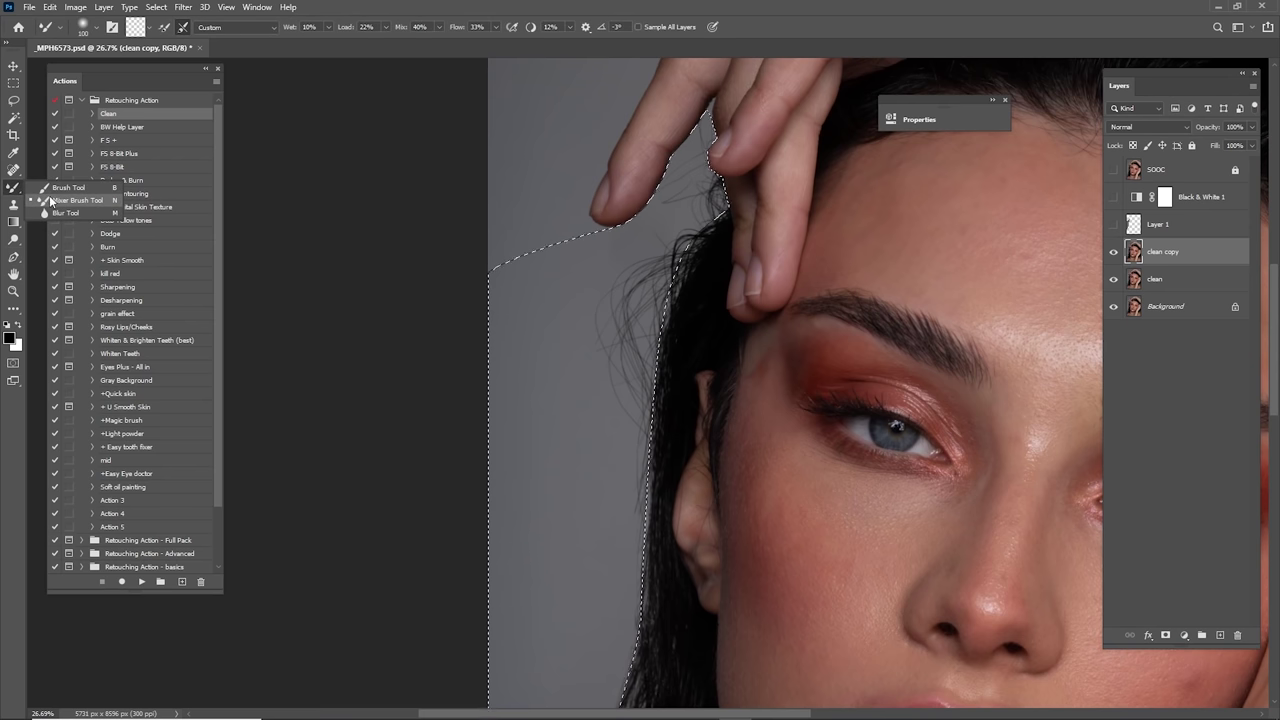
click(50, 199)
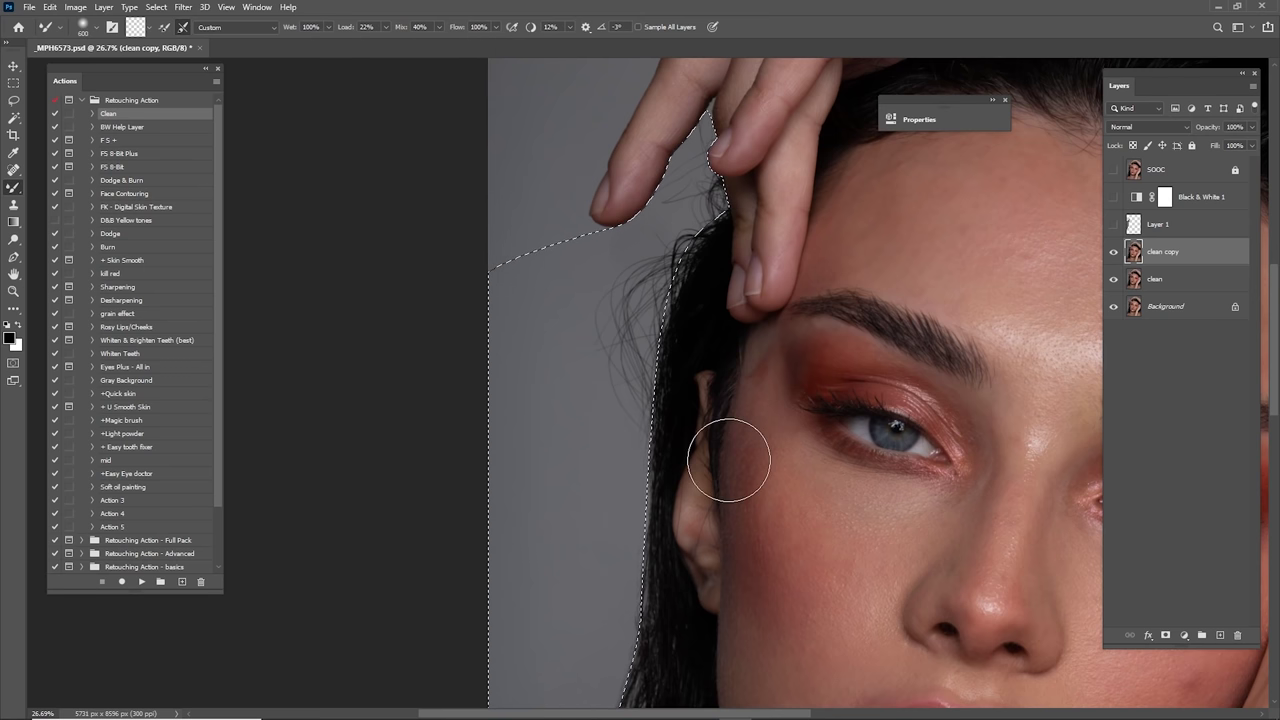
Step: Blend away the stray hairs in the selected grey background along the hair's outer edge with a 600-pixel Mixer Brush
drag(729, 460, 612, 460)
mouse_move(732, 364)
mouse_down()
mouse_move(561, 367)
mouse_move(726, 256)
mouse_up()
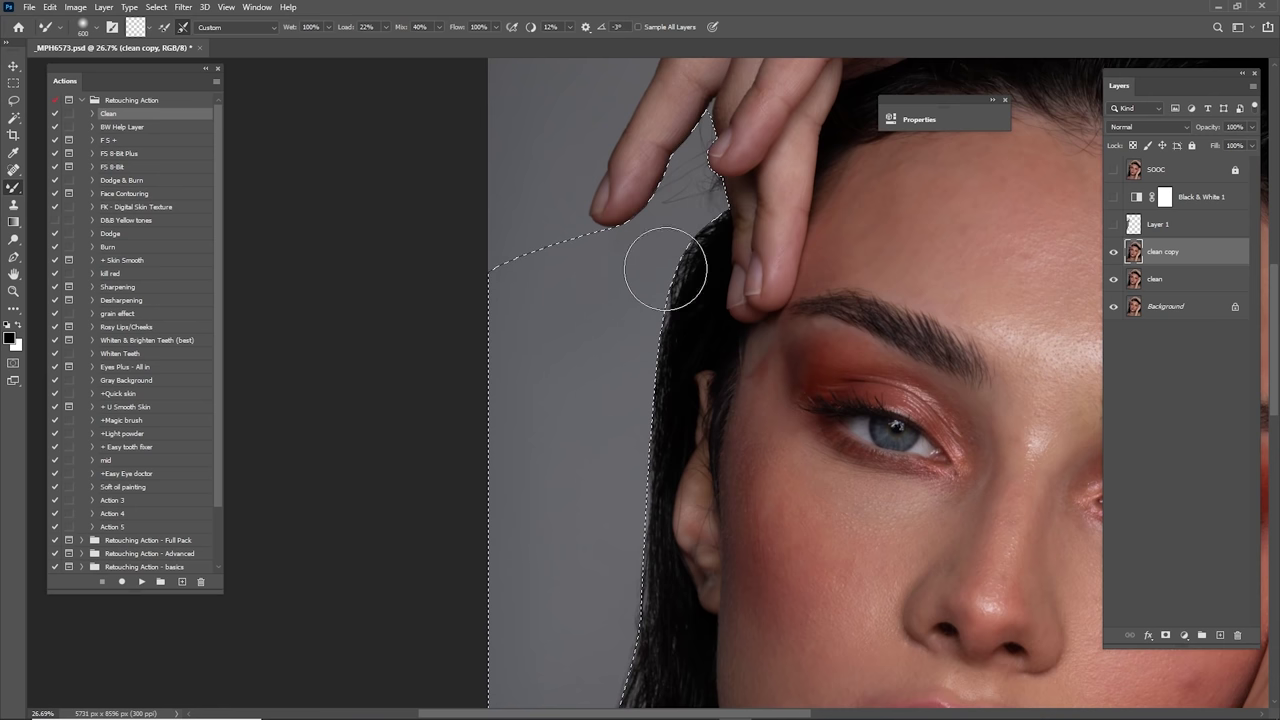
scroll(665, 269, down, 3)
scroll(668, 455, down, 4)
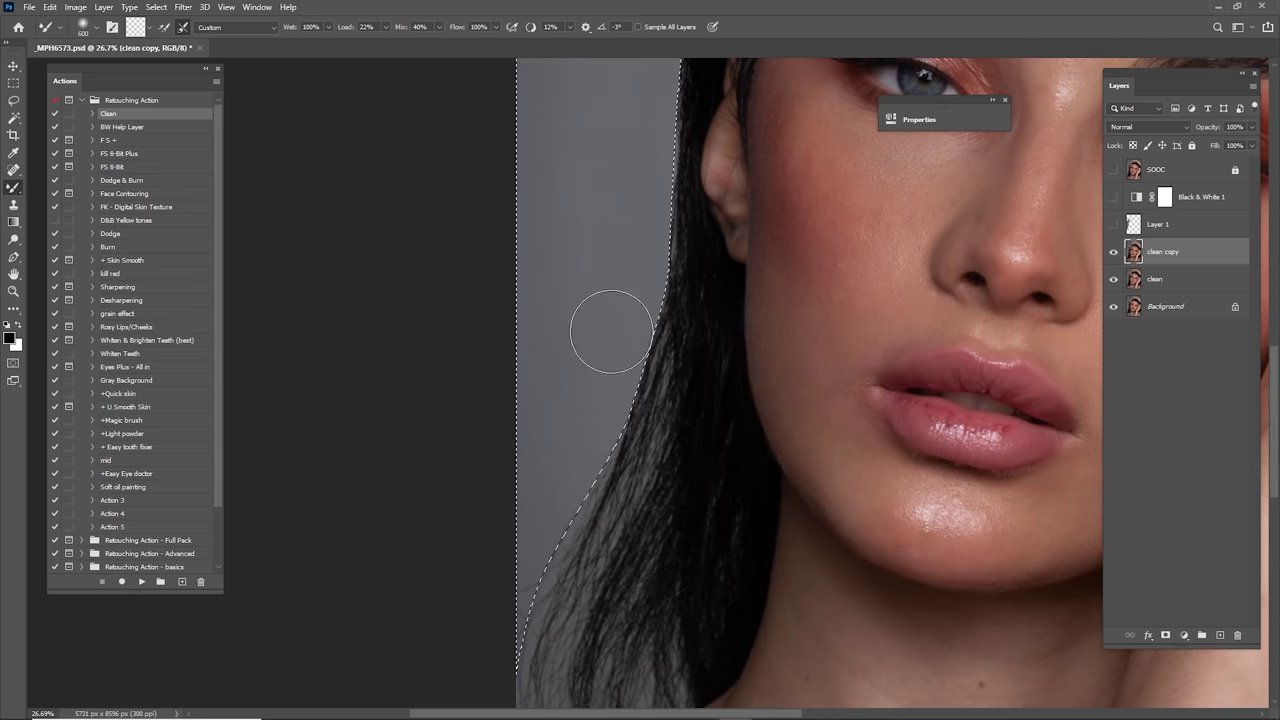
scroll(643, 571, up, 6)
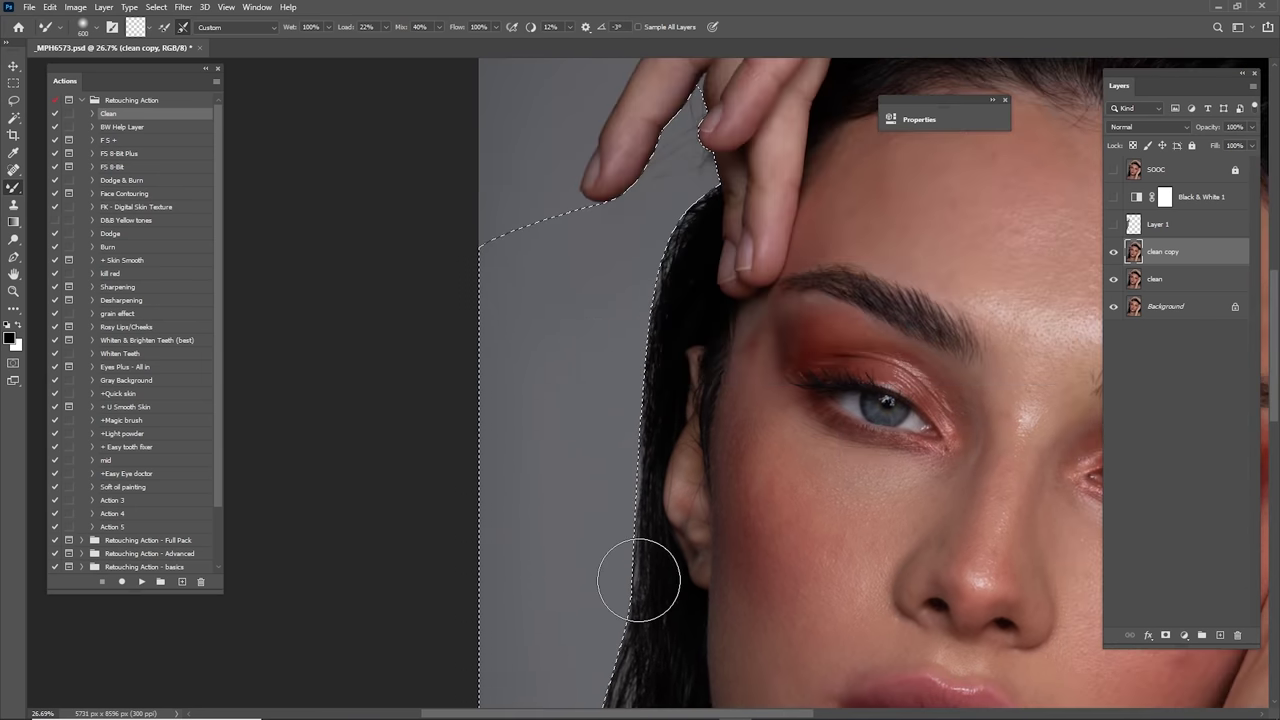
scroll(626, 525, up, 3)
drag(626, 525, 607, 619)
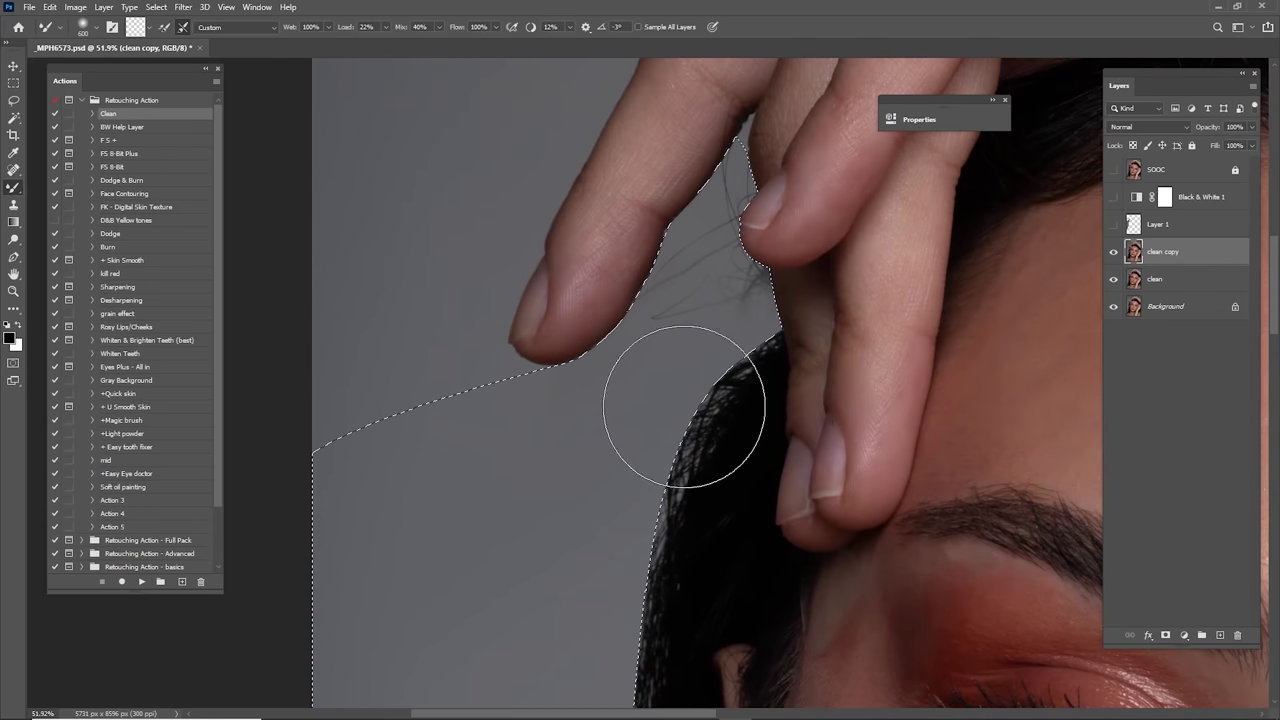
Step: Blend away the stray hairs in the background gap between the fingers, reducing the Mixer Brush to 300 and 250 pixels
key(bracketleft)
key(bracketleft)
key(bracketleft)
key(bracketleft)
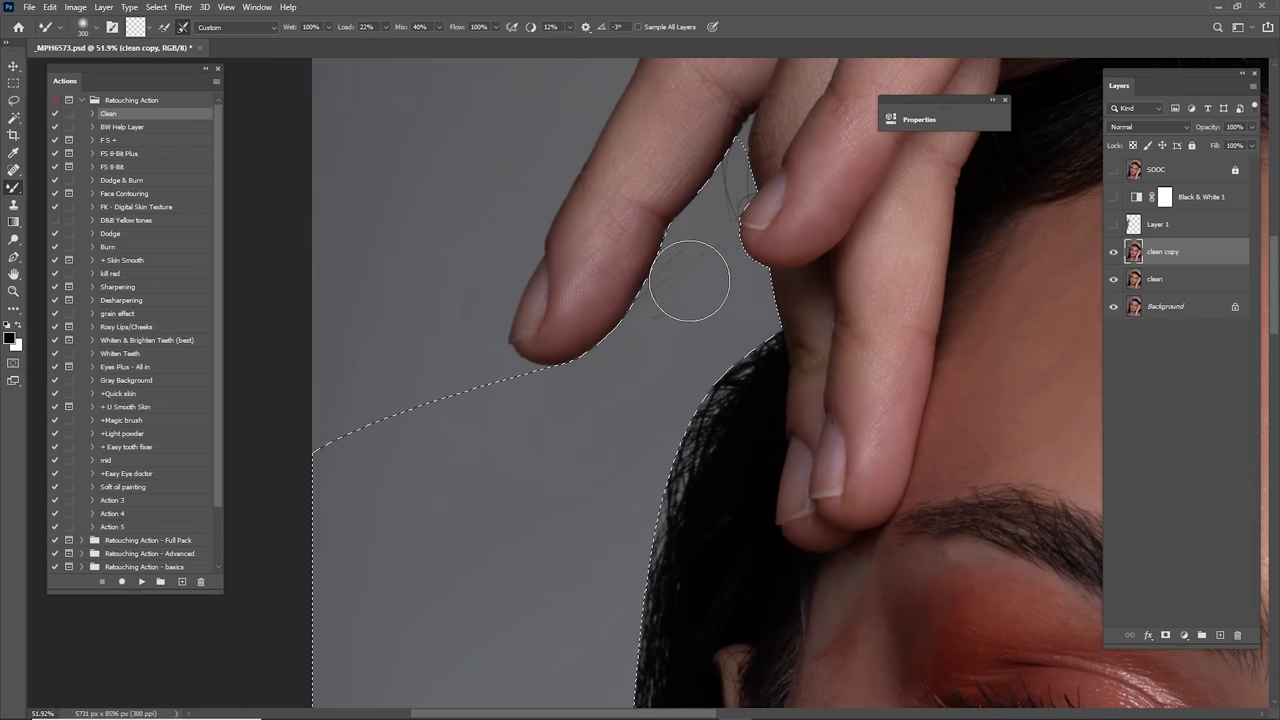
key(bracketleft)
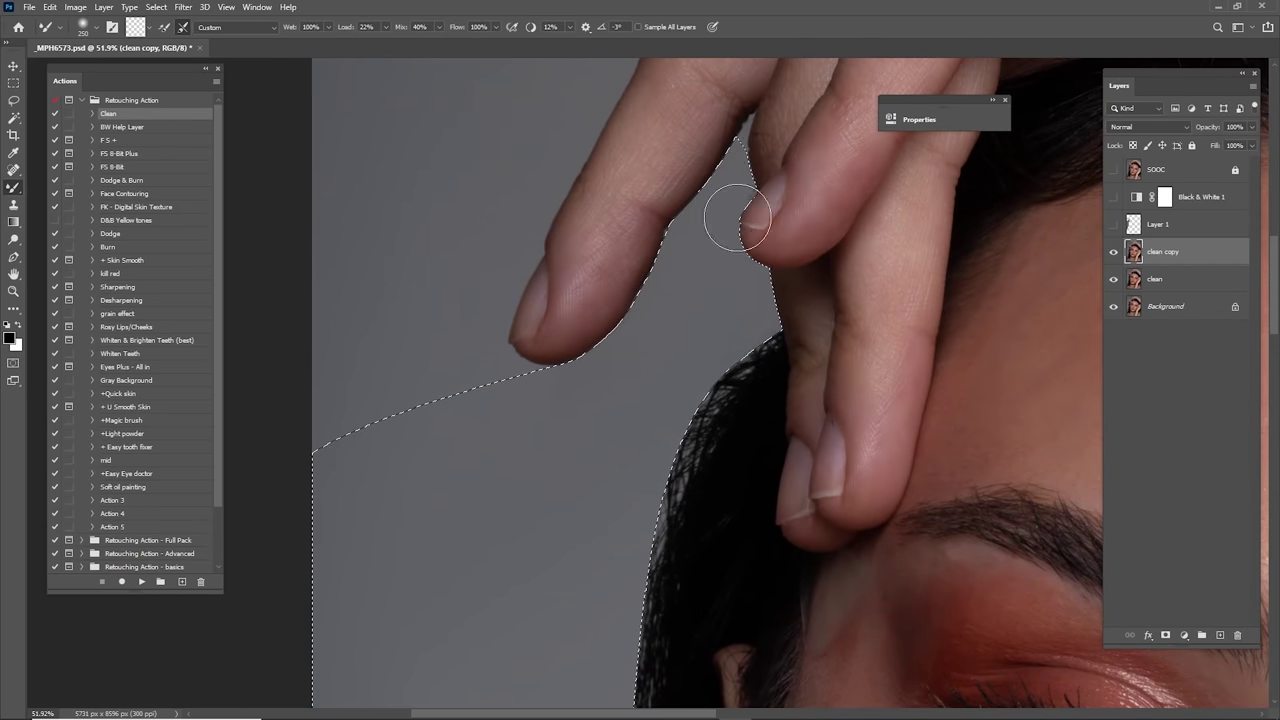
key(bracketleft)
key(bracketleft)
key(bracketright)
Step: Clean the remaining hair traces around the bent fingertip and its nail with the Mixer Brush reduced to about 90 pixels
key(z)
click(741, 222)
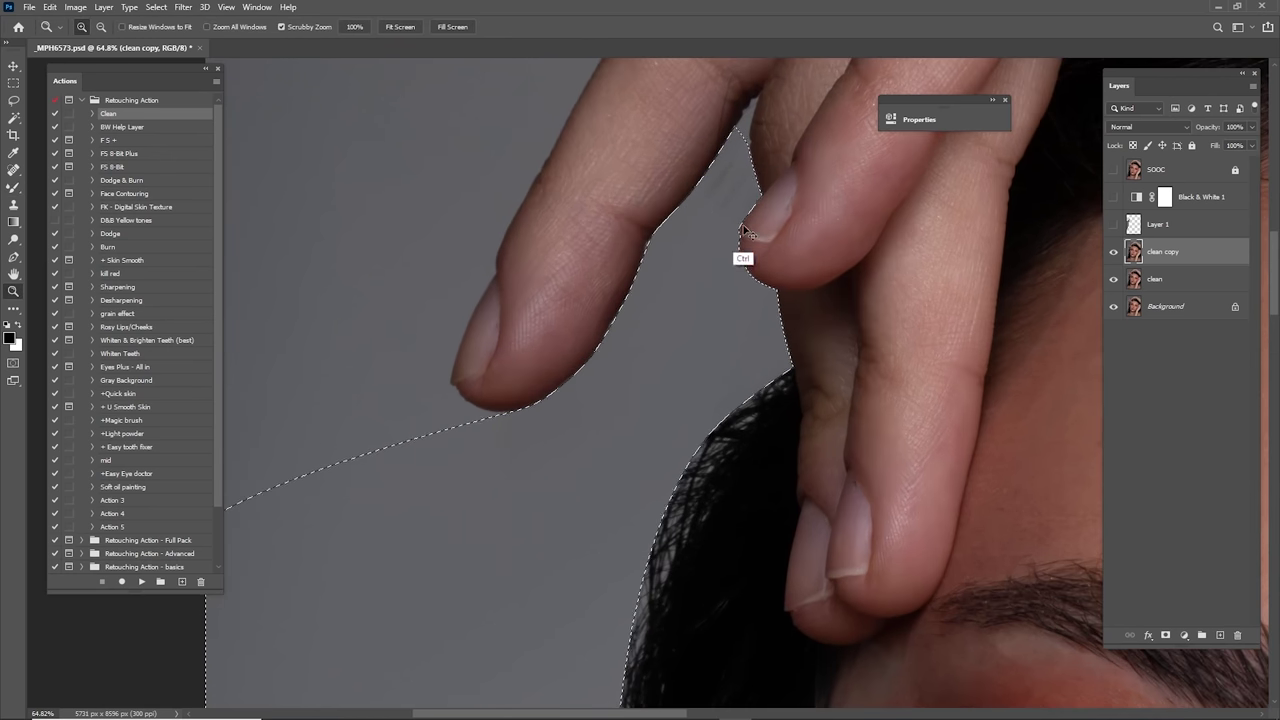
drag(743, 217, 780, 220)
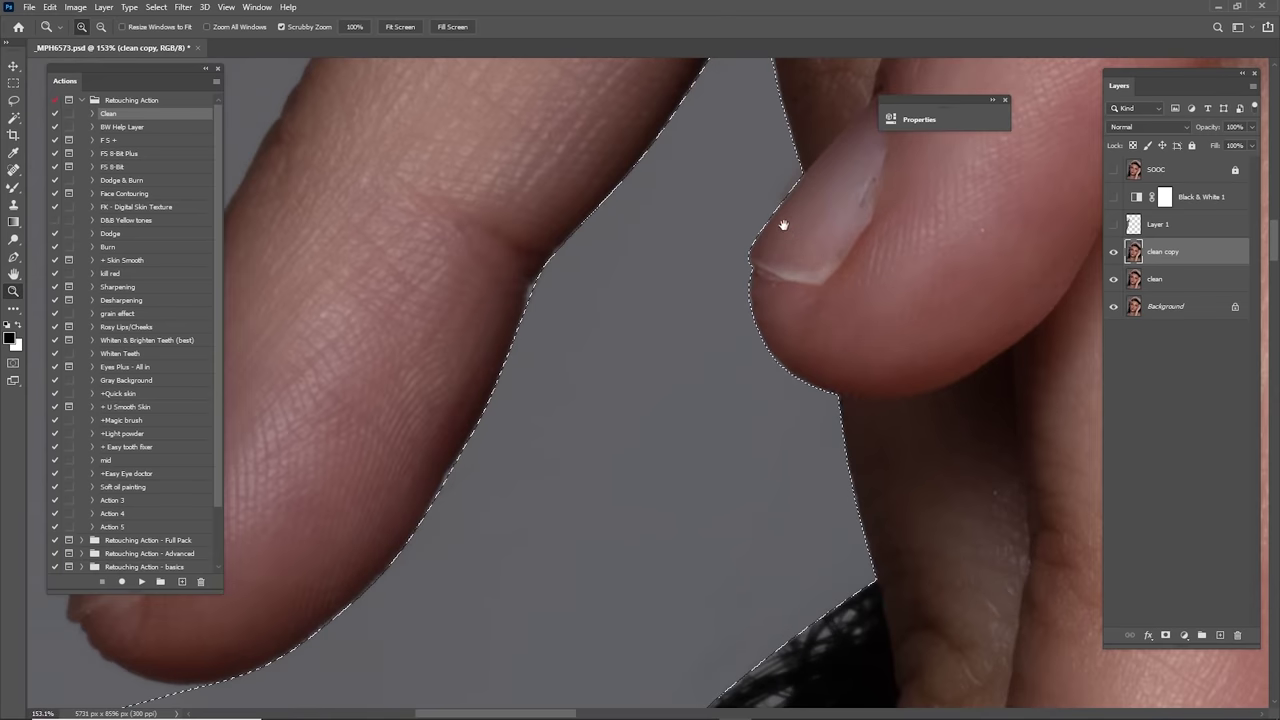
key(b)
key(bracketleft)
key(bracketleft)
key(bracketleft)
key(bracketleft)
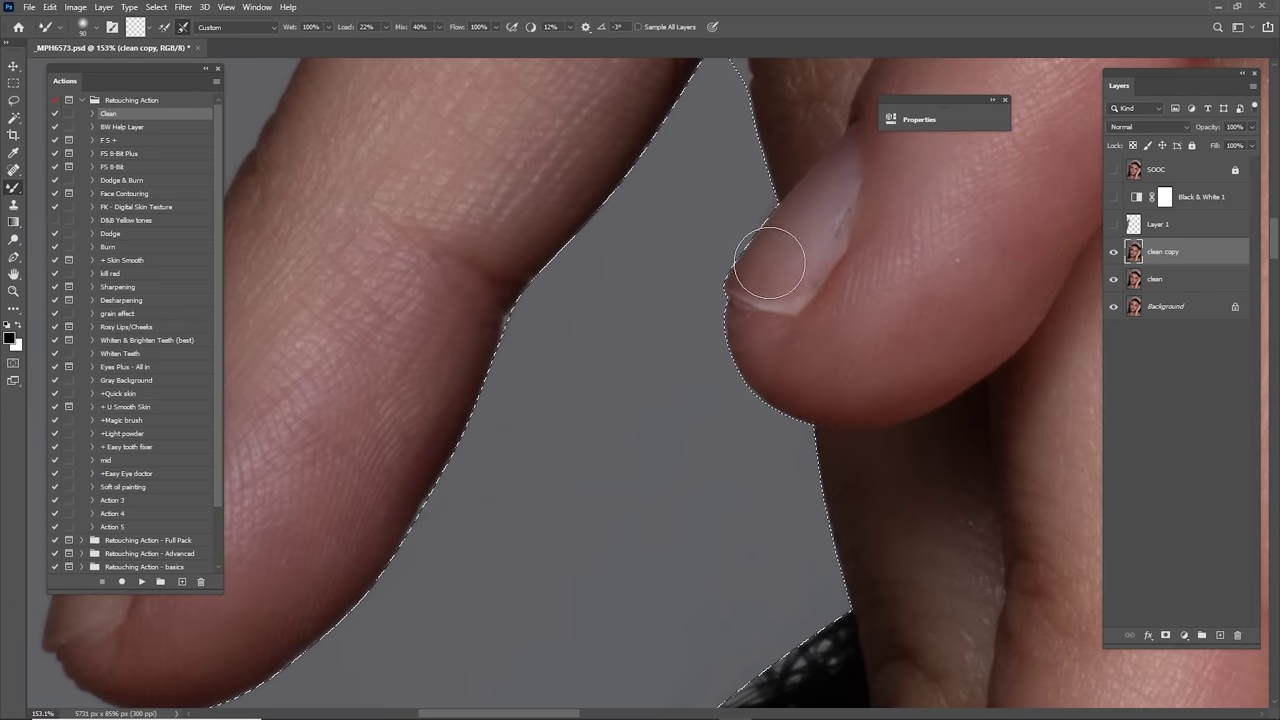
scroll(790, 387, down, 5)
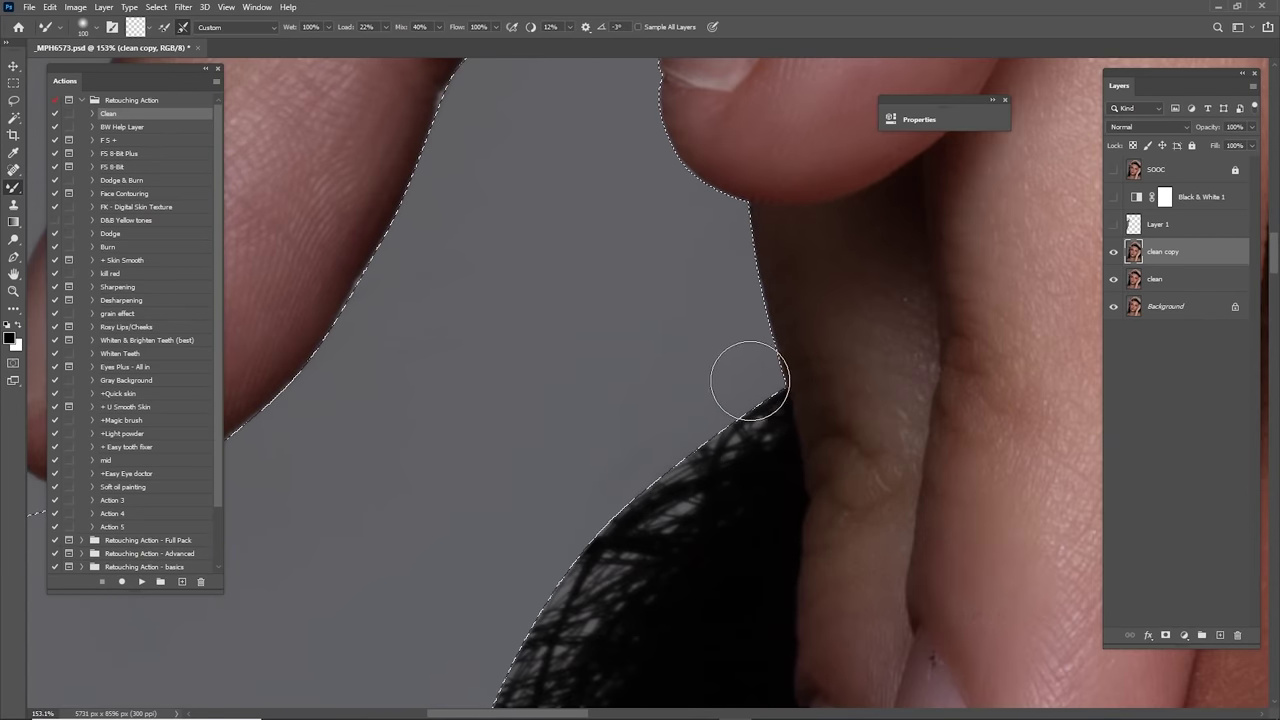
Step: Smooth the background along the hair edge below the fingers with a 150-pixel Mixer Brush and clear the selection
key(bracketright)
key(bracketright)
key(bracketright)
drag(660, 470, 785, 185)
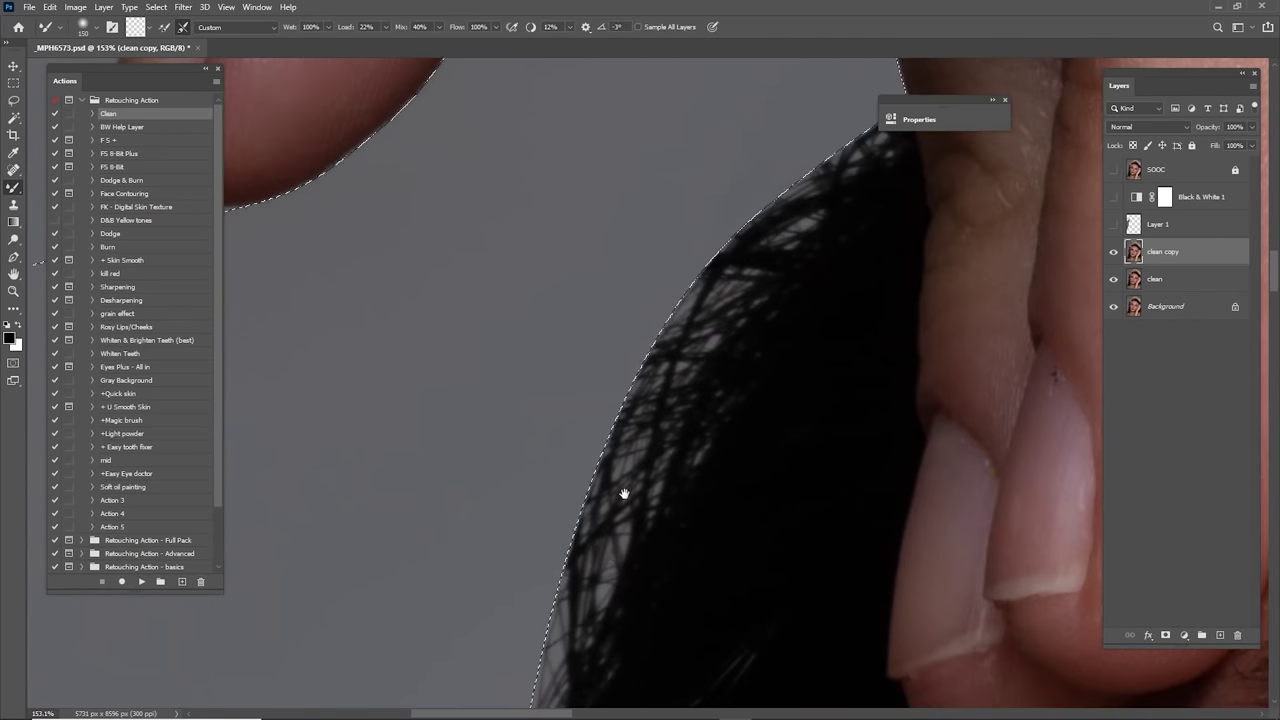
drag(623, 491, 733, 123)
key(z)
drag(700, 370, 620, 380)
drag(651, 525, 689, 213)
drag(663, 320, 755, 208)
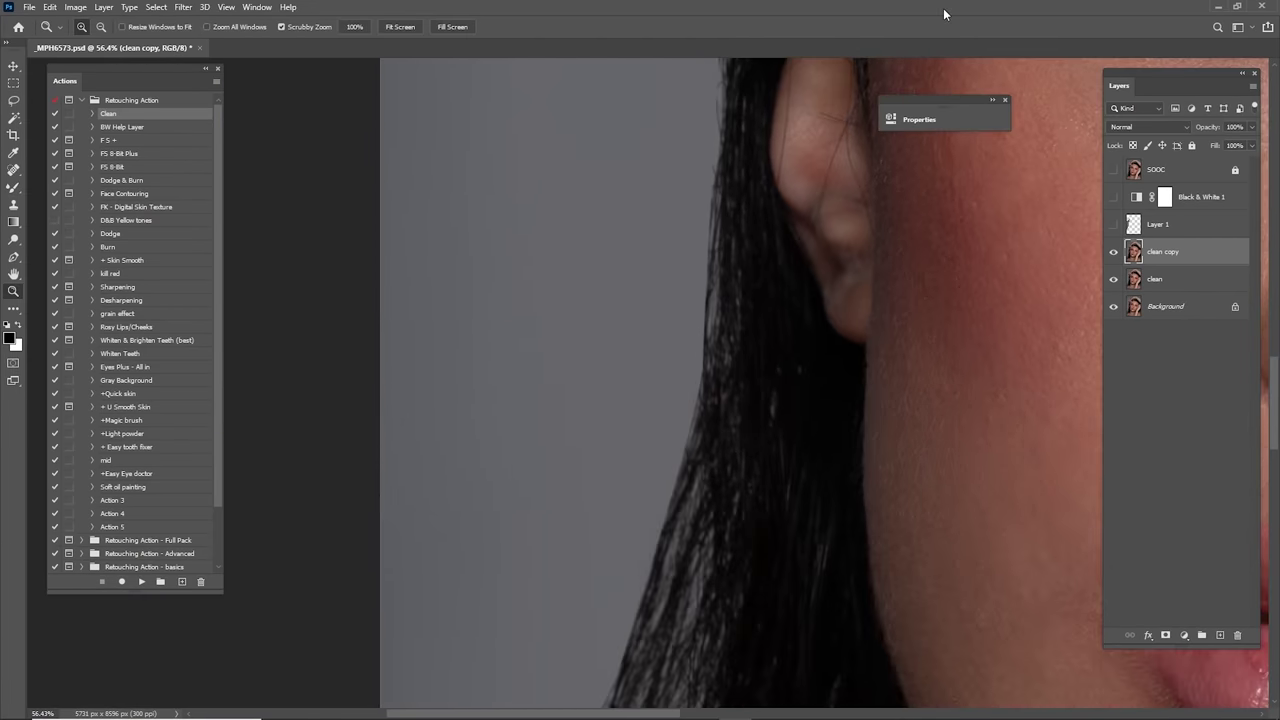
Step: Compare the portrait with and without the clean copy layer, in full view and close up around the fingers and hair
key(ctrl+0)
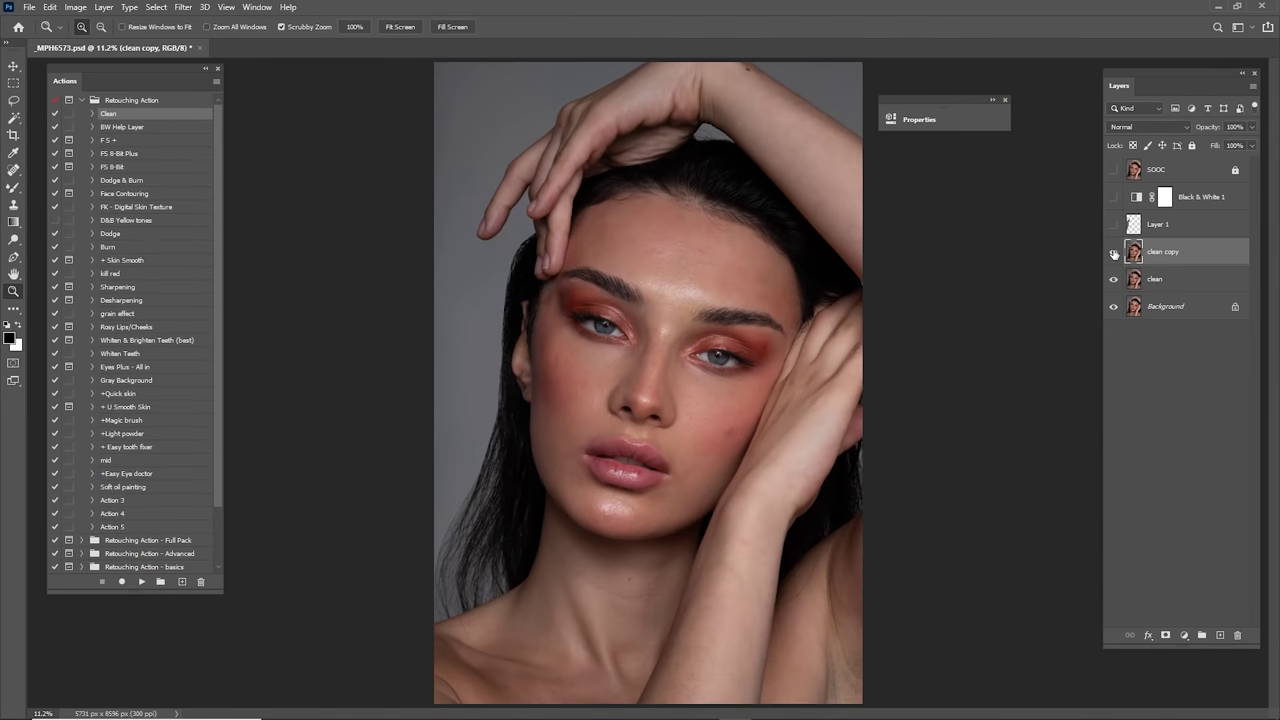
click(1114, 254)
click(1114, 258)
click(1114, 259)
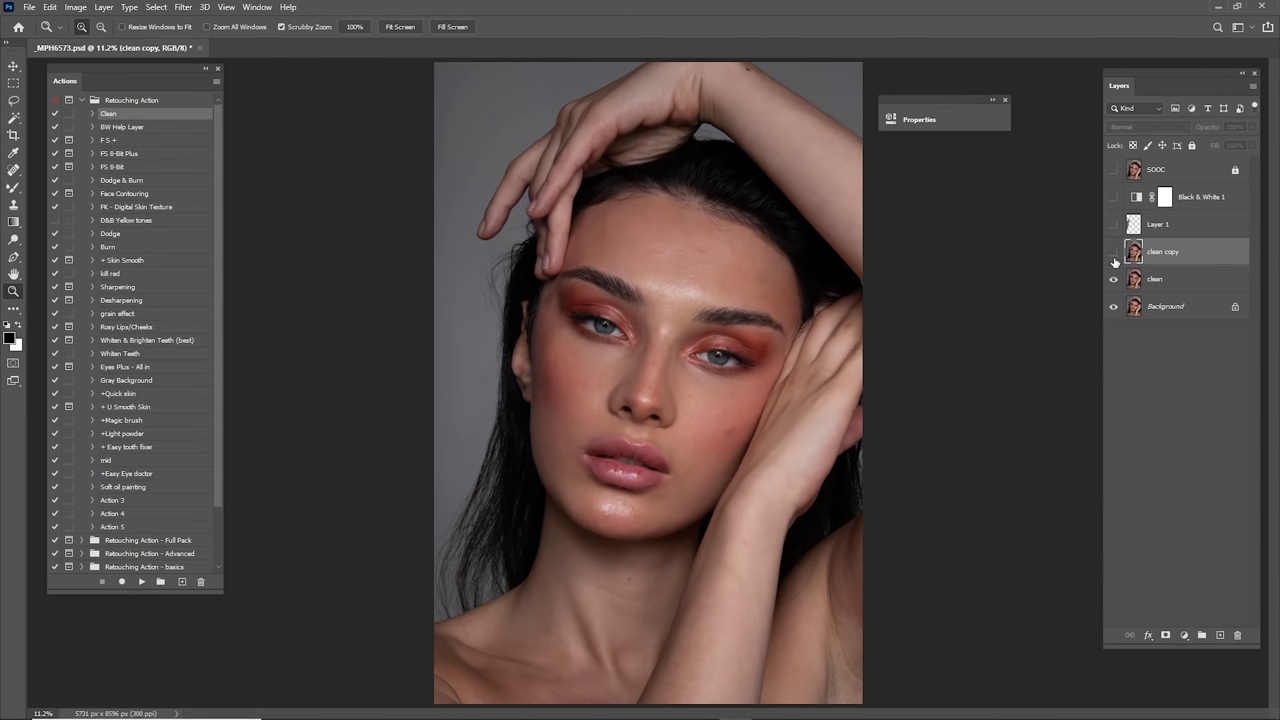
click(1115, 260)
click(1117, 258)
scroll(549, 275, up, 5)
drag(548, 271, 703, 392)
scroll(650, 354, up, 3)
click(1113, 252)
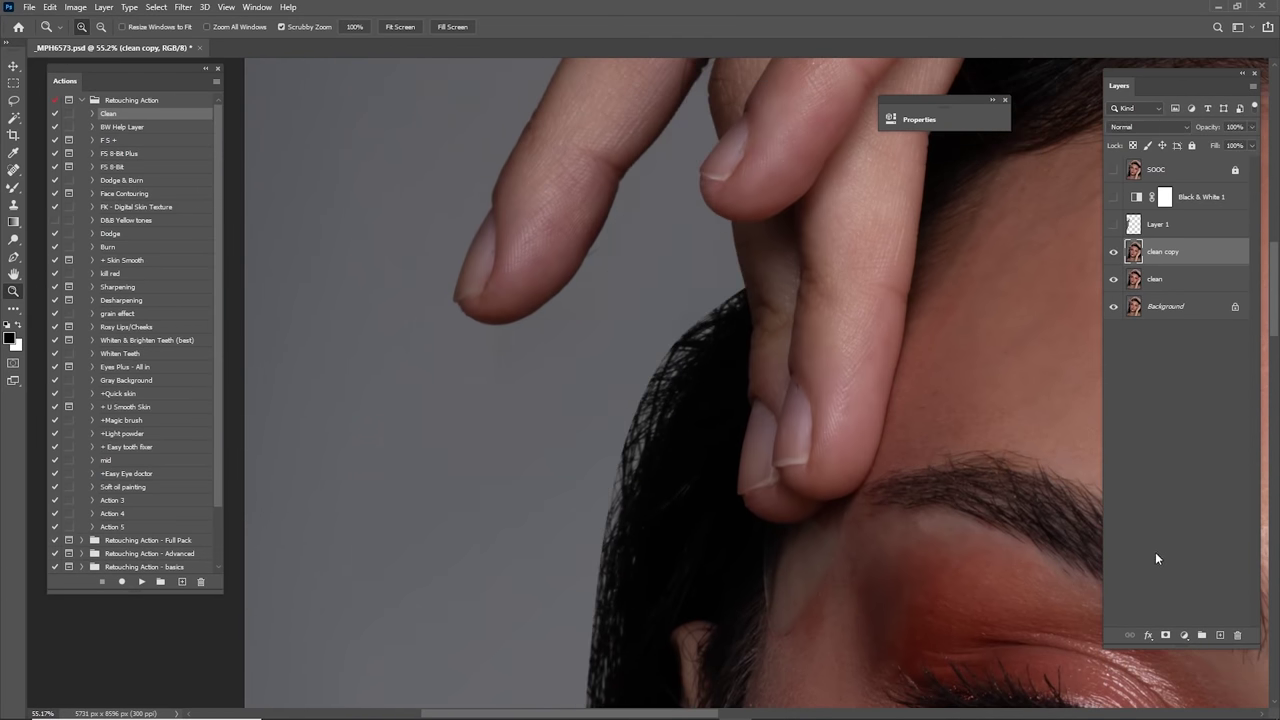
Step: Add a layer mask to the clean copy layer and paint black on it to restore the natural hairs beside the fingers
click(1167, 636)
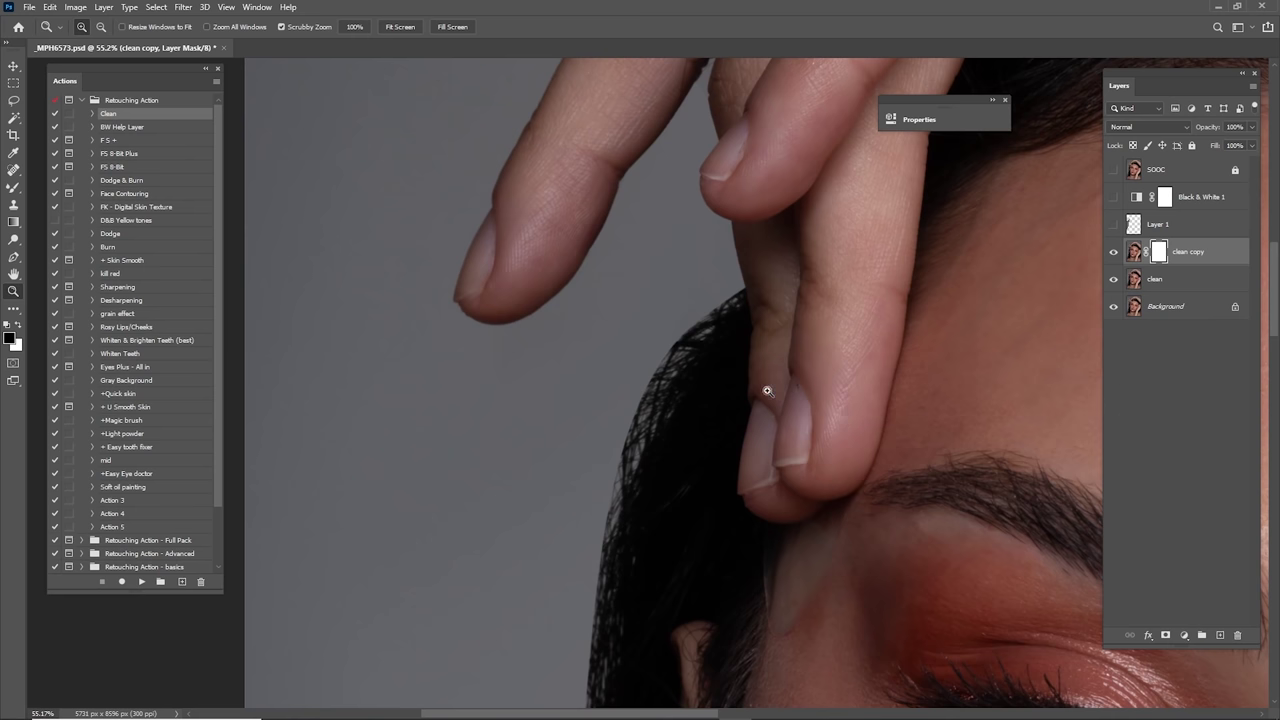
key(b)
key(bracketright)
key(bracketright)
key(bracketright)
key(bracketright)
key(bracketright)
key(bracketright)
key(bracketright)
key(bracketright)
key(bracketright)
key(bracketright)
key(bracketright)
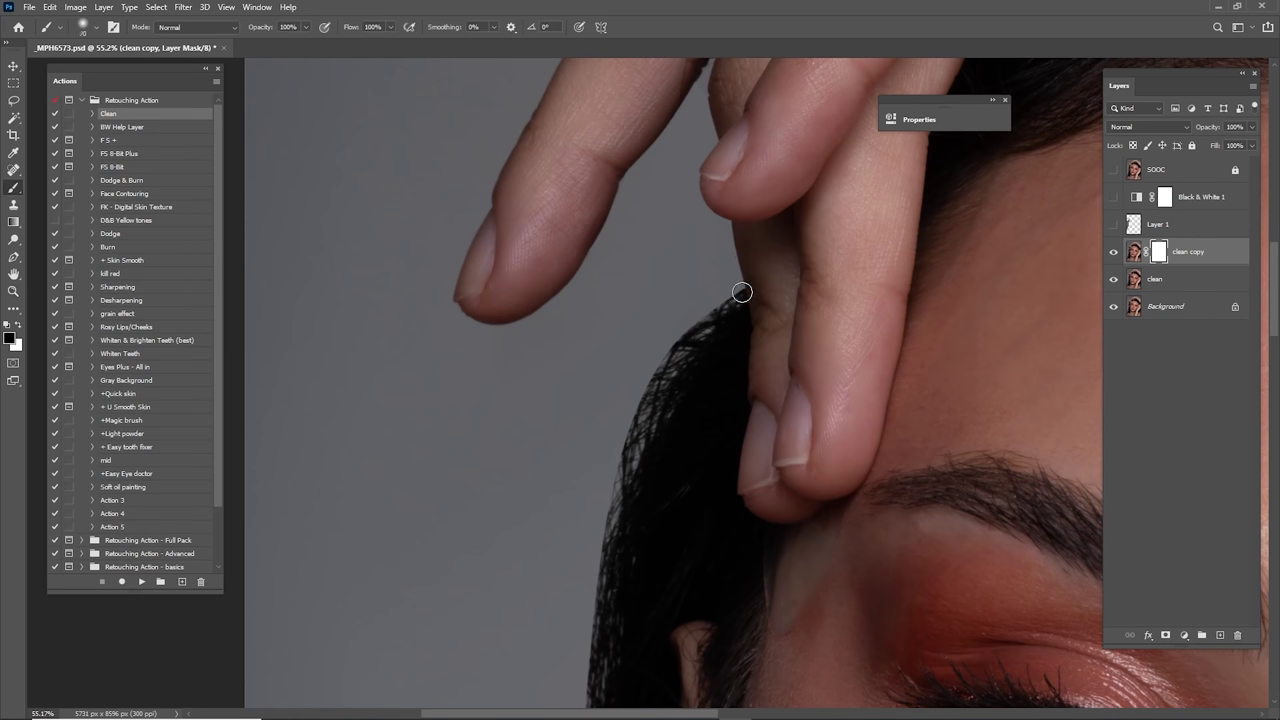
drag(748, 275, 748, 273)
key(bracketleft)
key(bracketleft)
key(bracketleft)
key(bracketleft)
key(bracketleft)
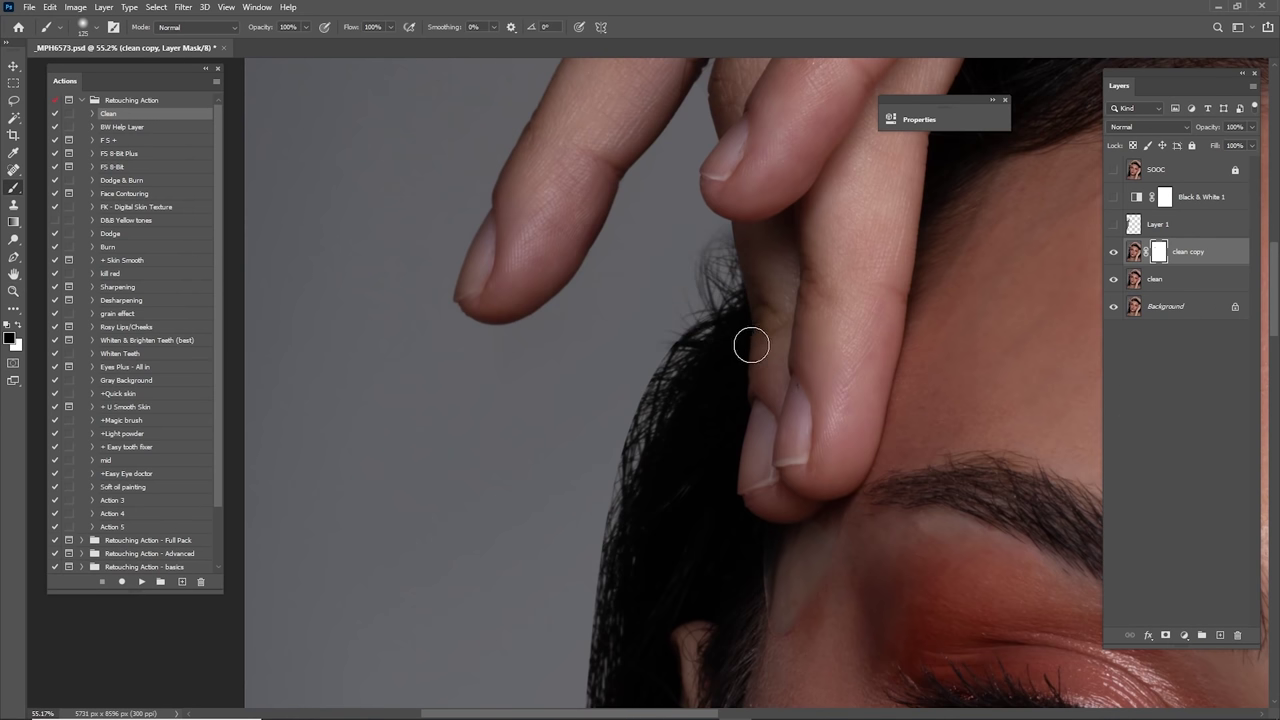
key(bracketleft)
Step: Paint black on the mask along the hair's outer edge with a brush of up to 200 pixels to restore natural strands
mouse_move(662, 420)
mouse_down()
mouse_move(682, 308)
mouse_move(636, 410)
mouse_move(651, 354)
mouse_move(678, 334)
mouse_move(639, 358)
mouse_move(630, 413)
mouse_move(652, 353)
mouse_up()
key(bracketright)
key(bracketright)
key(bracketright)
mouse_move(711, 299)
mouse_down()
mouse_move(726, 206)
mouse_move(686, 286)
mouse_move(714, 217)
mouse_move(652, 431)
mouse_move(697, 286)
mouse_up()
key(bracketright)
key(bracketright)
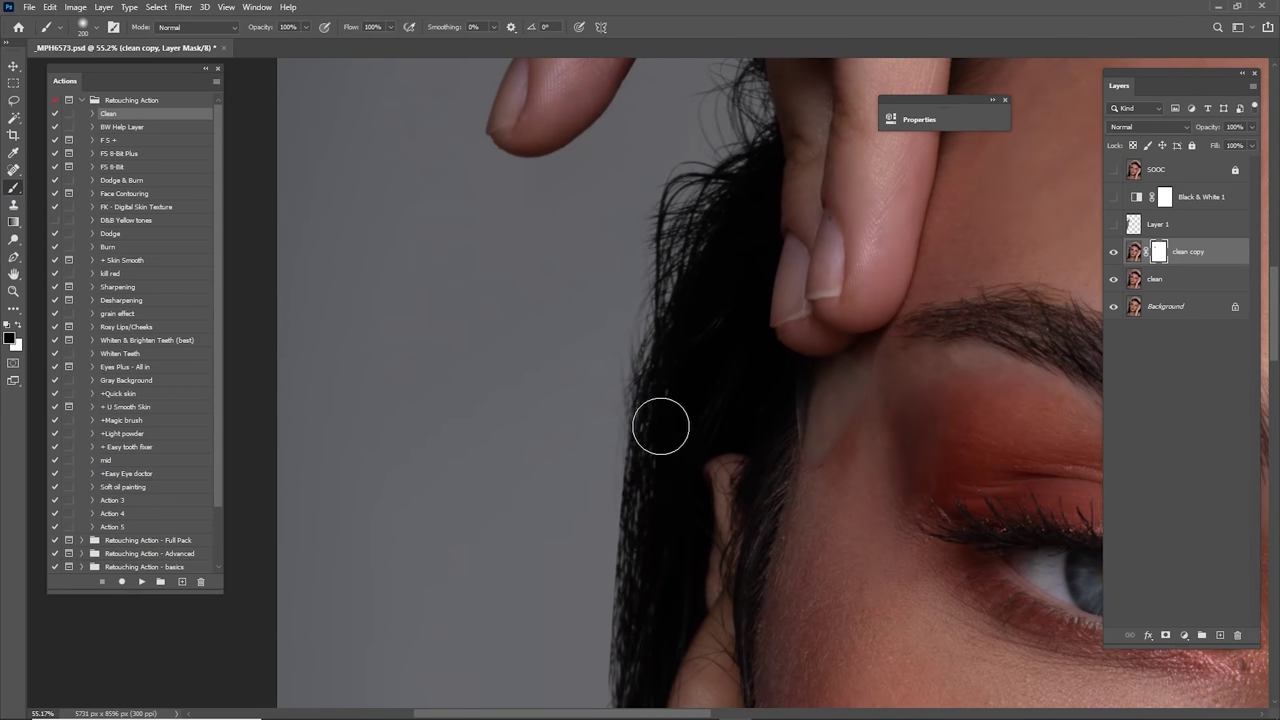
Step: Merge the masked clean copy layer with the clean layer
key(ctrl+0)
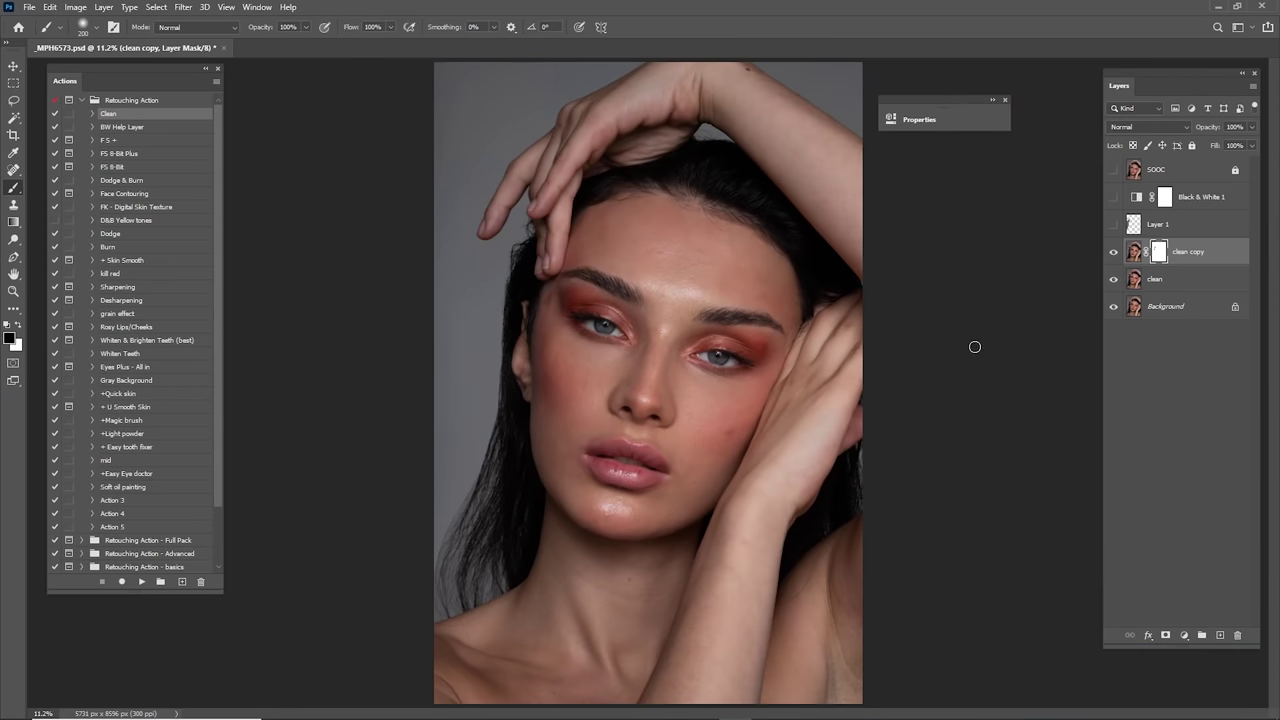
shift+click(1174, 284)
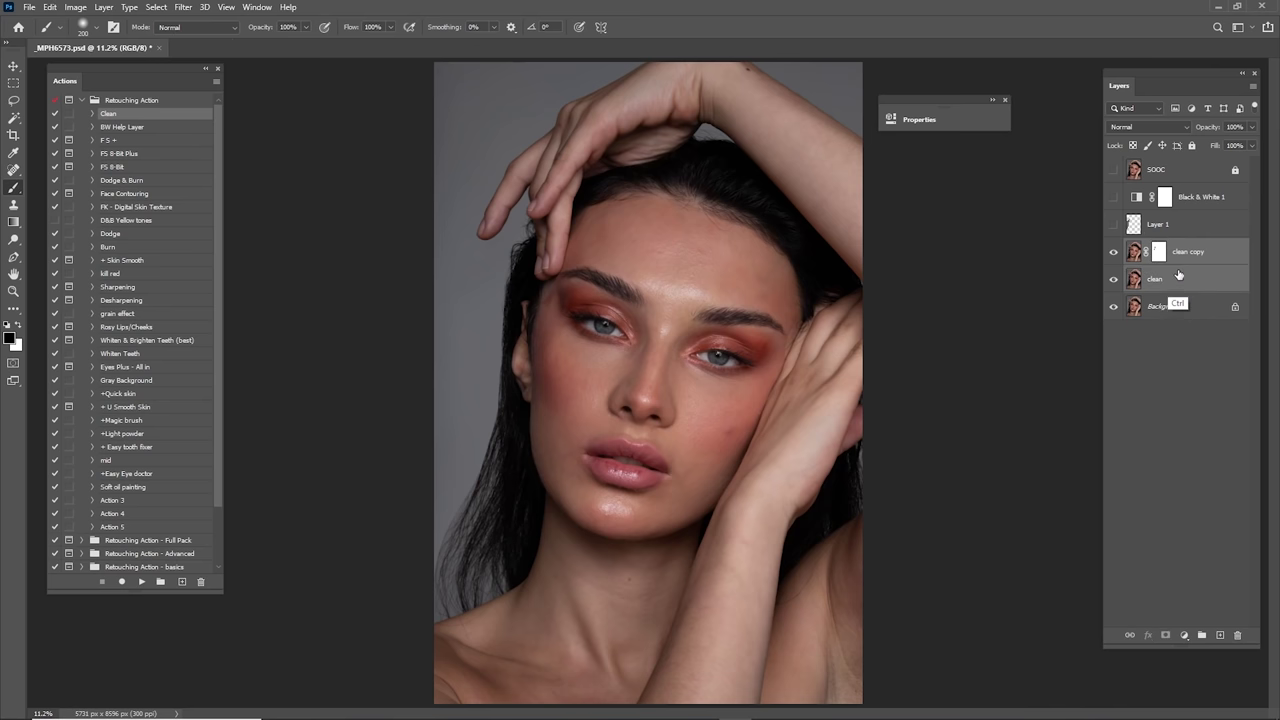
right_click(1186, 251)
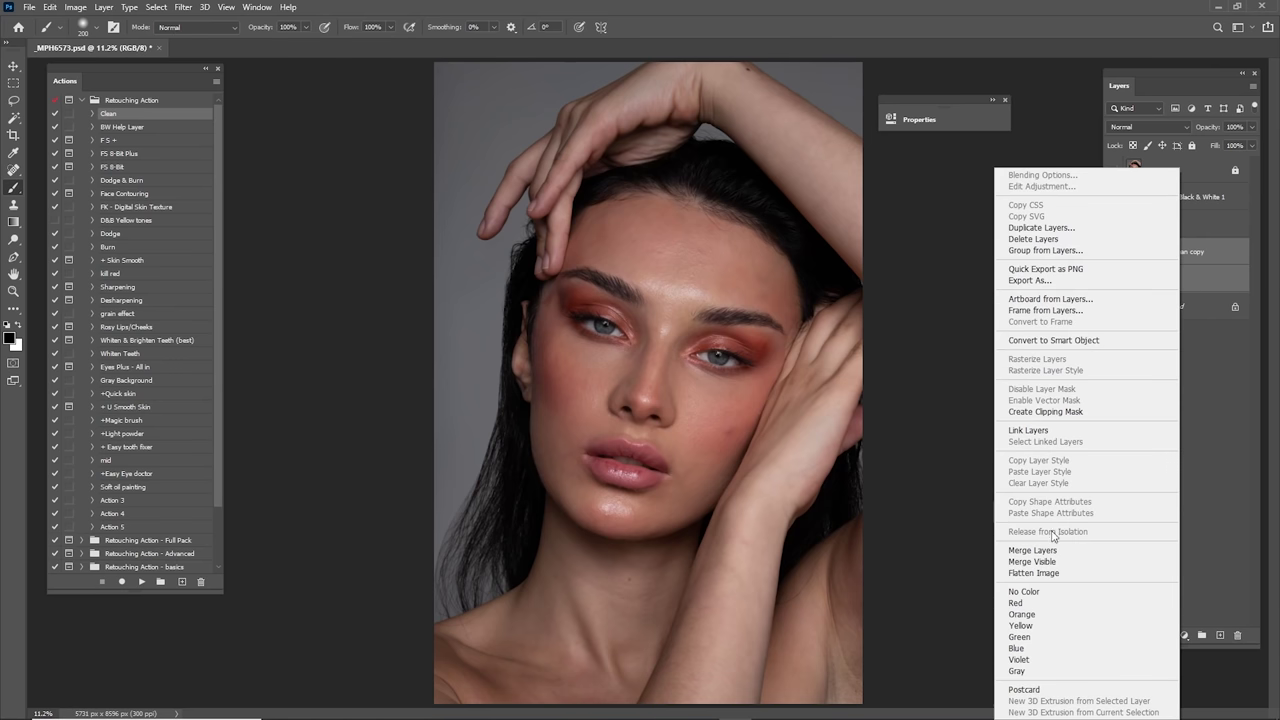
click(1048, 550)
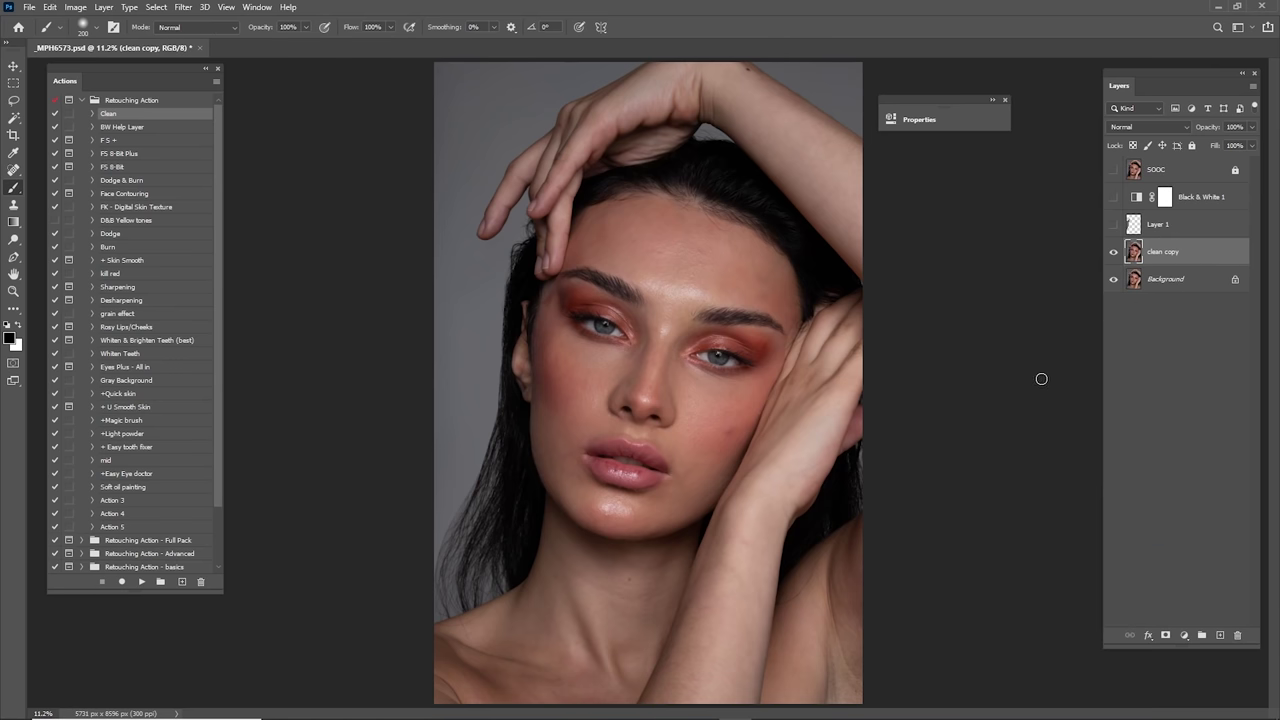
Step: Compare the retouched portrait with the original by toggling the SOOC layer, leaving it hidden
click(1114, 172)
click(1110, 172)
click(1112, 172)
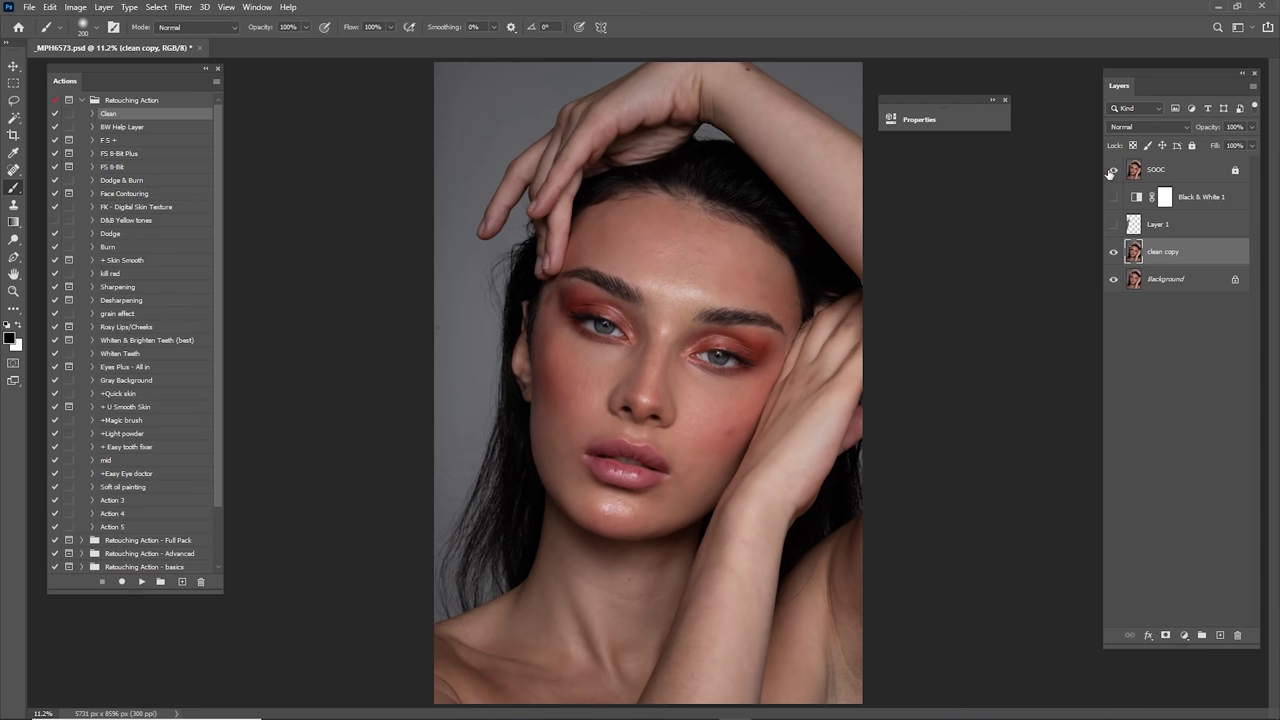
click(1110, 174)
click(1108, 174)
click(1108, 171)
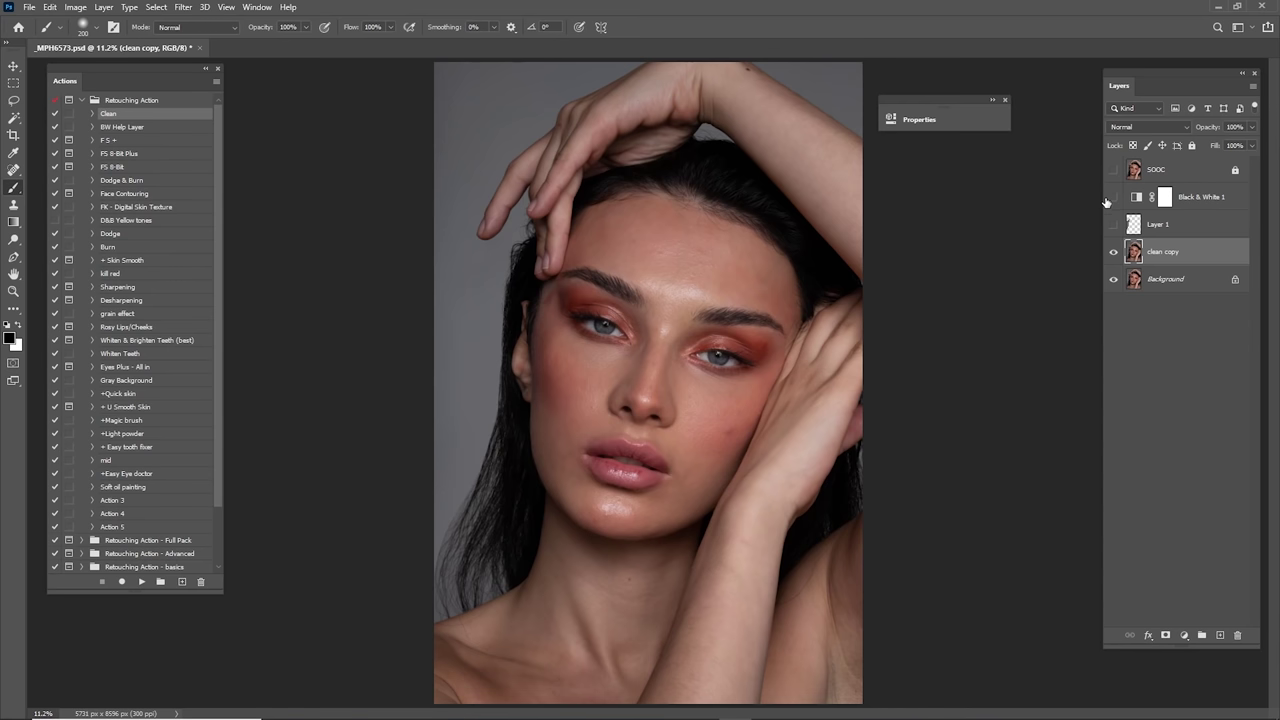
Step: Heal small marks on the skin around the arm and collarbone with a 30-pixel Content-Aware Spot Healing Brush
key(z)
drag(628, 587, 740, 608)
mouse_move(803, 534)
mouse_down()
mouse_move(711, 363)
mouse_move(680, 383)
mouse_up()
drag(848, 410, 748, 342)
scroll(747, 341, up, 5)
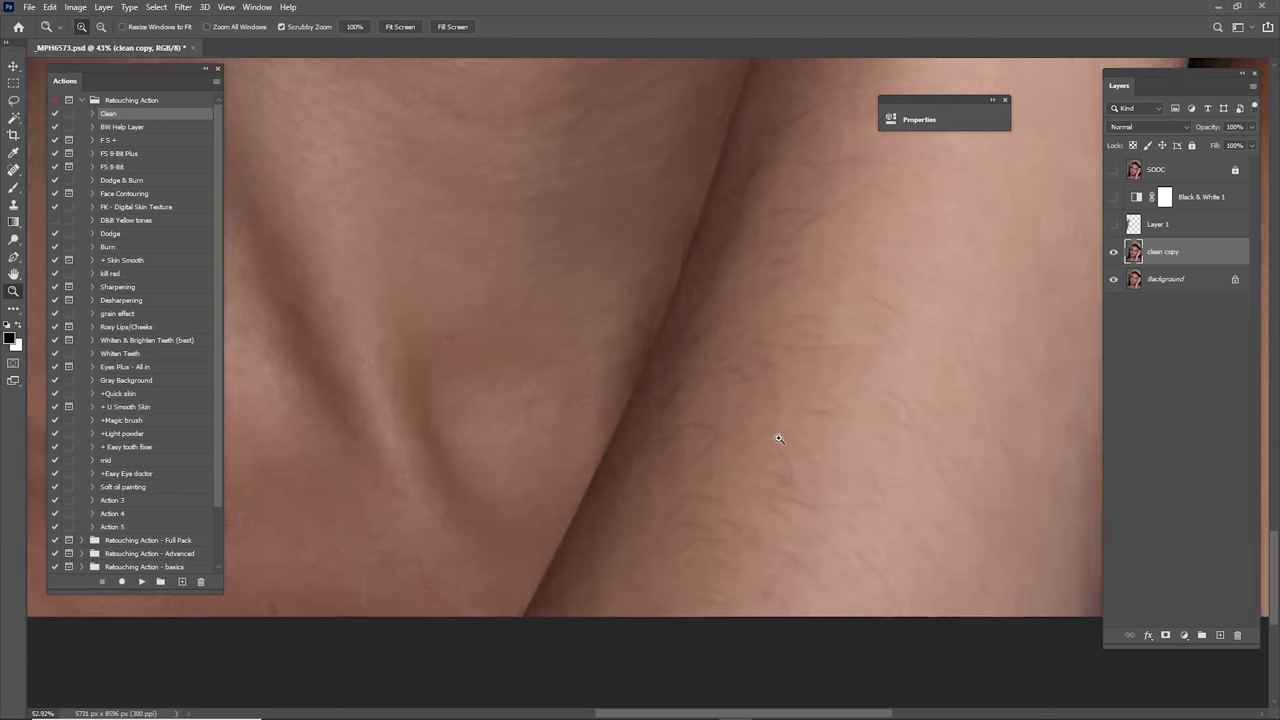
key(j)
key(bracketright)
mouse_move(669, 428)
mouse_down()
mouse_move(714, 421)
mouse_move(684, 437)
mouse_up()
mouse_move(702, 446)
mouse_down()
mouse_move(694, 457)
mouse_move(615, 452)
mouse_up()
mouse_move(448, 574)
mouse_down()
mouse_move(707, 497)
mouse_move(638, 525)
mouse_up()
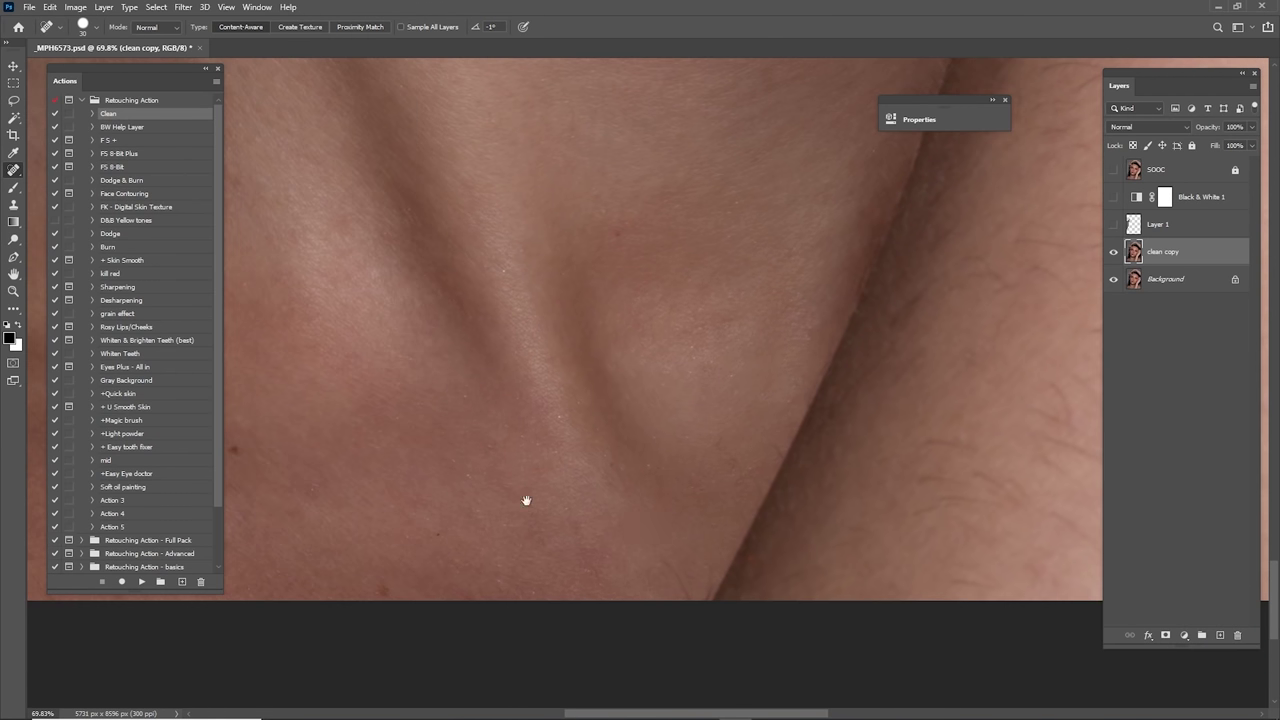
Step: Heal the small dark spots on the upper chest and shoulder below the collarbone
mouse_move(280, 469)
mouse_down()
mouse_move(706, 474)
mouse_move(764, 504)
mouse_up()
drag(718, 483, 723, 490)
scroll(723, 490, left, 4)
scroll(723, 490, down, 1)
click(706, 466)
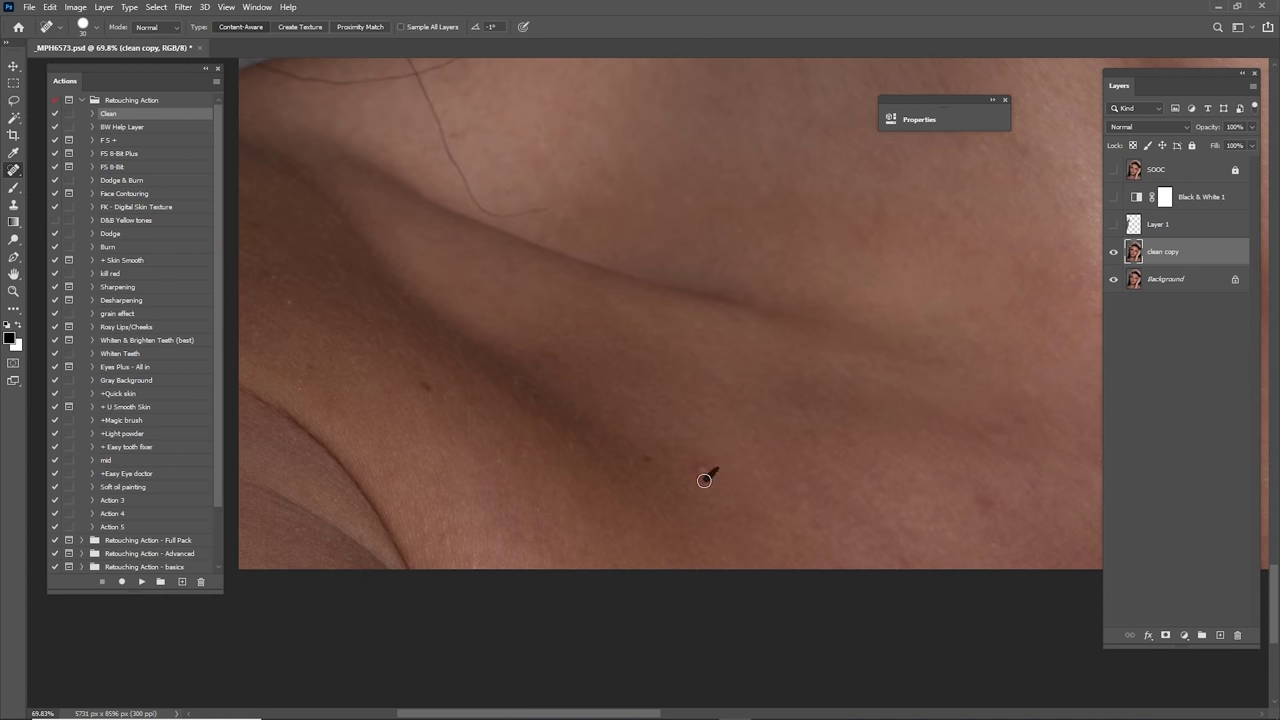
drag(648, 456, 647, 466)
Step: Remove the fine marks and the long curved stray hair crossing the shoulder skin below the hair with the Spot Healing Brush
drag(585, 350, 636, 442)
drag(627, 346, 683, 466)
drag(584, 240, 622, 346)
drag(594, 274, 652, 404)
mouse_move(637, 374)
mouse_down()
mouse_move(693, 467)
mouse_move(781, 484)
mouse_up()
scroll(731, 449, up, 3)
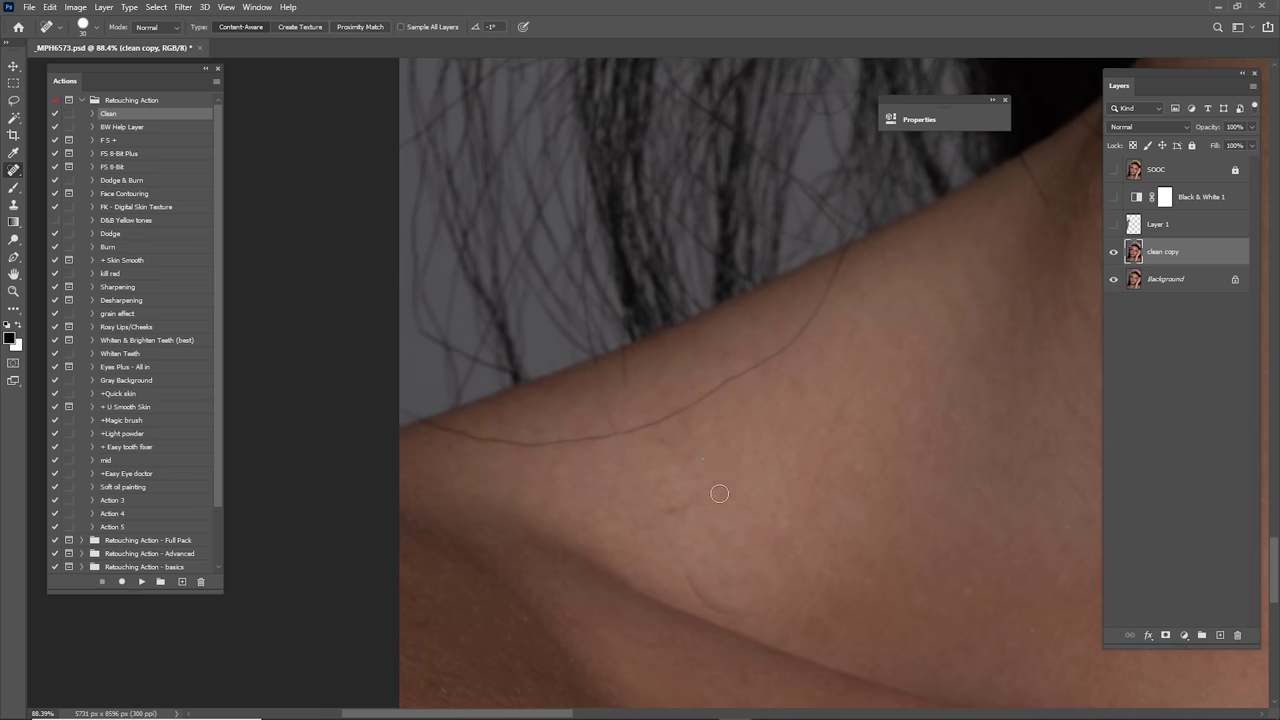
drag(704, 537, 694, 550)
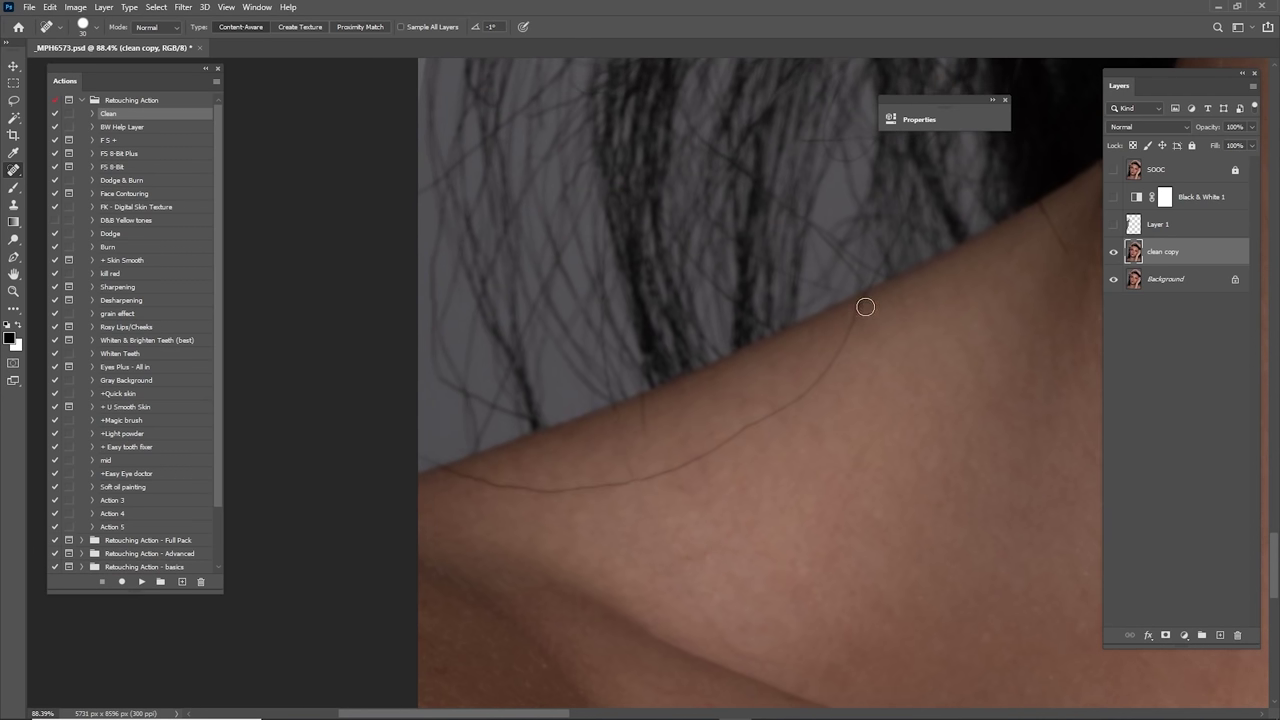
mouse_move(865, 300)
mouse_down()
mouse_move(792, 400)
mouse_move(672, 470)
mouse_move(582, 487)
mouse_move(500, 481)
mouse_move(403, 449)
mouse_up()
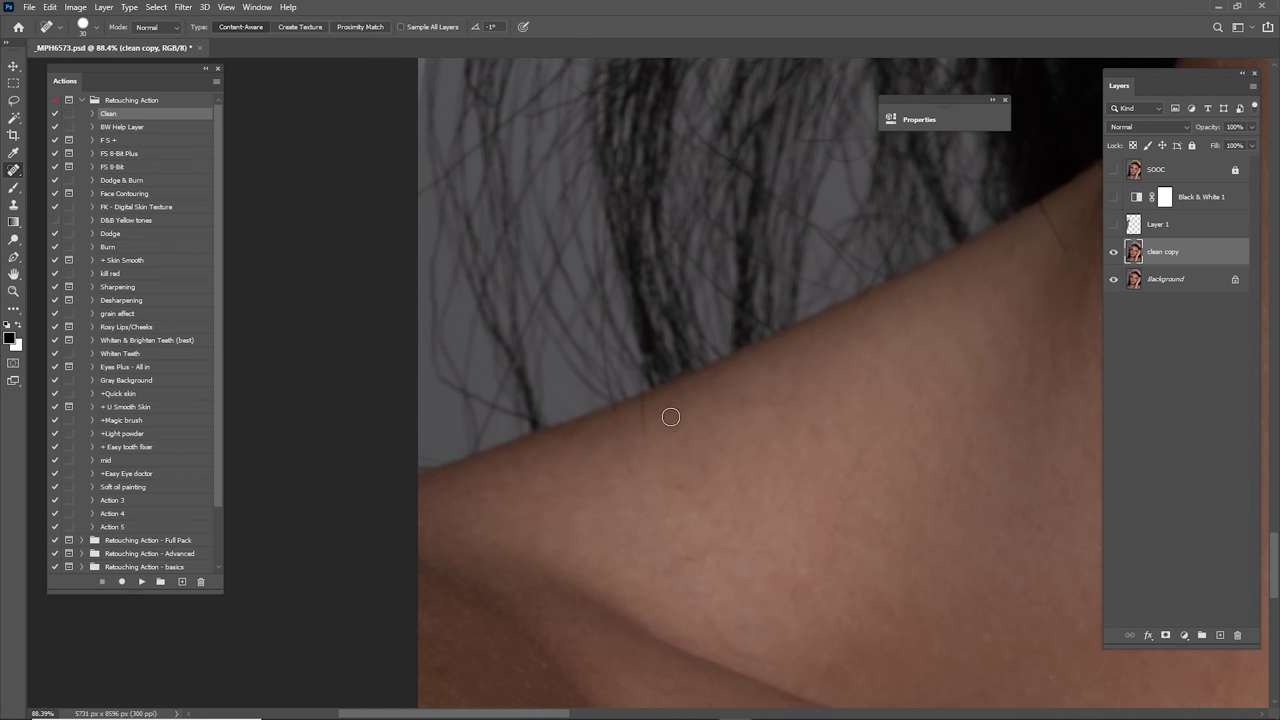
drag(653, 425, 655, 464)
Step: Heal the dark mole beside the arm crease near the image's lower edge
drag(705, 610, 680, 443)
drag(718, 481, 729, 490)
click(531, 266)
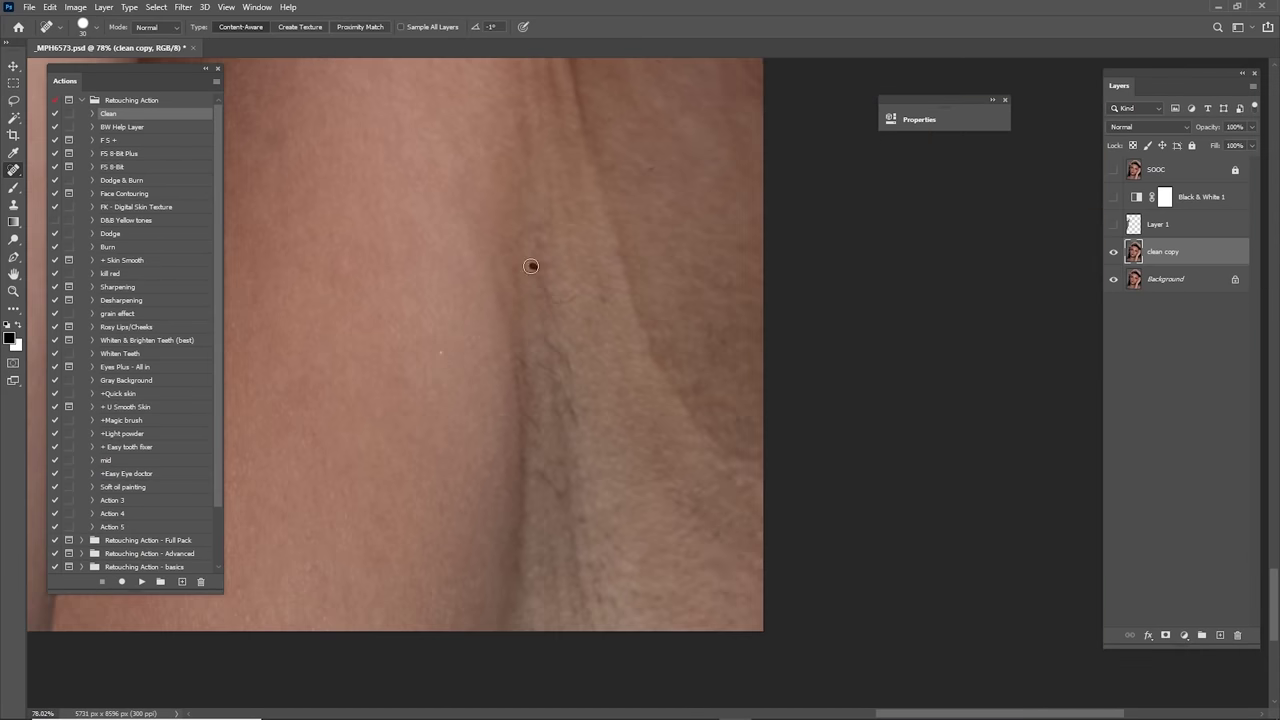
Step: Heal the small marks beside the arm crease and the thin stray hair across the shoulder with the Spot Healing Brush
click(603, 295)
drag(615, 204, 653, 304)
drag(588, 468, 648, 273)
drag(636, 268, 749, 417)
drag(632, 430, 760, 344)
drag(667, 486, 746, 358)
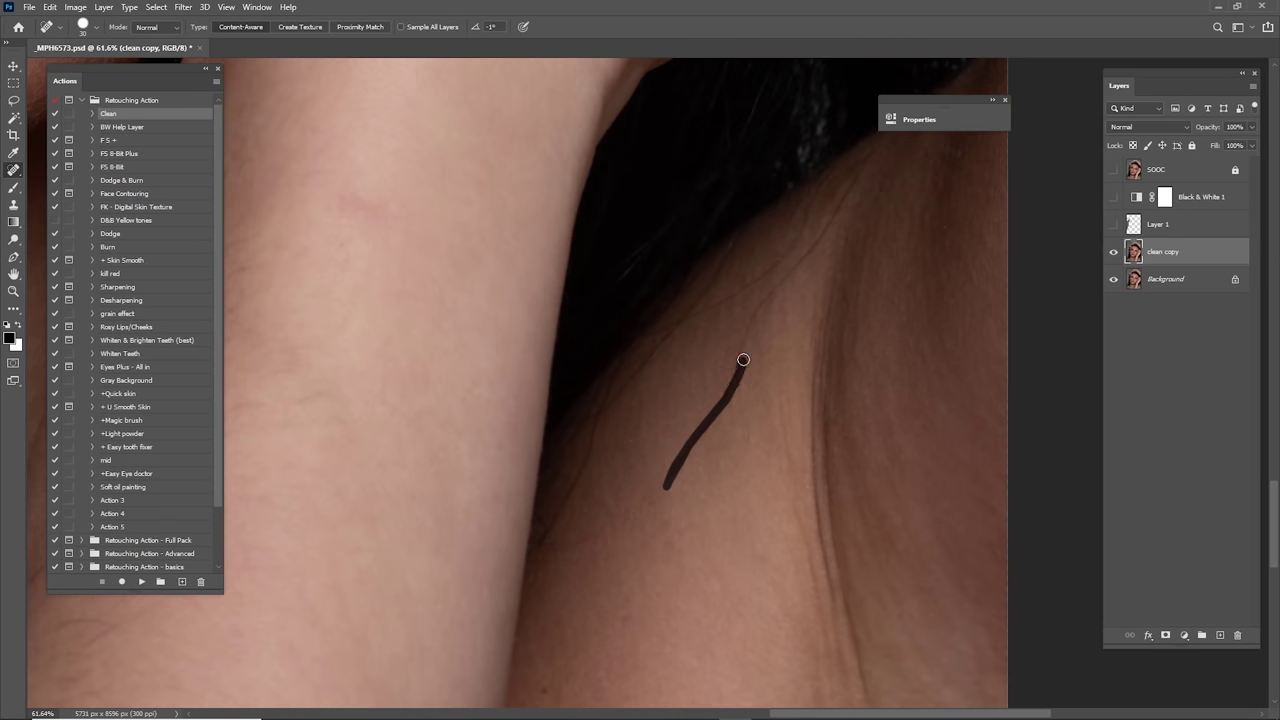
Step: Heal the remaining fine marks on the arm skin, reducing the Spot Healing Brush to 20 pixels for the raised forearm
drag(640, 330, 689, 469)
mouse_move(620, 300)
mouse_down()
mouse_move(706, 415)
mouse_move(763, 374)
mouse_move(626, 514)
mouse_move(774, 506)
mouse_up()
key([)
key([)
drag(620, 266, 724, 350)
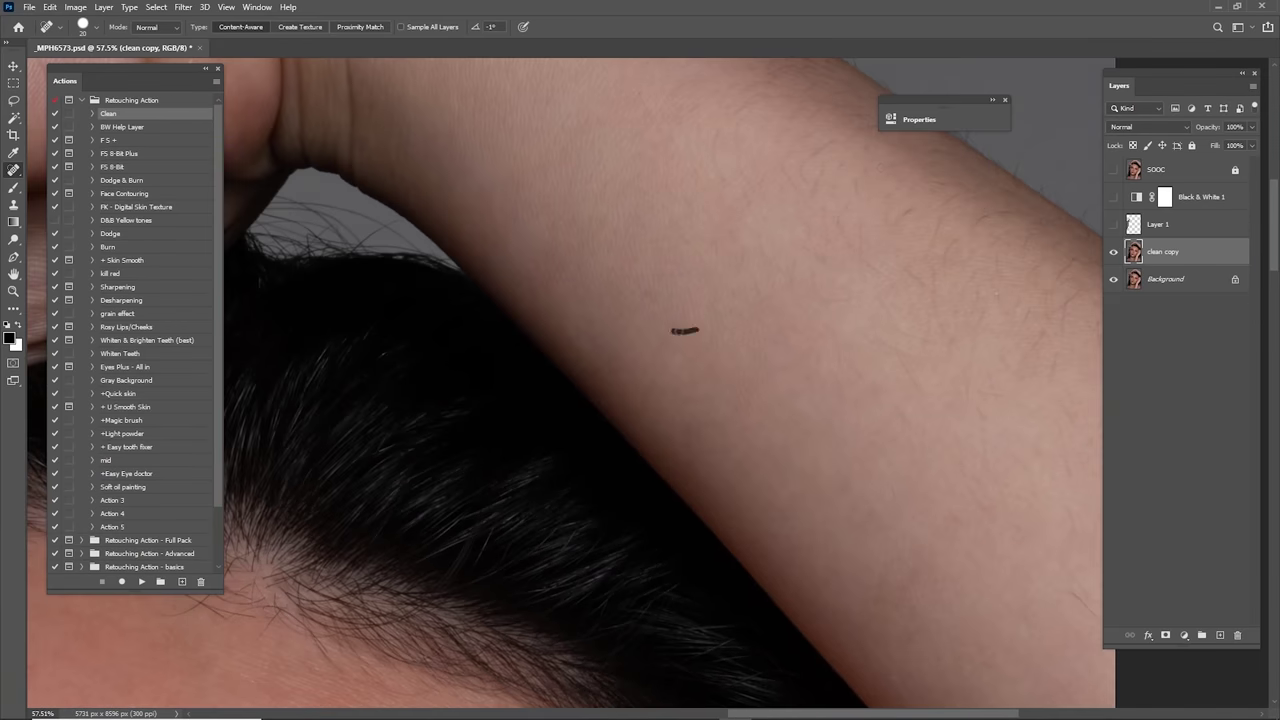
Step: Compare the cleaned portrait with the original by showing and hiding the SOOC layer at full-image view
key(ctrl+0)
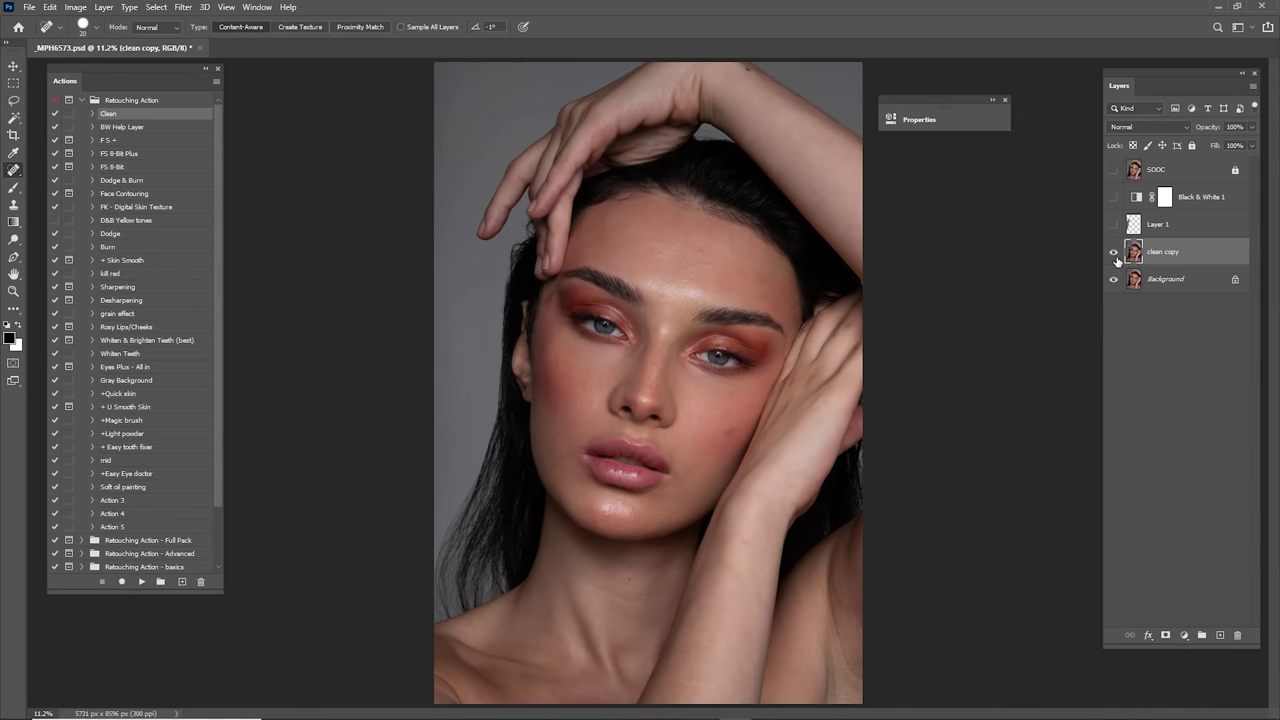
click(1112, 170)
click(1112, 170)
click(1112, 170)
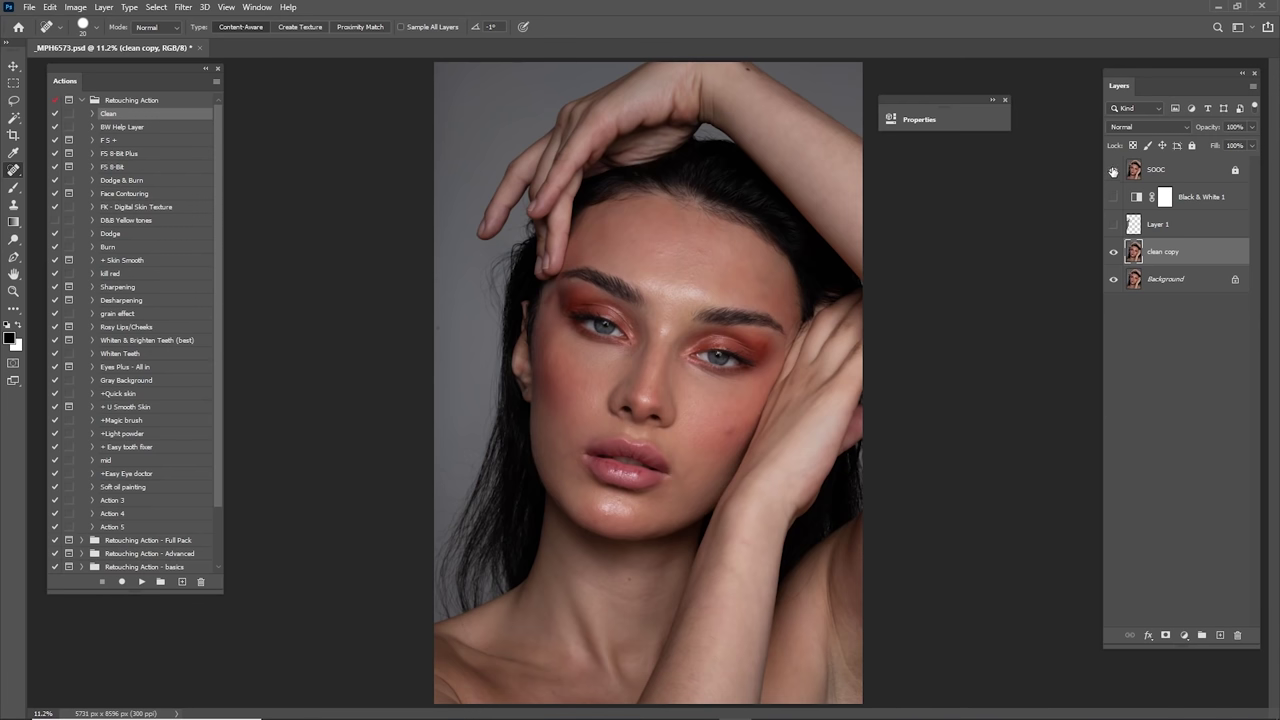
click(1112, 170)
click(1112, 171)
click(1113, 171)
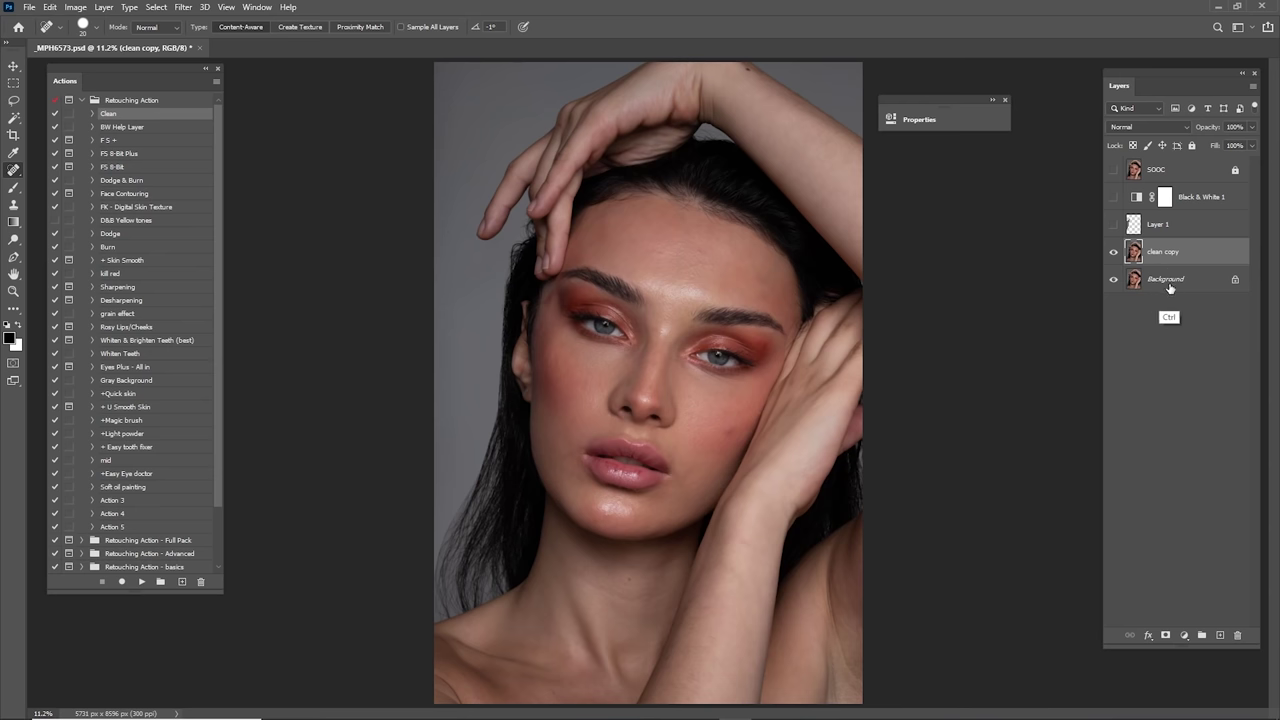
Step: Merge the clean copy layer with the Background layer
ctrl+click(1170, 255)
right_click(1162, 266)
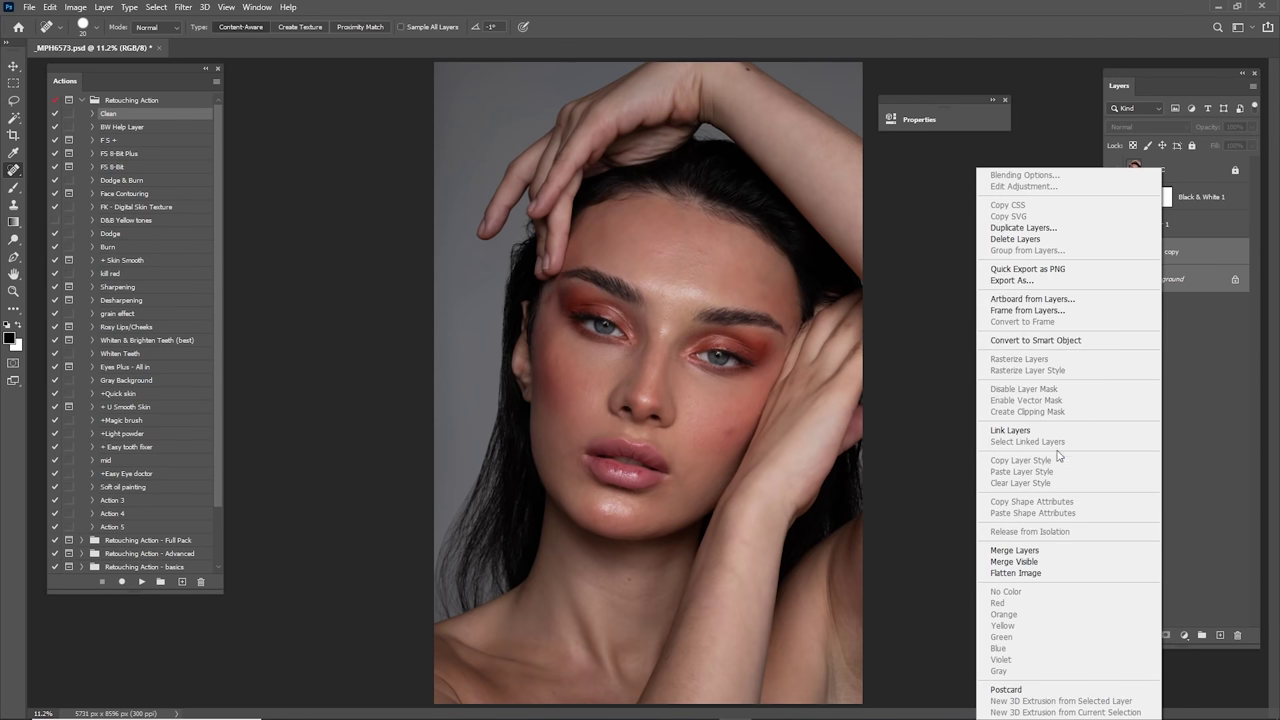
click(1027, 550)
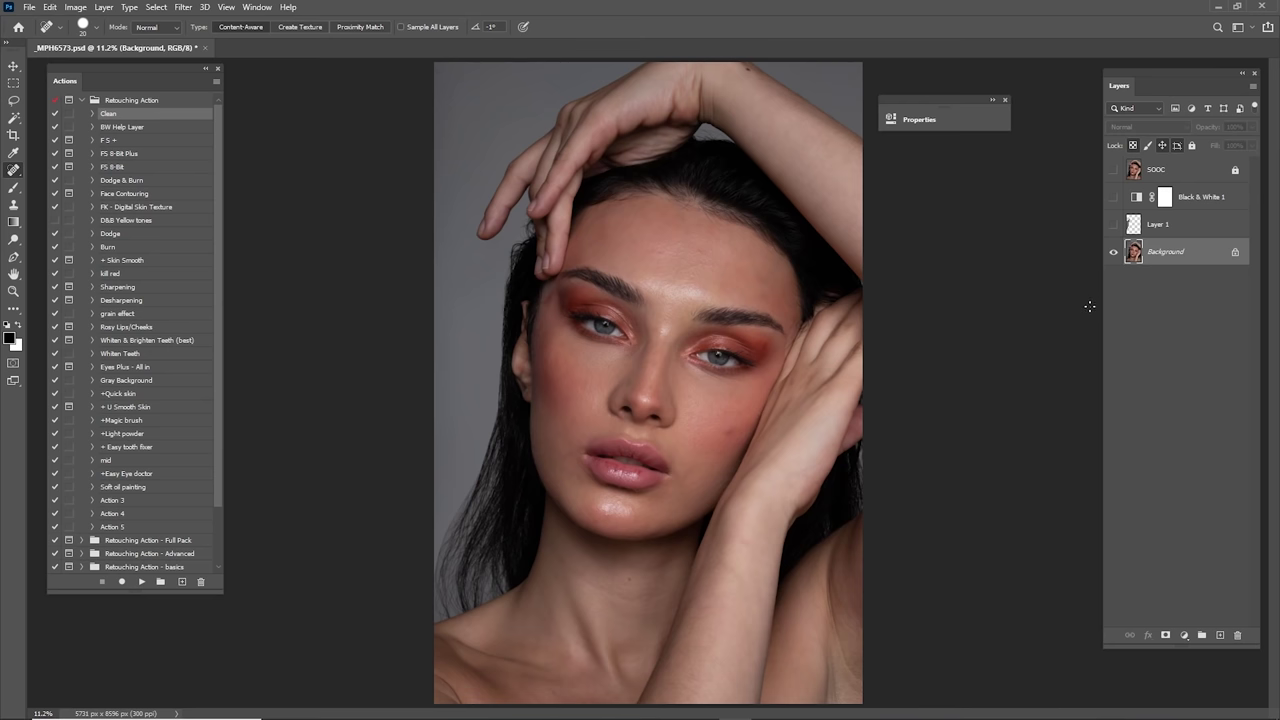
Step: Run the F S + frequency separation action and frame the forehead in the Gaussian Blur preview
click(117, 148)
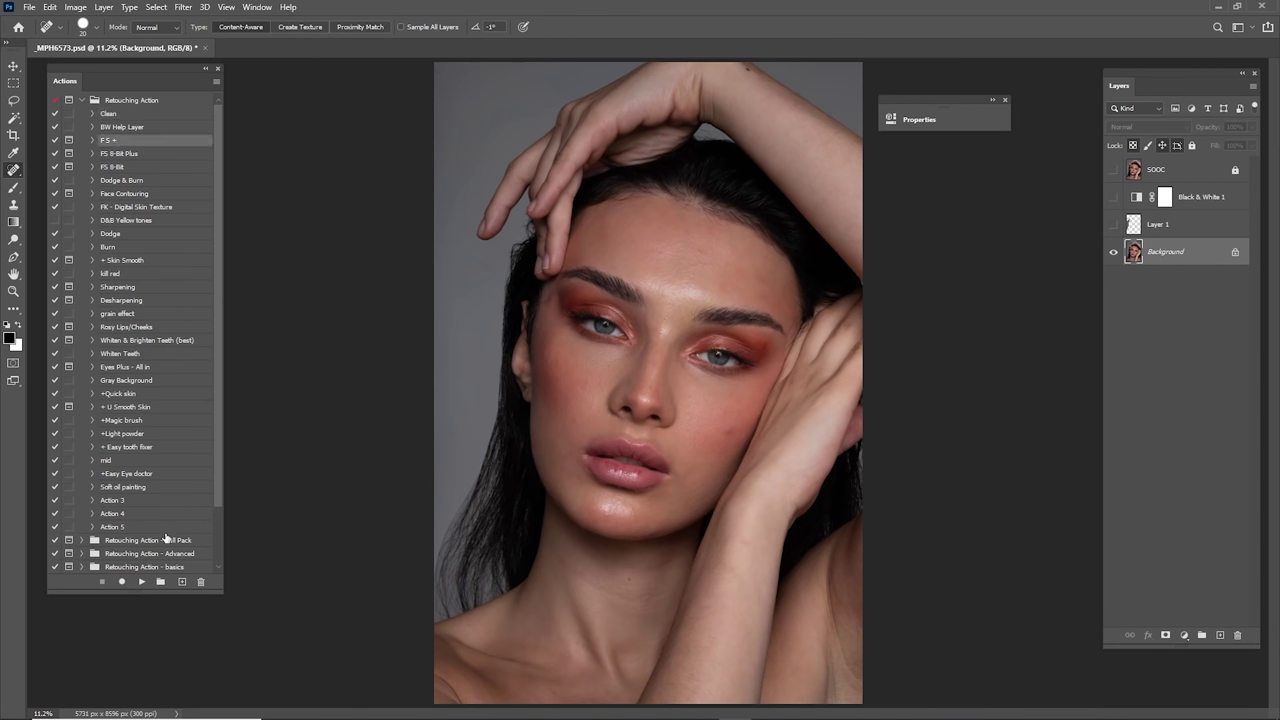
click(141, 581)
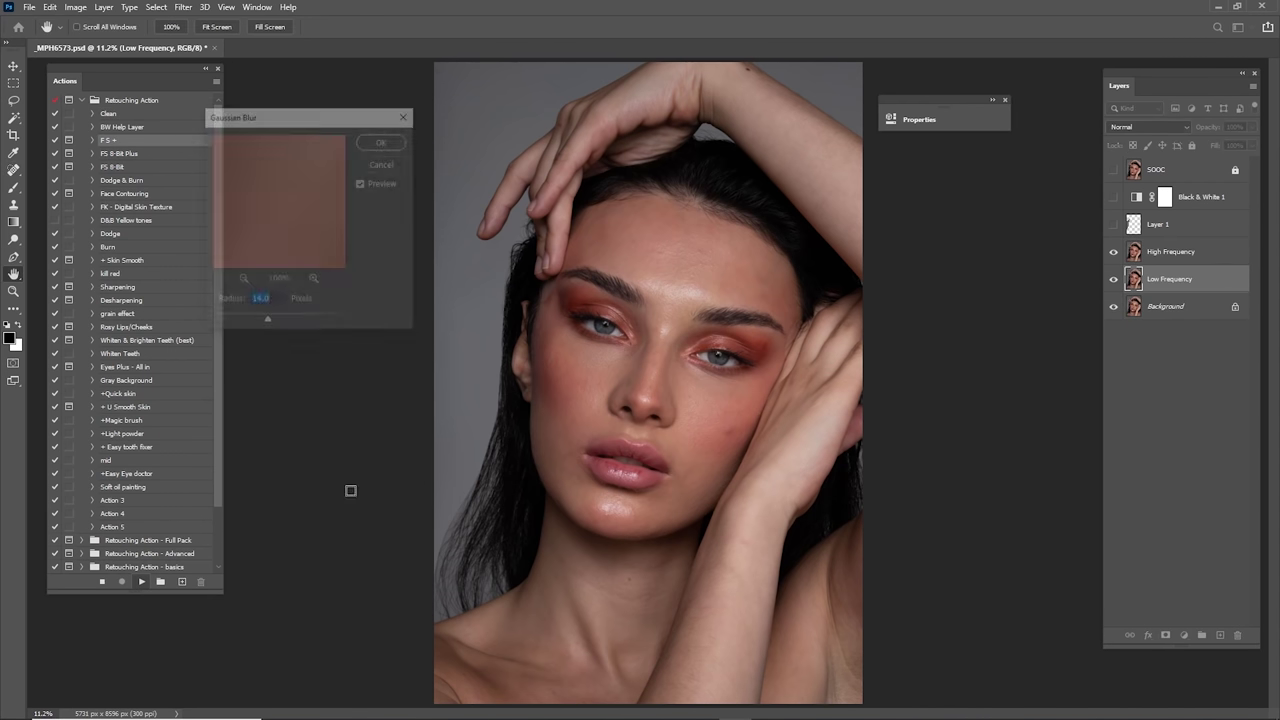
click(243, 280)
click(244, 280)
click(245, 280)
click(245, 280)
click(246, 280)
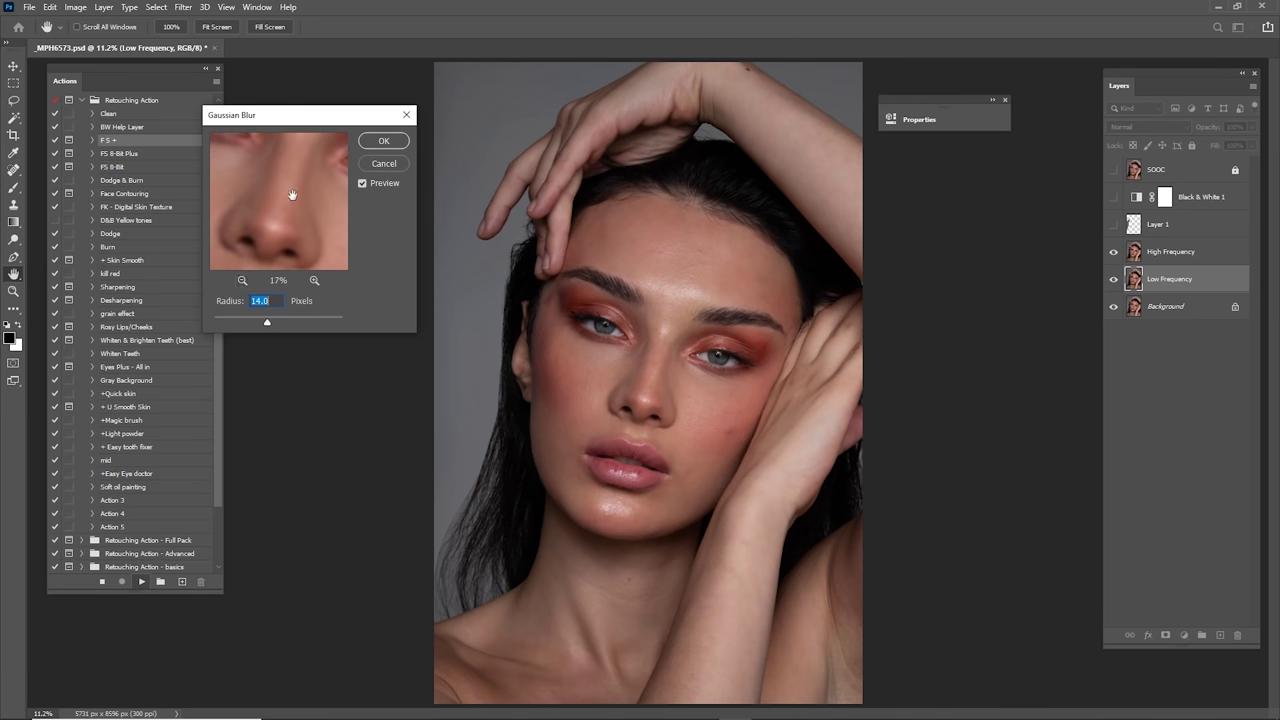
drag(292, 194, 328, 227)
click(246, 285)
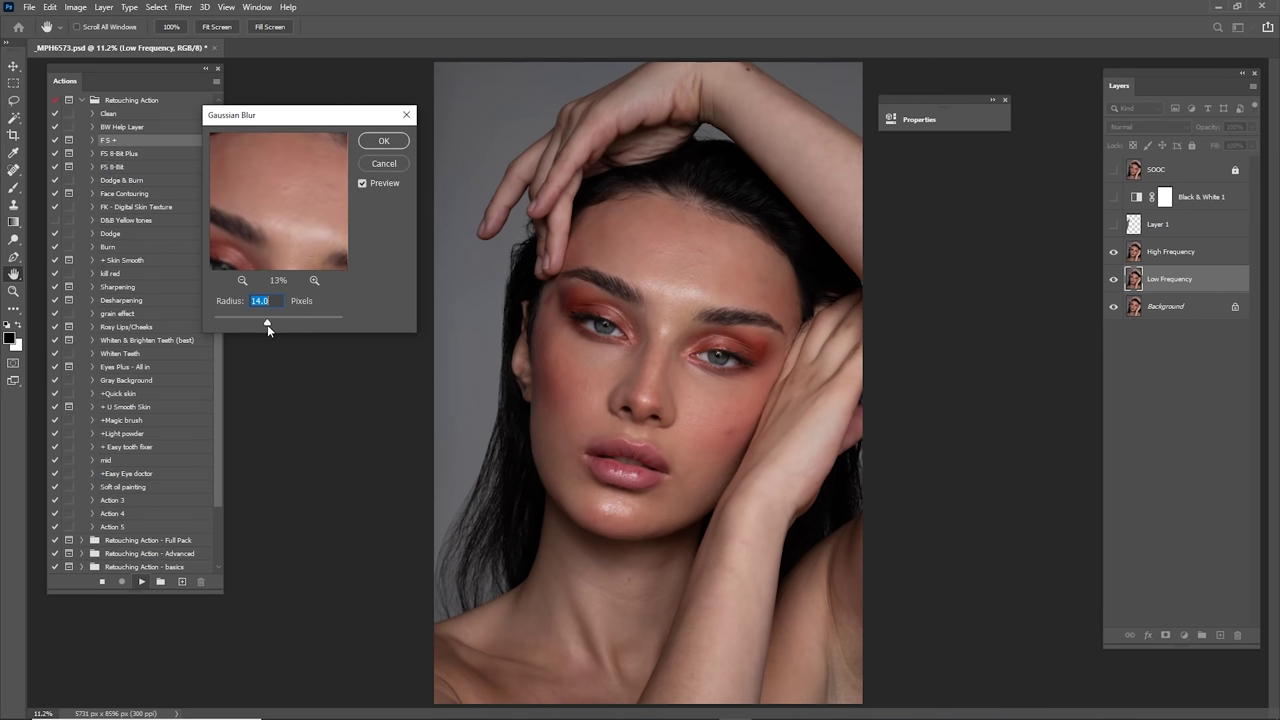
Step: Try Gaussian Blur radii of 0.1 and 9.0 pixels on the Low Frequency layer, checking the forehead texture in the preview
drag(267, 324, 186, 296)
click(314, 280)
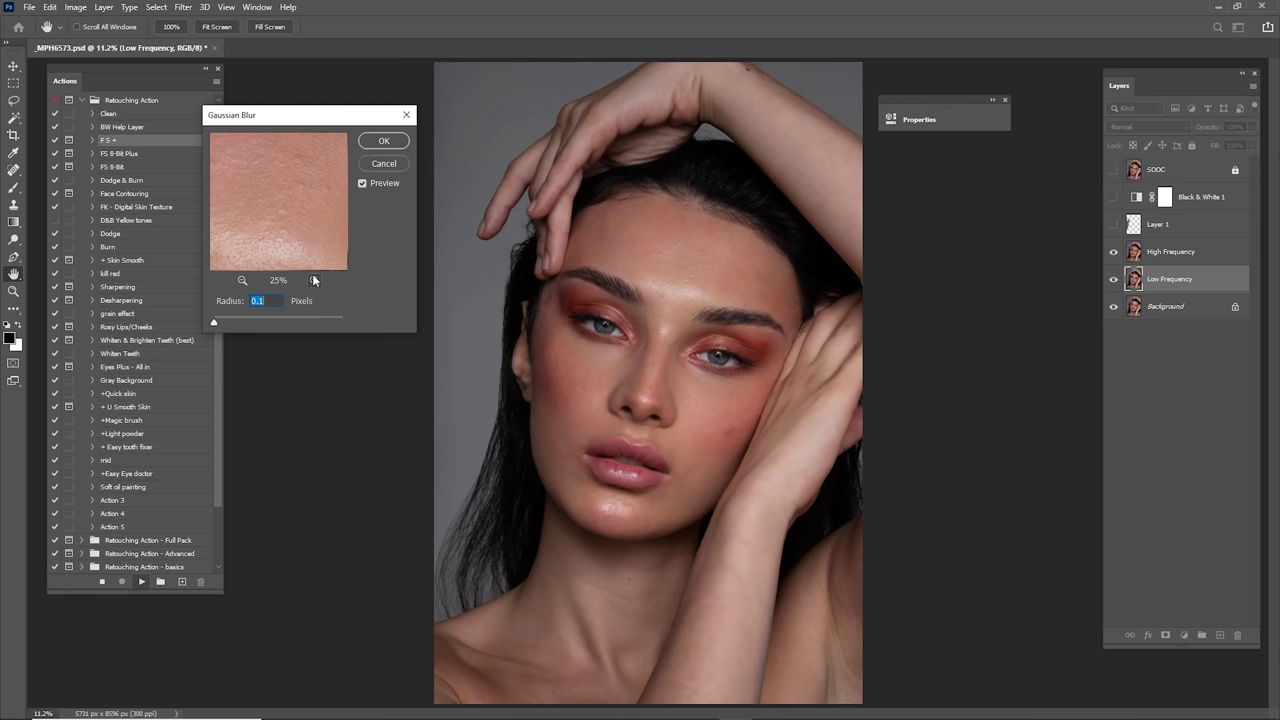
drag(279, 222, 366, 200)
drag(315, 240, 324, 272)
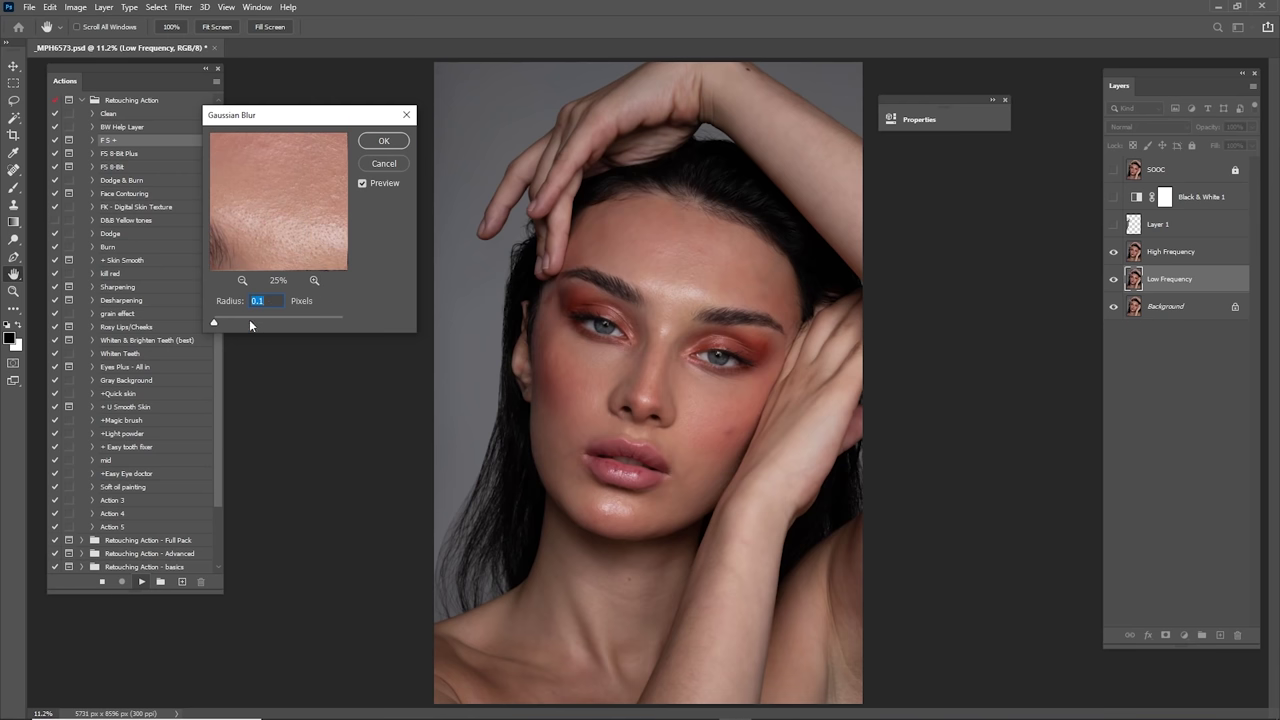
drag(249, 320, 263, 324)
Step: Apply the Gaussian Blur to the Low Frequency layer with a radius of 12 pixels, checking the whole face in the preview
click(243, 280)
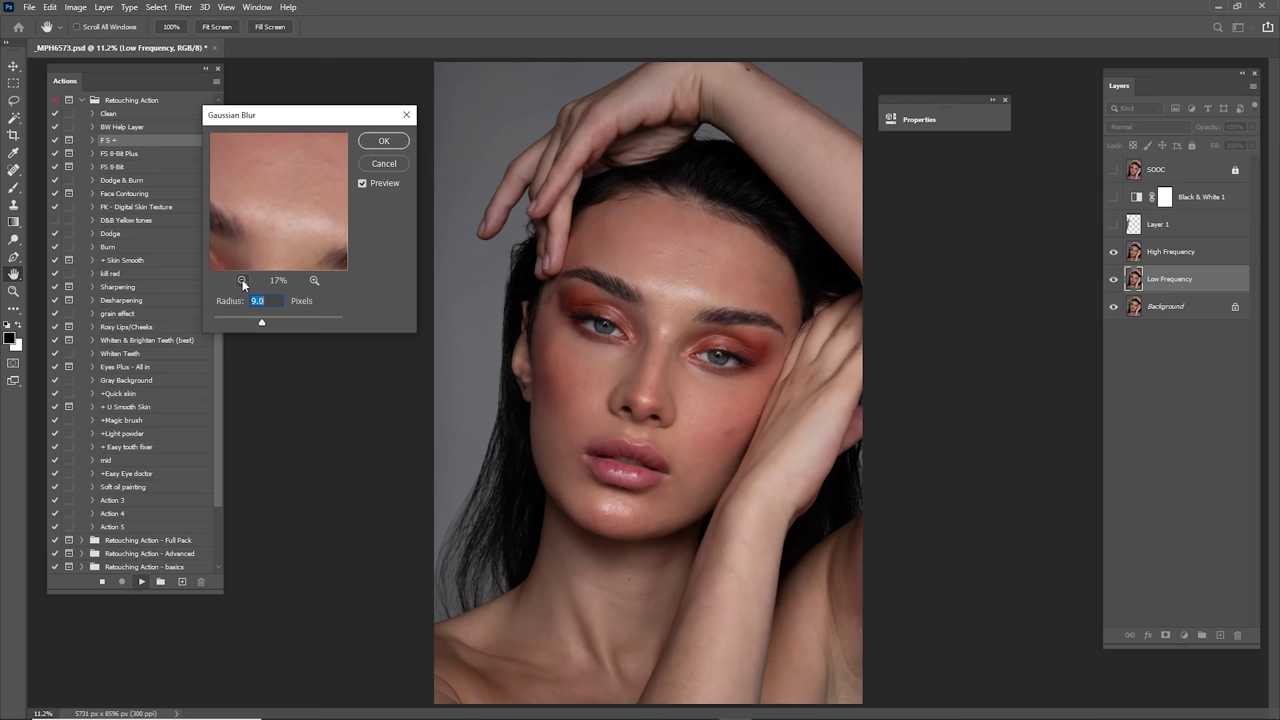
click(243, 280)
click(243, 280)
click(243, 280)
click(243, 280)
click(243, 280)
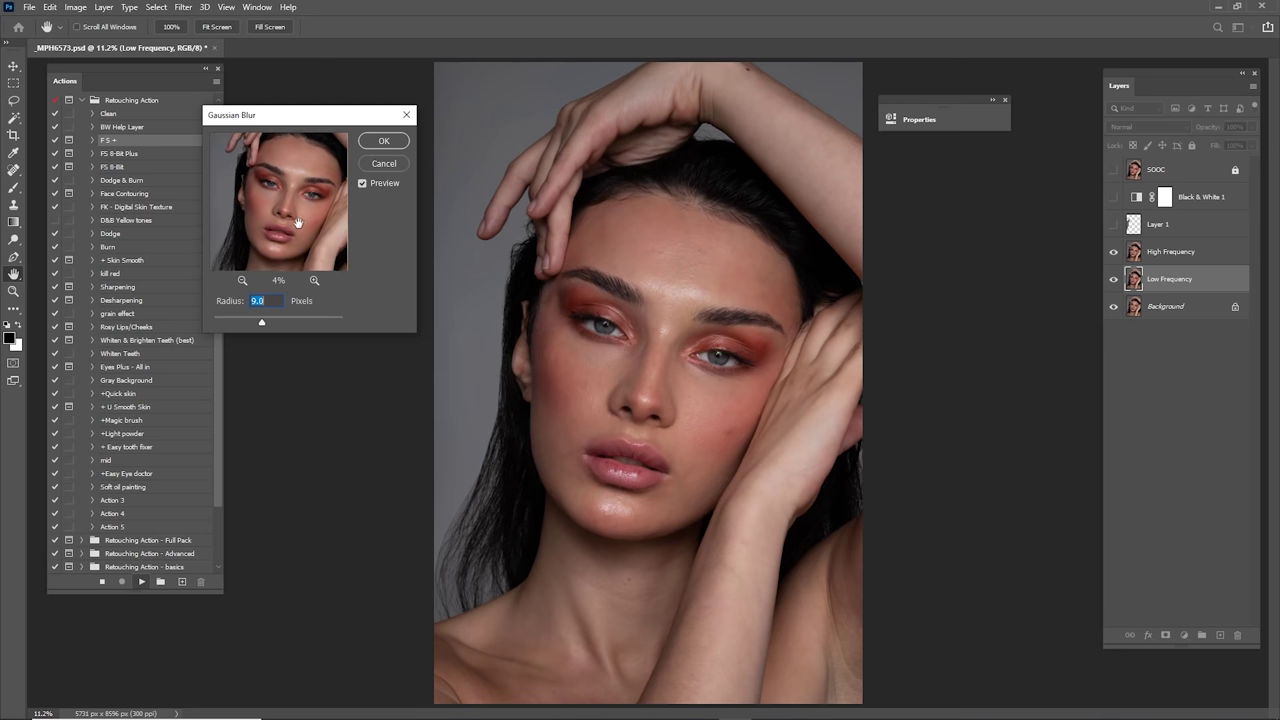
text(12)
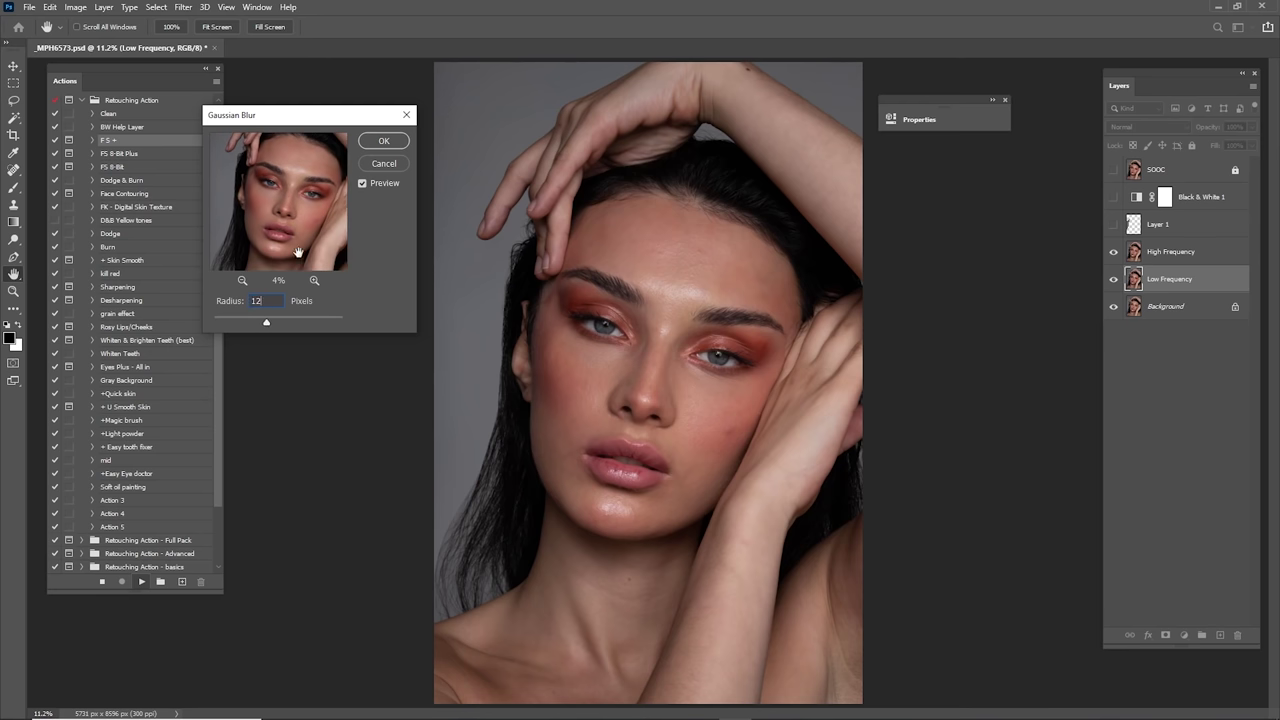
key(Return)
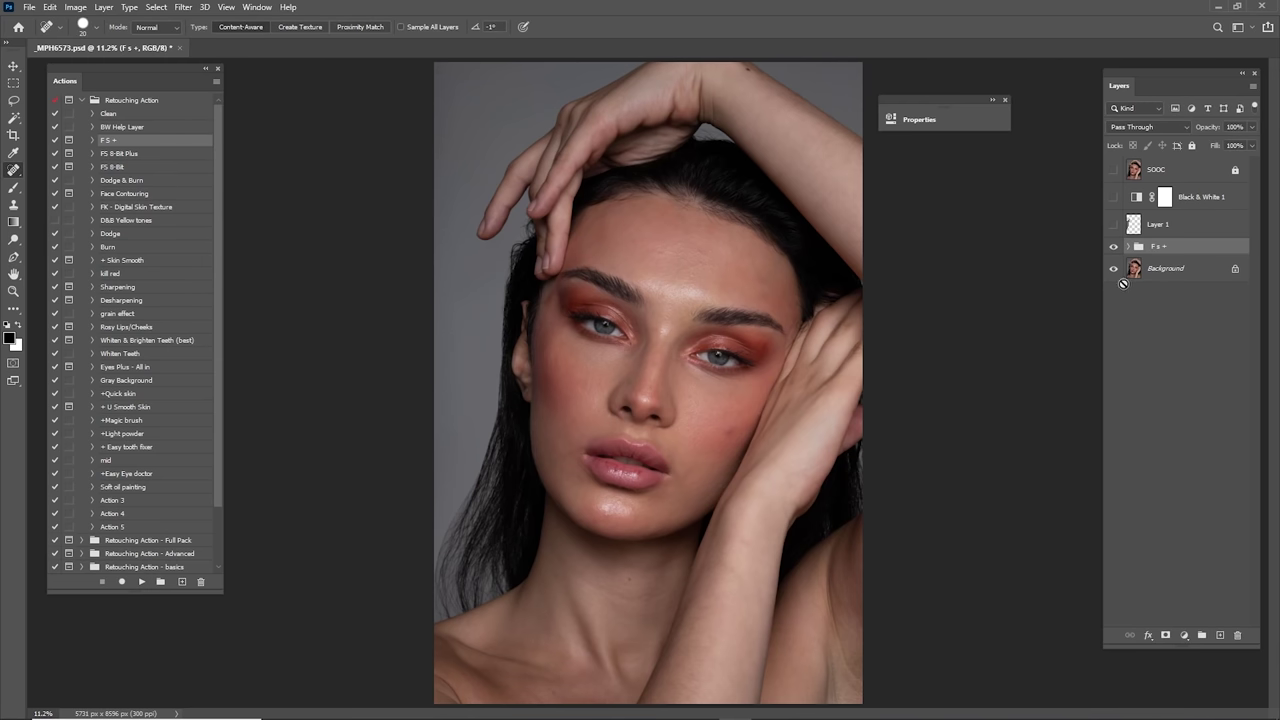
Step: Select the Low Frequency copy layer, hide High Frequency, and set the Mixer Brush to 10% Wet, 50% Mix and 30% Flow
click(1129, 246)
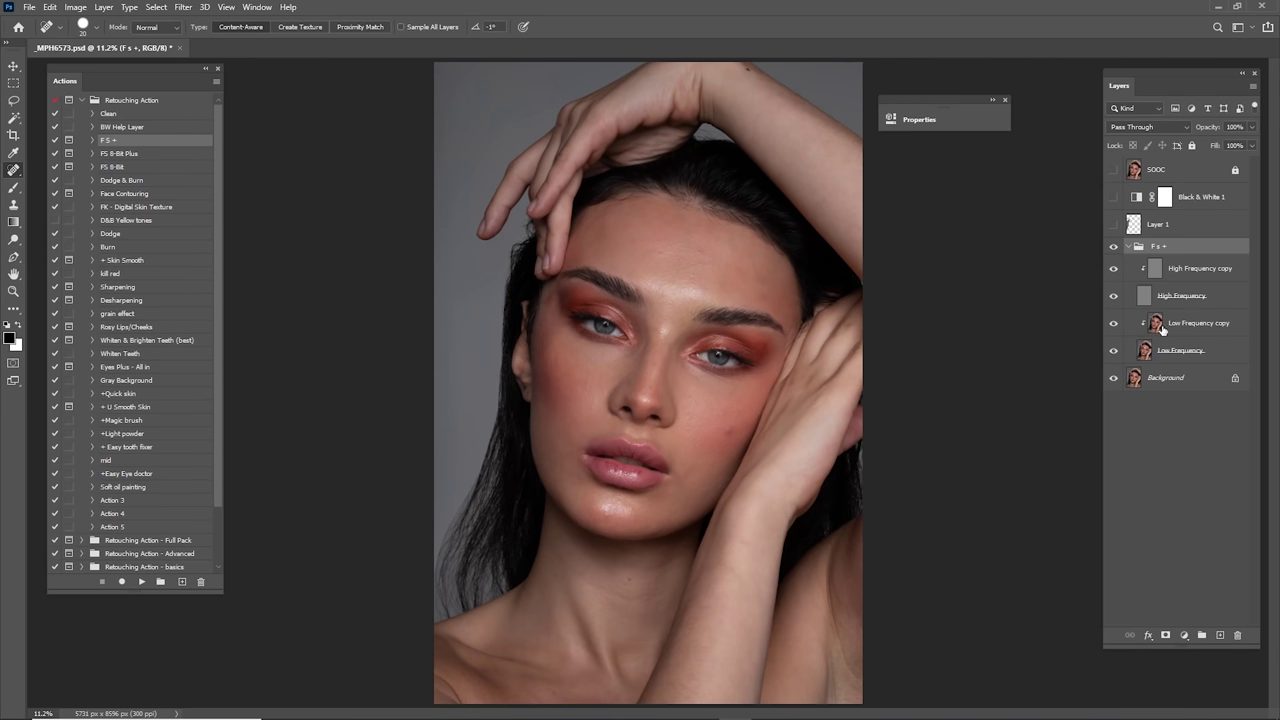
click(1163, 330)
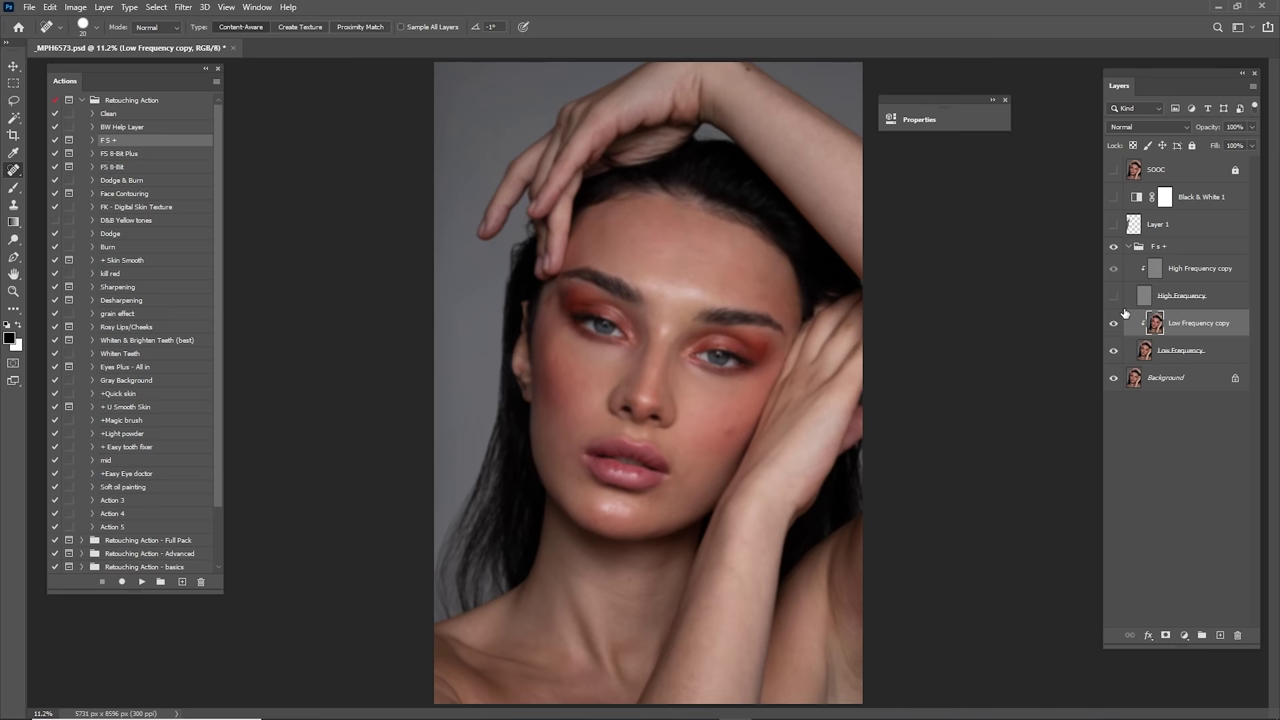
click(13, 188)
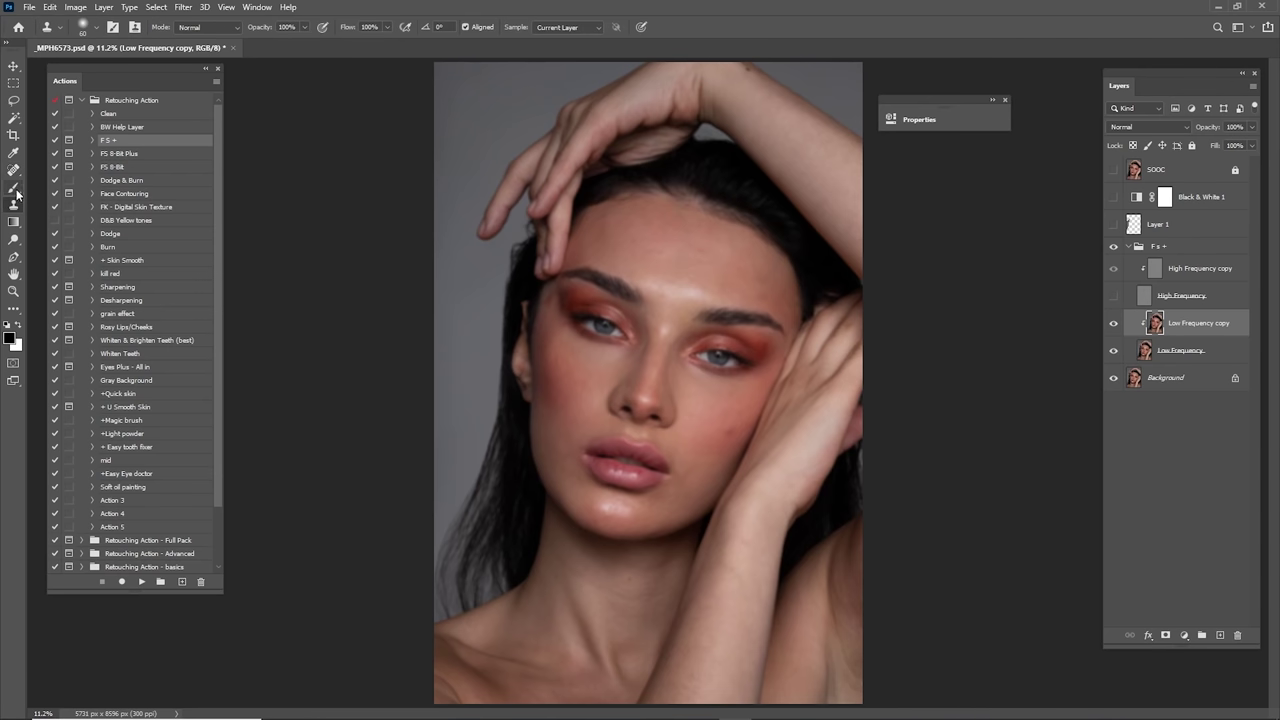
key(shift+b)
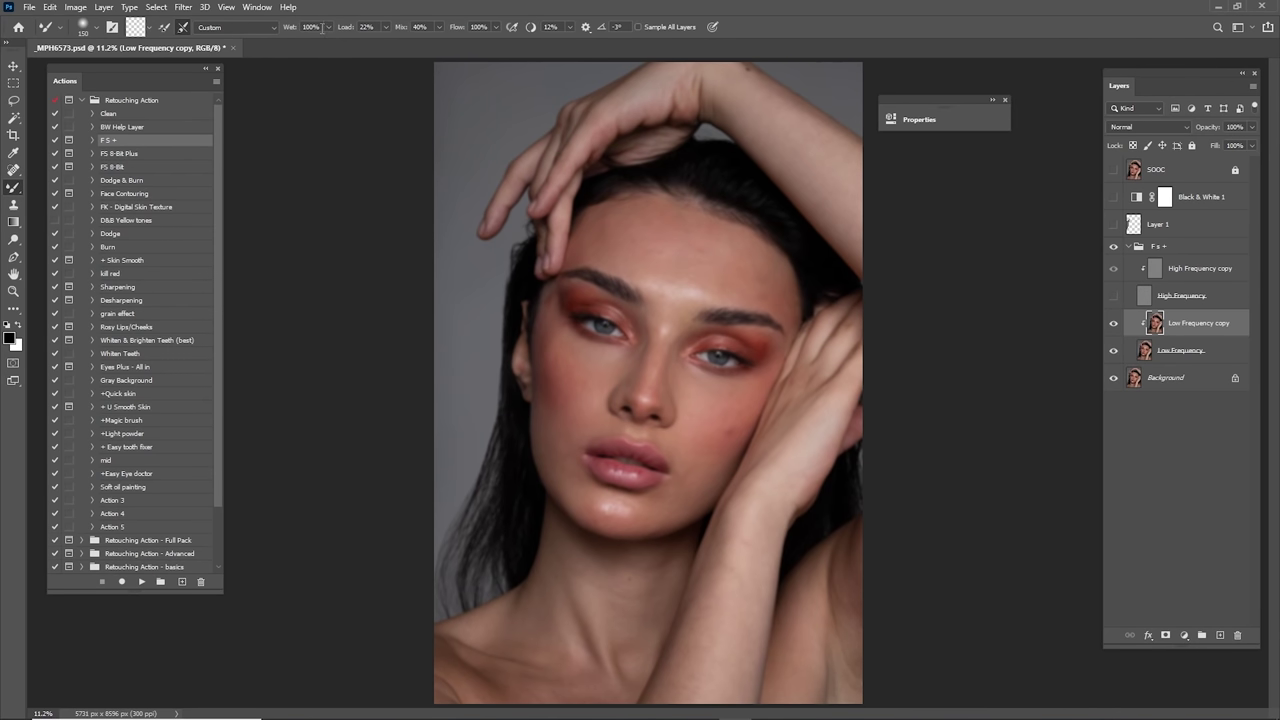
text(12)
key(Tab)
click(478, 27)
Step: Blend the uneven tones across the forehead and toward the temple with the Mixer Brush at 500 to 600 pixels
key(z)
drag(650, 300, 713, 328)
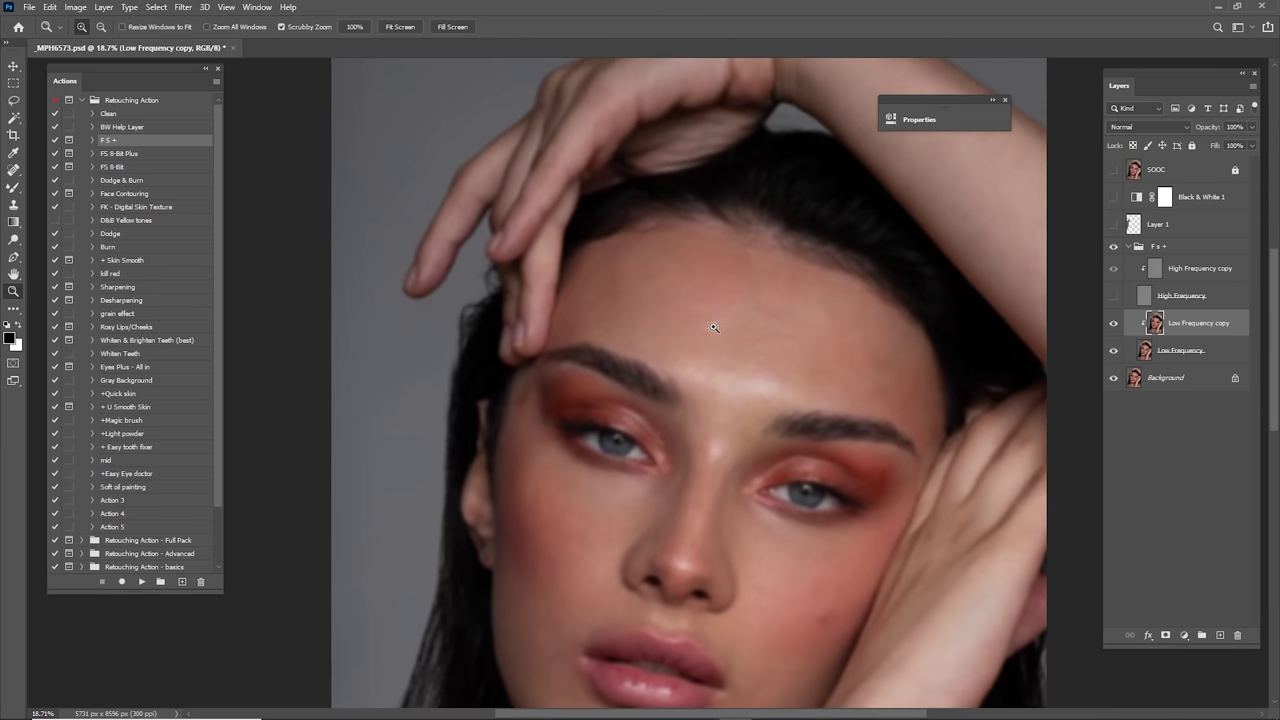
drag(619, 278, 653, 302)
key(b)
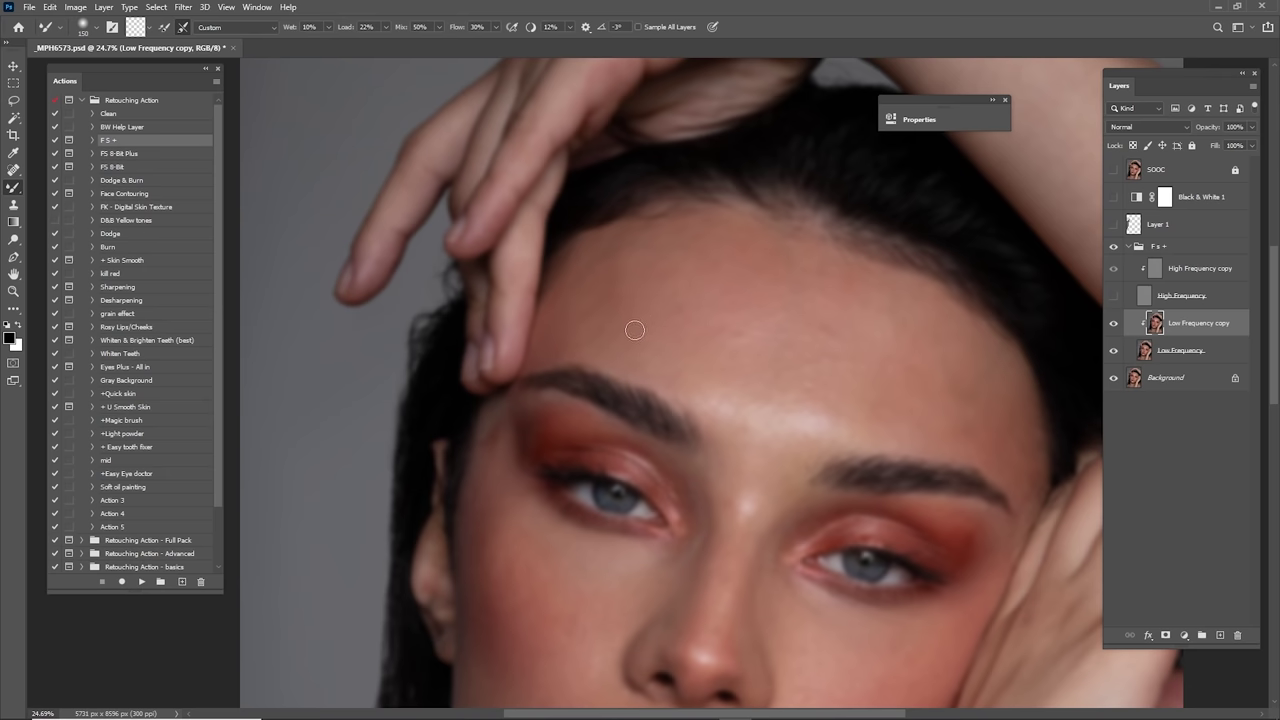
key(bracketright)
key(bracketright)
key(bracketright)
key(bracketright)
key(bracketright)
drag(612, 290, 584, 318)
key(bracketright)
drag(771, 302, 756, 237)
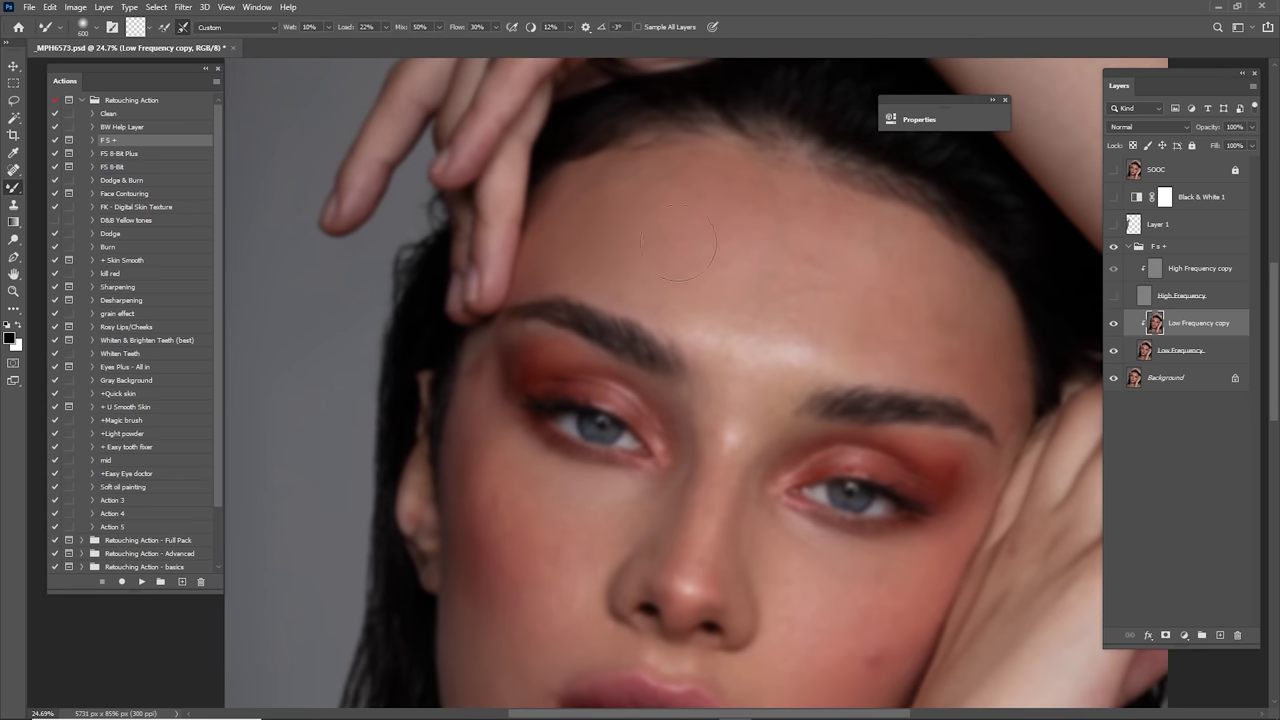
drag(872, 298, 800, 257)
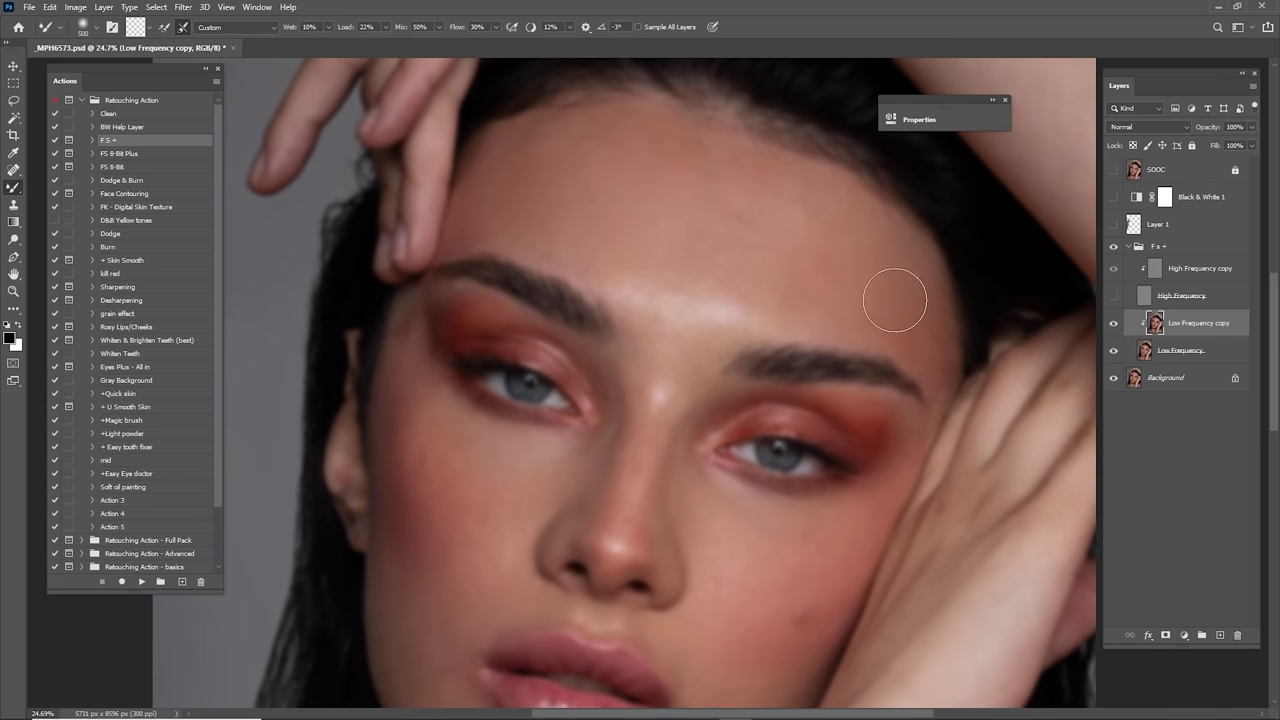
drag(832, 232, 852, 268)
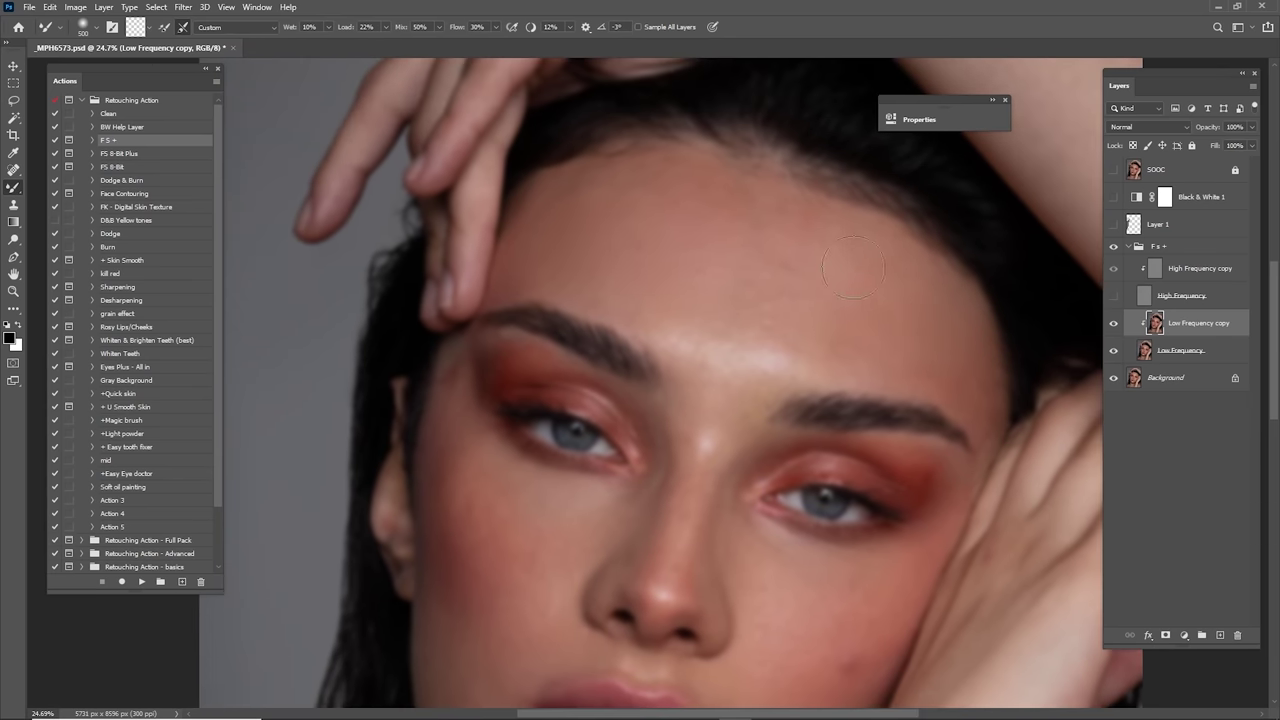
Step: Show the Black & White 1 layer to even out the remaining forehead patches with the Mixer Brush, and hide it again
click(1116, 197)
drag(762, 318, 771, 243)
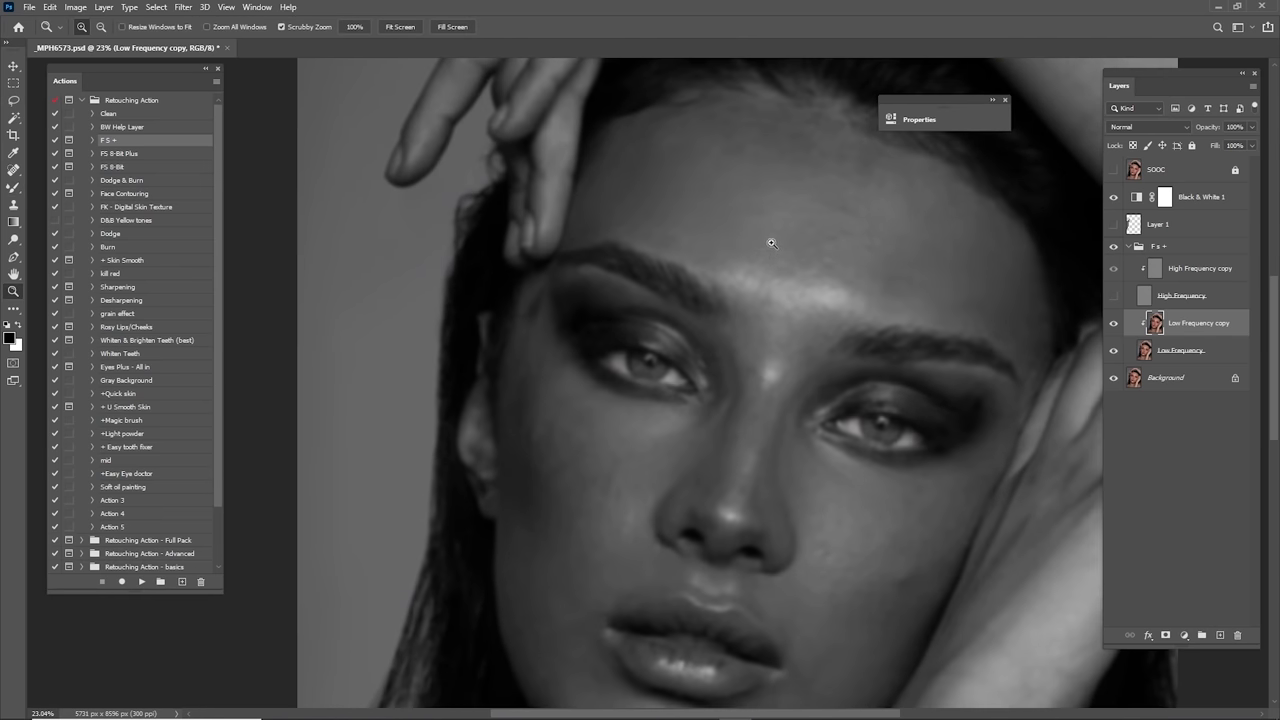
scroll(771, 243, up, 1)
key(b)
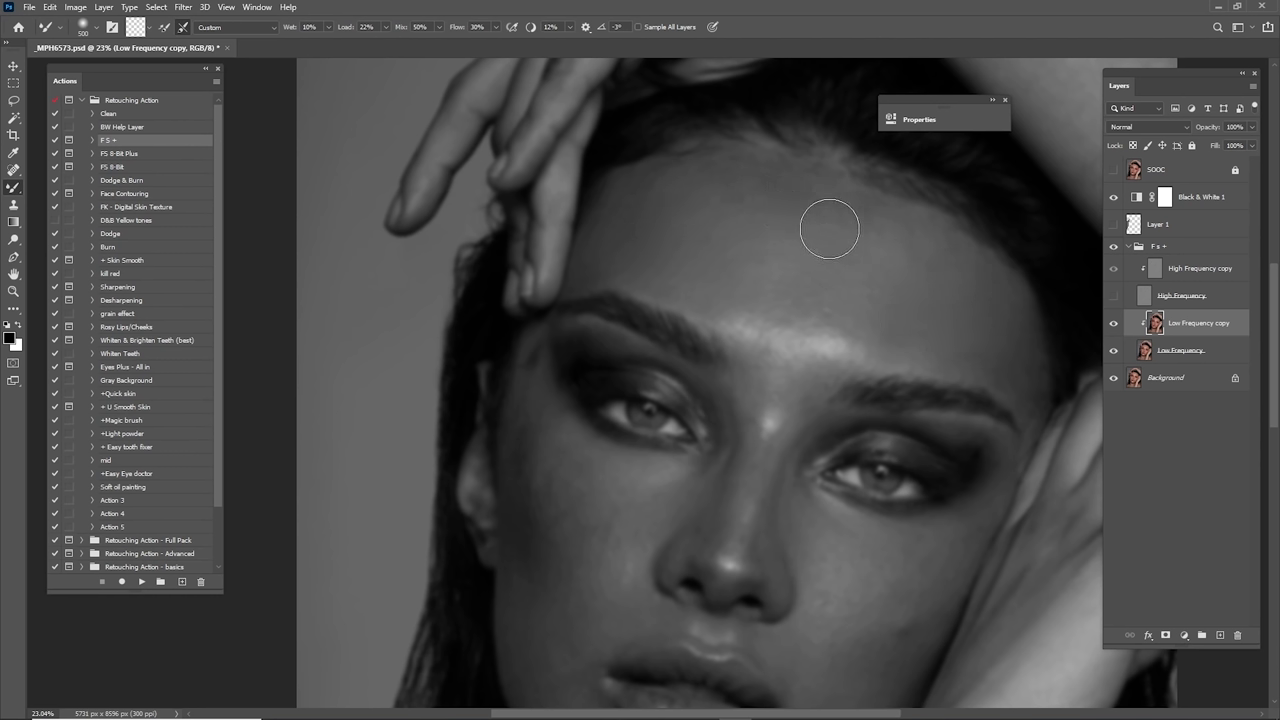
click(1113, 197)
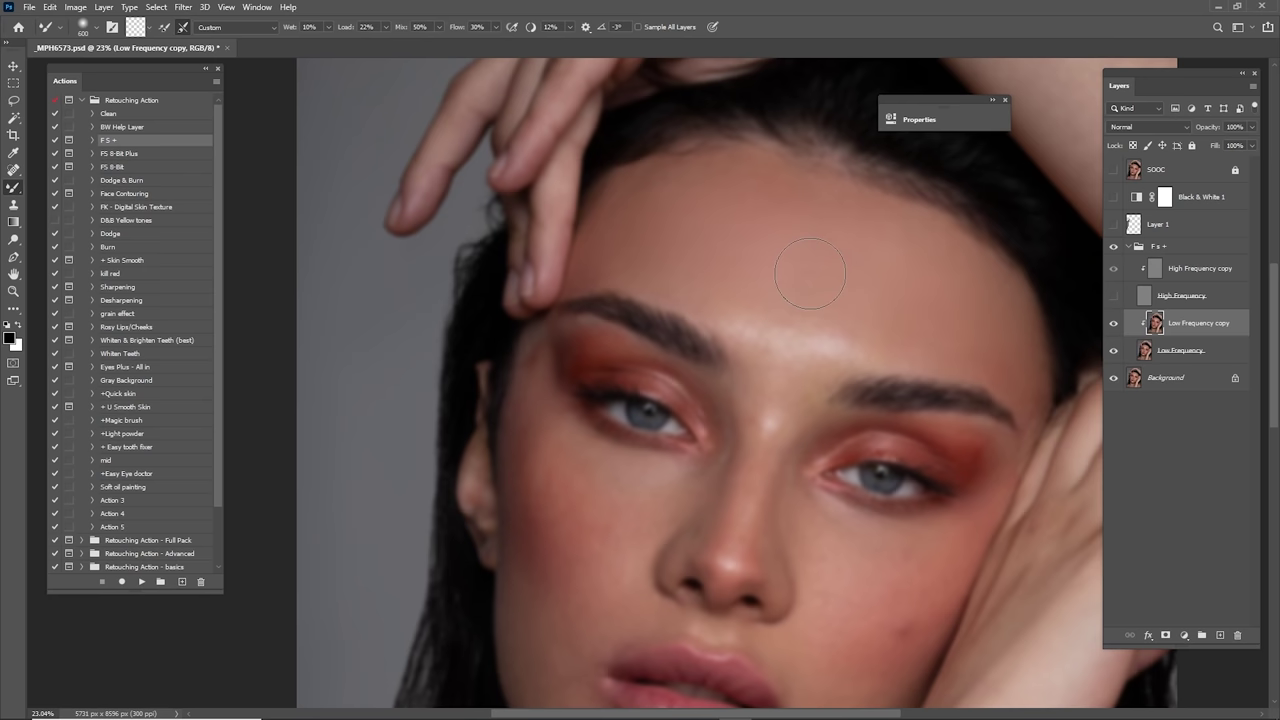
Step: Soften the tonal transitions between the eyebrows and around the forehead highlight with the Mixer Brush at 400 to 600 pixels
drag(748, 297, 662, 282)
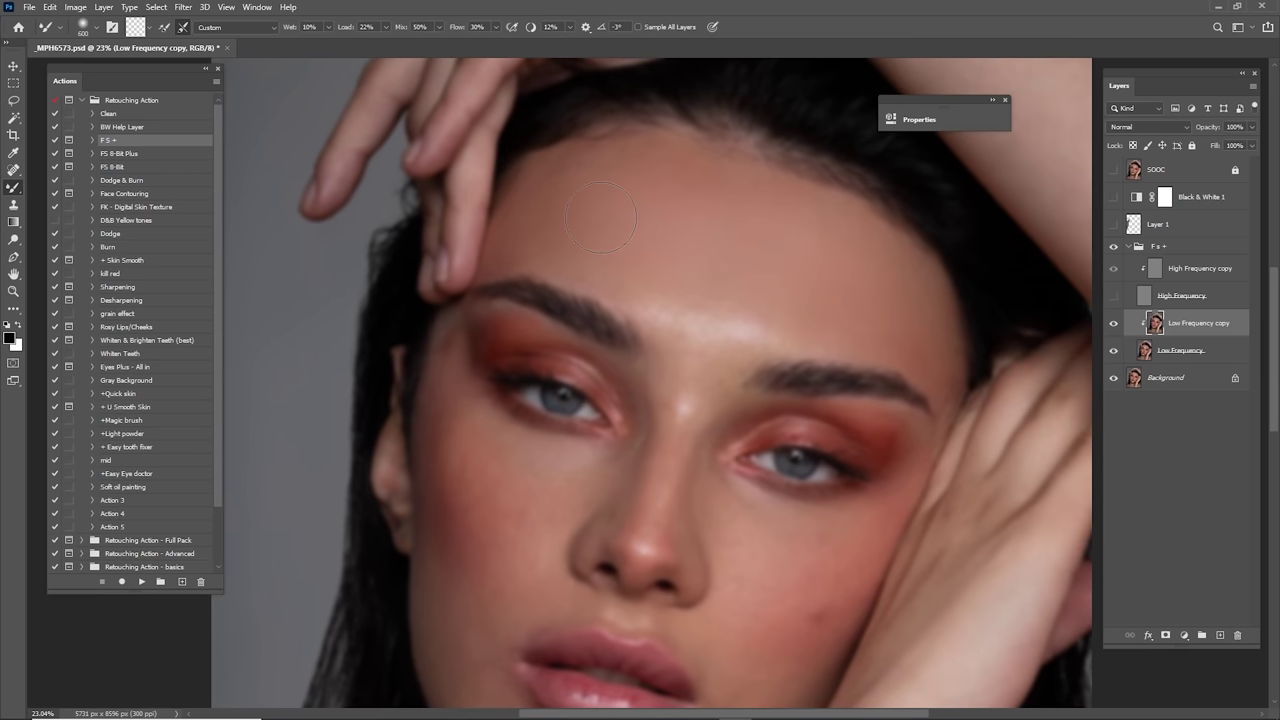
scroll(806, 316, down, 3)
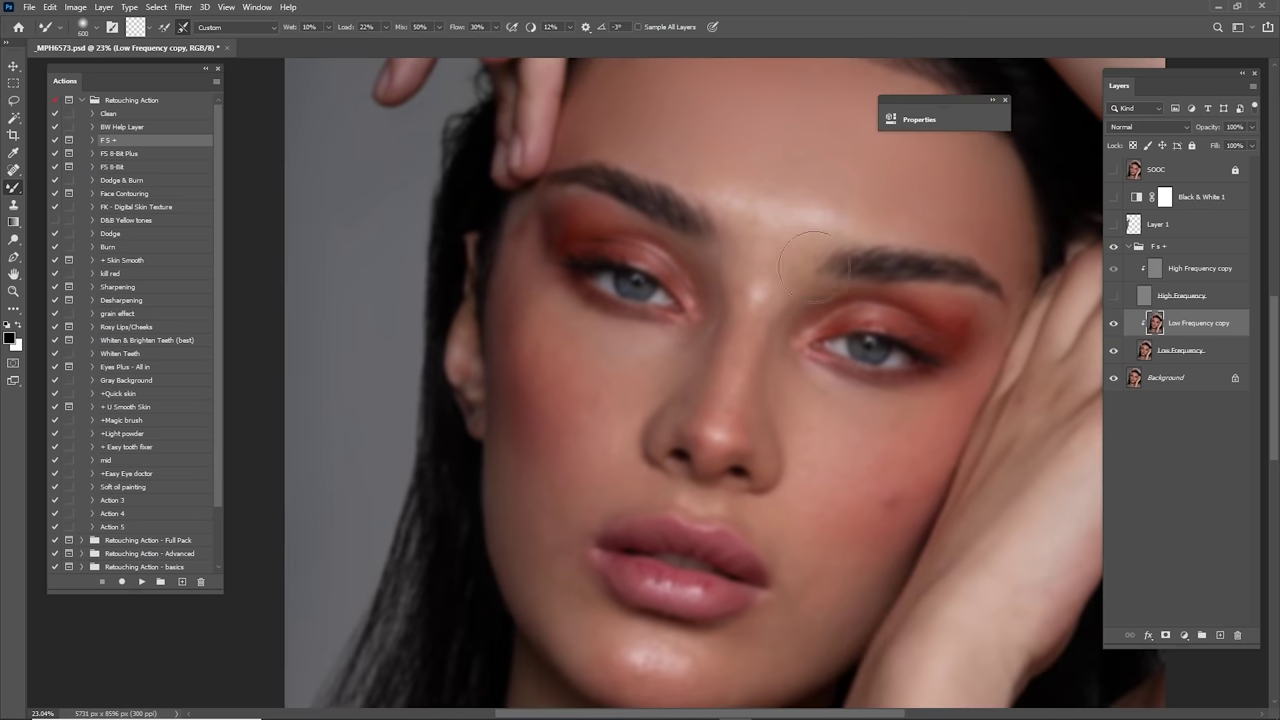
scroll(789, 270, left, 3)
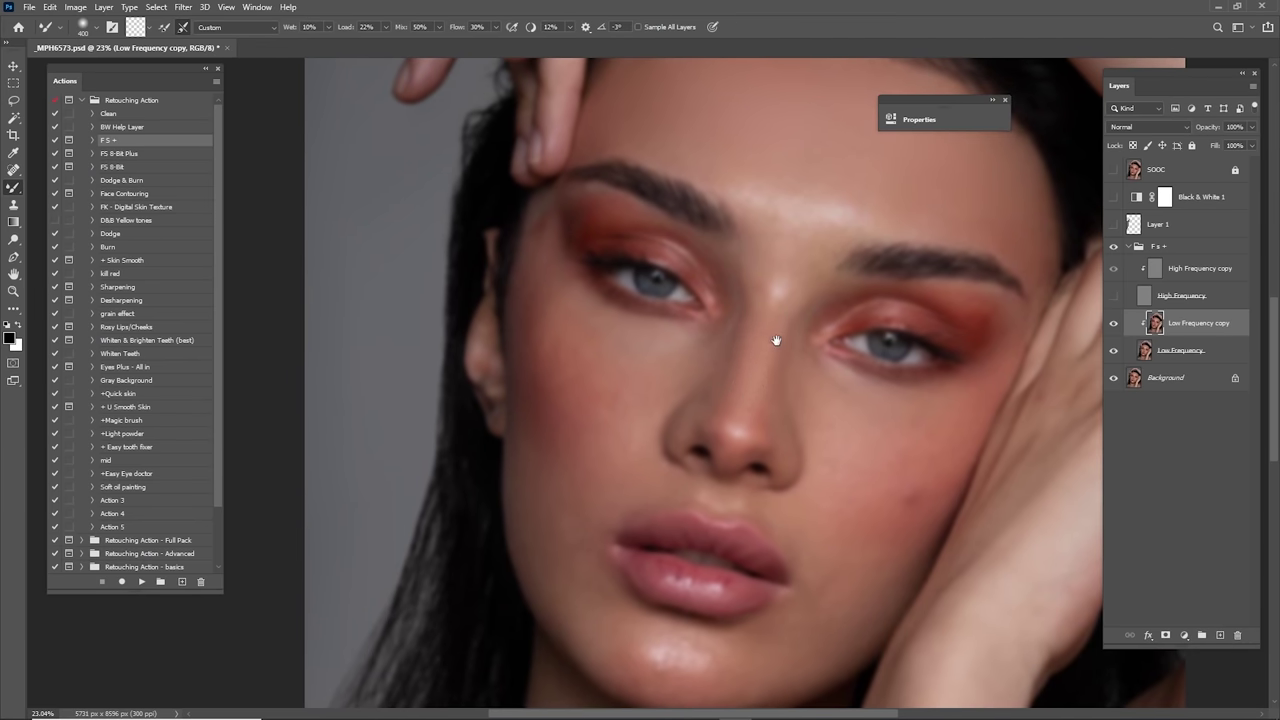
drag(776, 341, 756, 381)
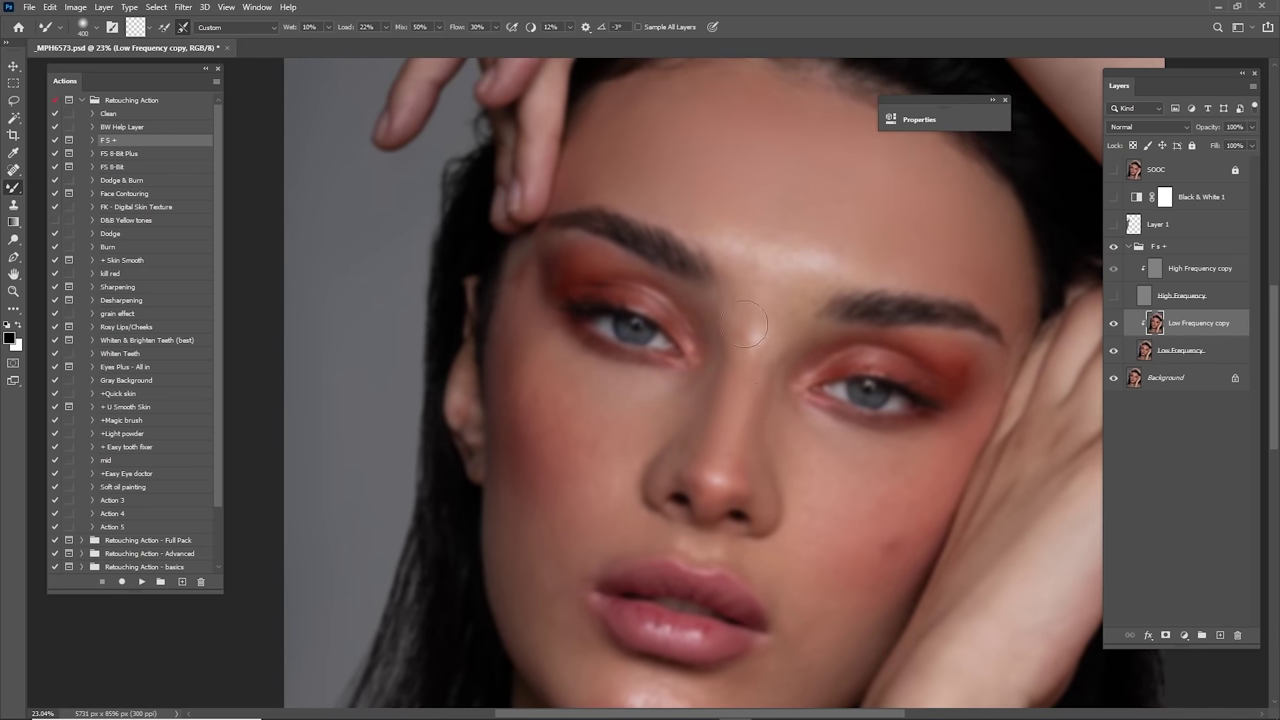
drag(773, 298, 767, 384)
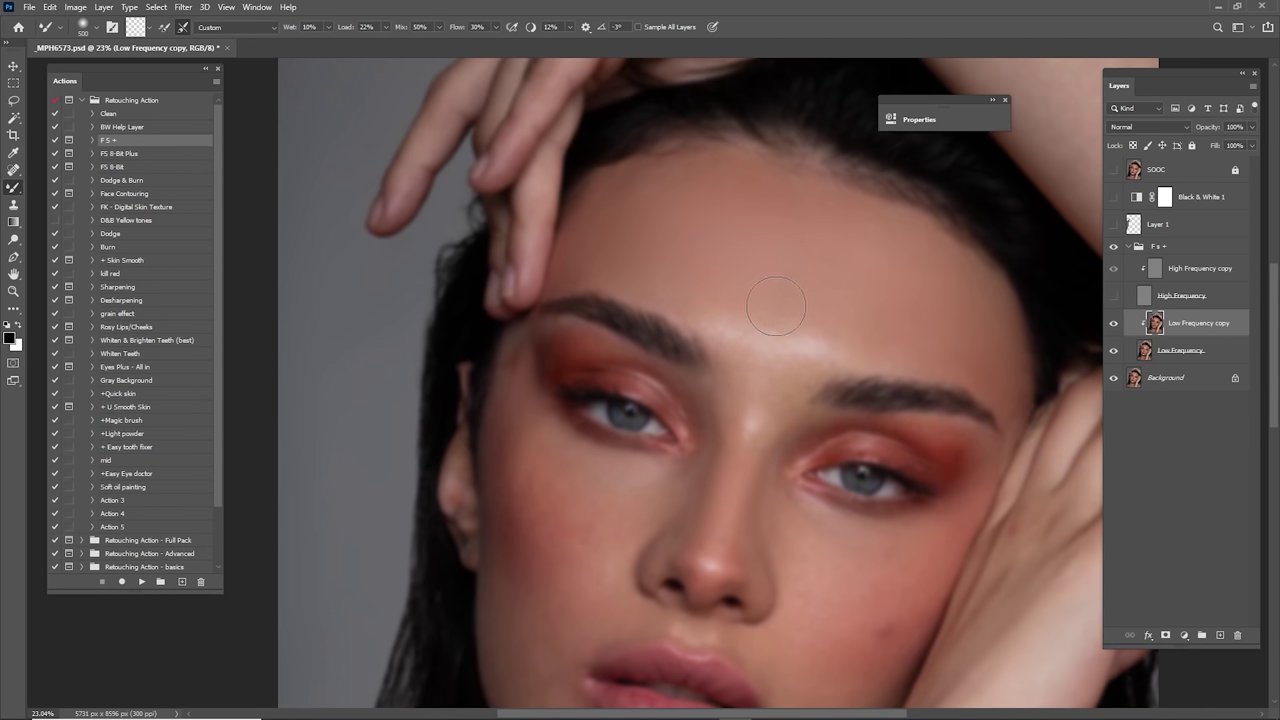
scroll(657, 357, down, 4)
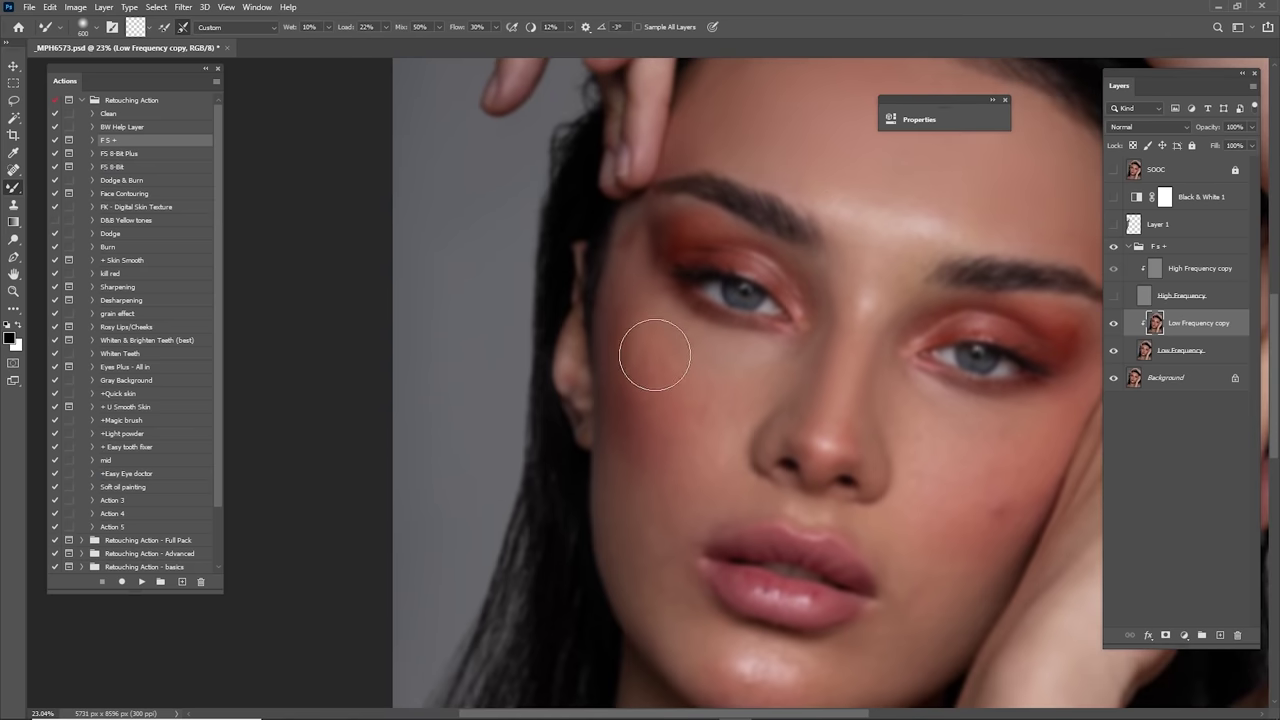
Step: Blend the blush and surrounding skin tones on the cheek beside the ear with the Mixer Brush at 500 to 600 pixels
drag(694, 405, 656, 250)
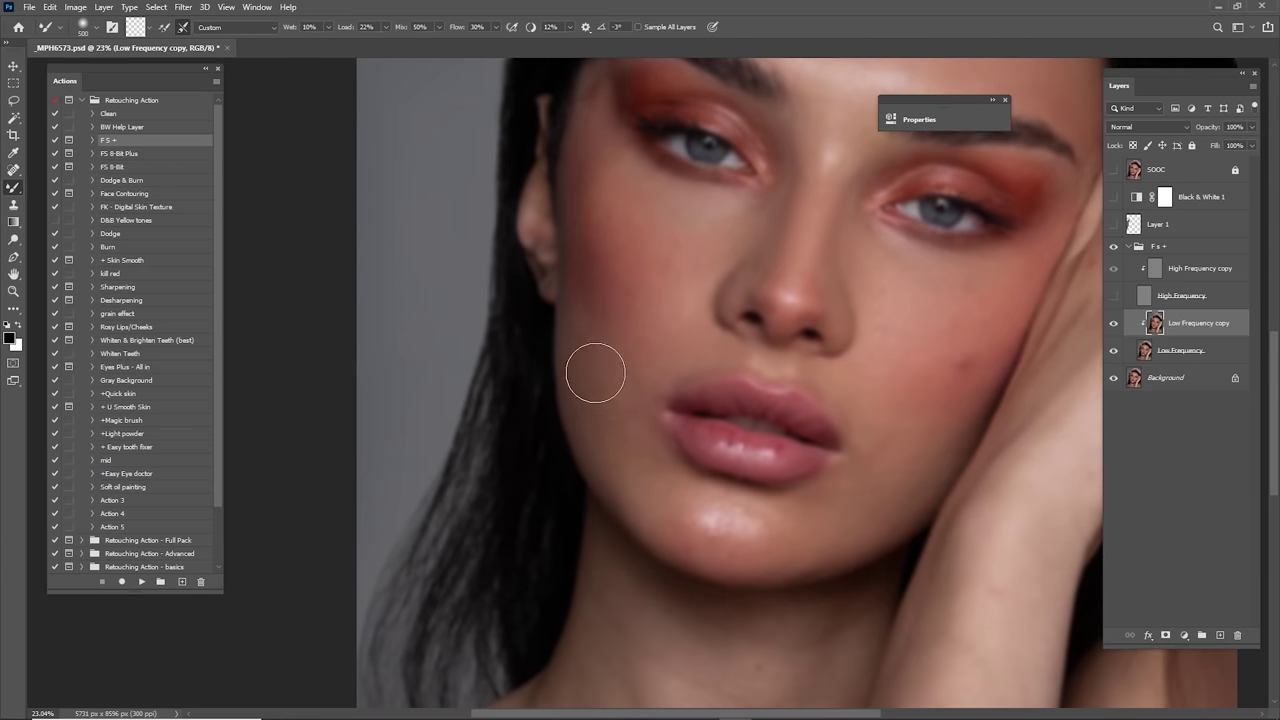
drag(618, 299, 614, 440)
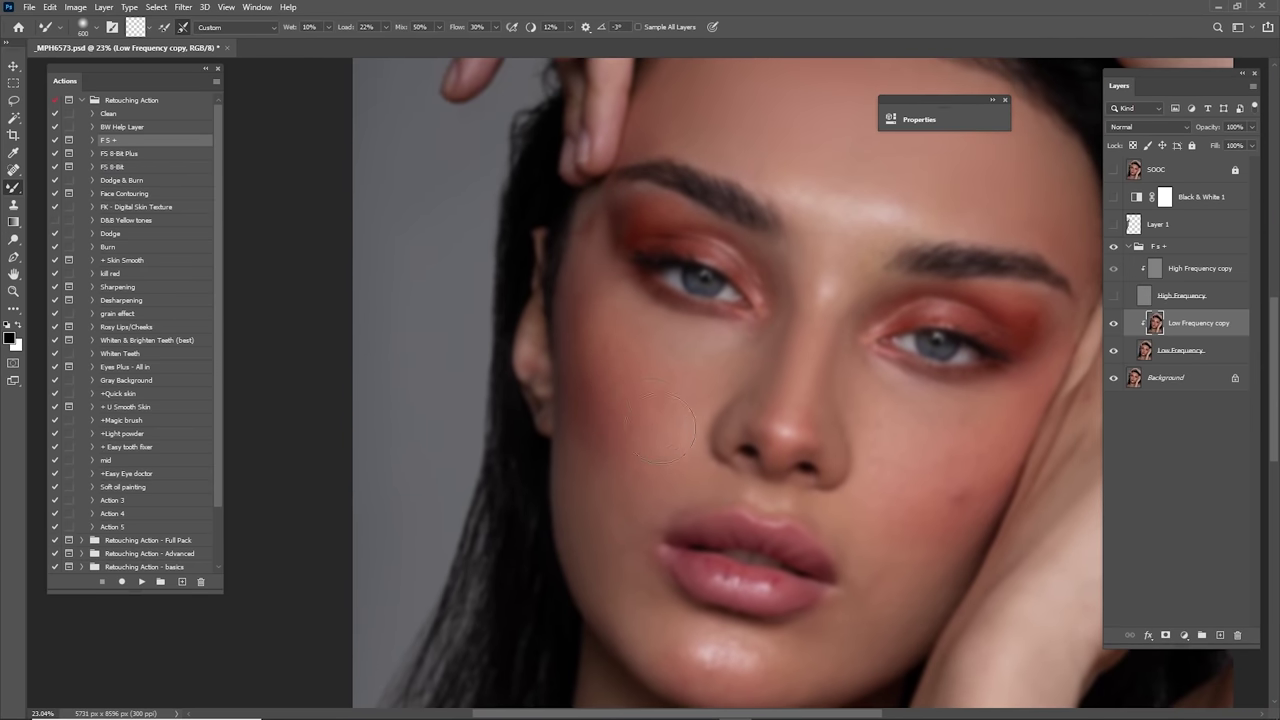
key(bracketleft)
scroll(722, 433, right, 3)
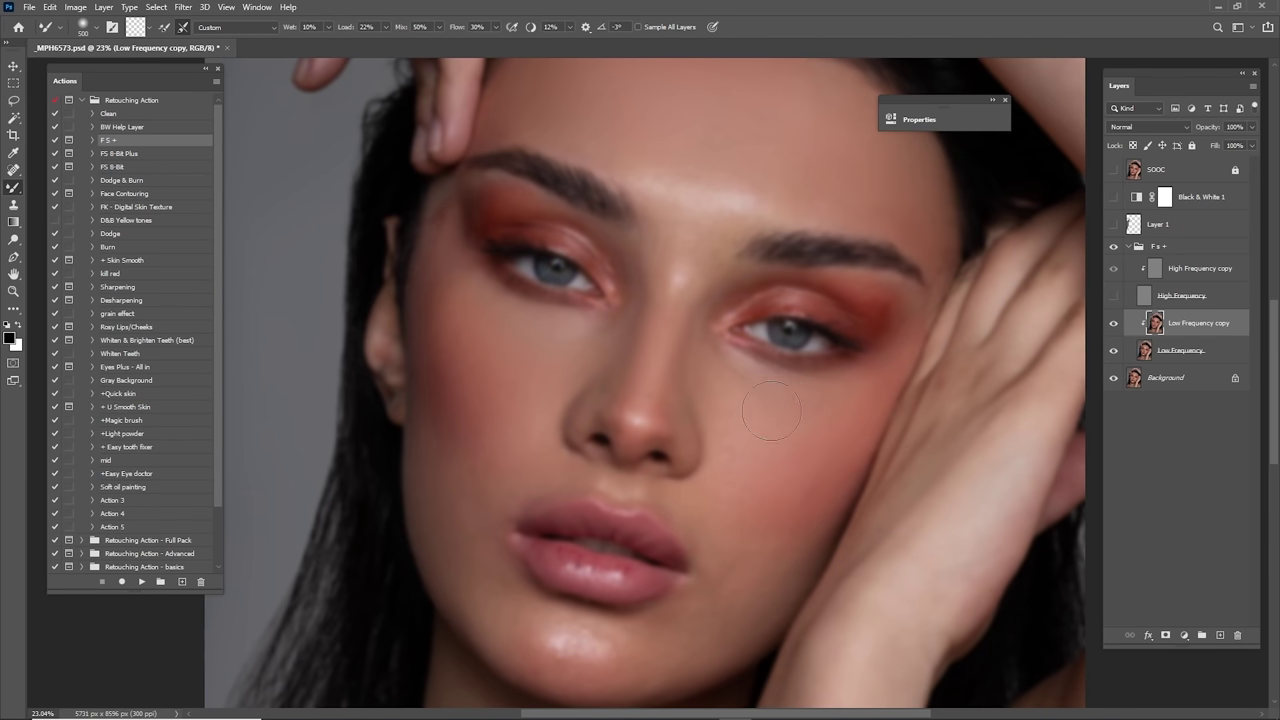
Step: Smooth the tones on the cheek beside the supporting hand and along the jawline with the Mixer Brush at 400 to 600 pixels
mouse_move(647, 363)
mouse_down()
mouse_move(729, 399)
mouse_move(769, 373)
mouse_up()
scroll(633, 472, down, 2)
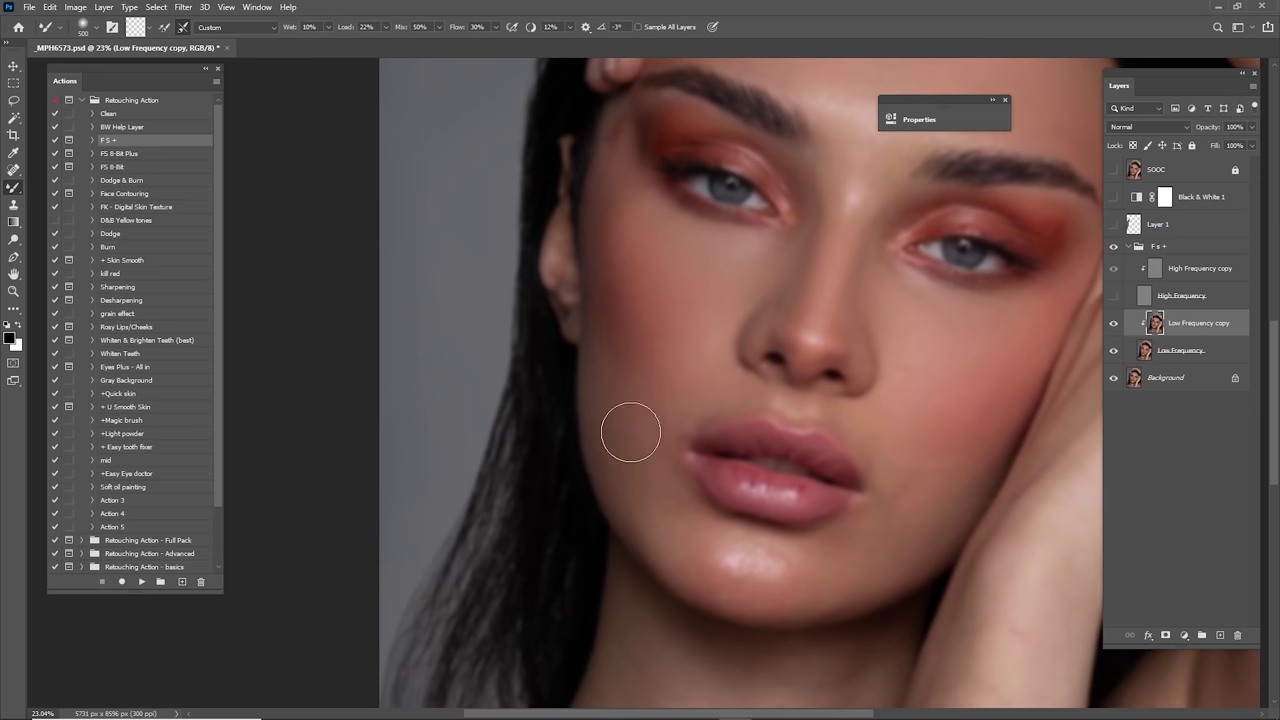
scroll(629, 429, down, 2)
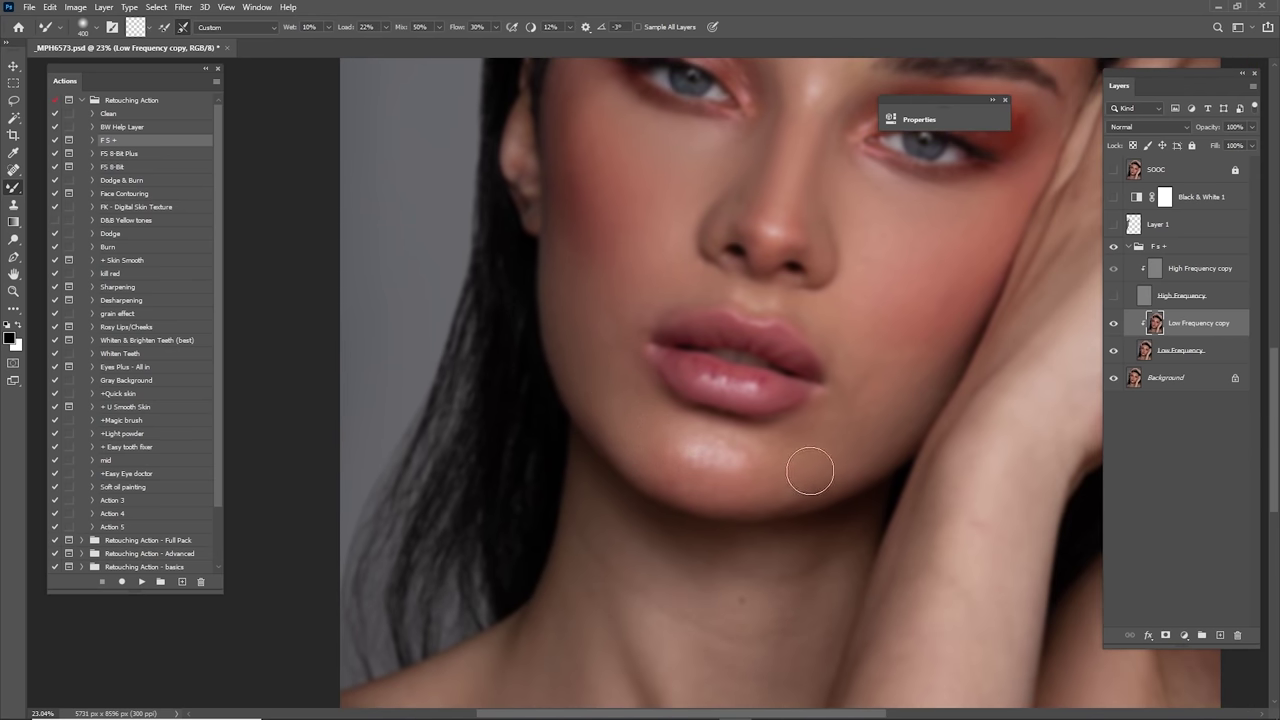
key(])
drag(883, 401, 832, 460)
key(])
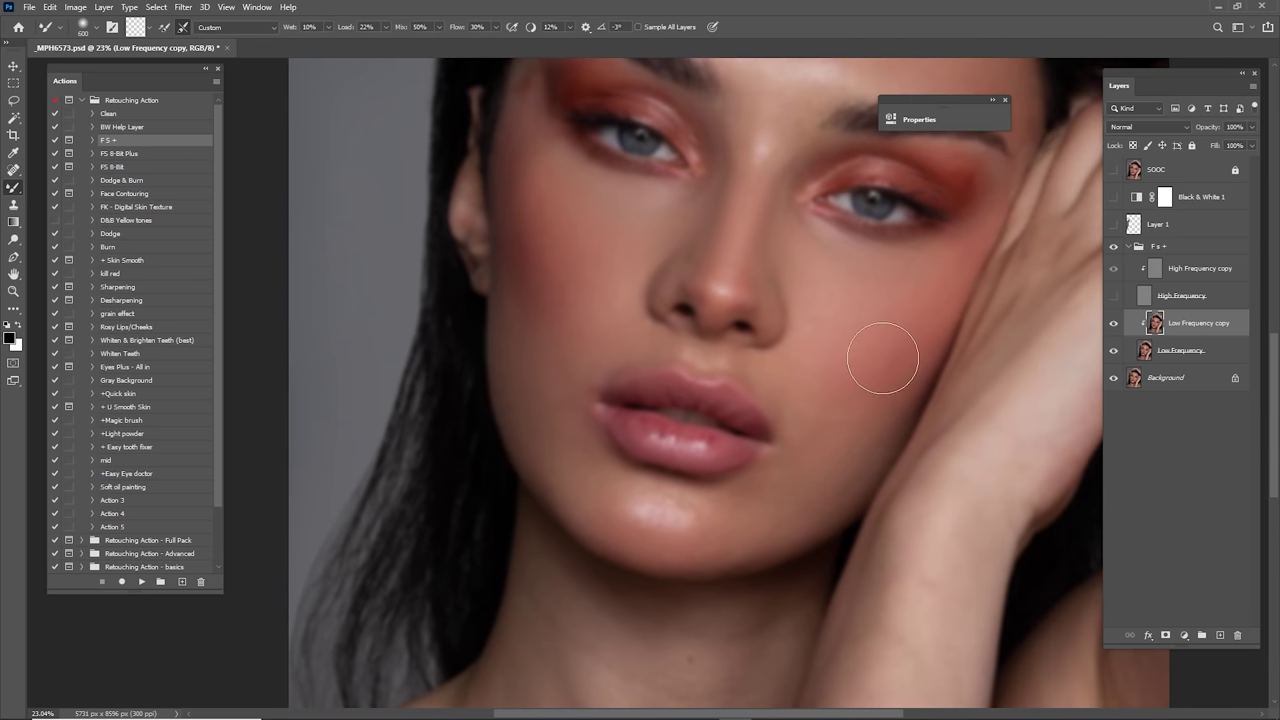
key([)
key([)
Step: Refine the transition from the temple through the ear-side cheek to the jaw with the Mixer Brush at 400 to 500 pixels
scroll(591, 500, up, 4)
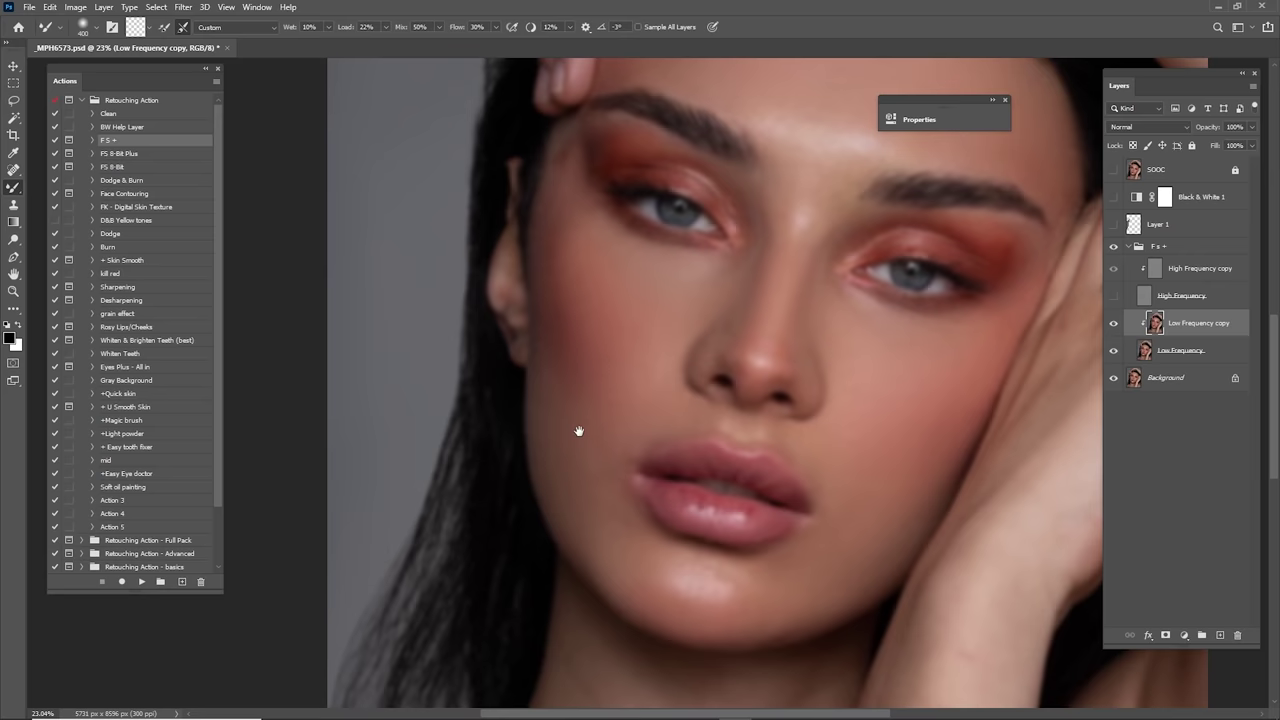
key(bracketright)
key(bracketright)
key(bracketright)
key(bracketleft)
key(bracketleft)
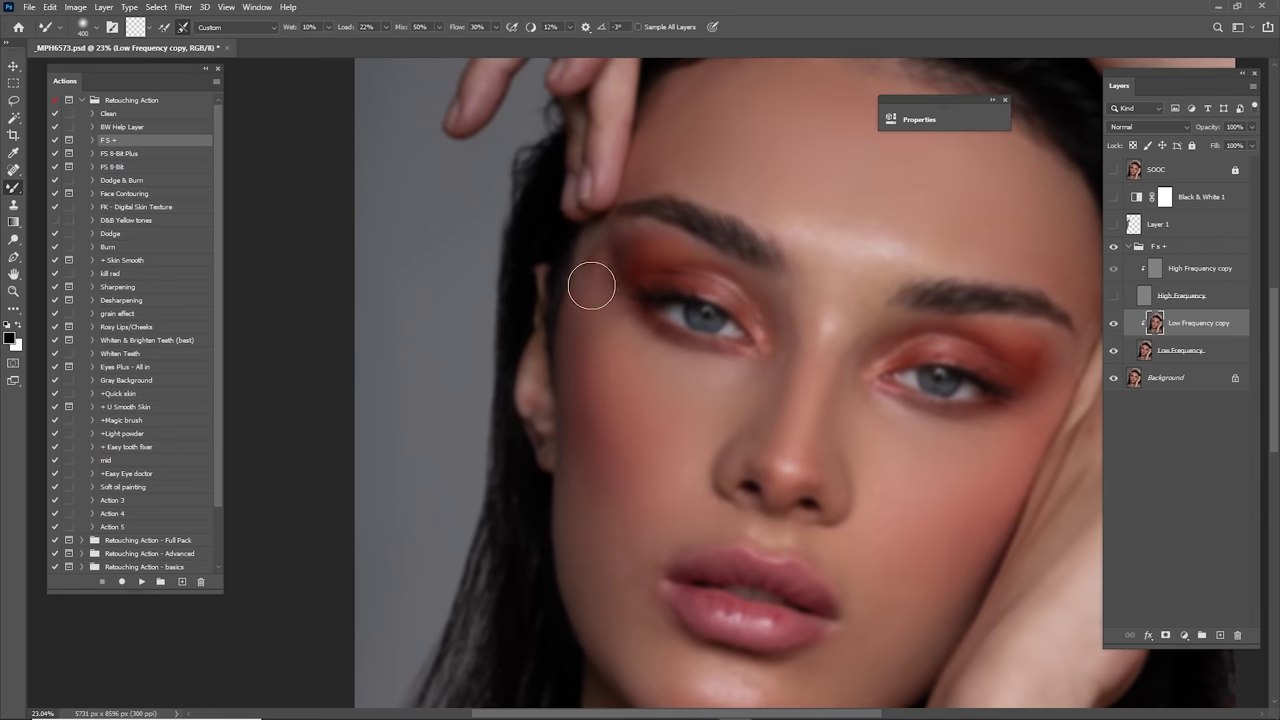
drag(675, 464, 635, 424)
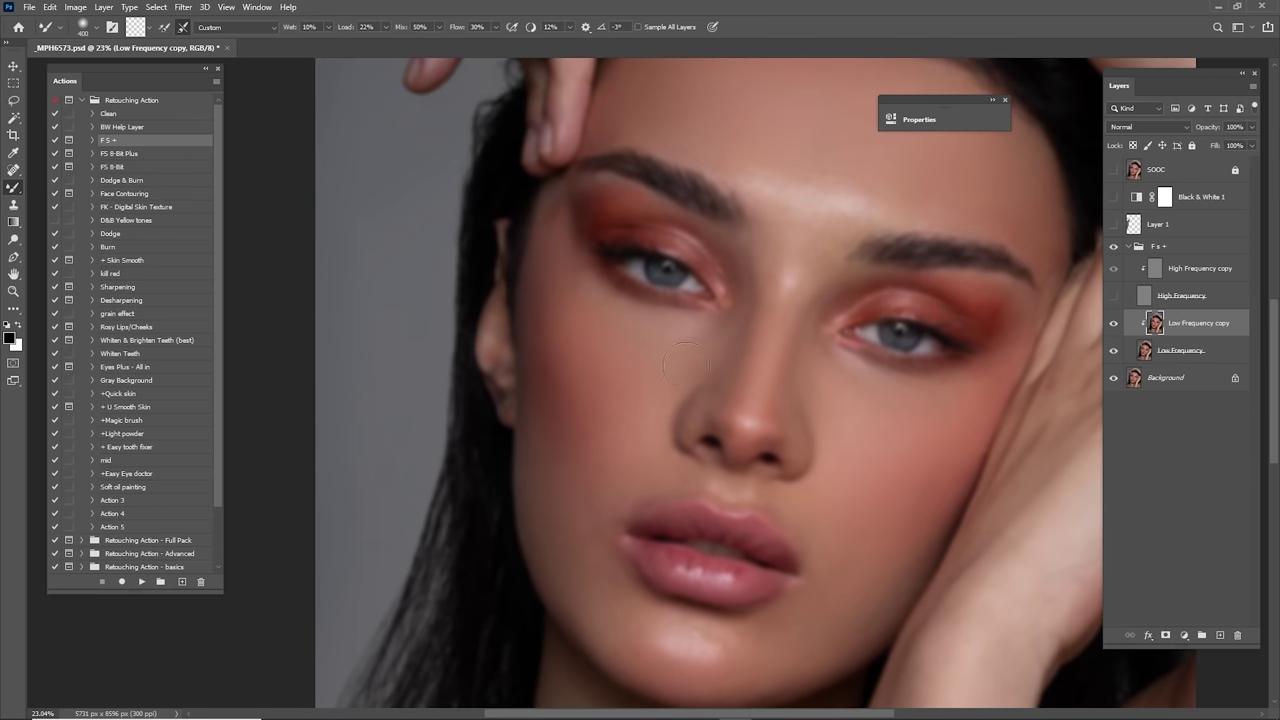
key(bracketright)
scroll(600, 390, down, 3)
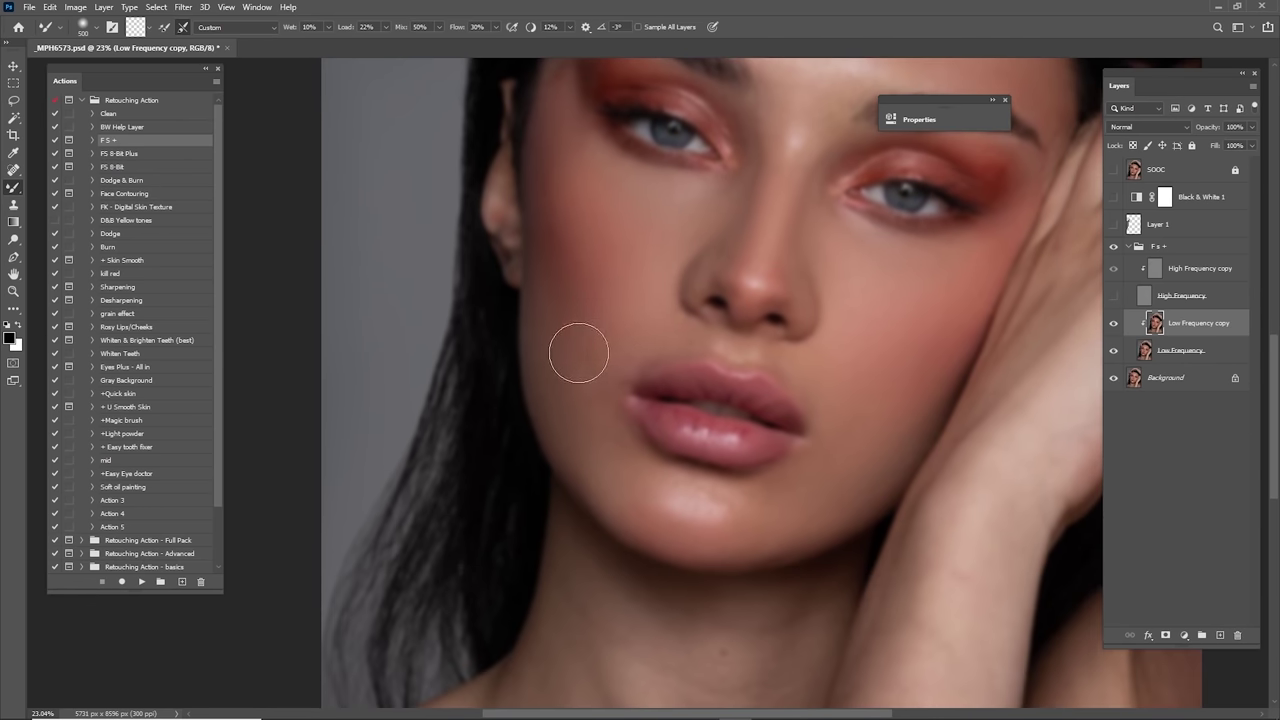
Step: Even out the hand-side cheek, under-eye area and outer brow edge with the Mixer Brush at 250 to 500 pixels
scroll(697, 331, right, 2)
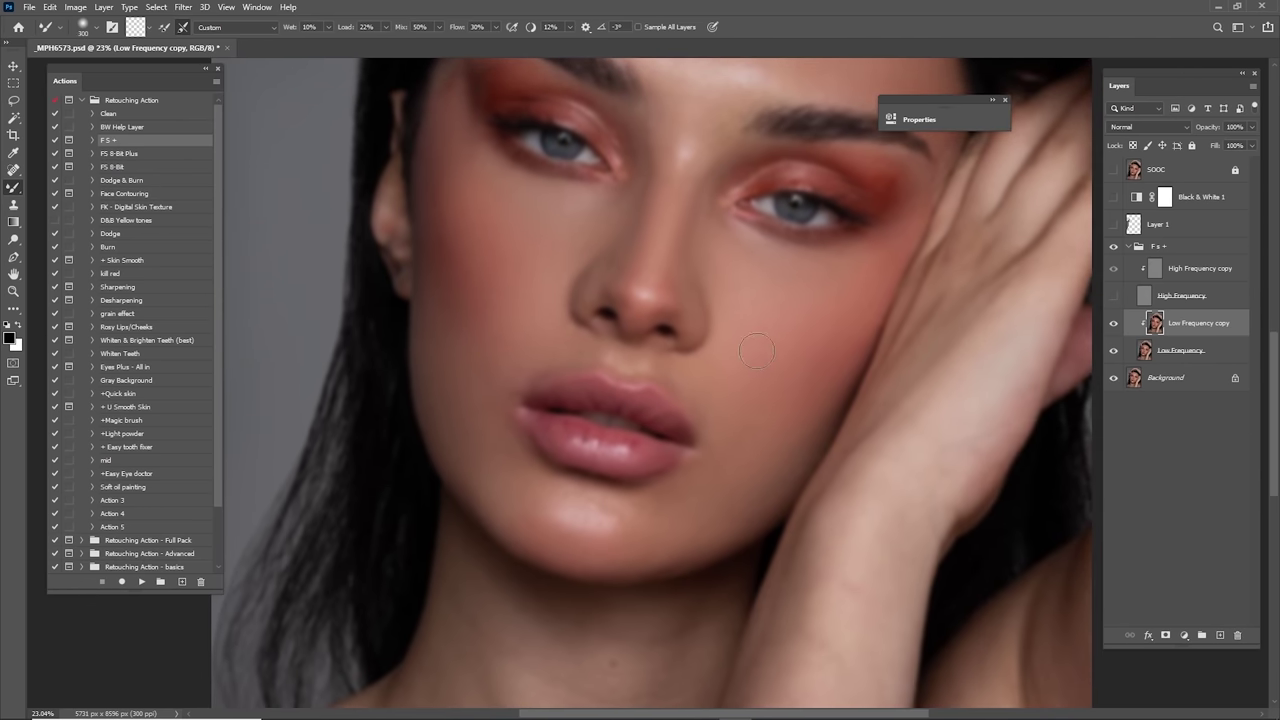
scroll(756, 350, up, 3)
scroll(730, 410, right, 1)
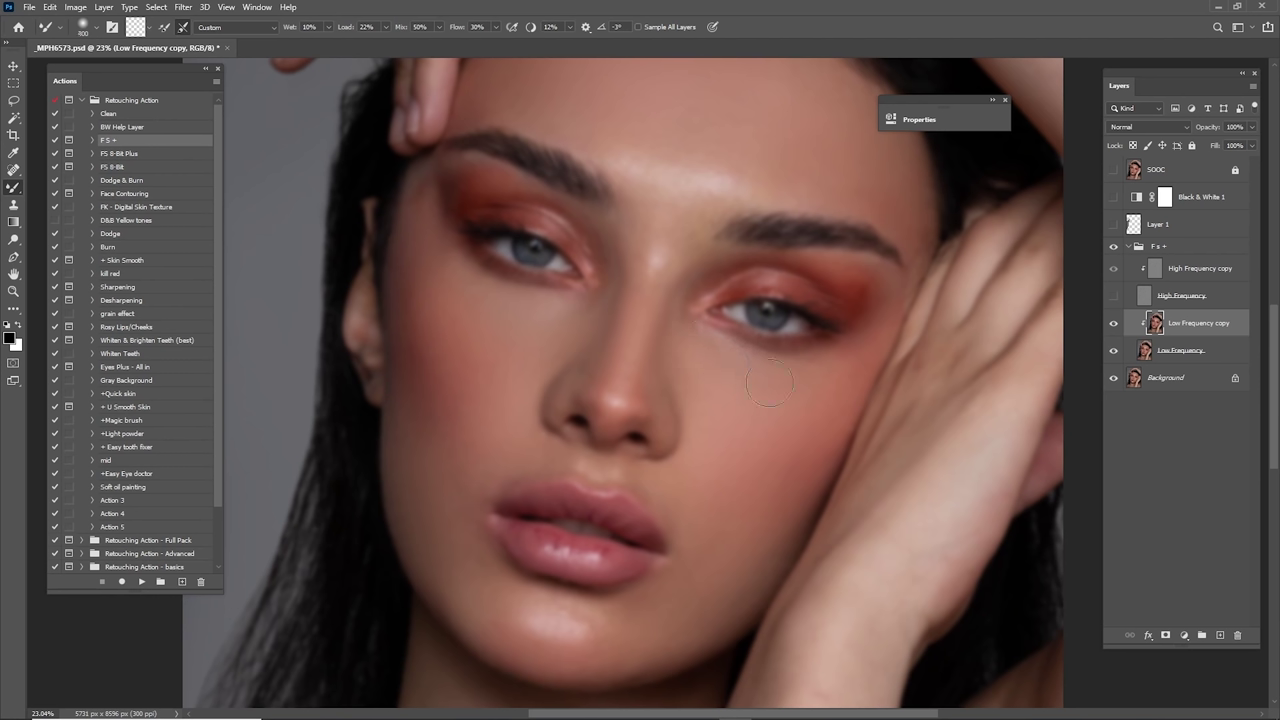
scroll(770, 595, down, 4)
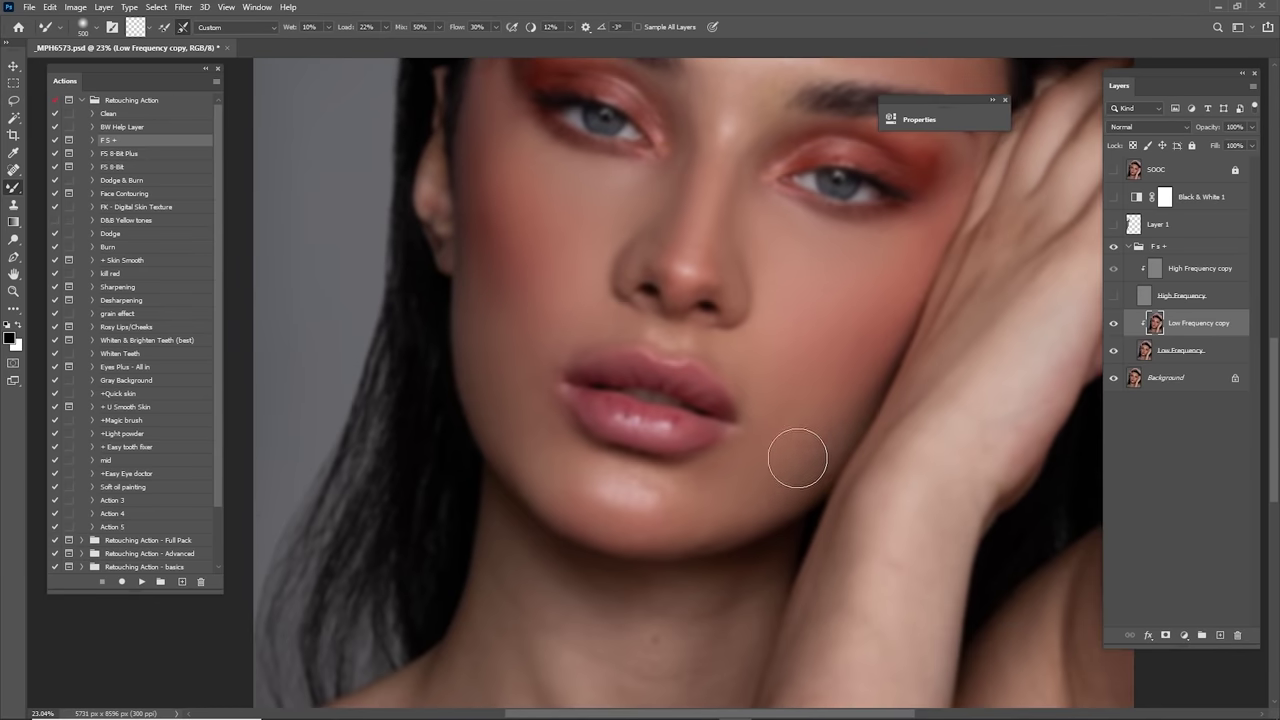
scroll(830, 450, up, 4)
drag(844, 455, 852, 447)
key([)
key([)
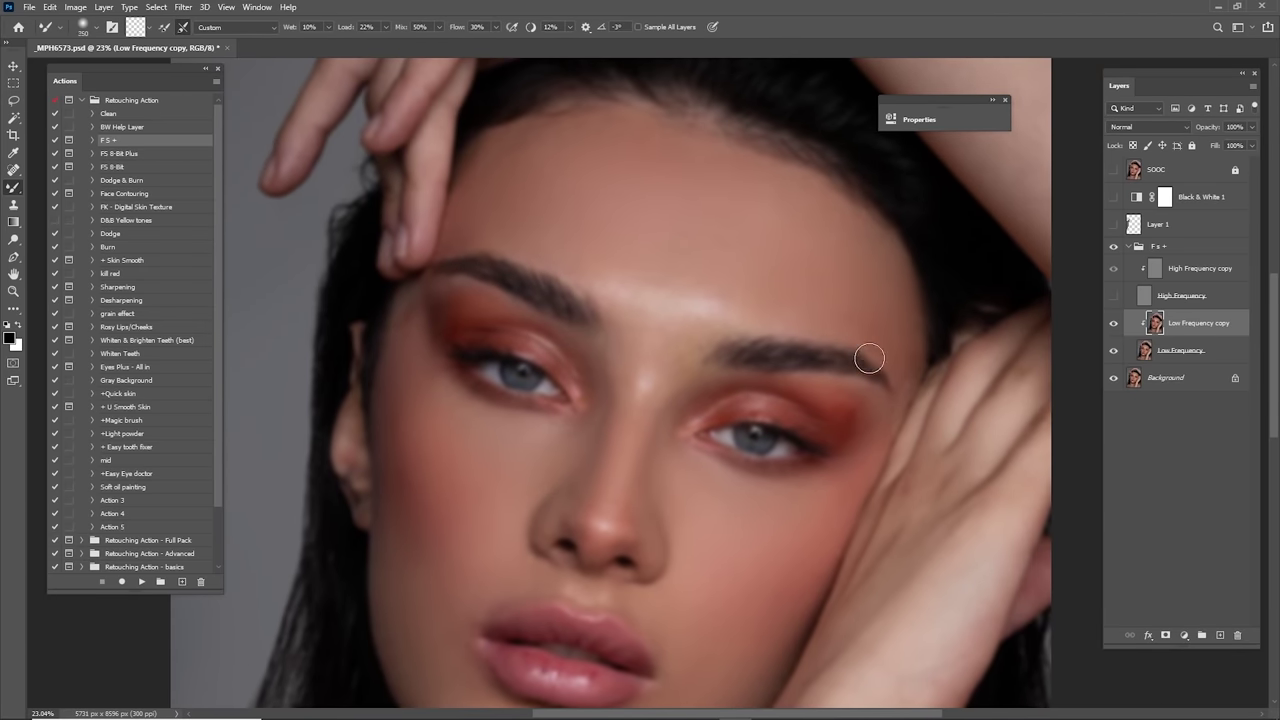
Step: Blend the skin tones across the back of the raised hand with the Mixer Brush at 400 to 600 pixels
key(])
key(bracketright)
key(bracketright)
key(bracketleft)
key(bracketleft)
key(bracketleft)
key(bracketright)
key(bracketright)
drag(593, 181, 720, 381)
key(bracketleft)
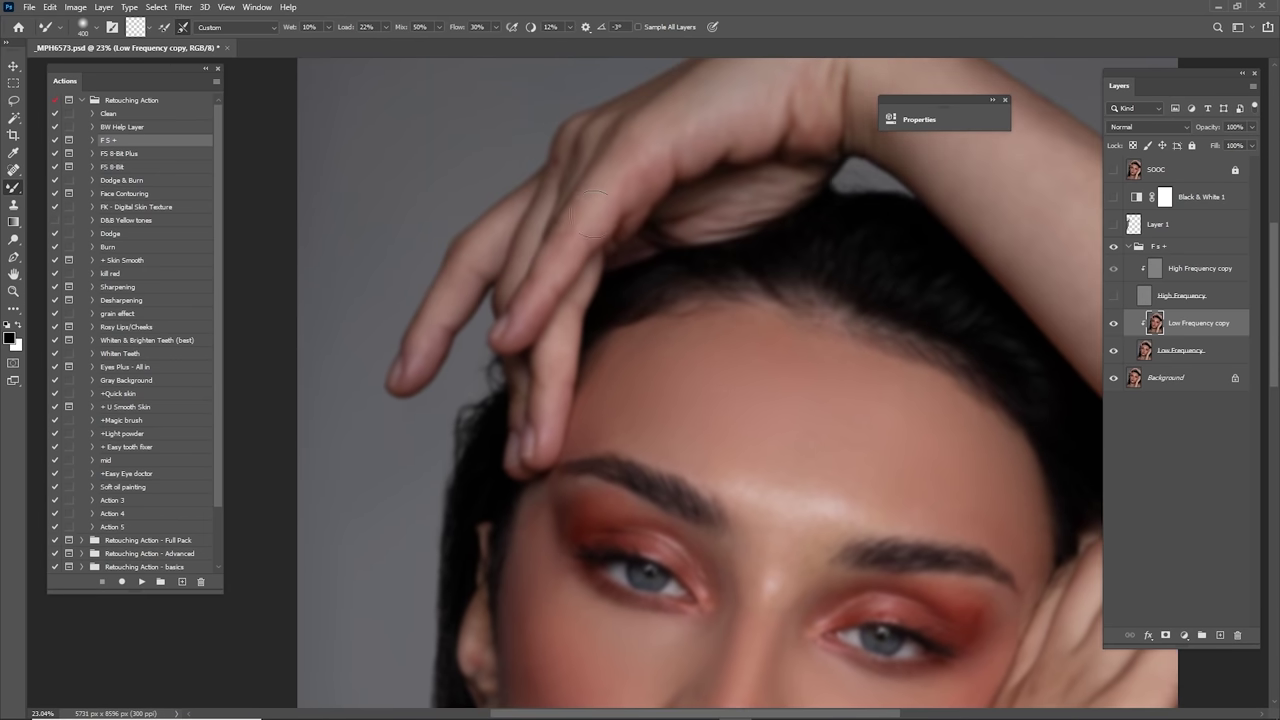
drag(645, 170, 591, 281)
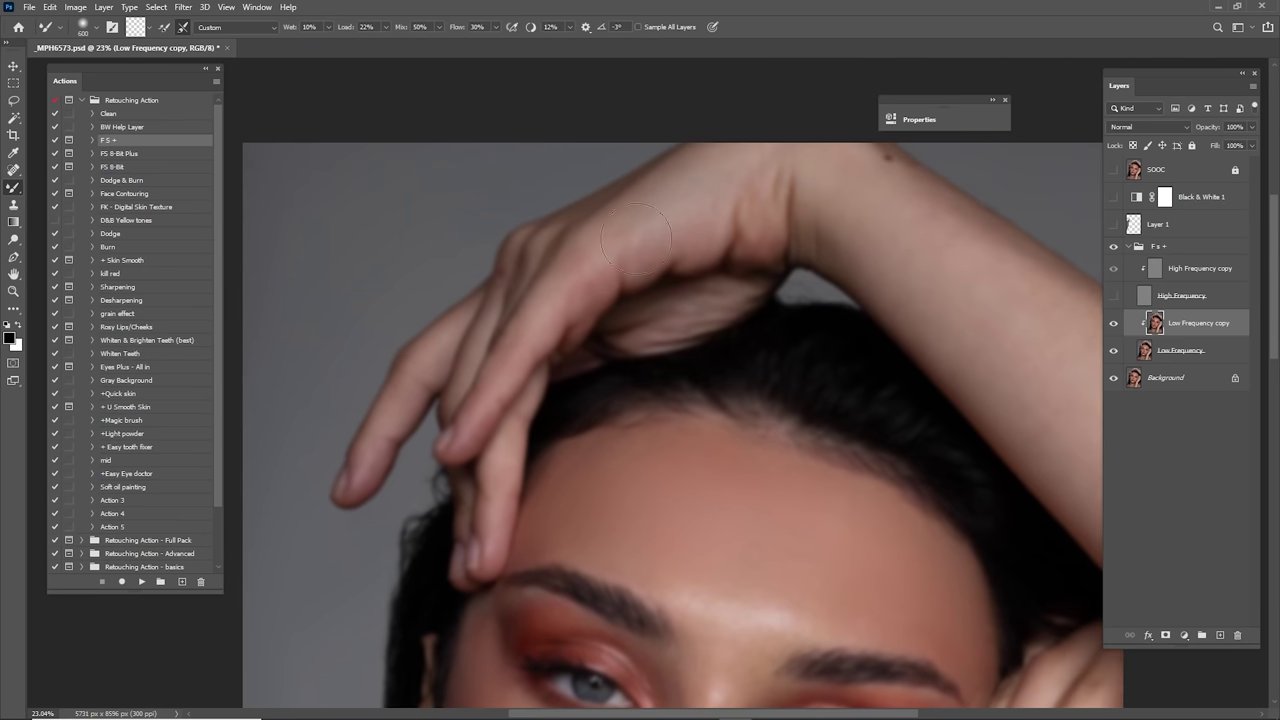
Step: Smooth the tones along the raised forearm above the head with the Mixer Brush at 800 pixels
scroll(785, 235, right, 3)
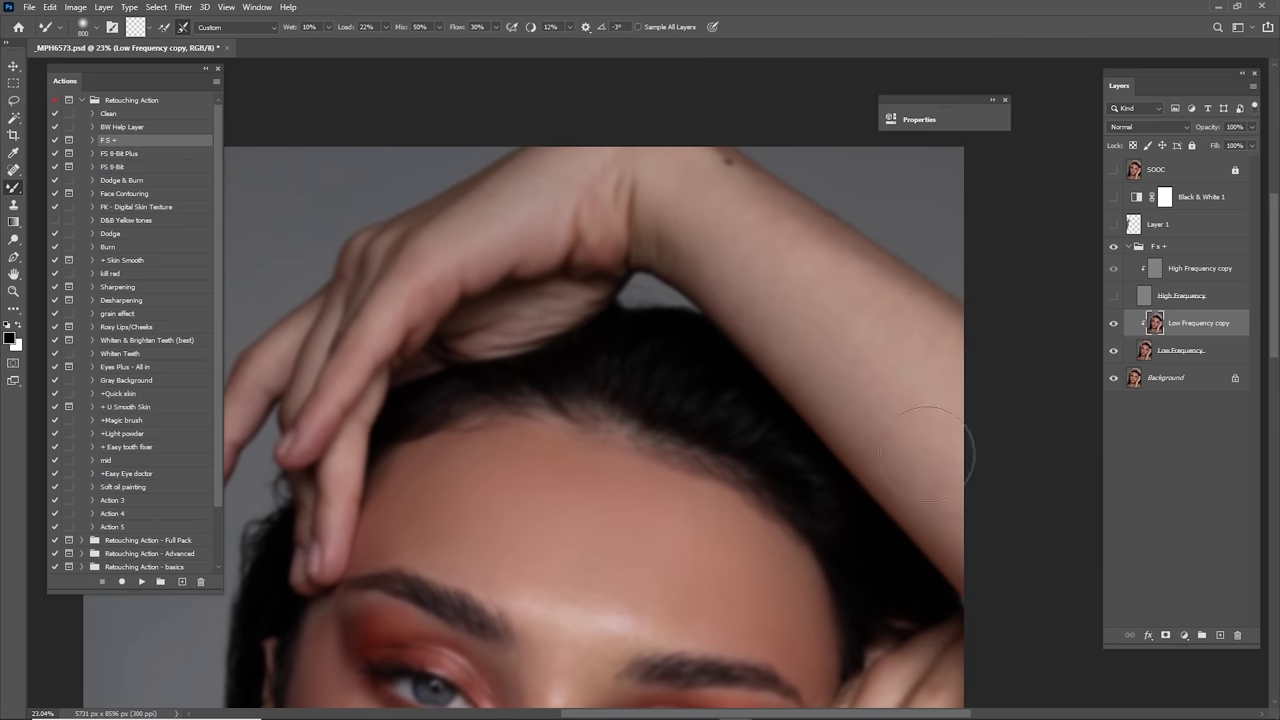
key(bracketleft)
key(bracketleft)
drag(691, 225, 936, 289)
key(bracketleft)
key(bracketleft)
key(bracketleft)
Step: Even out the fingers of the raised hand with the Mixer Brush at 250 pixels and its back at 400 pixels
mouse_move(552, 448)
mouse_down()
mouse_move(693, 317)
mouse_move(720, 261)
mouse_up()
key(bracketleft)
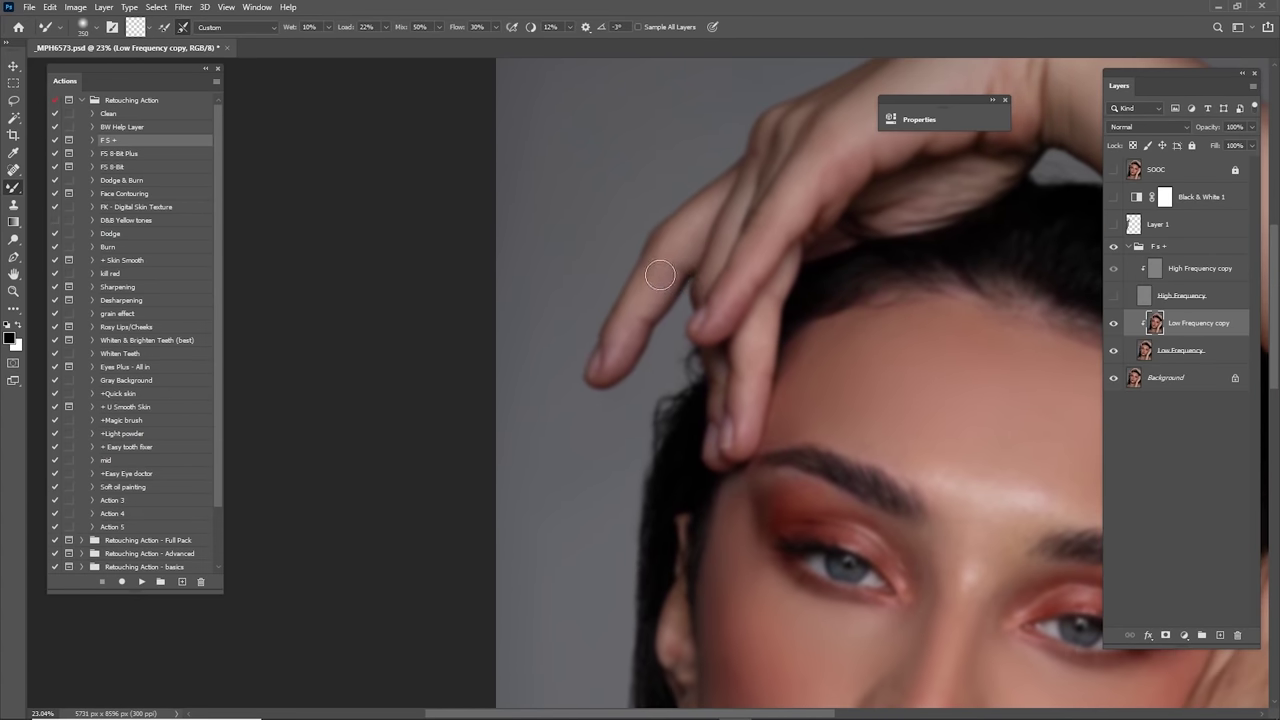
drag(857, 150, 664, 303)
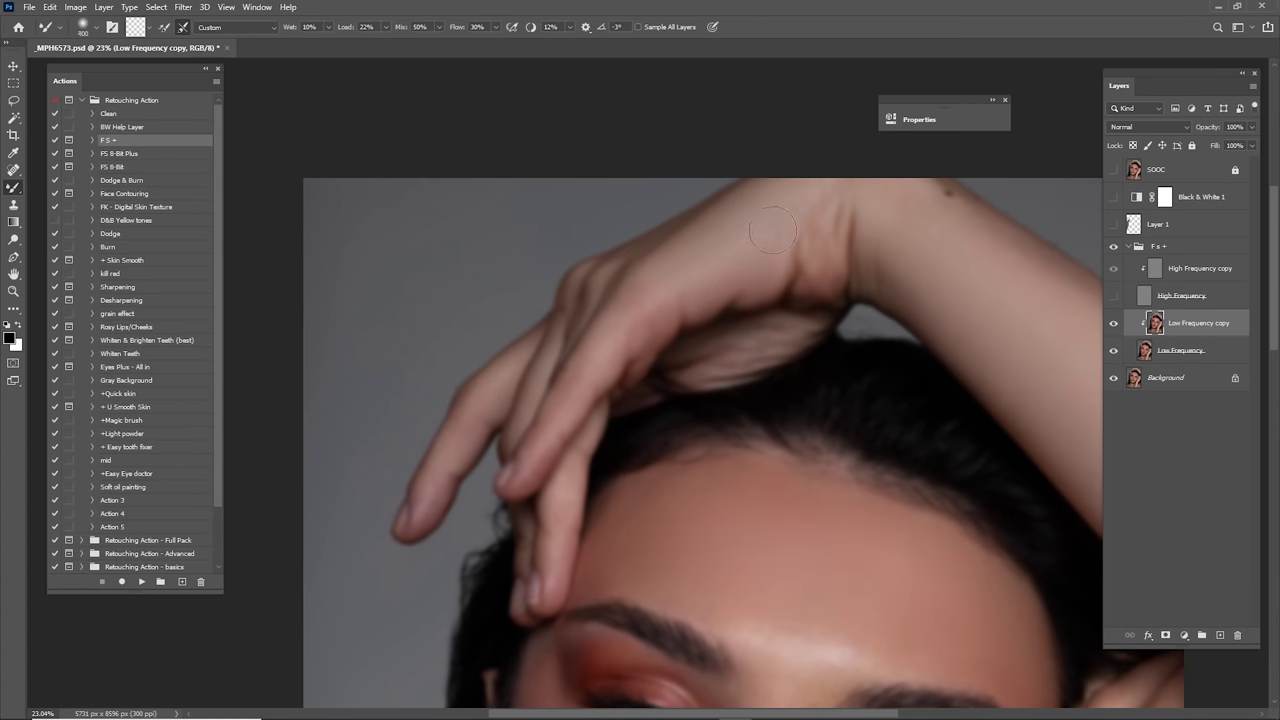
Step: Blend the supporting forearm and wrist at 700 pixels and the back of that hand at 300 pixels with the Mixer Brush
scroll(790, 260, down, 10)
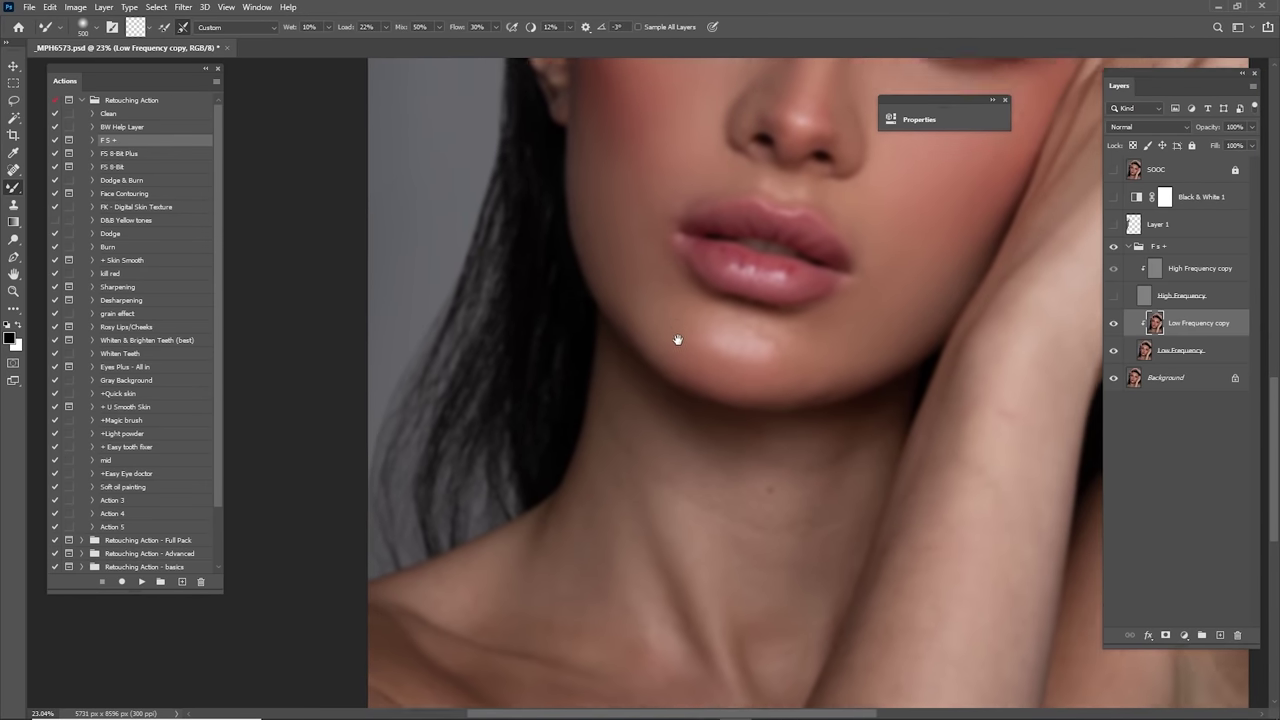
mouse_move(845, 390)
mouse_down()
mouse_move(729, 306)
mouse_move(612, 263)
mouse_up()
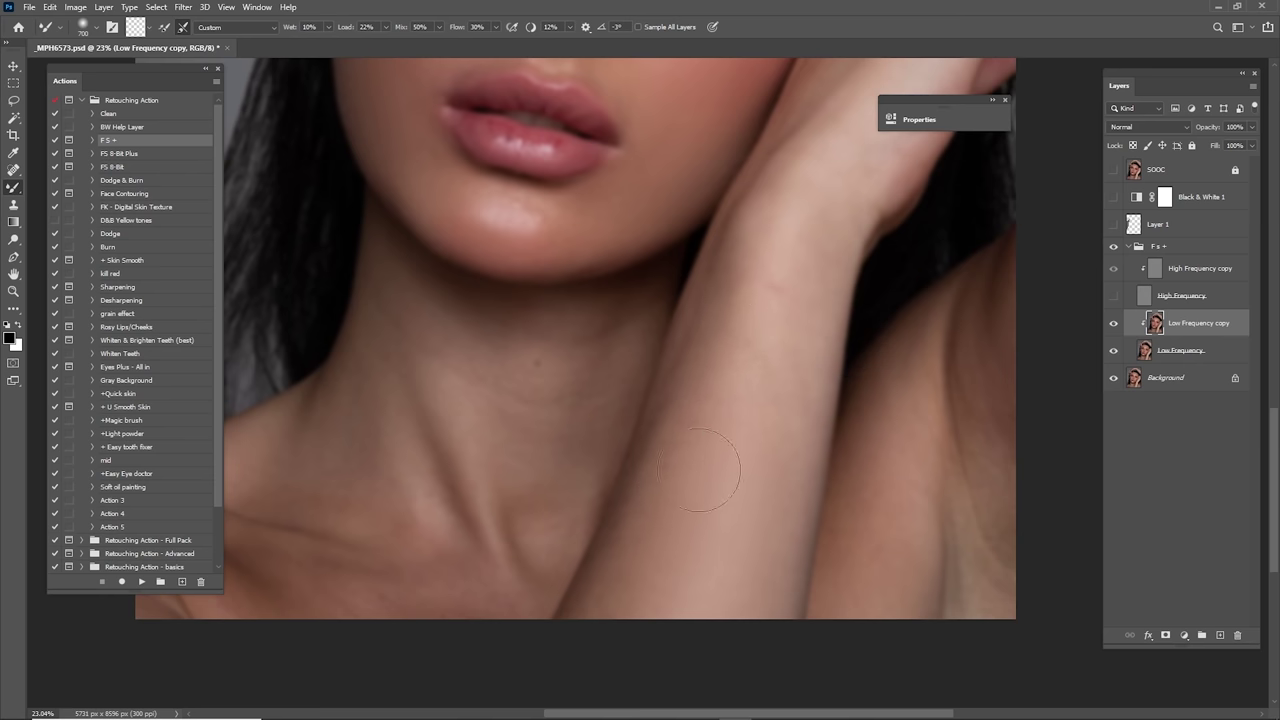
drag(775, 251, 714, 480)
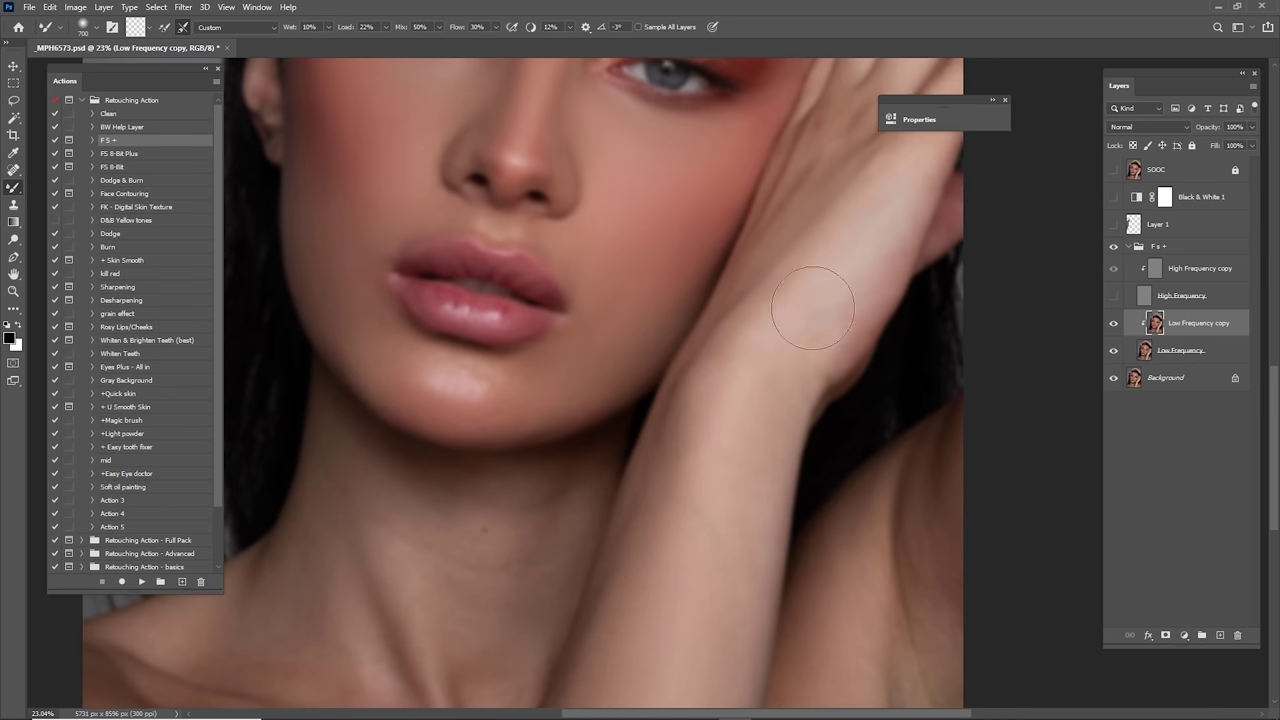
scroll(800, 330, up, 1)
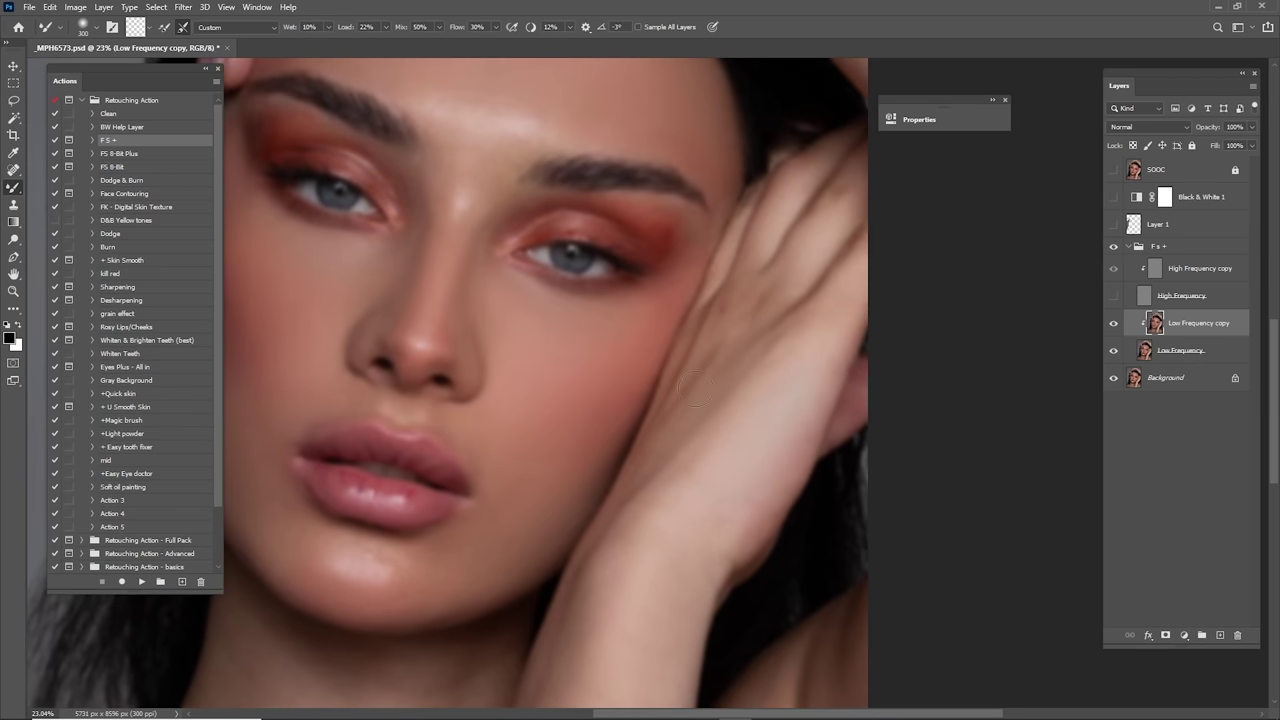
scroll(813, 300, up, 1)
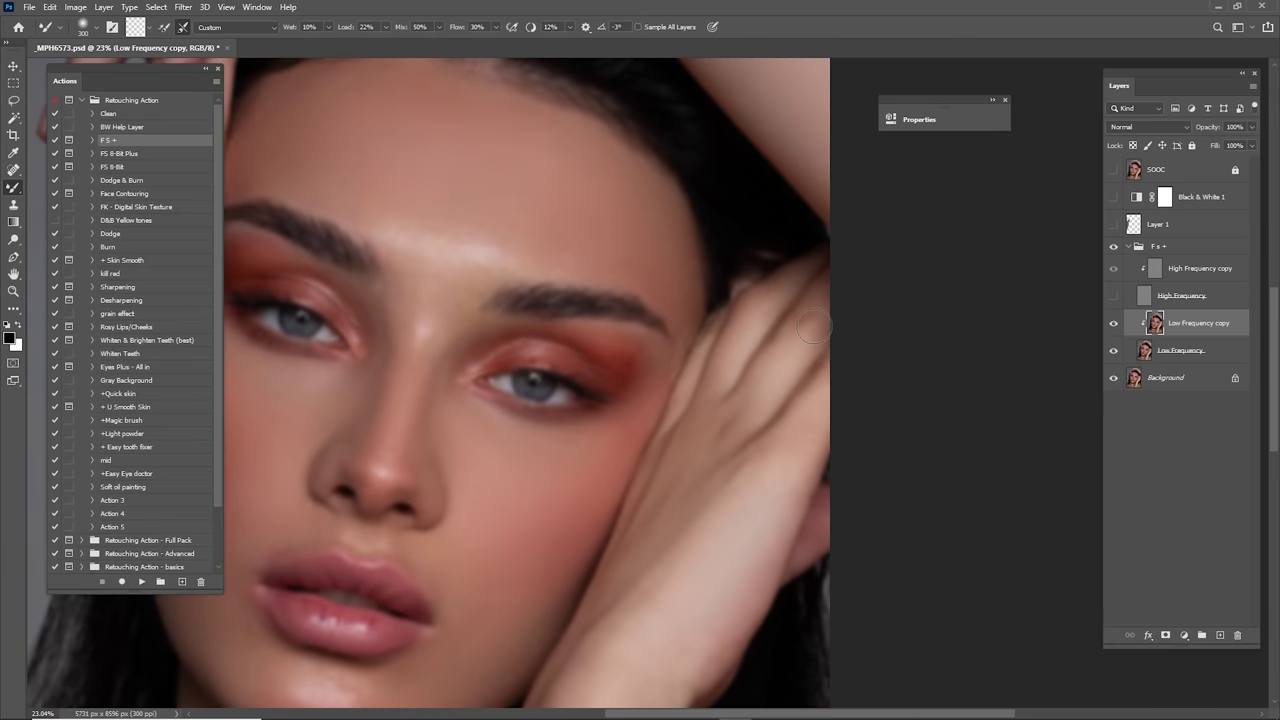
Step: Blend the lower part of the raised forearm and the forehead near the hairline with the Mixer Brush at 600 pixels
drag(816, 223, 801, 612)
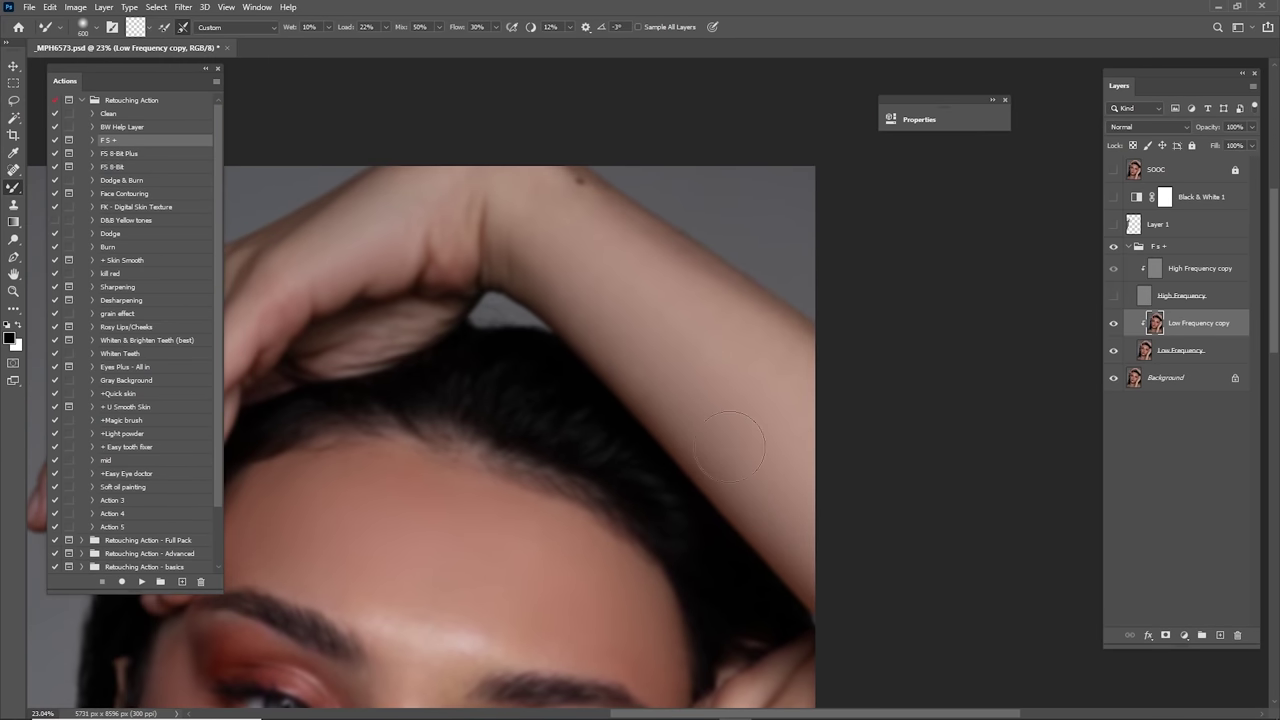
scroll(714, 434, down, 3)
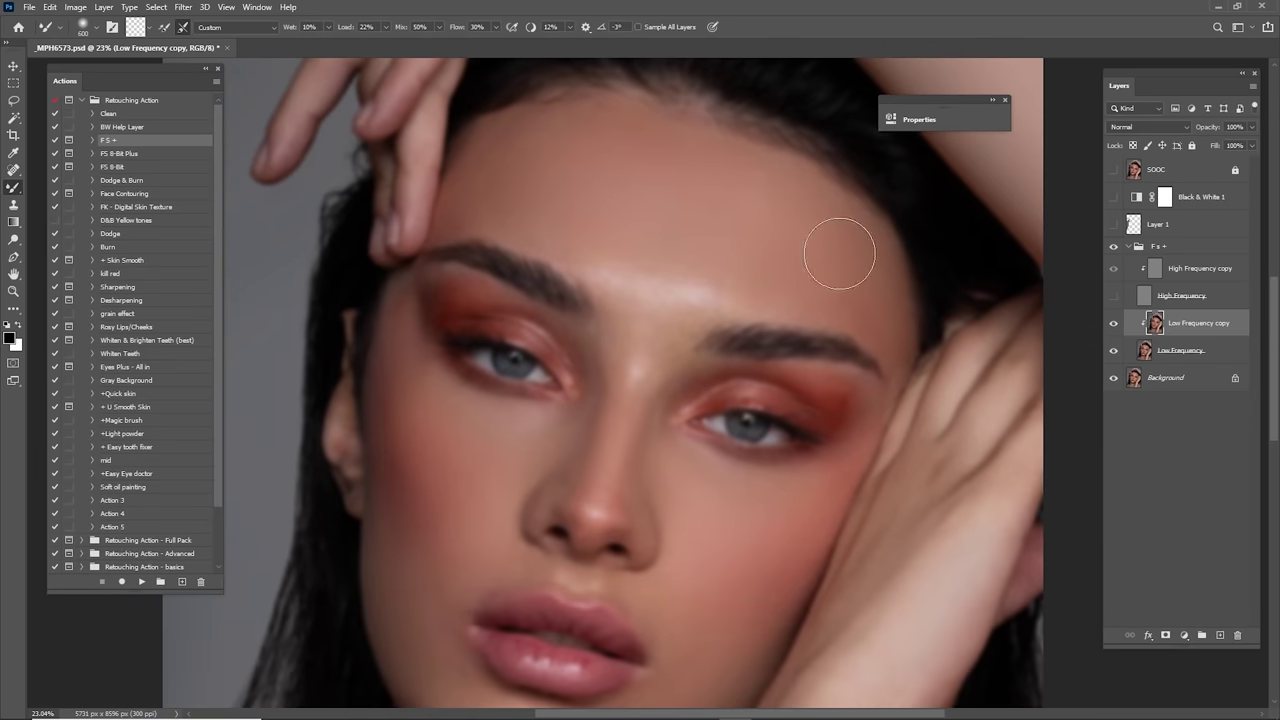
drag(669, 188, 809, 187)
mouse_move(843, 245)
mouse_down()
mouse_move(806, 208)
mouse_move(802, 180)
mouse_up()
Step: Soften the nose at 400 pixels and the cheek beside the supporting hand at 500 pixels with the Mixer Brush
key(bracketleft)
key(bracketleft)
key(bracketleft)
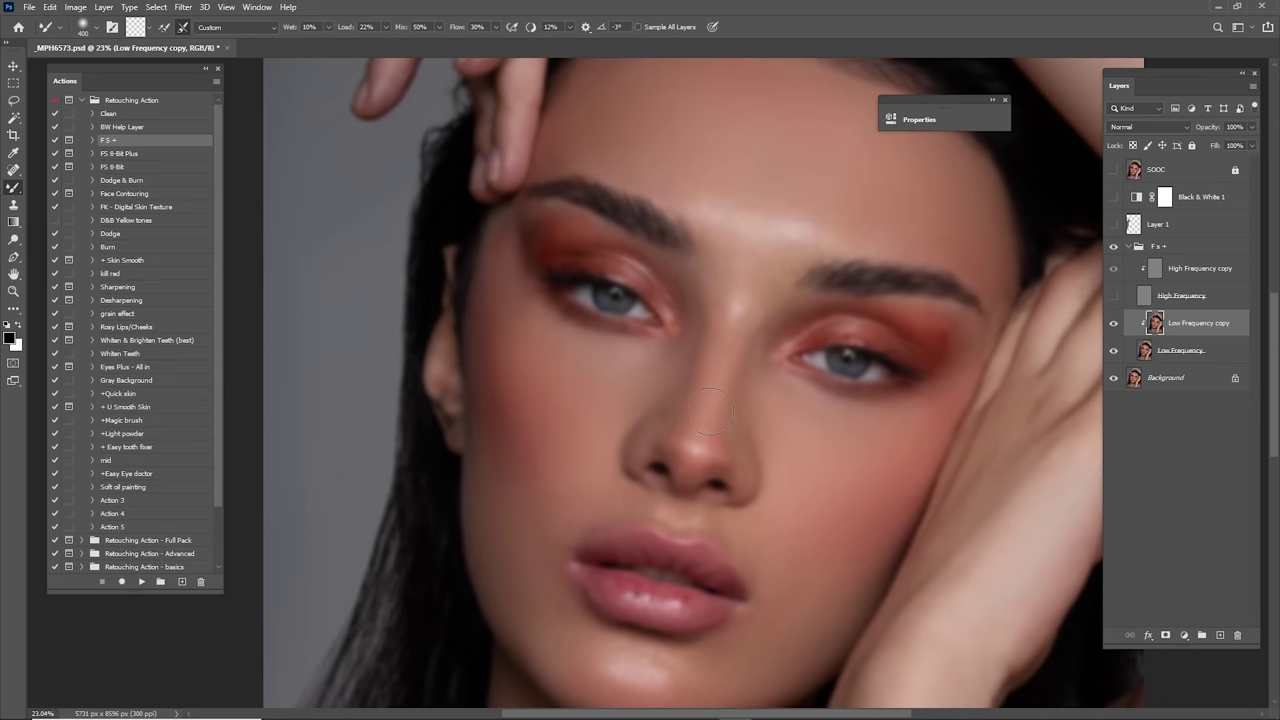
scroll(779, 355, down, 1)
scroll(779, 355, right, 1)
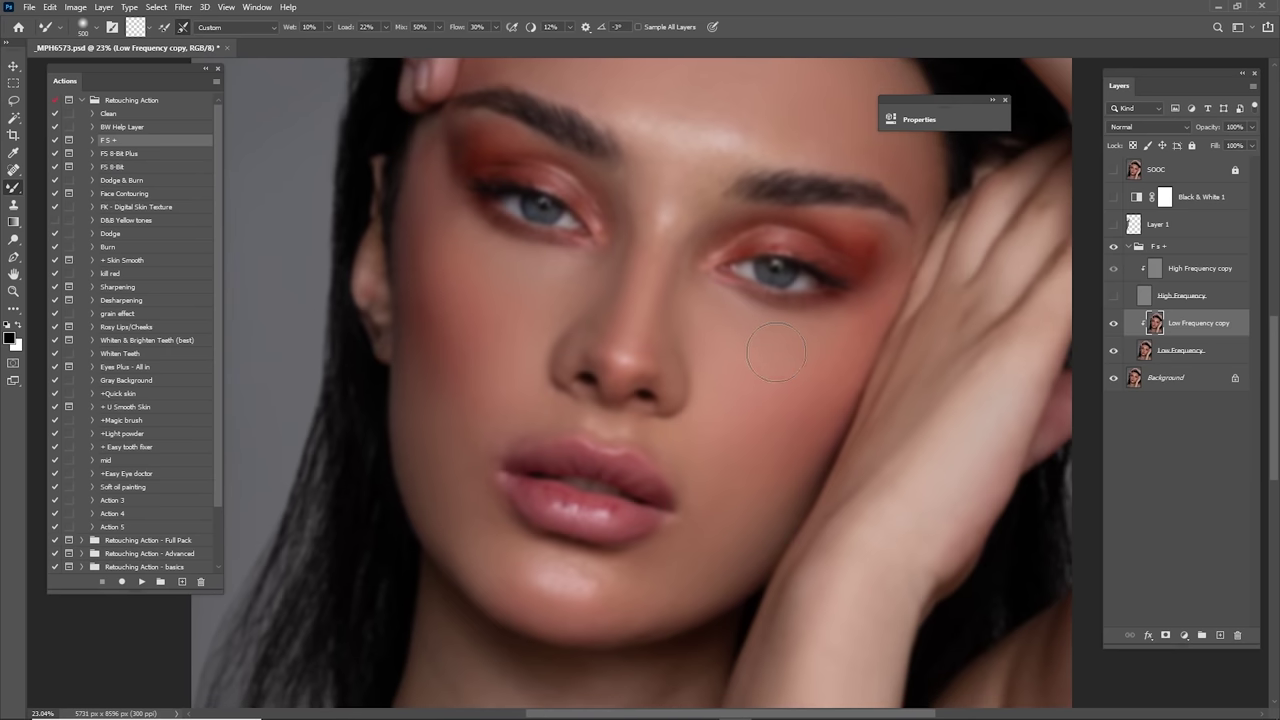
scroll(775, 355, down, 1)
Step: Refine the ear-side cheek and the area beside the nose with the Mixer Brush at 400 to 500 pixels
scroll(775, 355, left, 1)
scroll(771, 443, down, 2)
scroll(771, 443, left, 1)
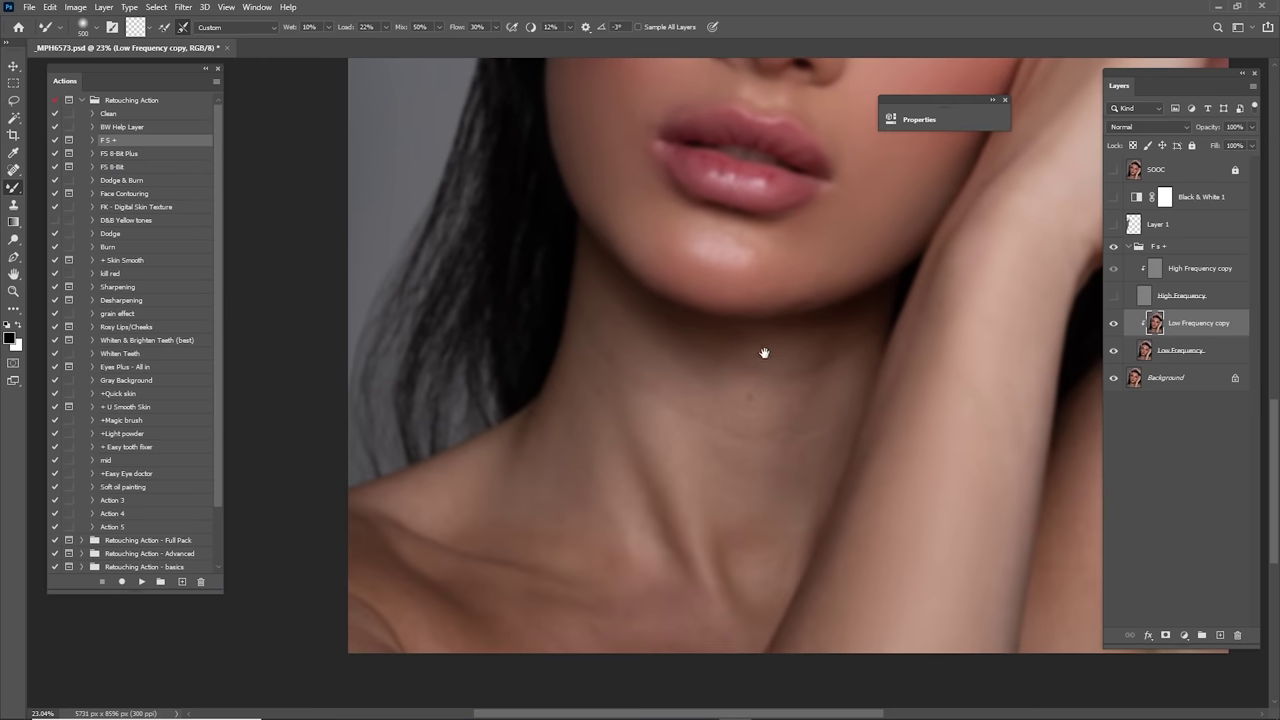
scroll(766, 351, up, 2)
scroll(737, 509, up, 1)
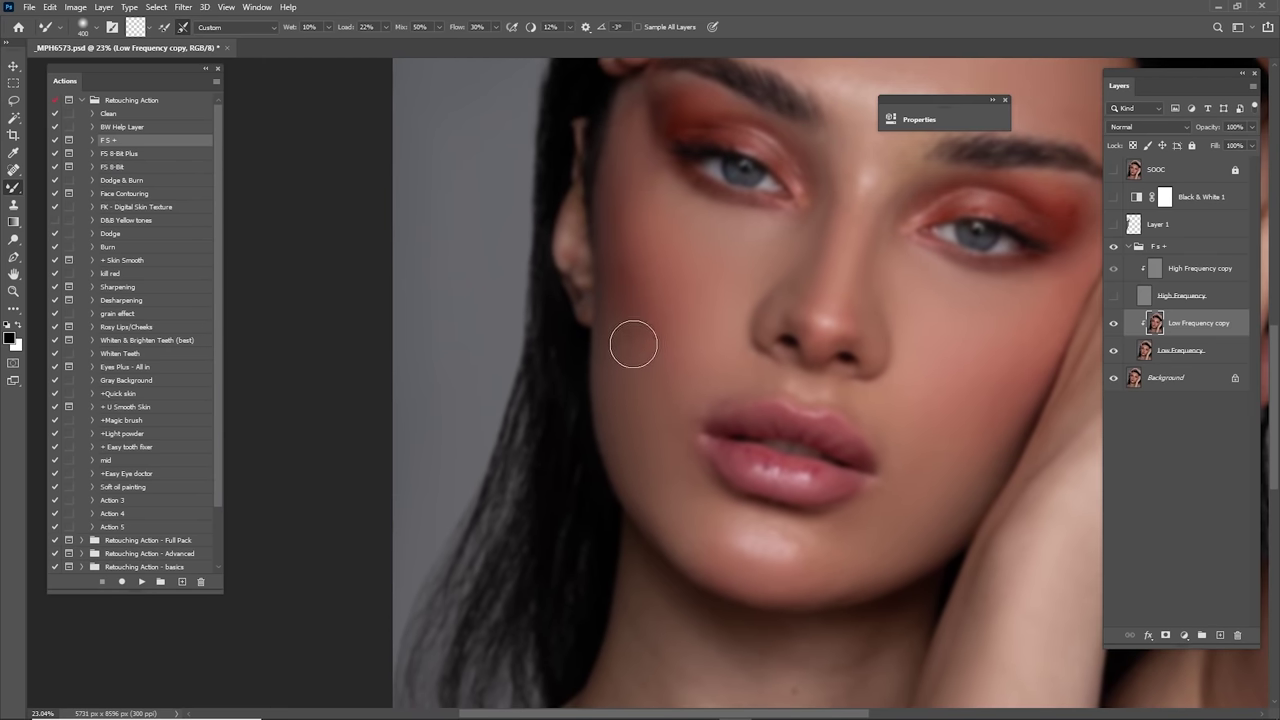
scroll(630, 343, up, 1)
key(bracketright)
scroll(680, 351, up, 1)
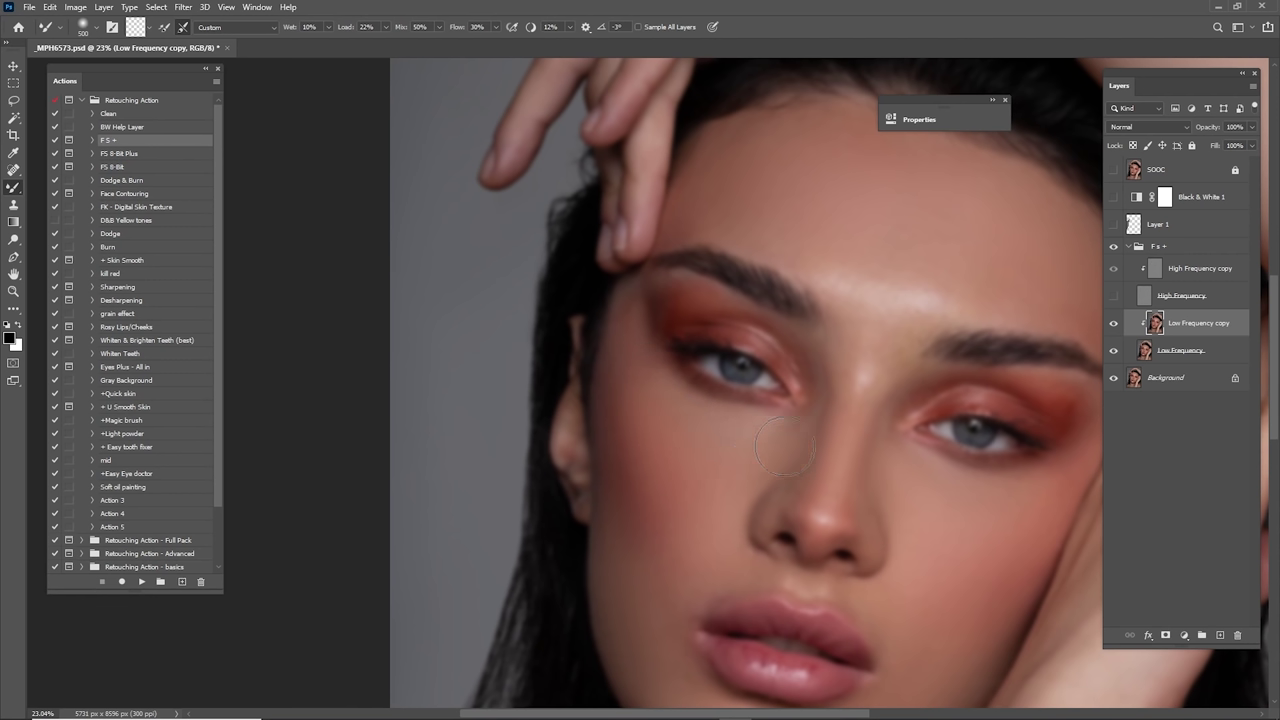
key(bracketleft)
drag(696, 530, 707, 364)
key(bracketleft)
drag(682, 496, 646, 280)
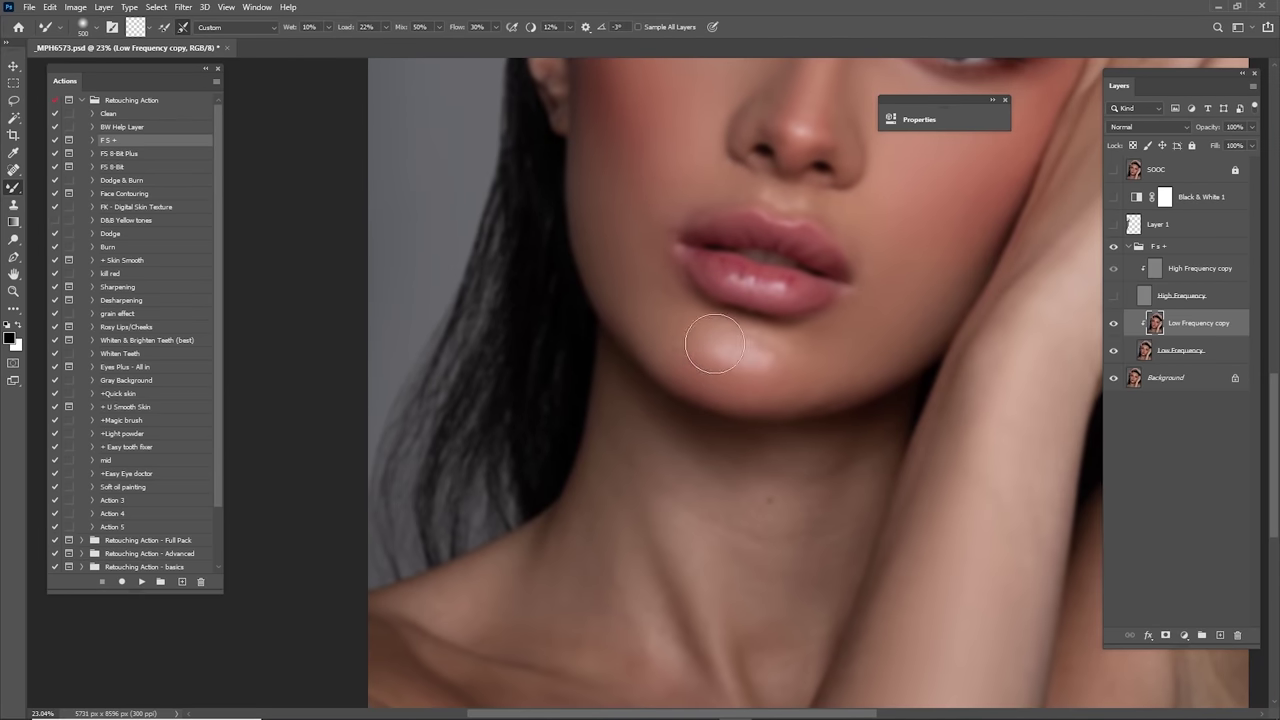
Step: Soften the chin highlight below the lips and the bridge of the nose with the Mixer Brush at 500 pixels
key(bracketleft)
scroll(772, 390, up, 1)
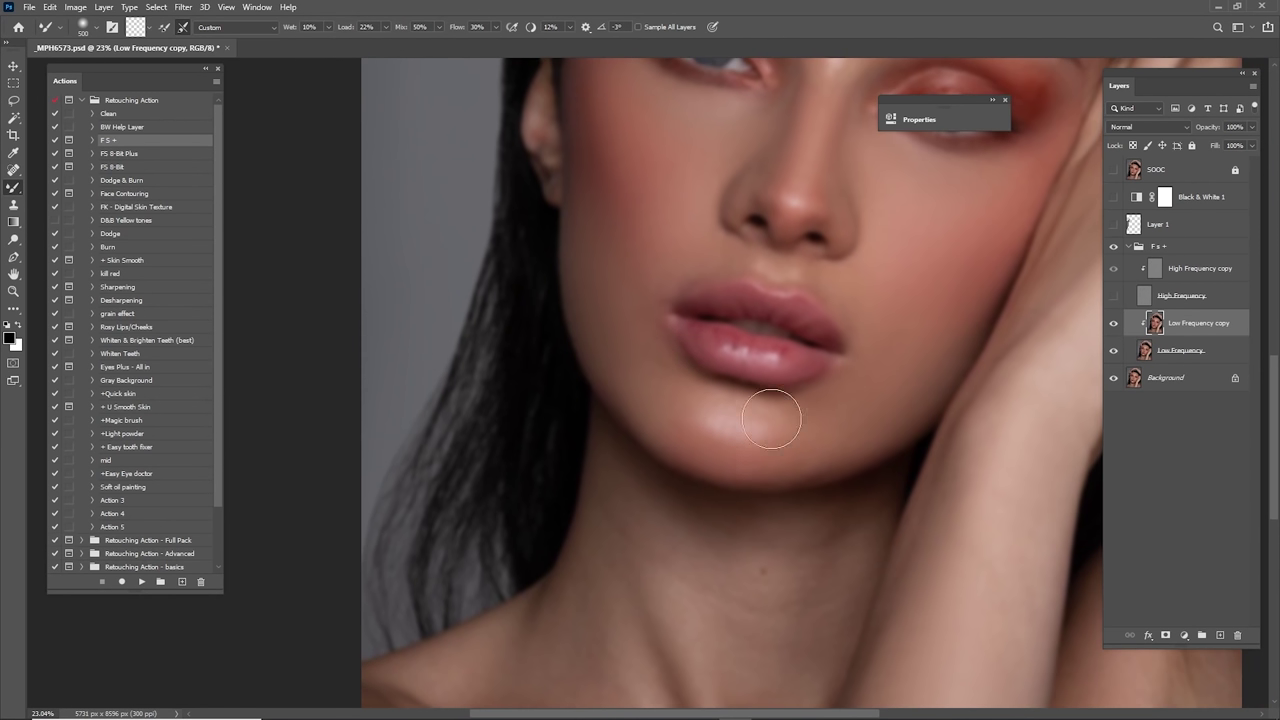
drag(807, 419, 795, 423)
key(bracketright)
drag(787, 355, 775, 467)
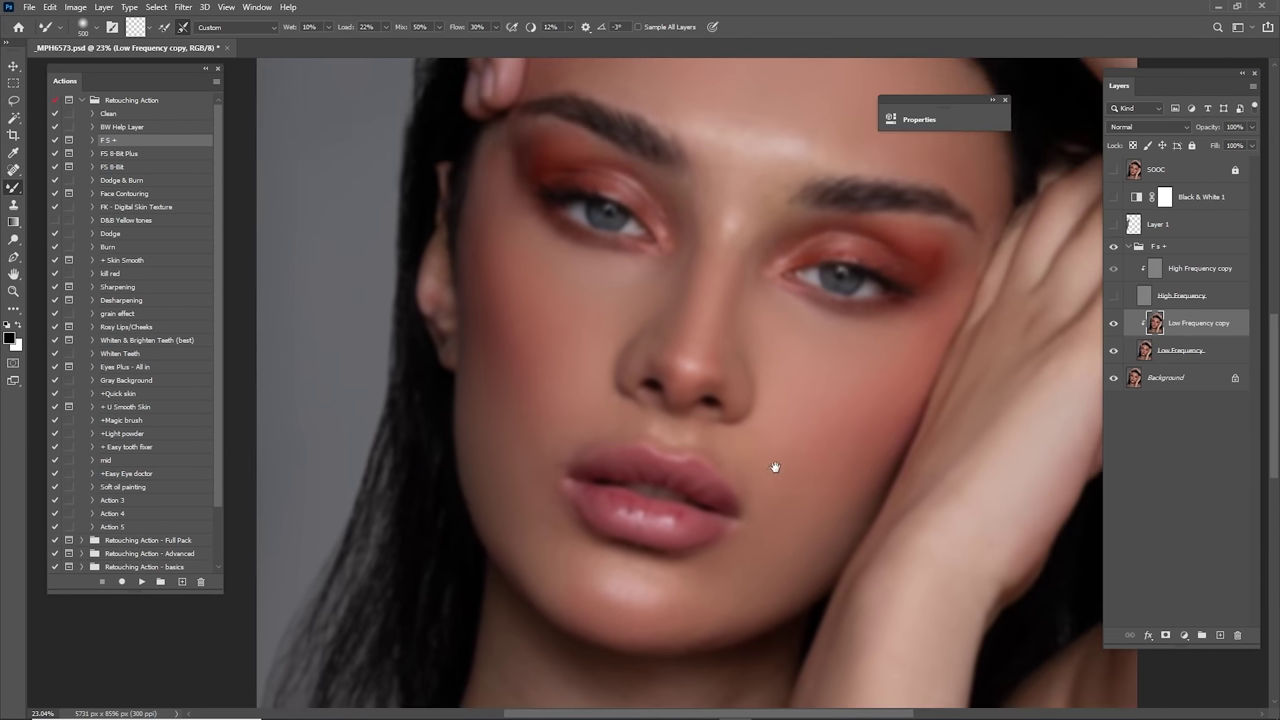
scroll(779, 441, up, 2)
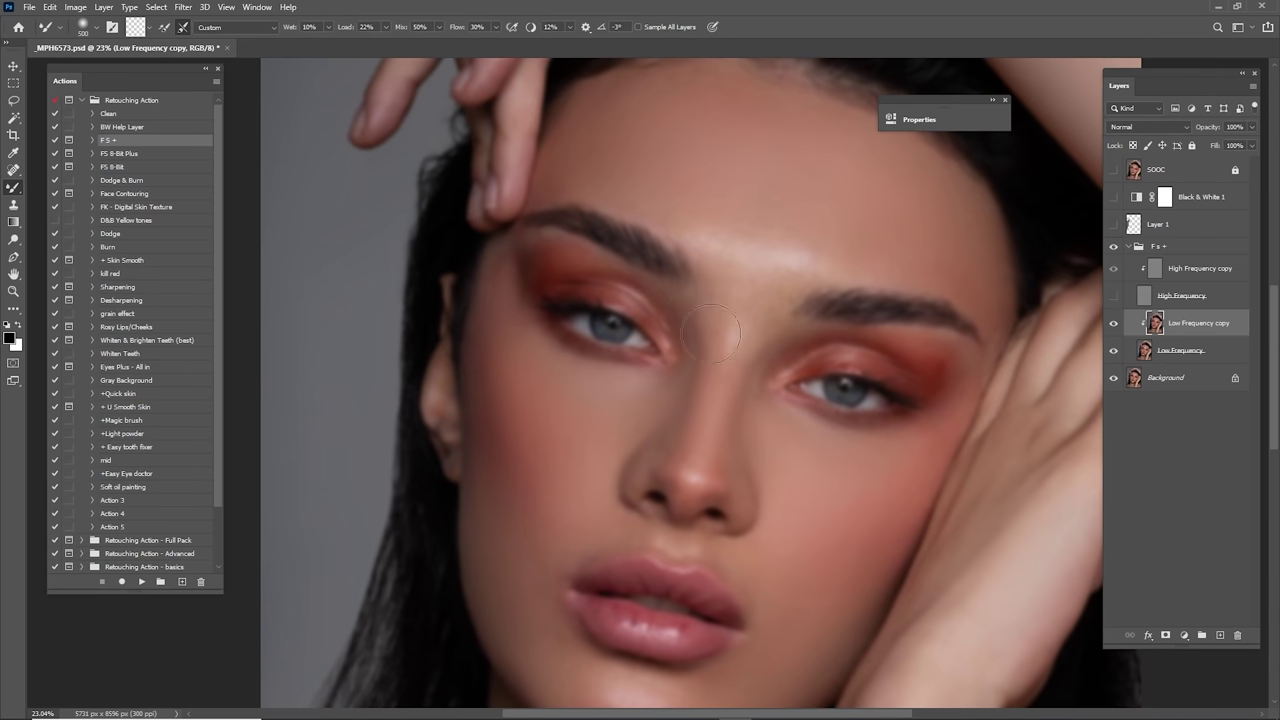
Step: Blend the skin beside the lips and along the jawline under the chin with the Mixer Brush at 300 to 500 pixels
key(bracketleft)
scroll(700, 380, down, 3)
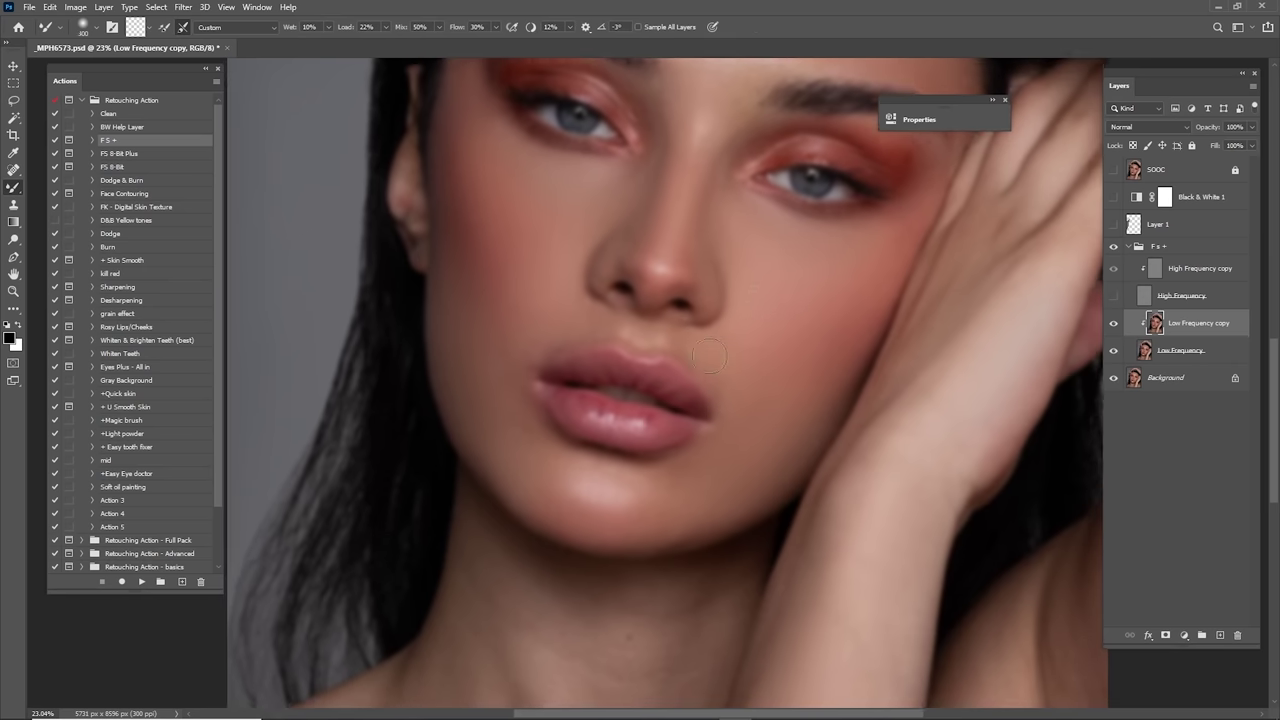
drag(741, 426, 776, 301)
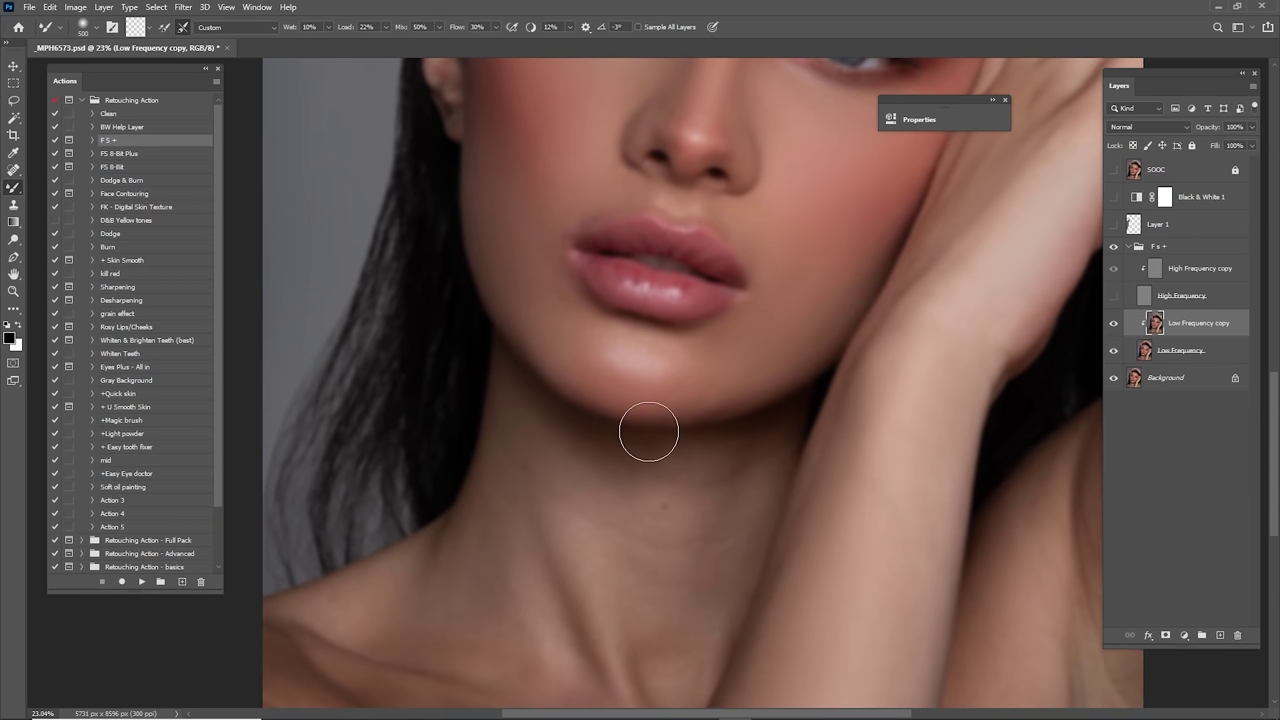
drag(649, 431, 769, 297)
mouse_move(806, 376)
mouse_down()
mouse_move(694, 331)
mouse_move(670, 446)
mouse_move(710, 459)
mouse_up()
Step: Smooth the collarbone and base of the neck with the Mixer Brush at 700 to 800 pixels
key(bracketright)
key(bracketright)
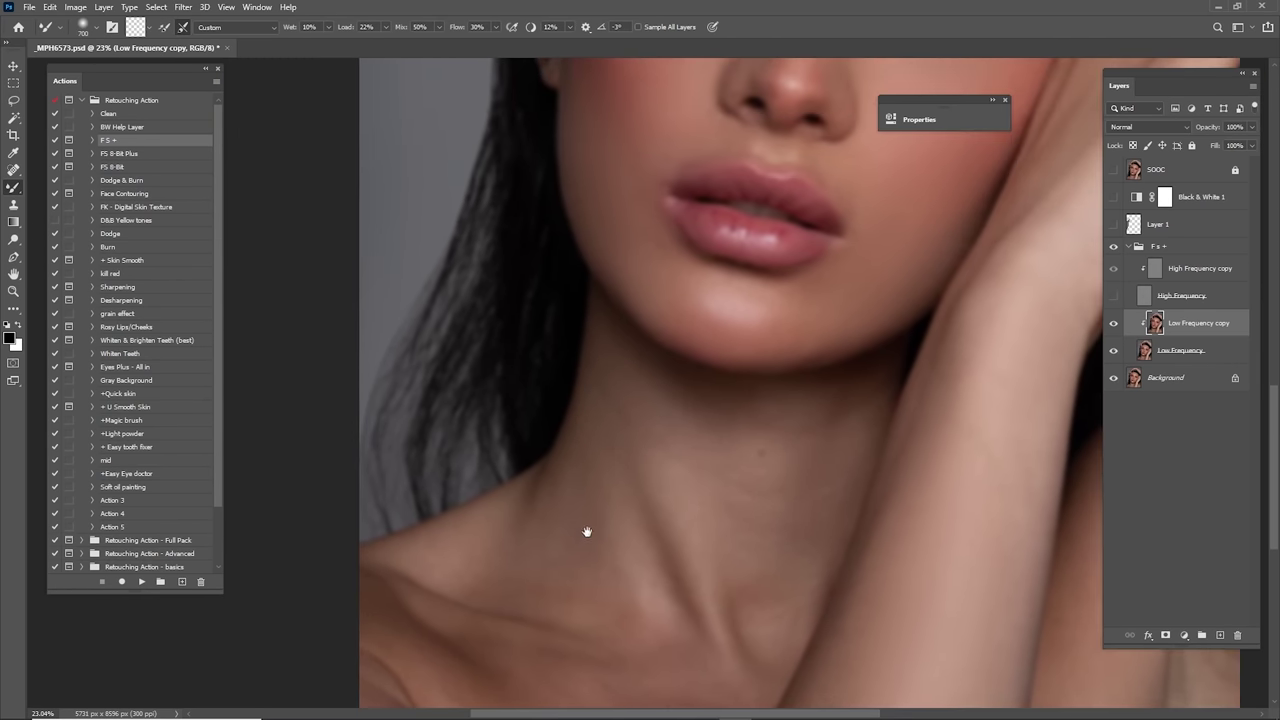
scroll(586, 529, down, 3)
scroll(586, 529, left, 2)
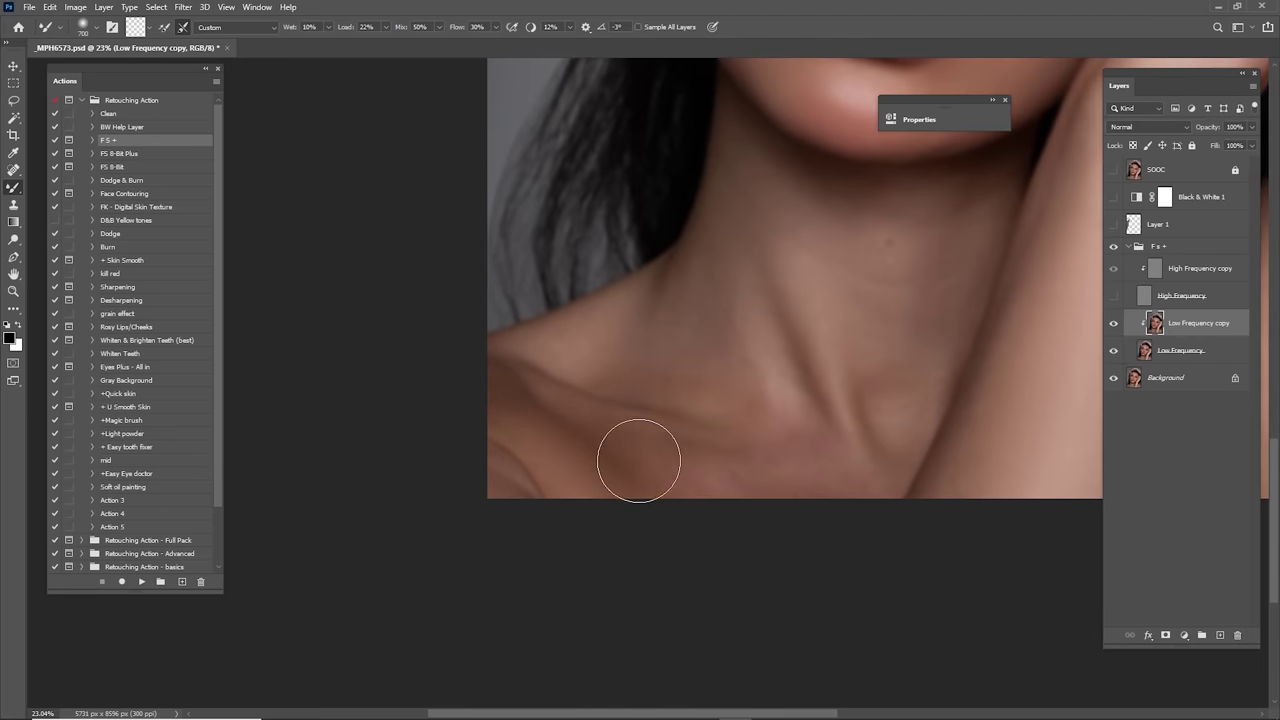
scroll(720, 463, up, 2)
scroll(720, 463, right, 1)
key(bracketright)
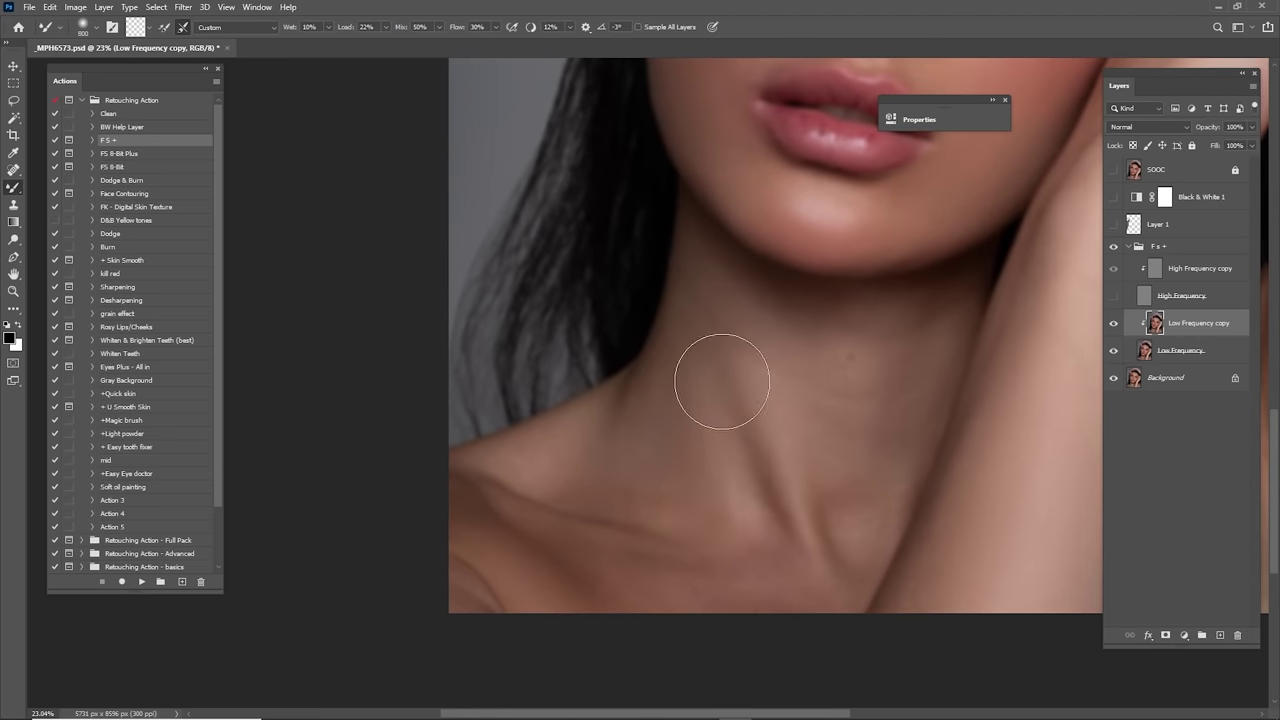
Step: Even out the tones on the front and sides of the neck with the Mixer Brush at 600 to 800 pixels
scroll(700, 420, up, 1)
scroll(700, 420, right, 2)
key(bracketleft)
key(bracketleft)
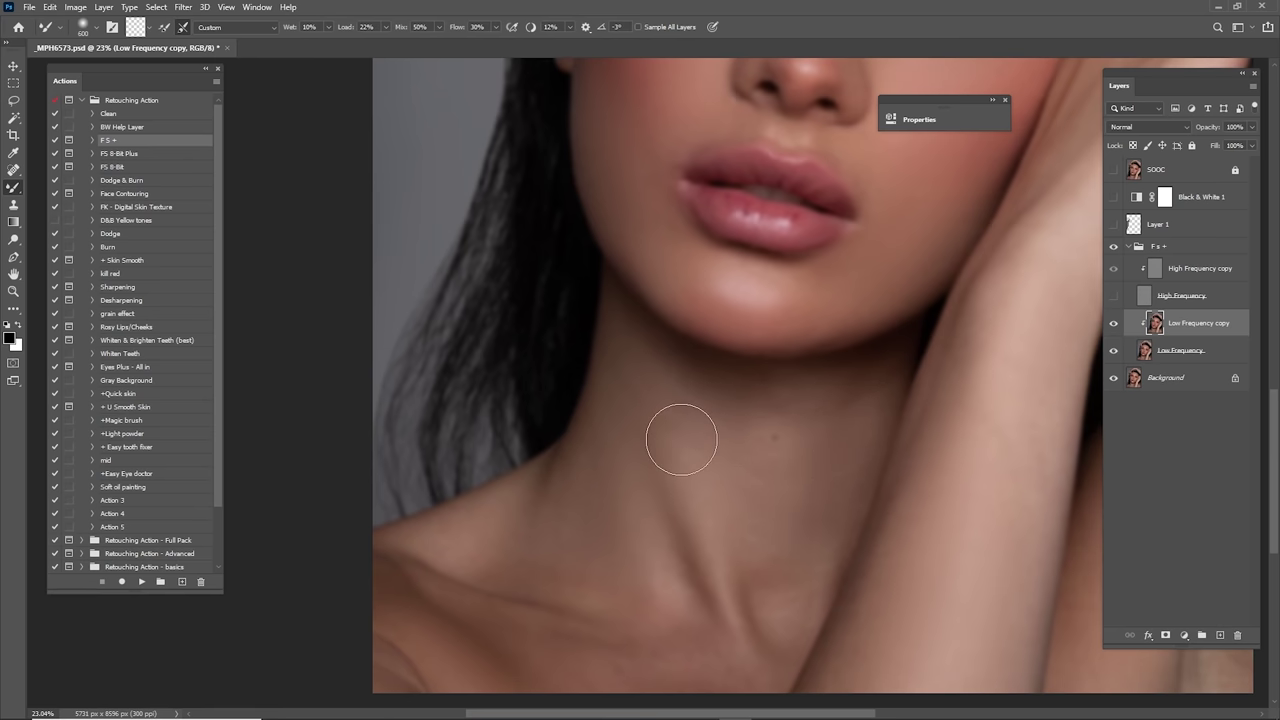
mouse_move(641, 418)
mouse_down()
mouse_move(661, 490)
mouse_move(626, 408)
mouse_up()
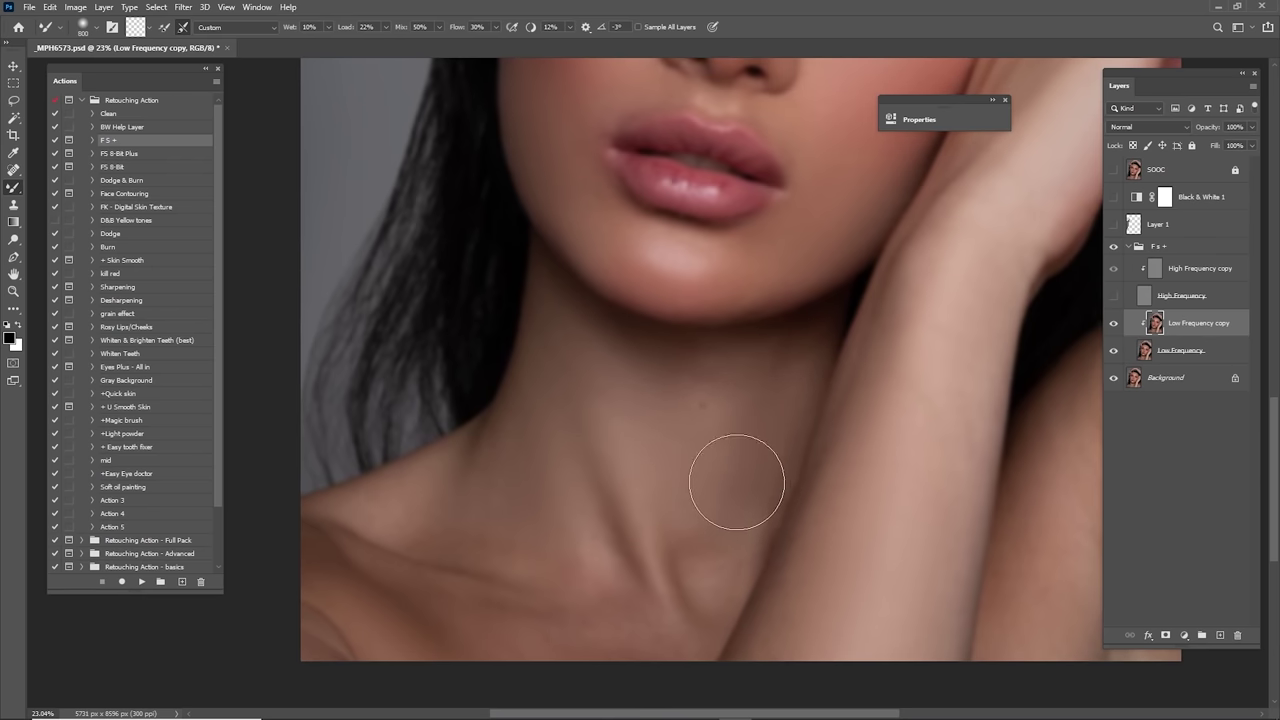
drag(655, 438, 723, 400)
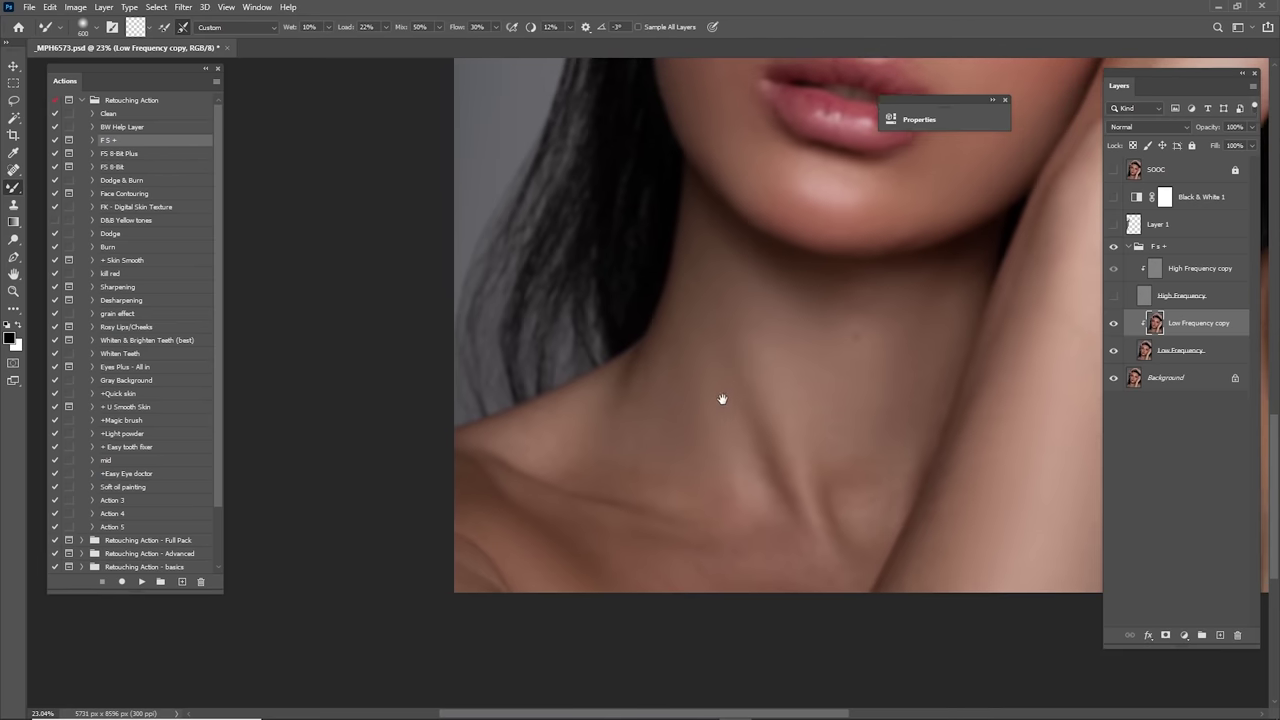
key(])
mouse_move(676, 465)
mouse_down()
mouse_move(711, 391)
mouse_move(668, 373)
mouse_up()
Step: Blend the lower forearm and the shoulder behind it with the Mixer Brush at 600 to 700 pixels
scroll(668, 373, right, 6)
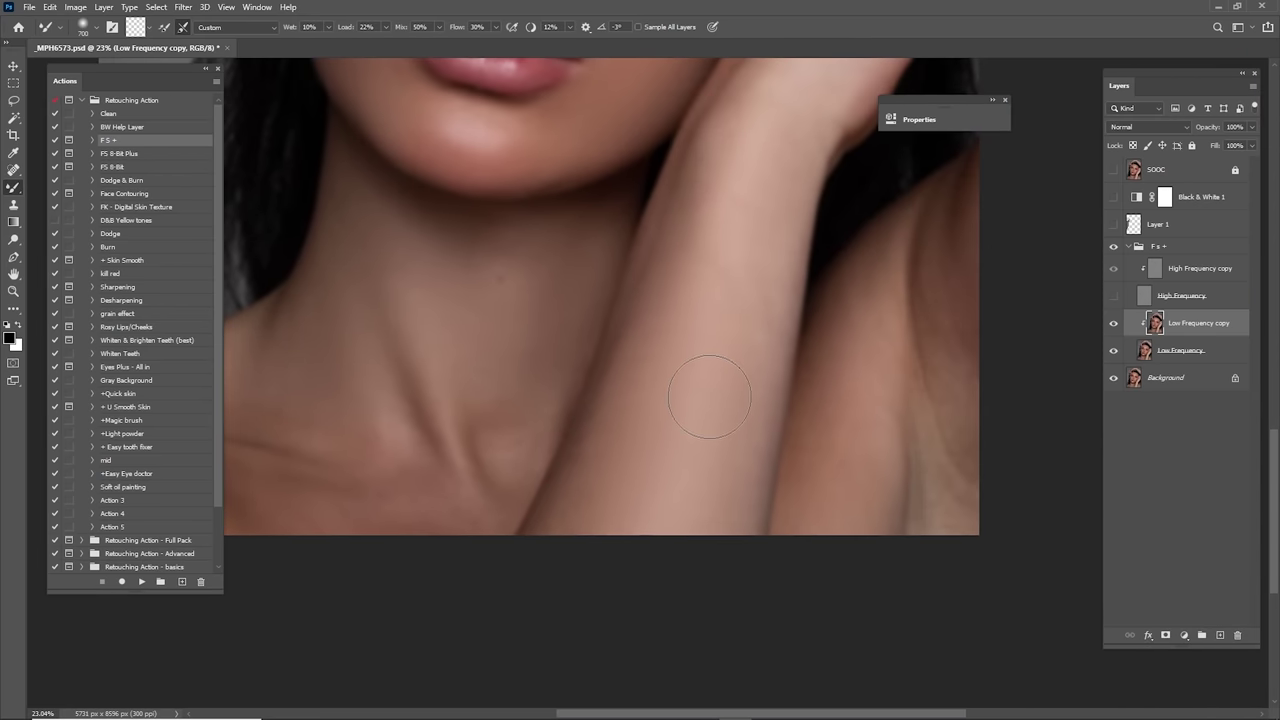
key(bracketleft)
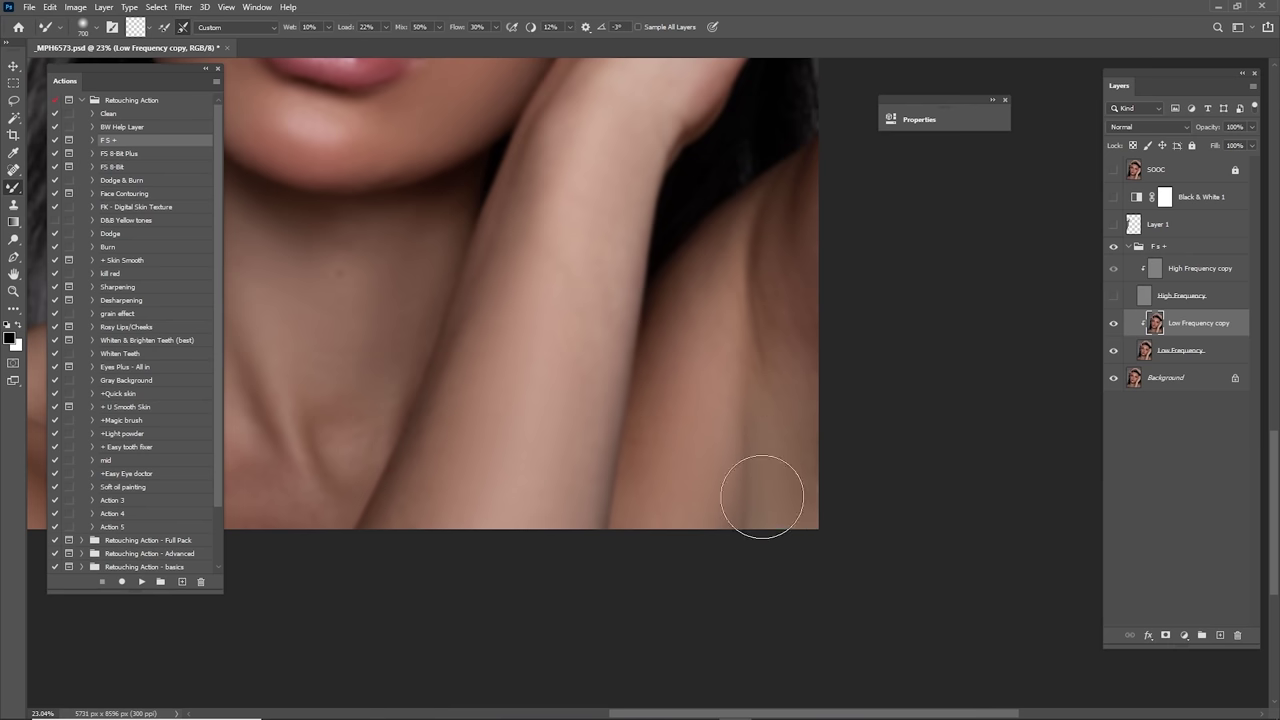
key(bracketright)
drag(820, 277, 850, 291)
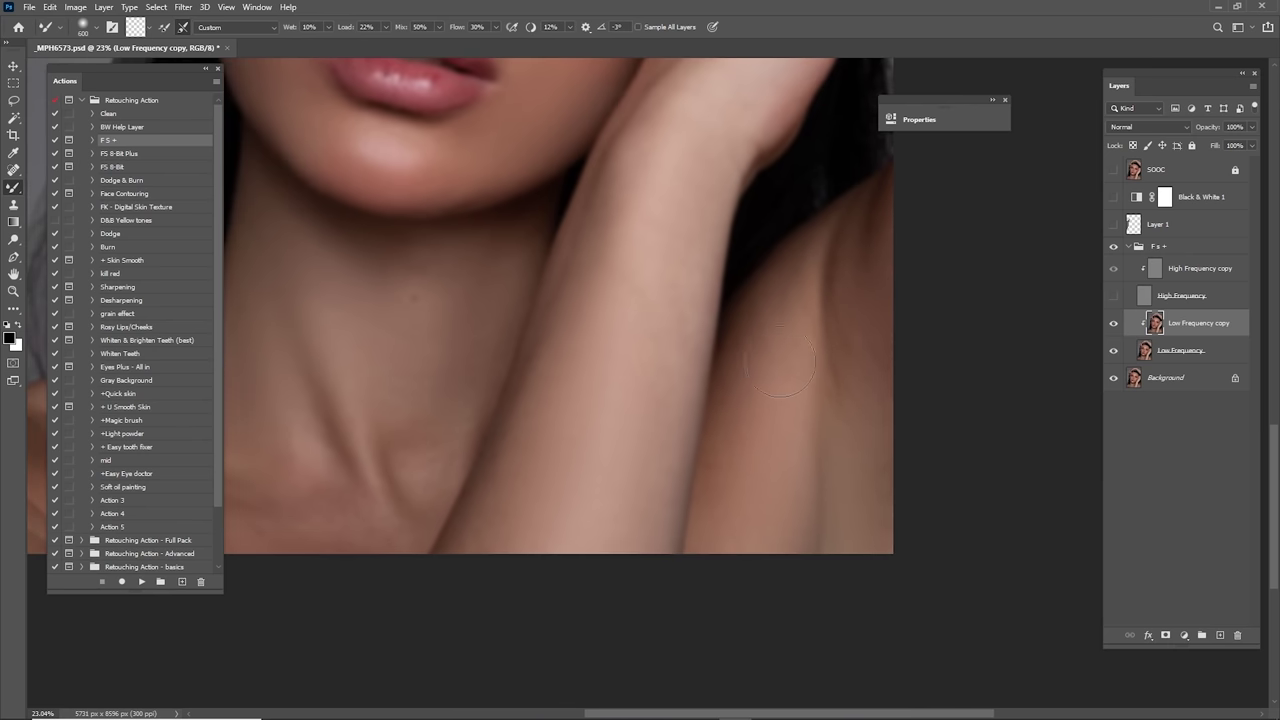
key(bracketright)
drag(818, 373, 888, 582)
drag(722, 493, 775, 331)
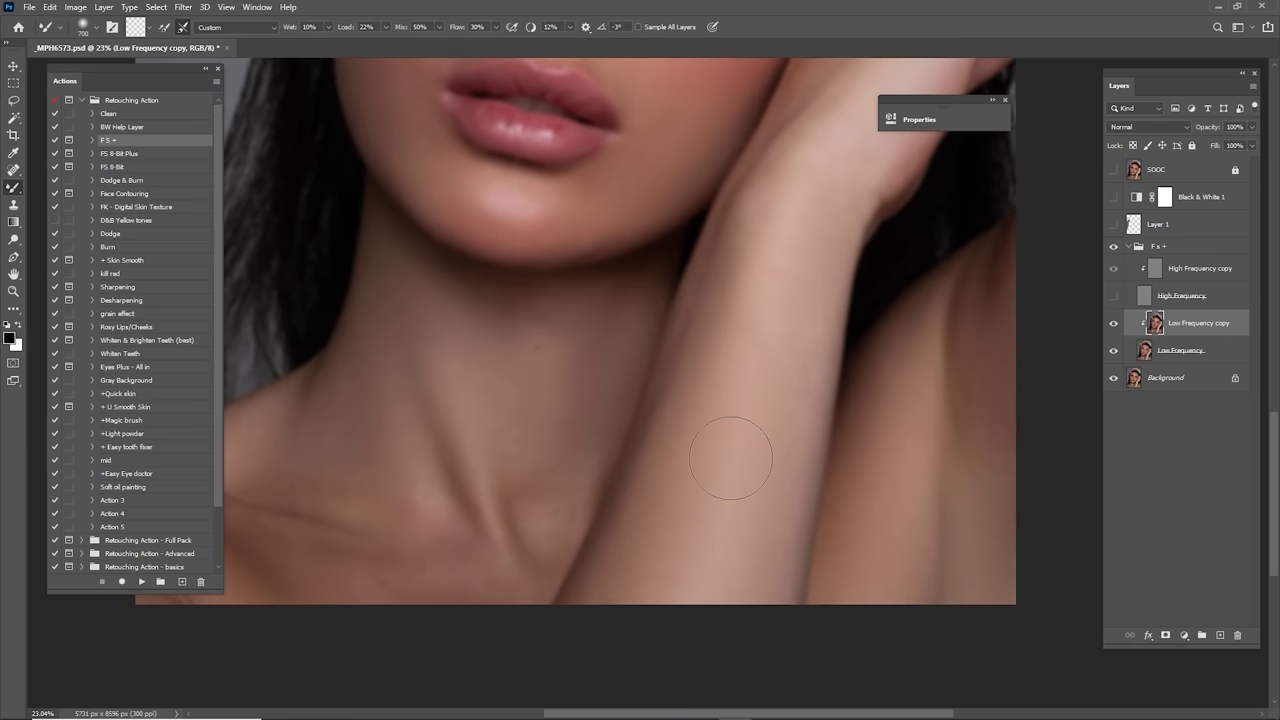
Step: Soften the collarbone shadows at 700 pixels and the neck below the jaw at 600 pixels with the Mixer Brush
mouse_move(492, 579)
mouse_down()
mouse_move(695, 466)
mouse_move(829, 466)
mouse_up()
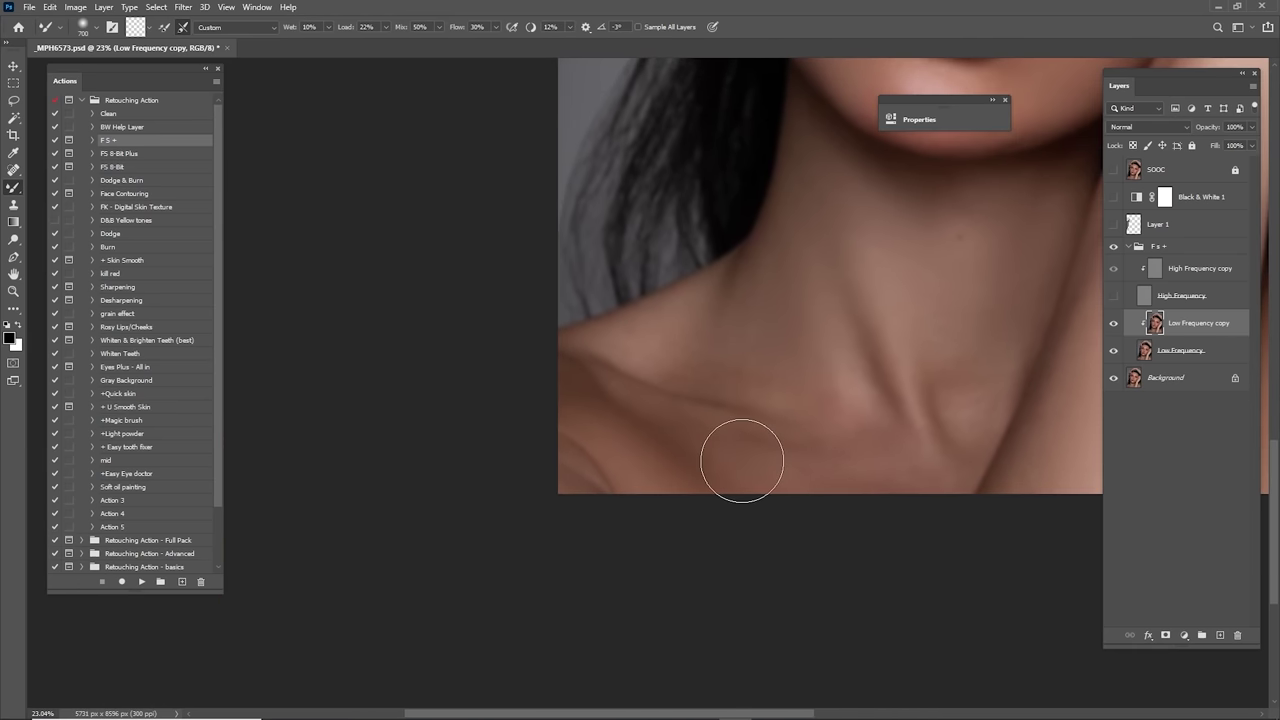
drag(823, 412, 777, 474)
drag(781, 408, 669, 486)
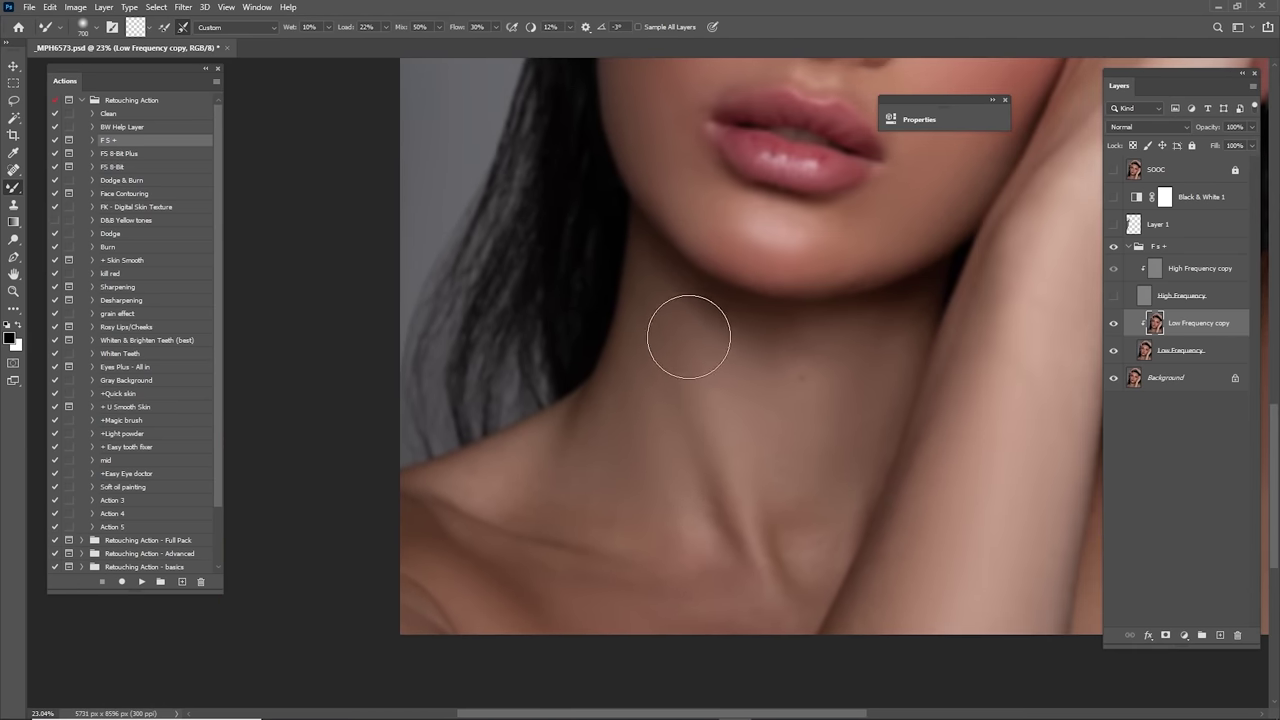
key(bracketleft)
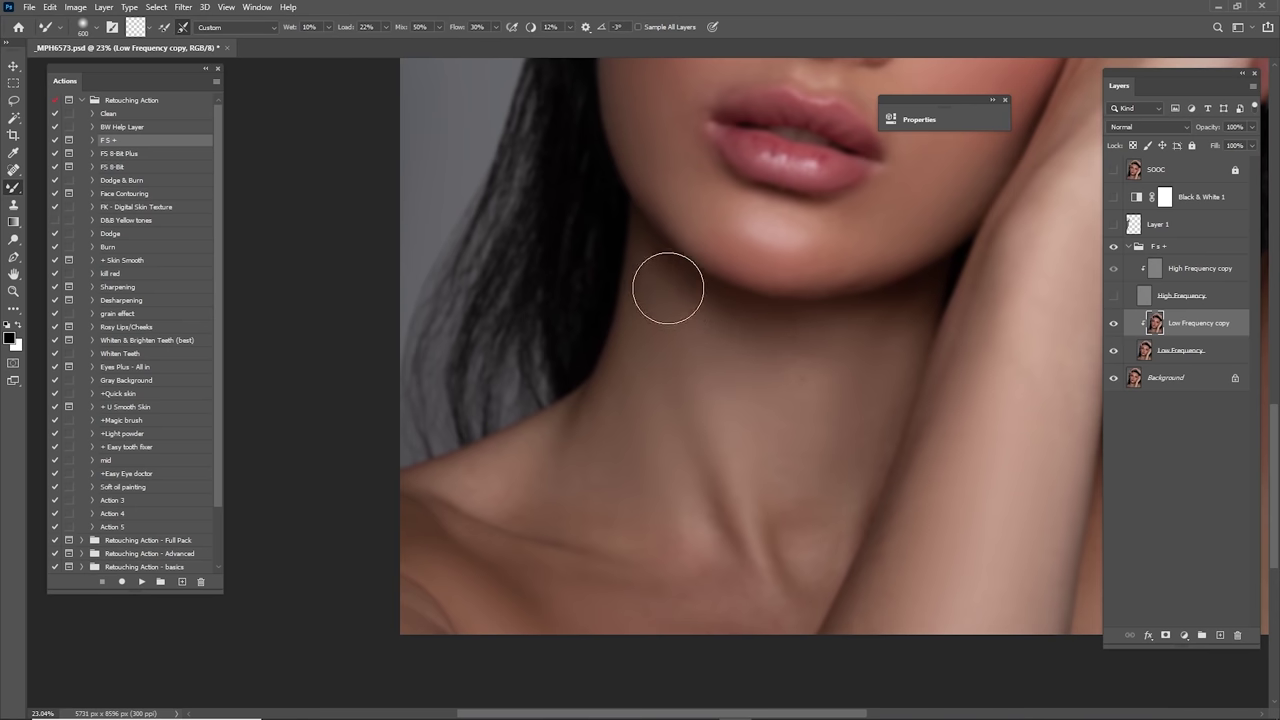
drag(918, 366, 709, 431)
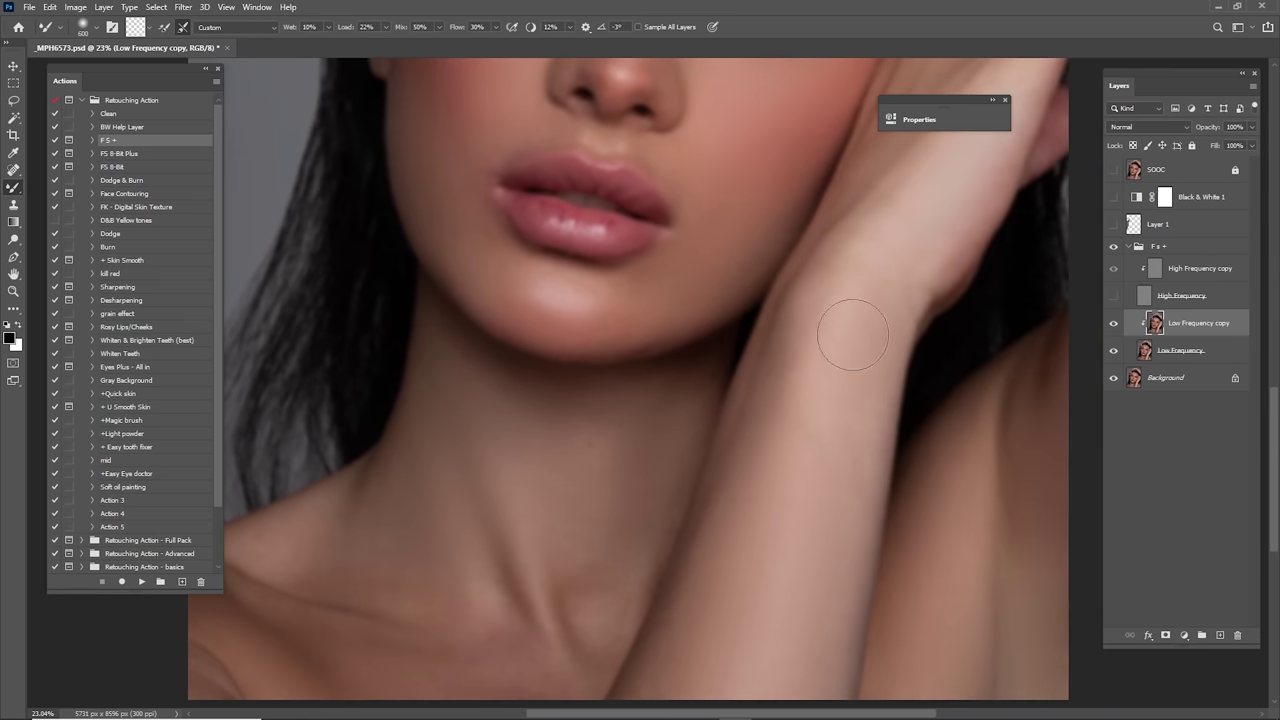
Step: Smooth the wrist and back of the supporting hand with the Mixer Brush at 500 to 600 pixels
drag(853, 335, 729, 510)
drag(878, 267, 745, 431)
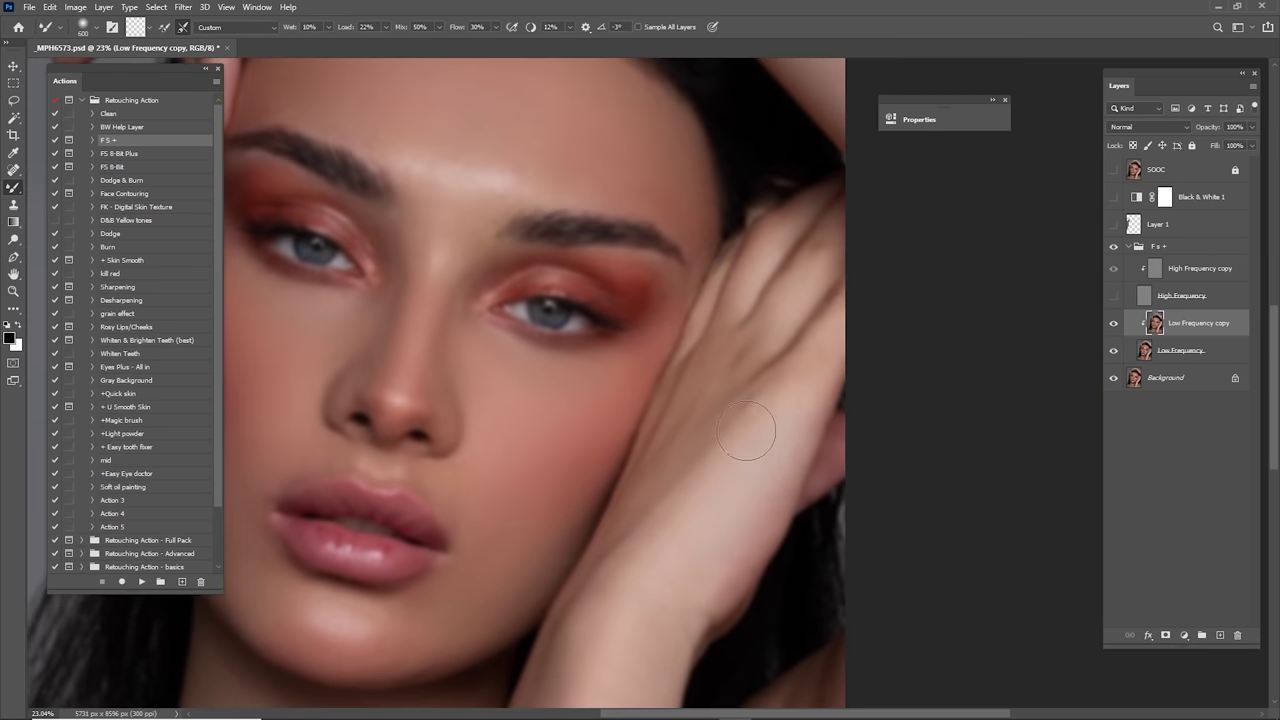
mouse_move(830, 305)
mouse_down()
mouse_move(807, 373)
mouse_move(946, 363)
mouse_up()
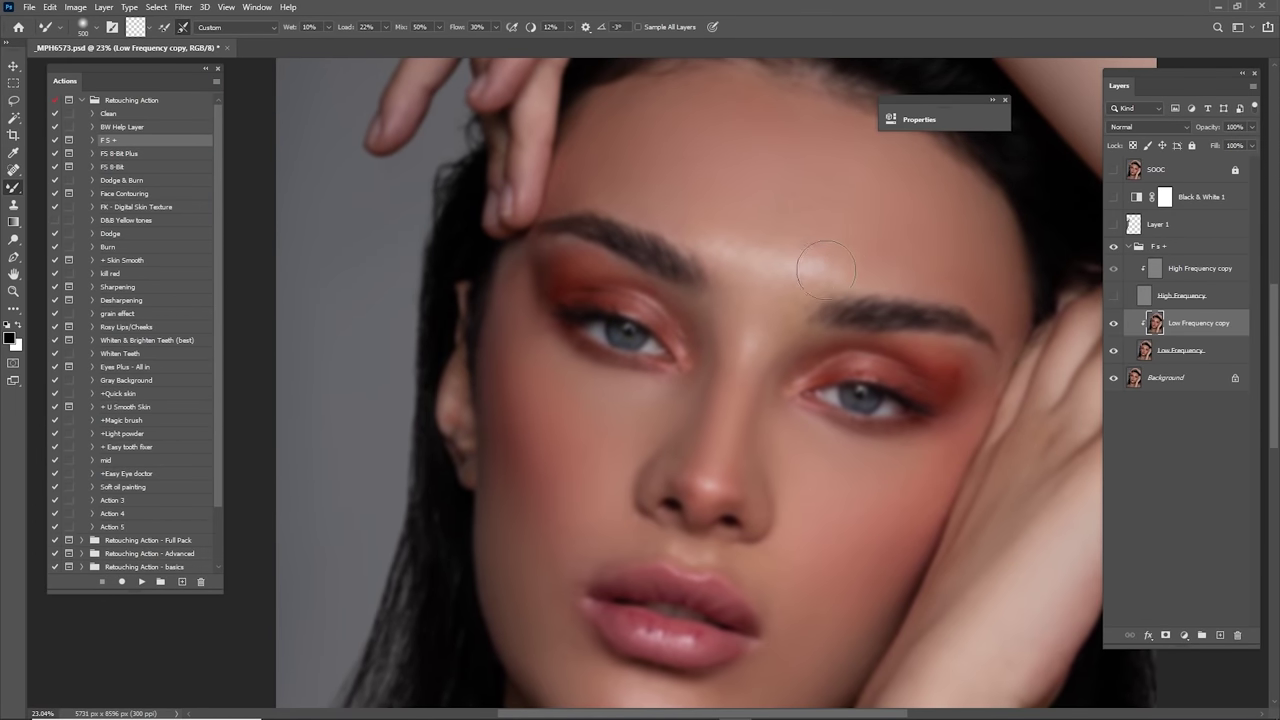
Step: Blend the forehead highlight above the brows at 500 pixels and the eyeshadow area at 300 pixels with the Mixer Brush
mouse_move(826, 268)
mouse_down()
mouse_move(873, 309)
mouse_move(766, 251)
mouse_up()
drag(823, 409, 837, 313)
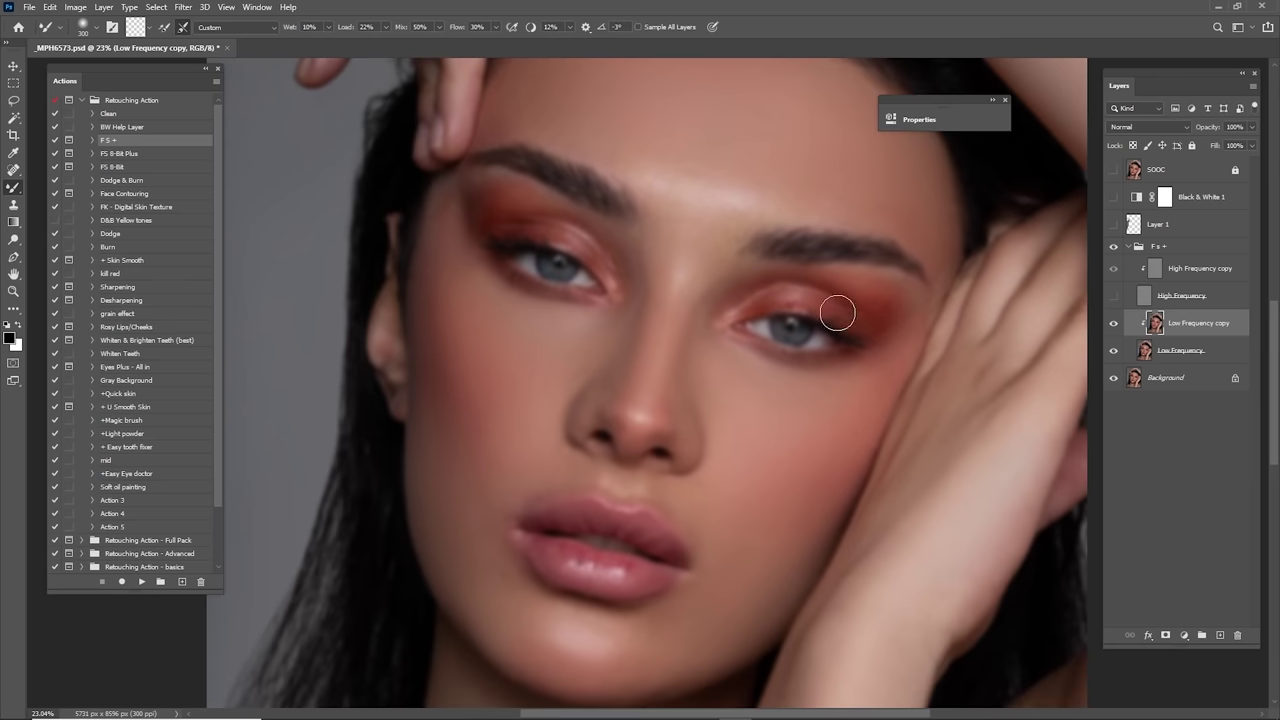
drag(691, 327, 781, 352)
drag(702, 420, 686, 337)
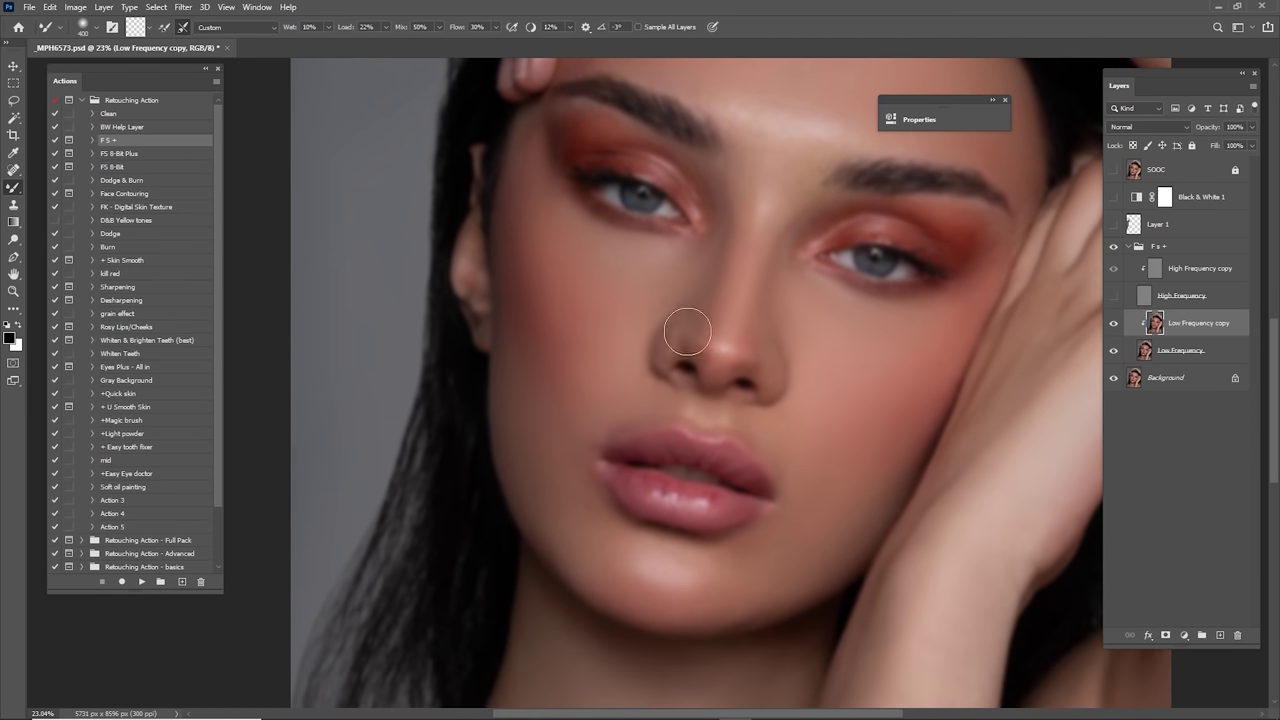
Step: Refine the side of the nose, the skin around the mouth and the under-eye cheek with the Mixer Brush at 400 pixels
drag(657, 418, 735, 393)
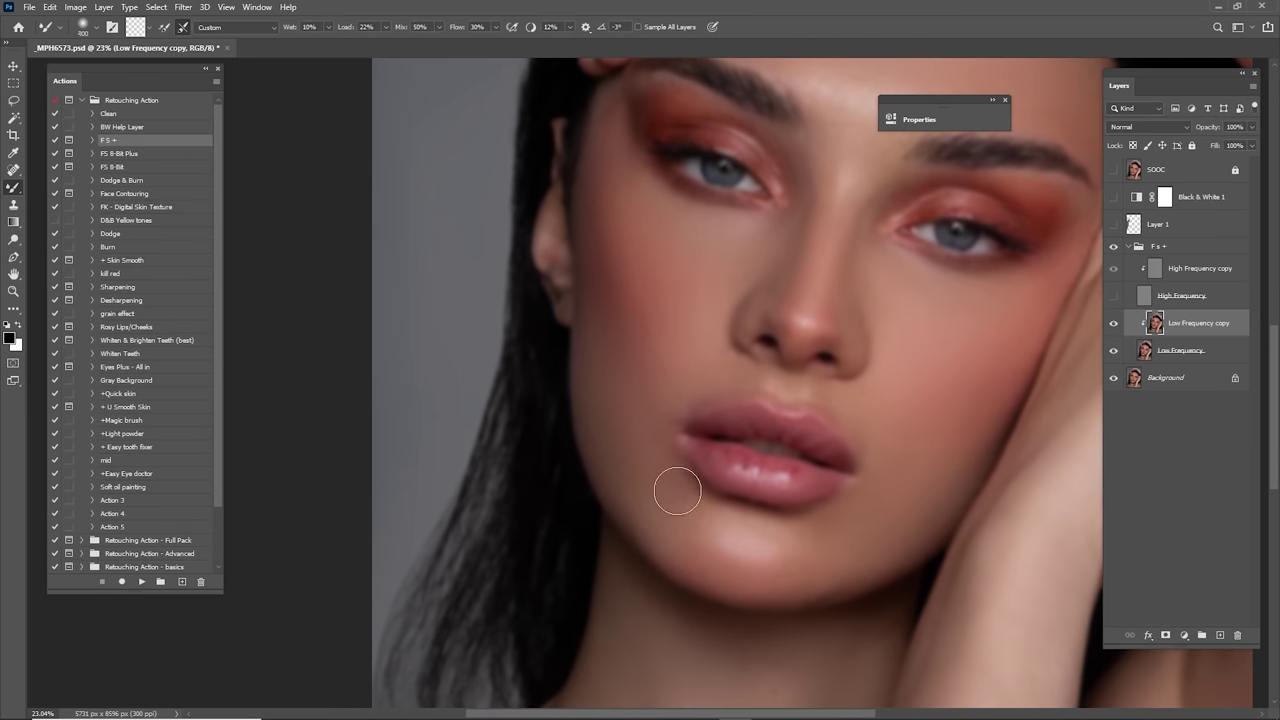
drag(839, 526, 803, 535)
drag(766, 434, 782, 516)
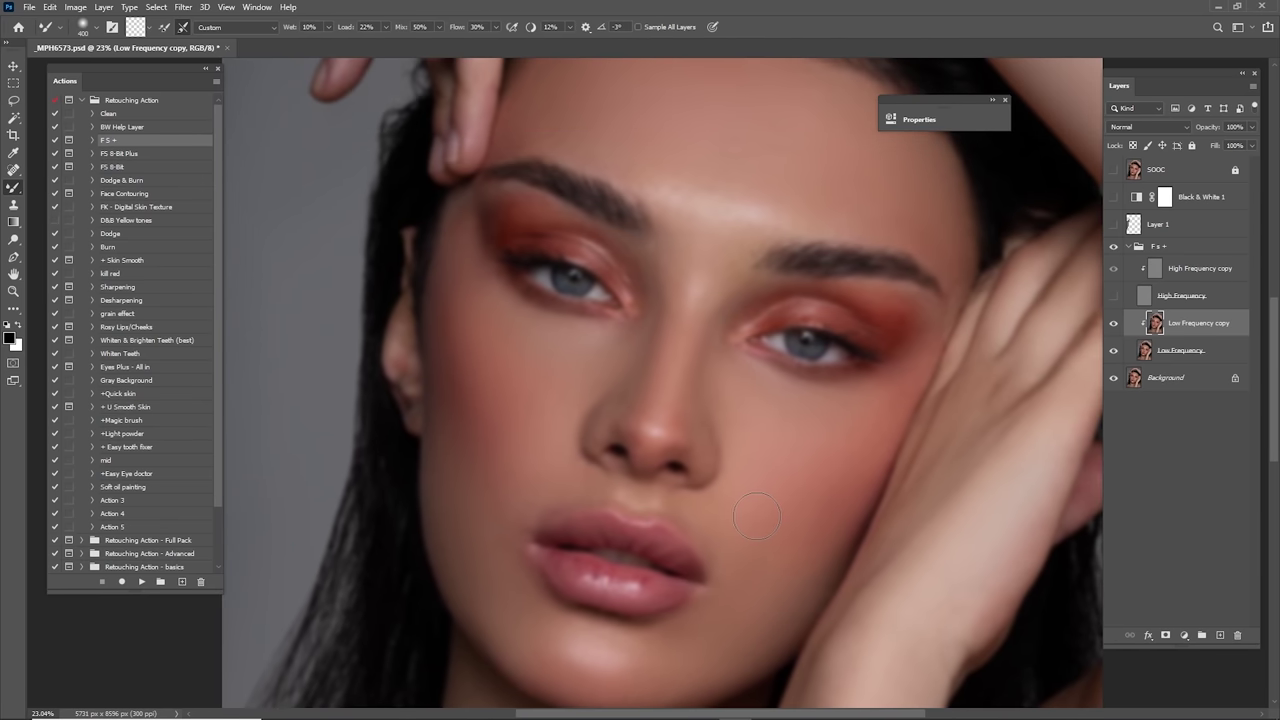
drag(755, 378, 771, 457)
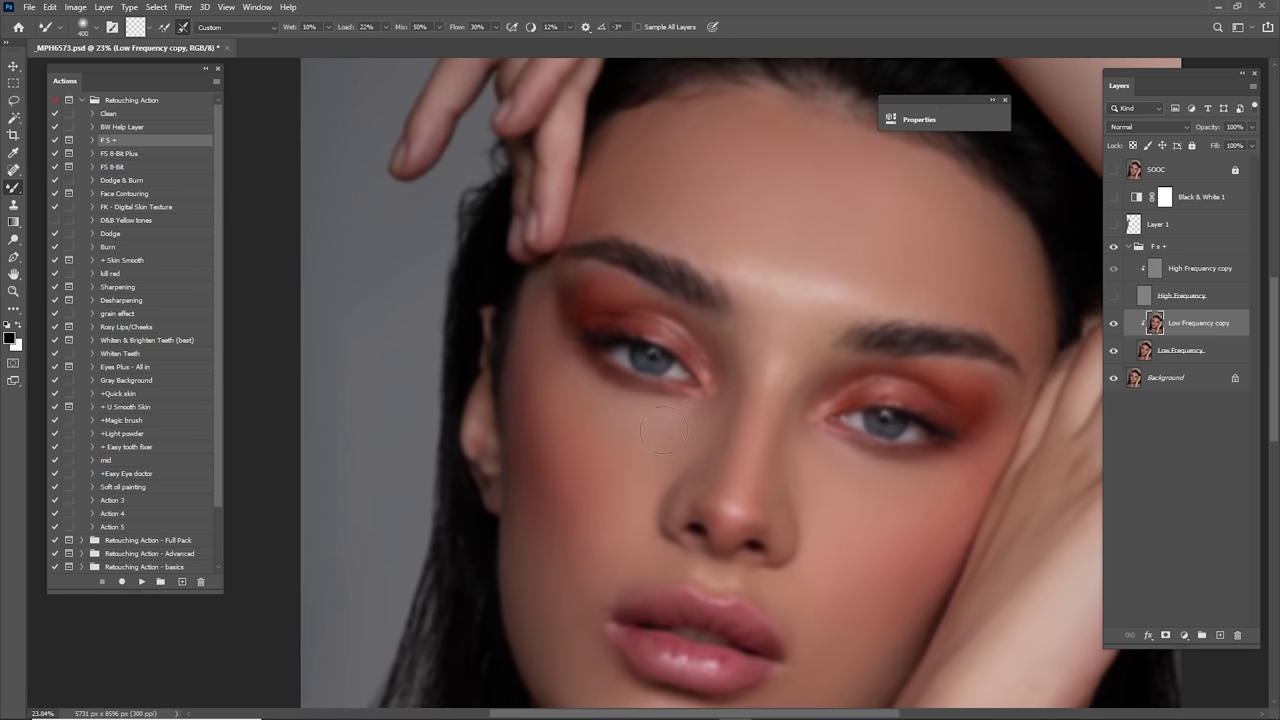
drag(551, 367, 637, 341)
key(bracketright)
key(bracketleft)
Step: Blend the collarbone area and the inner edge of the lower forearm with the Mixer Brush at 600 pixels
drag(652, 526, 660, 277)
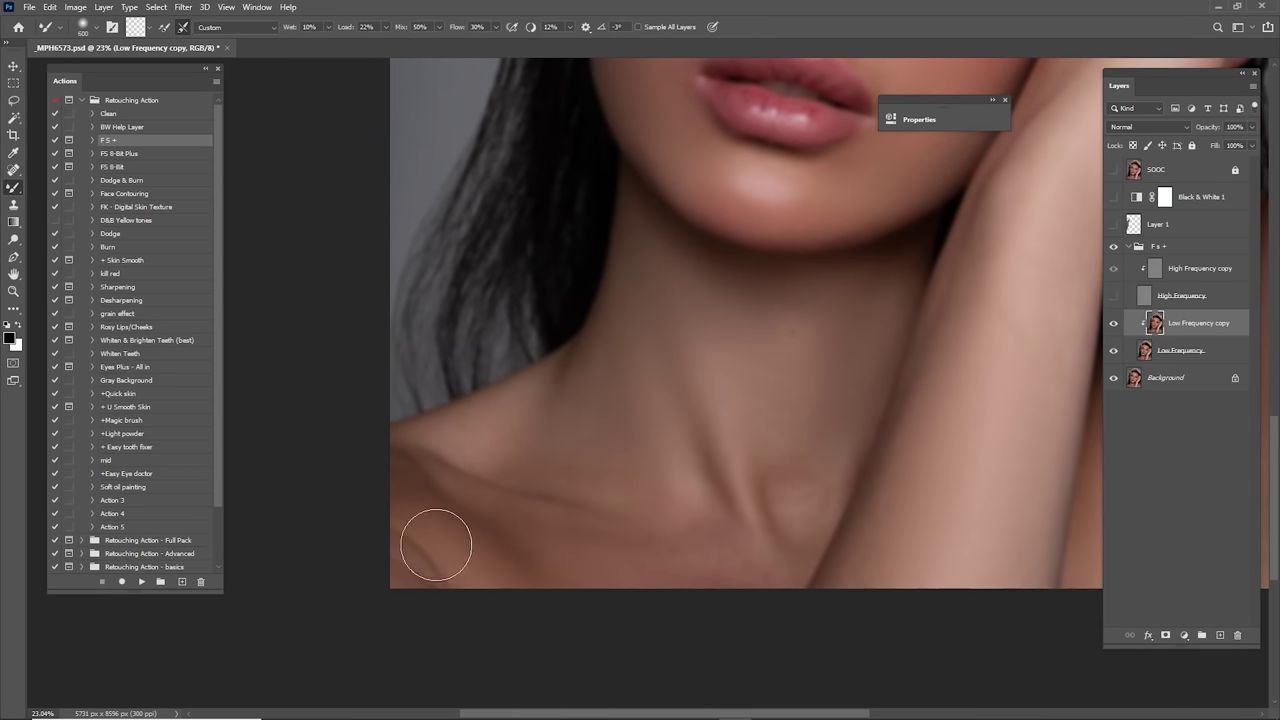
drag(674, 603, 601, 519)
drag(725, 496, 600, 506)
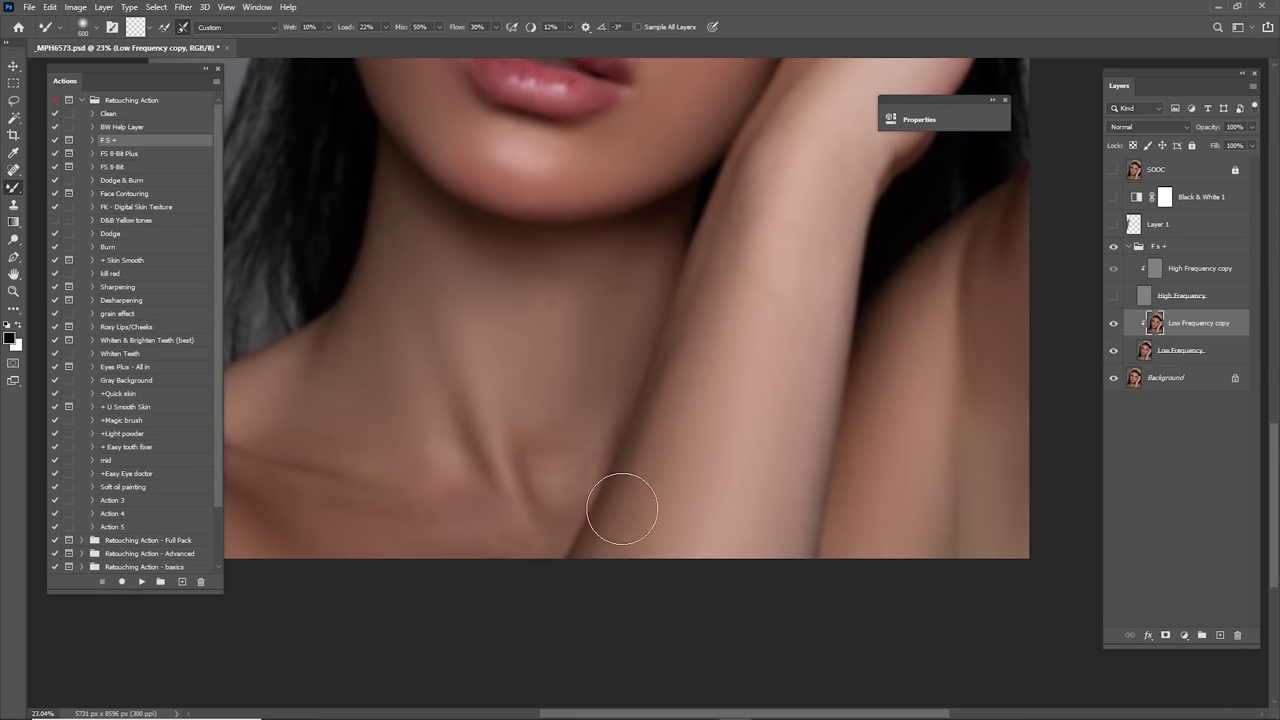
drag(693, 416, 646, 538)
drag(710, 415, 680, 286)
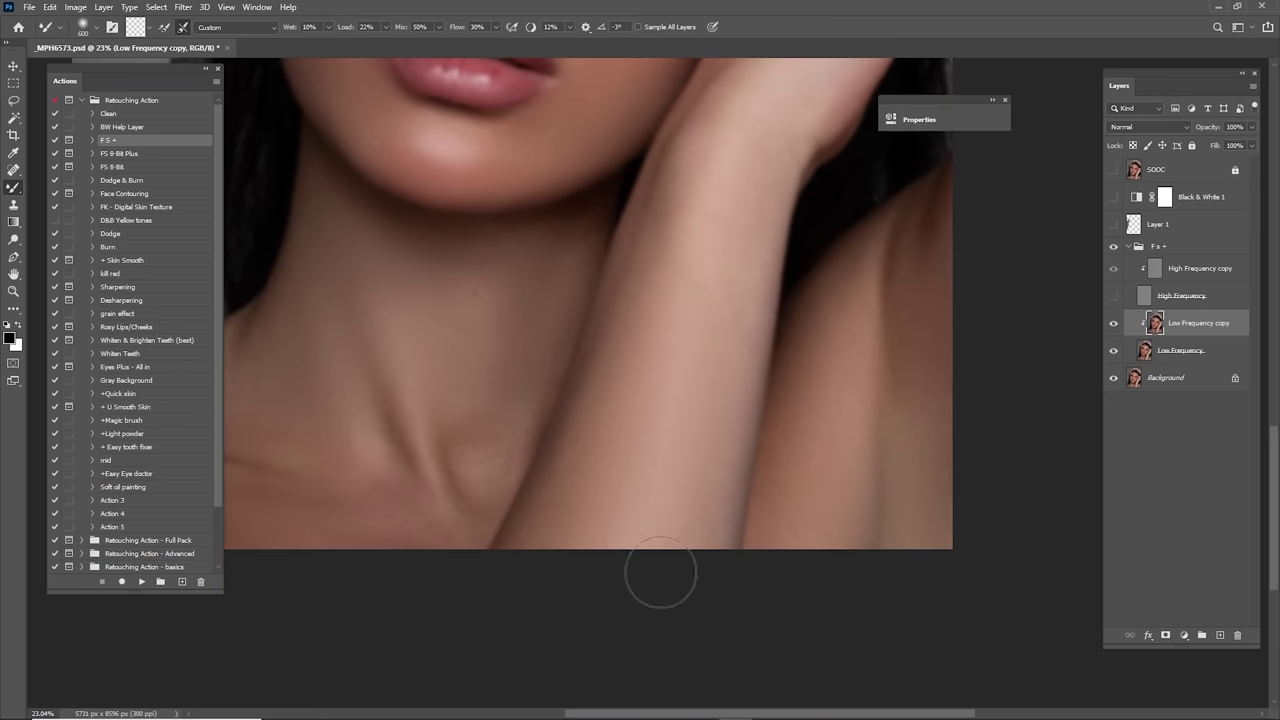
Step: Smooth the shoulder behind the supporting forearm with the Mixer Brush at 600 to 700 pixels
scroll(750, 440, right, 2)
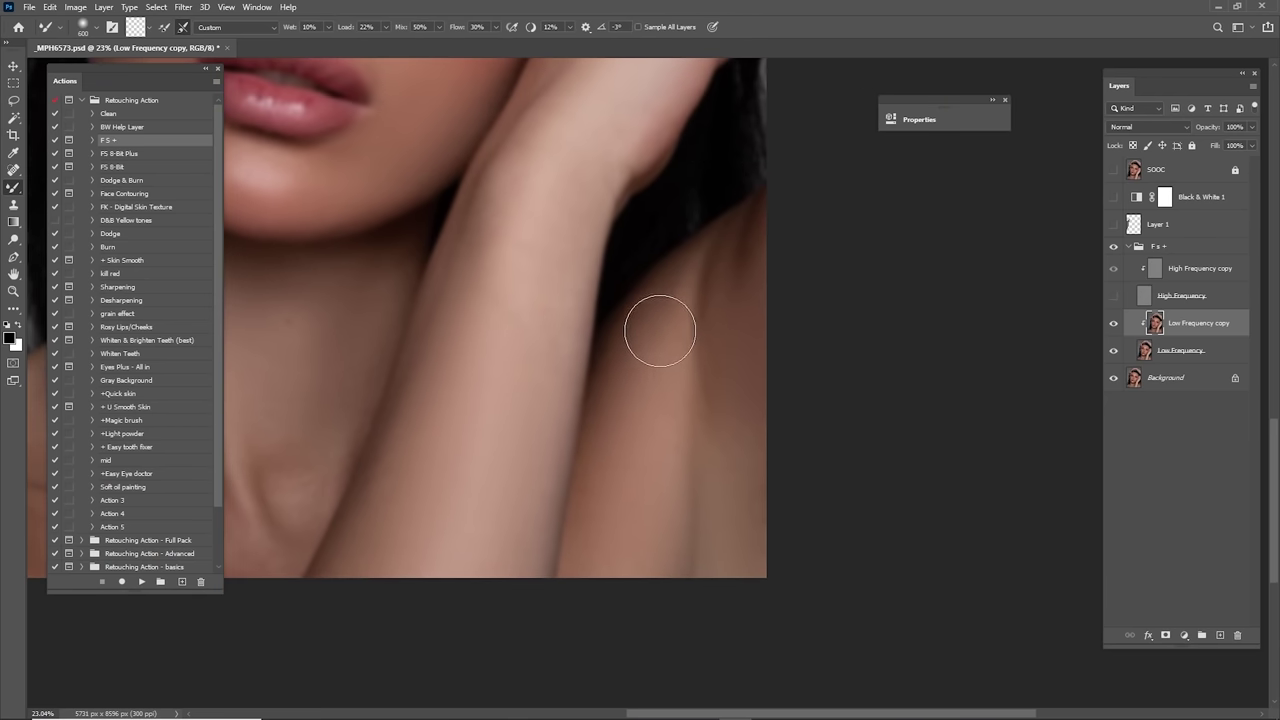
key(bracketright)
mouse_move(733, 343)
mouse_down()
mouse_move(720, 407)
mouse_move(721, 318)
mouse_move(707, 288)
mouse_move(733, 460)
mouse_up()
scroll(725, 370, up, 6)
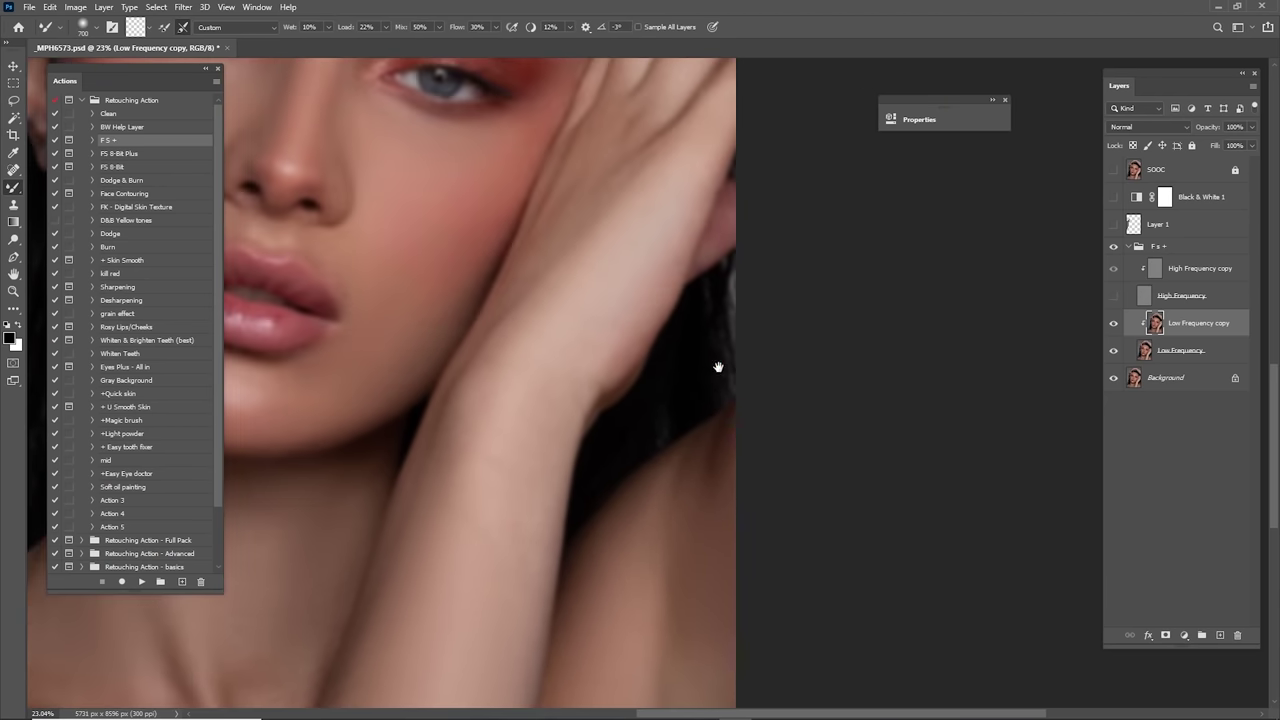
Step: Soften the fingers and back of the raised hand with the Mixer Brush at 200 to 250 pixels
mouse_move(732, 221)
mouse_down()
mouse_move(737, 371)
mouse_move(857, 346)
mouse_up()
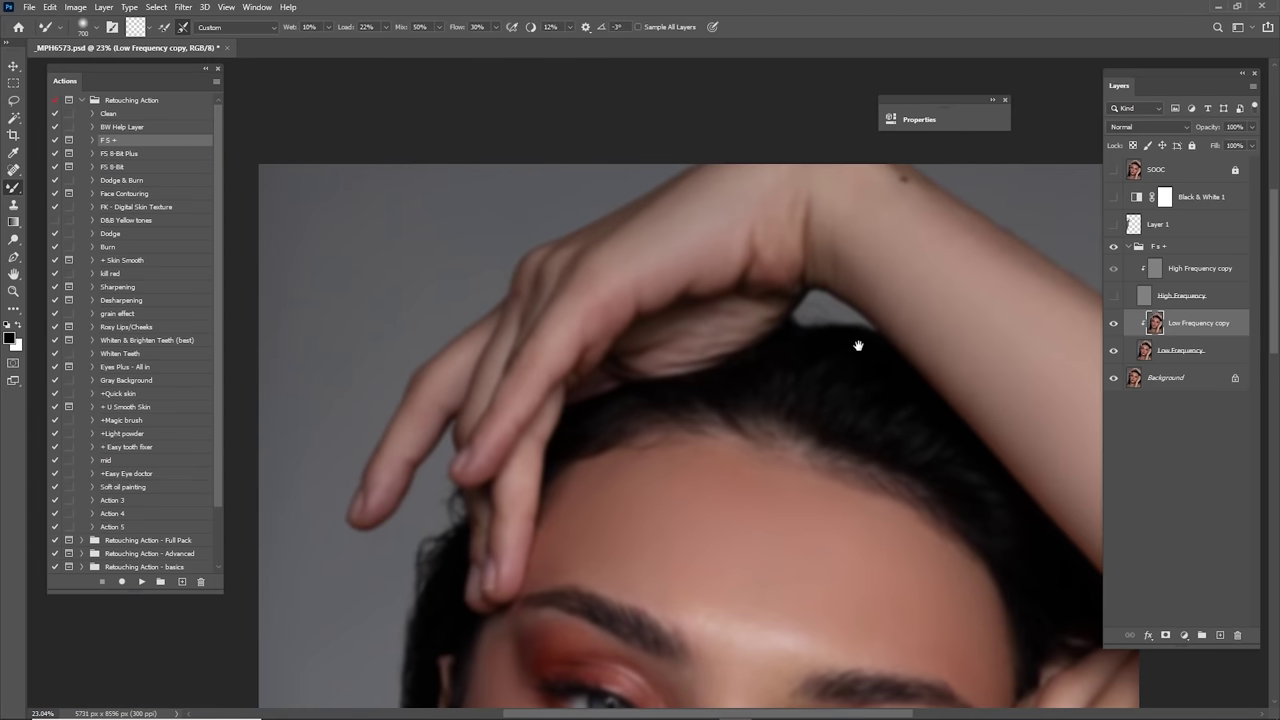
key(bracketleft)
key(bracketleft)
drag(720, 323, 793, 263)
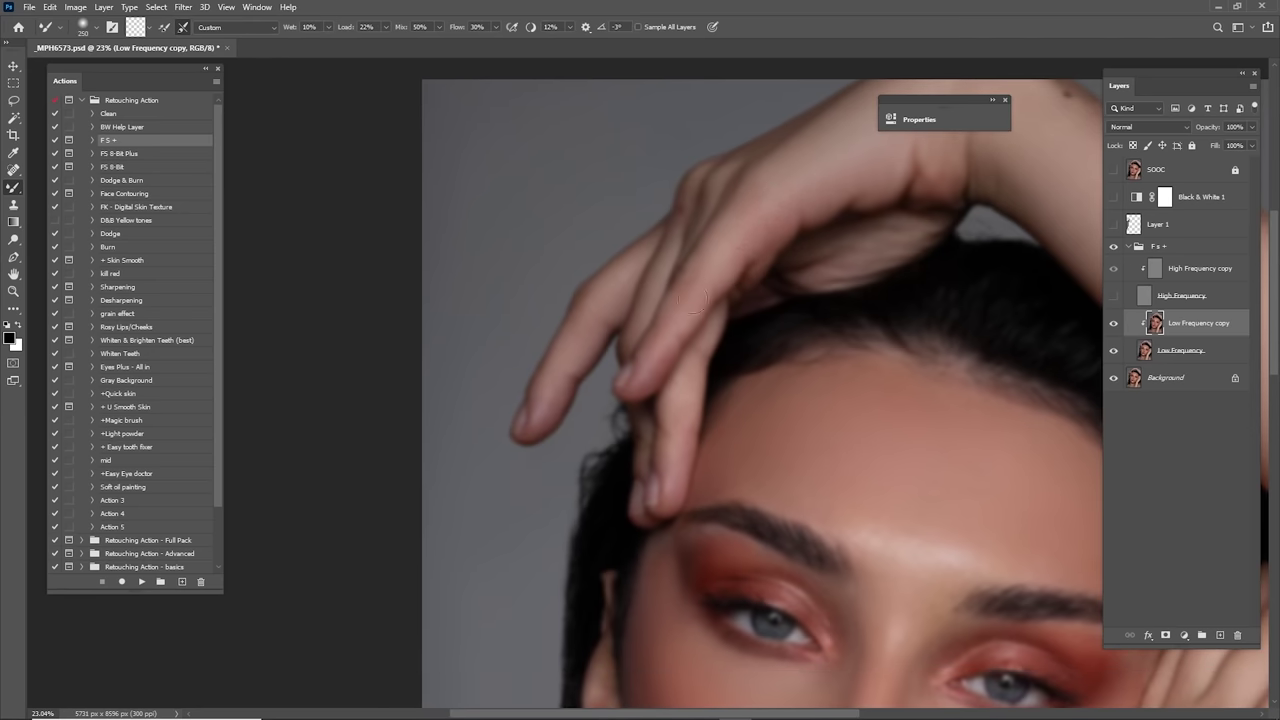
mouse_move(817, 174)
mouse_down()
mouse_move(708, 287)
mouse_move(848, 183)
mouse_up()
key(bracketleft)
key(bracketleft)
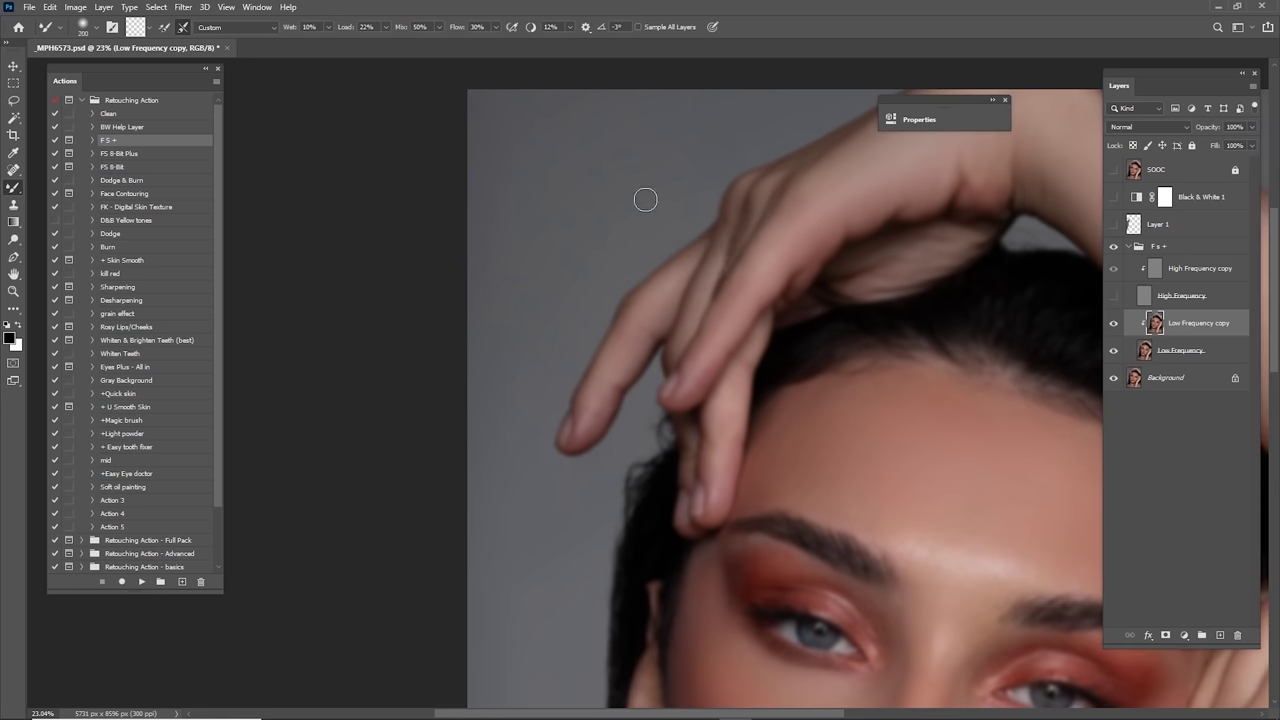
Step: Refine the fingertips of the raised hand resting near the brow with the Mixer Brush at 200 pixels
key(bracketright)
key(bracketright)
key(bracketright)
mouse_move(748, 329)
mouse_down()
mouse_move(677, 157)
mouse_move(645, 141)
mouse_up()
key(bracketleft)
key(bracketleft)
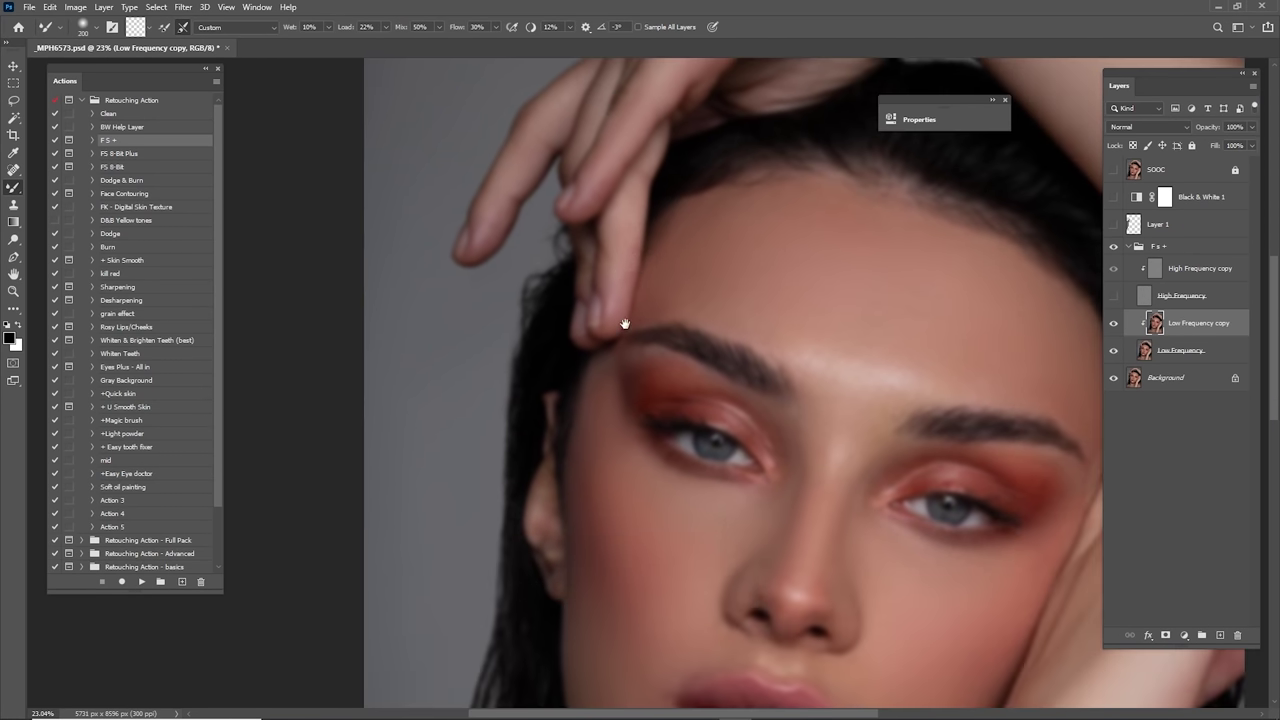
Step: Blend the ear-side cheek and the lower cheek beside the supporting hand with the Mixer Brush at 500 to 600 pixels
drag(624, 324, 637, 243)
key(bracketright)
key(bracketright)
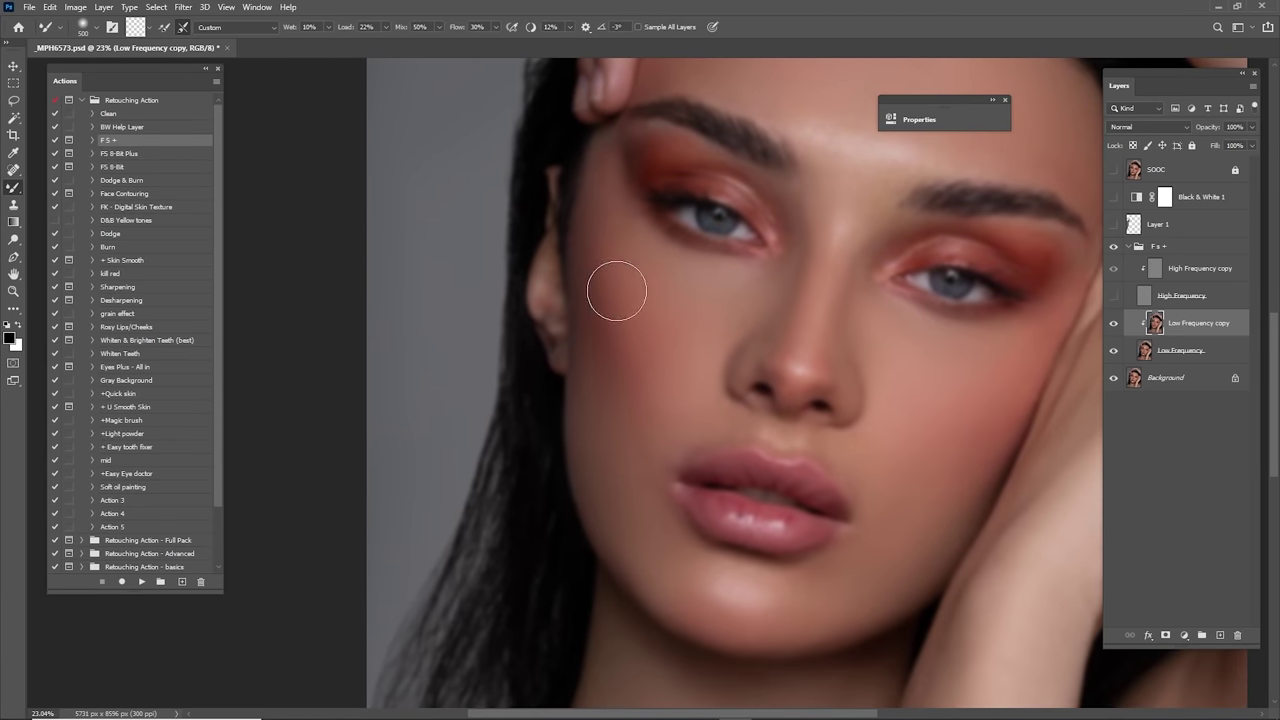
drag(877, 527, 756, 377)
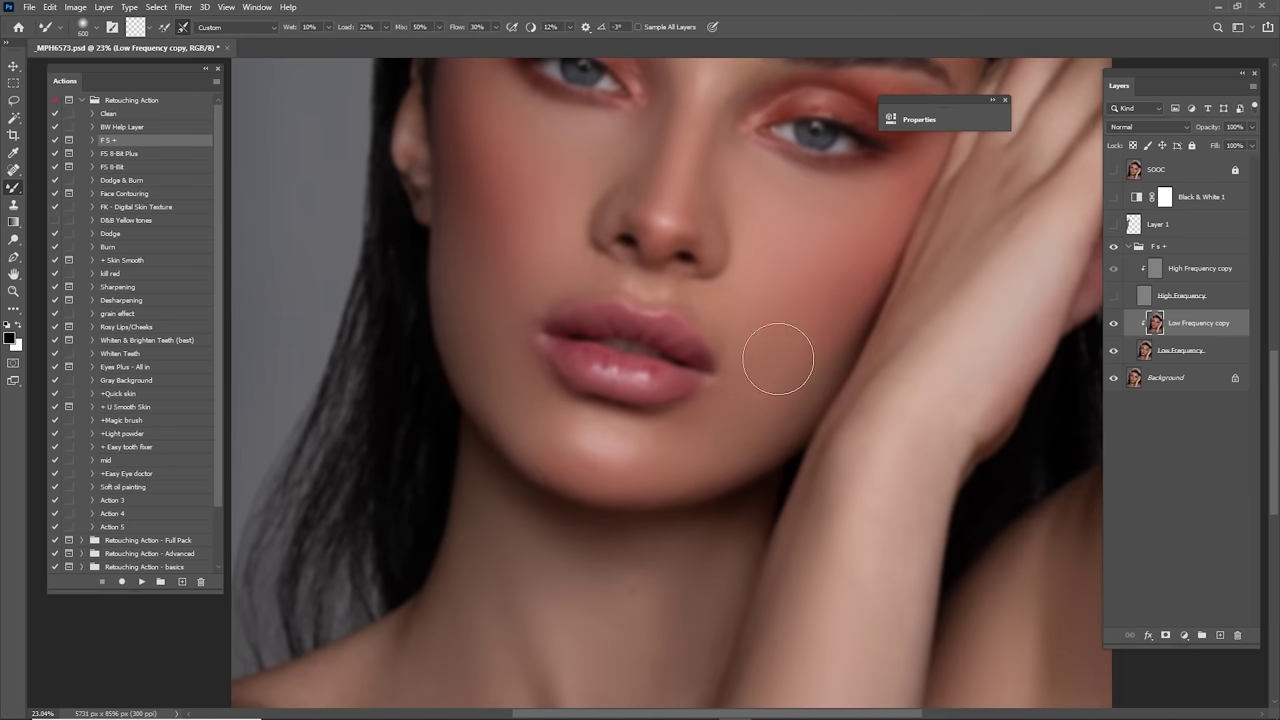
drag(819, 343, 777, 417)
key(bracketleft)
drag(829, 332, 791, 428)
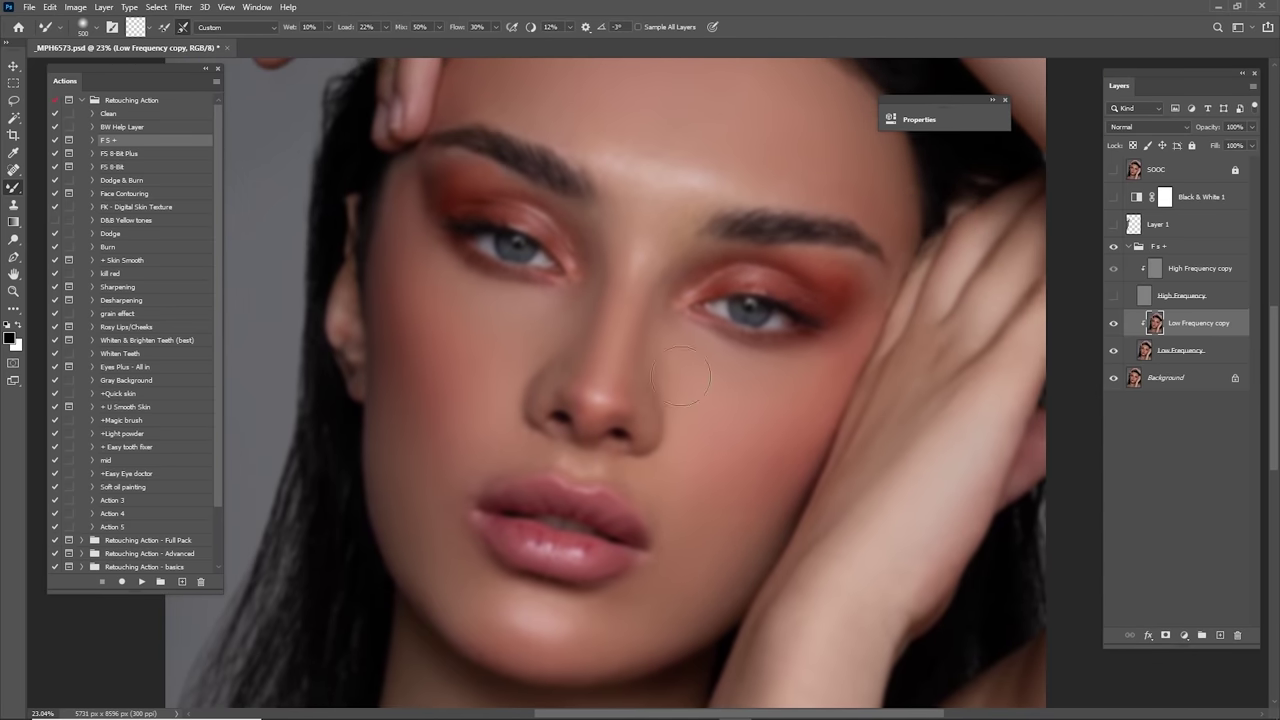
Step: Turn the High Frequency texture layer back on and fit the whole portrait in view
drag(627, 335, 794, 311)
click(1114, 296)
key(z)
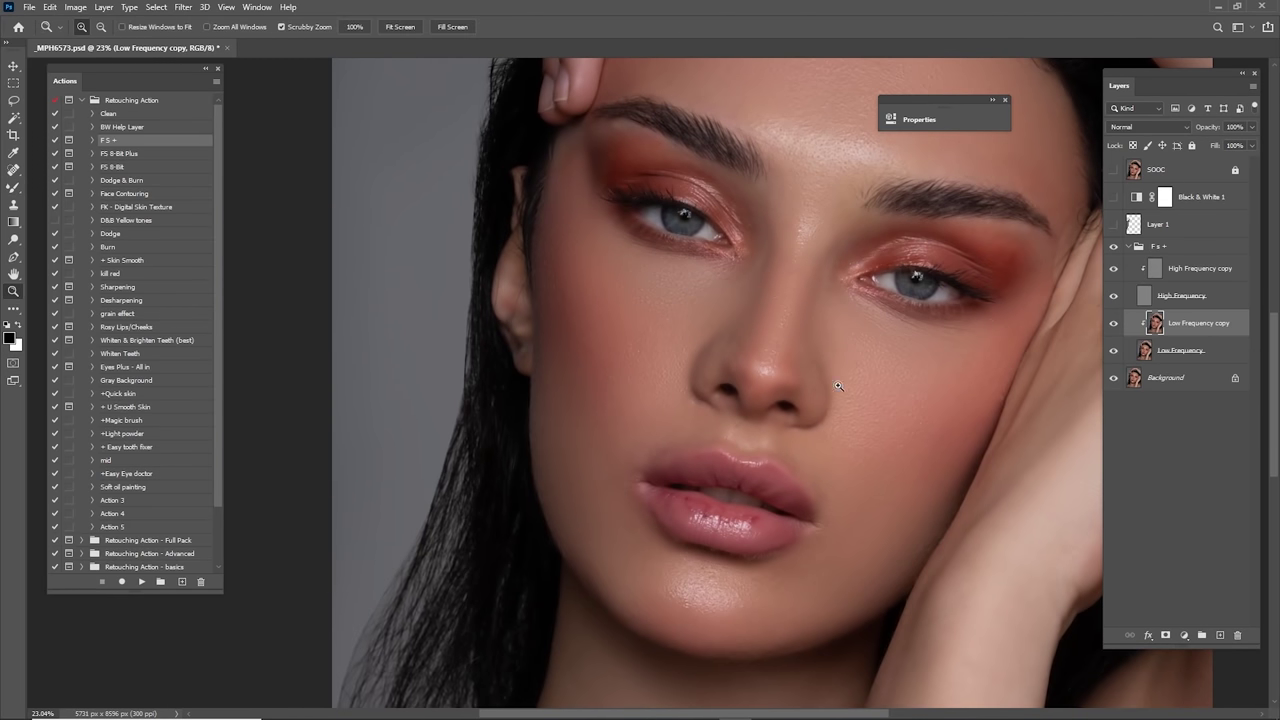
drag(842, 391, 830, 388)
key(ctrl+0)
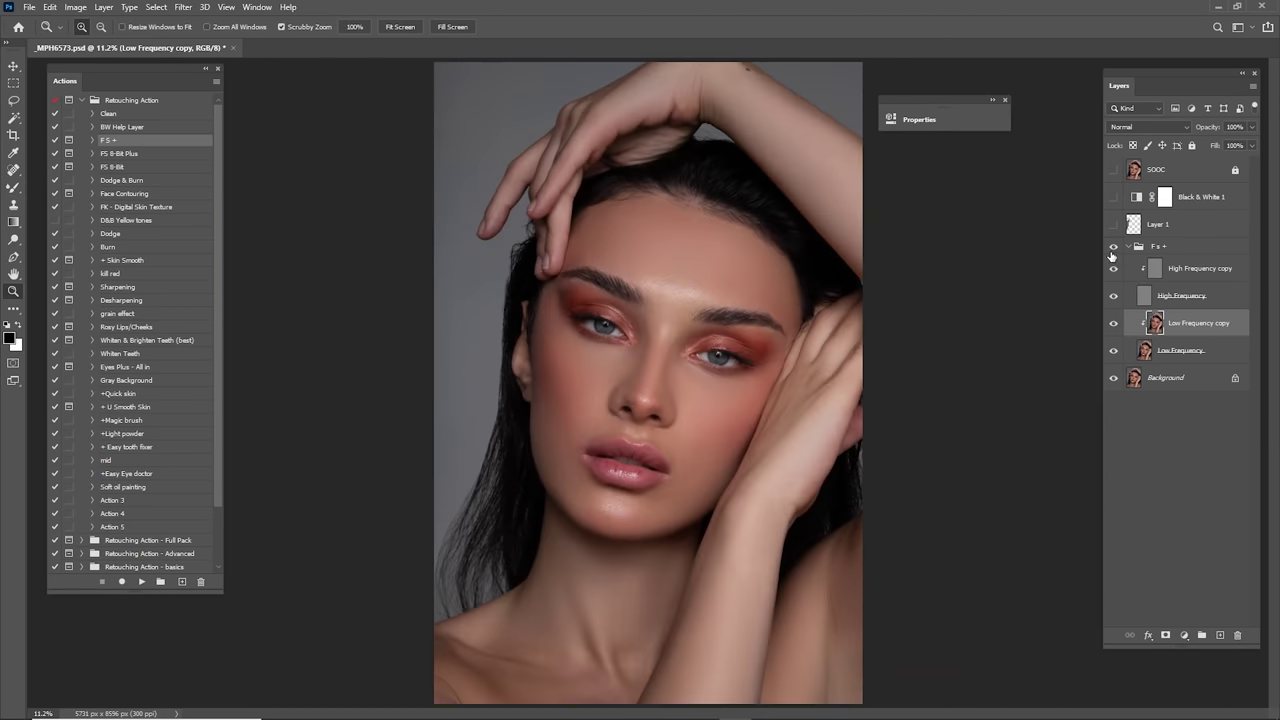
Step: Compare the portrait with and without the frequency separation group
click(1113, 247)
click(1115, 246)
click(1116, 245)
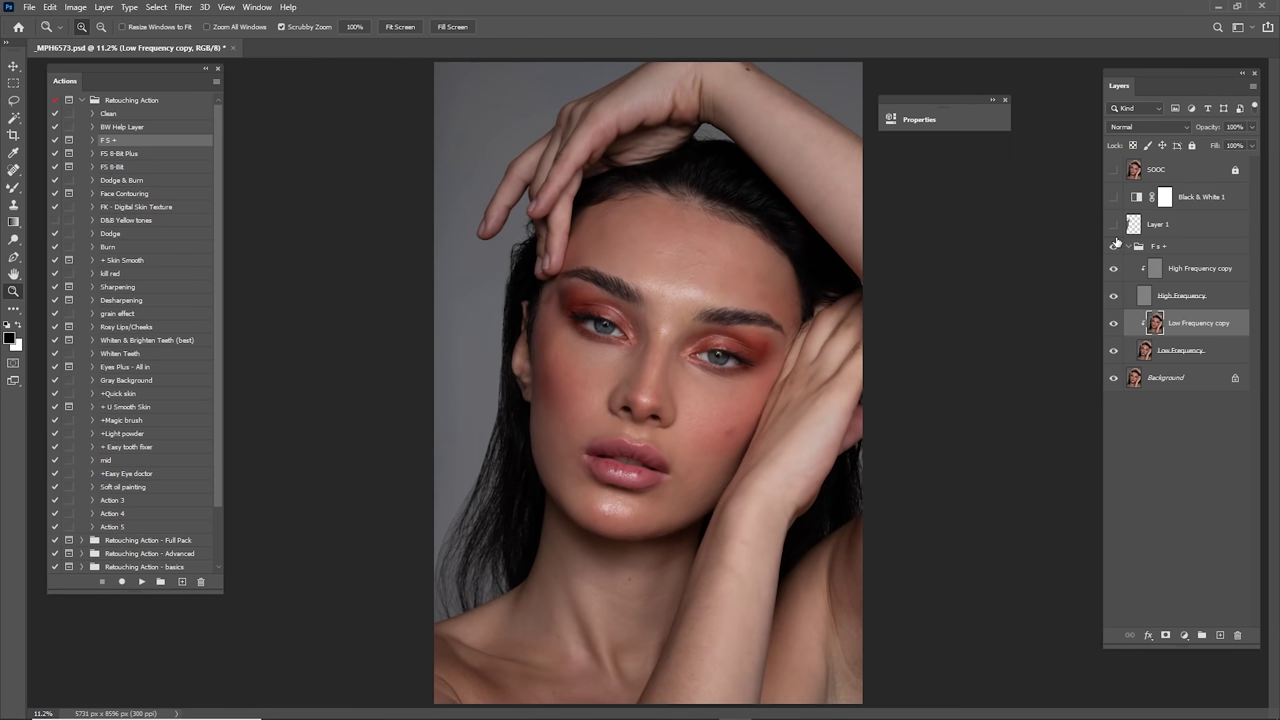
click(1115, 236)
click(1115, 236)
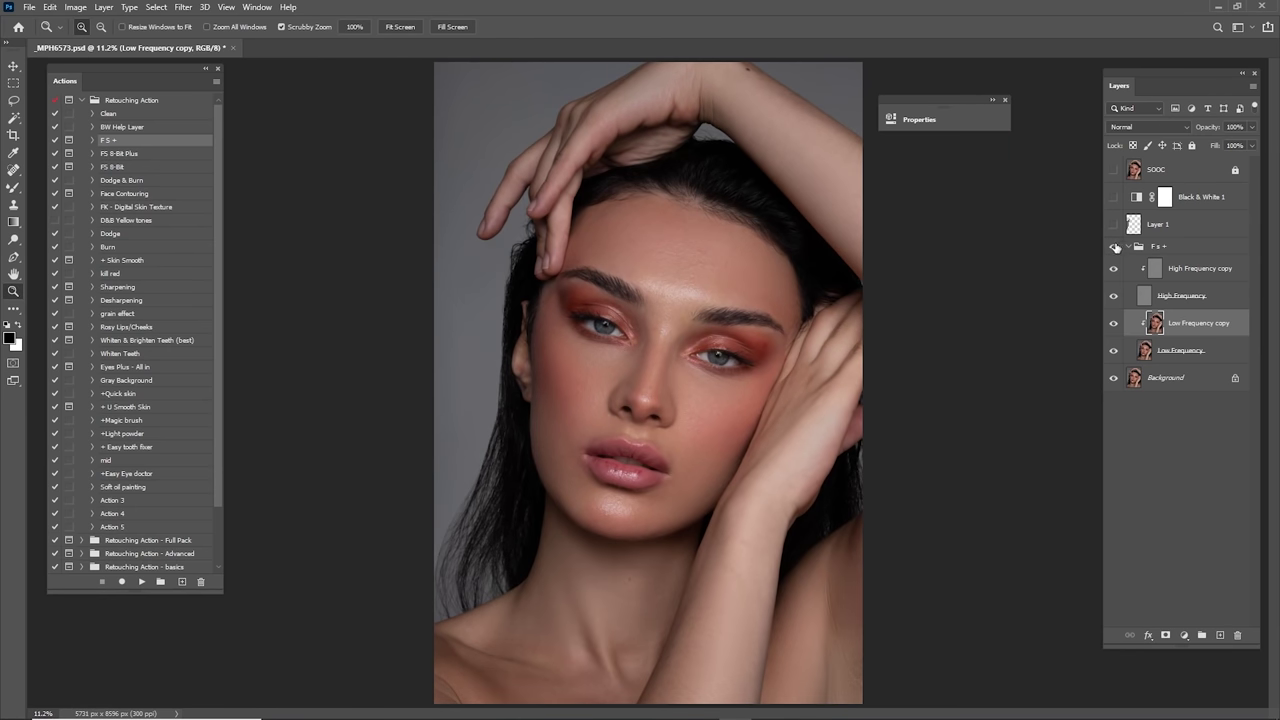
Step: Compare the retouched portrait with the original by toggling the SOOC layer repeatedly
click(1116, 181)
click(1113, 180)
click(1114, 178)
click(1114, 178)
click(1115, 177)
click(1116, 176)
click(1116, 176)
click(1117, 177)
click(1116, 178)
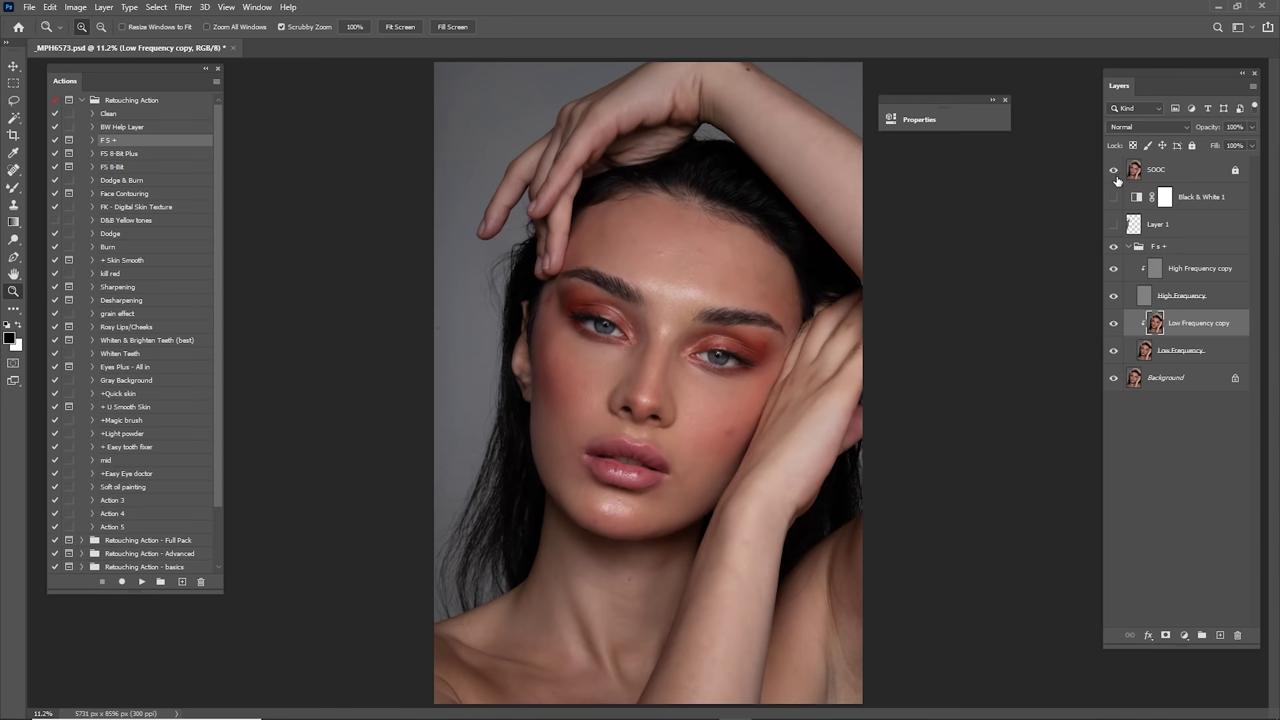
click(1115, 178)
click(1114, 180)
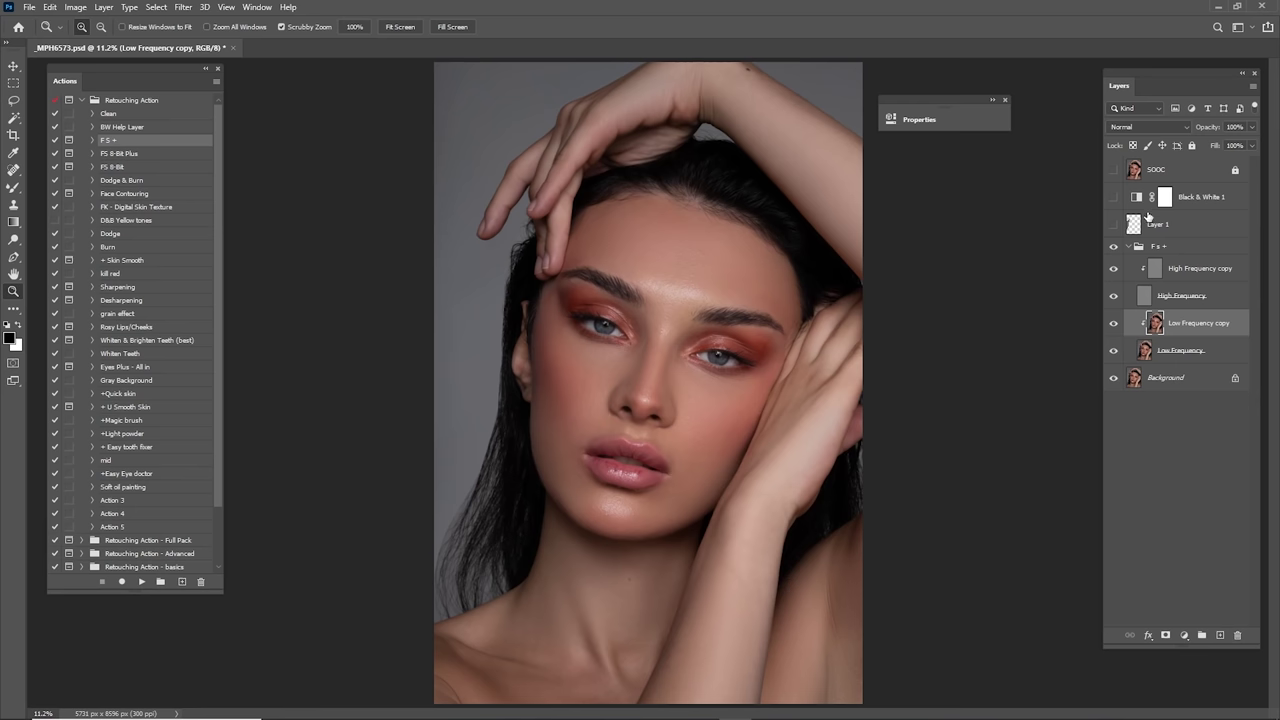
Step: Check the tonal smoothing by toggling the Low Frequency copy layer's visibility
click(1112, 326)
click(1110, 328)
click(1110, 329)
click(1111, 327)
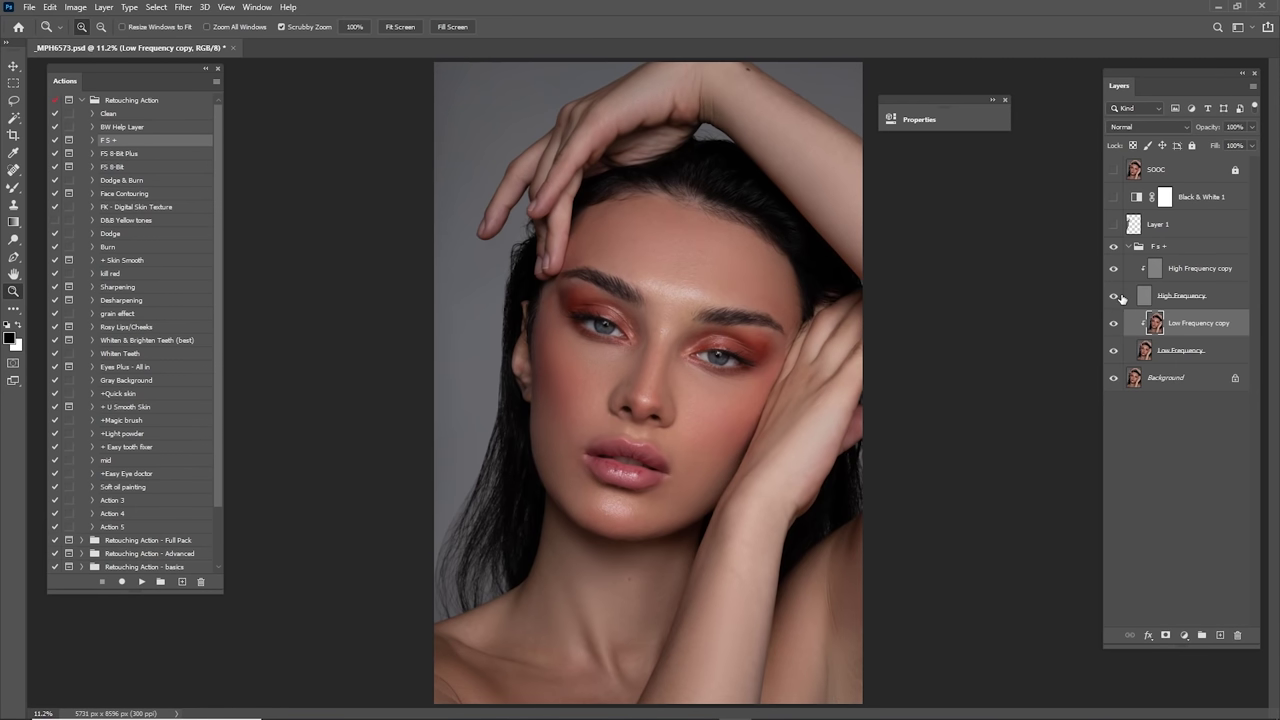
Step: Even out the central forehead texture on the High Frequency copy layer with the Clone Stamp at 40 pixels
click(1184, 272)
mouse_move(686, 272)
mouse_down()
mouse_move(721, 290)
mouse_move(788, 385)
mouse_move(742, 359)
mouse_move(689, 287)
mouse_up()
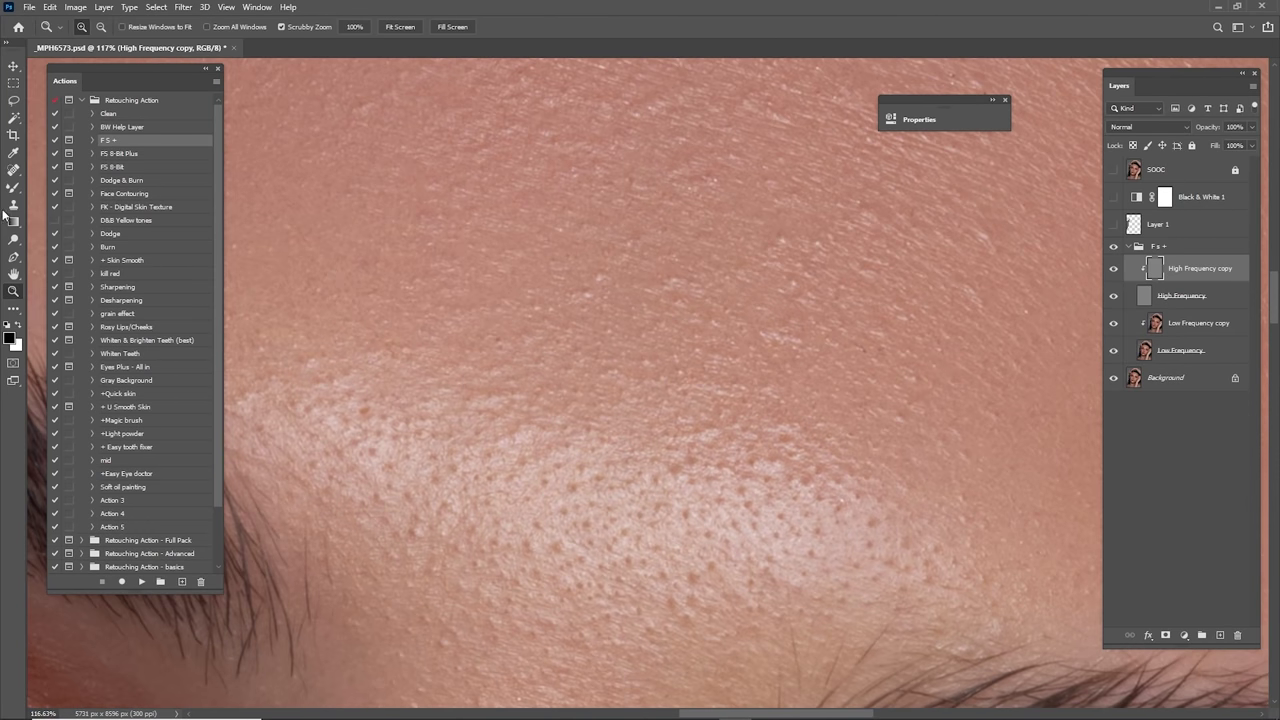
click(808, 358)
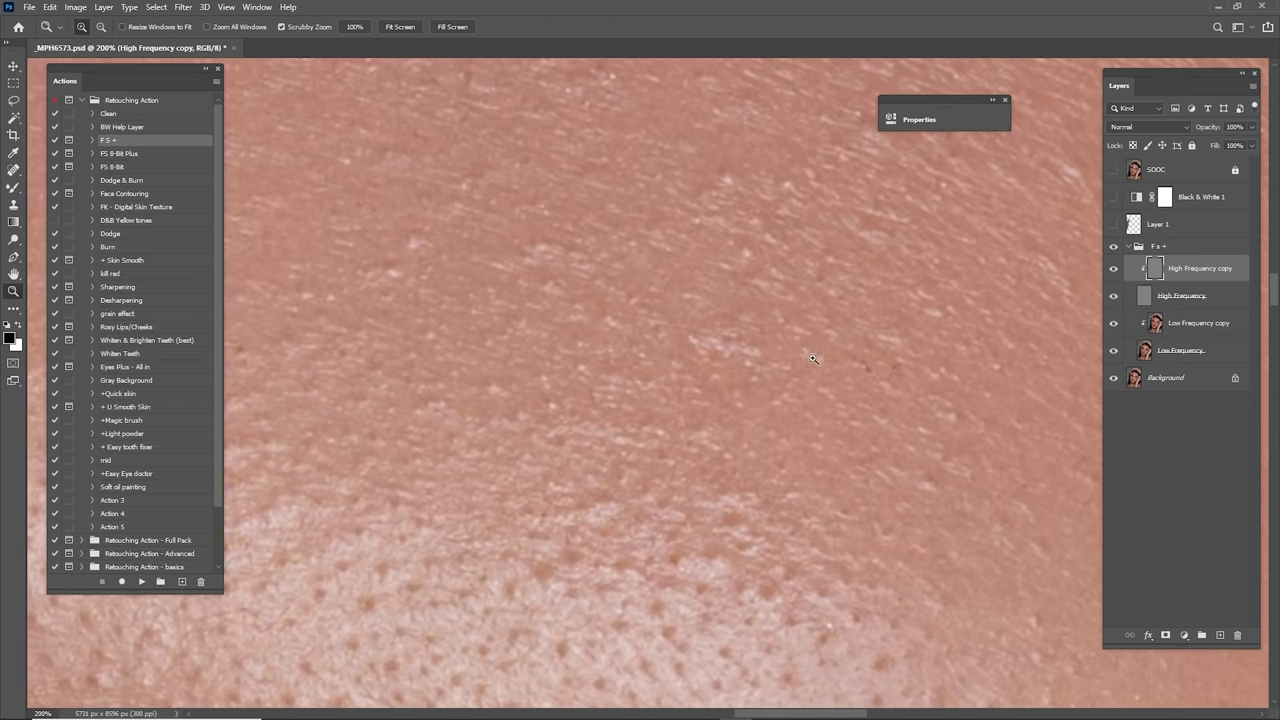
key(s)
key(z)
drag(790, 390, 741, 399)
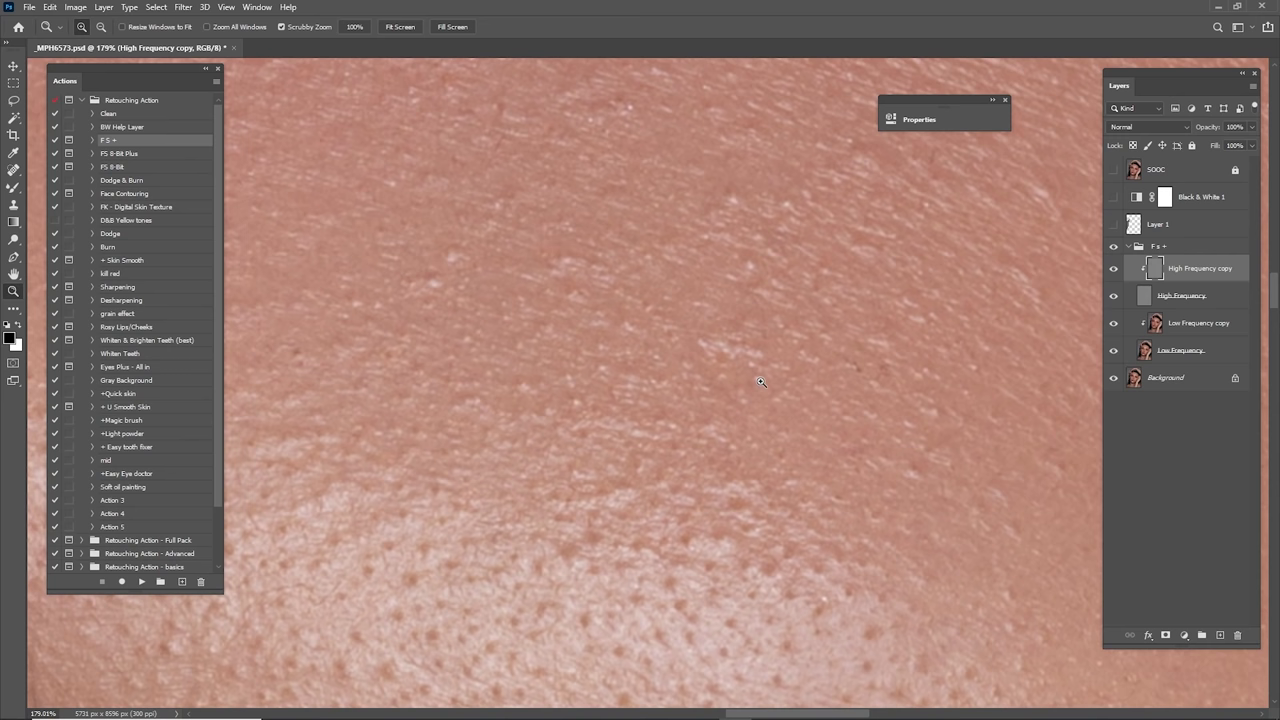
key(s)
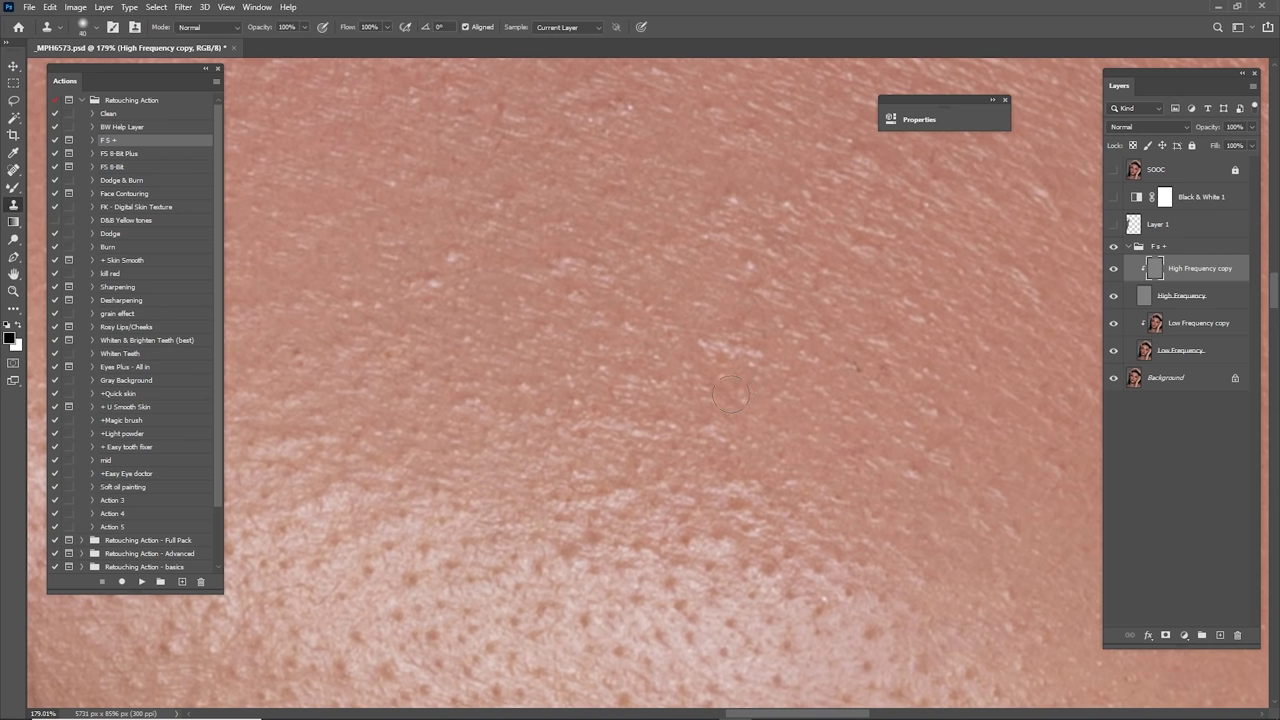
scroll(706, 370, down, 5)
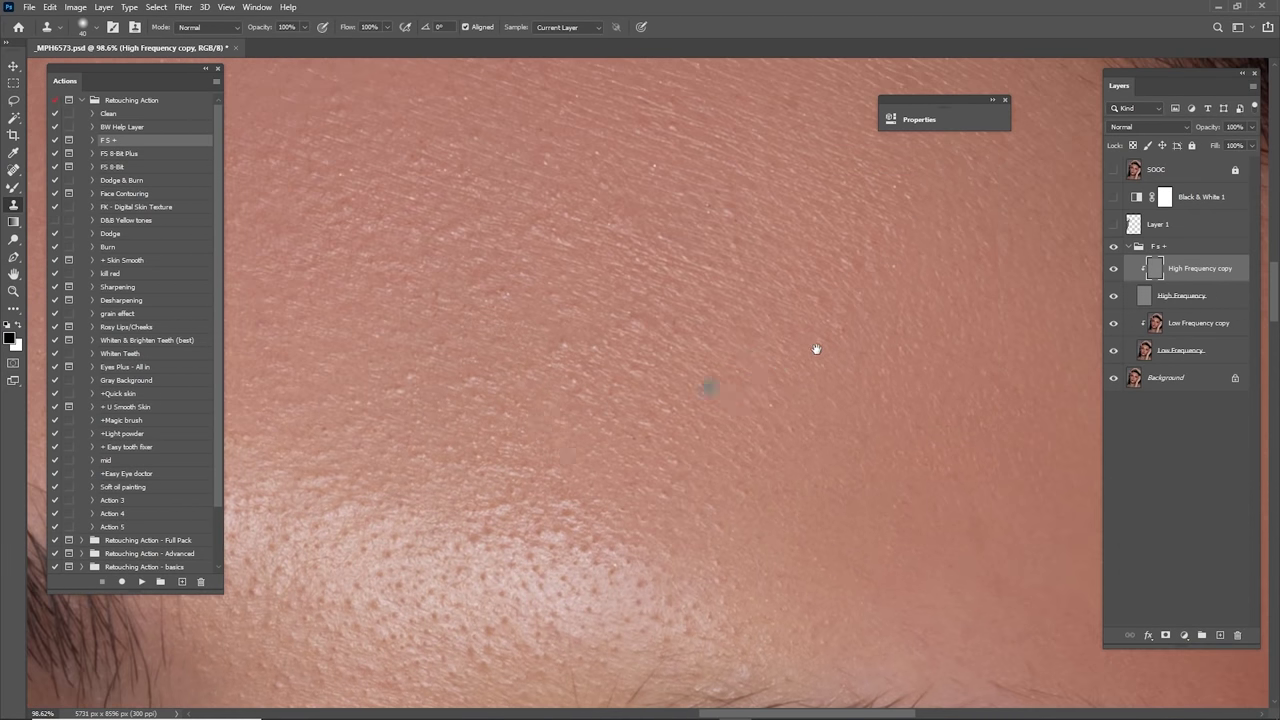
drag(816, 349, 751, 382)
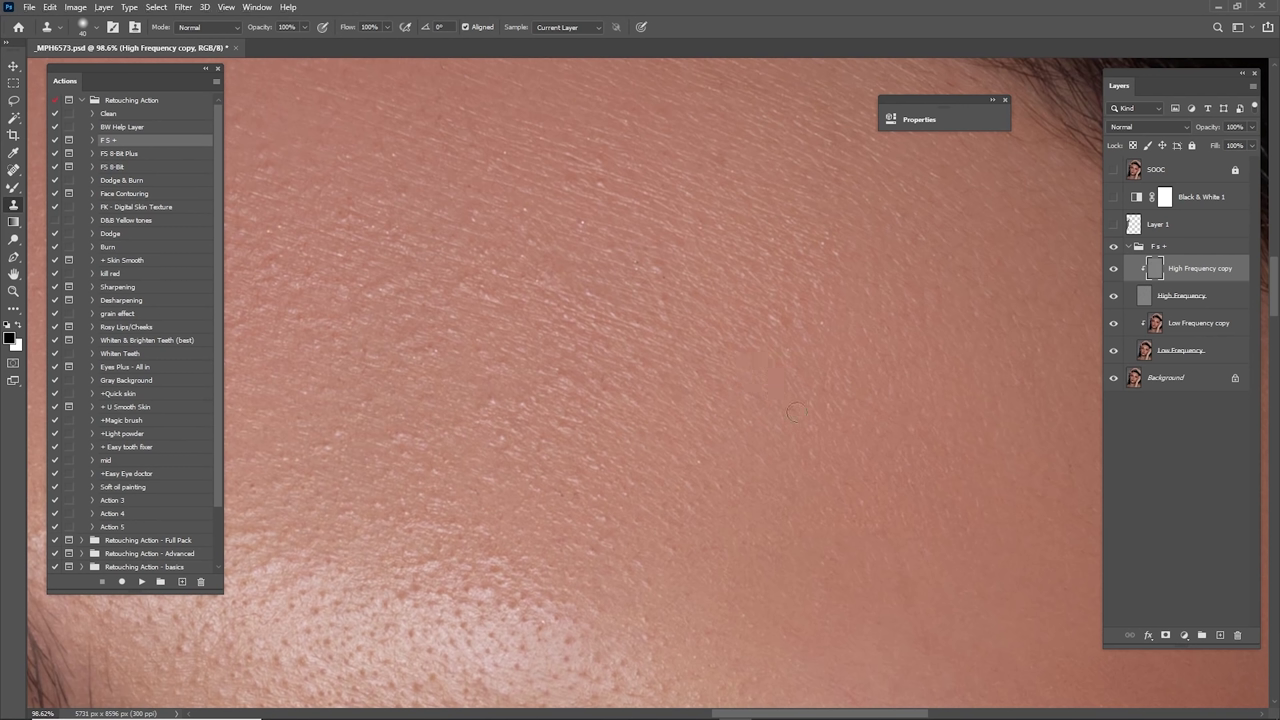
drag(667, 294, 767, 365)
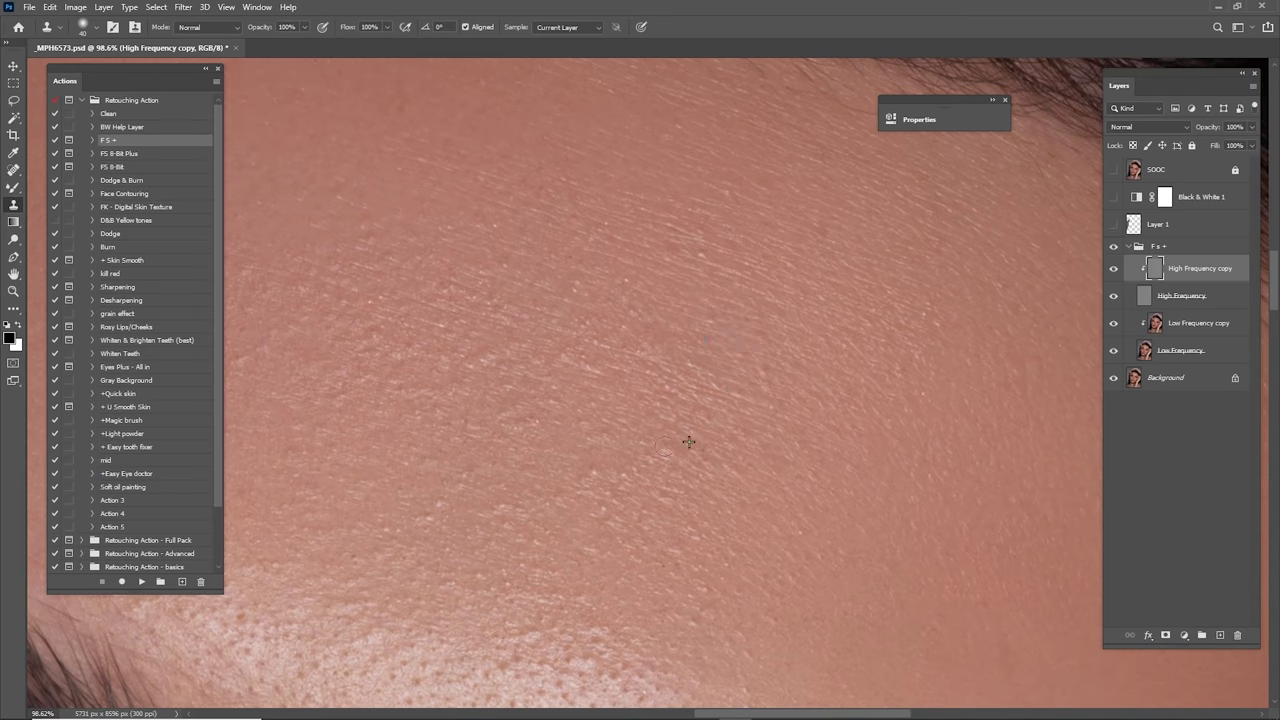
drag(763, 299, 768, 441)
drag(728, 400, 797, 363)
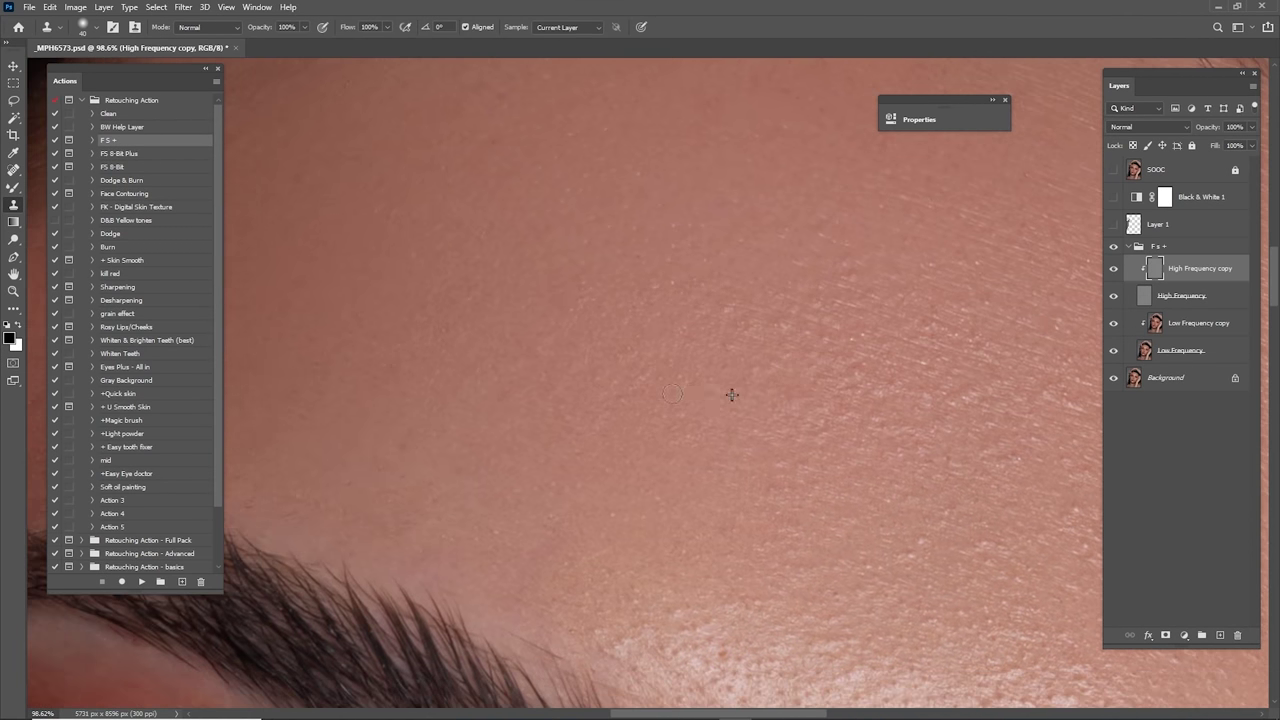
Step: Clone clean skin texture over uneven spots above the inner end of the brow nearest the raised hand
scroll(672, 393, down, 10)
key(alt)
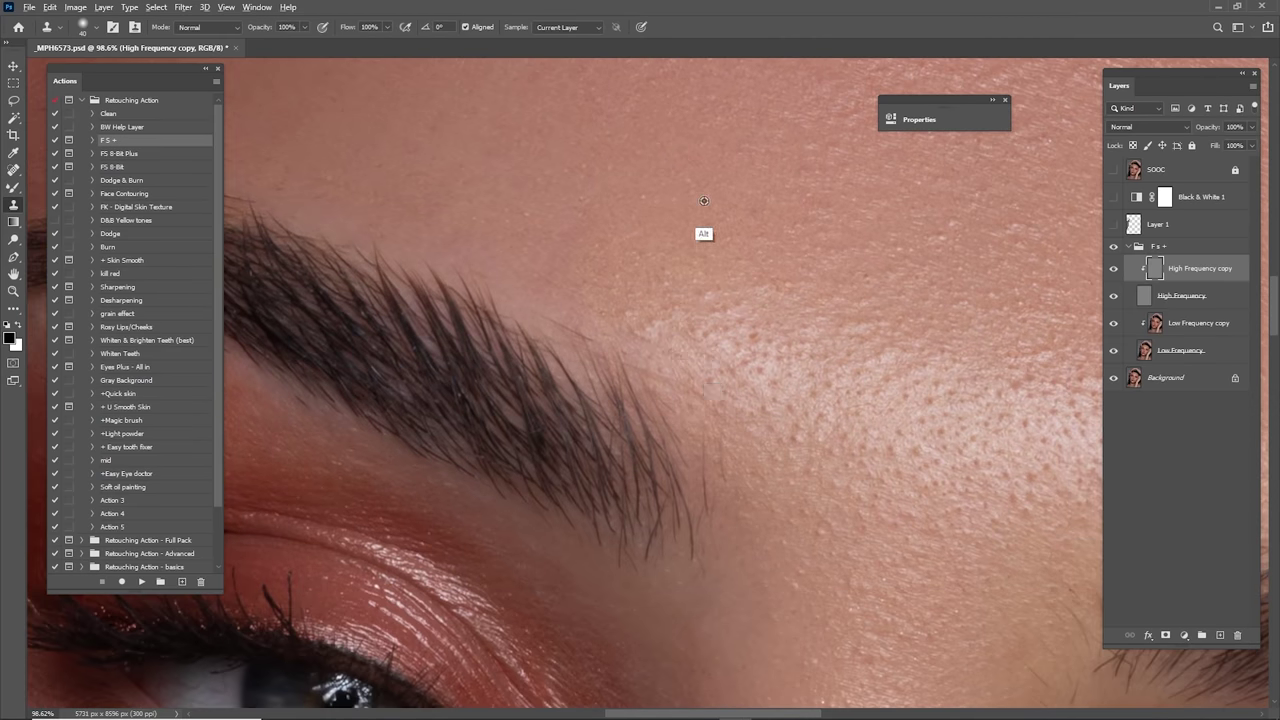
drag(752, 220, 769, 230)
drag(848, 255, 710, 283)
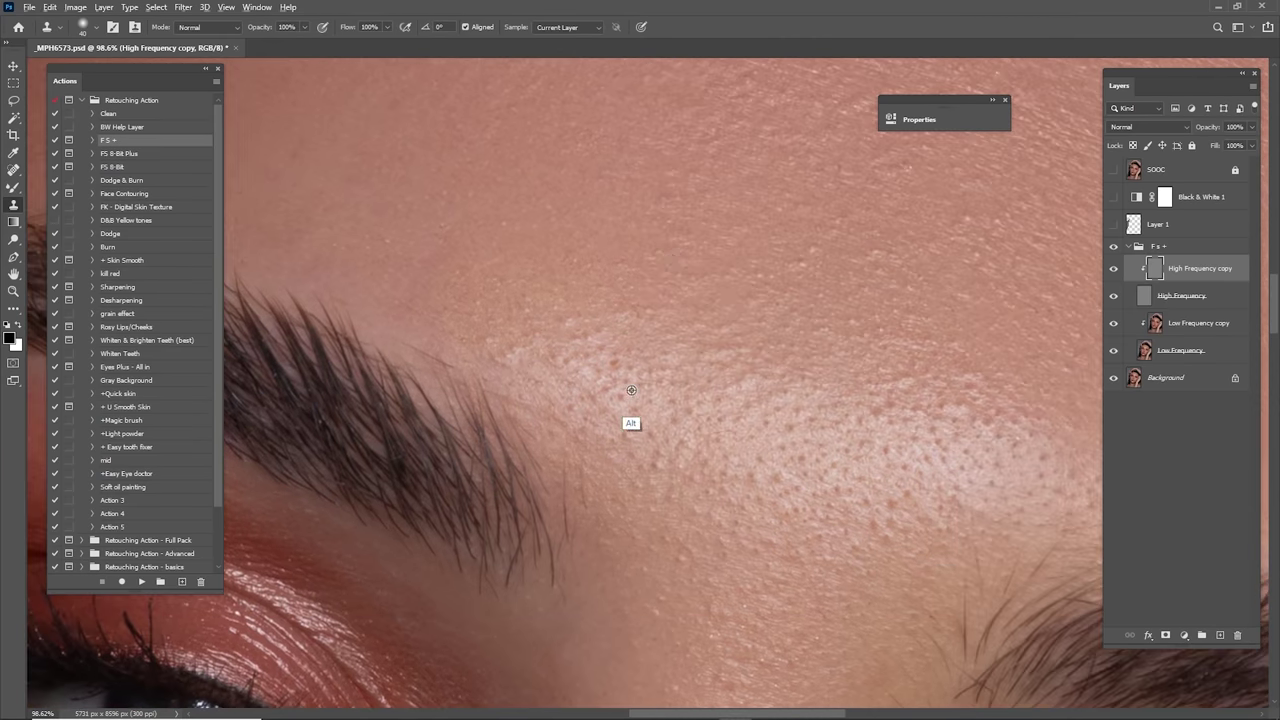
Step: Clone clean skin texture over small flaws between the eyebrows and on the upper nose bridge
scroll(623, 386, down, 8)
scroll(623, 386, right, 1)
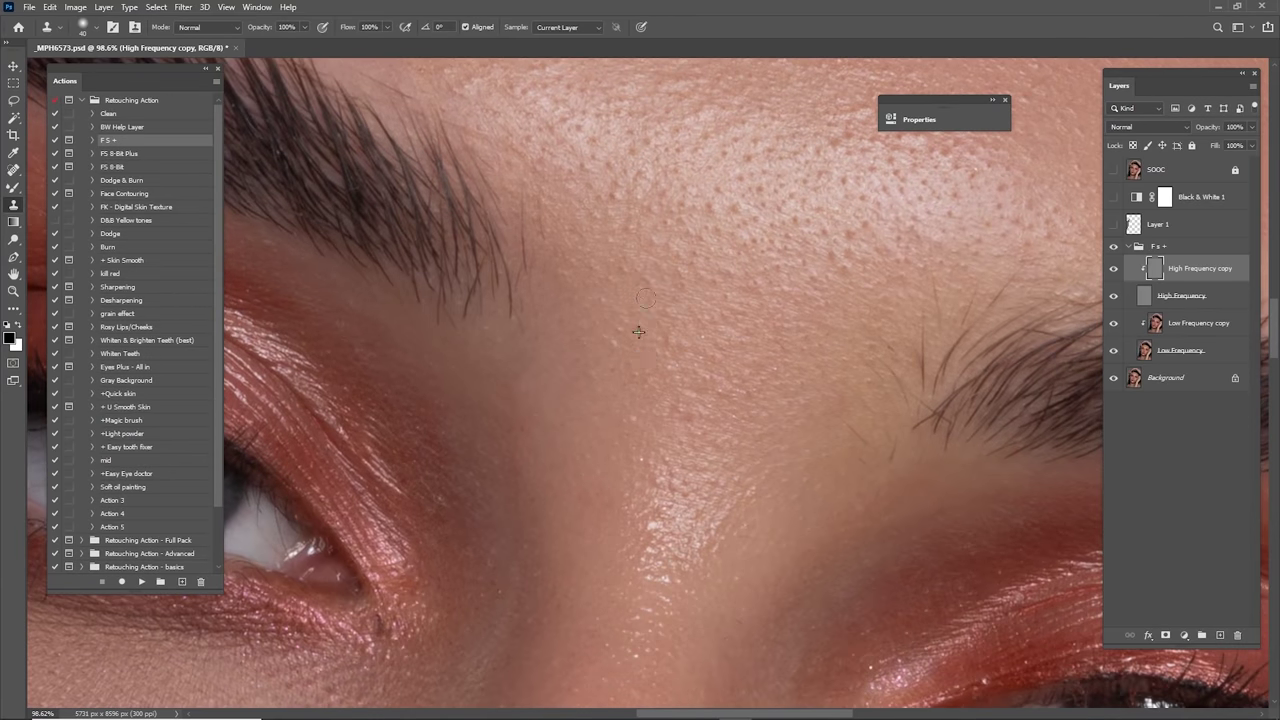
drag(640, 492, 662, 310)
alt+click(680, 369)
click(691, 334)
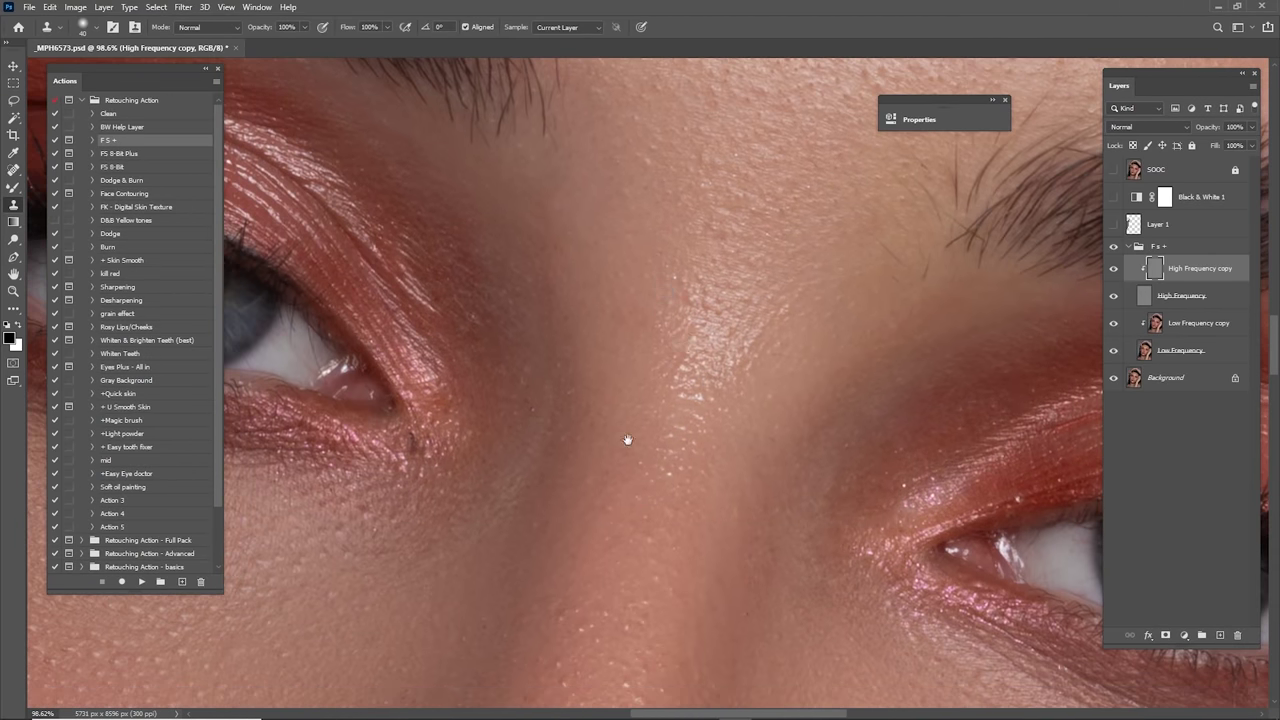
Step: Examine the skin texture around the nose, lips, under-eye area, ear-side cheek and temple
drag(629, 440, 781, 254)
mouse_move(781, 254)
ctrl+mouse_down()
mouse_move(694, 360)
mouse_move(664, 356)
ctrl+mouse_up()
mouse_move(646, 422)
mouse_down()
mouse_move(660, 343)
mouse_move(699, 296)
mouse_up()
key(ctrl+plus)
key(ctrl+plus)
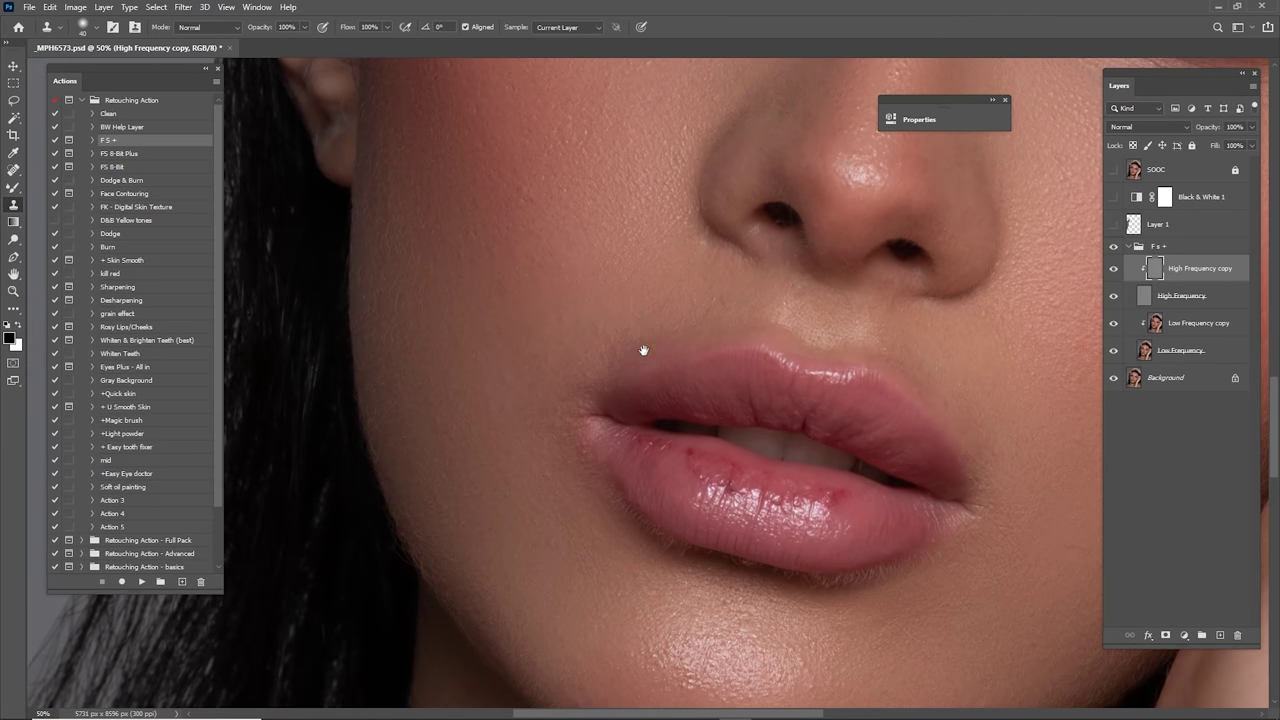
drag(710, 210, 642, 511)
ctrl+drag(681, 400, 742, 392)
drag(668, 360, 676, 450)
ctrl+drag(672, 448, 716, 446)
scroll(660, 470, down, 7)
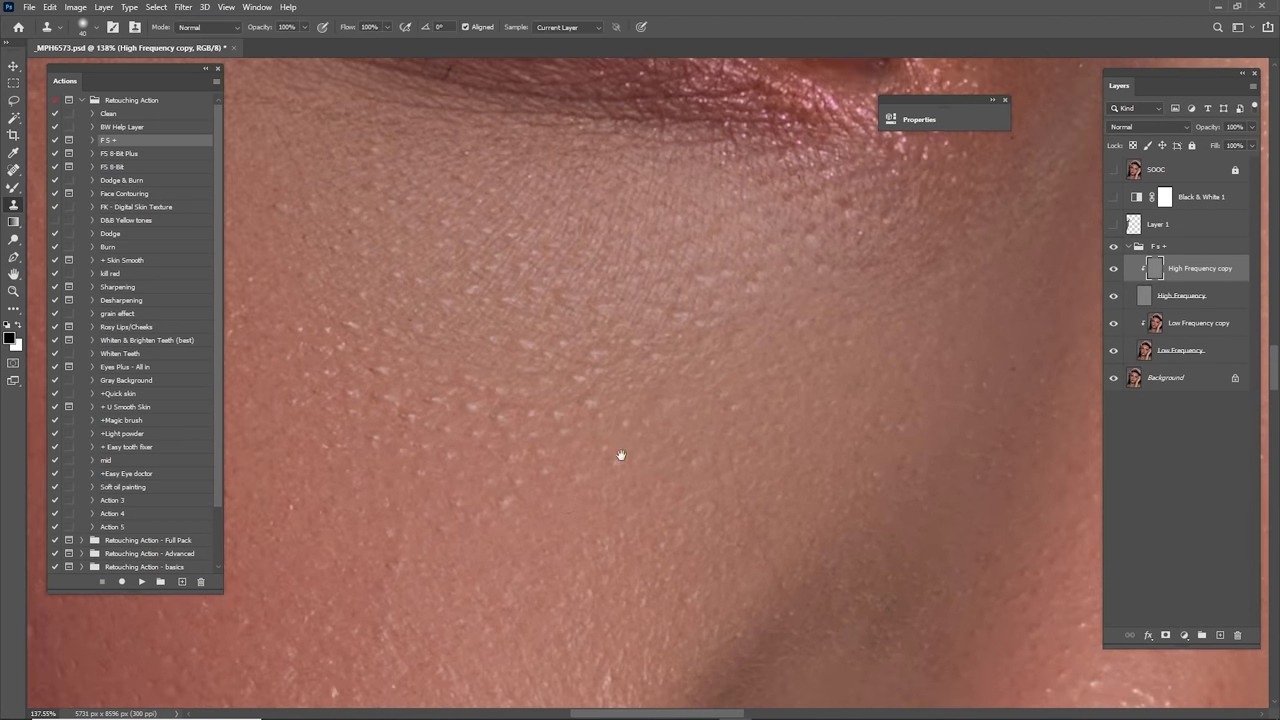
scroll(646, 472, up, 4)
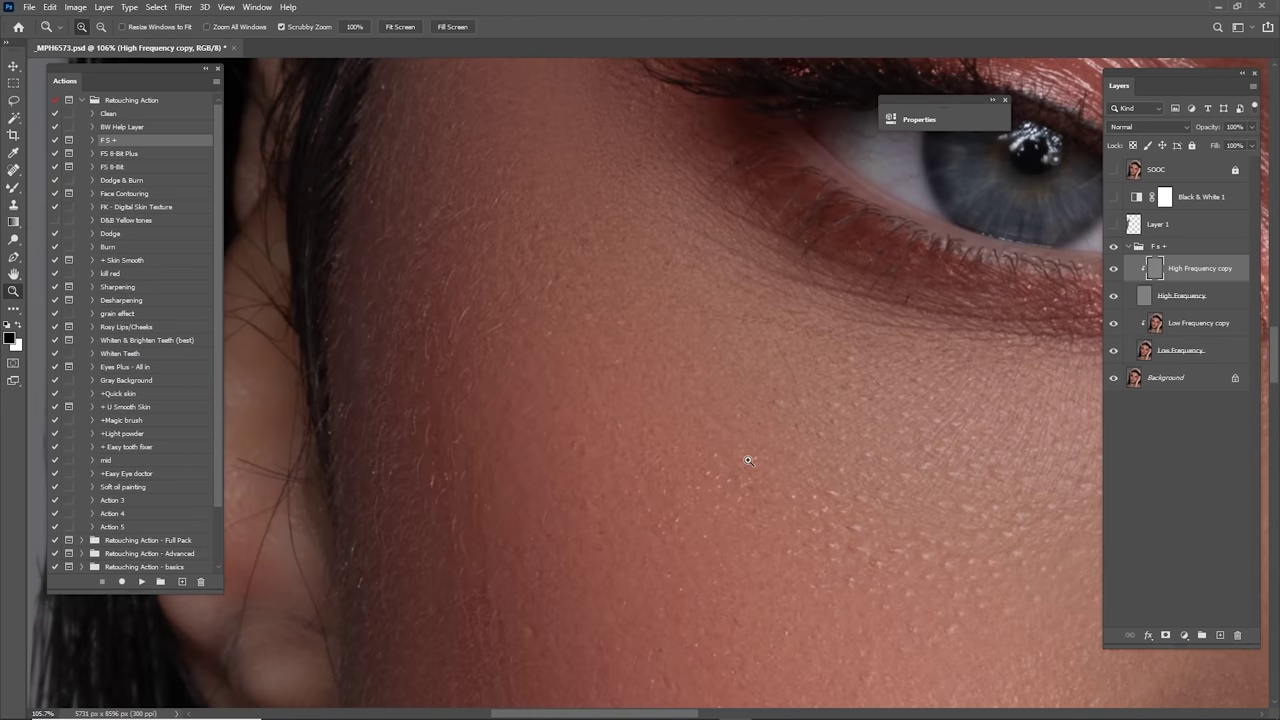
scroll(709, 391, up, 6)
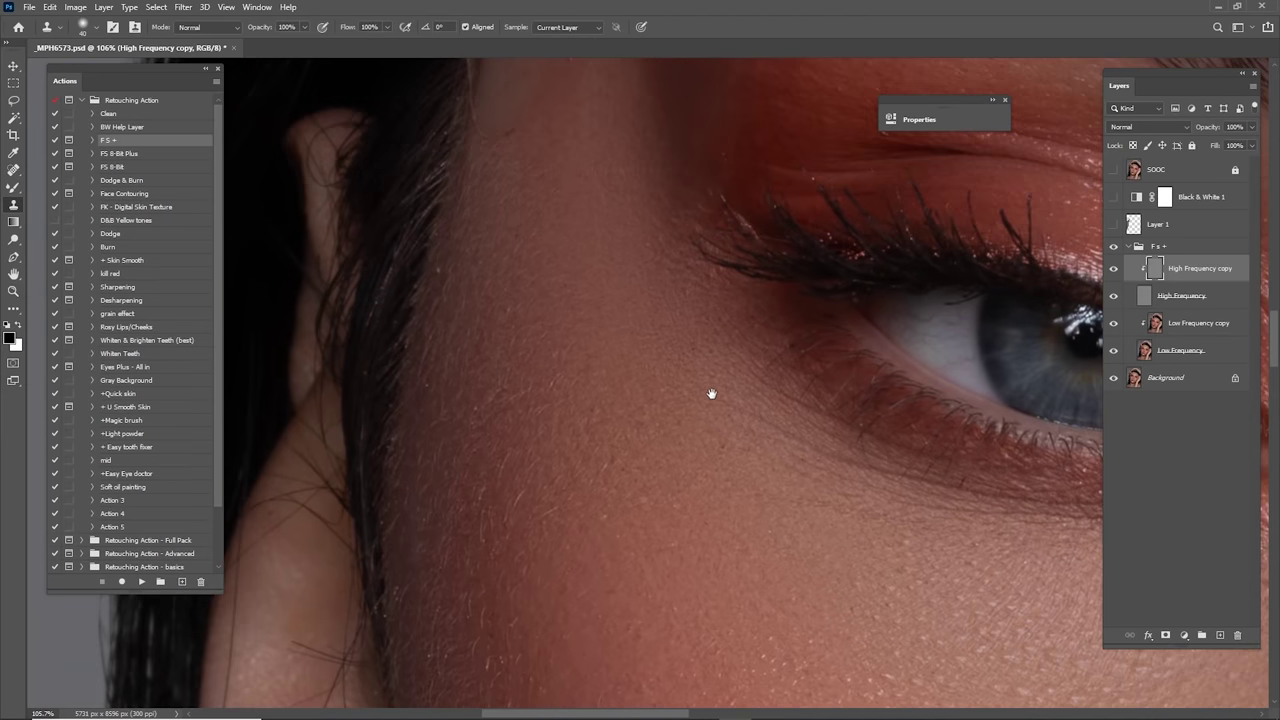
scroll(700, 357, down, 3)
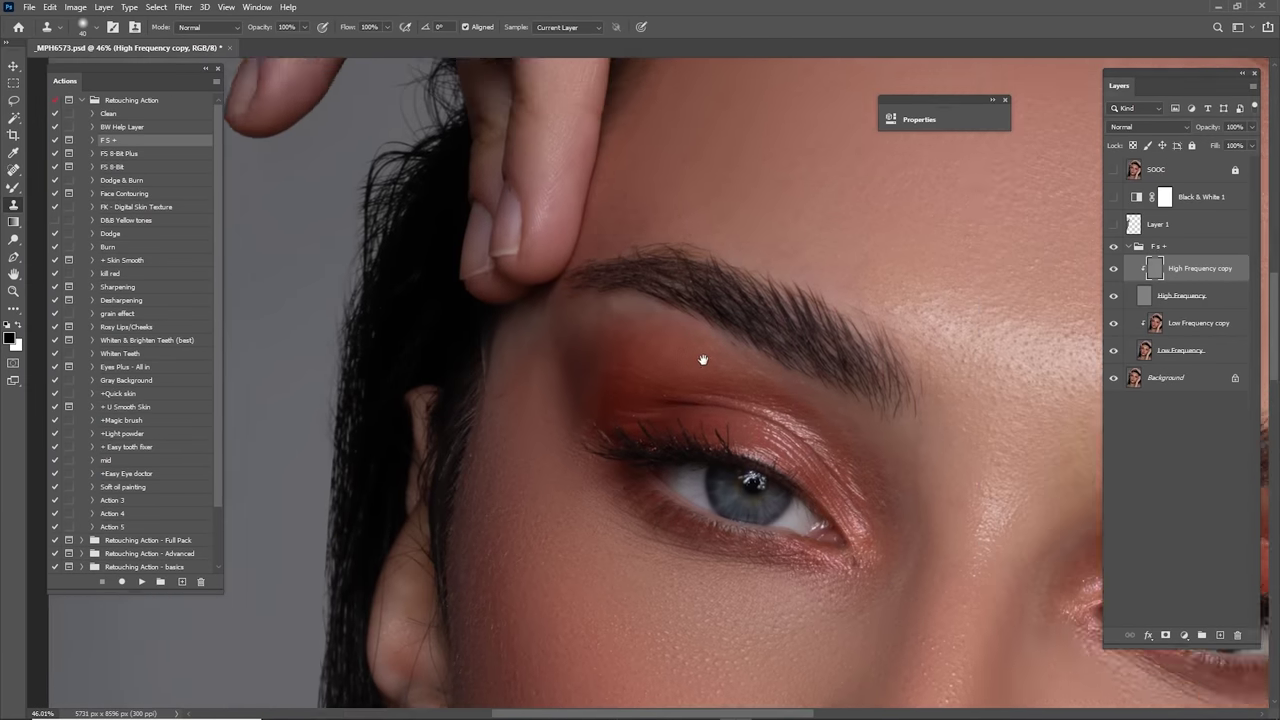
Step: Clone clean texture over spots on the forehead between the raised fingertip and the eyebrow
scroll(509, 246, up, 5)
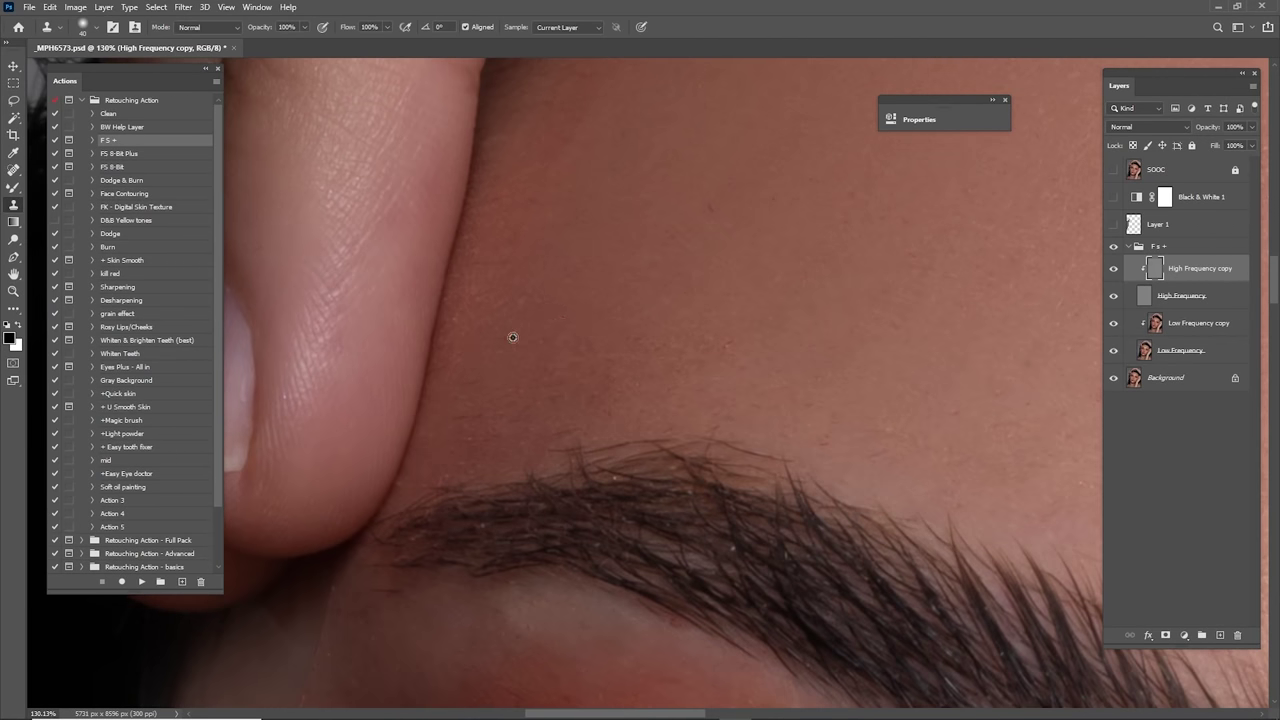
alt+click(539, 317)
click(505, 245)
alt+click(667, 262)
click(711, 205)
alt+click(741, 304)
click(755, 345)
alt+click(857, 401)
click(889, 442)
alt+click(893, 411)
click(814, 417)
alt+click(863, 380)
Step: Clean up the skin texture across the upper forehead below the hairline with the Clone Stamp at 40 pixels
drag(857, 312, 660, 430)
drag(825, 177, 723, 361)
drag(749, 269, 674, 271)
drag(822, 290, 671, 277)
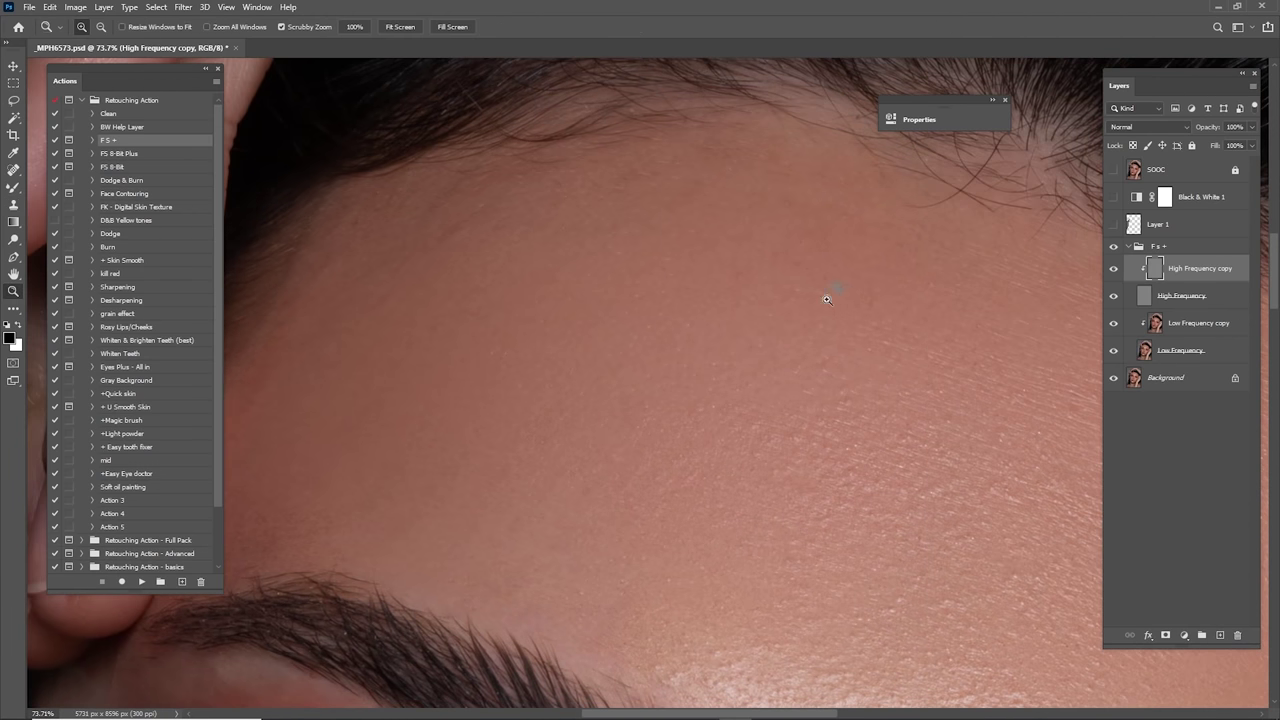
drag(827, 299, 701, 277)
drag(866, 400, 735, 398)
mouse_move(735, 398)
mouse_down()
mouse_move(572, 318)
mouse_move(676, 420)
mouse_up()
Step: Clone clean skin texture over flaws just above the eyebrow on the supporting-hand side
scroll(710, 382, down, 3)
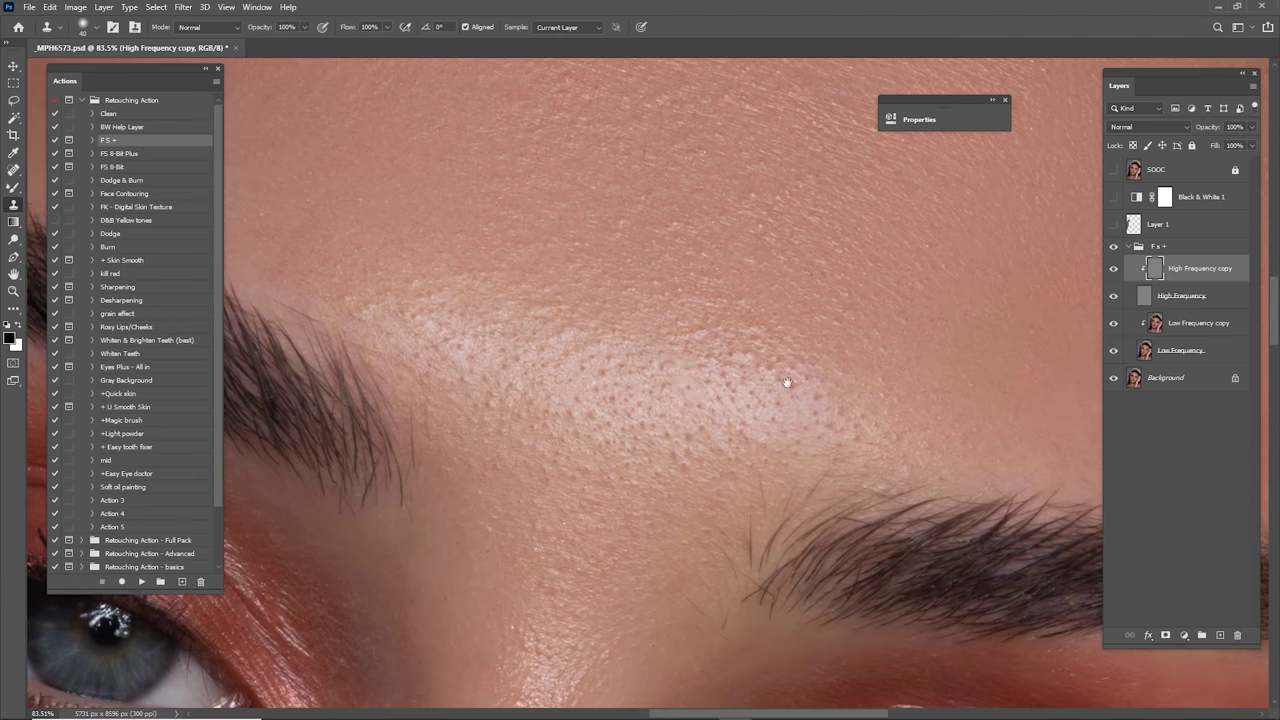
scroll(760, 350, down, 2)
scroll(750, 345, right, 4)
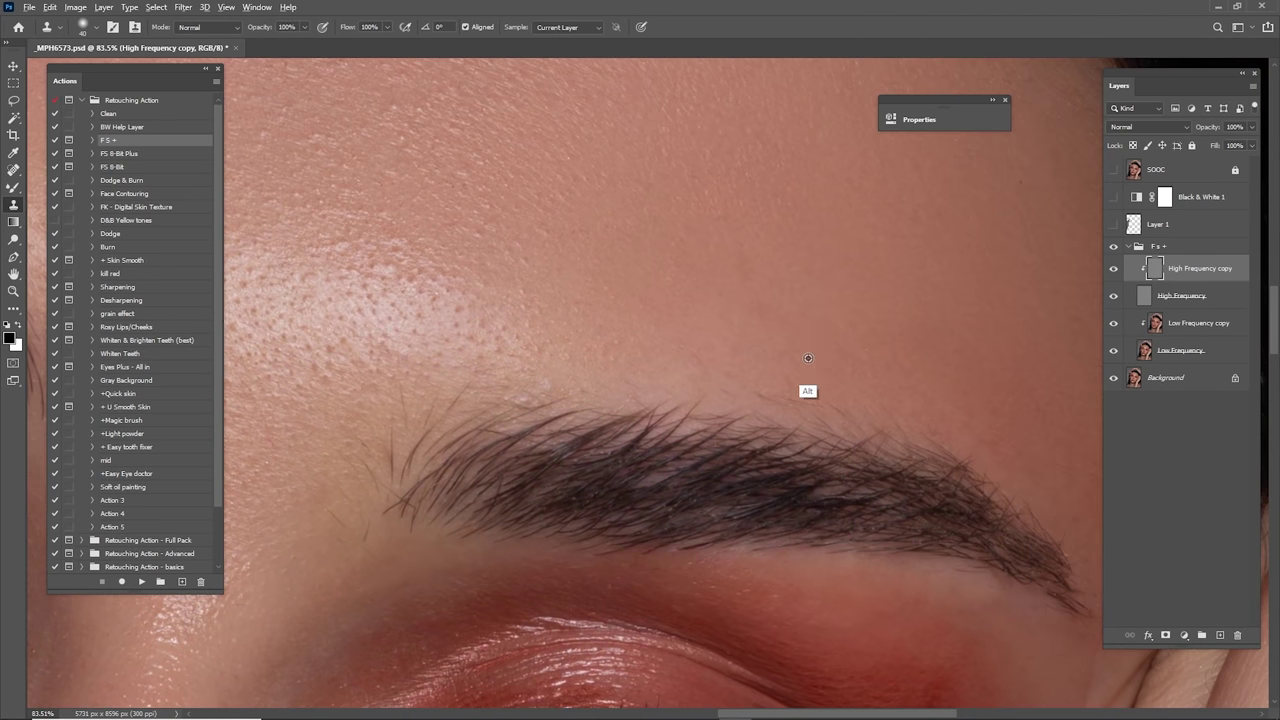
scroll(815, 397, right, 3)
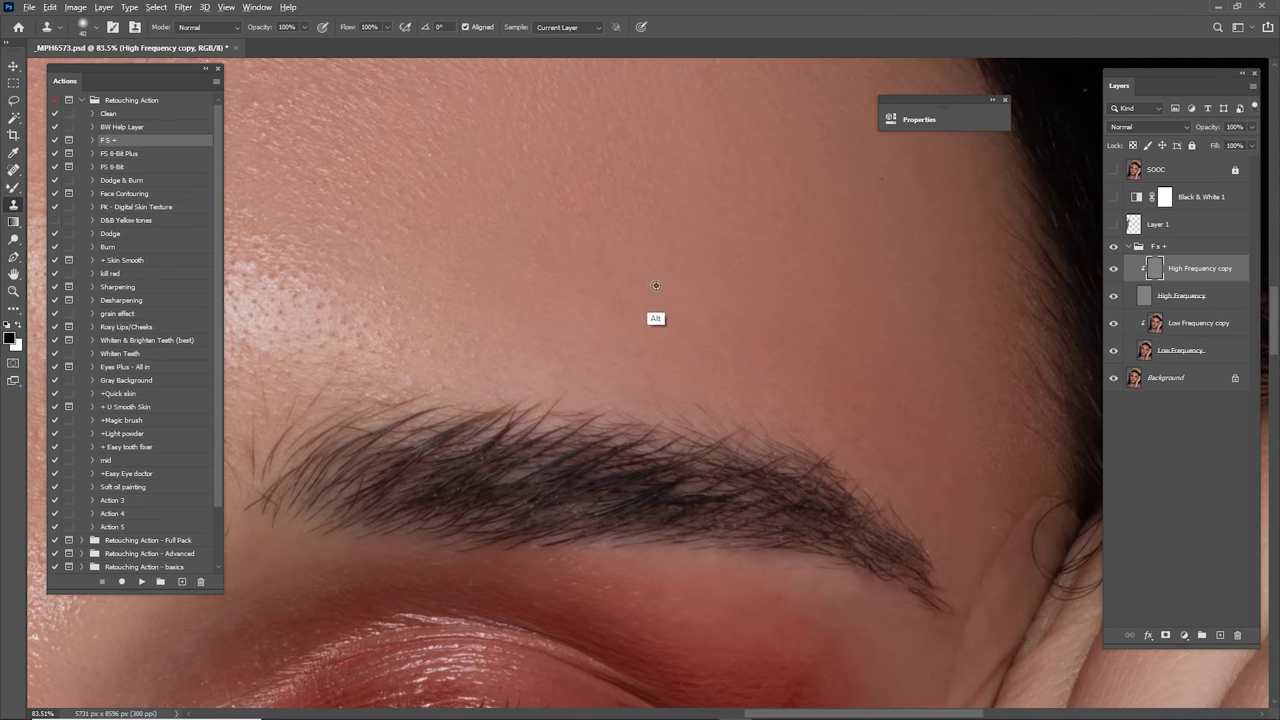
scroll(690, 260, down, 1)
scroll(690, 260, right, 2)
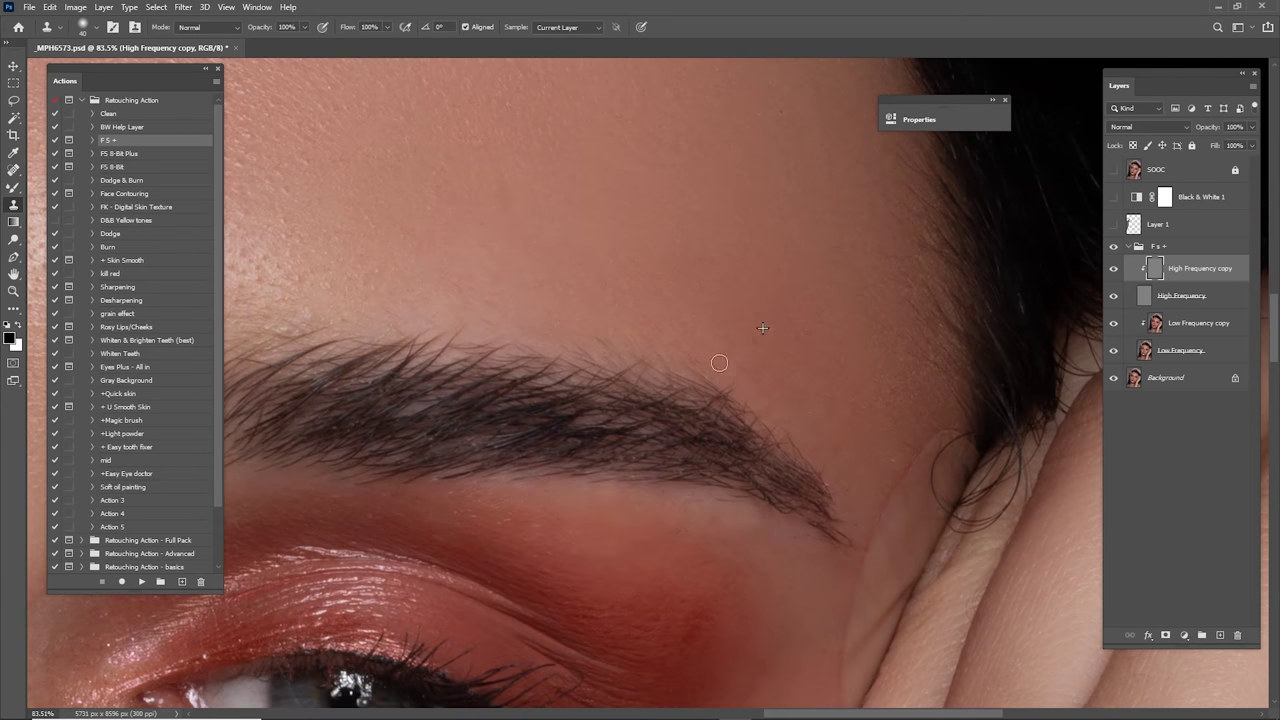
click(759, 363)
Step: Clone clean texture over the temple skin between that eyebrow's tail and the hairline
scroll(736, 333, down, 1)
scroll(736, 333, right, 2)
scroll(709, 323, down, 1)
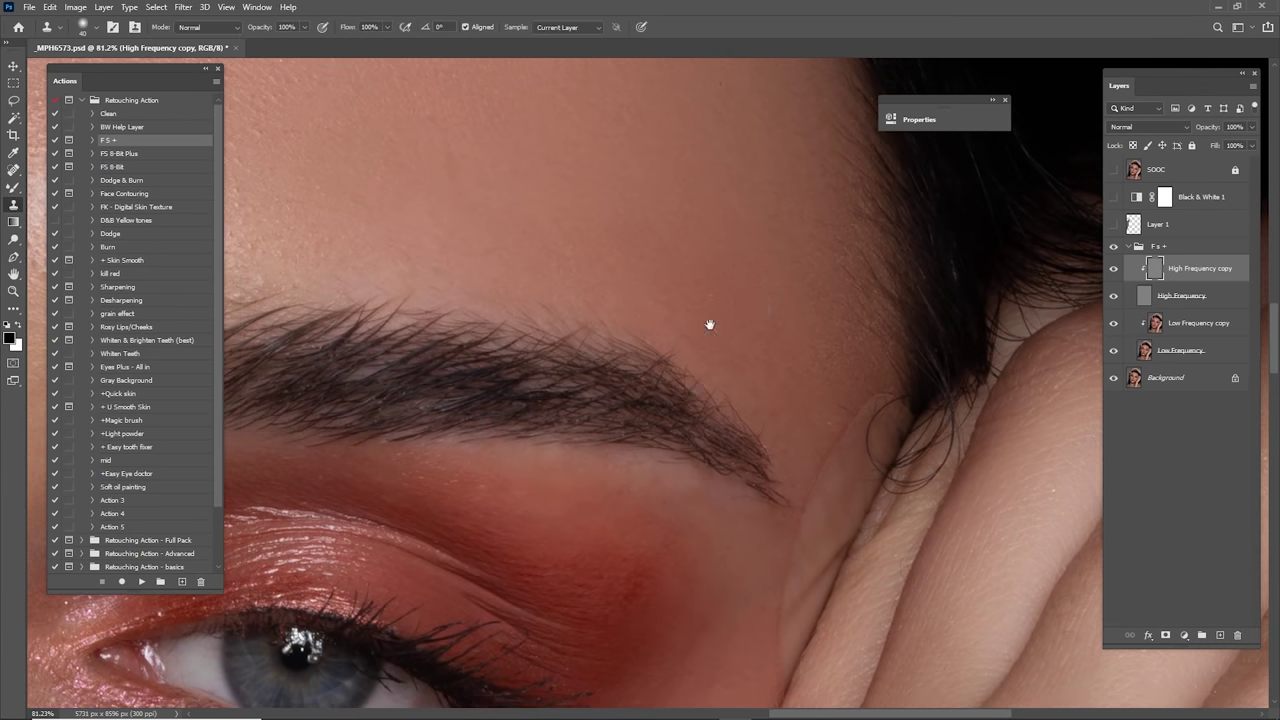
scroll(777, 314, down, 2)
click(810, 335)
Step: Heal small flaws between the eyebrow's tail and the supporting hand with the Spot Healing Brush at 20 pixels
key(j)
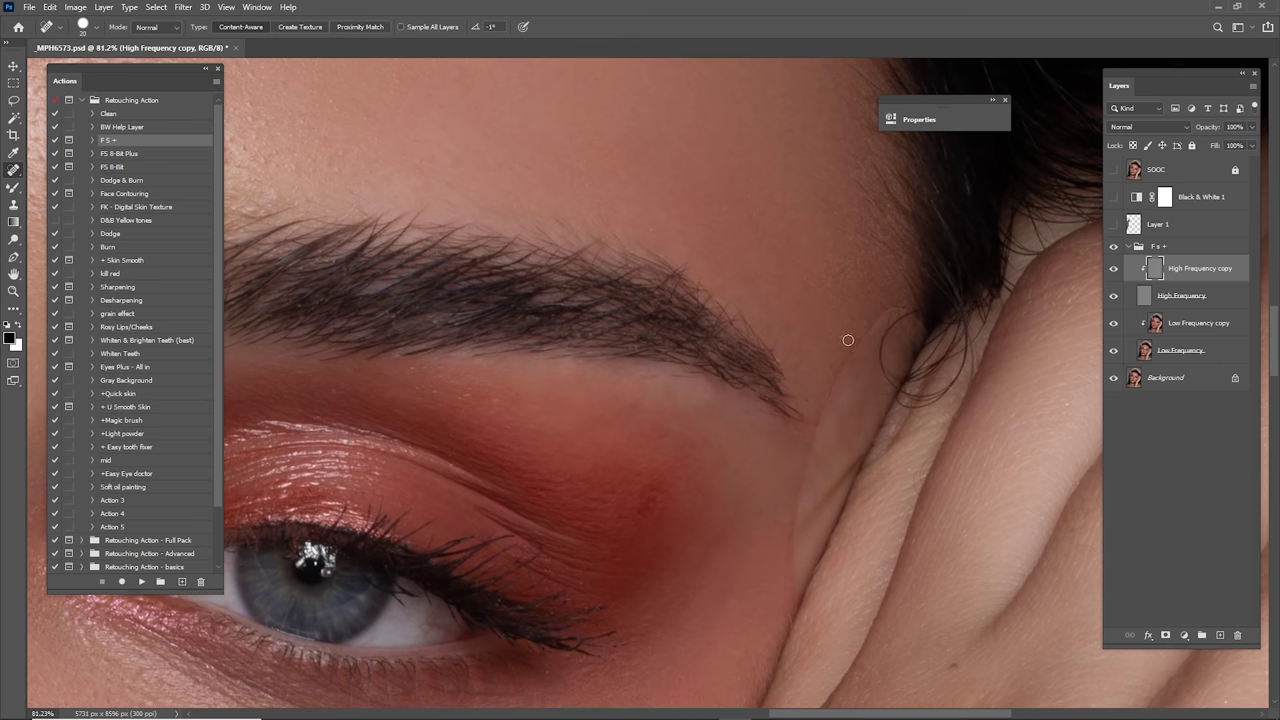
drag(832, 379, 754, 440)
drag(768, 508, 825, 289)
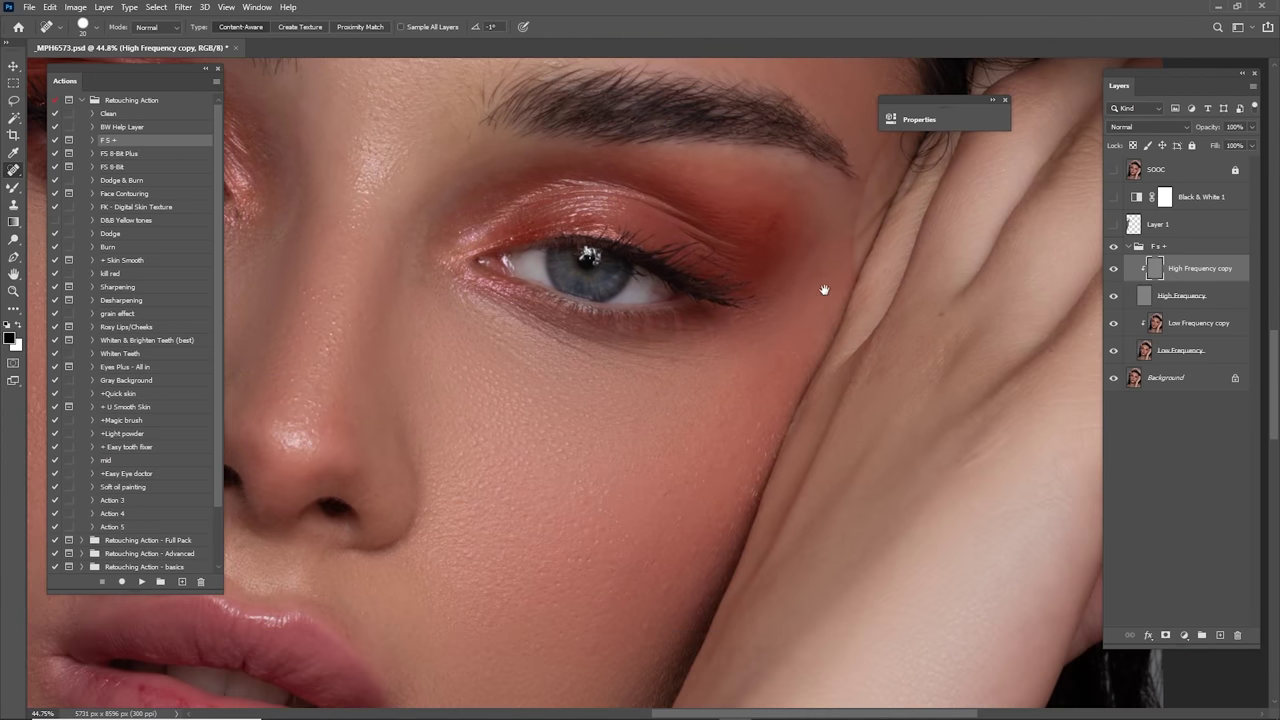
Step: Clone clean skin texture over flaws in the middle of the cheek beside the supporting hand with the Clone Stamp
drag(828, 345, 765, 385)
mouse_move(765, 390)
mouse_down()
mouse_move(817, 317)
mouse_move(824, 256)
mouse_up()
drag(814, 383, 869, 311)
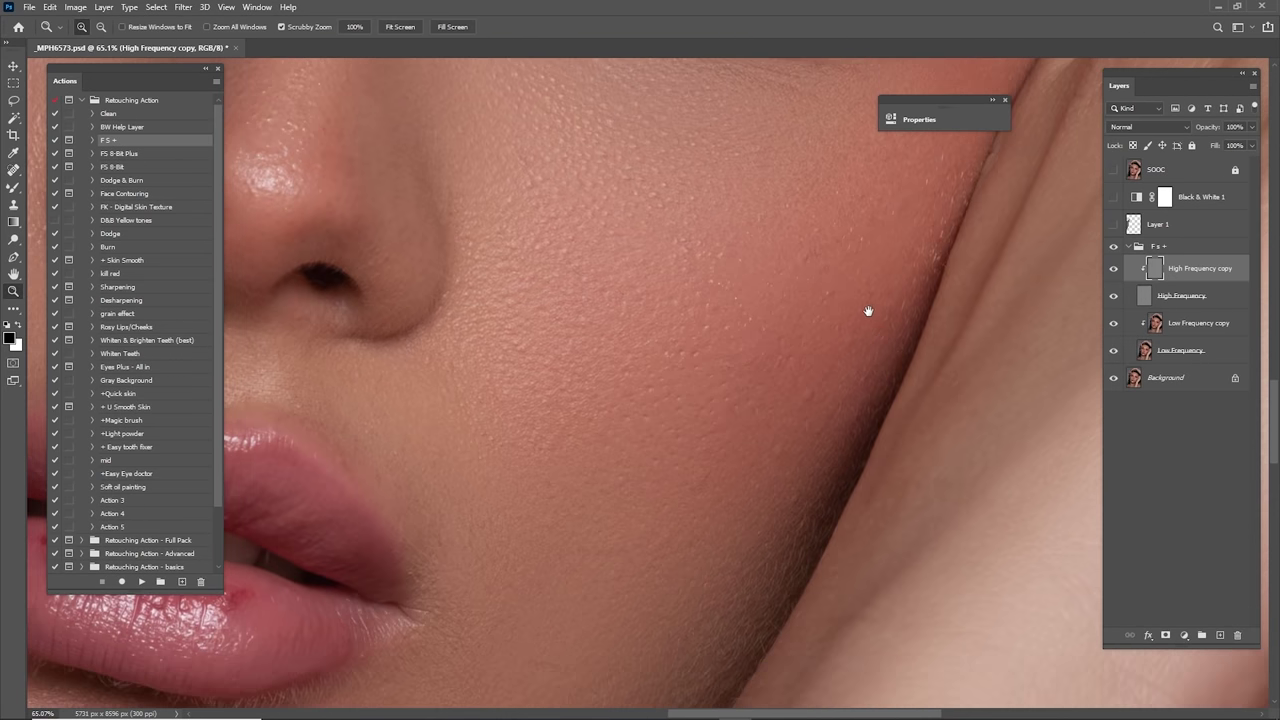
drag(790, 306, 846, 298)
key(s)
key(alt)
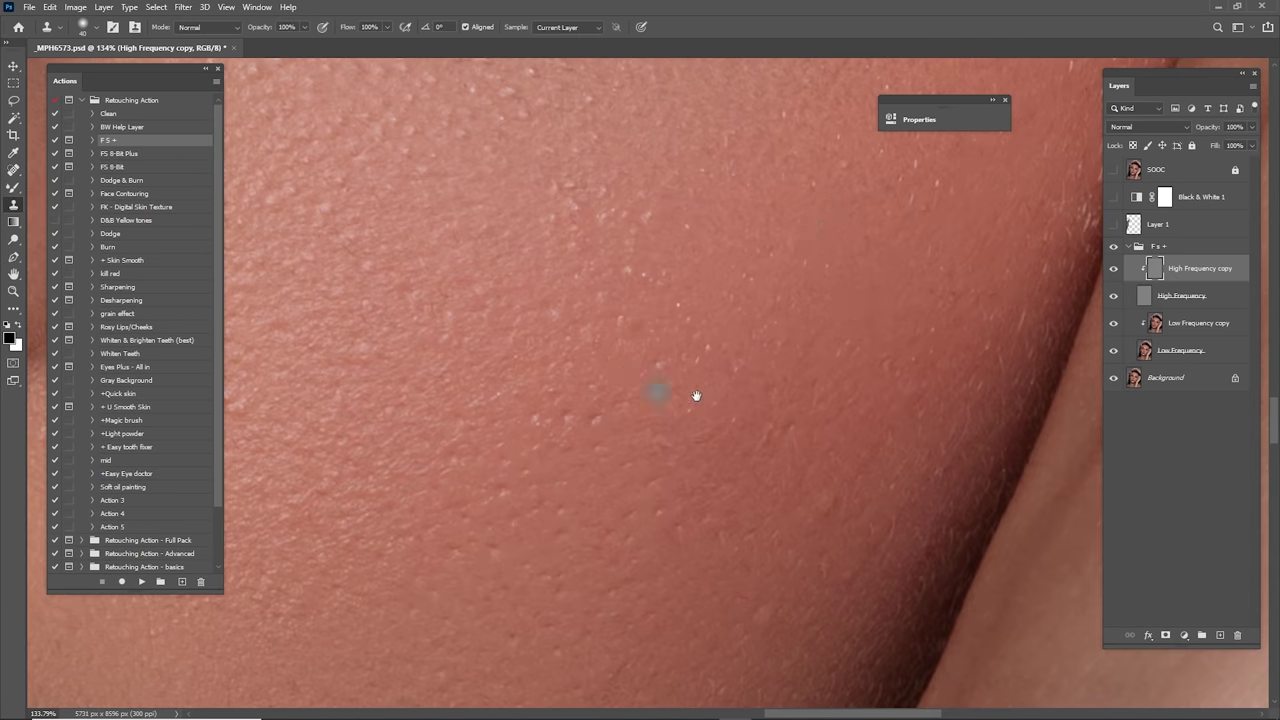
drag(697, 396, 674, 245)
alt+click(692, 453)
click(737, 455)
alt+click(714, 523)
click(785, 544)
Step: Clone clean texture over enlarged pores and bright specks across the lower and outer part of that cheek
key(ctrl+space)
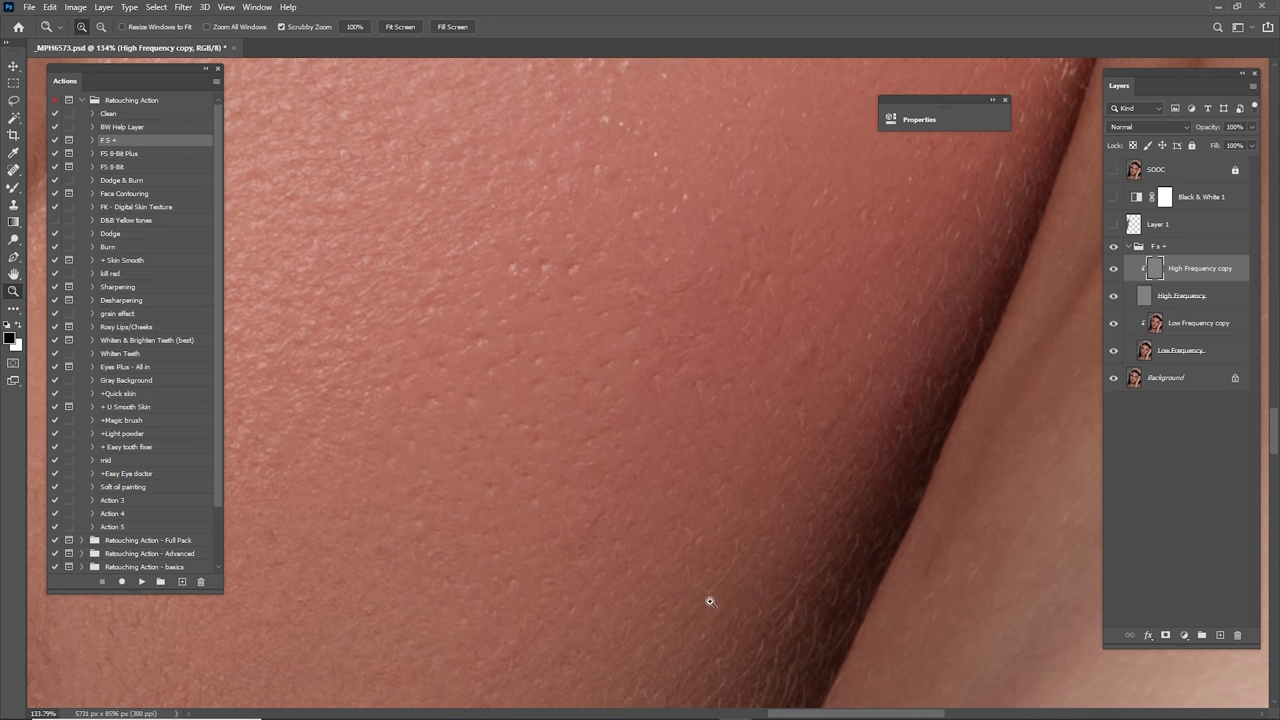
drag(710, 602, 655, 600)
mouse_move(655, 600)
mouse_down()
mouse_move(646, 331)
mouse_move(740, 374)
mouse_up()
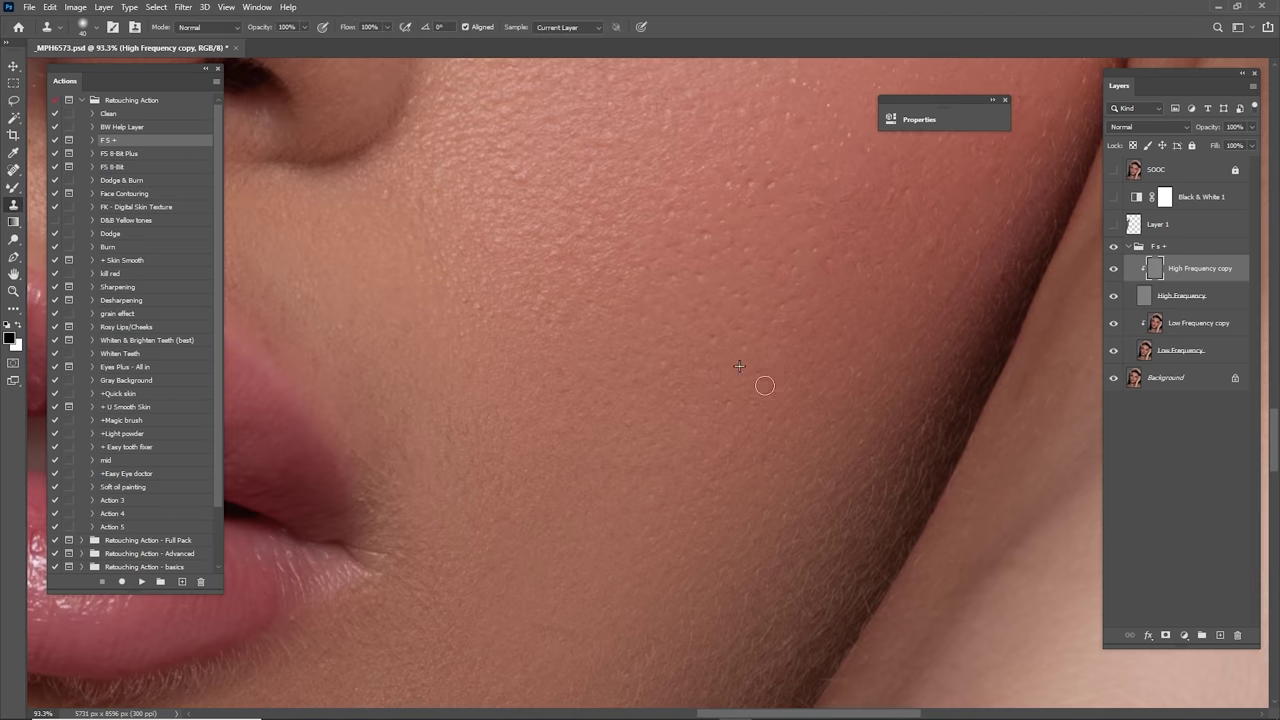
drag(824, 339, 703, 455)
alt+click(774, 407)
click(820, 359)
alt+click(679, 273)
click(680, 236)
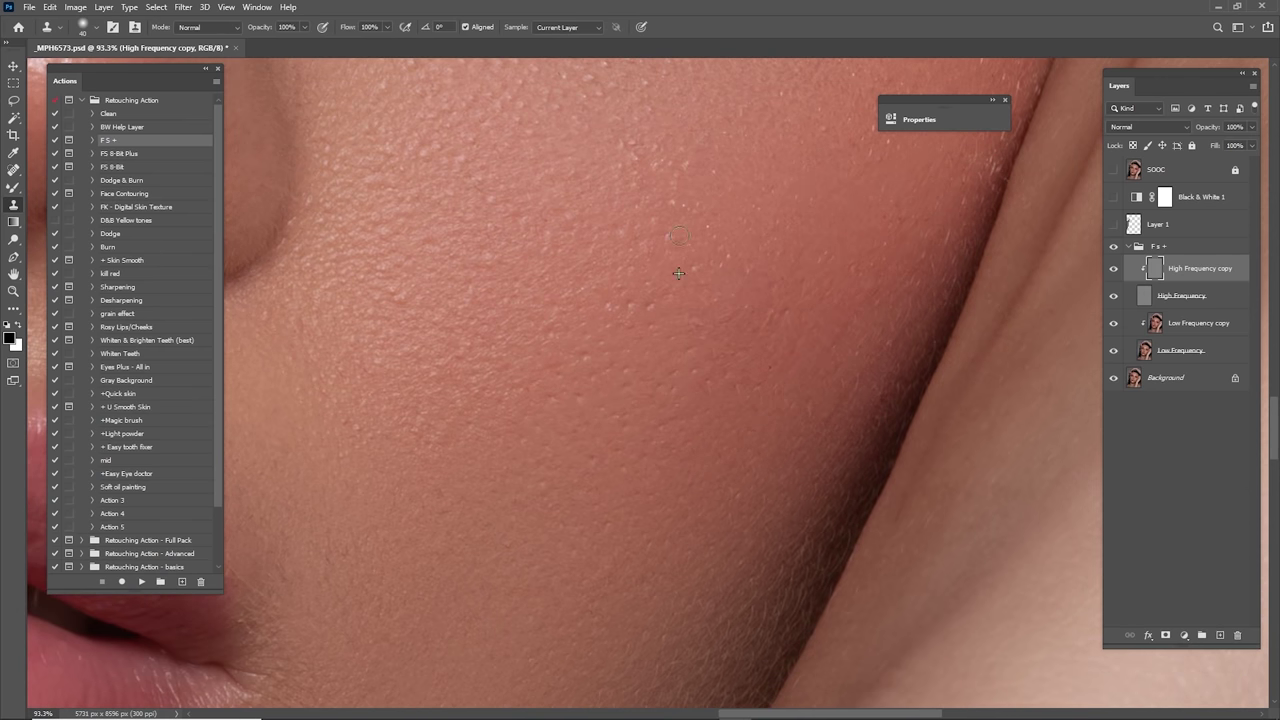
Step: Refine the inner cheek texture from beside the nostril up towards the lower eyelid with the Clone Stamp
drag(631, 368, 741, 398)
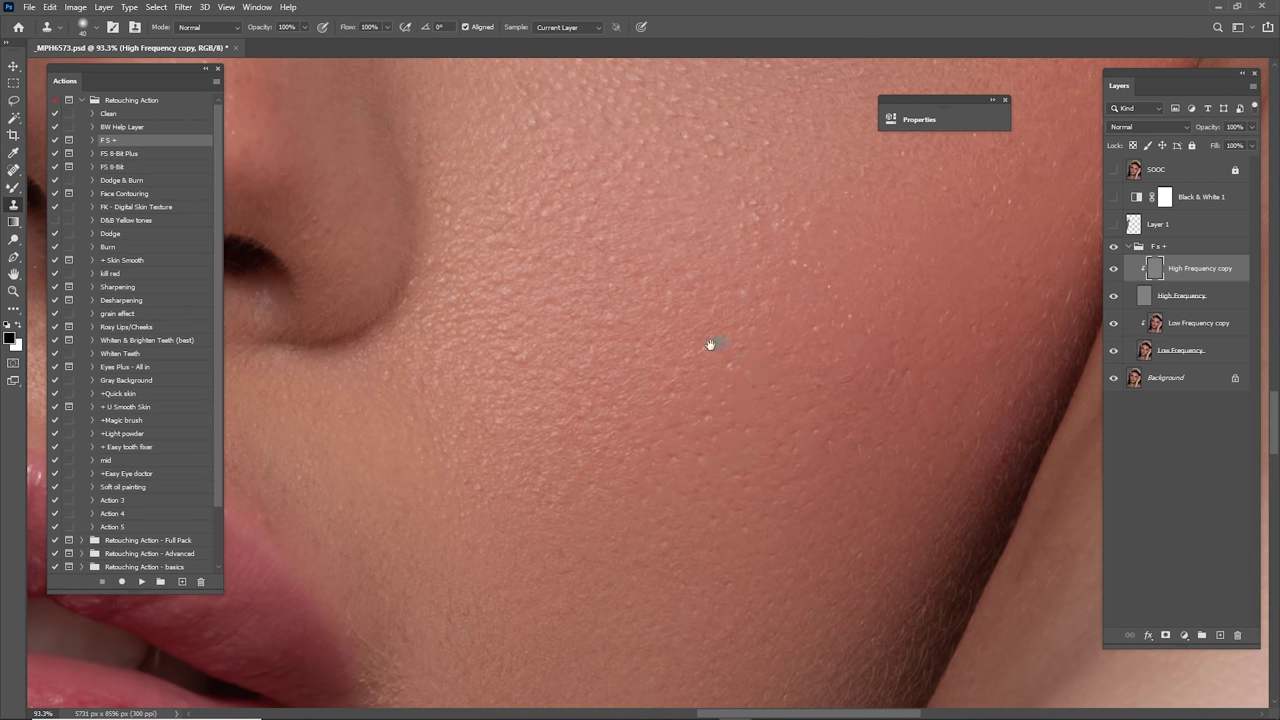
drag(710, 345, 726, 415)
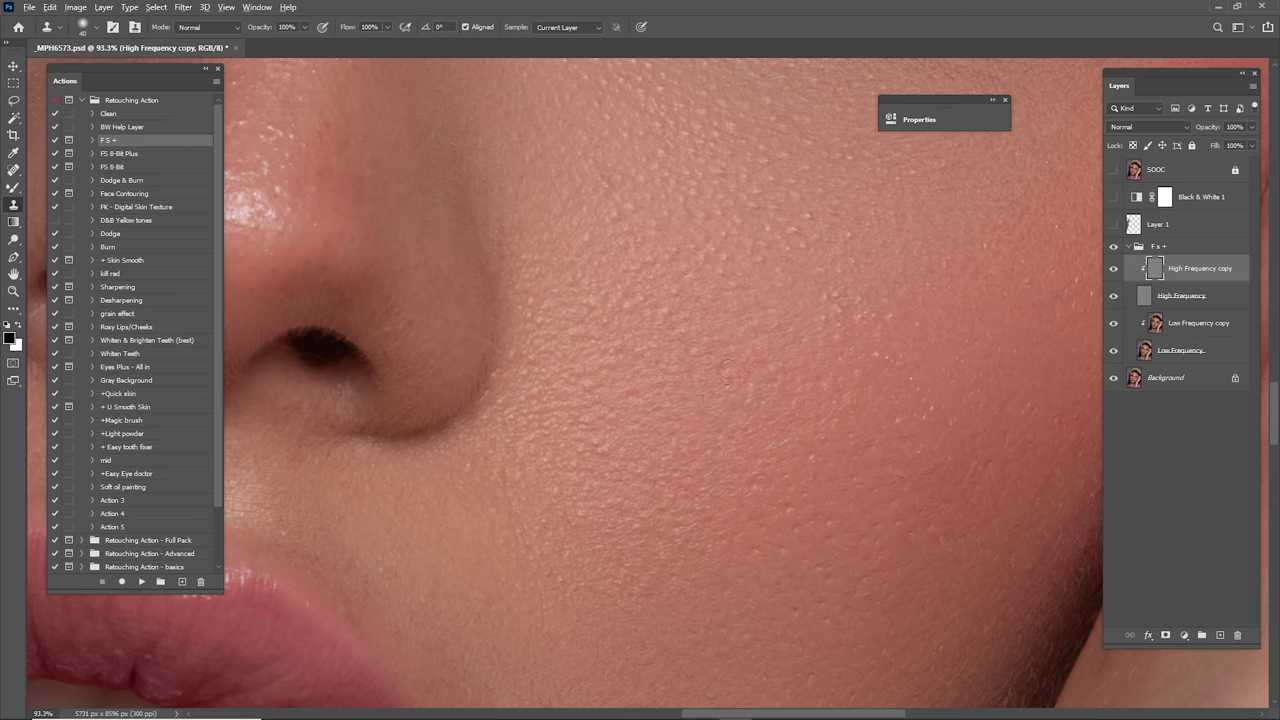
drag(668, 303, 748, 465)
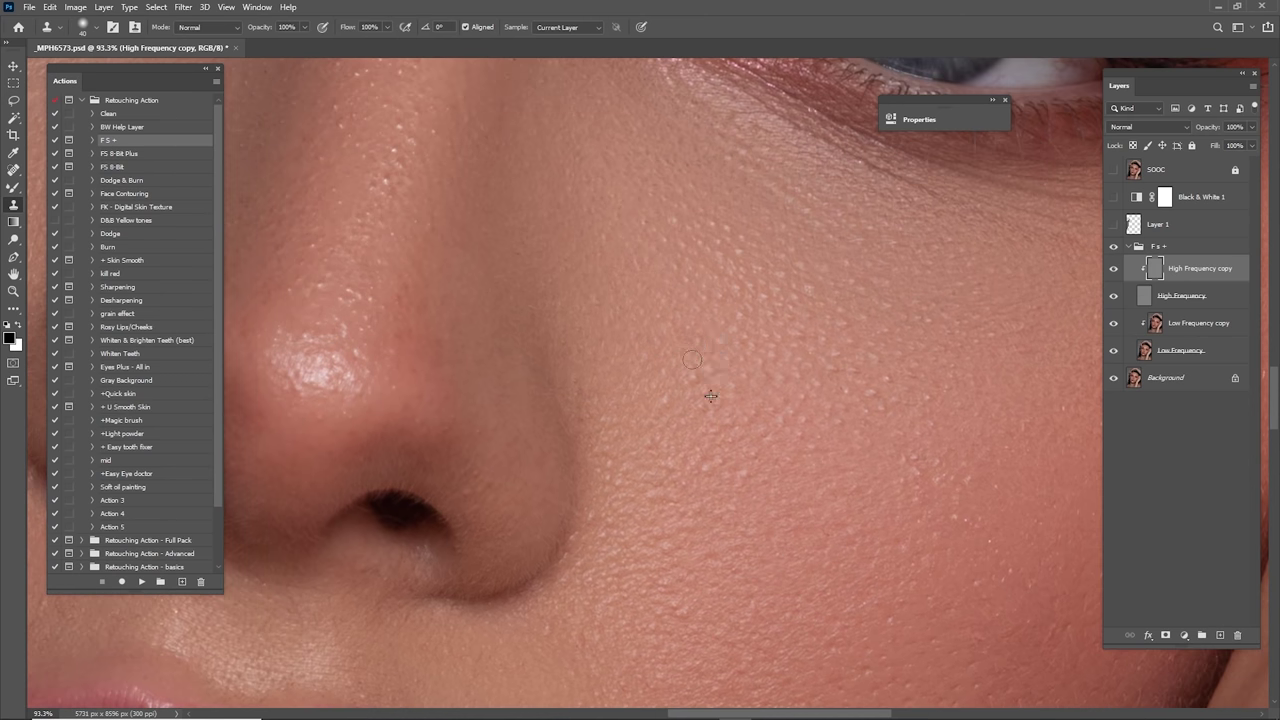
Step: Clean up the skin texture around the mouth corner on the supporting-hand side with the Clone Stamp
drag(677, 376, 783, 249)
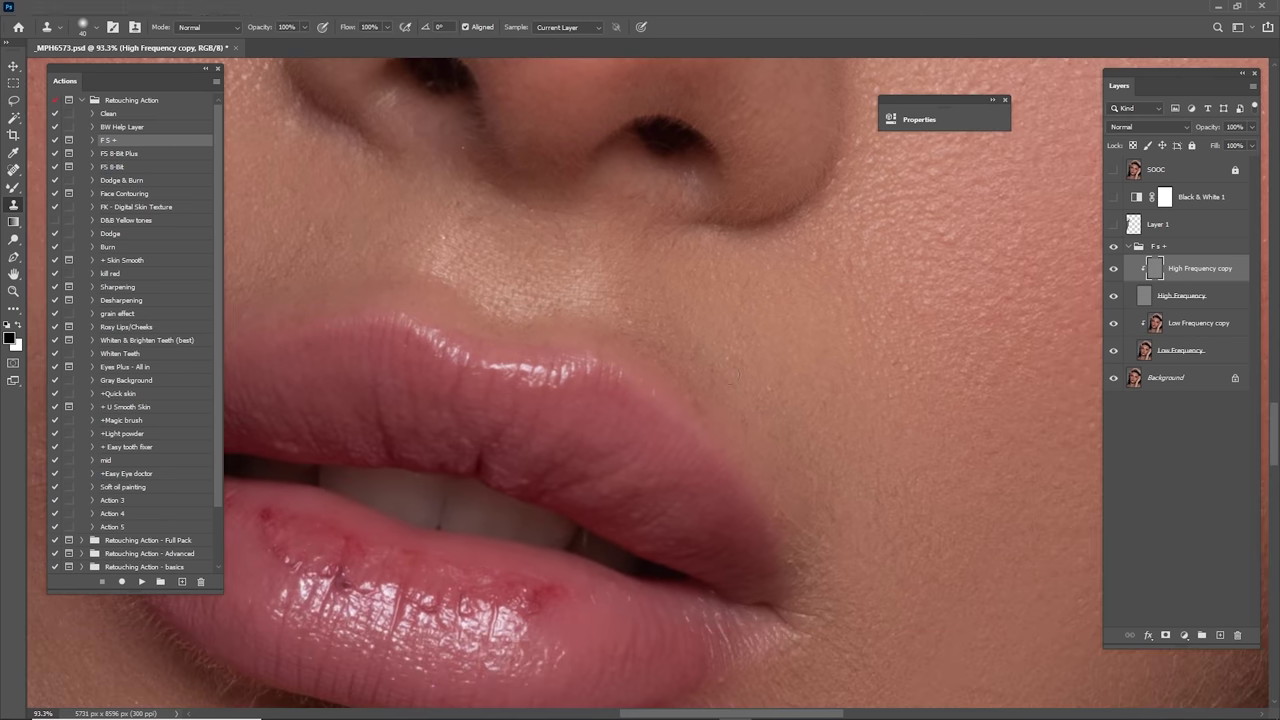
drag(761, 469, 771, 371)
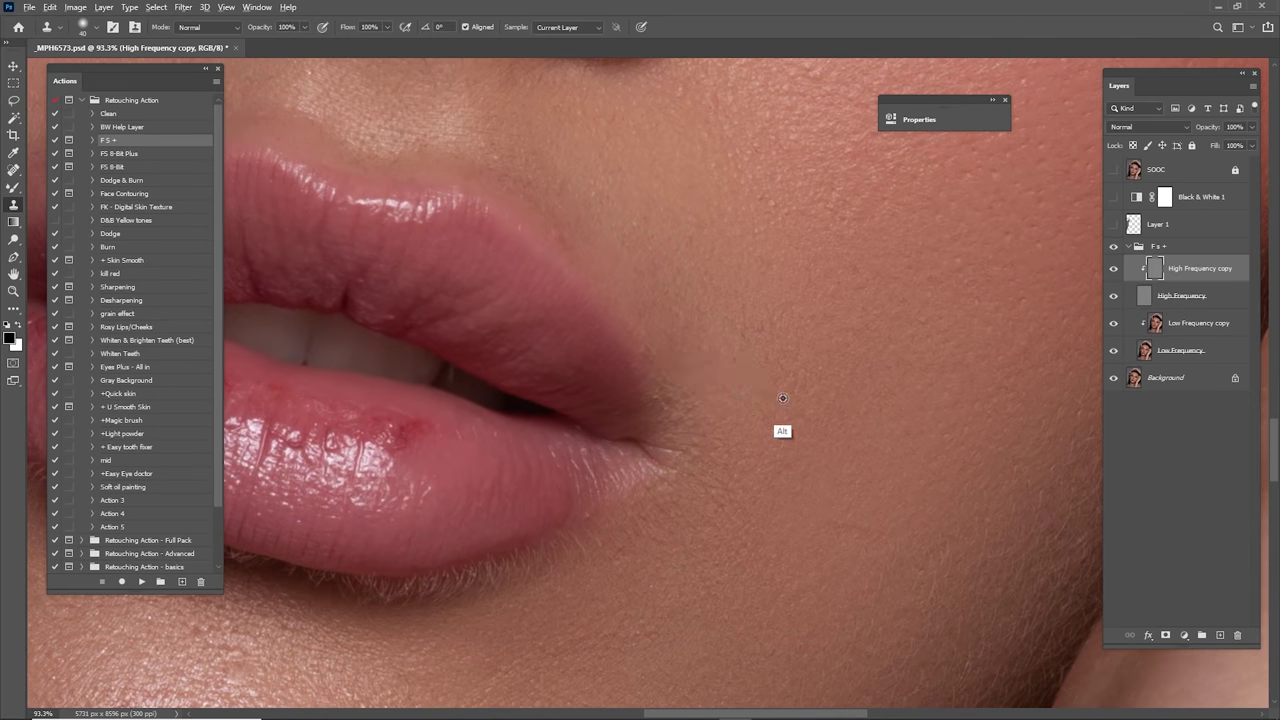
drag(759, 400, 706, 306)
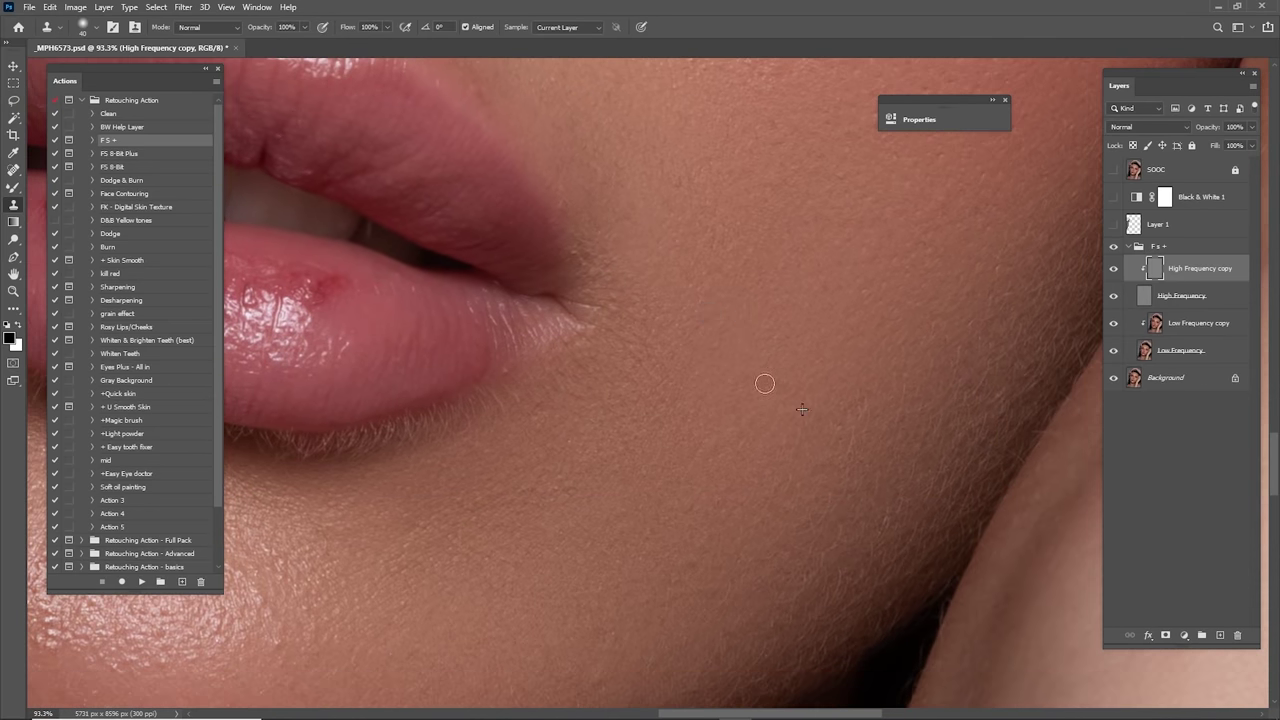
drag(766, 380, 921, 302)
Step: Clone clean skin texture over flaws on the chin below the lower lip
drag(652, 386, 902, 336)
alt+click(794, 459)
drag(767, 420, 787, 450)
alt+click(800, 476)
drag(642, 405, 714, 474)
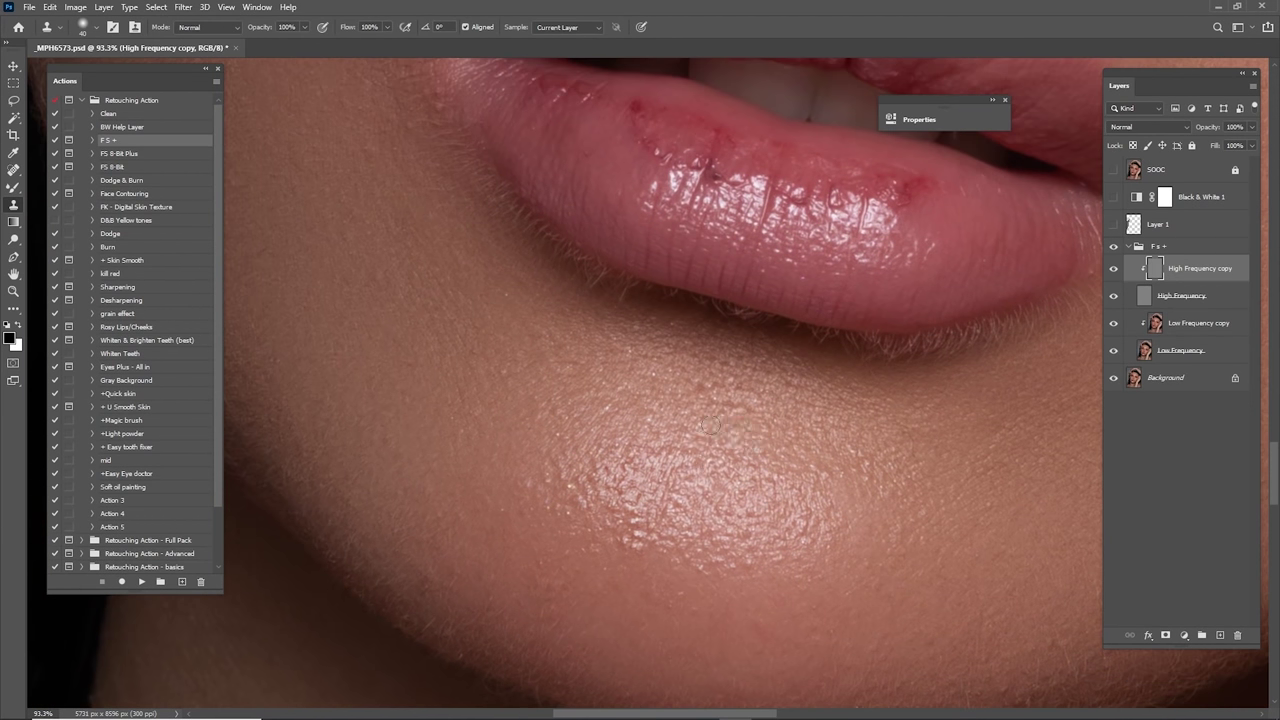
Step: Clone clean texture along the jaw and lower cheek on the side with the loose hair
mouse_move(636, 421)
mouse_down()
mouse_move(803, 343)
mouse_move(908, 359)
mouse_up()
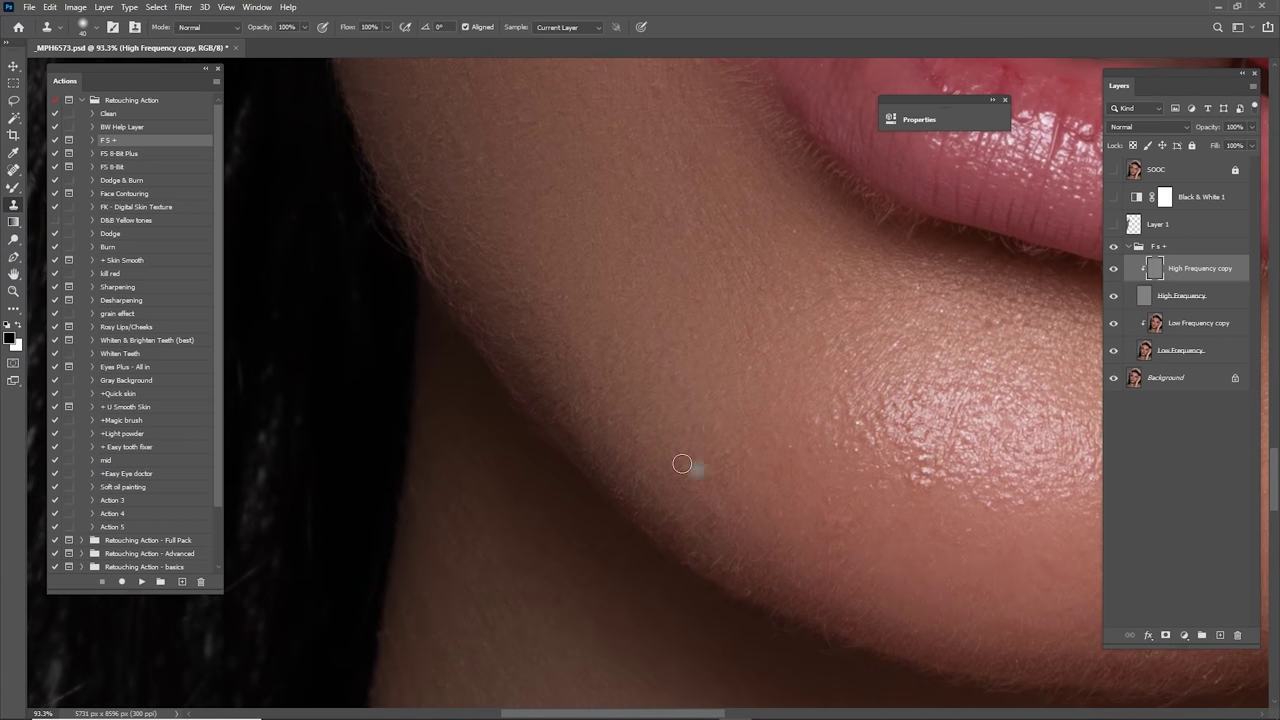
scroll(695, 472, up, 3)
scroll(709, 480, left, 2)
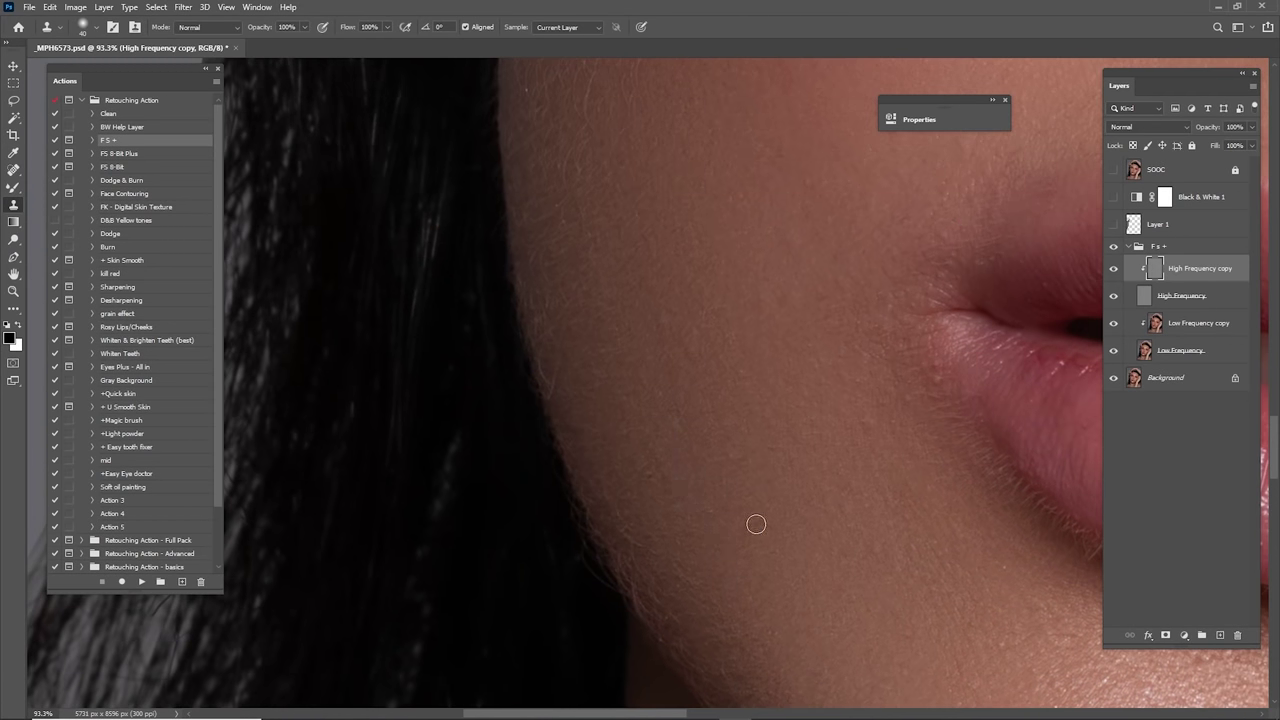
scroll(680, 494, up, 3)
scroll(680, 494, left, 2)
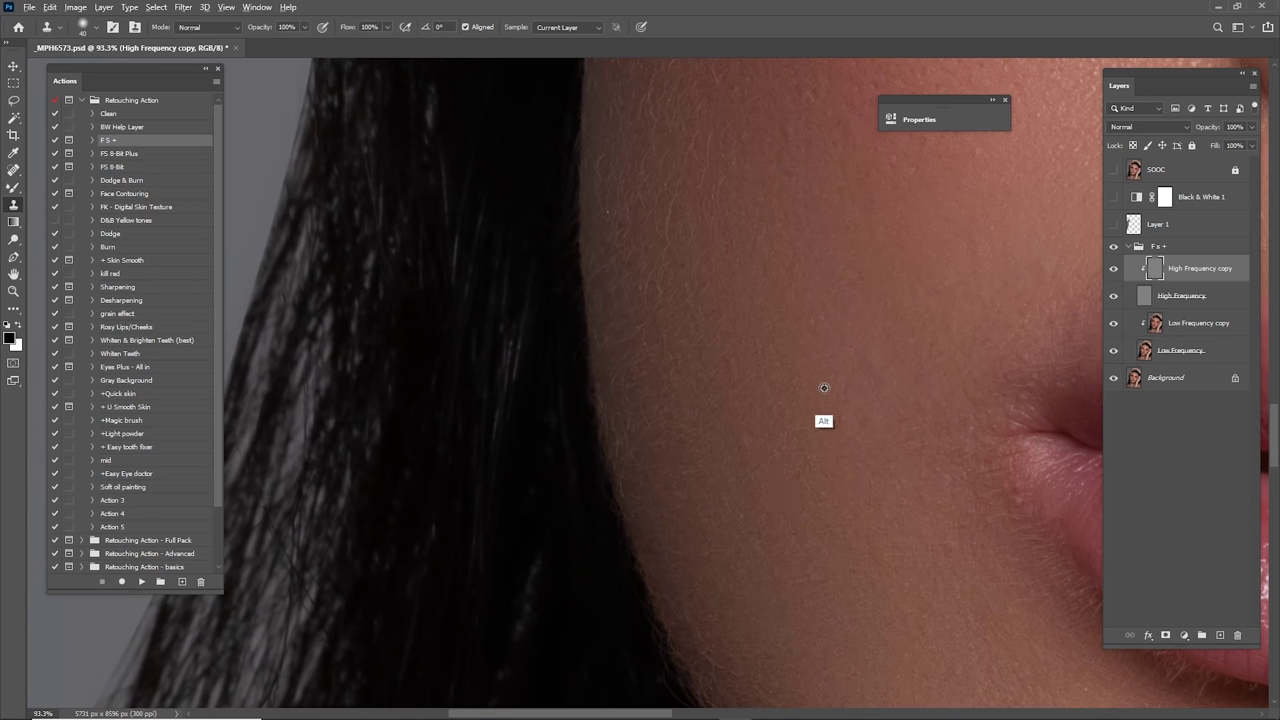
scroll(843, 351, up, 5)
scroll(843, 351, left, 1)
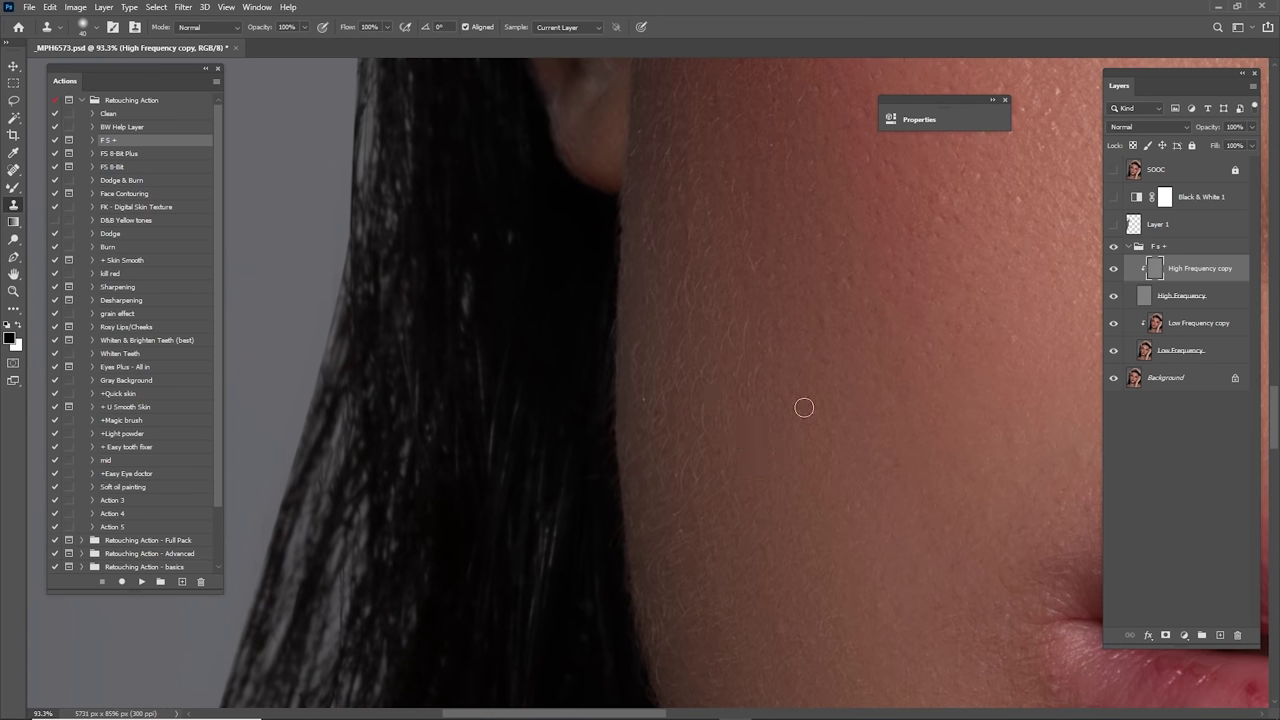
Step: Clone clean skin texture over flaws on the cheek between the visible ear and the nose, up to below the eye
drag(889, 280, 773, 470)
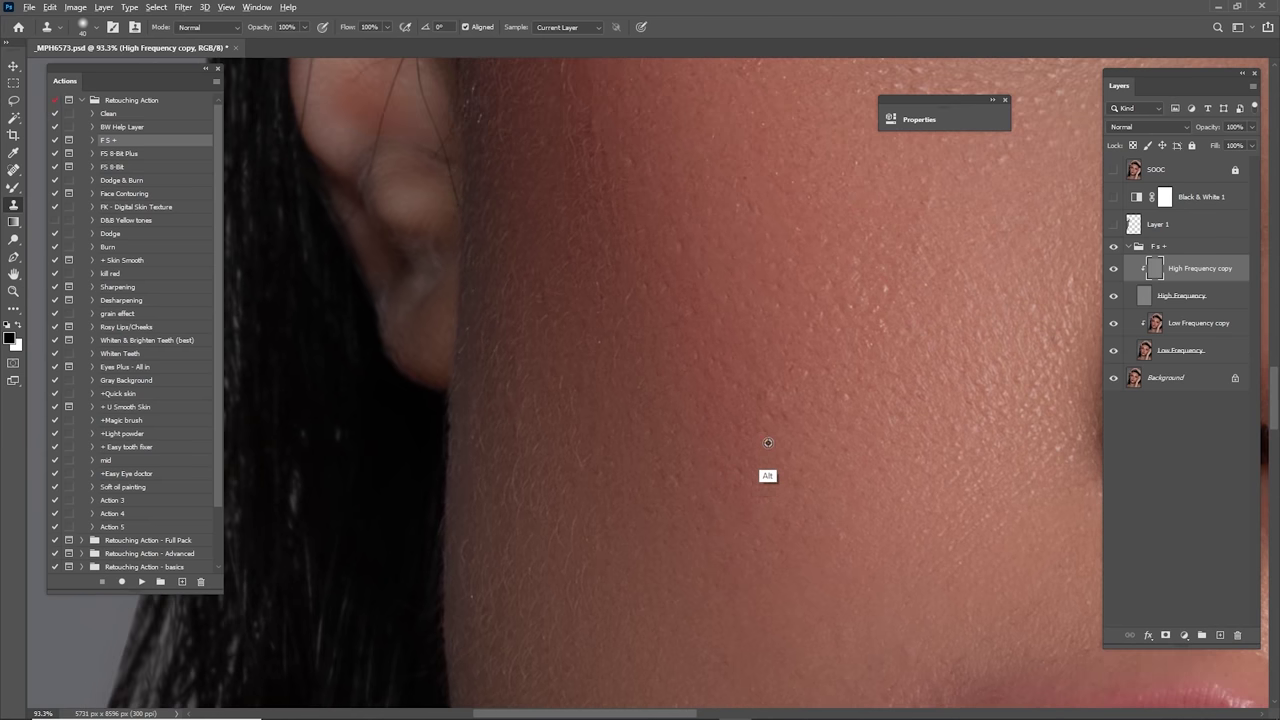
drag(726, 319, 761, 463)
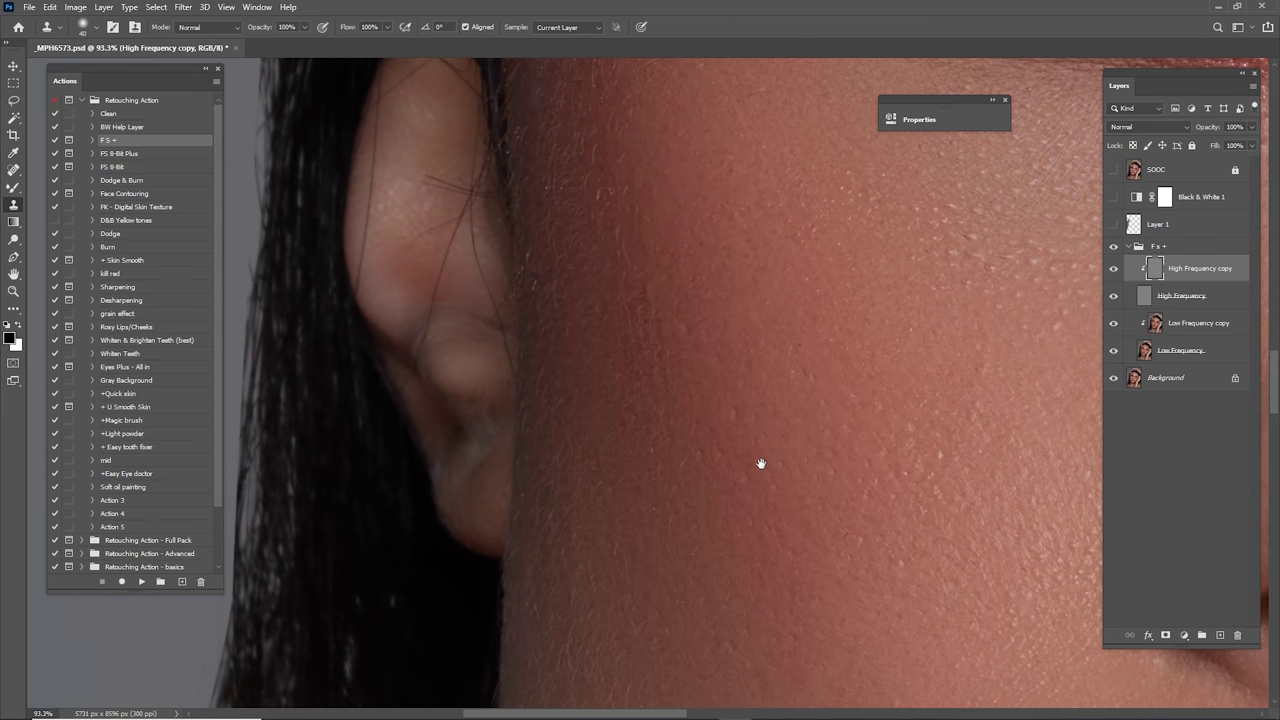
scroll(690, 310, right, 2)
alt+click(665, 315)
click(669, 390)
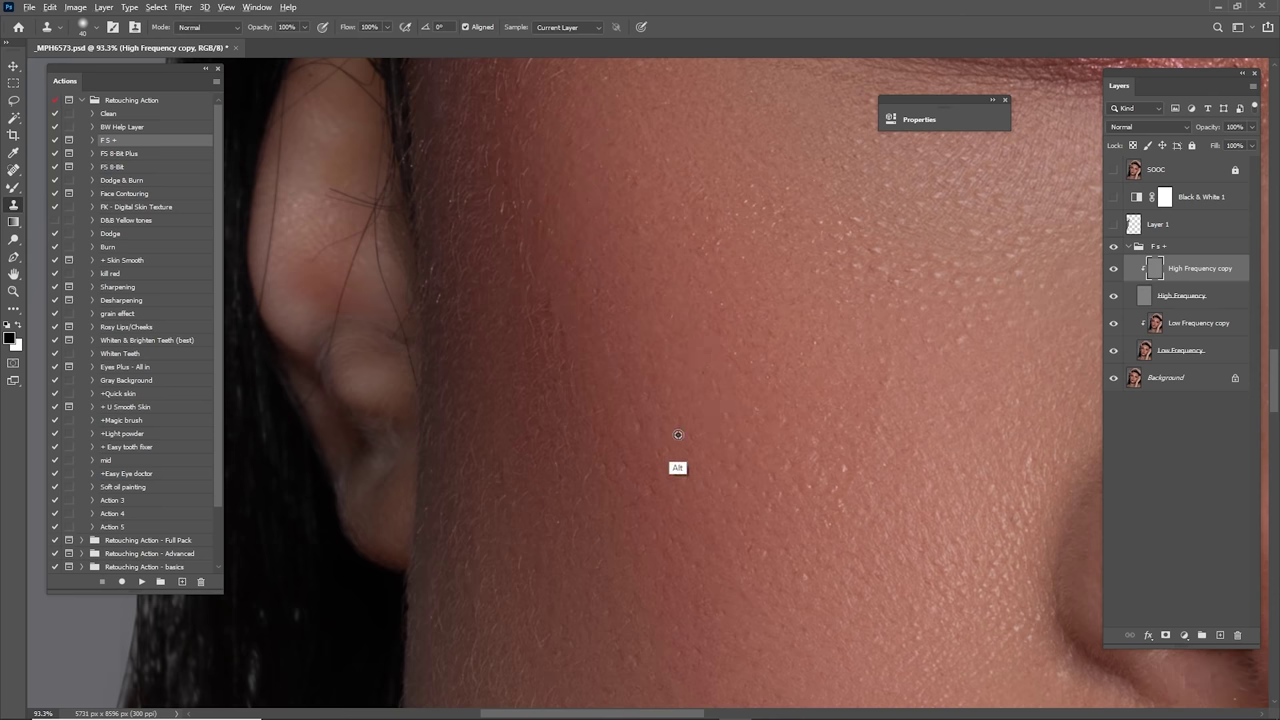
scroll(686, 485, up, 2)
alt+click(719, 311)
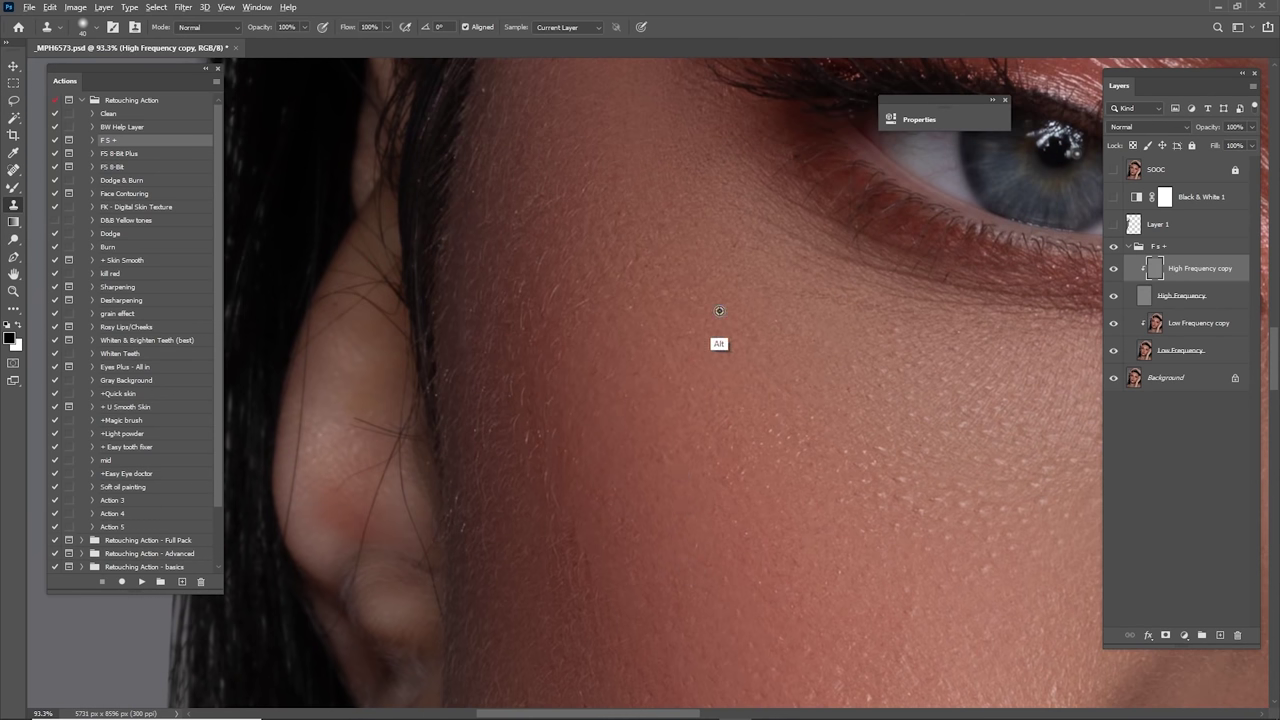
drag(686, 339, 644, 423)
Step: Refine the skin texture between the nostril and the mouth corner on the ear side with the Clone Stamp
key(z)
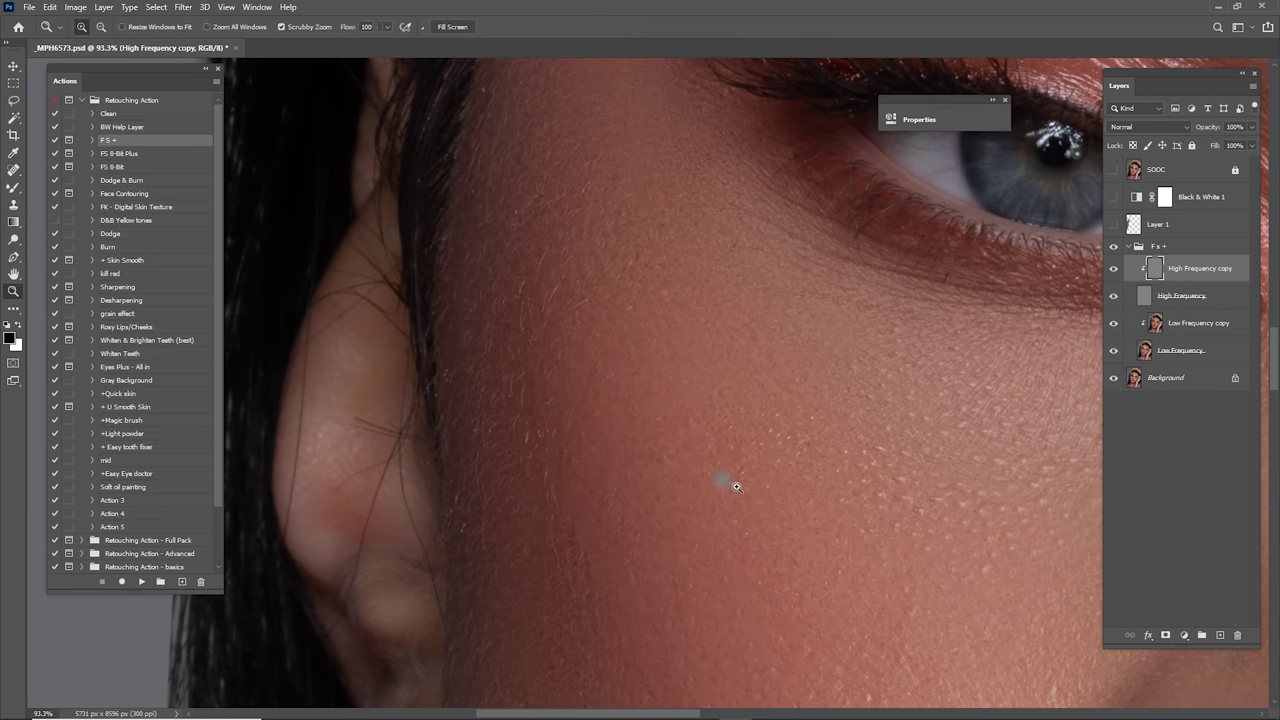
mouse_move(725, 482)
mouse_down()
mouse_move(671, 420)
mouse_move(721, 420)
mouse_move(692, 405)
mouse_move(786, 414)
mouse_move(766, 322)
mouse_up()
key(s)
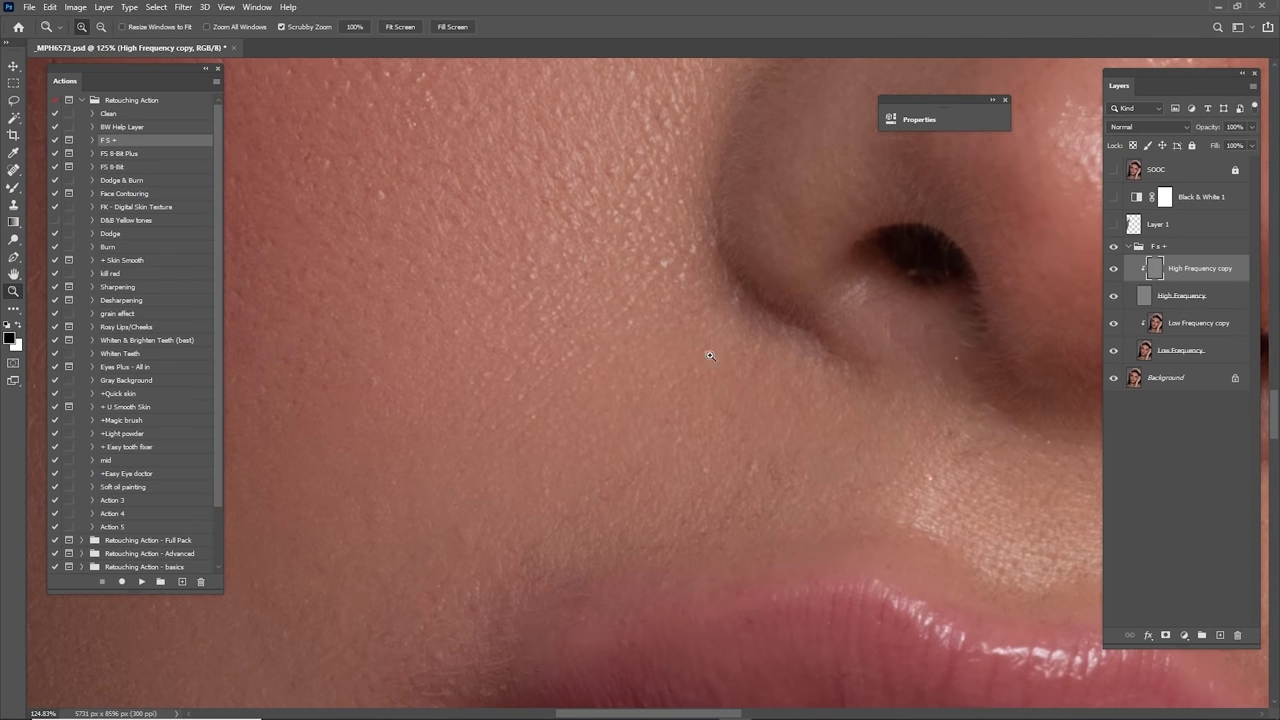
scroll(704, 357, up, 3)
key(z)
scroll(651, 337, down, 4)
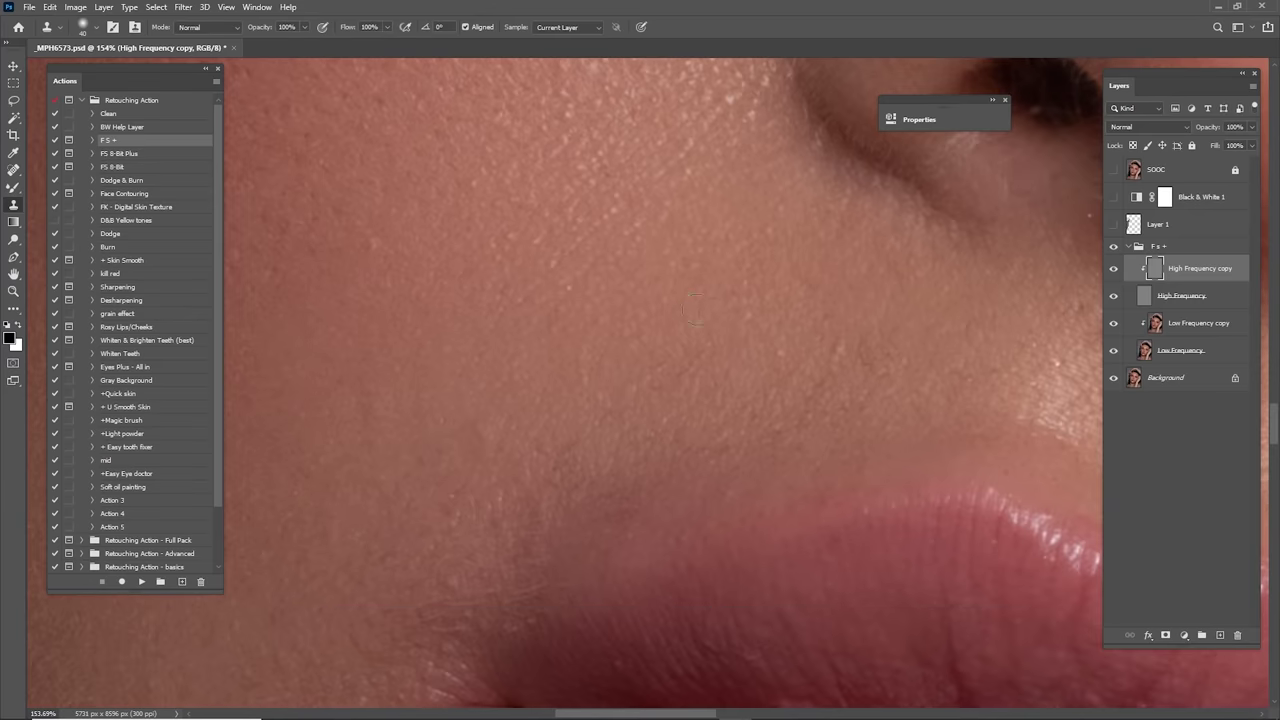
scroll(700, 405, up, 3)
key(s)
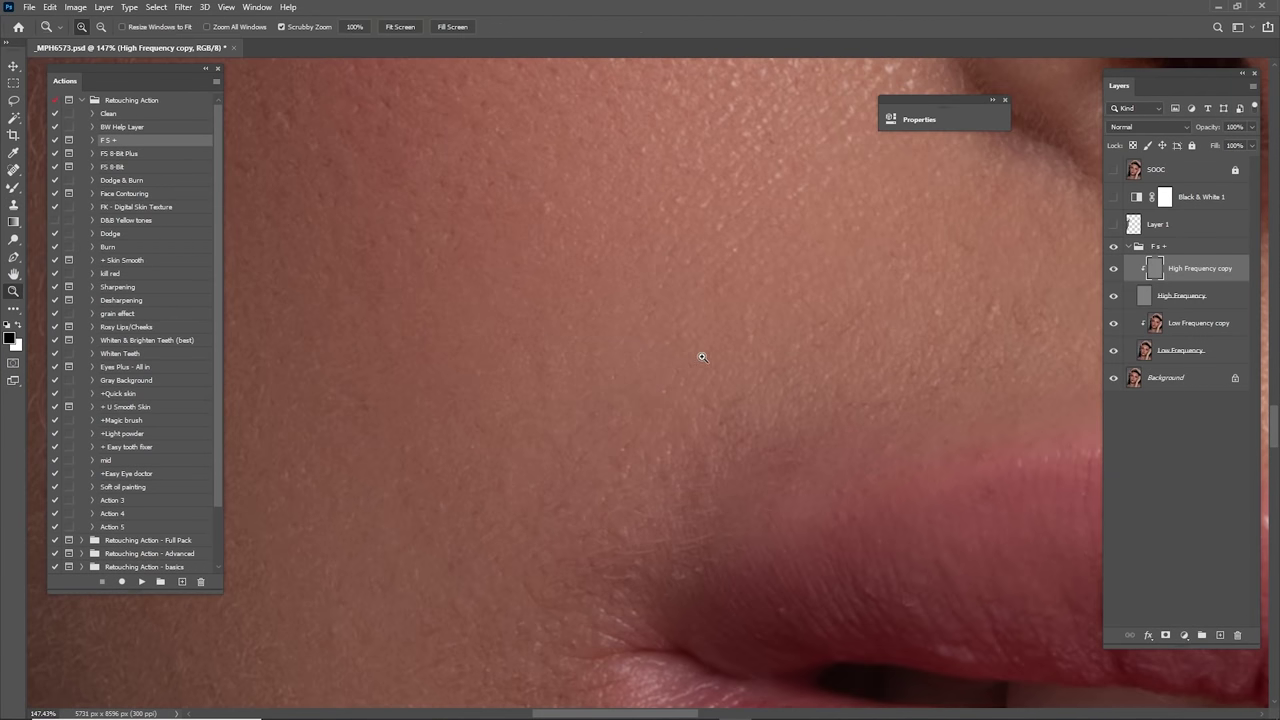
Step: Clone clean texture over the skin beside and below the mouth corner on the ear side
scroll(700, 357, down, 2)
mouse_move(760, 533)
mouse_down()
mouse_move(714, 357)
mouse_move(640, 366)
mouse_up()
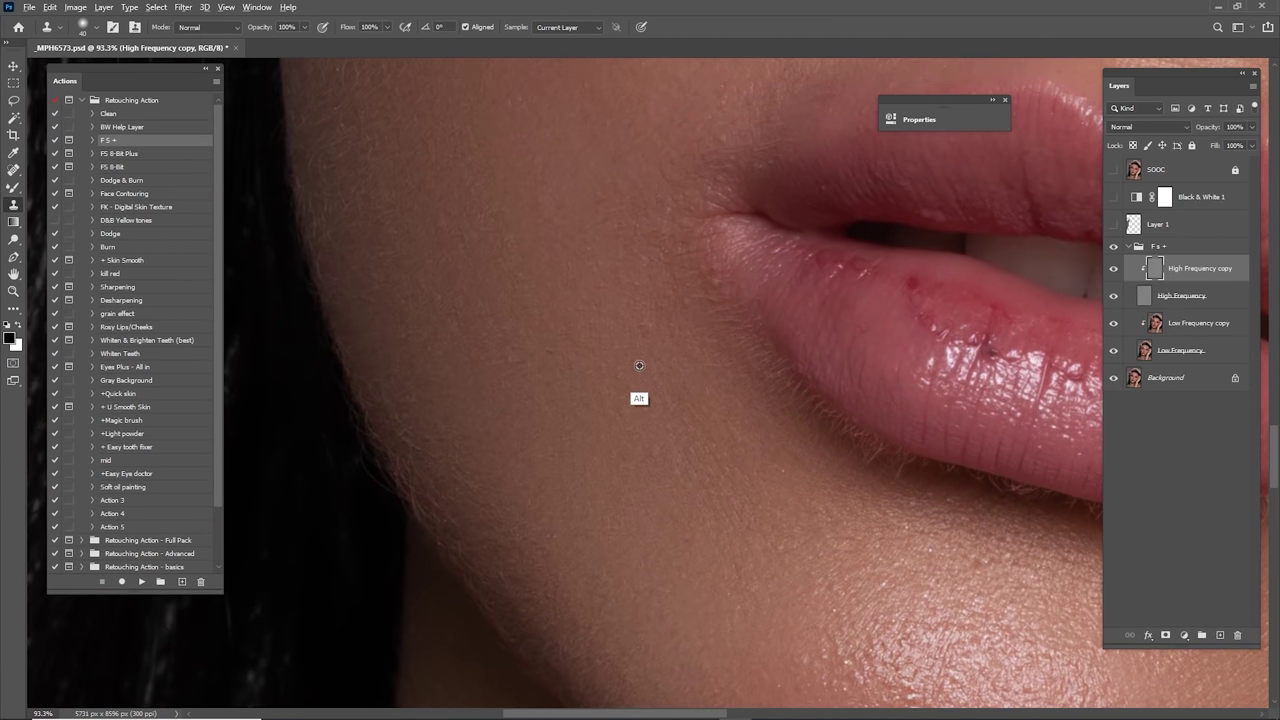
drag(770, 371, 691, 328)
Step: Examine the retouched skin across the chin, cheeks, eyes and forehead for remaining texture flaws
drag(690, 336, 590, 340)
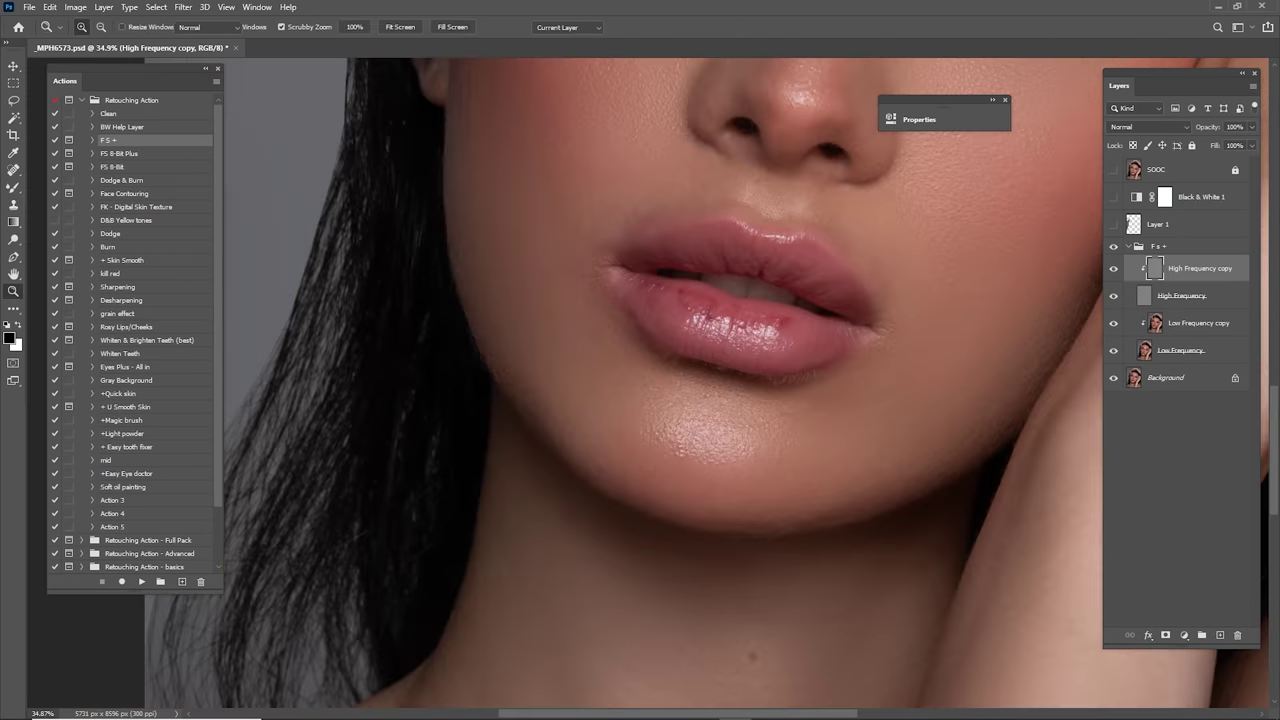
drag(811, 525, 640, 491)
drag(799, 273, 750, 423)
drag(724, 281, 742, 419)
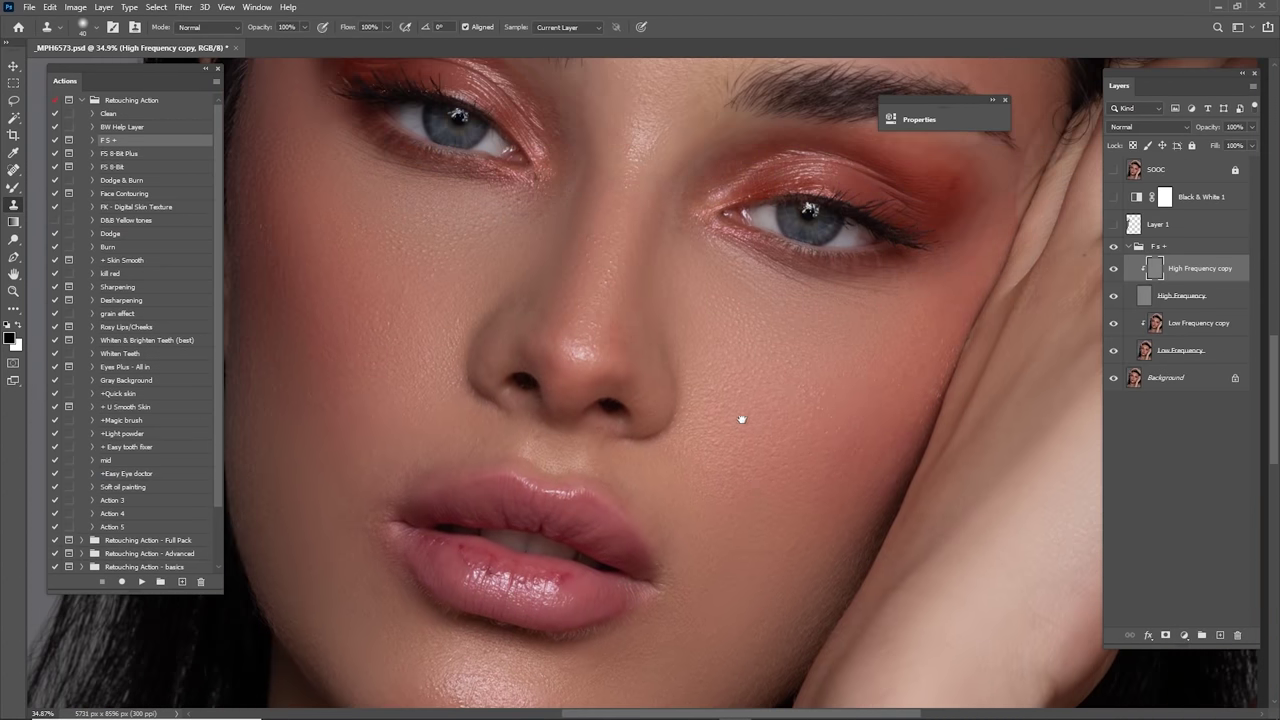
drag(703, 298, 737, 590)
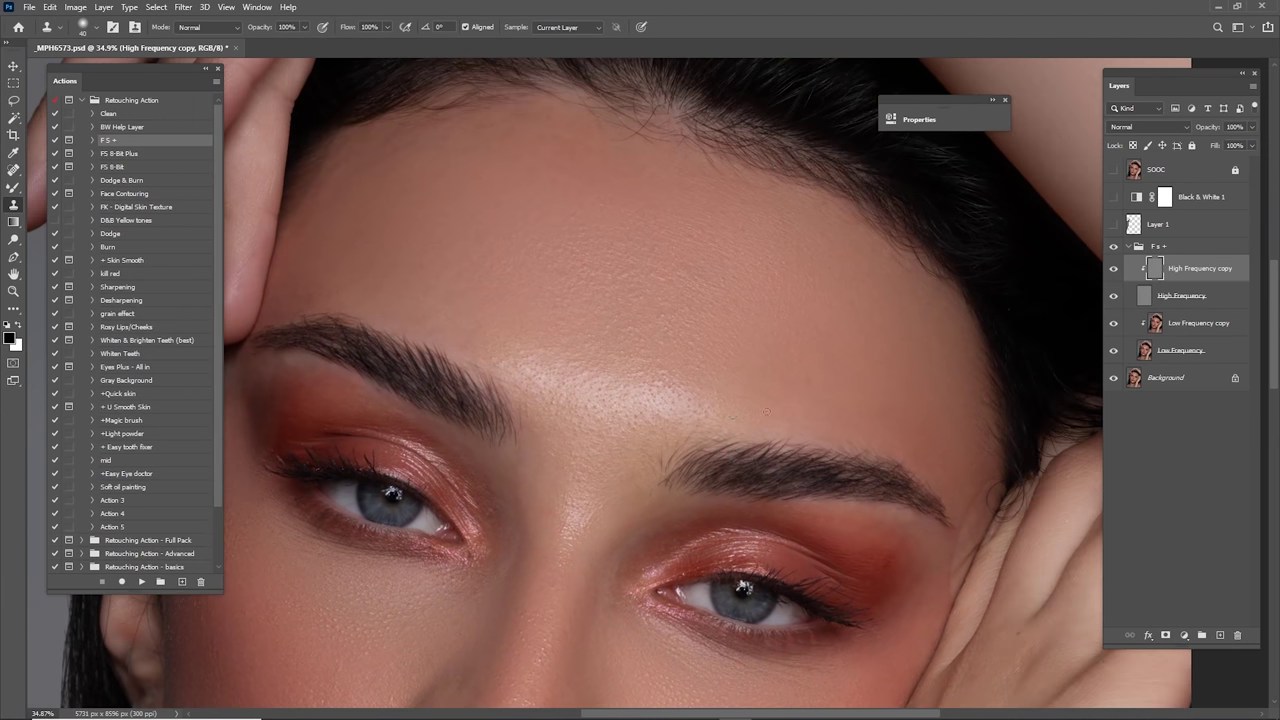
drag(778, 432, 808, 368)
drag(835, 450, 943, 307)
drag(851, 346, 822, 342)
Step: Heal small dark spots between the inner eyebrow and the nose bridge with the Spot Healing Brush at 20 pixels
mouse_move(726, 297)
mouse_down()
mouse_move(765, 433)
mouse_move(763, 399)
mouse_move(797, 407)
mouse_up()
key(j)
drag(583, 376, 857, 422)
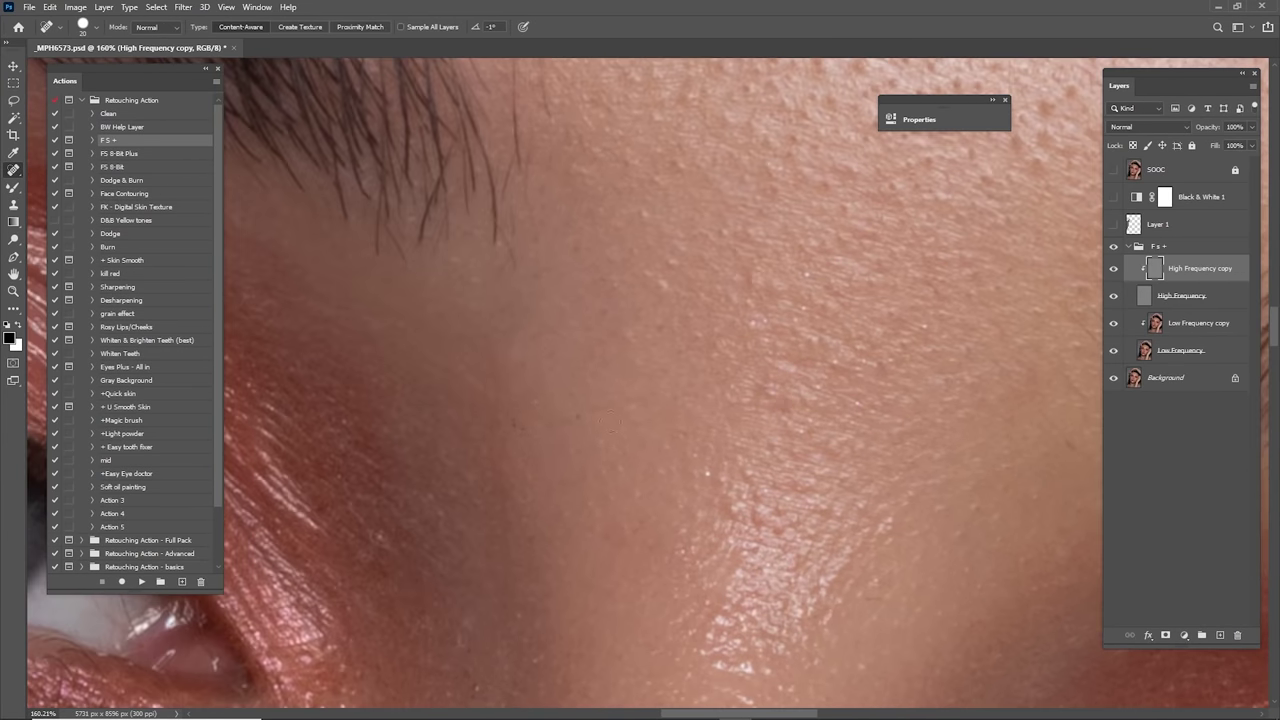
click(524, 428)
mouse_move(536, 431)
mouse_down()
mouse_move(514, 437)
mouse_move(688, 505)
mouse_move(668, 470)
mouse_up()
Step: Hide the High Frequency layer and make the Low Frequency copy layer active for work on the temple by the fingertips
mouse_move(662, 440)
mouse_down()
mouse_move(665, 288)
mouse_move(708, 286)
mouse_up()
drag(575, 236, 797, 343)
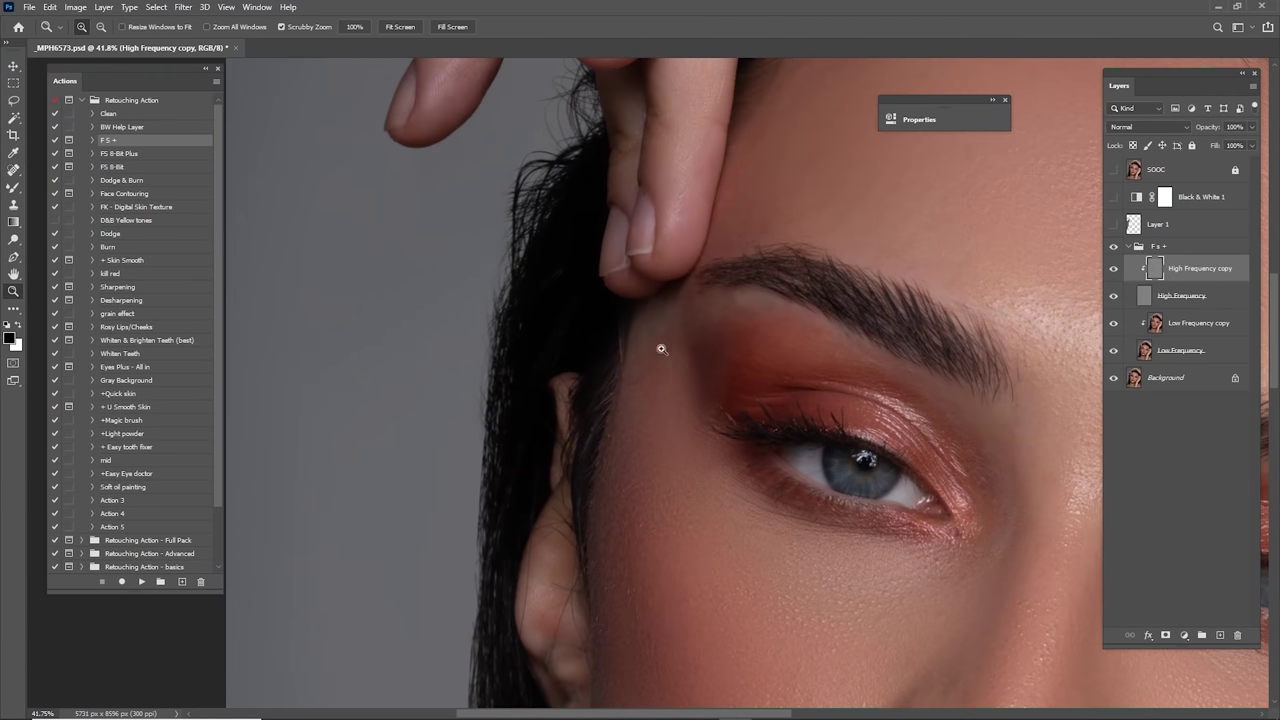
drag(660, 349, 795, 349)
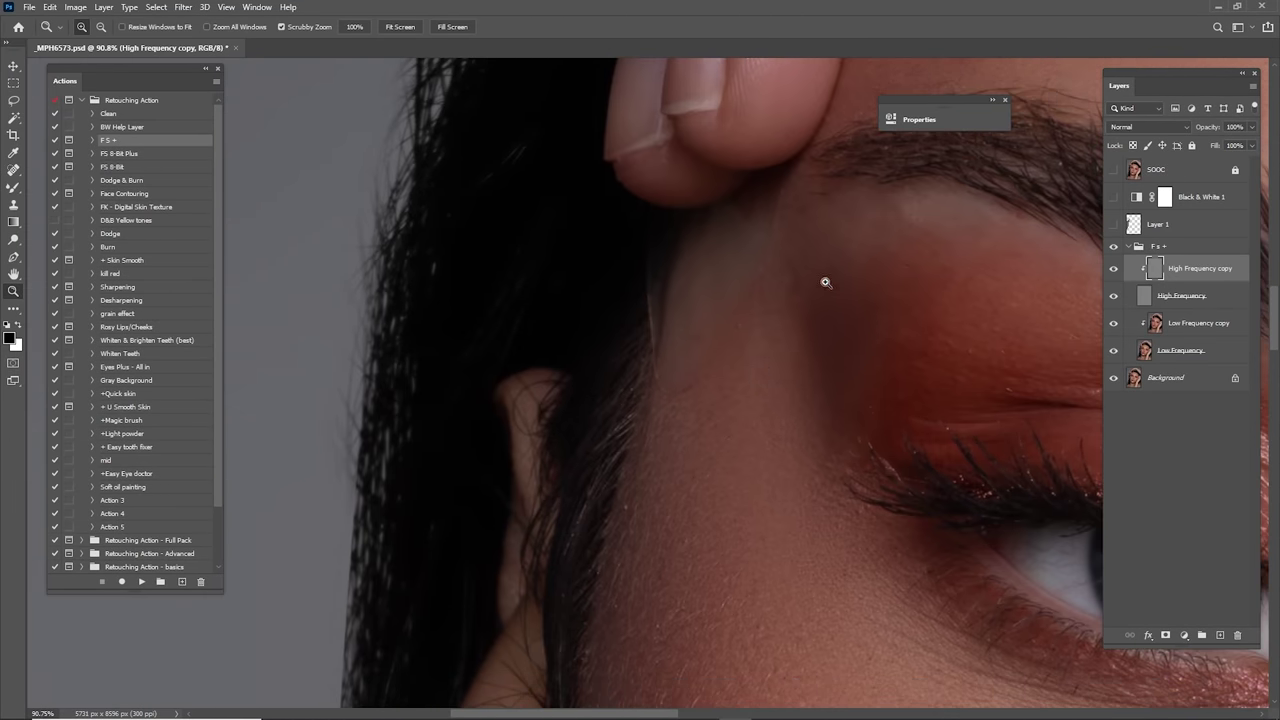
click(1115, 296)
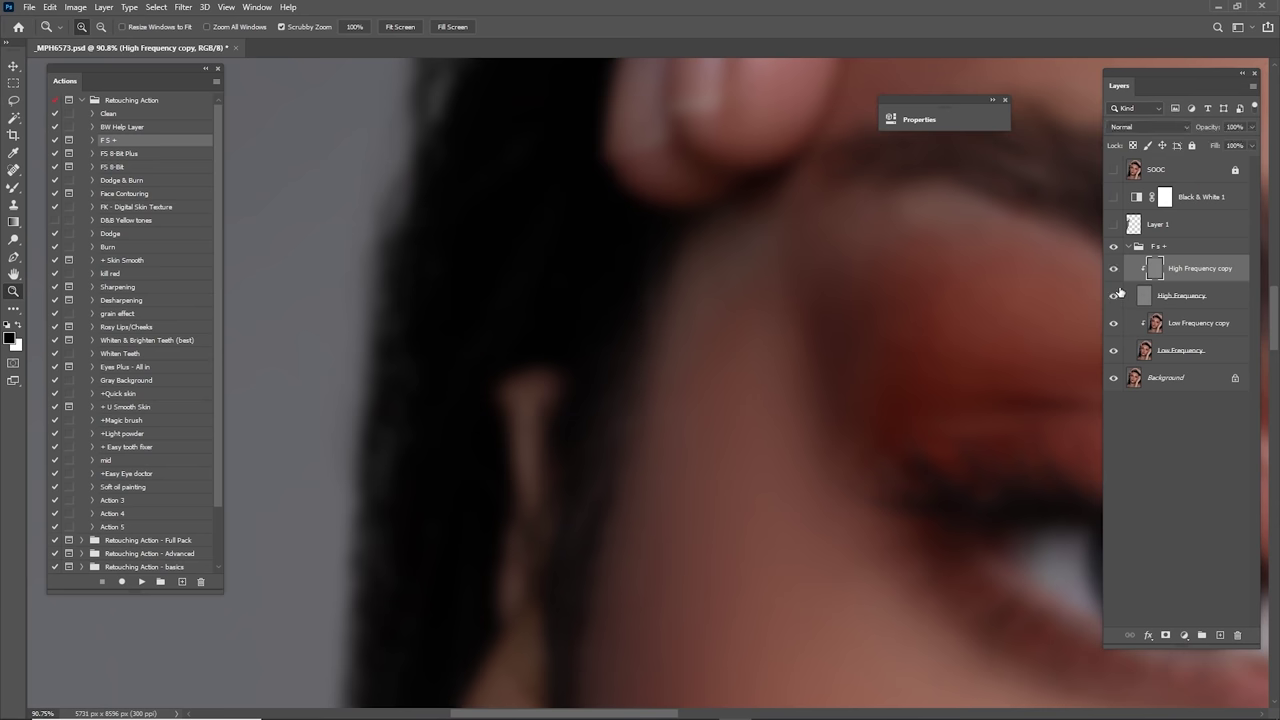
click(1115, 295)
click(1115, 296)
click(1162, 327)
drag(843, 402, 764, 427)
drag(808, 387, 856, 412)
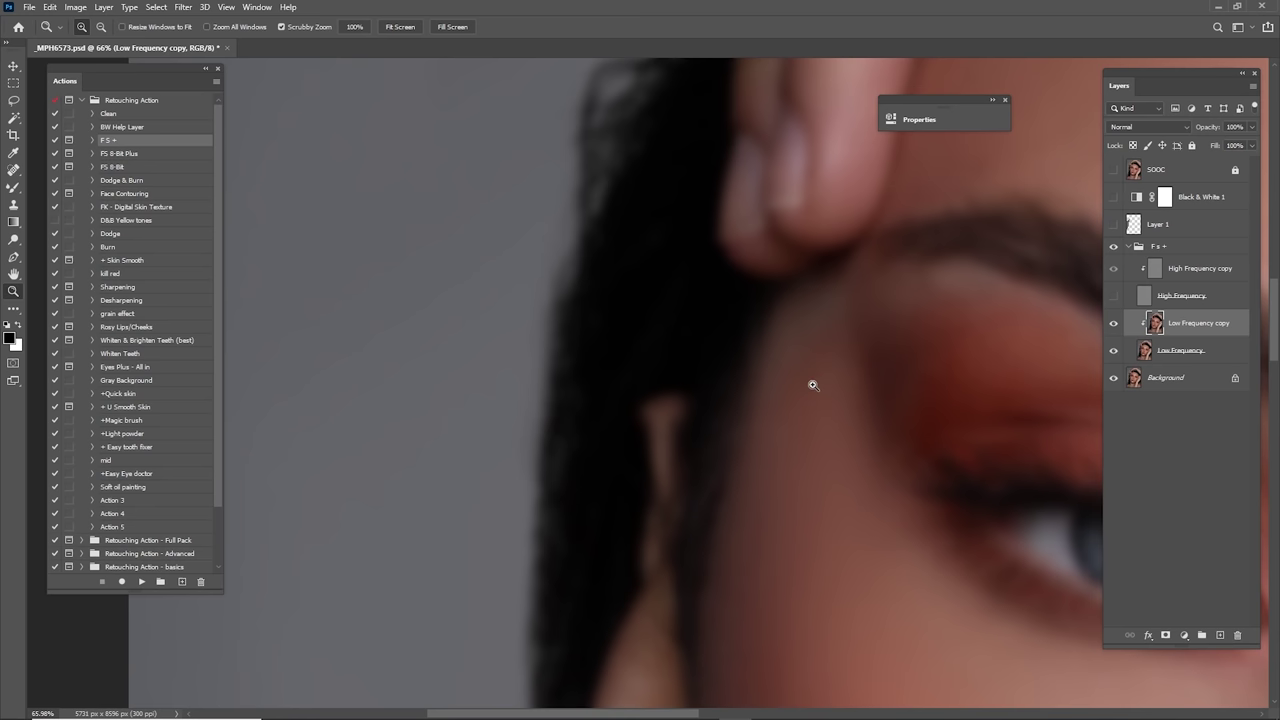
Step: Blend the temple tones below the fingertips with the Mixer Brush, enlarging the brush to 200 pixels
key(b)
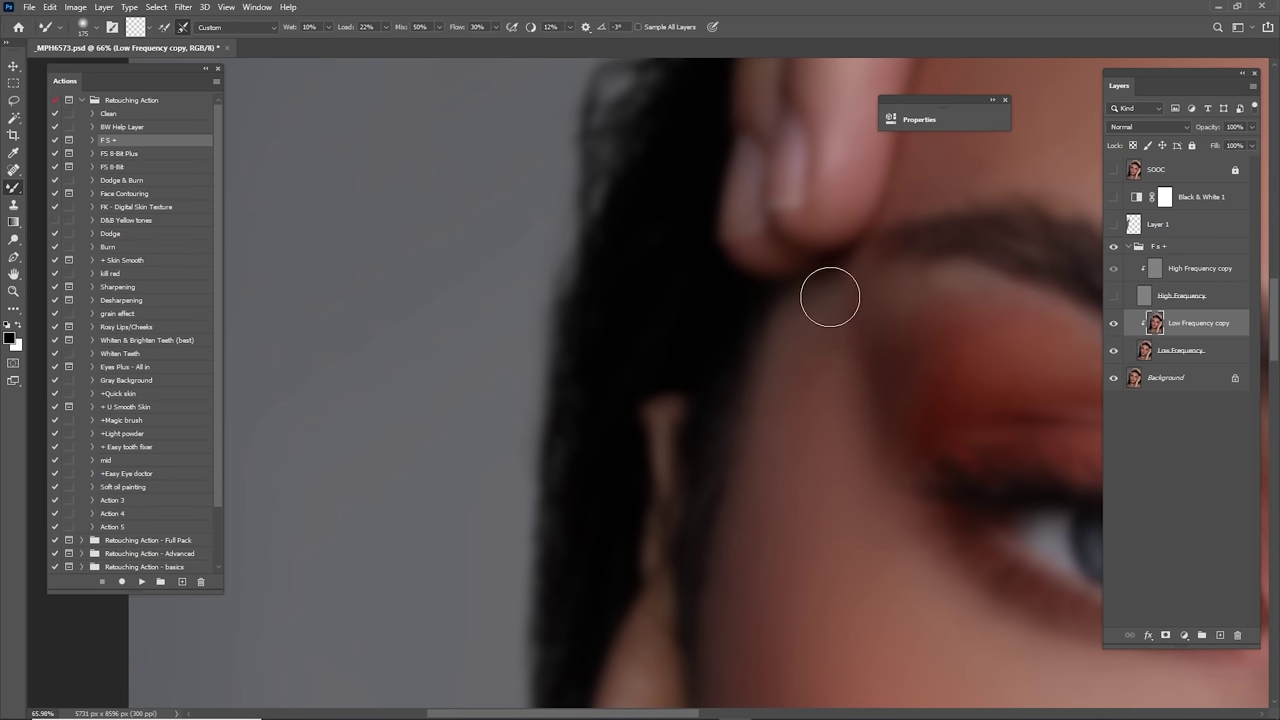
mouse_move(830, 297)
mouse_down()
mouse_move(827, 384)
mouse_move(767, 369)
mouse_move(757, 380)
mouse_up()
drag(782, 469, 798, 333)
key(bracketright)
key(bracketright)
mouse_move(786, 422)
mouse_down()
mouse_move(804, 324)
mouse_move(857, 323)
mouse_up()
key(space)
drag(940, 366, 800, 346)
mouse_move(777, 417)
mouse_down()
mouse_move(814, 326)
mouse_move(800, 286)
mouse_move(681, 295)
mouse_up()
key(bracketleft)
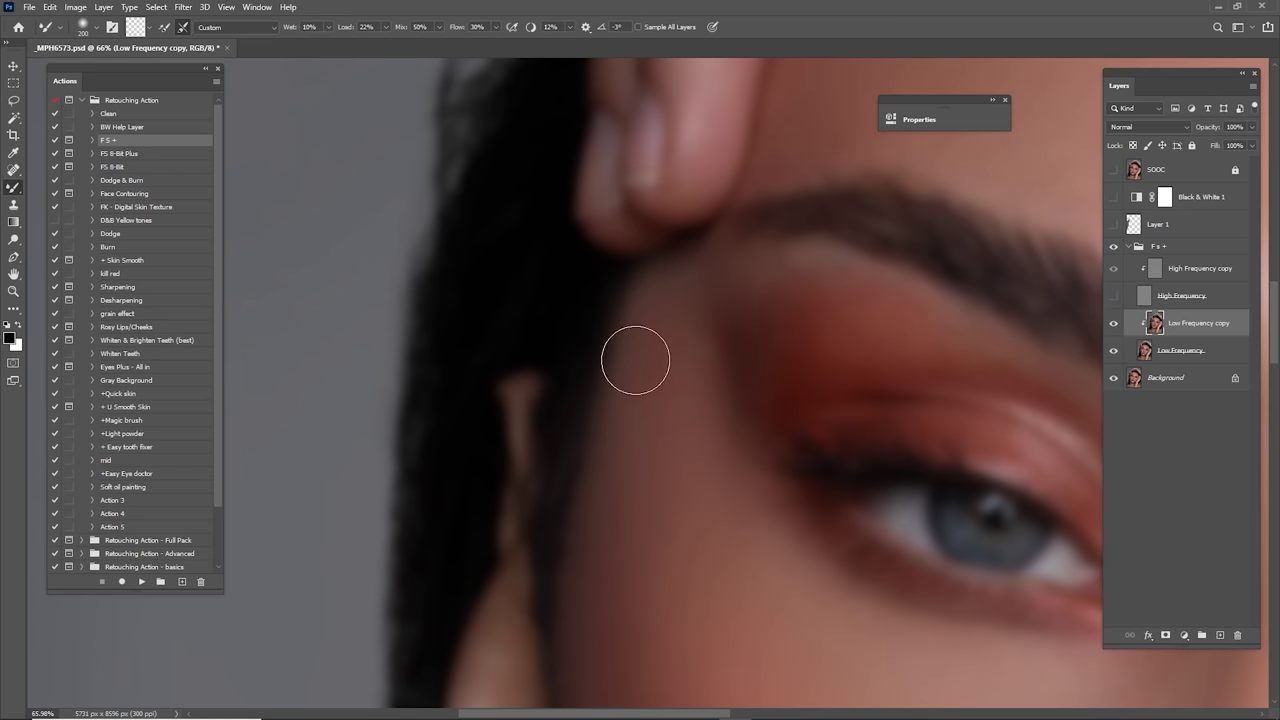
Step: Smooth the tone transition from the temple hairline to the outer eyeshadow edge with the Mixer Brush at 150 to 200 pixels
key(bracketright)
mouse_move(703, 453)
mouse_down()
mouse_move(691, 337)
mouse_move(771, 300)
mouse_up()
key(bracketleft)
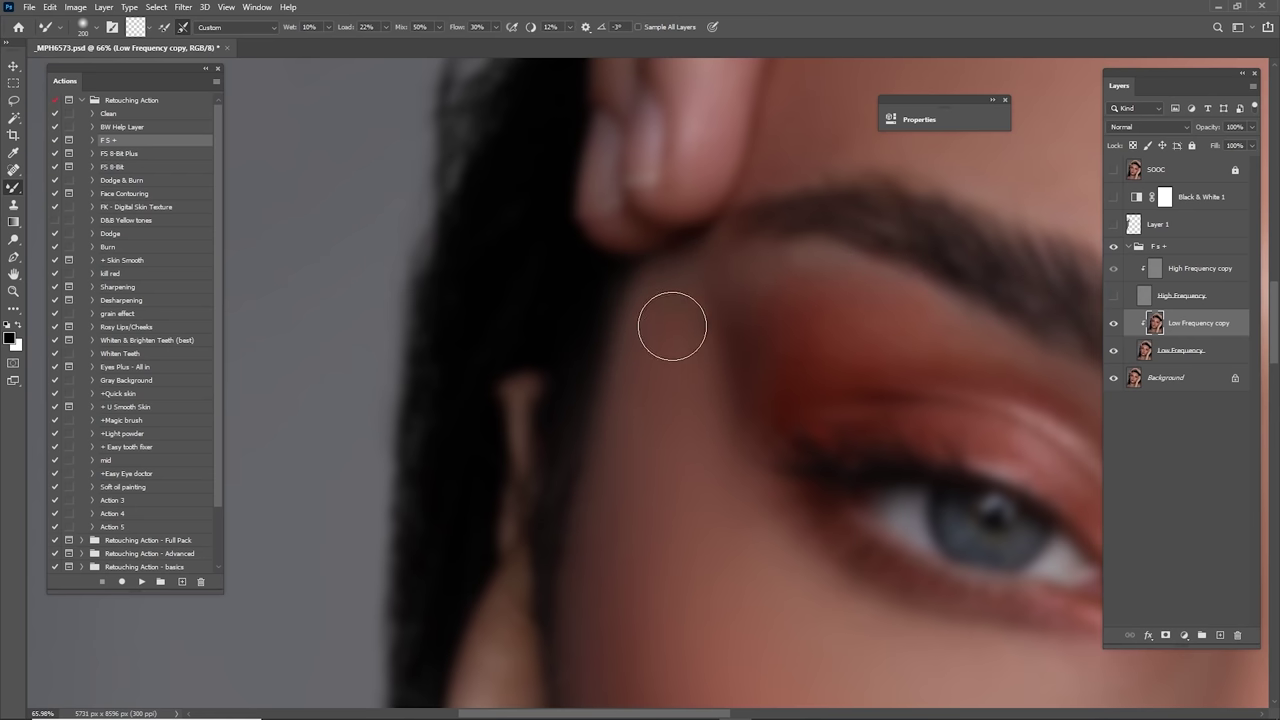
drag(663, 314, 634, 480)
key(bracketleft)
key(bracketleft)
key(bracketleft)
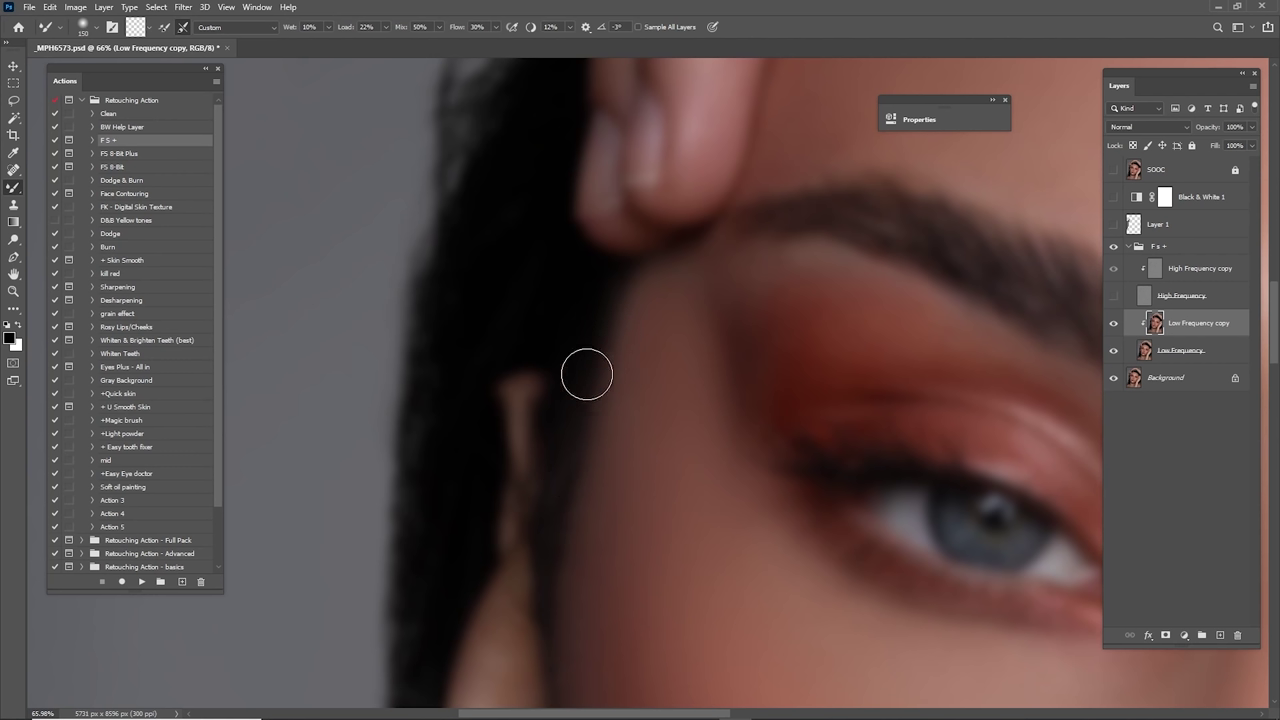
key(bracketright)
key(bracketright)
key(bracketright)
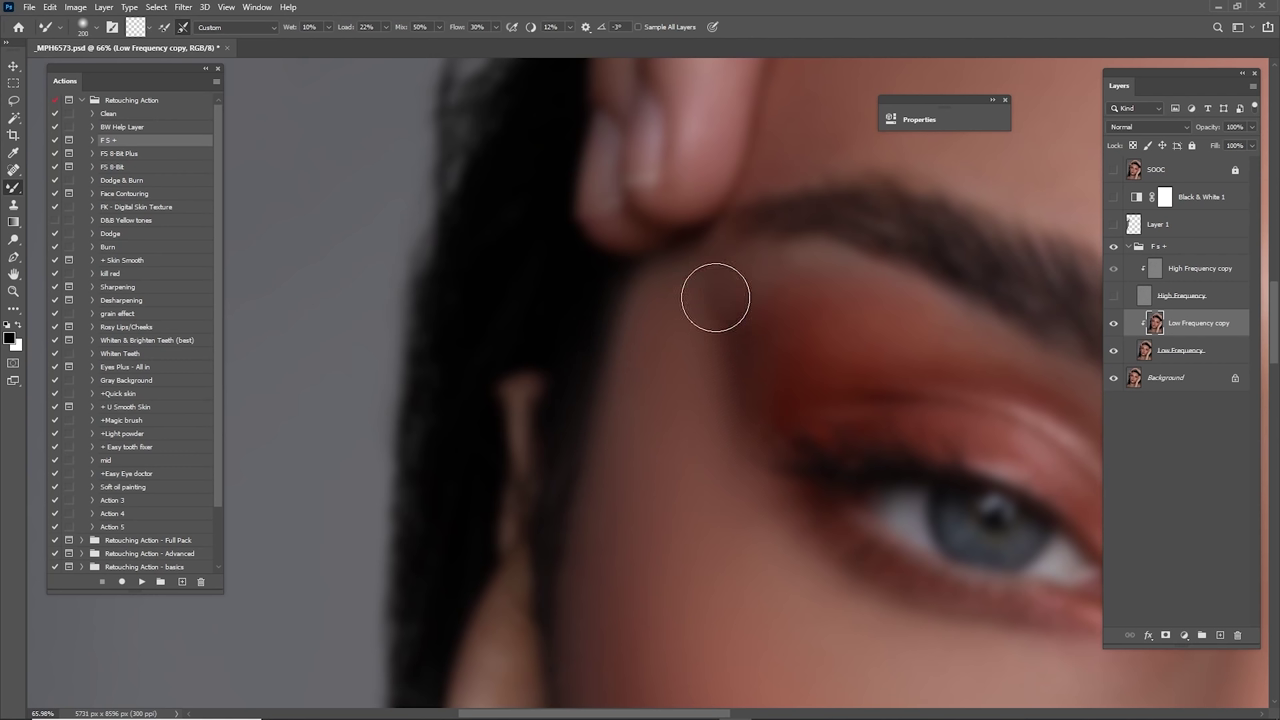
Step: Show the High Frequency layer, make High Frequency copy active, and compare the image with and without the F s + group
click(1113, 297)
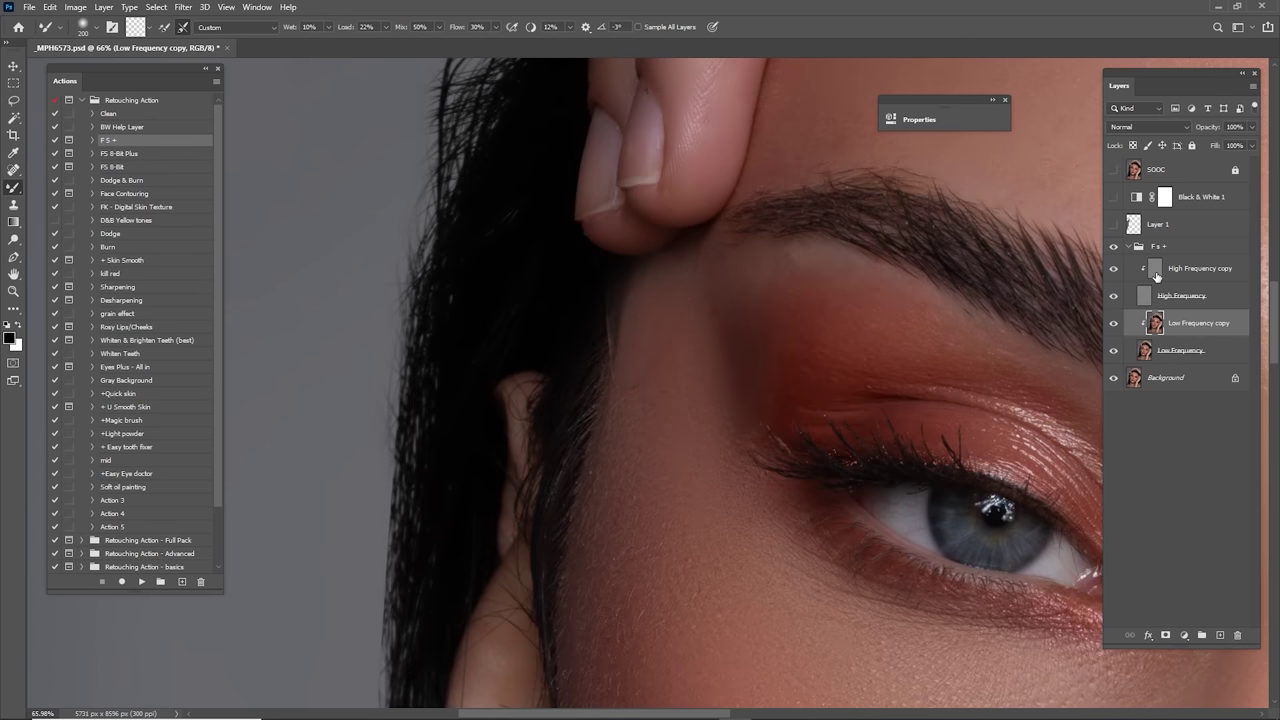
click(1156, 269)
click(1113, 249)
click(1113, 247)
click(1118, 250)
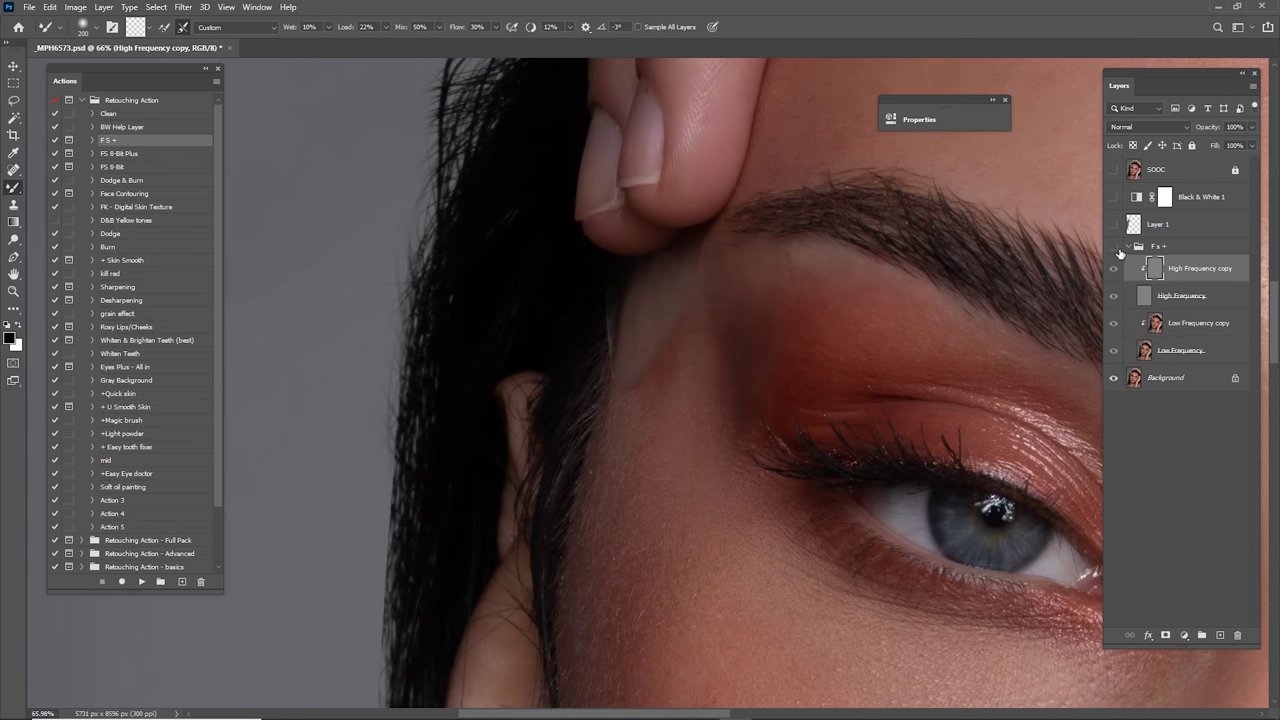
Step: Clone skin texture over the smooth temple patch below the fingertips with the Clone Stamp at 45 pixels
key(s)
scroll(686, 391, up, 5)
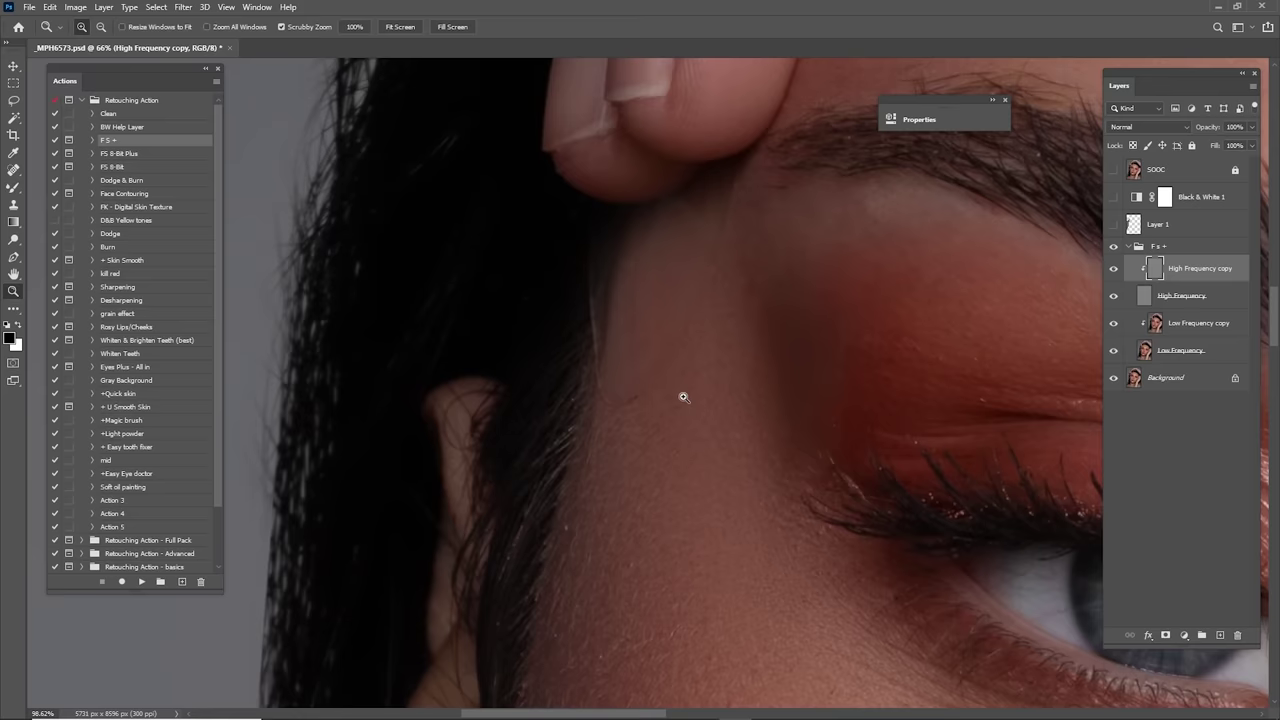
key(bracketright)
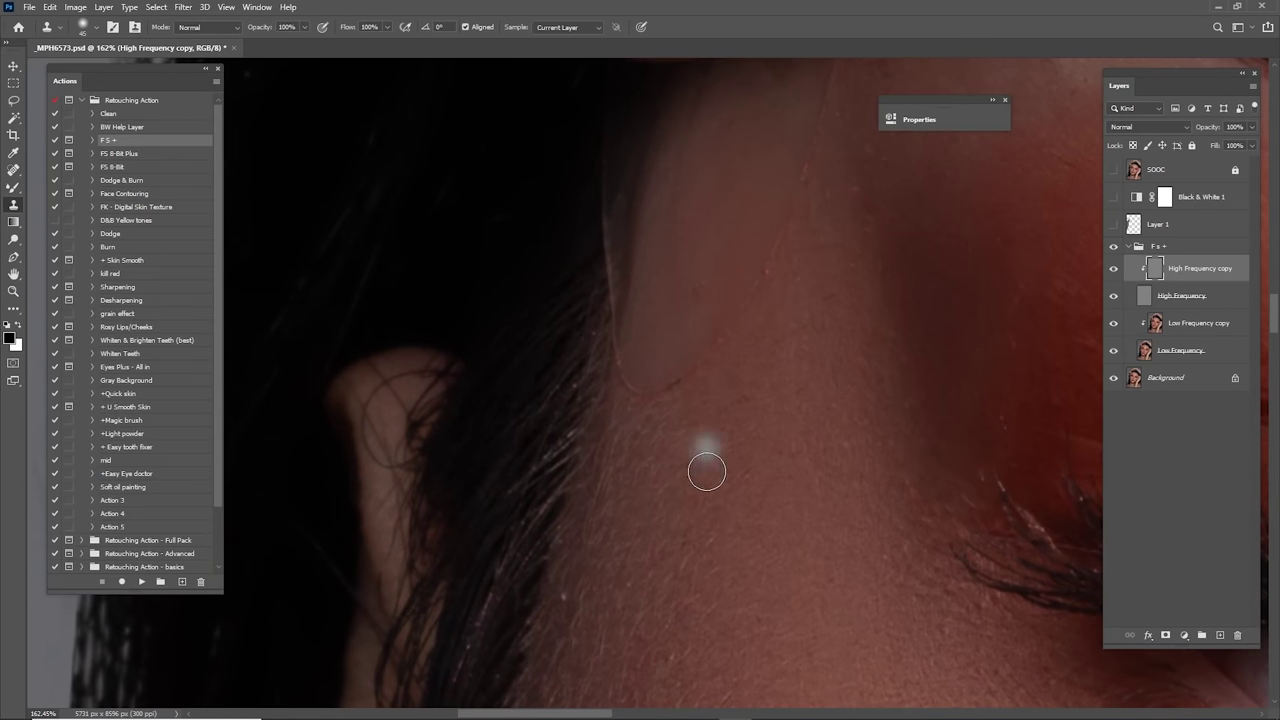
alt+click(712, 458)
drag(777, 413, 713, 519)
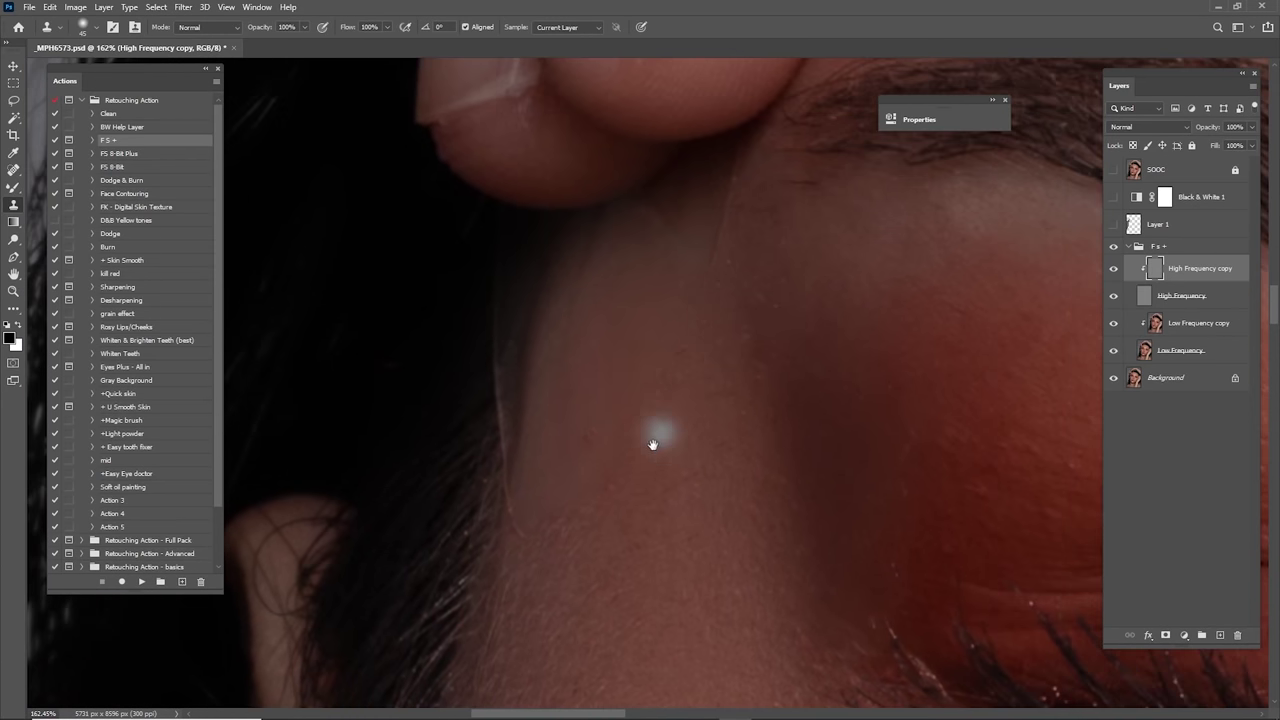
mouse_move(652, 443)
mouse_down()
mouse_move(686, 343)
mouse_move(705, 463)
mouse_up()
alt+click(711, 320)
drag(768, 285, 732, 441)
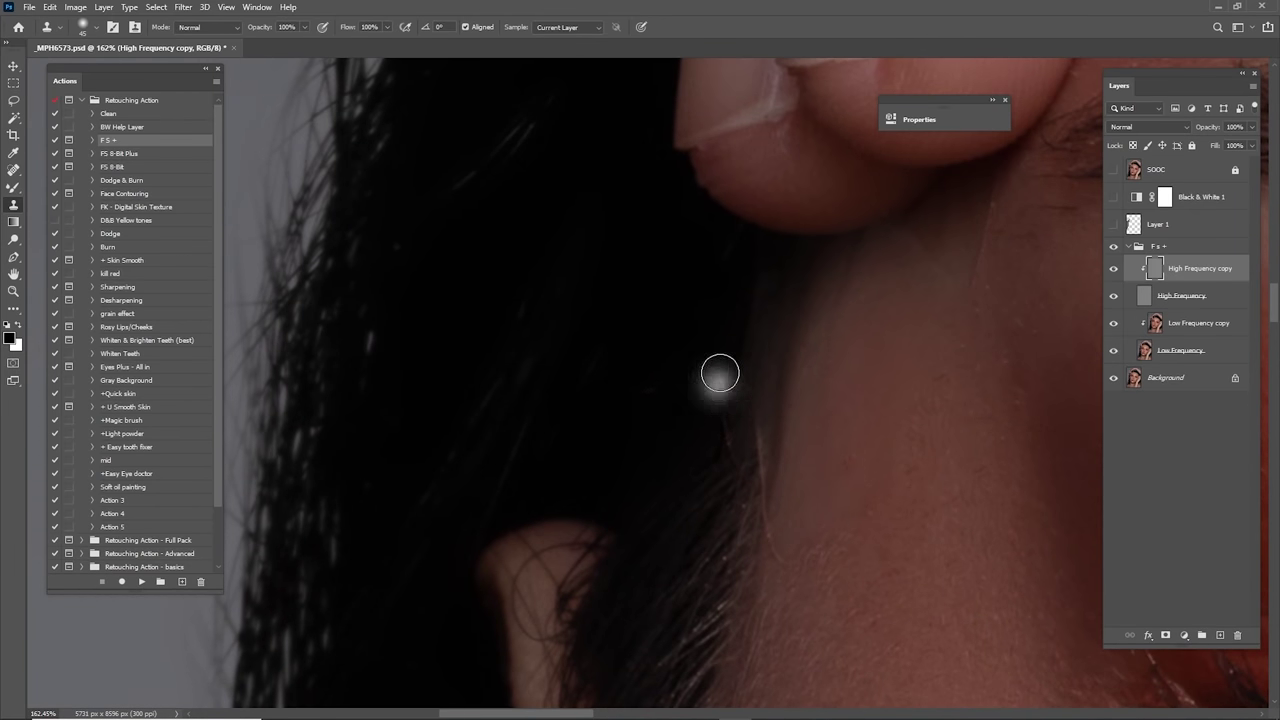
Step: Clone away the thin light line along the temple hairline, sampling nearby hair and skin texture
alt+click(701, 328)
mouse_move(756, 272)
mouse_down()
mouse_move(724, 440)
mouse_move(754, 437)
mouse_move(742, 490)
mouse_up()
alt+click(731, 450)
drag(736, 508, 667, 359)
alt+click(771, 451)
scroll(707, 387, up, 3)
scroll(707, 387, right, 2)
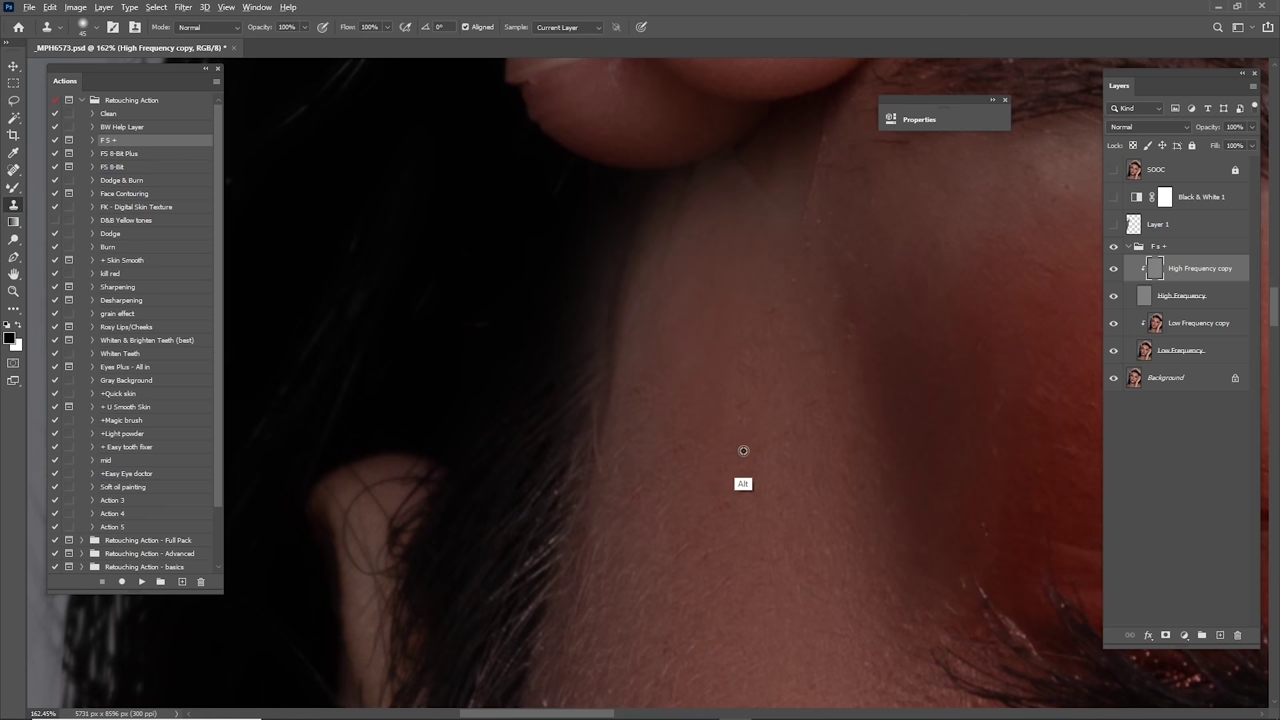
Step: Clone texture over the remaining edge line between the fingertips and the eyebrow tail and across the upper temple
scroll(748, 366, up, 4)
scroll(748, 366, right, 1)
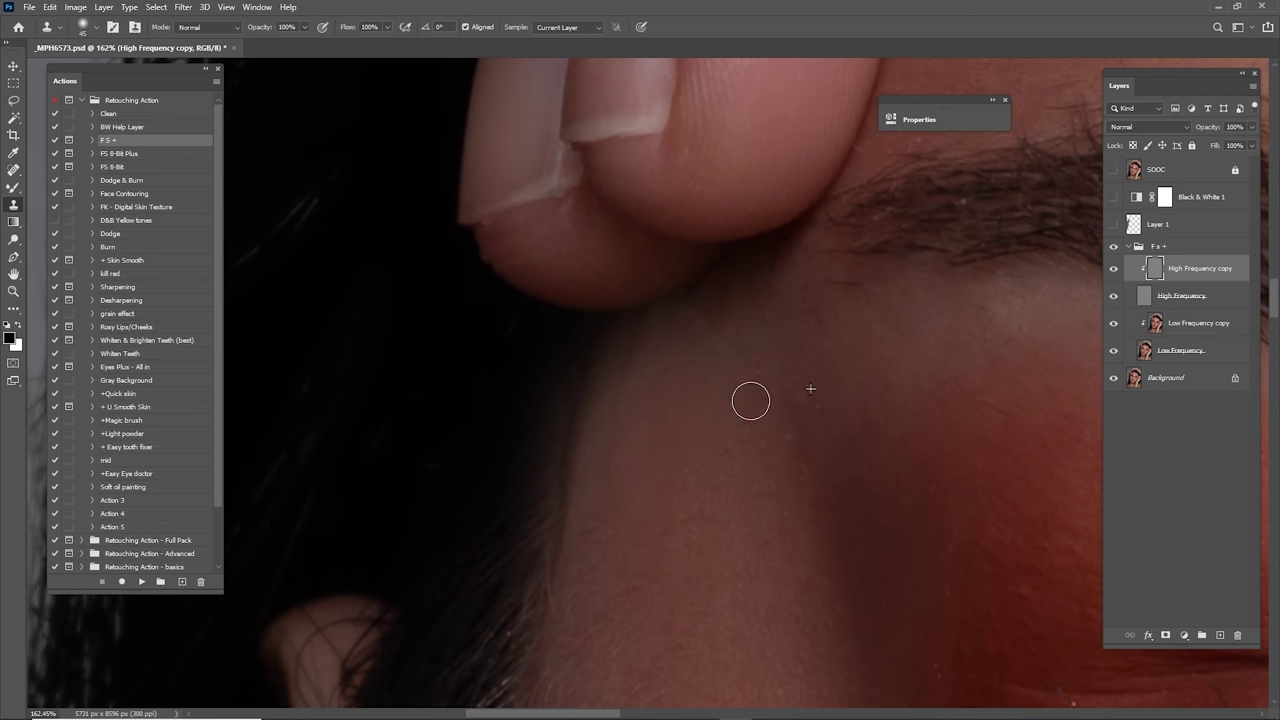
scroll(684, 398, down, 2)
scroll(684, 398, left, 3)
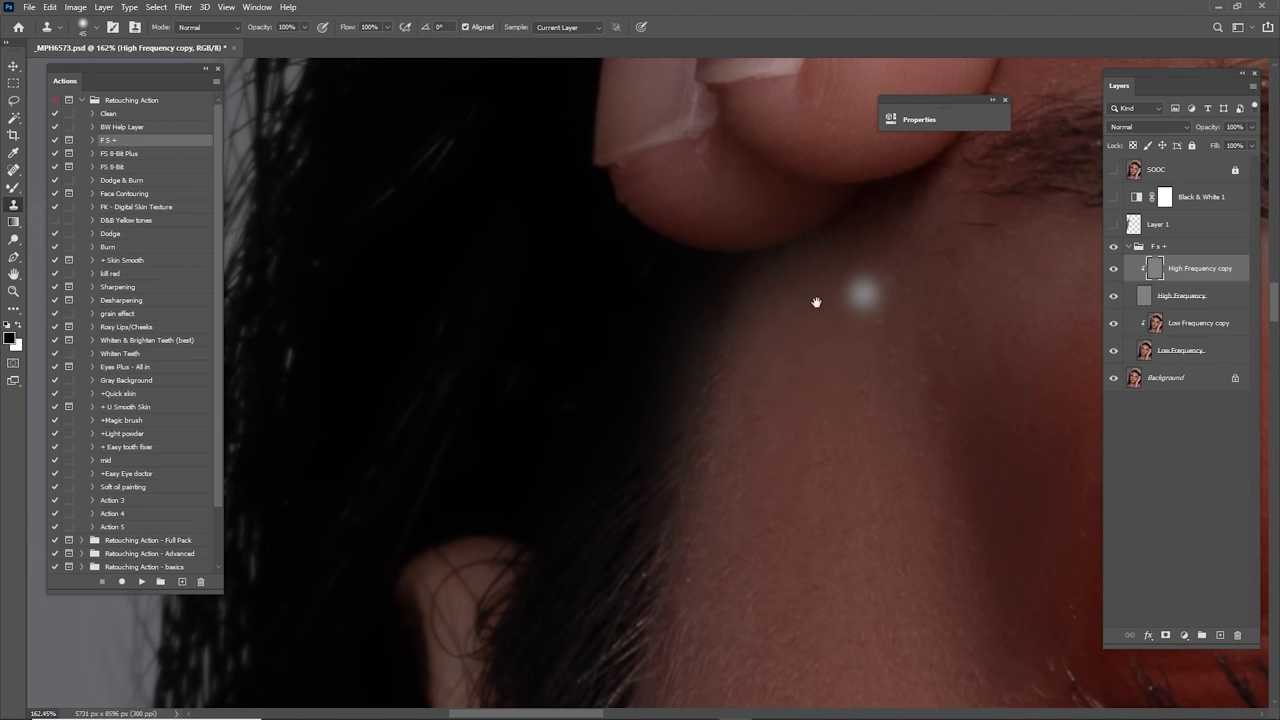
scroll(820, 297, down, 3)
scroll(820, 297, right, 3)
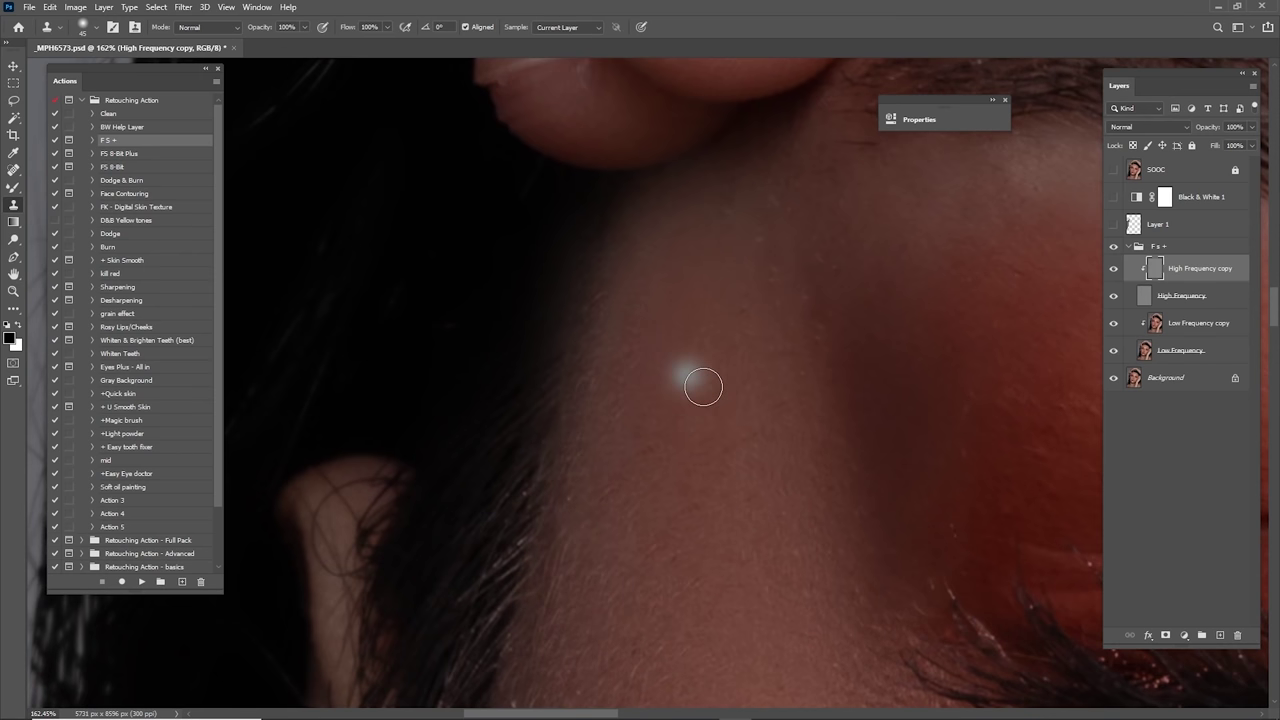
Step: Clone clean skin texture over the upper temple below the fingertips on the High Frequency copy layer
scroll(722, 411, up, 2)
scroll(737, 458, down, 3)
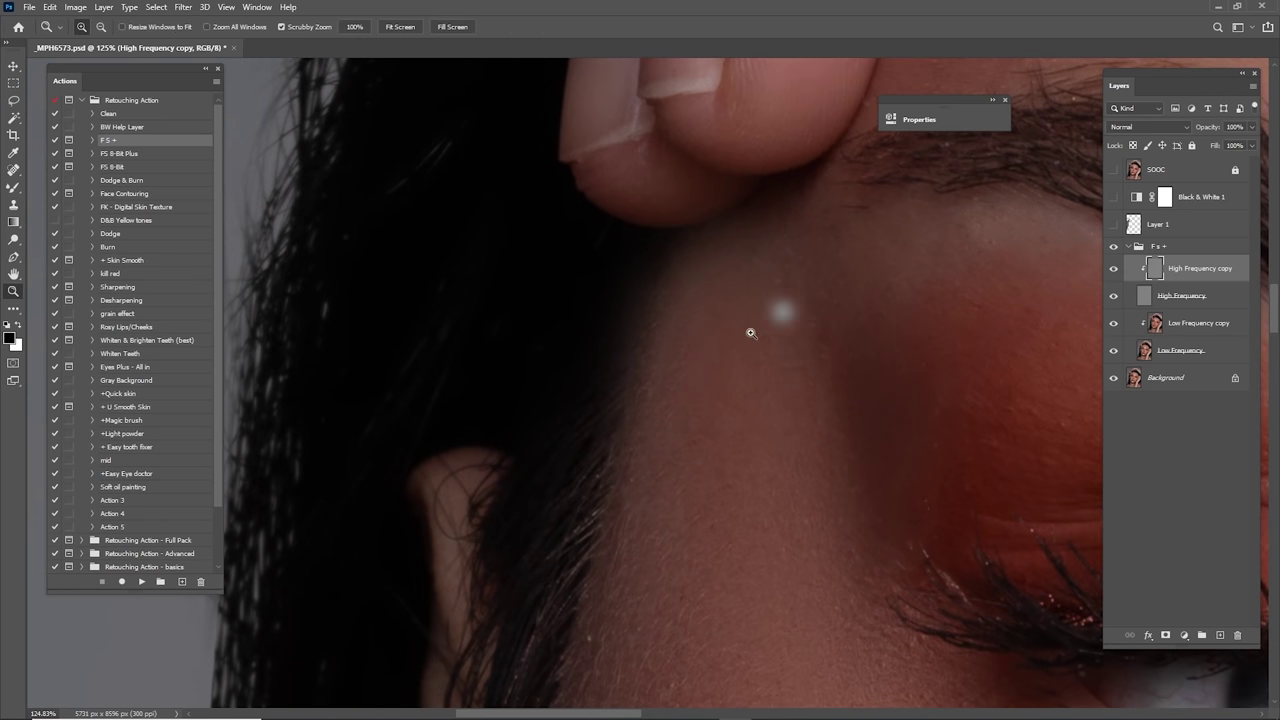
scroll(783, 357, up, 2)
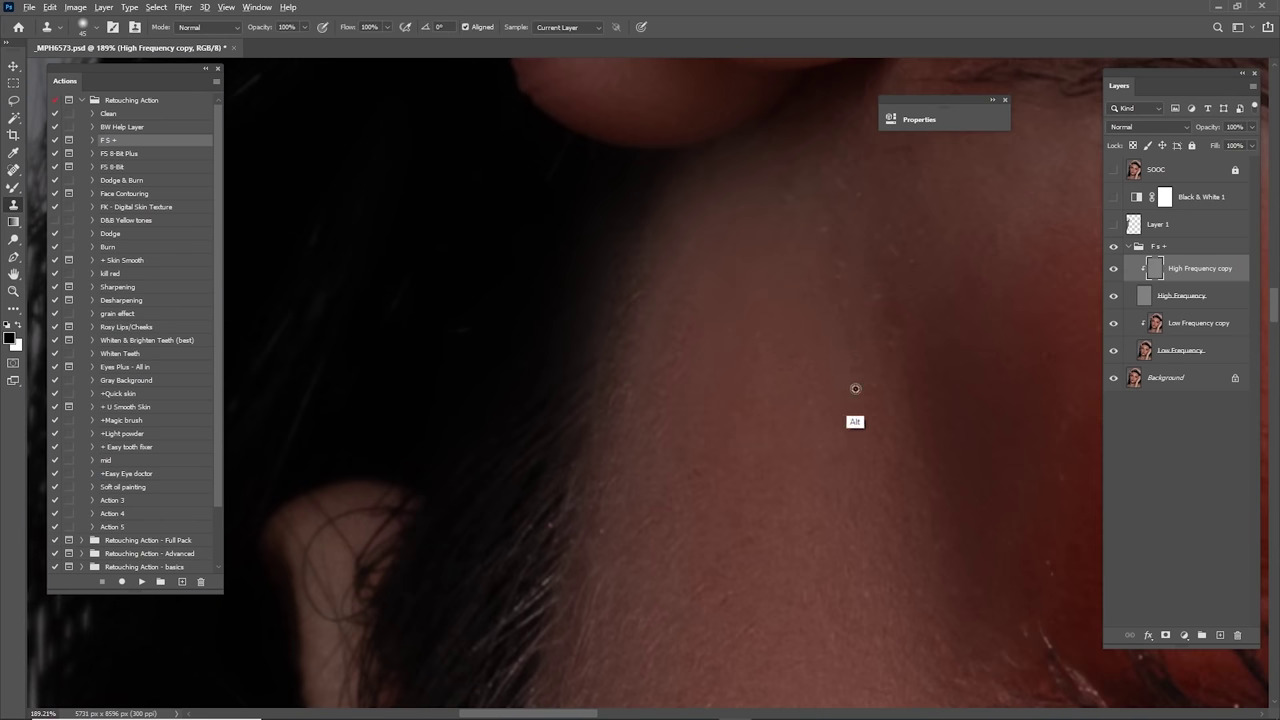
scroll(815, 305, up, 1)
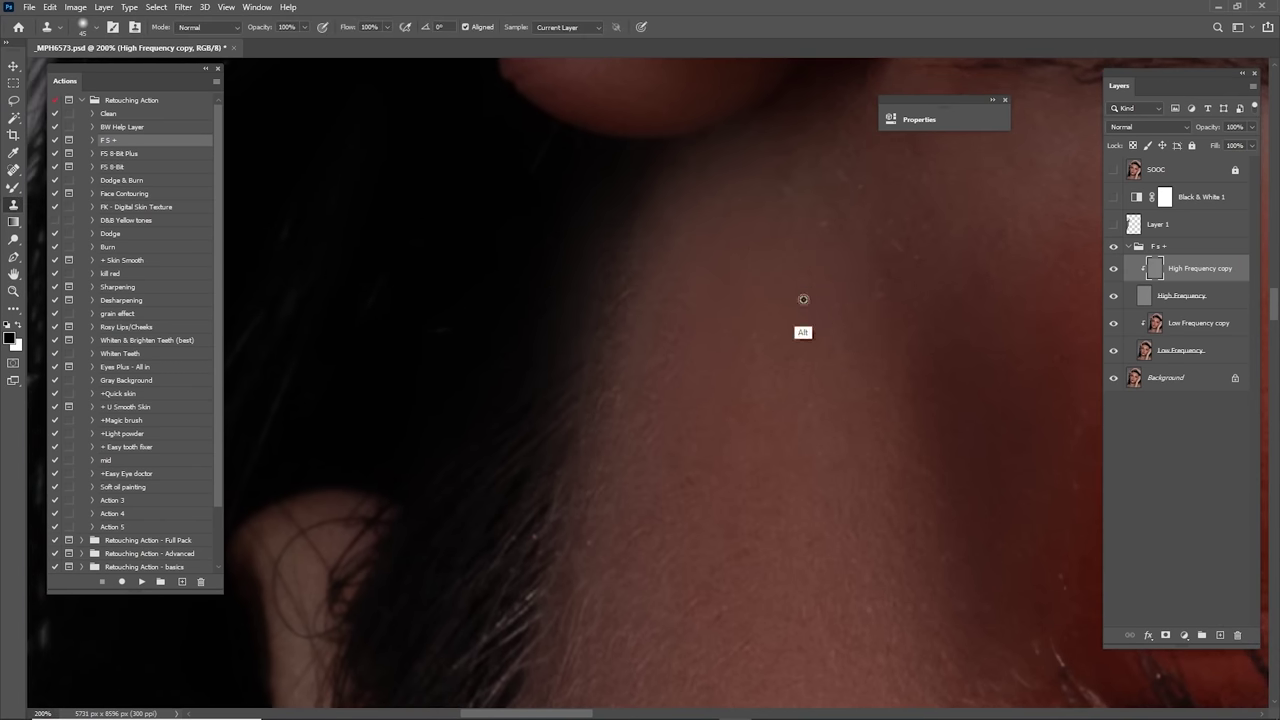
drag(817, 230, 732, 286)
drag(755, 225, 771, 332)
Step: Burn the temple's edge along the hairline on the Low Frequency copy layer with a 175 px brush
click(1142, 326)
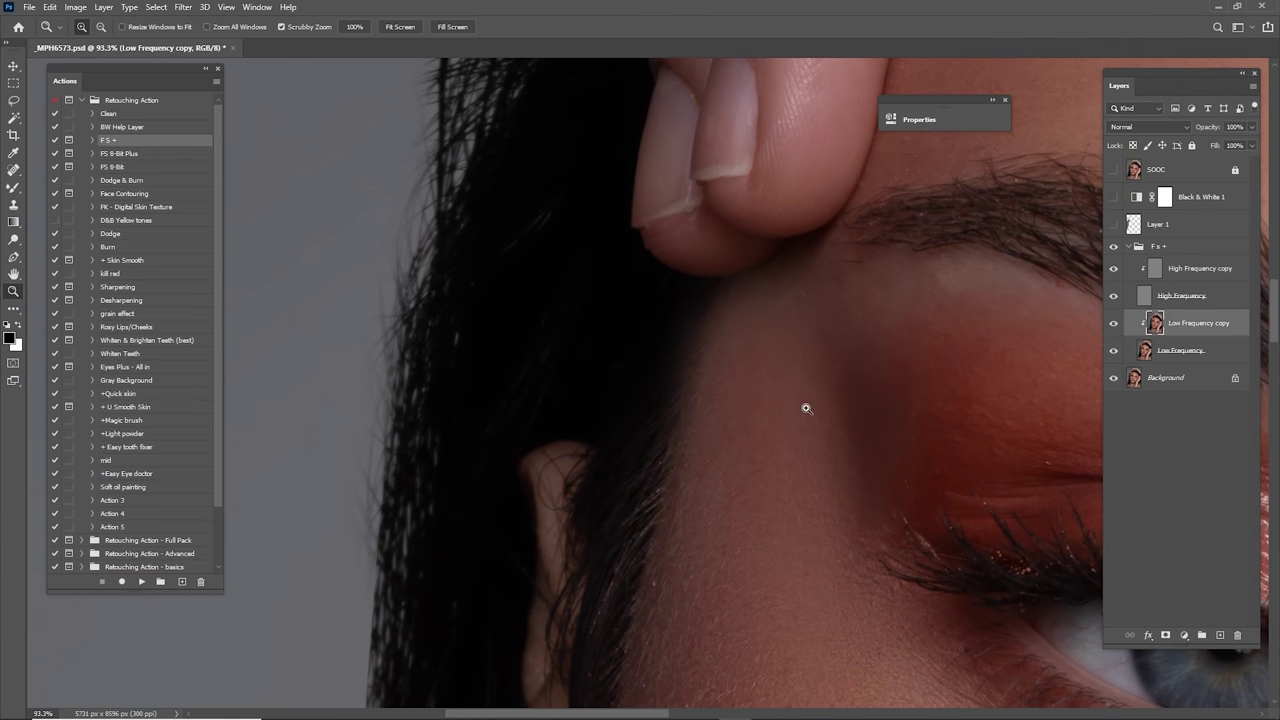
key(o)
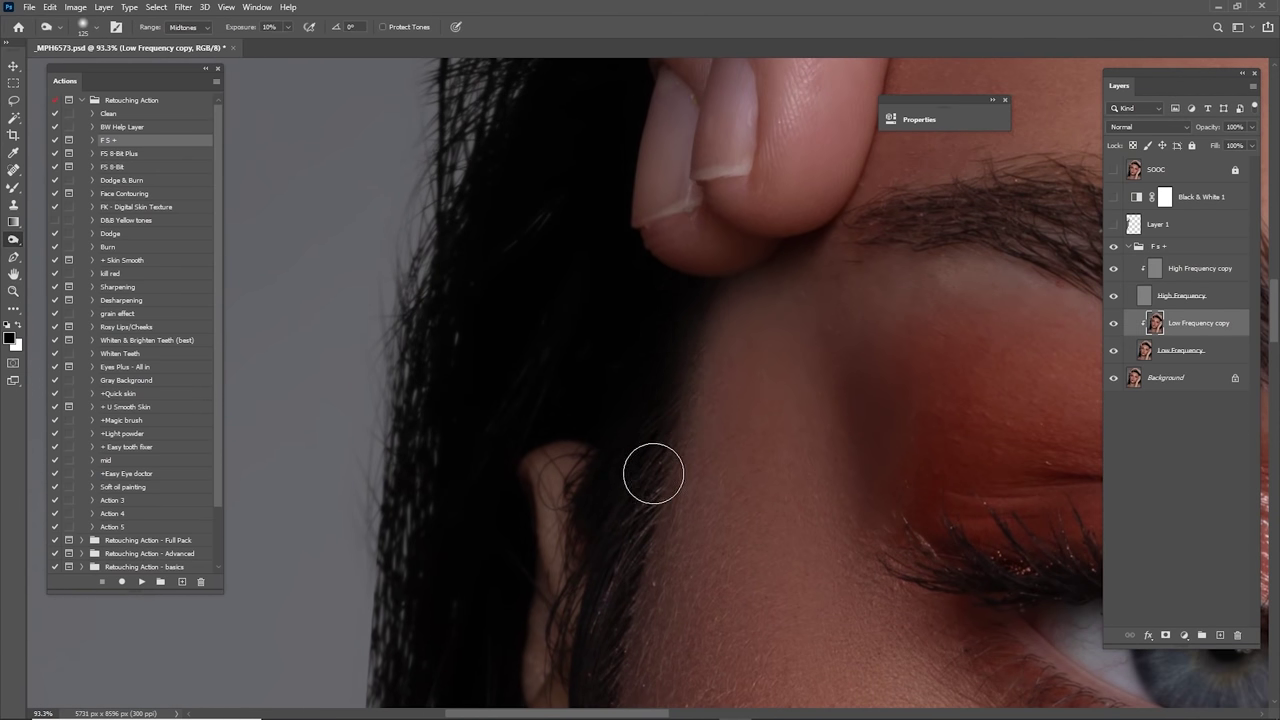
key(bracketright)
key(bracketright)
key(bracketright)
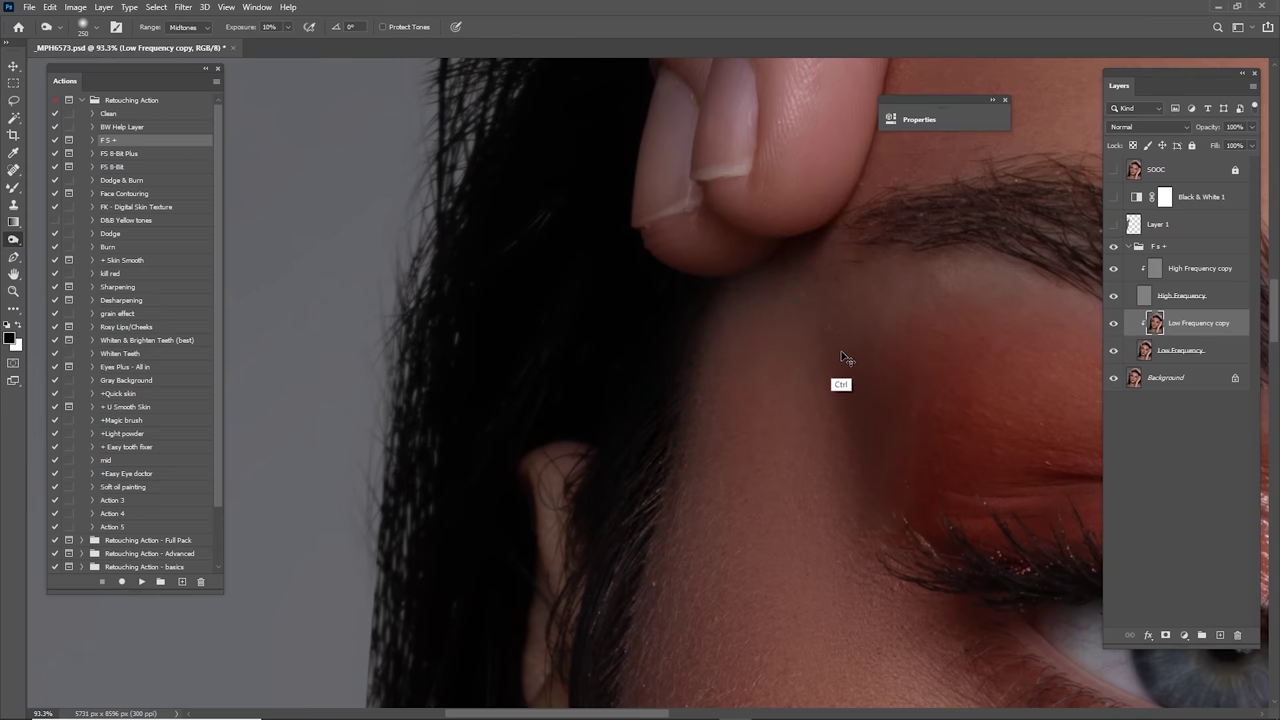
key(bracketleft)
key(bracketleft)
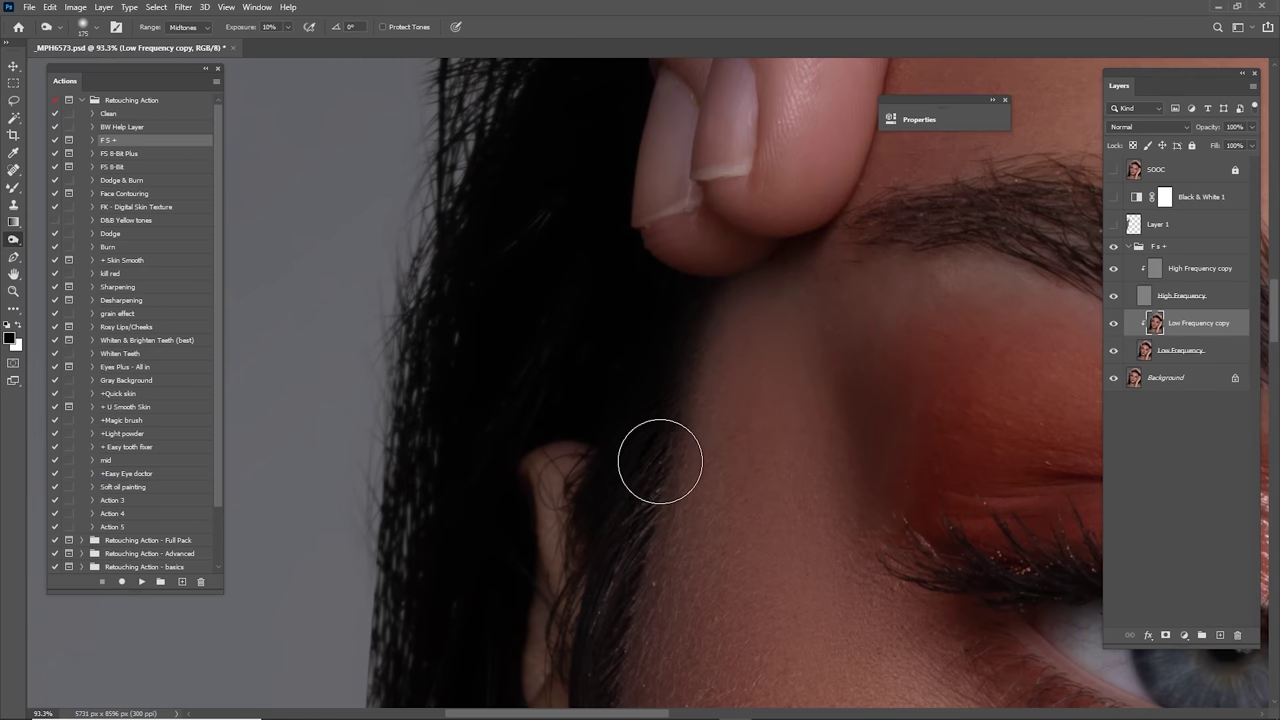
drag(704, 457, 630, 440)
mouse_move(696, 395)
mouse_down()
mouse_move(680, 356)
mouse_move(732, 395)
mouse_move(737, 363)
mouse_up()
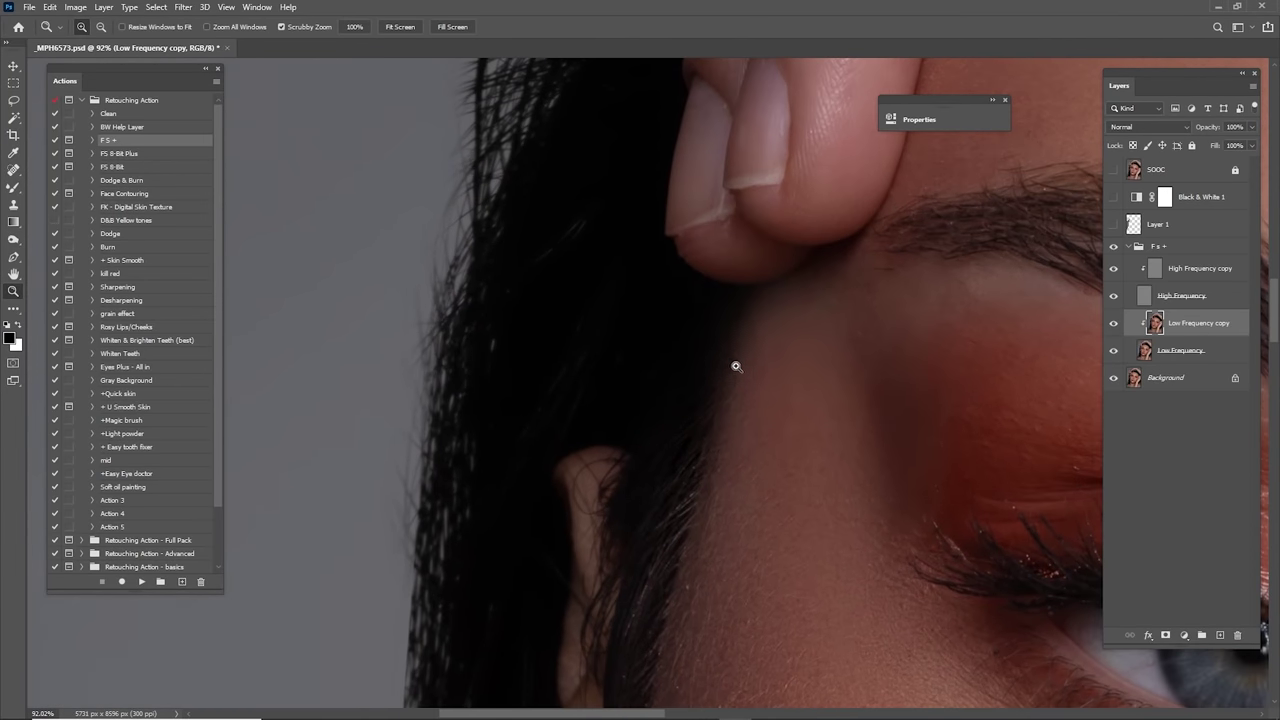
key(o)
Step: Compare the upper face with and without the F s + group's retouching
scroll(960, 340, down, 4)
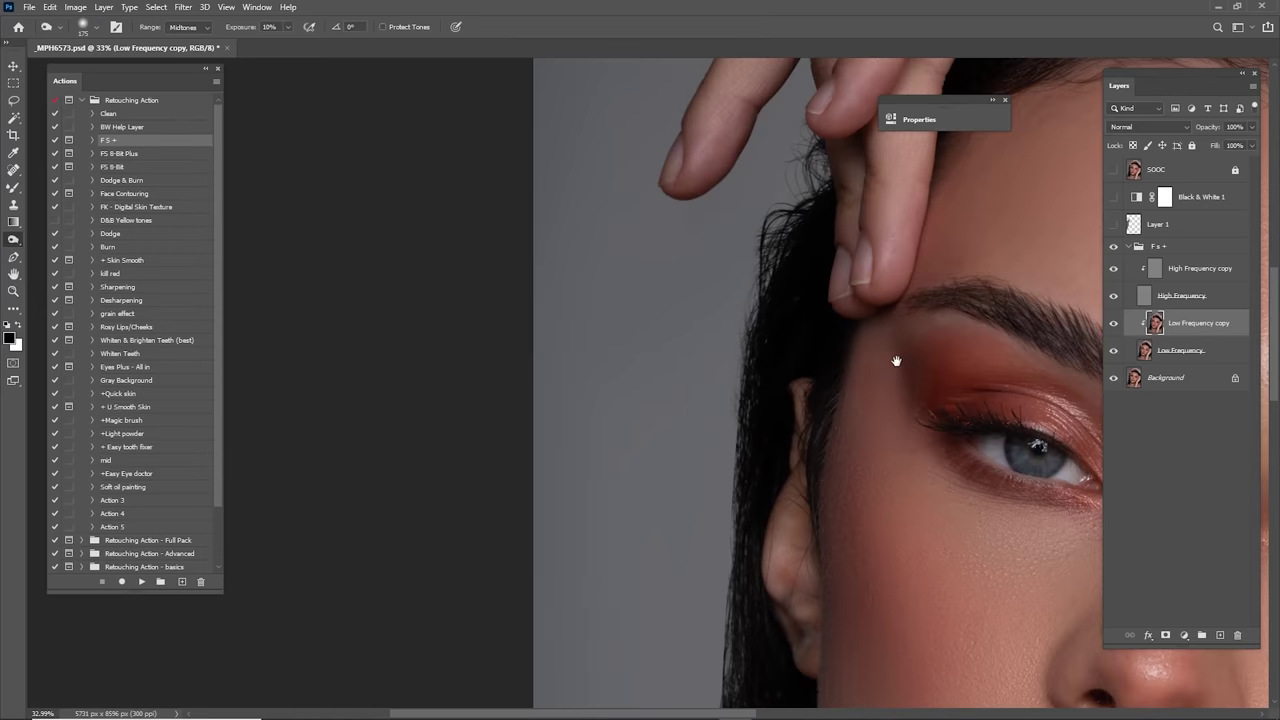
scroll(900, 363, up, 1)
click(1114, 246)
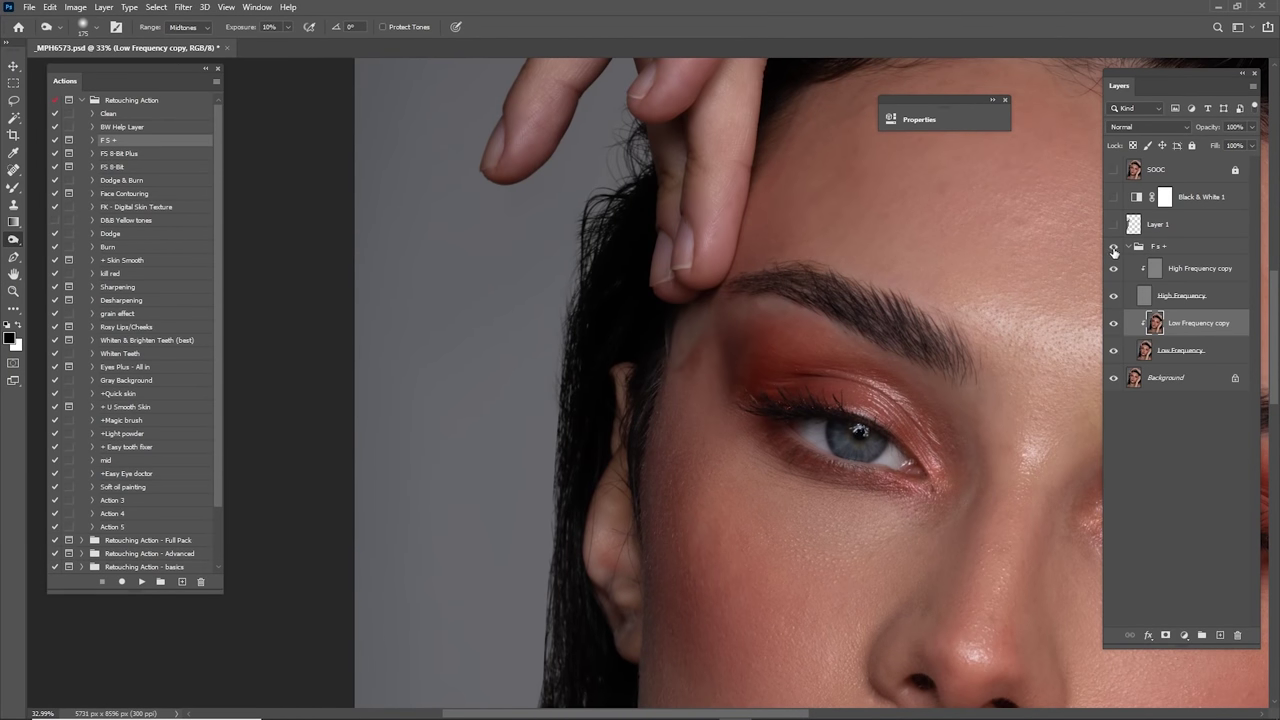
click(1114, 246)
click(1114, 246)
click(1114, 246)
Step: Compare the whole retouched portrait with the original SOOC layer
key(ctrl+0)
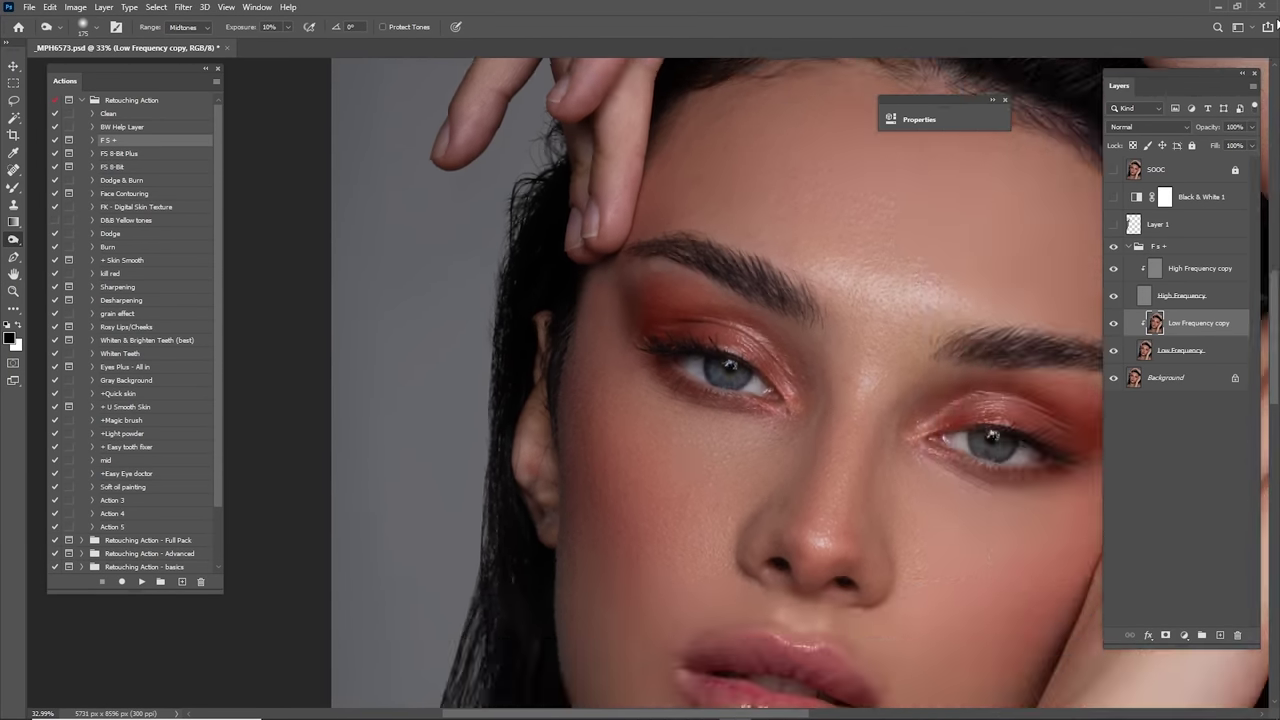
click(1114, 170)
click(1114, 170)
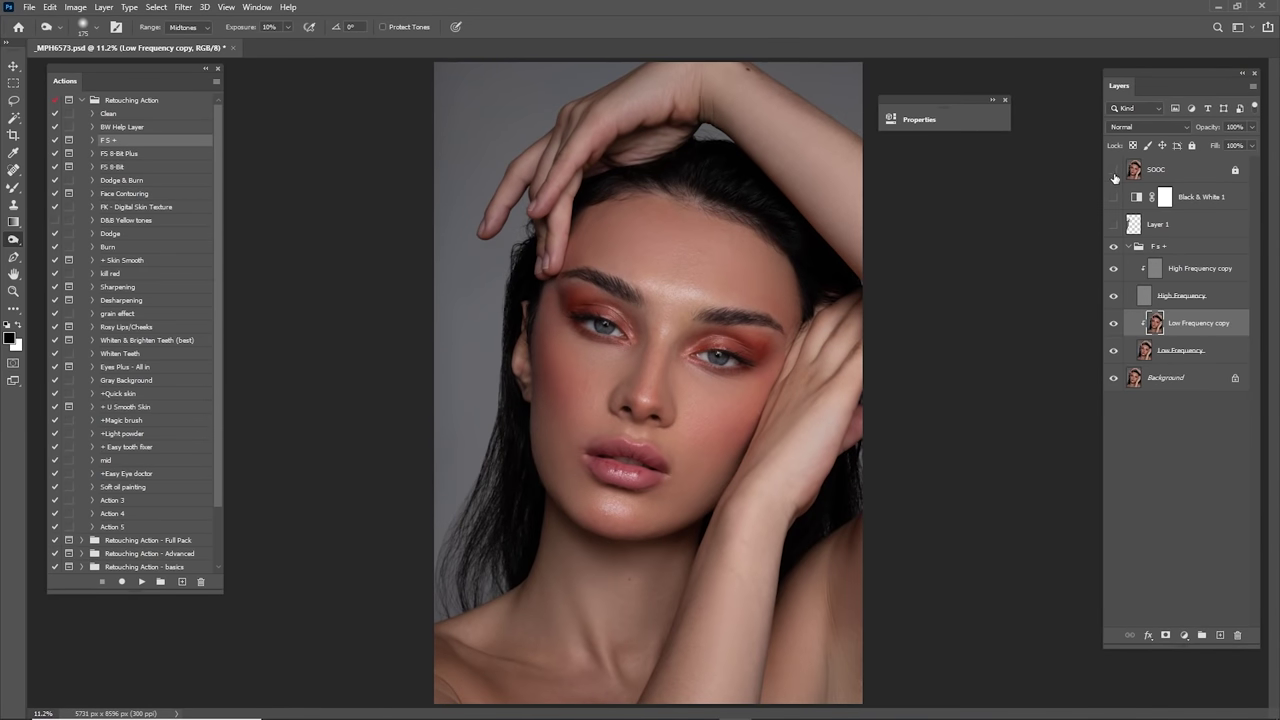
click(1114, 170)
click(1114, 170)
Step: Burn the skin just below the fingertips at the temple, then enlarge the brush to 175 px
key(z)
mouse_move(549, 286)
mouse_down()
mouse_move(700, 309)
mouse_move(820, 268)
mouse_up()
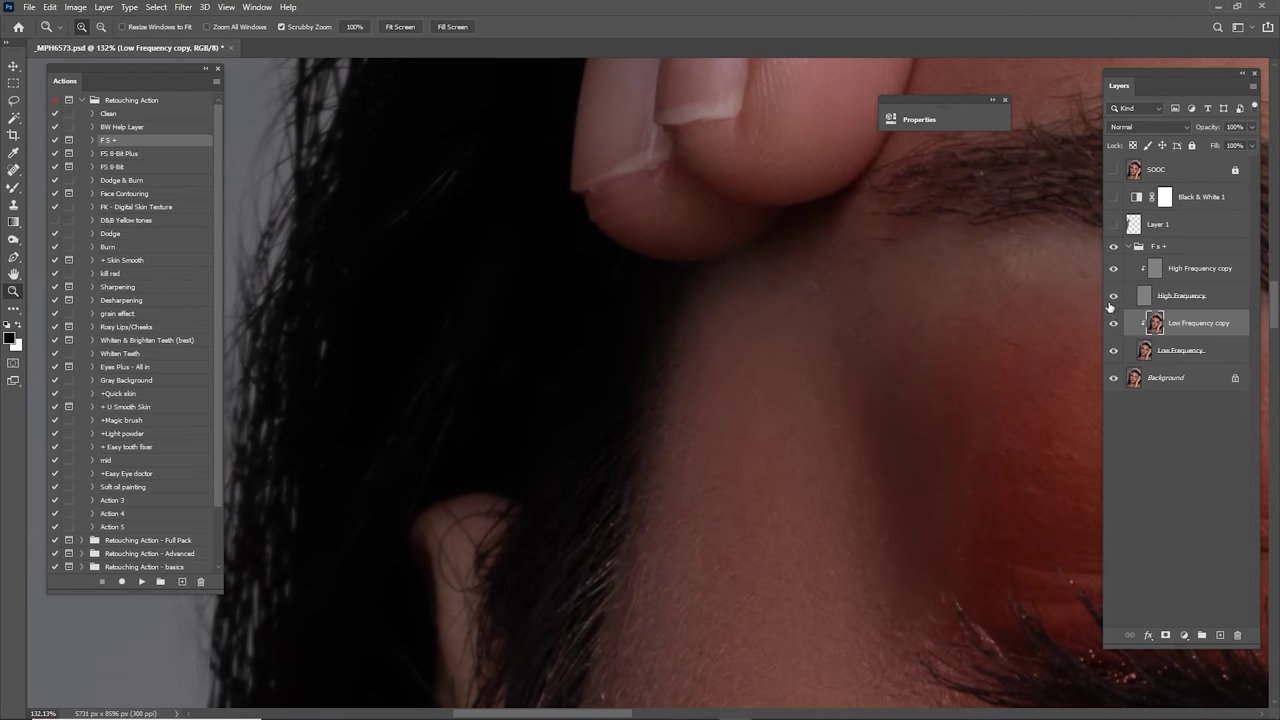
key(o)
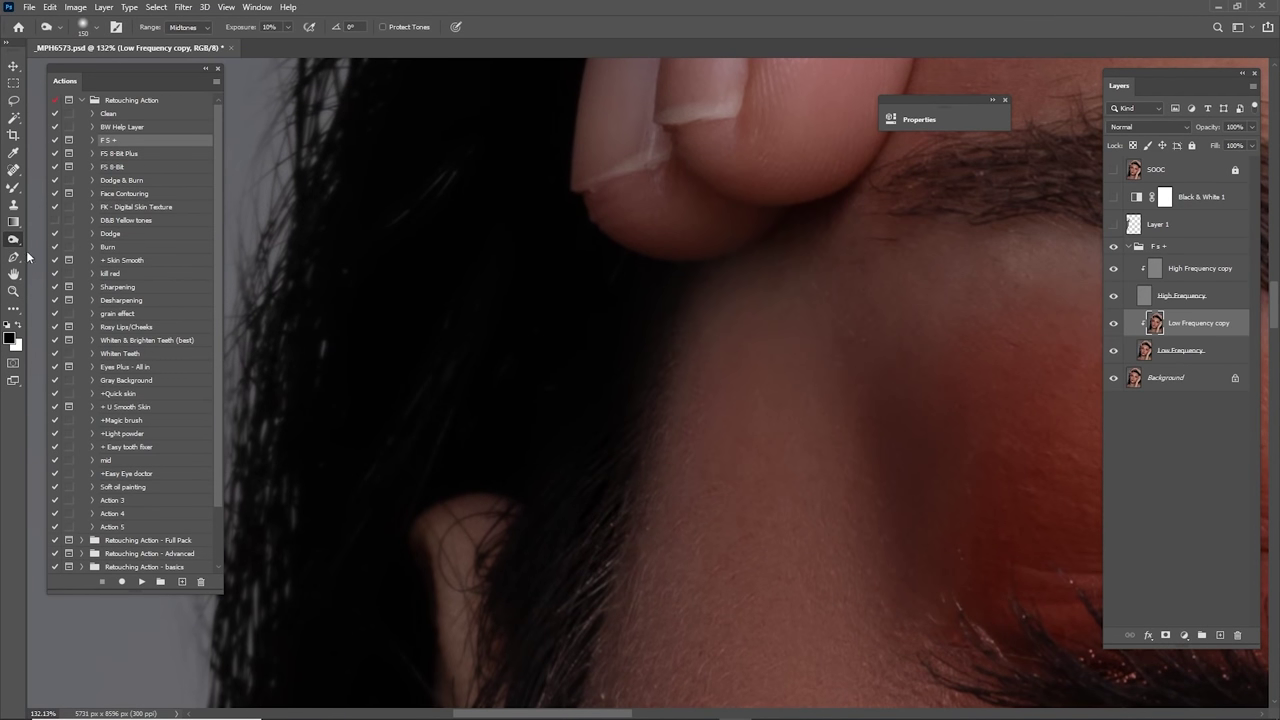
right_click(14, 241)
click(62, 240)
mouse_move(831, 300)
mouse_down()
mouse_move(819, 236)
mouse_move(764, 276)
mouse_up()
key([)
key(bracketright)
key(bracketright)
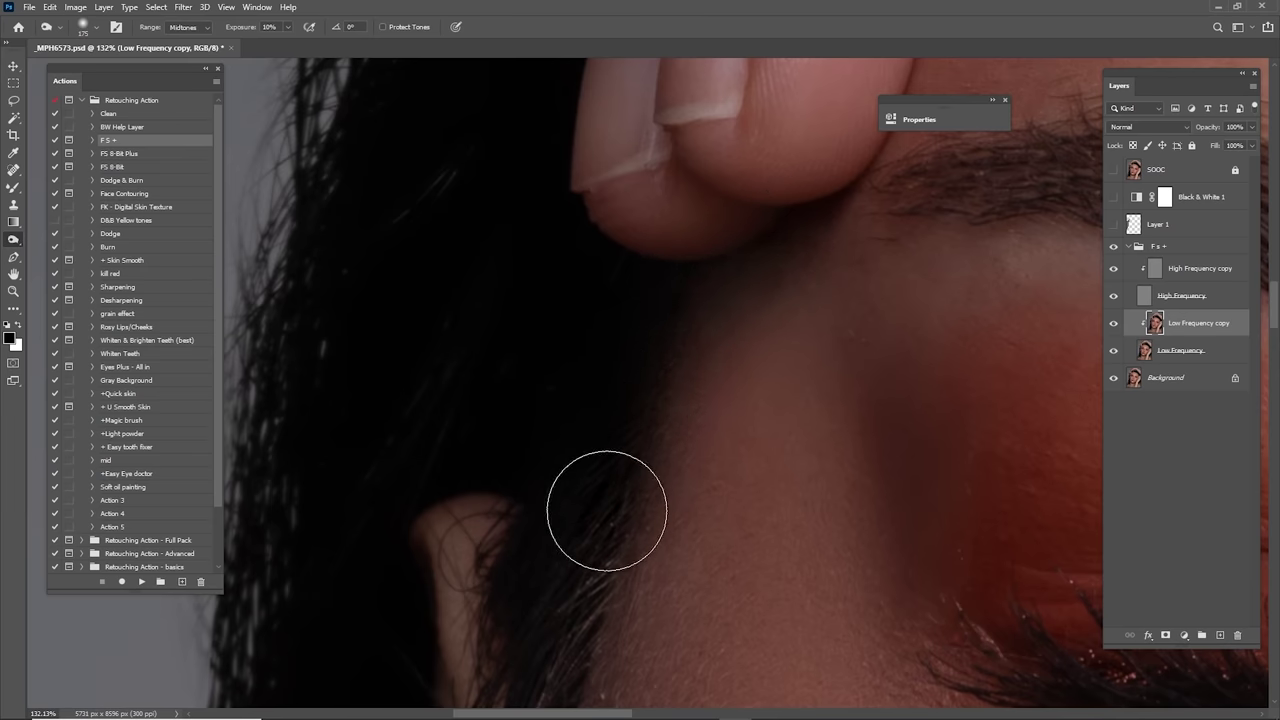
Step: Check the full portrait with the F s + group hidden and shown
key(ctrl+0)
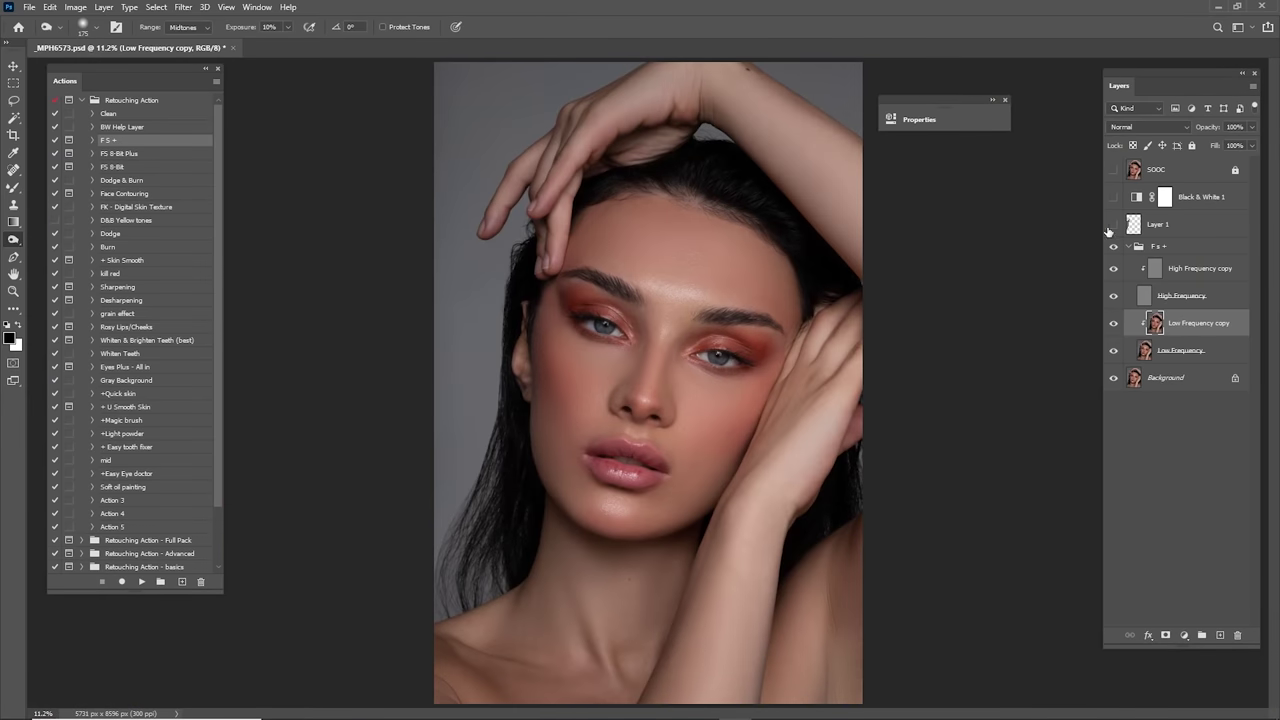
click(1113, 246)
click(1114, 247)
click(1115, 247)
click(1115, 247)
Step: Hide the High Frequency layer and blend the temple skin beside the resting hand with the Mixer Brush on Low Frequency copy
key(z)
drag(785, 344, 872, 353)
click(1112, 296)
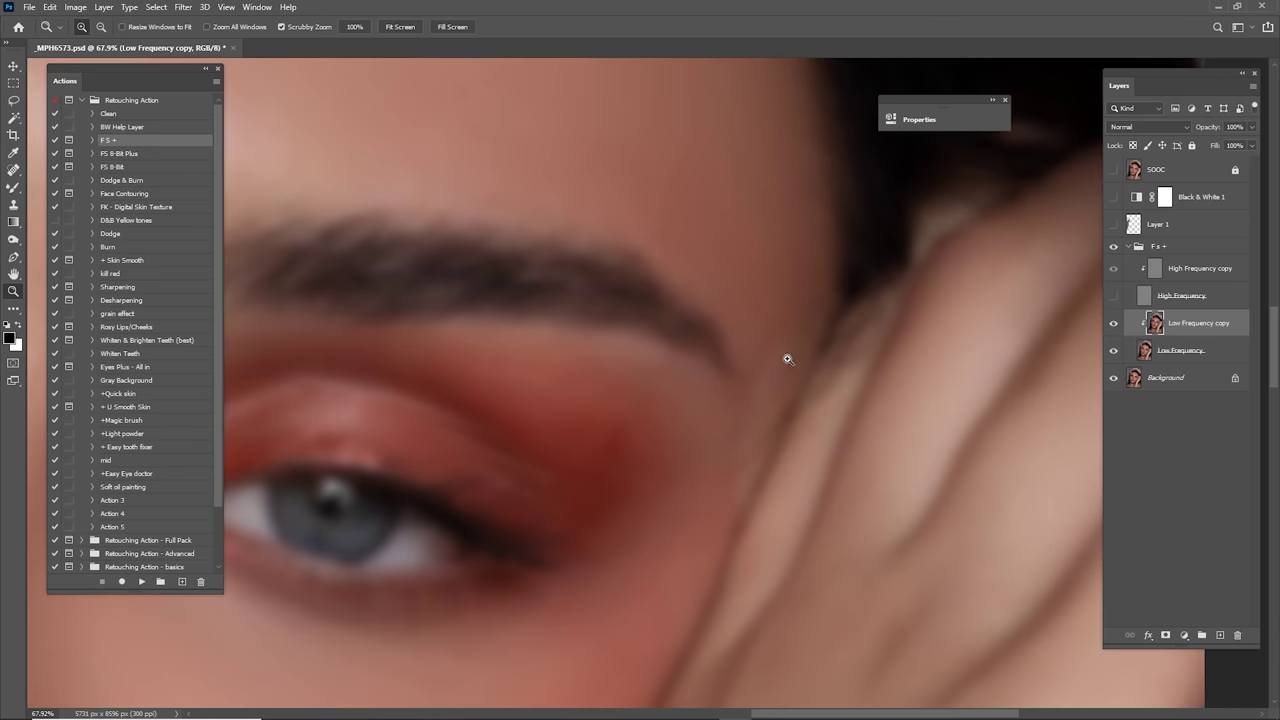
key(b)
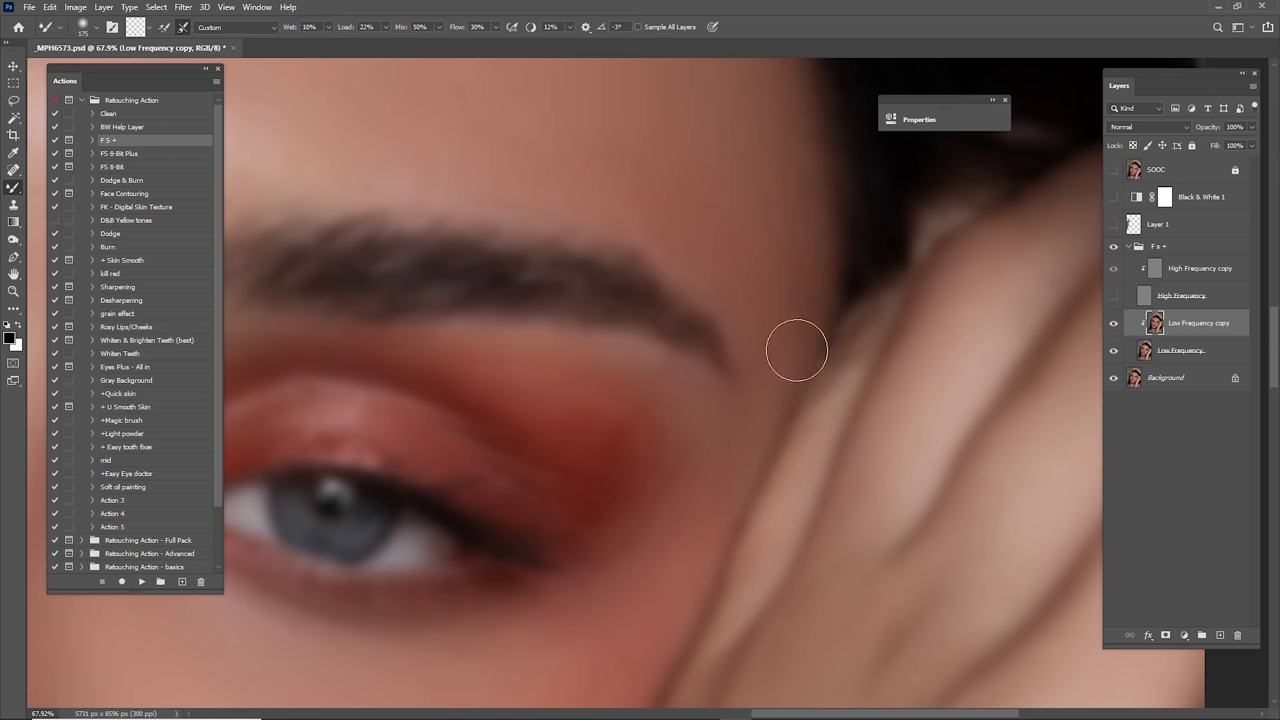
key(bracketleft)
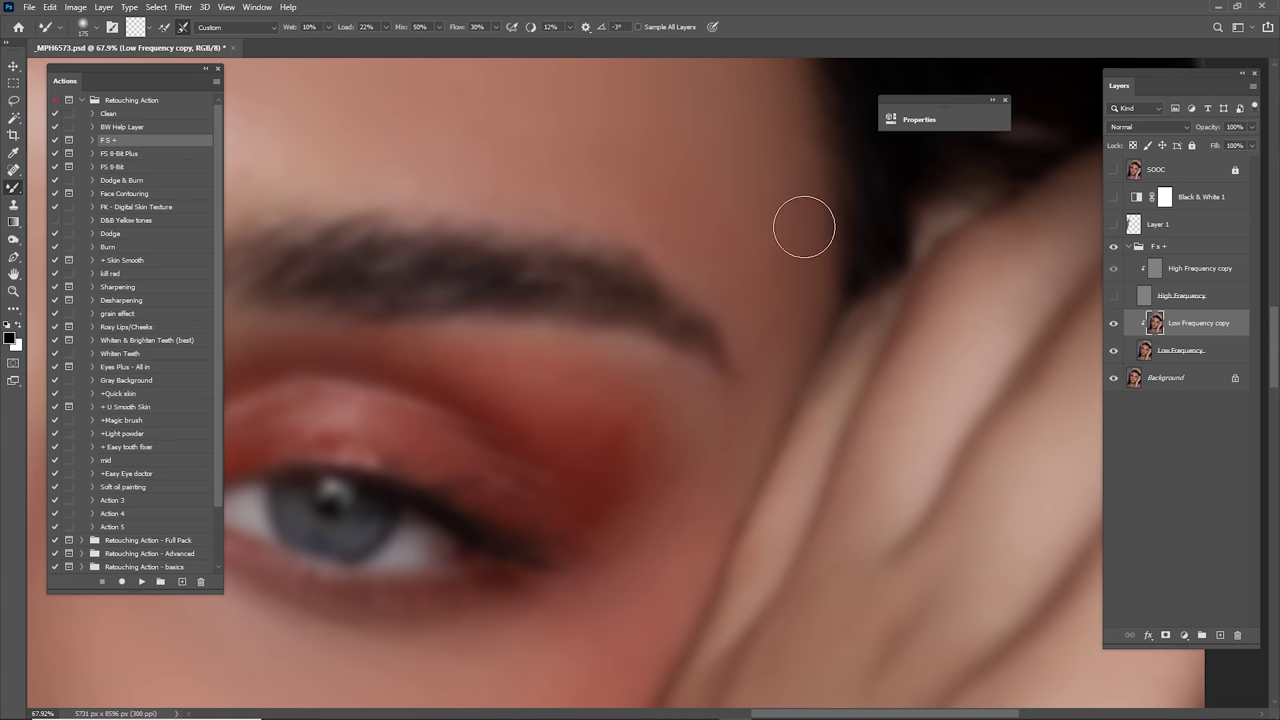
key(bracketright)
key(bracketright)
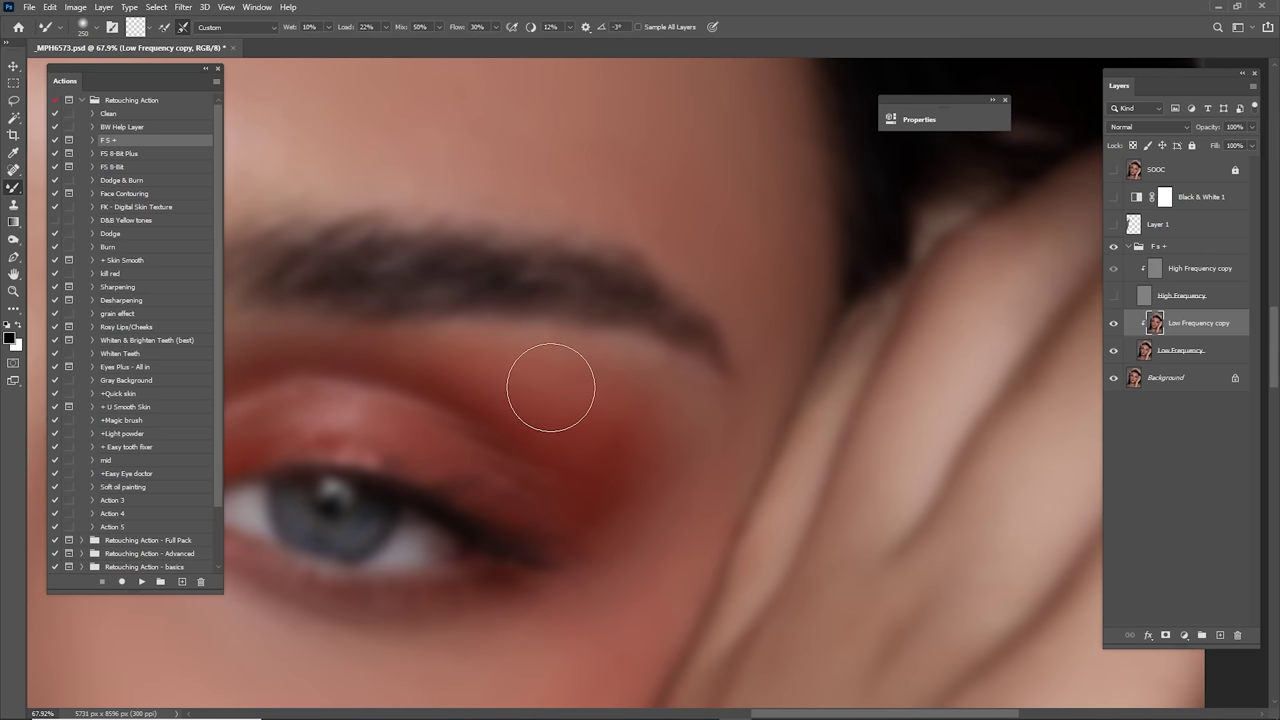
key(bracketleft)
key(bracketleft)
key(bracketright)
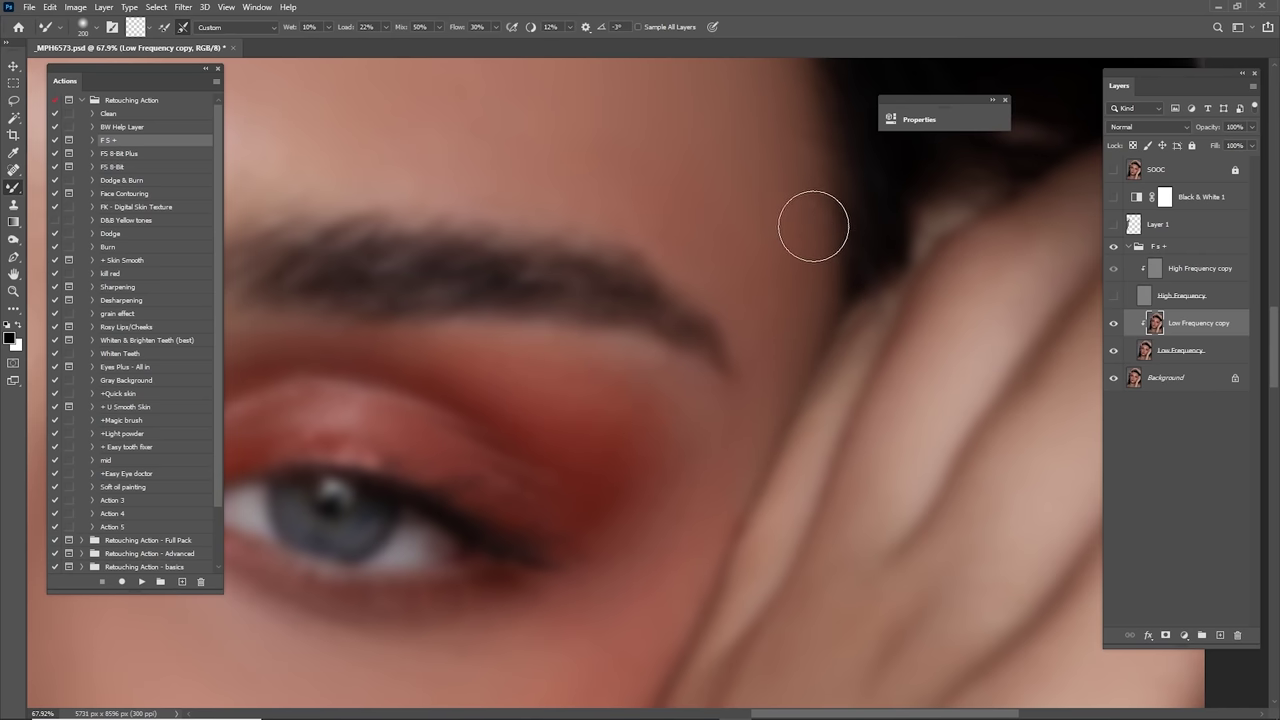
key(bracketleft)
Step: Clone clean texture over the fine skin lines between the eyebrow tail and the hand on the High Frequency copy layer
click(1149, 270)
scroll(829, 314, up, 3)
key(s)
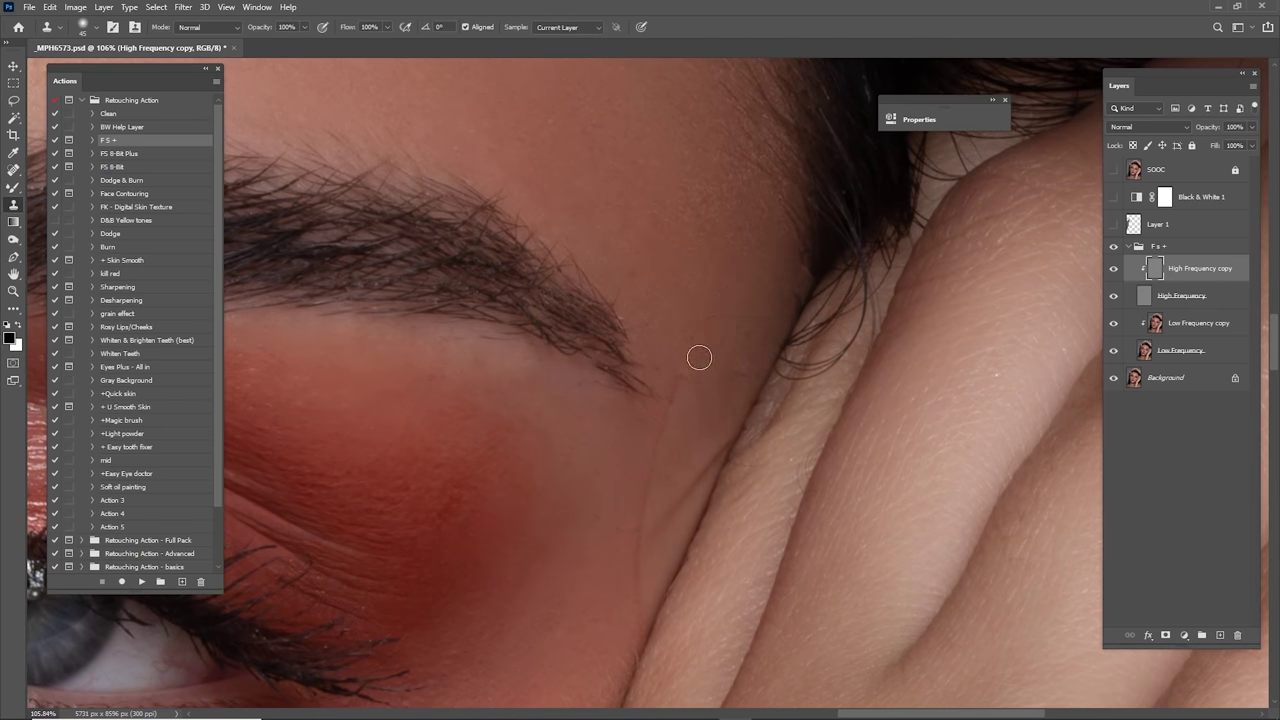
scroll(715, 398, down, 3)
scroll(715, 398, left, 2)
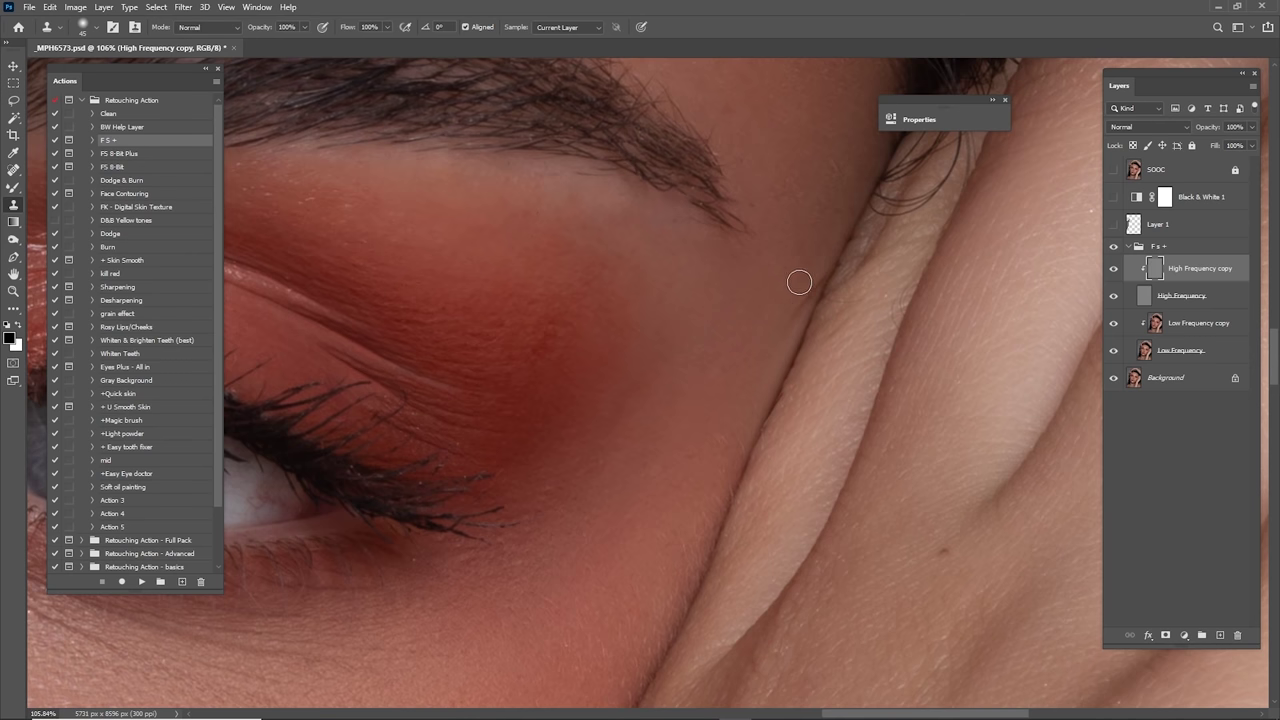
drag(780, 235, 747, 312)
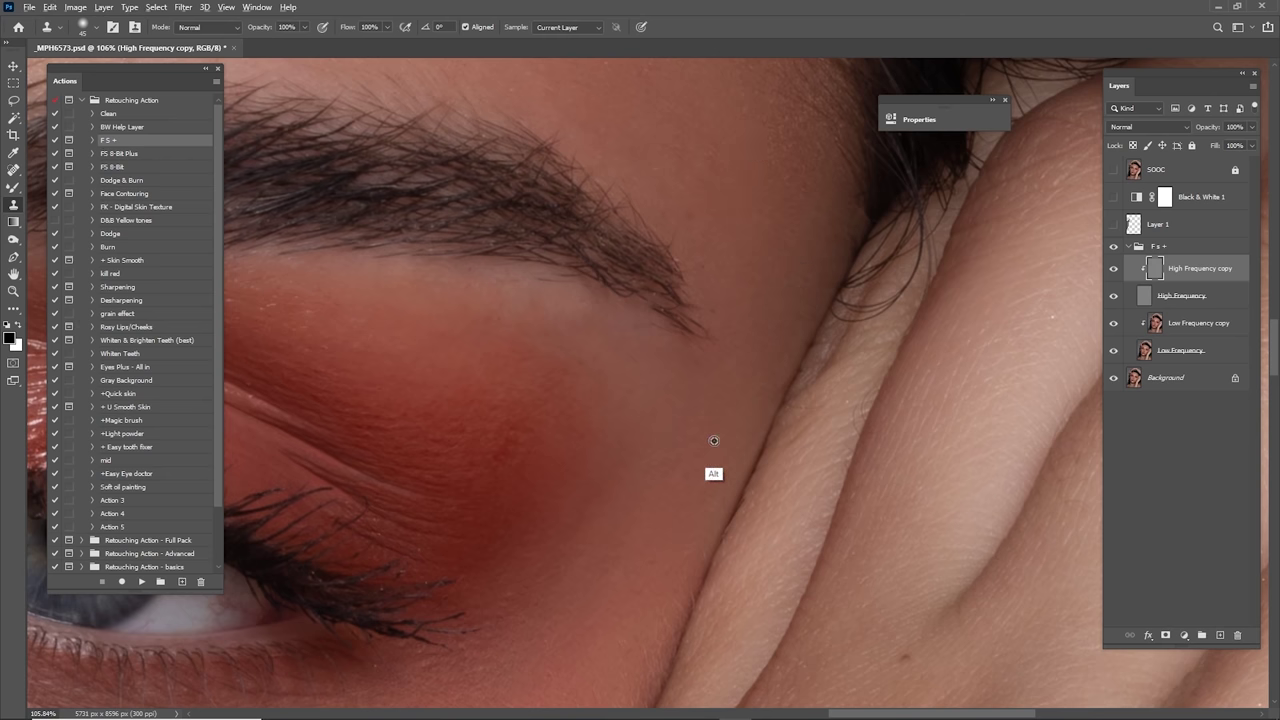
drag(679, 507, 754, 376)
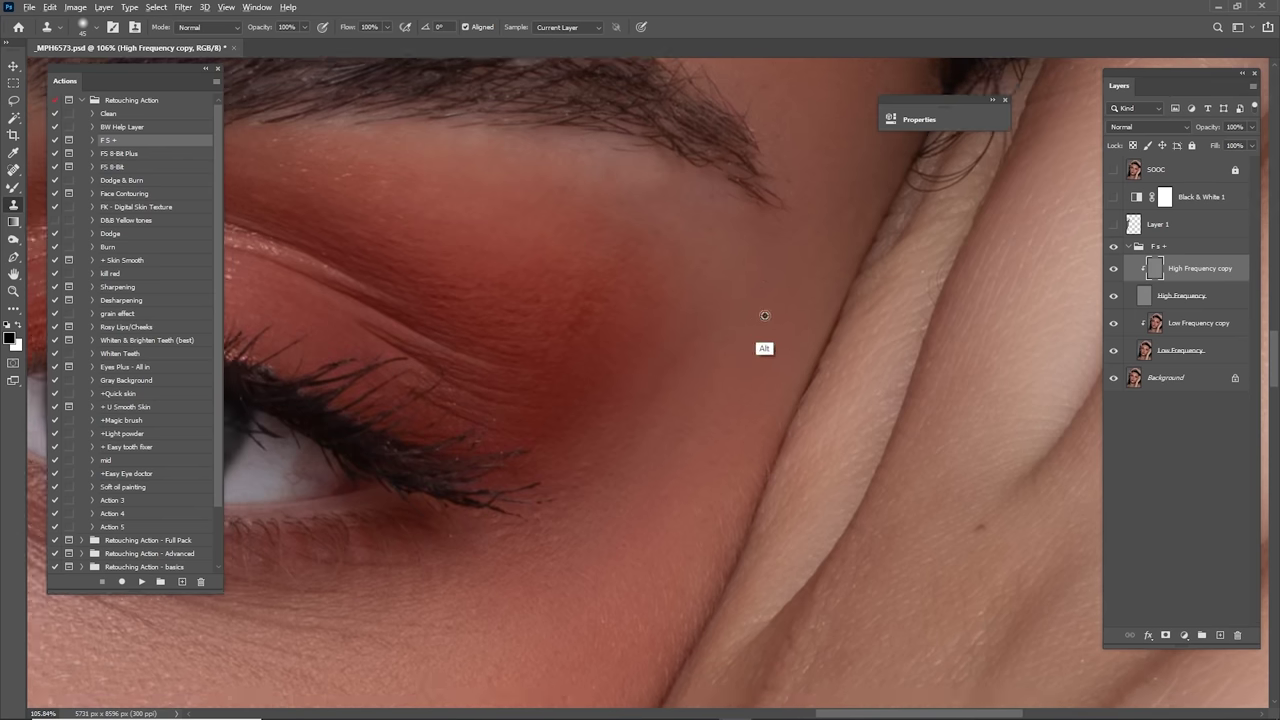
Step: Burn the skin at the hairline beside the resting hand on Low Frequency copy, enlarging the brush to 300 px
scroll(830, 276, down, 5)
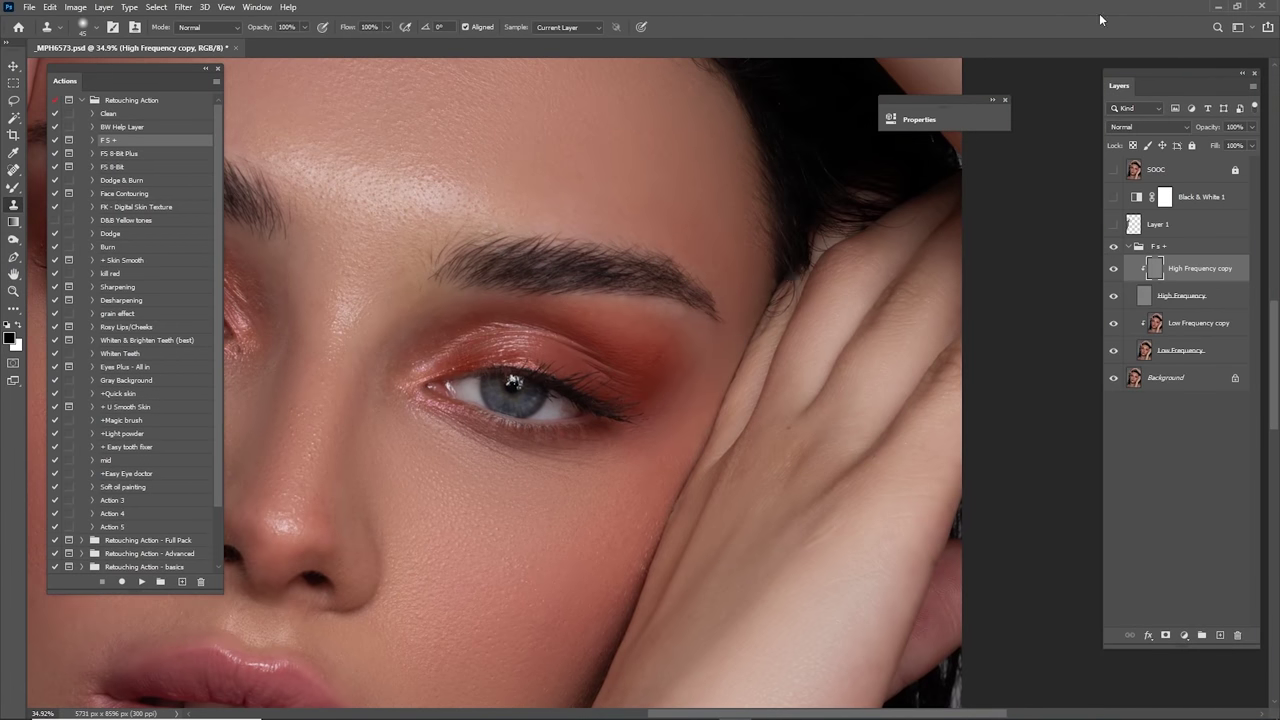
scroll(901, 338, up, 2)
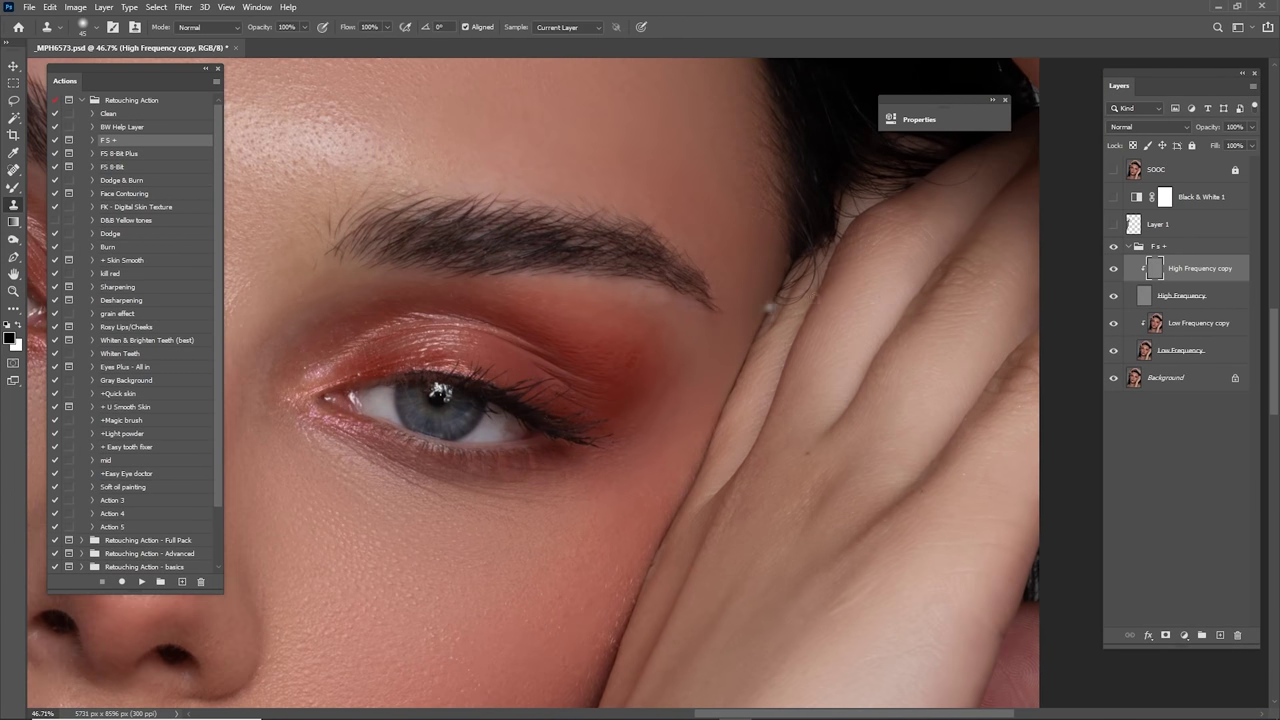
click(1177, 327)
key(o)
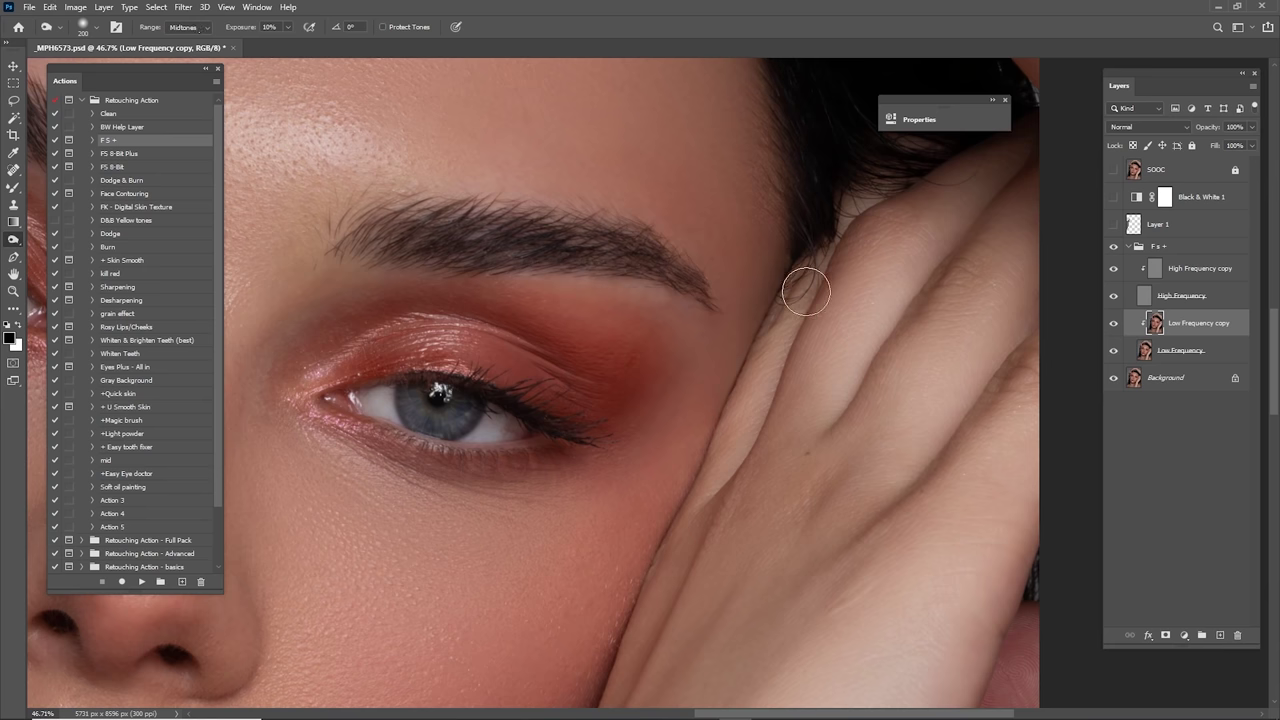
key(])
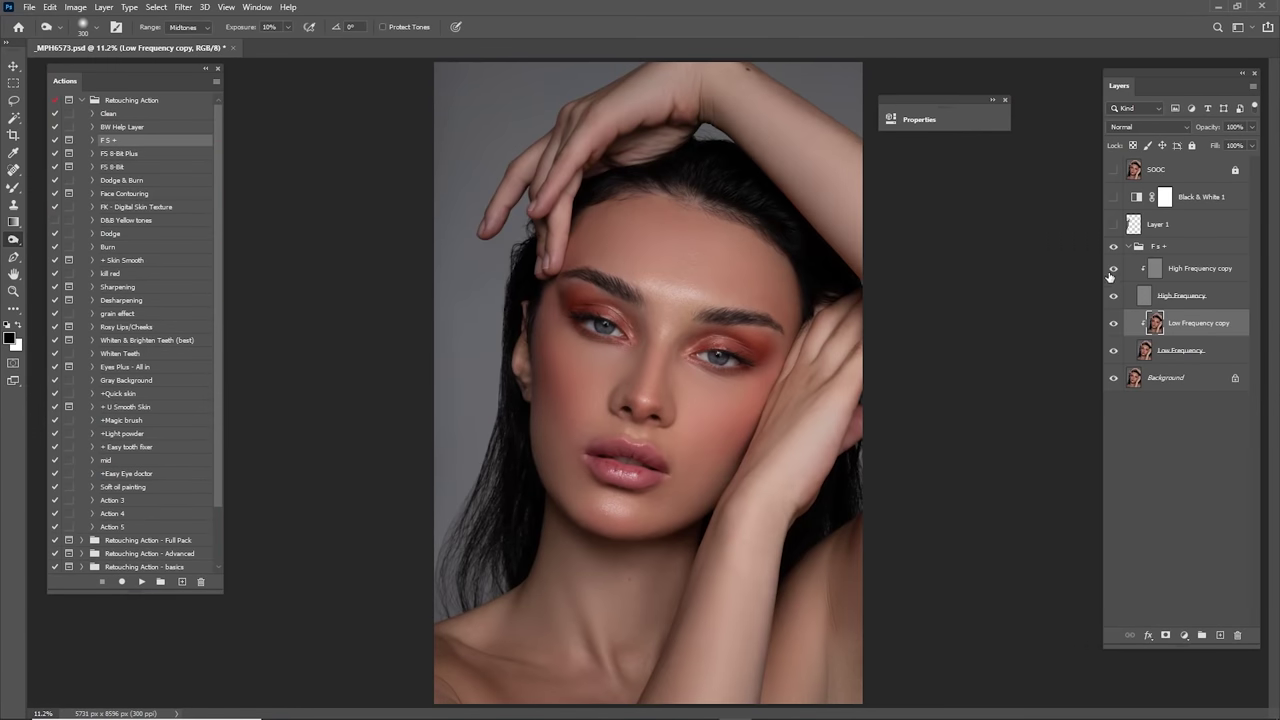
Step: Compare the full portrait before and after the F s + group's retouching
click(1113, 247)
click(1113, 247)
click(1114, 247)
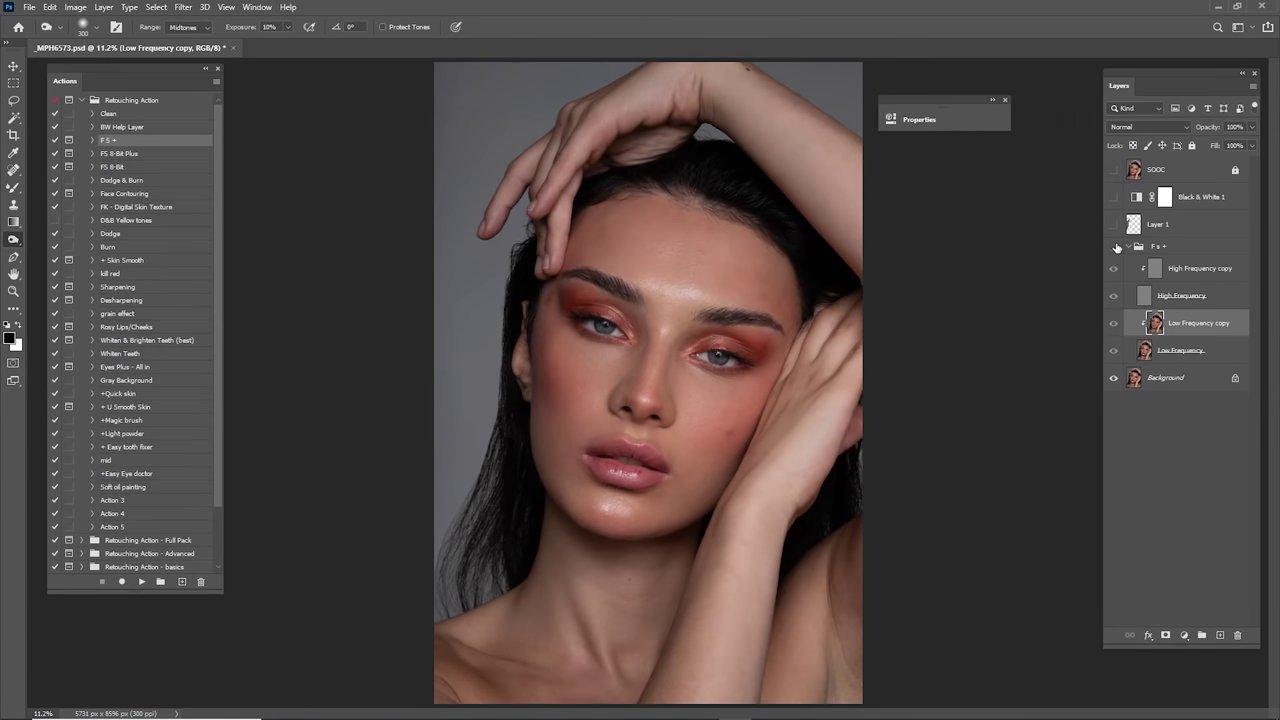
click(1115, 247)
click(1115, 247)
click(1114, 247)
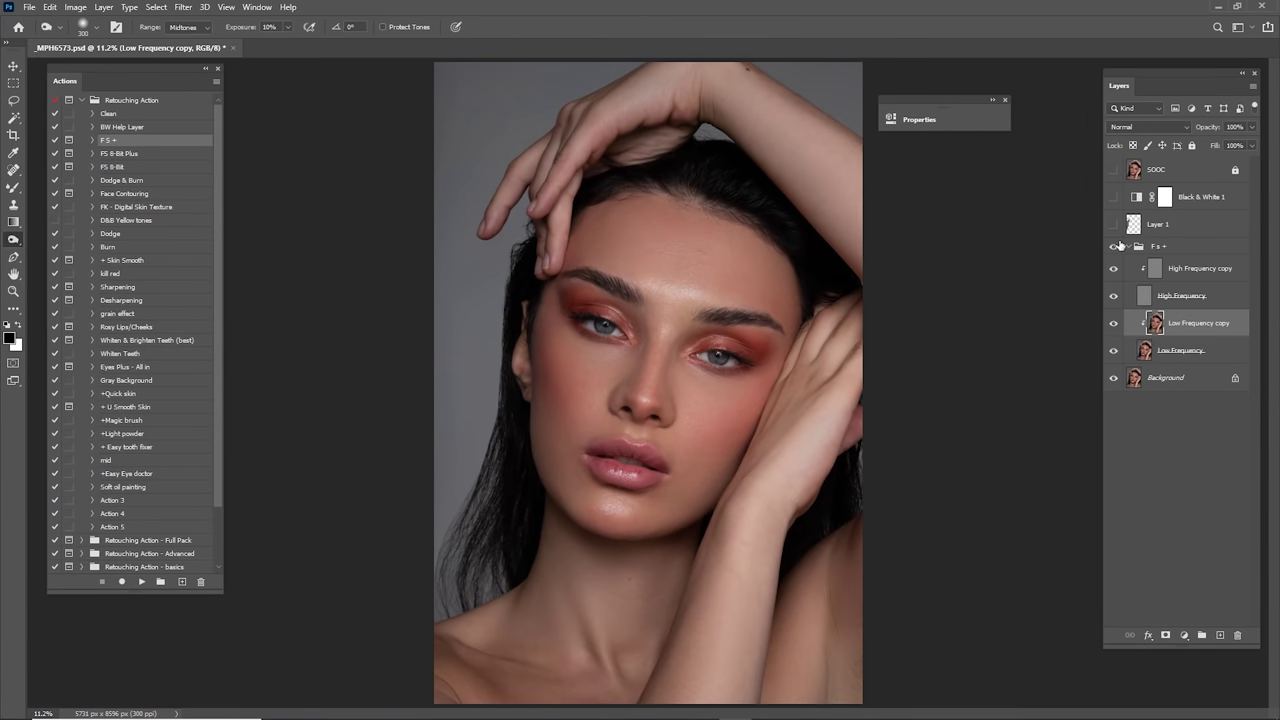
click(1114, 247)
click(1114, 247)
Step: Inspect the temple beside the hand with the Low Frequency copy layer hidden and shown
key(z)
drag(833, 328, 910, 345)
click(1114, 323)
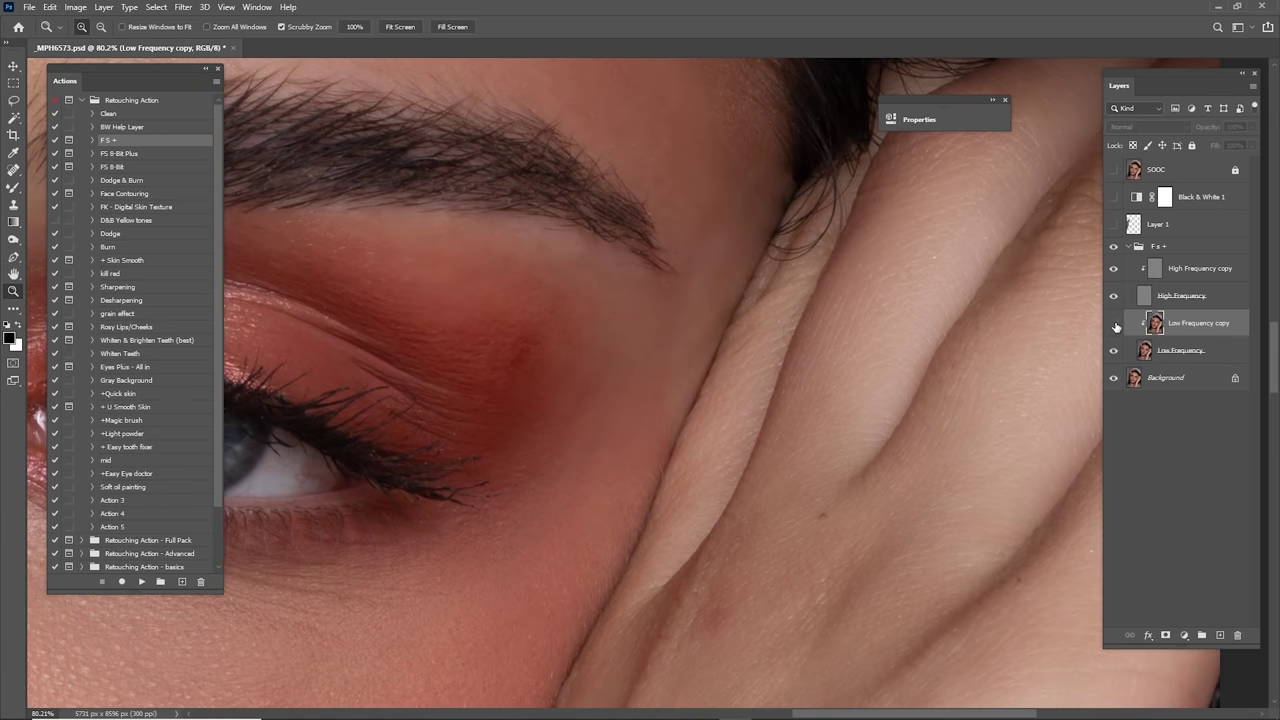
click(1114, 323)
drag(828, 342, 888, 310)
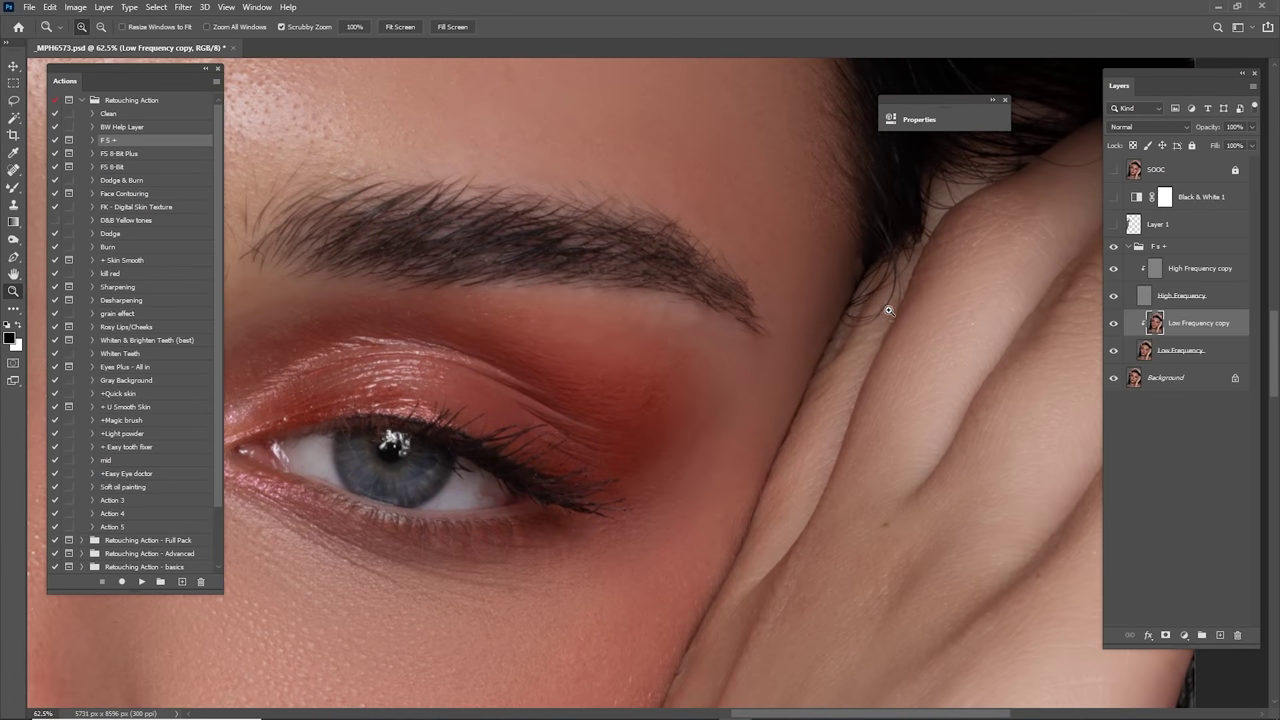
Step: Paint a sampled skin tone at 3% opacity over the skin beside the outer eye on Low Frequency copy, reducing the brush to 175 px
key(i)
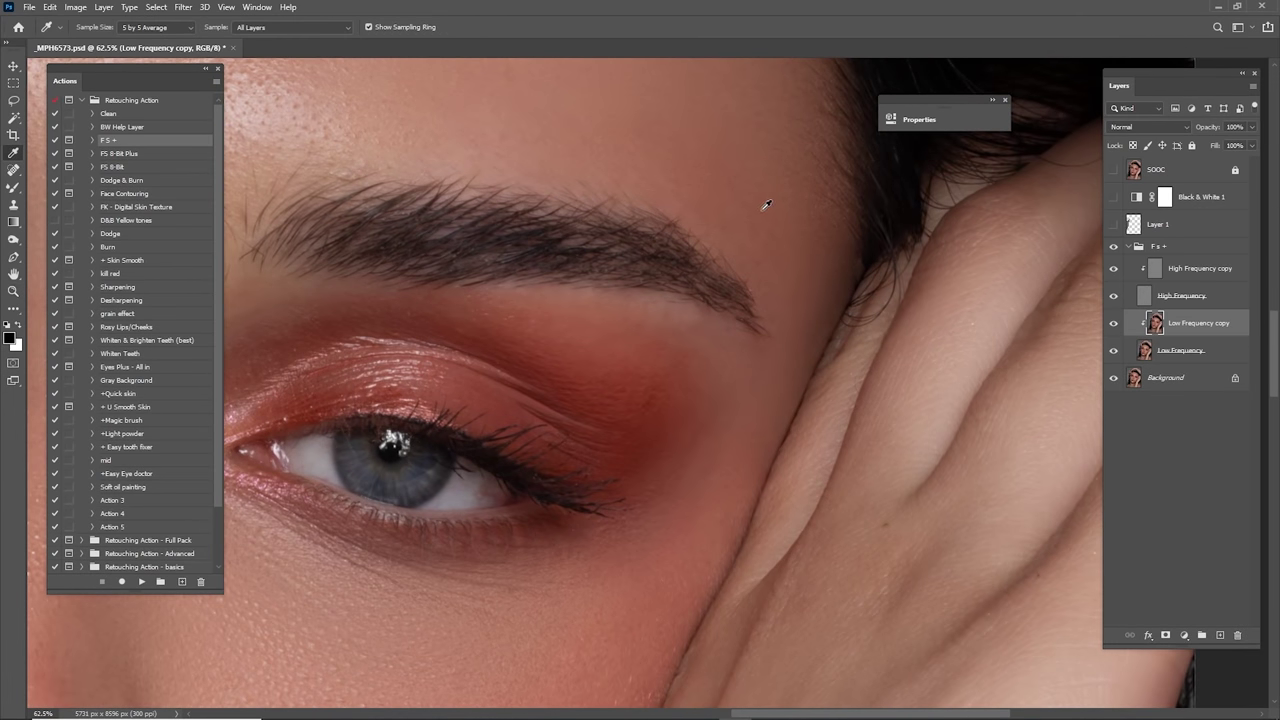
key(b)
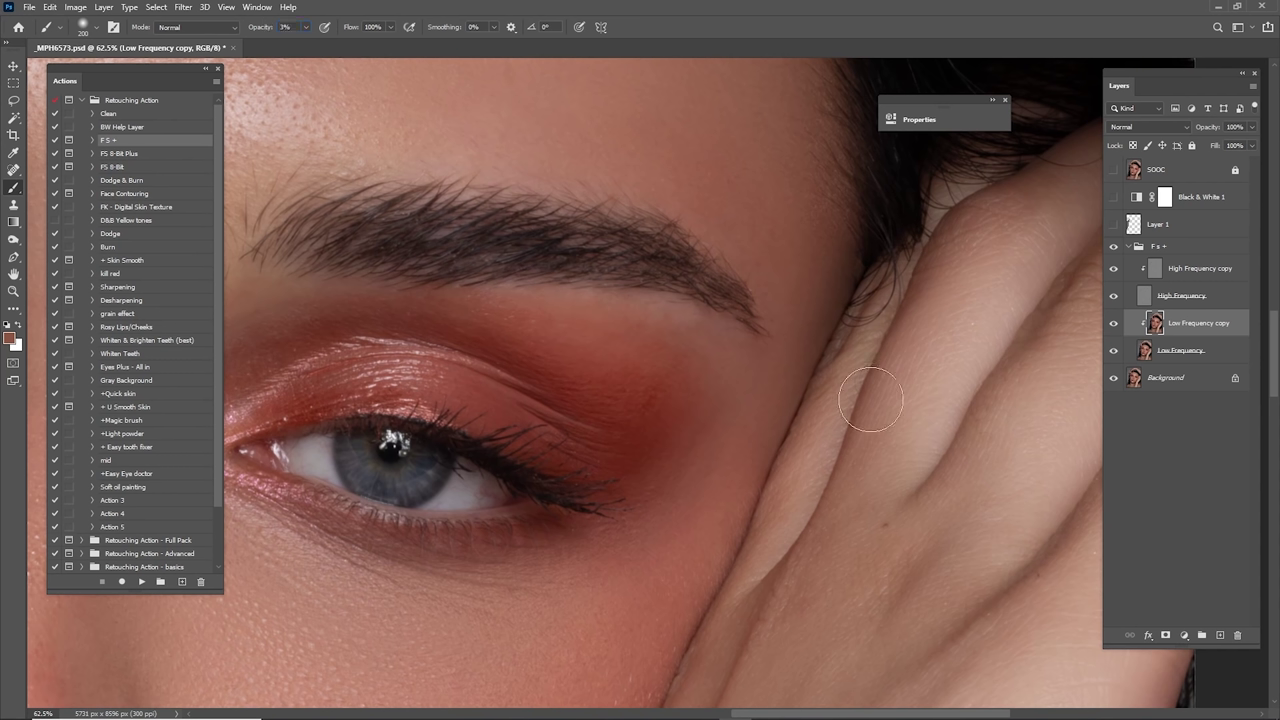
key(bracketleft)
key(bracketright)
key(bracketleft)
Step: Compare the full portrait with the F s + group hidden and shown
key(ctrl+0)
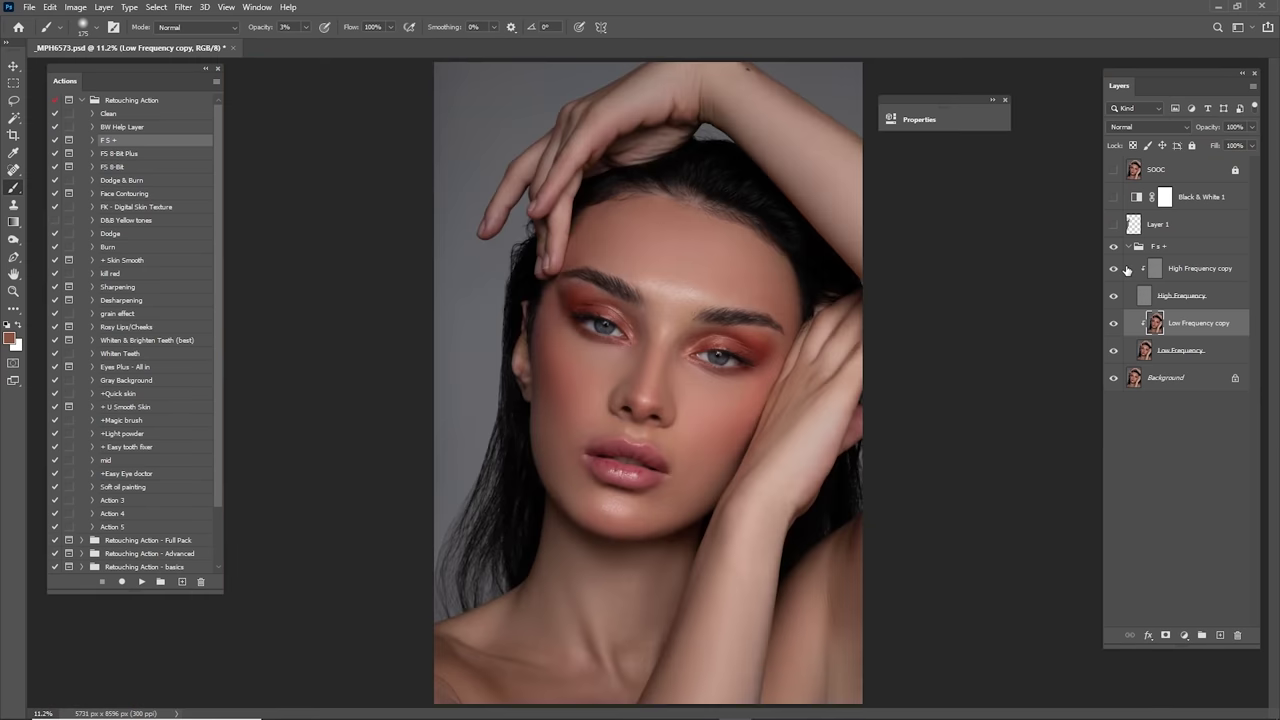
click(1114, 247)
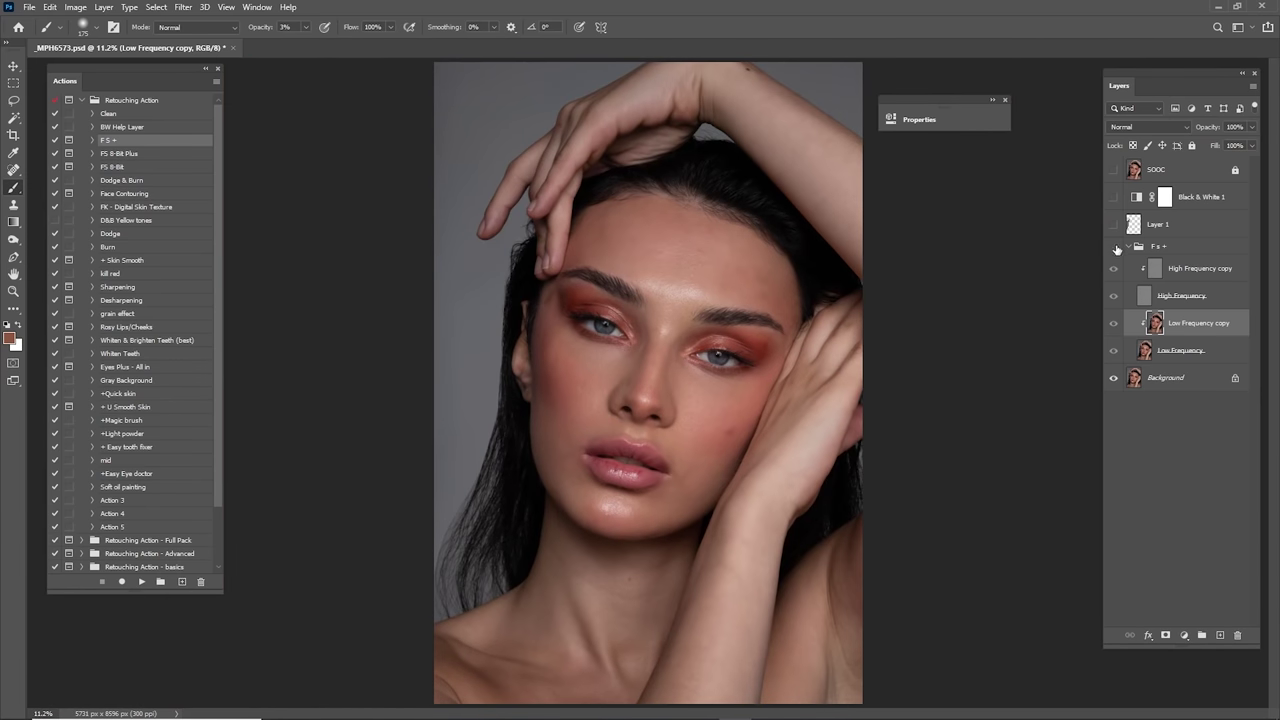
click(1114, 247)
click(1115, 247)
click(1115, 247)
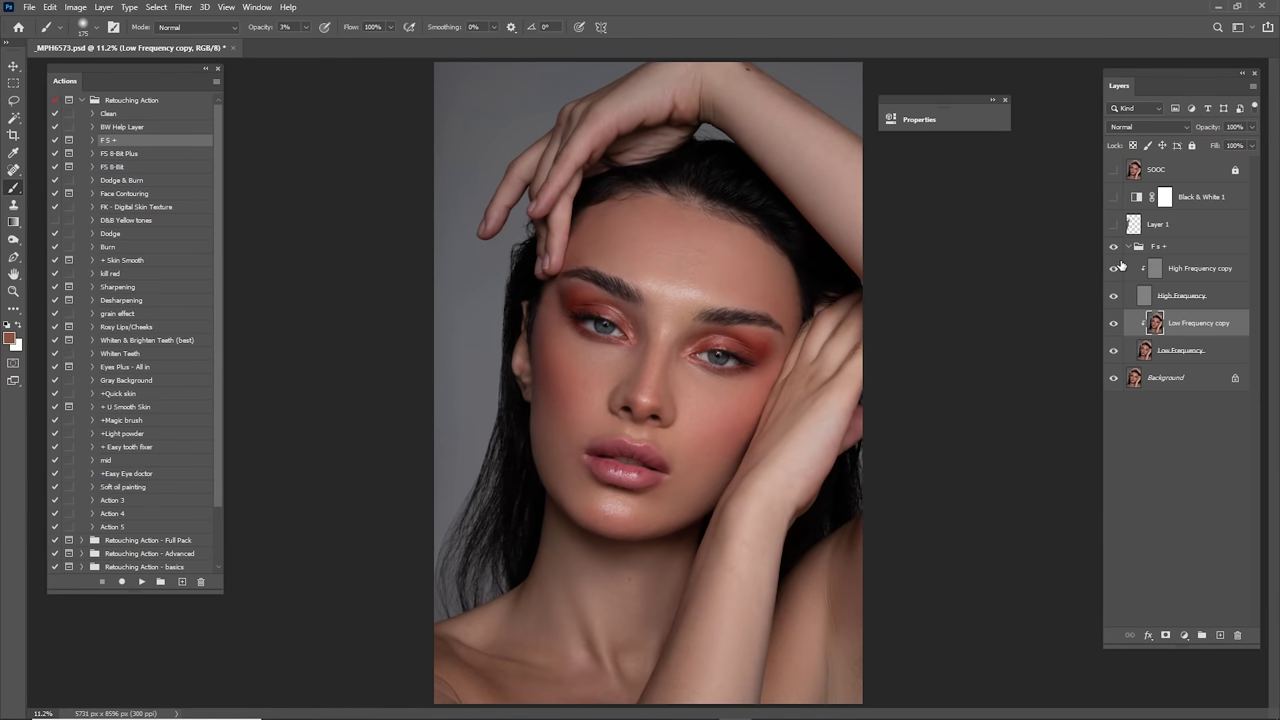
Step: Compare the retouched full portrait with the original by showing and hiding the SOOC layer
click(1113, 170)
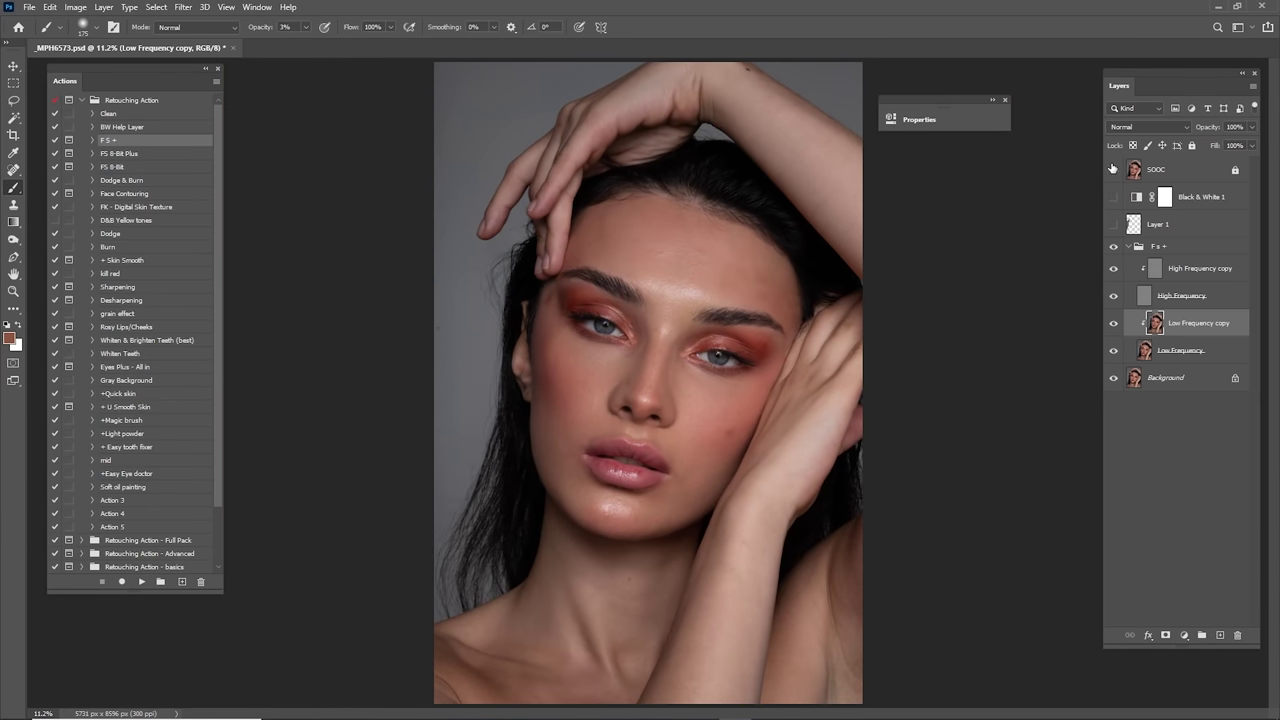
click(1113, 171)
click(1114, 172)
click(1113, 172)
click(1113, 173)
click(1114, 174)
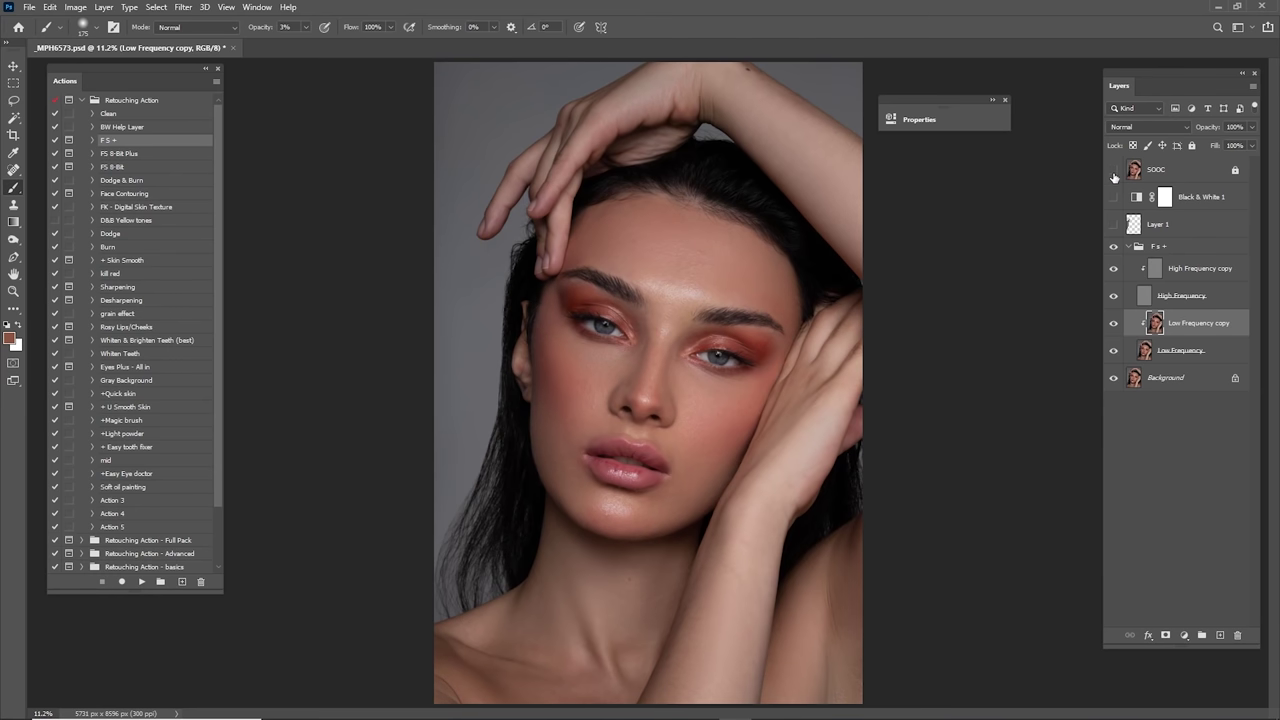
click(1114, 176)
click(1115, 177)
click(1116, 178)
click(1117, 180)
Step: Blend the lower lip's patchy colour and highlights with a 150 px Mixer Brush on Low Frequency copy, hiding the High Frequency layer only while blending
key(z)
mouse_move(608, 484)
mouse_down()
mouse_move(694, 371)
mouse_move(791, 420)
mouse_up()
key(b)
click(1112, 297)
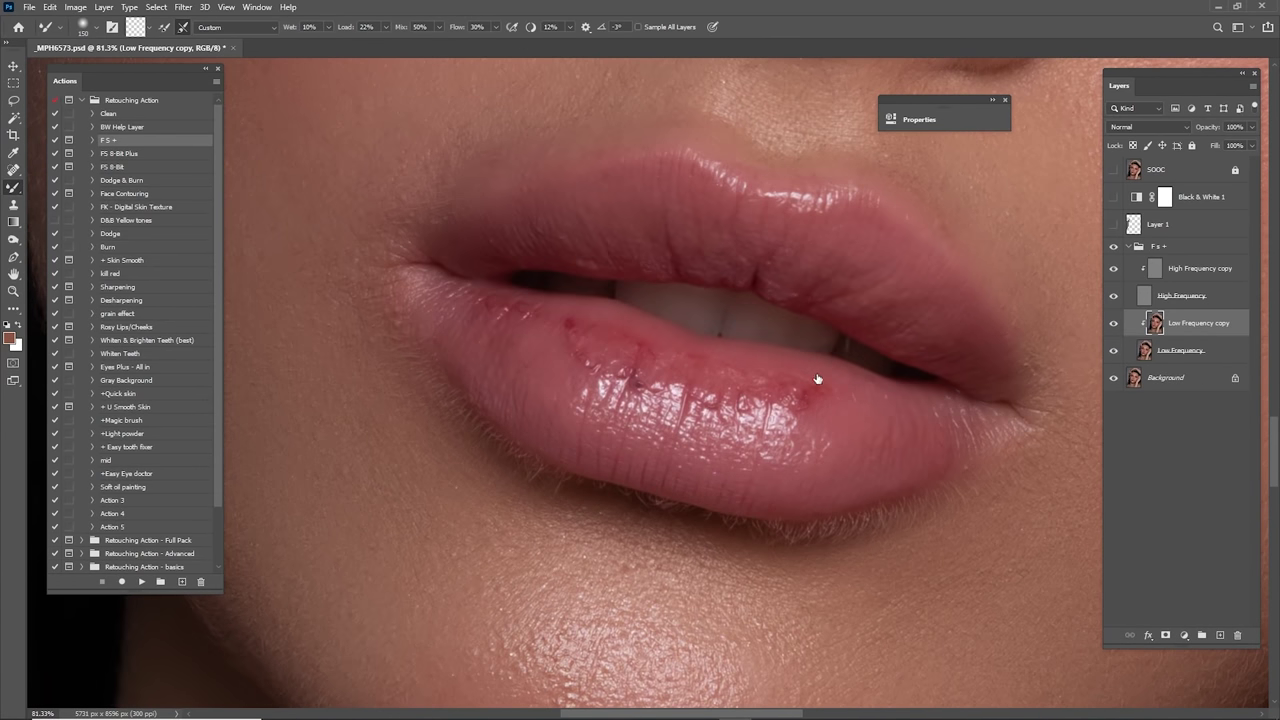
scroll(1027, 372, down, 4)
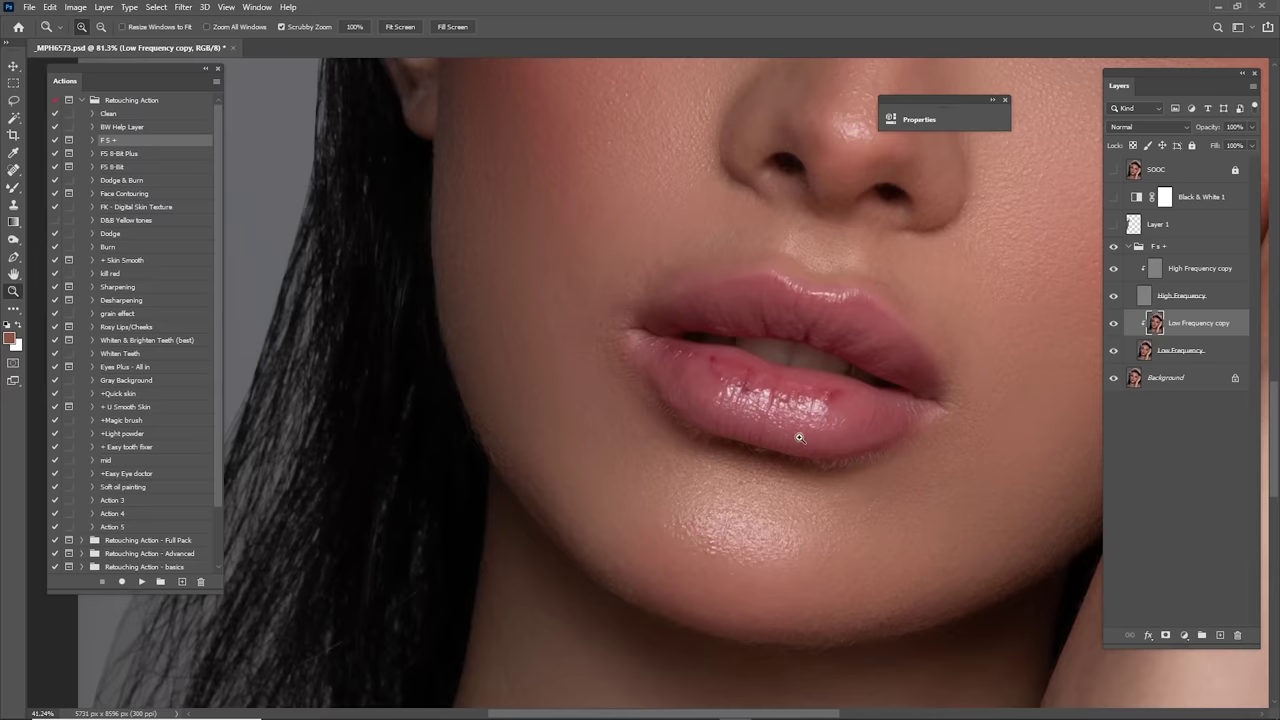
scroll(790, 371, up, 5)
drag(790, 371, 838, 391)
key(z)
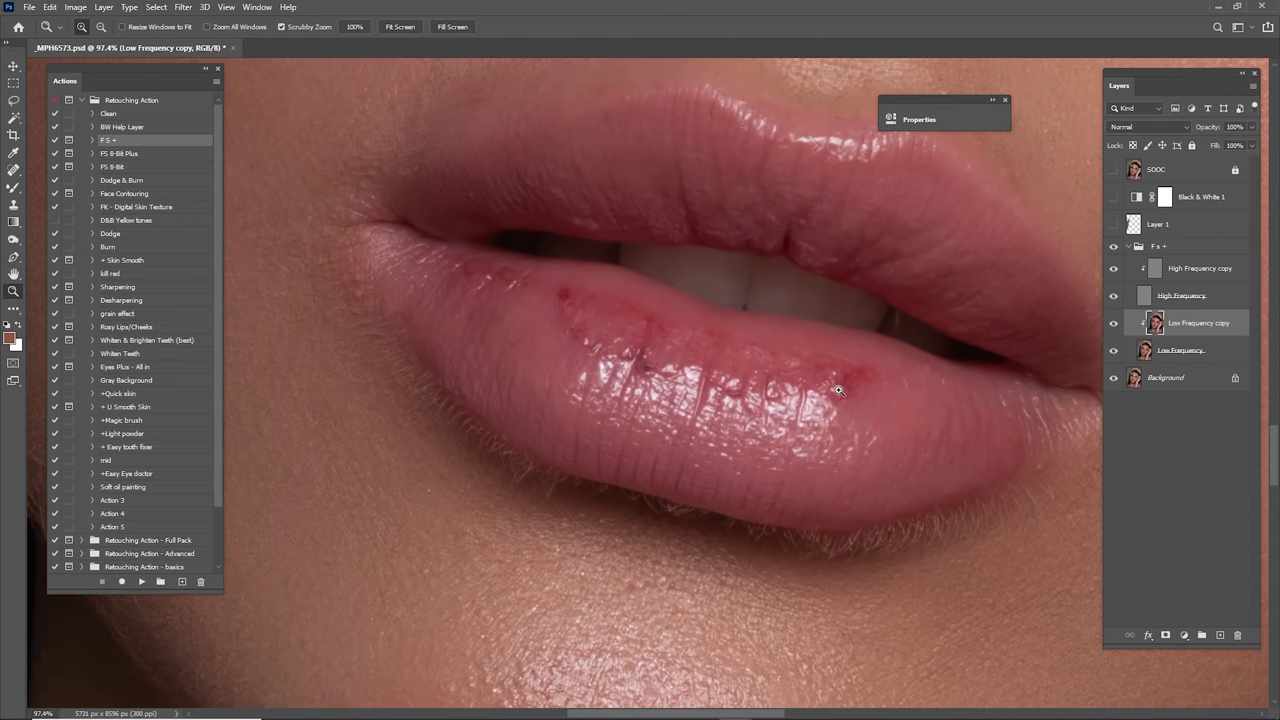
key(b)
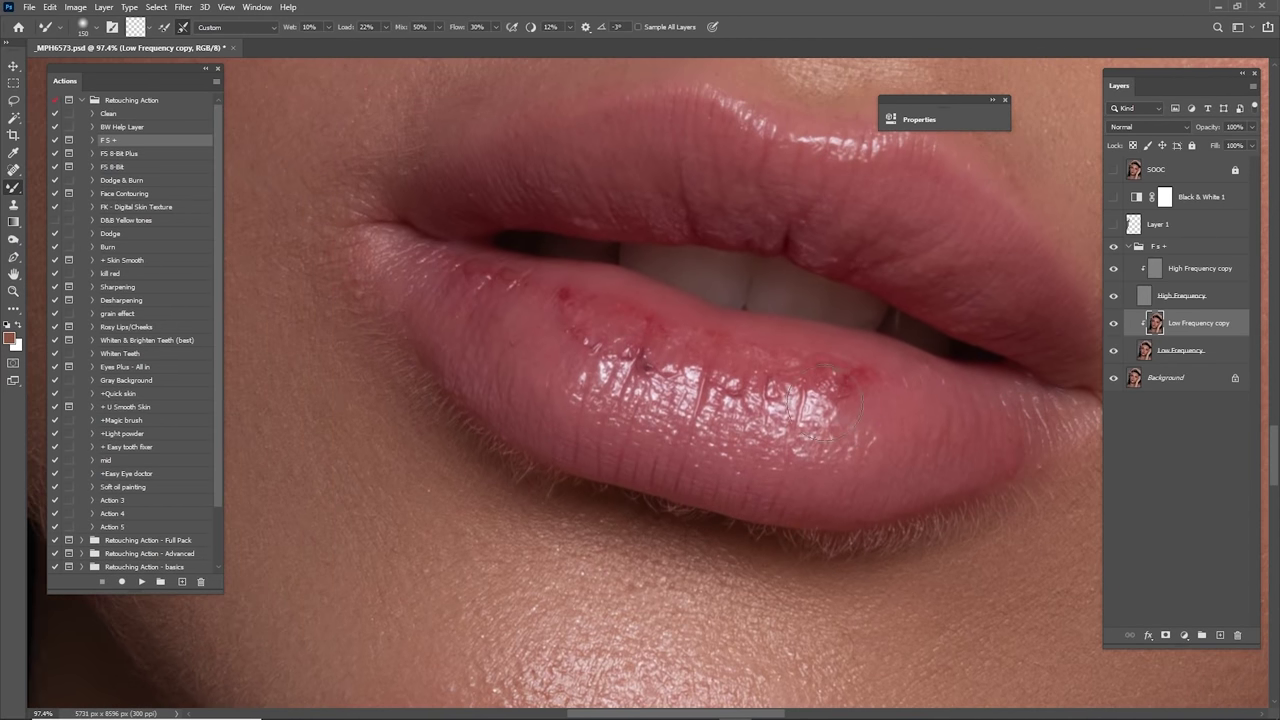
click(1113, 296)
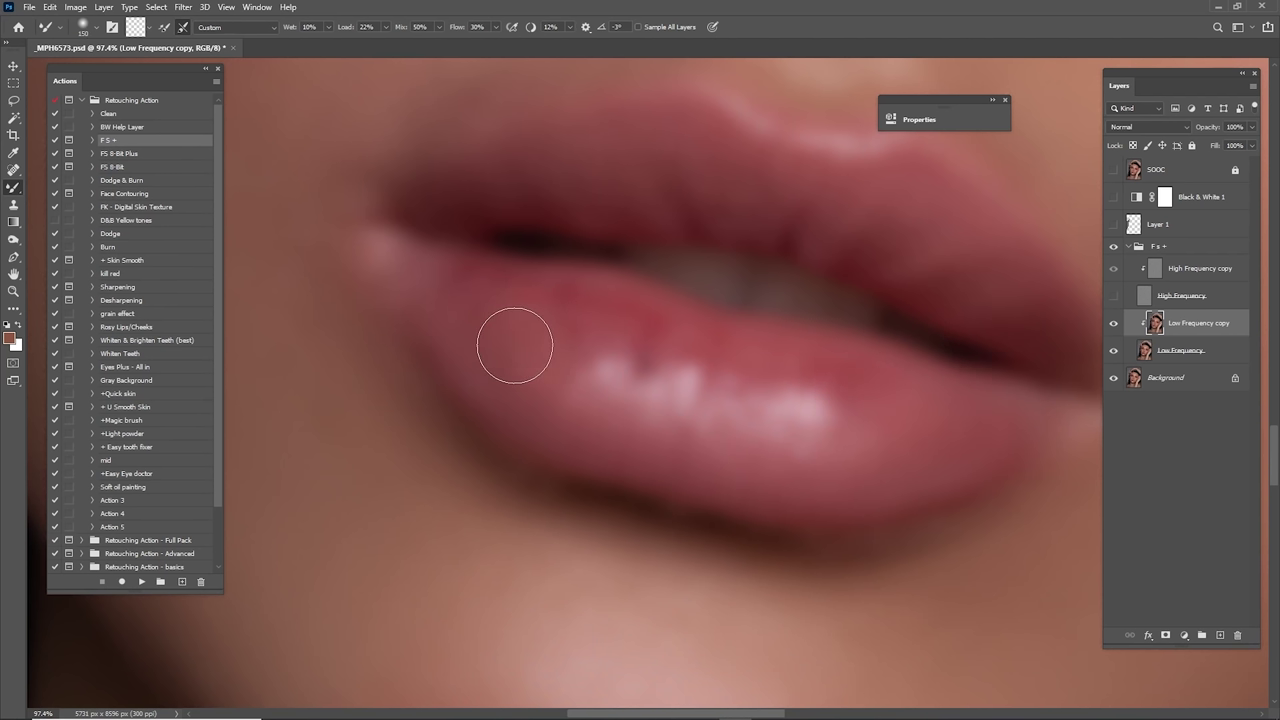
key(bracketright)
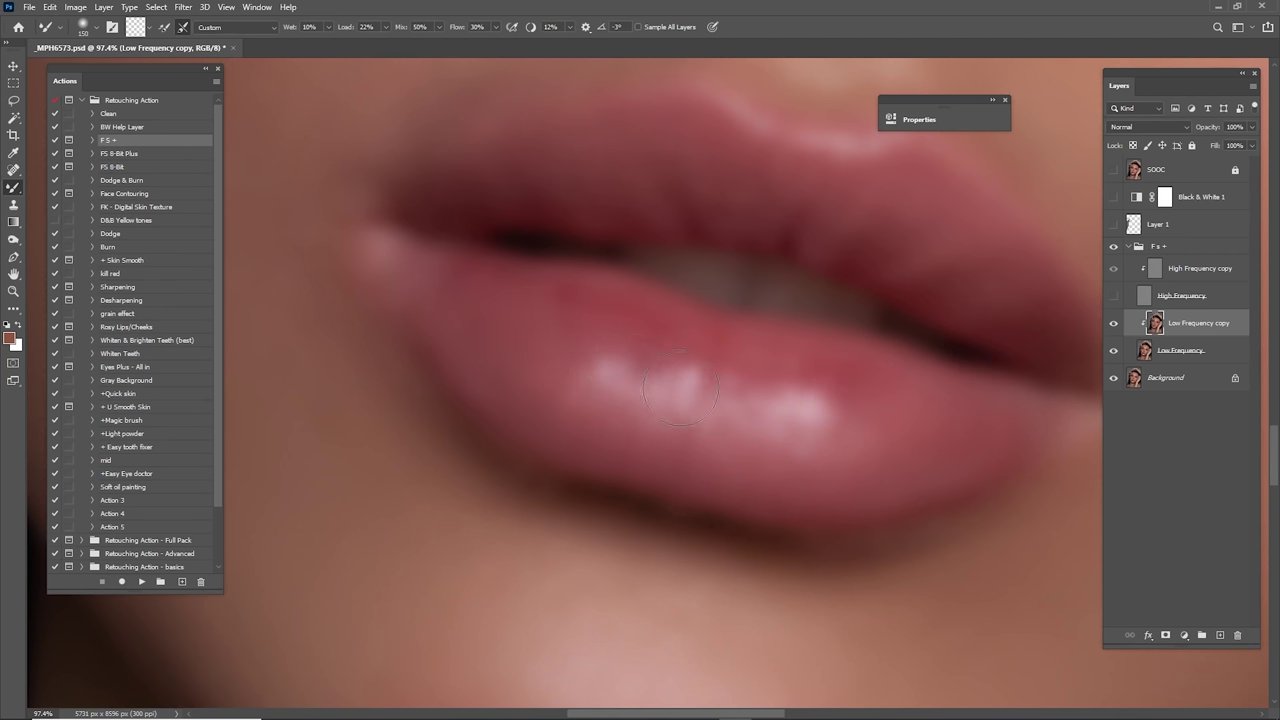
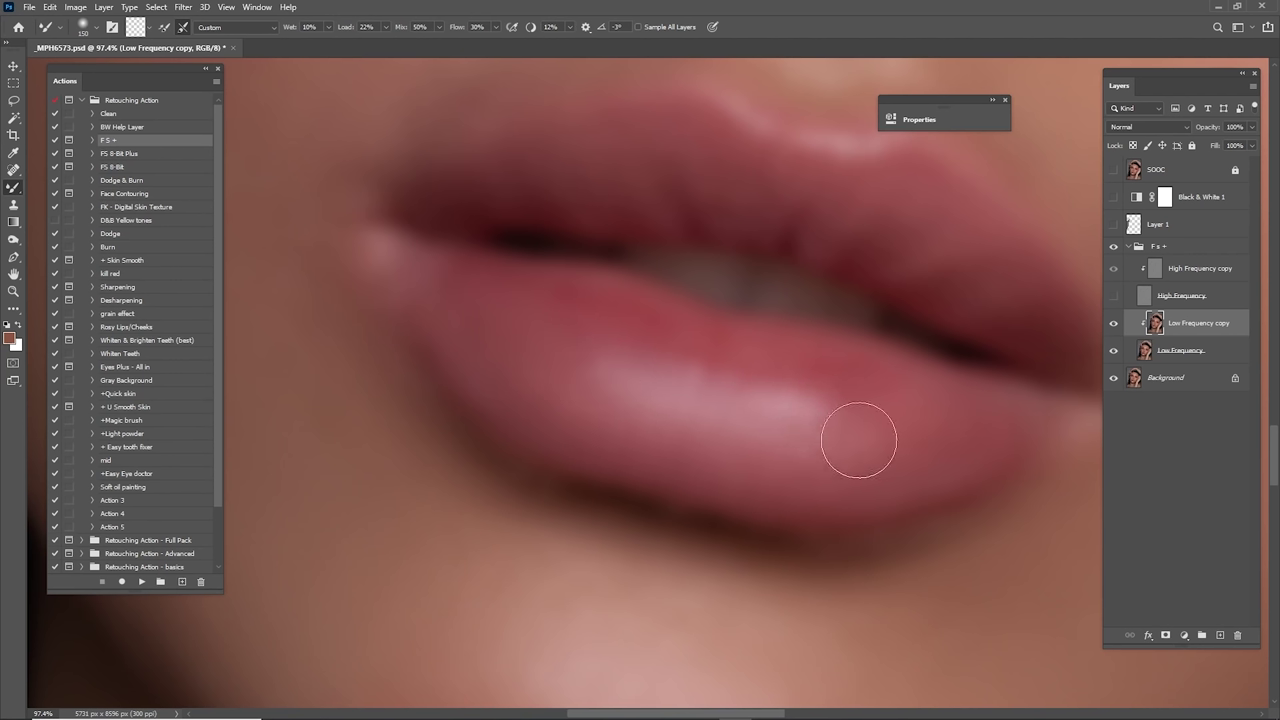
key(bracketleft)
key(bracketright)
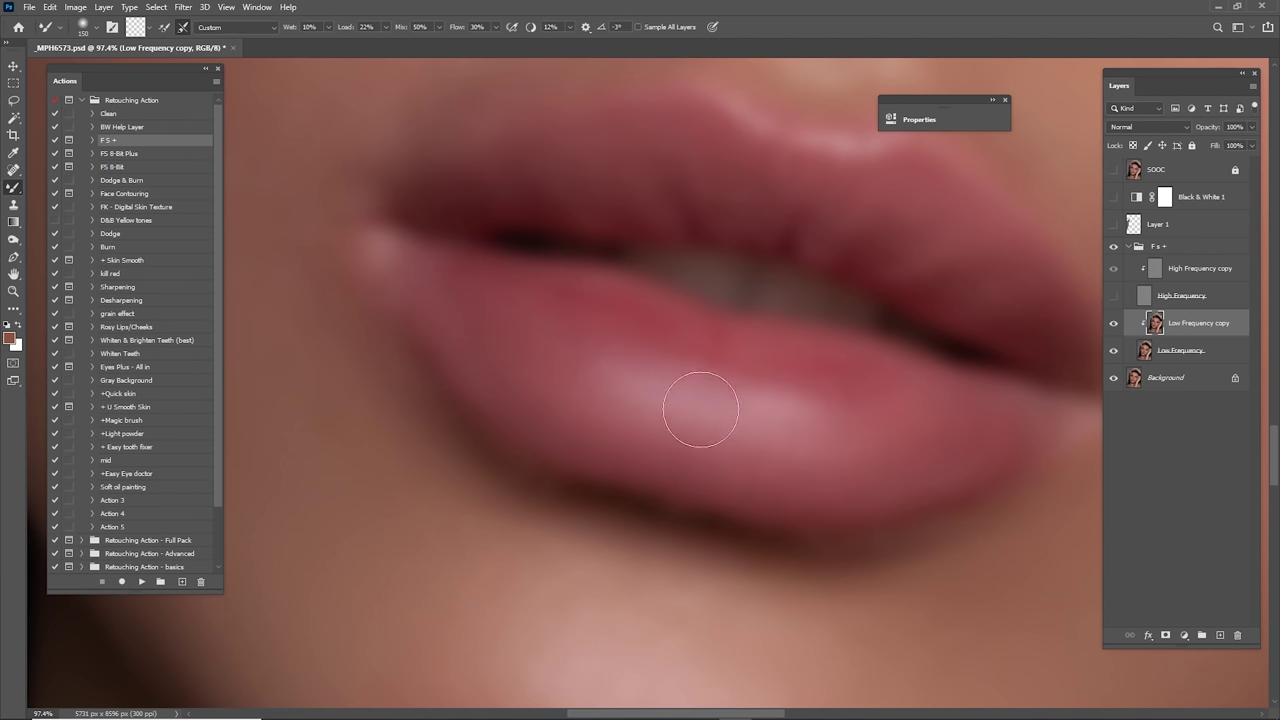
click(1113, 296)
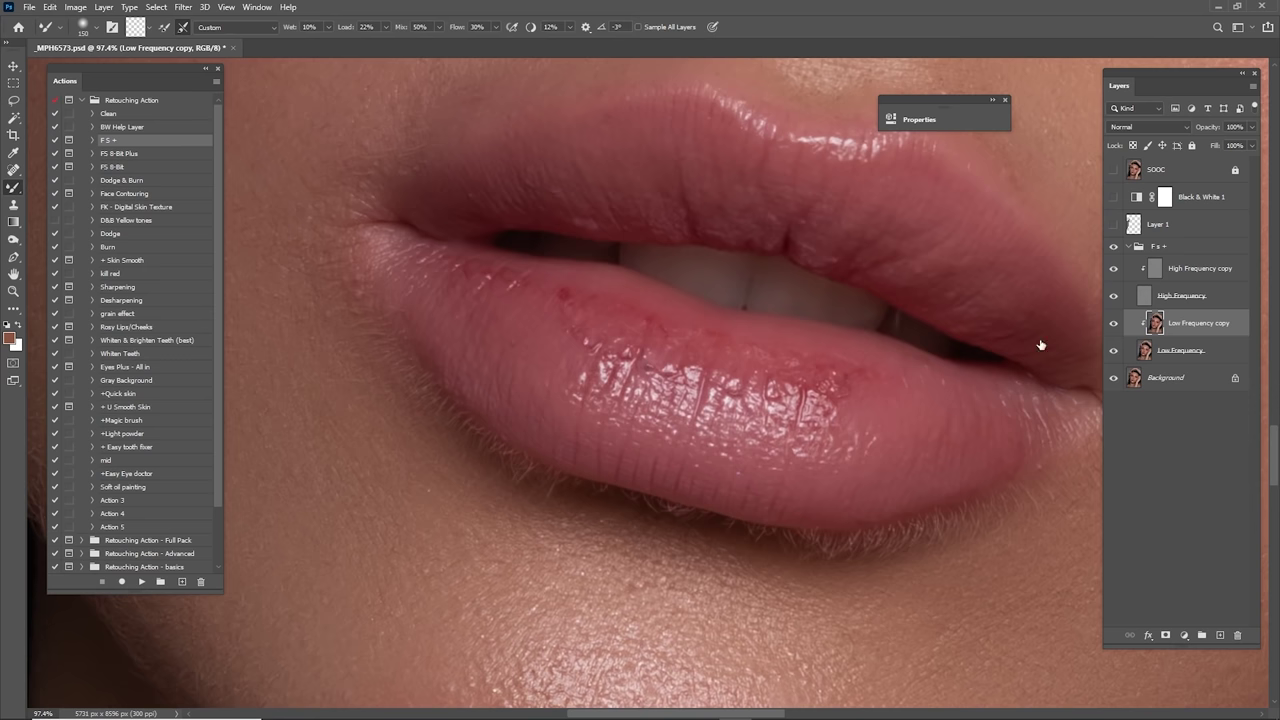
Step: Activate the High Frequency copy layer and compare the full portrait with the F s + group hidden and shown
click(1168, 275)
key(ctrl+0)
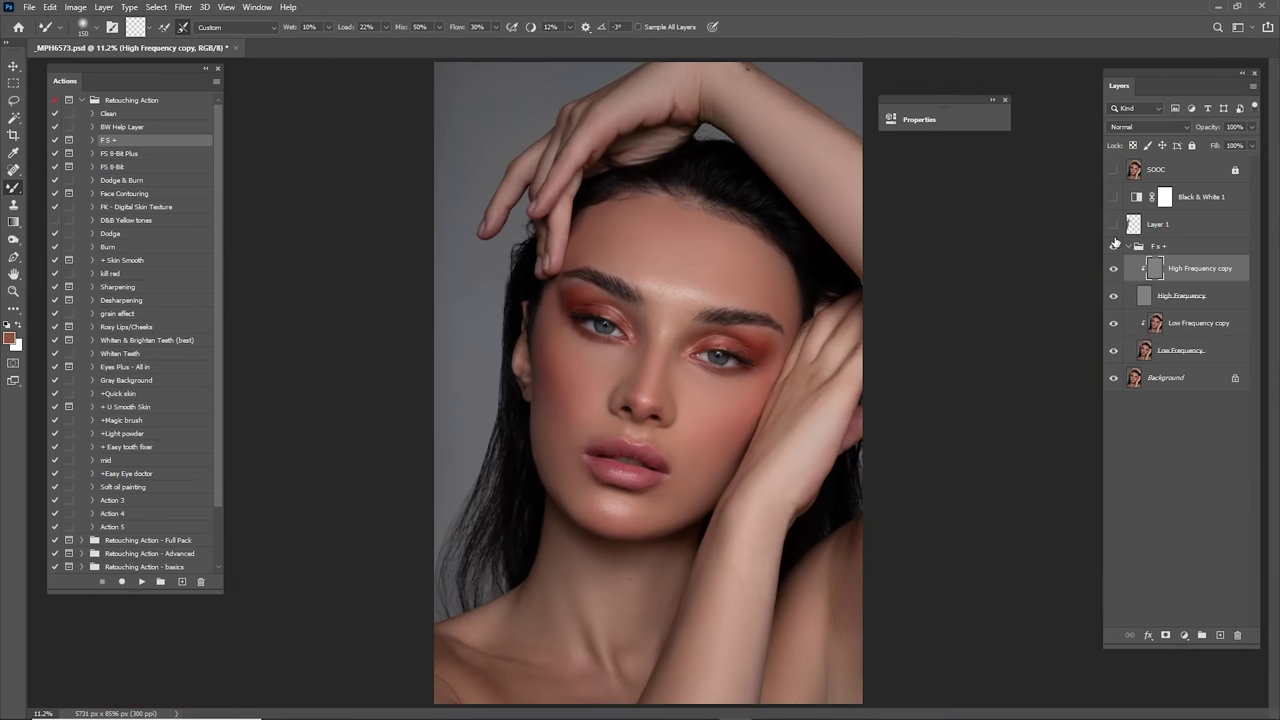
click(1114, 247)
click(1114, 247)
Step: Clone smooth lip texture over the rough patch at the hand-side end of the lower lip's highlight, using a 30 px brush
key(z)
drag(621, 488, 737, 496)
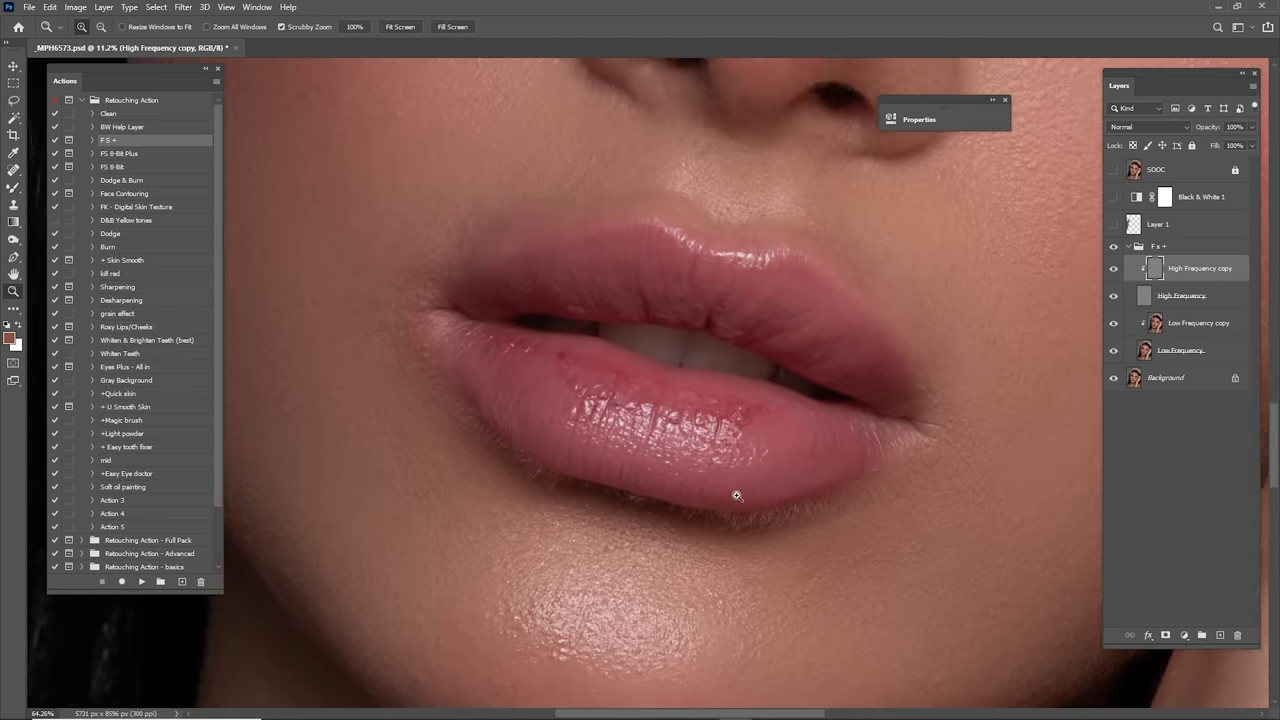
mouse_move(744, 450)
mouse_down()
mouse_move(770, 350)
mouse_move(882, 328)
mouse_up()
drag(833, 291, 881, 301)
key(s)
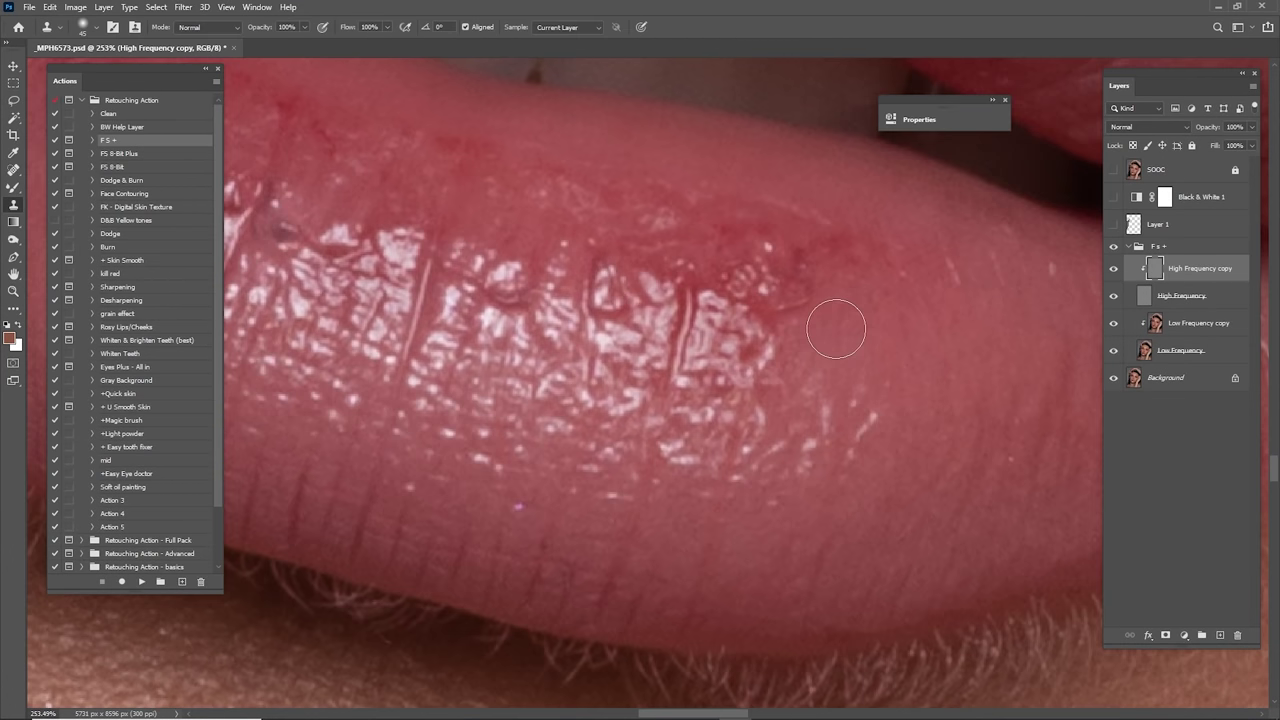
alt+click(839, 309)
key([)
key([)
key([)
alt+click(852, 328)
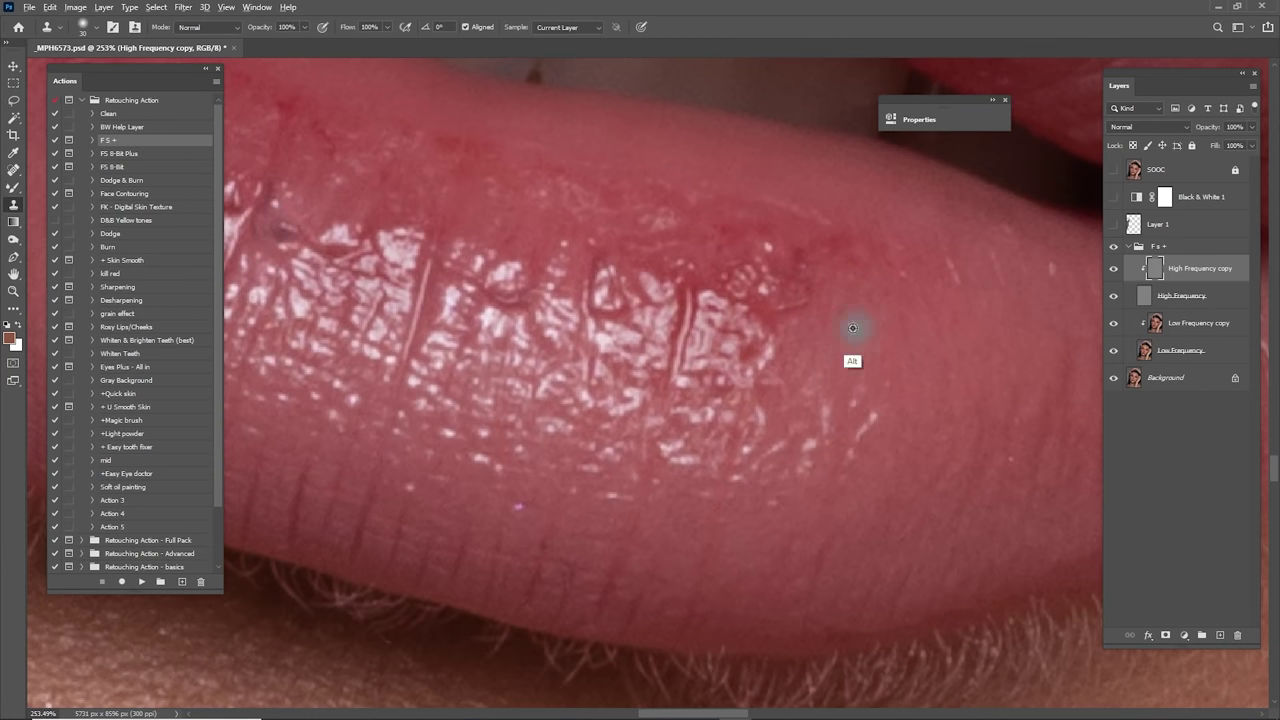
drag(804, 273, 811, 257)
Step: Clone clean lip texture over the cracks and dark spot in the middle of the lower lip's highlight
drag(680, 270, 909, 294)
alt+click(694, 347)
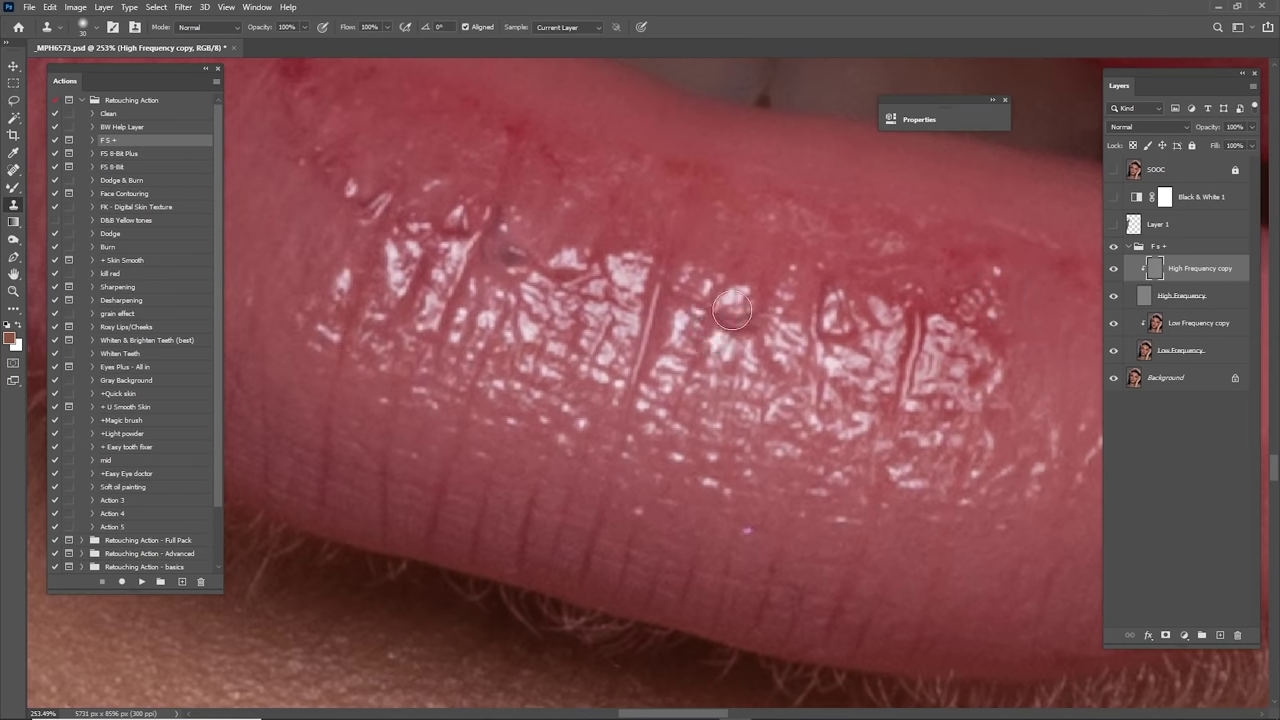
drag(732, 312, 728, 324)
mouse_move(523, 284)
mouse_down()
mouse_move(702, 369)
mouse_move(689, 332)
mouse_up()
alt+click(700, 373)
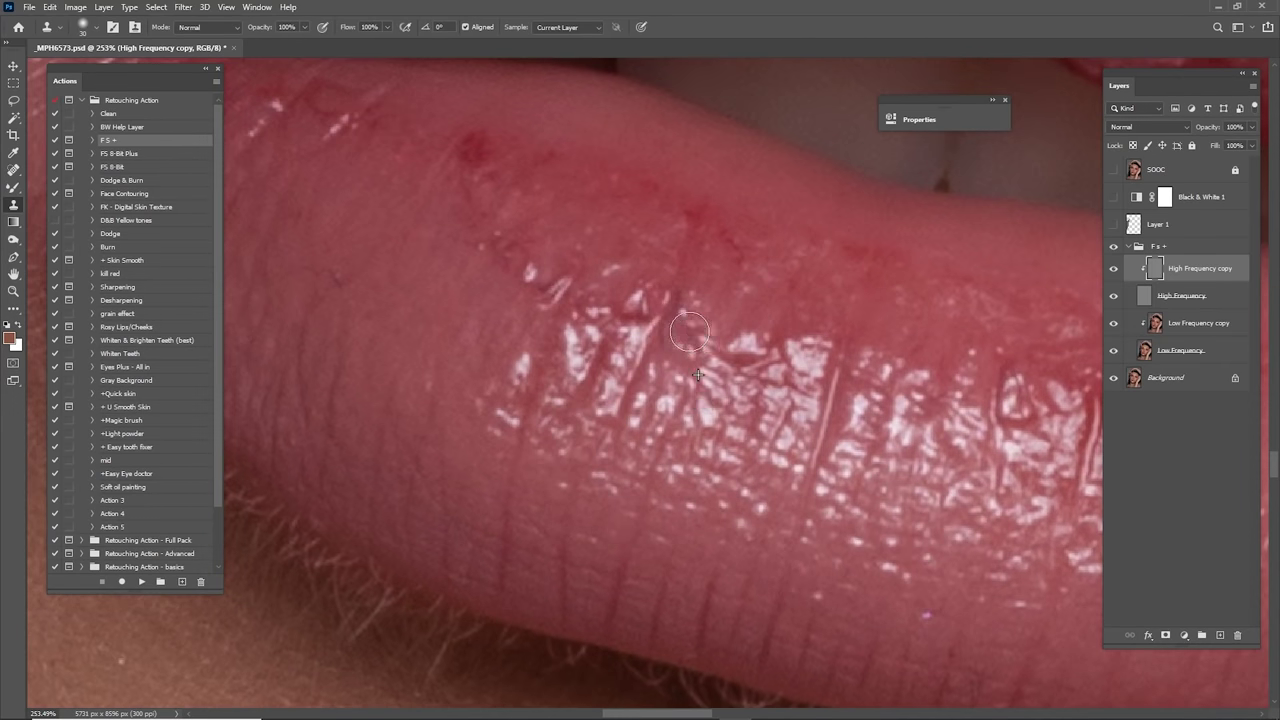
Step: Clone out the dark red spot and small marks on the lower lip between the highlight and the mouth corner
scroll(690, 332, left, 3)
scroll(690, 332, up, 2)
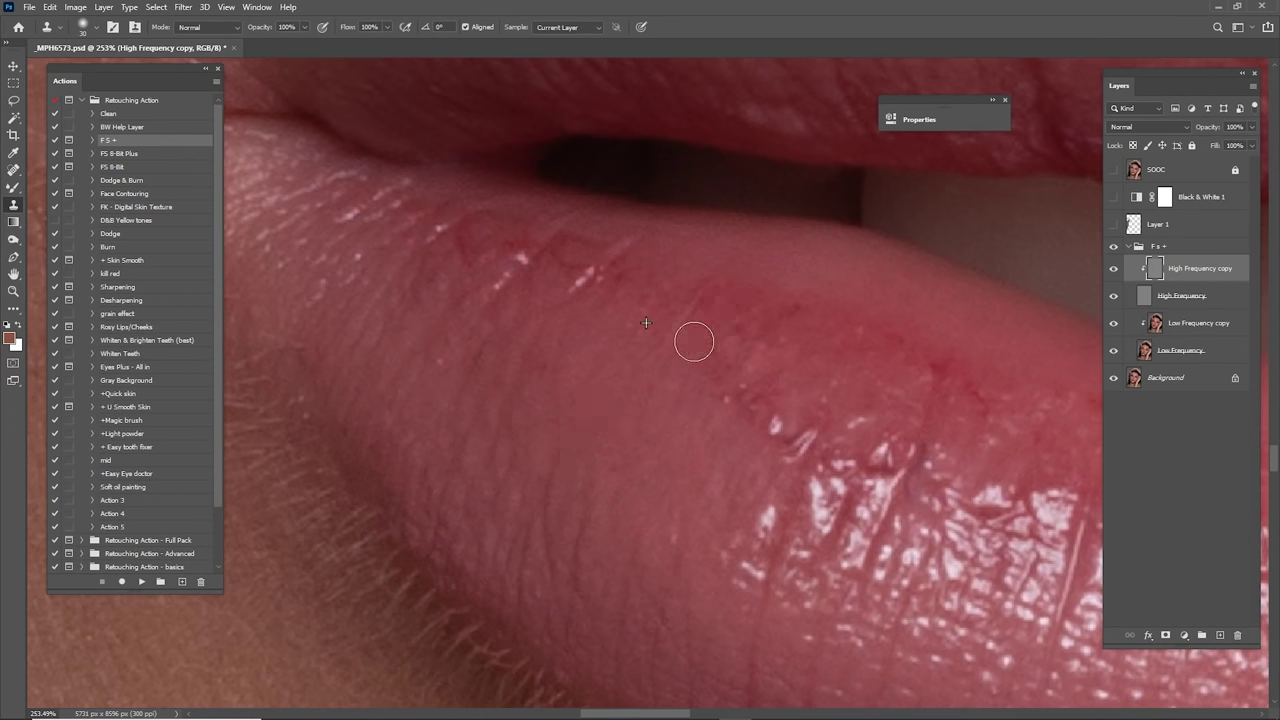
scroll(700, 405, left, 1)
scroll(700, 405, up, 1)
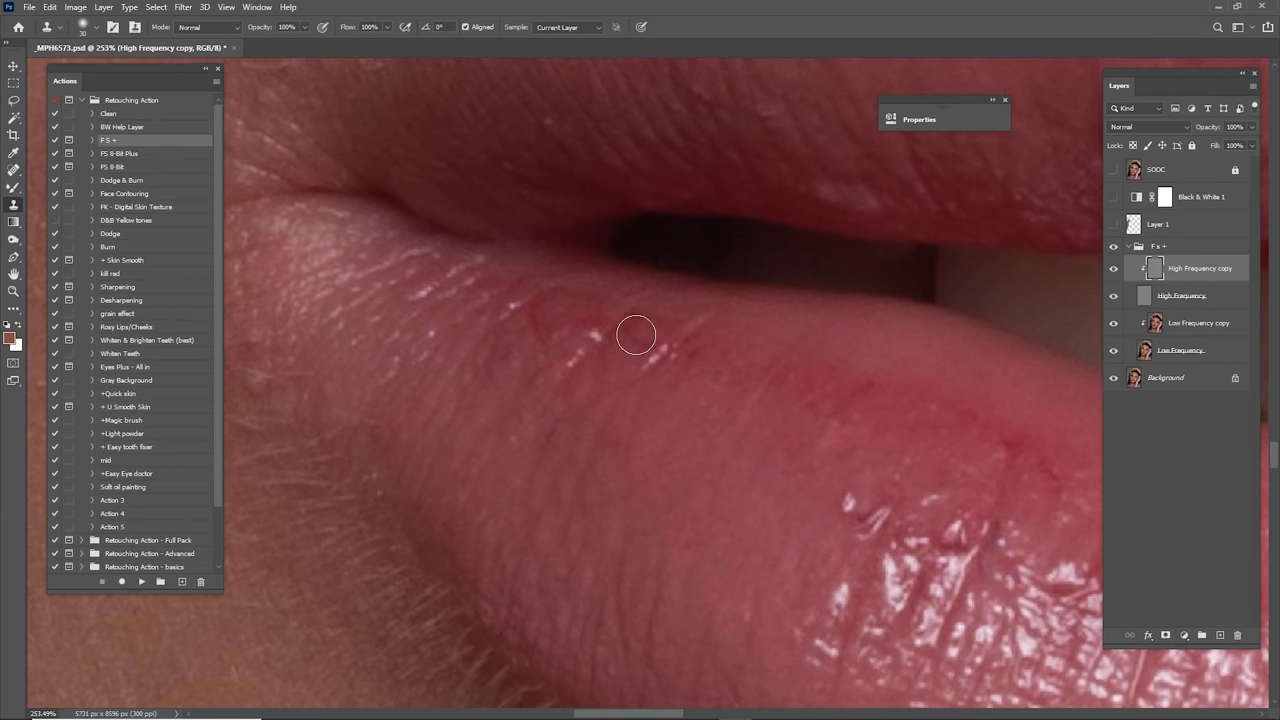
scroll(760, 335, down, 2)
scroll(723, 337, right, 1)
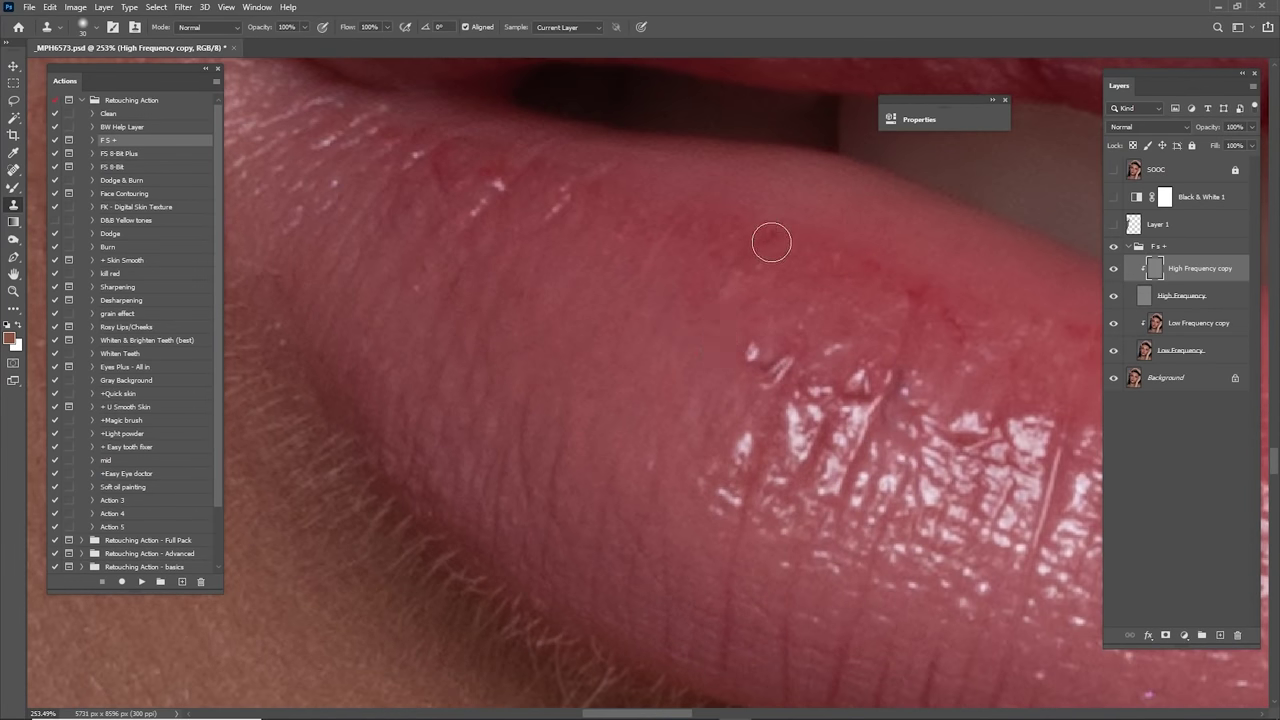
Step: Clone smooth texture over the red marks along the lower lip's inner edge below the teeth
scroll(771, 242, right, 2)
scroll(771, 242, up, 1)
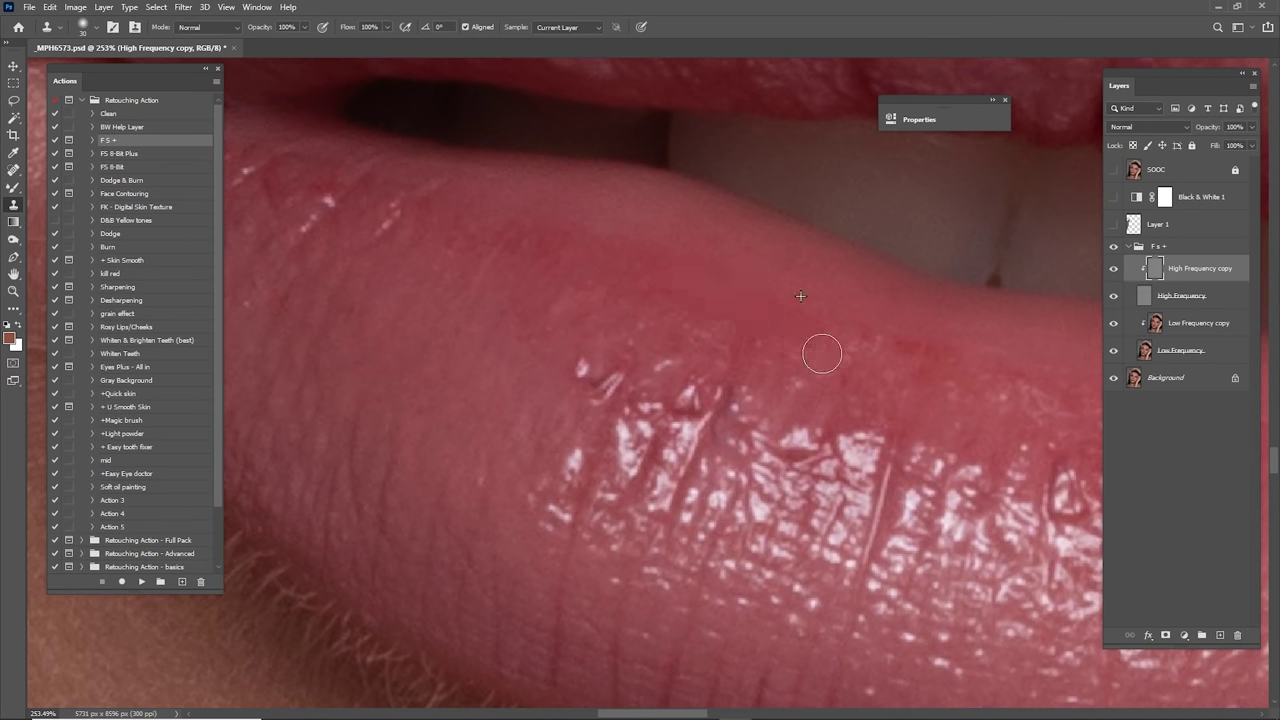
scroll(822, 354, right, 2)
key(alt)
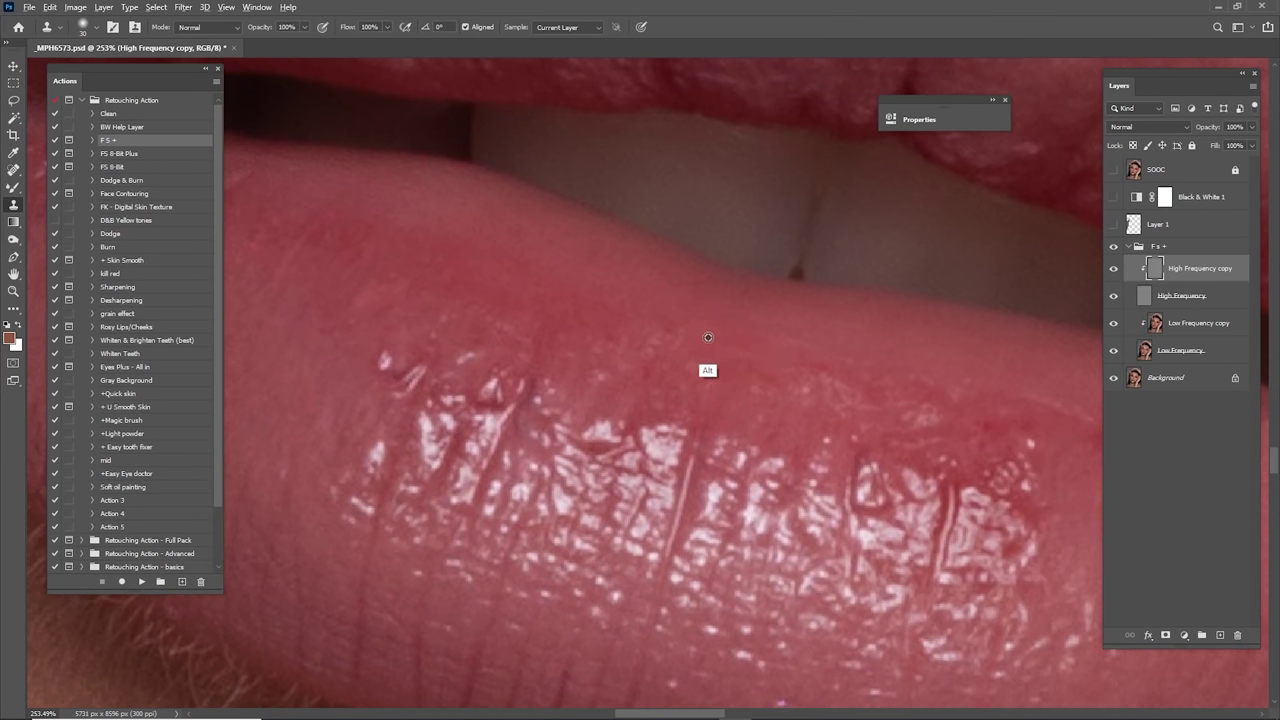
Step: Inspect the lower lip up close and compare the full portrait with the SOOC original
scroll(708, 337, down, 10)
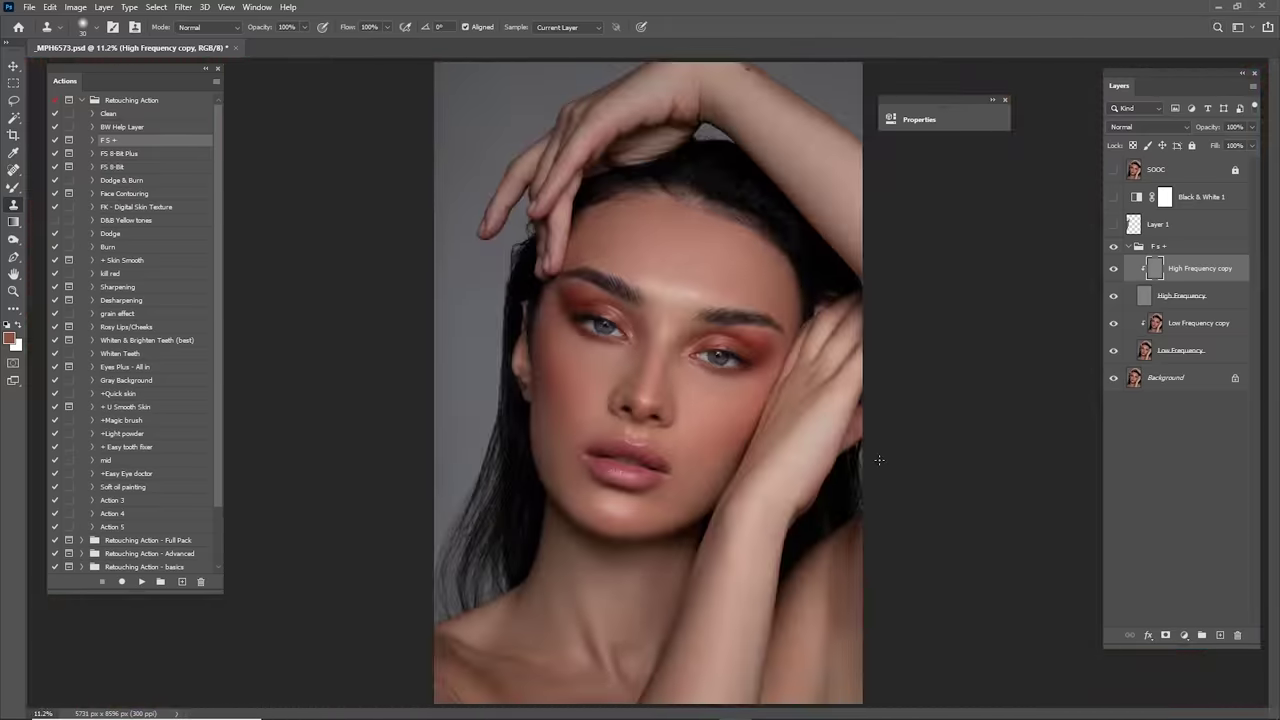
key(z)
drag(652, 476, 808, 331)
drag(706, 354, 837, 426)
drag(910, 440, 838, 371)
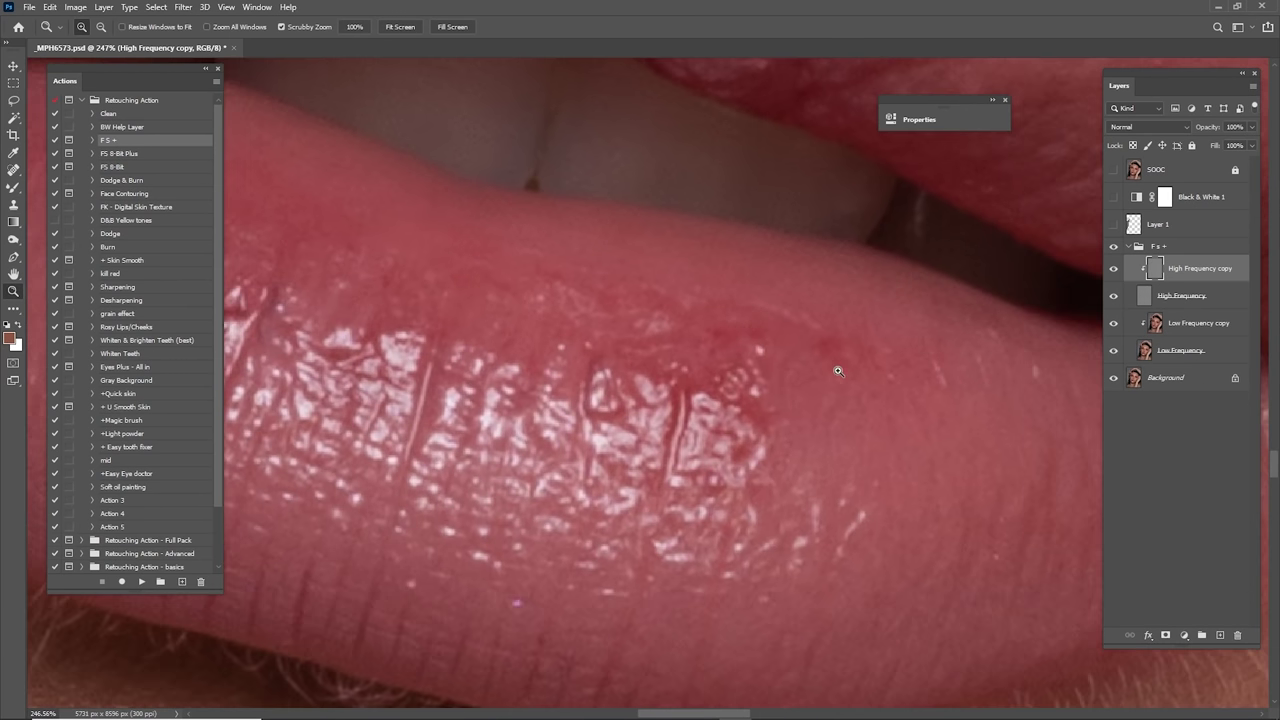
key(s)
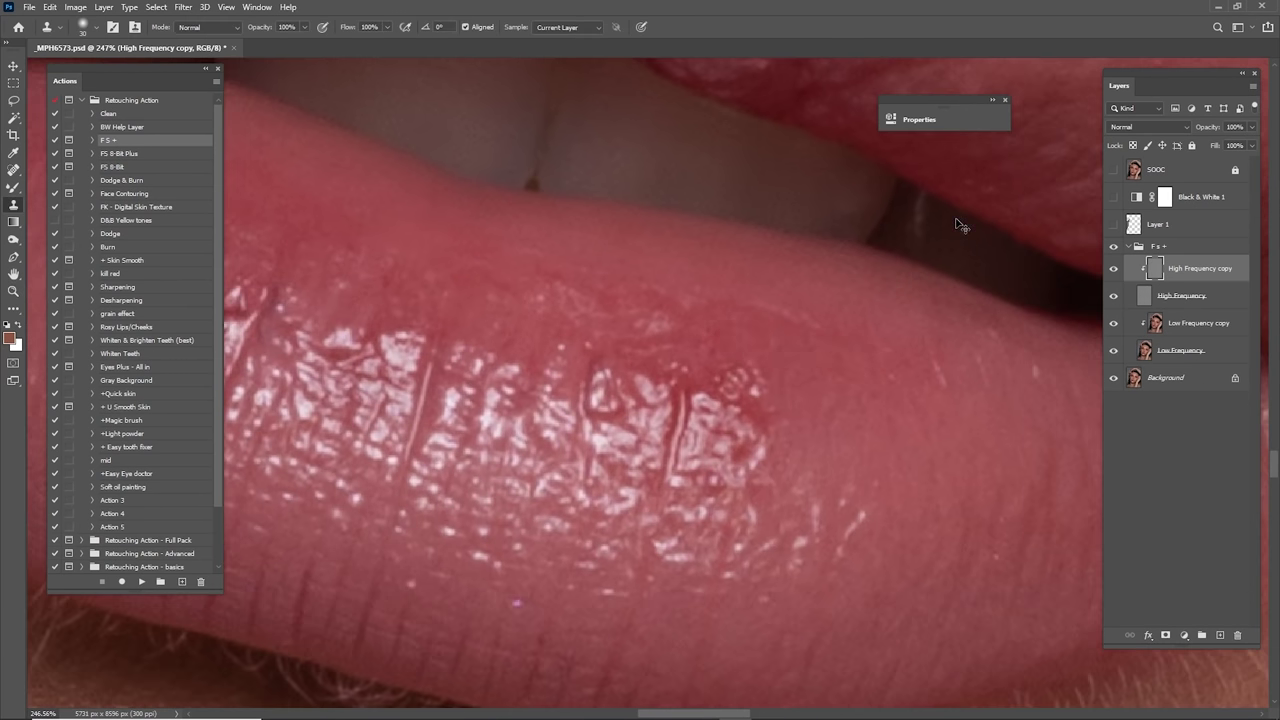
key(ctrl+0)
click(1114, 172)
click(1113, 172)
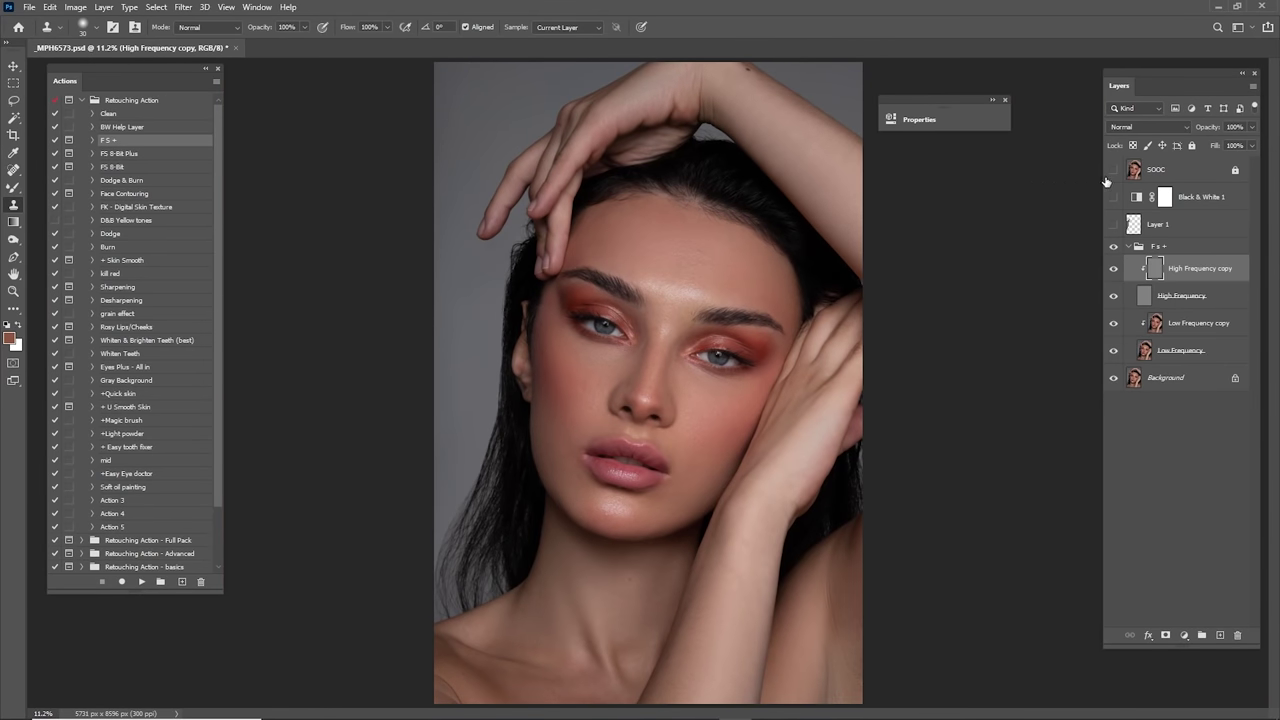
click(1112, 173)
Step: Clone clean skin texture over the bright specks at the lower edge of the chin highlight on High Frequency copy
key(ctrl+space)
mouse_move(588, 517)
mouse_down()
mouse_move(670, 443)
mouse_move(704, 431)
mouse_up()
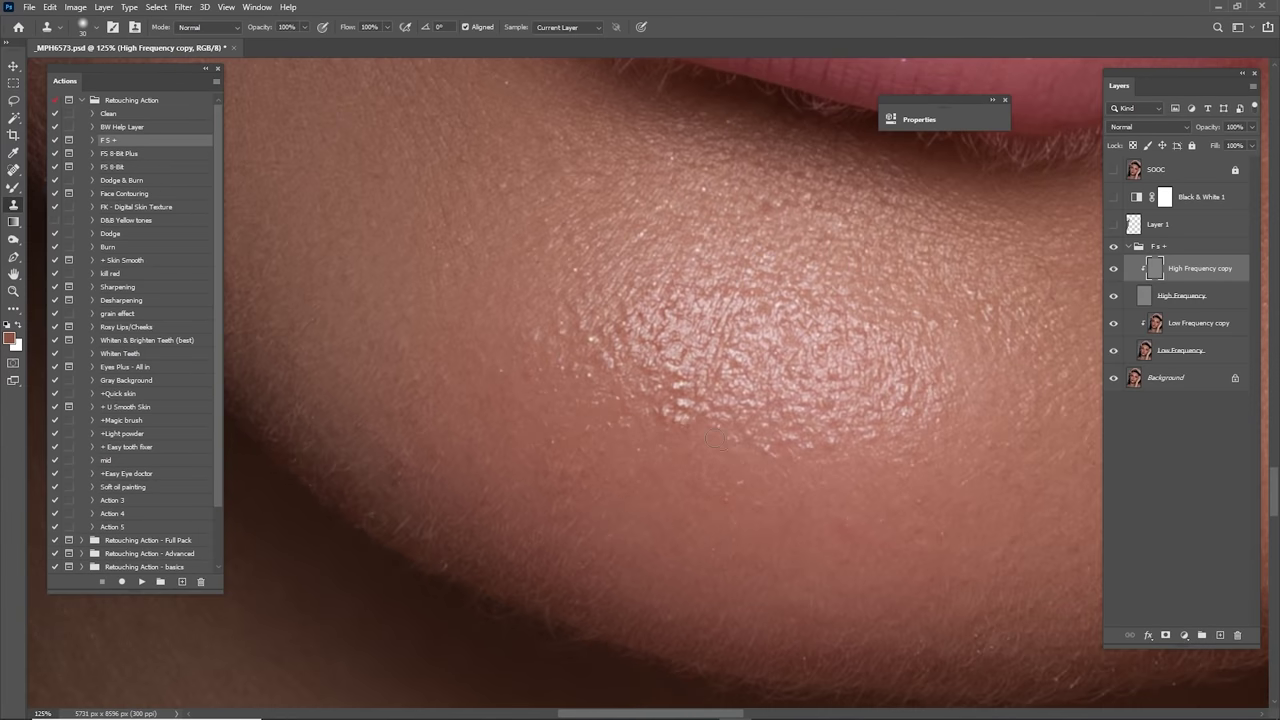
alt+click(705, 433)
click(668, 418)
Step: Clone clean texture over the blemish on the lower face beside the mouth corner
key(space)
drag(701, 270, 716, 535)
mouse_move(560, 210)
mouse_down()
mouse_move(703, 440)
mouse_move(720, 505)
mouse_up()
alt+click(692, 476)
click(660, 454)
Step: Clone clean skin texture over the small specks on the cheek beside the mouth corner on High Frequency copy
scroll(660, 455, up, 2)
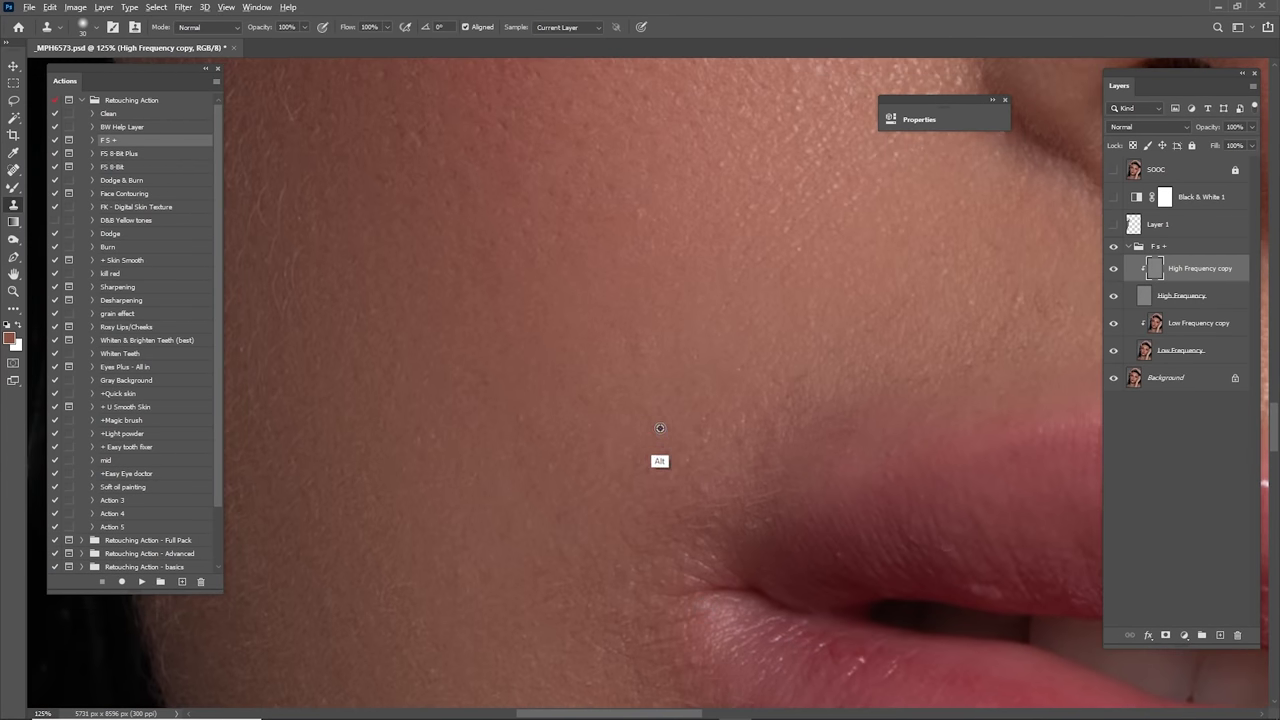
scroll(620, 450, left, 3)
scroll(690, 523, down, 1)
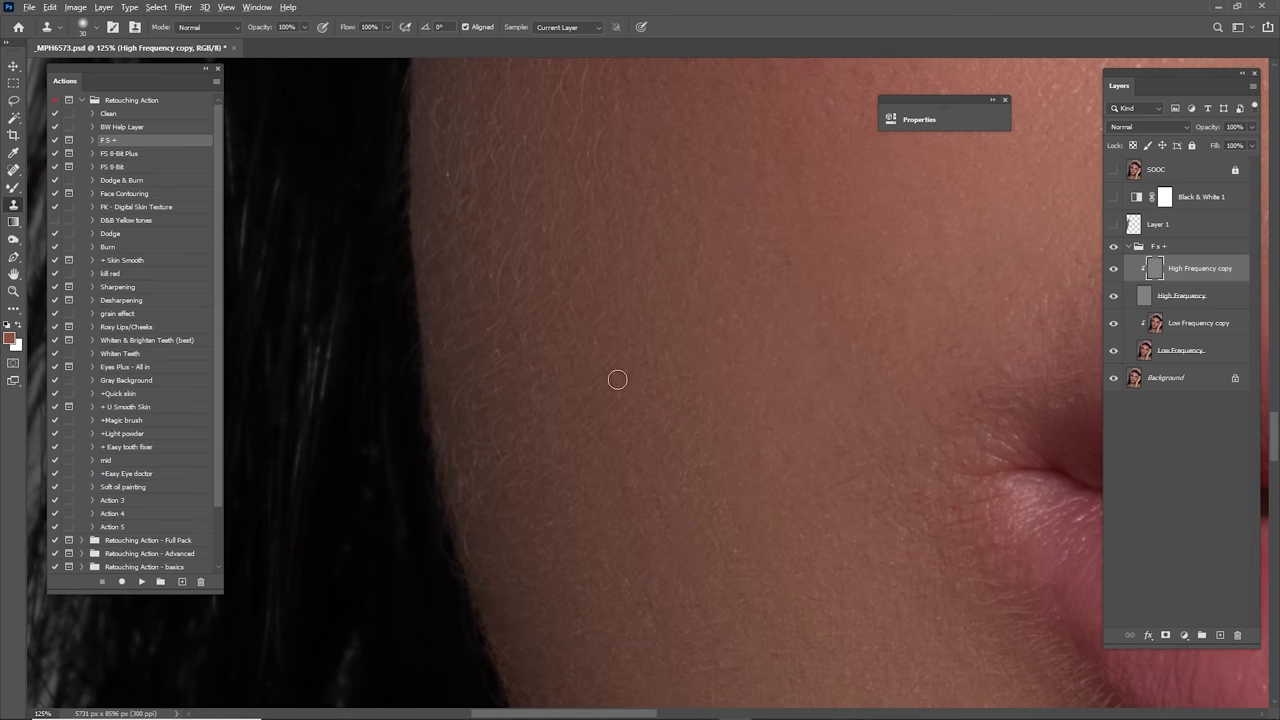
drag(765, 415, 658, 508)
alt+click(653, 395)
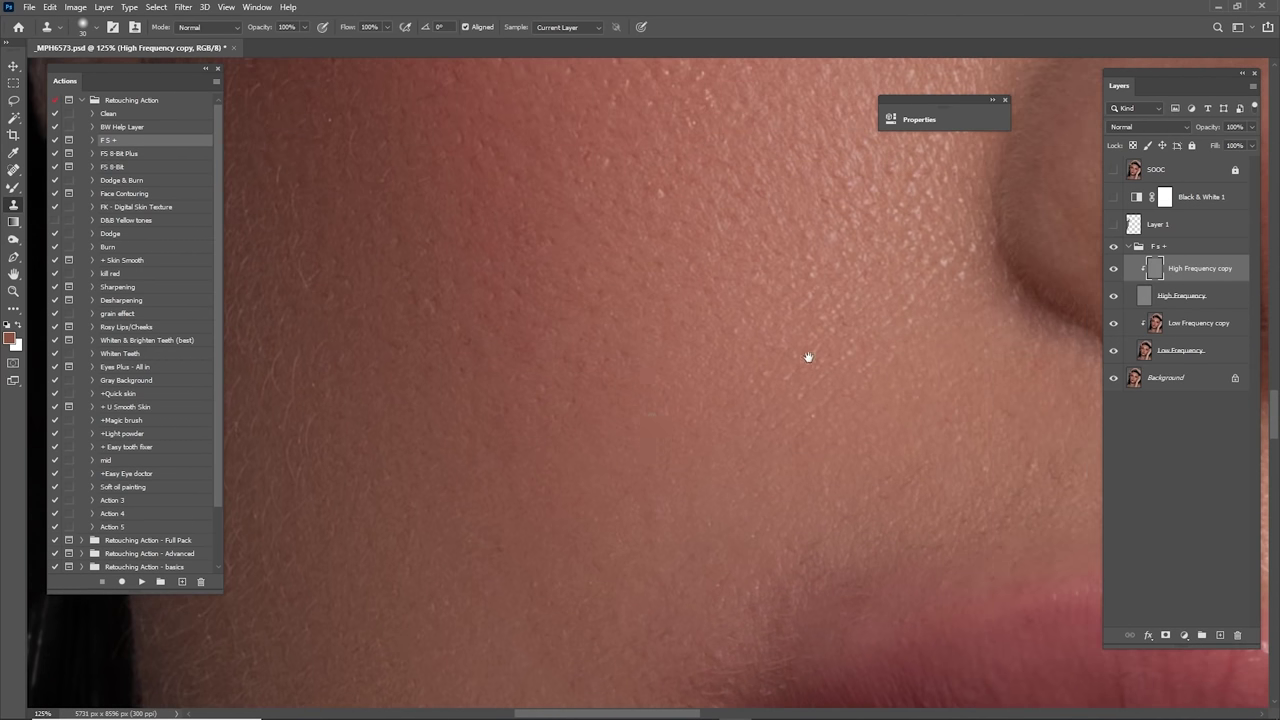
drag(808, 357, 588, 310)
drag(820, 412, 604, 419)
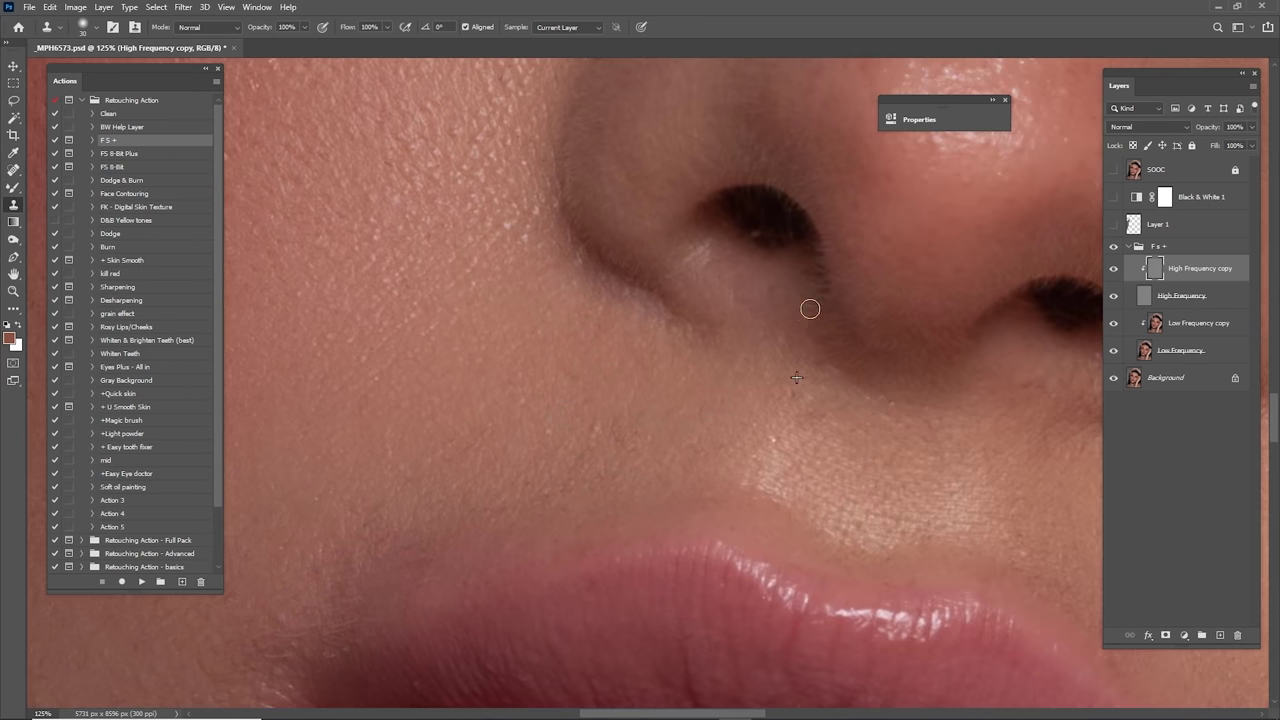
Step: Clone clean texture over small marks beneath the nose and on the cheek beside the other nostril
drag(956, 247, 635, 405)
mouse_move(862, 388)
mouse_down()
mouse_move(751, 369)
mouse_move(785, 350)
mouse_move(697, 368)
mouse_up()
drag(718, 430, 689, 340)
drag(690, 343, 762, 345)
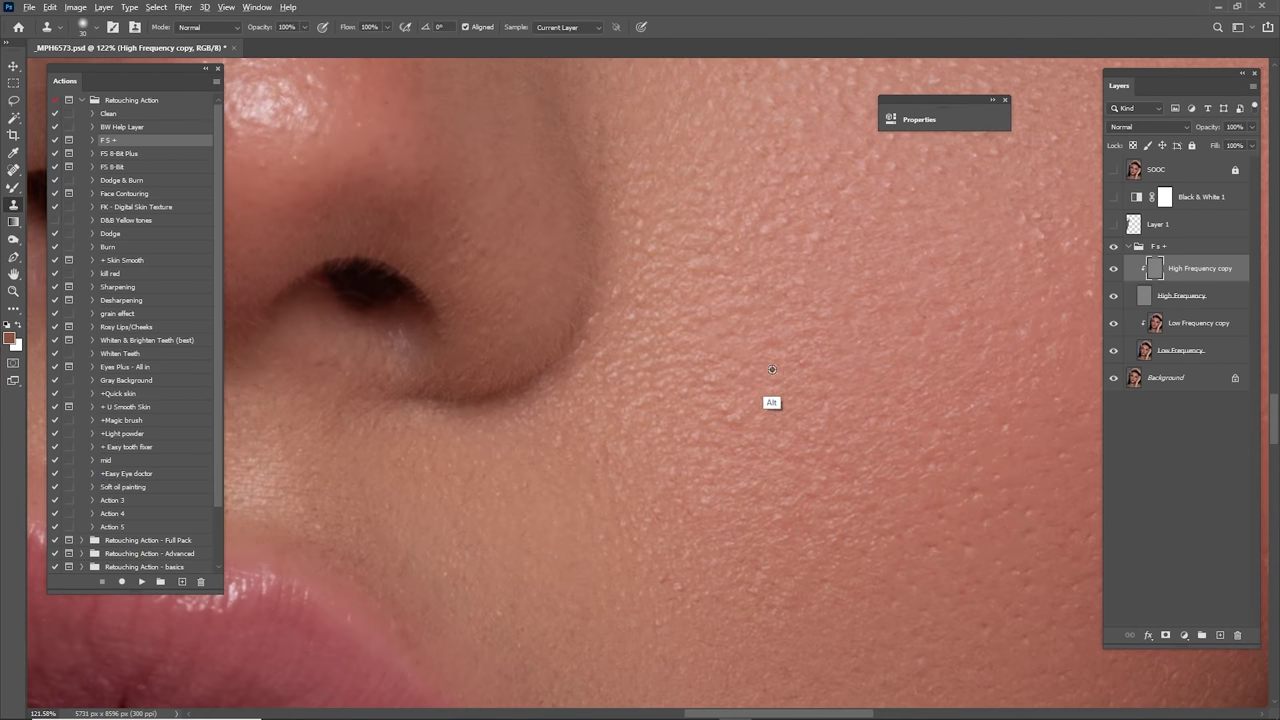
mouse_move(575, 477)
mouse_down()
mouse_move(782, 439)
mouse_move(743, 429)
mouse_move(740, 391)
mouse_up()
scroll(922, 286, up, 1)
Step: Compare the full retouched portrait with the SOOC original
key(ctrl+0)
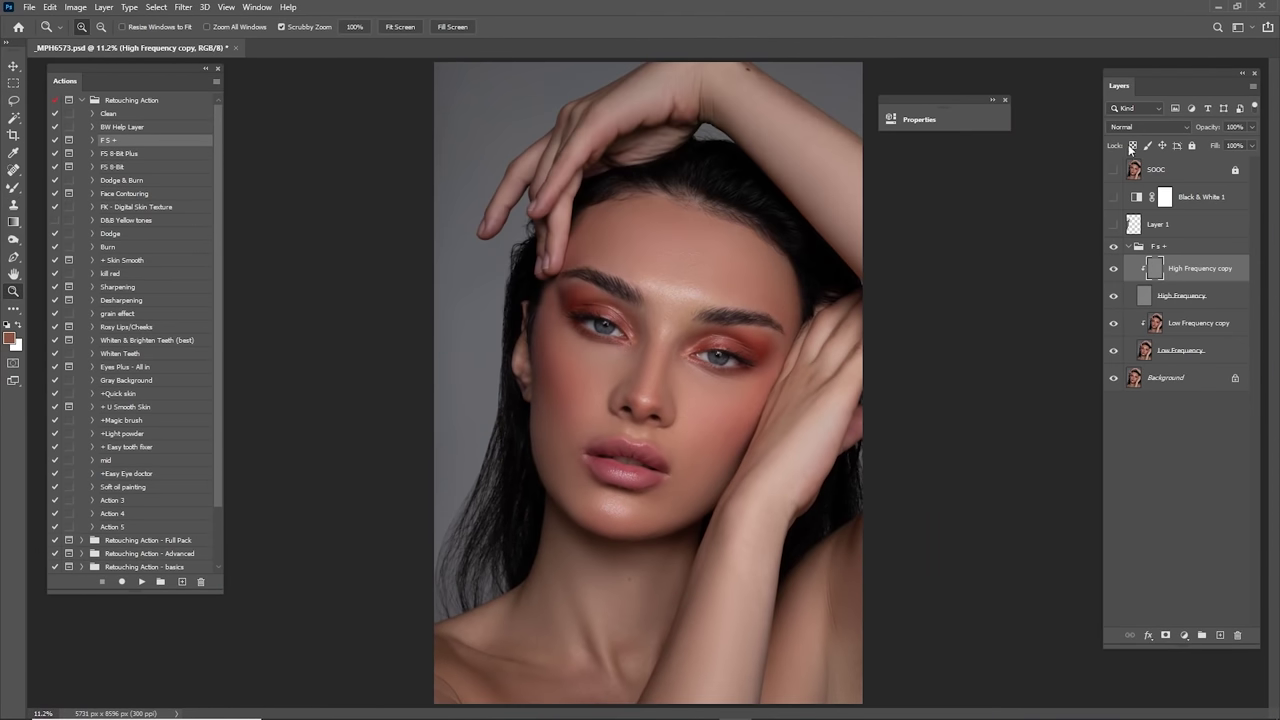
click(1113, 174)
click(1113, 175)
click(1113, 176)
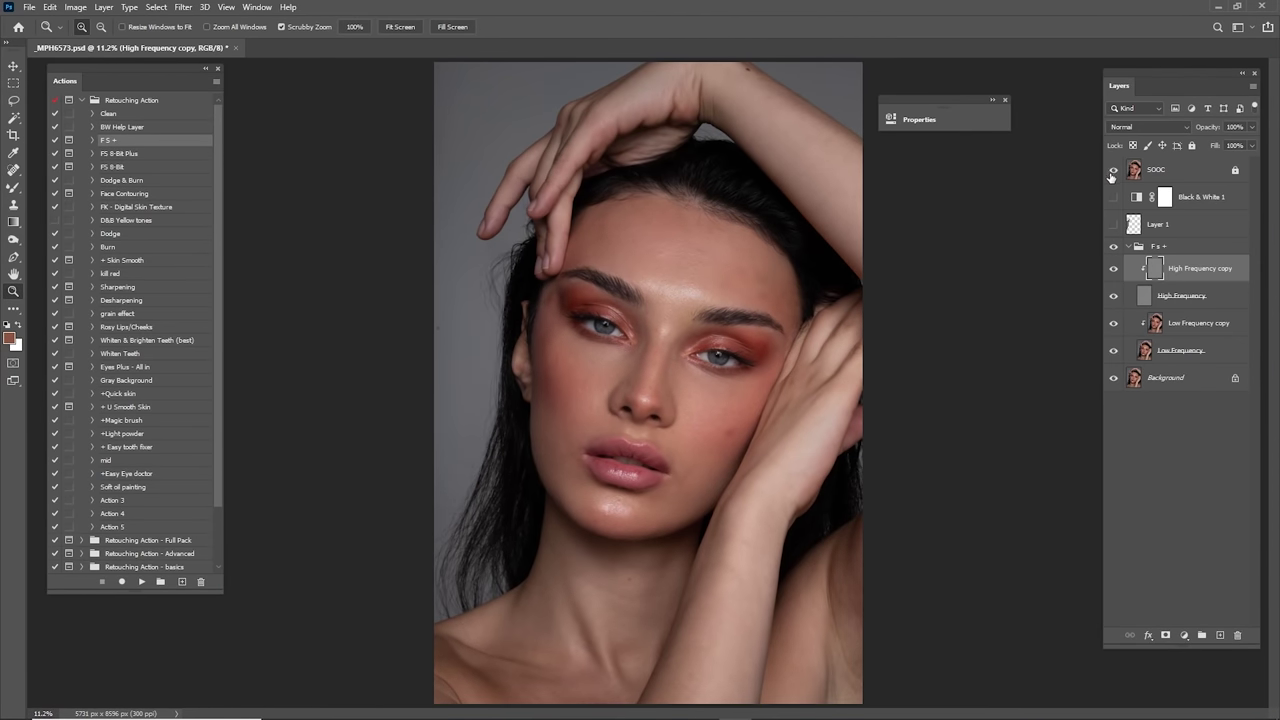
click(1114, 178)
drag(635, 408, 1046, 349)
click(1220, 636)
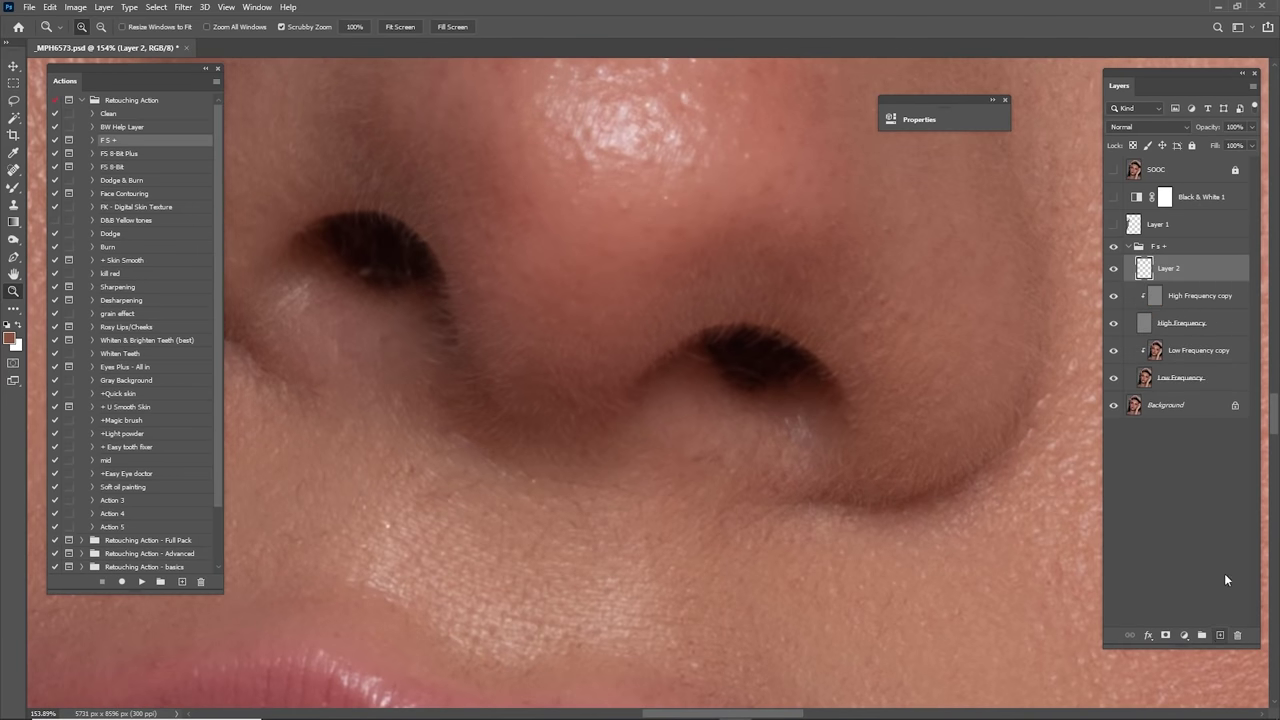
drag(745, 361, 768, 382)
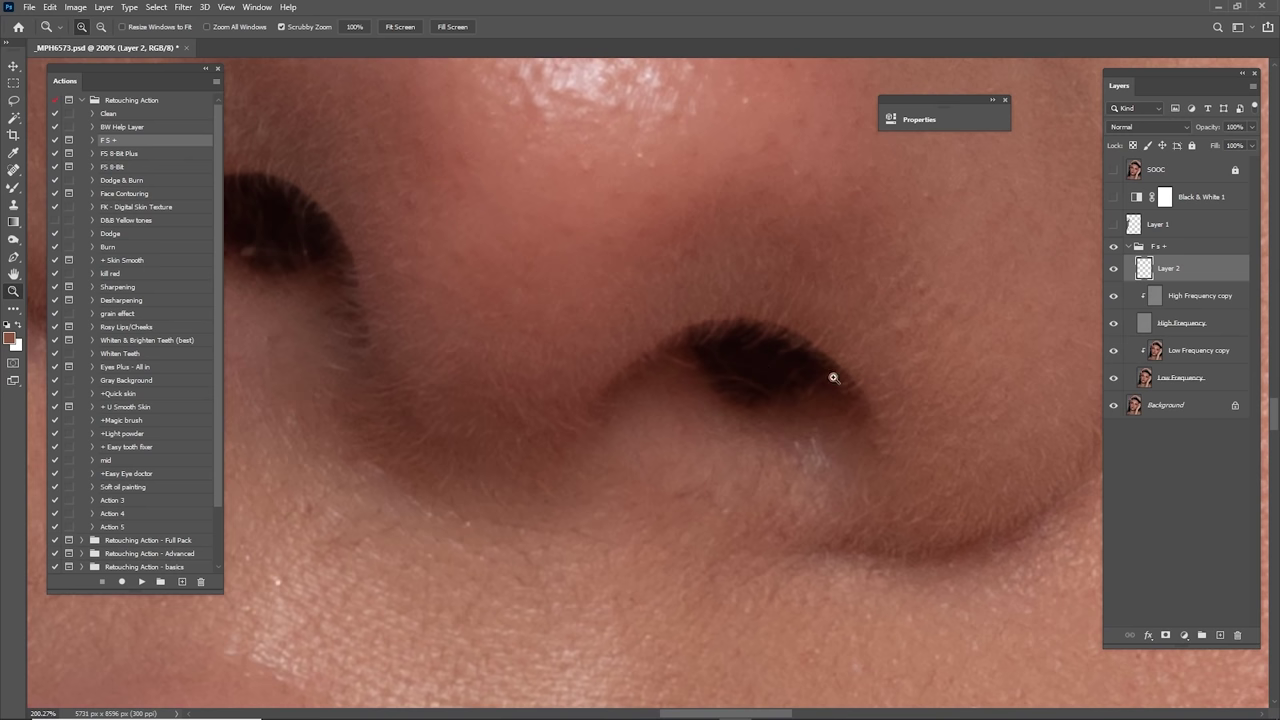
key(p)
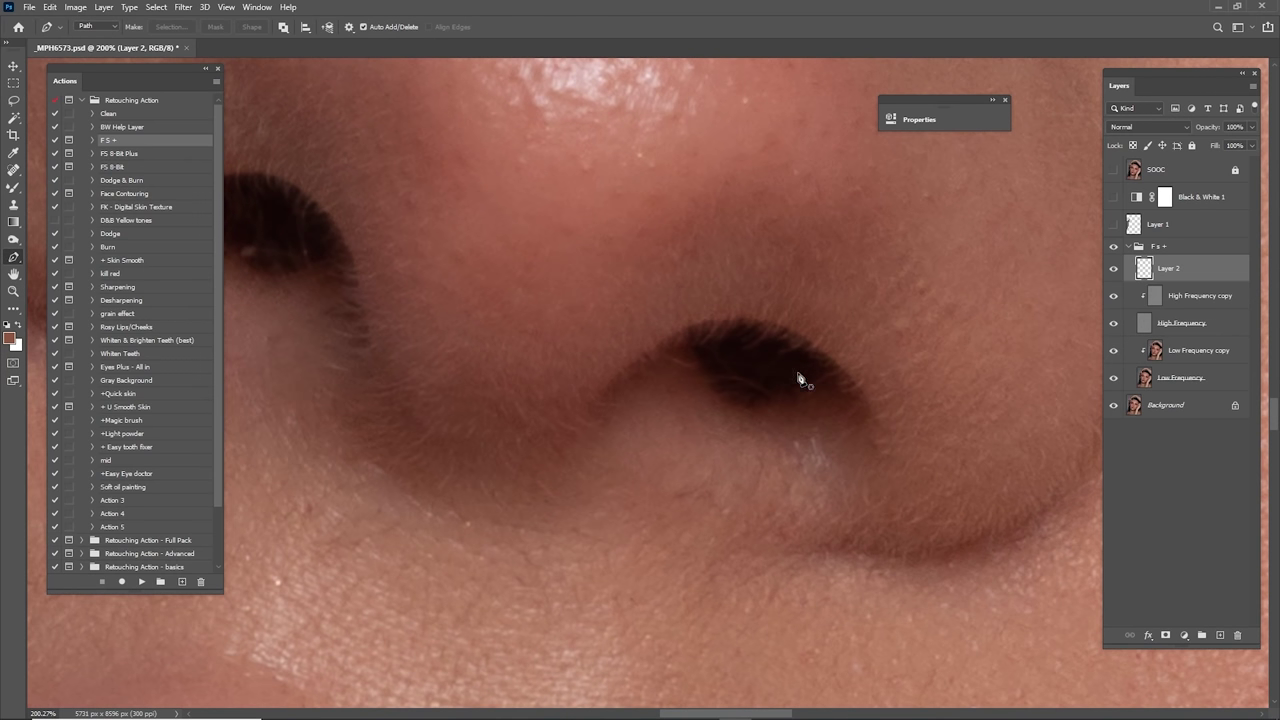
key(ctrl+z)
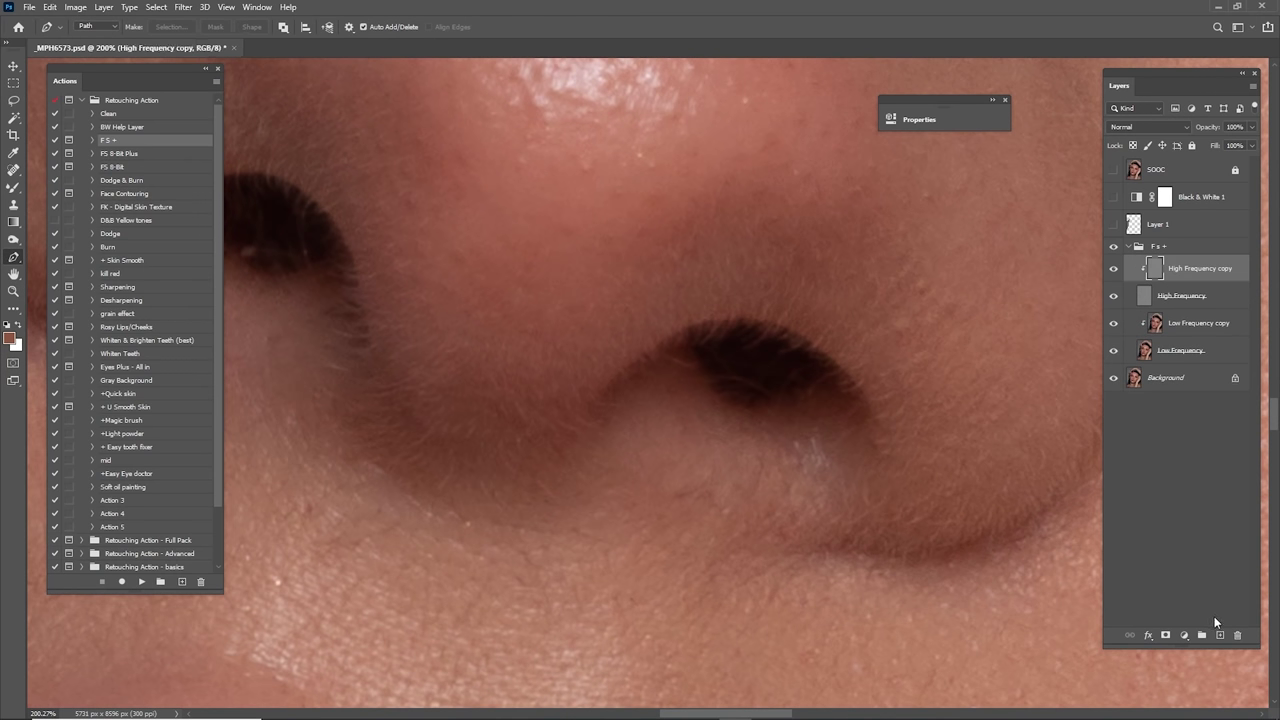
Step: Add a new layer above High Frequency copy and sample the dark colour inside the nostril
click(1220, 635)
drag(530, 347, 676, 400)
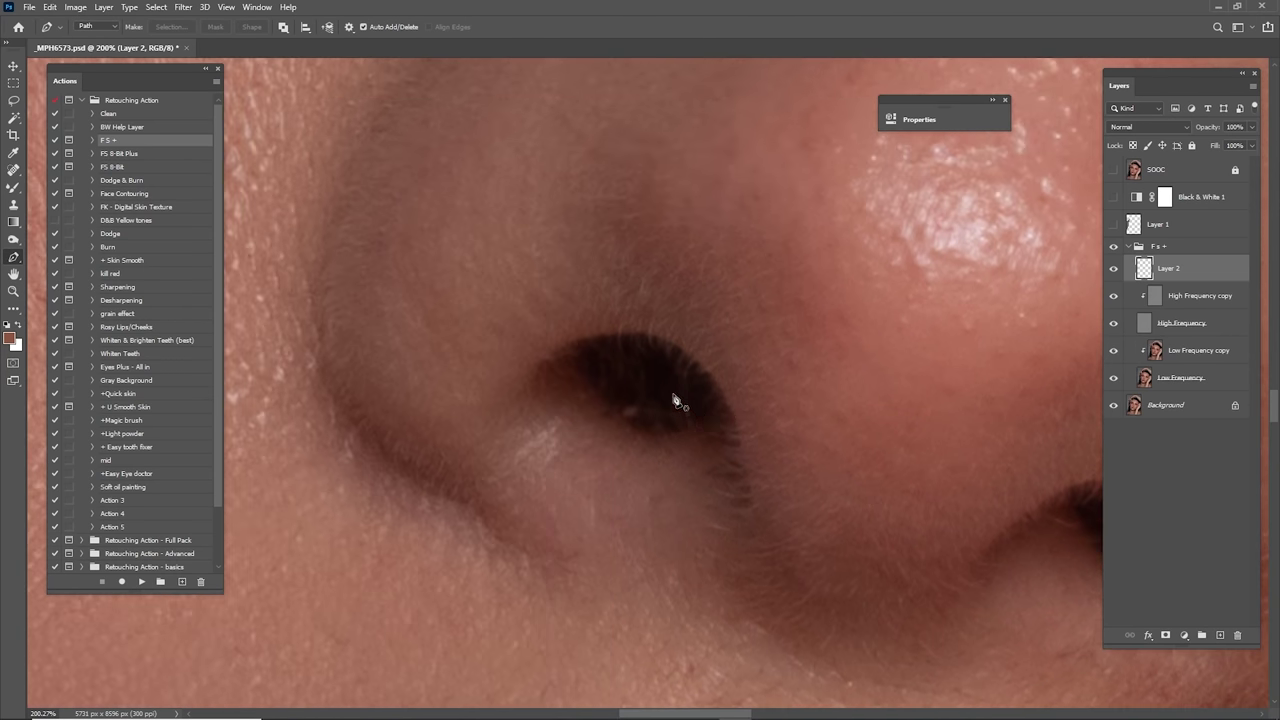
key(i)
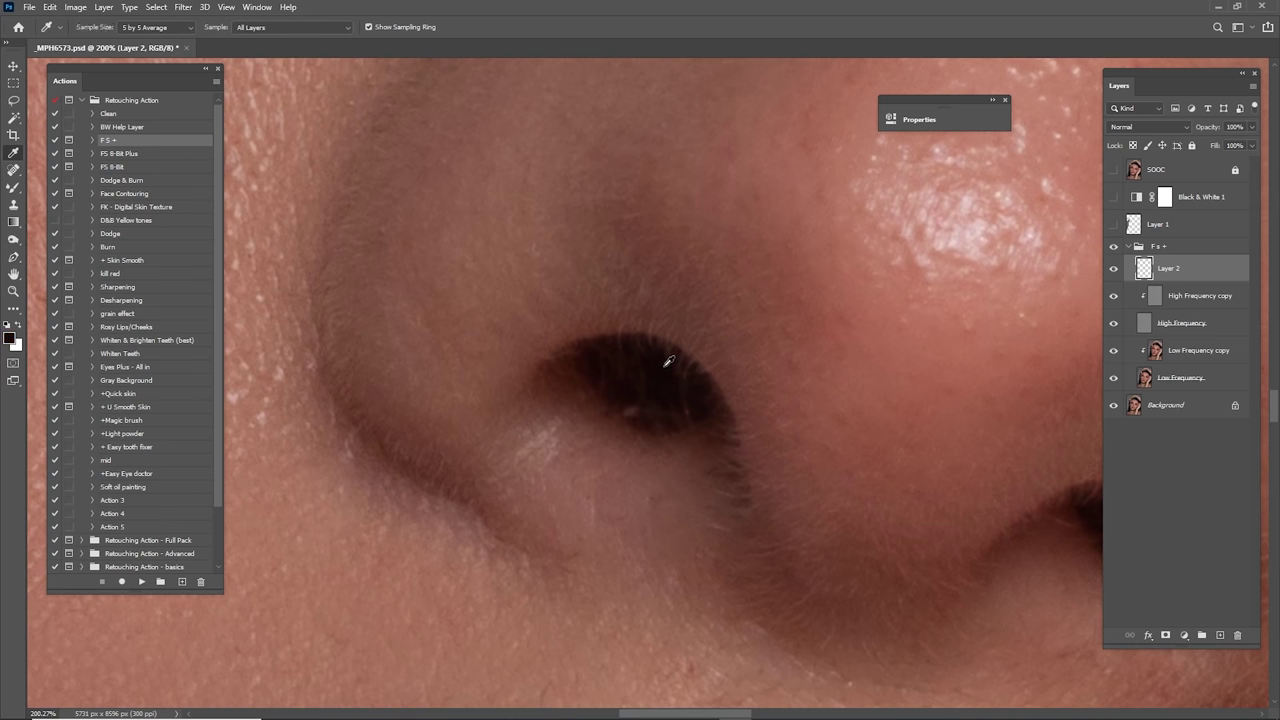
Step: Paint the sampled dark colour over the hairs inside both nostrils with a small brush of about 15 to 25 px
key(b)
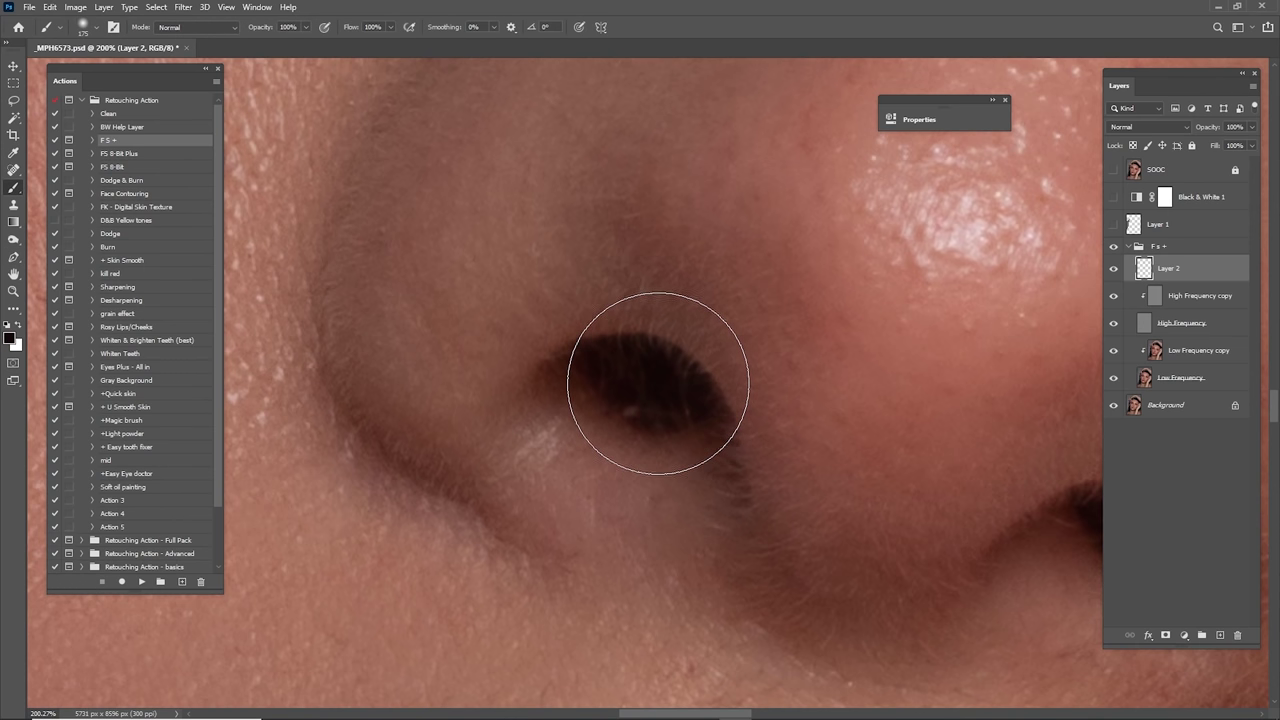
key(bracketleft)
key(bracketleft)
key(bracketleft)
key(bracketleft)
key(bracketleft)
key(bracketleft)
key(bracketleft)
key(bracketleft)
key(bracketleft)
key(bracketleft)
key(bracketleft)
key(bracketleft)
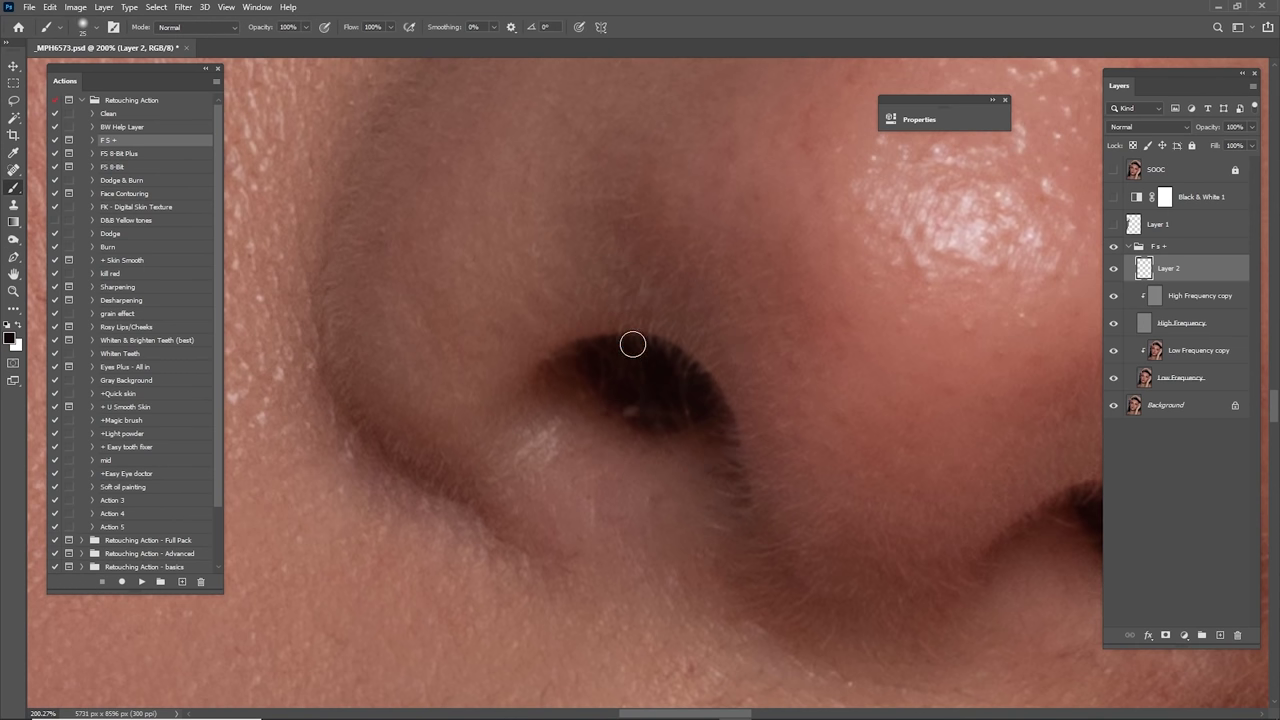
mouse_move(607, 361)
mouse_down()
mouse_move(640, 409)
mouse_move(651, 403)
mouse_move(642, 357)
mouse_up()
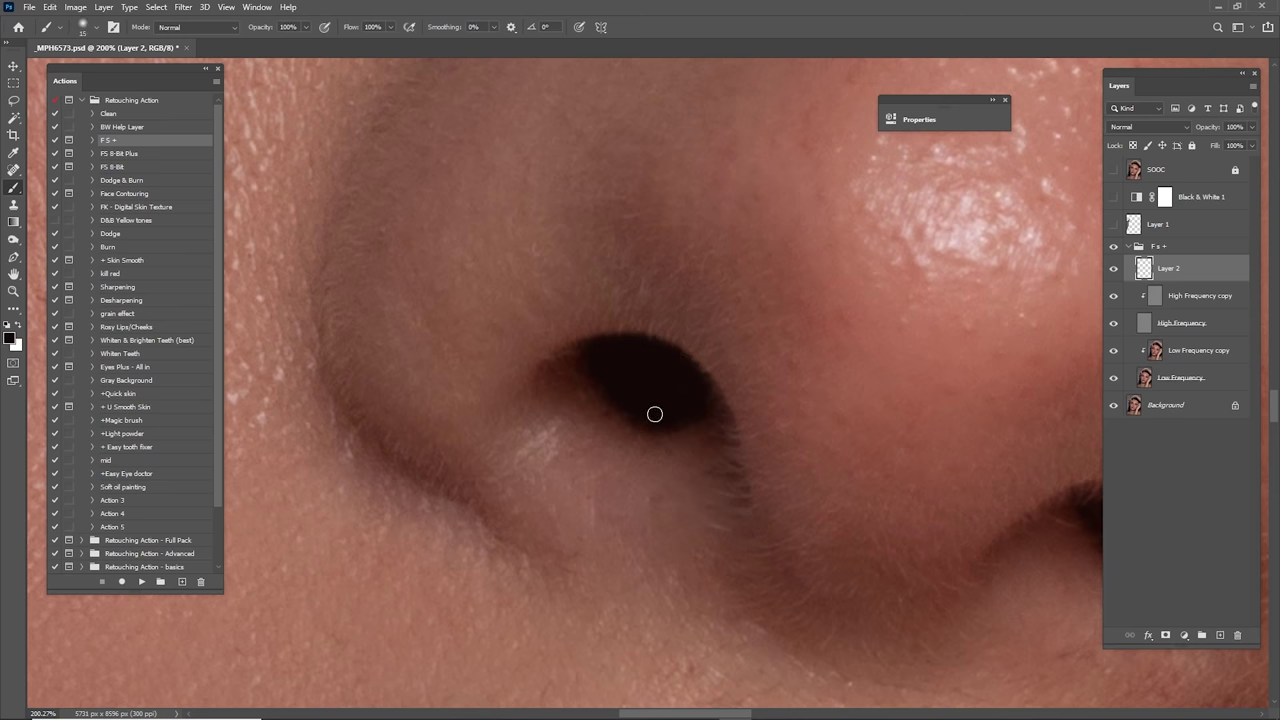
drag(883, 361, 631, 371)
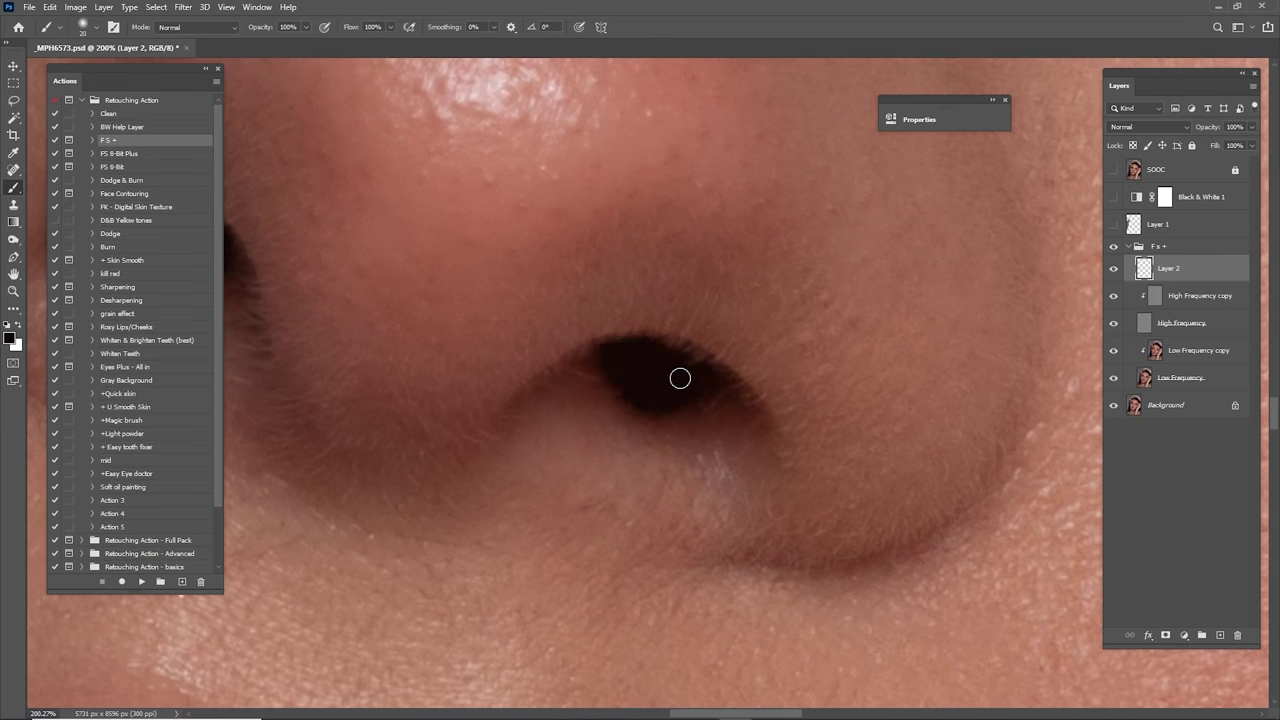
drag(663, 360, 704, 368)
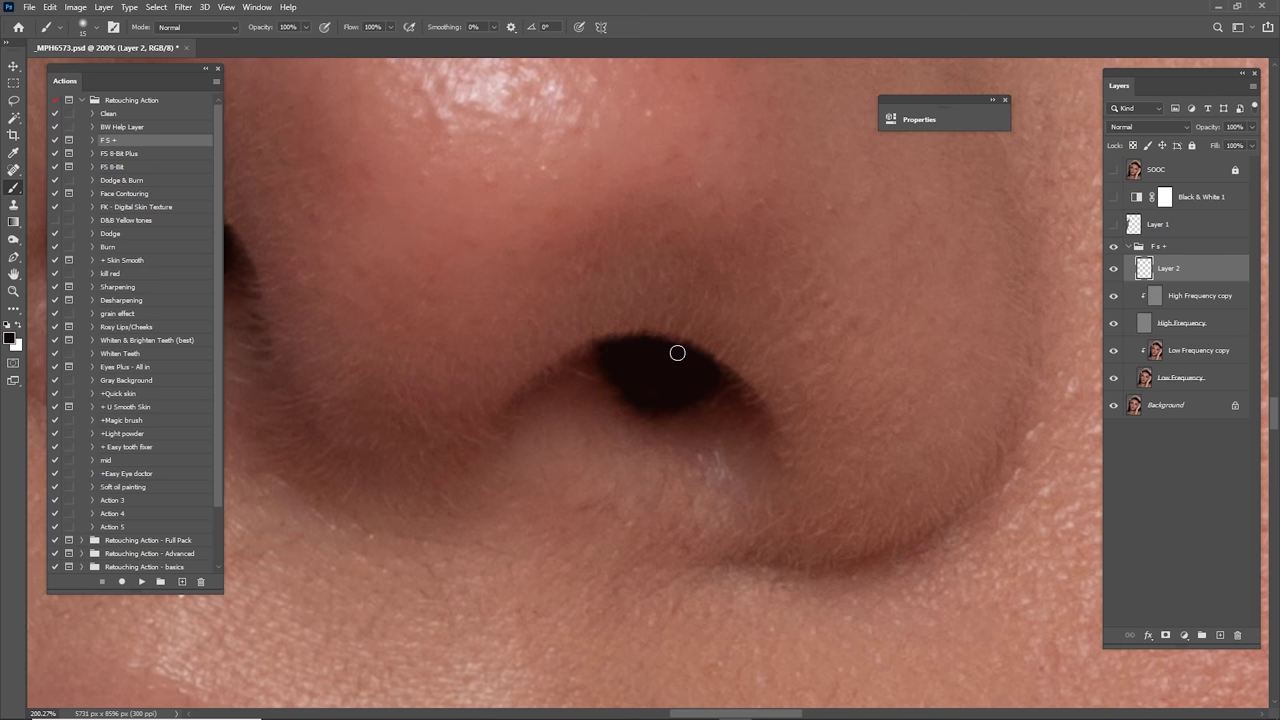
Step: Compare the whole portrait with the SOOC original and review the layers of the F s + group
key(ctrl+0)
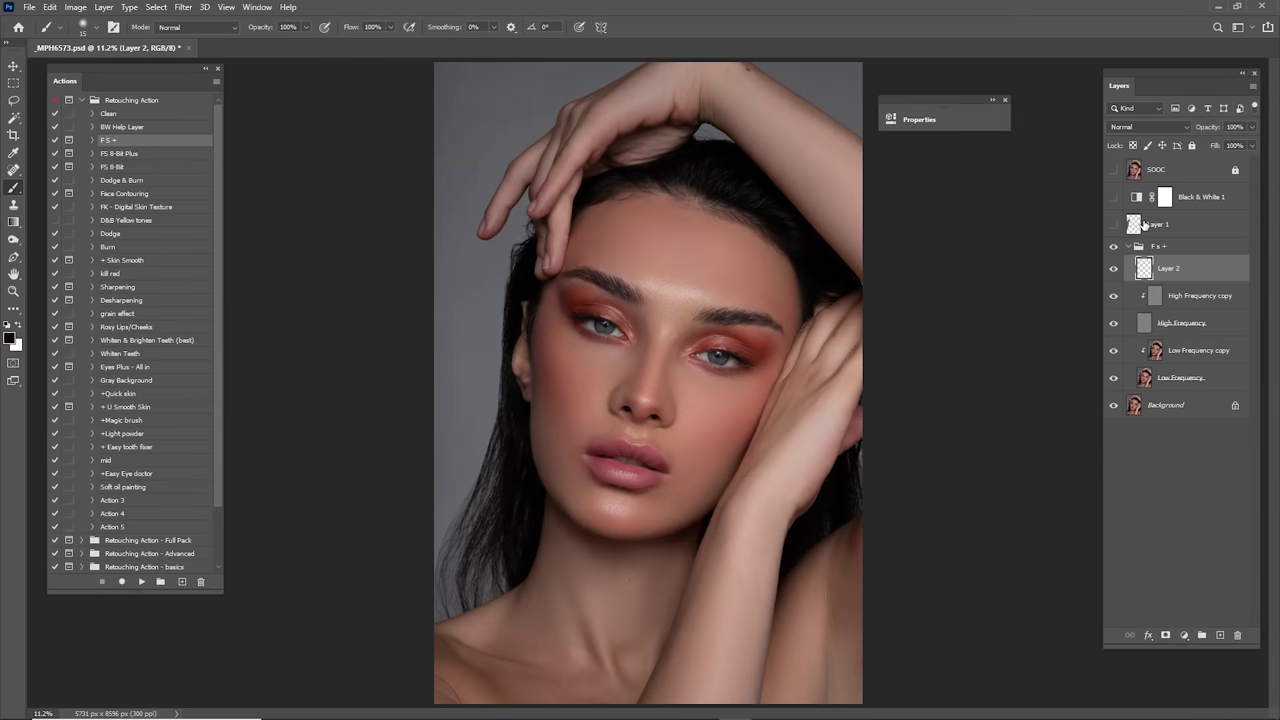
click(1112, 170)
click(1112, 170)
click(1112, 170)
click(1112, 170)
click(1131, 246)
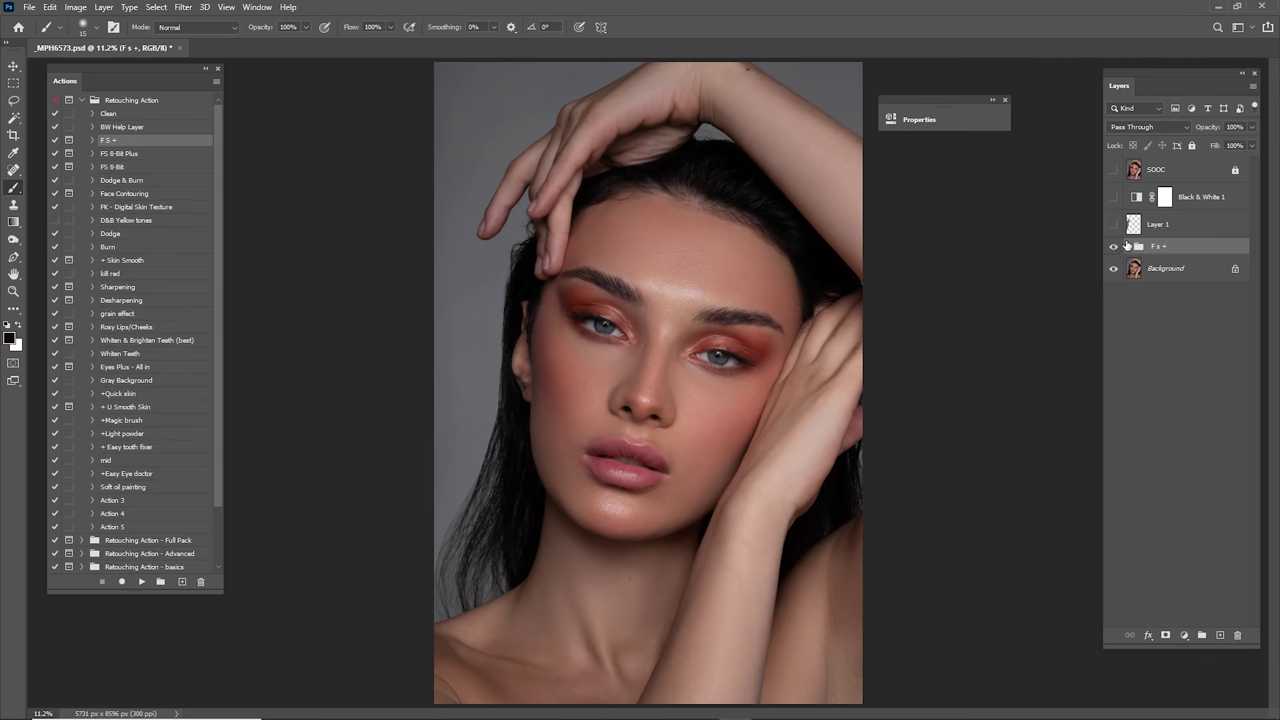
click(1130, 246)
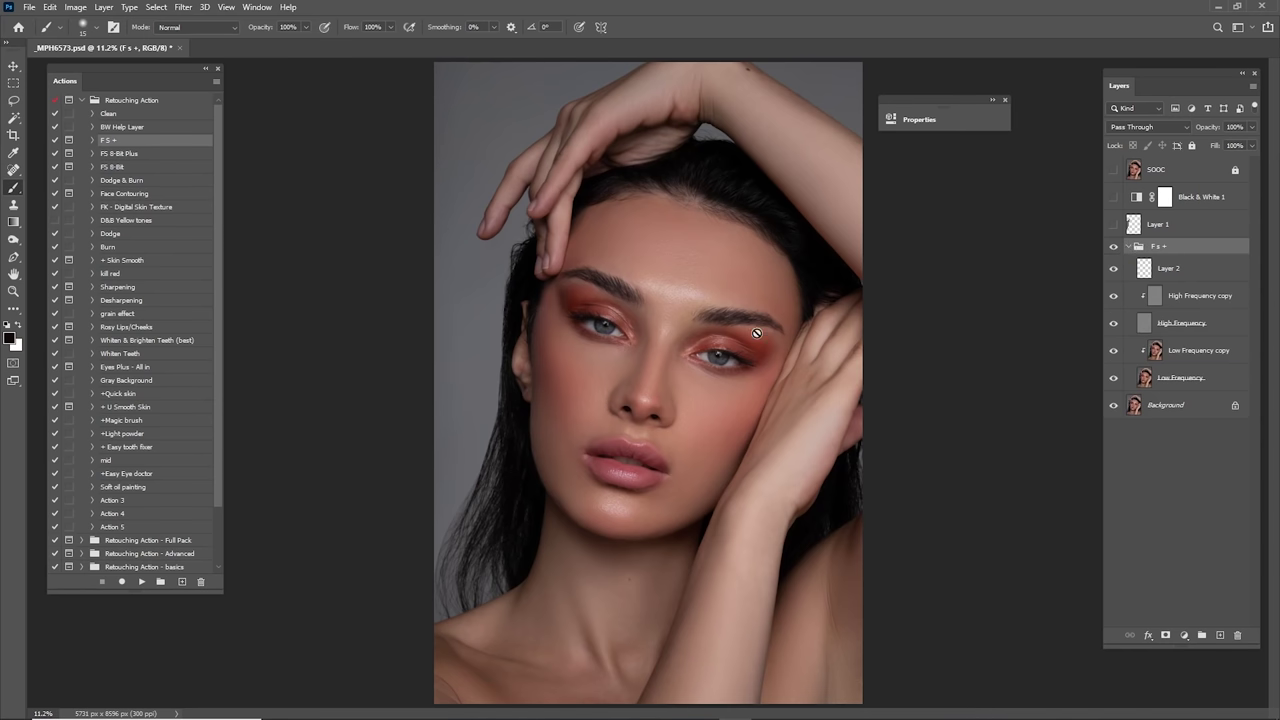
Step: Add three empty layers directly above Low Frequency copy
click(1181, 352)
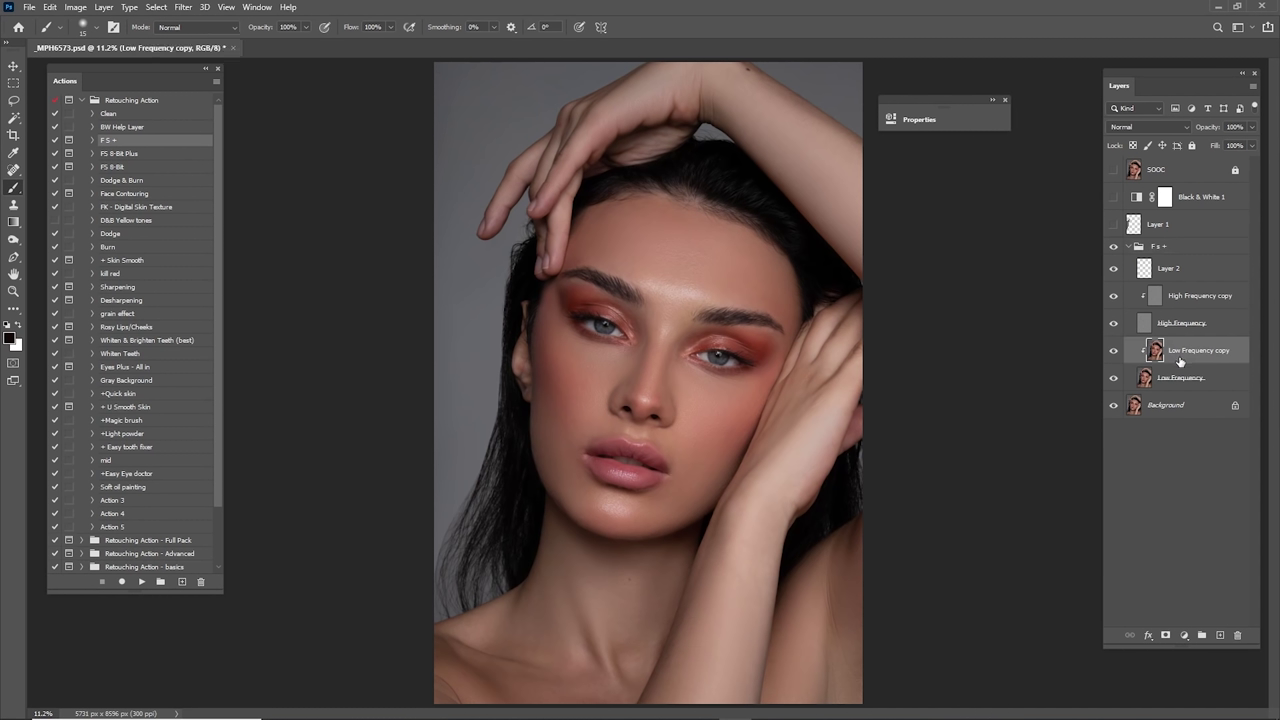
click(1220, 636)
click(1220, 636)
click(1220, 636)
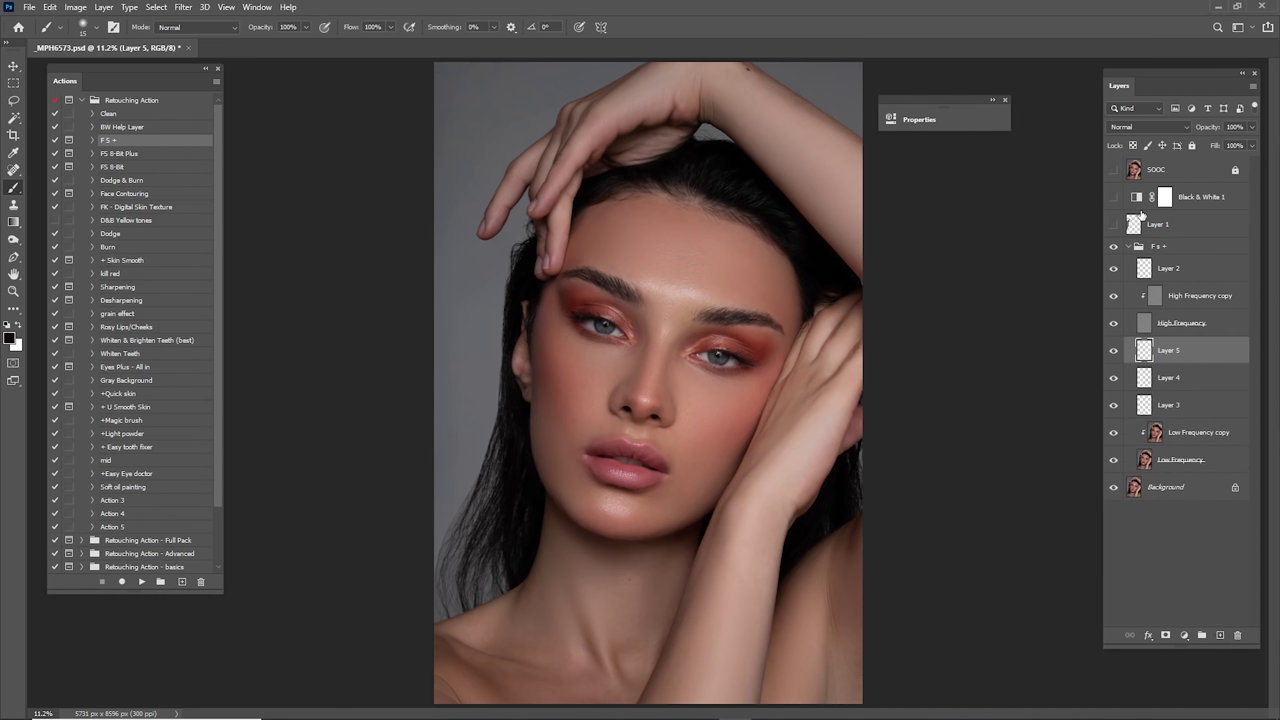
Step: Set the blend mode of Layer 5 and Layer 4 to Soft Light and of Layer 3 to Screen
click(1128, 130)
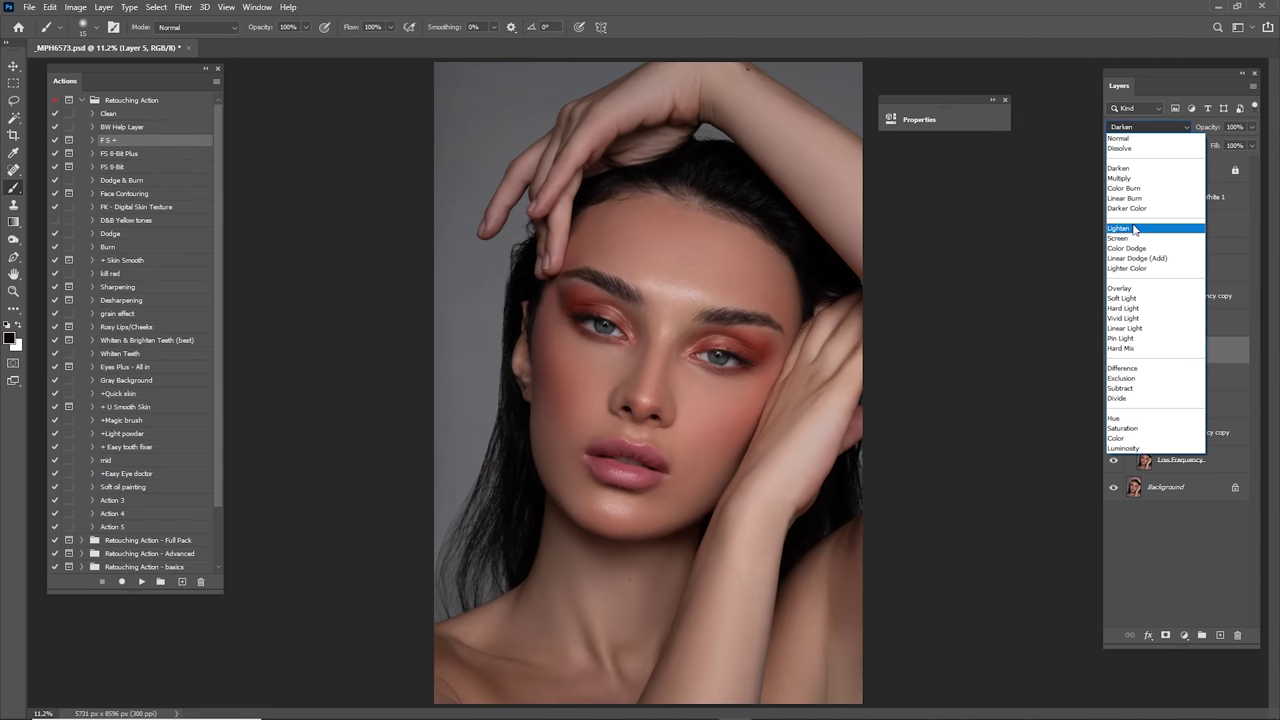
click(1122, 298)
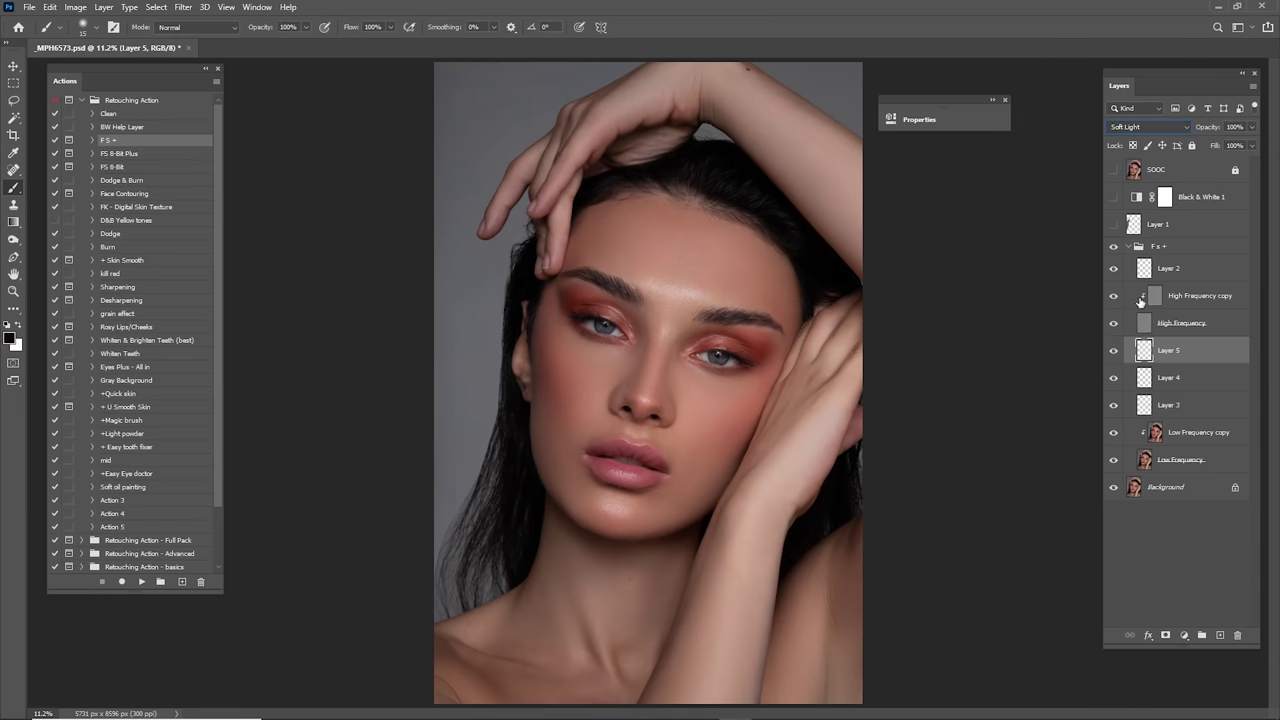
click(1160, 380)
click(1148, 127)
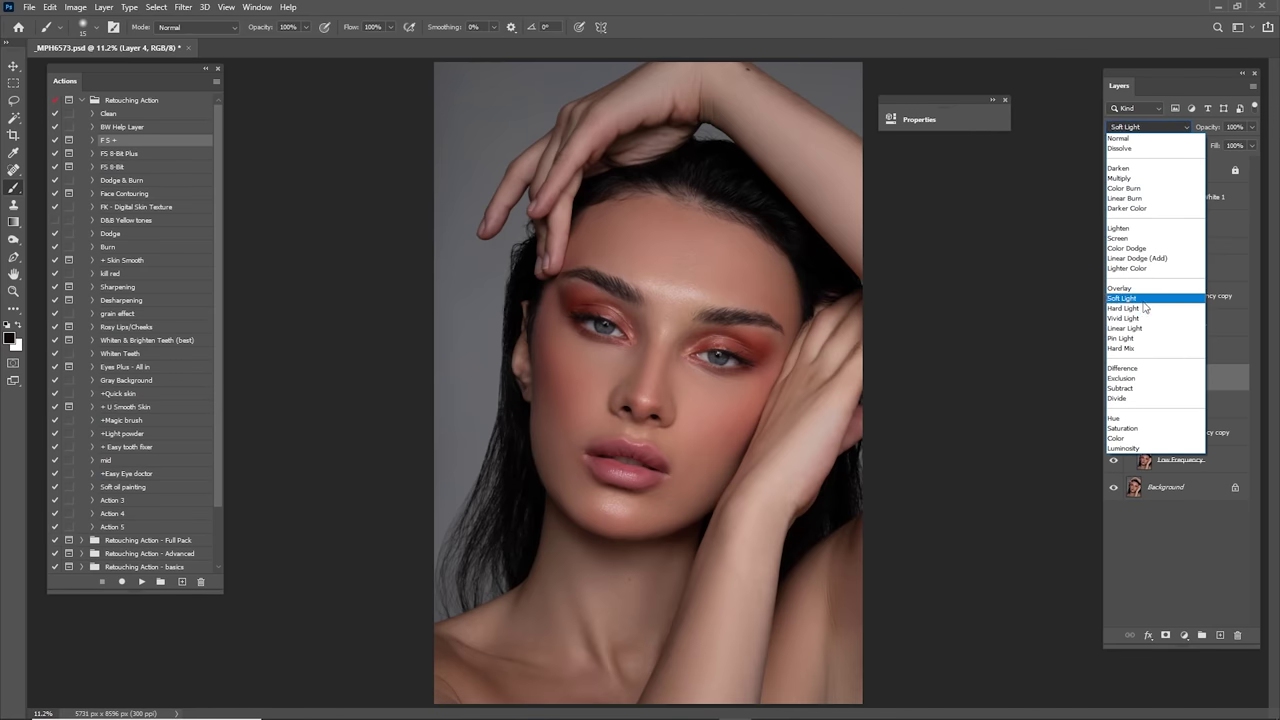
click(1144, 300)
click(1170, 405)
click(1150, 127)
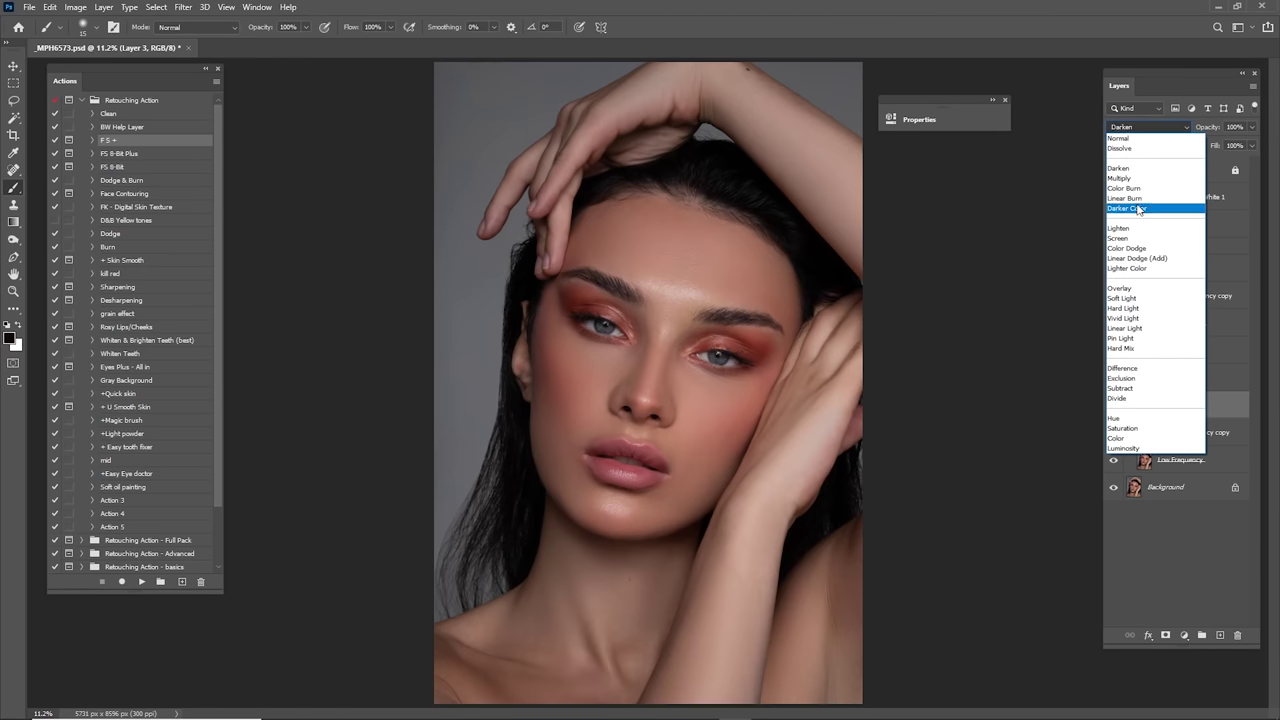
click(1131, 238)
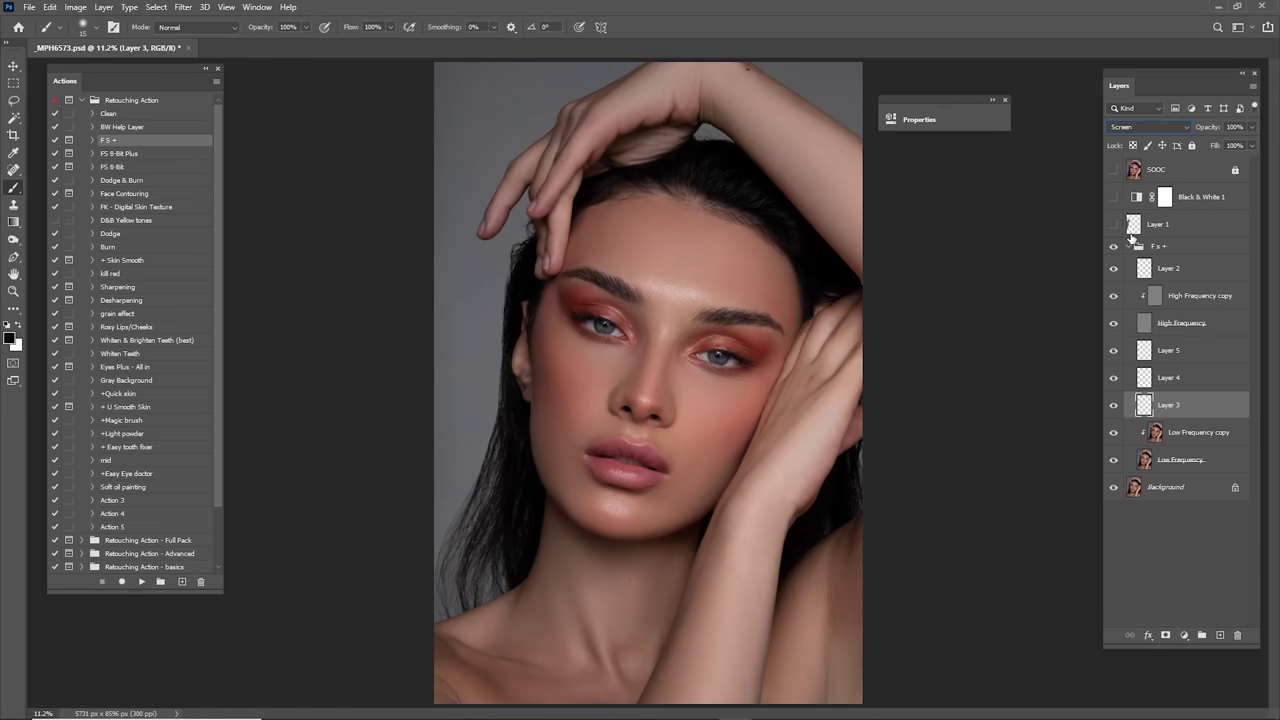
Step: Sample the red eyeshadow colour for painting on Layer 5 and set the brush opacity to 10%
click(1162, 352)
key(z)
drag(766, 330, 808, 305)
drag(808, 305, 874, 357)
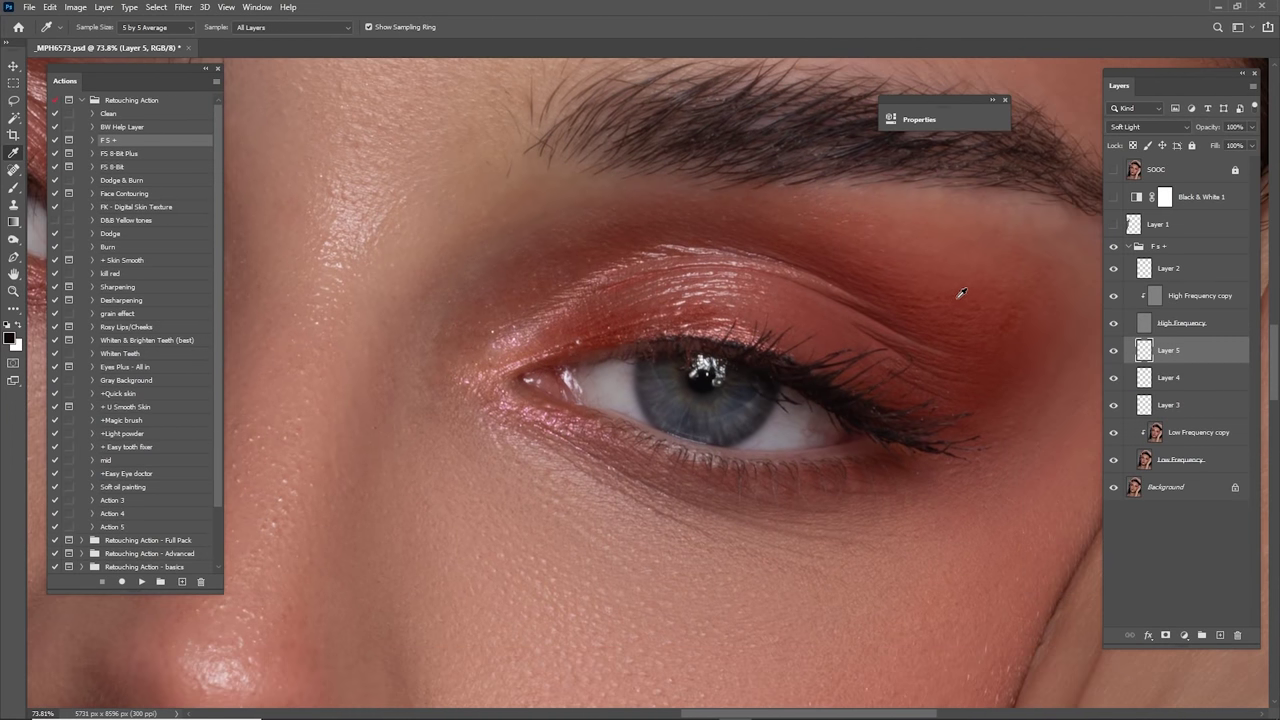
key(b)
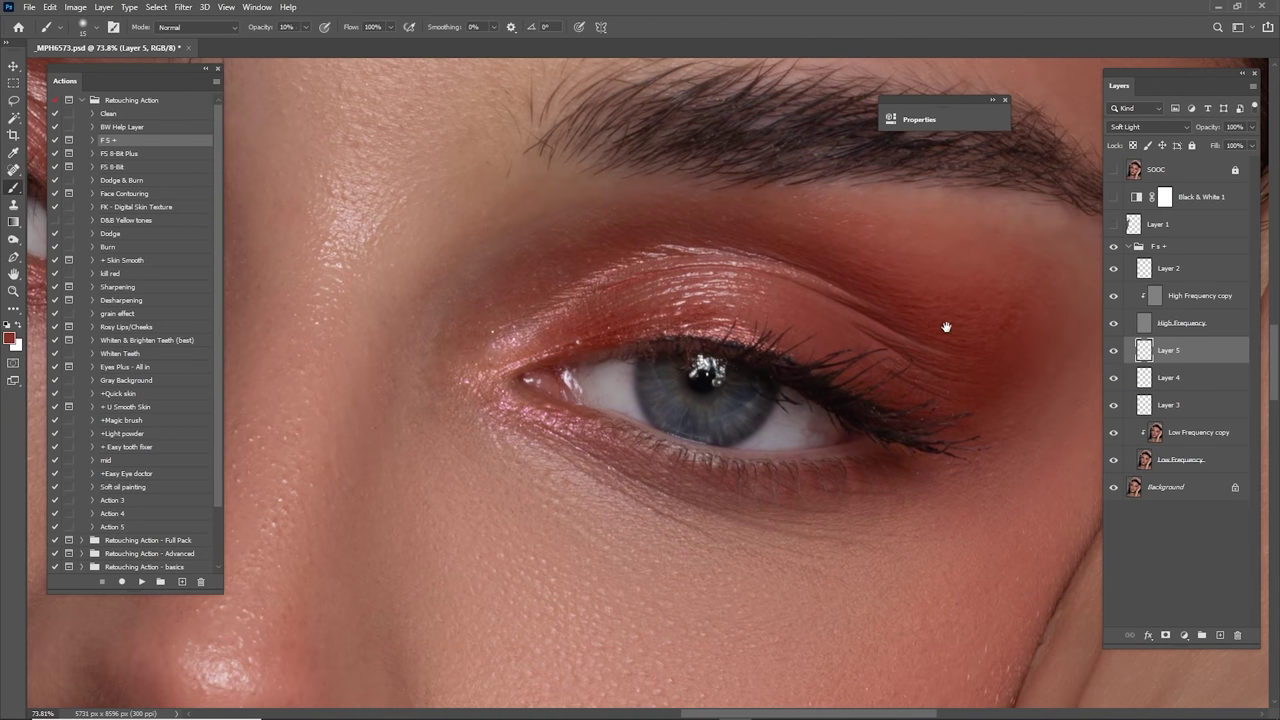
Step: Paint the sampled red over the eyeshadow of the eye nearest the resting hand, enlarging the brush to 400 px
mouse_move(946, 326)
mouse_down()
mouse_move(938, 374)
mouse_move(865, 338)
mouse_move(894, 341)
mouse_move(864, 311)
mouse_move(660, 280)
mouse_move(540, 298)
mouse_move(434, 379)
mouse_move(599, 284)
mouse_move(788, 302)
mouse_move(938, 387)
mouse_move(924, 451)
mouse_move(1003, 371)
mouse_move(943, 471)
mouse_move(1053, 353)
mouse_move(1028, 386)
mouse_move(1026, 331)
mouse_move(1015, 367)
mouse_move(679, 268)
mouse_move(399, 386)
mouse_move(450, 346)
mouse_move(420, 369)
mouse_up()
key(bracketright)
key(bracketright)
key(bracketright)
key(bracketright)
key(bracketright)
key(bracketright)
key(bracketright)
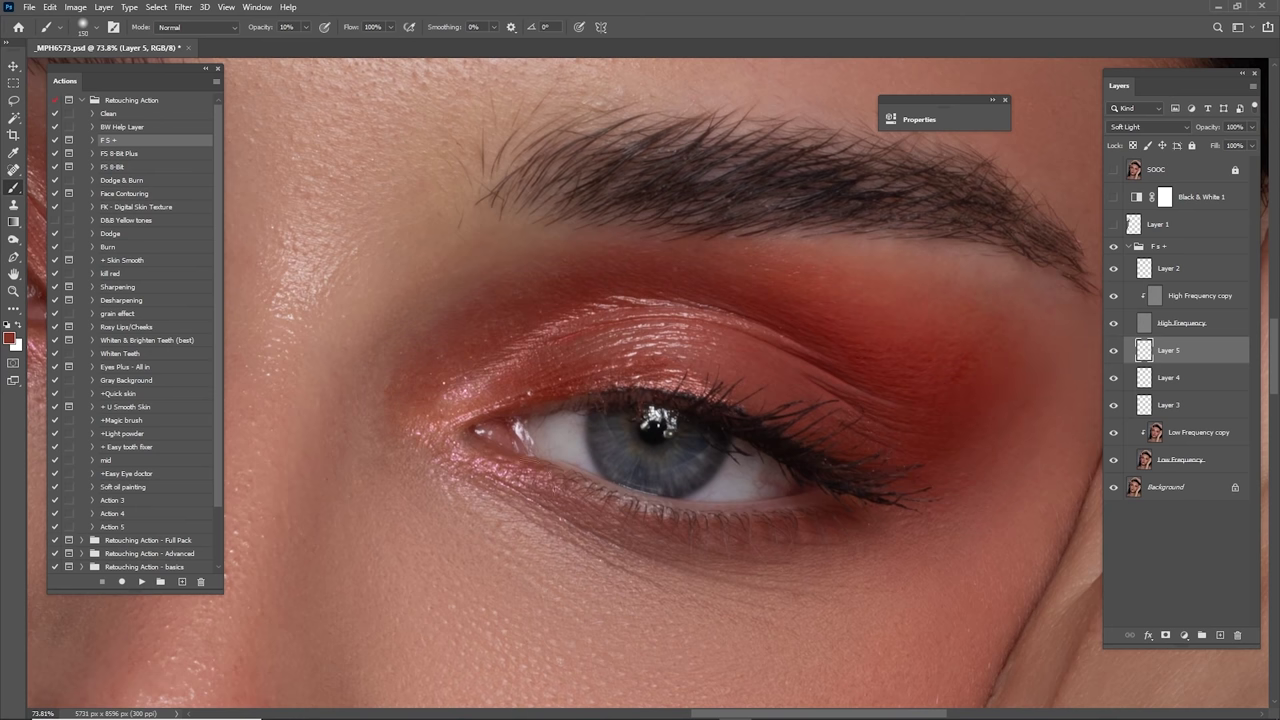
key(bracketright)
key(bracketright)
key(bracketright)
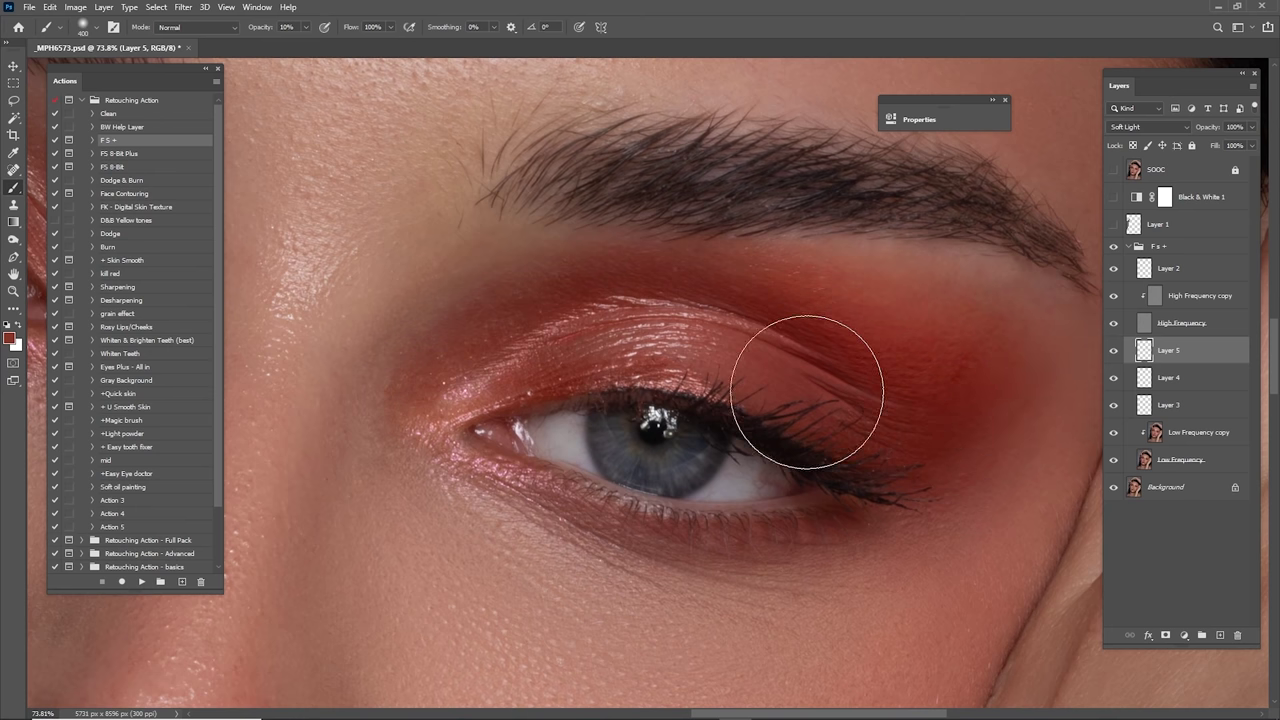
Step: Paint the sampled red on Layer 5 over the eyeshadow and lower lash line of the eye farther from the resting hand, reducing the brush to about 250 px
drag(458, 275, 968, 325)
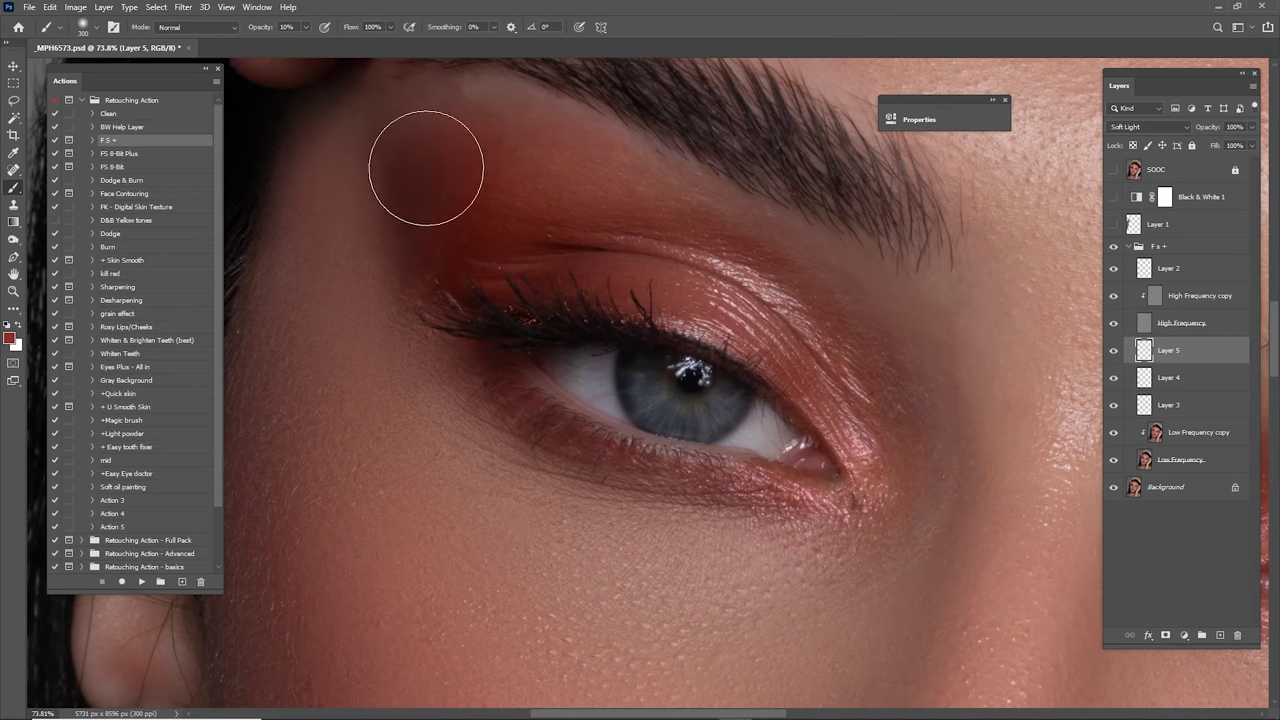
key(bracketleft)
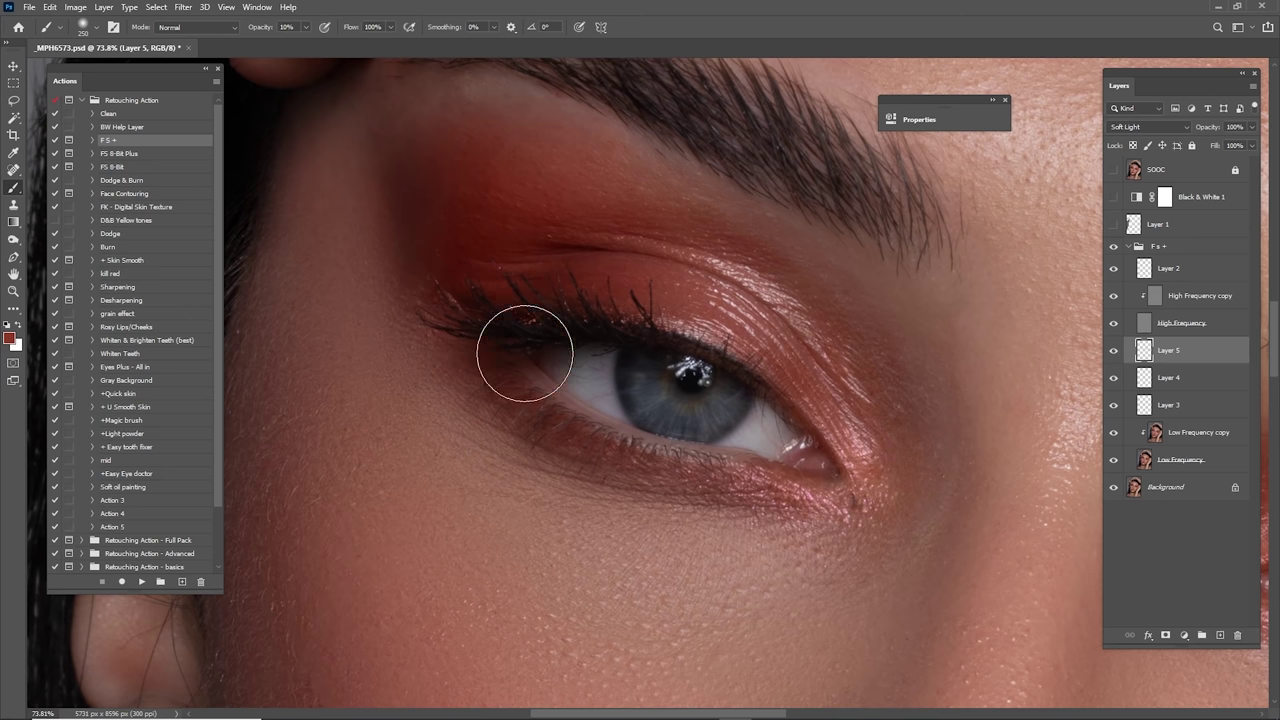
key(bracketleft)
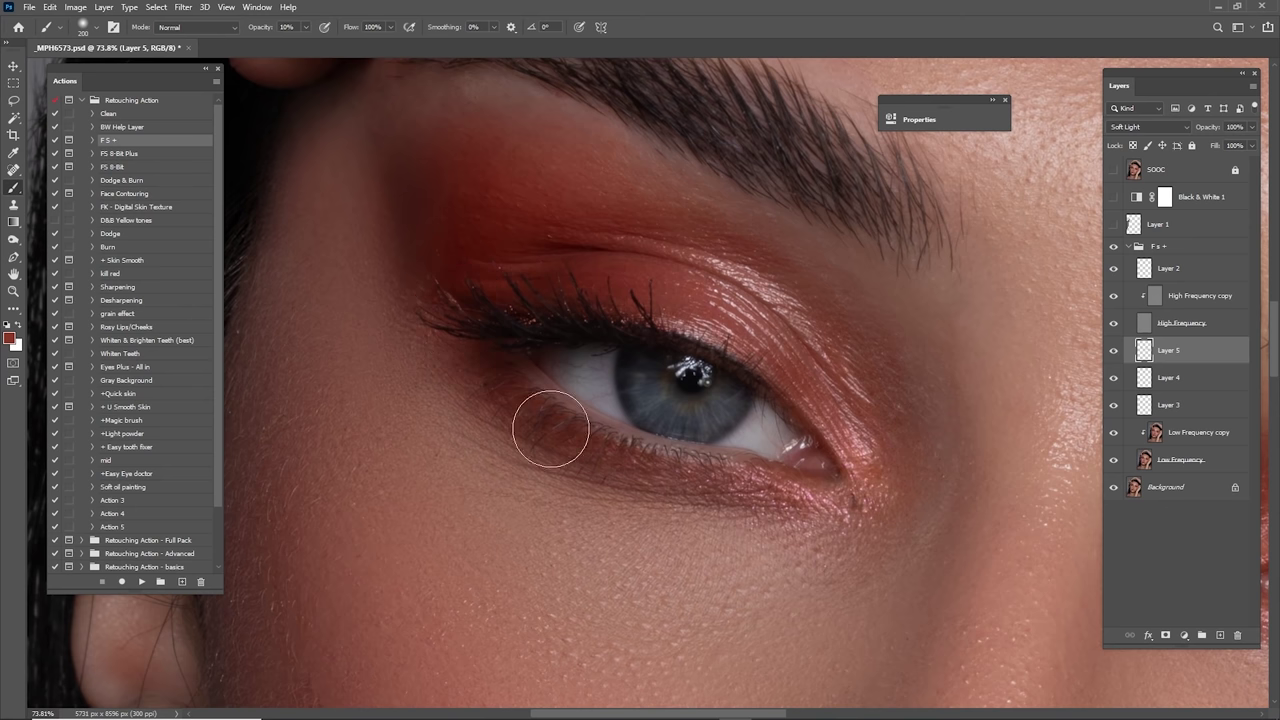
key(bracketright)
Step: Compare the whole portrait with and without the red painted on Layer 5
key(ctrl+0)
click(1114, 352)
click(1114, 352)
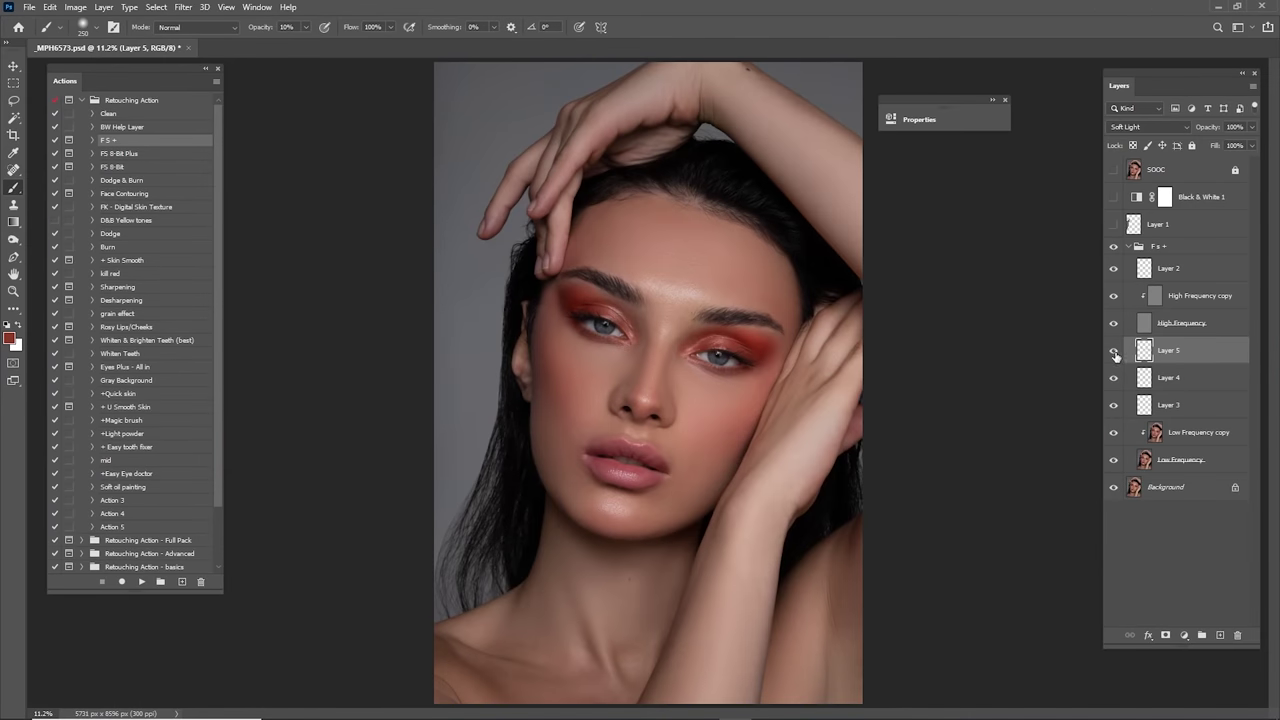
click(1115, 352)
click(1116, 352)
click(1115, 352)
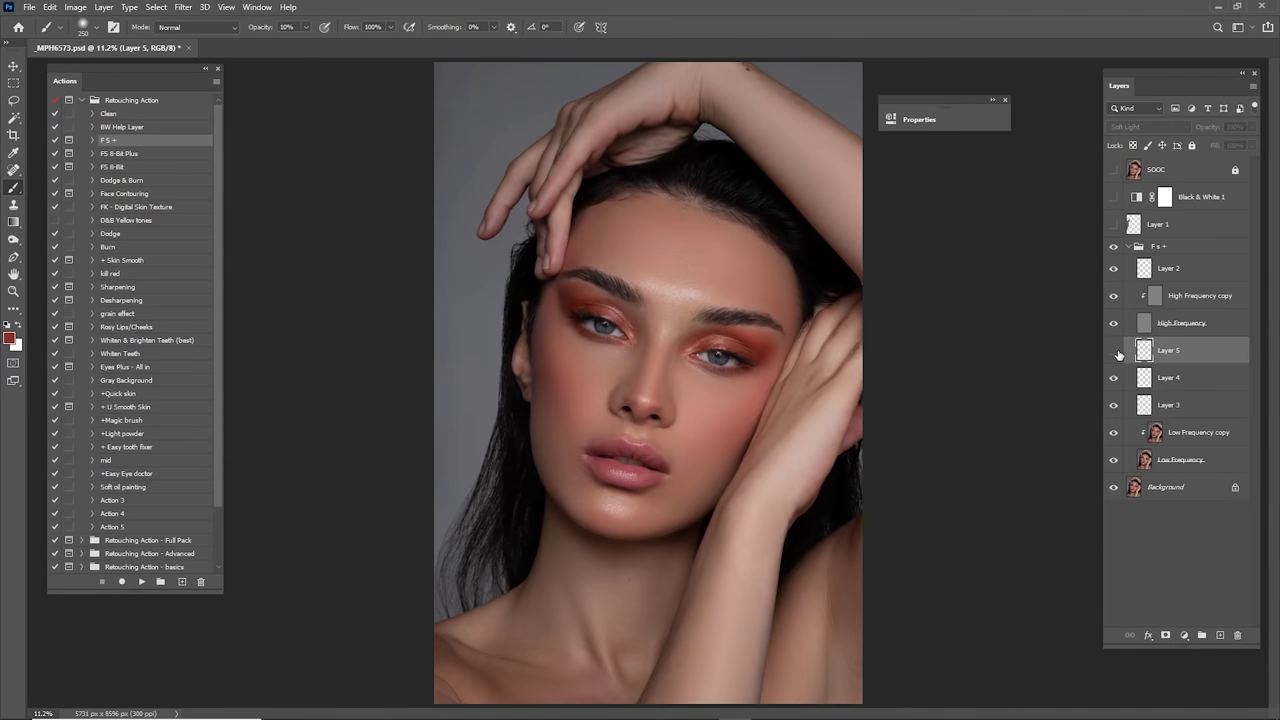
click(1116, 352)
drag(1204, 124, 1204, 131)
Step: Sample the bright pink shimmer at the inner corner of the eye nearest the resting hand for painting on Layer 4
click(1176, 389)
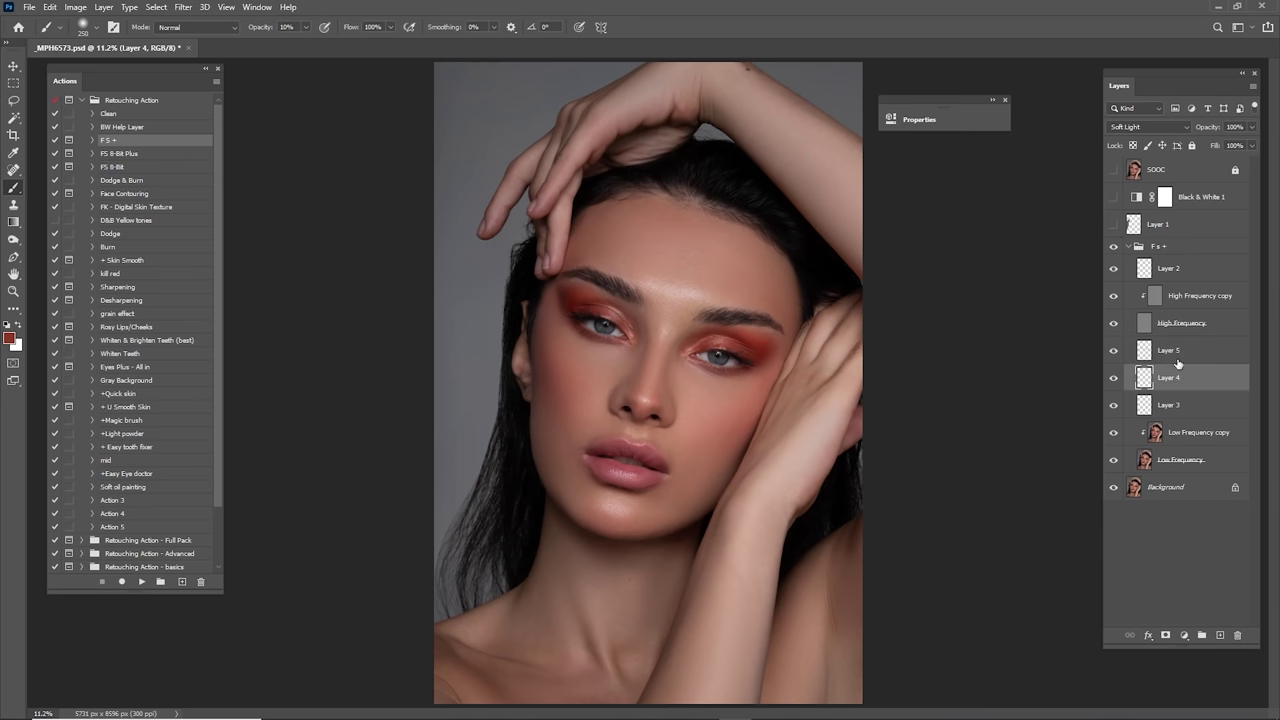
key(z)
drag(697, 354, 806, 412)
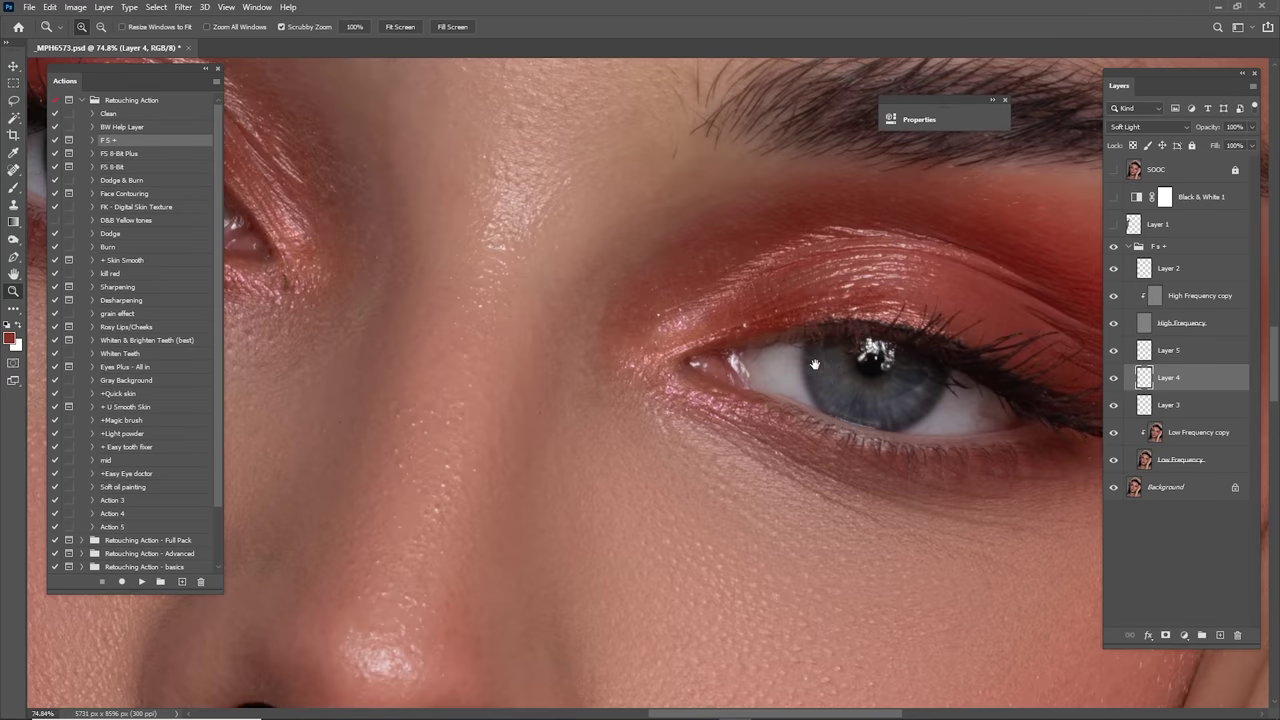
mouse_move(814, 364)
mouse_down()
mouse_move(758, 478)
mouse_move(855, 350)
mouse_up()
drag(697, 419, 737, 428)
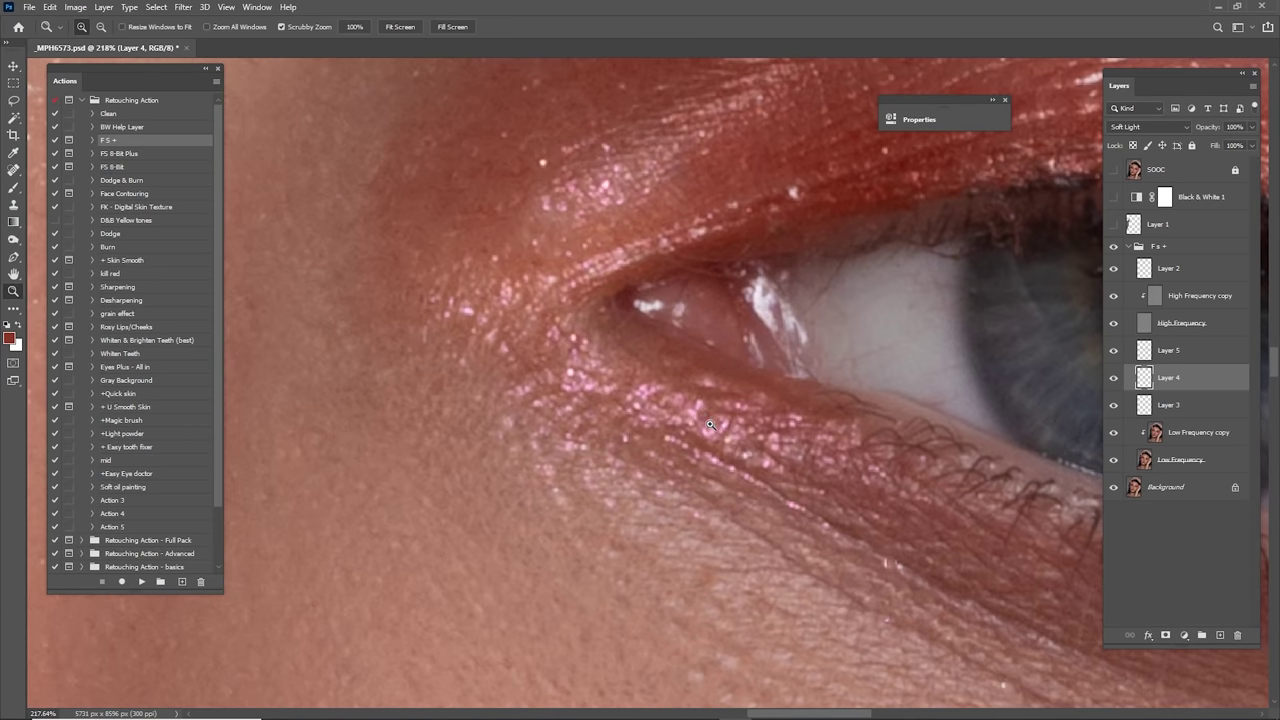
key(i)
scroll(743, 418, down, 3)
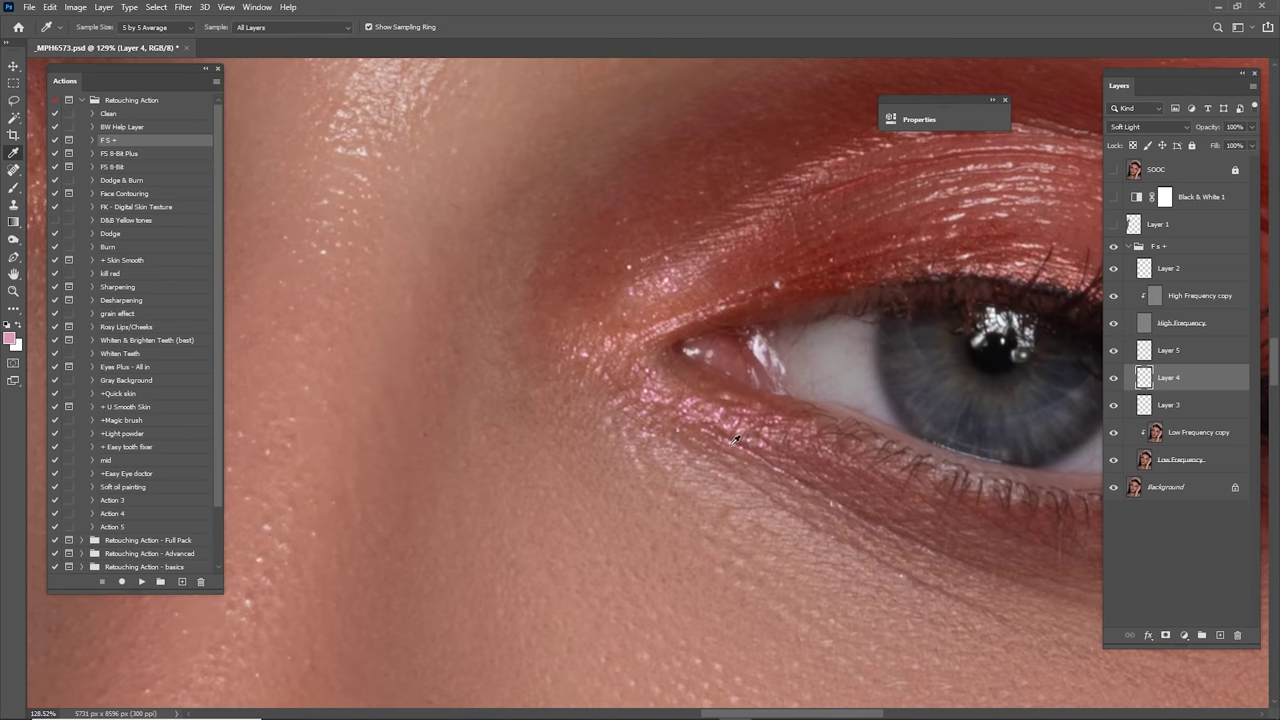
key(b)
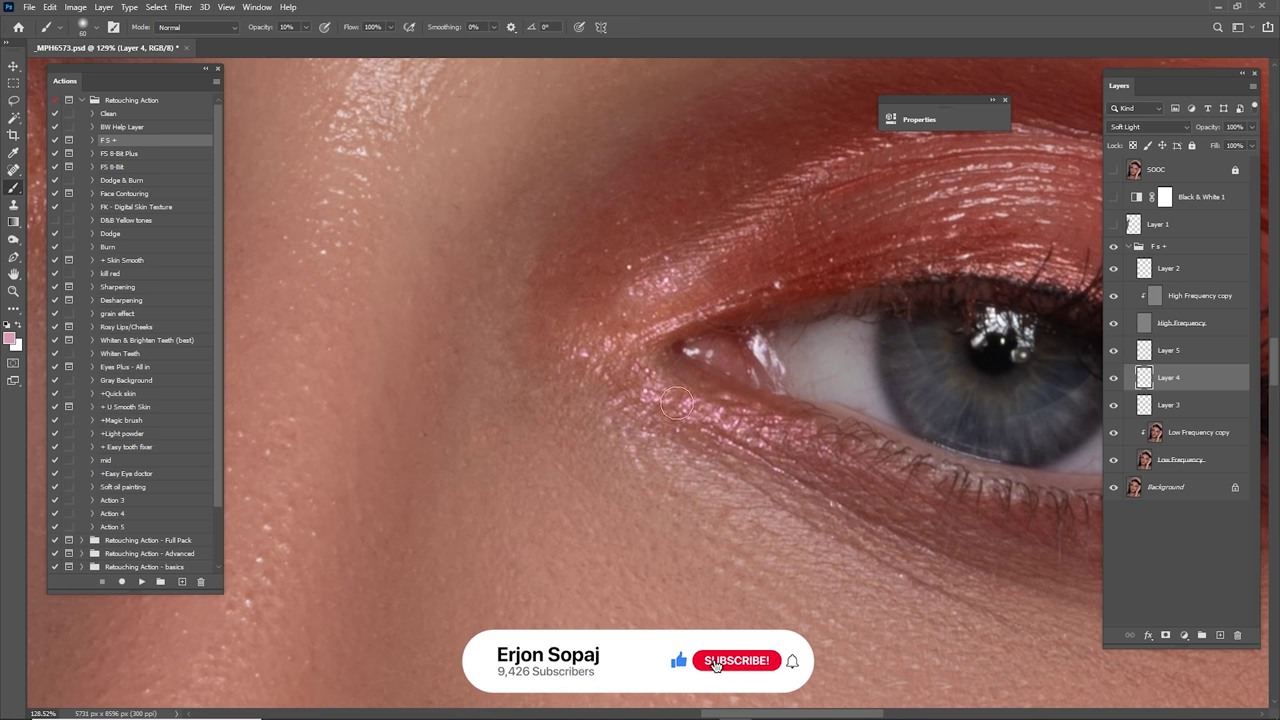
Step: Paint the pink around the inner corner and lower lash line of that eye with a brush up to 100 px, and check Layer 4's effect
key(bracketright)
key(bracketright)
key(bracketright)
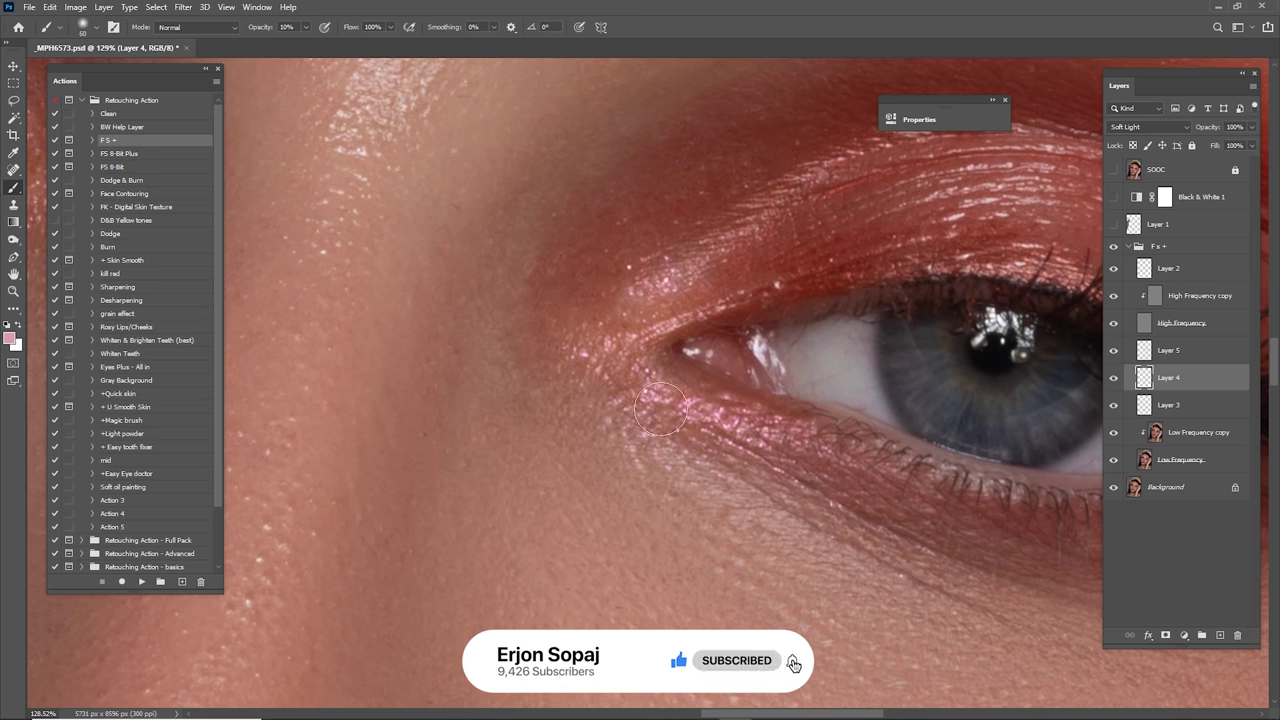
mouse_move(694, 251)
mouse_down()
mouse_move(819, 177)
mouse_move(706, 257)
mouse_move(868, 182)
mouse_up()
drag(558, 451, 618, 330)
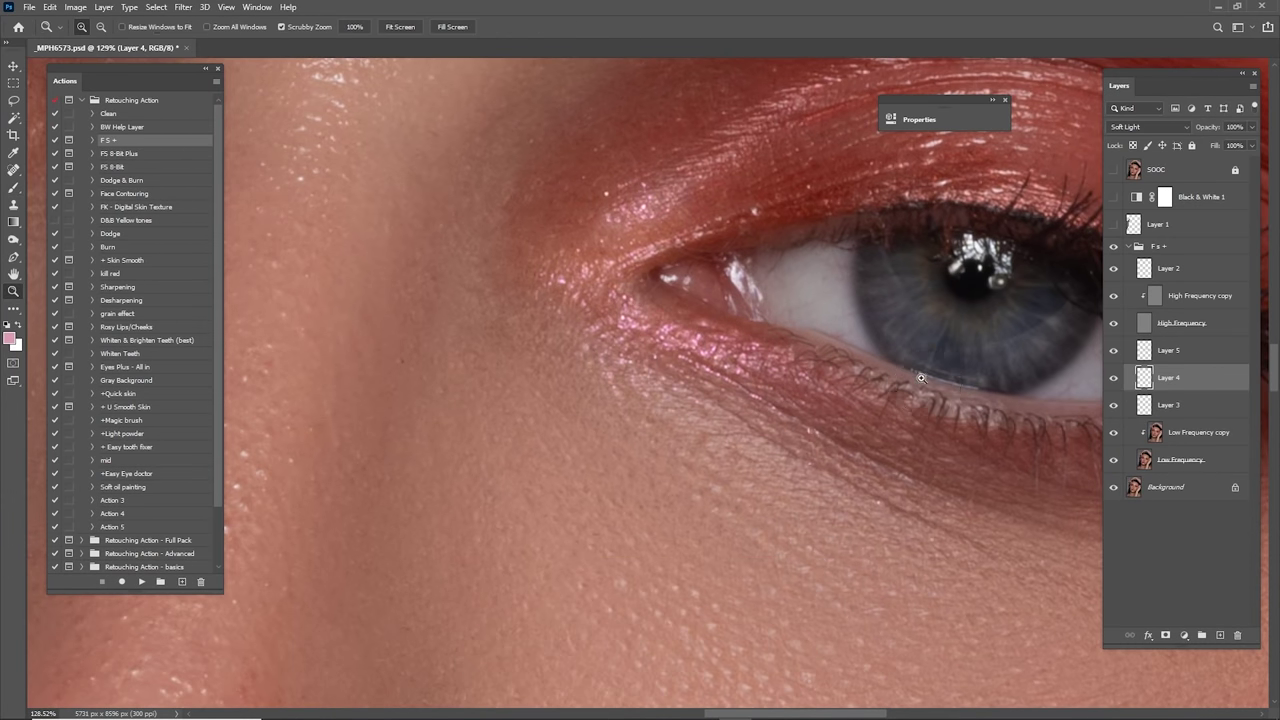
alt+scroll(635, 395, down, 4)
click(1115, 381)
click(1113, 381)
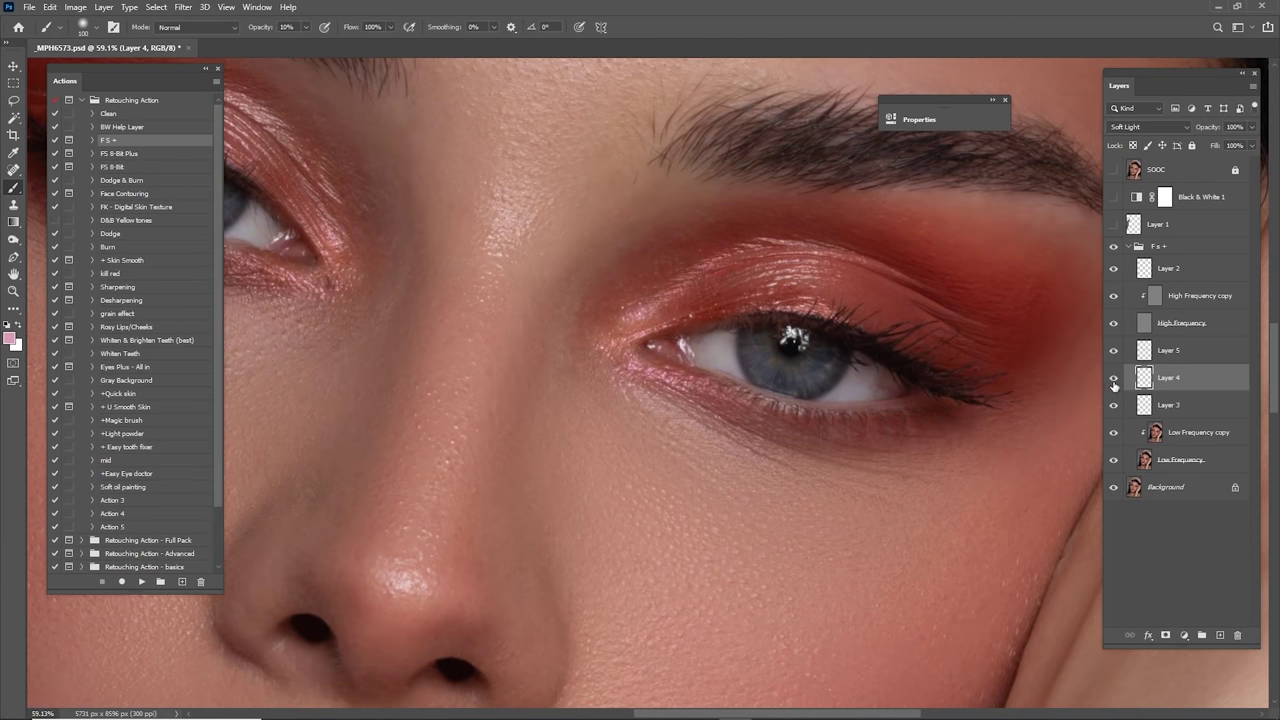
Step: Paint the same pink on Layer 4 along the other eye's inner corner and lower lash line, enlarging the brush to 175 px
drag(702, 316, 1055, 420)
alt+scroll(655, 368, up, 4)
mouse_move(672, 370)
mouse_down()
mouse_move(734, 372)
mouse_move(677, 389)
mouse_move(721, 395)
mouse_up()
key([)
key(])
key(])
mouse_move(799, 335)
mouse_down()
mouse_move(786, 289)
mouse_move(816, 352)
mouse_move(801, 325)
mouse_up()
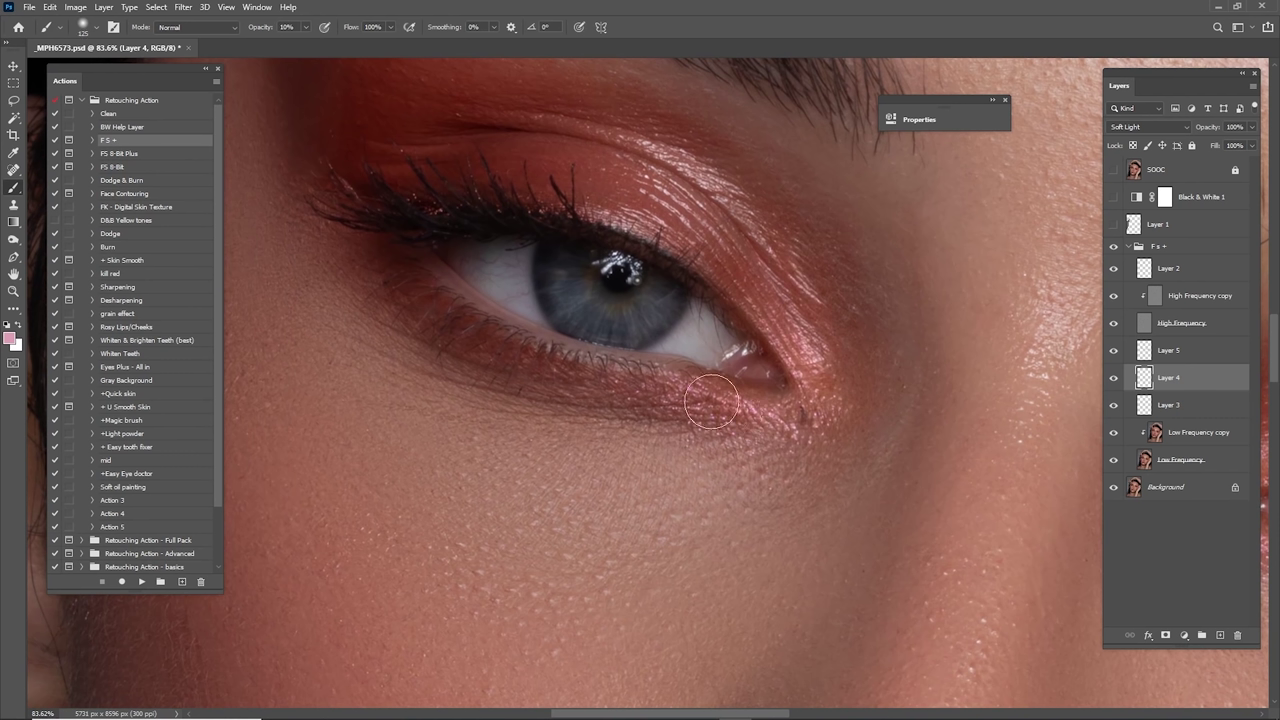
key(bracketright)
key(bracketright)
Step: Heal the small dark mark near the inner eye corner on High Frequency copy with the Spot Healing Brush
click(1183, 299)
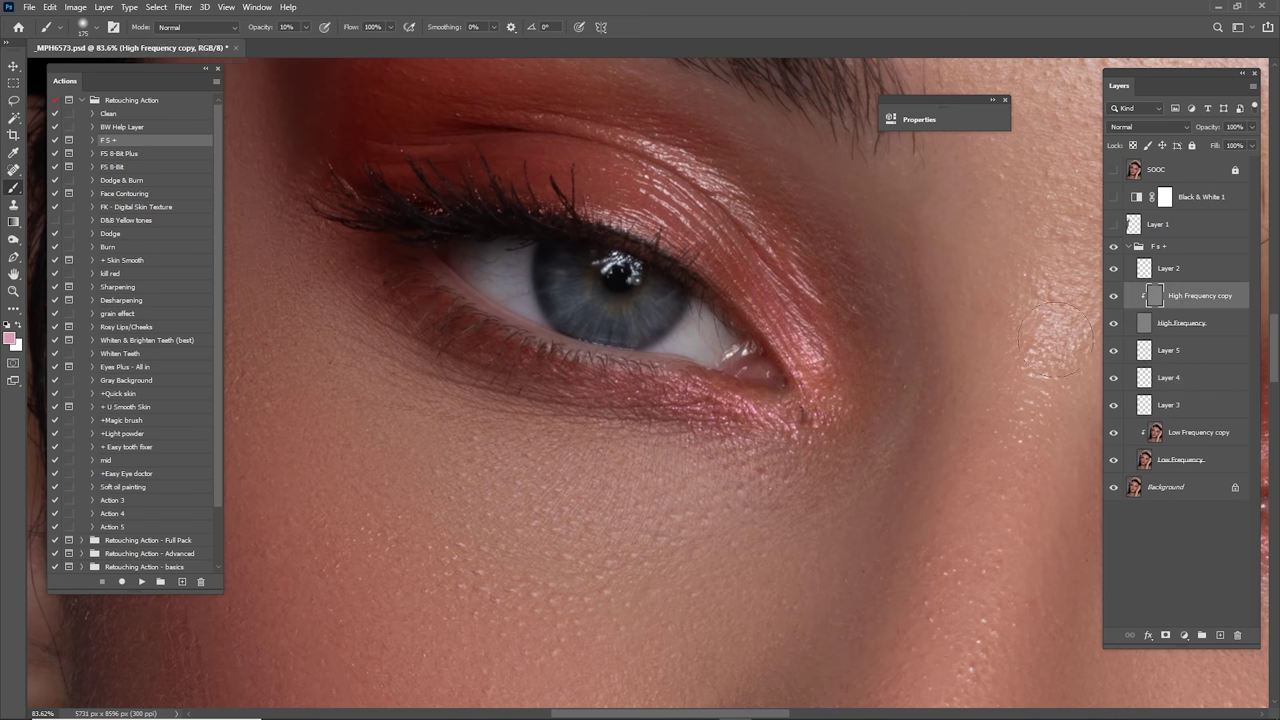
key(j)
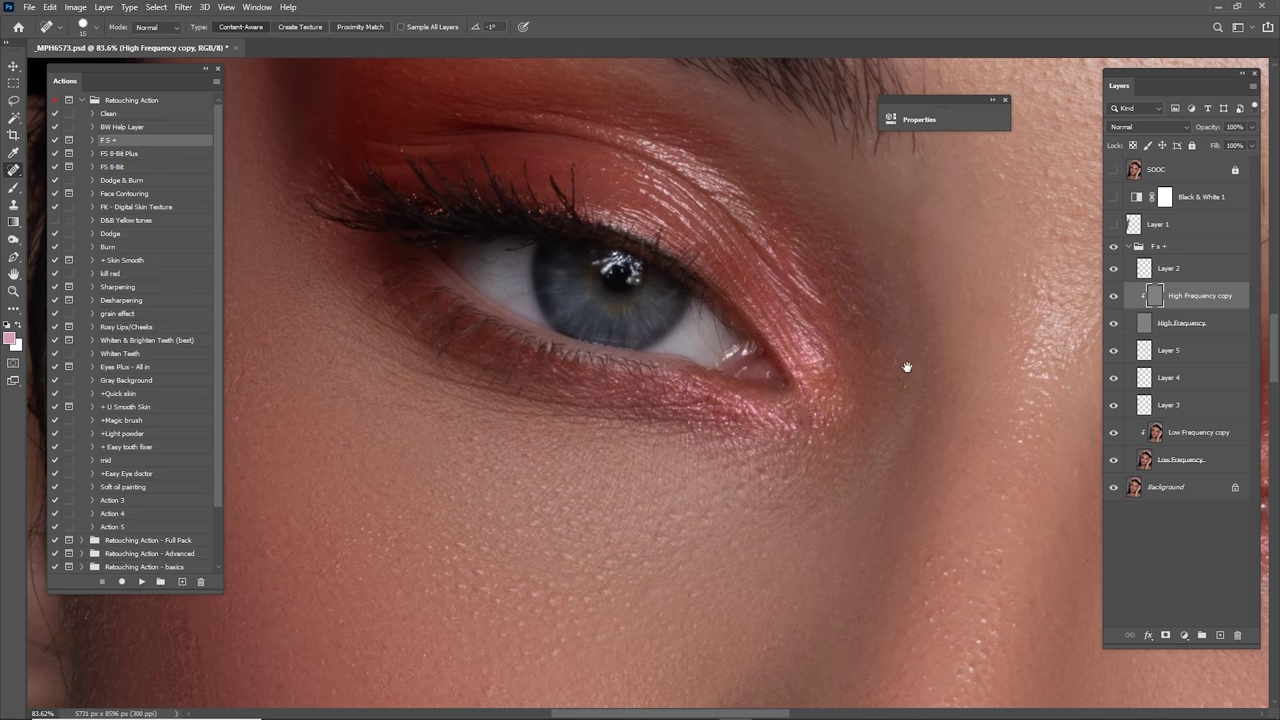
drag(907, 367, 806, 360)
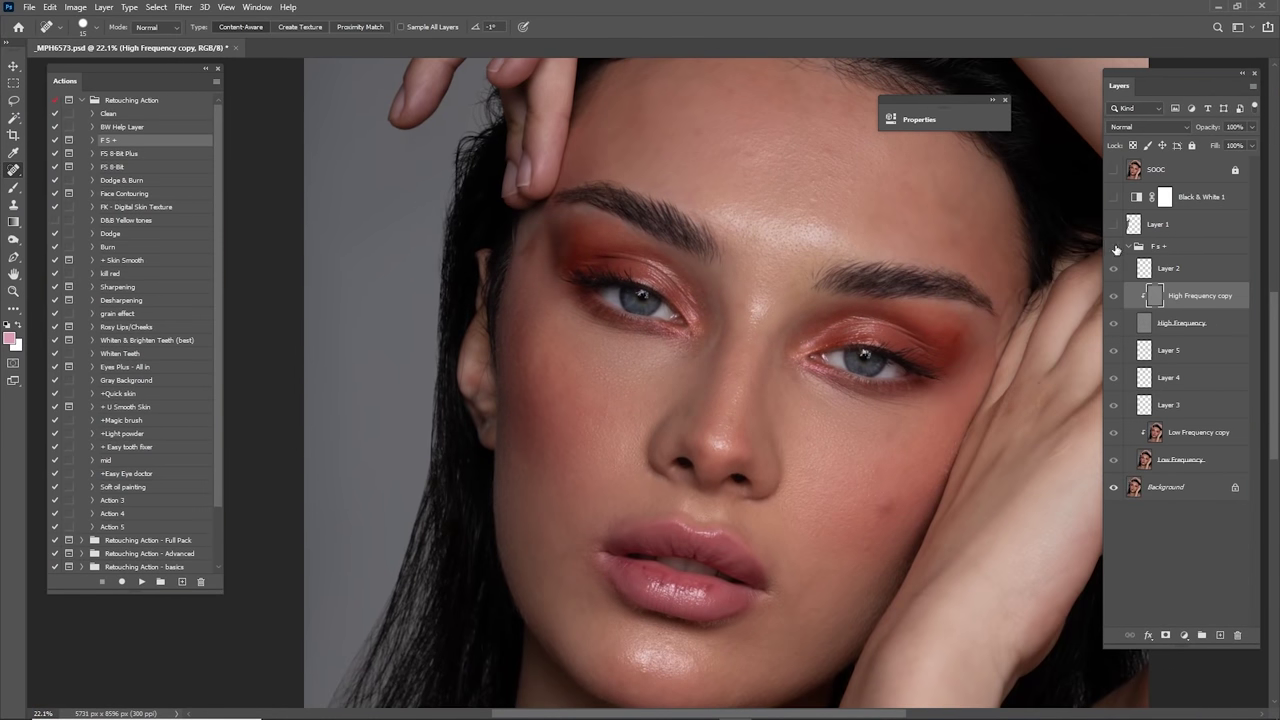
Step: Select Layer 3 and sample the light pink highlight on the shimmery eyelid of the eye farther from the resting hand
click(1178, 382)
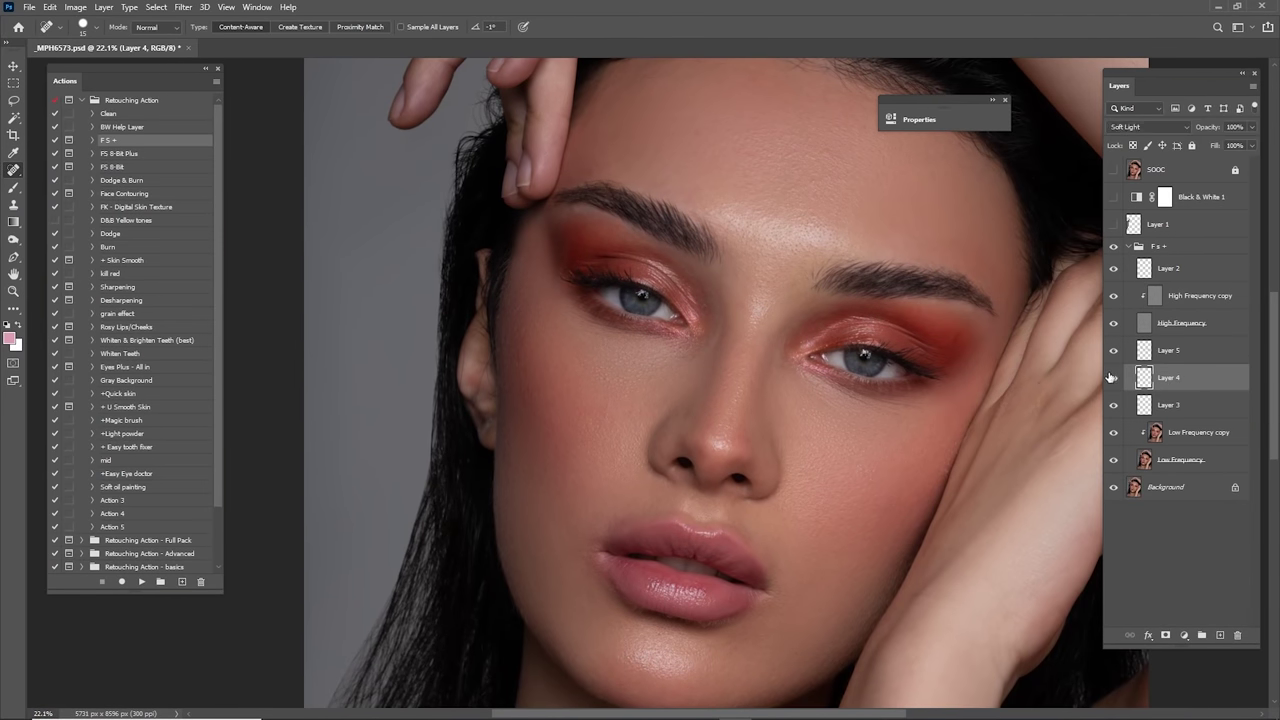
click(1176, 408)
key(z)
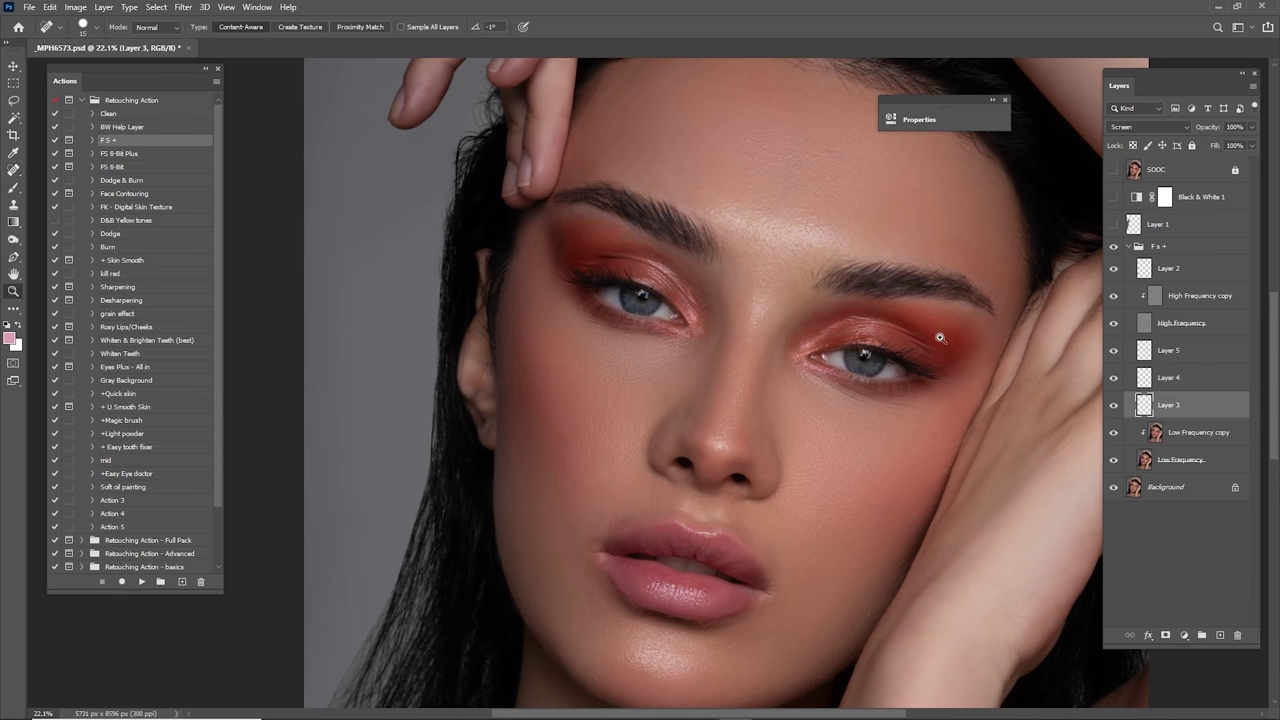
mouse_move(858, 340)
mouse_down()
mouse_move(880, 352)
mouse_move(936, 317)
mouse_up()
drag(760, 321, 950, 443)
drag(704, 255, 760, 312)
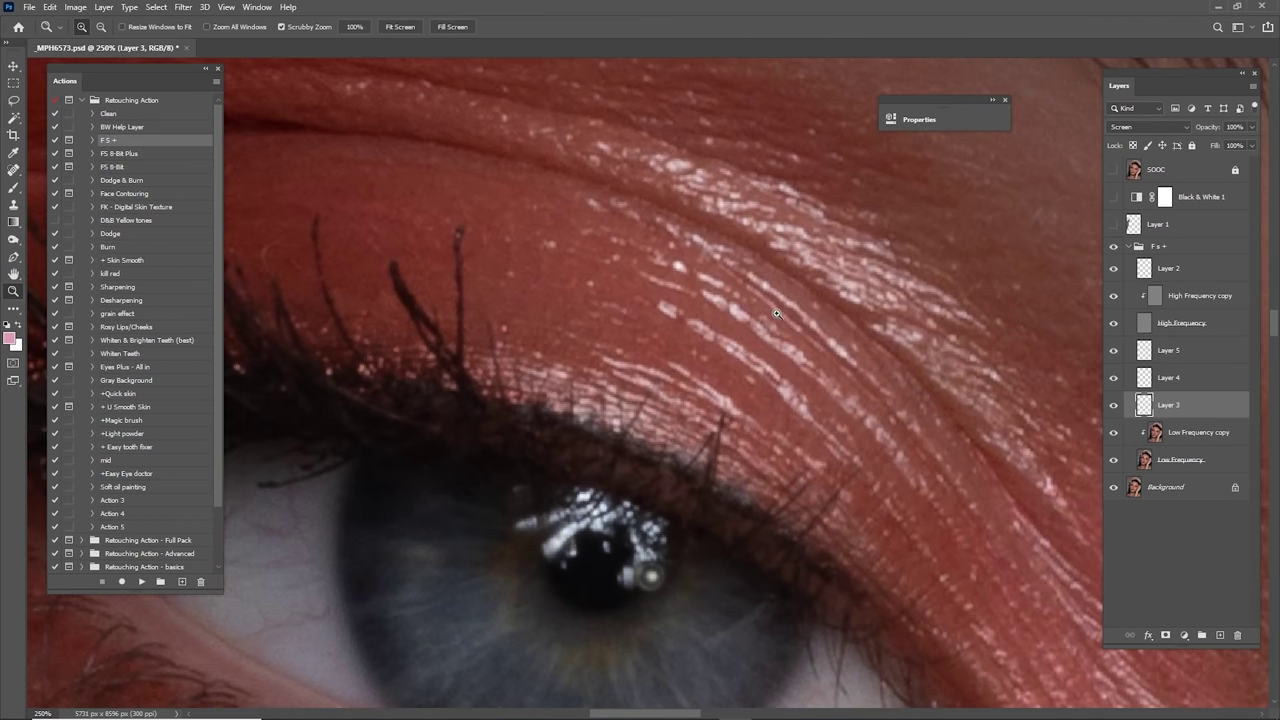
key(i)
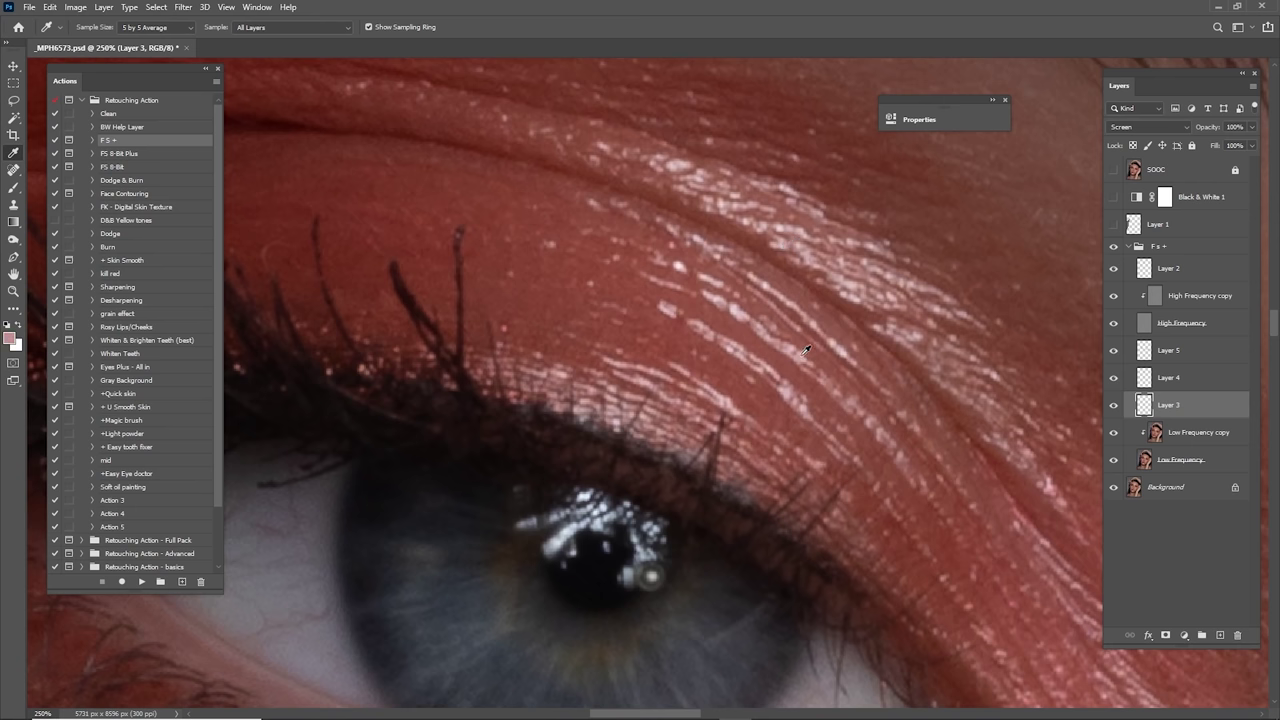
drag(829, 345, 772, 365)
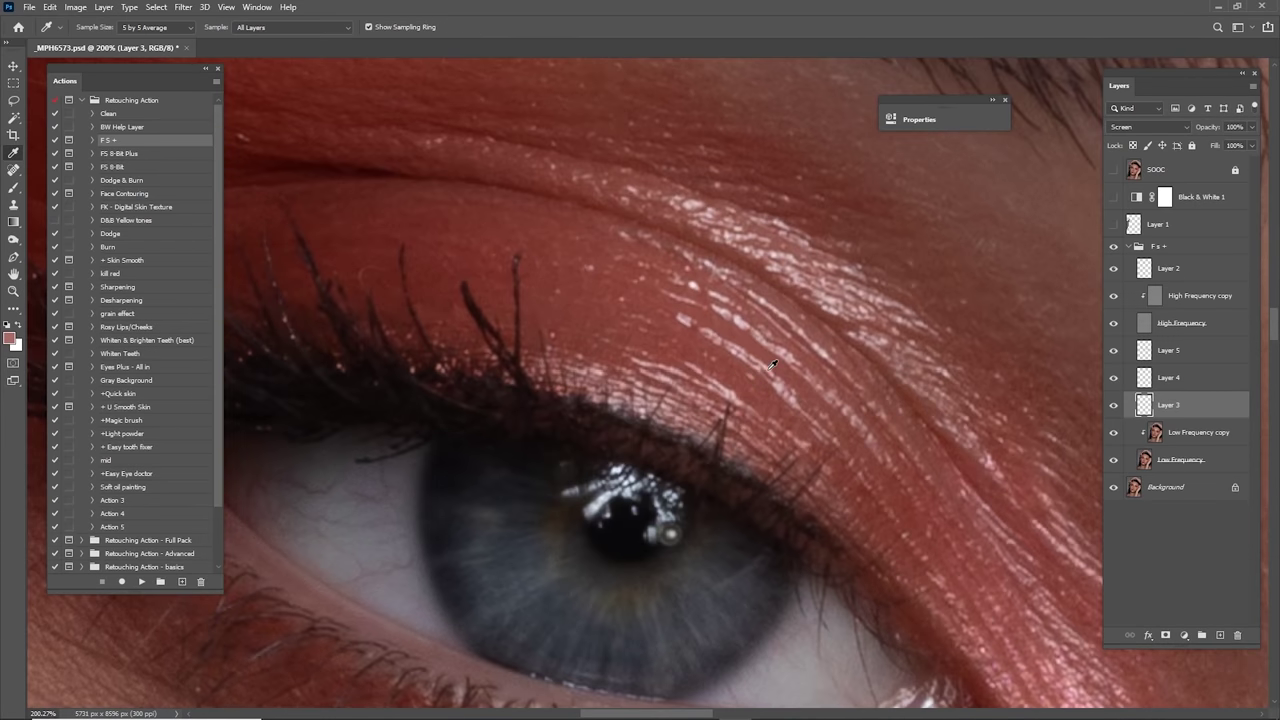
scroll(737, 391, down, 5)
click(738, 382)
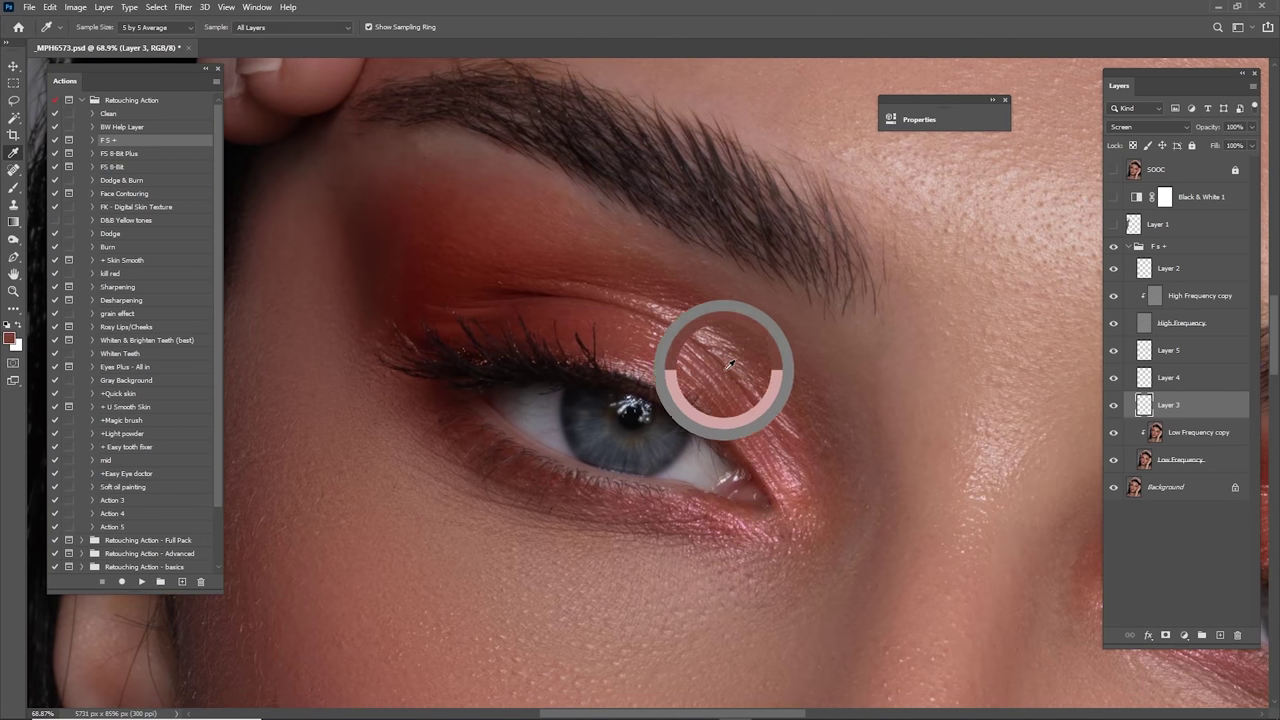
scroll(745, 383, up, 4)
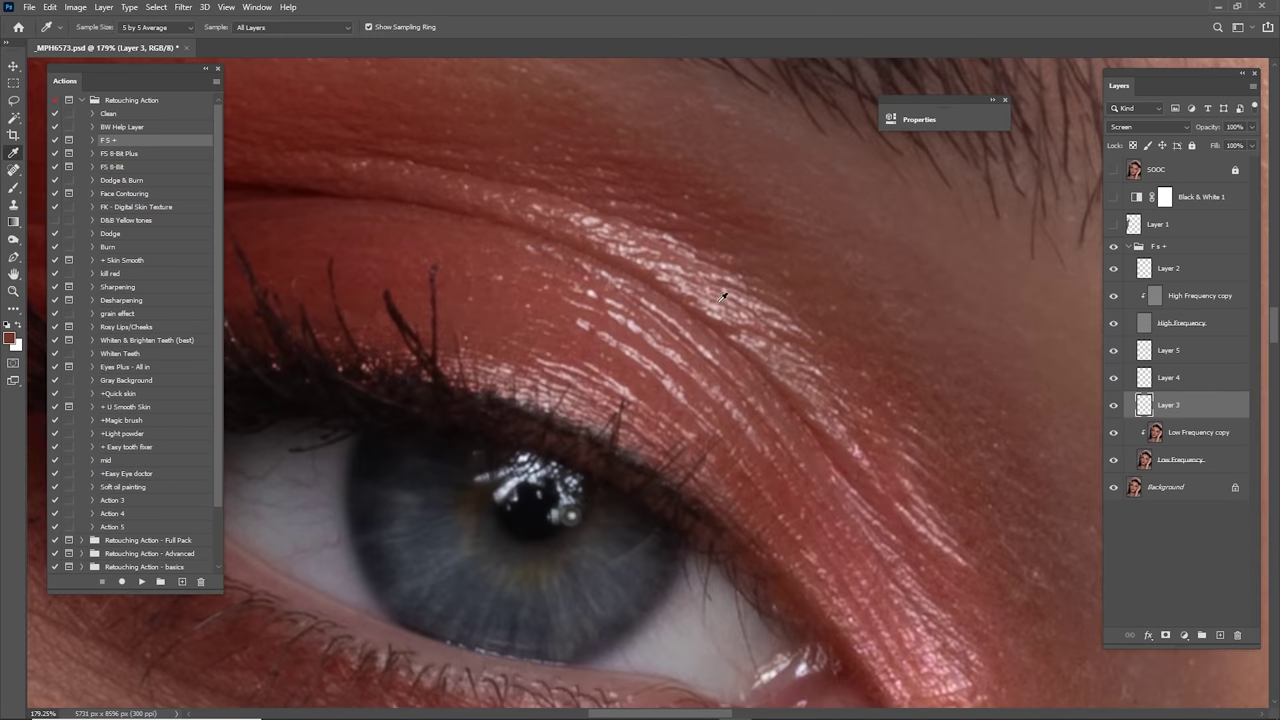
scroll(726, 299, down, 3)
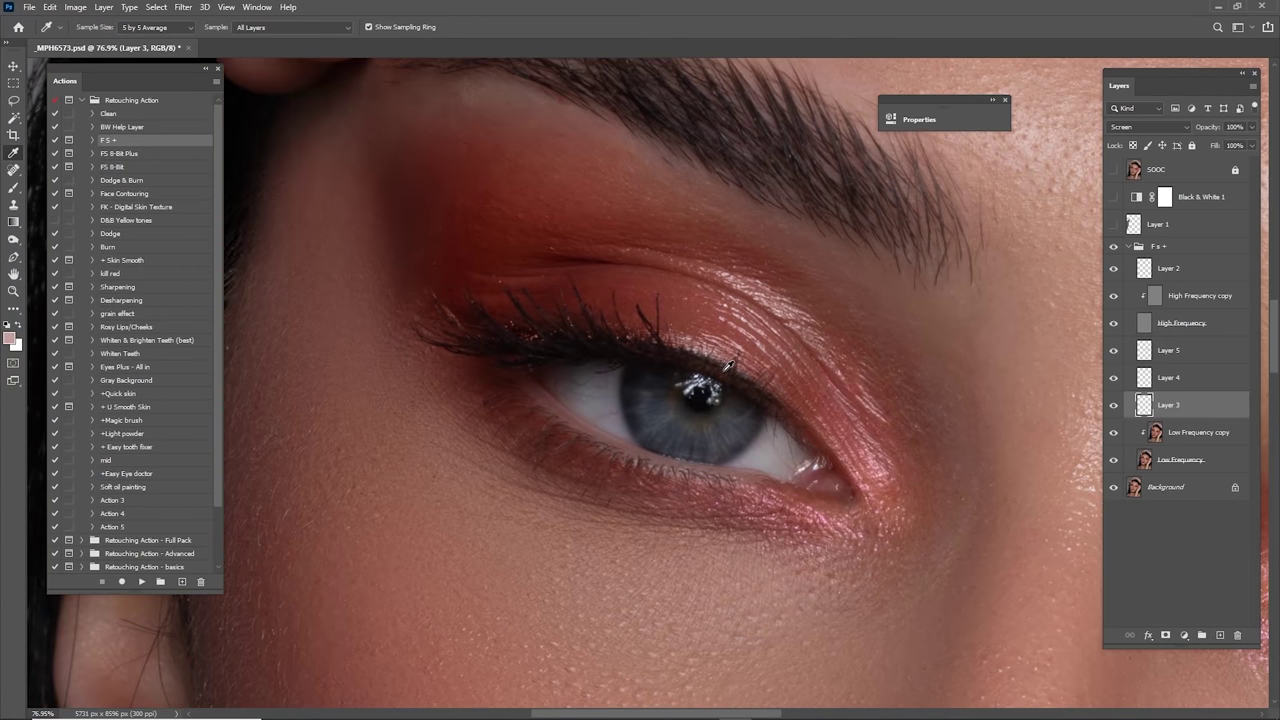
Step: Brighten the eyelid highlight on Layer 3 with the sampled light pink, using a 125 to 150 px brush at 10% opacity
key(b)
key([)
mouse_move(770, 336)
mouse_down()
mouse_move(745, 304)
mouse_move(781, 345)
mouse_up()
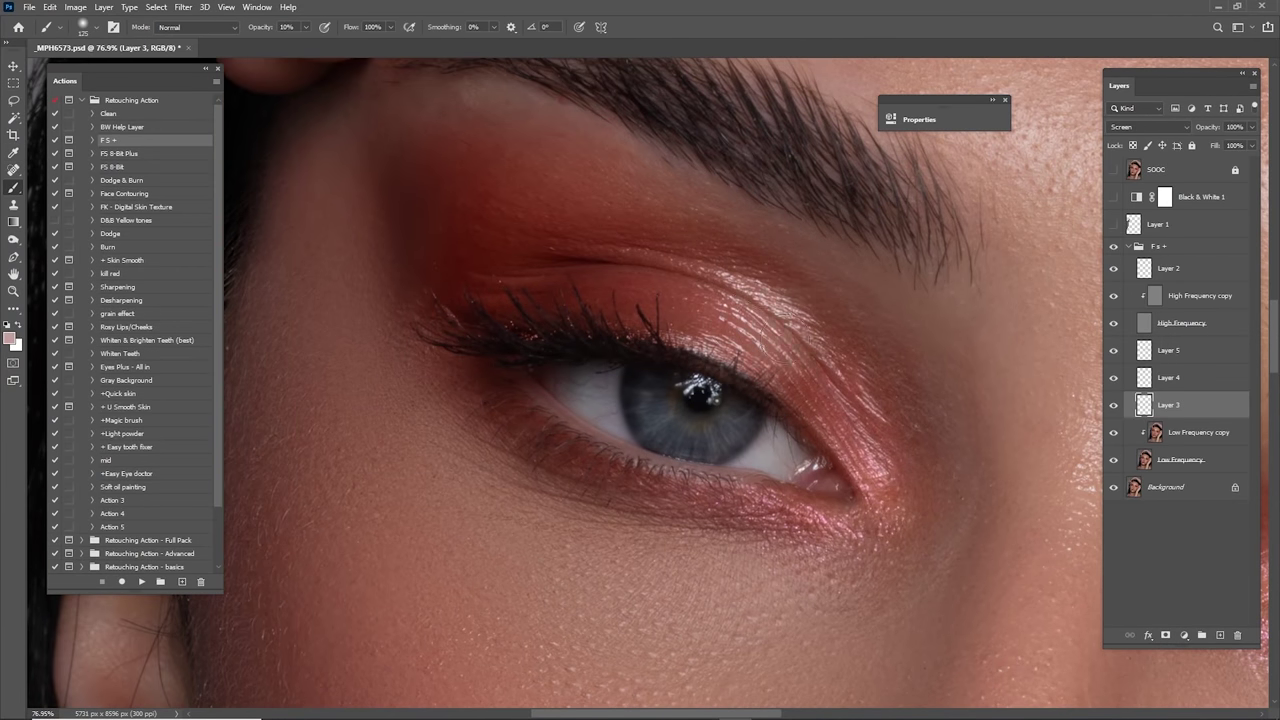
key(])
mouse_move(708, 322)
mouse_down()
mouse_move(792, 354)
mouse_move(740, 308)
mouse_move(760, 332)
mouse_up()
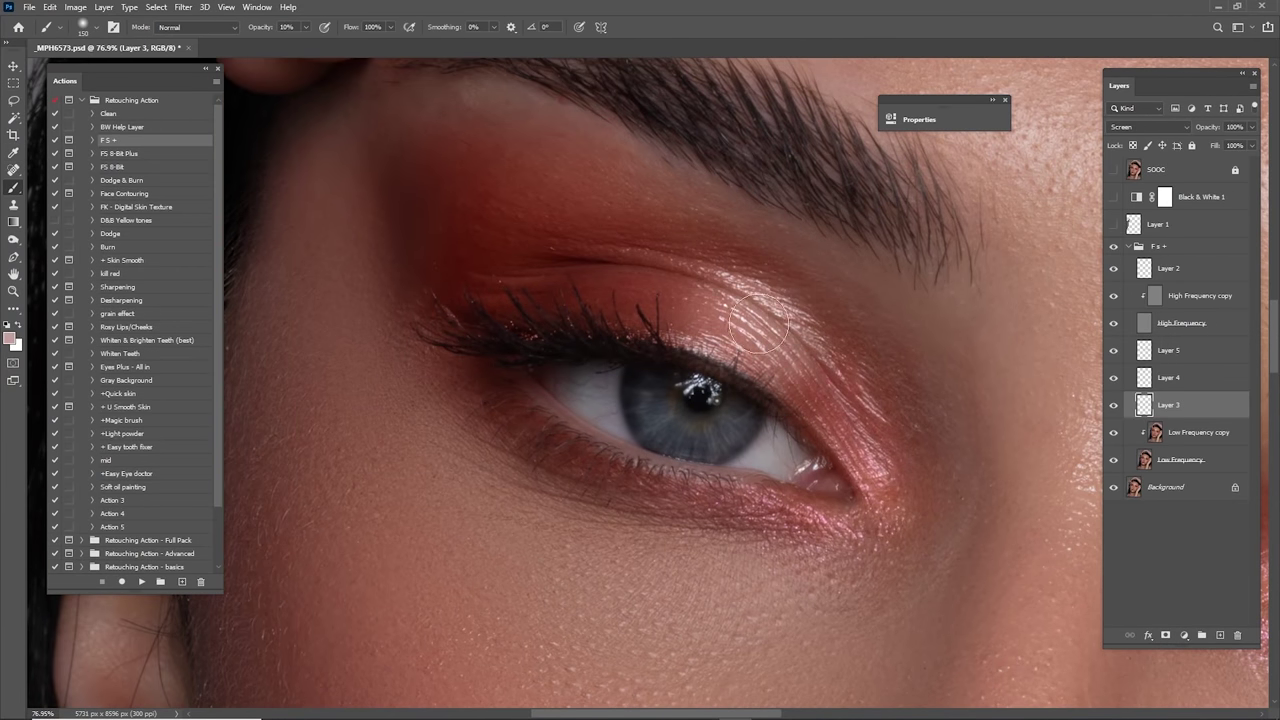
Step: Paint the light pink highlight on Layer 3 over the eyelid of the eye nearest the resting hand with the 150 px brush
key(space)
drag(1051, 381, 703, 326)
drag(954, 361, 711, 289)
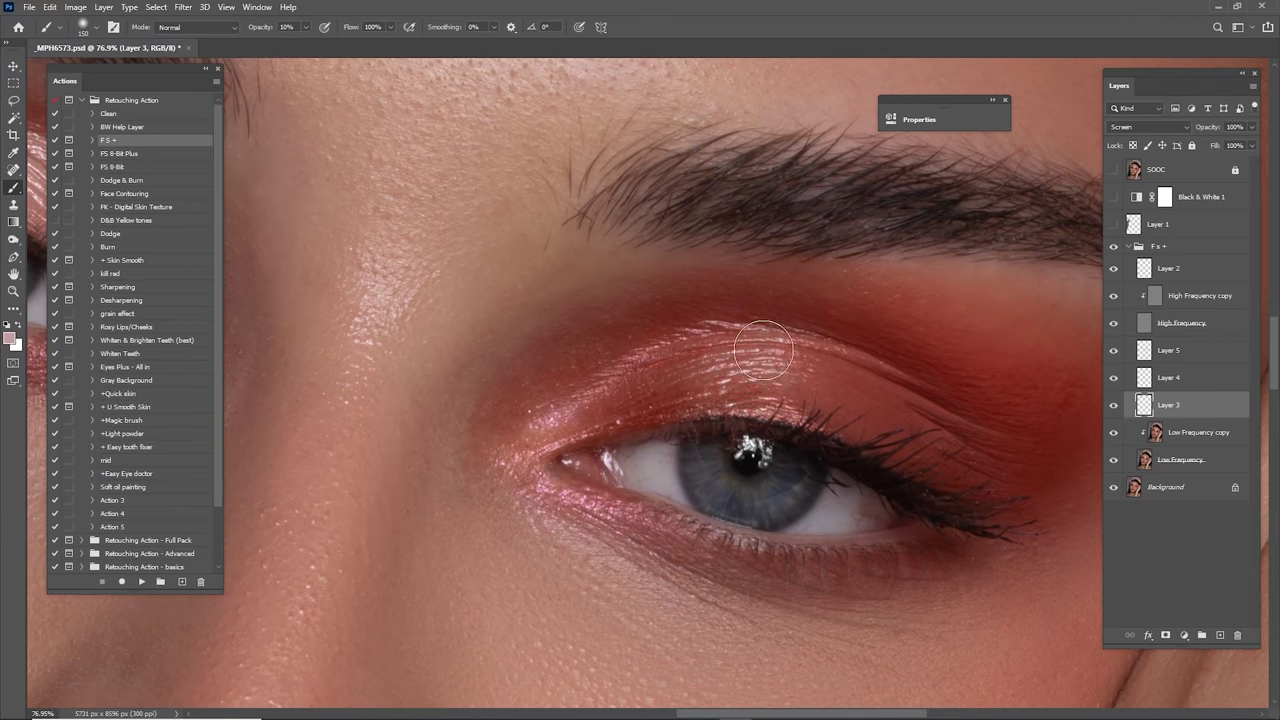
mouse_move(548, 424)
mouse_down()
mouse_move(650, 348)
mouse_move(747, 337)
mouse_move(771, 367)
mouse_up()
Step: Add light pink highlights to the inner corners of both eyes on Layer 3 with a smaller brush of 40 to 60 px
key(space)
drag(710, 408, 812, 317)
key(])
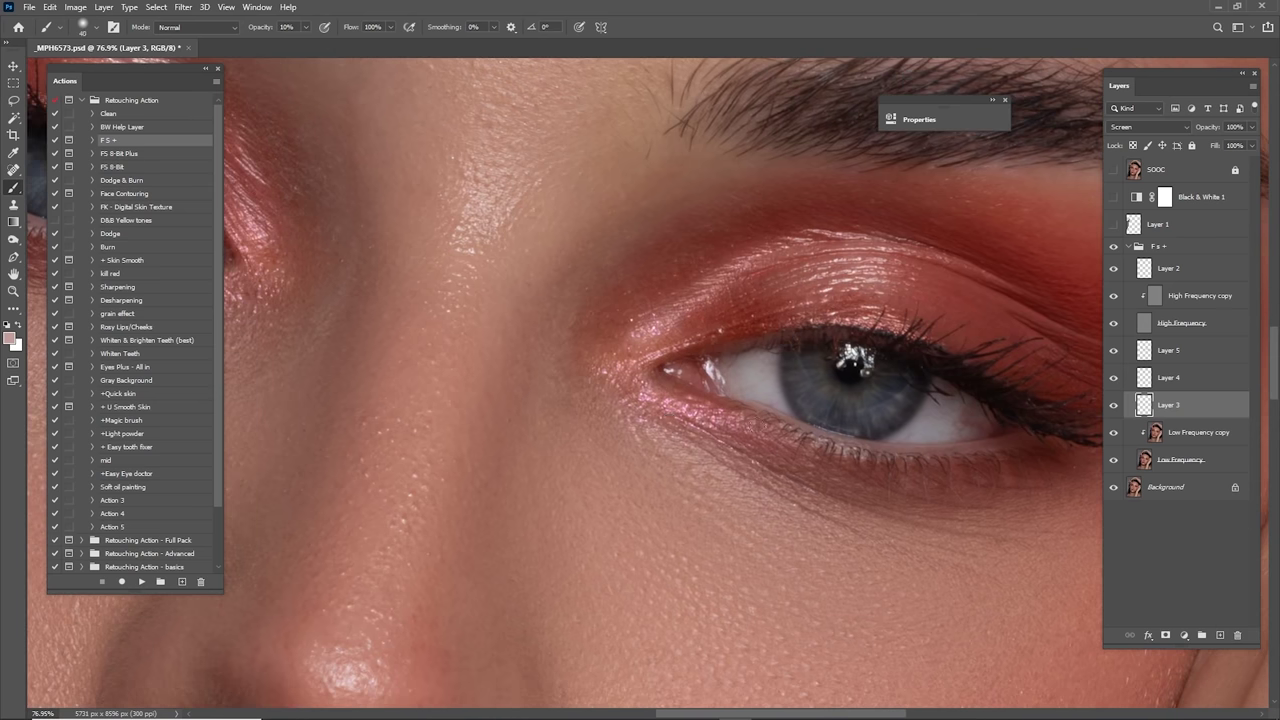
drag(567, 386, 774, 383)
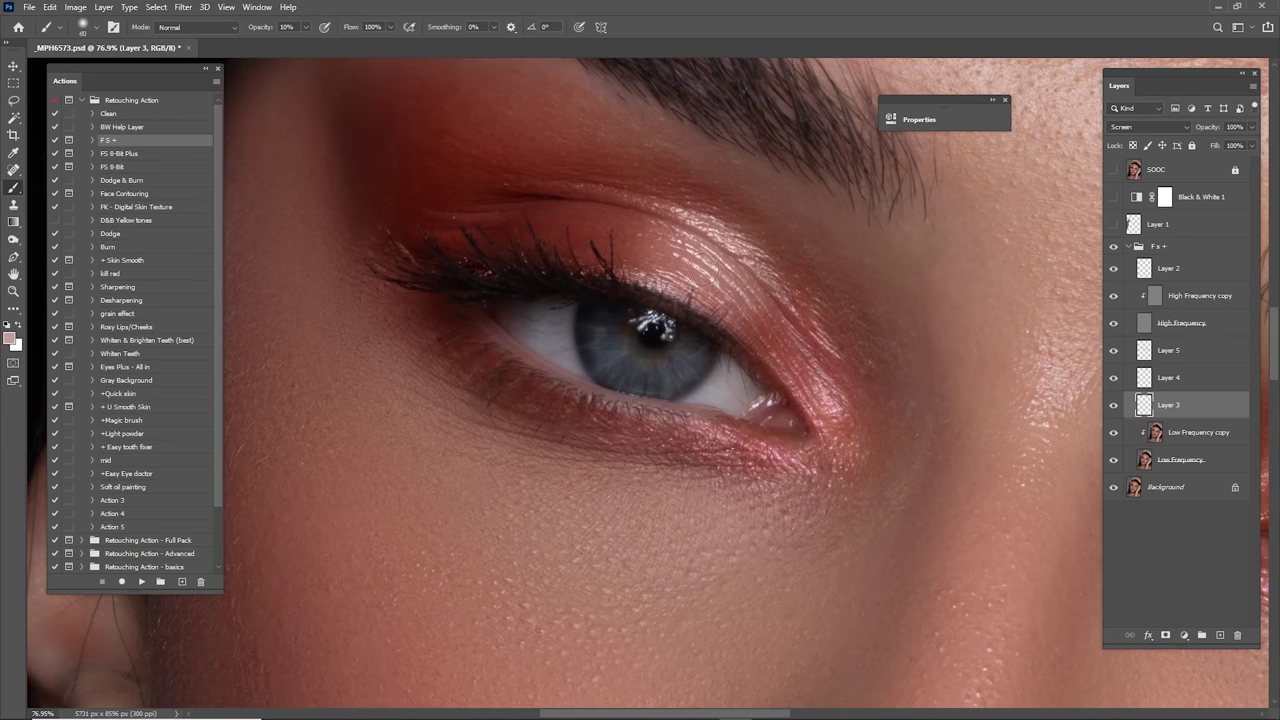
Step: Compare the whole portrait with and without Layer 3, and set the layer's opacity to 20%
key(ctrl+0)
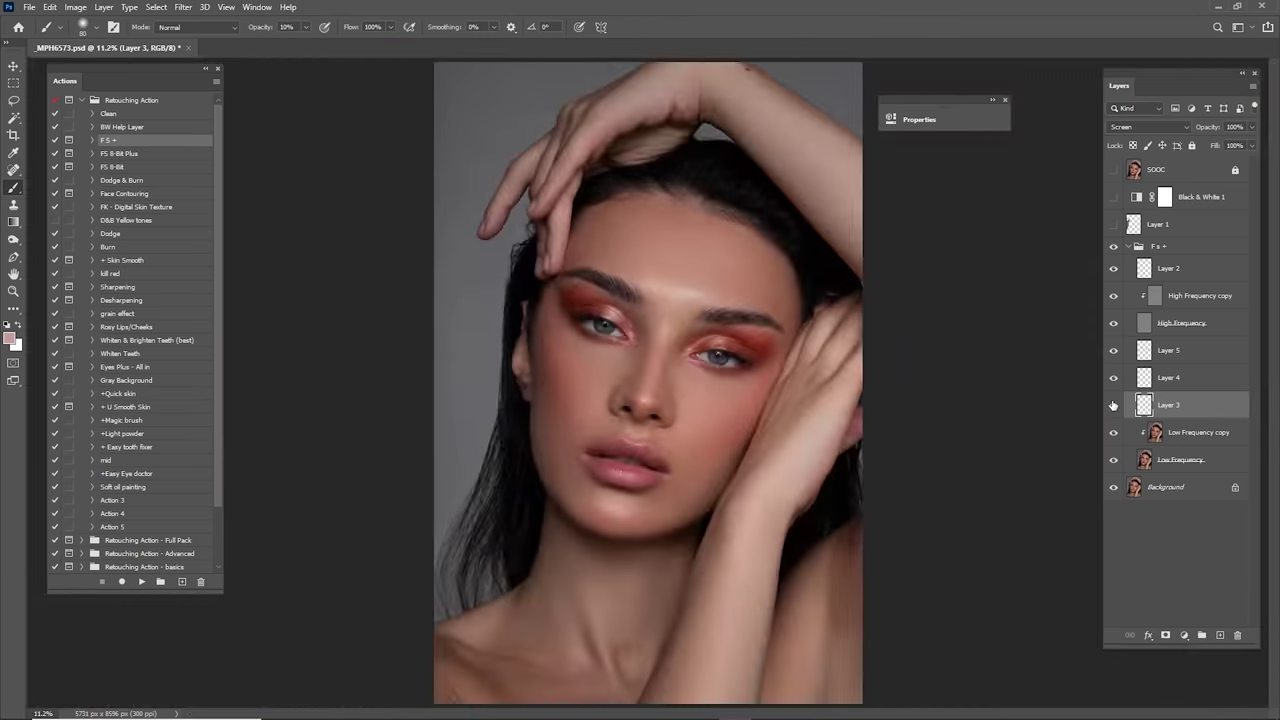
click(1113, 405)
click(1113, 405)
click(1113, 405)
click(1113, 405)
text(20)
Step: Collapse the F s + group and compare the retouched portrait with the original SOOC layer
click(1130, 247)
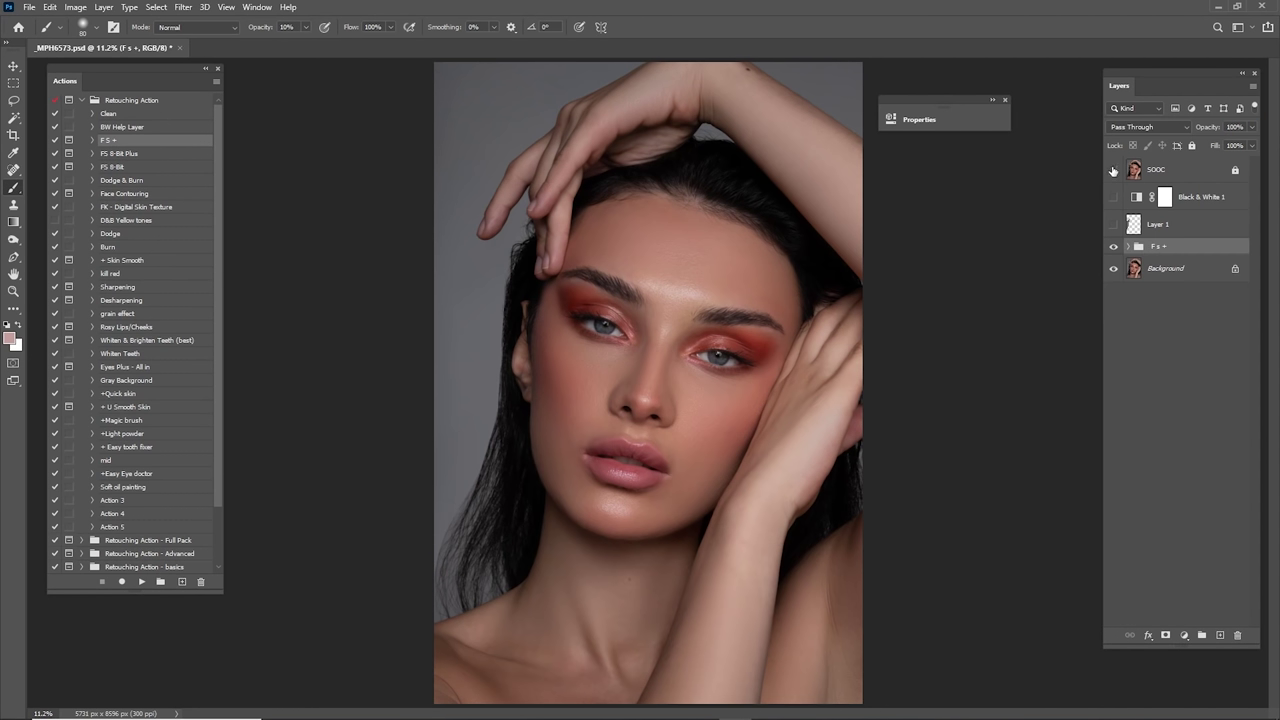
click(1113, 170)
click(1113, 170)
Step: Run the Dodge and Burn retouching actions to add their masked groups above the F s + group
click(122, 236)
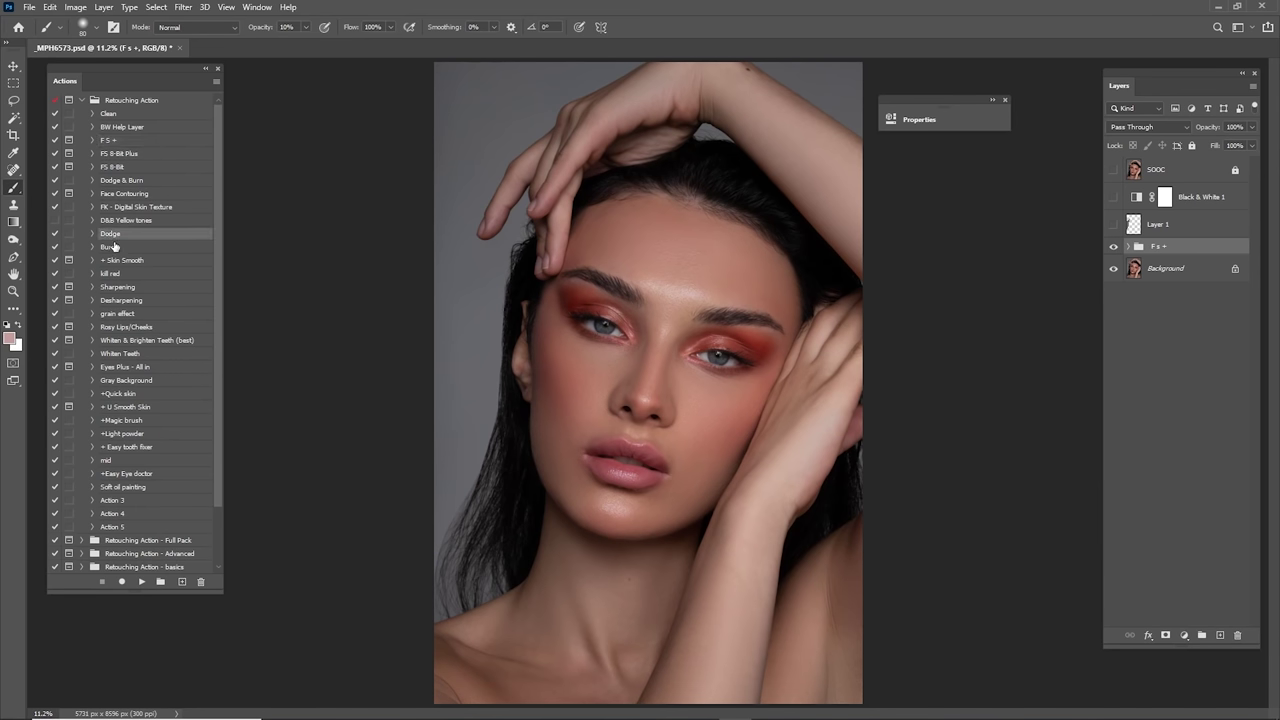
click(141, 581)
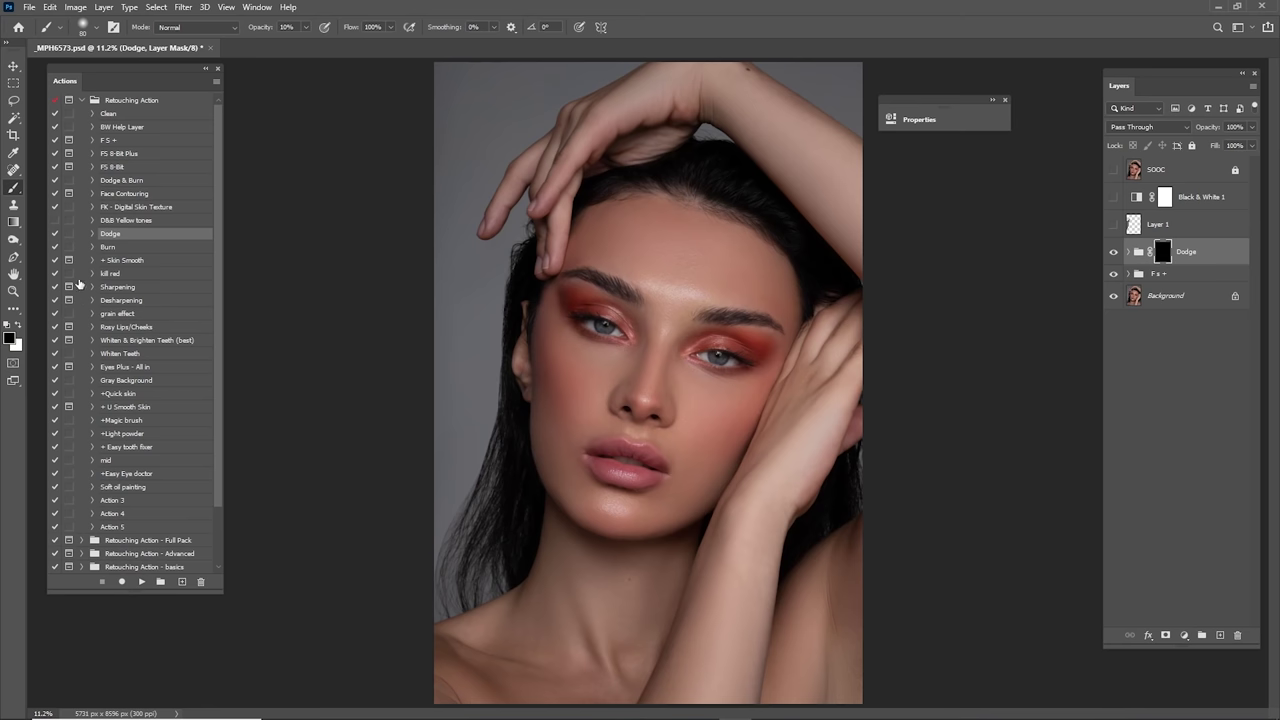
click(112, 247)
click(141, 581)
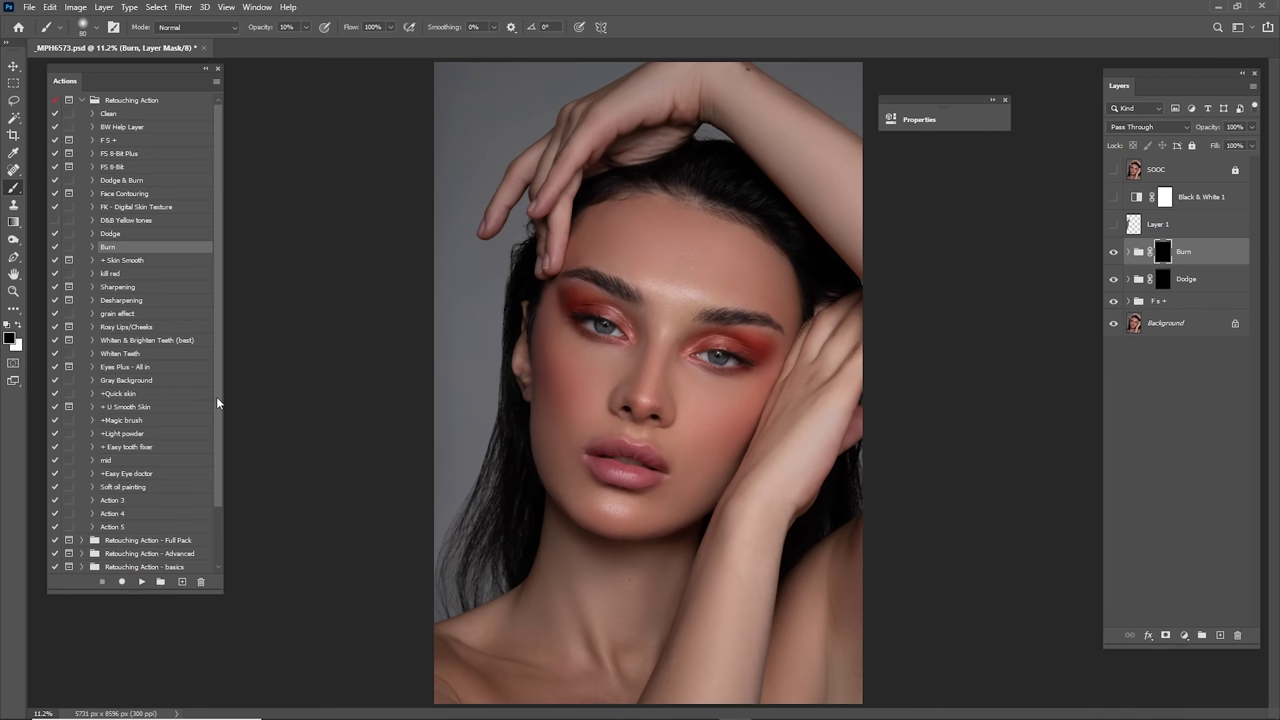
Step: Run the Eyes Plus - All in retouching action and accept its Gaussian Blur with a 5.0-pixel radius
click(132, 368)
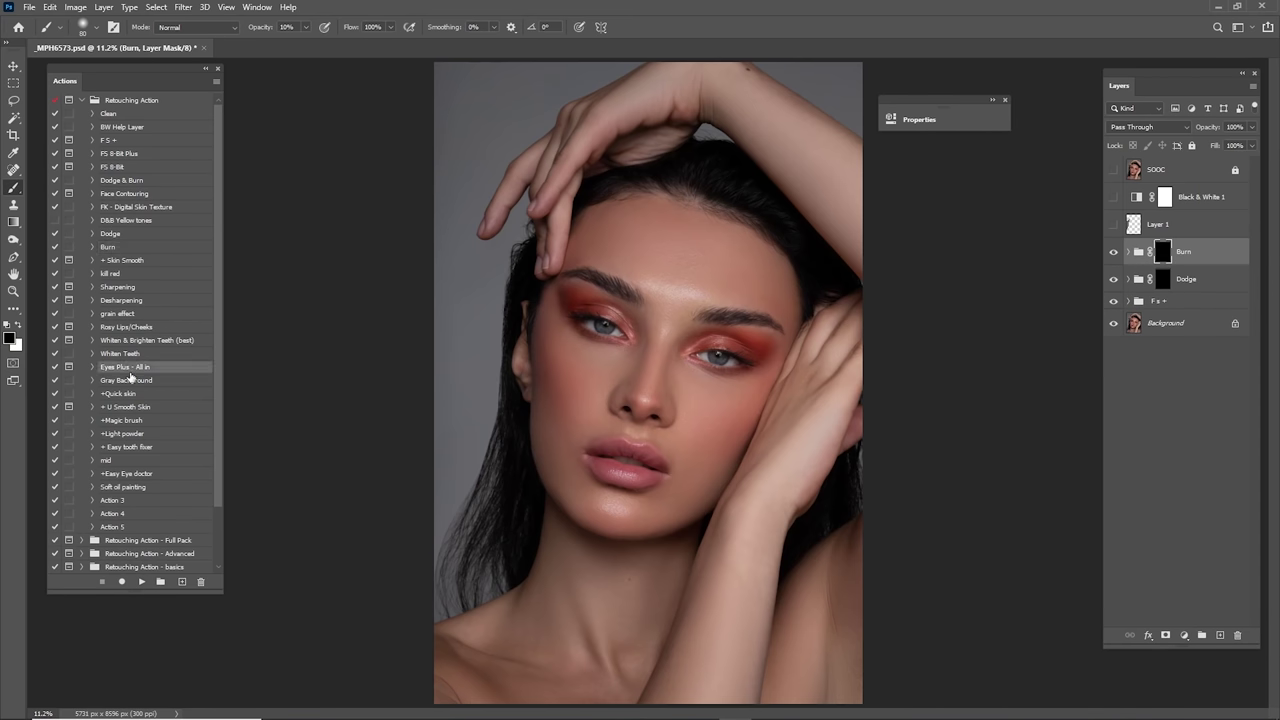
click(141, 581)
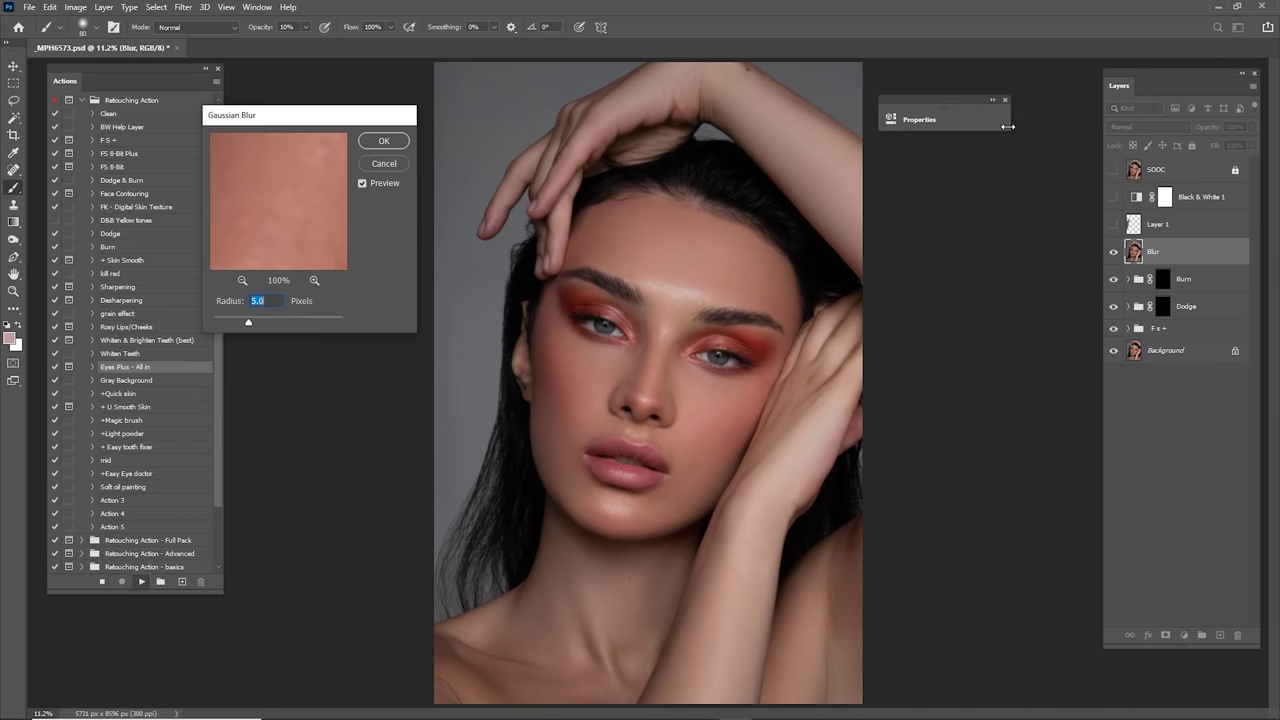
key(Return)
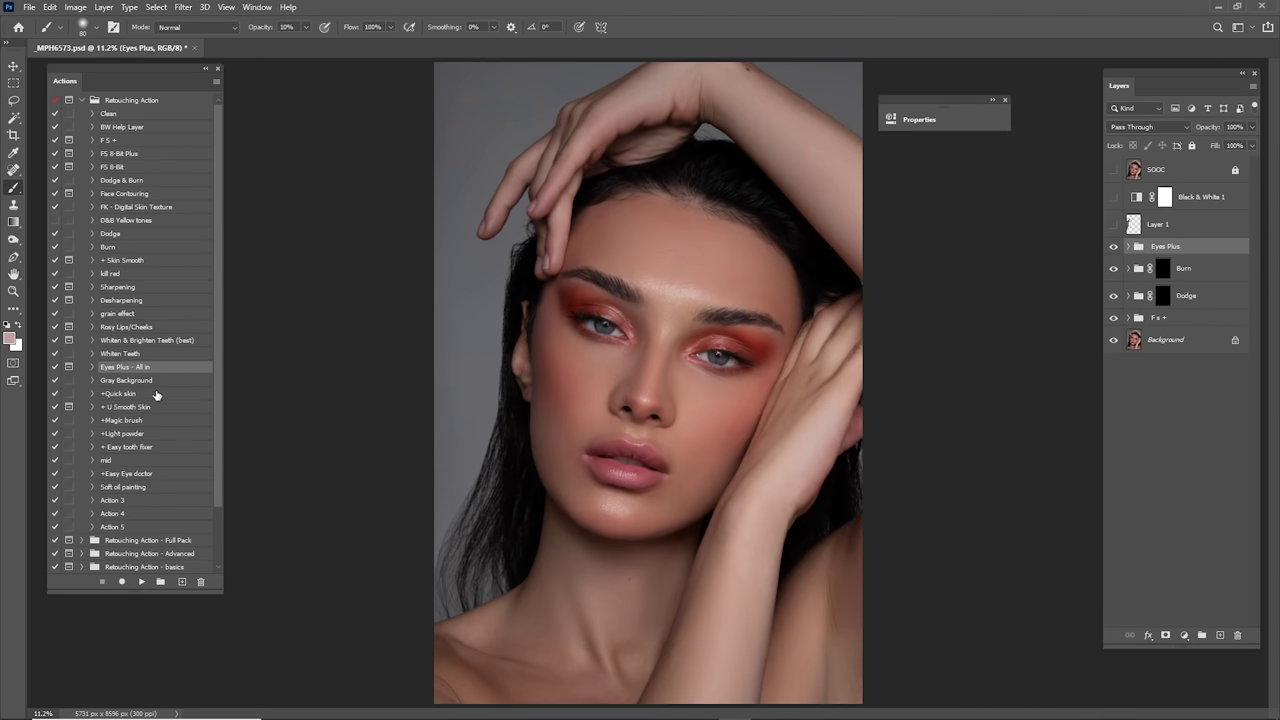
Step: Run the Rosy Lips/Cheeks retouching action to add its masked lip and cheek layers, and dismiss its message
click(143, 327)
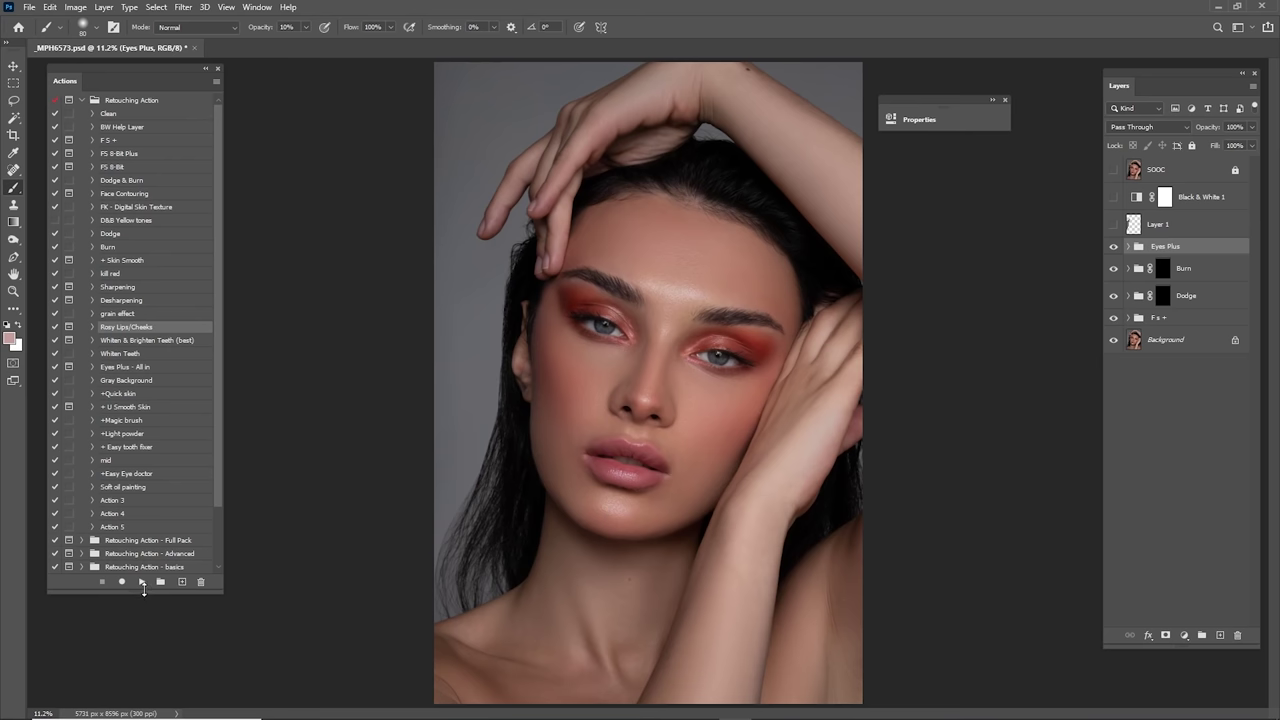
click(142, 582)
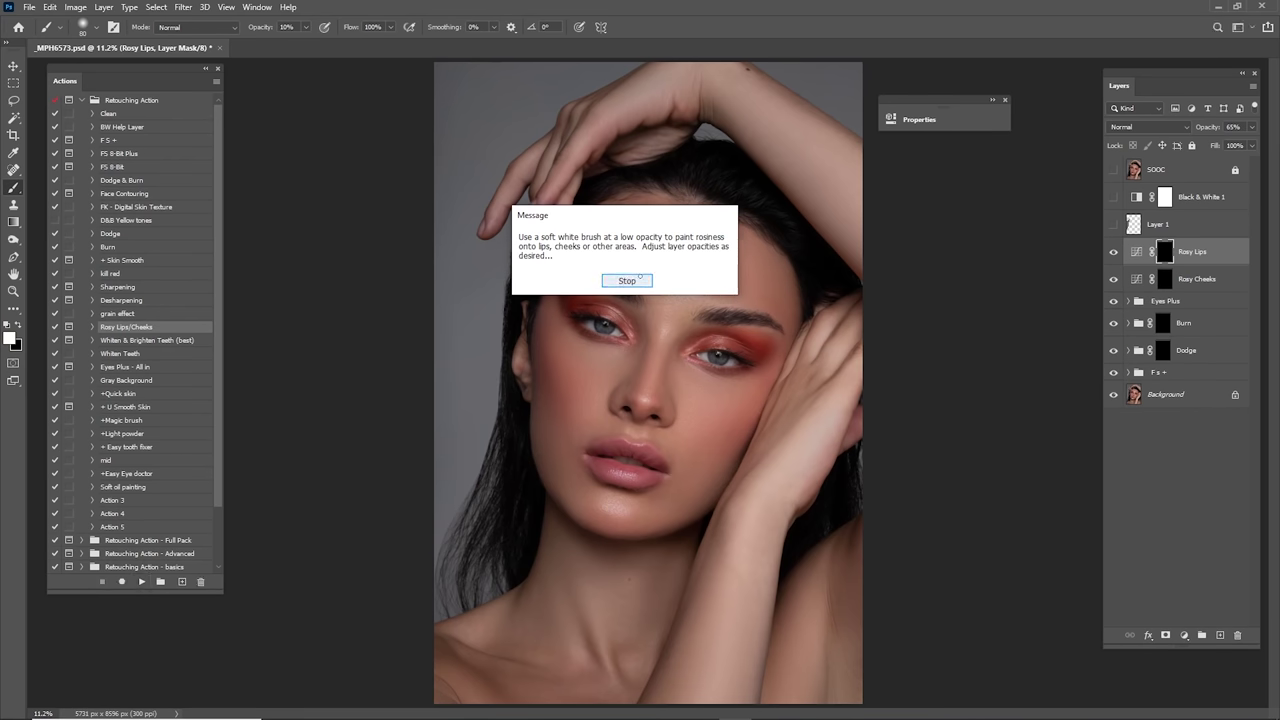
click(627, 281)
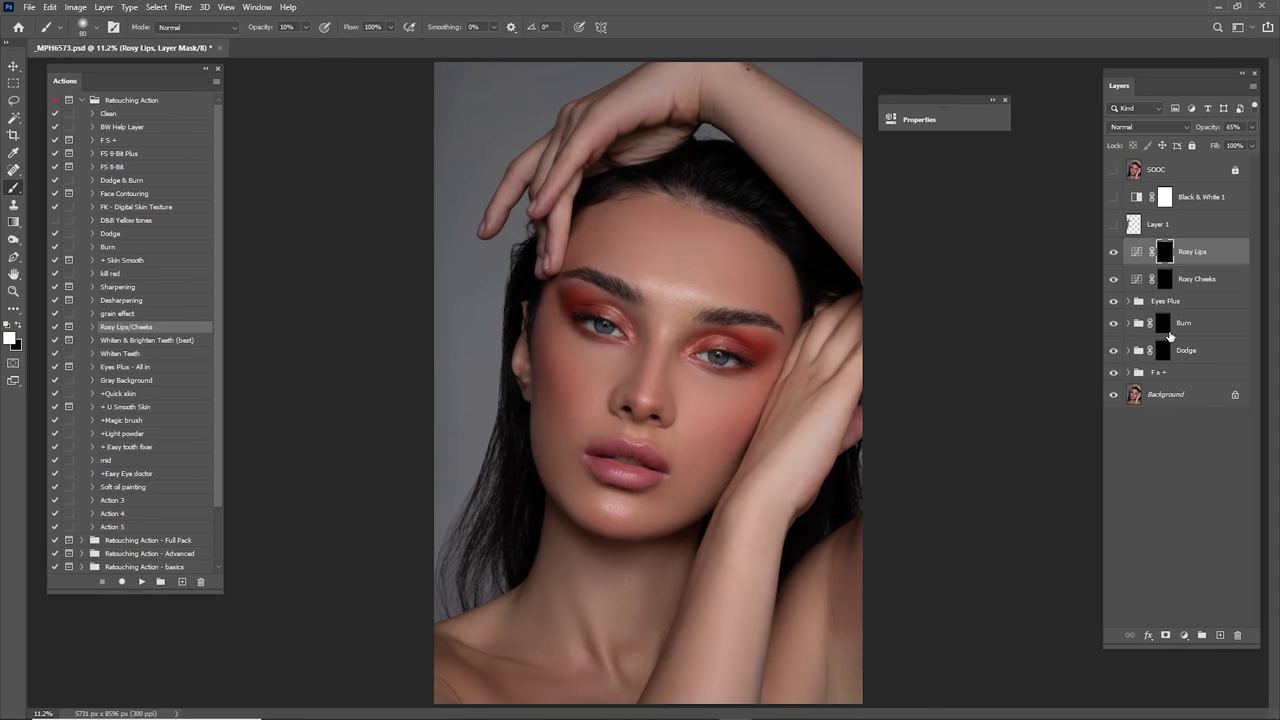
Step: Show the Black & White 1 layer and brighten the cheek under the eye on the Dodge group's mask with an enlarged white 10% opacity brush
click(1162, 352)
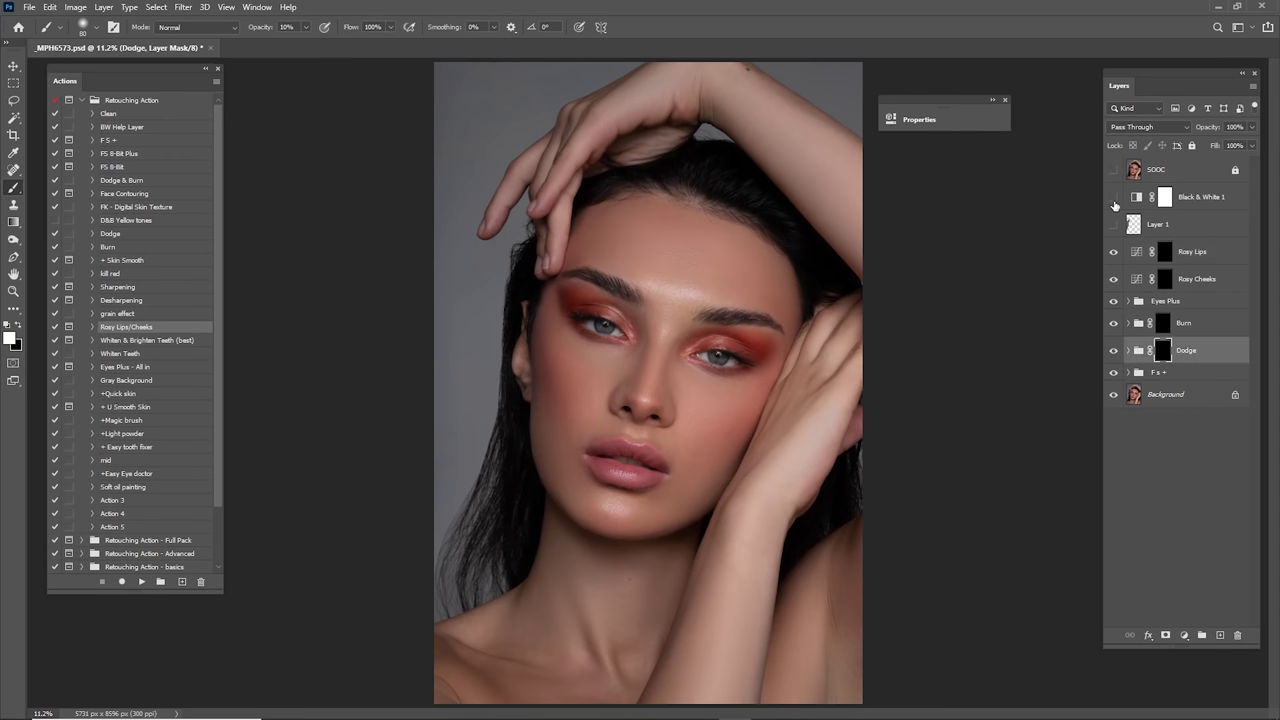
click(1114, 205)
scroll(662, 402, up, 3)
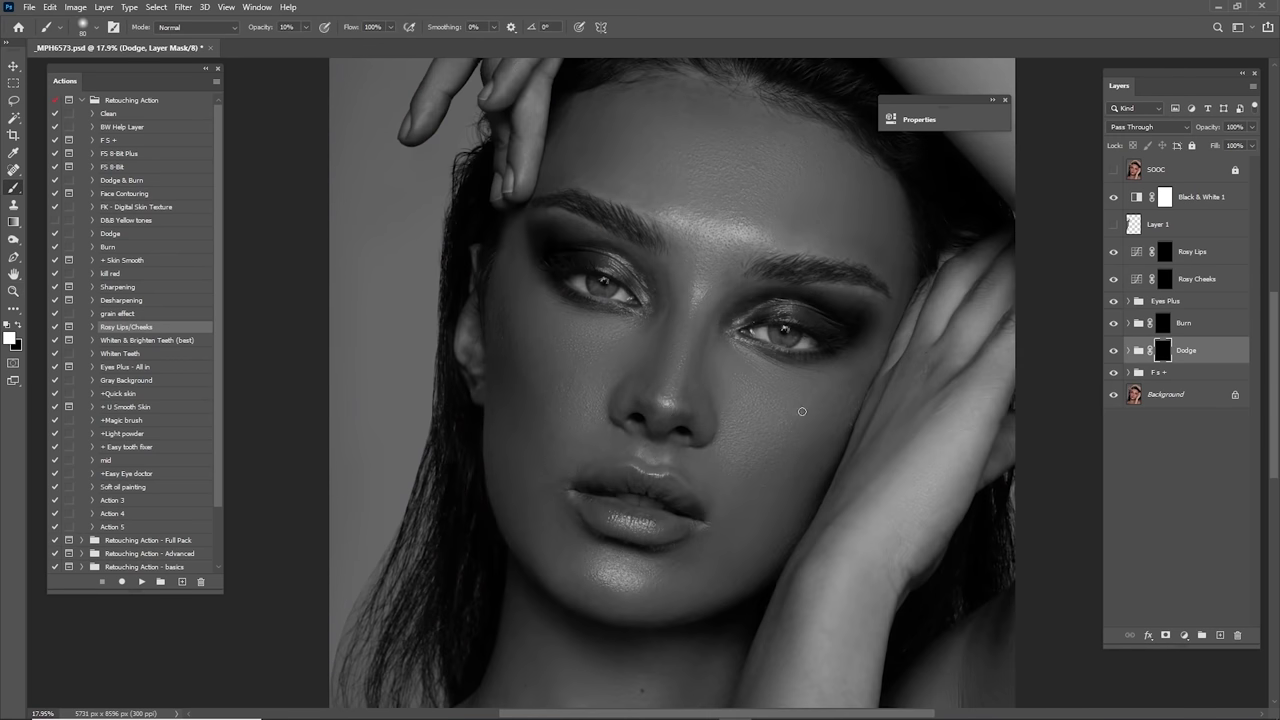
key(bracketright)
key(bracketright)
key(bracketright)
key(bracketright)
key(bracketright)
key(bracketright)
key(bracketright)
key(bracketright)
key(bracketleft)
key(bracketright)
key(bracketright)
key(bracketright)
key(bracketright)
key(bracketright)
drag(567, 391, 589, 358)
Step: Brighten the cheek beside the nose on the Dodge mask with a soft brush of about 900 px
key(bracketleft)
key(bracketleft)
key(bracketleft)
key(bracketleft)
key(bracketleft)
key(bracketleft)
key(bracketright)
key(bracketright)
key(bracketright)
key(bracketright)
key(bracketright)
key(bracketright)
key(bracketright)
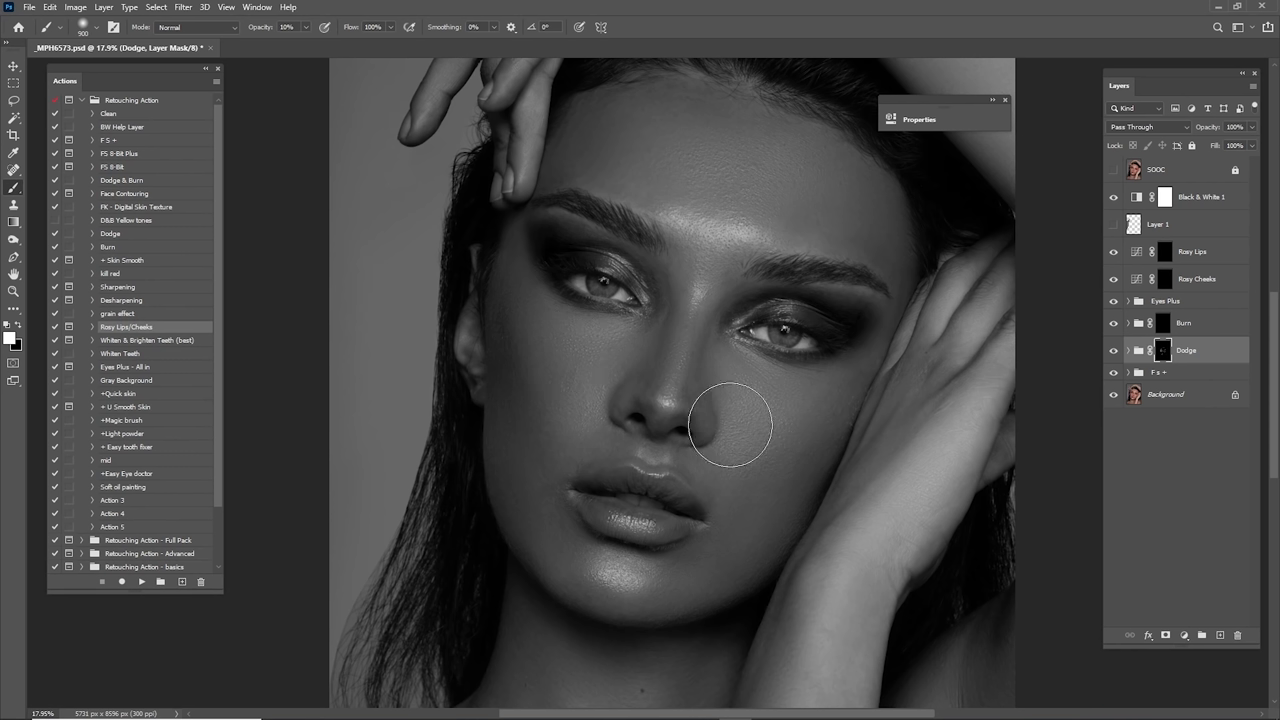
key(bracketright)
drag(755, 421, 758, 417)
key(bracketleft)
key(bracketleft)
Step: Brighten the forehead highlights on the Dodge mask with a large brush, and the eye area with a brush reduced to 250 px
scroll(645, 565, up, 2)
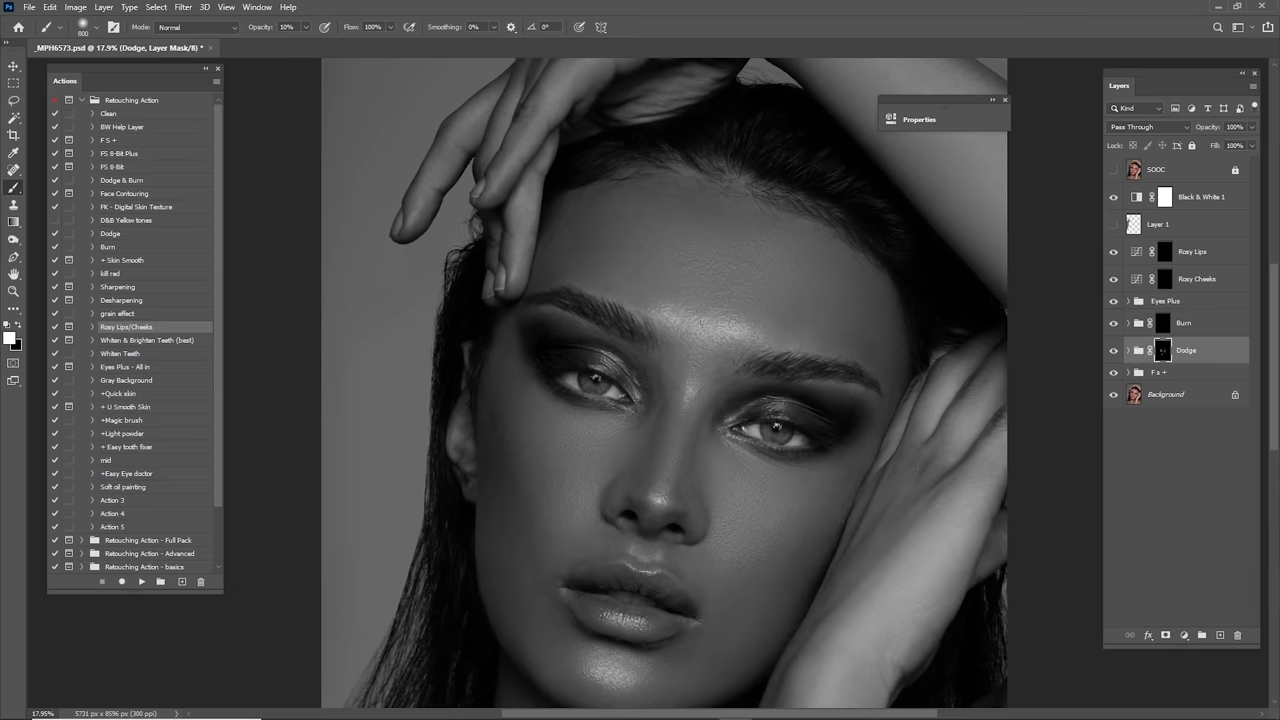
key(bracketright)
key(bracketright)
drag(726, 325, 759, 259)
key(bracketleft)
key(bracketleft)
key(bracketleft)
key(bracketleft)
key(bracketleft)
key(bracketleft)
key(bracketleft)
key(bracketleft)
key(bracketleft)
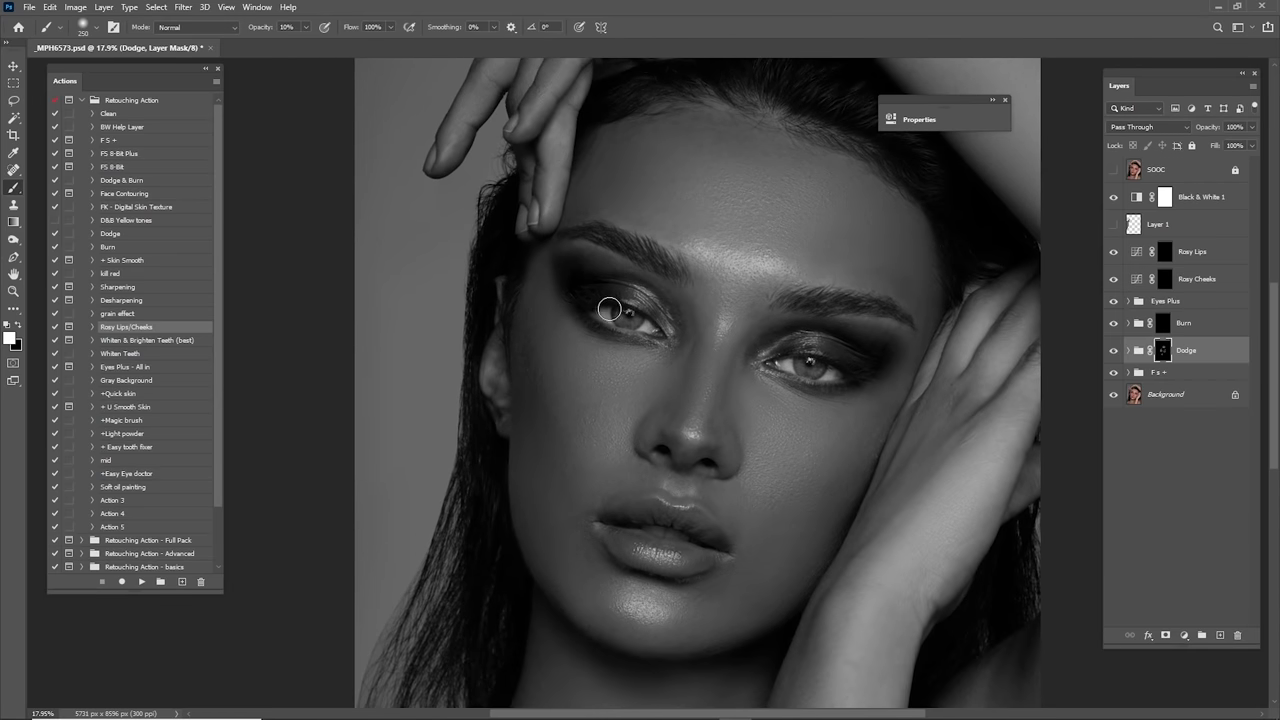
Step: Enlarge the brush again and lighten the cheeks and lower face on the Dodge mask
key(bracketright)
key(bracketright)
key(bracketright)
key(bracketright)
key(bracketright)
key(bracketright)
key(bracketright)
drag(786, 490, 796, 370)
key(bracketleft)
key(bracketleft)
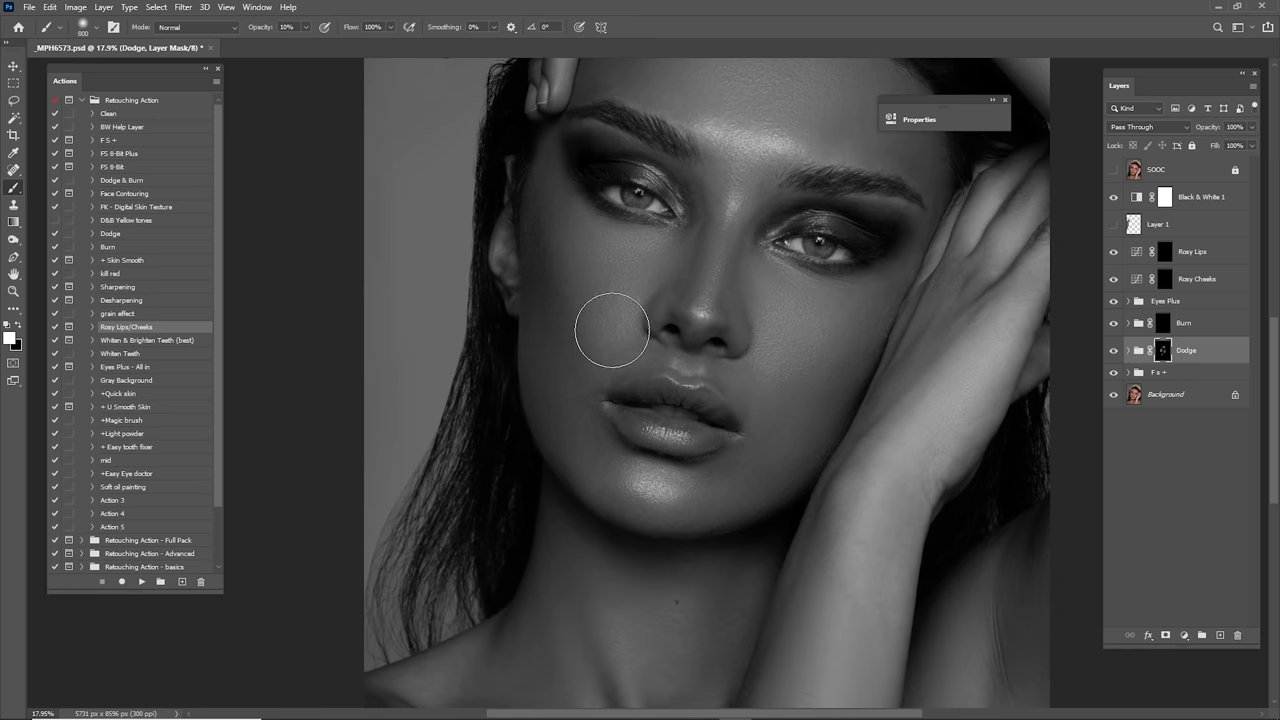
Step: Build up highlights on the lips, chin and nose on the Dodge mask, varying the brush size to suit each area
drag(673, 418, 657, 513)
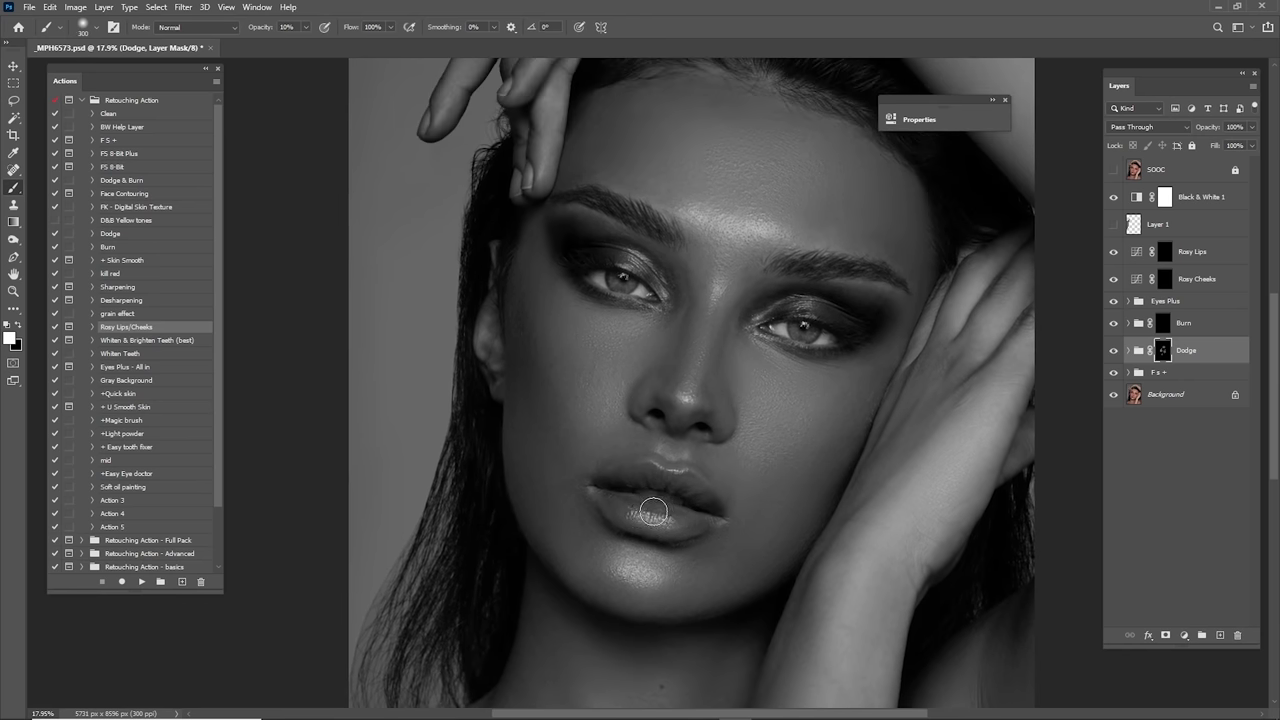
key(bracketright)
key(bracketright)
key(bracketright)
key(bracketright)
key(bracketleft)
key(bracketleft)
key(bracketleft)
key(bracketleft)
key(bracketright)
key(bracketright)
key(bracketright)
key(bracketright)
key(bracketright)
key(bracketright)
key(bracketright)
key(bracketleft)
key(bracketleft)
key(bracketleft)
key(bracketleft)
key(bracketleft)
key(bracketleft)
key(bracketleft)
key(bracketleft)
key(bracketleft)
key(bracketleft)
key(bracketleft)
key(bracketleft)
key(bracketleft)
key(bracketleft)
key(bracketleft)
key(bracketleft)
key(bracketleft)
key(bracketleft)
key(bracketleft)
key(bracketleft)
key(bracketright)
key(bracketright)
key(bracketright)
key(bracketright)
key(bracketright)
key(bracketright)
key(bracketright)
key(bracketright)
key(bracketright)
key(bracketright)
key(bracketright)
key(bracketleft)
key(bracketleft)
key(bracketleft)
key(bracketleft)
key(bracketleft)
mouse_move(743, 240)
mouse_down()
mouse_move(749, 277)
mouse_move(713, 305)
mouse_up()
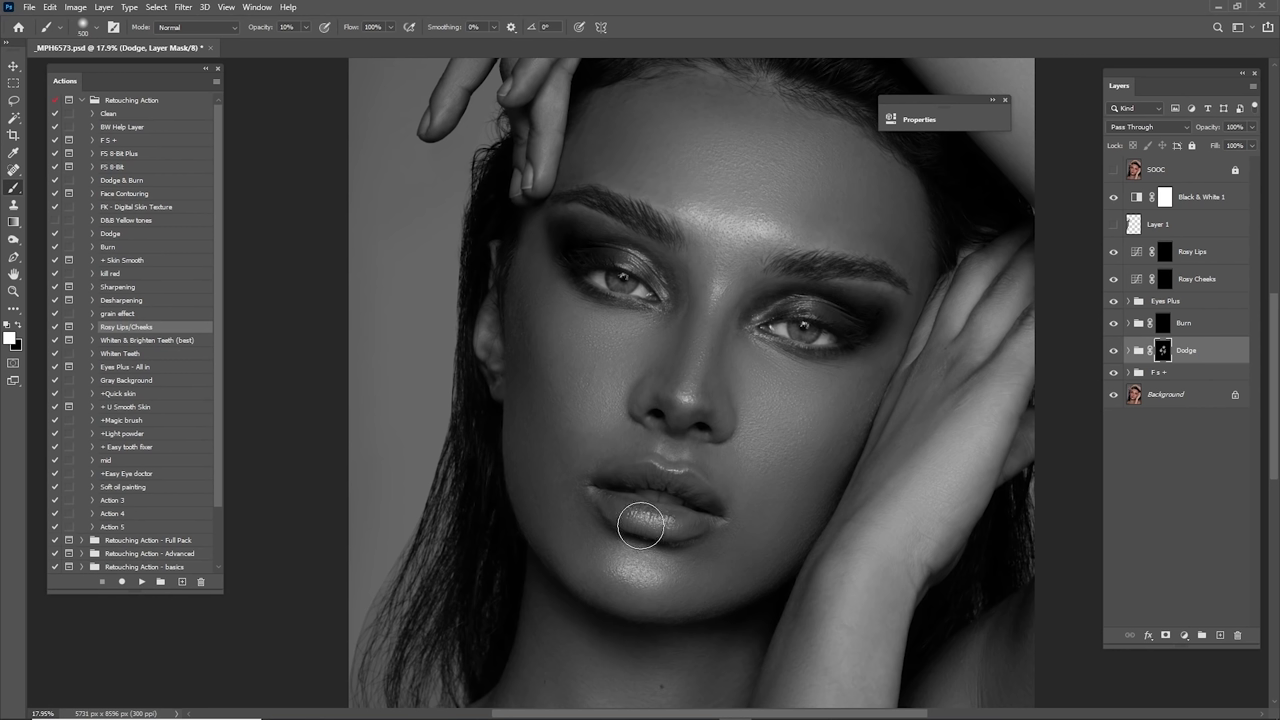
Step: With the whole portrait in view, blend broader highlights into the Dodge mask using brush sizes from about 600 to 900 px
key(bracketright)
key(bracketright)
key(ctrl+0)
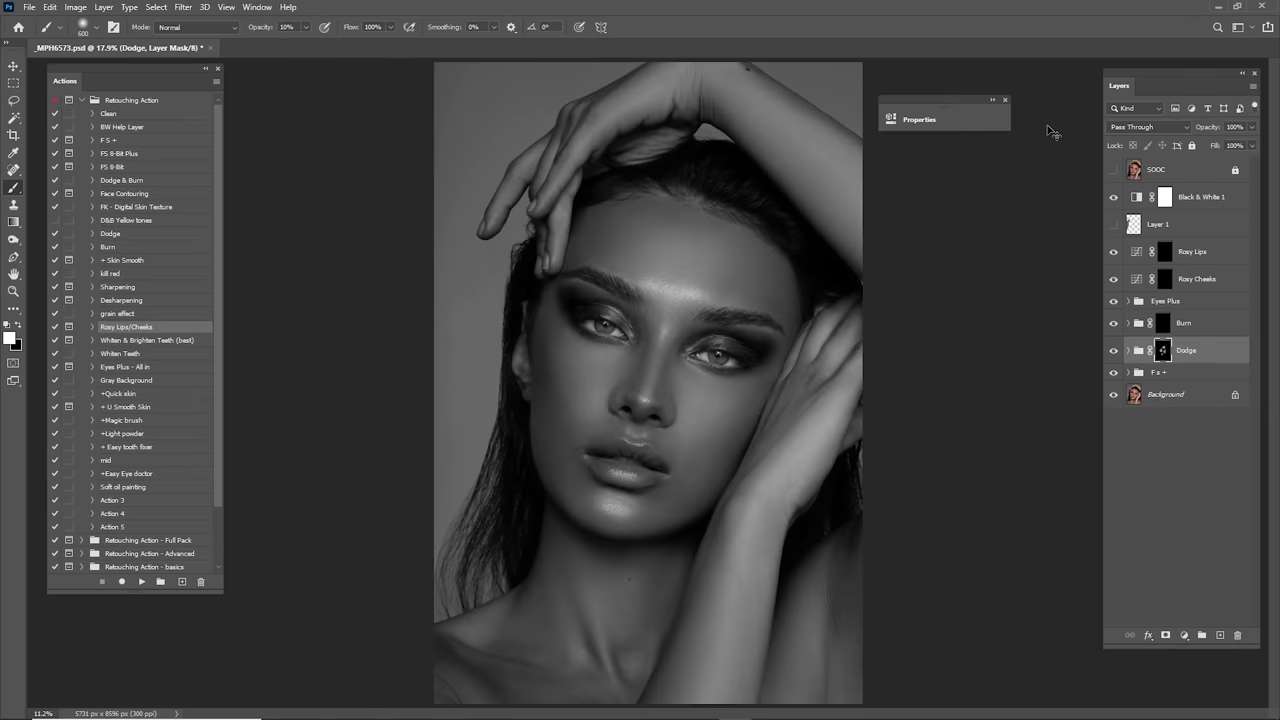
key(bracketright)
key(bracketright)
key(bracketright)
key(bracketright)
key(bracketright)
key(bracketleft)
key(bracketleft)
key(bracketleft)
key(bracketleft)
key(bracketleft)
key(bracketleft)
key(bracketleft)
key(bracketright)
key(bracketright)
key(bracketright)
key(bracketright)
key(bracketright)
Step: Compare the black-and-white view with and without the Dodge group
click(1112, 351)
click(1112, 351)
click(1113, 351)
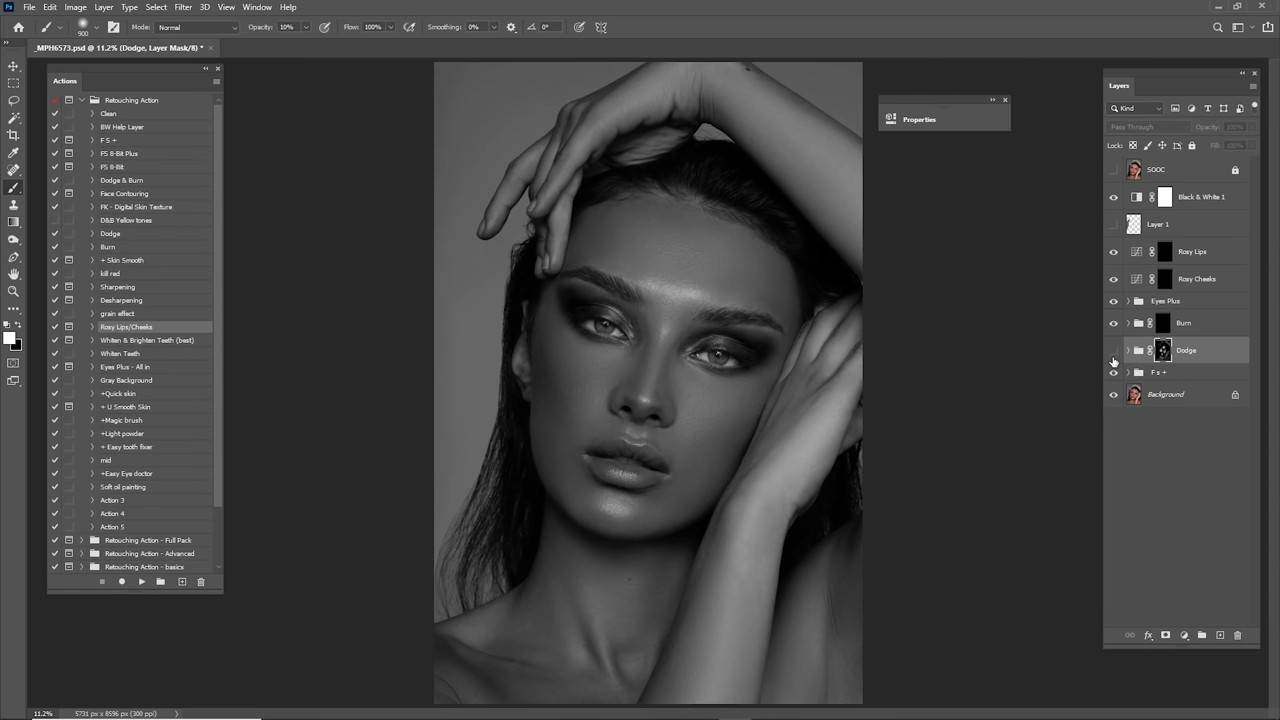
click(1115, 350)
Step: Hide the Black & White 1 layer and compare the colour portrait with and without the Dodge group
click(1110, 197)
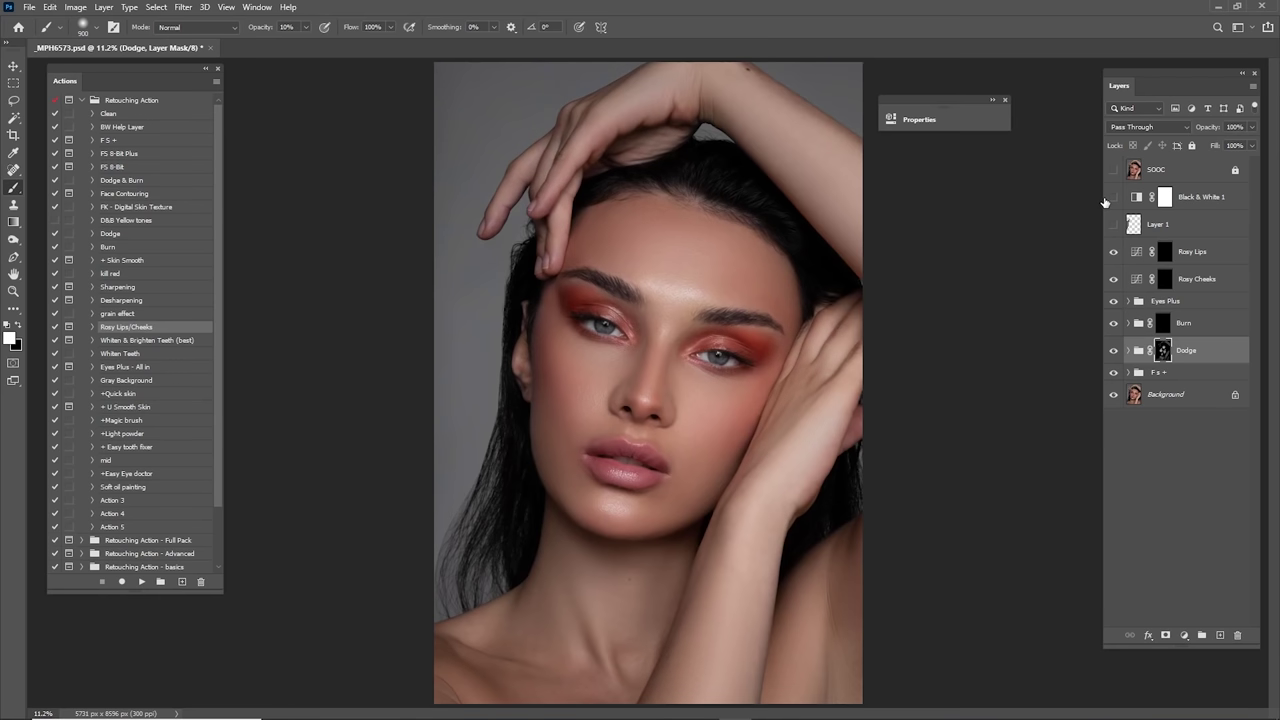
click(1114, 351)
click(1115, 351)
click(1115, 351)
click(1116, 352)
click(1115, 351)
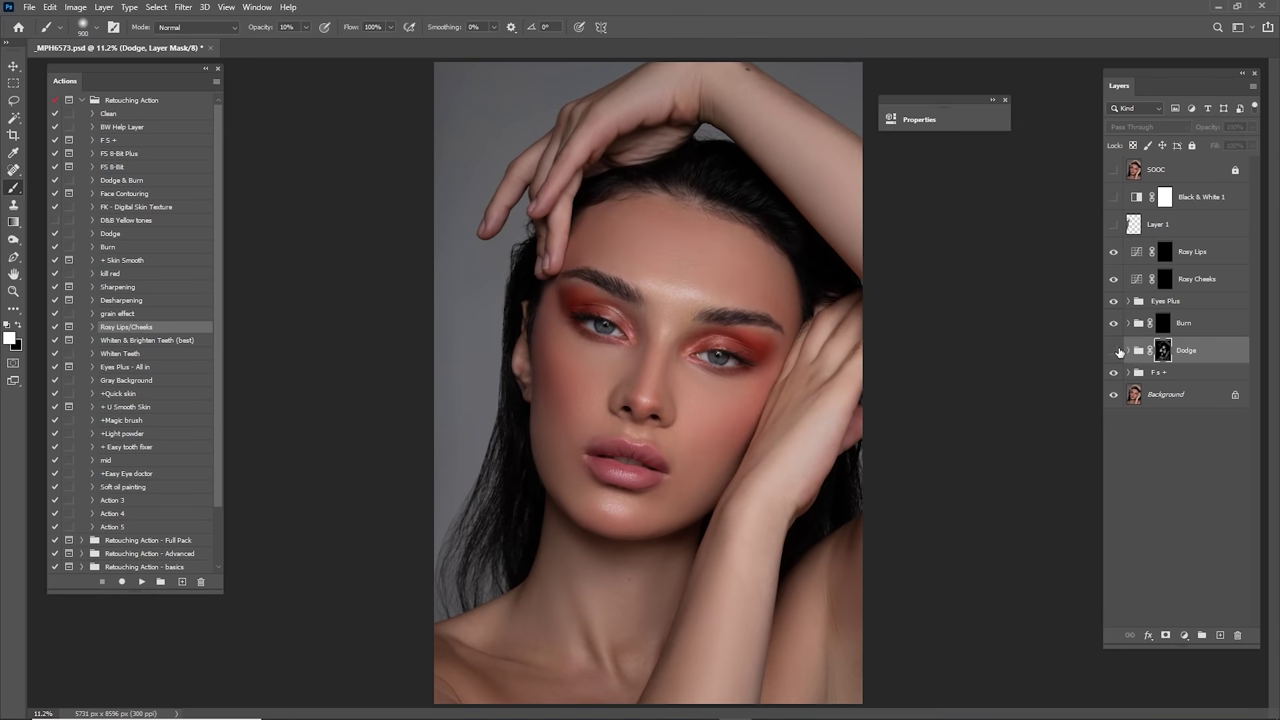
click(1115, 351)
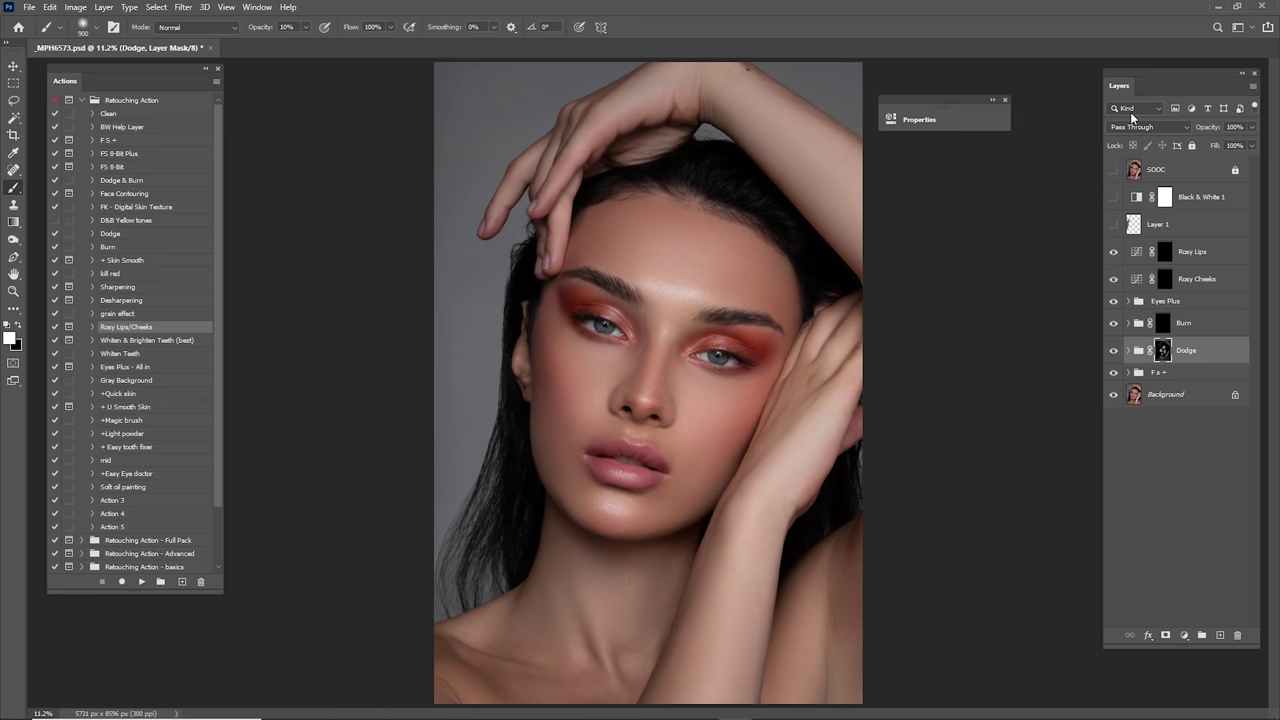
click(1115, 351)
click(1115, 351)
Step: On the Burn group's mask, paint white shading around the face and forehead with an 800 px brush at 10% opacity
click(1186, 323)
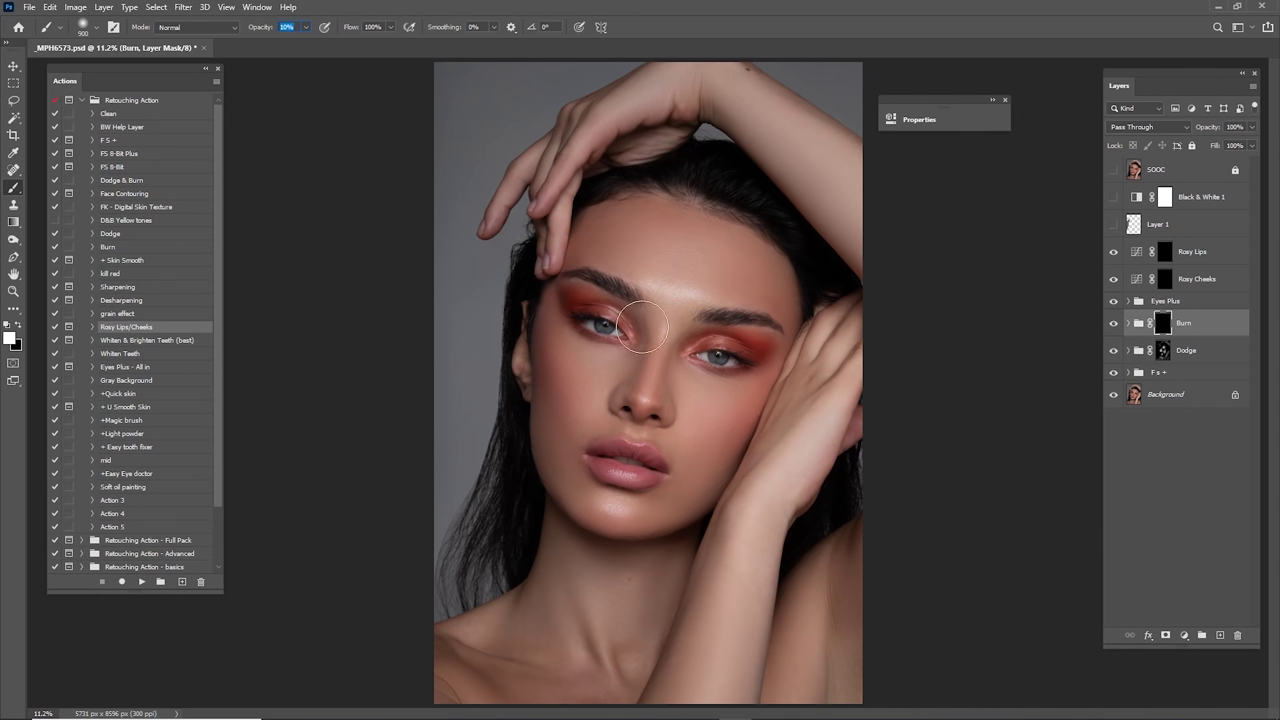
key(ctrl+space)
drag(665, 386, 718, 428)
key(space)
drag(590, 379, 720, 441)
key([)
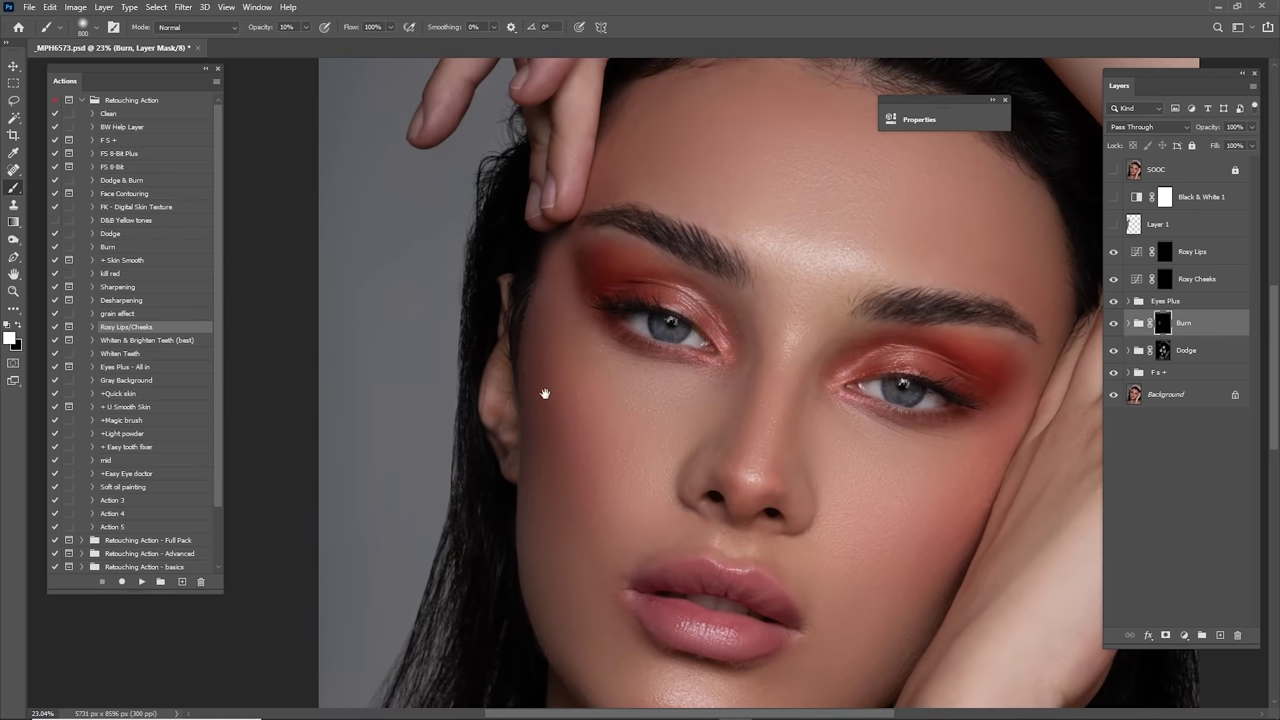
drag(543, 391, 555, 532)
drag(818, 197, 659, 171)
Step: Deepen the shadows along the lower cheeks, jawline and chin on the Burn mask with the 800 px brush
key(space)
mouse_move(919, 285)
mouse_down()
mouse_move(869, 226)
mouse_move(867, 147)
mouse_up()
key(space)
drag(838, 399, 921, 231)
key(space)
drag(790, 400, 894, 308)
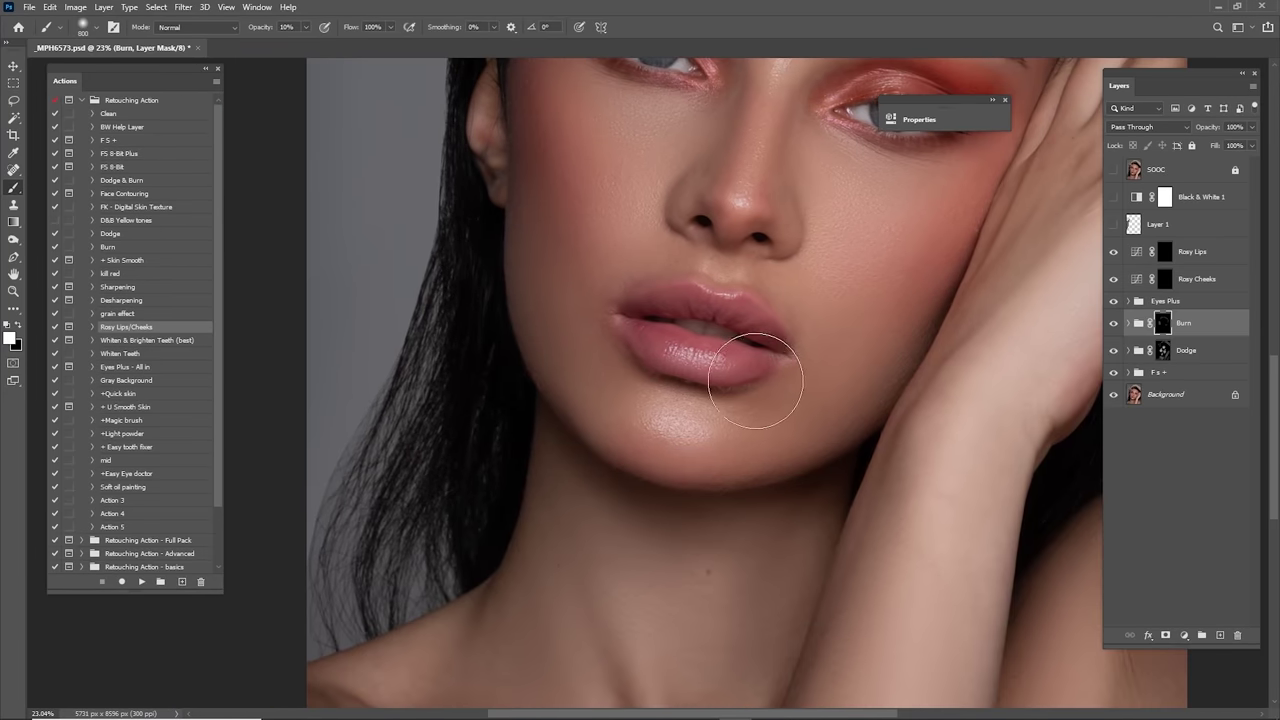
key(space)
drag(680, 264, 861, 426)
scroll(743, 400, down, 5)
scroll(743, 400, right, 2)
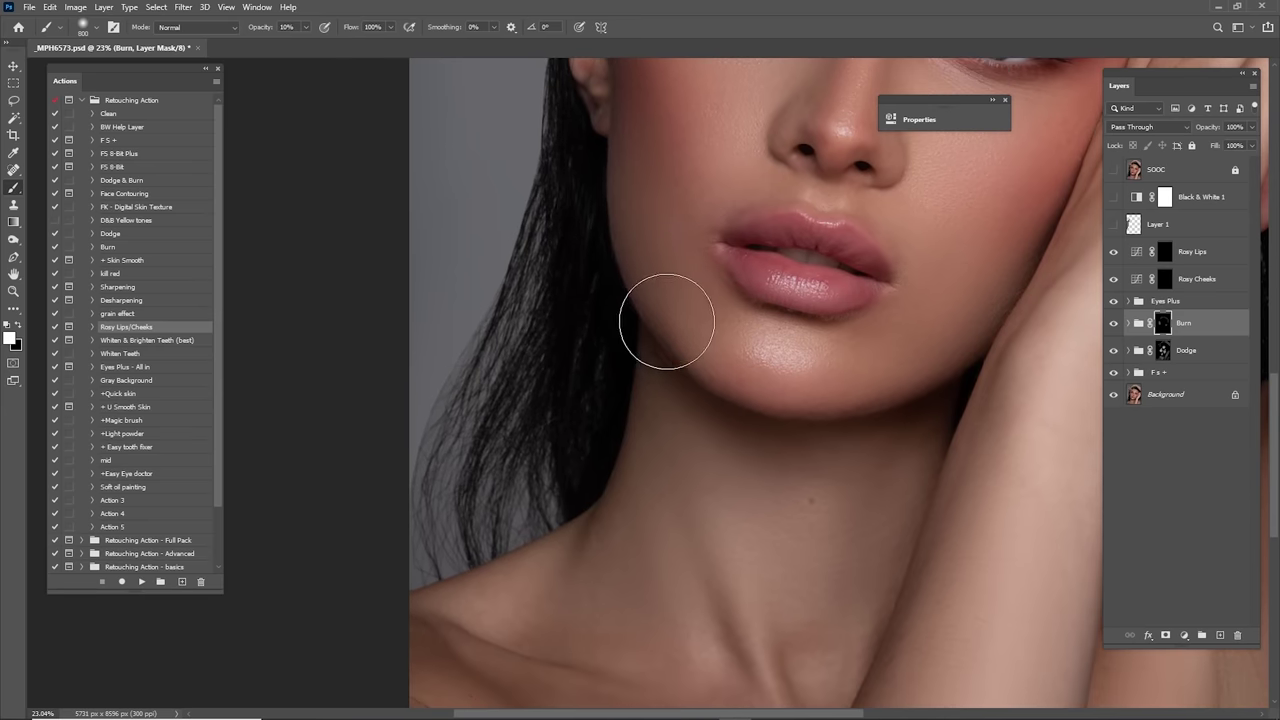
Step: Shade the neck, arm and shoulder areas on the Burn mask, enlarging the brush to about 900 to 1000 px
scroll(800, 392, right, 3)
scroll(800, 392, down, 1)
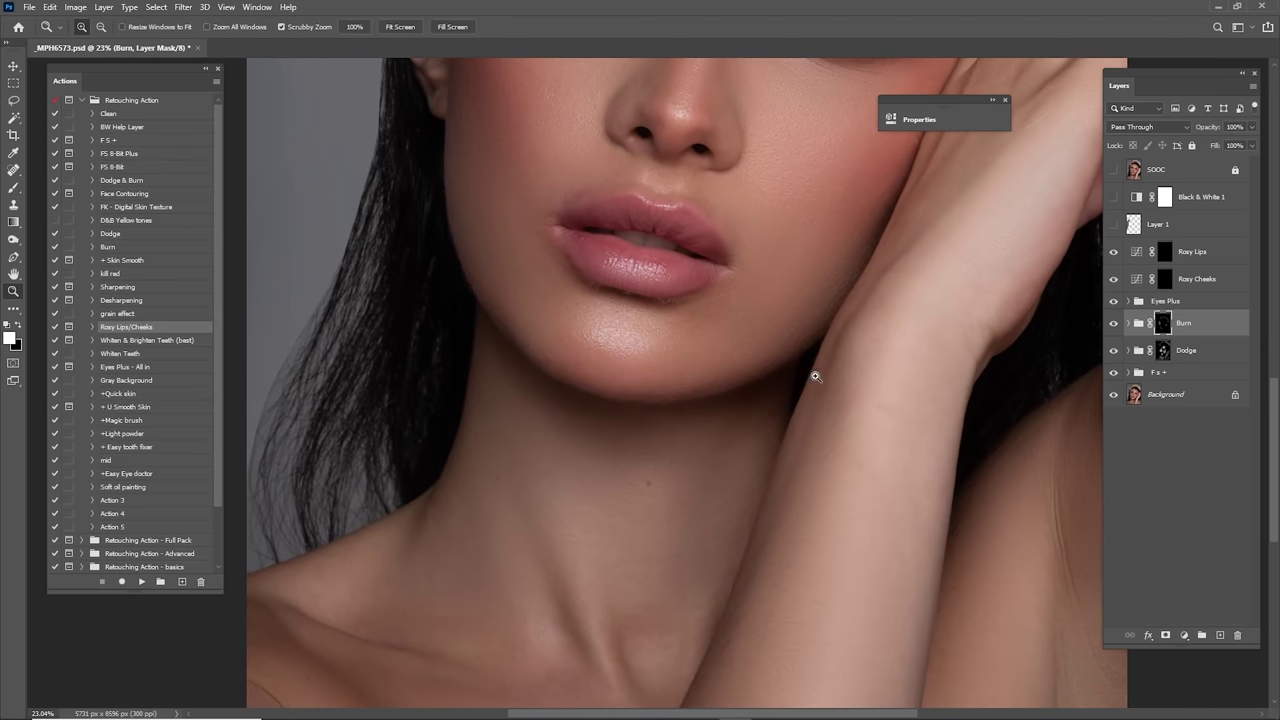
scroll(700, 400, down, 2)
key(bracketright)
key(bracketright)
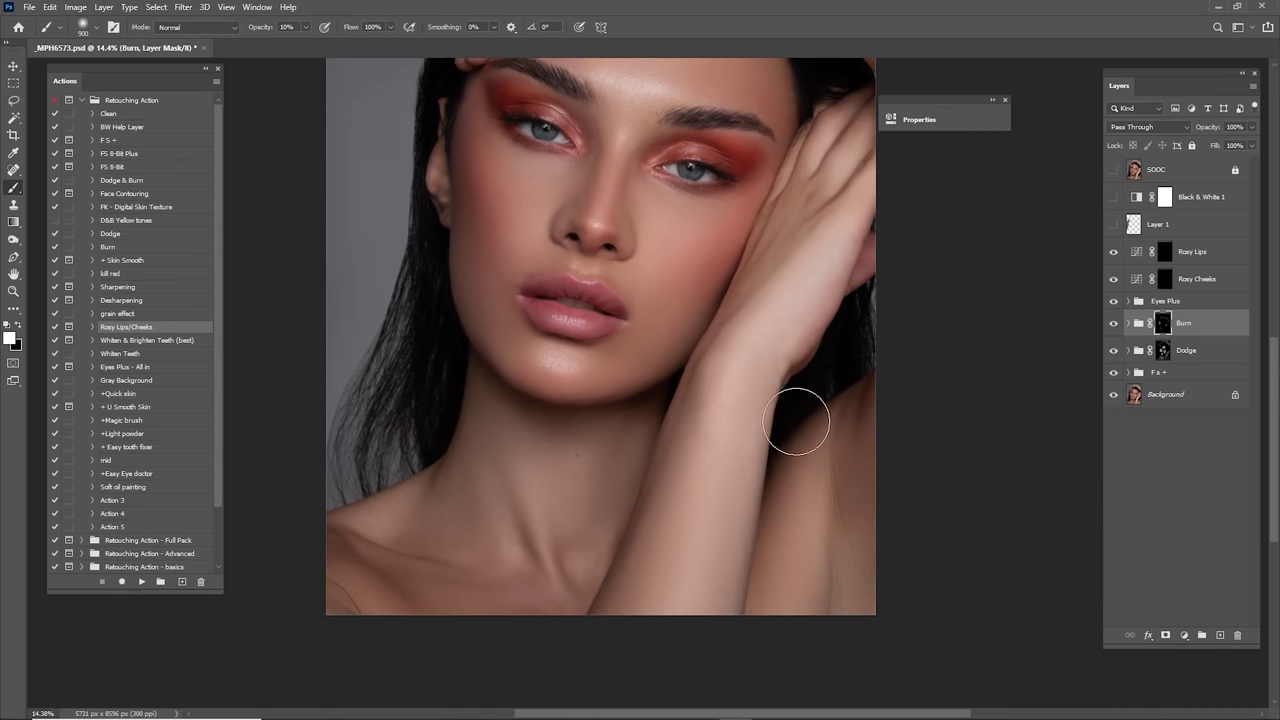
scroll(676, 452, left, 3)
scroll(676, 452, up, 1)
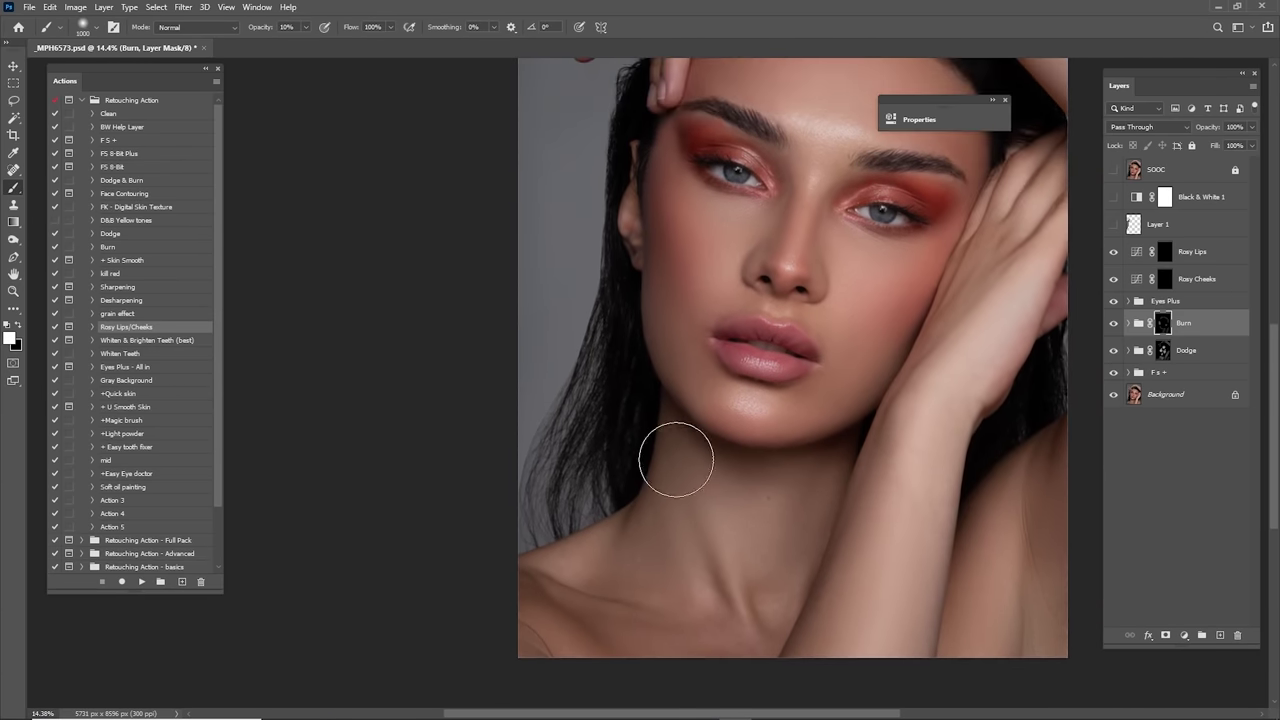
scroll(609, 486, up, 3)
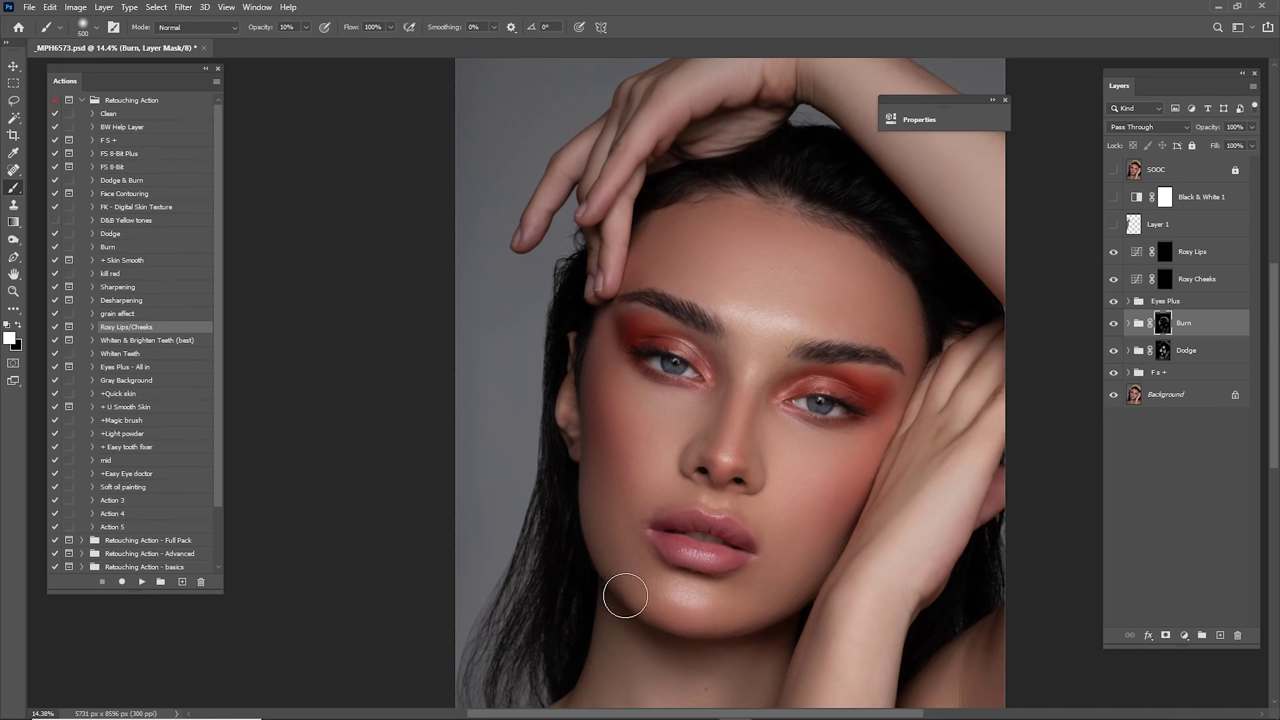
Step: Compare the whole portrait with and without the Burn group
key(ctrl+0)
click(1113, 325)
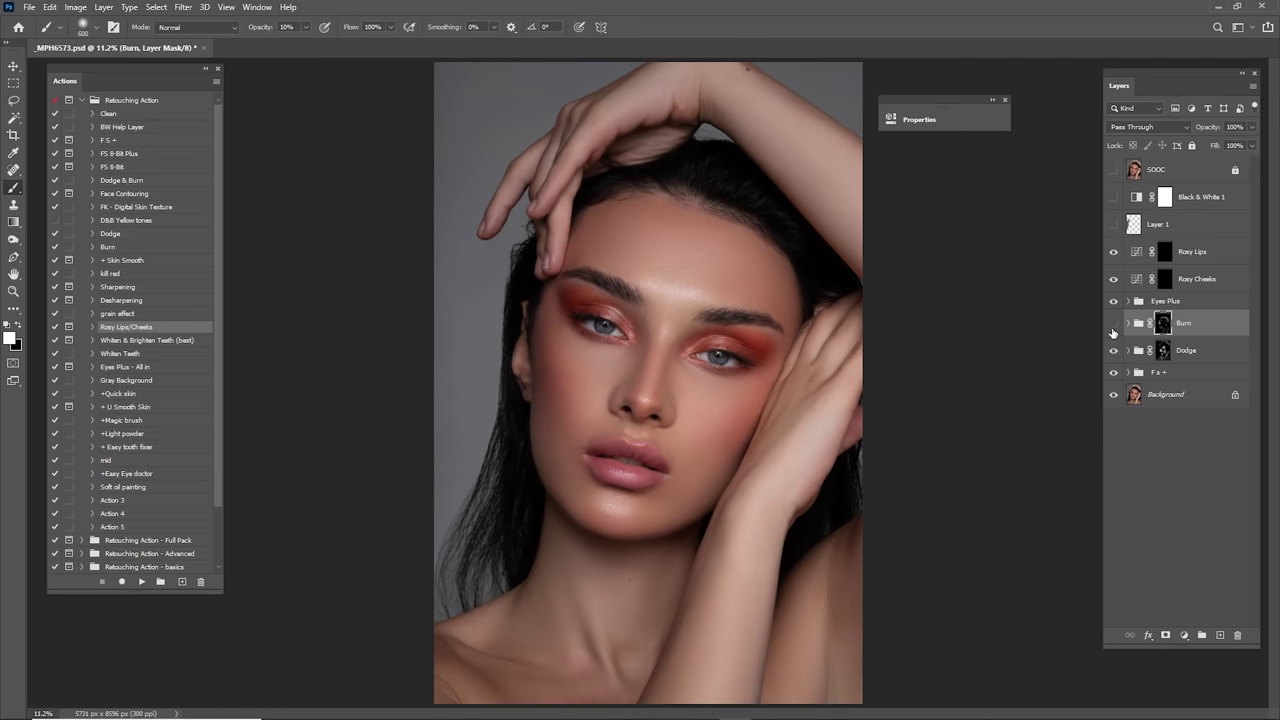
click(1113, 325)
click(1113, 323)
click(1113, 323)
click(1113, 323)
click(1115, 324)
click(1115, 325)
Step: Remove burn spill from the hand beside the cheek by painting black on the Burn mask at 100% opacity
key(z)
drag(742, 460, 782, 420)
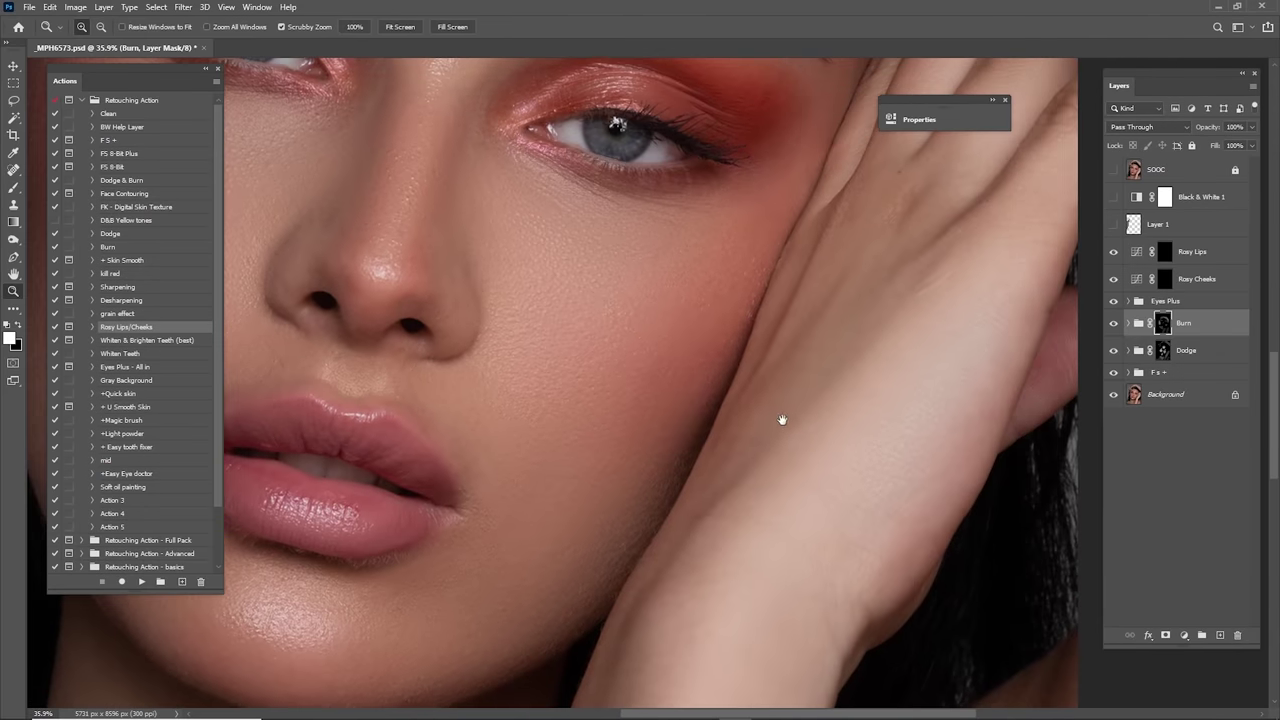
key(x)
key(b)
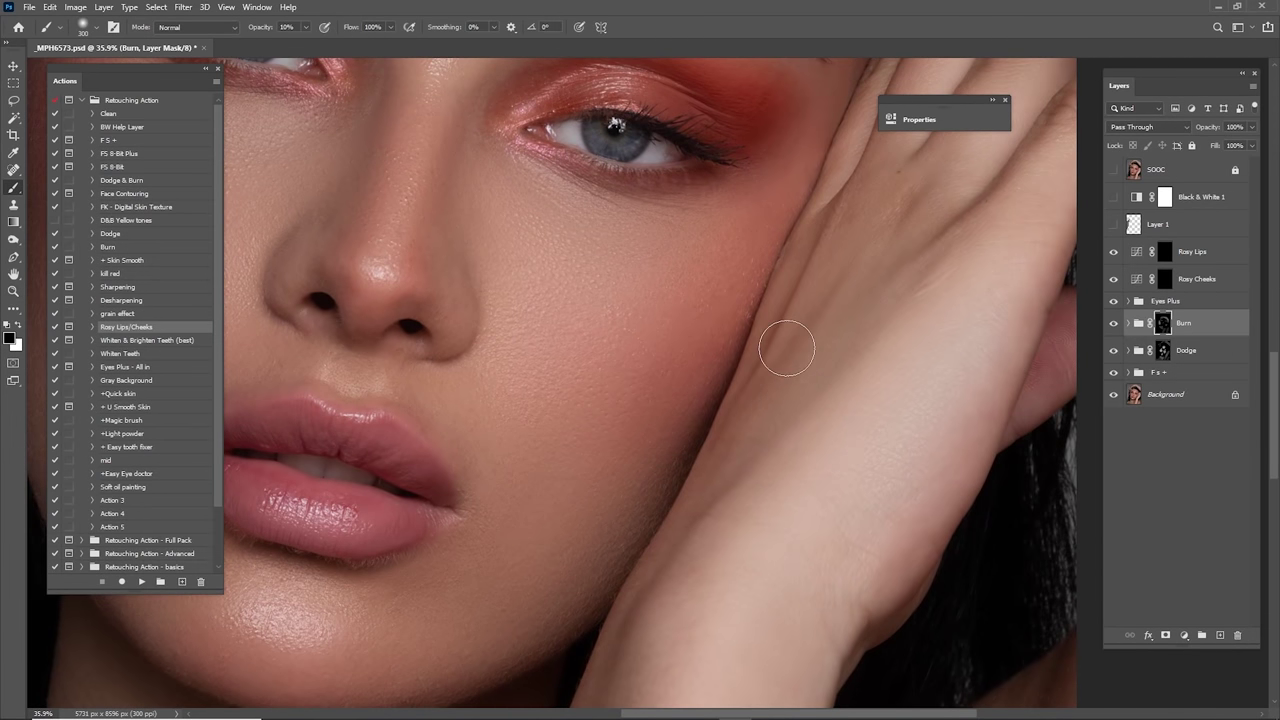
key(0)
key(bracketright)
key(bracketright)
key(bracketright)
key(ctrl+0)
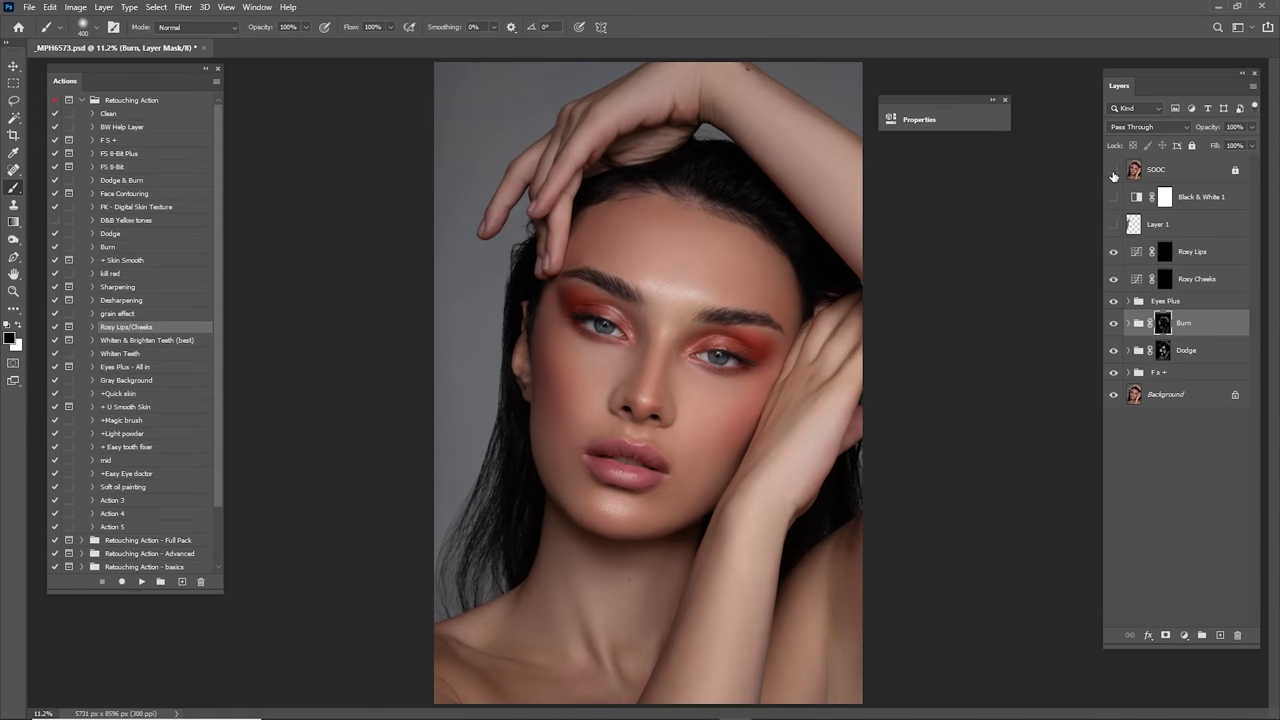
Step: Compare the retouched portrait with the original SOOC layer
click(1113, 170)
click(1113, 170)
click(1113, 169)
click(1113, 168)
click(1113, 166)
click(1113, 165)
Step: Lower the Dodge group's opacity to 76% and check its effect on the nose and cheek up close
click(1110, 350)
click(1110, 347)
key(z)
mouse_move(640, 435)
mouse_down()
mouse_move(739, 440)
mouse_move(741, 467)
mouse_up()
click(1164, 347)
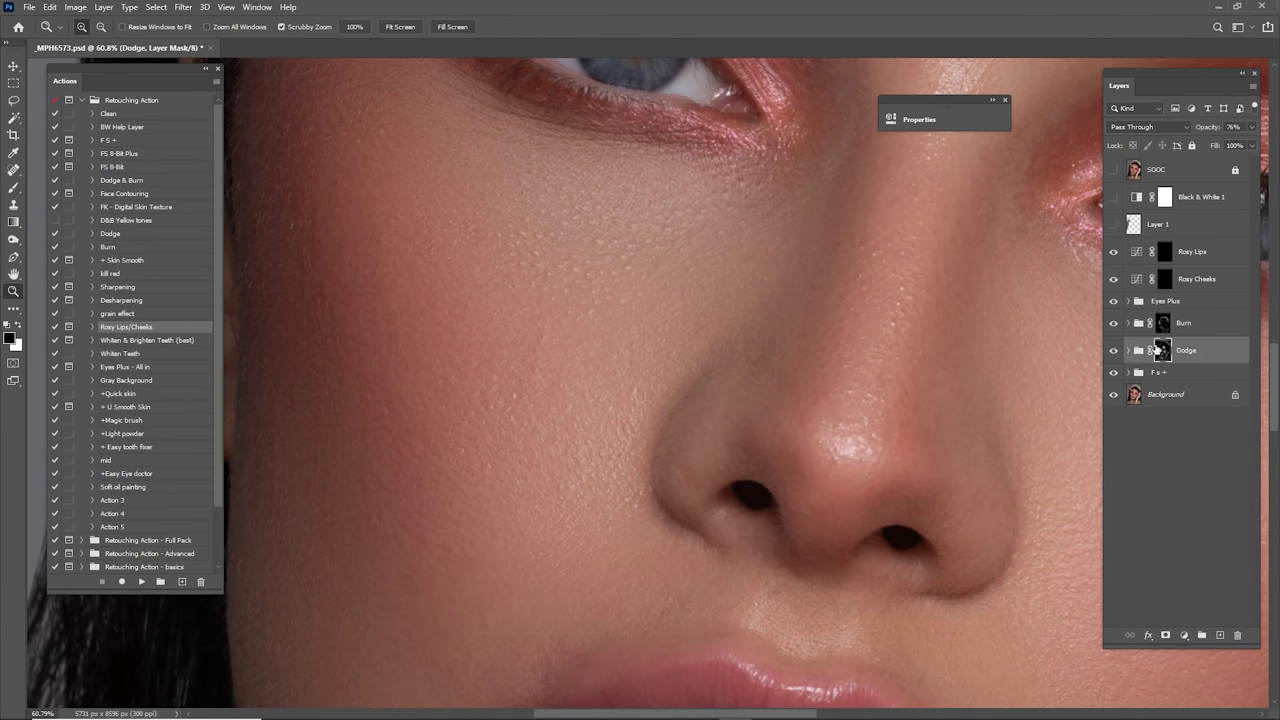
click(1114, 351)
click(1114, 352)
Step: Clean up excess highlights around the nose by painting black on the Dodge mask at 100% brush opacity
key(b)
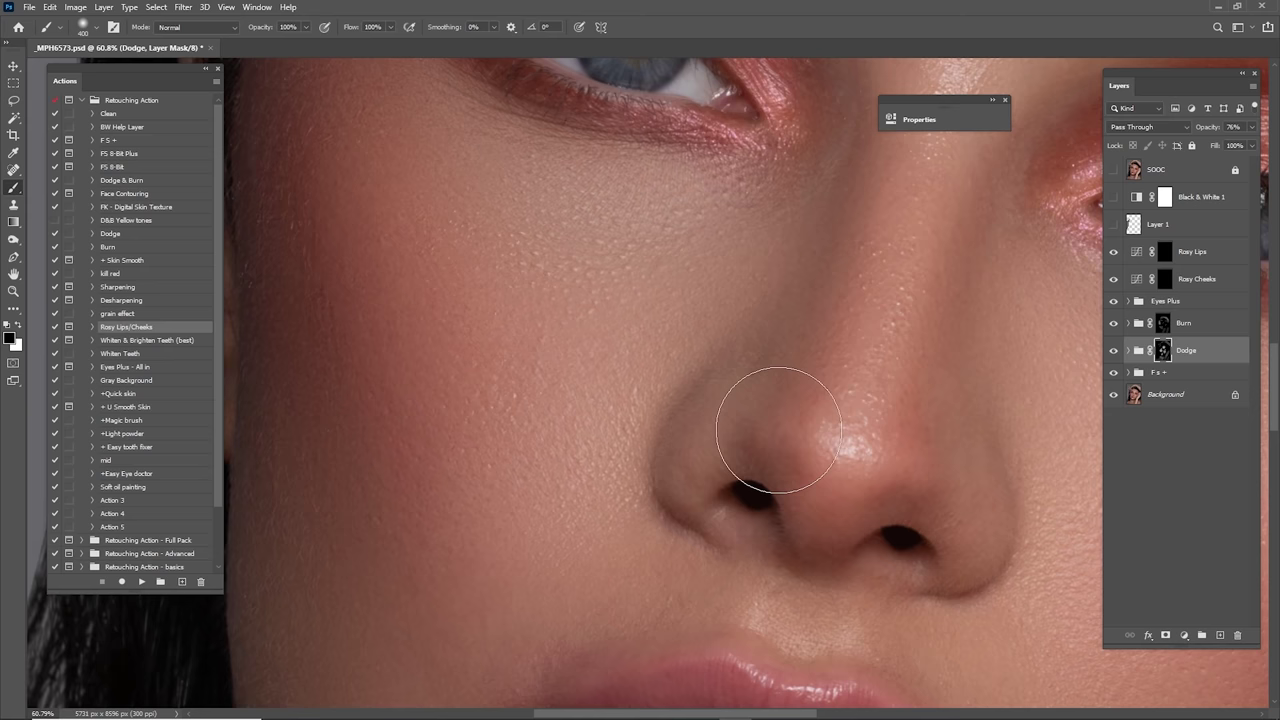
key(bracketright)
key(bracketright)
key(bracketright)
key(bracketright)
key(ctrl+0)
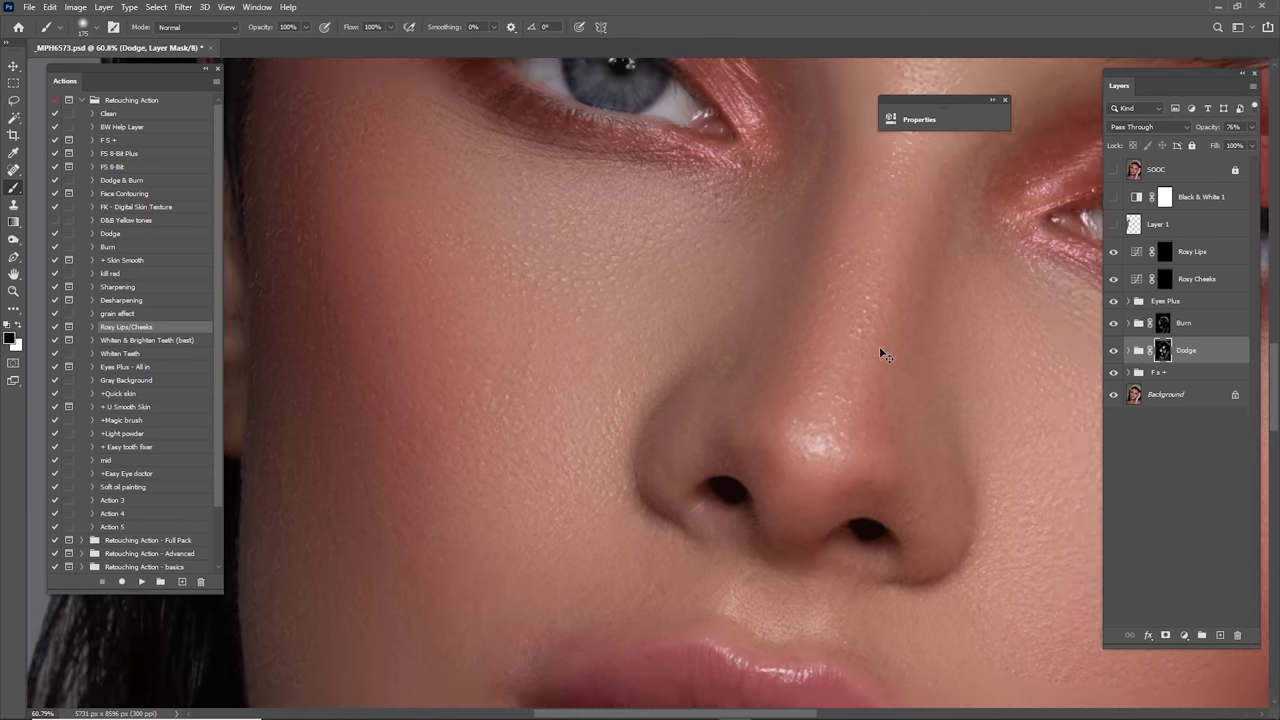
Step: Compare the full portrait with the SOOC layer again and lower the Burn group's opacity to 88%
click(1114, 171)
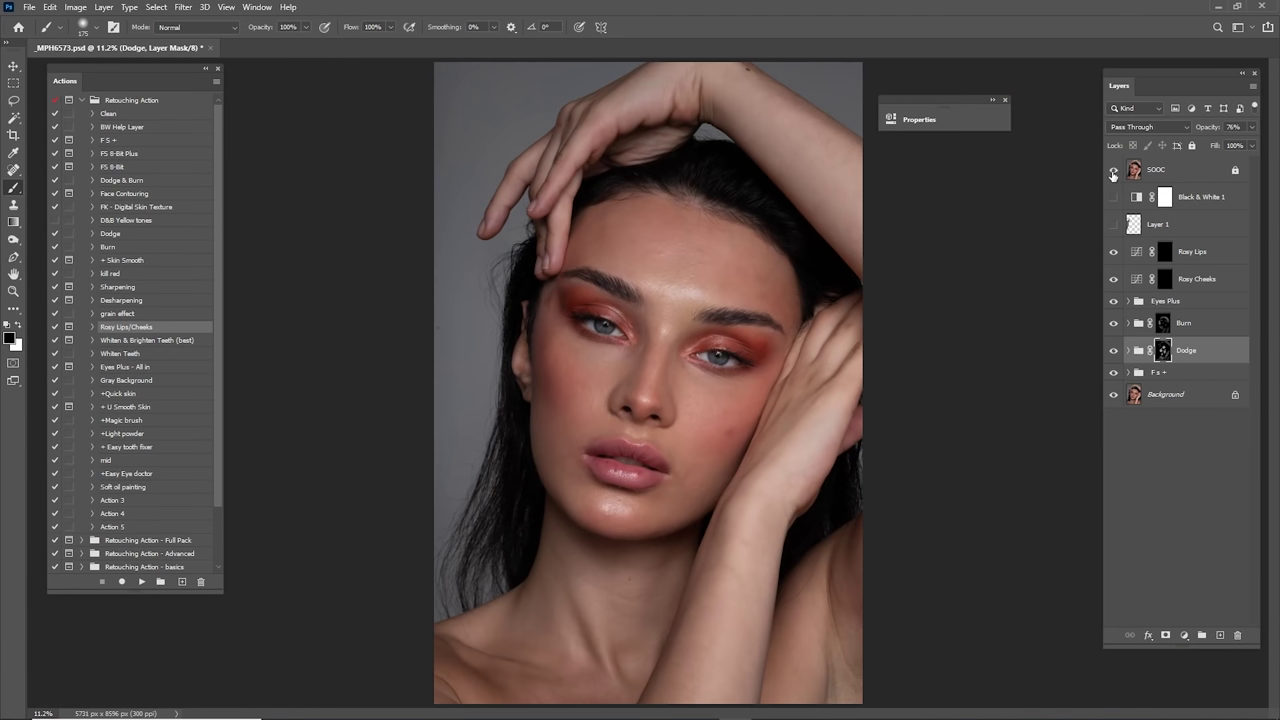
click(1115, 173)
click(1115, 174)
click(1115, 177)
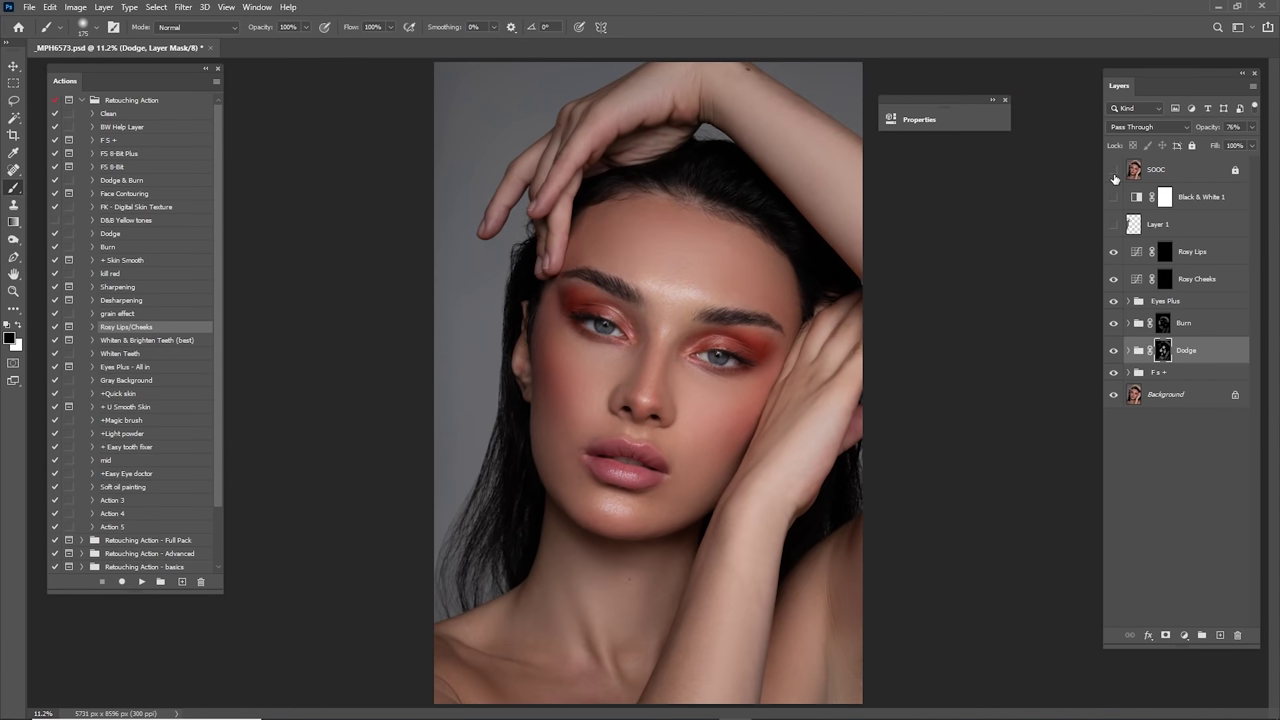
click(1115, 177)
click(1114, 179)
click(1185, 323)
drag(1220, 127, 1205, 130)
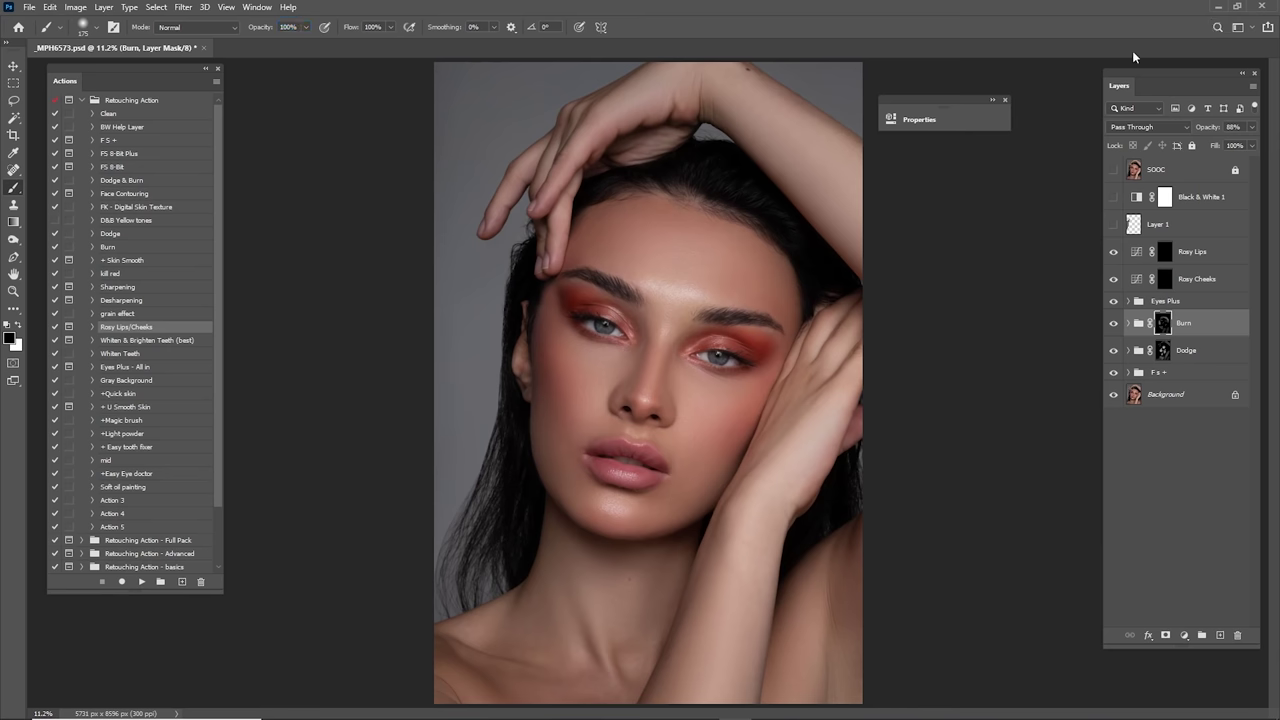
Step: In the Eyes Plus group, paint white on the Remove Veins mask over the model's left eye white with a 50 px brush
click(1130, 302)
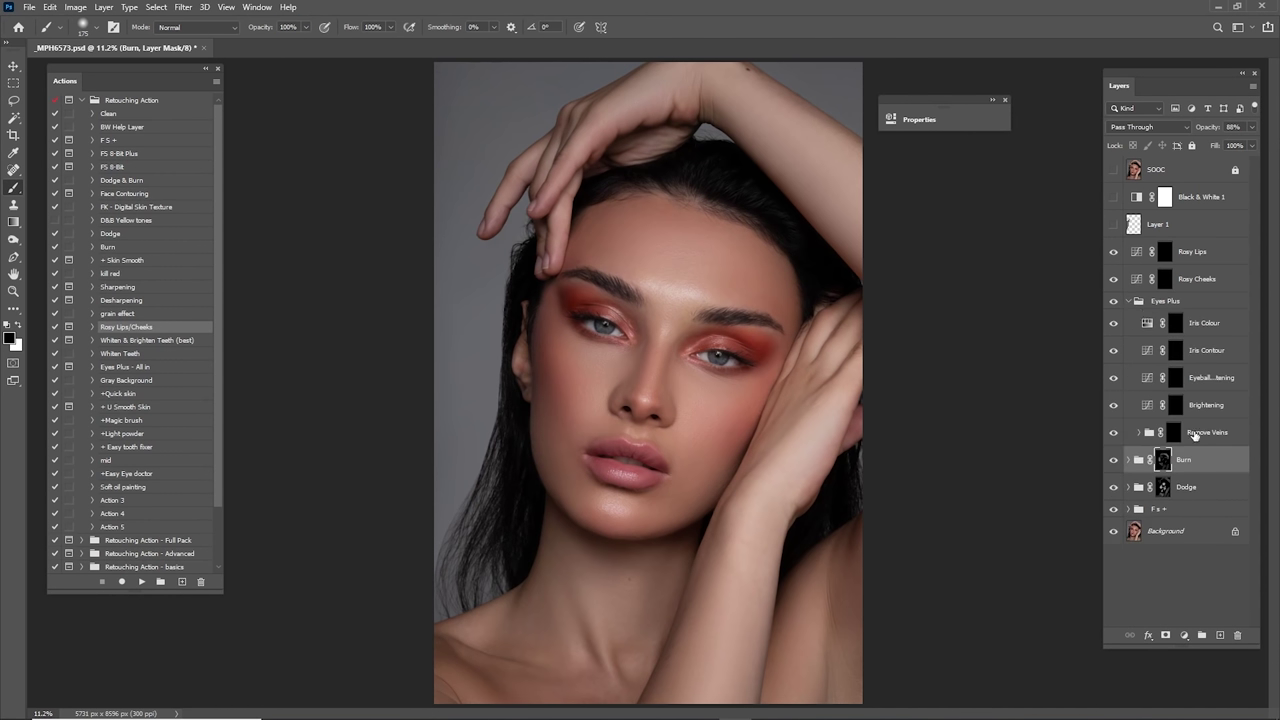
click(1180, 434)
key(z)
drag(711, 349, 860, 410)
drag(862, 420, 770, 340)
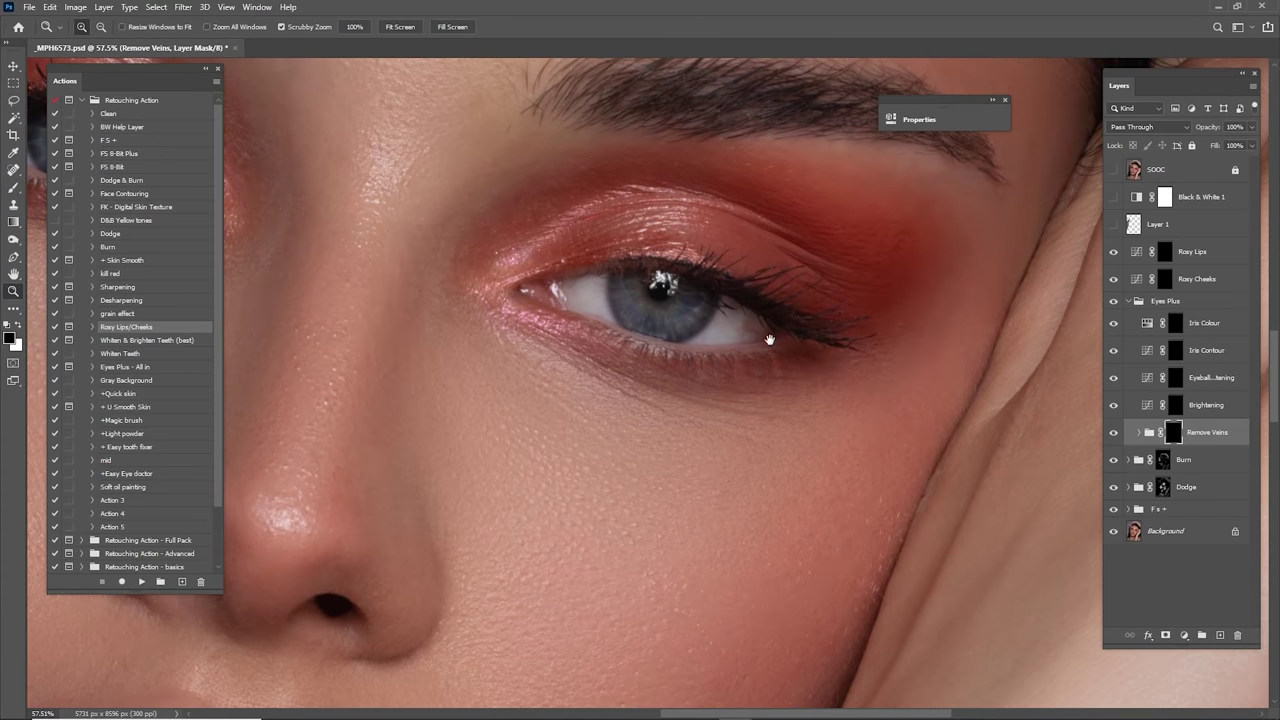
drag(682, 313, 798, 336)
click(765, 343)
key(x)
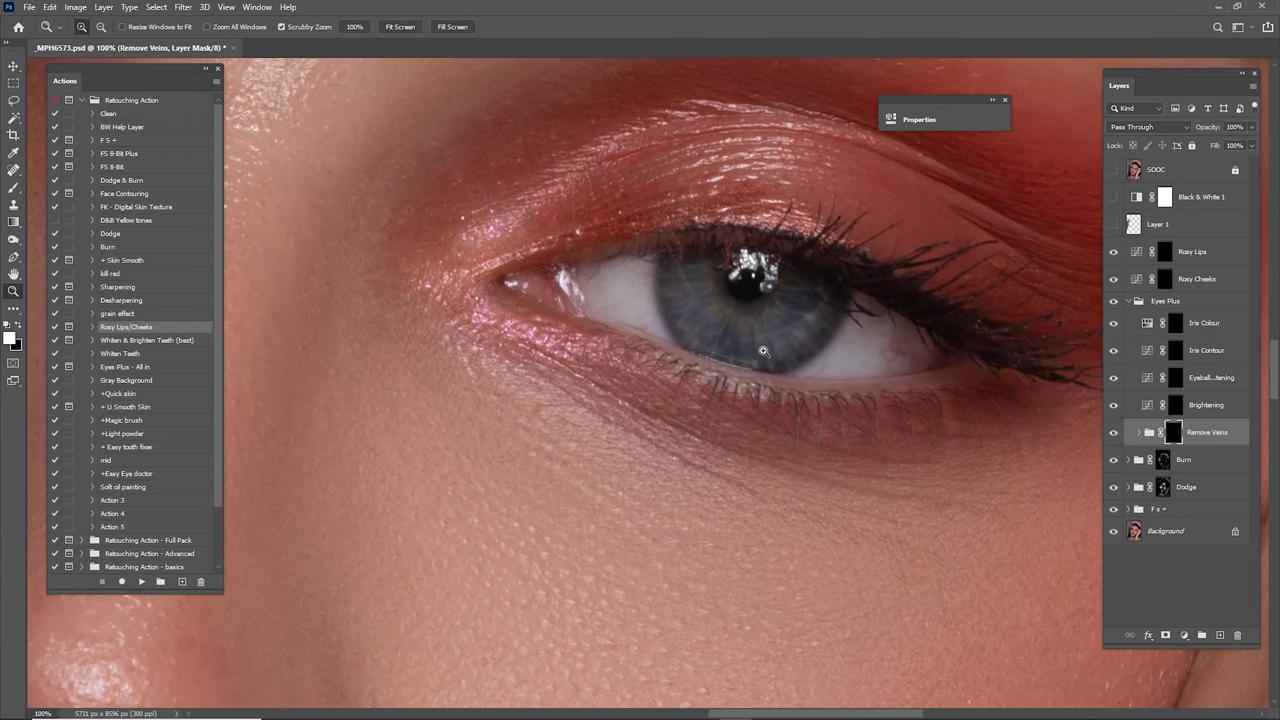
key(b)
key(bracketleft)
key(bracketleft)
key(bracketleft)
key(bracketleft)
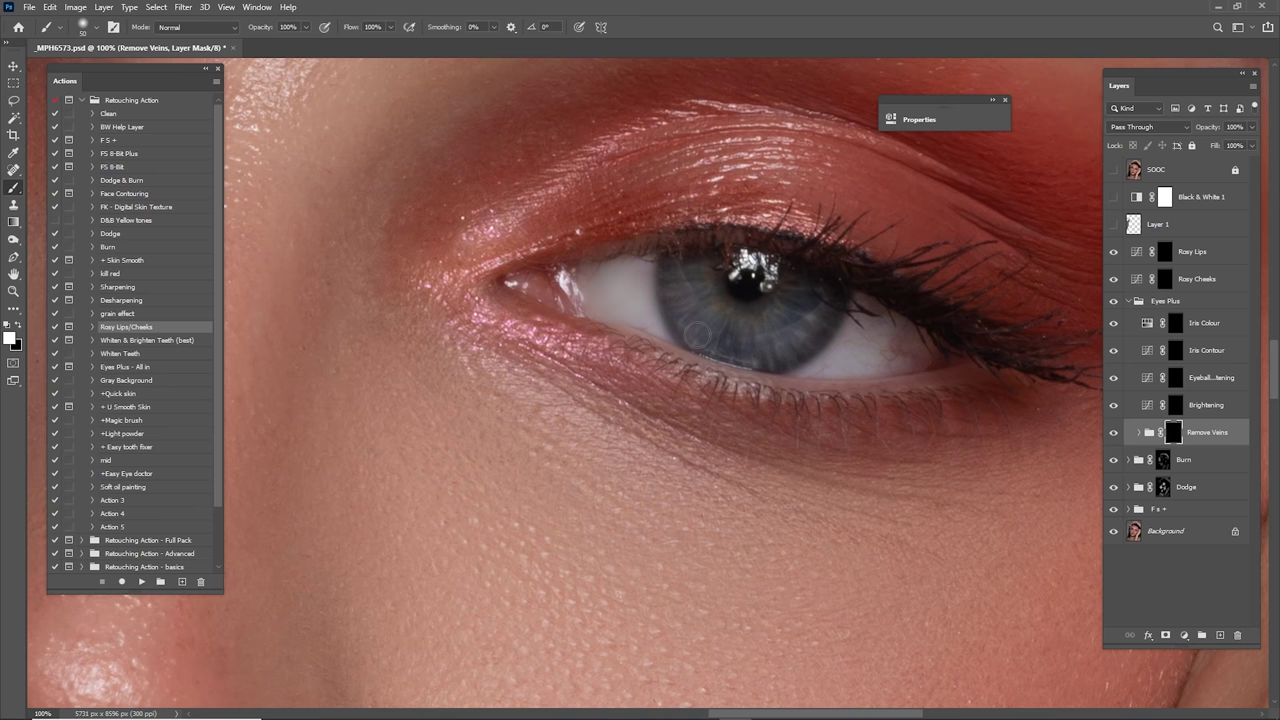
mouse_move(880, 368)
mouse_down()
mouse_move(851, 354)
mouse_move(881, 345)
mouse_move(892, 362)
mouse_move(888, 347)
mouse_move(859, 347)
mouse_move(815, 376)
mouse_move(880, 329)
mouse_move(887, 361)
mouse_up()
key(bracketleft)
Step: Paint the Remove Veins mask over the white of the model's right eye, on both sides of the iris
drag(619, 275, 880, 325)
drag(477, 298, 843, 369)
drag(582, 239, 892, 420)
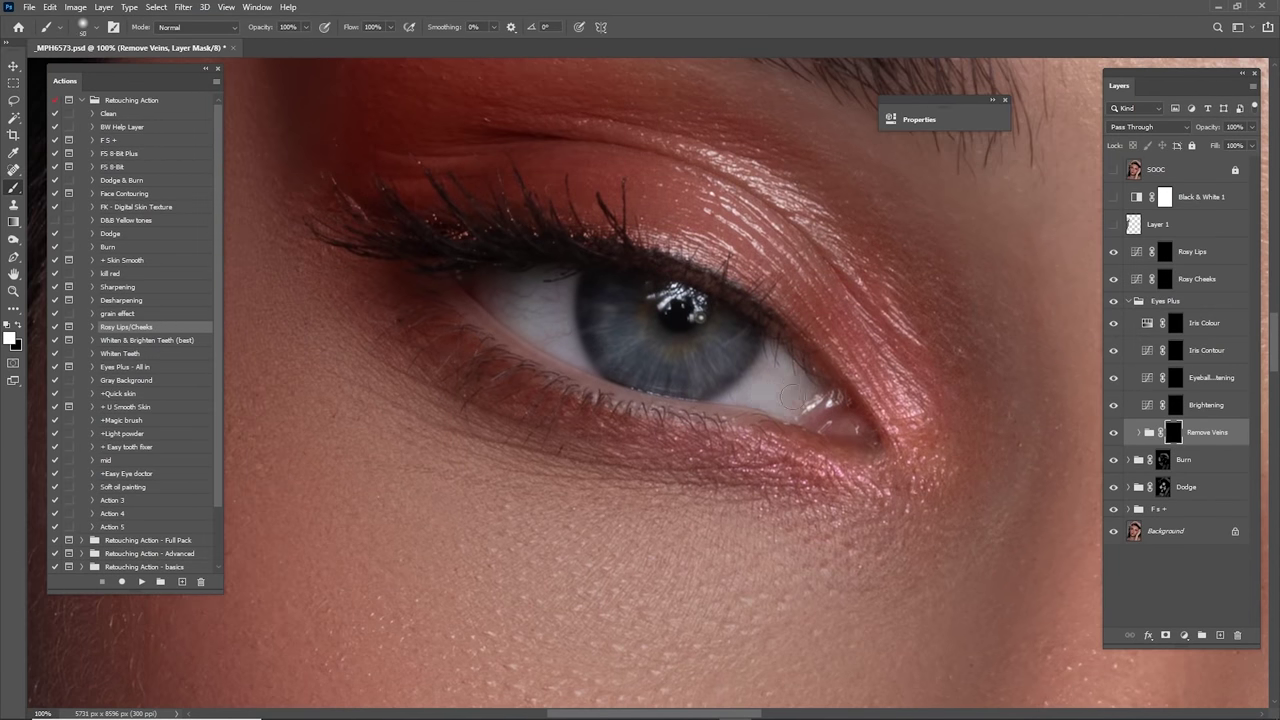
mouse_move(567, 294)
mouse_down()
mouse_move(537, 282)
mouse_move(518, 298)
mouse_move(491, 286)
mouse_move(517, 312)
mouse_up()
drag(786, 398, 730, 318)
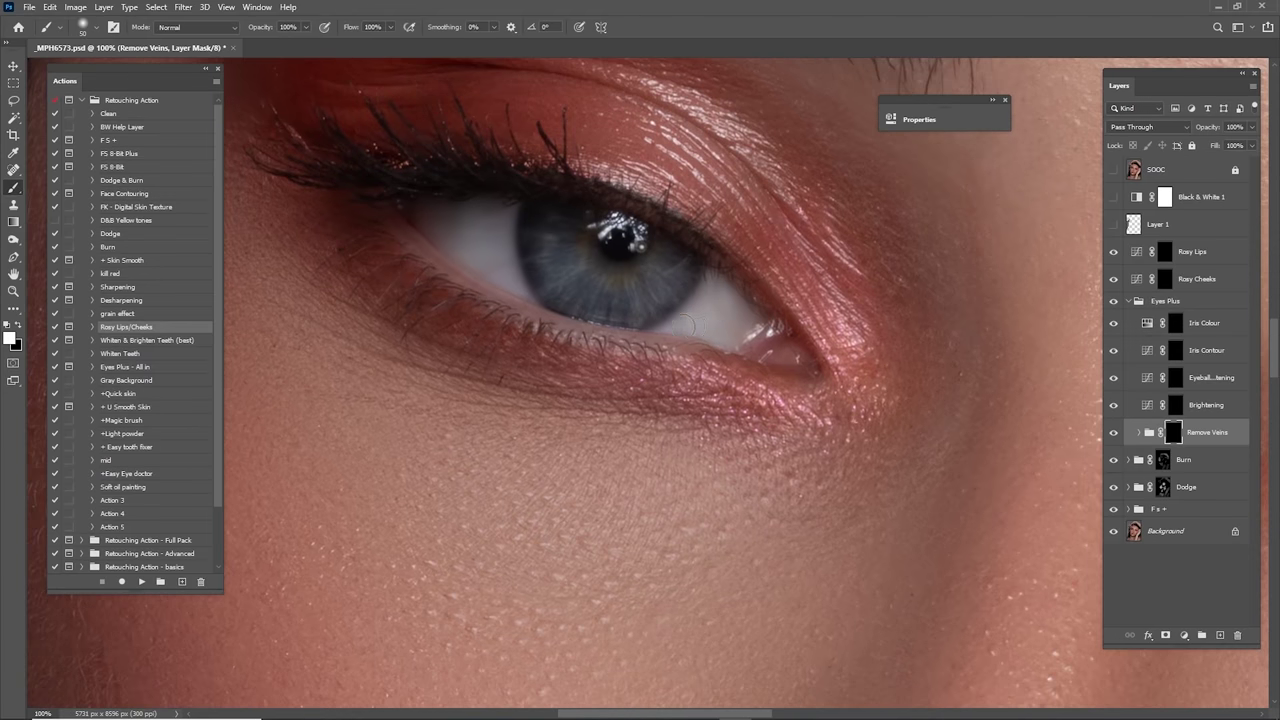
Step: Lower the Remove Veins group's opacity to about 30% while viewing the model's left eye
drag(948, 348, 540, 300)
ctrl+drag(700, 300, 864, 361)
key(b)
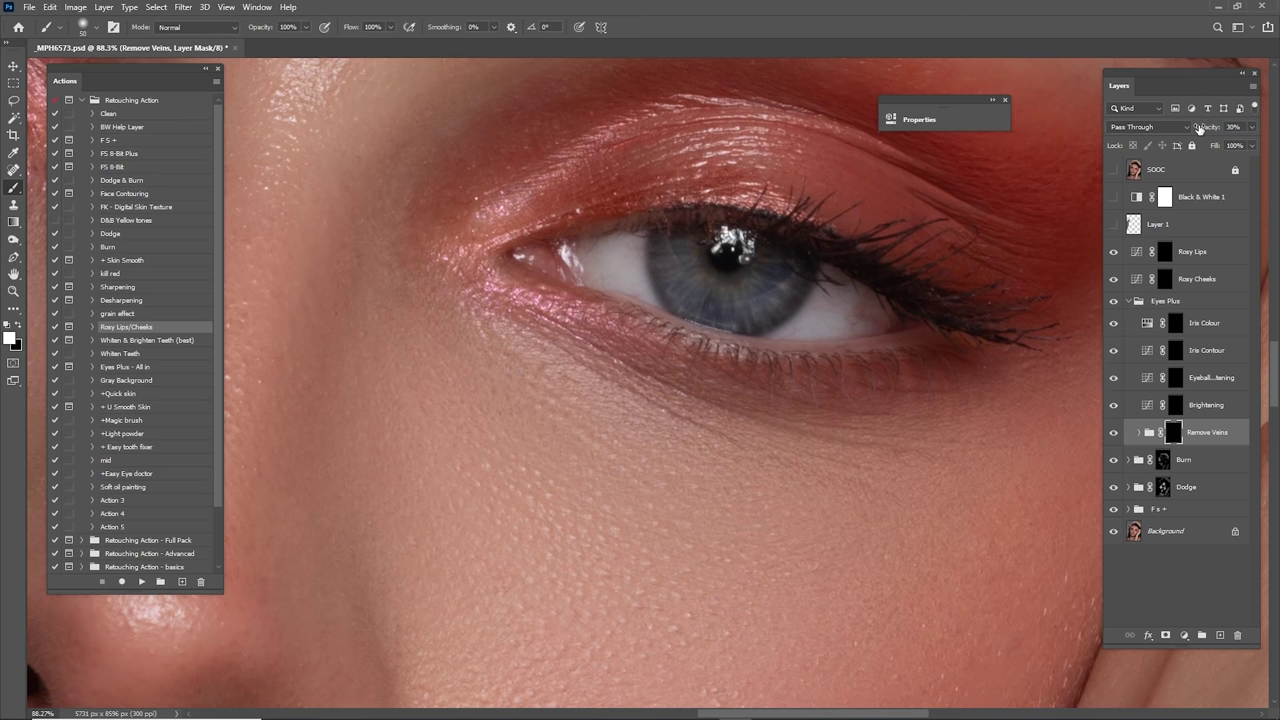
Step: Paint white on the Brightening mask over the white of the model's left eye
click(1180, 405)
drag(829, 393, 856, 453)
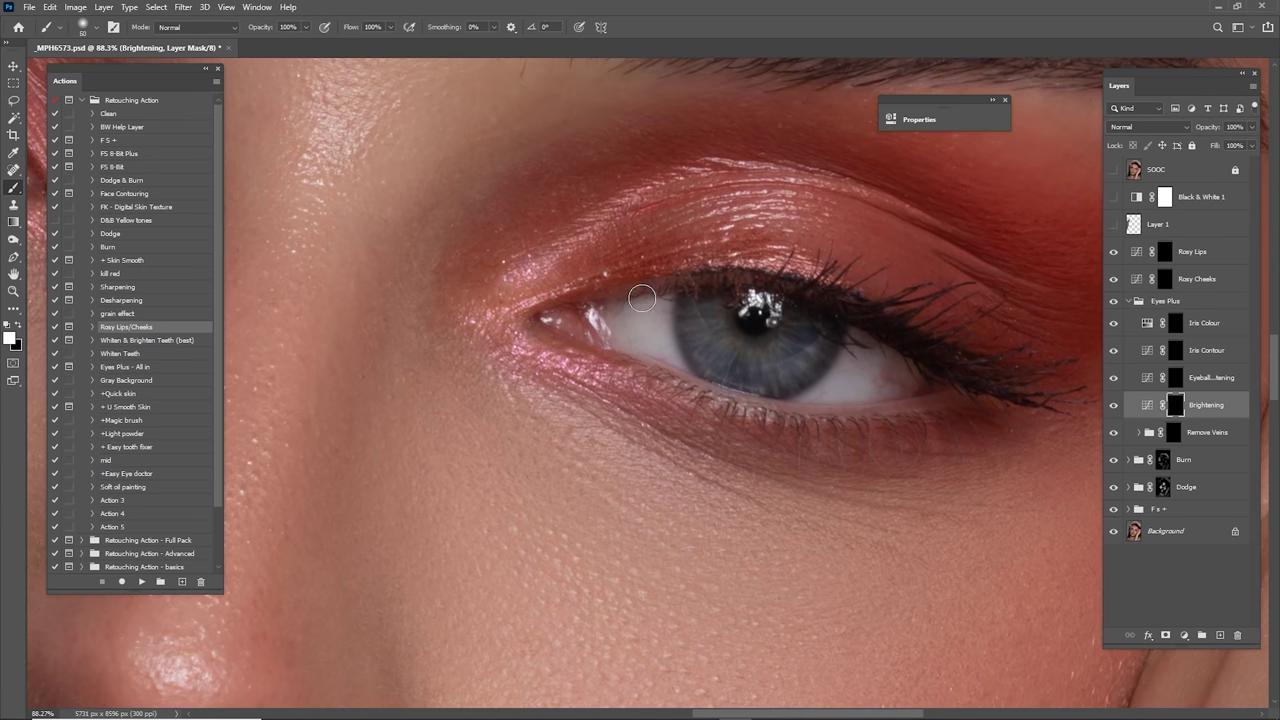
drag(622, 315, 653, 337)
mouse_move(754, 375)
mouse_down()
mouse_move(851, 367)
mouse_move(830, 393)
mouse_move(895, 371)
mouse_move(872, 381)
mouse_move(870, 358)
mouse_move(815, 397)
mouse_up()
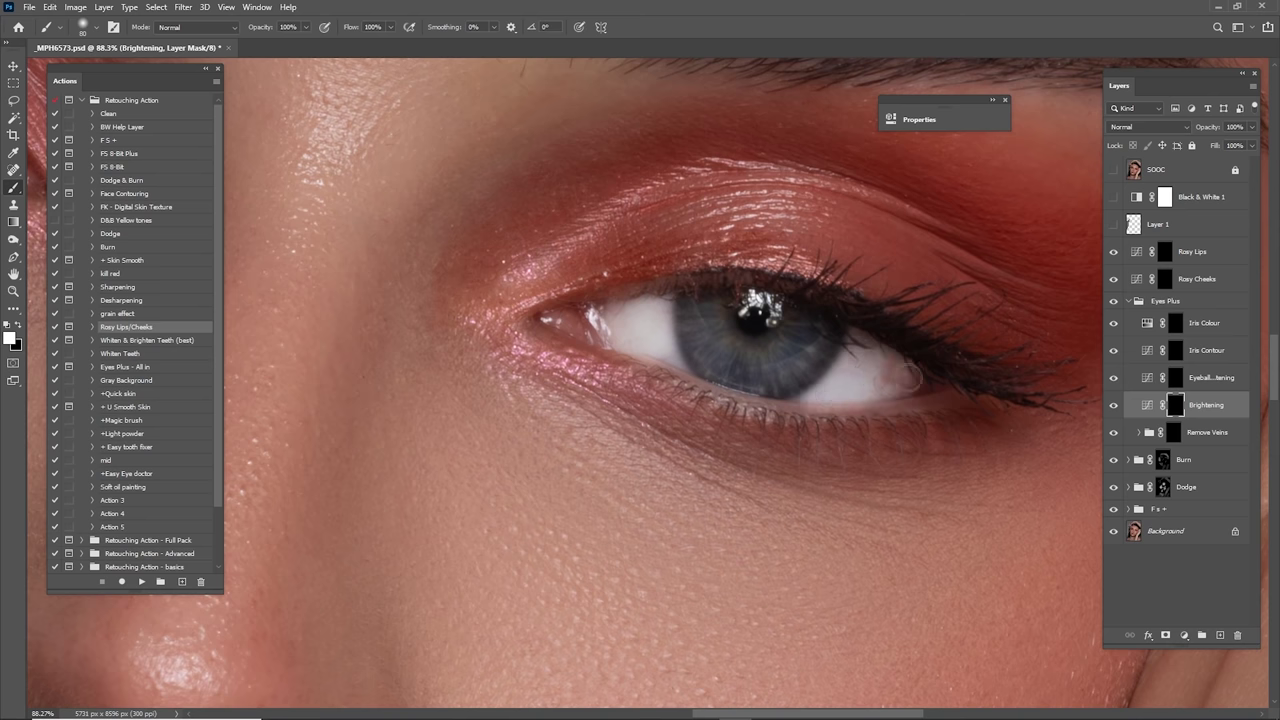
Step: Brighten the white of the model's right eye on the Brightening mask with a brush of about 70 px
drag(598, 298, 1017, 306)
drag(472, 218, 798, 381)
key(])
mouse_move(707, 314)
mouse_down()
mouse_move(691, 330)
mouse_move(730, 335)
mouse_up()
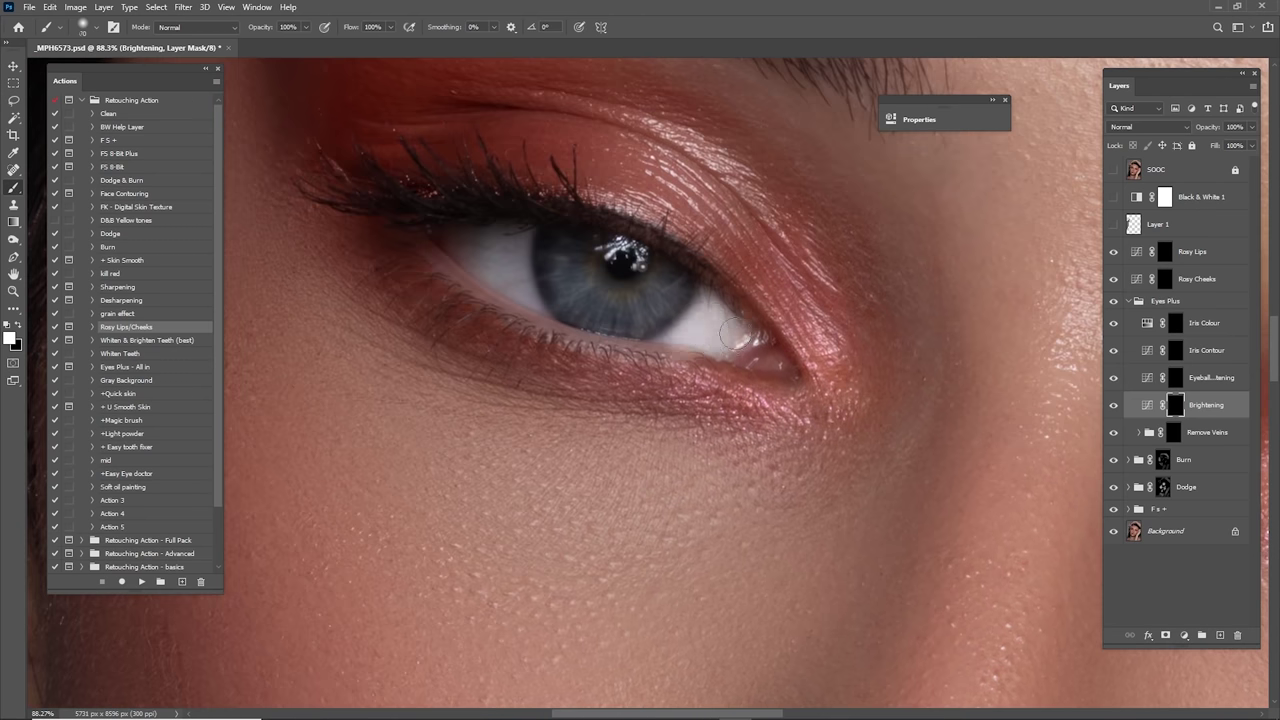
mouse_move(500, 234)
mouse_down()
mouse_move(490, 280)
mouse_move(501, 266)
mouse_move(512, 278)
mouse_up()
Step: Set the Brightening layer's opacity to 32%
drag(738, 264, 529, 249)
scroll(529, 249, down, 5)
drag(649, 314, 576, 282)
scroll(780, 340, up, 3)
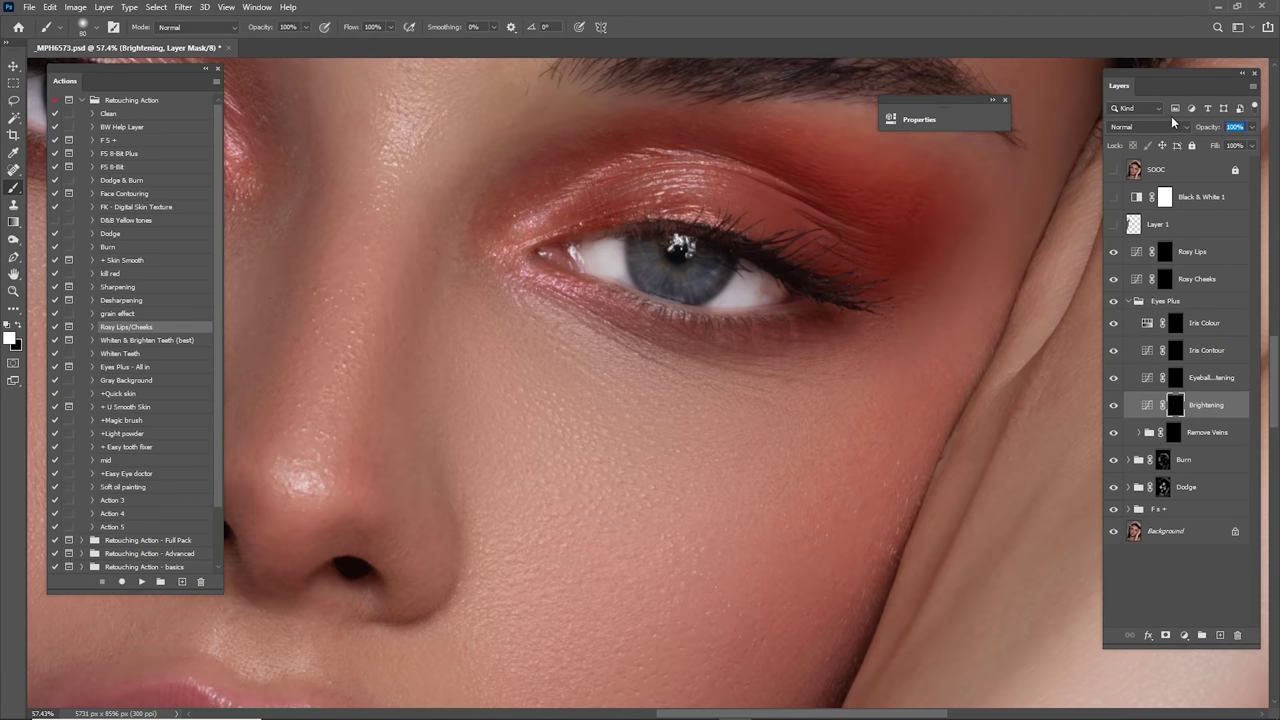
text(32)
key(Return)
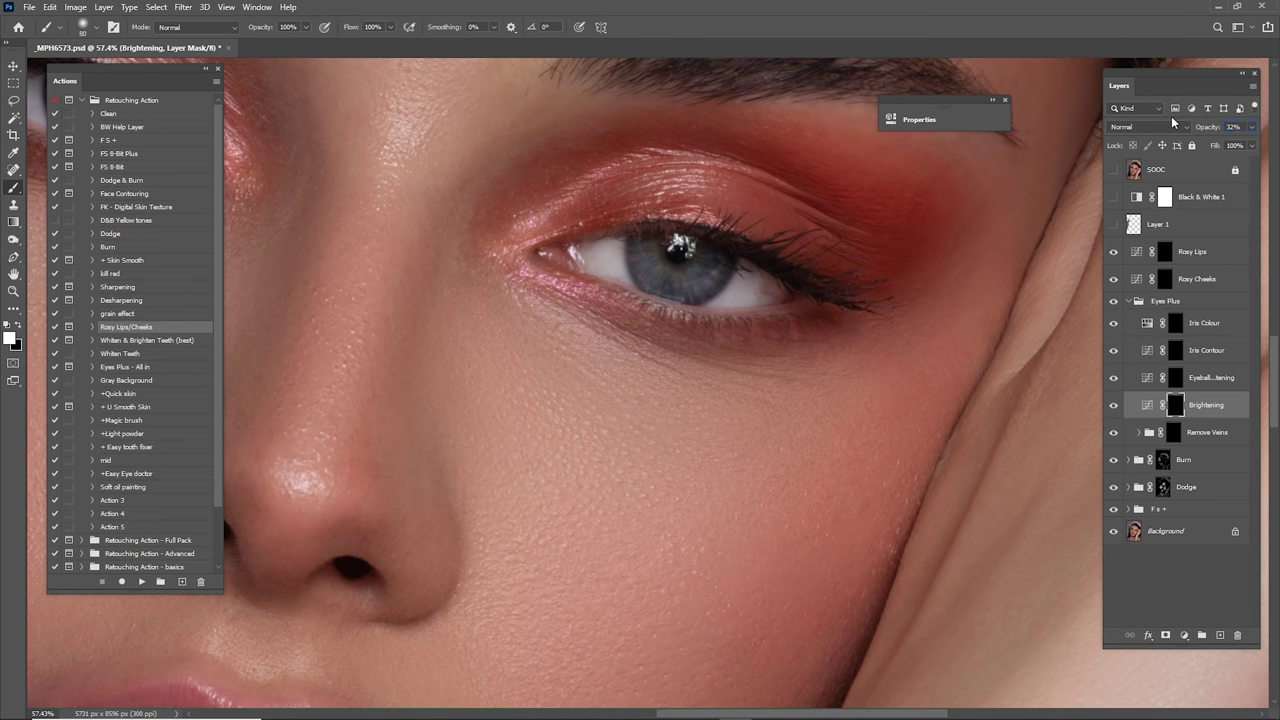
Step: Paint white over the model's left iris on the Eyeball Brightening mask with a 70 px brush
drag(750, 268, 798, 388)
click(1173, 379)
scroll(870, 440, up, 4)
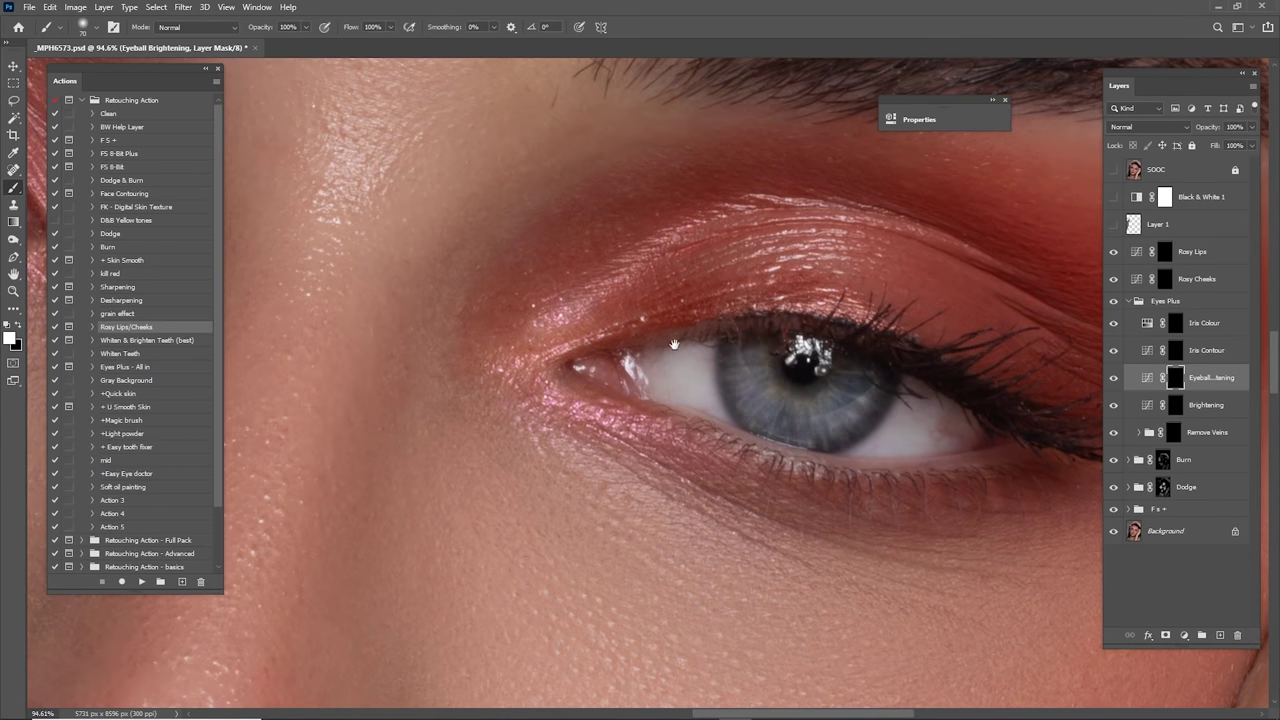
Step: Brighten the model's right iris on the Eyeball Brightening mask and lower that layer's opacity to 69%
drag(674, 345, 1058, 351)
mouse_move(485, 334)
mouse_down()
mouse_move(529, 320)
mouse_move(980, 555)
mouse_up()
drag(786, 449, 792, 514)
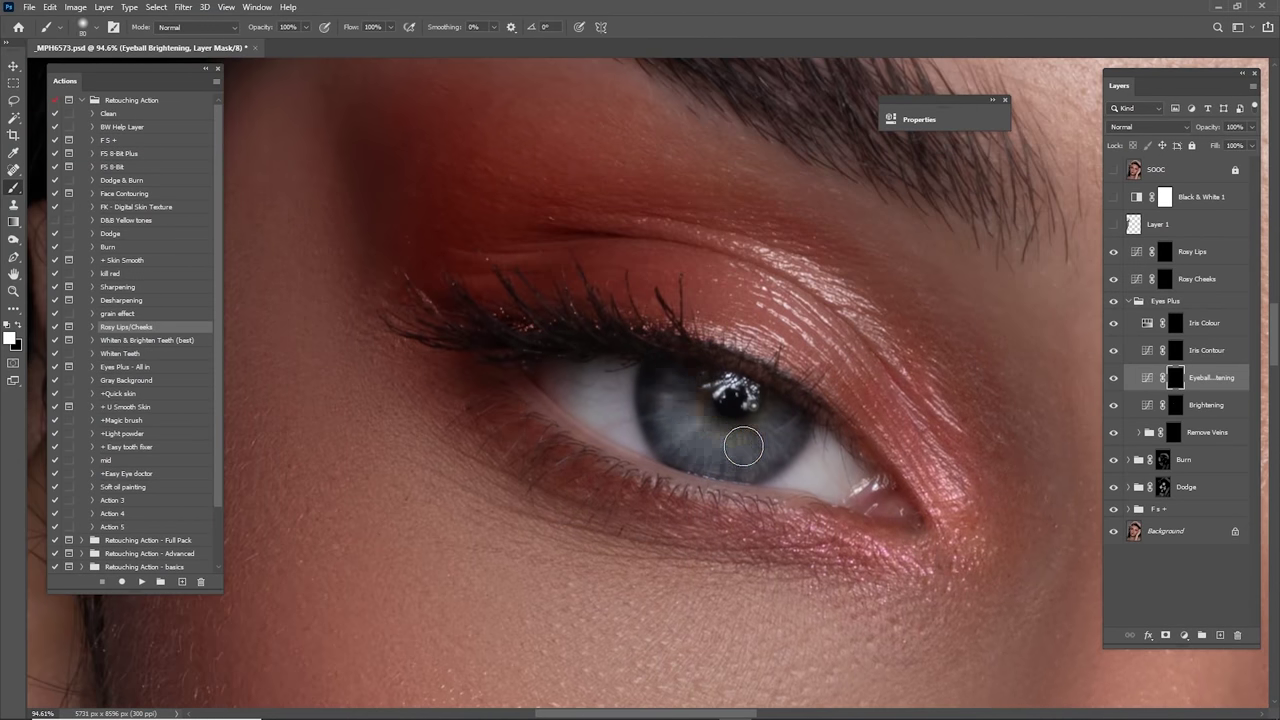
drag(710, 420, 682, 335)
key(bracketleft)
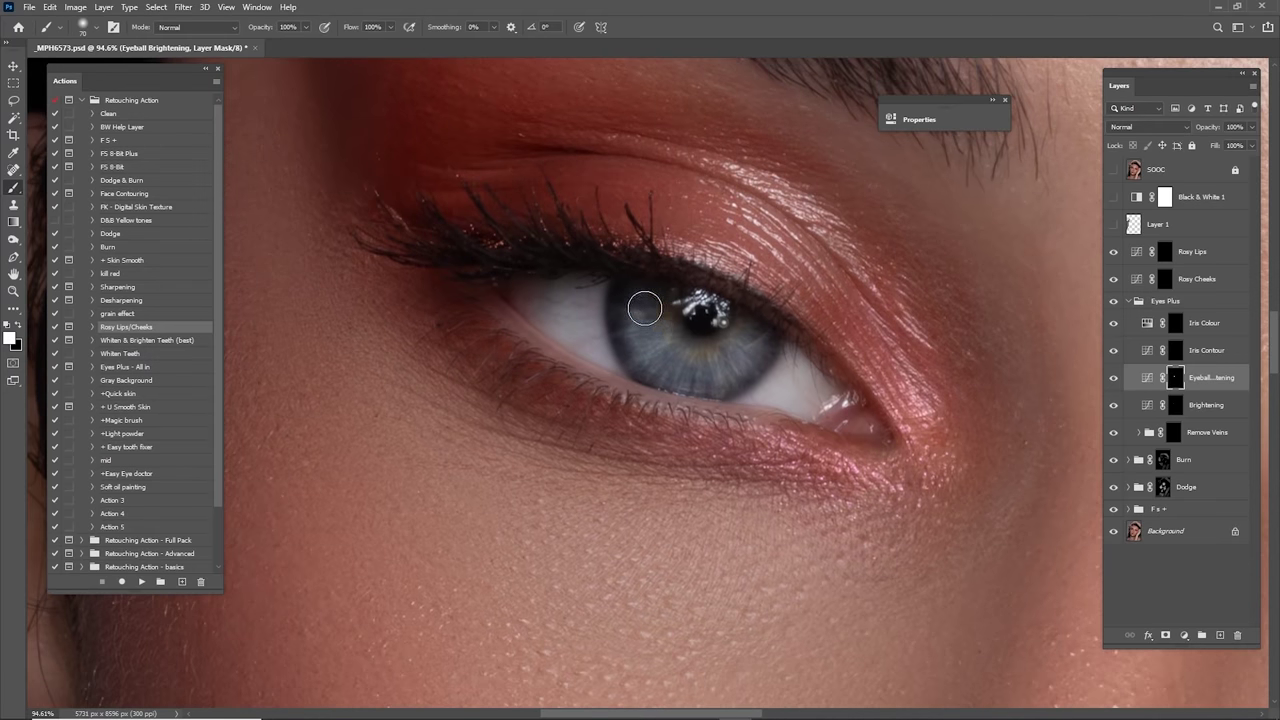
drag(795, 346, 432, 275)
drag(1050, 378, 652, 264)
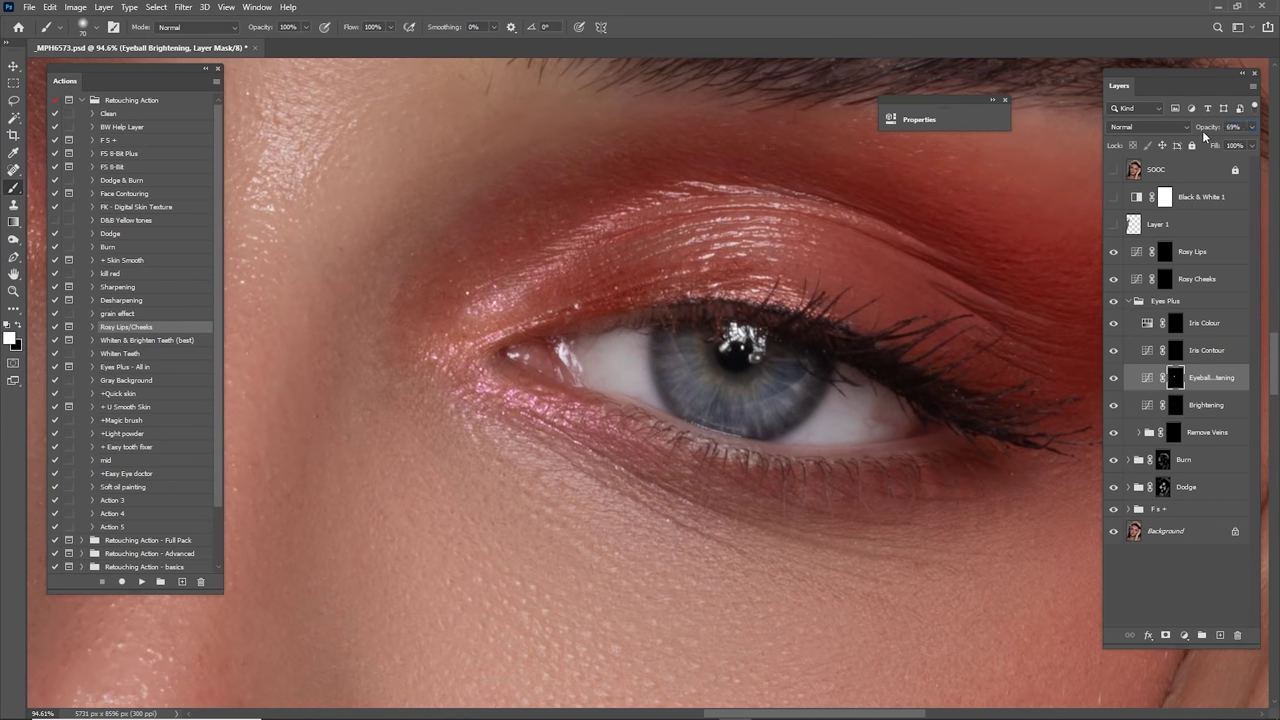
Step: Paint white around both irises on the Iris Contour mask with a brush of about 60 px and set the layer's opacity to 75%
click(1177, 350)
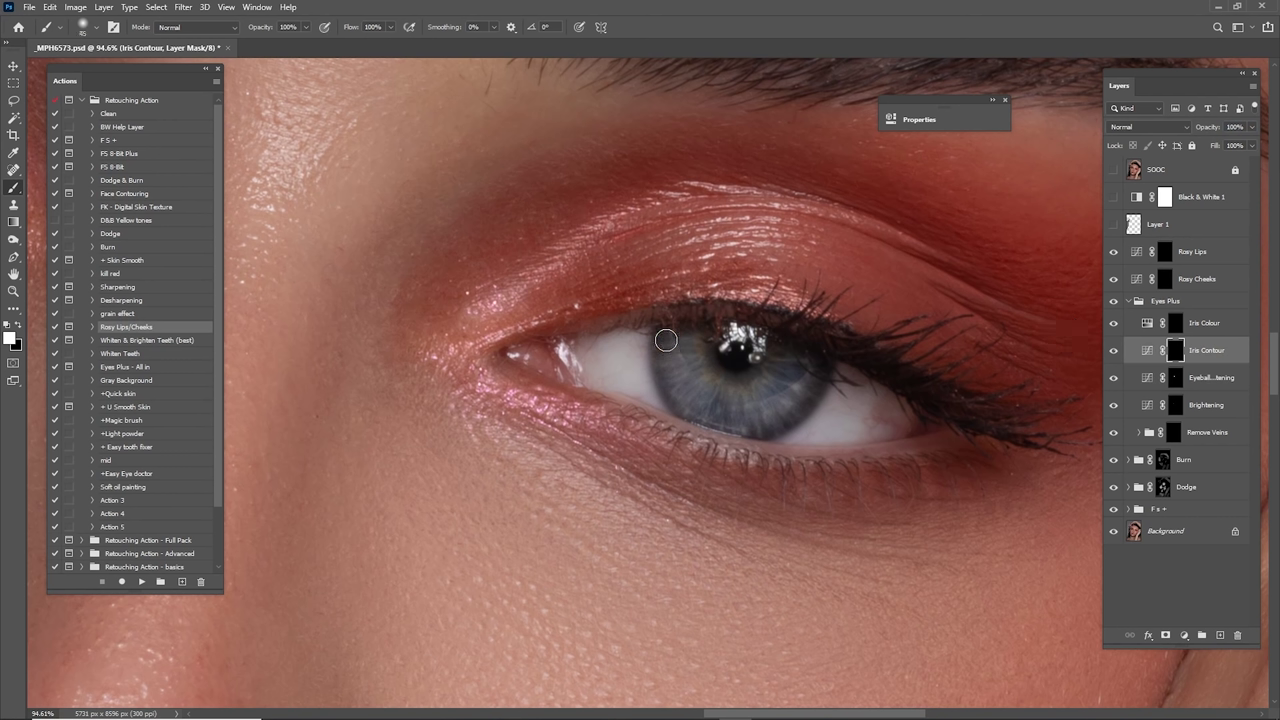
mouse_move(666, 340)
mouse_down()
mouse_move(674, 405)
mouse_move(741, 429)
mouse_move(816, 391)
mouse_move(828, 358)
mouse_move(779, 345)
mouse_move(733, 360)
mouse_move(680, 341)
mouse_up()
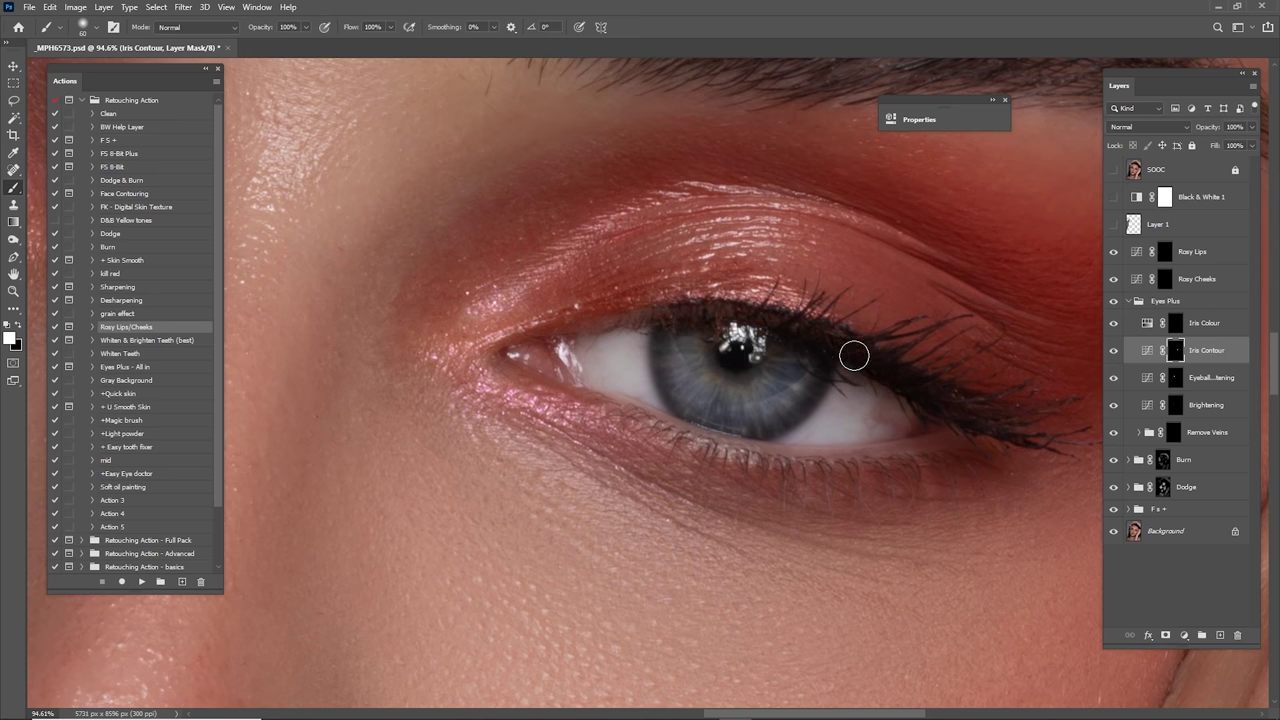
mouse_move(819, 390)
mouse_down()
mouse_move(652, 376)
mouse_move(1000, 365)
mouse_up()
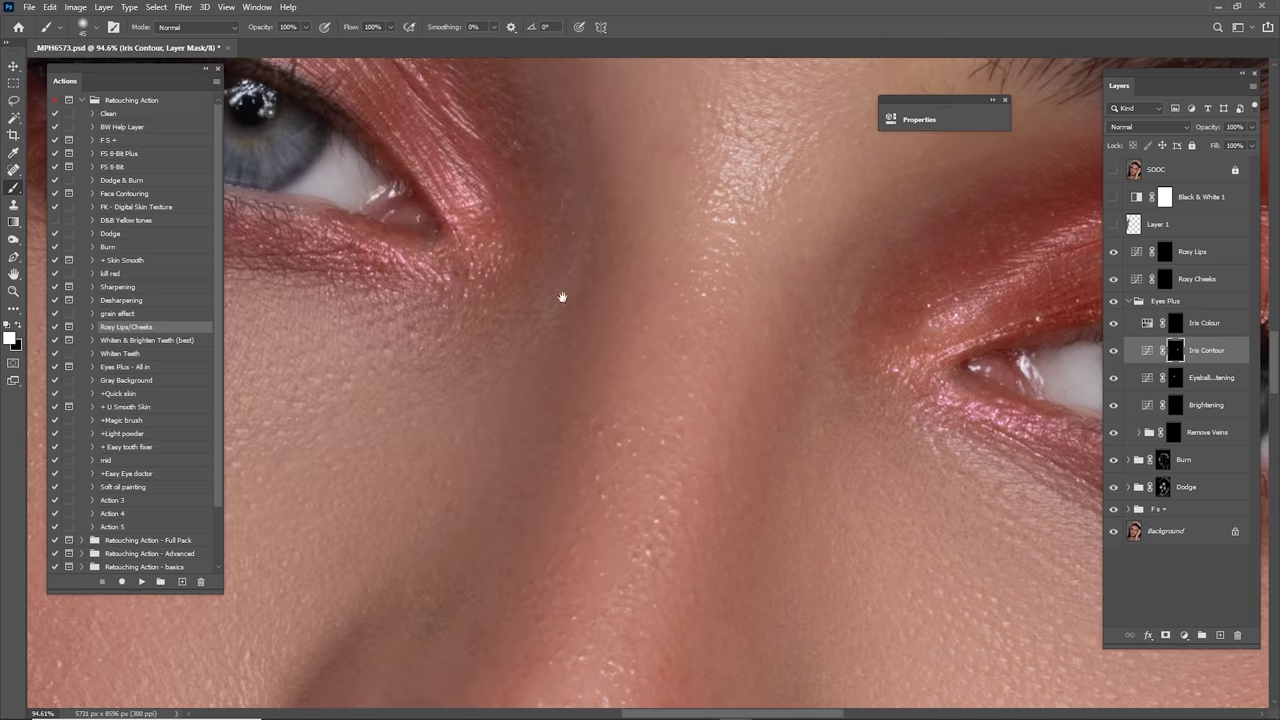
drag(563, 297, 880, 480)
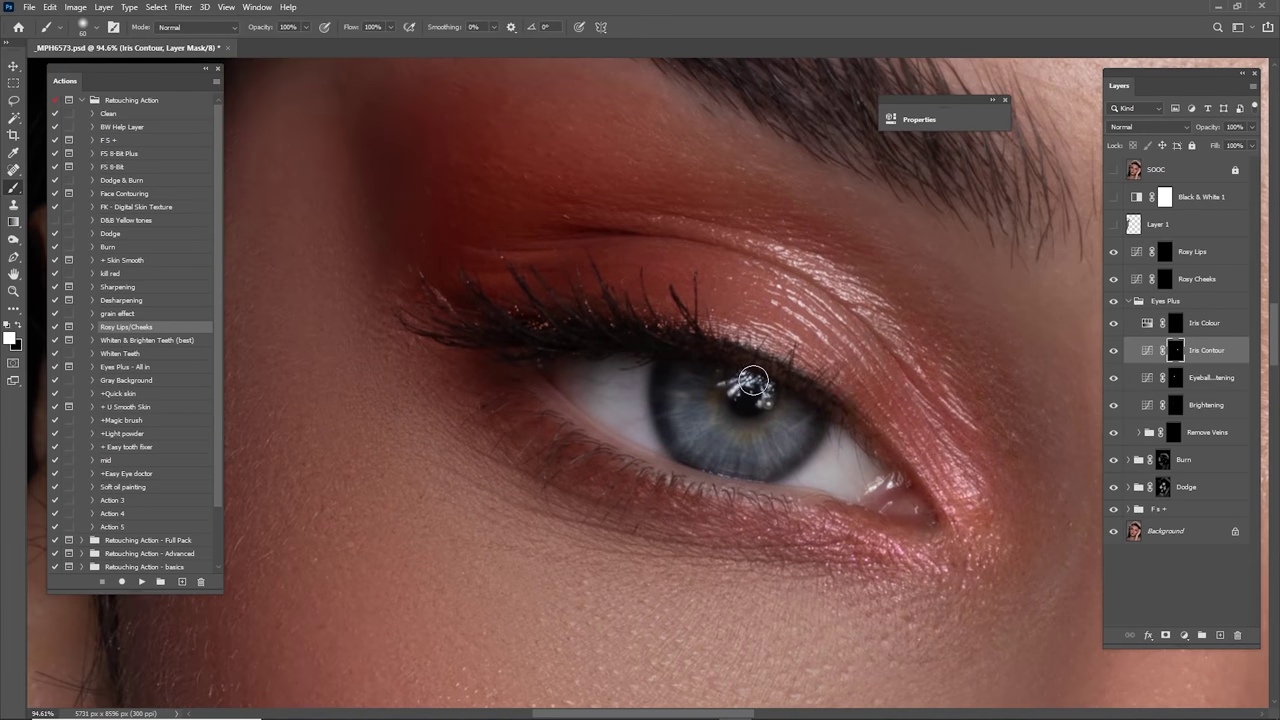
scroll(890, 392, down, 5)
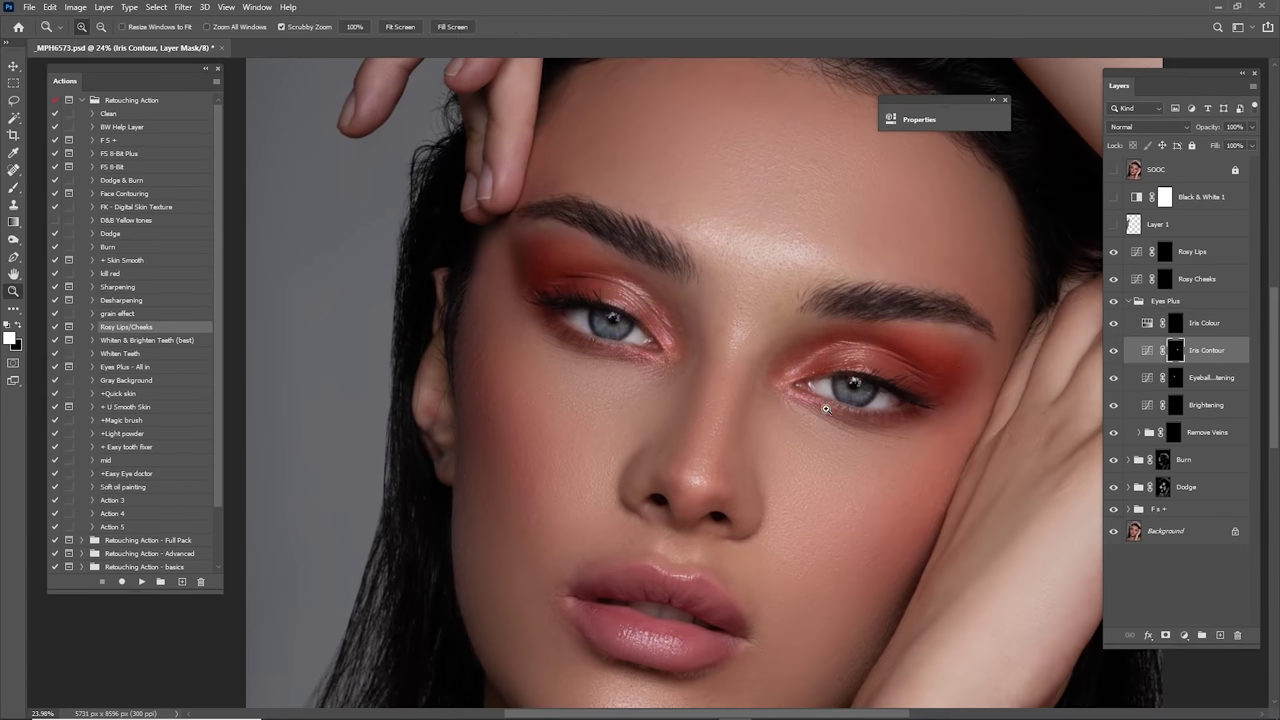
scroll(830, 405, up, 6)
drag(960, 380, 795, 402)
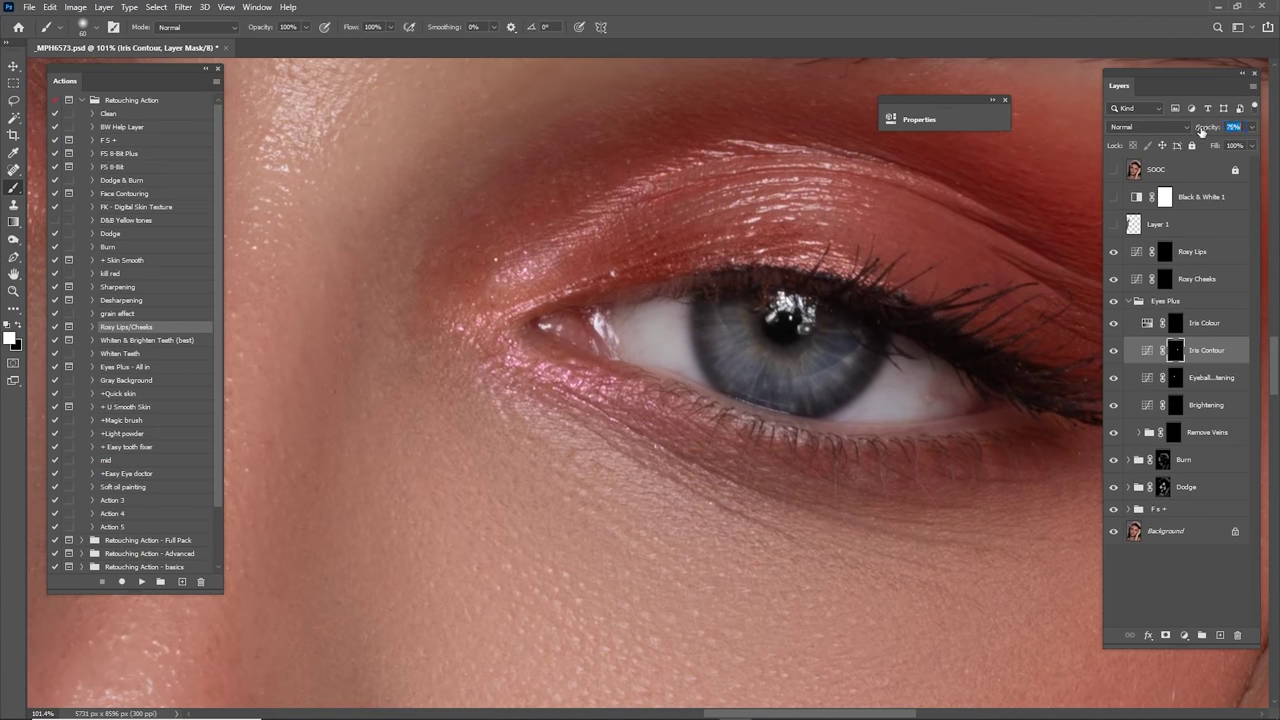
Step: Paint white over both irises on the Iris Colour mask with a brush of about 60 to 70 px
click(1177, 325)
mouse_move(788, 325)
mouse_down()
mouse_move(746, 385)
mouse_move(731, 301)
mouse_move(680, 295)
mouse_move(675, 331)
mouse_move(698, 345)
mouse_move(749, 342)
mouse_move(780, 311)
mouse_move(780, 341)
mouse_move(788, 292)
mouse_up()
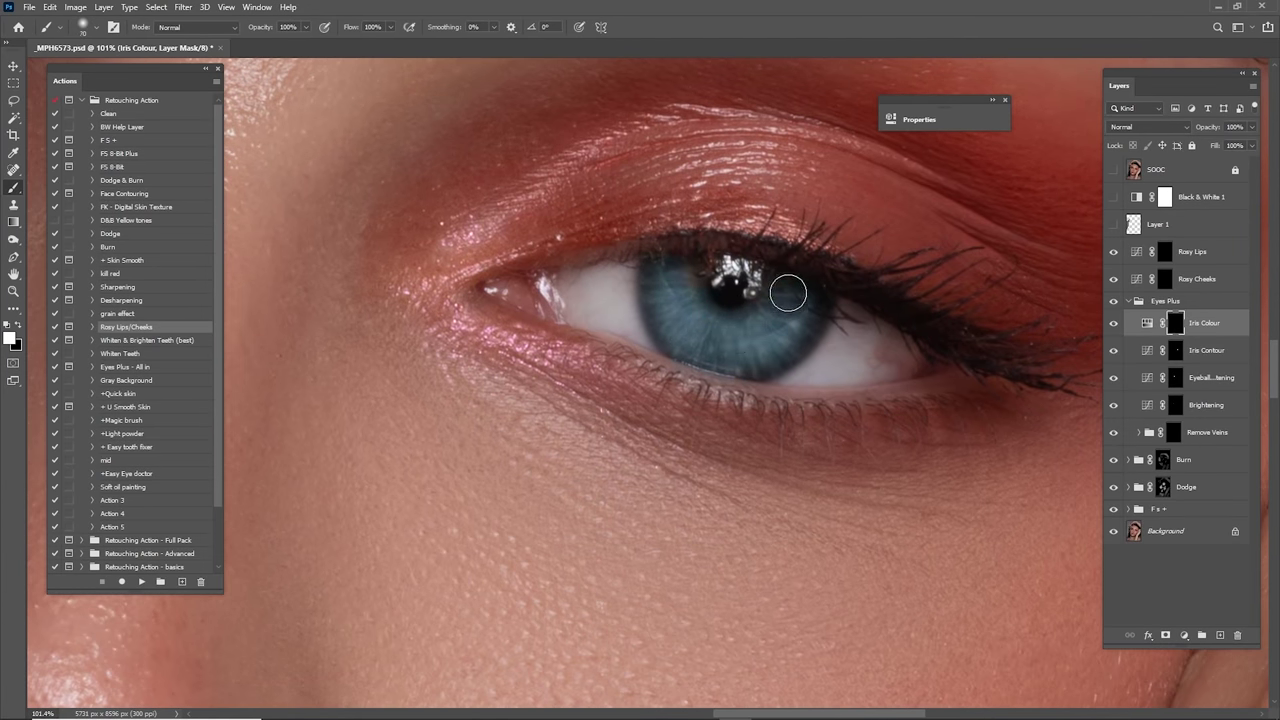
mouse_move(500, 265)
mouse_down()
mouse_move(587, 281)
mouse_move(1000, 480)
mouse_up()
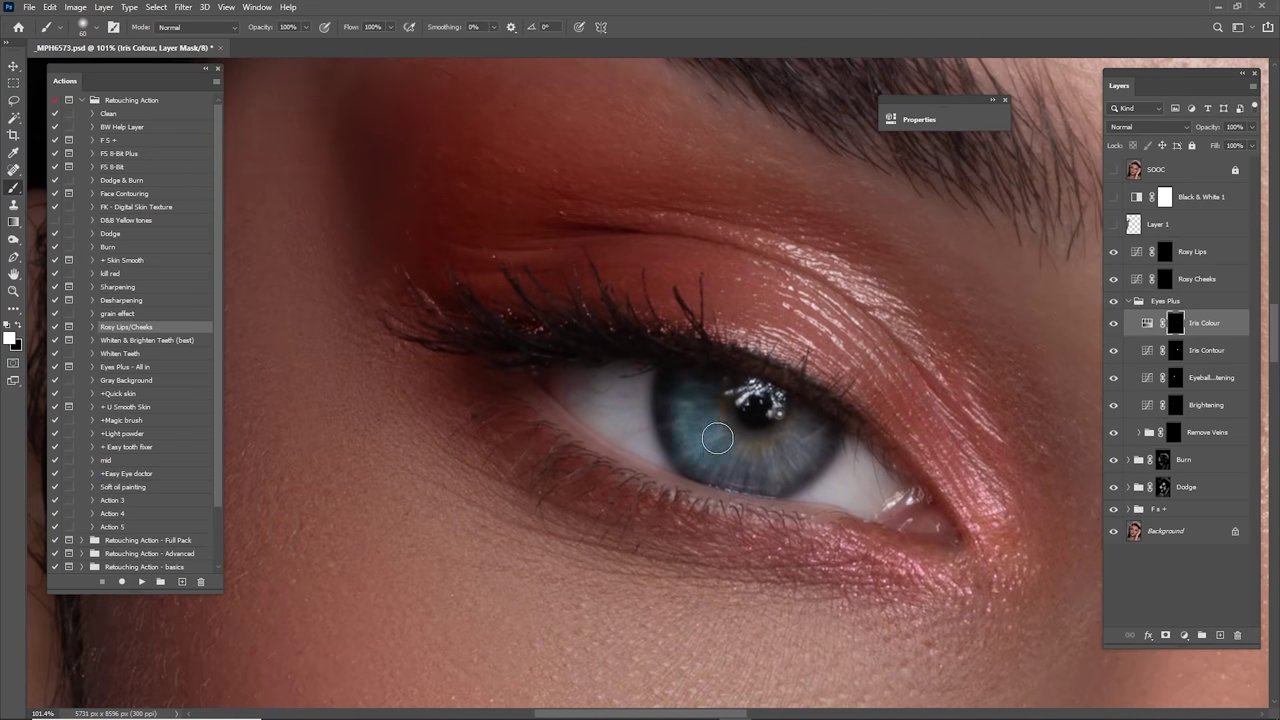
mouse_move(717, 437)
mouse_down()
mouse_move(778, 475)
mouse_move(824, 434)
mouse_move(807, 418)
mouse_move(757, 461)
mouse_move(703, 372)
mouse_move(680, 414)
mouse_move(735, 469)
mouse_move(784, 454)
mouse_move(711, 402)
mouse_move(767, 441)
mouse_move(801, 408)
mouse_move(757, 470)
mouse_move(802, 465)
mouse_move(809, 447)
mouse_move(717, 412)
mouse_move(721, 381)
mouse_move(690, 387)
mouse_move(806, 431)
mouse_move(608, 300)
mouse_up()
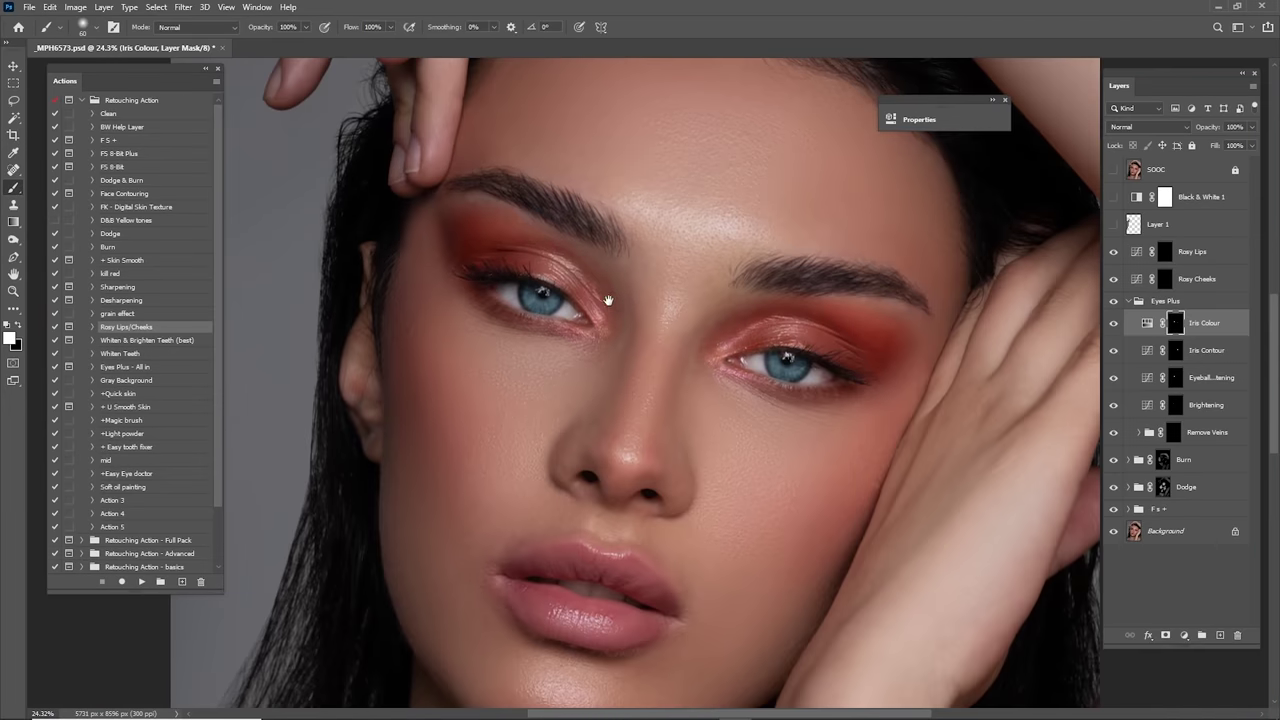
Step: Change the Iris Colour layer's blend mode to Soft Light
key(ctrl+0)
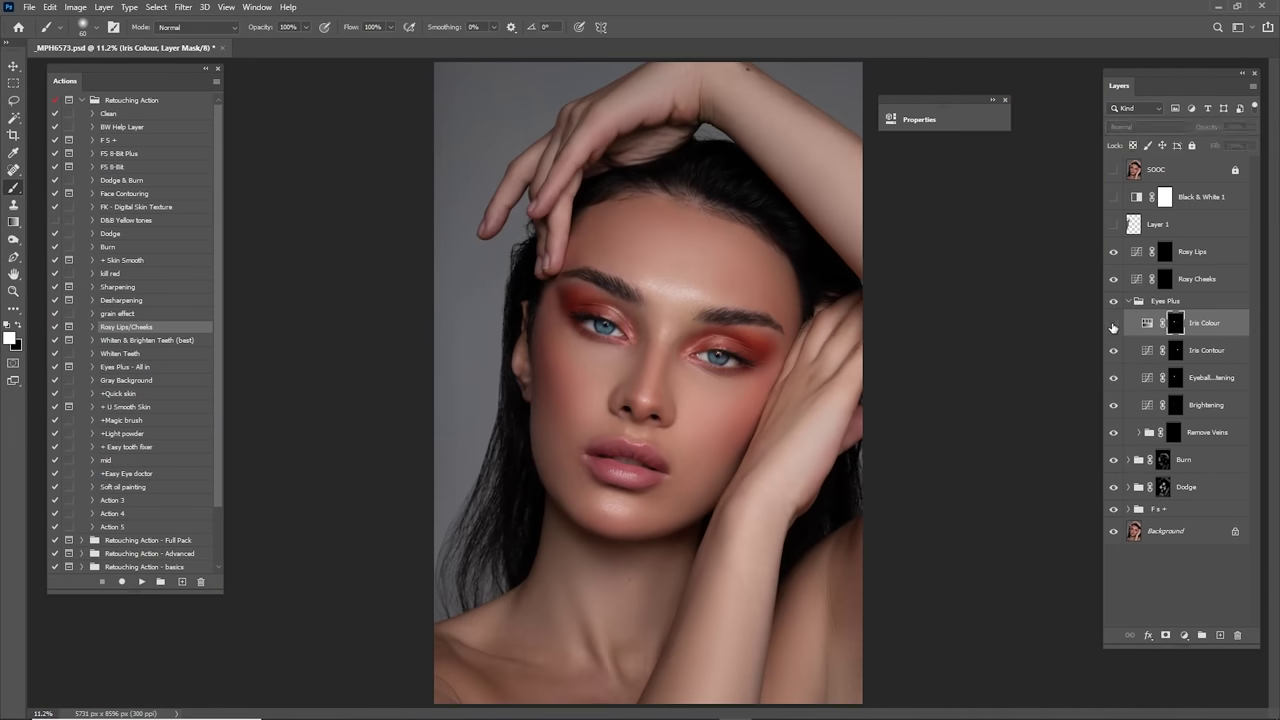
key(z)
drag(705, 405, 771, 475)
drag(771, 475, 808, 468)
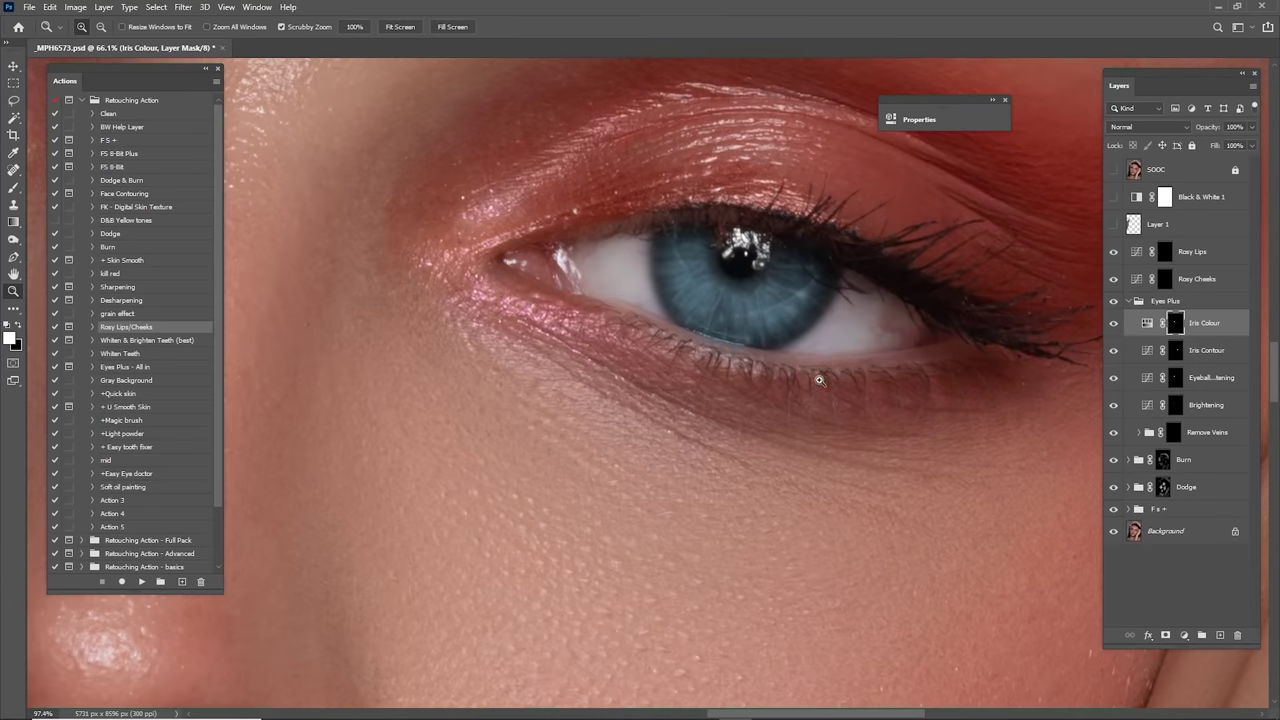
drag(780, 258, 842, 422)
key(b)
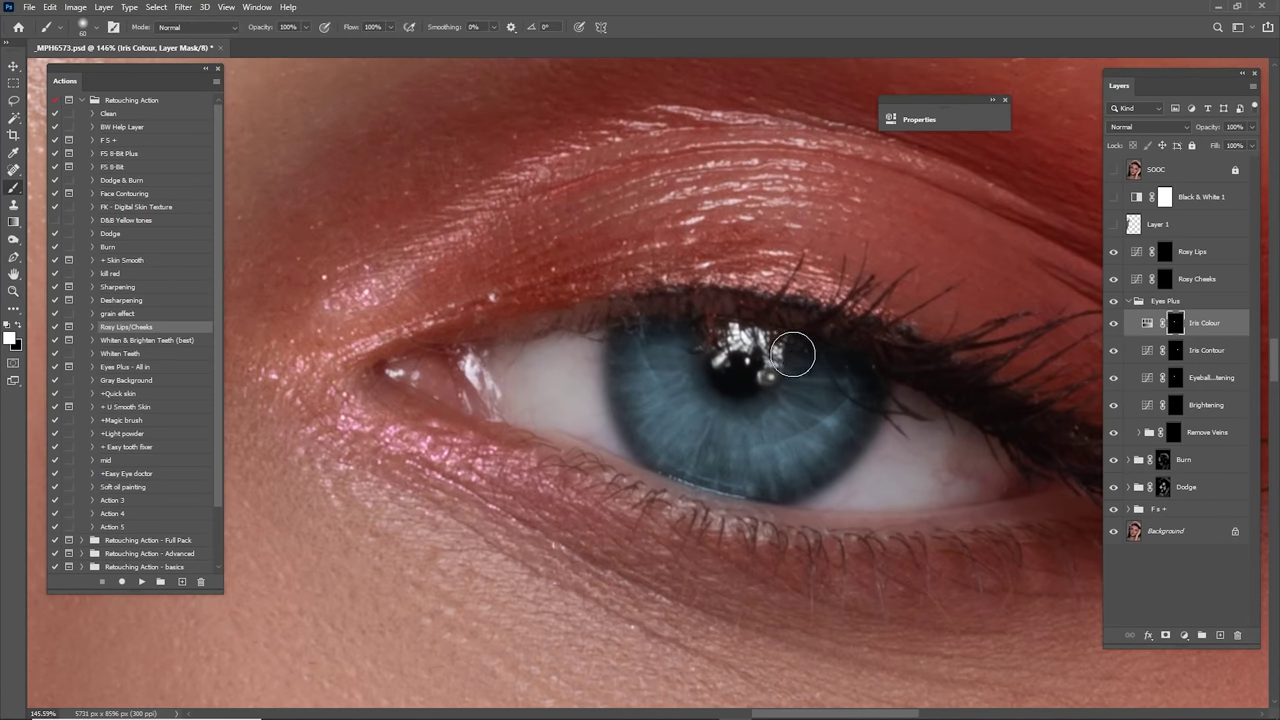
scroll(715, 372, down, 2)
drag(749, 382, 837, 367)
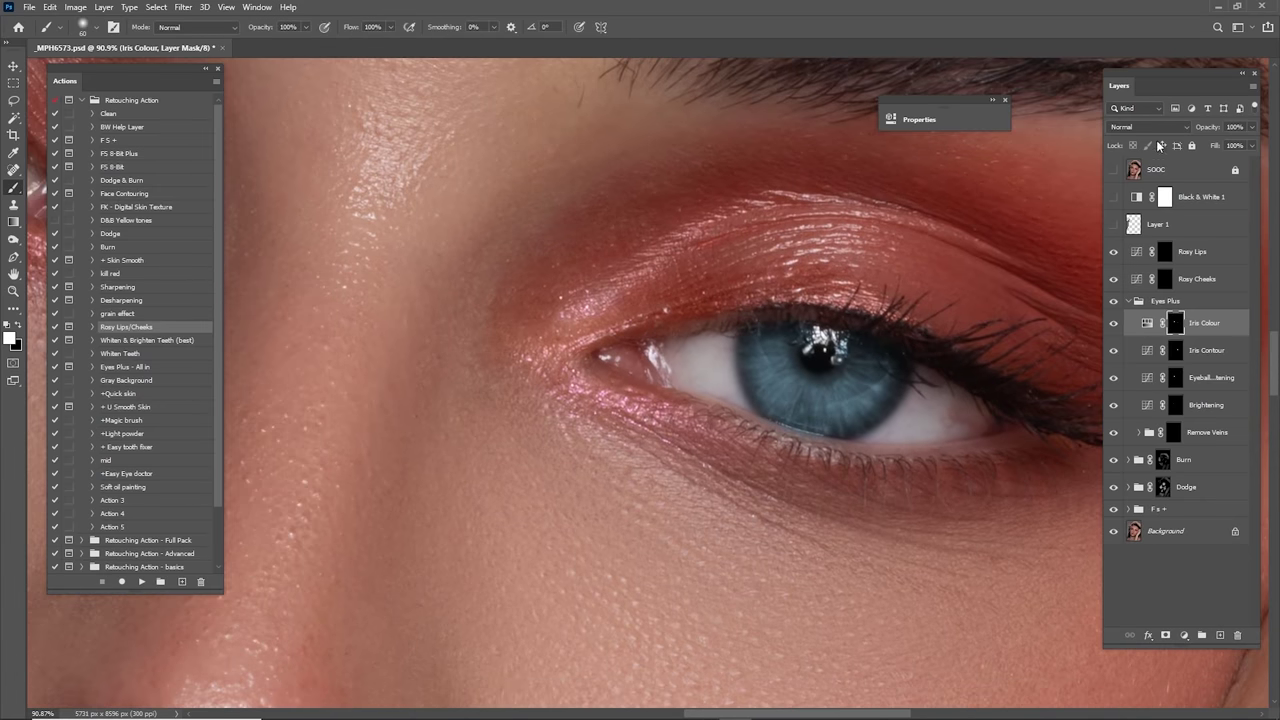
click(1159, 126)
click(1152, 297)
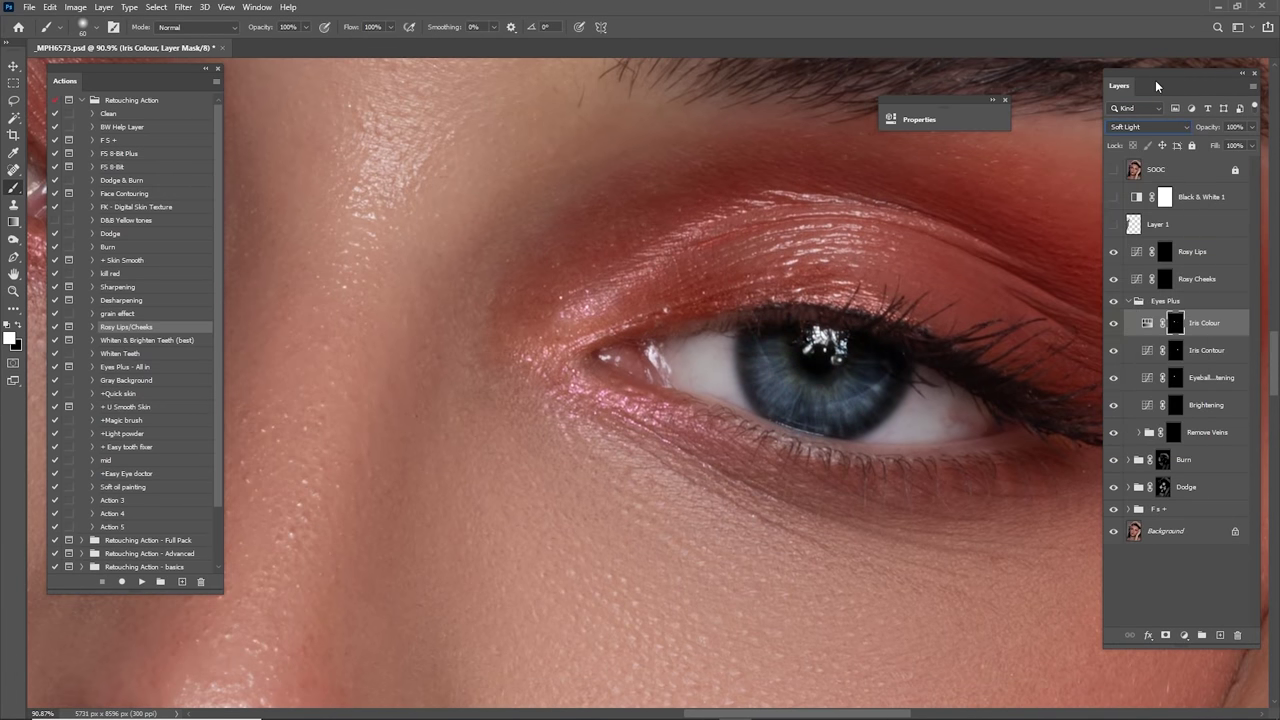
Step: Lower the Iris Colour layer's opacity to 20%, then collapse the Eyes Plus group and reduce the group's opacity to 78%
key(ctrl+0)
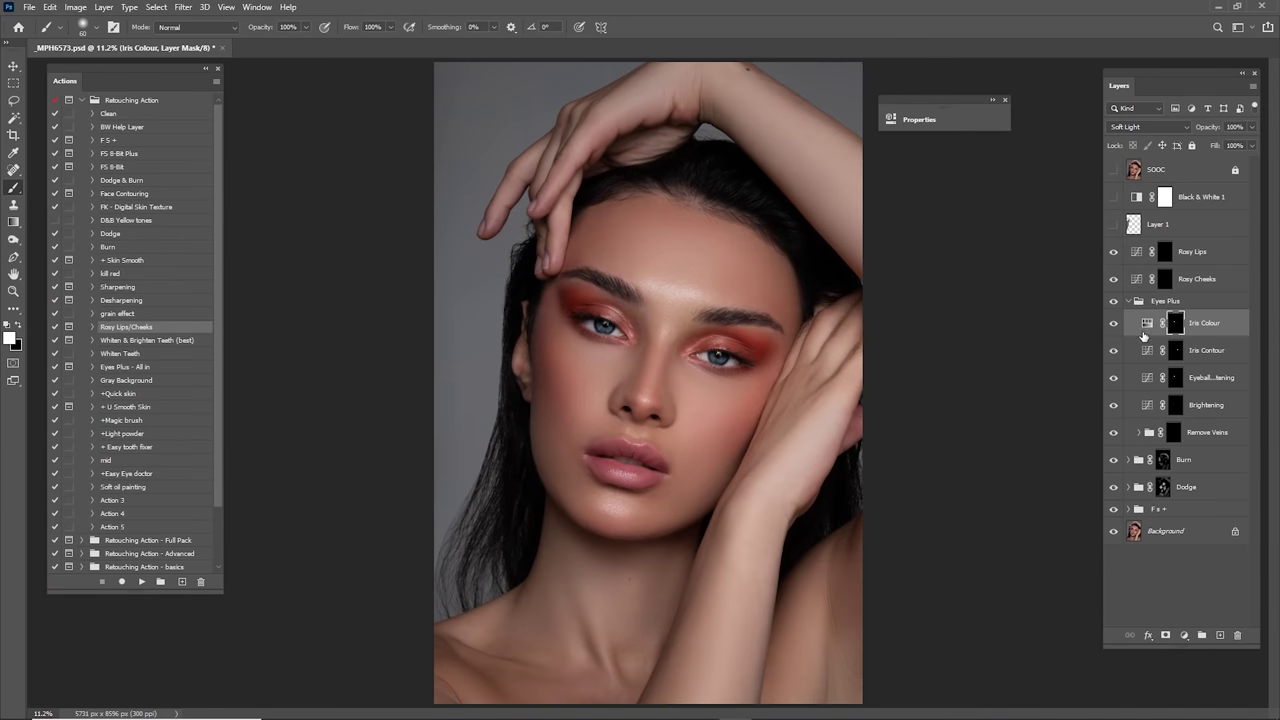
click(1113, 324)
click(1119, 325)
text(20)
key(Return)
click(1127, 303)
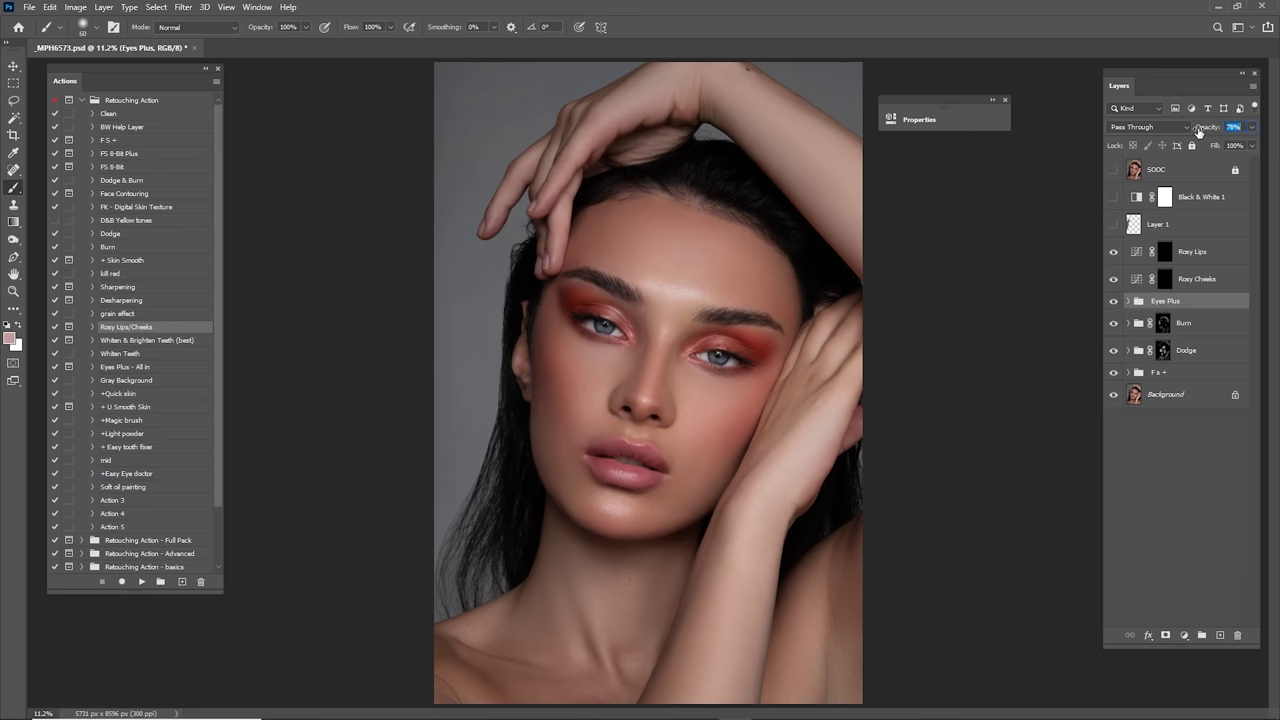
Step: Compare the retouched portrait with the original by toggling the SOOC layer's visibility
click(1145, 170)
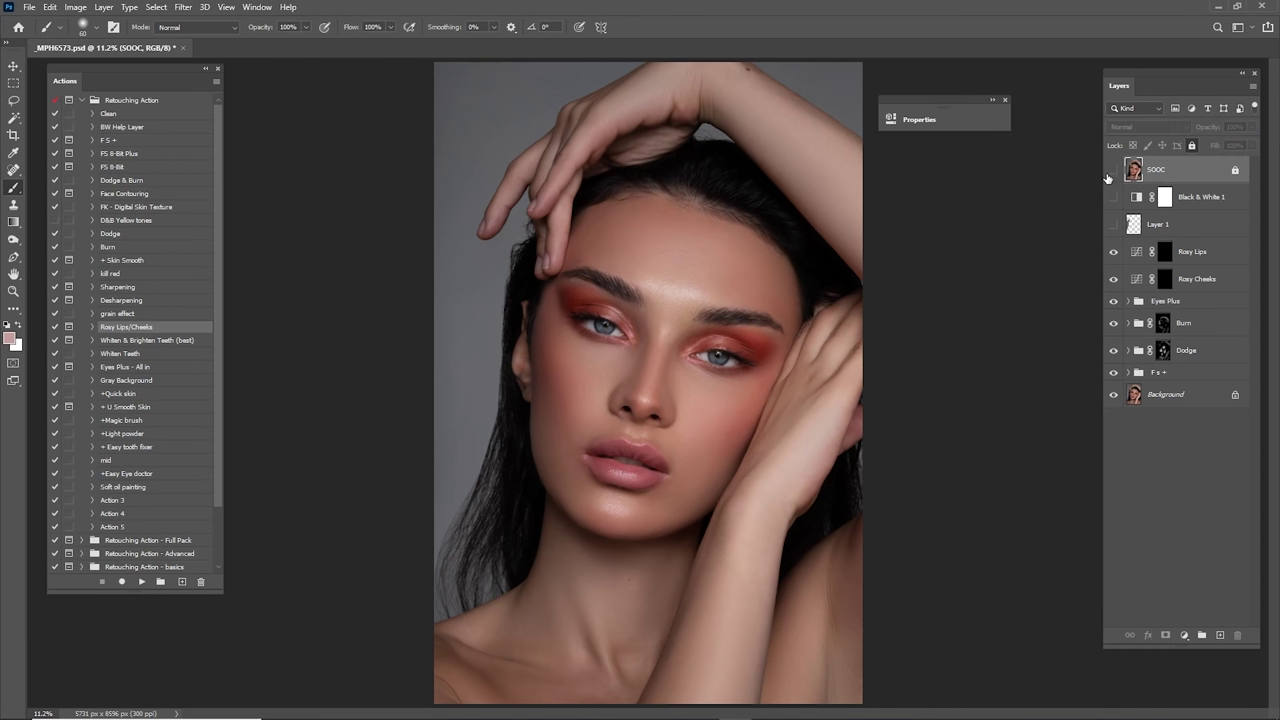
click(1107, 176)
click(1107, 176)
click(1107, 177)
click(1106, 179)
click(1107, 178)
click(1107, 177)
click(1108, 176)
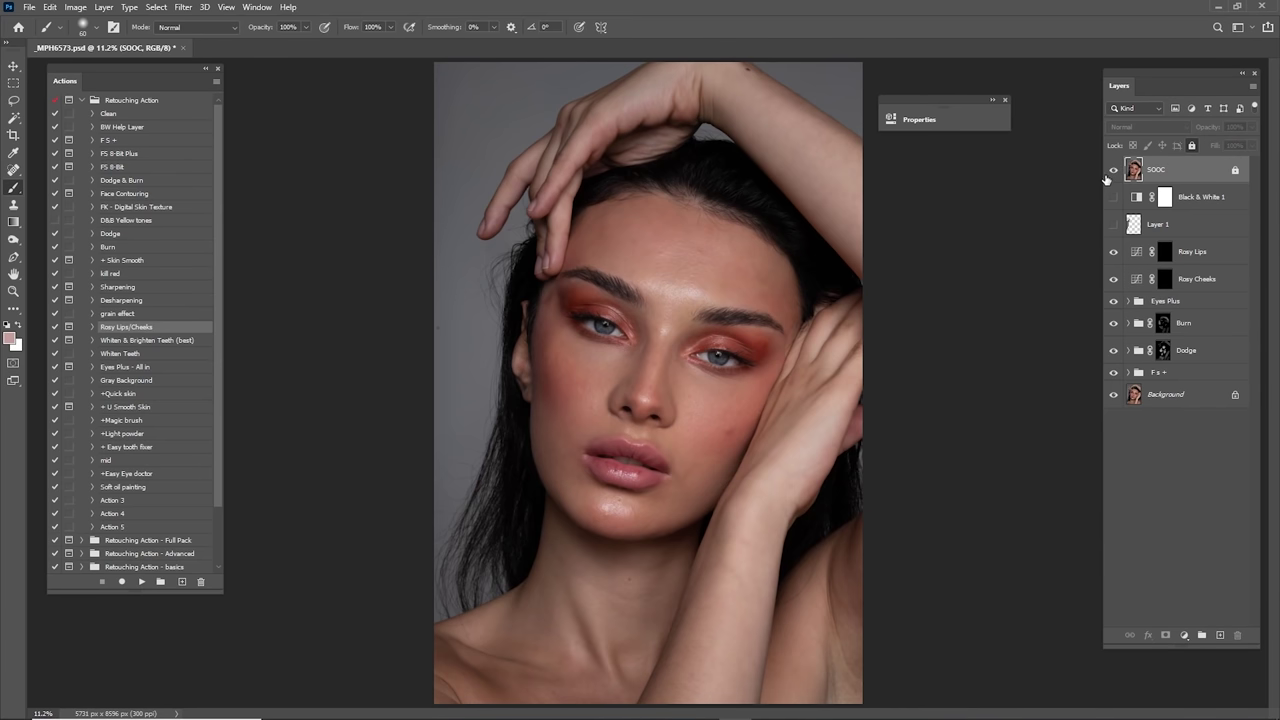
click(1107, 177)
click(1106, 177)
click(1105, 176)
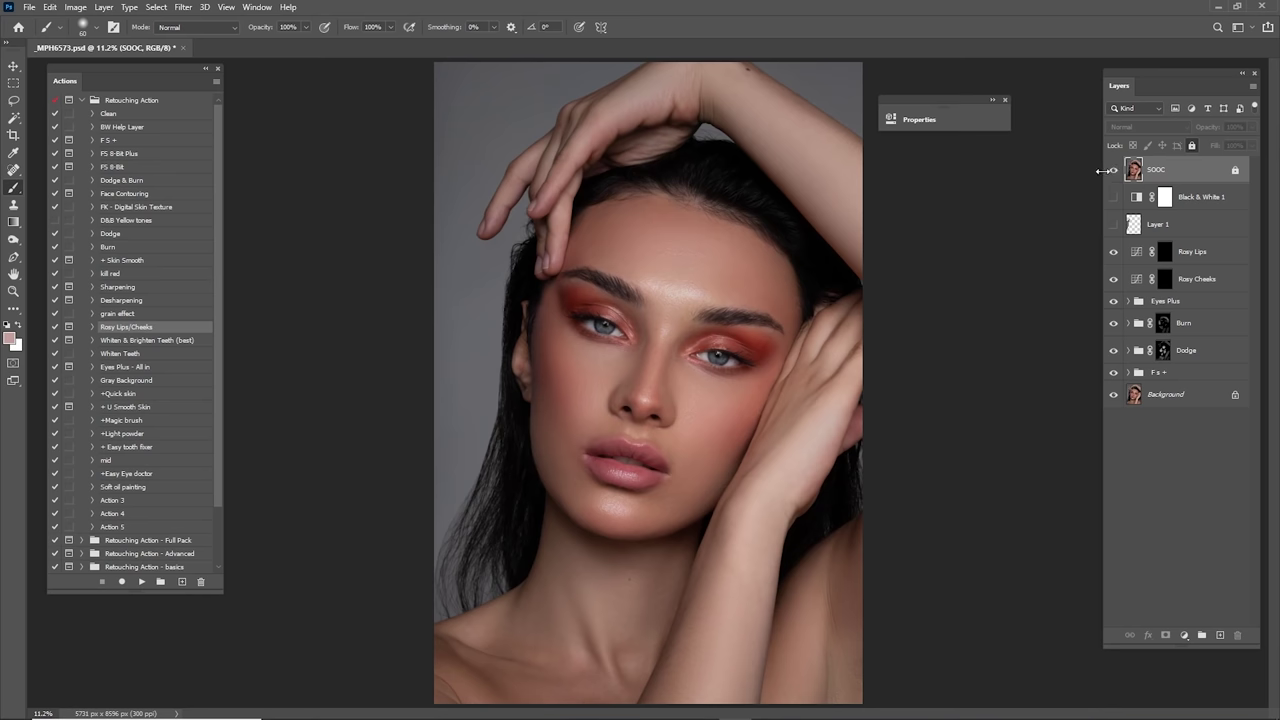
click(1106, 174)
click(1108, 176)
Step: Paint white over the upper and lower lips on the Rosy Lips mask with a 100 px brush
click(1165, 280)
click(1168, 255)
key(z)
mouse_move(669, 463)
mouse_down()
mouse_move(714, 480)
mouse_move(794, 388)
mouse_up()
key(b)
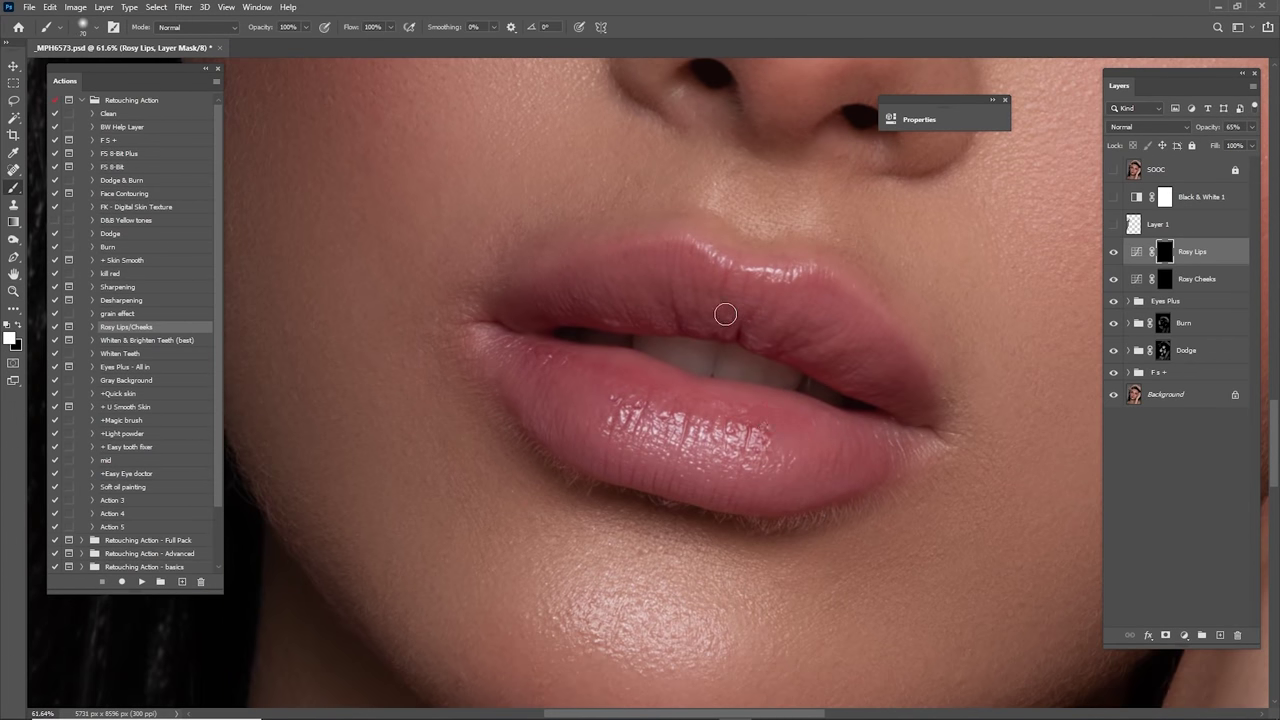
key(bracketright)
key(bracketright)
key(bracketright)
mouse_move(579, 274)
mouse_down()
mouse_move(533, 306)
mouse_move(733, 282)
mouse_move(766, 312)
mouse_move(726, 312)
mouse_move(790, 314)
mouse_move(808, 321)
mouse_move(779, 315)
mouse_move(843, 345)
mouse_move(838, 316)
mouse_move(912, 426)
mouse_move(825, 466)
mouse_move(687, 461)
mouse_move(715, 473)
mouse_move(557, 422)
mouse_move(506, 346)
mouse_move(684, 406)
mouse_move(622, 367)
mouse_move(775, 412)
mouse_move(715, 403)
mouse_move(839, 421)
mouse_move(738, 425)
mouse_move(751, 415)
mouse_move(788, 460)
mouse_move(825, 474)
mouse_move(919, 436)
mouse_move(890, 341)
mouse_move(823, 281)
mouse_move(831, 298)
mouse_move(740, 274)
mouse_move(616, 266)
mouse_move(621, 256)
mouse_move(549, 276)
mouse_move(479, 333)
mouse_move(491, 365)
mouse_move(563, 429)
mouse_move(481, 401)
mouse_up()
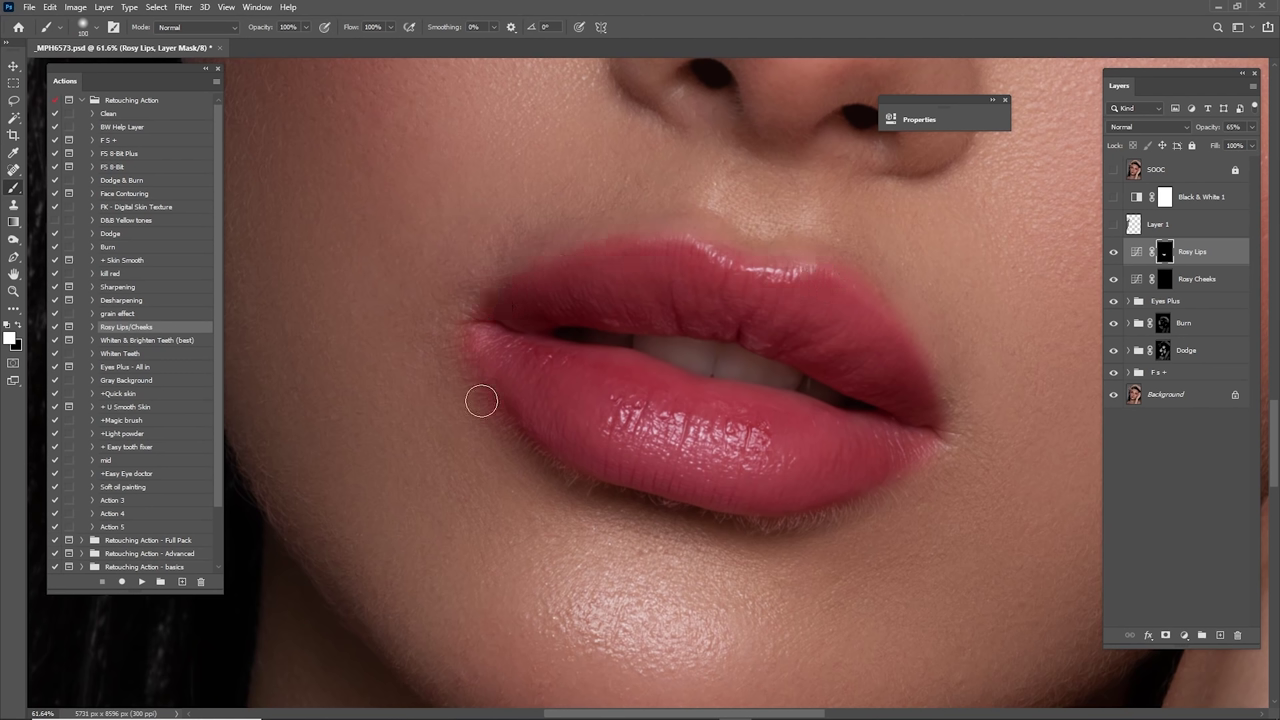
key(x)
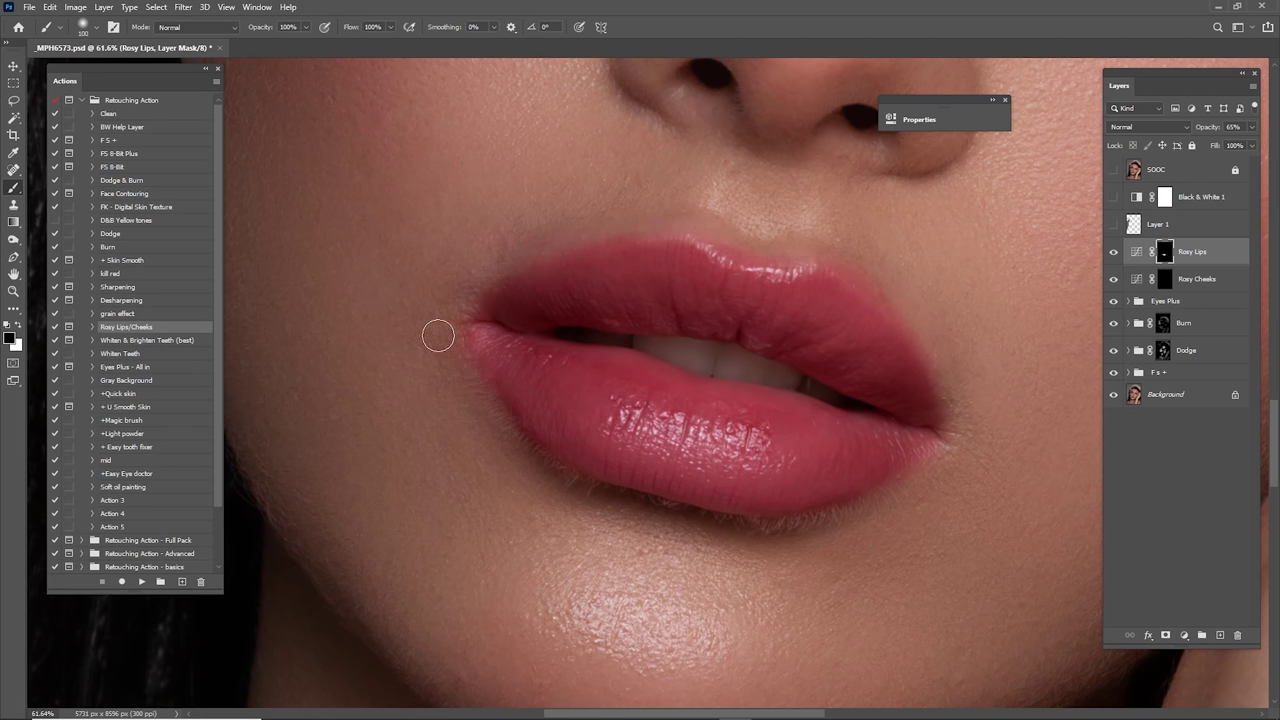
key(x)
Step: Check the lip colour with the Rosy Lips layer off and on, and set that layer's opacity to 20%
key(ctrl+0)
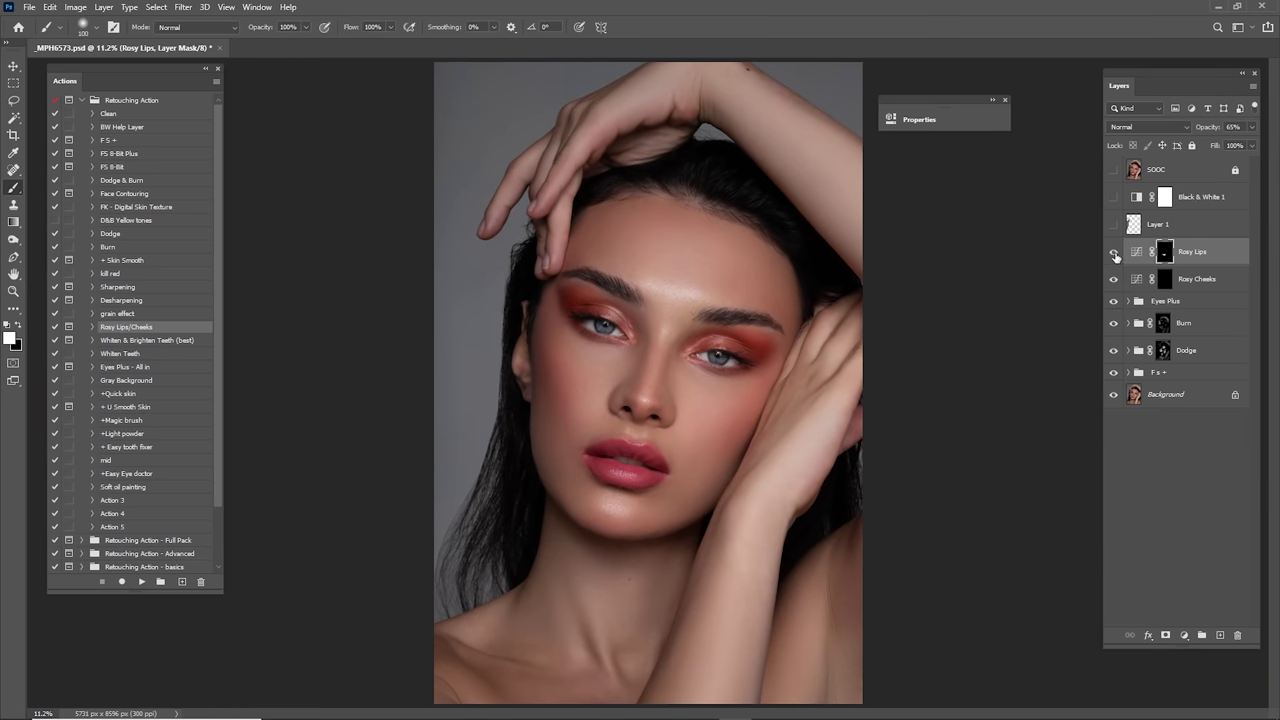
click(1114, 253)
click(1114, 253)
key(z)
click(662, 488)
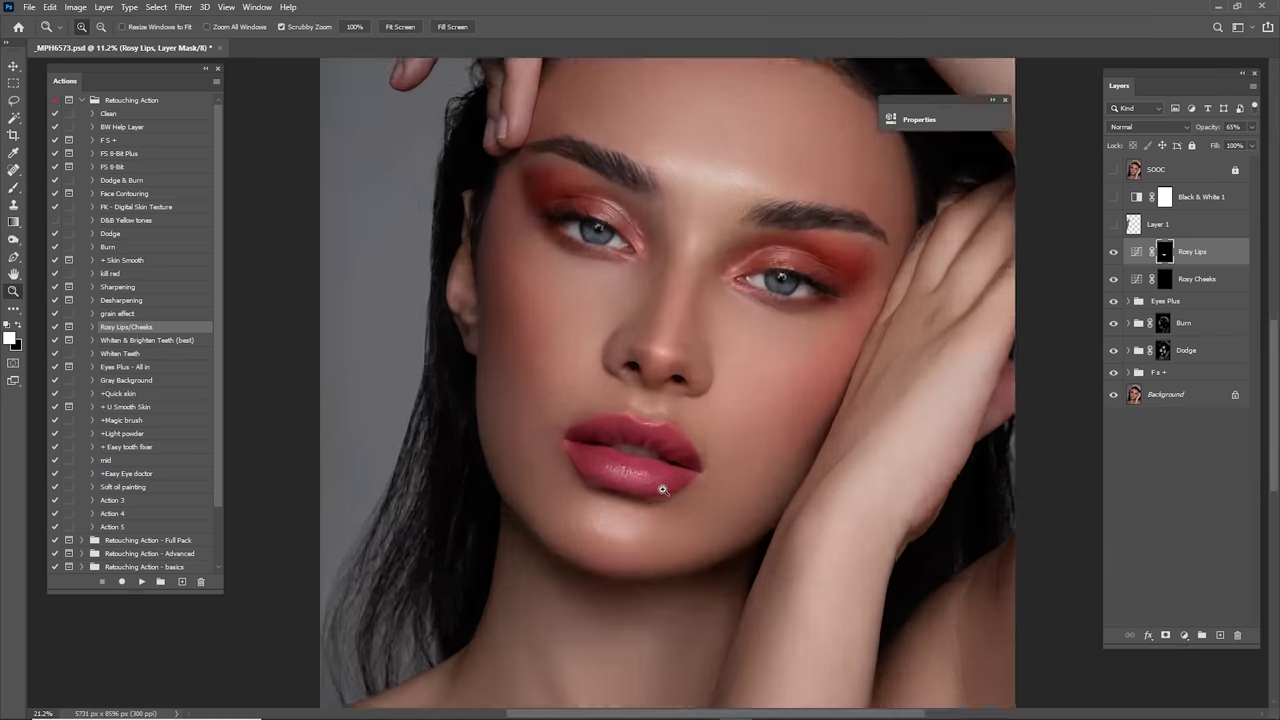
drag(662, 488, 823, 449)
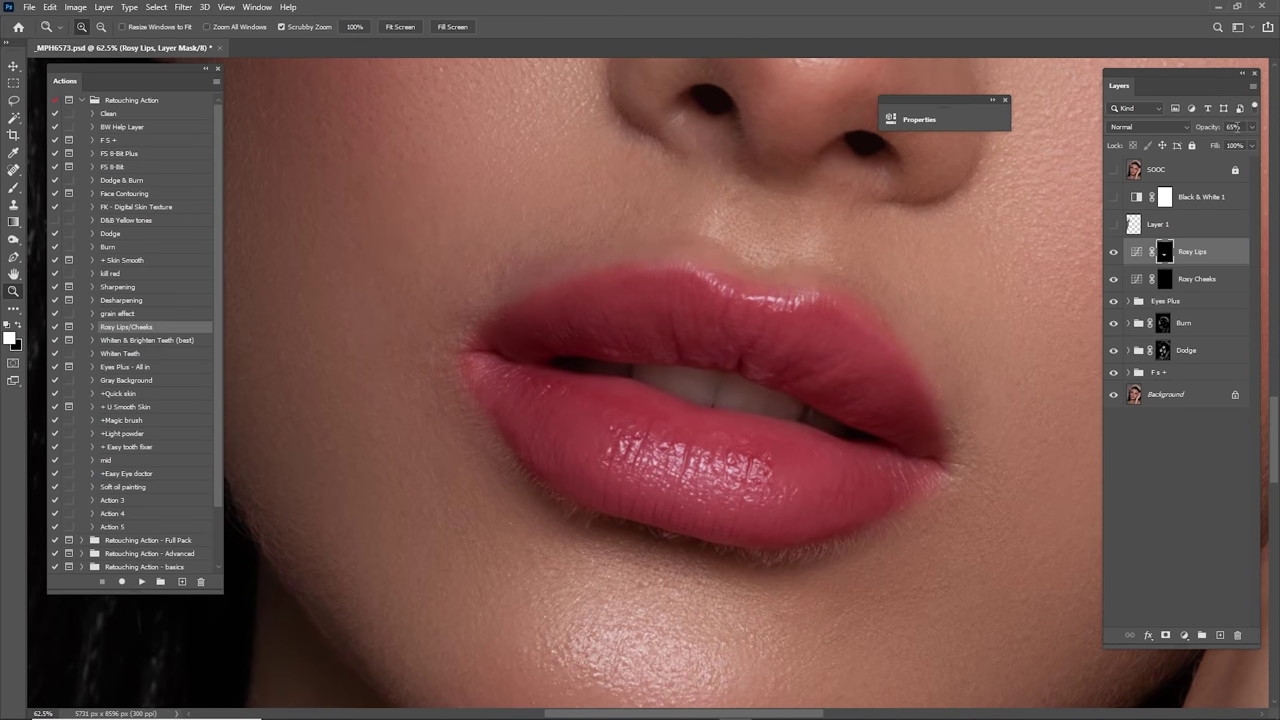
text(20)
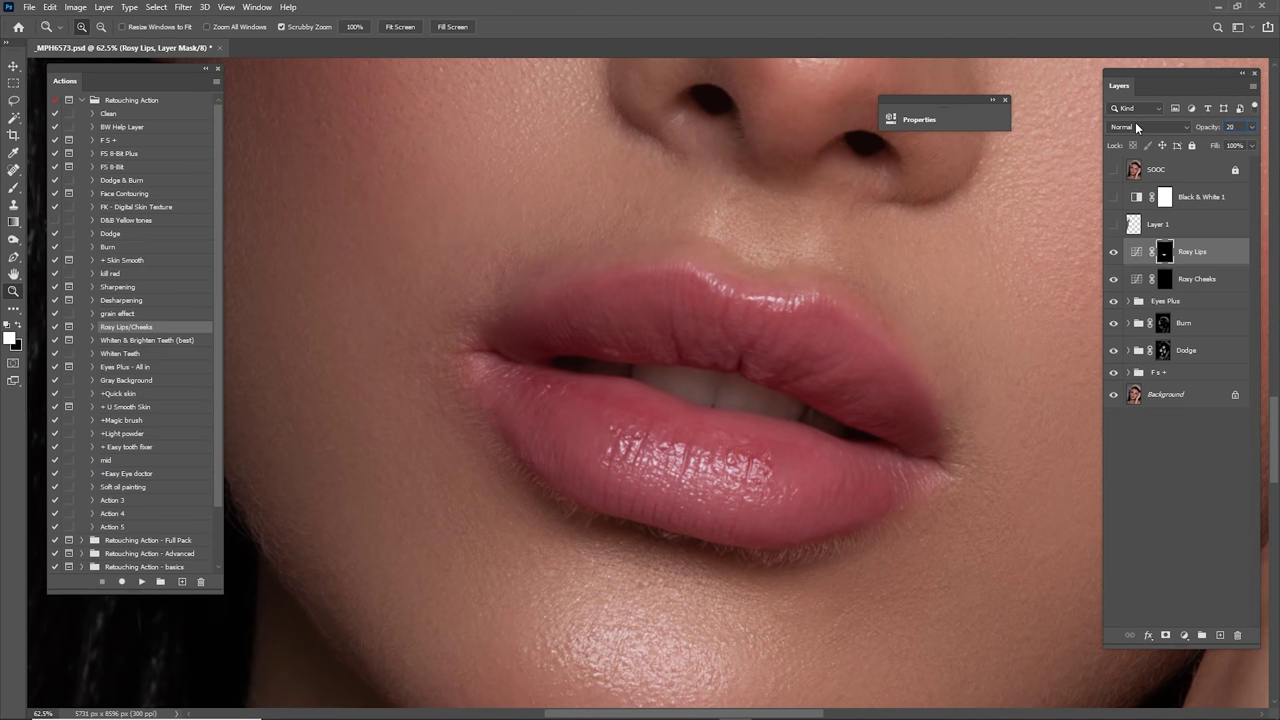
key(Return)
Step: Compare the softened lip colour with the original photo using the SOOC layer's visibility
key(ctrl+0)
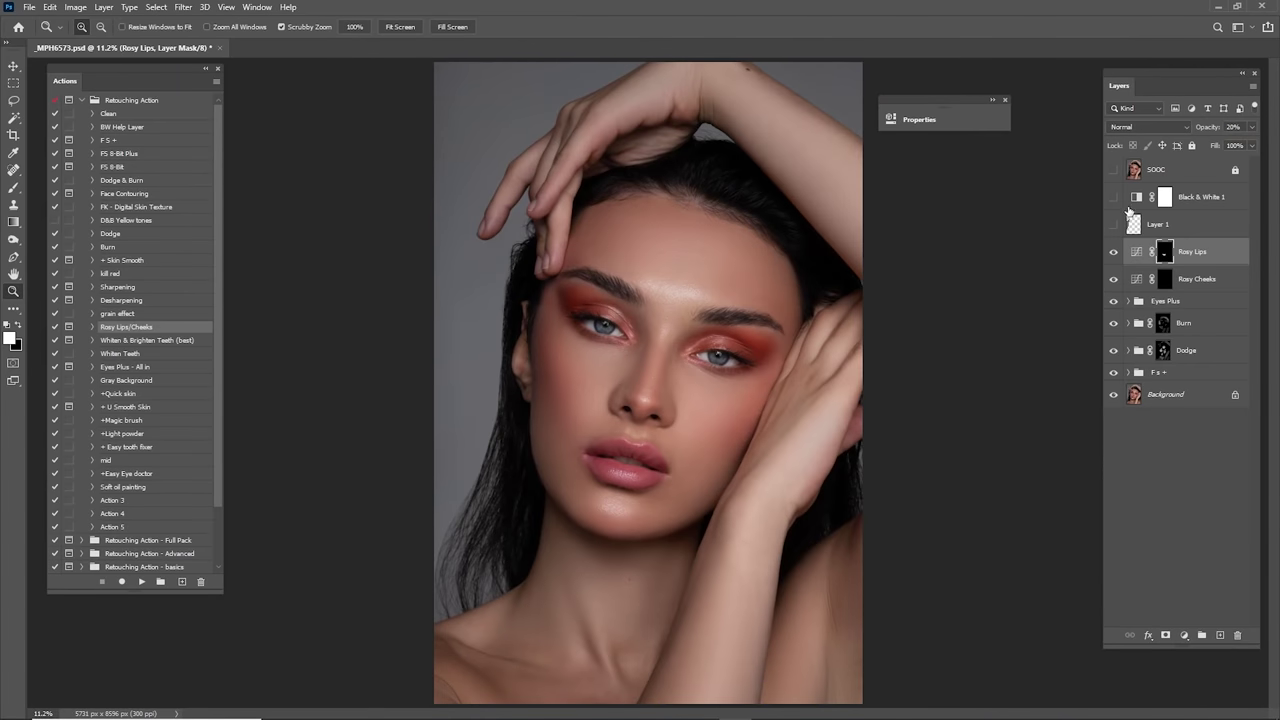
click(1113, 171)
click(1113, 171)
click(1113, 171)
click(1113, 171)
Step: Paint white blush over both cheeks on the Rosy Cheeks mask with a brush of about 500 to 600 px
drag(717, 448, 791, 431)
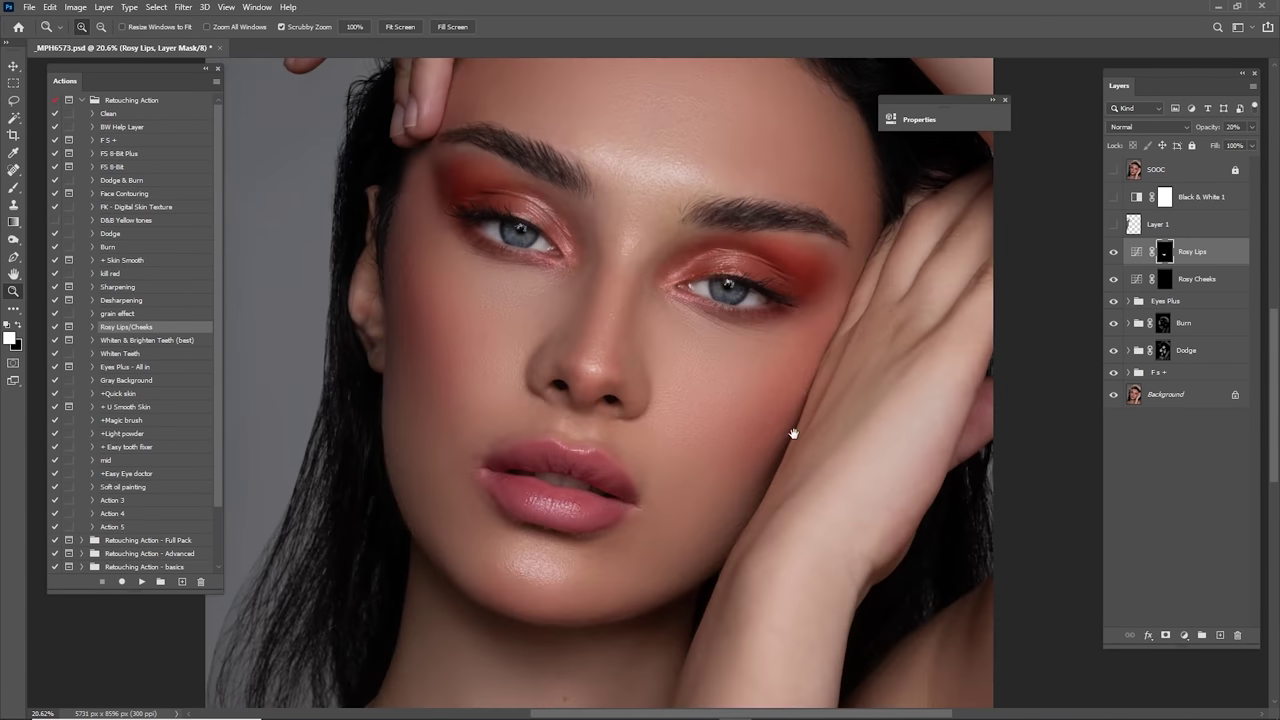
click(1165, 279)
drag(737, 337, 840, 355)
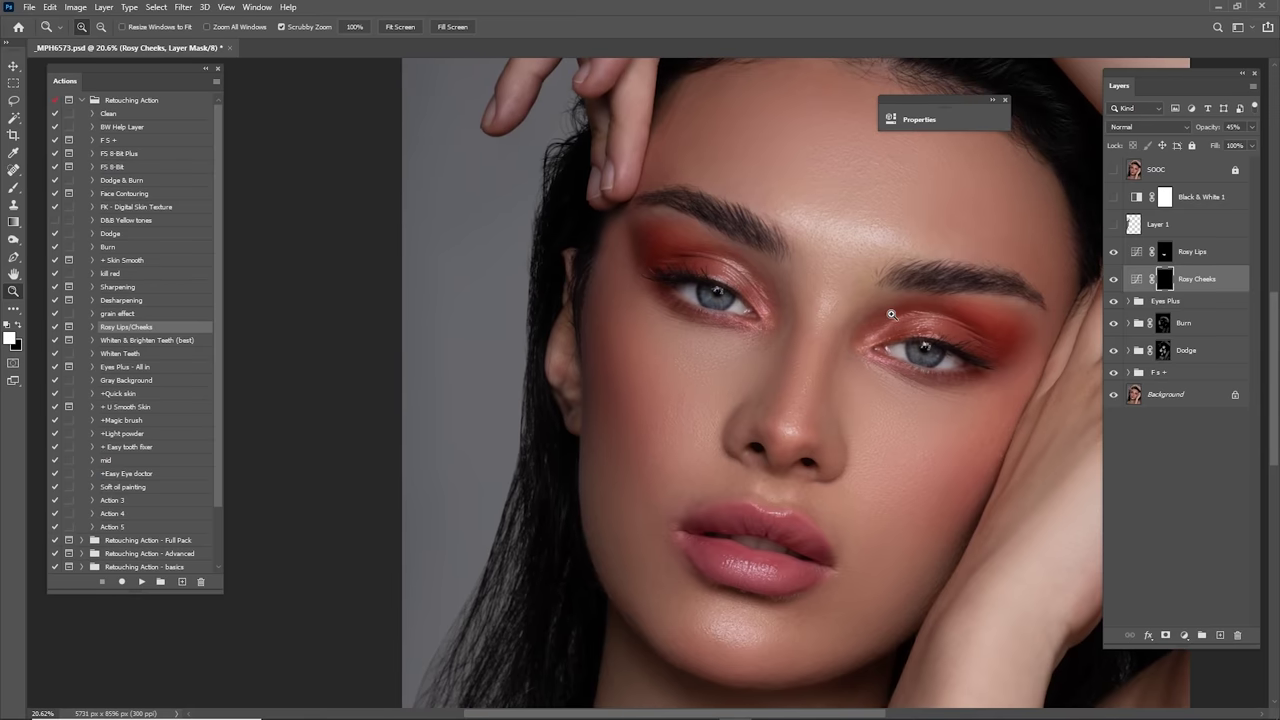
key(b)
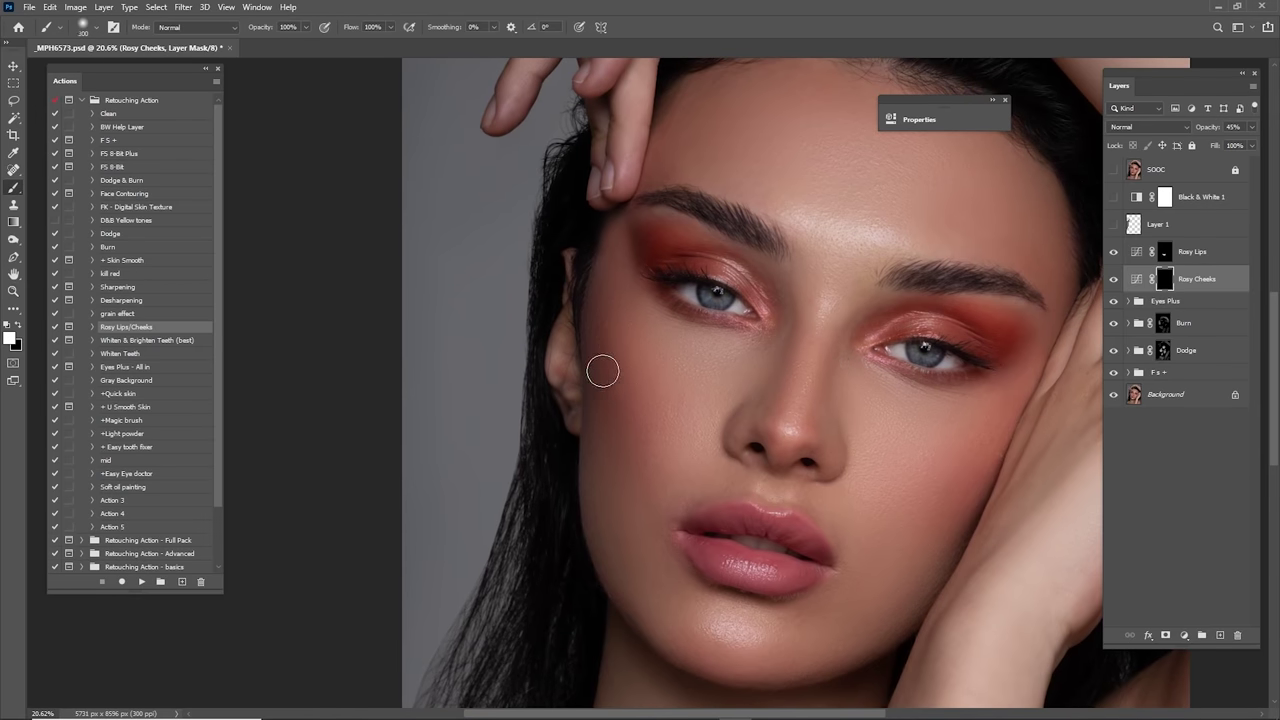
key(bracketright)
key(bracketright)
mouse_move(603, 371)
mouse_down()
mouse_move(628, 444)
mouse_move(600, 345)
mouse_up()
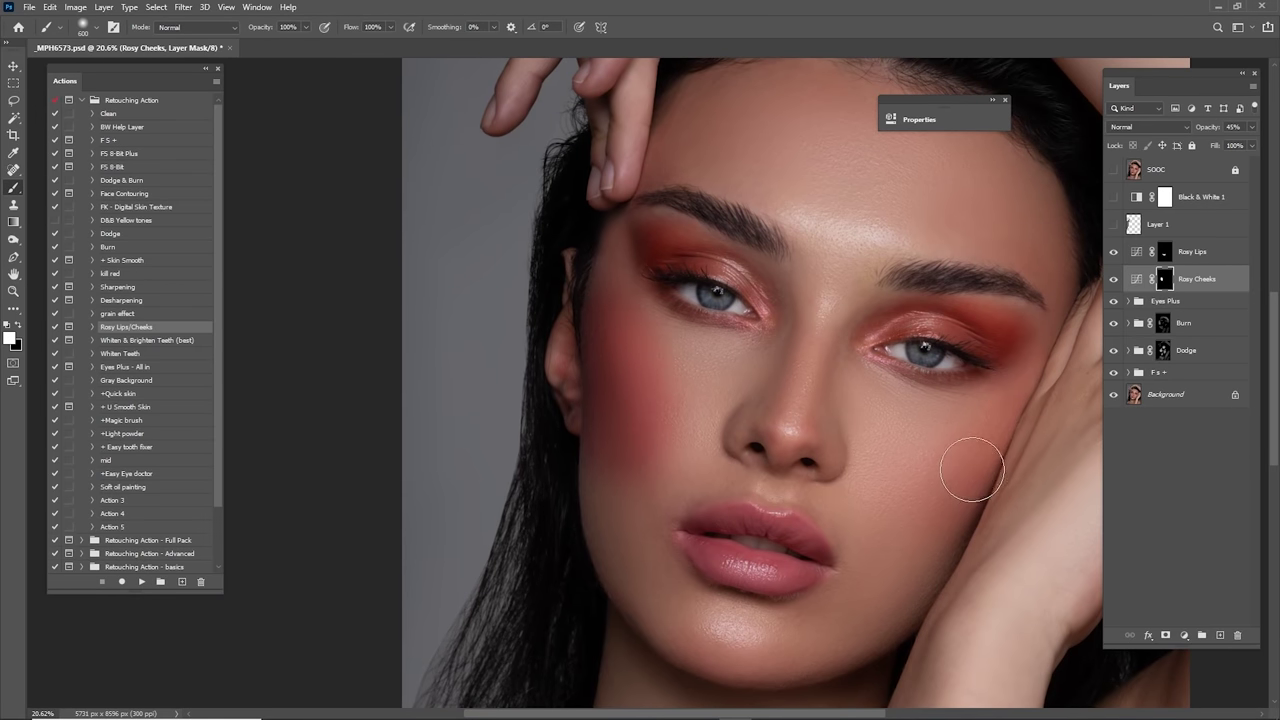
mouse_move(971, 470)
mouse_down()
mouse_move(998, 430)
mouse_move(953, 487)
mouse_move(946, 540)
mouse_up()
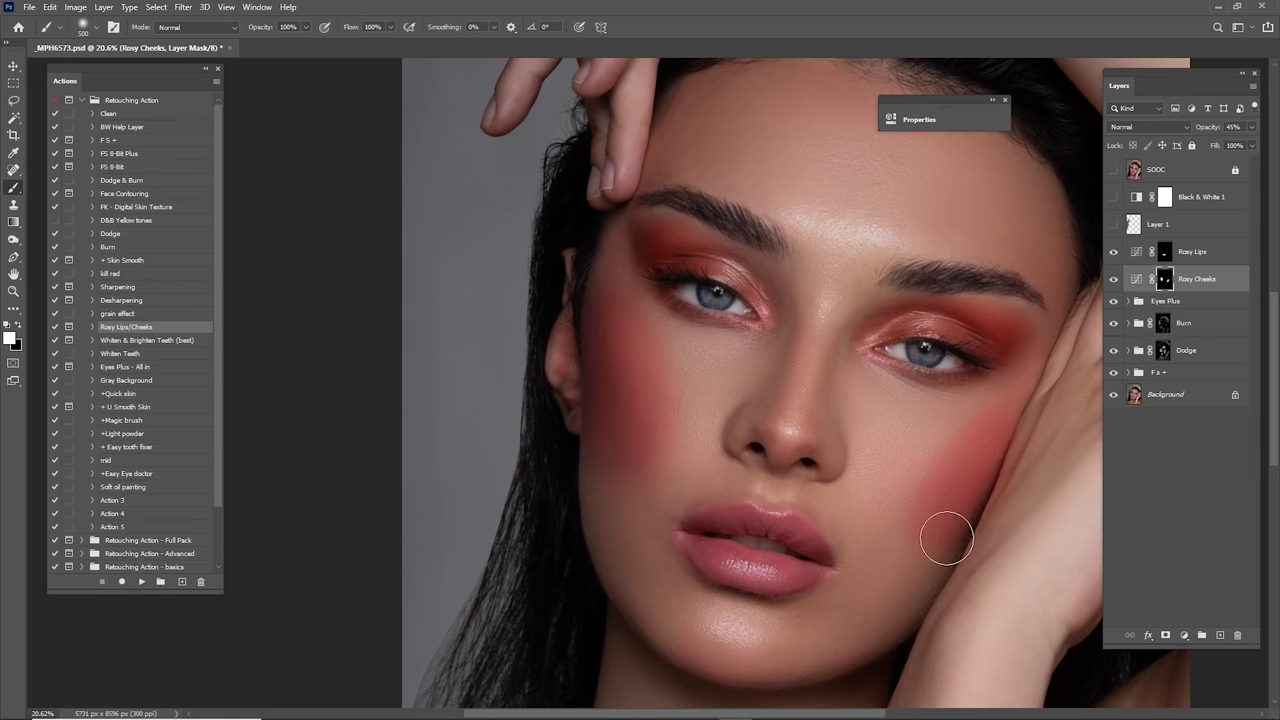
key(x)
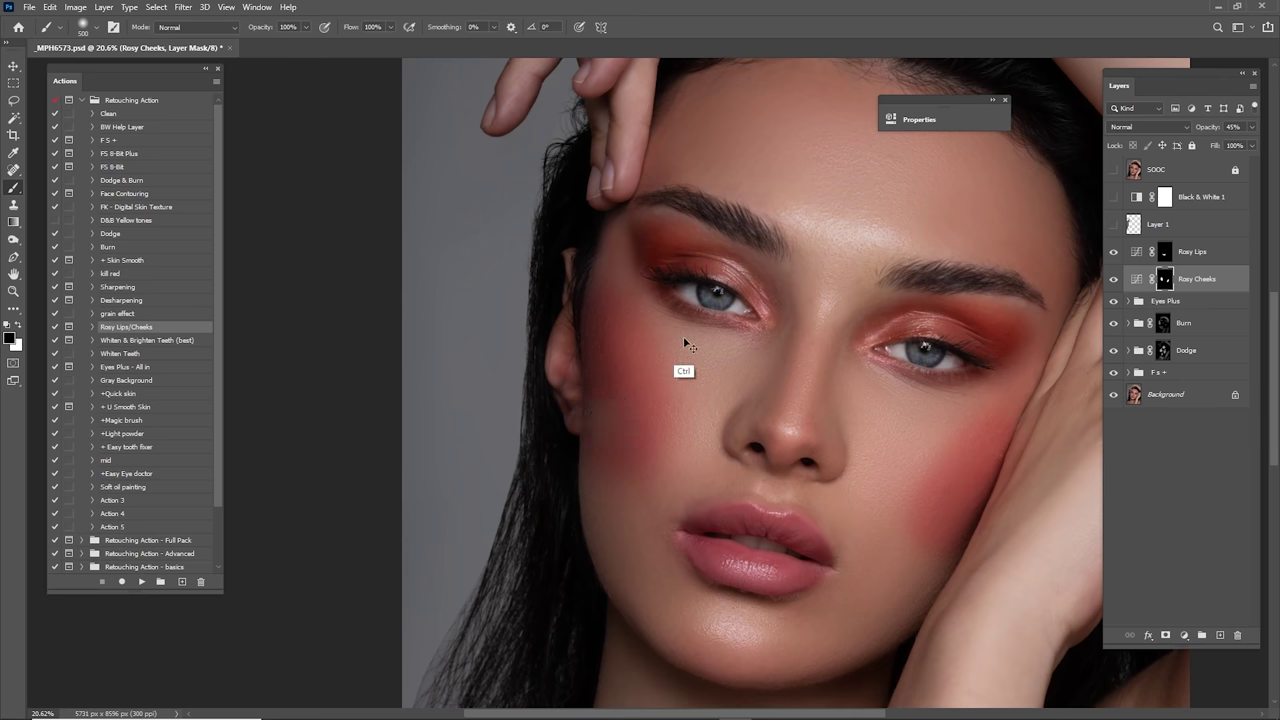
key(x)
key(ctrl+0)
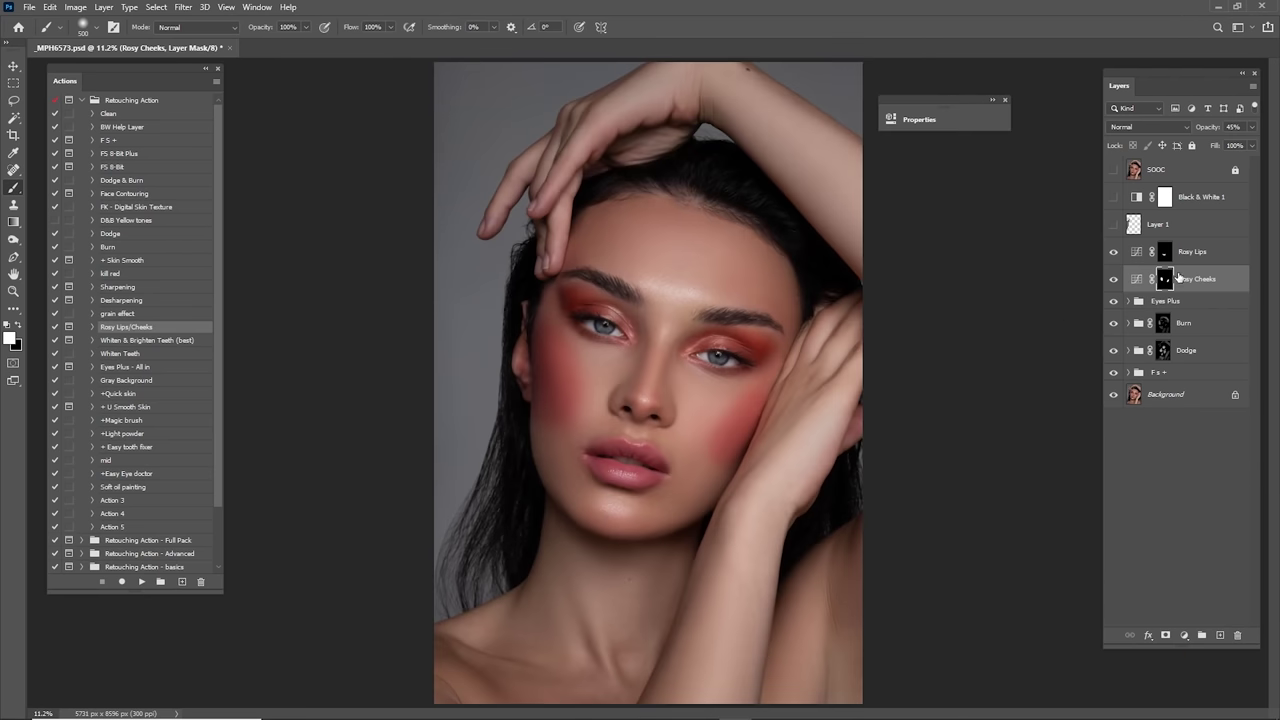
scroll(775, 420, up, 3)
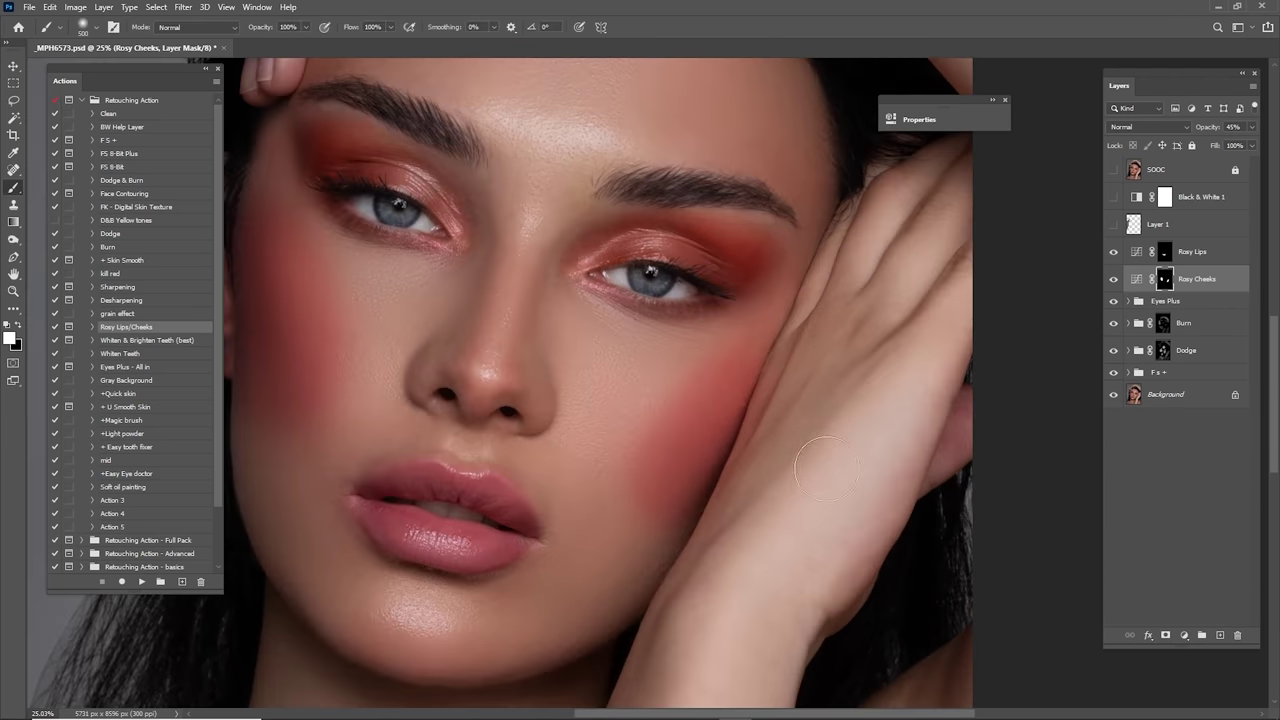
Step: Paint black on the Rosy Cheeks mask over the hand's edge and the ear with a 250 px brush to remove spilled blush
key(ctrl+space)
drag(732, 424, 782, 458)
key(b)
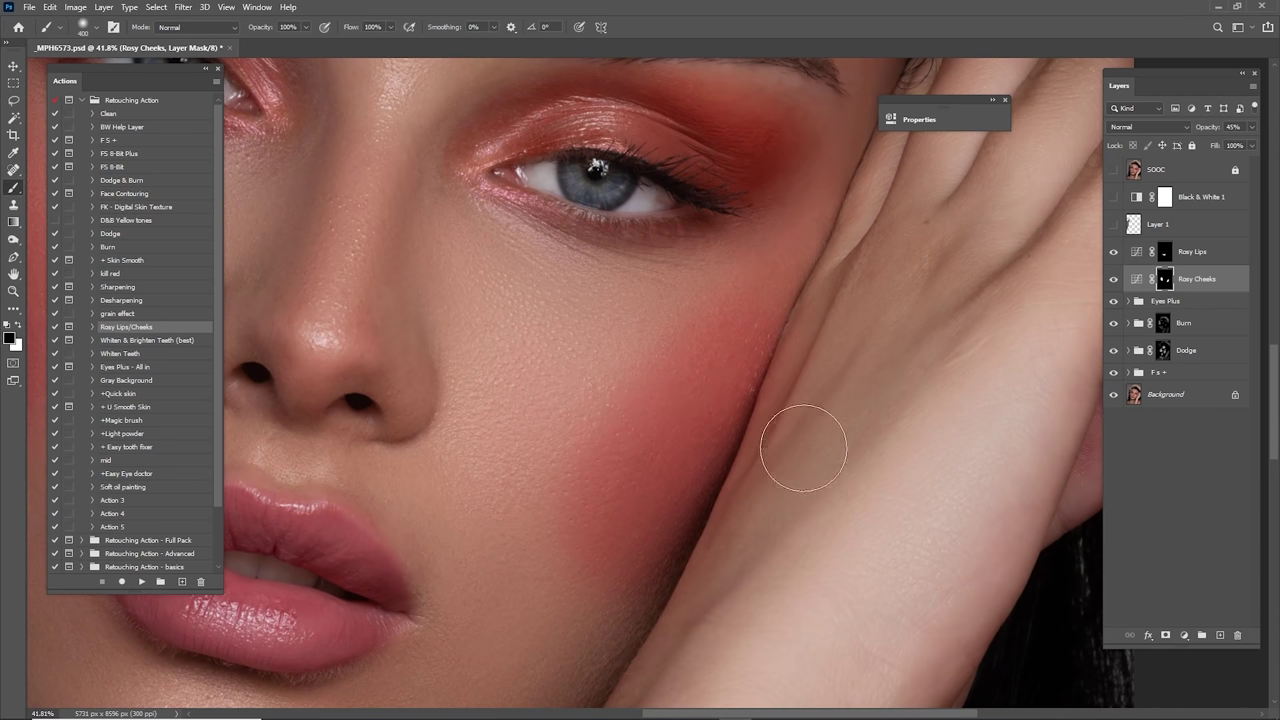
key(bracketright)
key(bracketright)
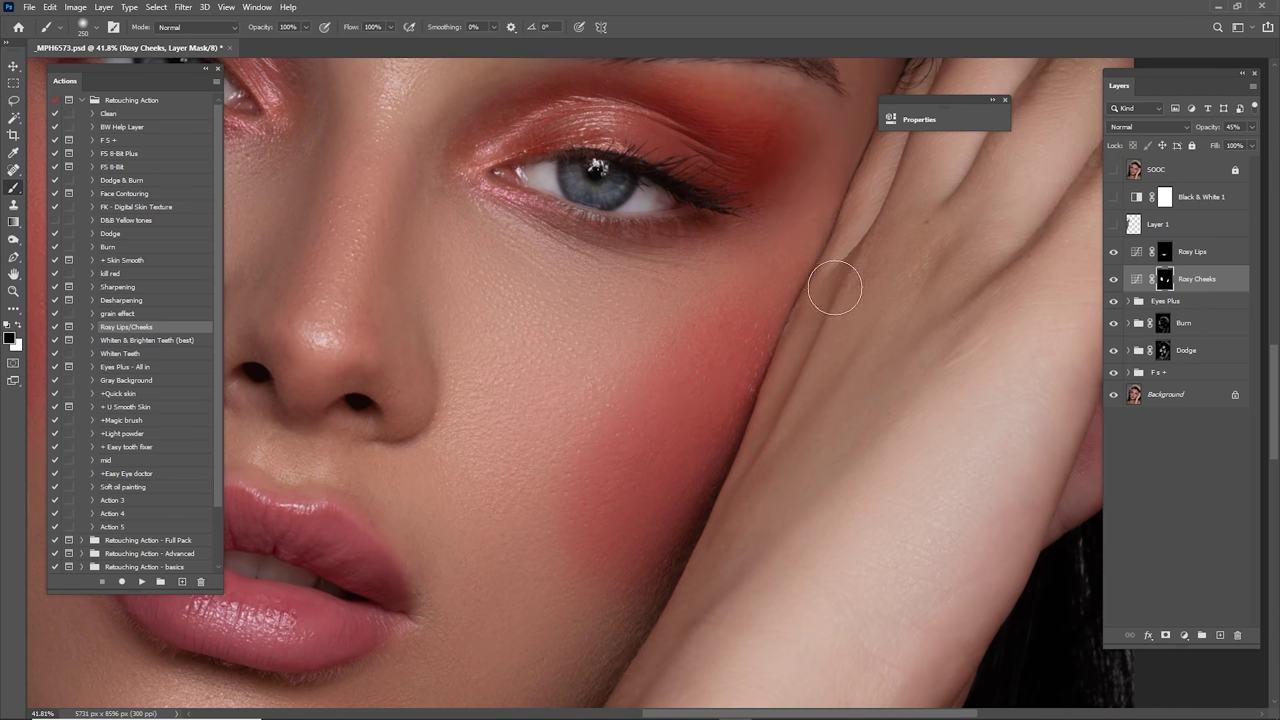
drag(650, 322, 1013, 356)
drag(467, 289, 822, 385)
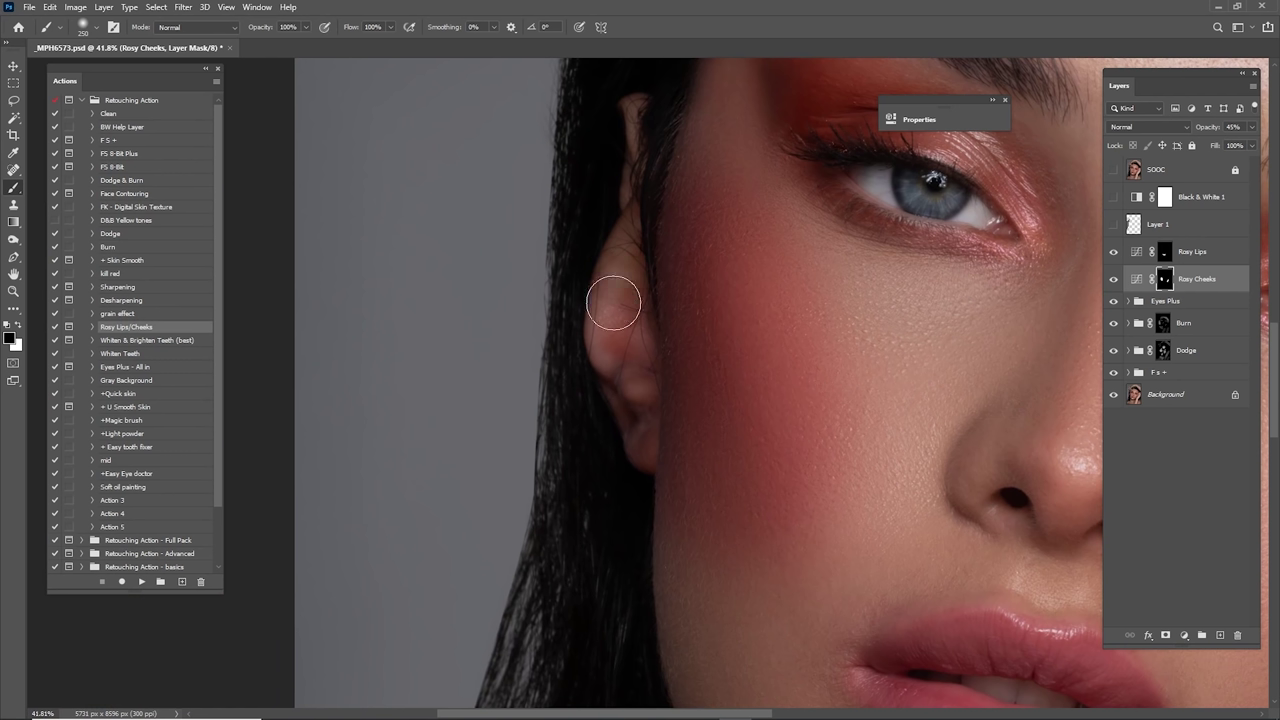
mouse_move(614, 303)
mouse_down()
mouse_move(626, 334)
mouse_move(621, 309)
mouse_up()
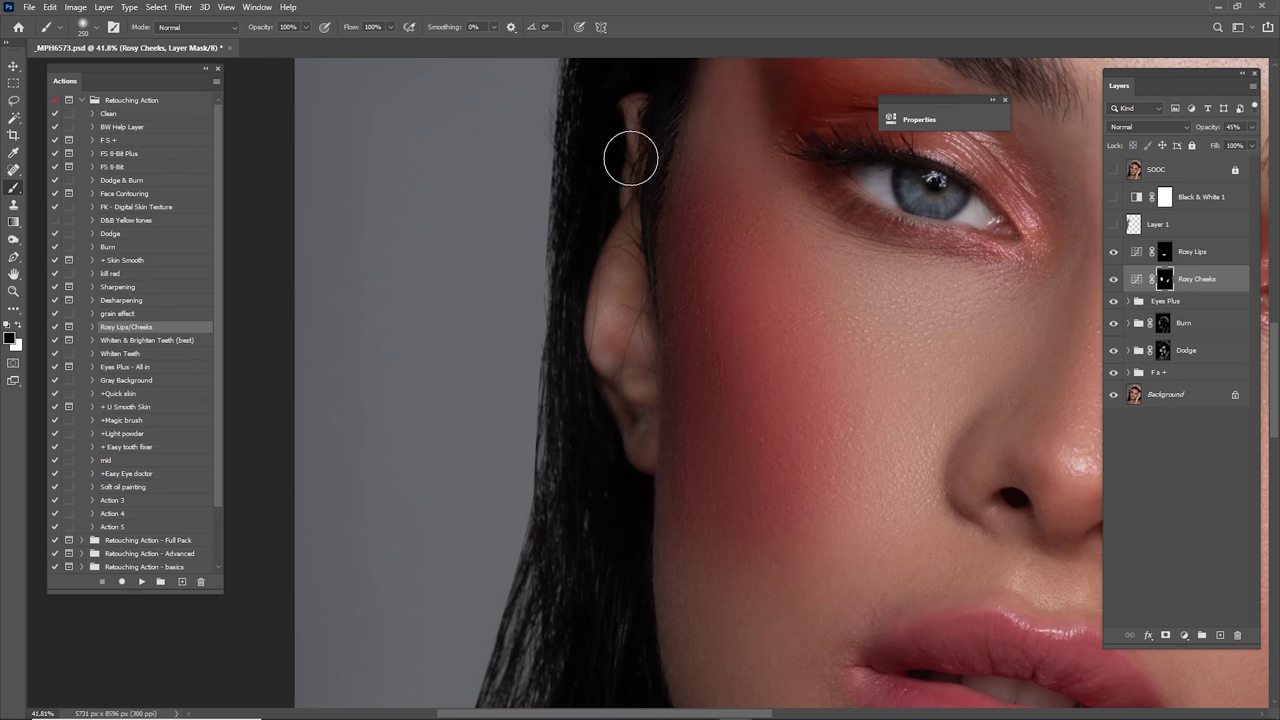
Step: Set the Rosy Cheeks layer's opacity to 20%
key(ctrl+0)
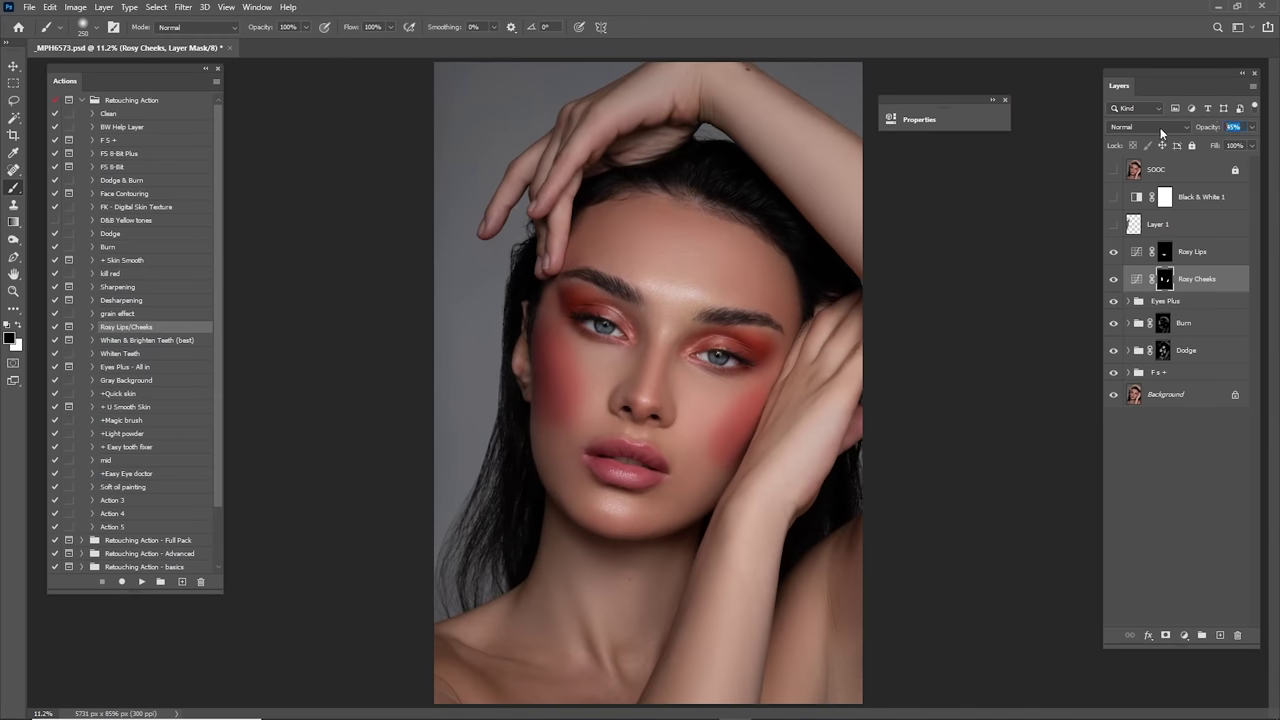
text(20)
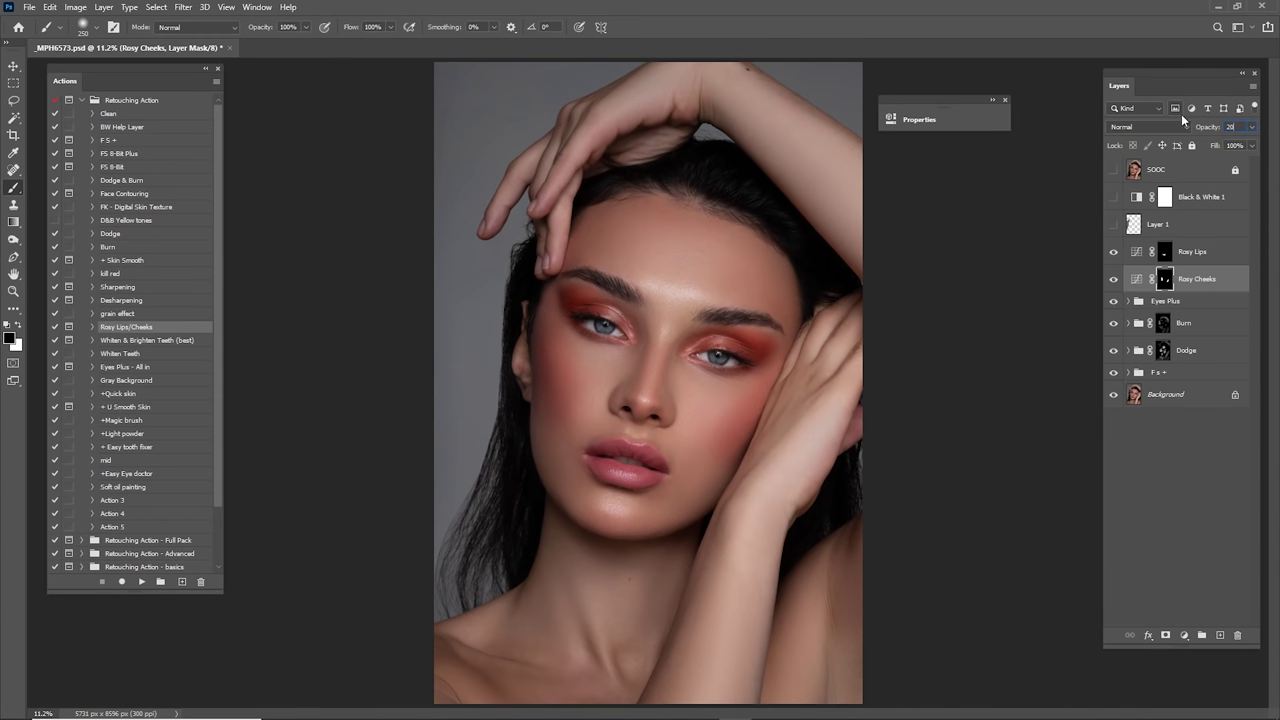
key(BackSpace)
Step: Compare the softened blush with the original photo using the SOOC layer's visibility
click(1160, 170)
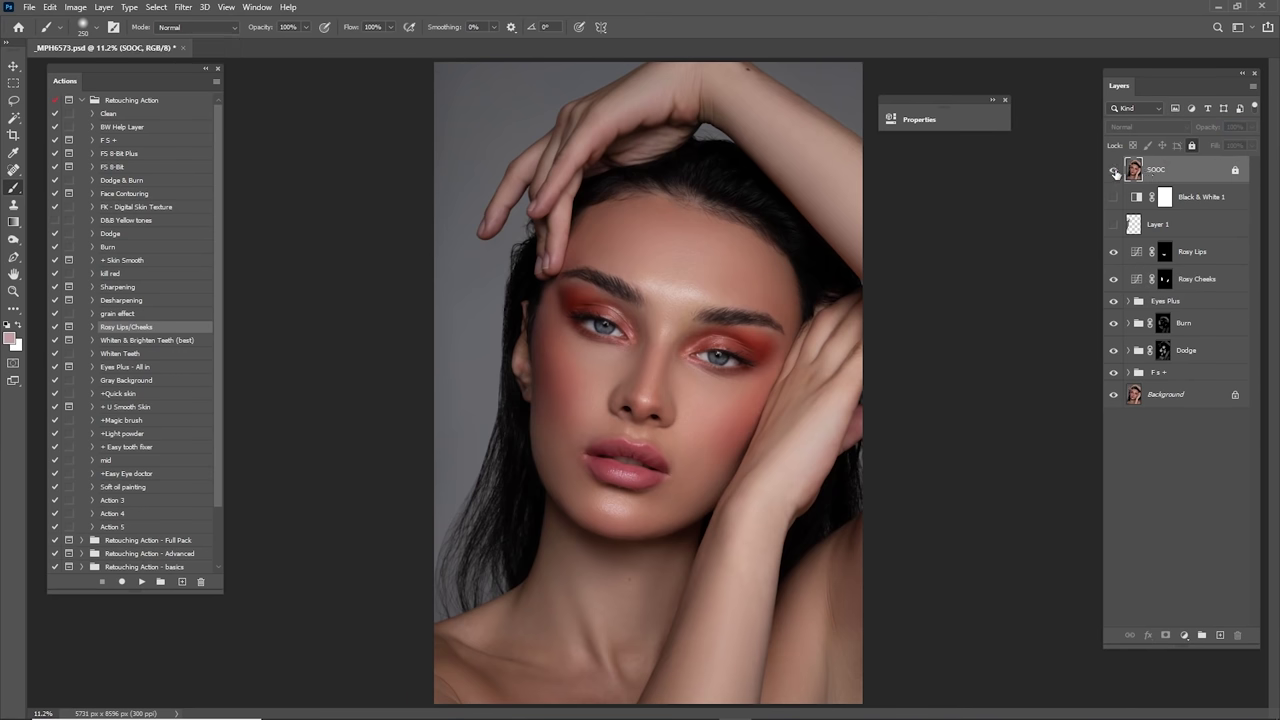
click(1114, 171)
click(1114, 171)
click(1114, 171)
click(1114, 171)
click(1114, 171)
click(1112, 170)
click(1111, 170)
click(1110, 168)
Step: Sample forehead skin texture on the High Frequency copy layer in the F s + group with a 30 px Clone Stamp
click(1129, 371)
click(1176, 424)
key(z)
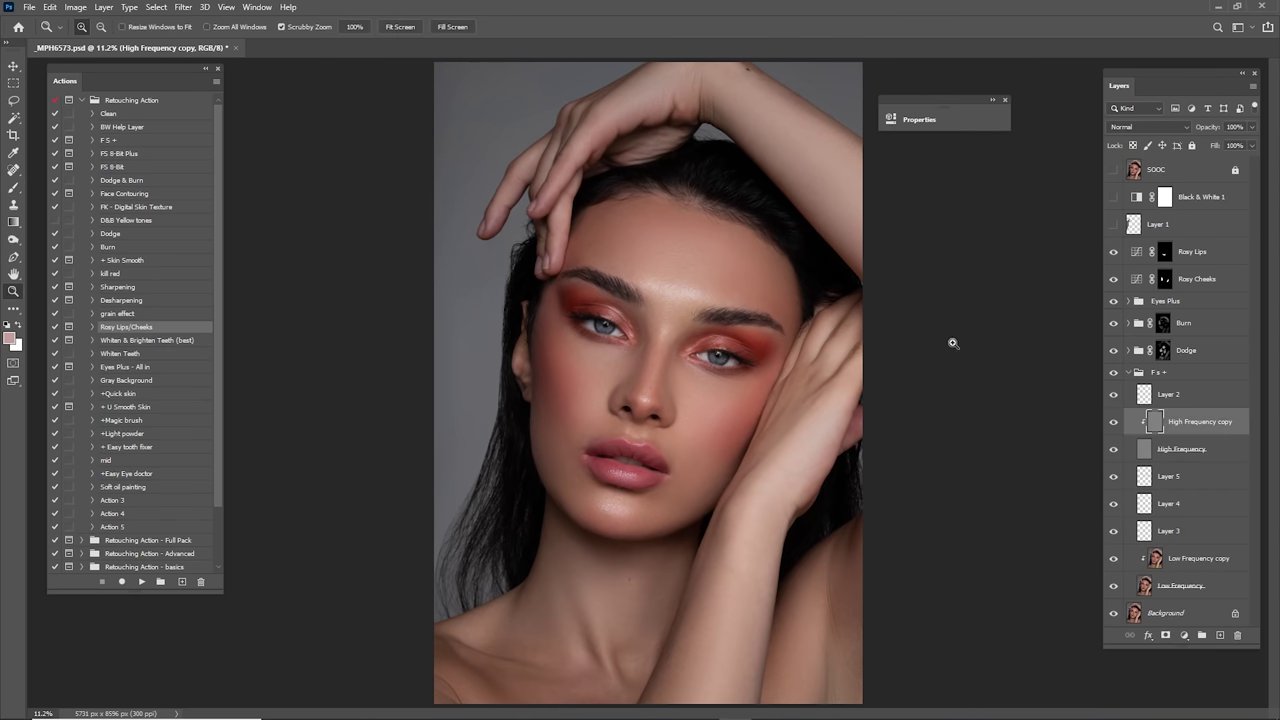
click(706, 262)
click(690, 263)
key(s)
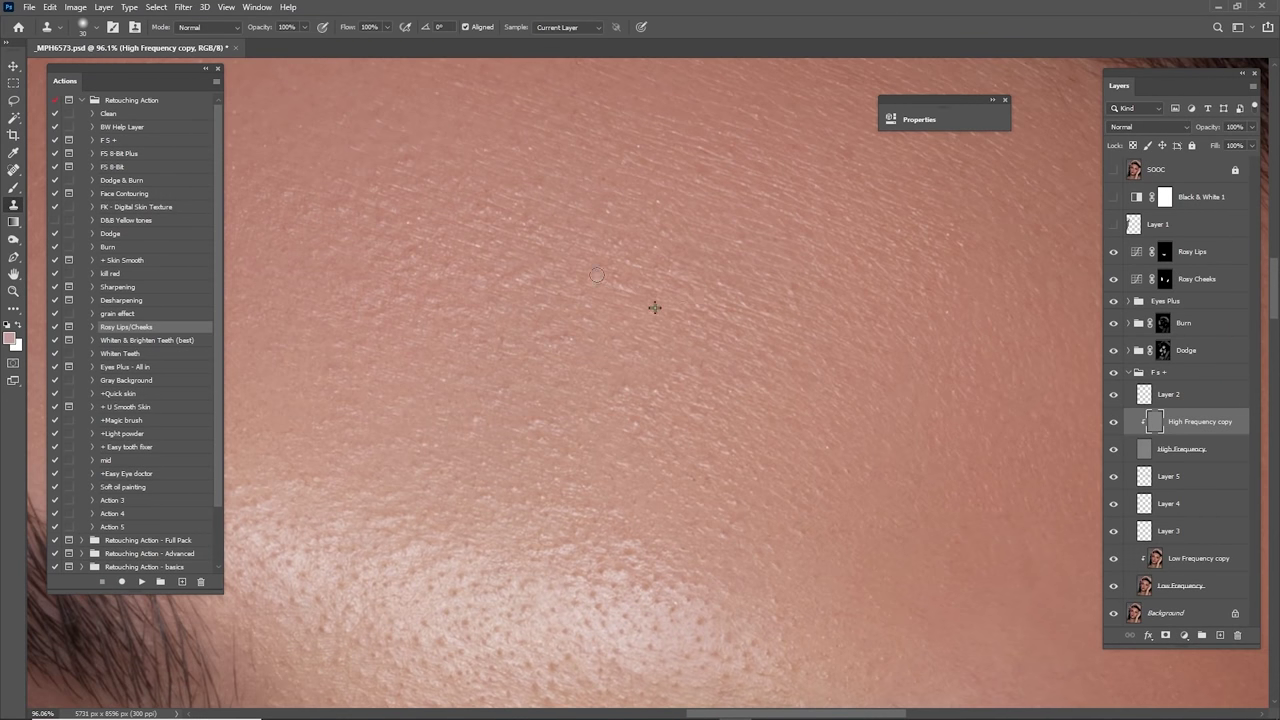
drag(598, 269, 798, 318)
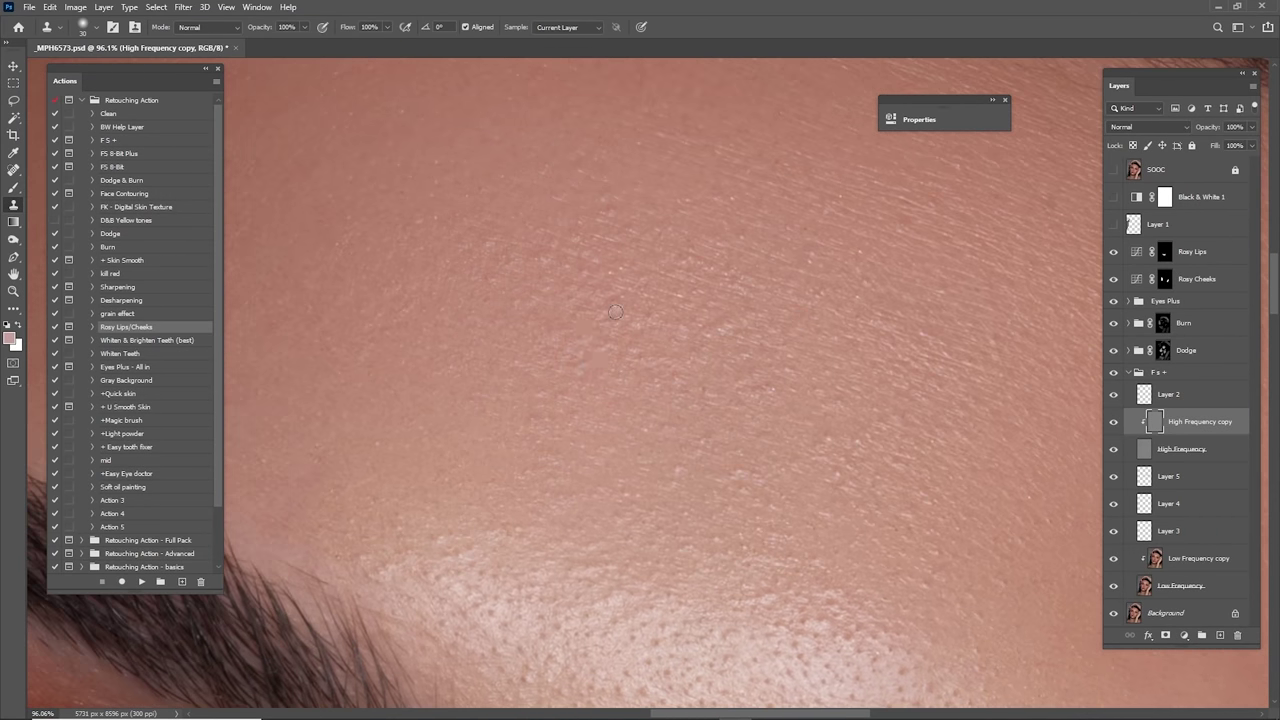
key(alt)
alt+click(754, 434)
key(ctrl+0)
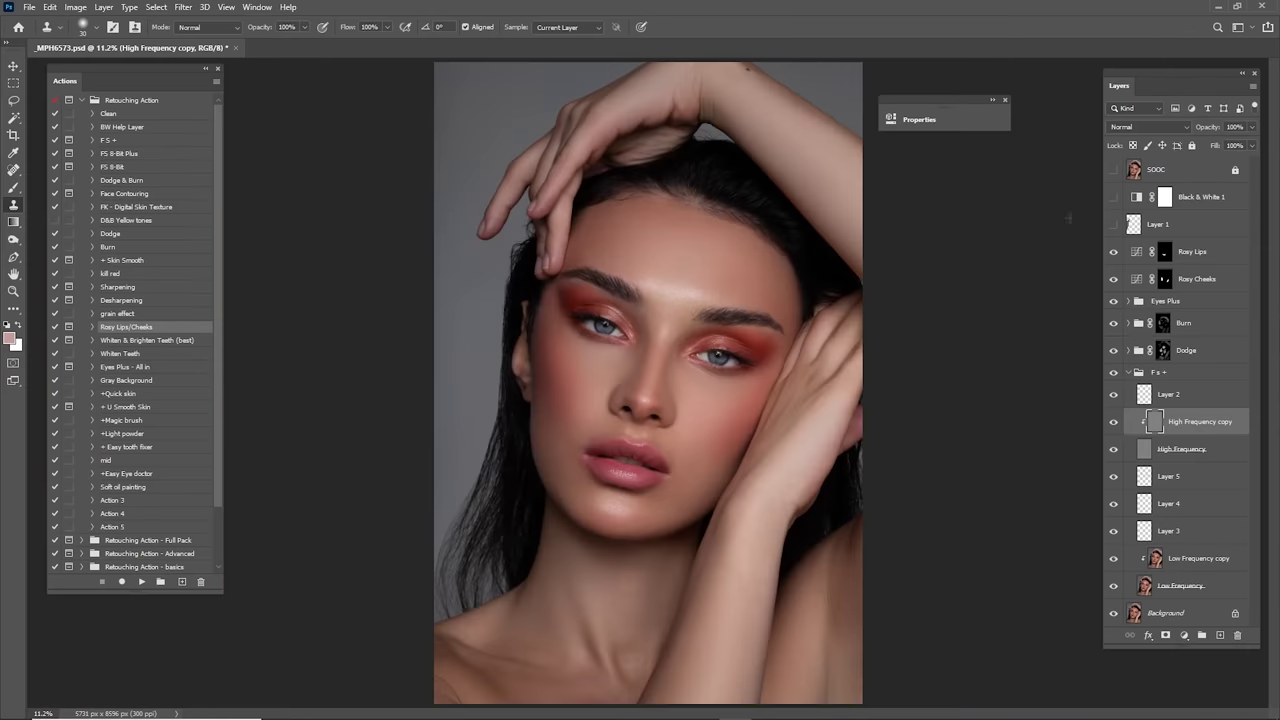
click(1129, 374)
Step: Duplicate the Background layer and group everything from the copy up to Rosy Lips as Retouch
click(1150, 397)
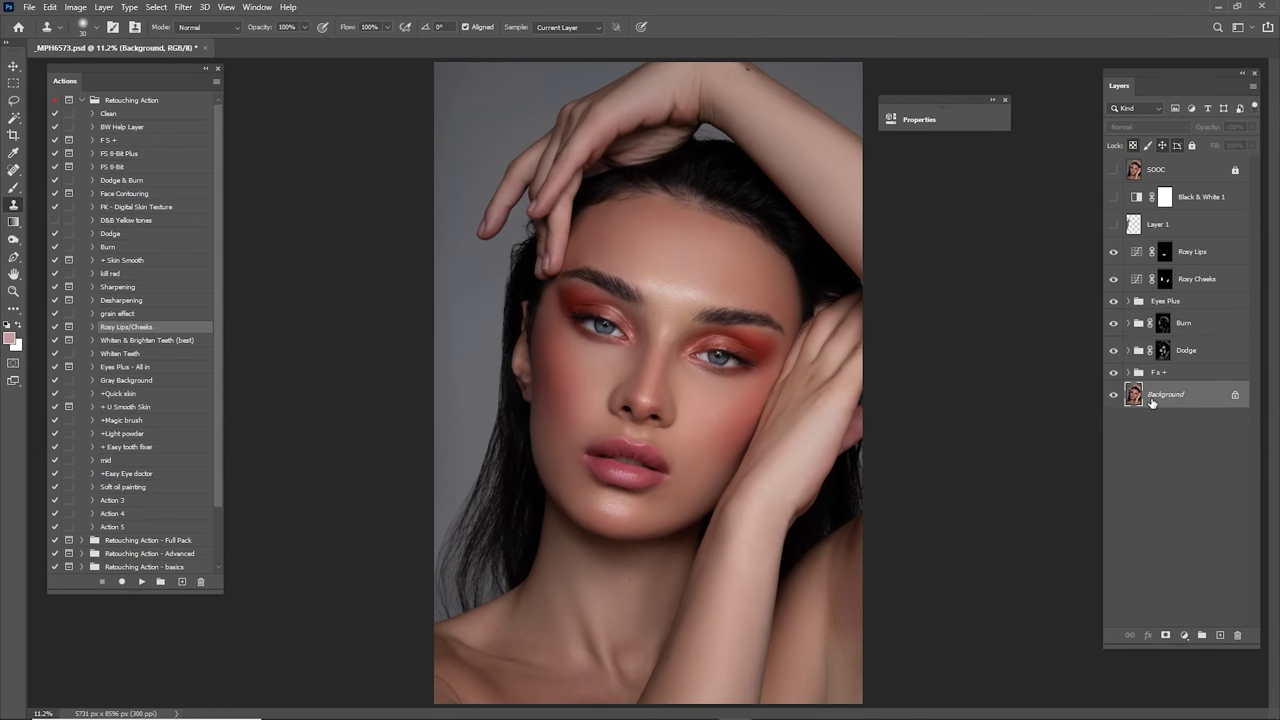
drag(1180, 400, 1220, 635)
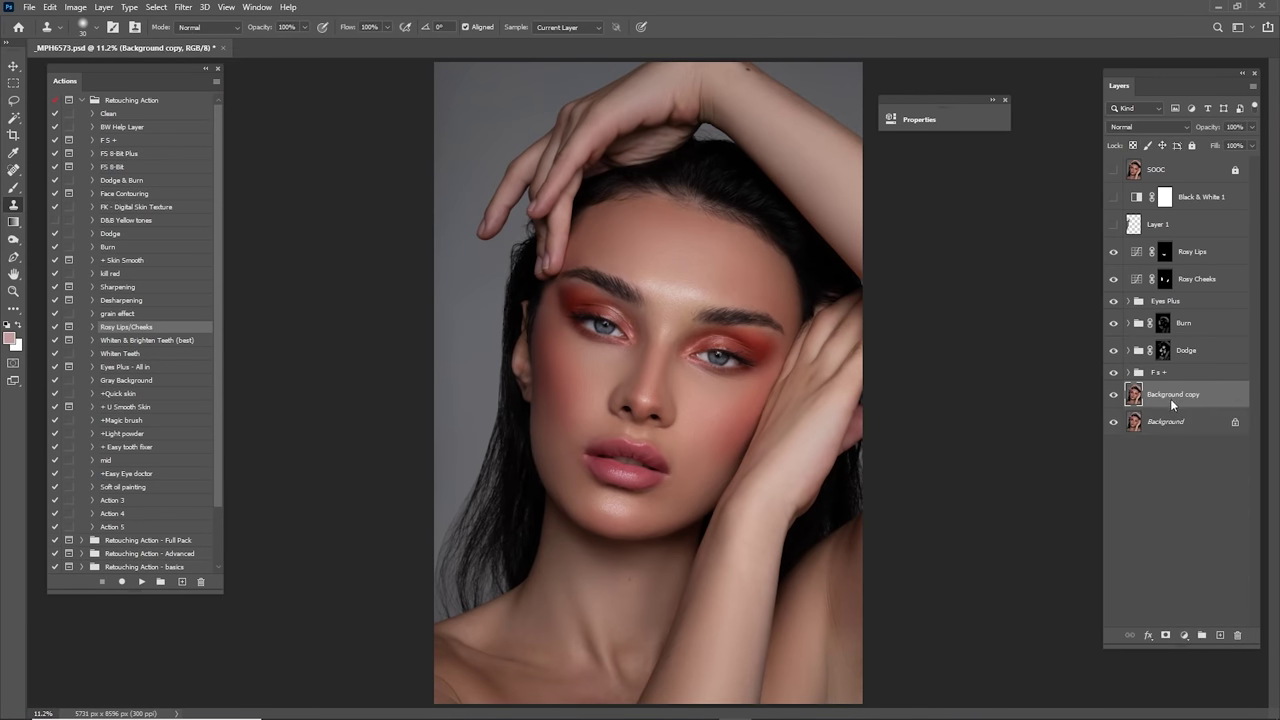
shift+click(1193, 255)
right_click(1192, 257)
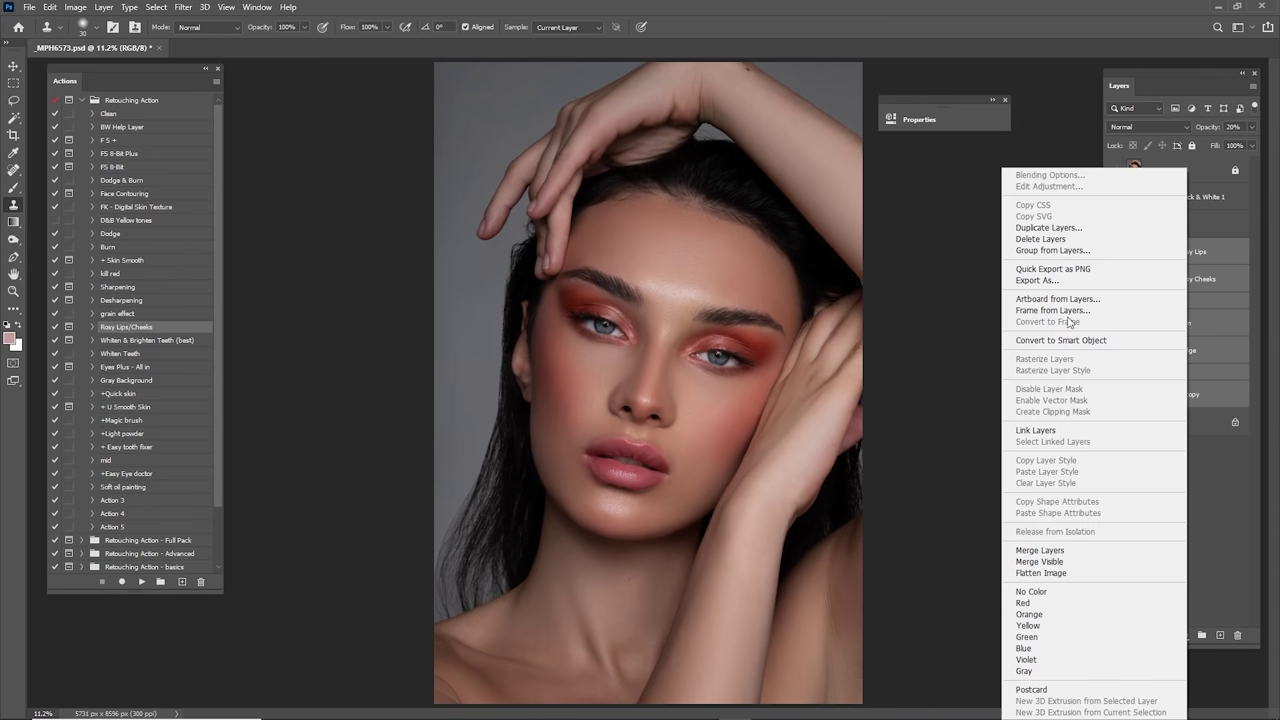
click(1071, 251)
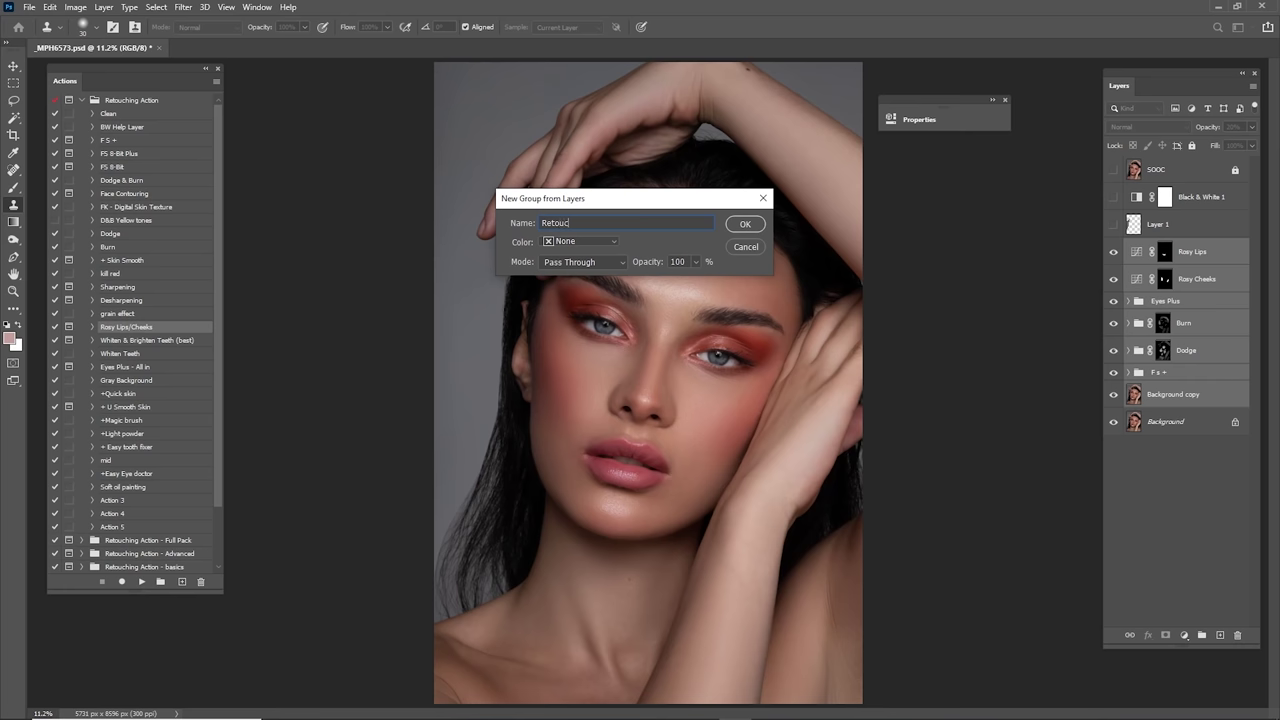
key(Return)
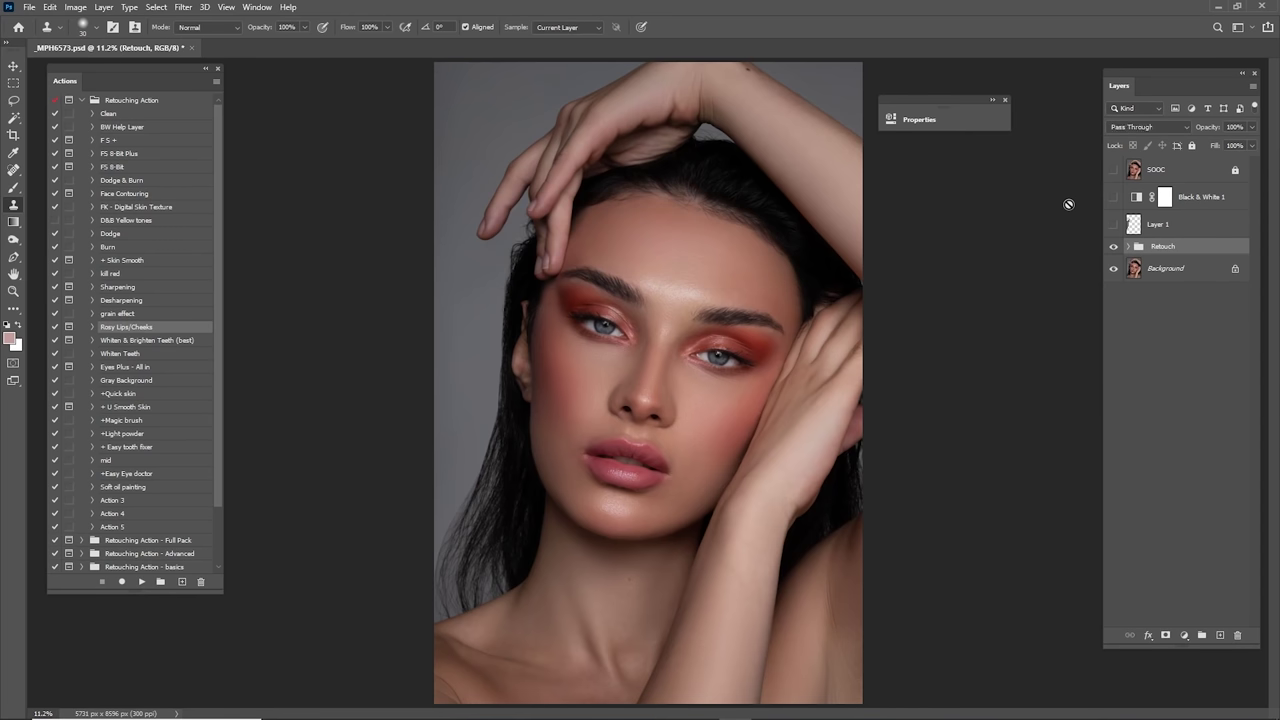
Step: Save the layered portrait document
click(46, 7)
click(30, 7)
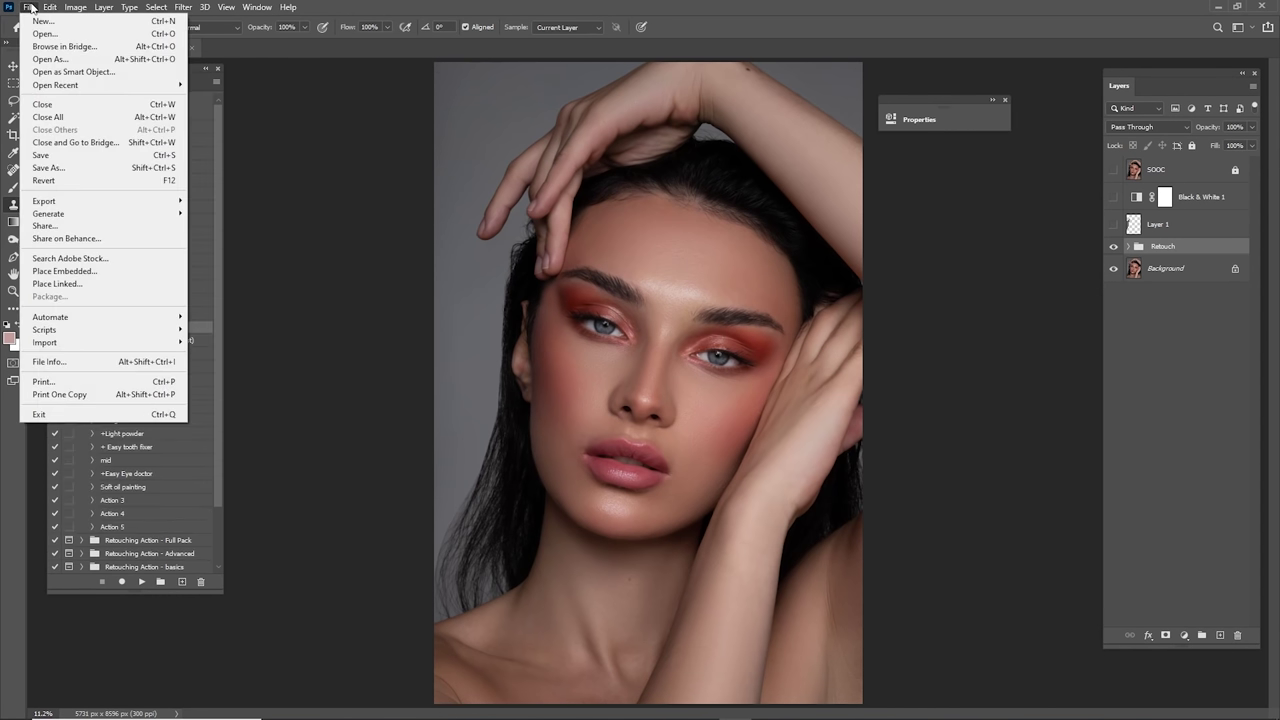
click(87, 158)
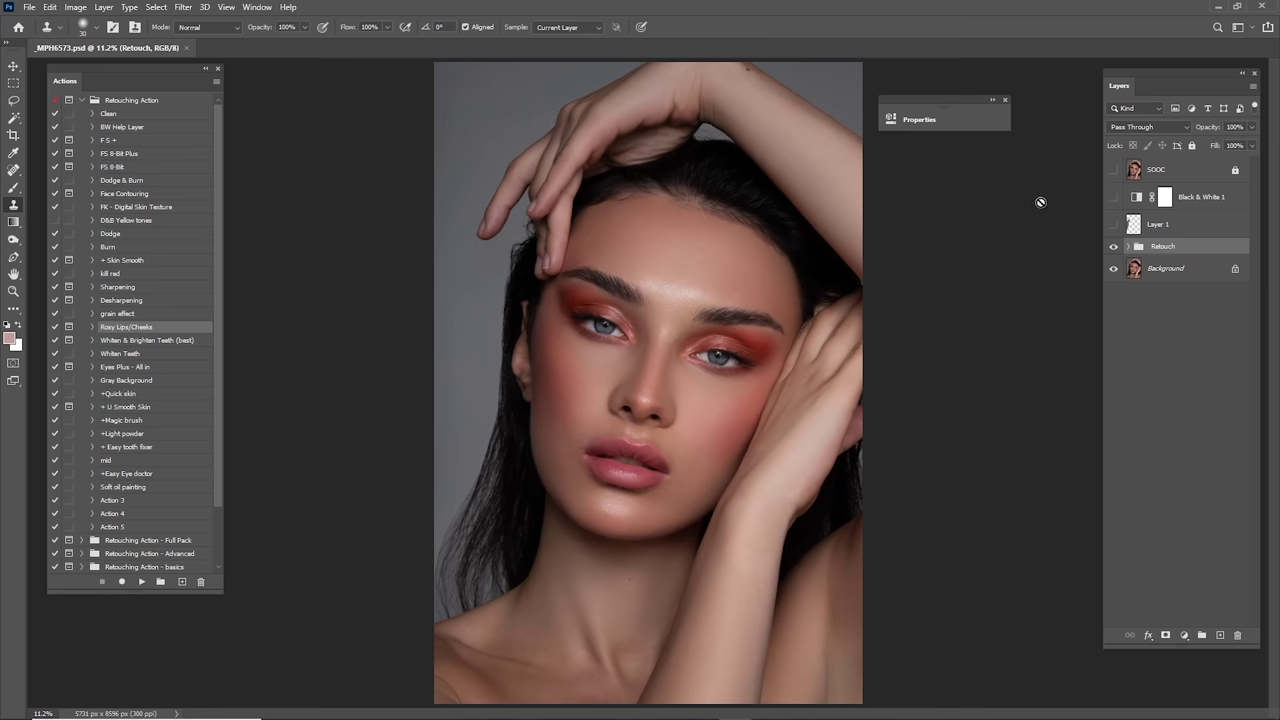
Step: Compare the portrait before and after the whole retouch using the Retouch group's visibility
click(1116, 249)
click(1115, 249)
click(1115, 249)
click(1115, 249)
click(1115, 250)
click(1115, 250)
click(1113, 249)
click(1112, 250)
click(1110, 250)
click(1110, 250)
Step: Duplicate the Retouch group and merge the copy into a single layer
mouse_move(1160, 251)
mouse_down()
mouse_move(1180, 500)
mouse_move(1220, 636)
mouse_up()
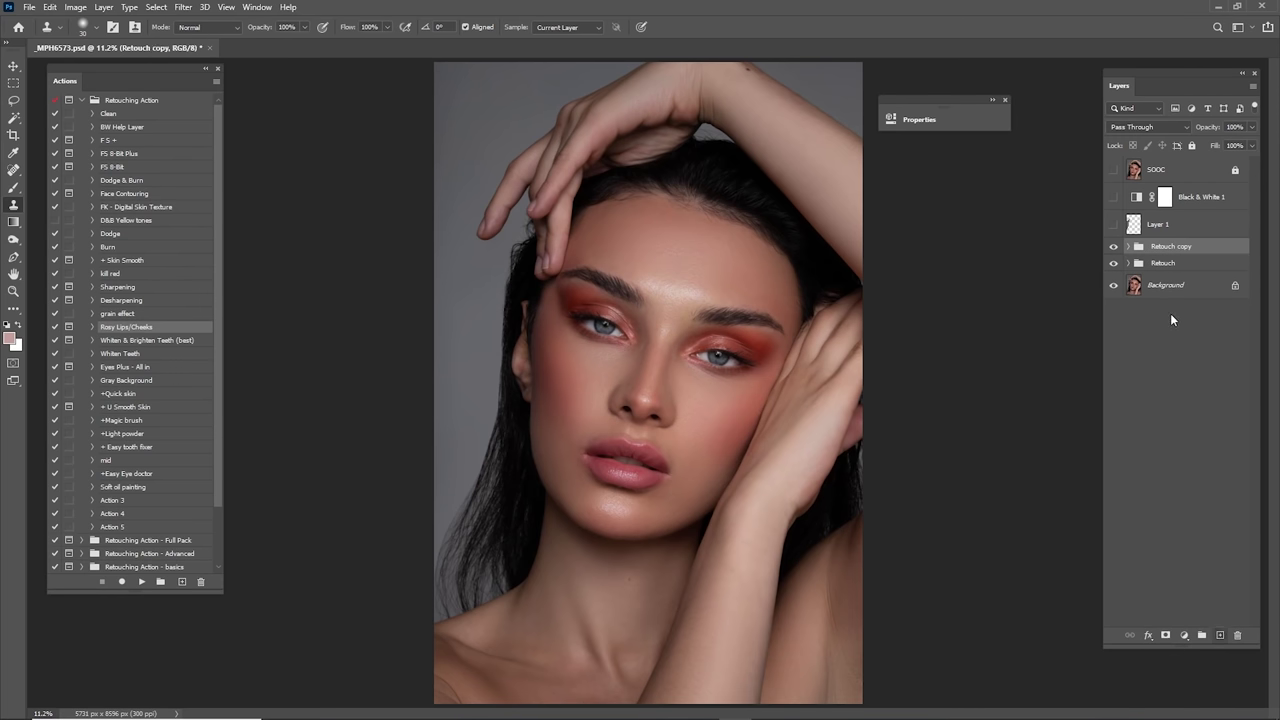
right_click(1165, 247)
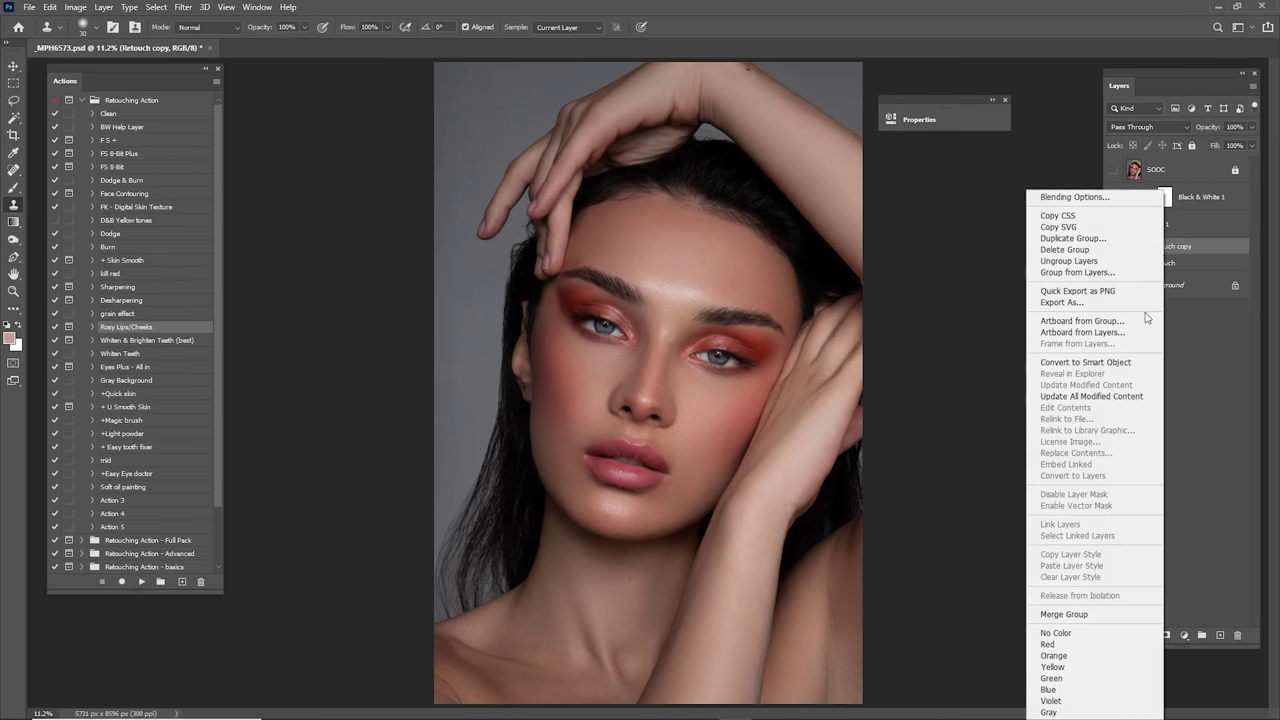
click(1088, 613)
Step: Check the merged retouch using the Retouch copy layer's visibility, and select the whole canvas on that layer for copying
click(1113, 252)
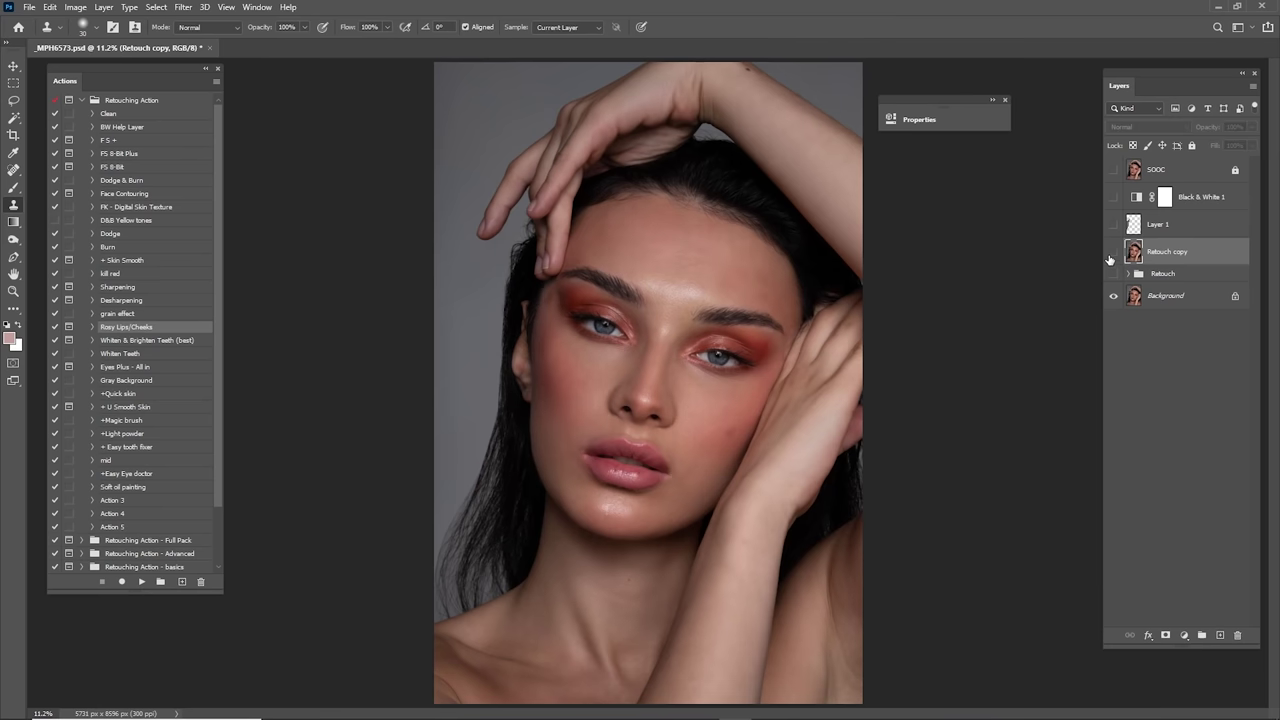
click(1113, 252)
click(1113, 252)
click(1113, 252)
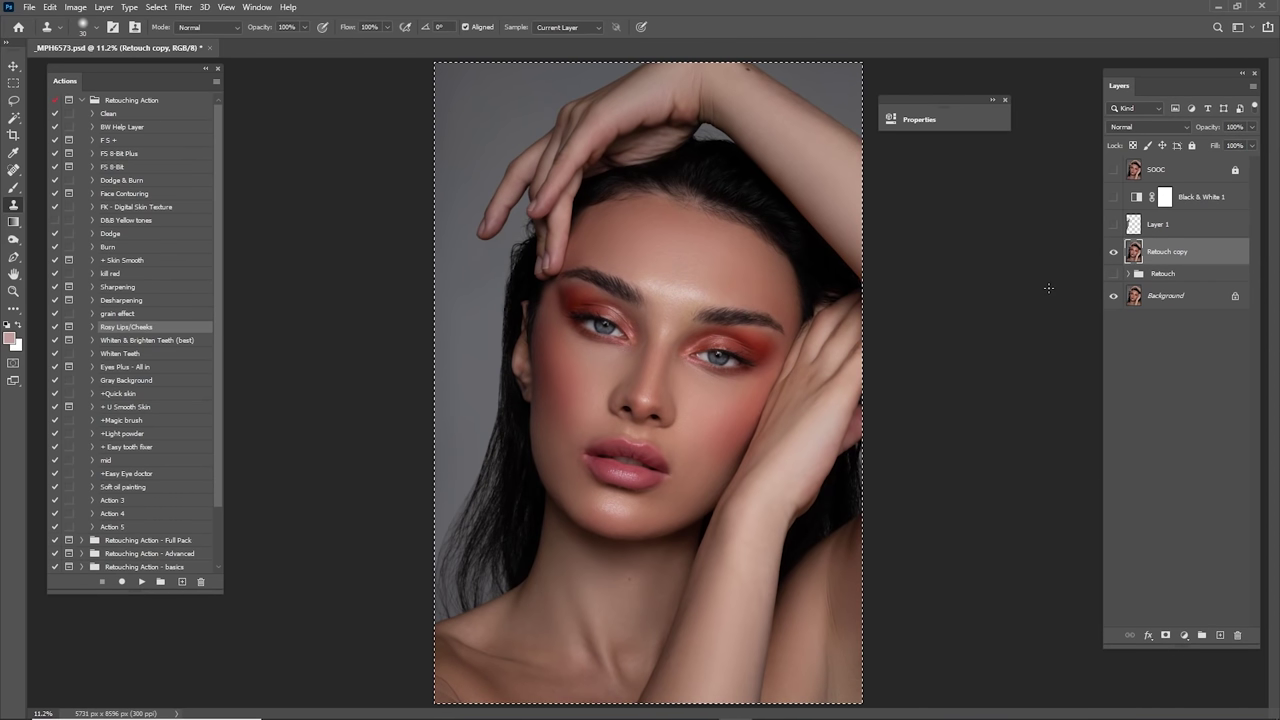
key(ctrl+a)
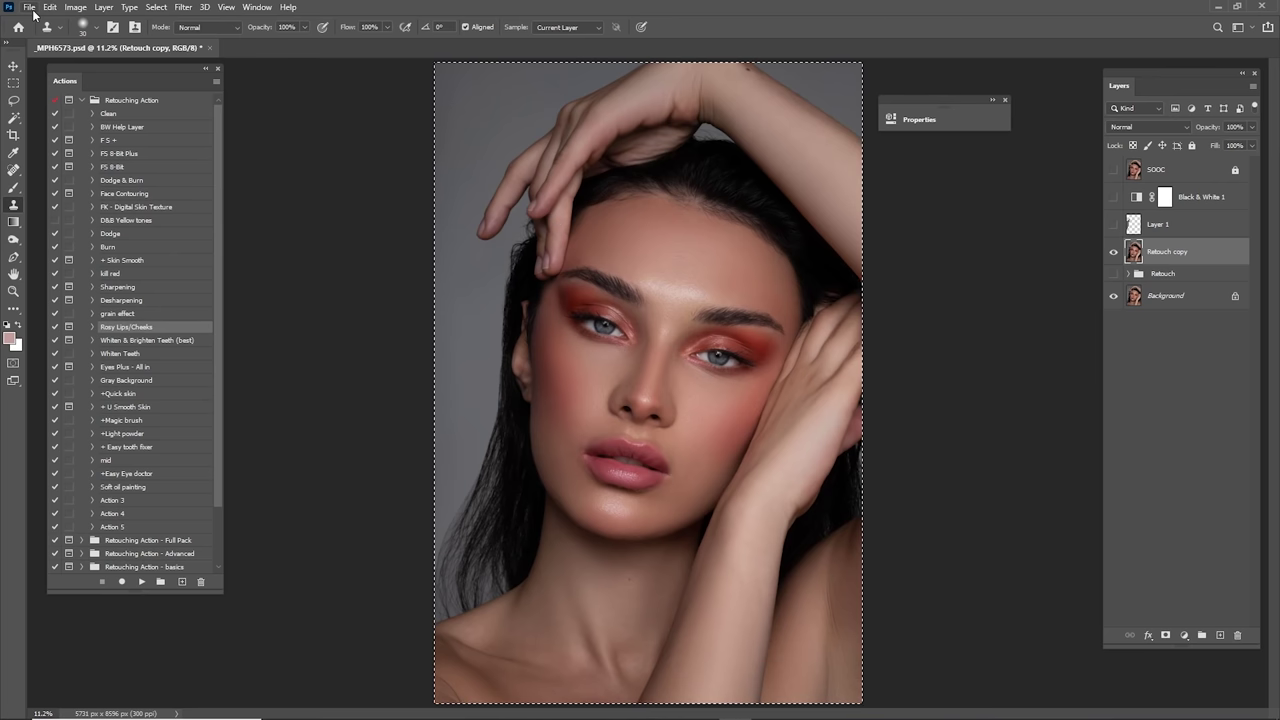
click(29, 7)
click(43, 24)
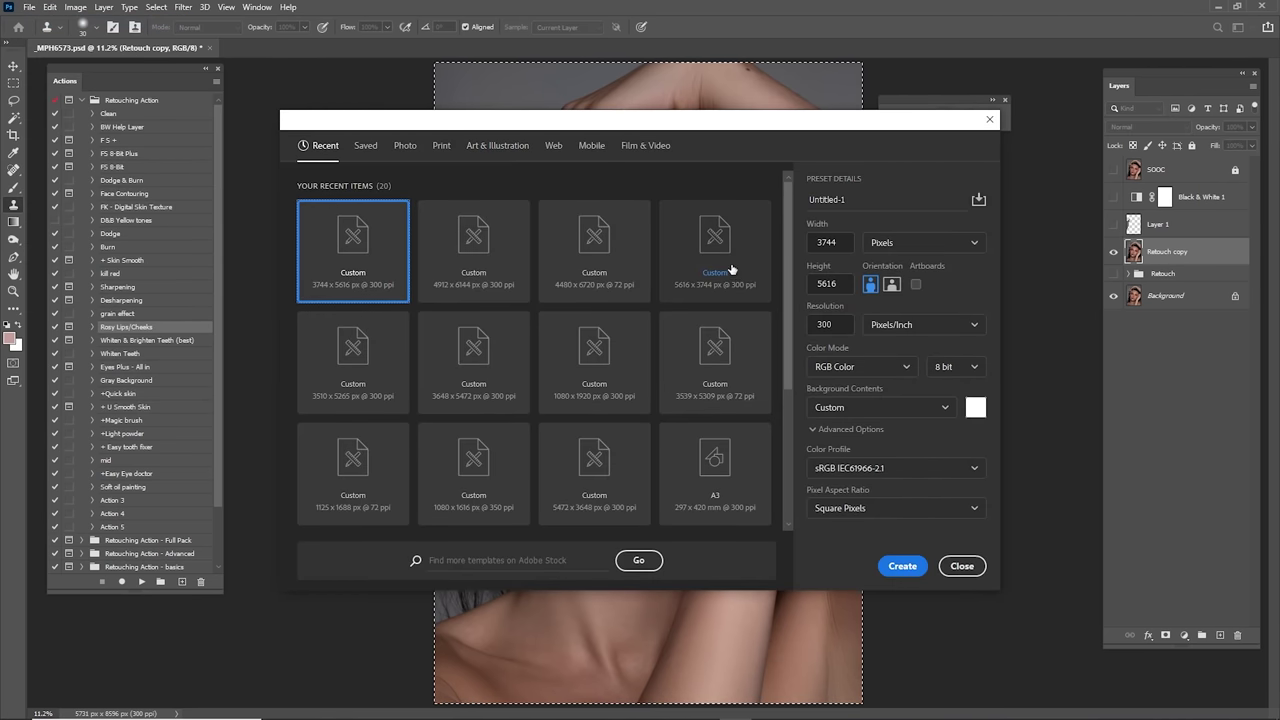
click(906, 563)
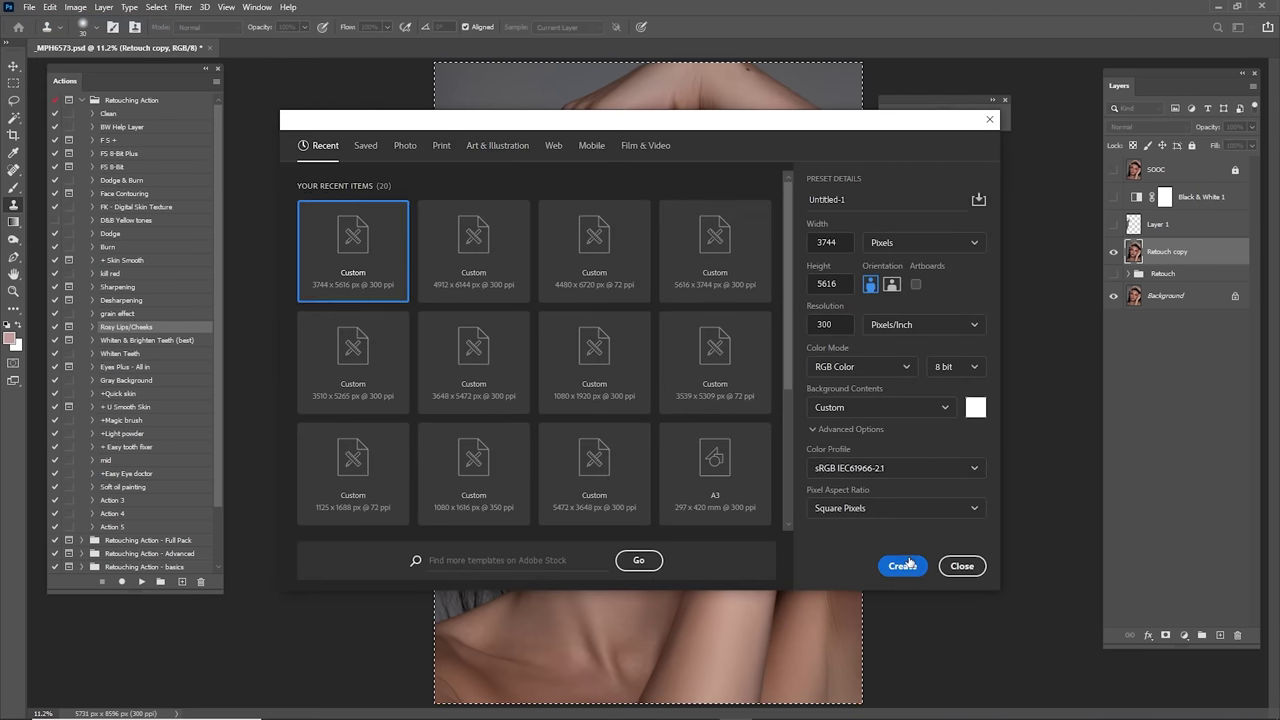
key(ctrl+v)
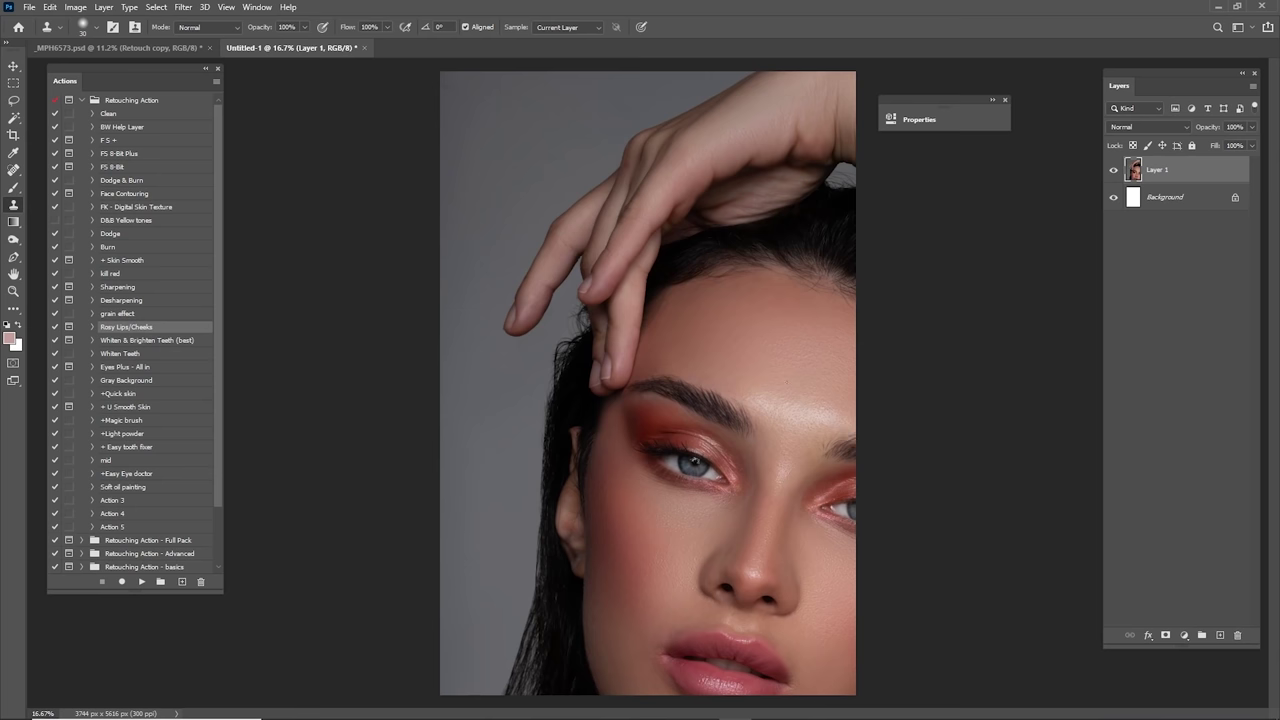
click(369, 48)
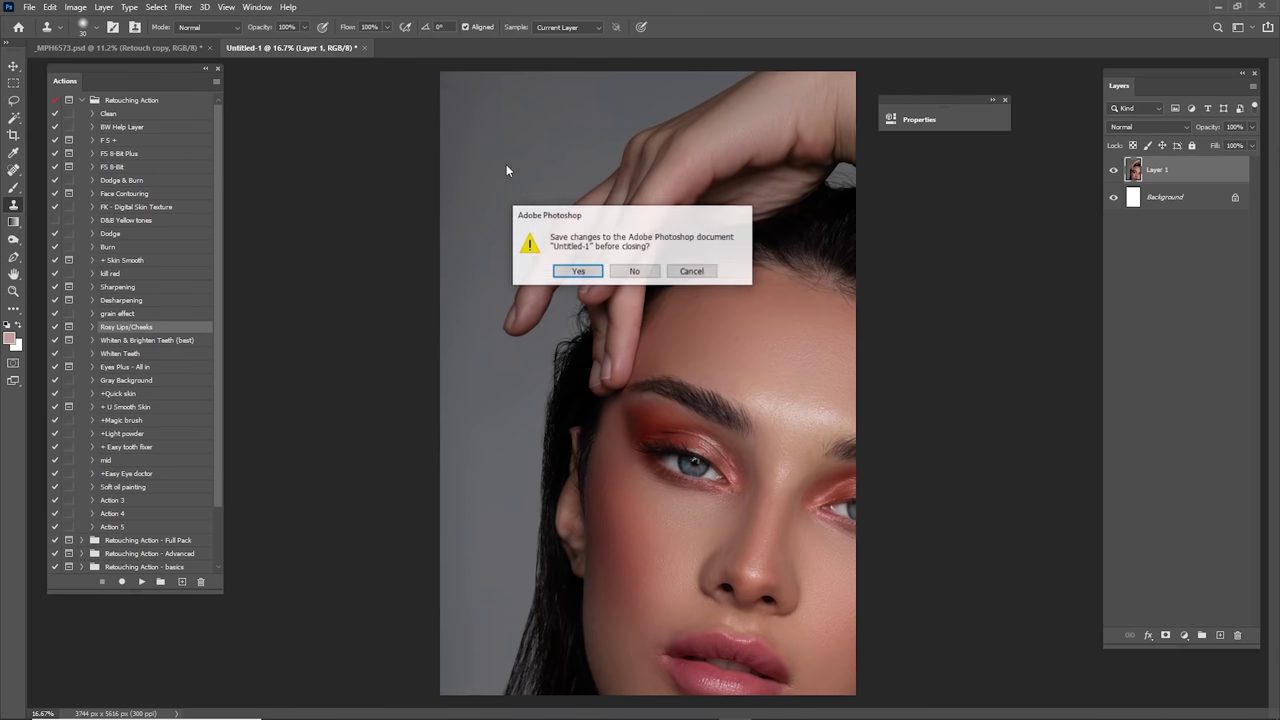
click(620, 272)
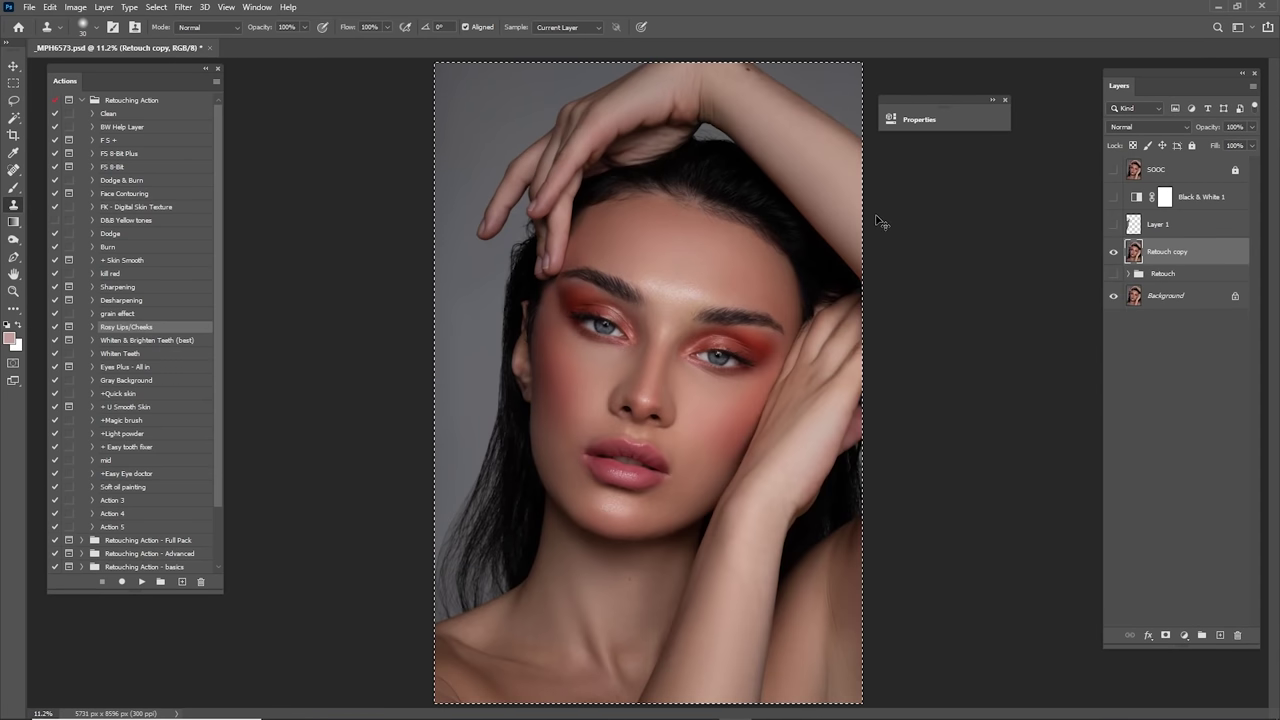
Step: Create a new 5731 x 8596 px document at 300 ppi from the Clipboard preset and paste the retouched portrait into it
click(32, 8)
click(42, 21)
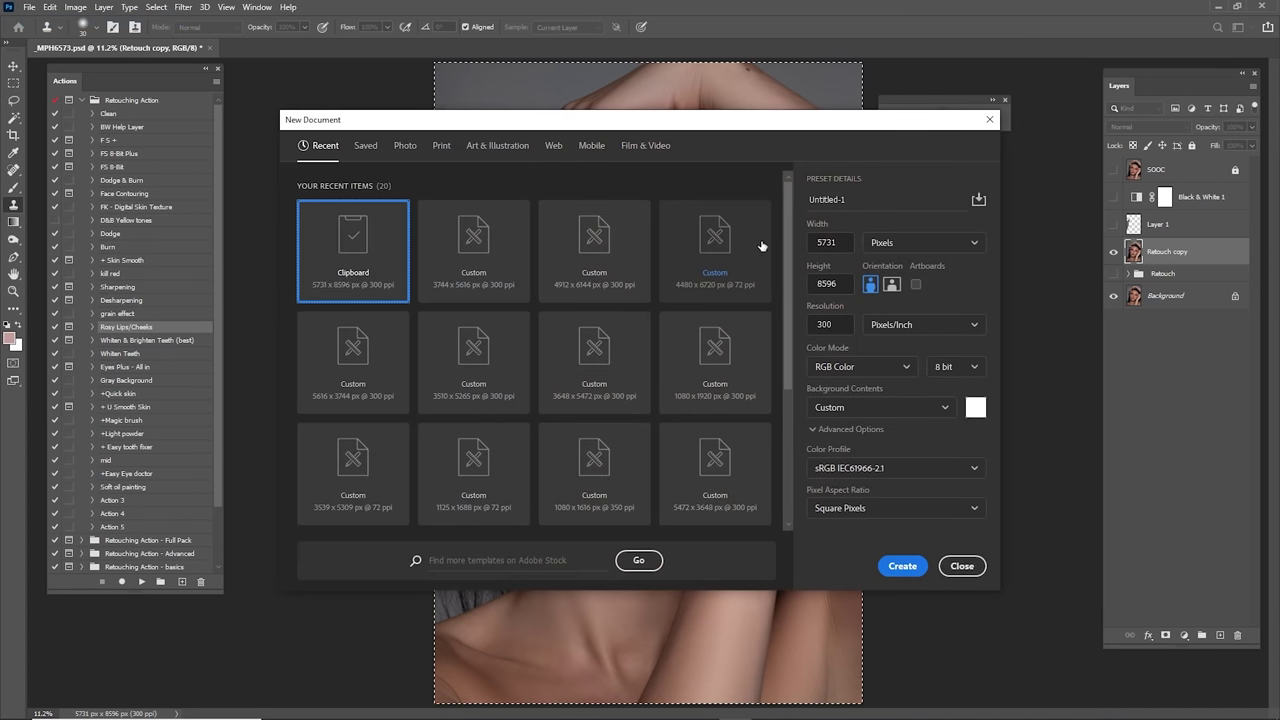
click(908, 561)
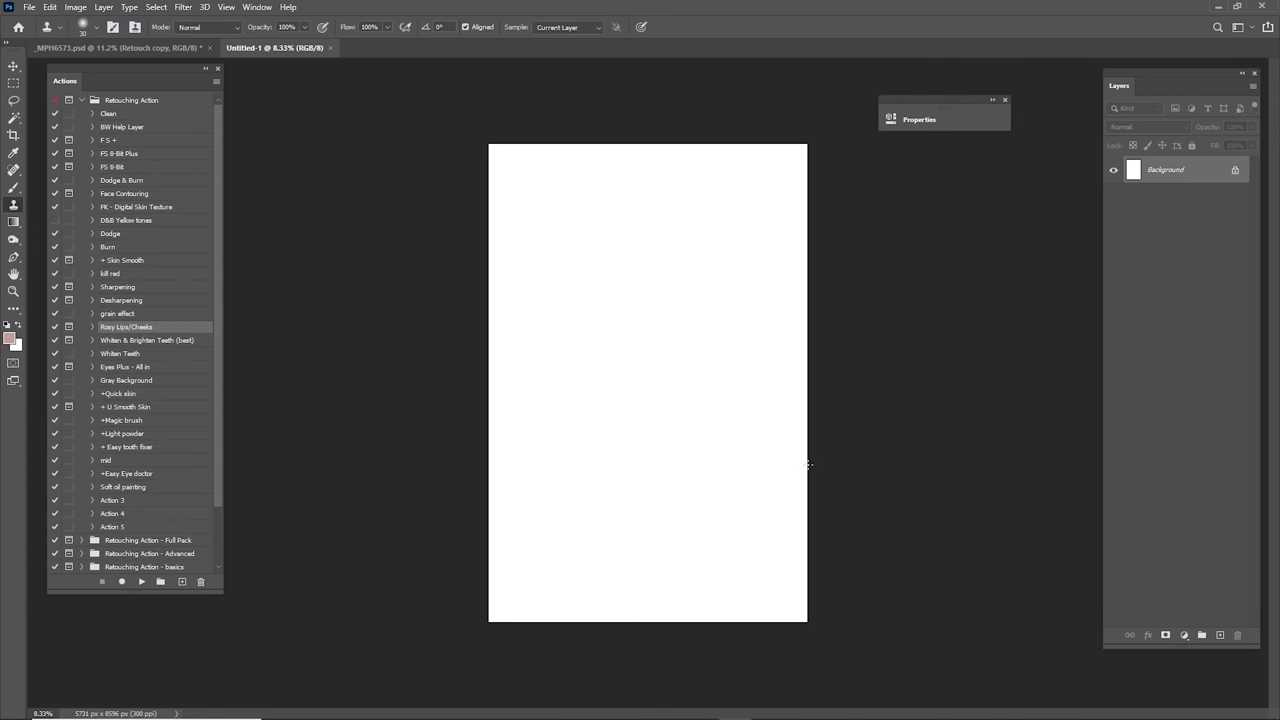
key(ctrl+v)
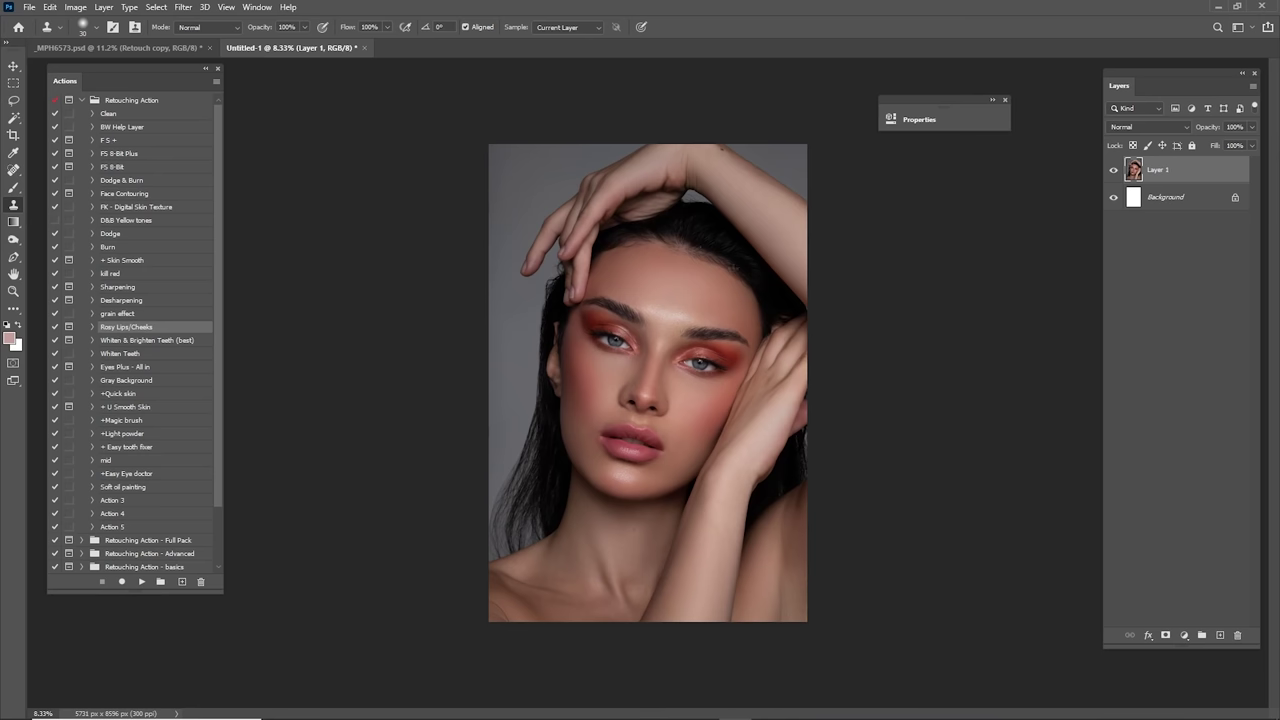
Step: Merge the pasted portrait layer with the white Background layer
shift+click(1191, 200)
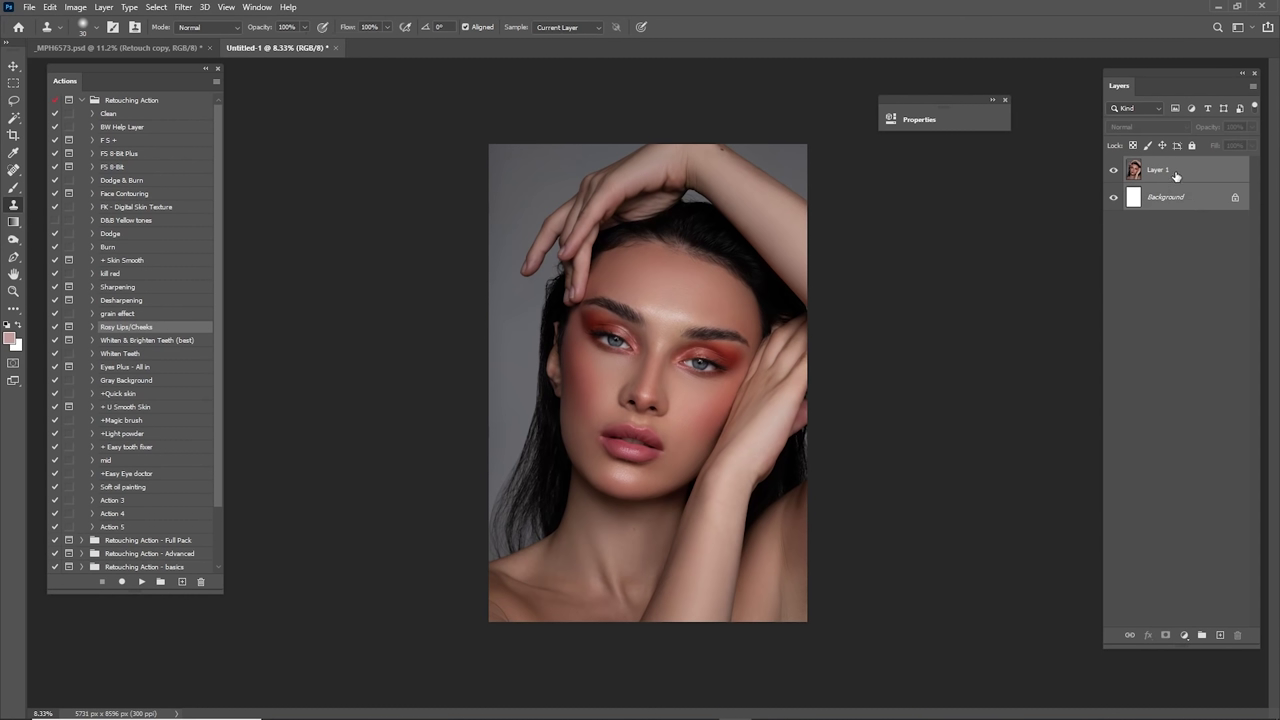
right_click(1176, 172)
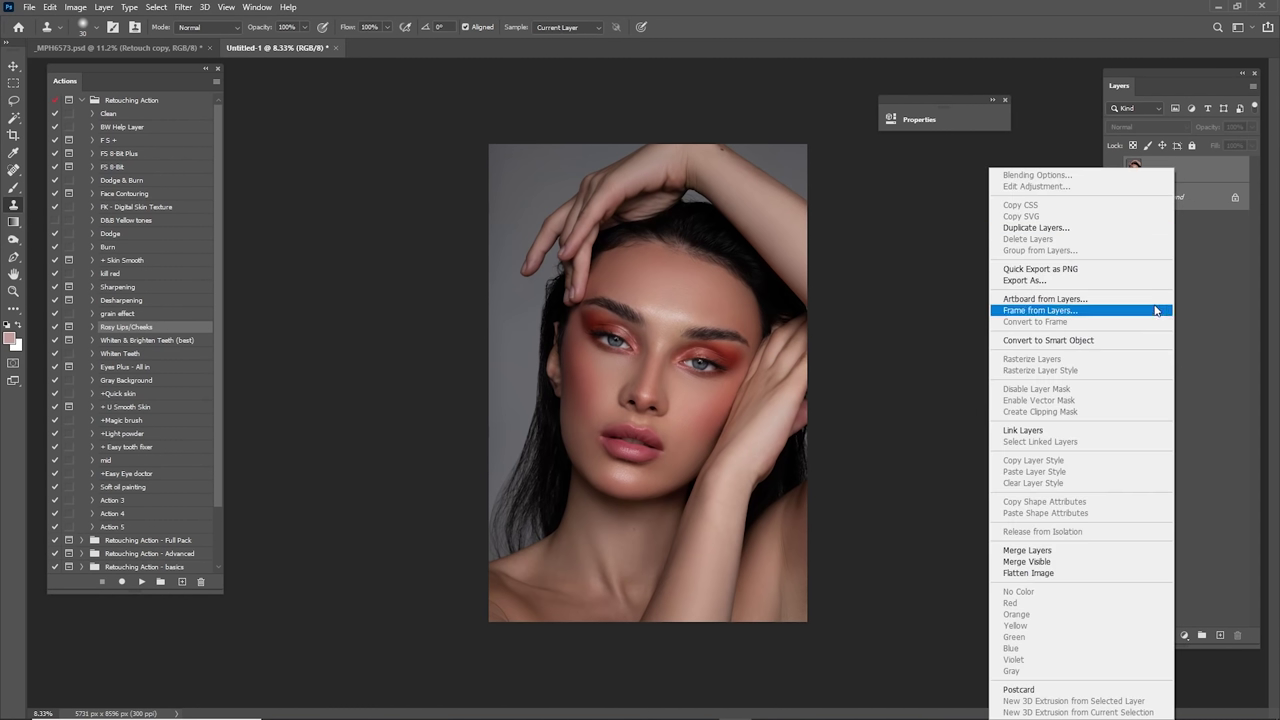
click(1058, 550)
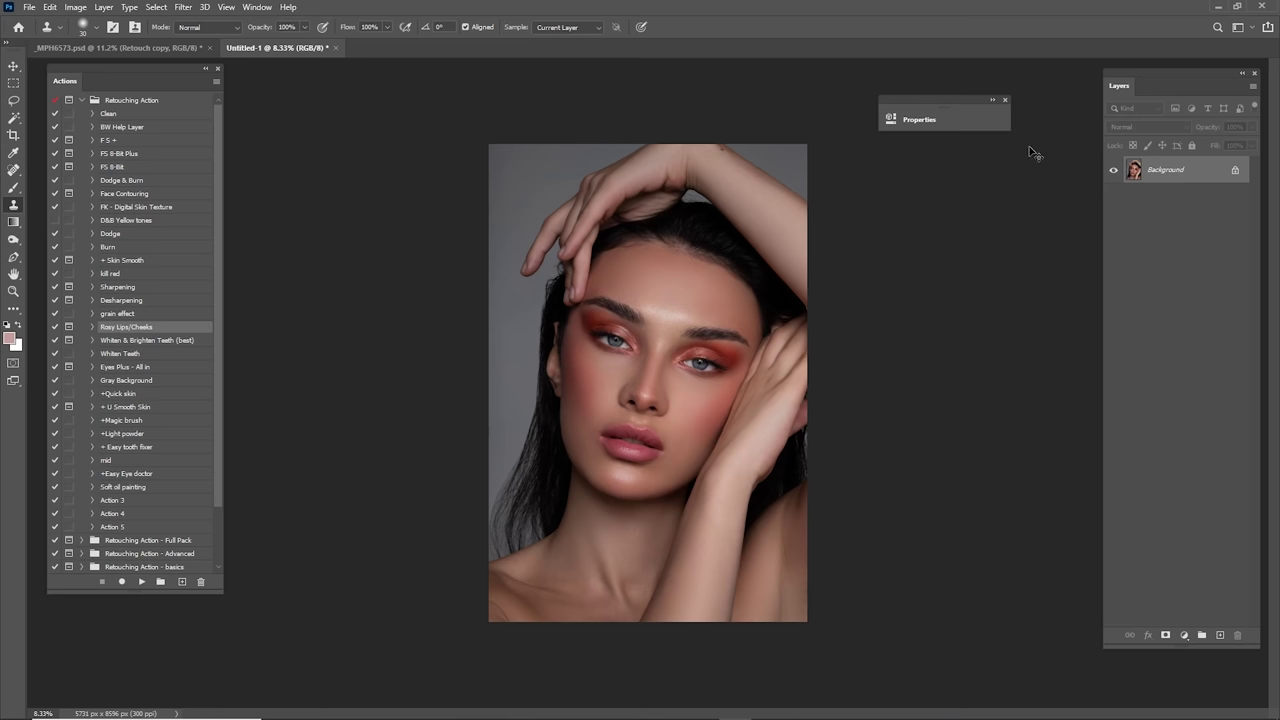
key(ctrl+0)
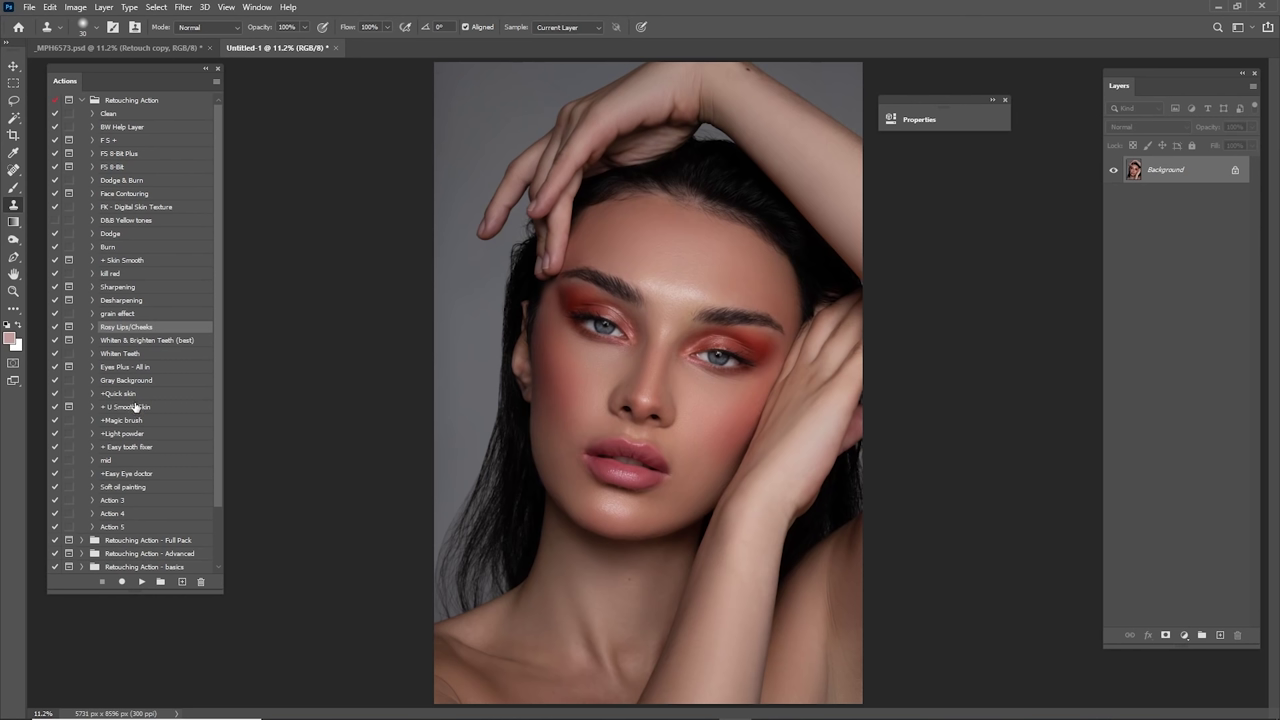
Step: Run the + Skin Smooth action on the portrait and select the Natural Skin Smoother group's mask
click(135, 407)
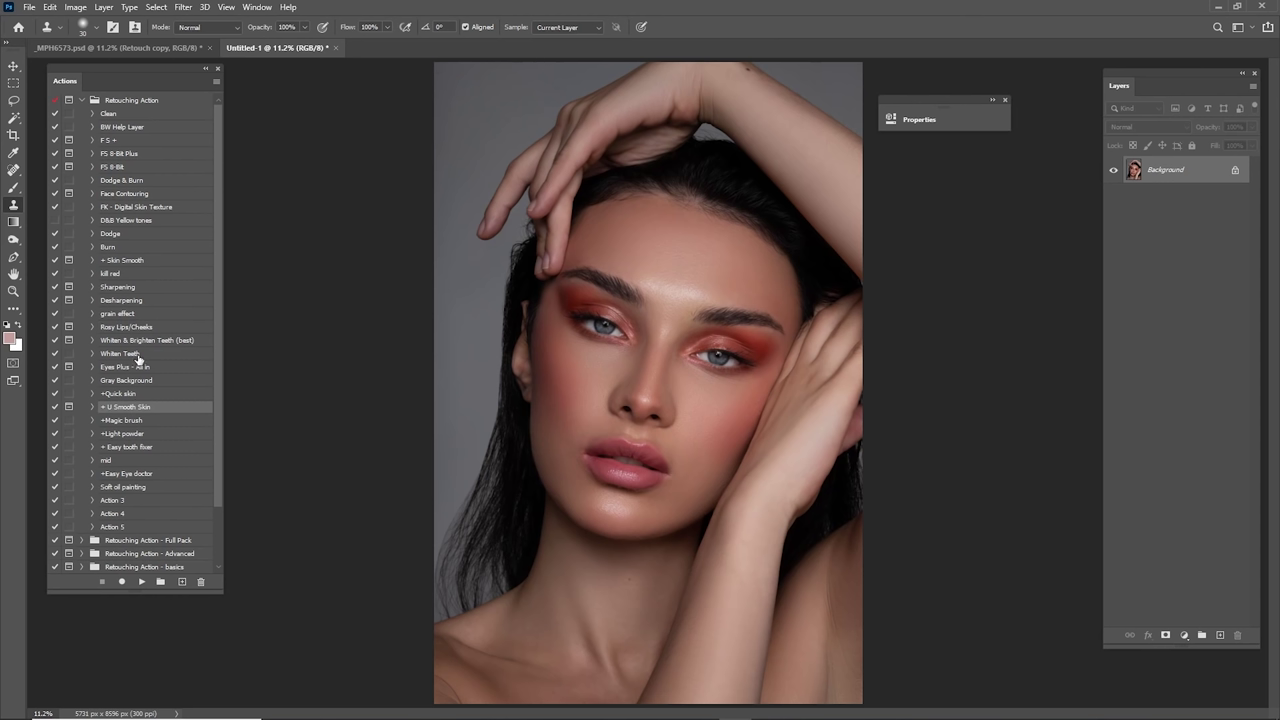
click(136, 262)
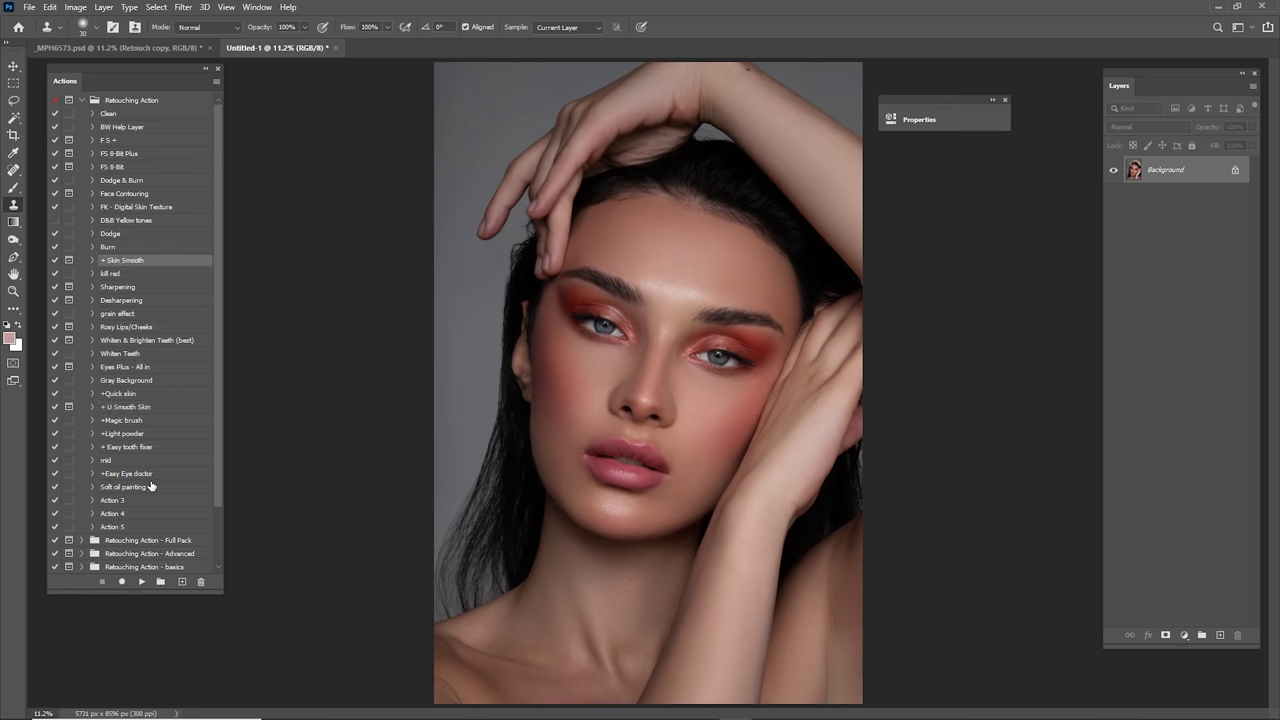
click(142, 582)
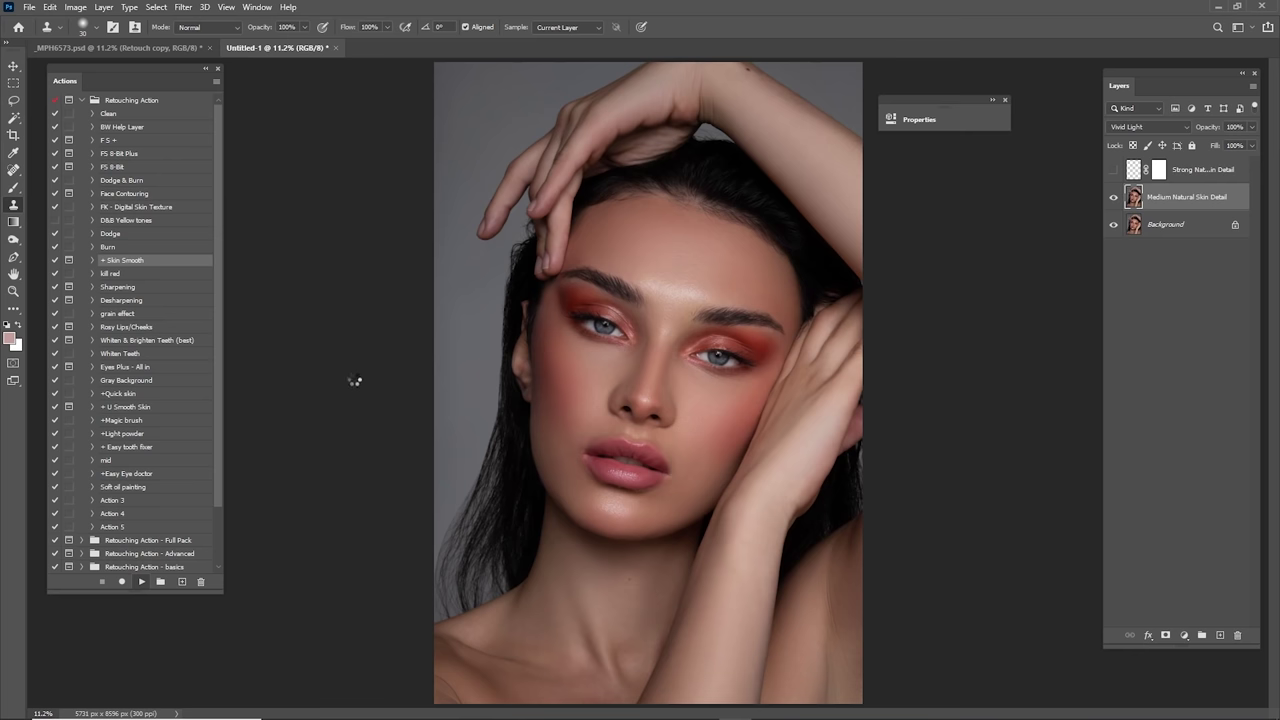
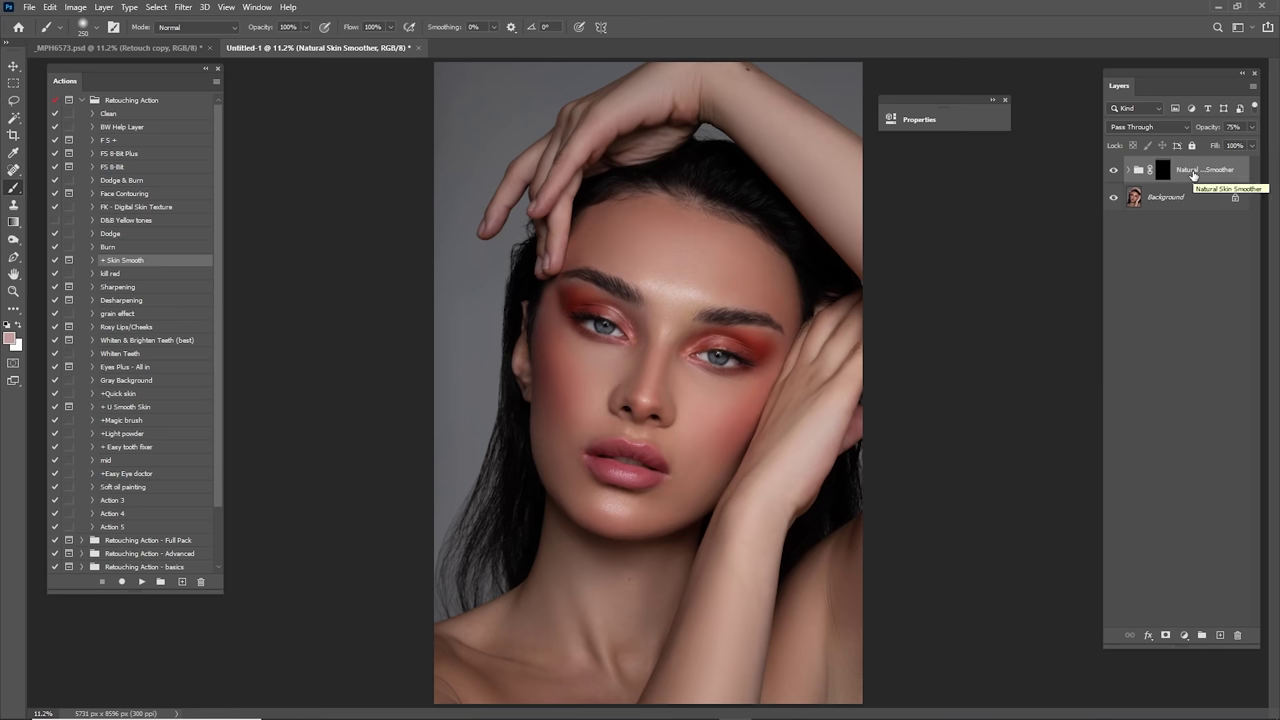
click(1178, 230)
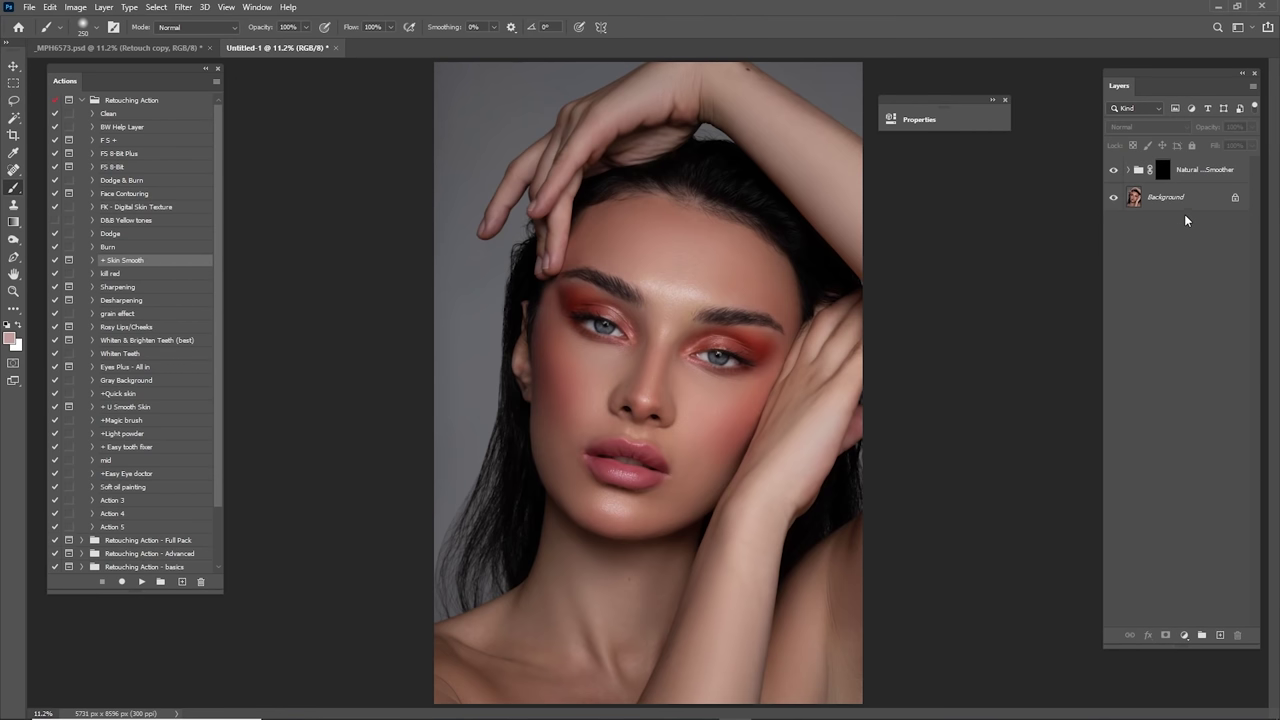
click(1190, 182)
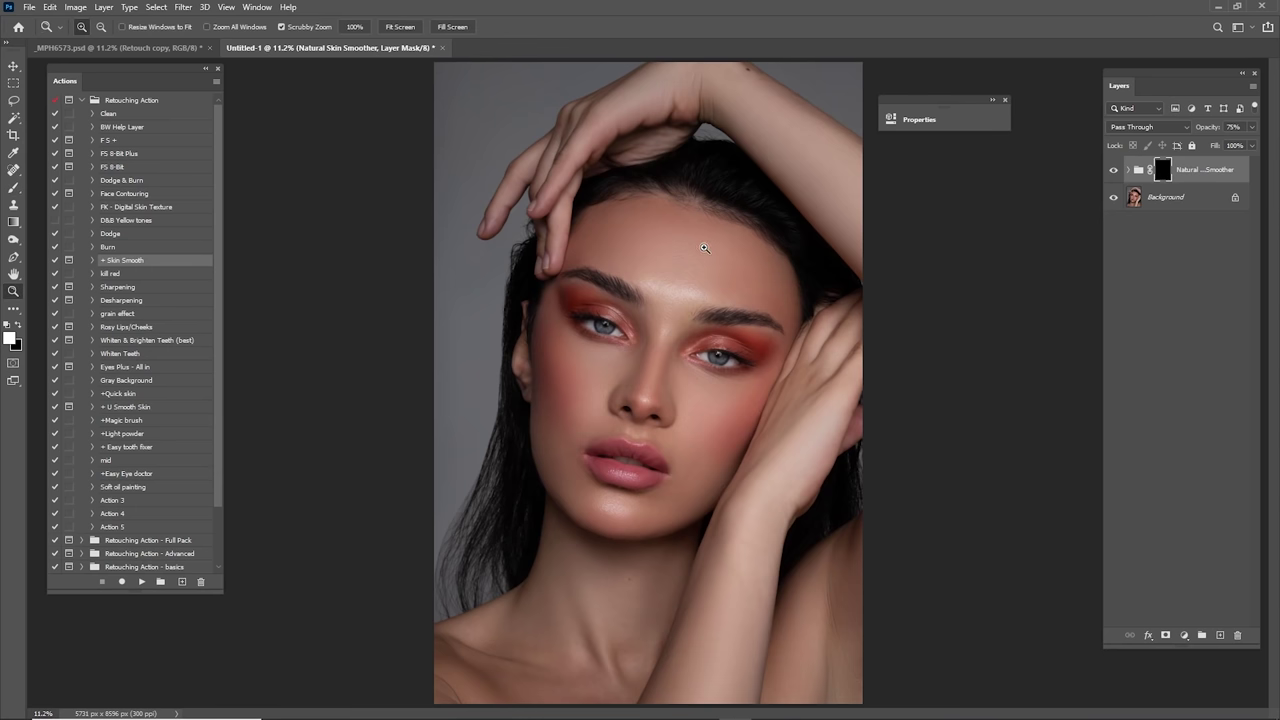
Step: Paint white on the Natural Skin Smoother mask over the forehead, nose, cheeks and chin with a 500 px brush
scroll(750, 280, up, 4)
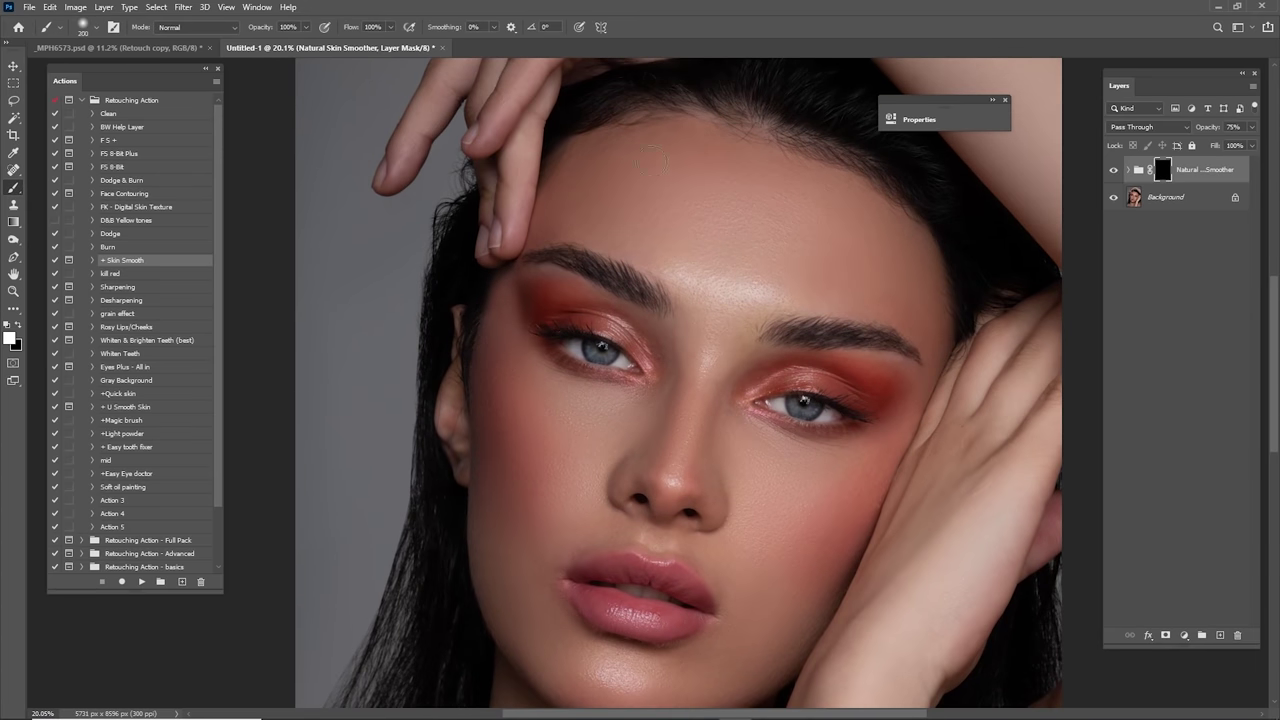
key(bracketright)
key(bracketright)
key(bracketright)
key(bracketright)
key(bracketright)
key(bracketright)
drag(623, 183, 740, 257)
drag(734, 213, 832, 240)
mouse_move(718, 308)
mouse_down()
mouse_move(798, 210)
mouse_move(773, 292)
mouse_up()
mouse_move(672, 319)
mouse_down()
mouse_move(576, 370)
mouse_move(608, 380)
mouse_move(607, 296)
mouse_up()
mouse_move(598, 452)
mouse_down()
mouse_move(652, 510)
mouse_move(713, 530)
mouse_move(675, 506)
mouse_move(794, 493)
mouse_move(858, 445)
mouse_move(868, 384)
mouse_up()
drag(864, 338, 841, 464)
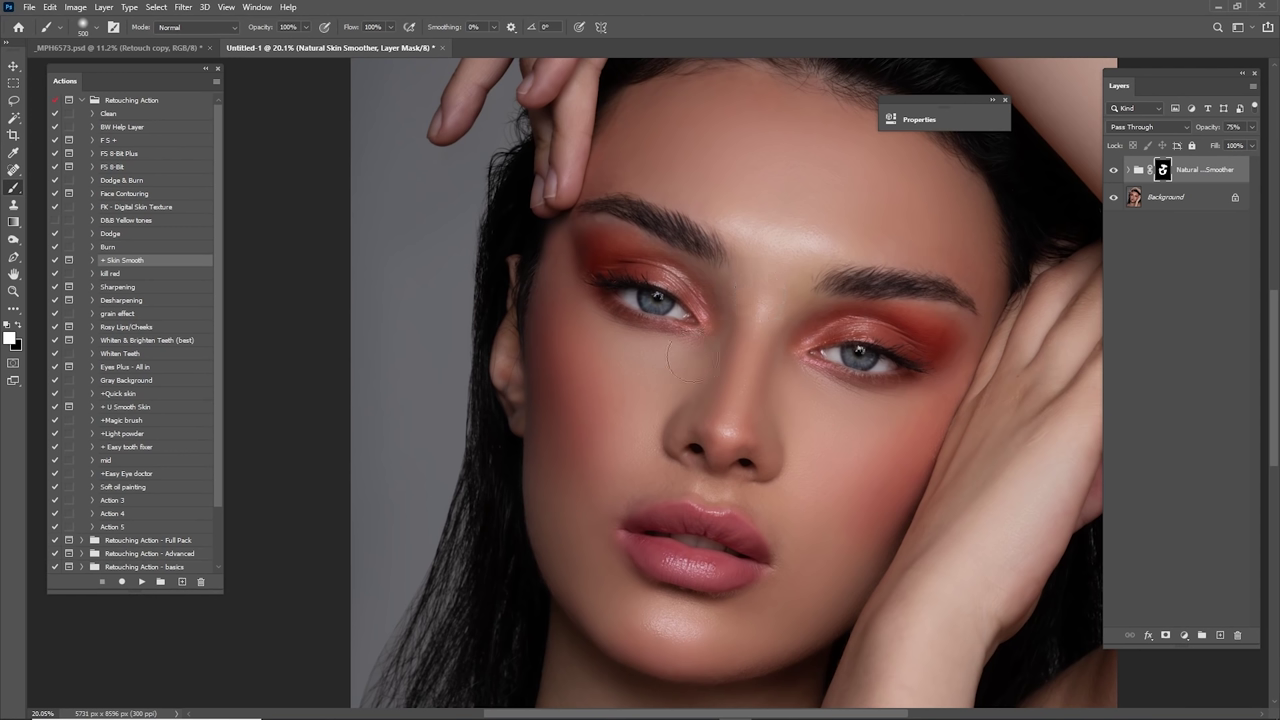
mouse_move(560, 316)
mouse_down()
mouse_move(574, 249)
mouse_move(572, 452)
mouse_move(643, 382)
mouse_move(638, 437)
mouse_up()
key([)
key(])
drag(824, 126, 780, 205)
drag(738, 274, 754, 190)
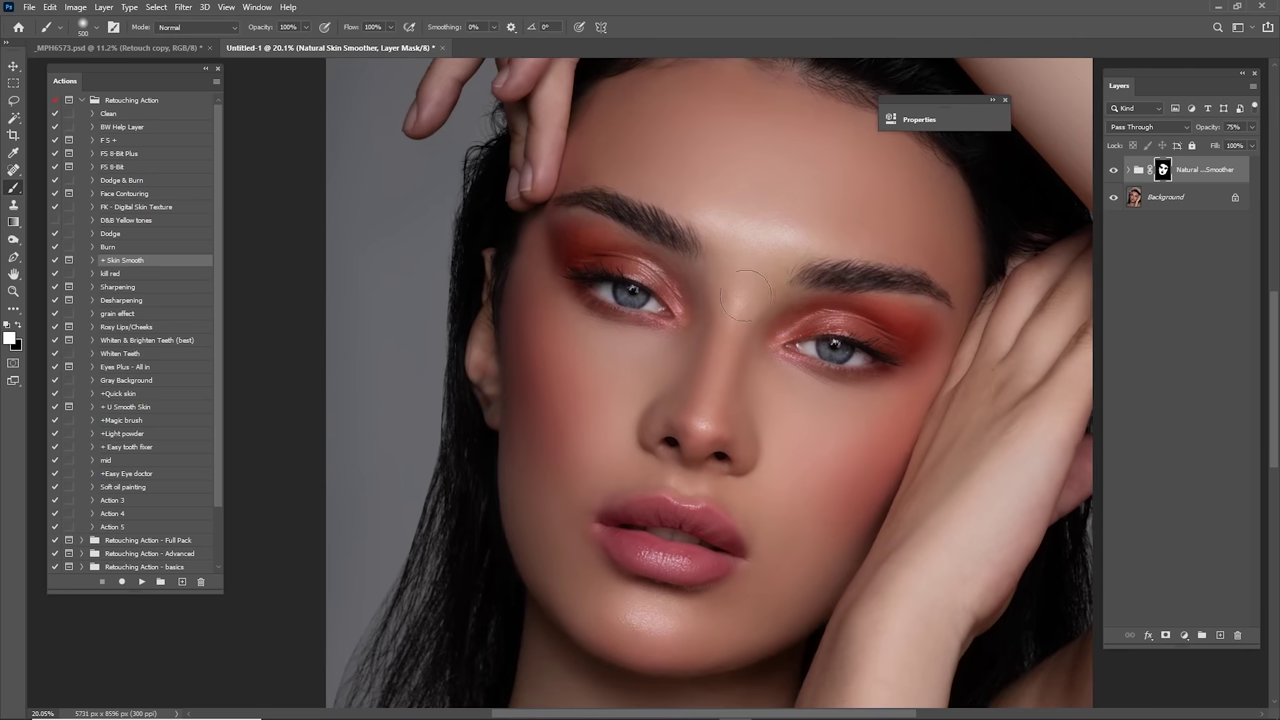
key(bracketleft)
key(bracketleft)
key(bracketright)
key(bracketright)
key(bracketright)
key(bracketleft)
key(bracketleft)
Step: Compare the forehead and the whole portrait with and without the Natural Skin Smoother group
key(z)
drag(766, 170, 810, 296)
click(1113, 172)
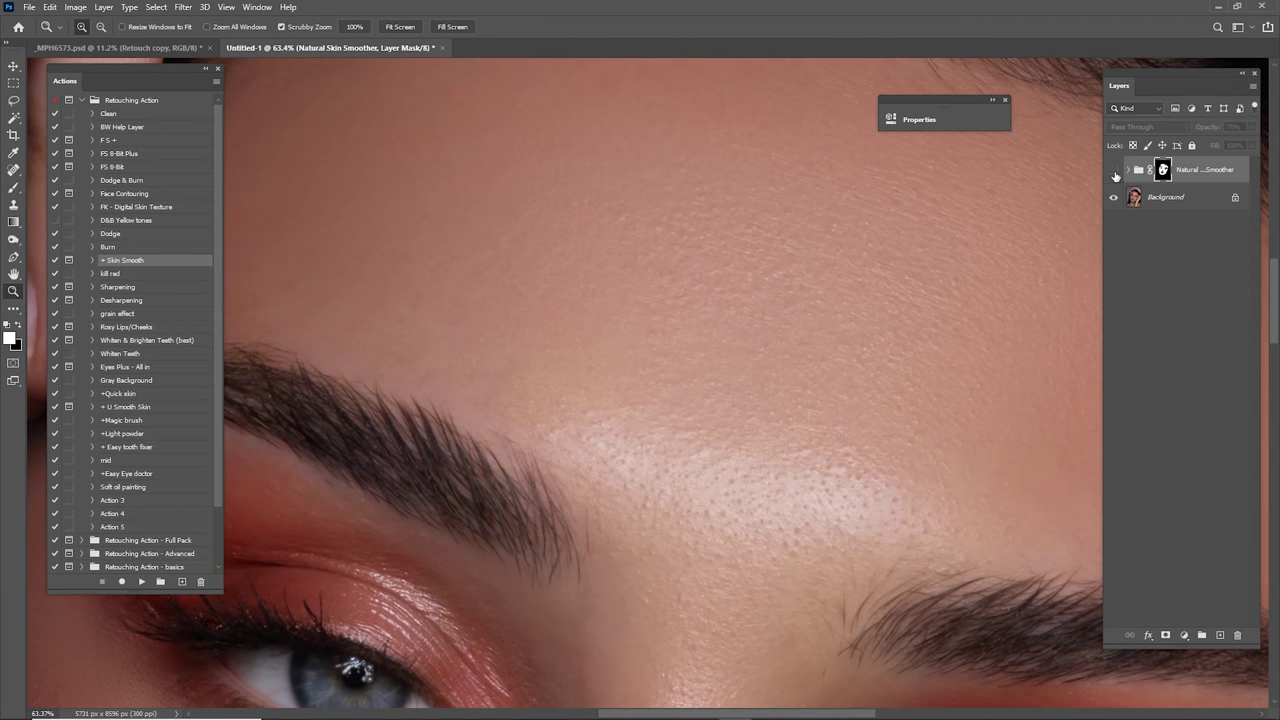
click(1113, 172)
click(1113, 172)
click(1113, 172)
click(1113, 172)
click(1113, 172)
click(1113, 172)
click(1116, 172)
key(ctrl+0)
click(1116, 172)
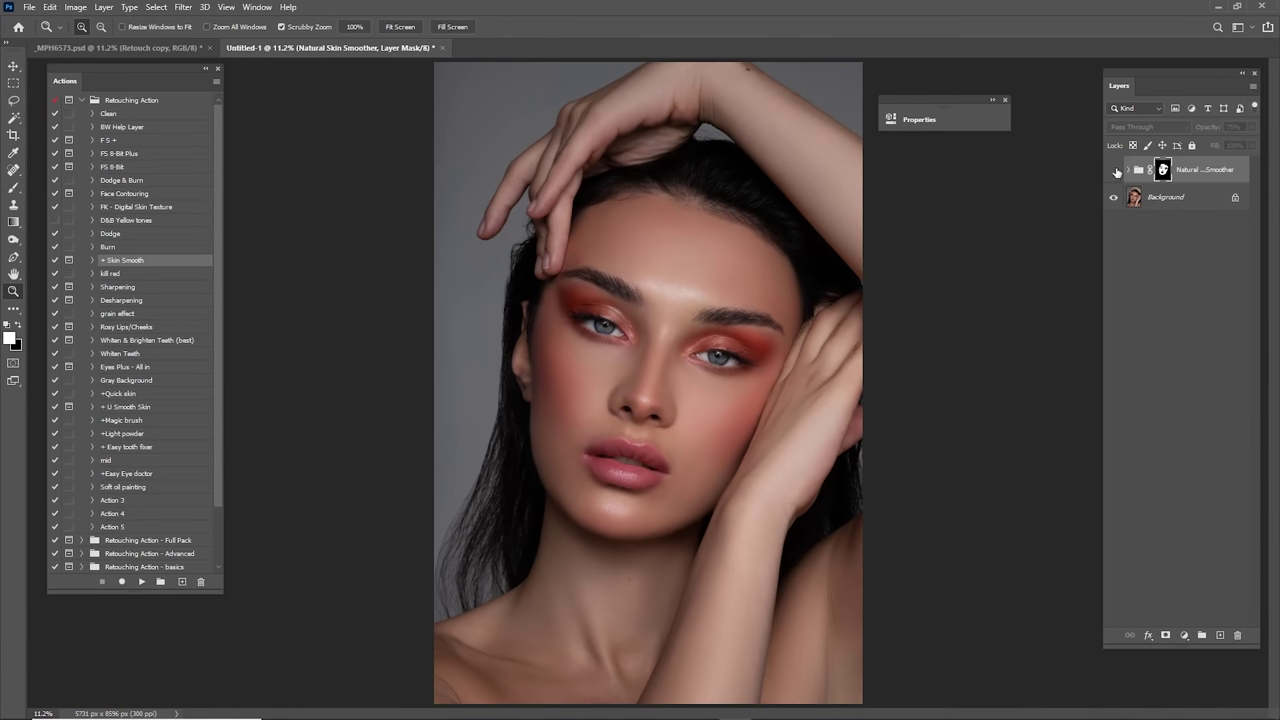
click(1116, 172)
Step: Run the FK - Digital Skin Texture action and get the Brush ready on the forehead
click(144, 208)
click(141, 581)
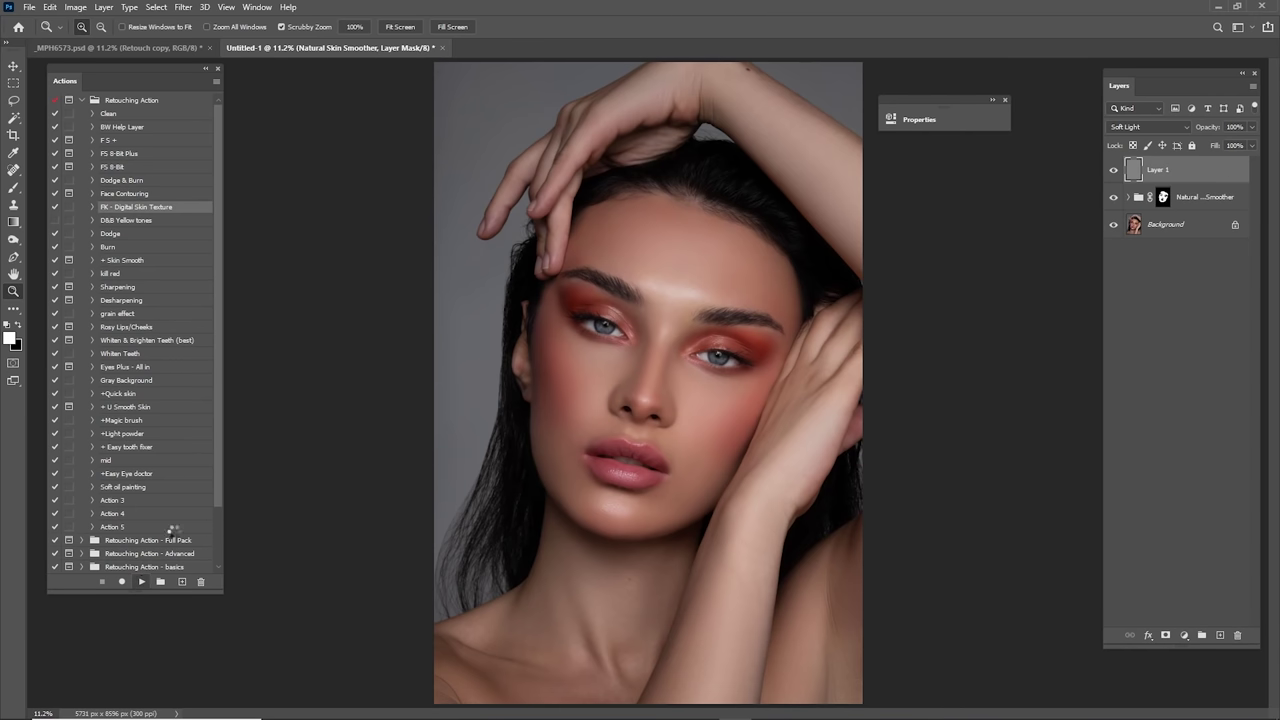
drag(693, 272, 775, 331)
drag(775, 331, 737, 360)
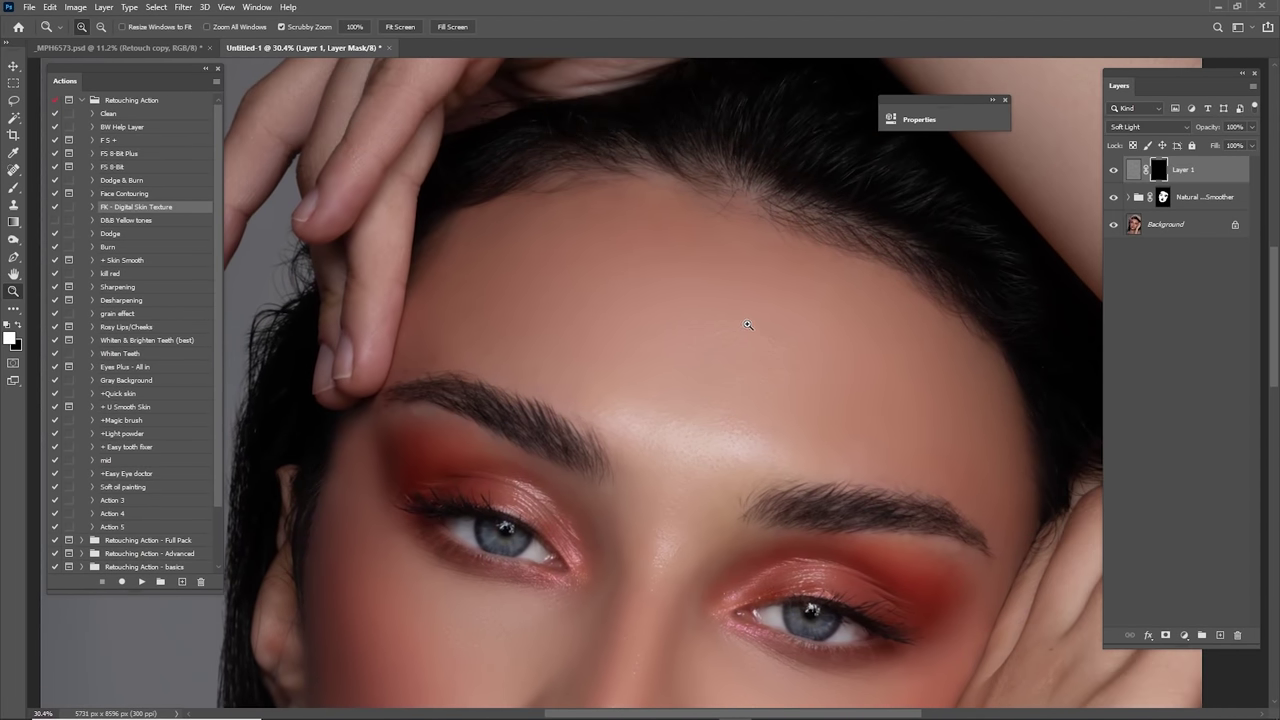
key(b)
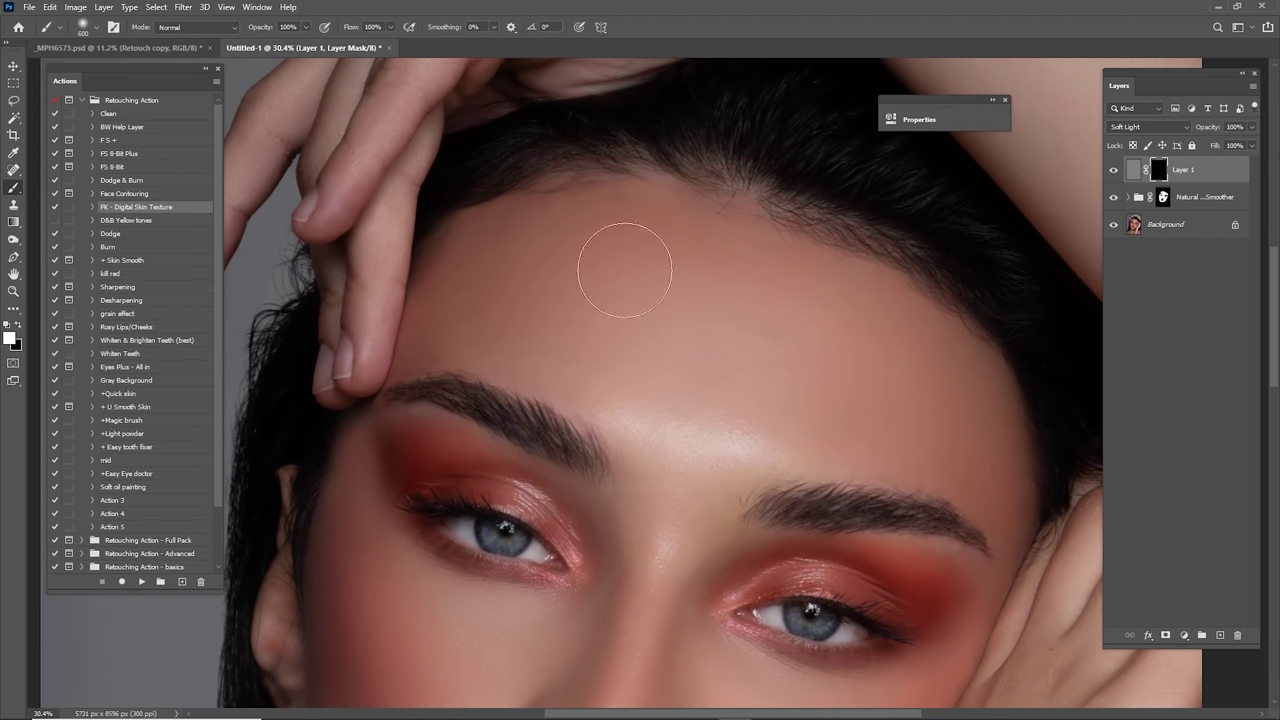
Step: Paint white on Layer 1's mask over the forehead, nose, cheeks, chin and around the eyes, varying the brush between 250 and 700 px
mouse_move(690, 267)
mouse_down()
mouse_move(766, 351)
mouse_move(717, 234)
mouse_move(856, 260)
mouse_move(554, 254)
mouse_up()
key([)
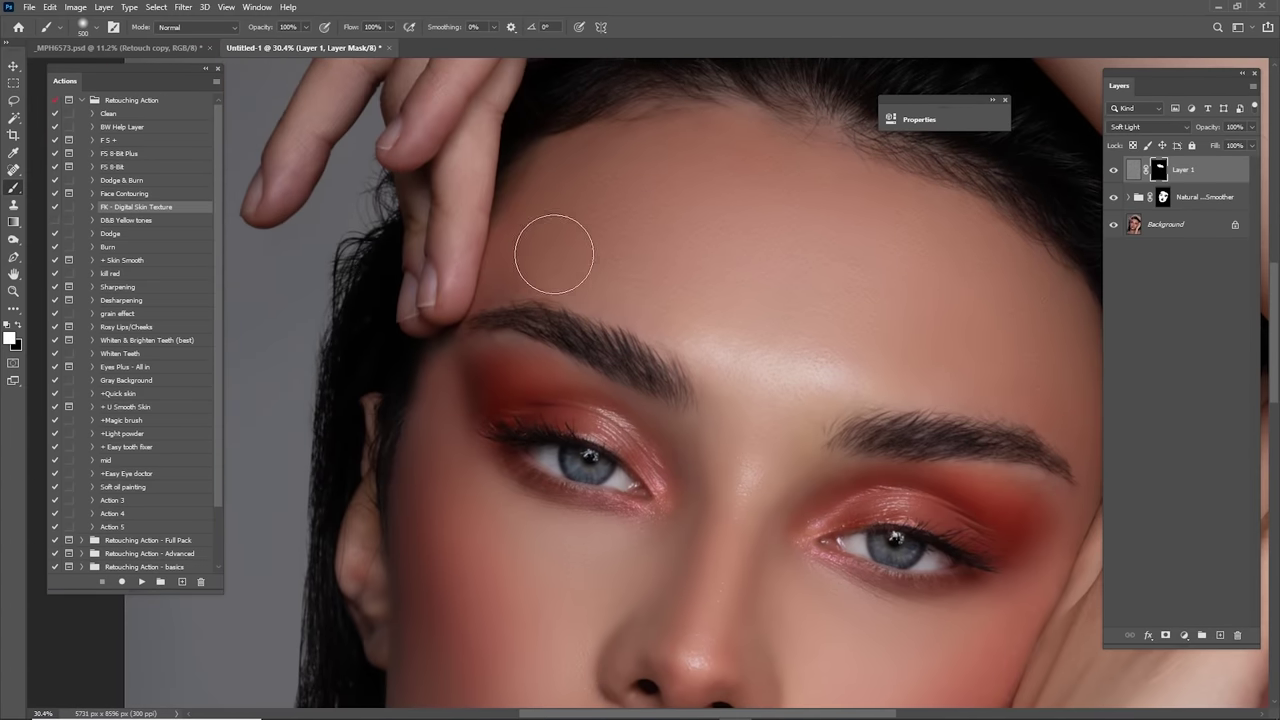
drag(774, 391, 766, 160)
drag(683, 387, 790, 311)
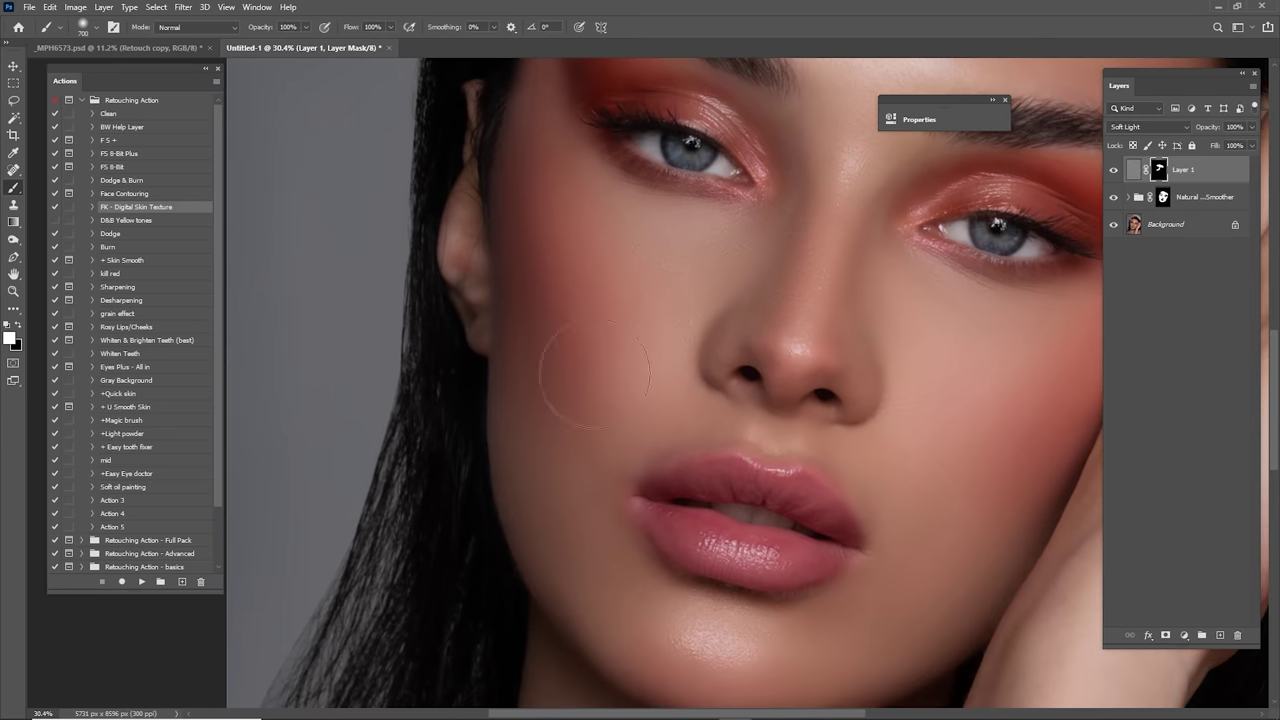
key(])
drag(566, 430, 561, 358)
mouse_move(551, 271)
mouse_down()
mouse_move(587, 397)
mouse_move(752, 491)
mouse_move(651, 540)
mouse_move(784, 461)
mouse_up()
drag(876, 303, 788, 450)
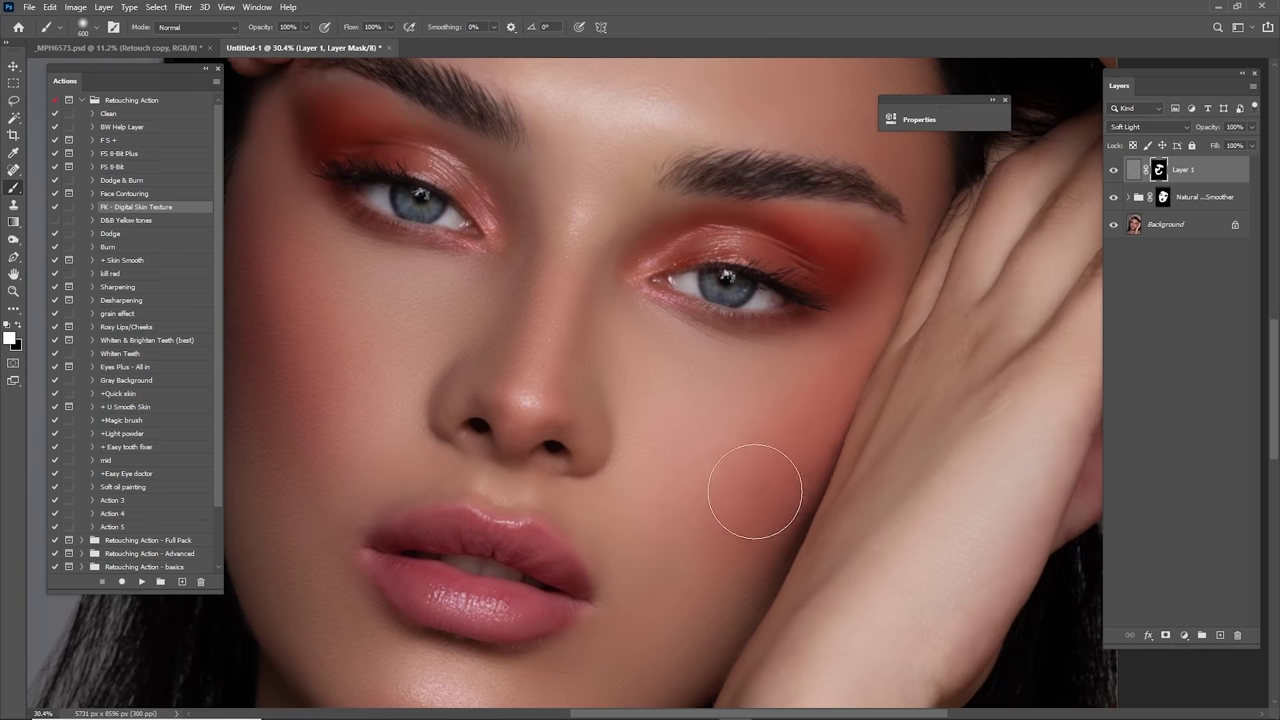
drag(637, 358, 779, 507)
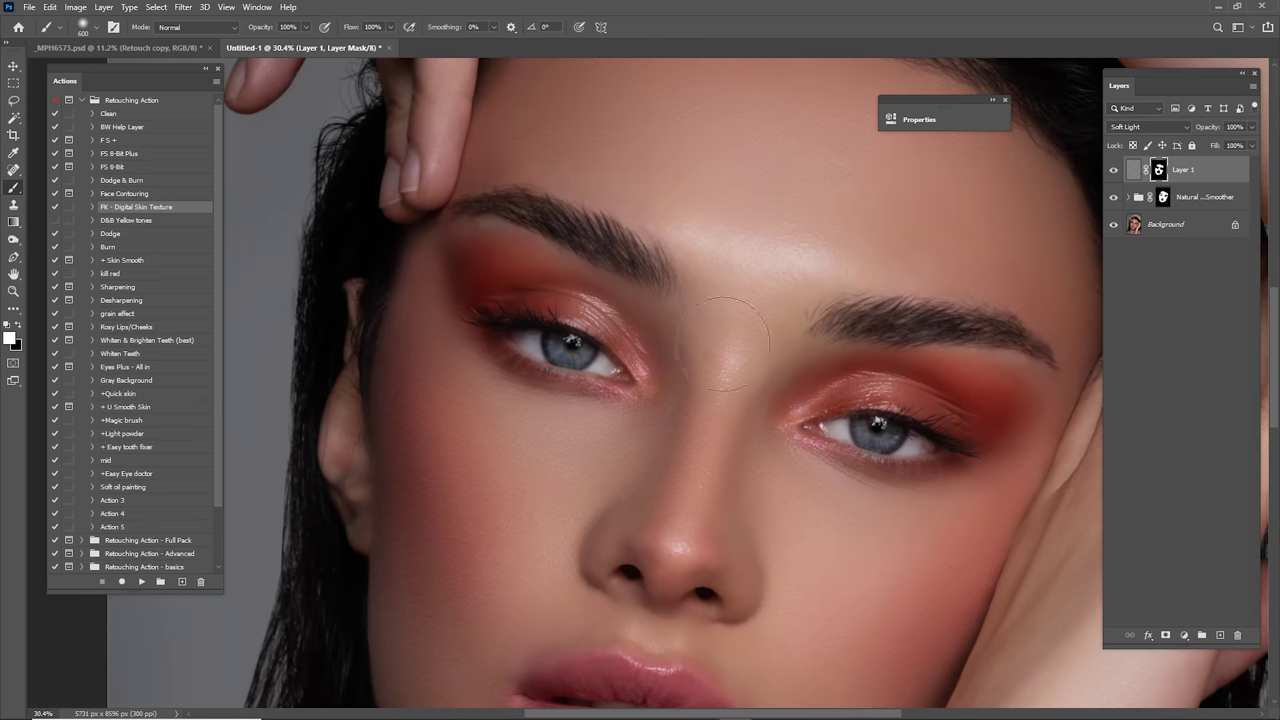
drag(736, 207, 794, 202)
drag(880, 270, 697, 319)
key([)
key([)
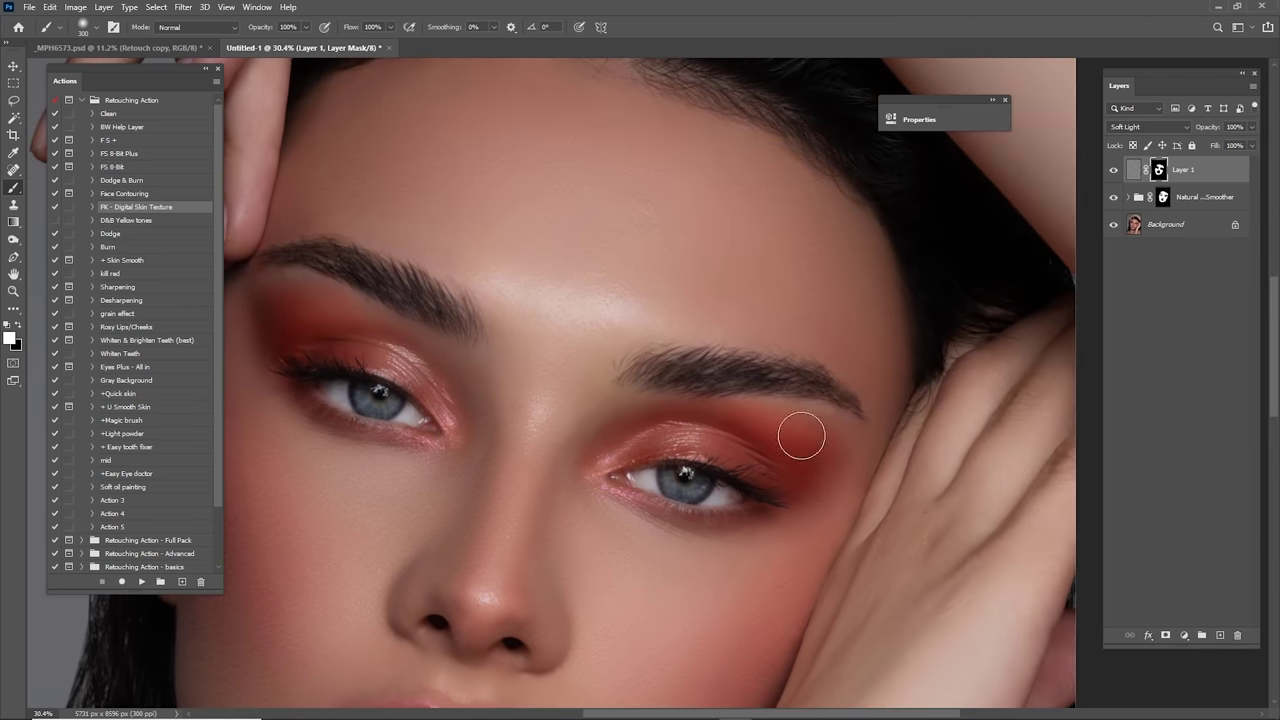
drag(806, 429, 877, 351)
drag(668, 351, 784, 376)
drag(564, 412, 606, 271)
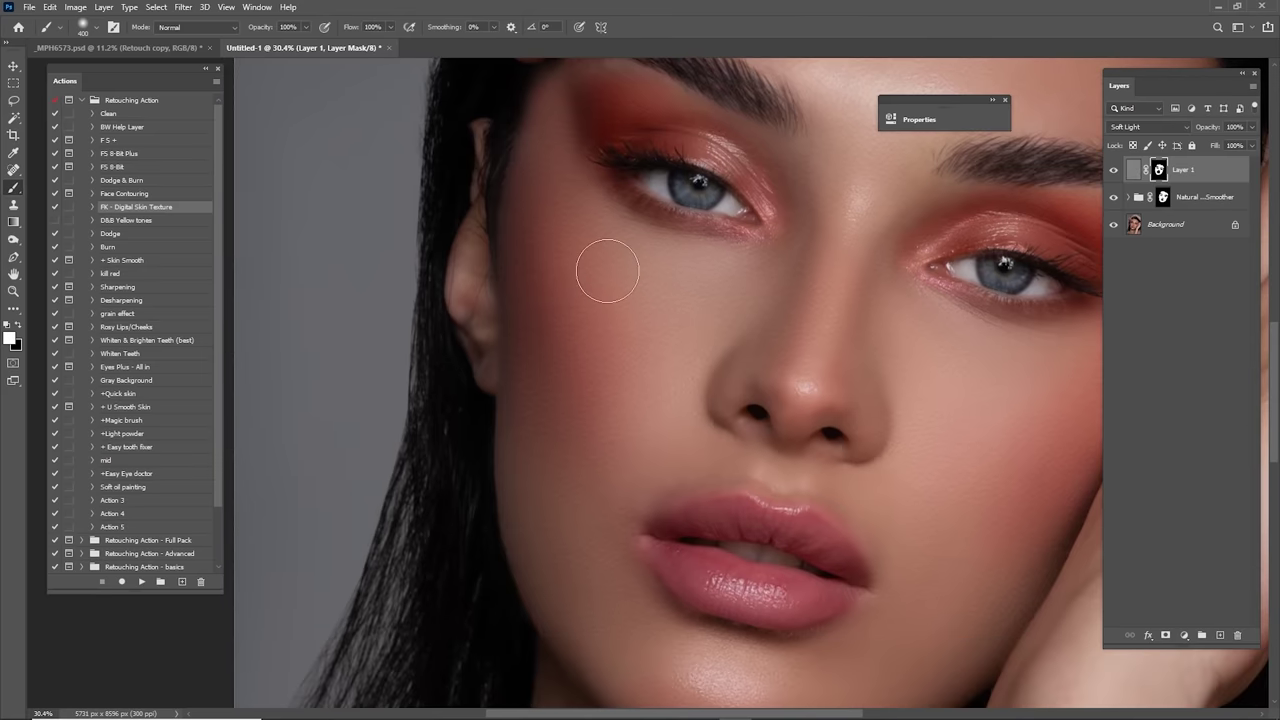
drag(570, 514, 571, 257)
drag(645, 413, 535, 530)
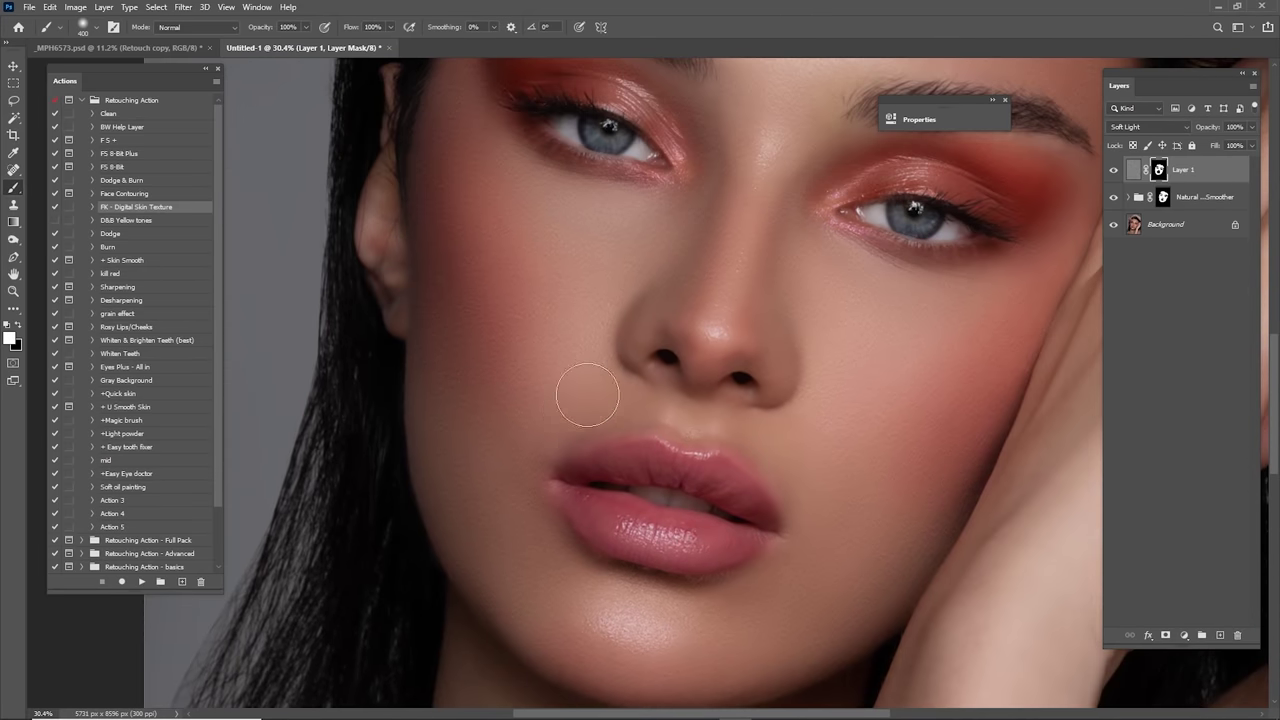
drag(583, 386, 534, 349)
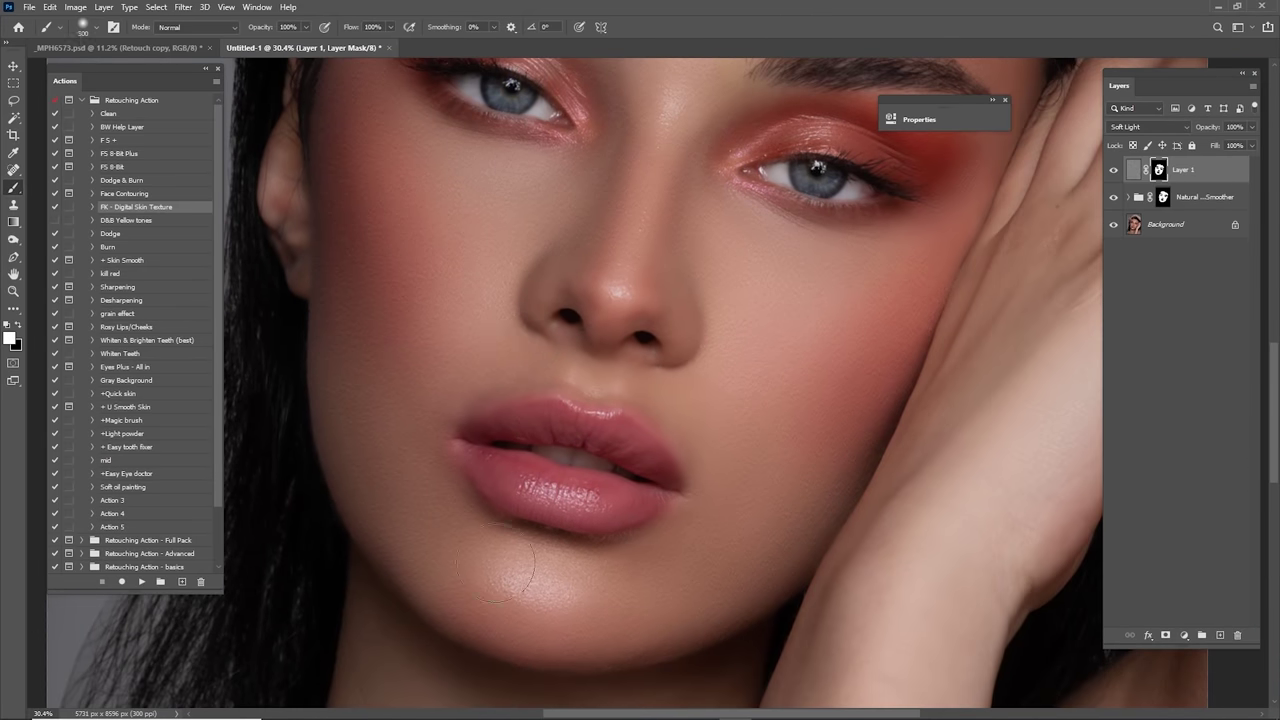
drag(818, 475, 731, 591)
drag(863, 307, 808, 480)
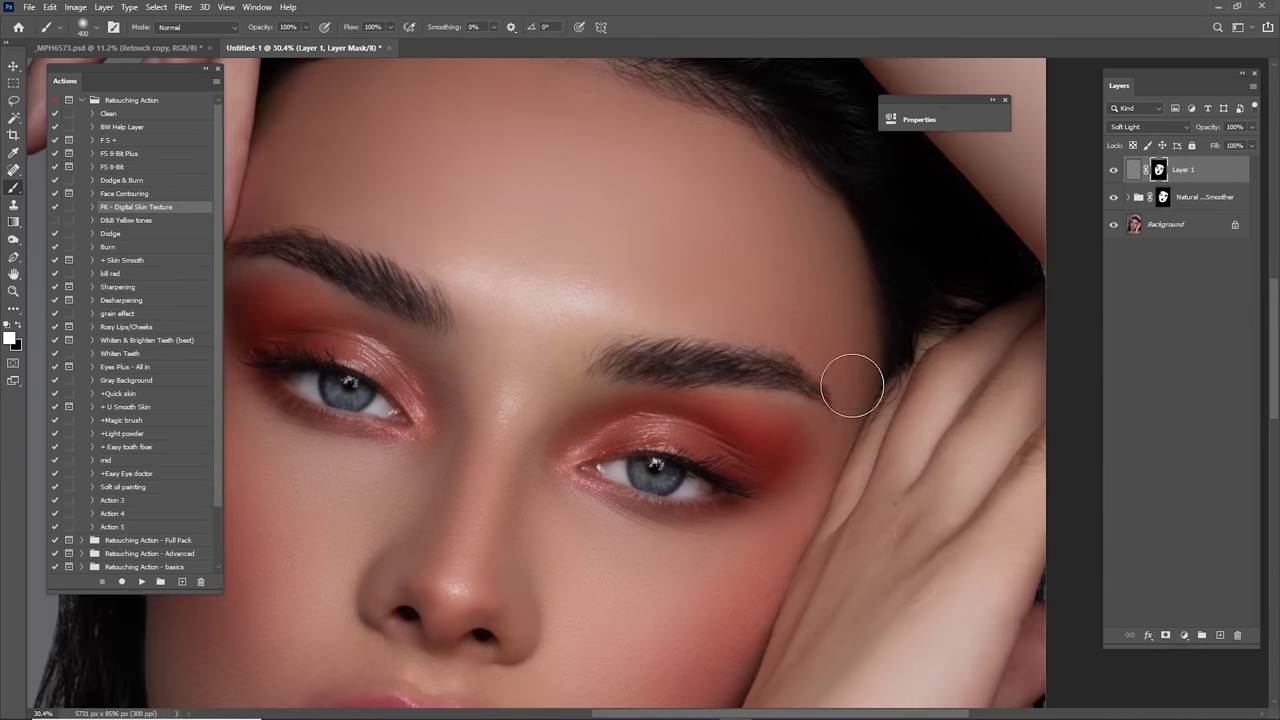
drag(669, 132, 945, 270)
drag(627, 337, 680, 225)
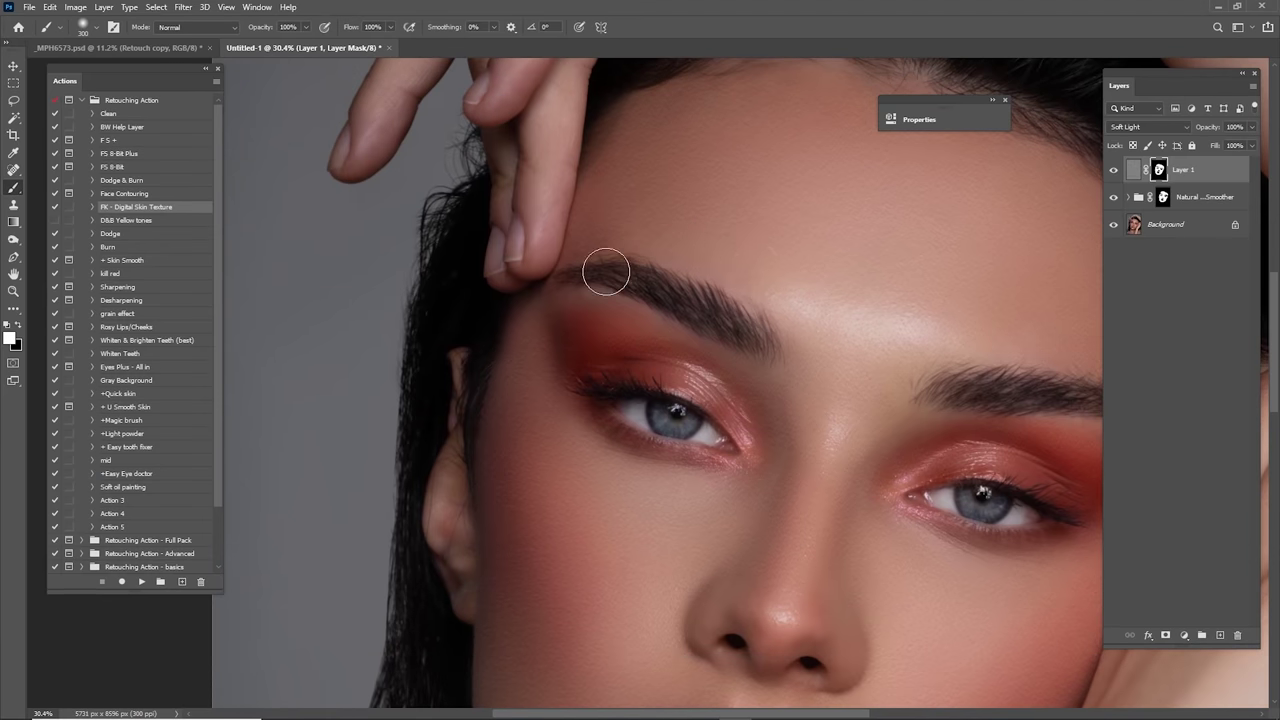
drag(783, 434, 723, 282)
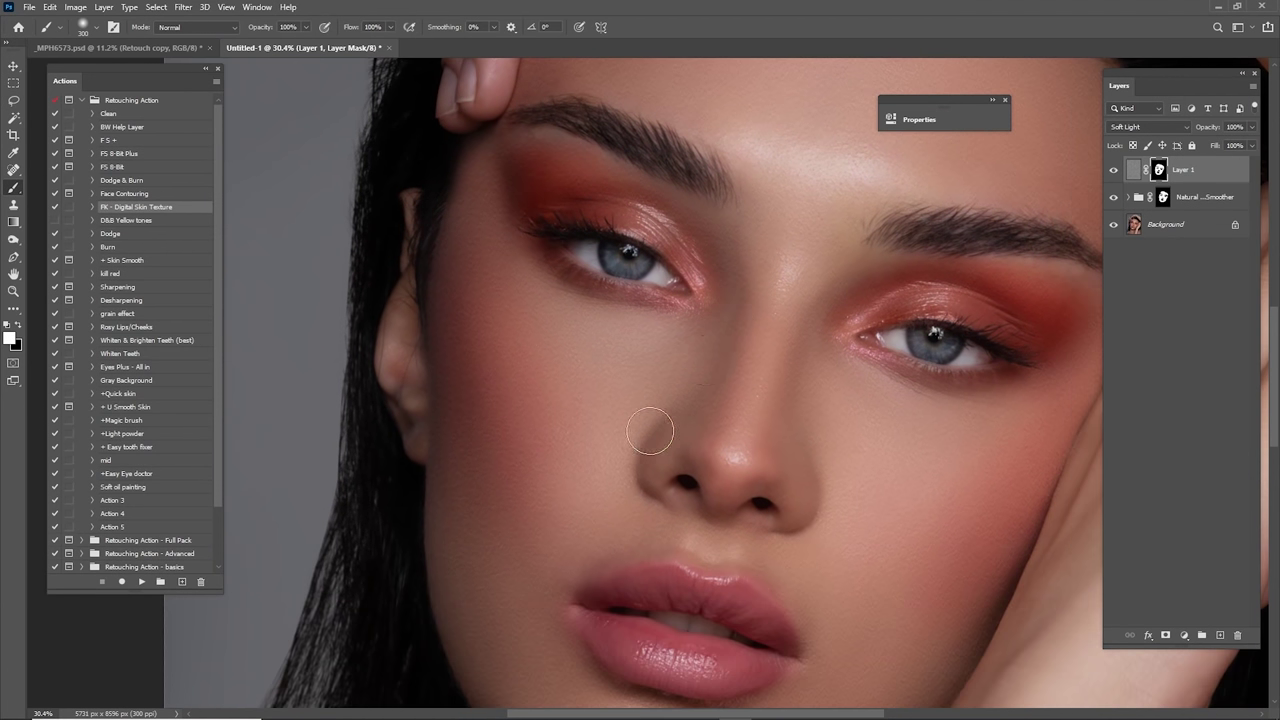
drag(650, 431, 609, 288)
drag(697, 389, 602, 329)
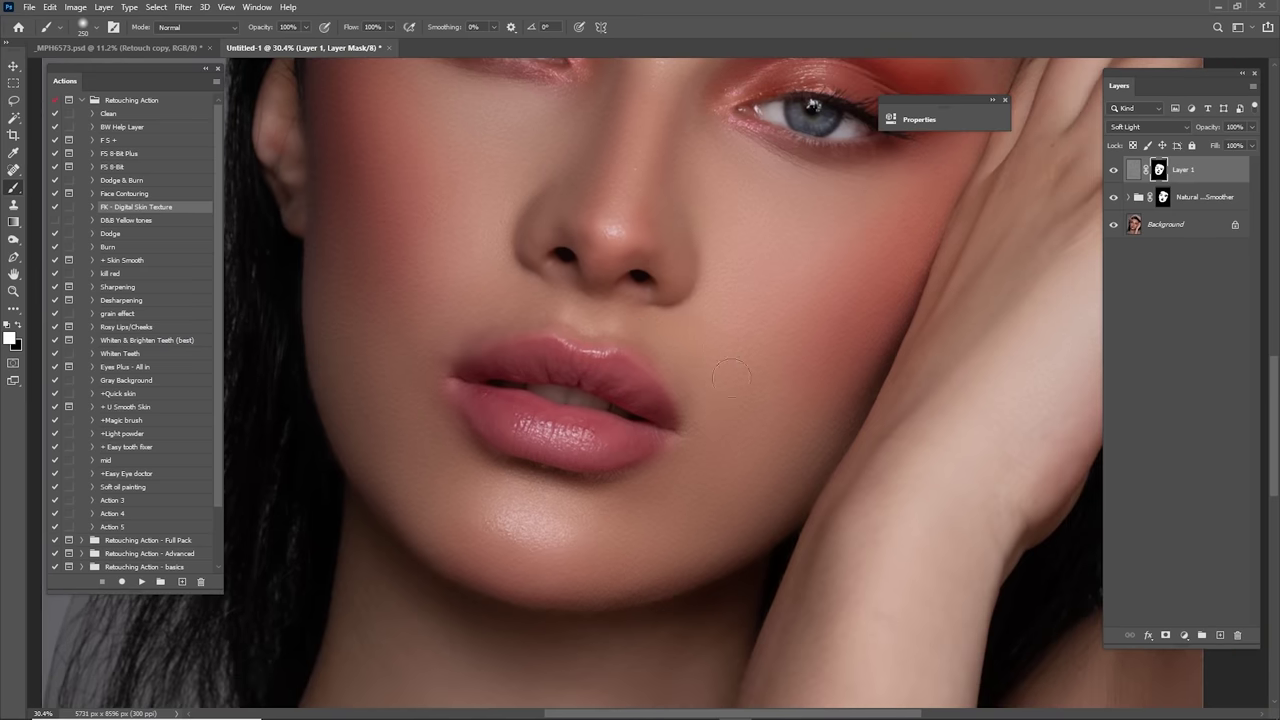
Step: Hide Layer 1 and set the Natural Skin Smoother group's opacity to 40%
drag(851, 251, 955, 262)
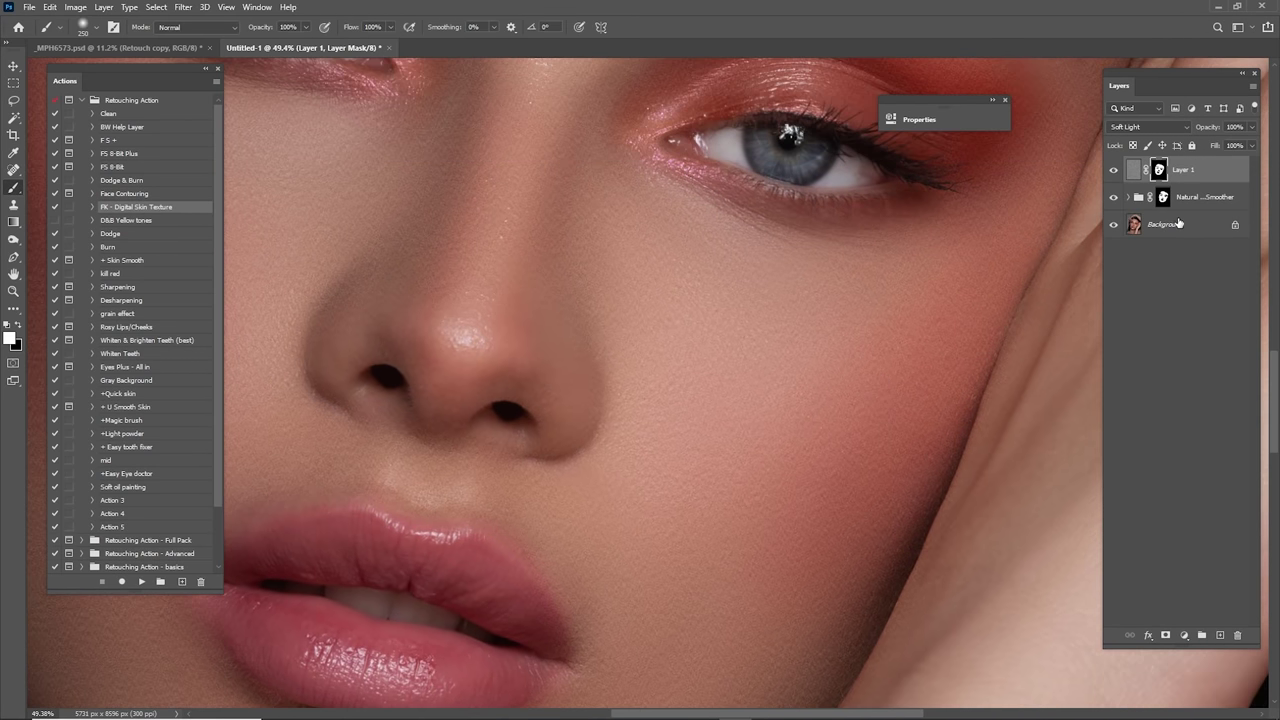
click(1200, 198)
click(1113, 170)
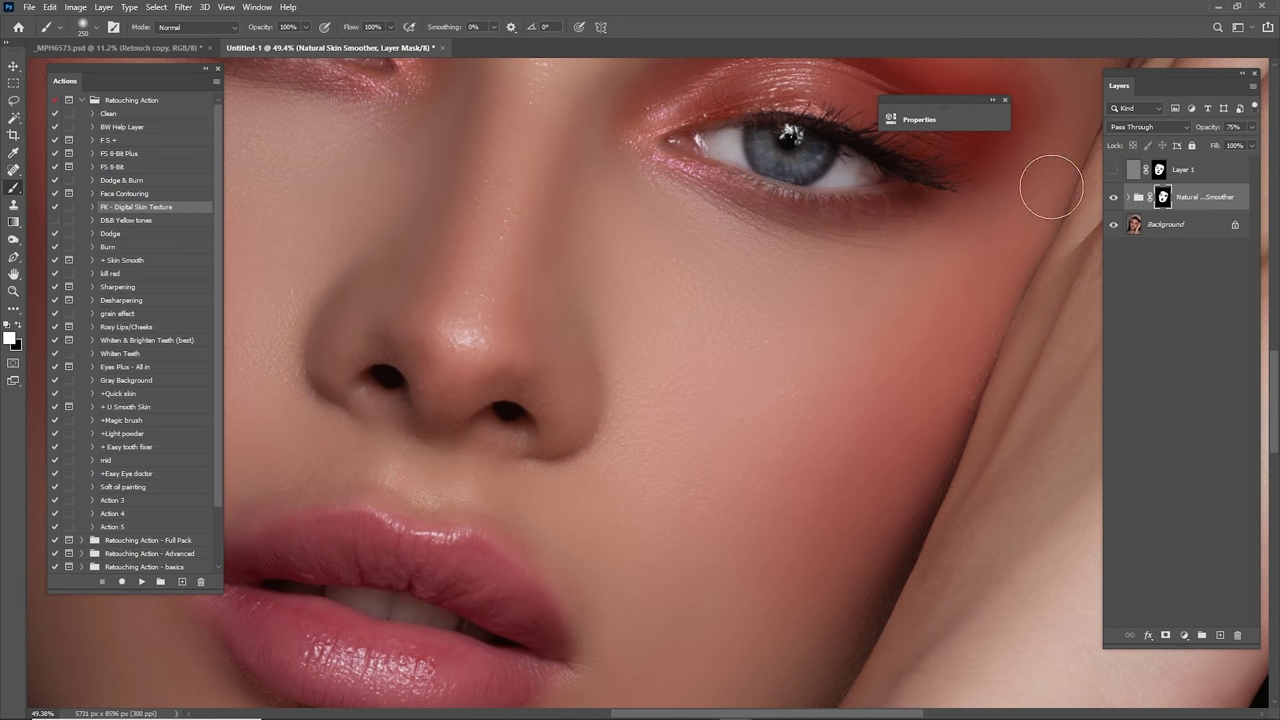
drag(946, 170, 952, 328)
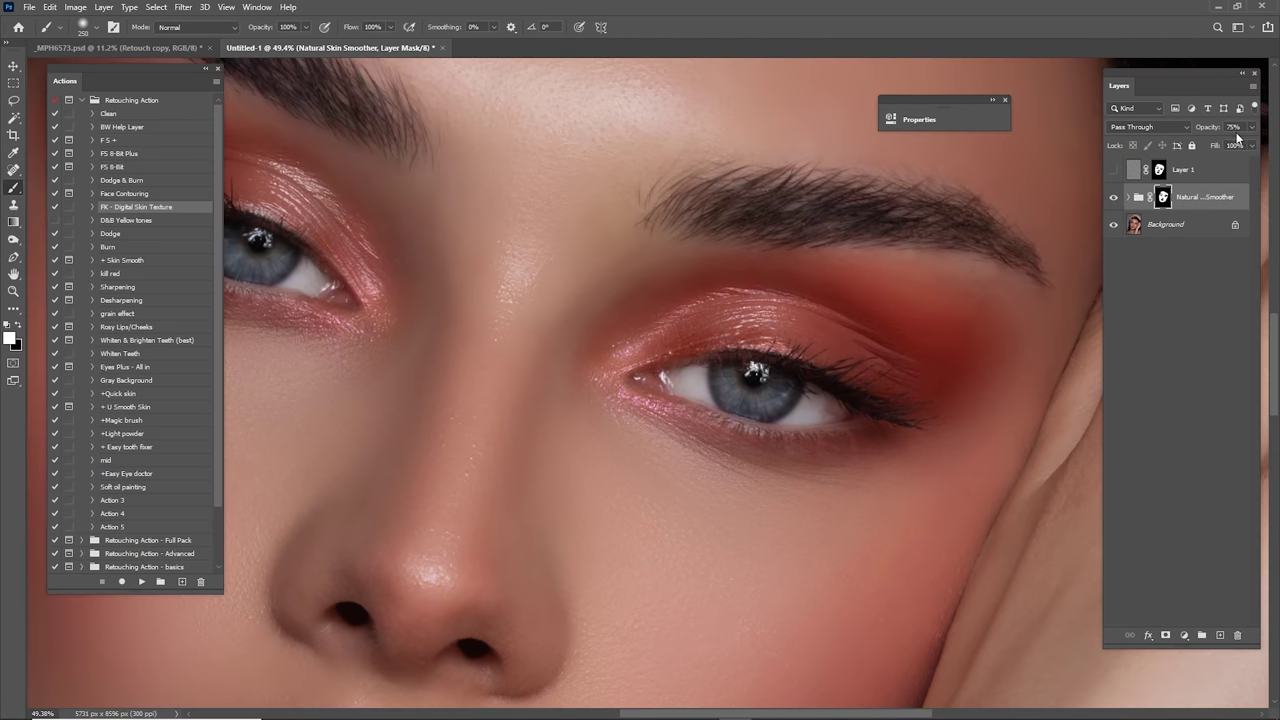
text(40)
Step: Show the Layer 1 skin texture again and set its opacity to 25%
click(1175, 169)
click(1113, 170)
drag(926, 206, 834, 378)
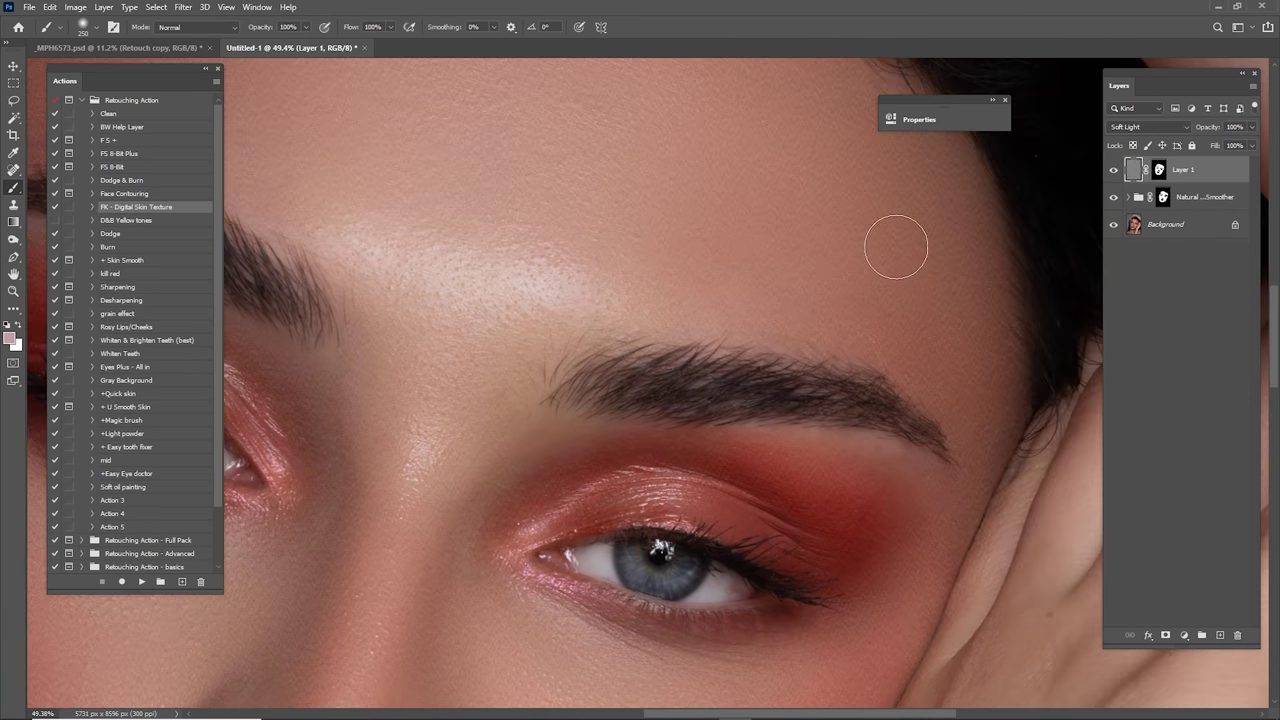
drag(862, 200, 897, 266)
drag(796, 307, 831, 329)
click(1240, 127)
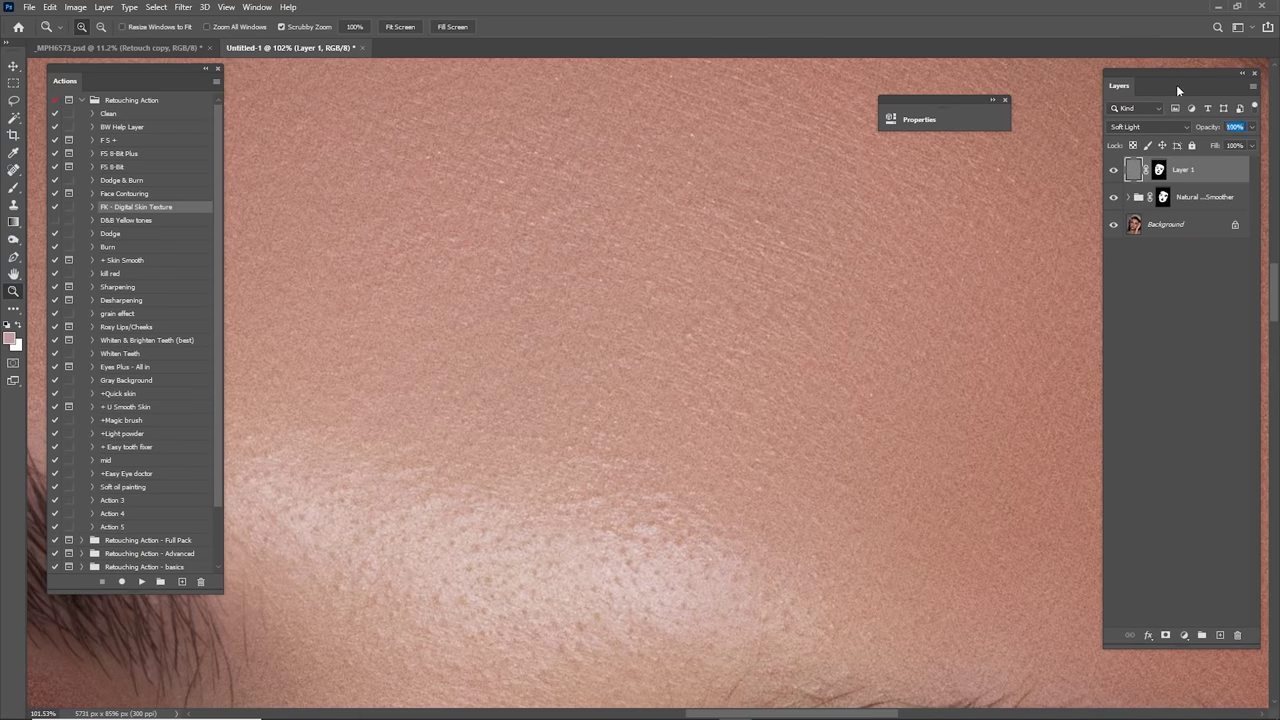
text(25)
Step: Compare the forehead skin with Layer 1's texture switched on and off
click(1115, 171)
click(1115, 171)
click(1115, 171)
click(1116, 171)
key(ctrl+0)
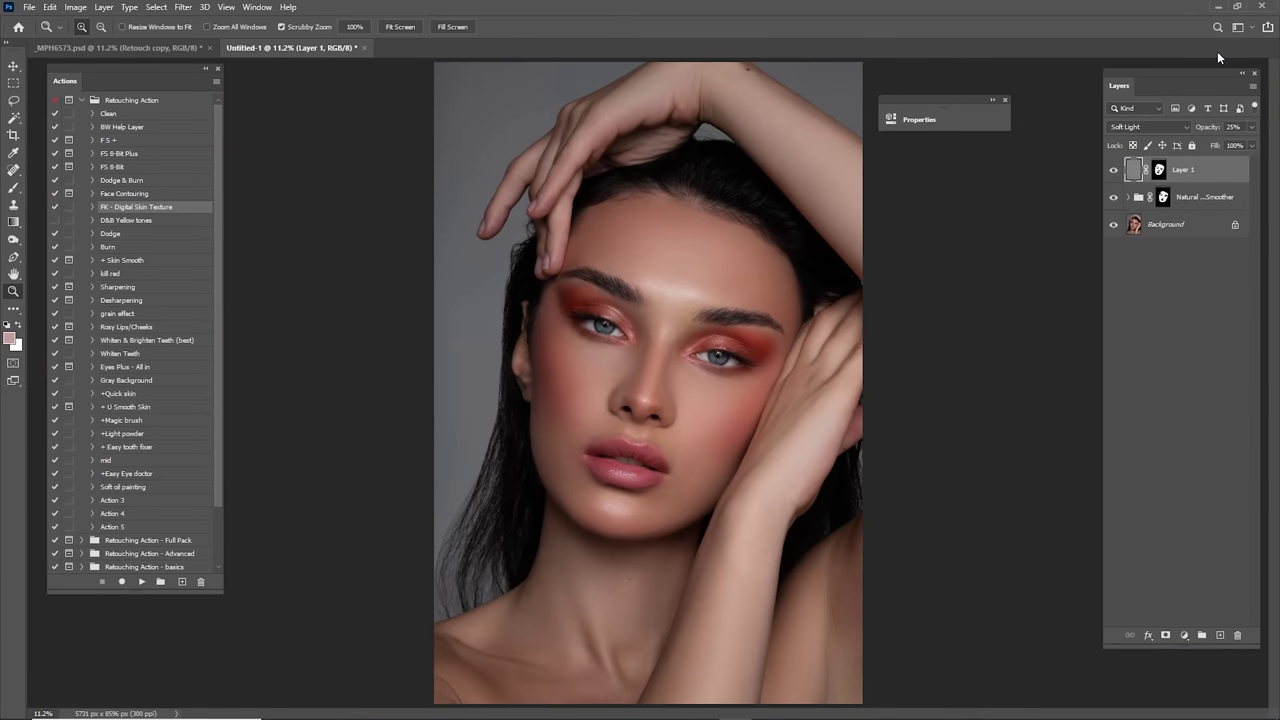
Step: Merge Layer 1, the Natural Skin Smoother group and the Background into one layer
shift+click(1172, 227)
right_click(1176, 171)
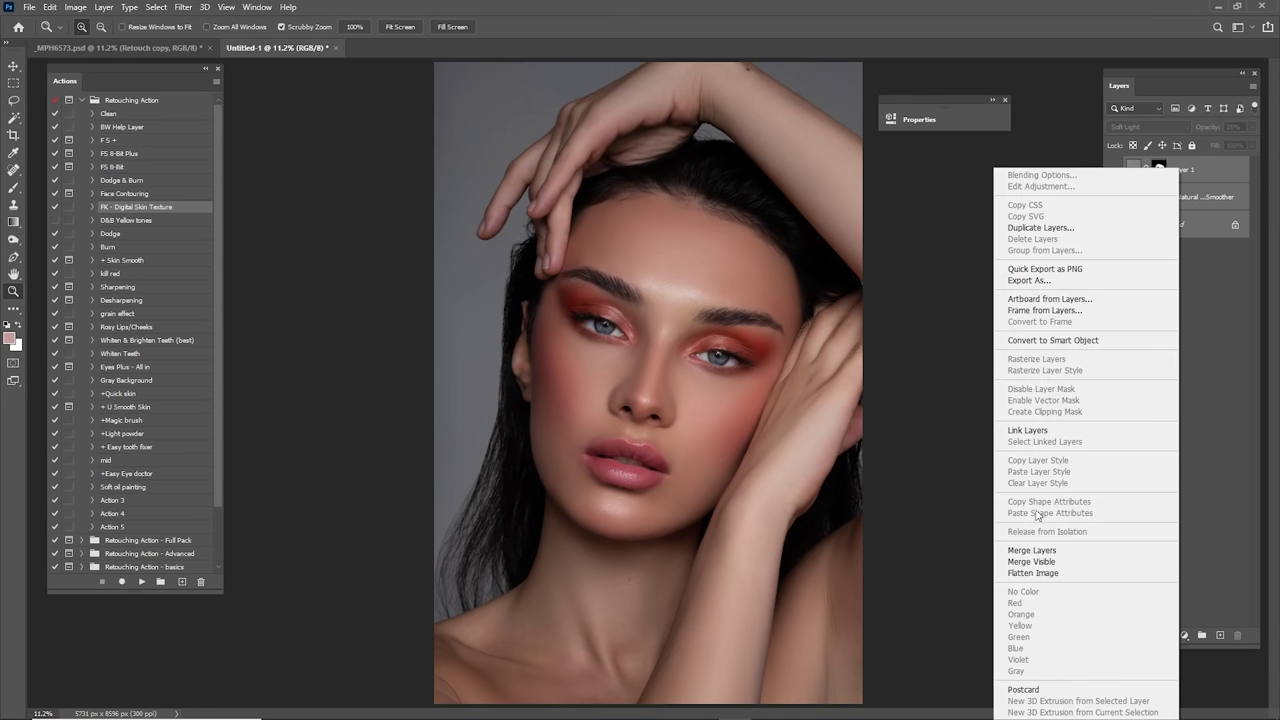
click(1038, 550)
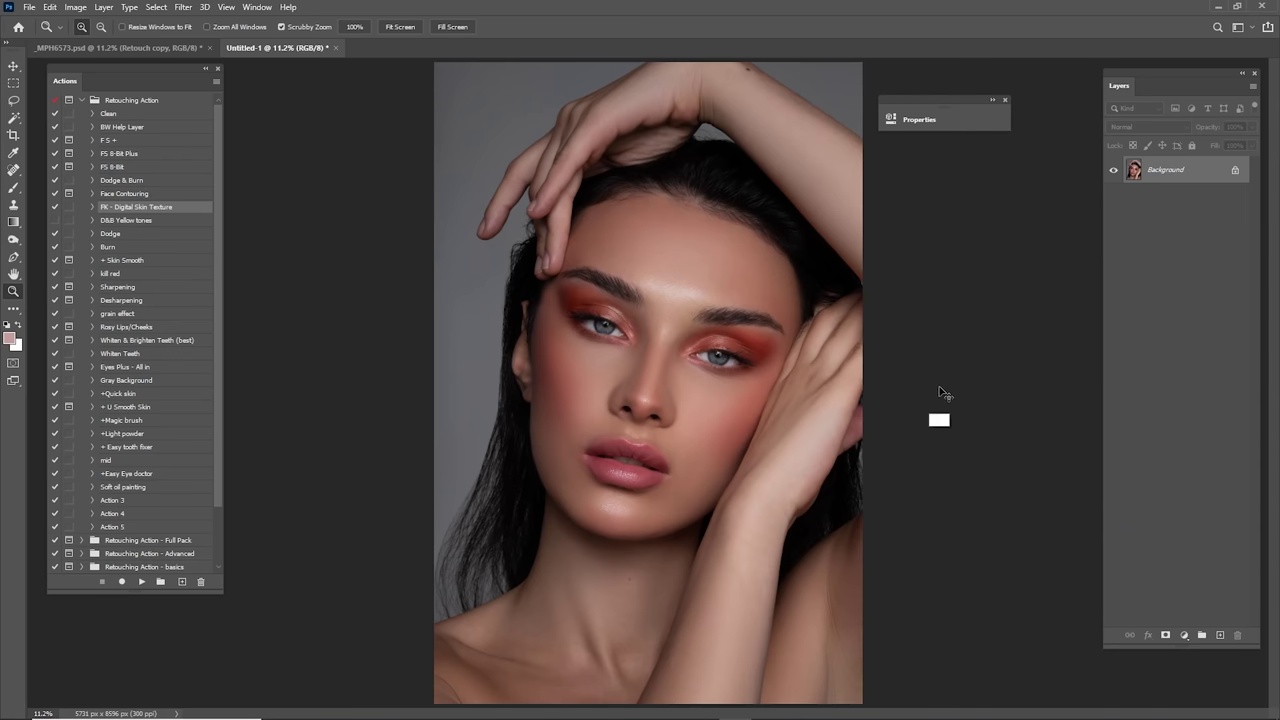
Step: Paste the merged skin image into _MPH6573.psd as a new layer above Retouch copy
click(186, 48)
key(ctrl+a)
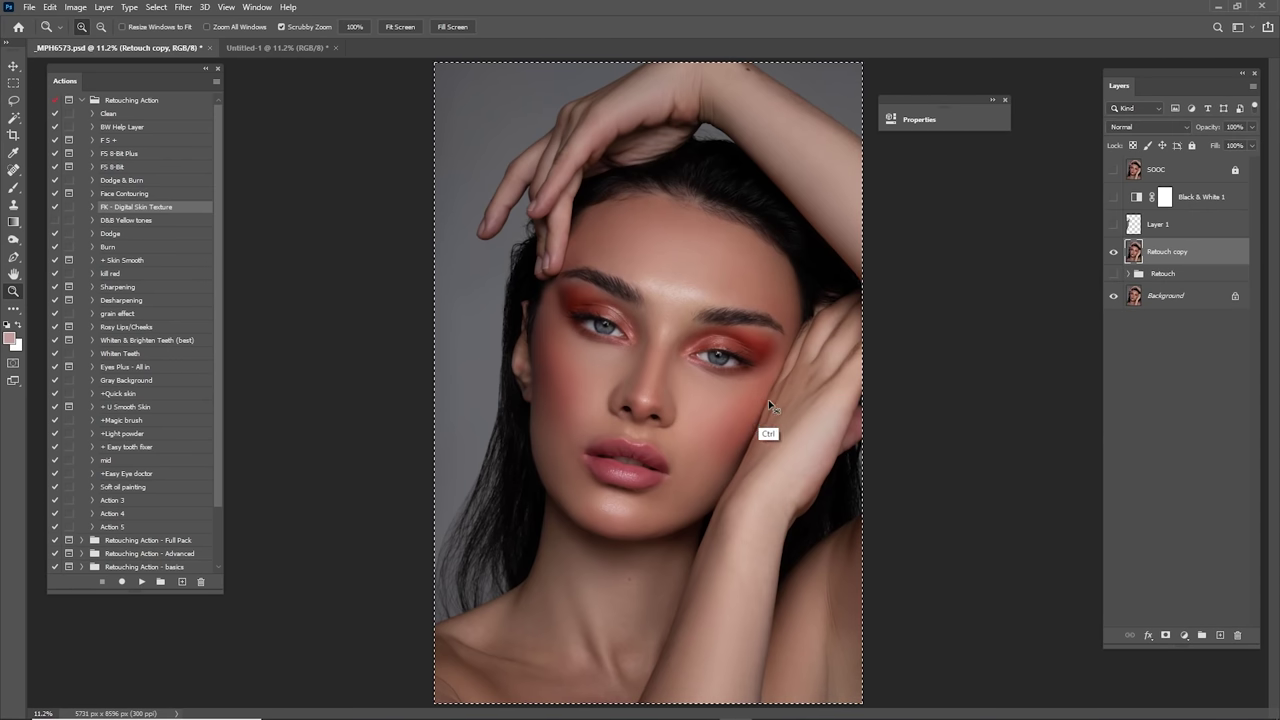
key(ctrl+v)
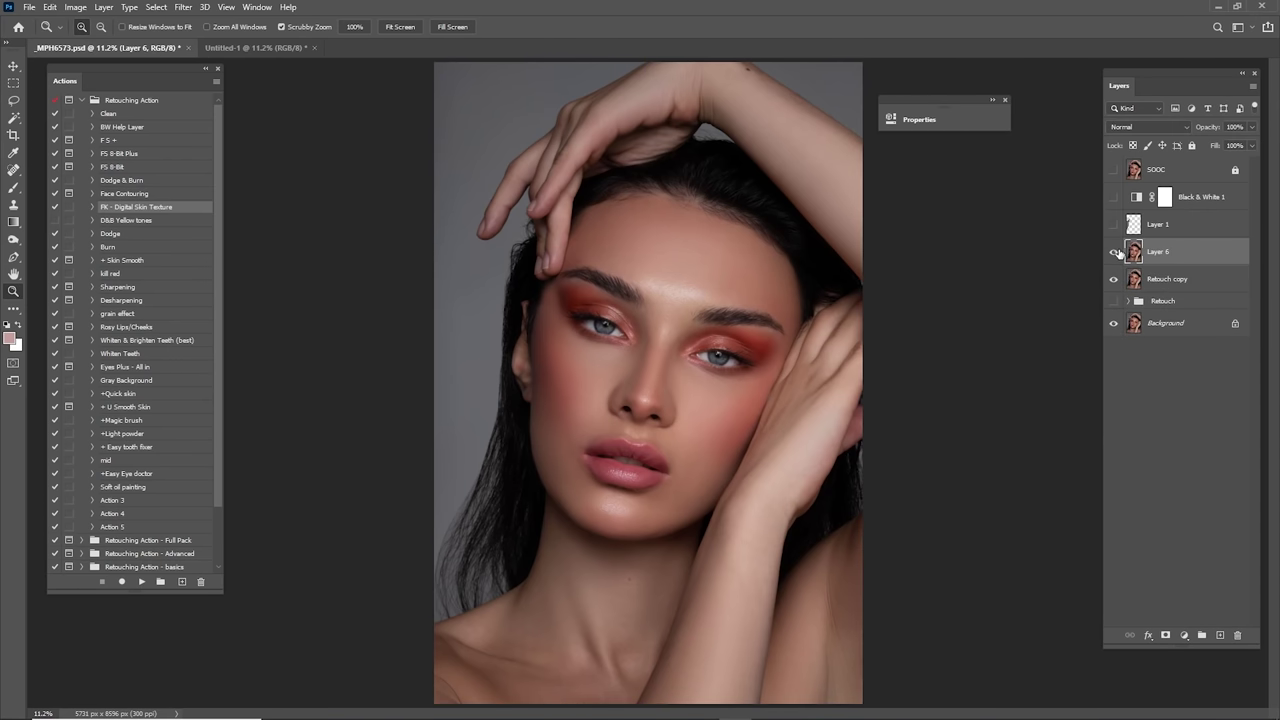
Step: Compare the forehead with Layer 6 switched on and off, and check the whole portrait against the Untitled-1 document
drag(670, 294, 954, 300)
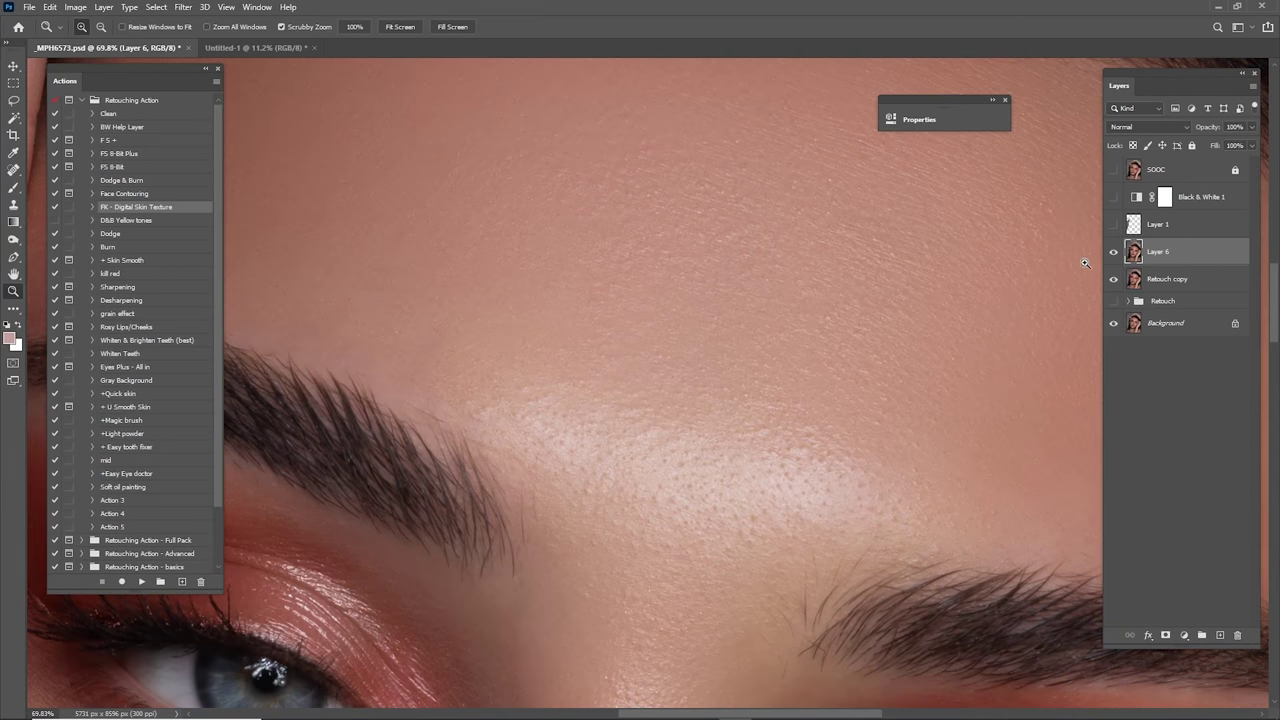
click(1113, 252)
key(ctrl+0)
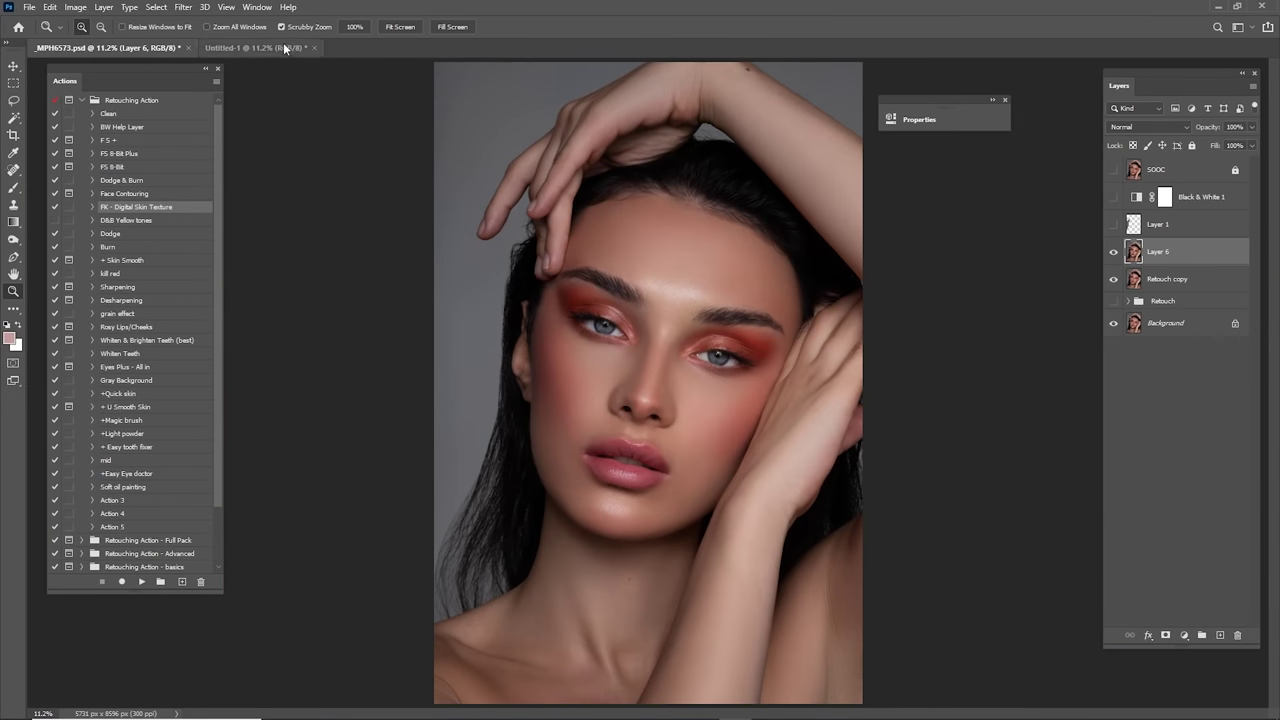
click(250, 47)
click(160, 47)
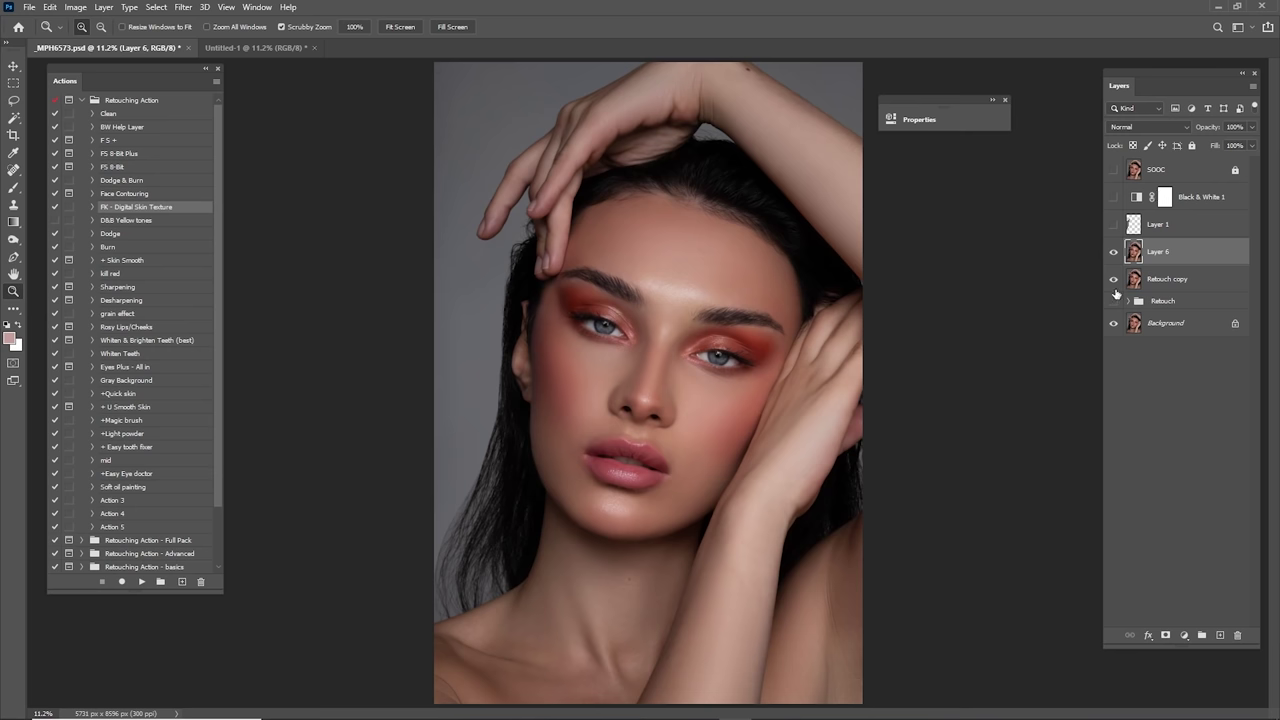
click(250, 49)
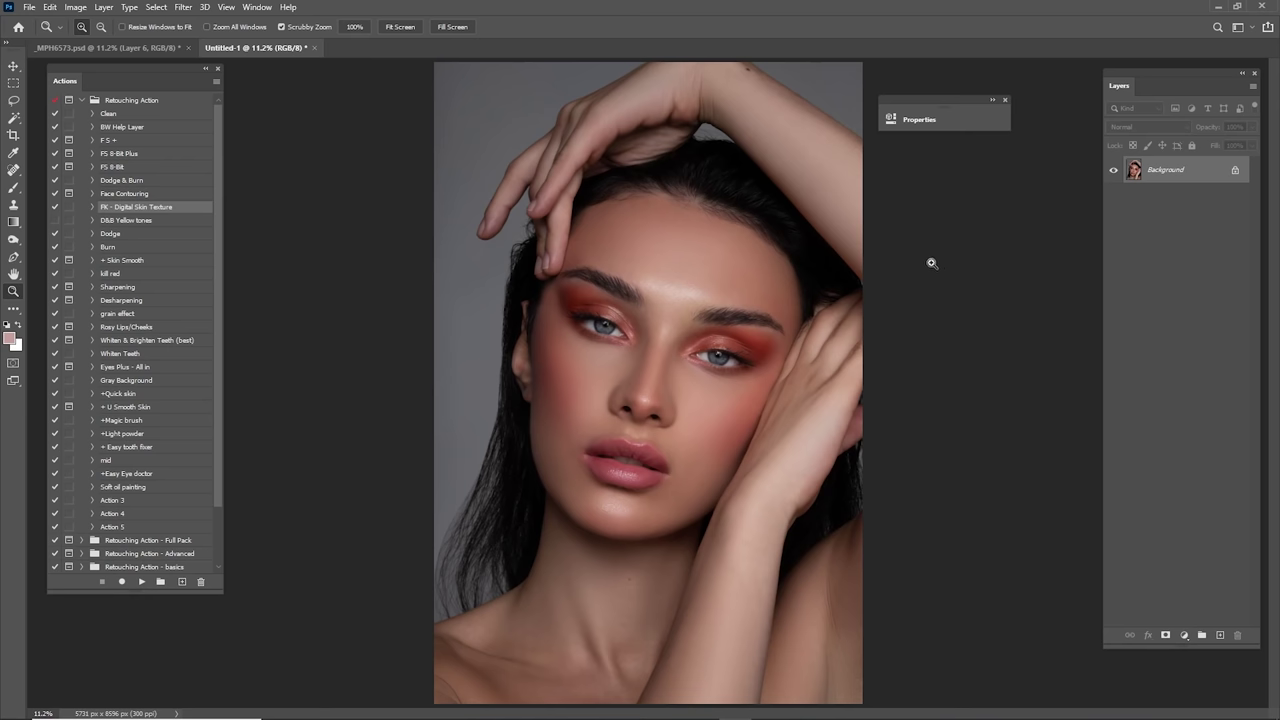
click(167, 52)
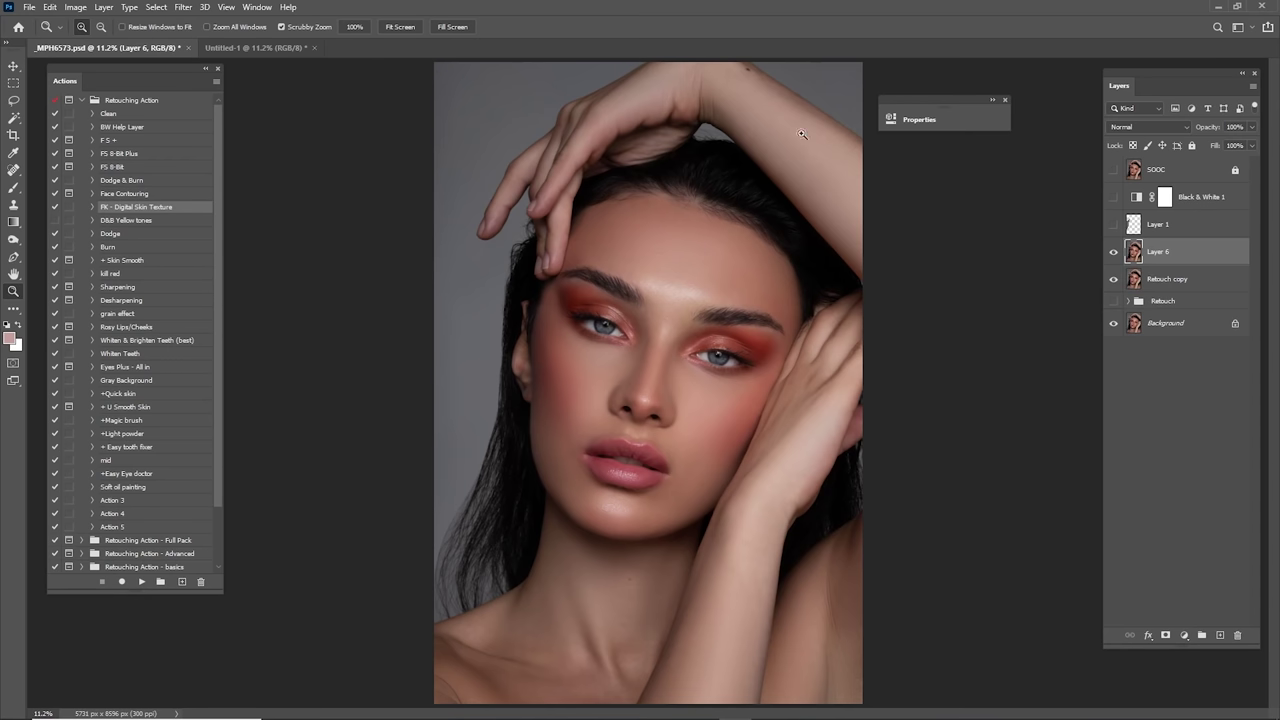
Step: Compare the retouched portrait with the original by switching the SOOC layer on and off
click(1113, 172)
click(1113, 172)
click(1114, 171)
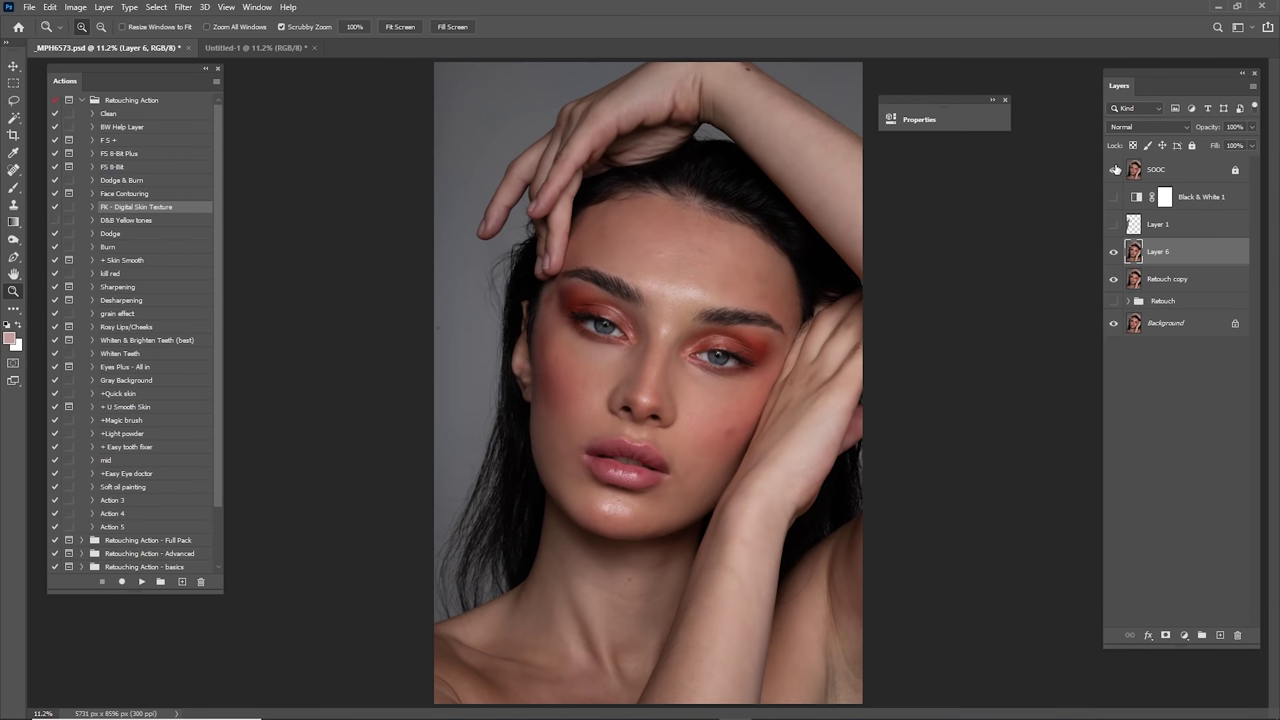
click(1114, 171)
click(1114, 171)
click(1114, 171)
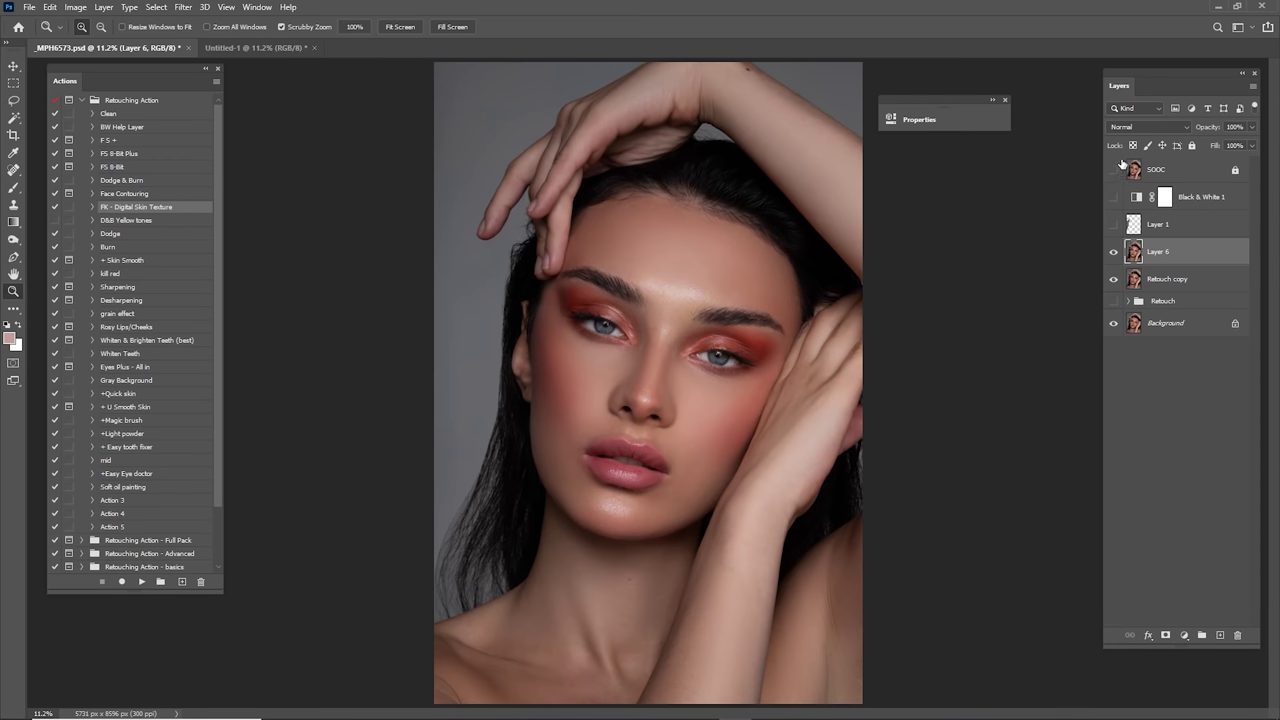
Step: Return to the Untitled-1 document and expand the Color Grade - White Skin action set
click(318, 47)
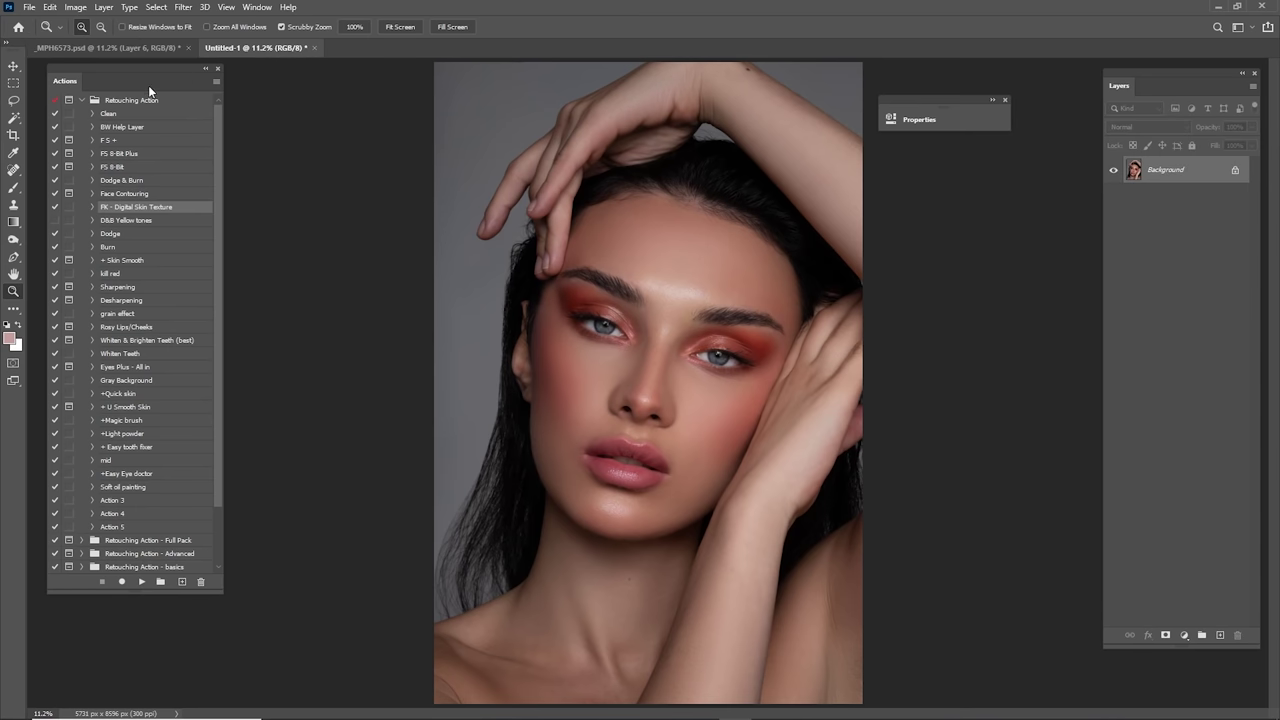
click(82, 100)
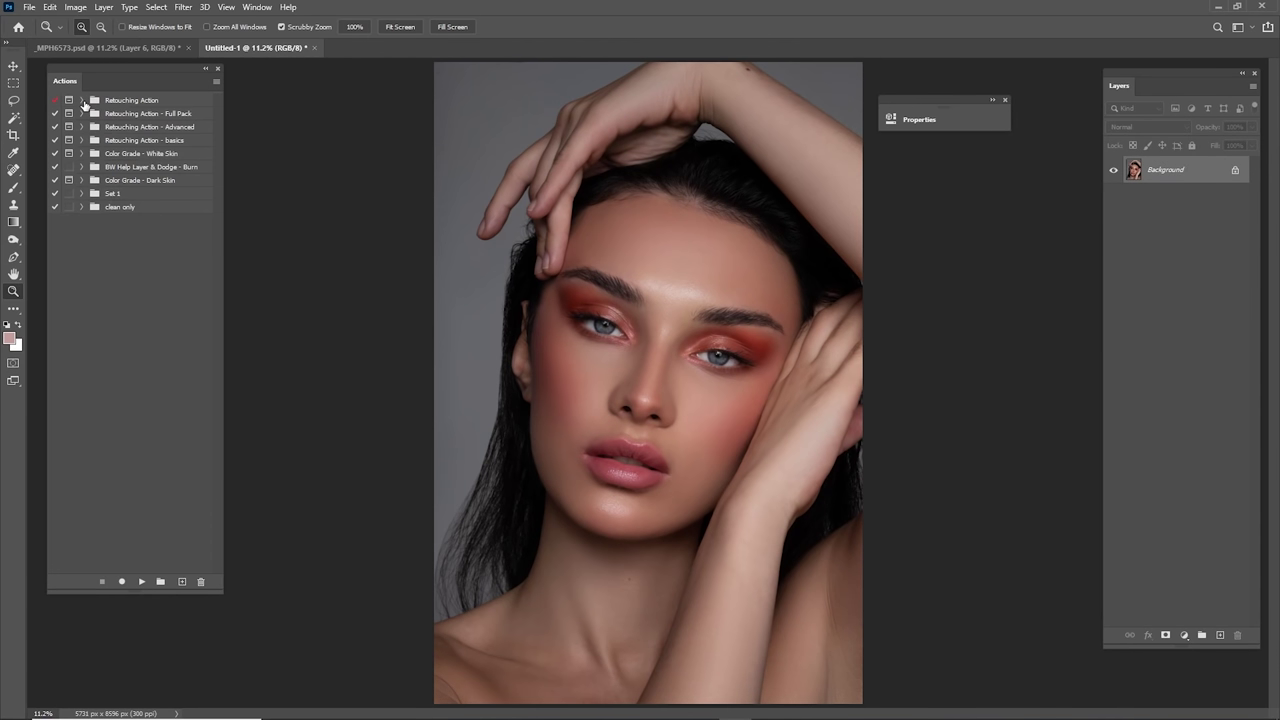
click(82, 154)
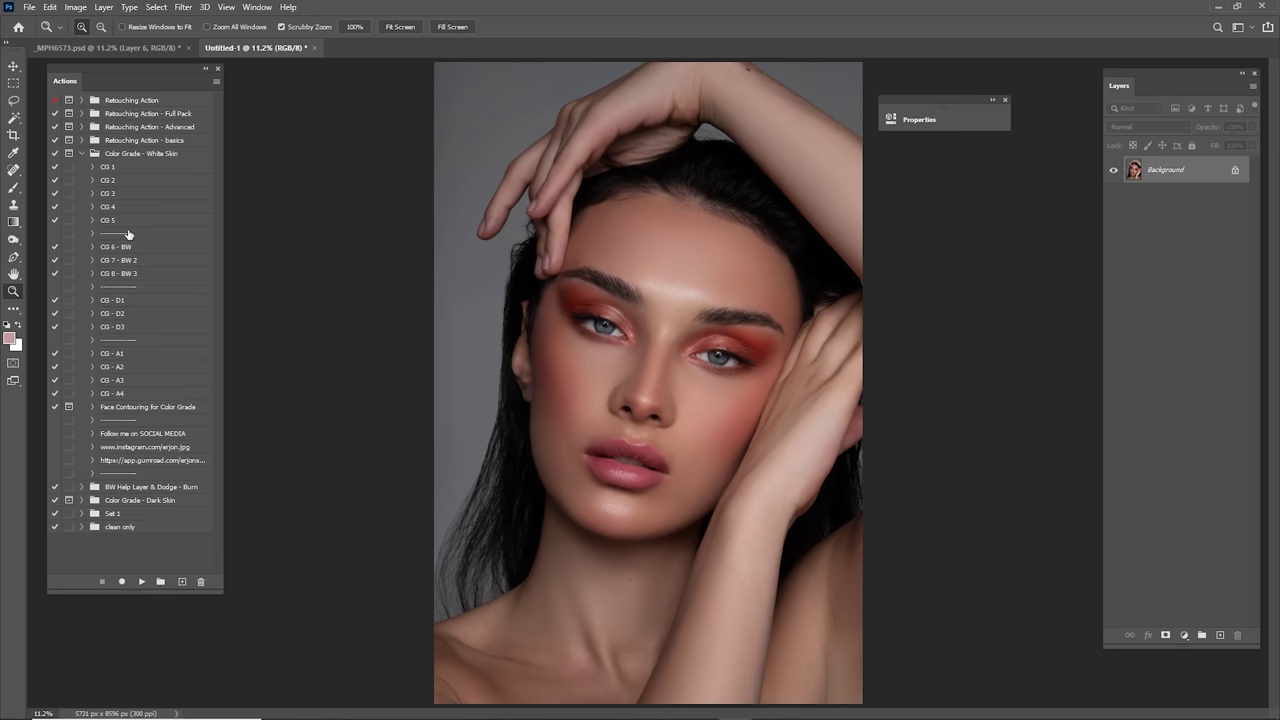
Step: Try the CG 1, CG 2 and CG - D1 color grade actions on the portrait, deleting each resulting group
click(107, 168)
click(142, 581)
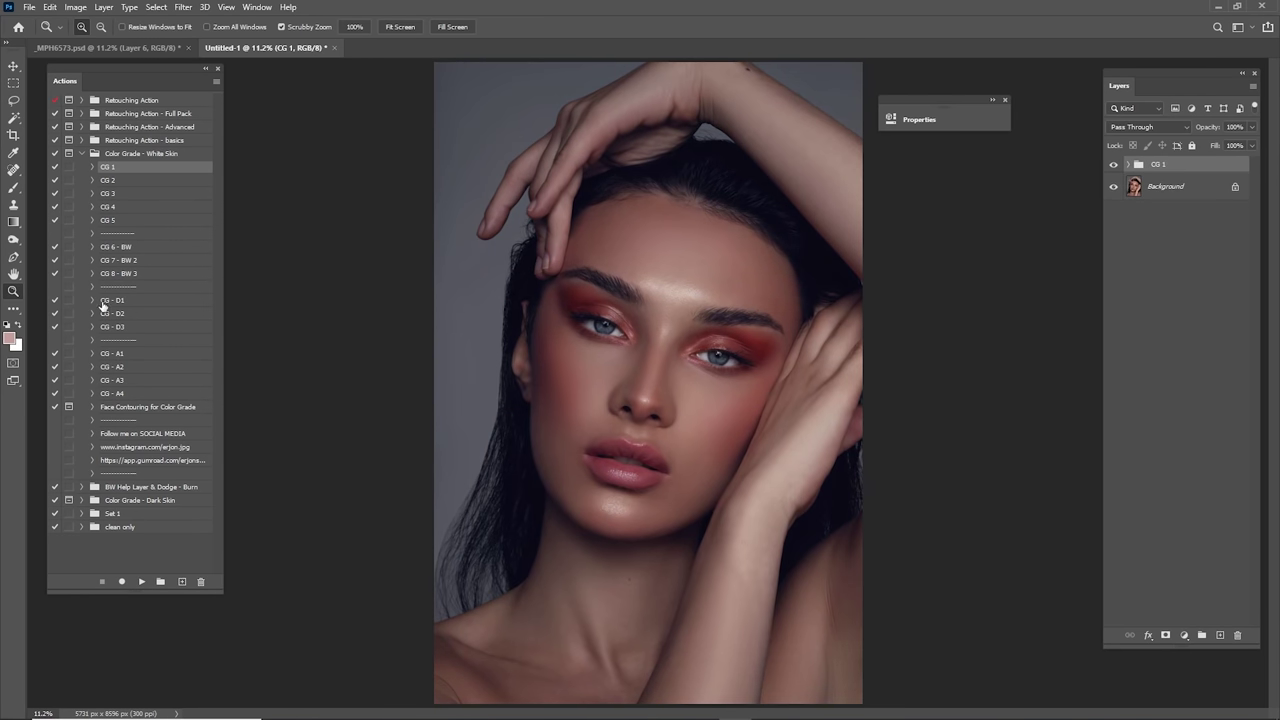
key(Delete)
click(129, 181)
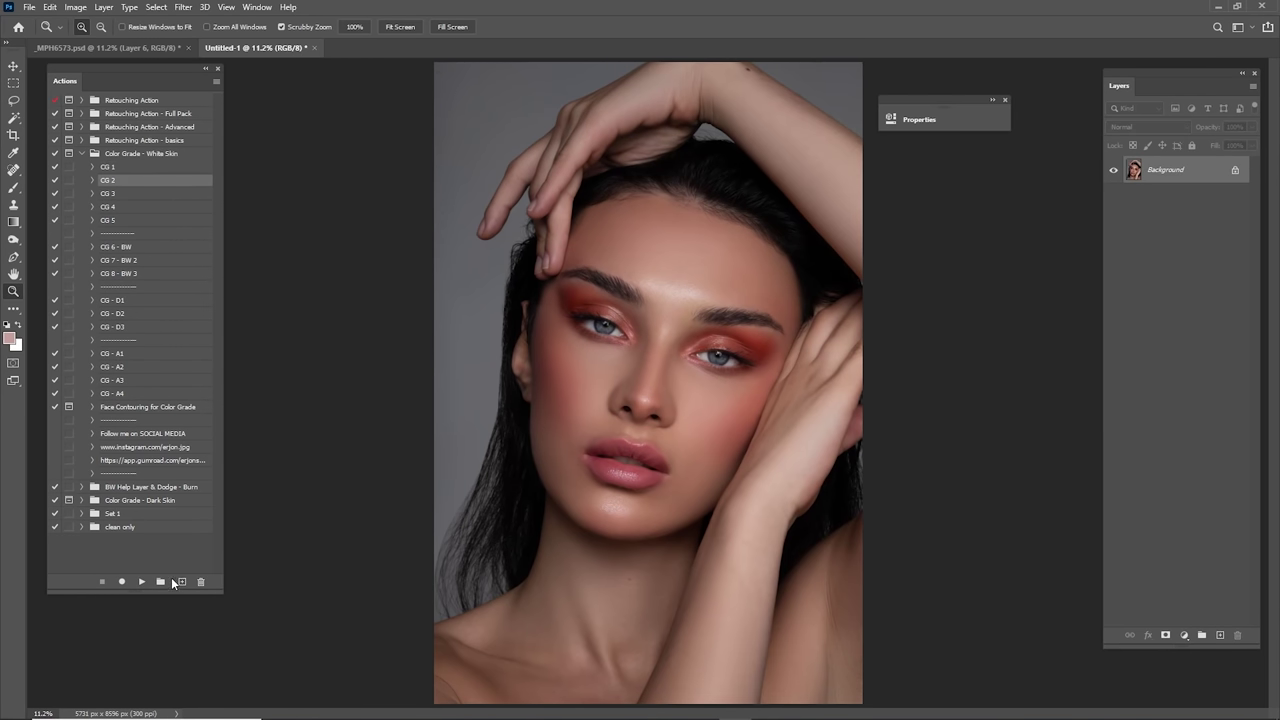
click(142, 581)
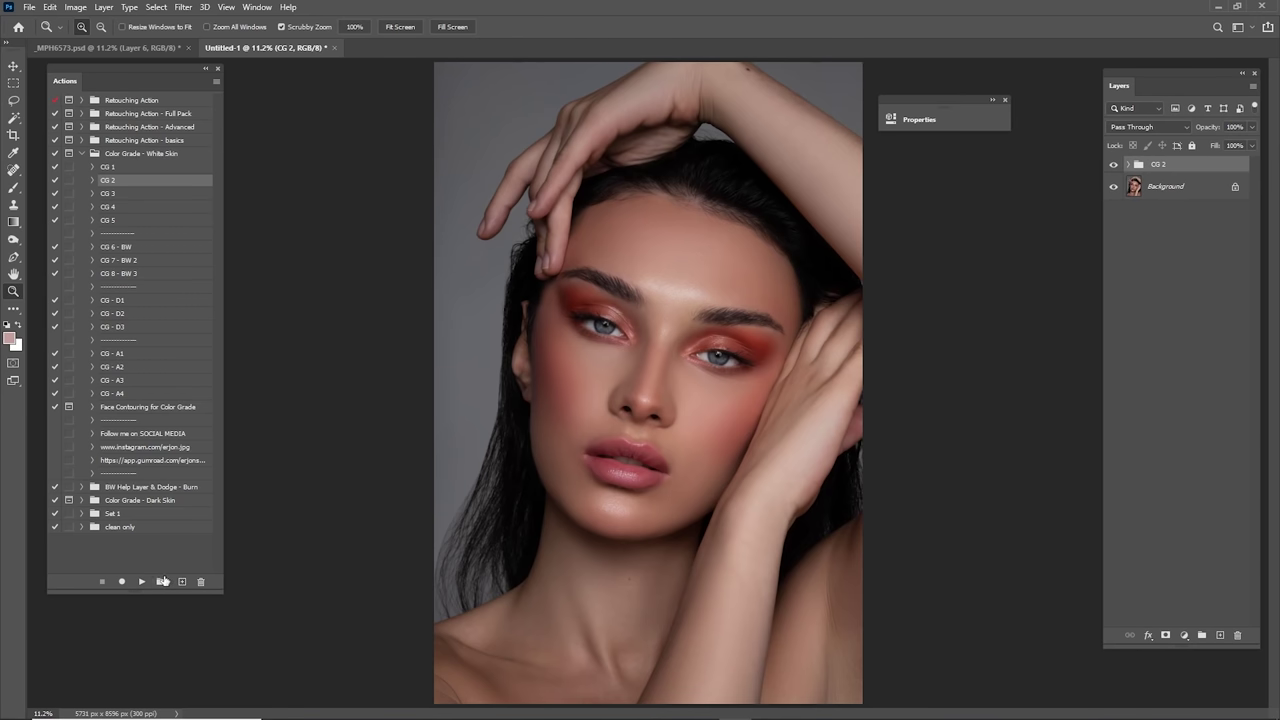
click(121, 208)
key(Delete)
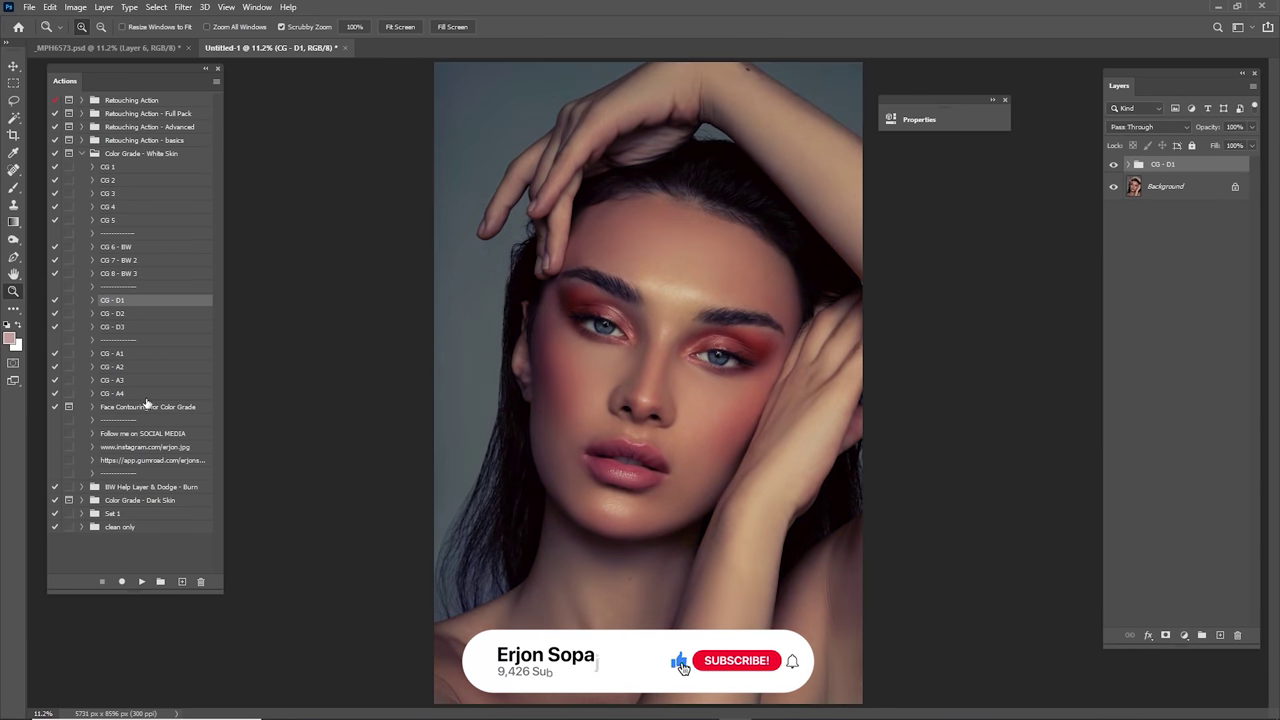
Step: Run the CG - A4 color grade action and compare the portrait with its group switched on and off
click(125, 367)
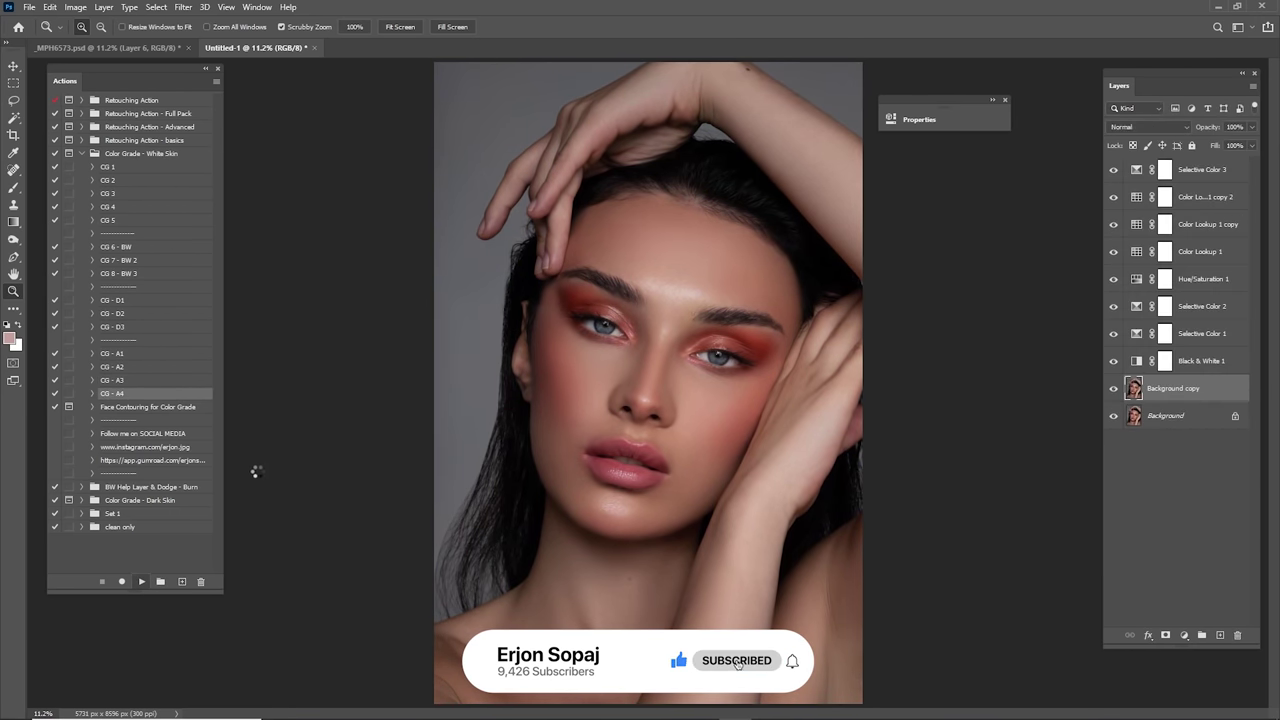
click(1115, 166)
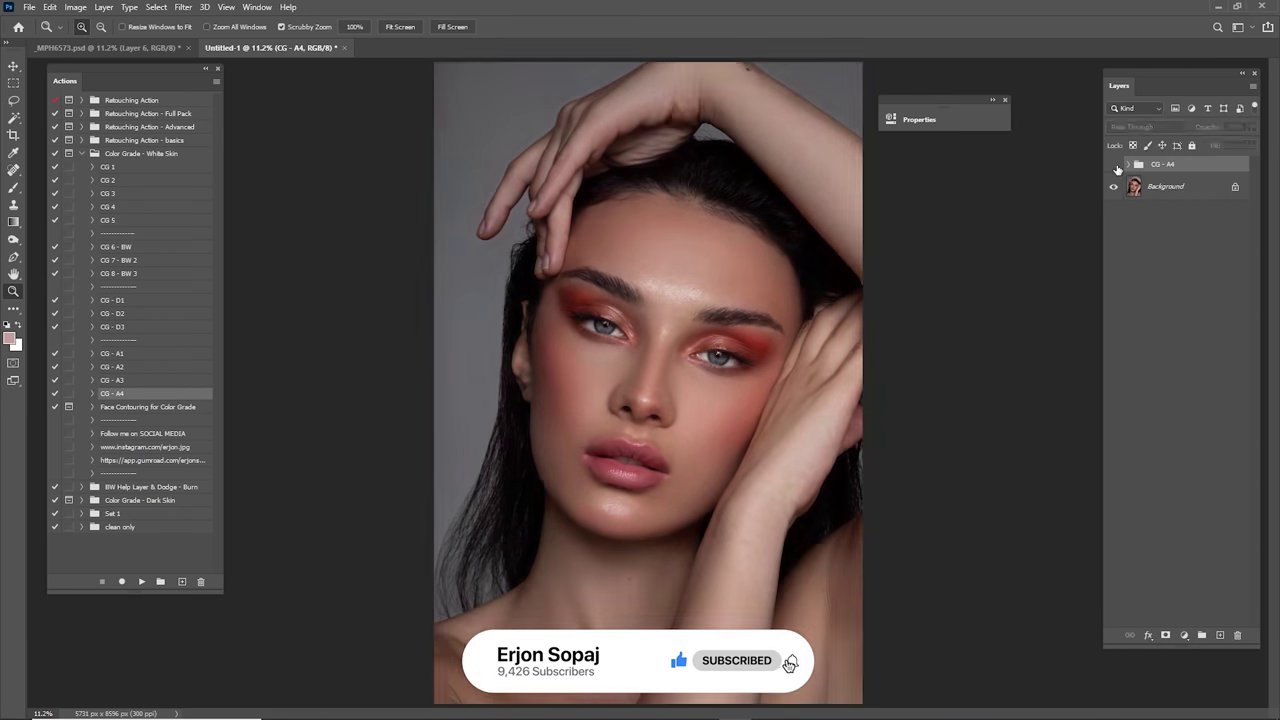
click(1115, 166)
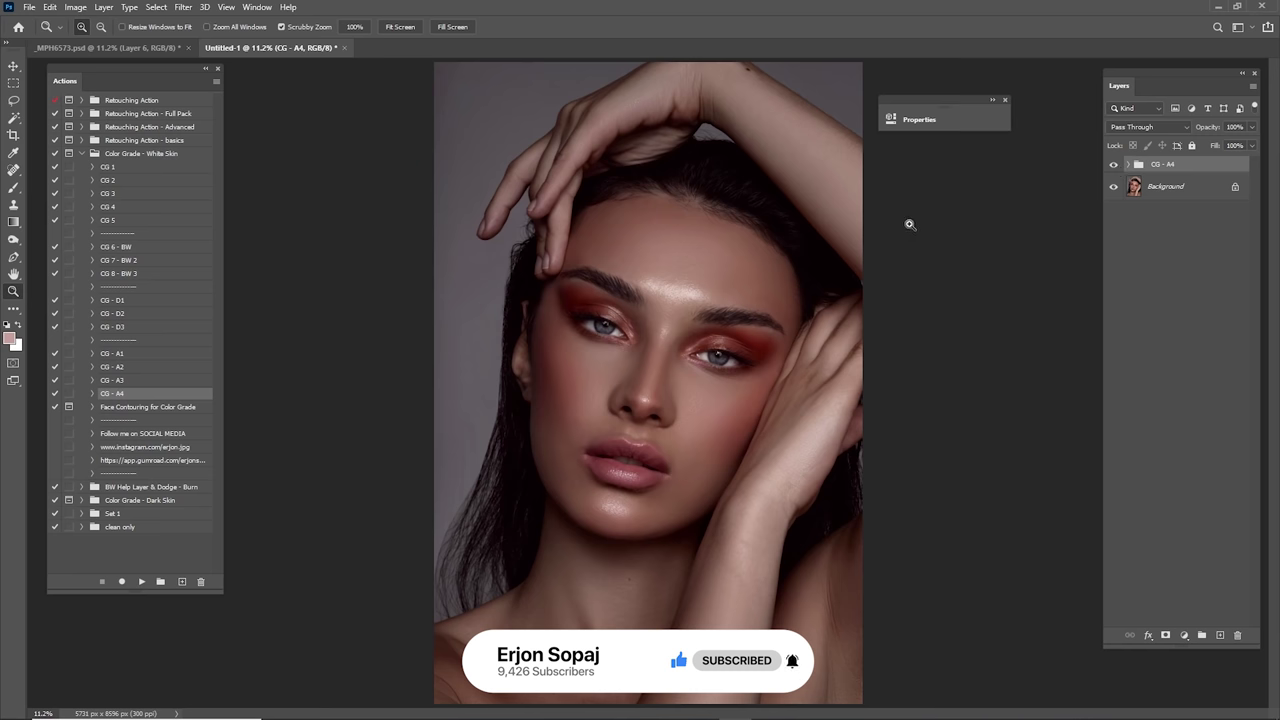
click(1113, 166)
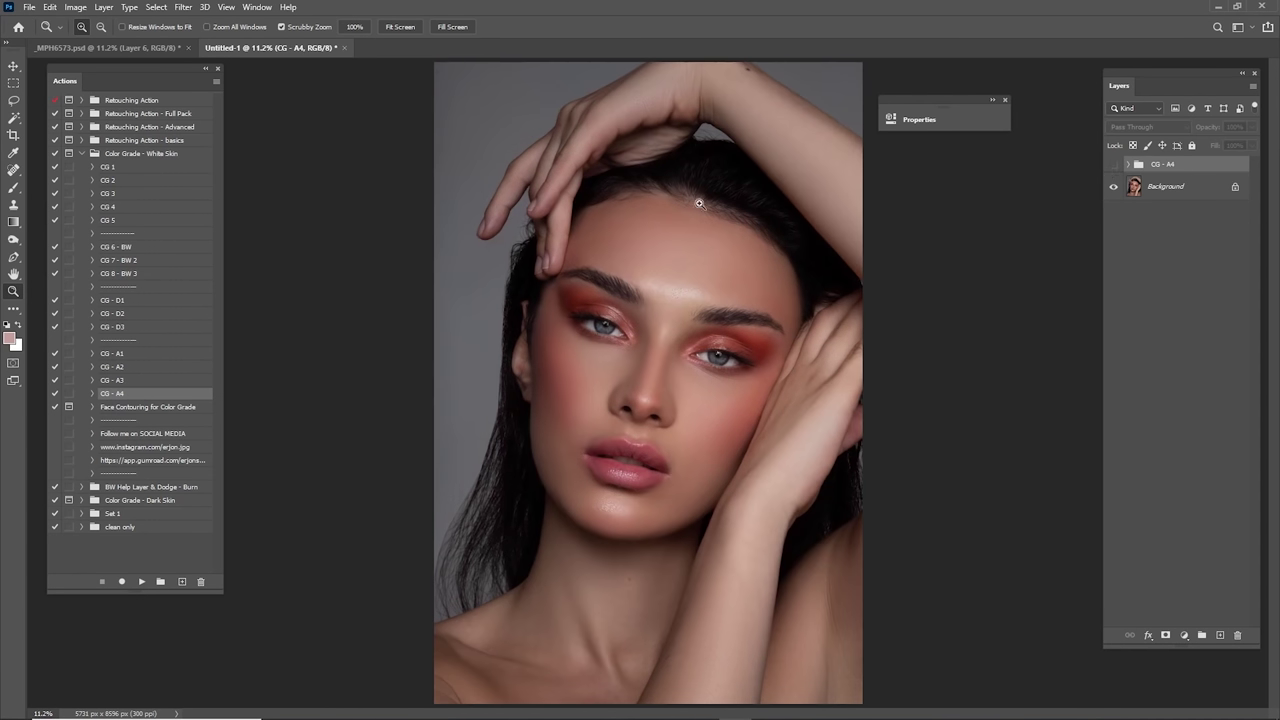
Step: Copy the CG - A4 group into _MPH6573.psd above Layer 6 and make it visible
key(v)
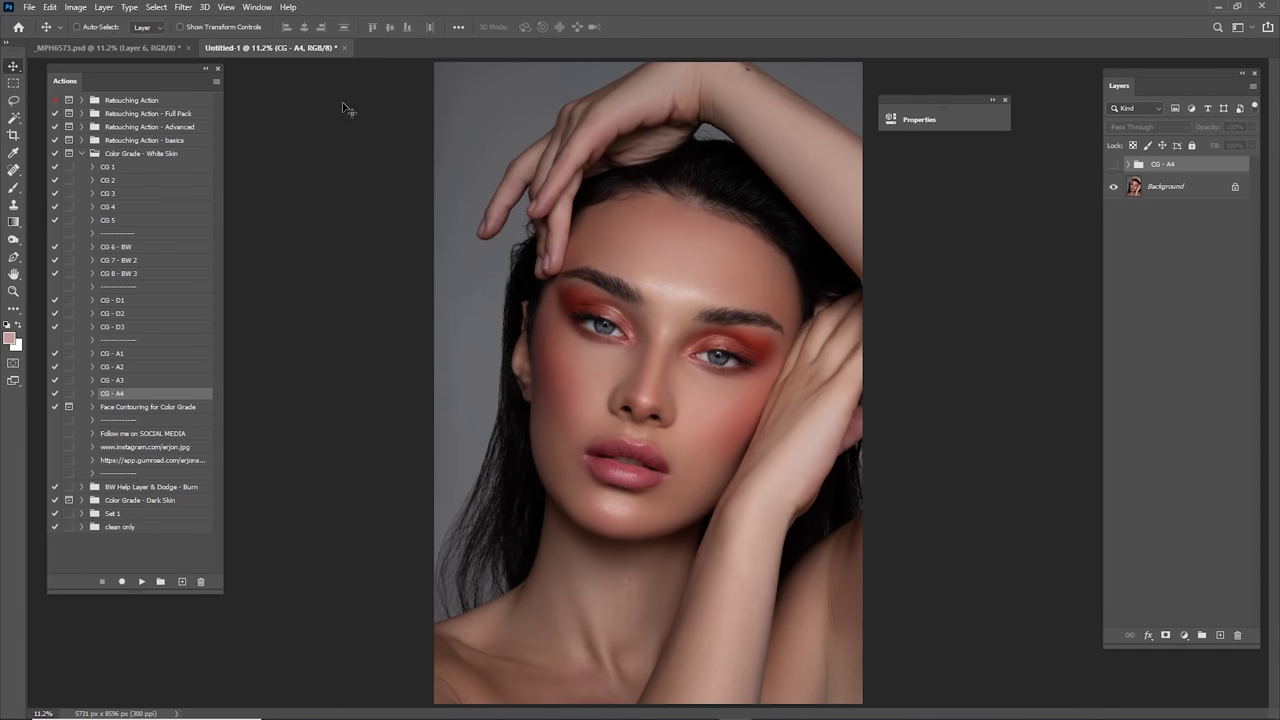
drag(346, 107, 758, 274)
click(1113, 247)
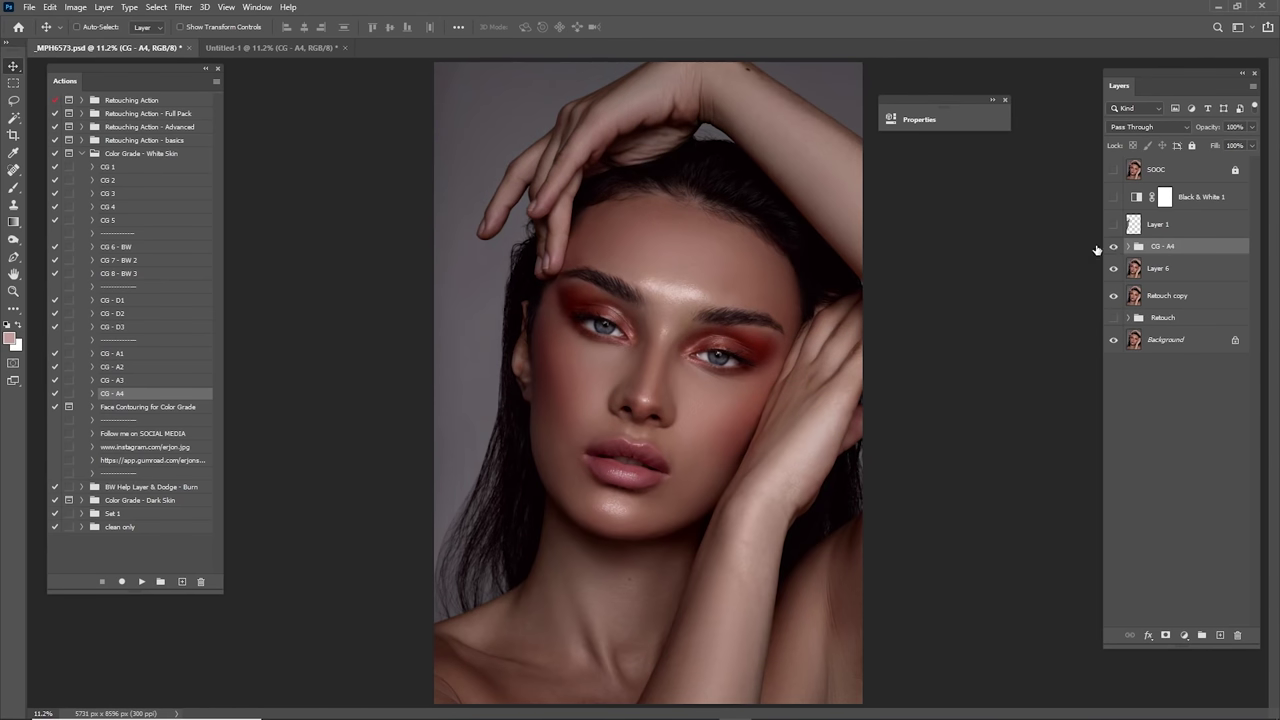
Step: Delete the CG - A4 group from Untitled-1 and run the CG 3 color grade action on the portrait
click(300, 48)
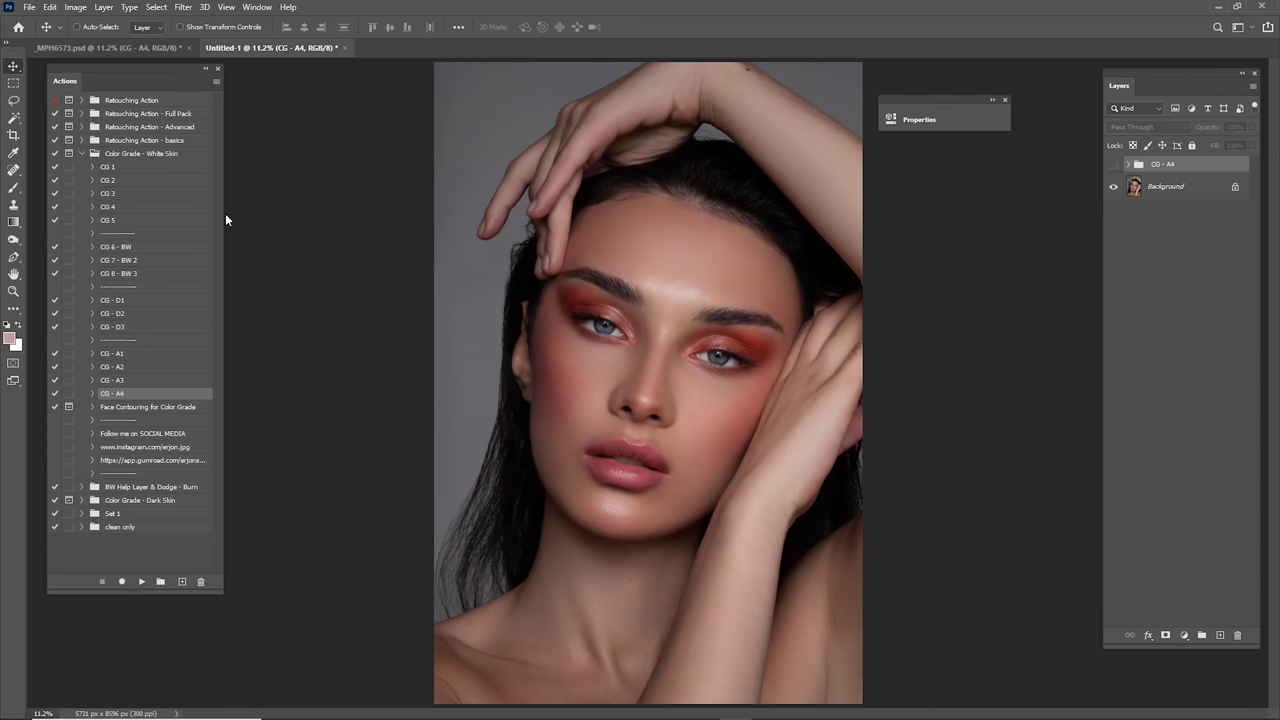
key(Delete)
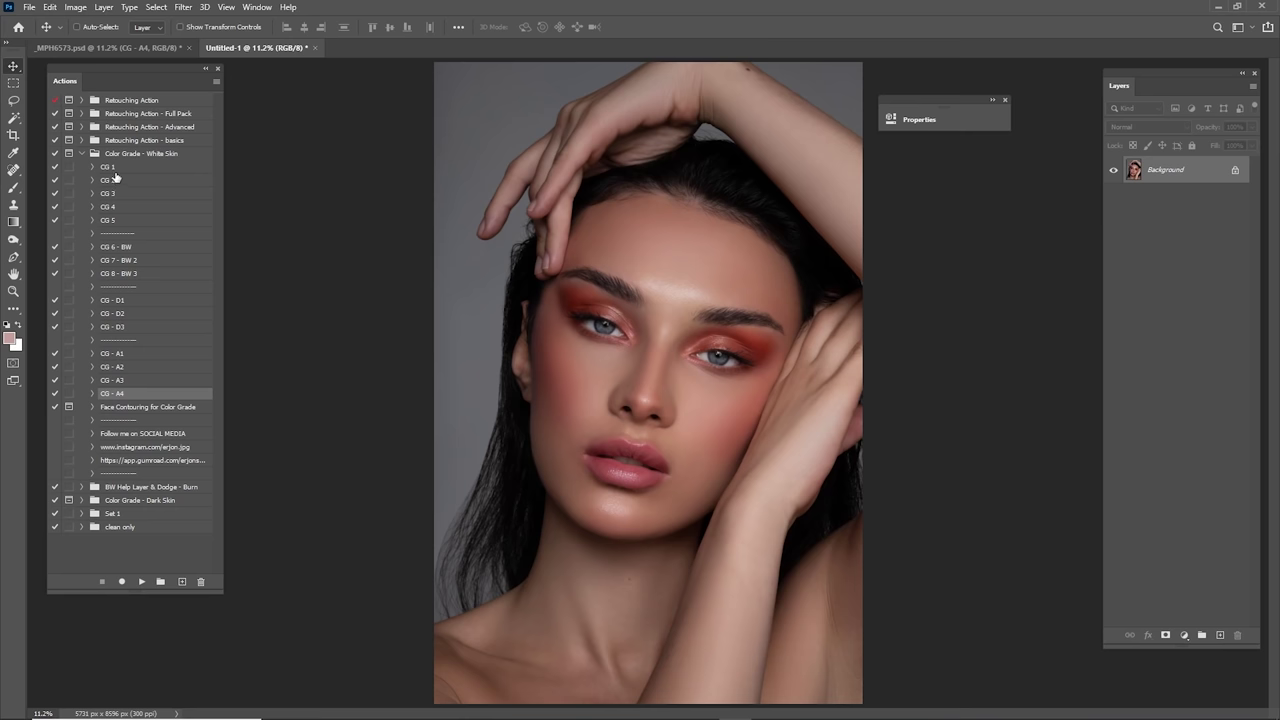
click(112, 196)
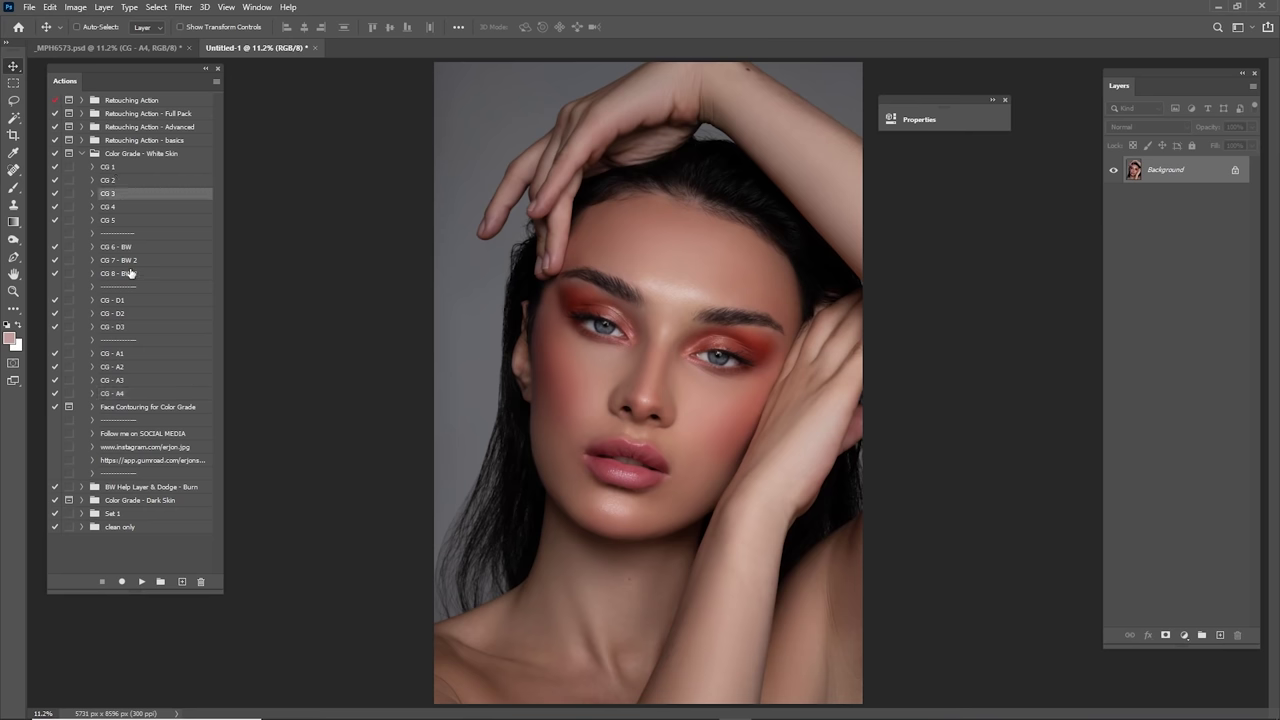
click(142, 581)
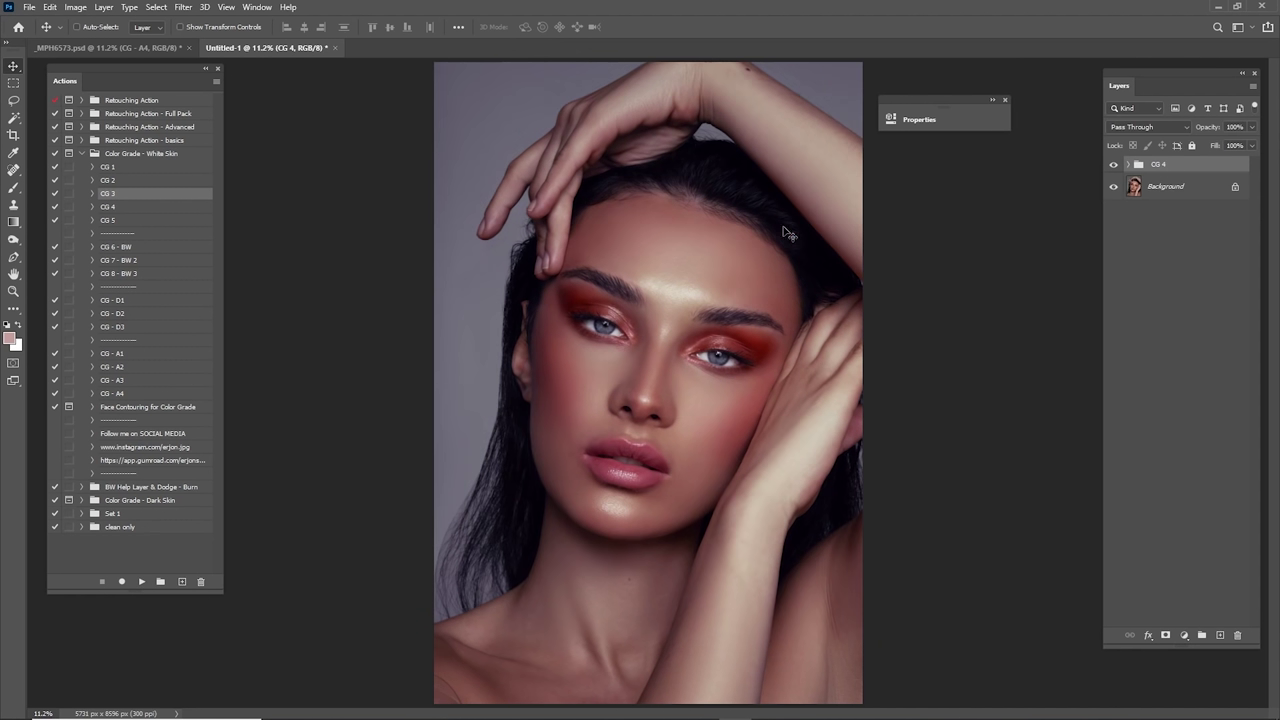
Step: Copy the CG 4 group into _MPH6573.psd above CG - A4, leaving only the CG - A4 grade visible
click(175, 49)
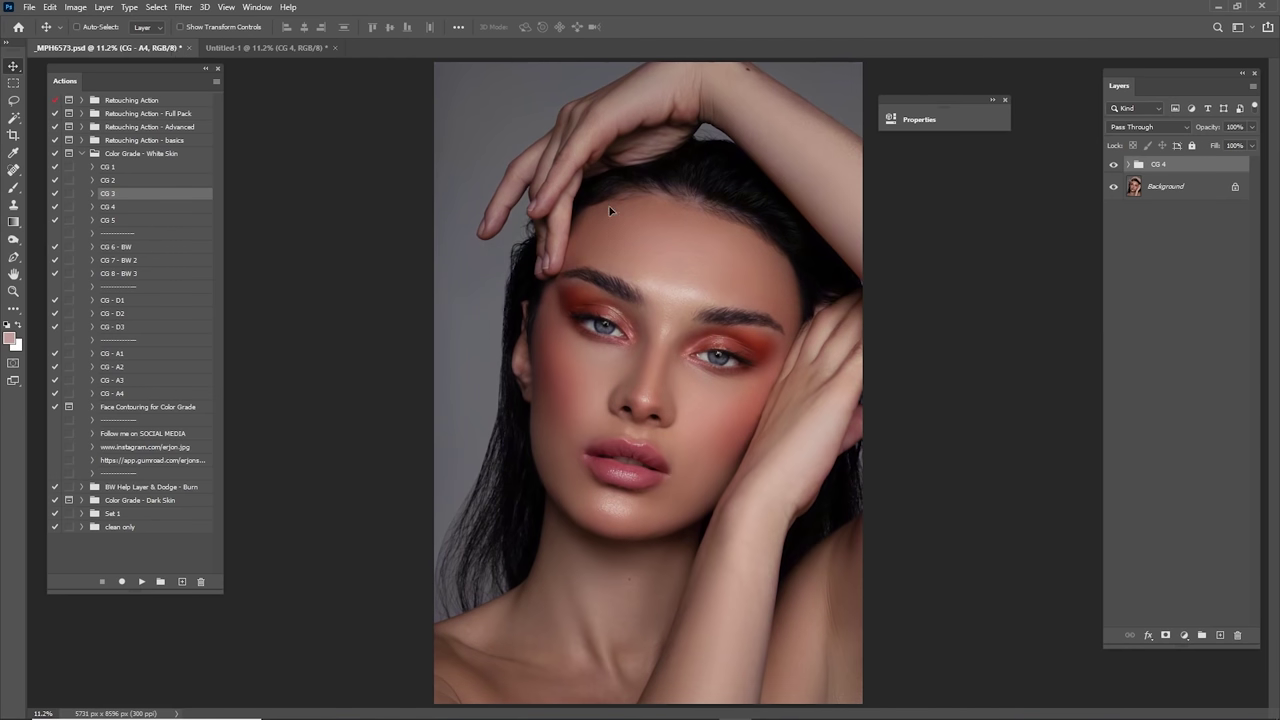
click(1113, 246)
click(1113, 263)
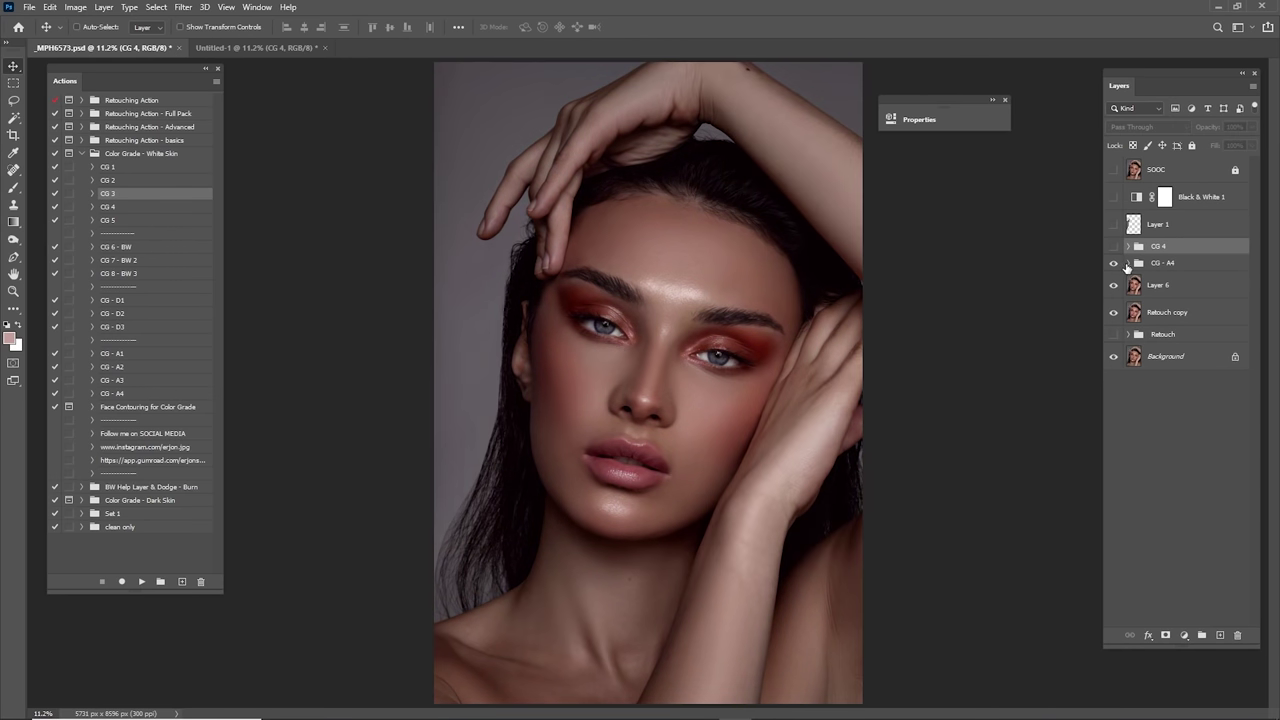
Step: Expand the CG - A4 group and hide all the layers inside it
click(1138, 266)
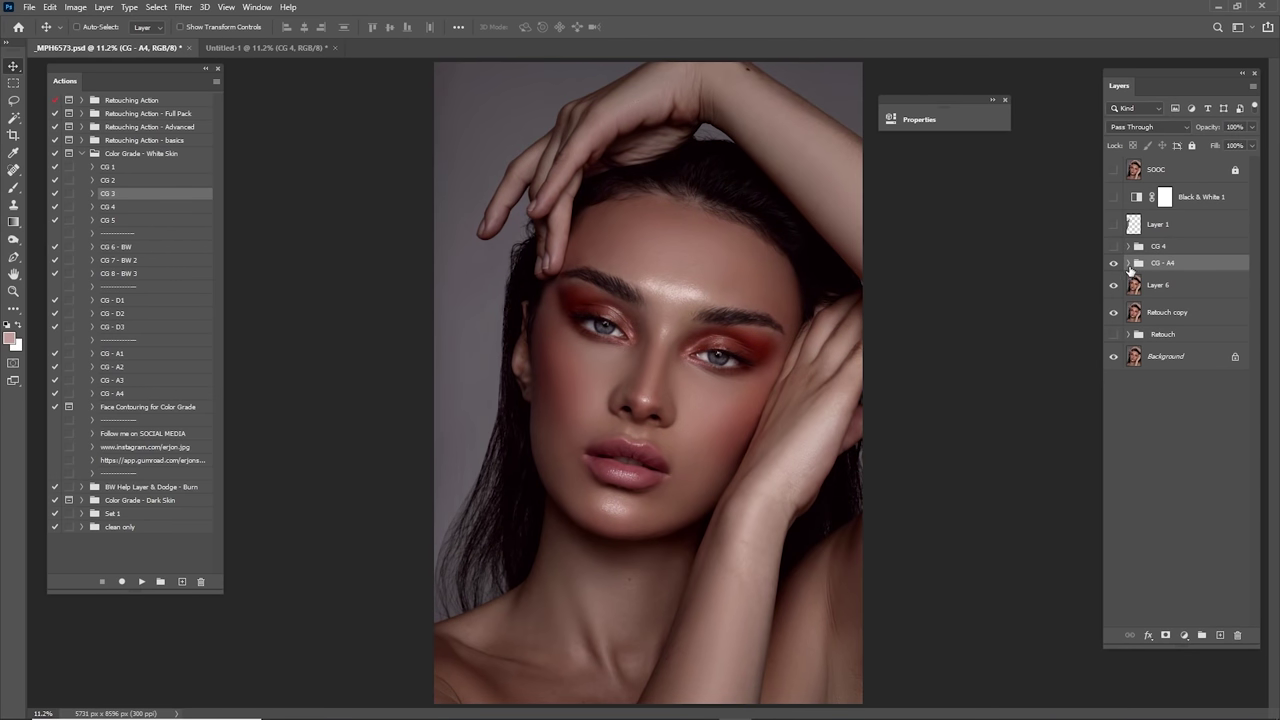
click(1128, 264)
scroll(1120, 302, down, 2)
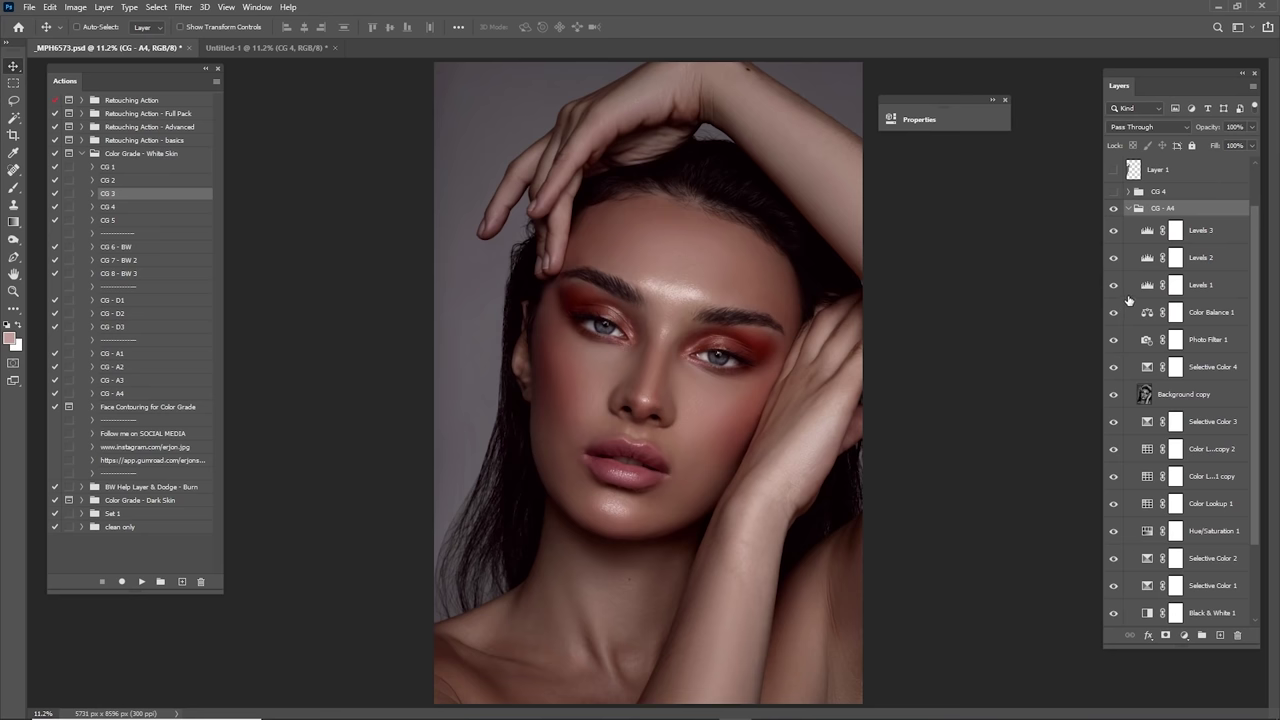
drag(1114, 232, 1128, 537)
Step: Show Black & White 1, Selective Color 1, Selective Color 2 and Hue/Saturation 1 in the CG - A4 group
click(1113, 514)
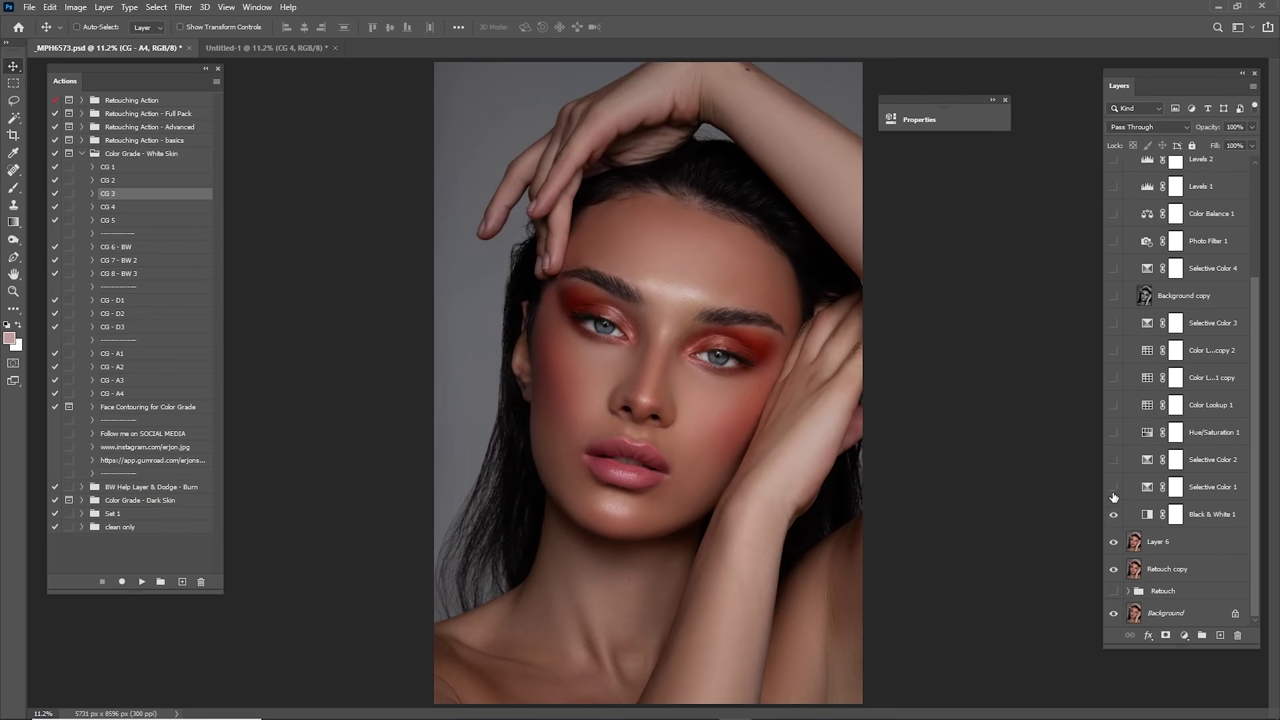
click(1176, 515)
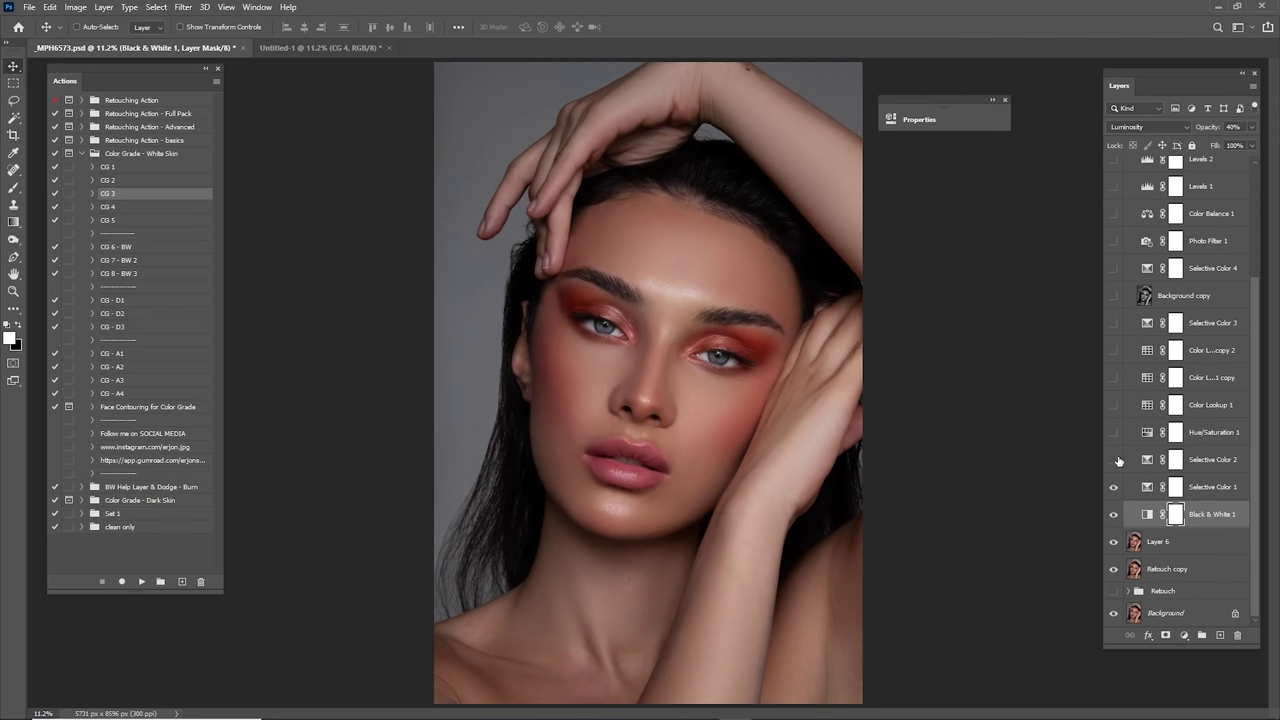
mouse_move(1119, 461)
mouse_down()
mouse_move(1110, 331)
mouse_move(1107, 460)
mouse_up()
click(1168, 432)
Step: Try the Color Lookup 1 layer at 10% opacity and leave it hidden
click(1113, 405)
click(1180, 404)
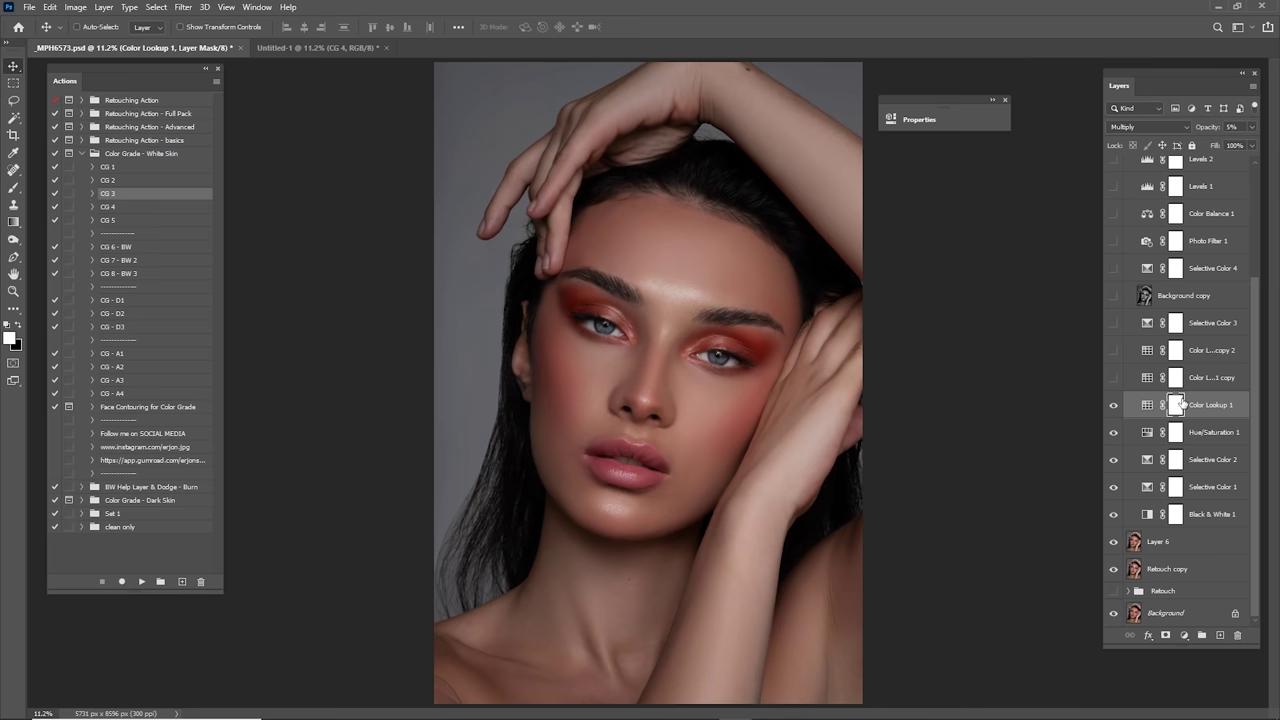
key(1)
click(1113, 405)
Step: Show Color Lookup 1 copy, Color Lookup 1 copy 2 and Selective Color 3 in the CG - A4 group
click(1113, 378)
click(1177, 378)
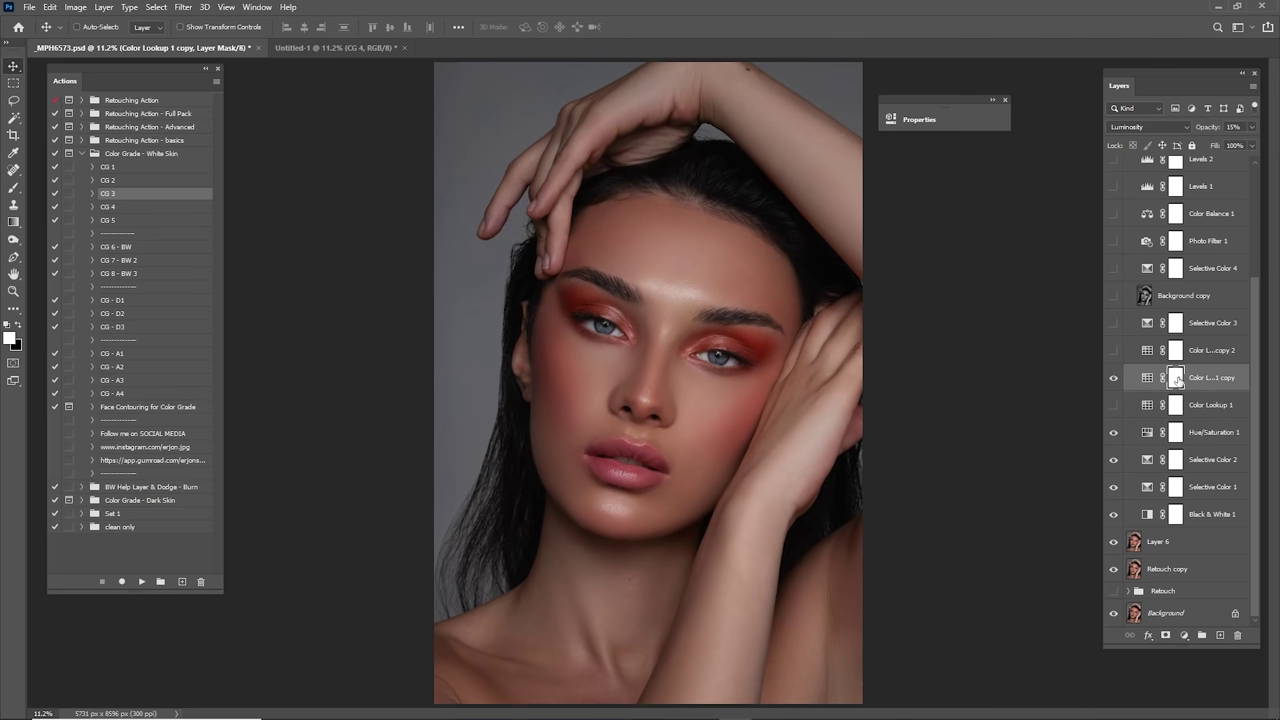
click(1113, 350)
click(1176, 350)
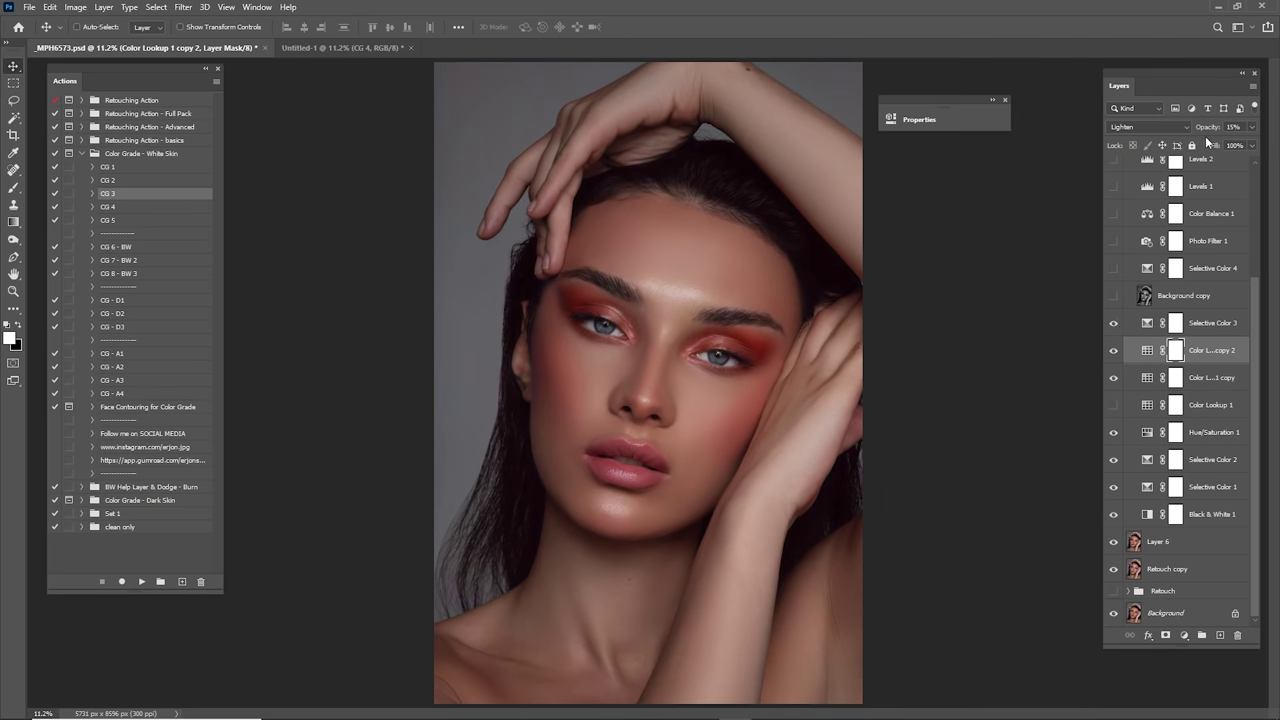
Step: Show Background copy, Selective Color 4, Photo Filter 1 and the Levels layers in the CG - A4 group, and collapse the group
click(1113, 296)
click(1170, 296)
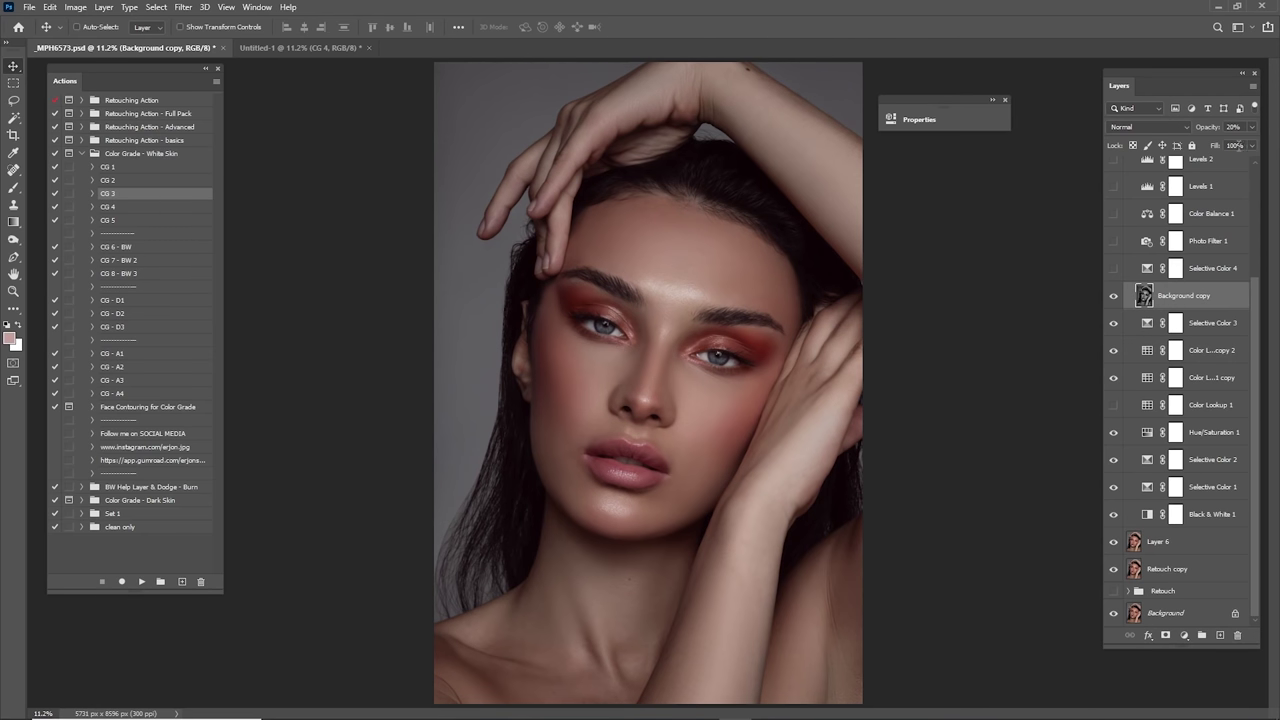
click(1206, 250)
click(1114, 242)
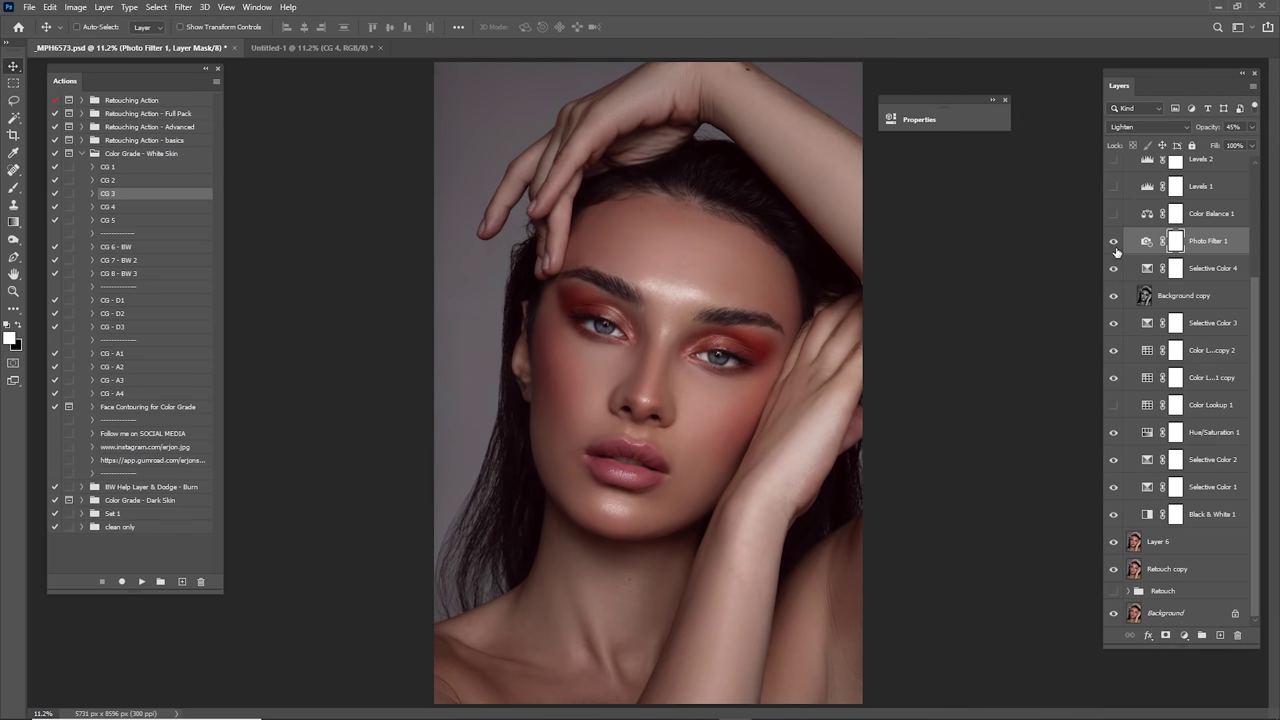
scroll(1116, 240, up, 2)
drag(1113, 241, 1115, 272)
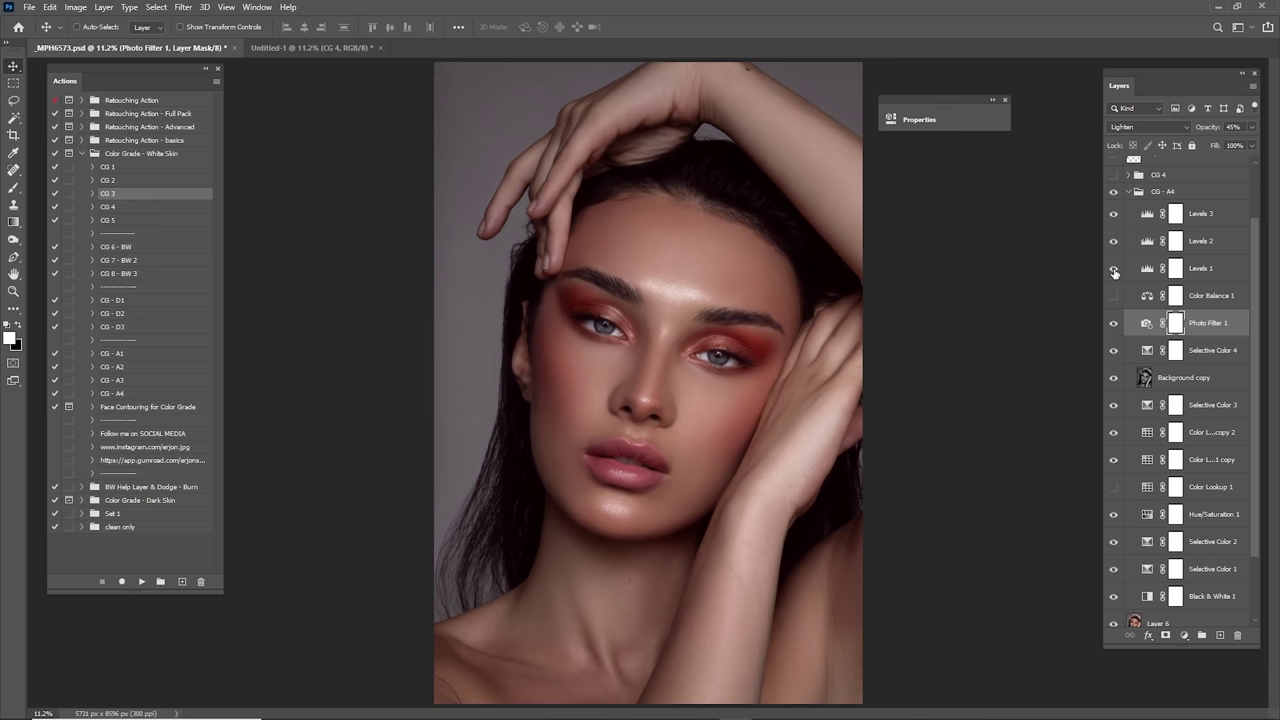
click(1114, 268)
click(1128, 192)
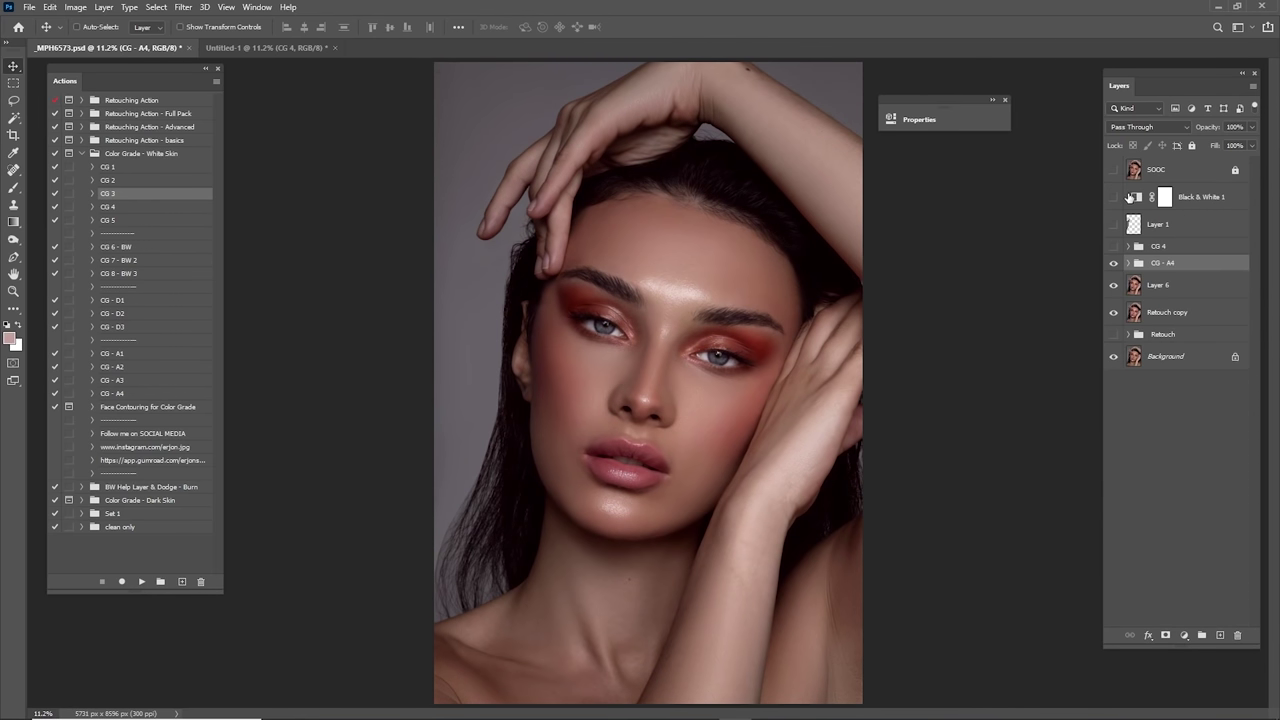
Step: Compare the image with and without the CG - A4 group and set the group's opacity to 40%
click(1114, 261)
click(1114, 263)
click(1114, 263)
click(1114, 263)
drag(1238, 127, 1148, 139)
text(40)
key(Return)
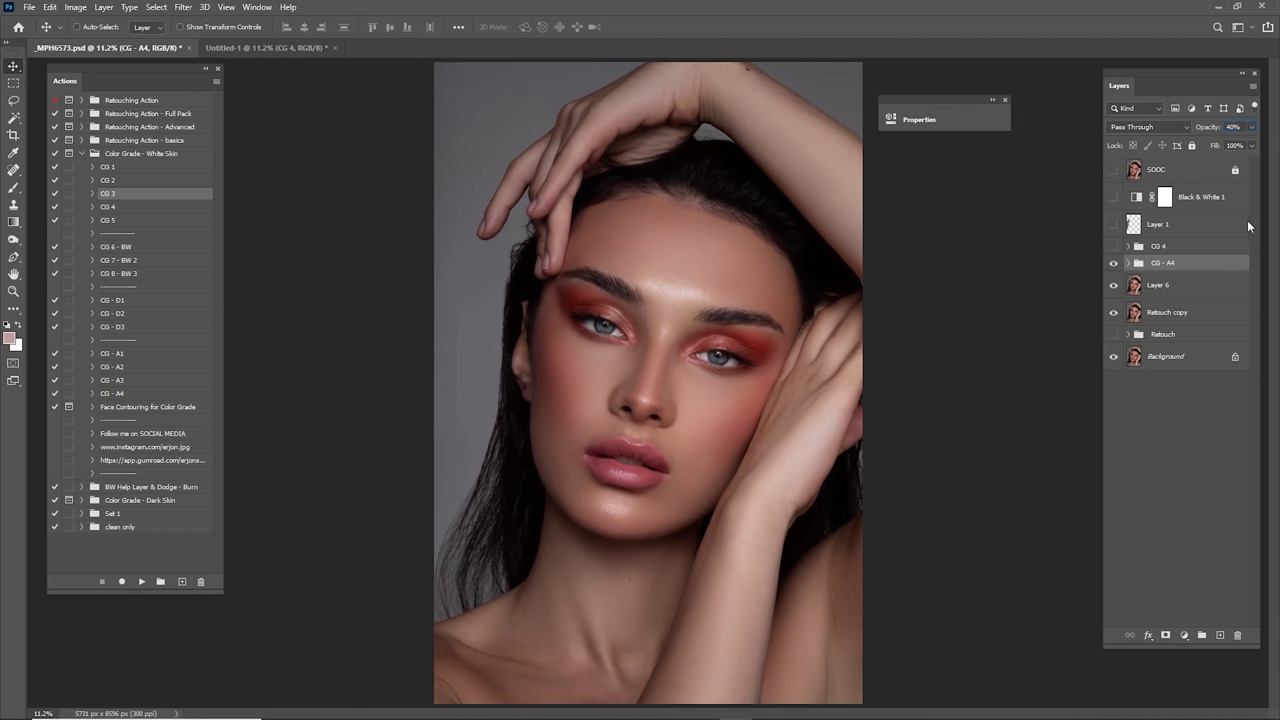
Step: Show and expand the CG 4 group, leaving only its Black & White 1 layer visible
click(1150, 246)
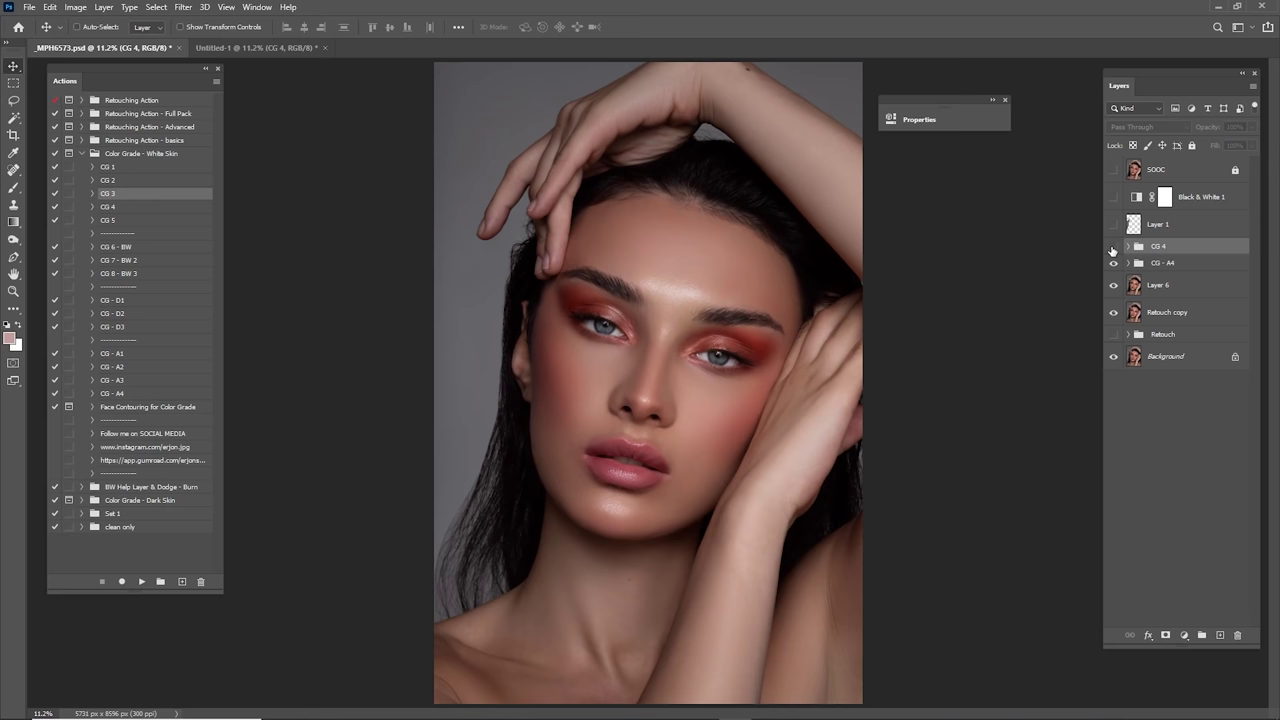
click(1113, 247)
click(1128, 246)
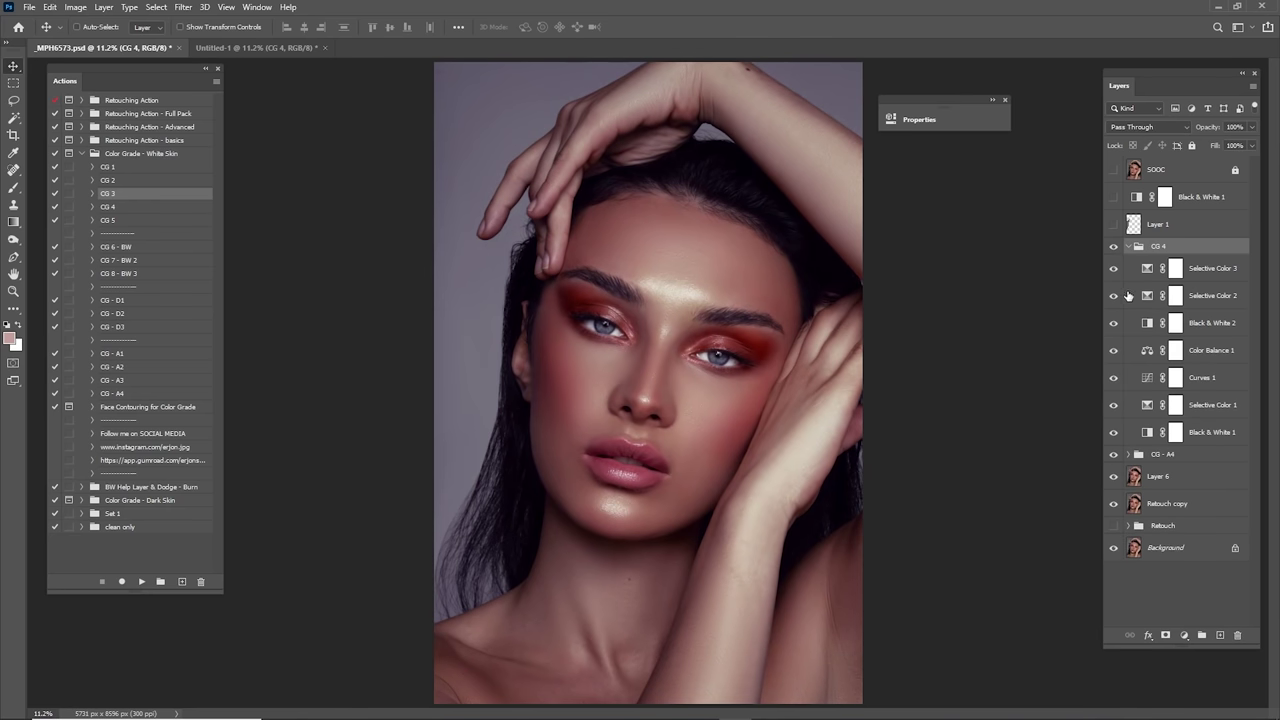
drag(1113, 432, 1112, 296)
click(1113, 432)
click(1130, 422)
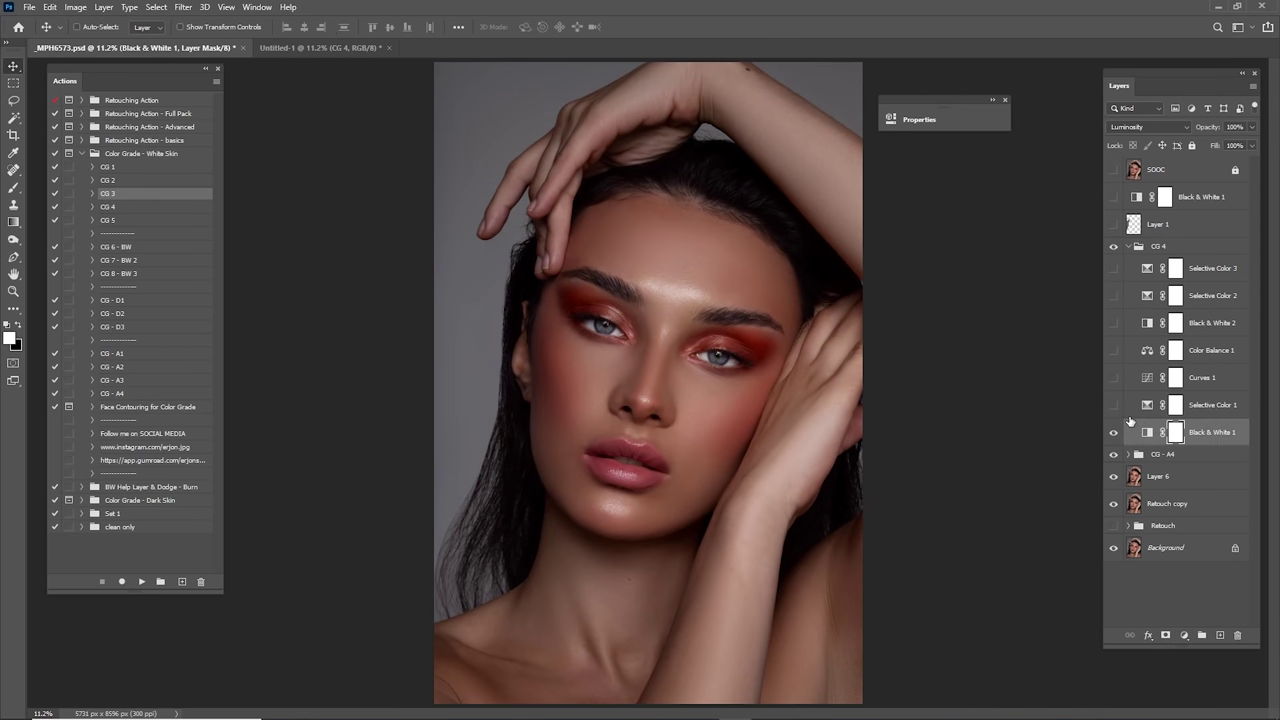
Step: Show Selective Color 1 and Curves 1 in the CG 4 group and set Curves 1 to 10% opacity
click(1113, 405)
click(1176, 404)
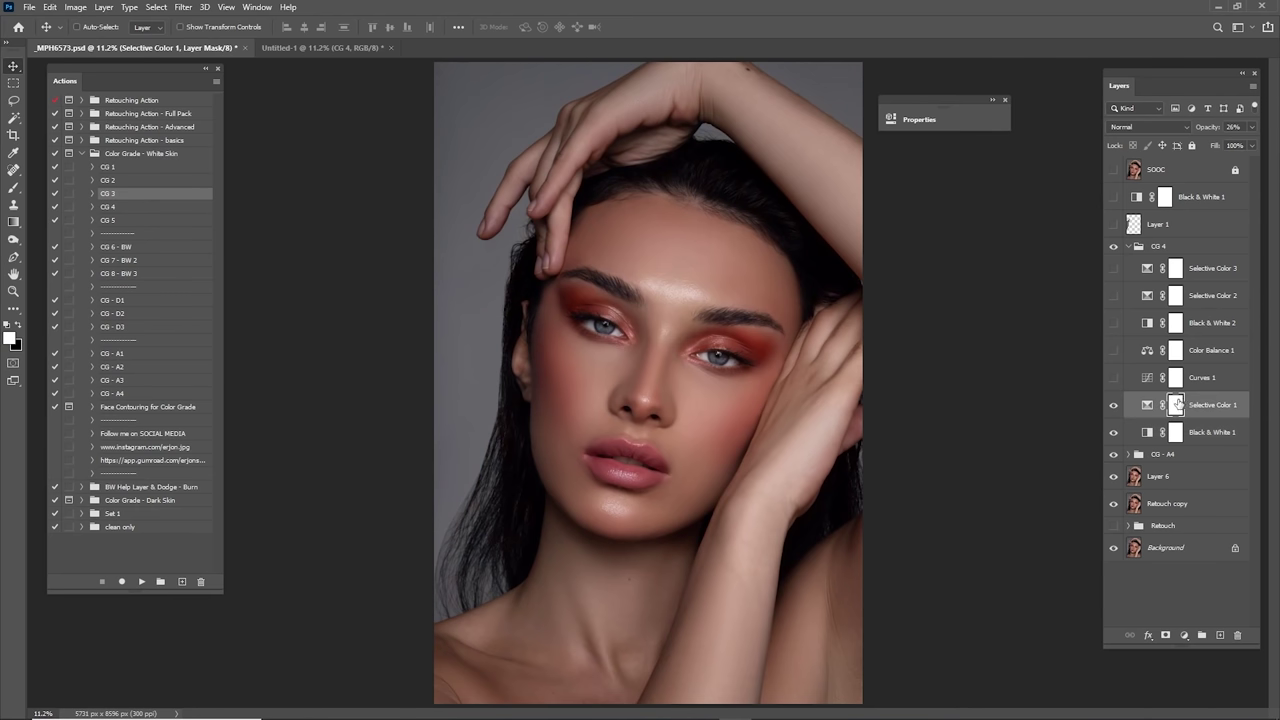
click(1157, 381)
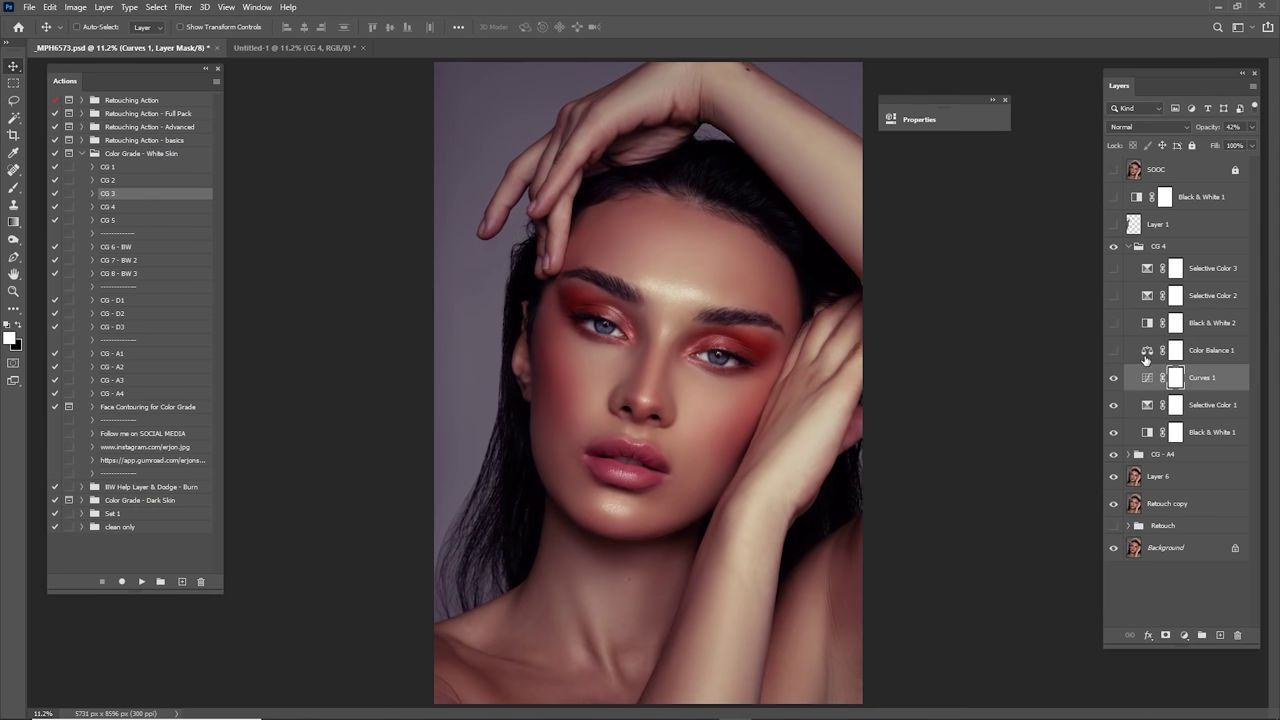
drag(1207, 130, 1265, 130)
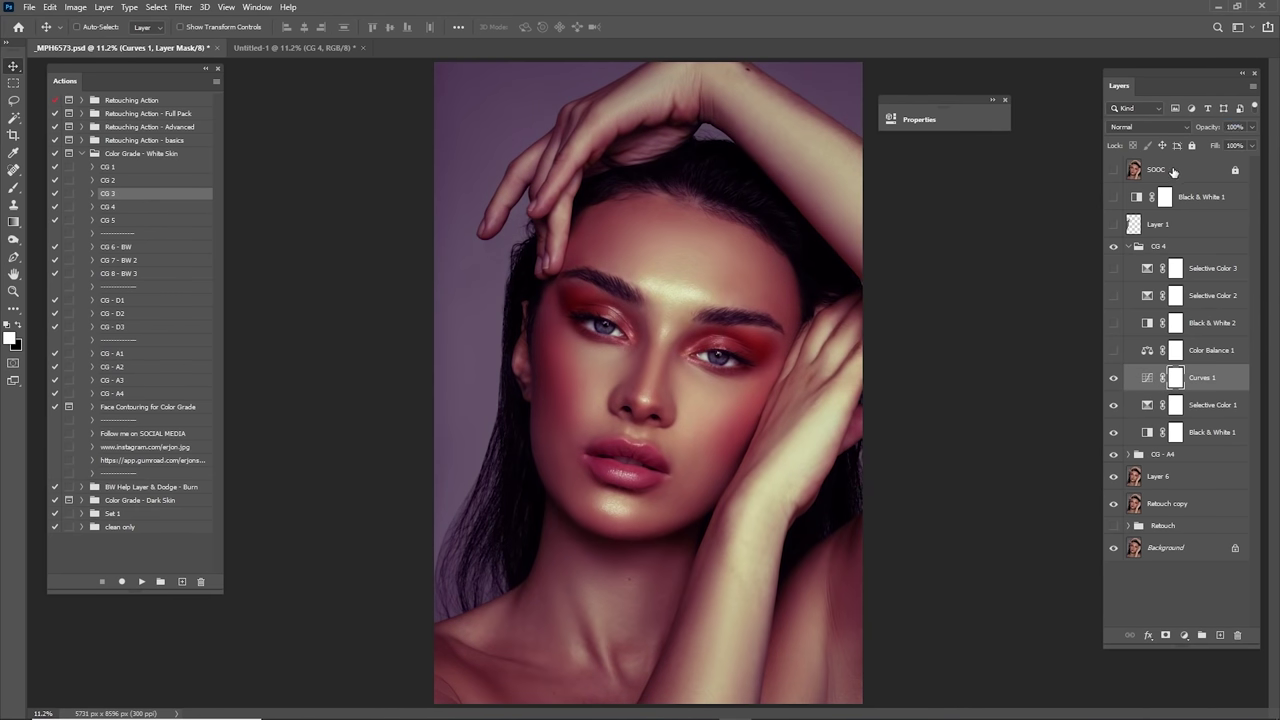
key(1)
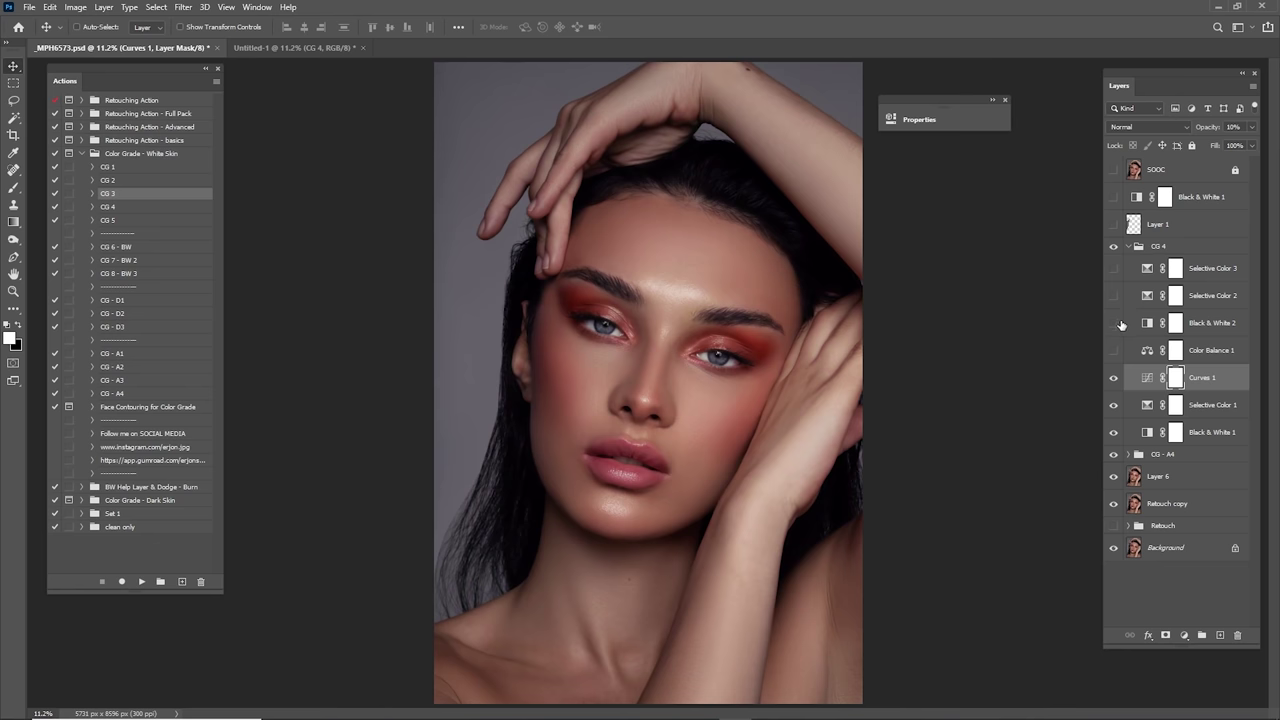
Step: Show Color Balance 1 in the CG 4 group, and preview Black & White 2 but leave it hidden
click(1113, 352)
click(1176, 350)
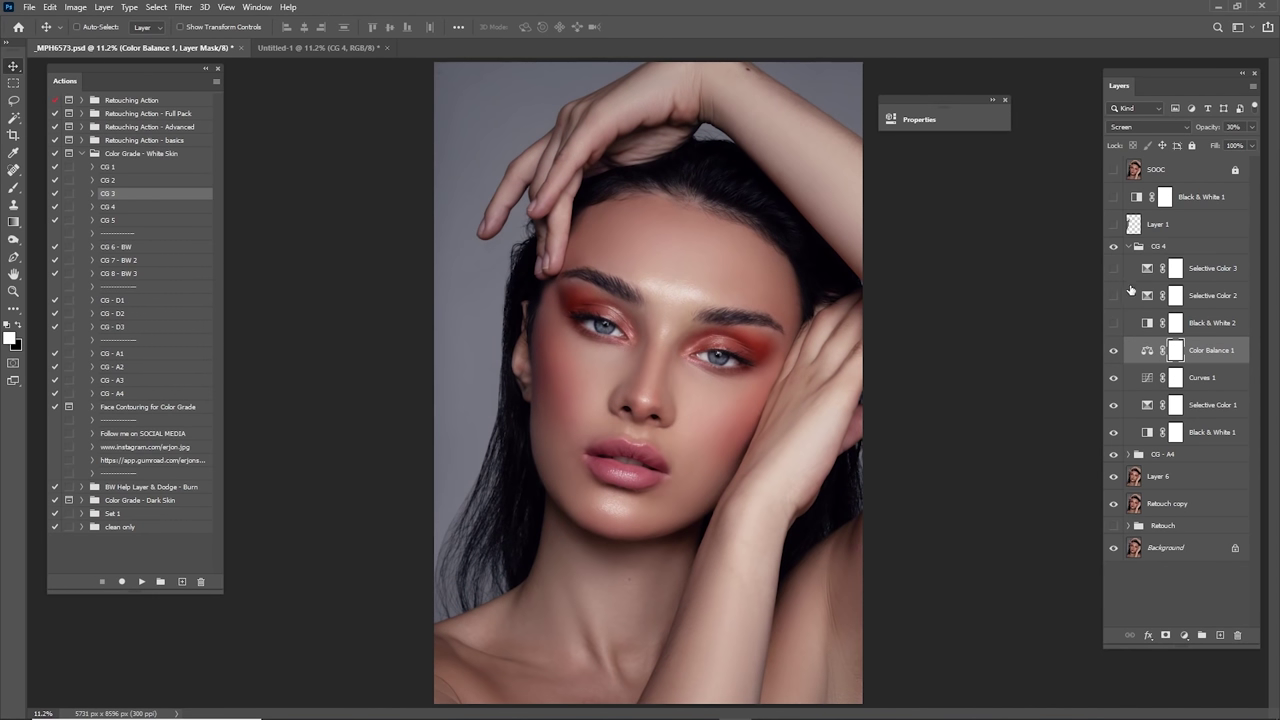
click(1160, 322)
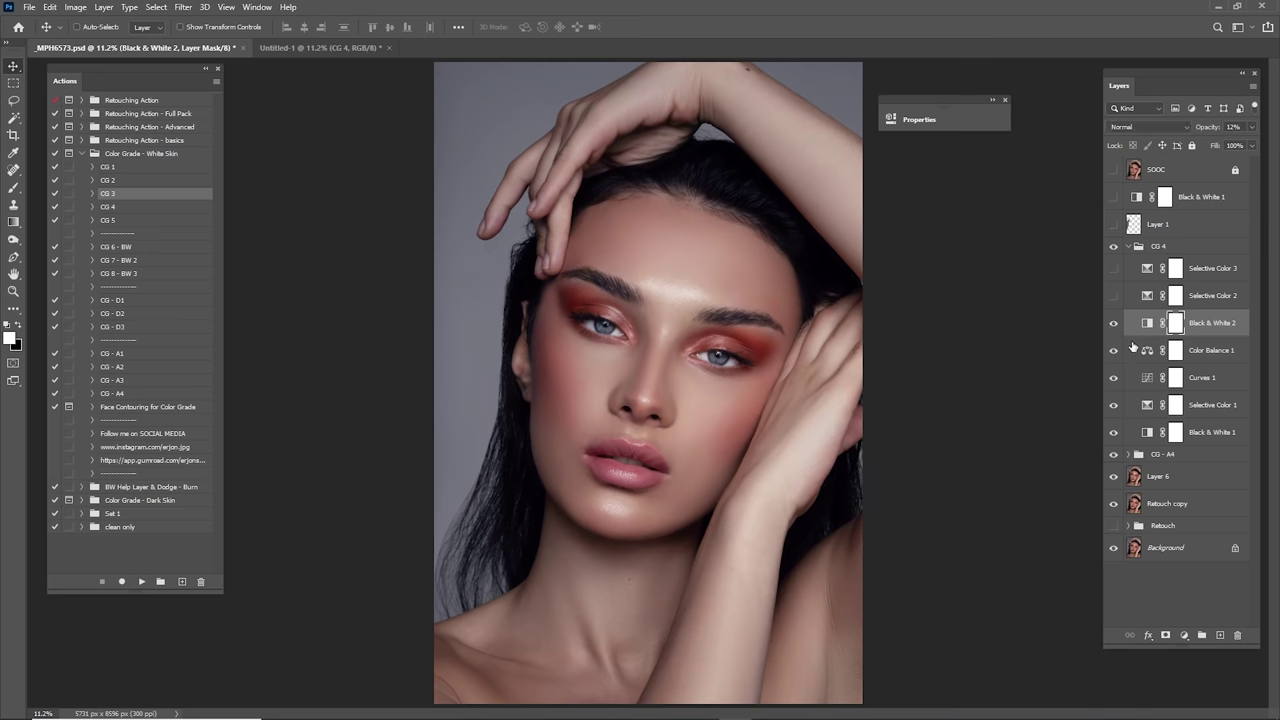
click(1113, 323)
Step: Show Selective Color 2 and Selective Color 3 at 100% opacity in the CG 4 group and collapse the group
click(1113, 296)
click(1140, 296)
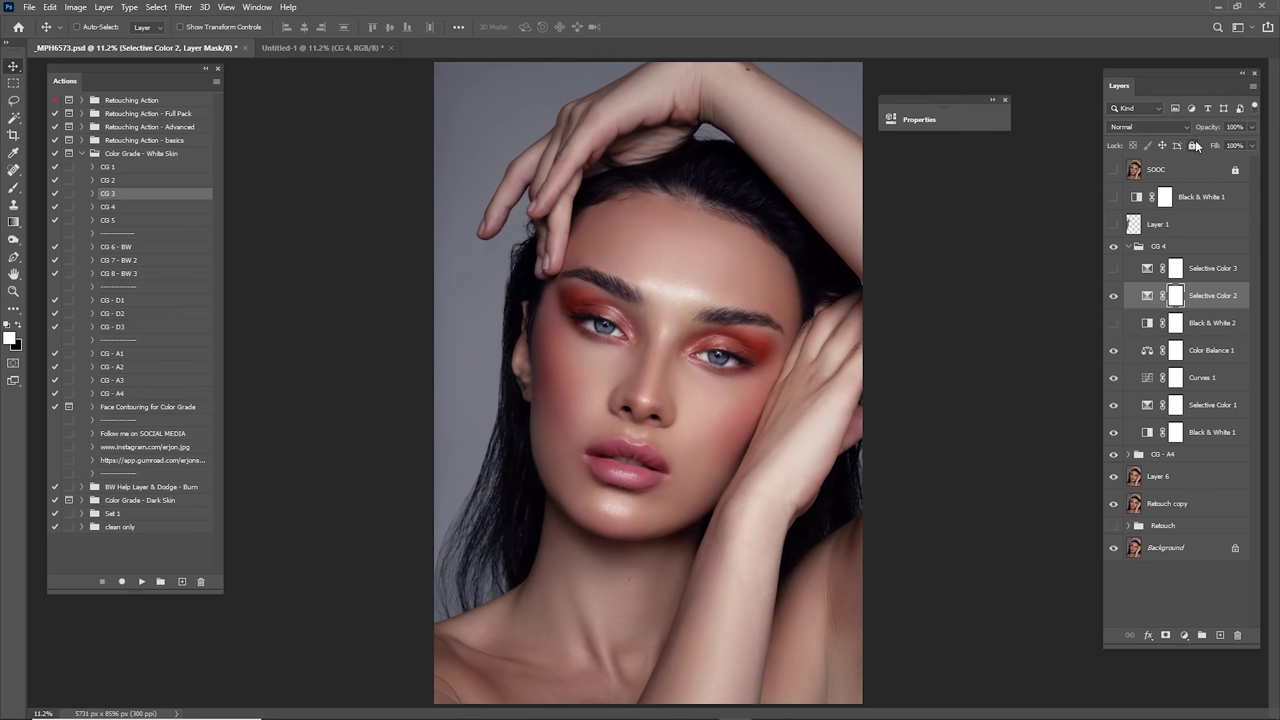
click(1113, 268)
click(1126, 268)
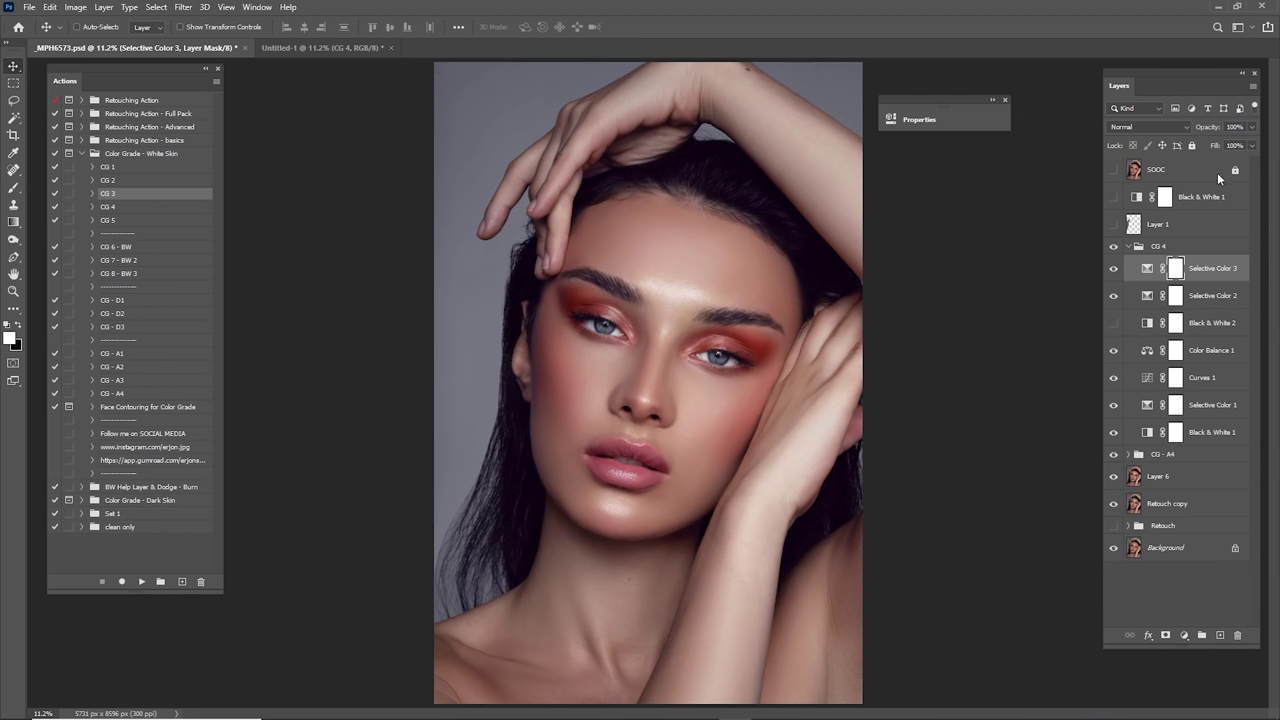
key(0)
click(1140, 249)
click(1129, 247)
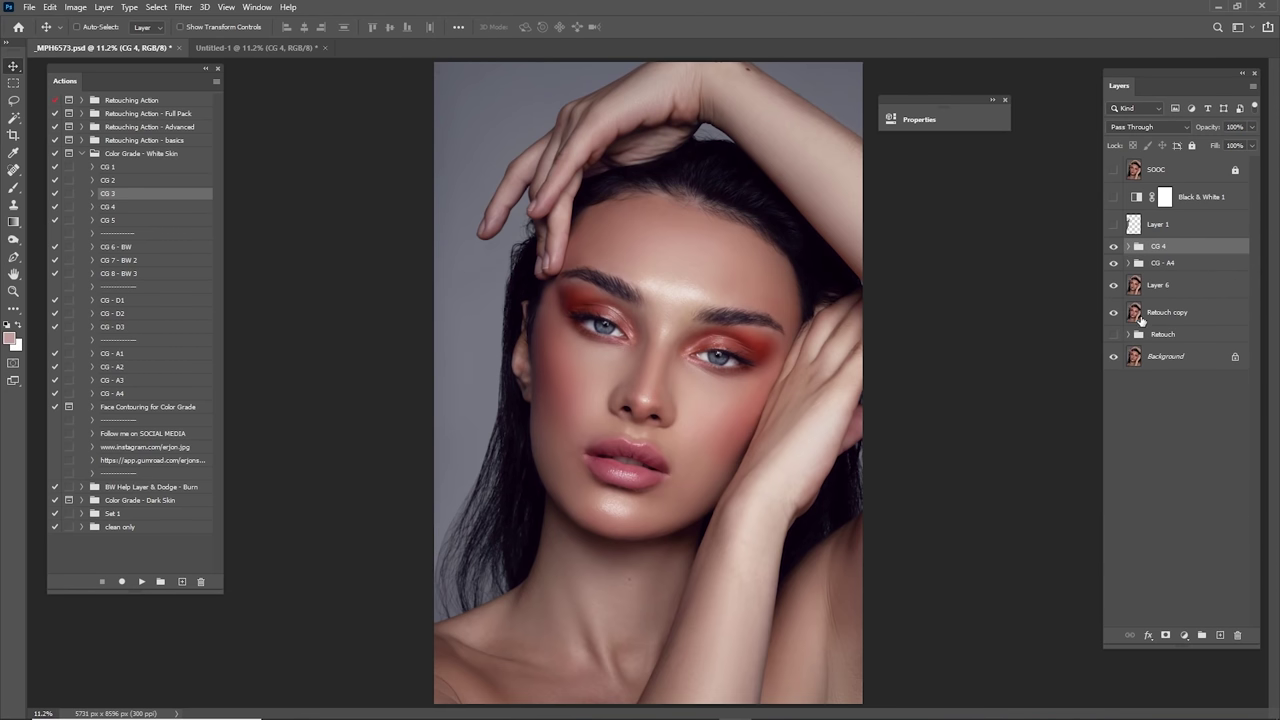
Step: Add a Color Balance adjustment layer above the CG 4 group and duplicate it
click(1184, 635)
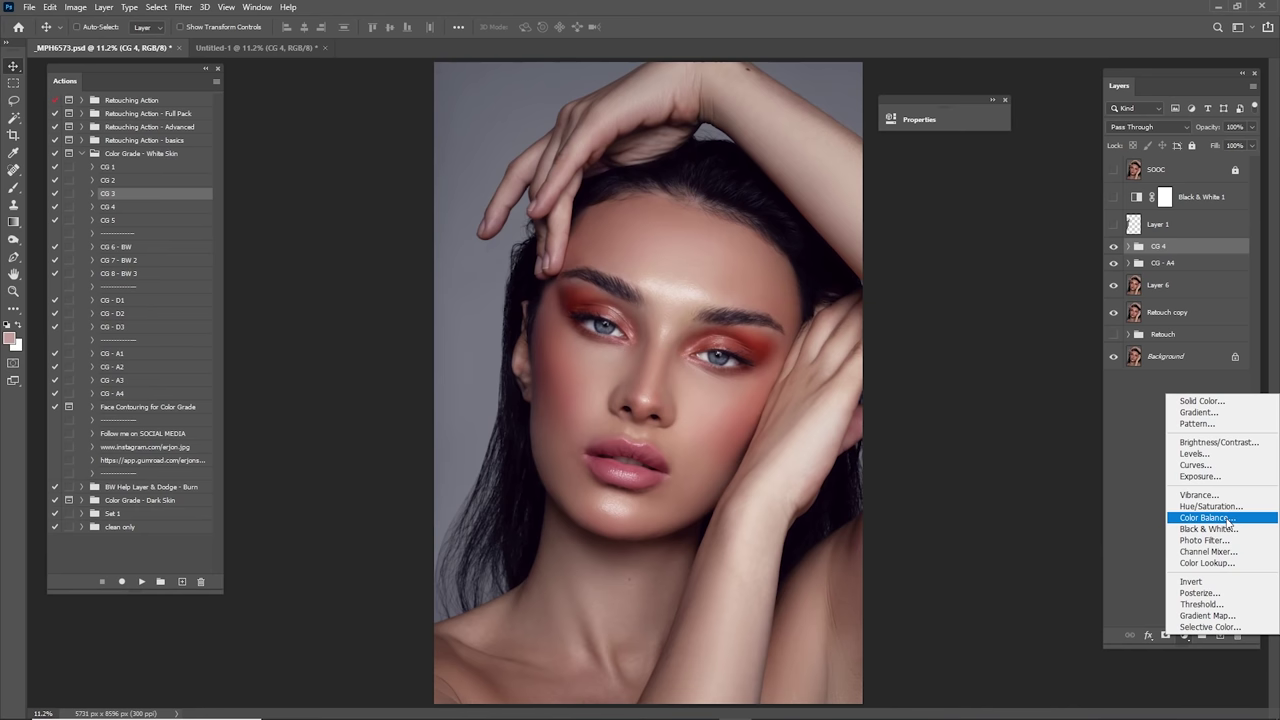
click(1210, 518)
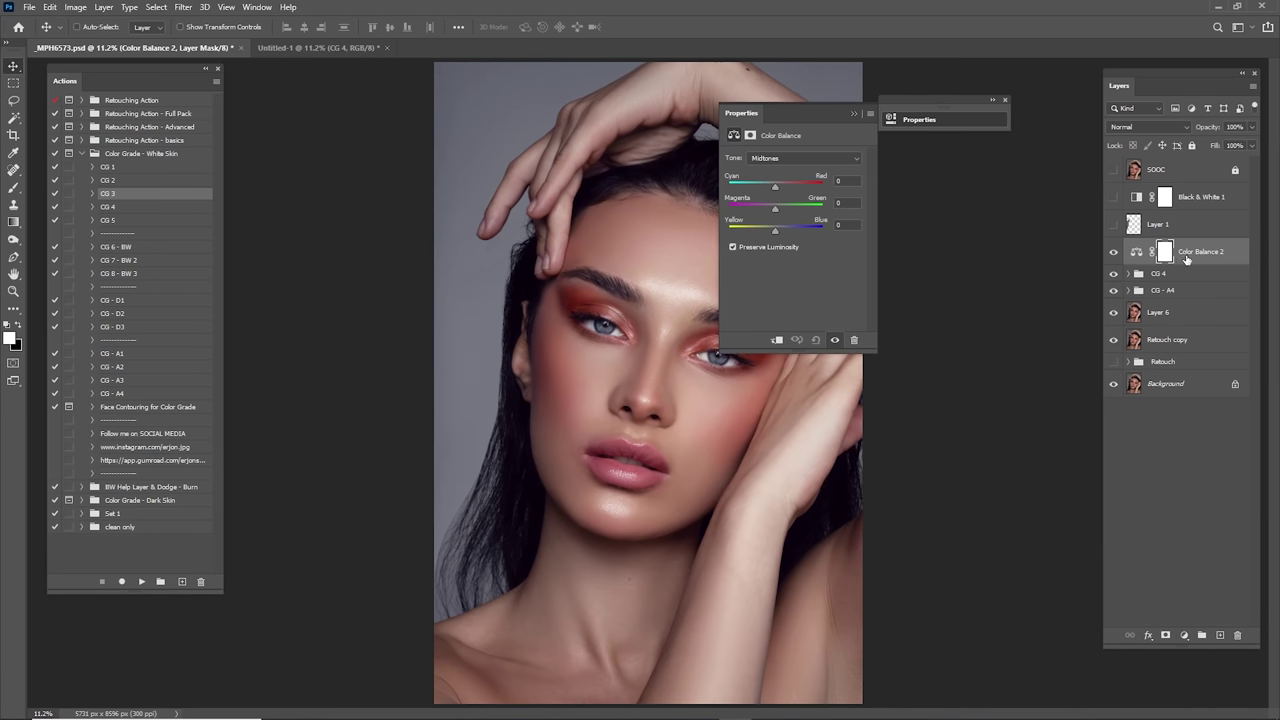
drag(1188, 259, 1218, 635)
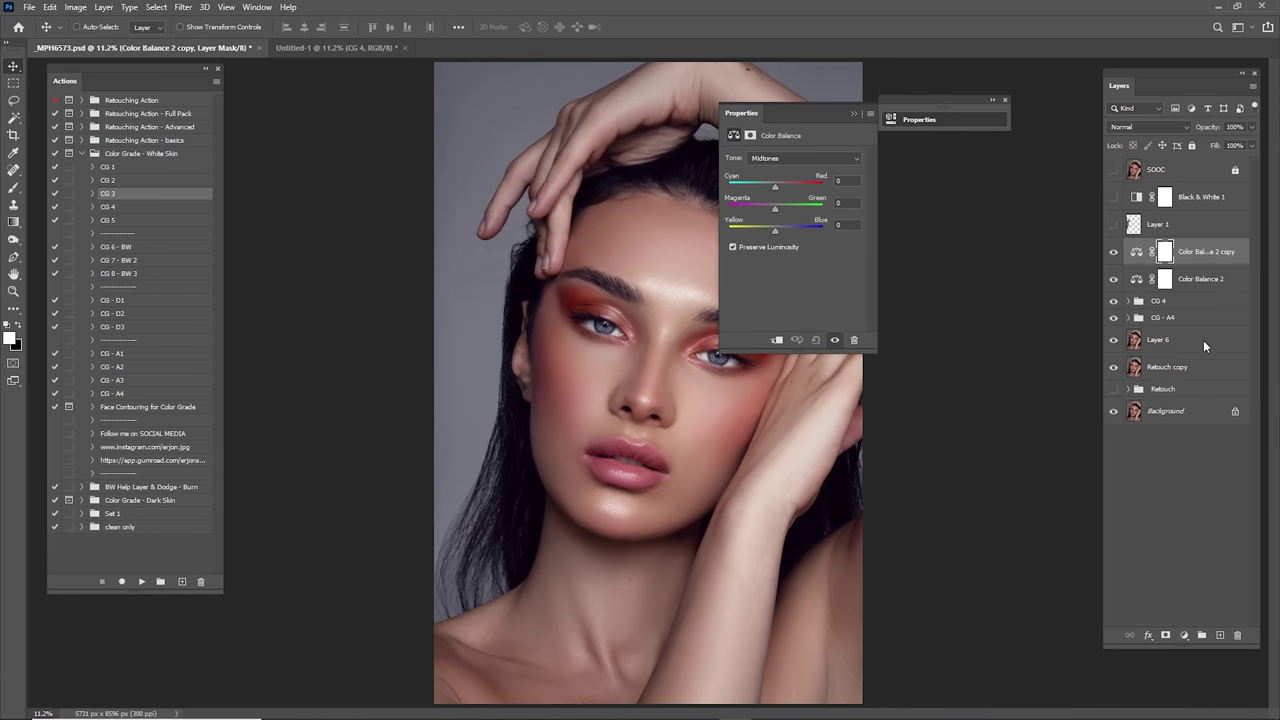
Step: Set the highlights of Color Balance 2 to +14 toward red, shift them toward yellow, and compare before and after
click(1190, 285)
click(804, 160)
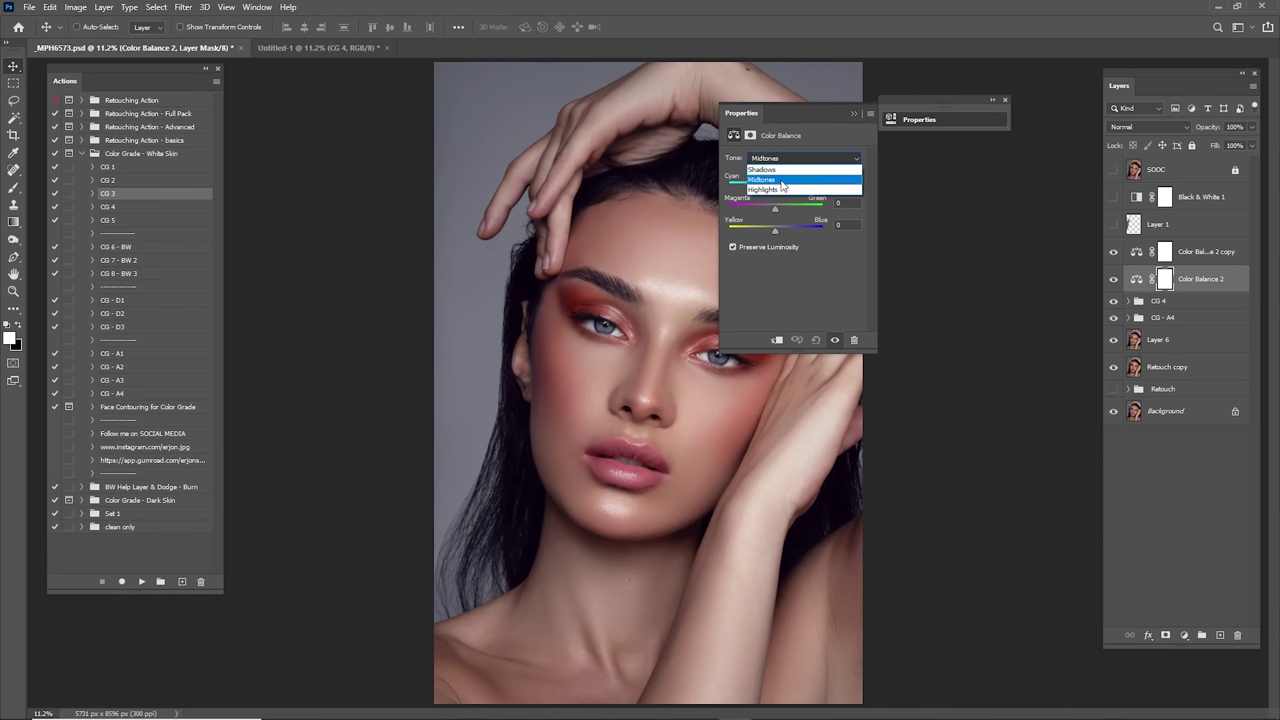
click(774, 190)
drag(774, 189, 782, 187)
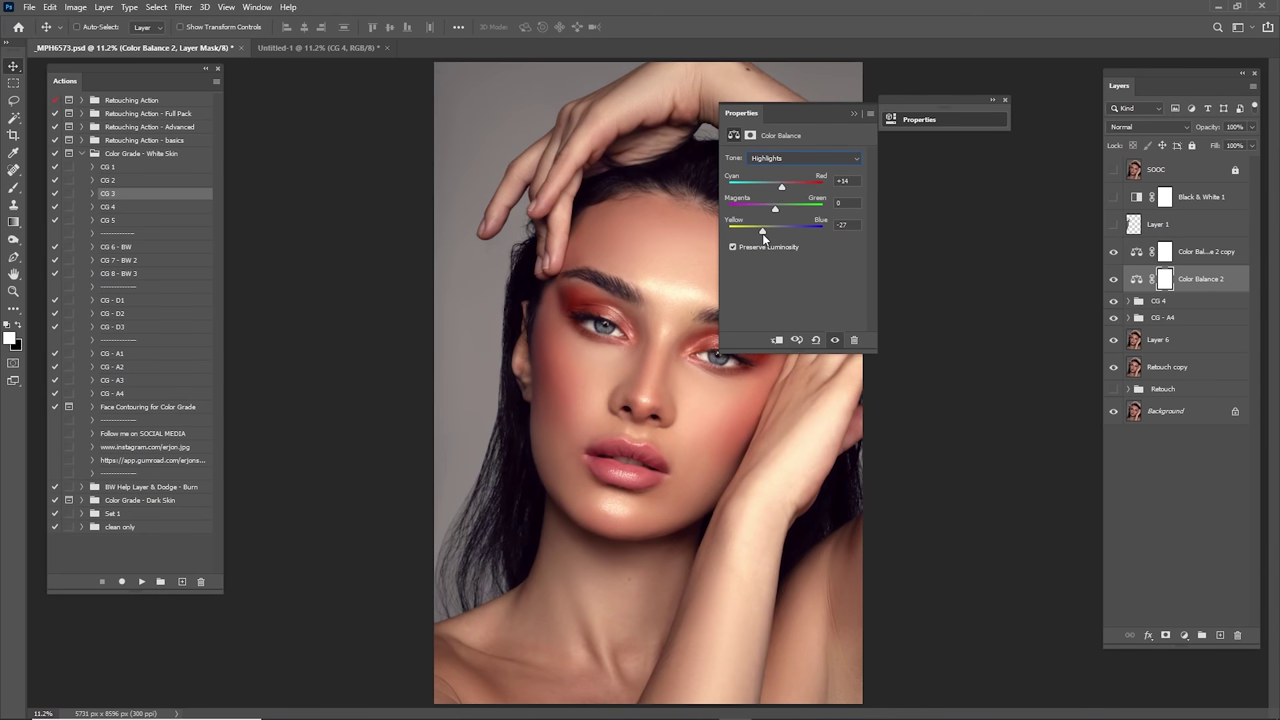
click(763, 231)
drag(766, 236, 764, 237)
click(853, 113)
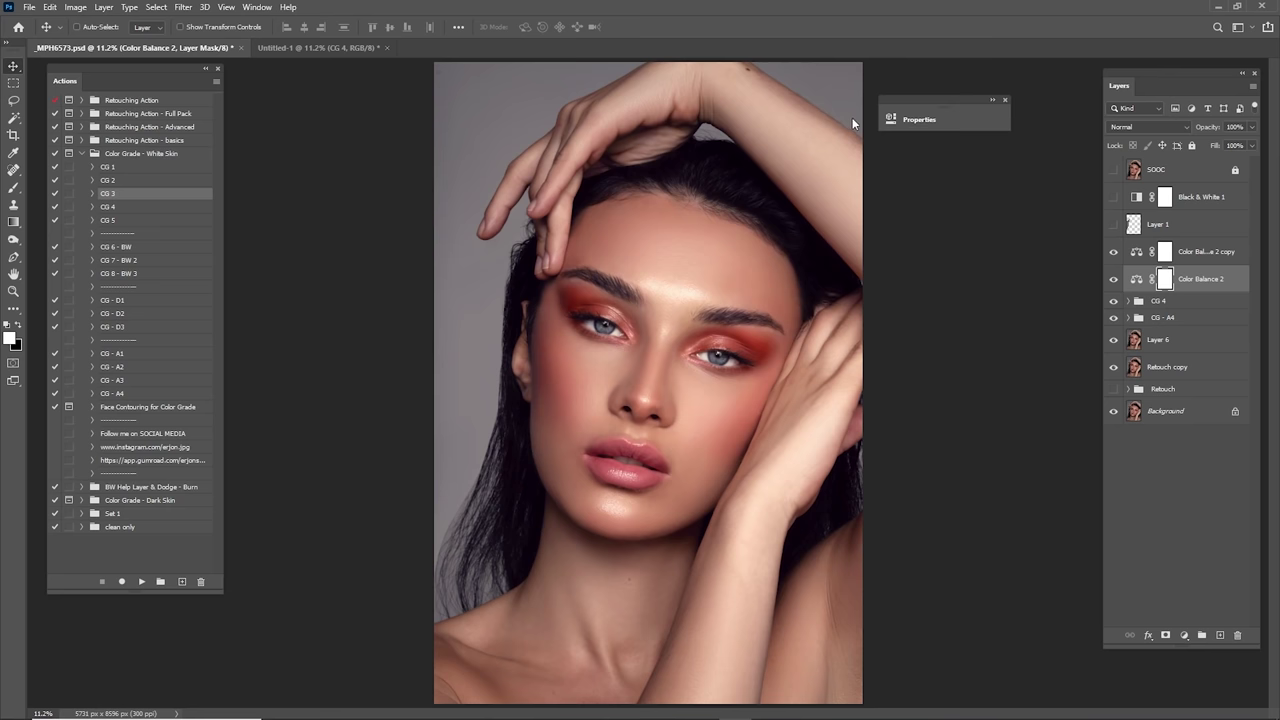
click(1112, 280)
click(1112, 280)
click(1112, 280)
click(1112, 280)
Step: Set the shadows of Color Balance 2 copy to Cyan-Red -4, Magenta-Green +2 and Yellow-Blue +2, with the layer at 58% opacity
click(1138, 253)
double_click(1138, 253)
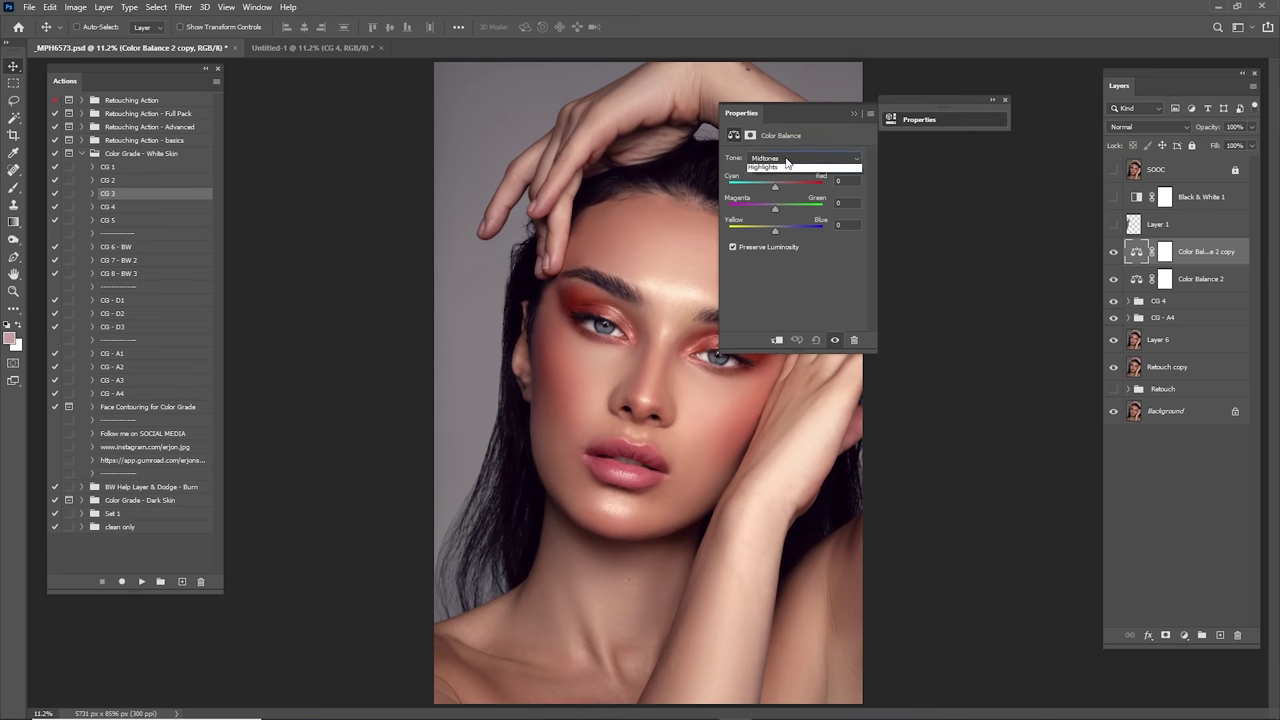
click(800, 158)
click(790, 161)
drag(778, 228, 781, 229)
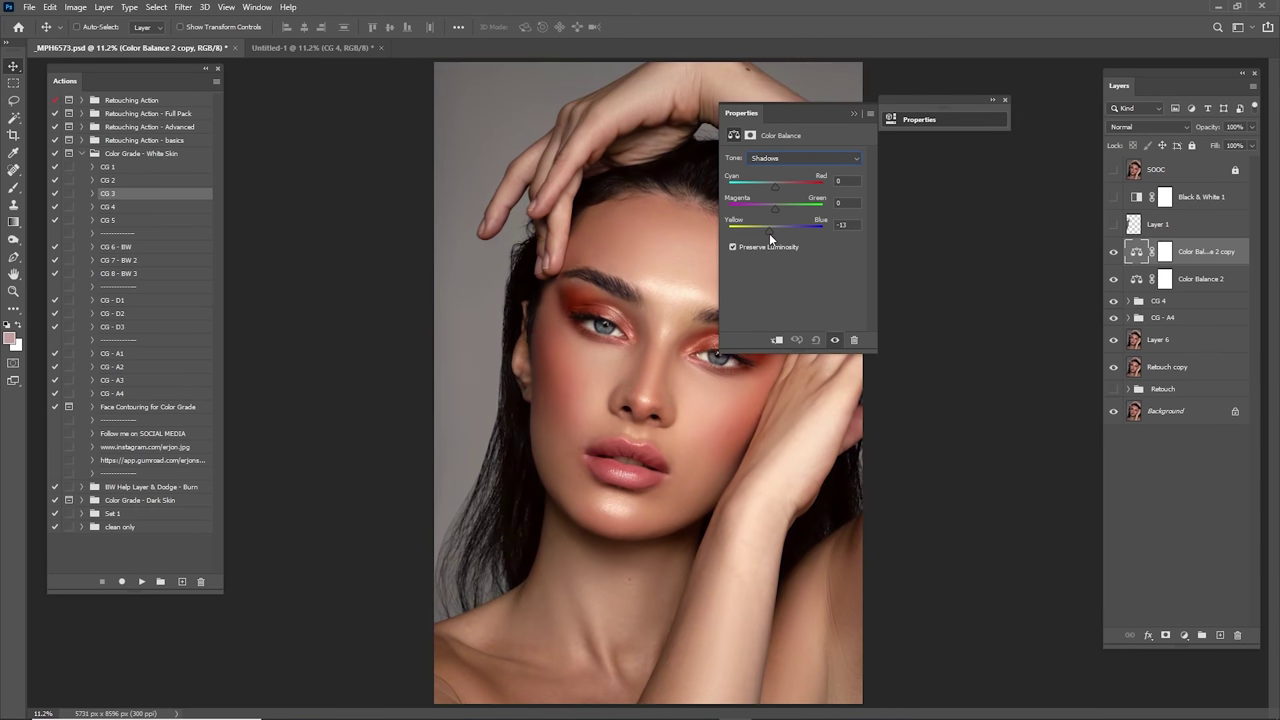
mouse_move(773, 207)
mouse_down()
mouse_move(763, 212)
mouse_move(776, 206)
mouse_up()
drag(856, 206, 768, 189)
text(2)
drag(776, 231, 773, 232)
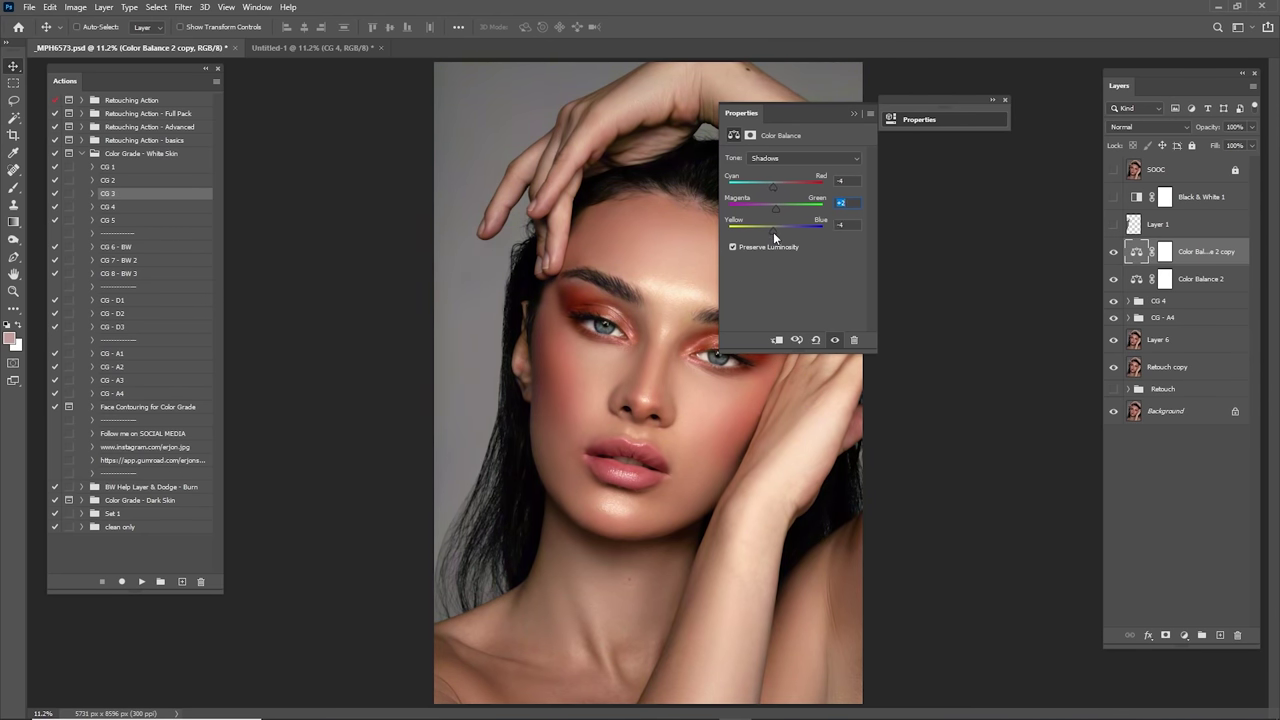
double_click(848, 224)
text(2)
click(855, 114)
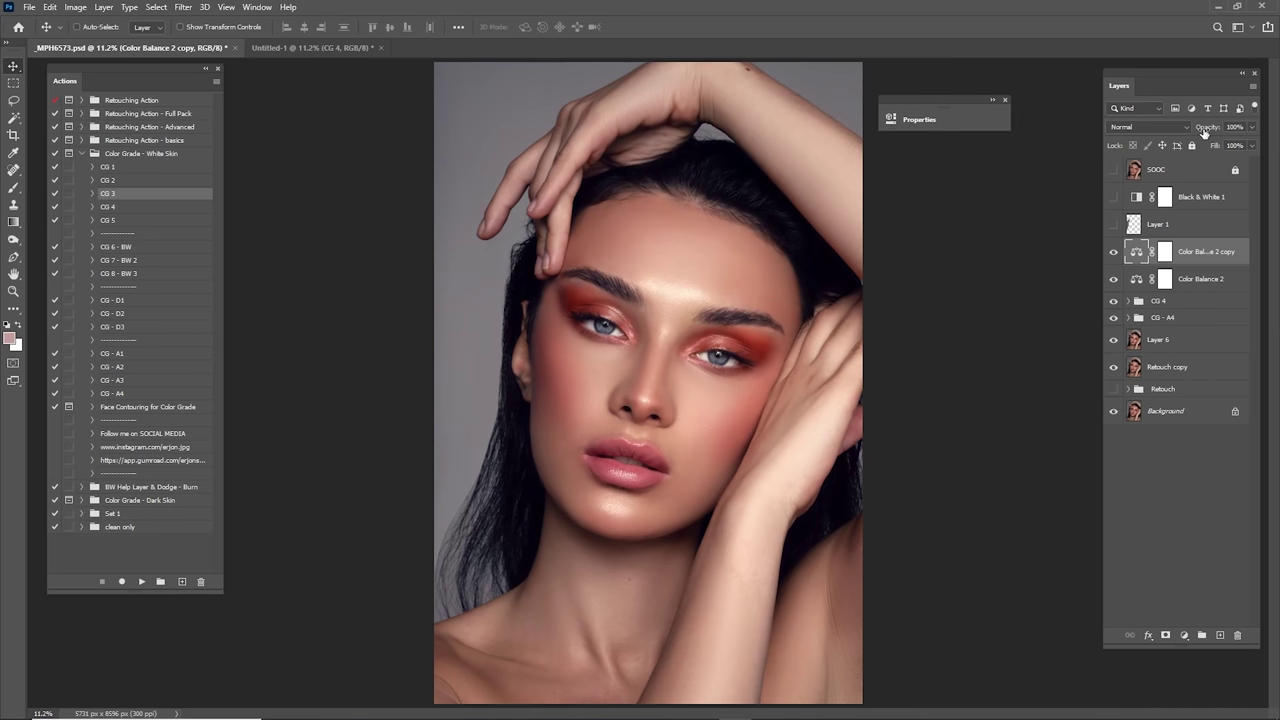
drag(1205, 133, 1176, 144)
Step: Add a Warming Filter (85) Photo Filter layer on top, using the Color blend mode at 22% opacity
click(1184, 635)
click(1213, 537)
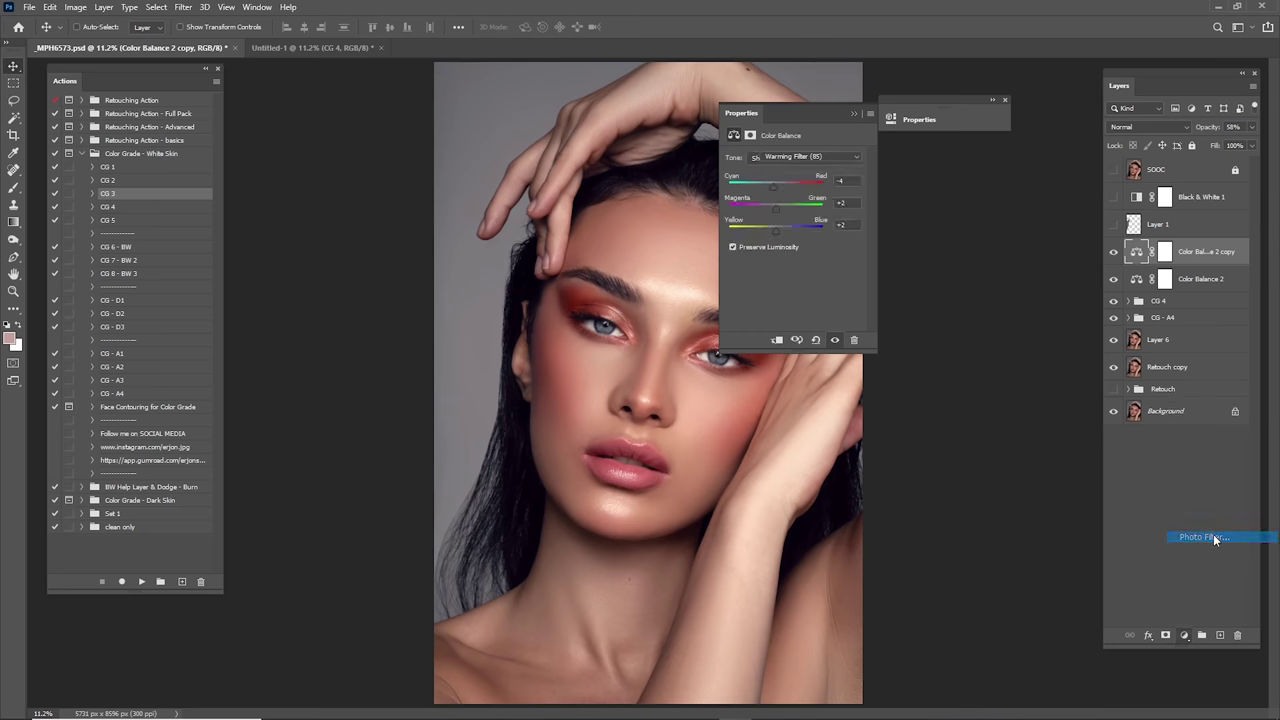
click(1155, 128)
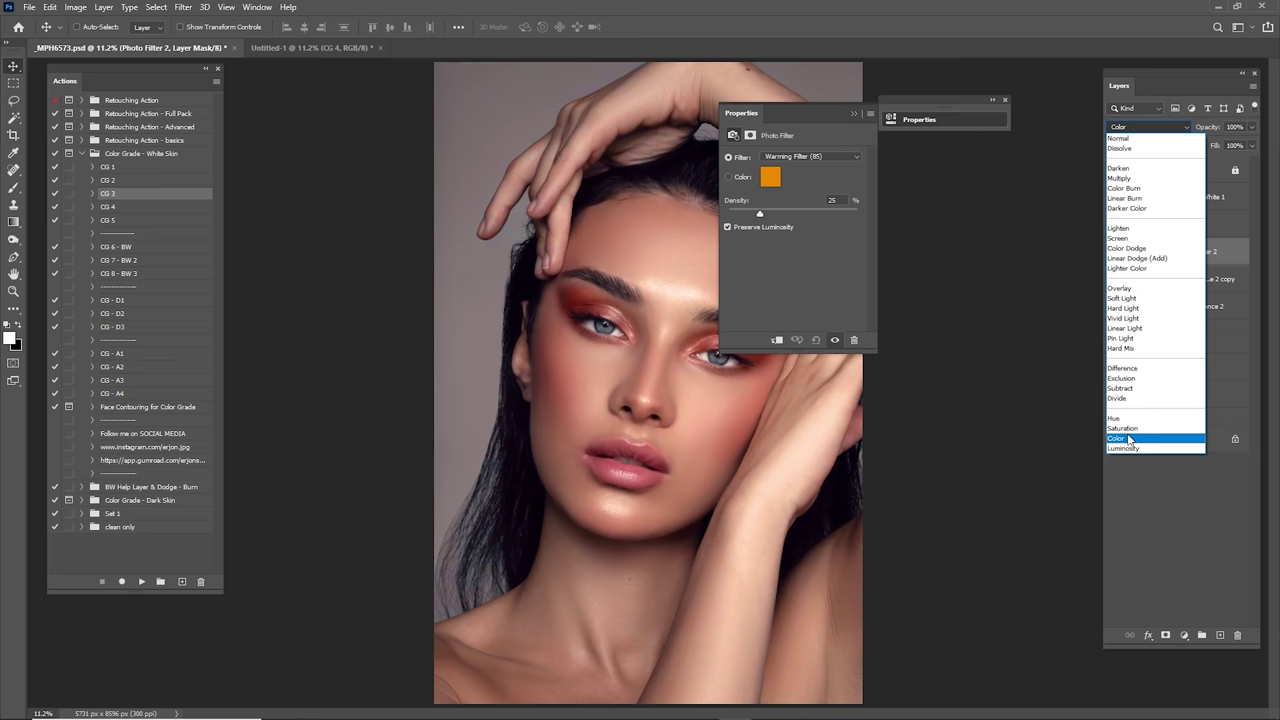
click(1128, 438)
click(856, 114)
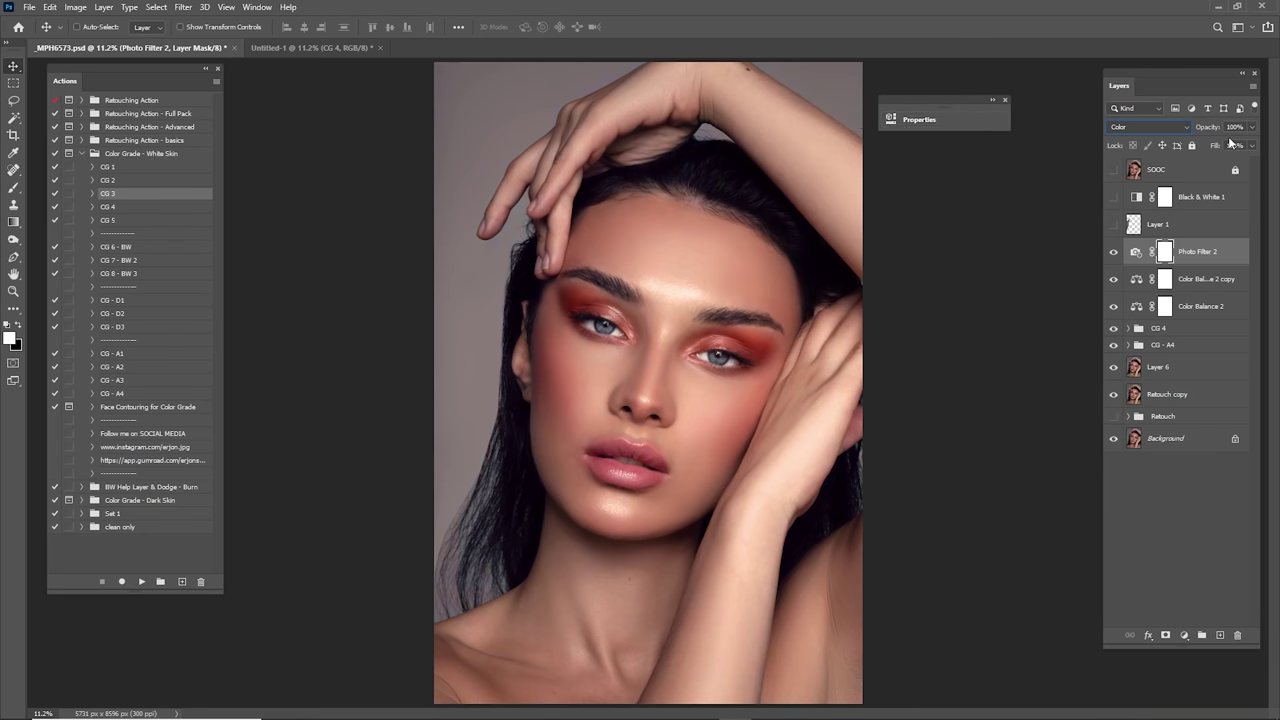
click(1236, 127)
text(22)
Step: Duplicate Photo Filter 2, set the copy's blend mode to Screen, and compare the image with and without it
drag(1184, 256, 1220, 635)
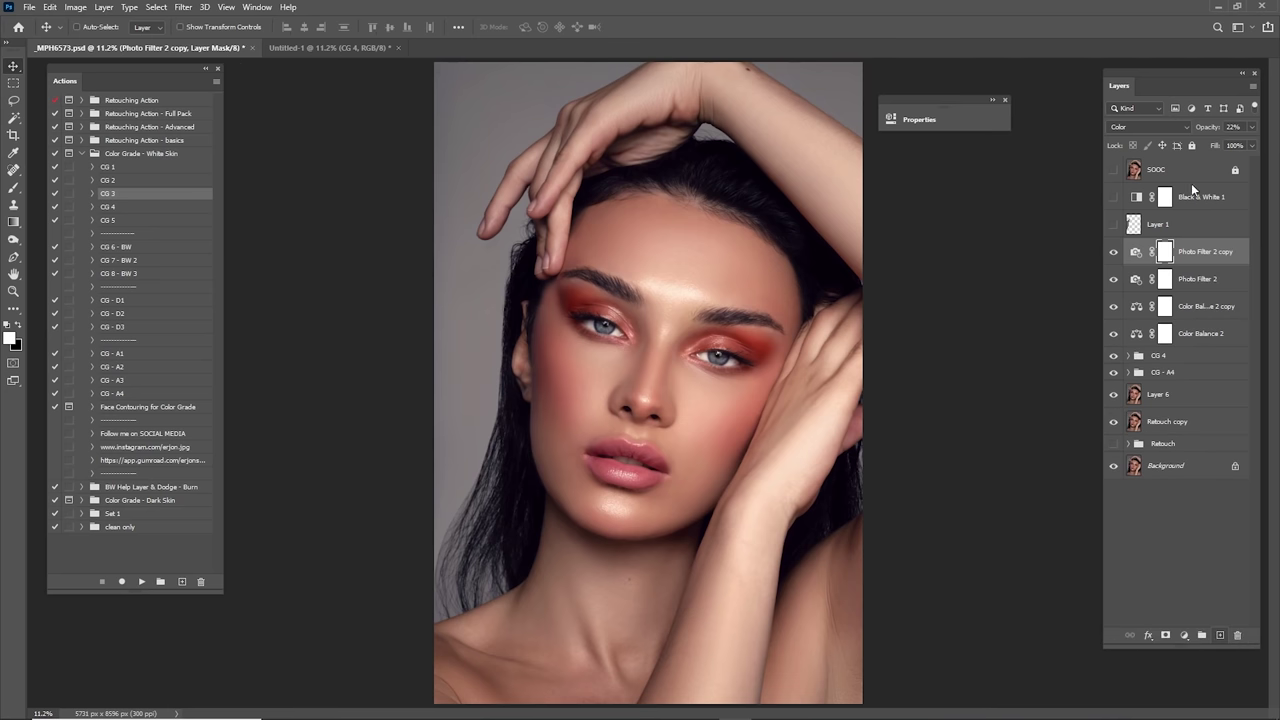
click(1136, 127)
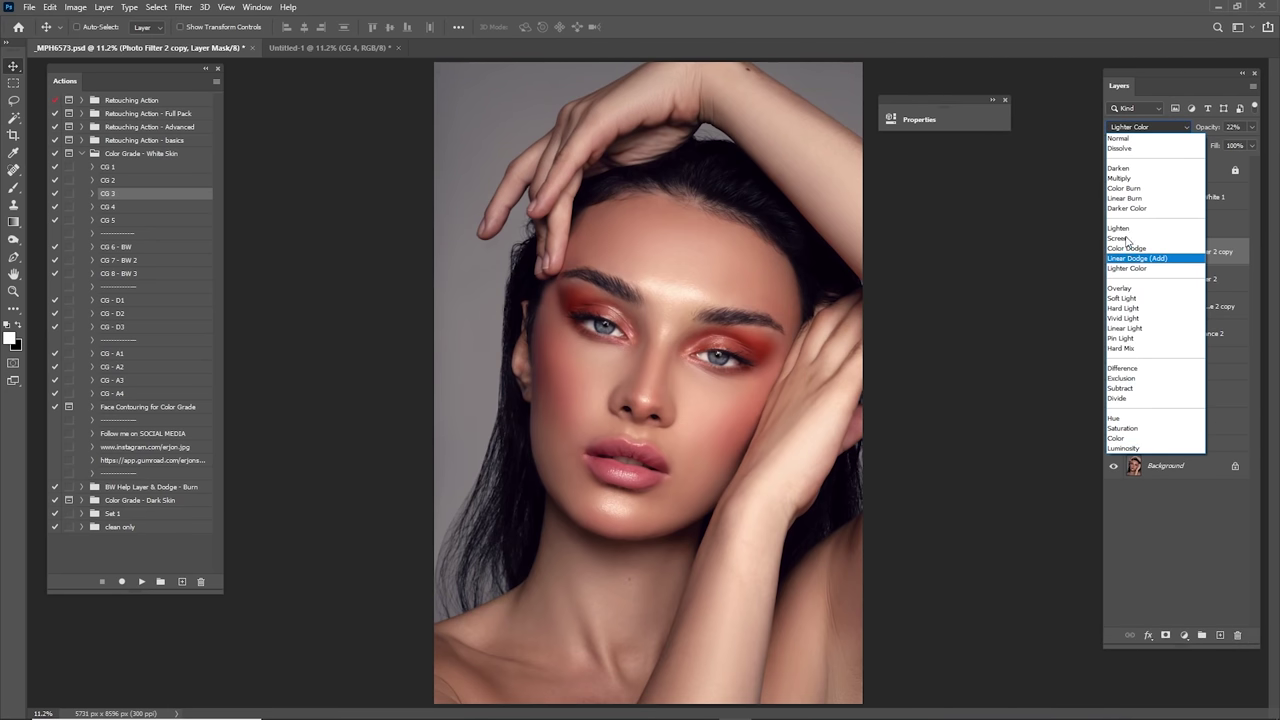
click(1128, 239)
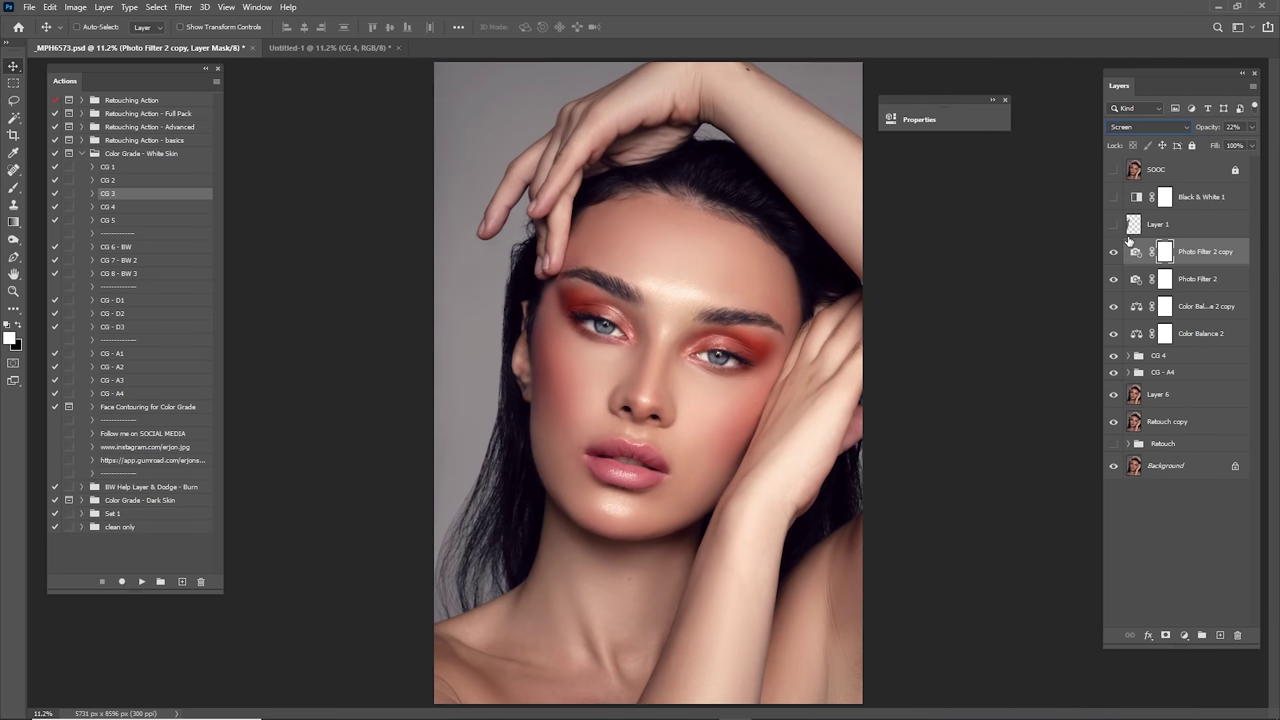
click(1114, 252)
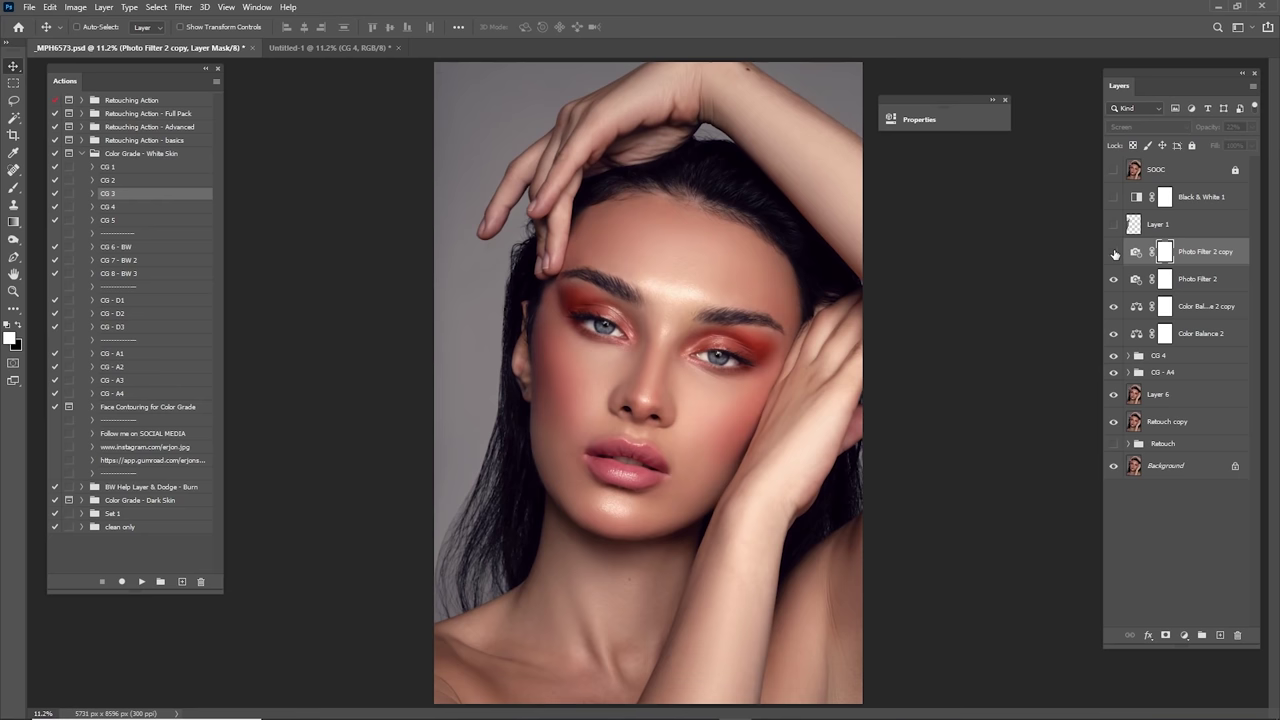
click(1114, 252)
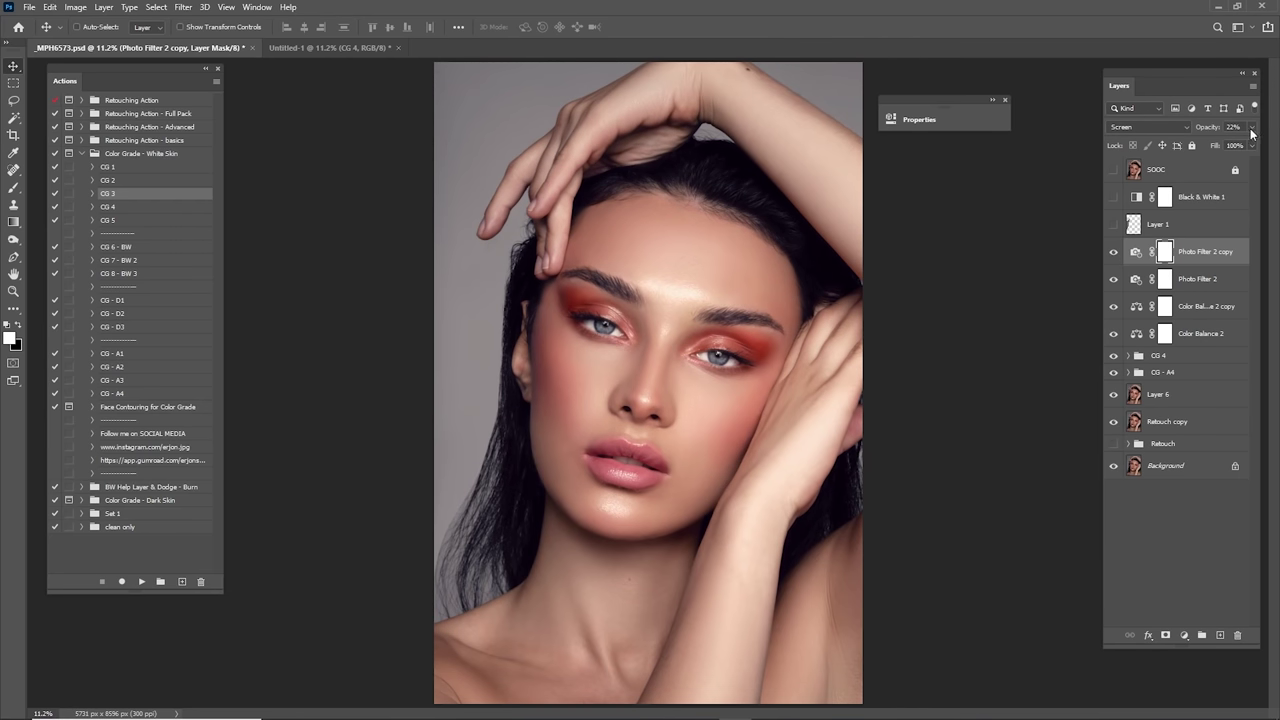
Step: Set the opacity of the Photo Filter 2 copy layer to 5%
click(1193, 127)
text(5)
key(Return)
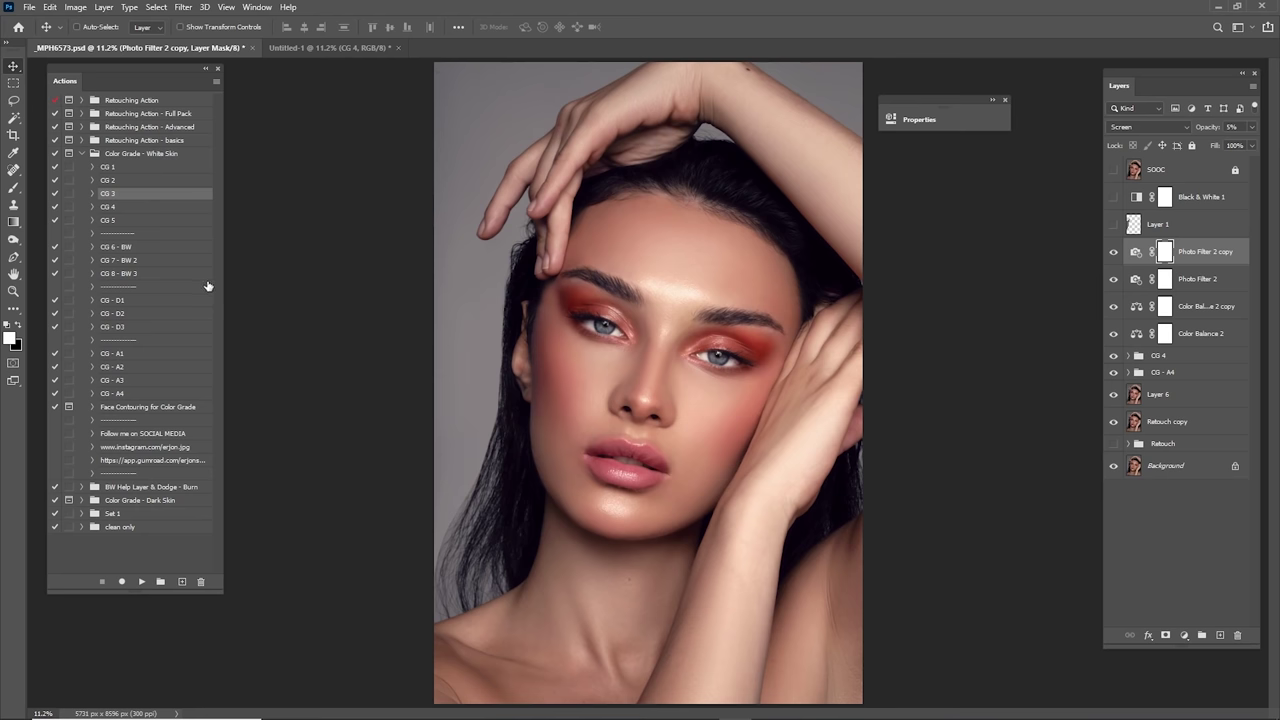
Step: Run the Face Contouring for Color Grade action and compare the portrait with and without the Contour layer
click(127, 408)
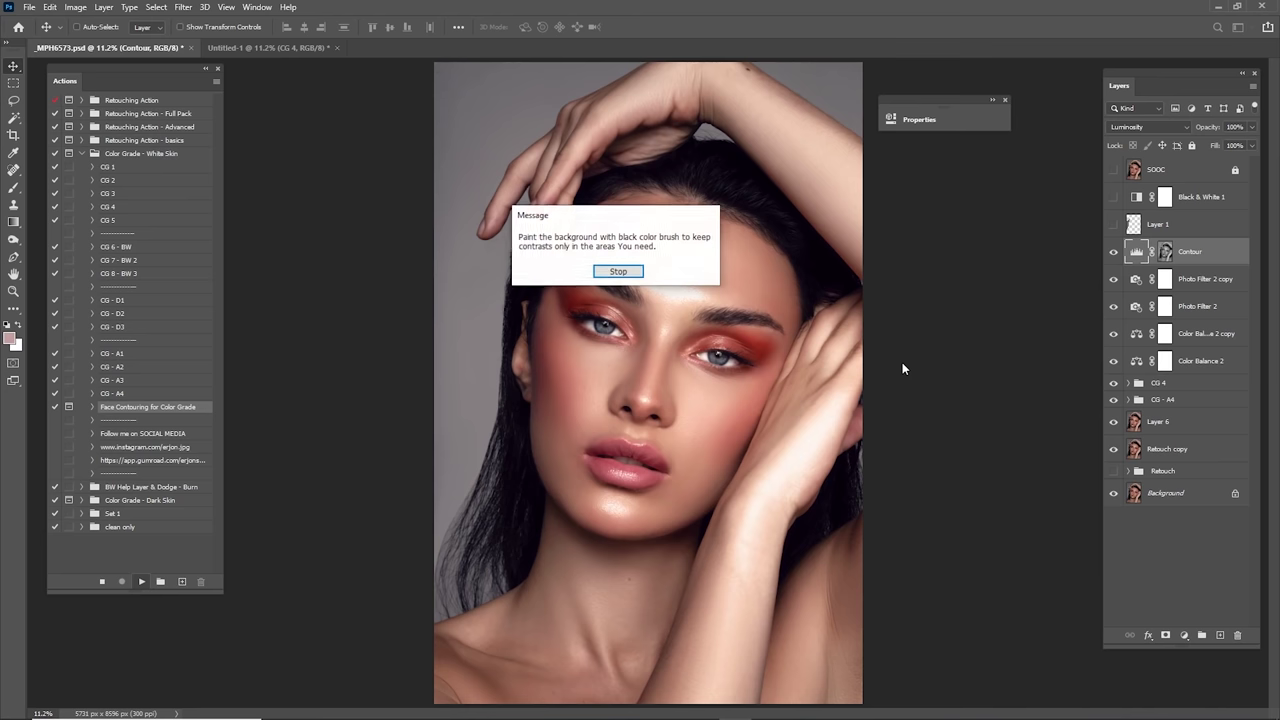
click(618, 271)
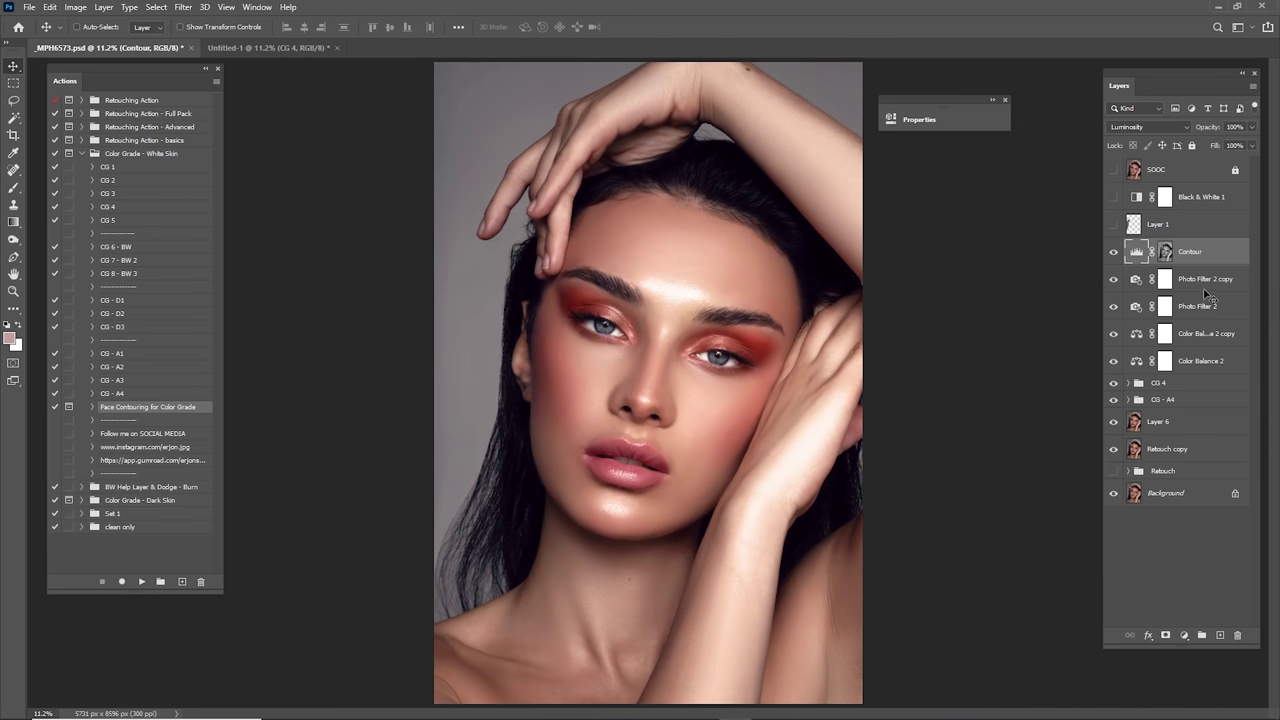
click(1114, 252)
click(1114, 252)
Step: Raise the white input level of the Contour Levels layer slightly, lower its opacity to 76%, and compare its effect
double_click(1143, 255)
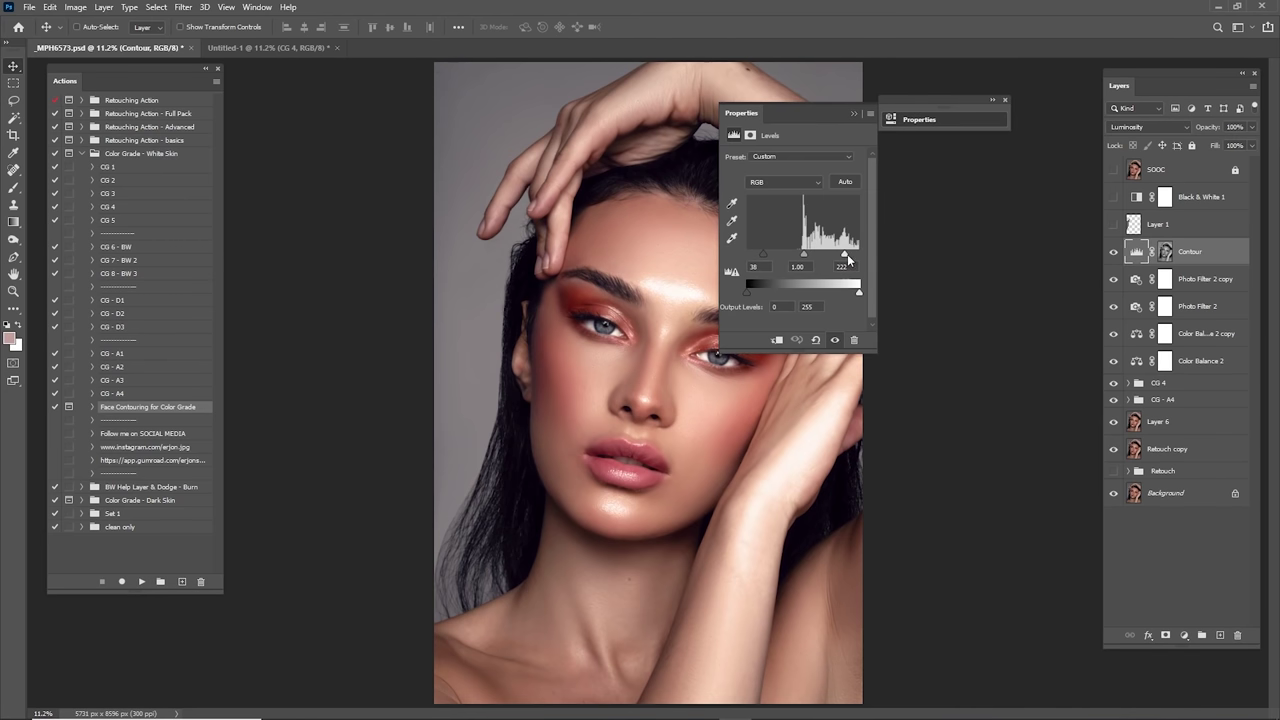
drag(849, 259, 854, 258)
click(851, 116)
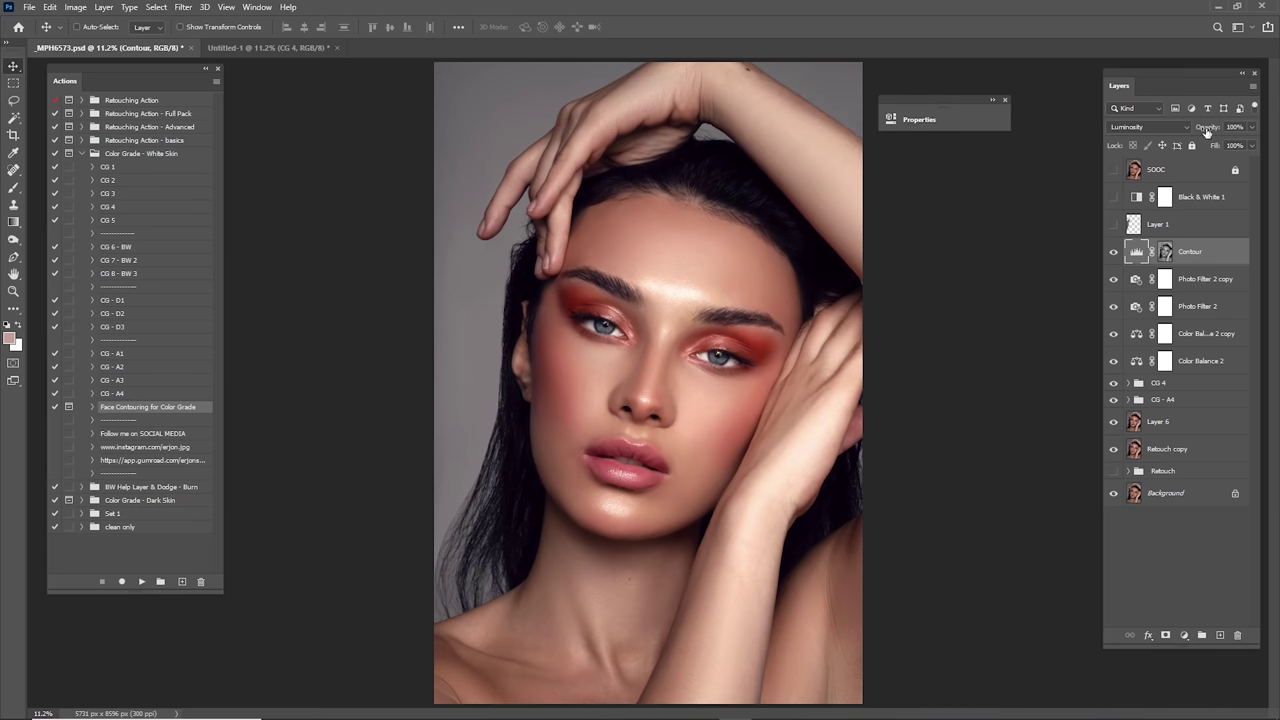
drag(1203, 129, 1187, 135)
click(1113, 253)
click(1113, 253)
Step: Select Layer 6 and compare the graded portrait with the original SOOC layer
click(1163, 424)
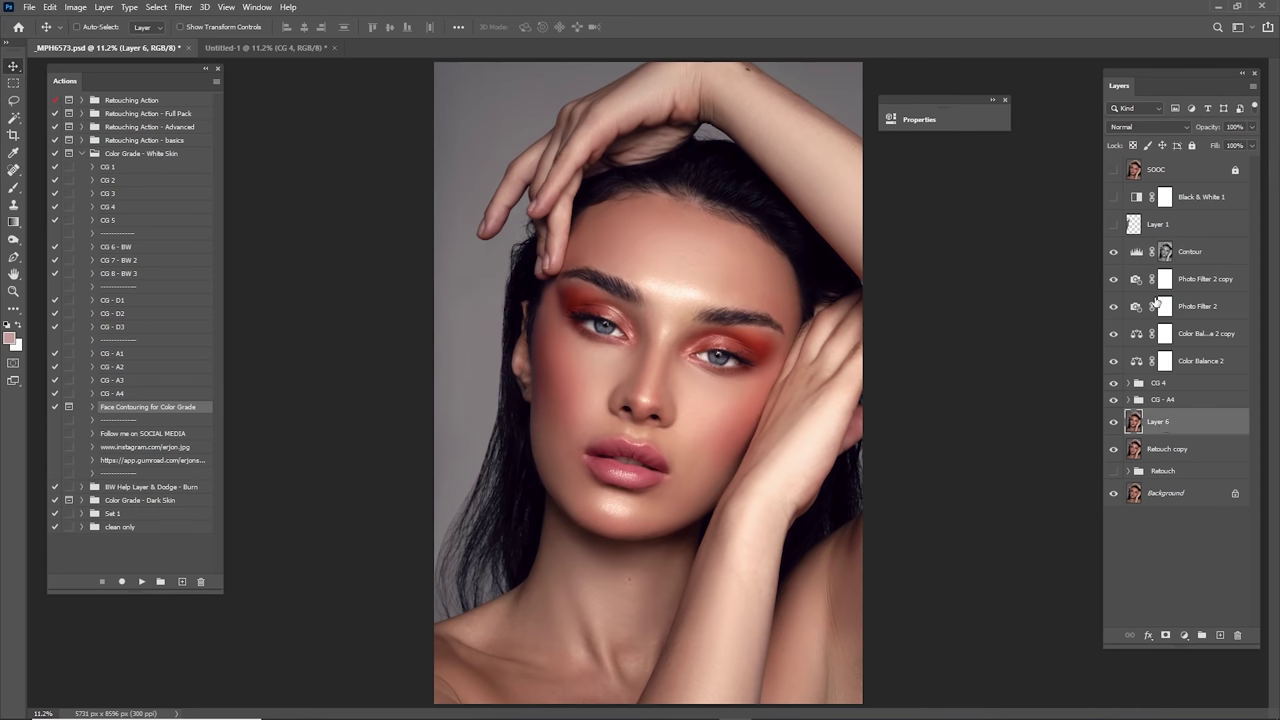
click(1113, 170)
click(1113, 174)
click(1113, 172)
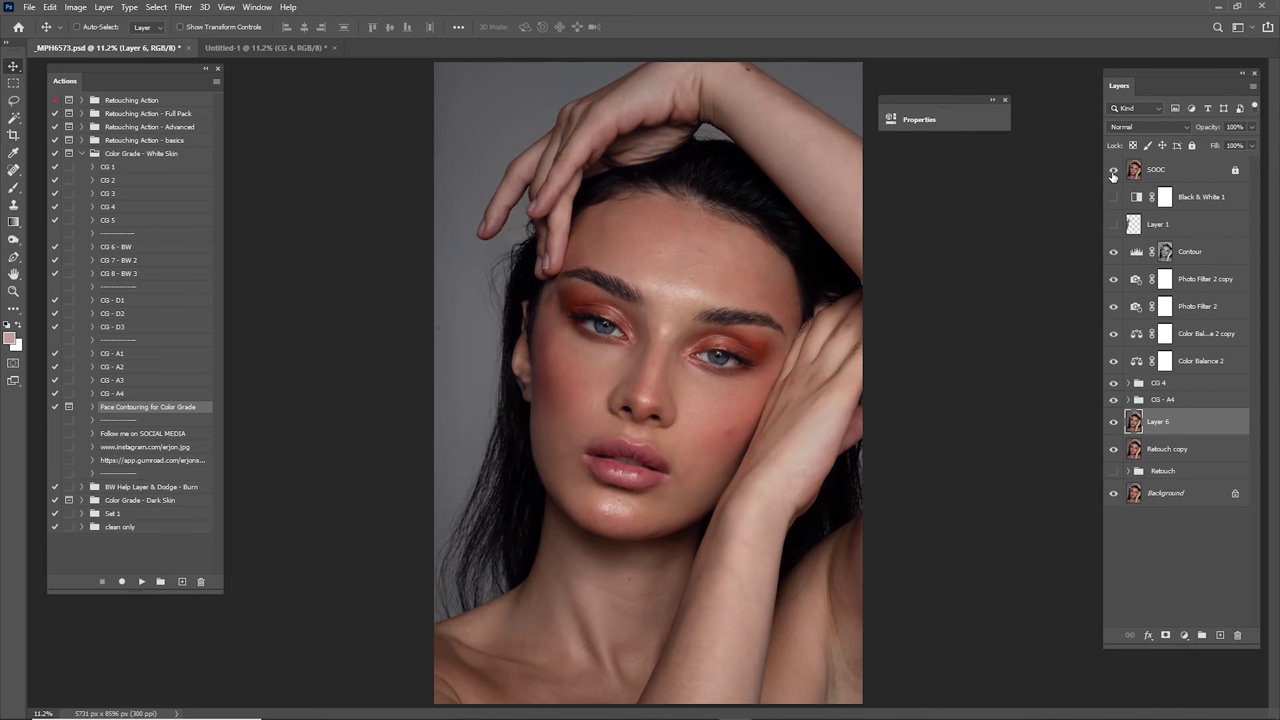
click(1113, 174)
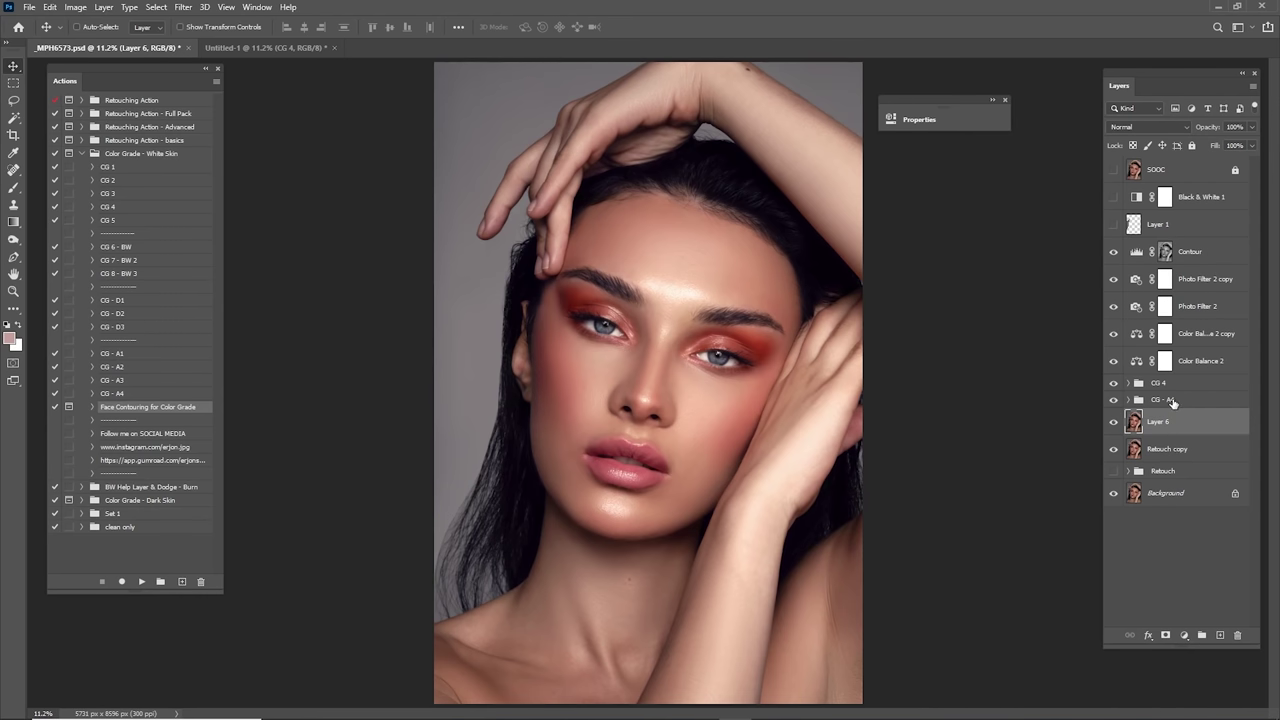
Step: Group all layers from CG - A4 up to Contour into a group named Color Grade
click(1172, 400)
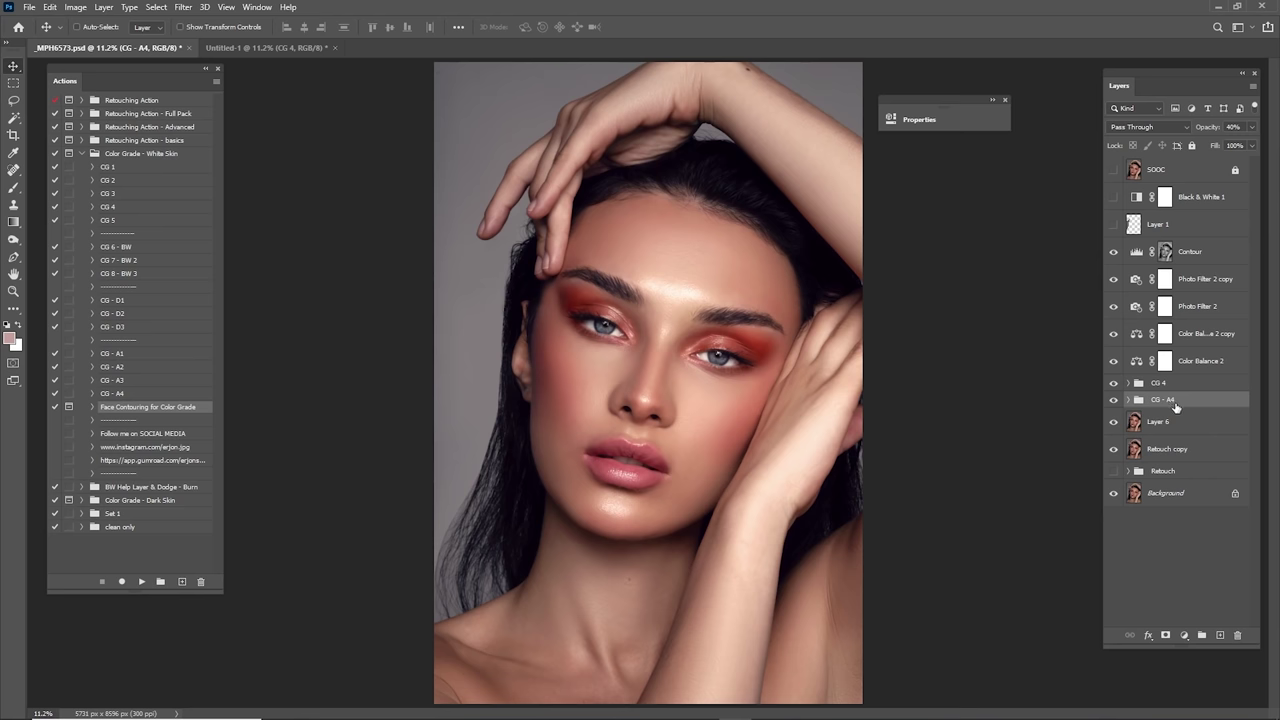
shift+click(1191, 267)
right_click(1190, 259)
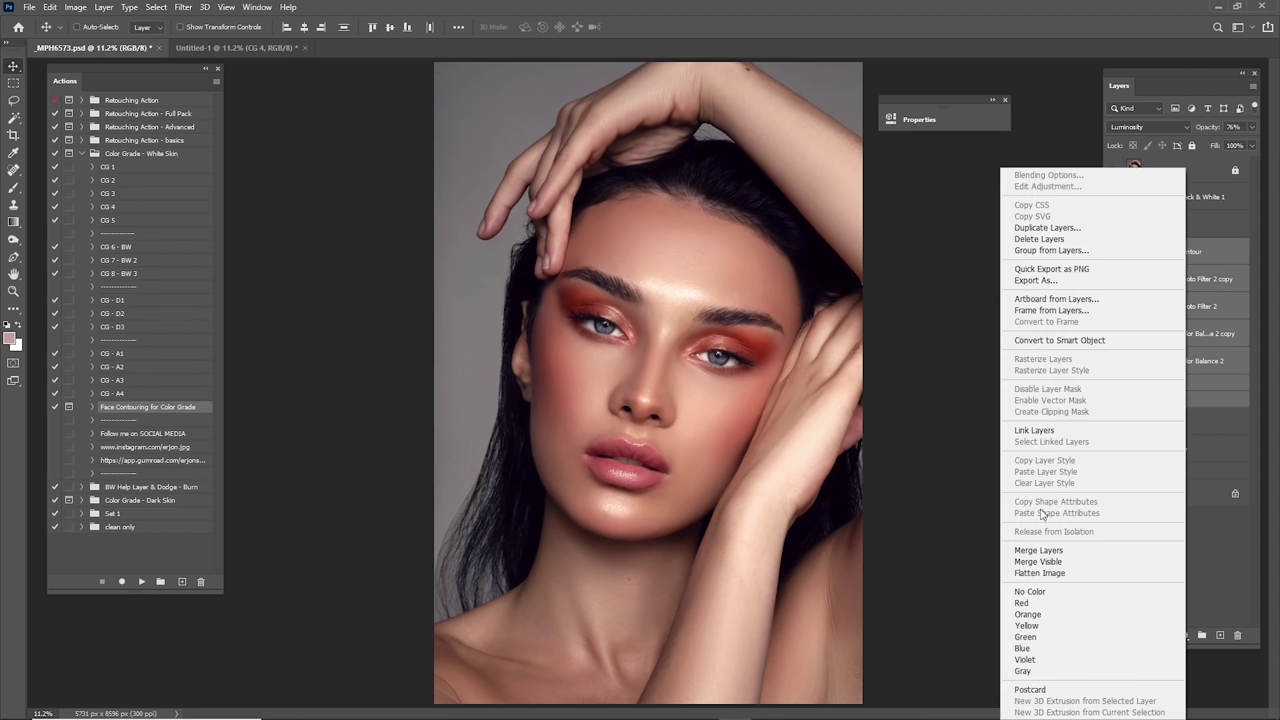
click(1050, 250)
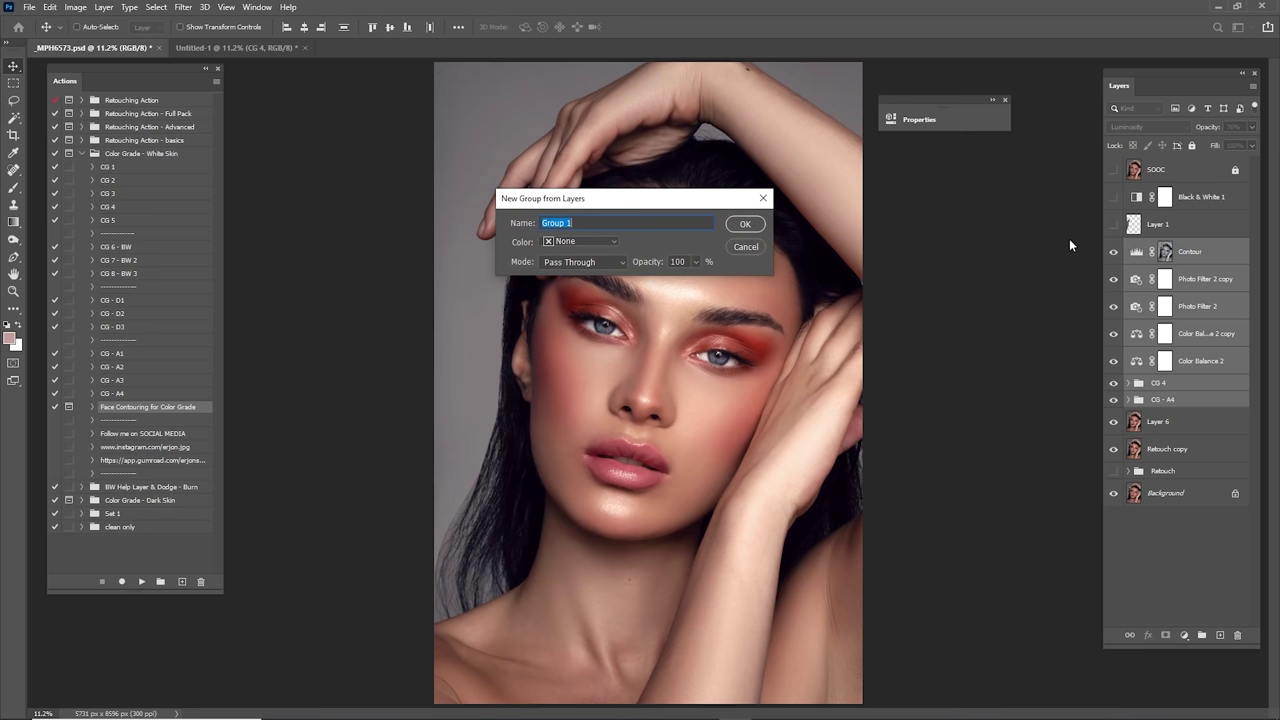
text(Color Grade)
key(Return)
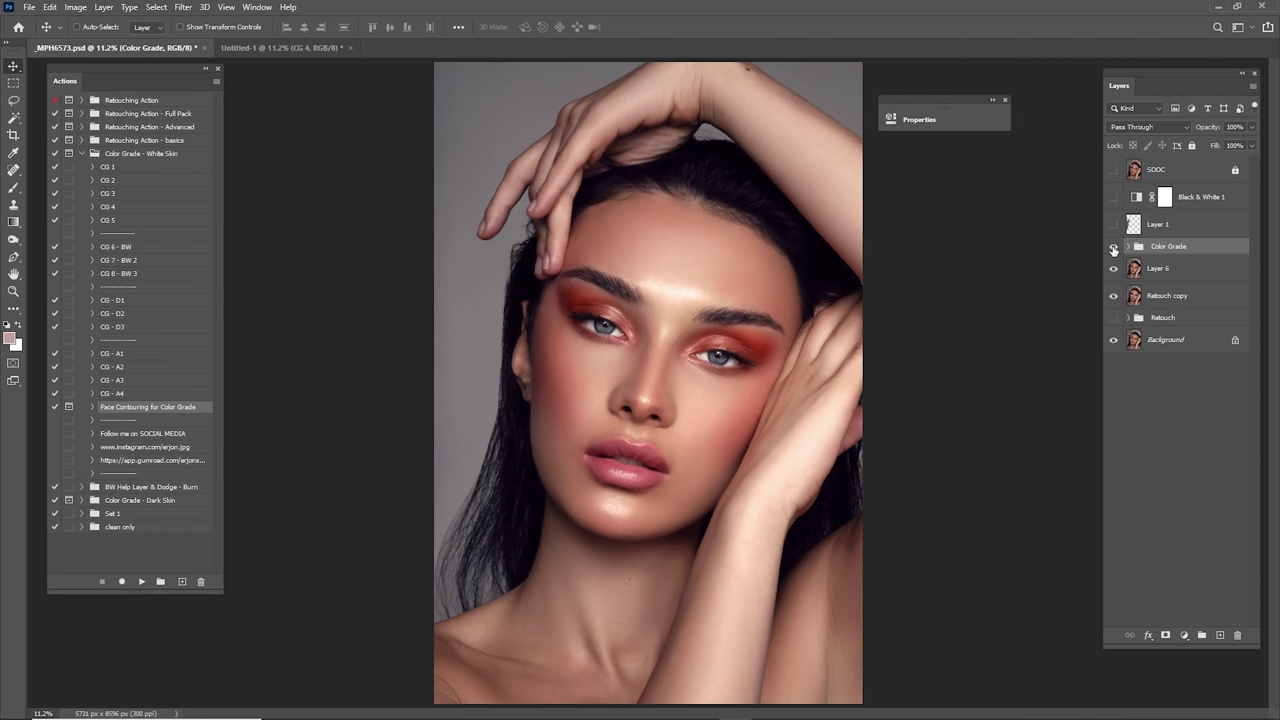
Step: Hide the Color Grade group, Layer 6 and Retouch copy, and check the image against the SOOC original
click(1113, 248)
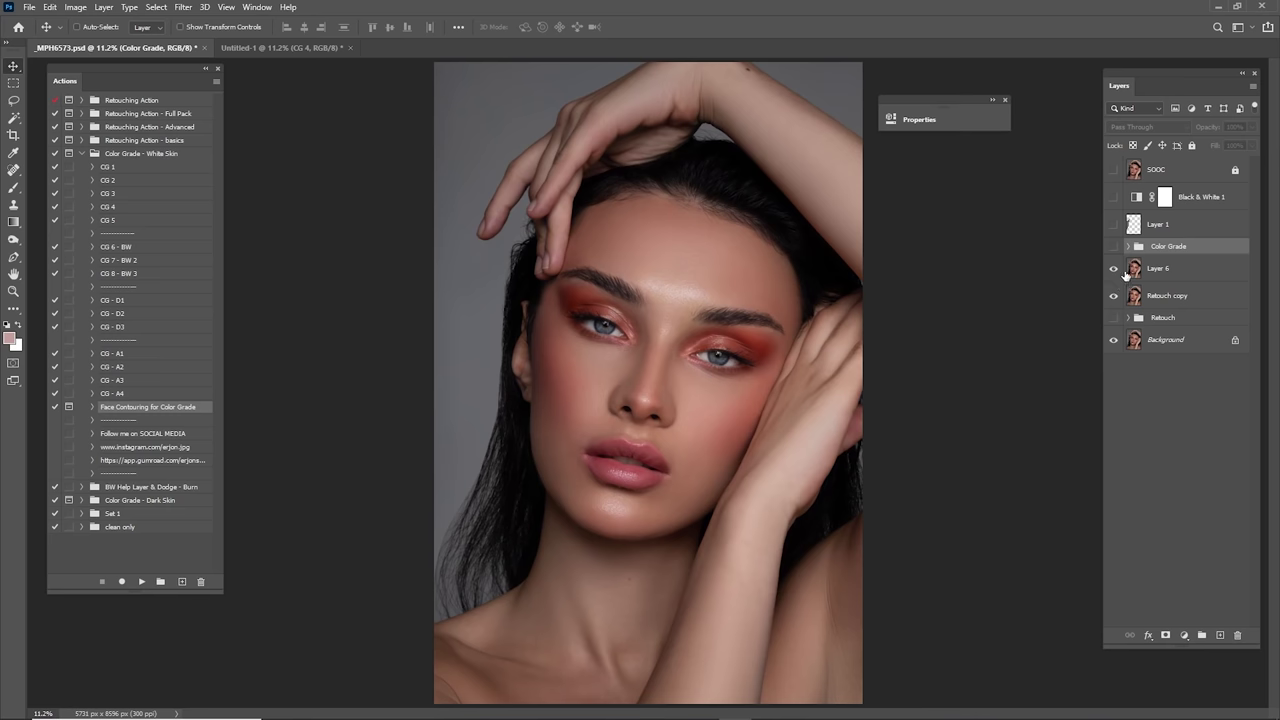
click(1113, 268)
click(1113, 295)
click(1113, 170)
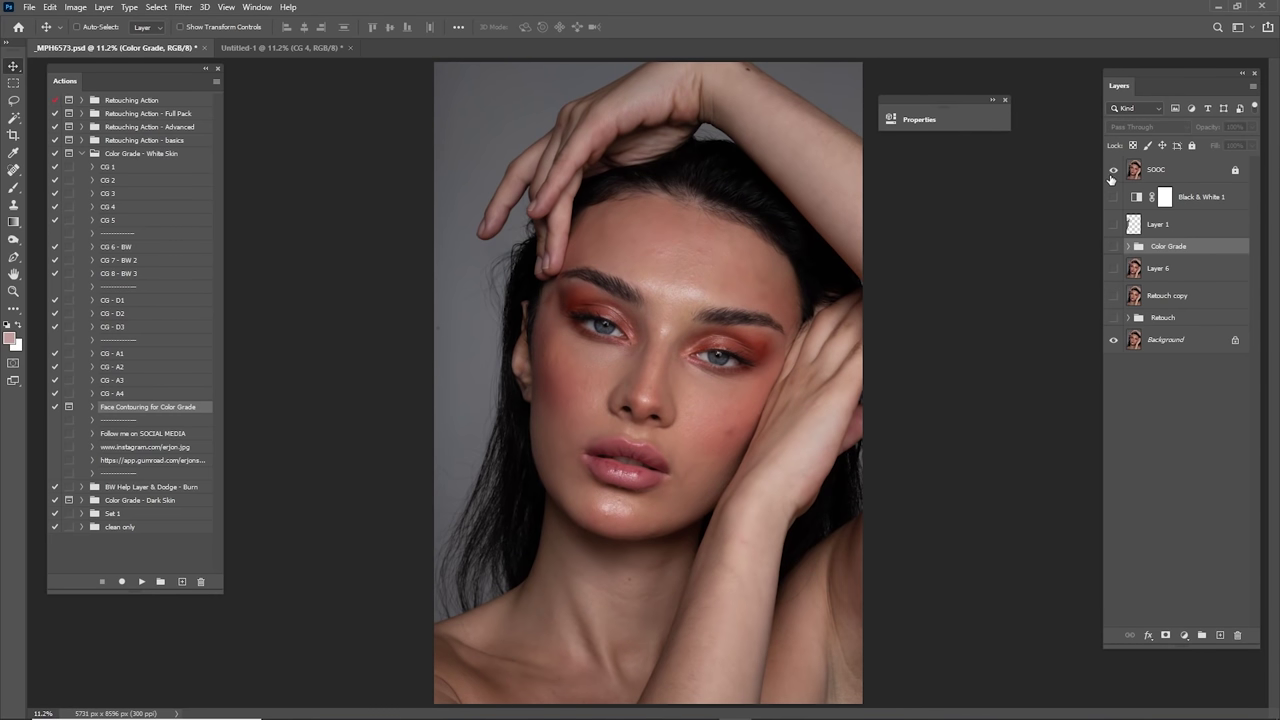
click(1113, 170)
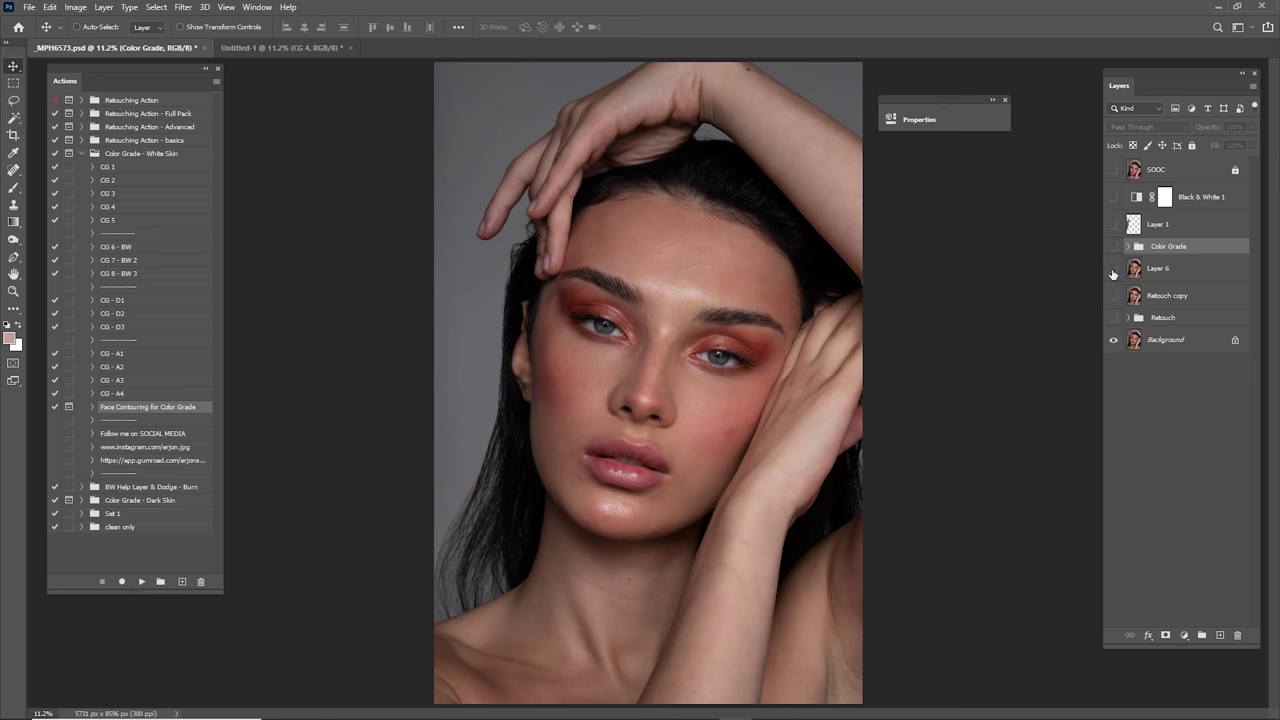
Step: Compare the Layer 6 retouch with the unretouched image and SOOC, leaving Layer 6 and the Color Grade group visible
click(1113, 272)
click(1111, 272)
click(1110, 271)
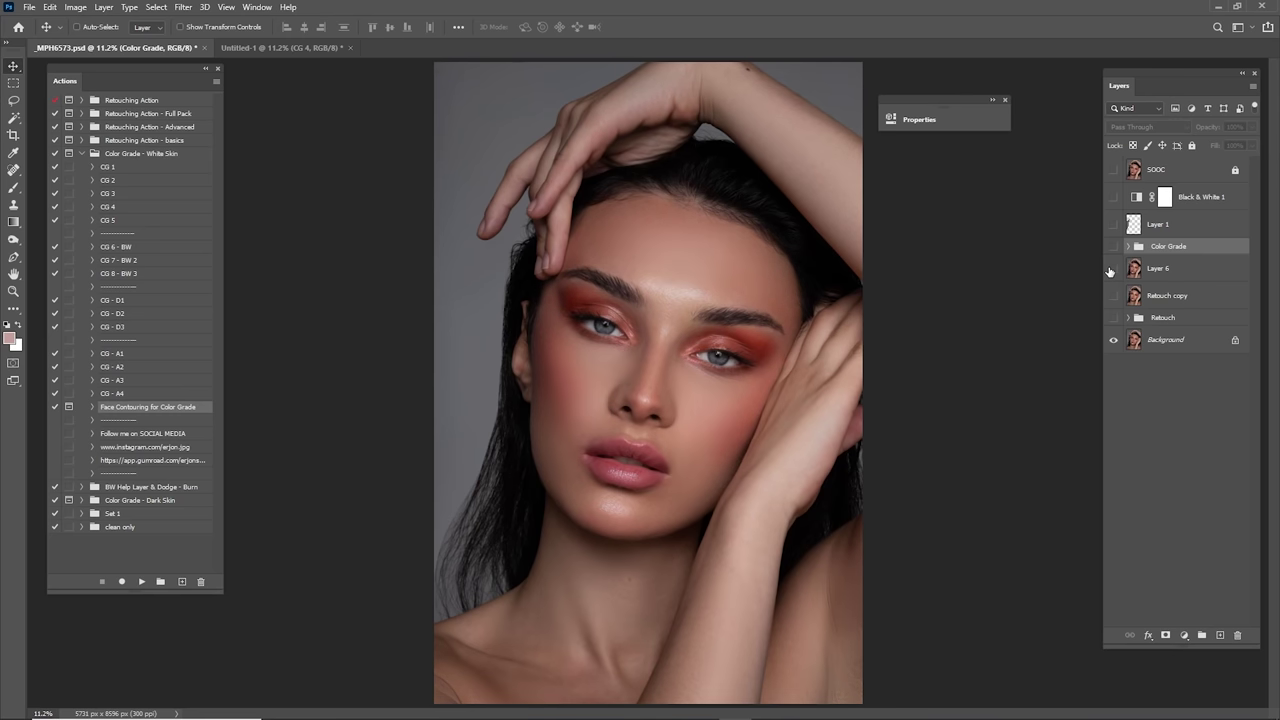
click(1109, 272)
click(1109, 272)
click(1112, 170)
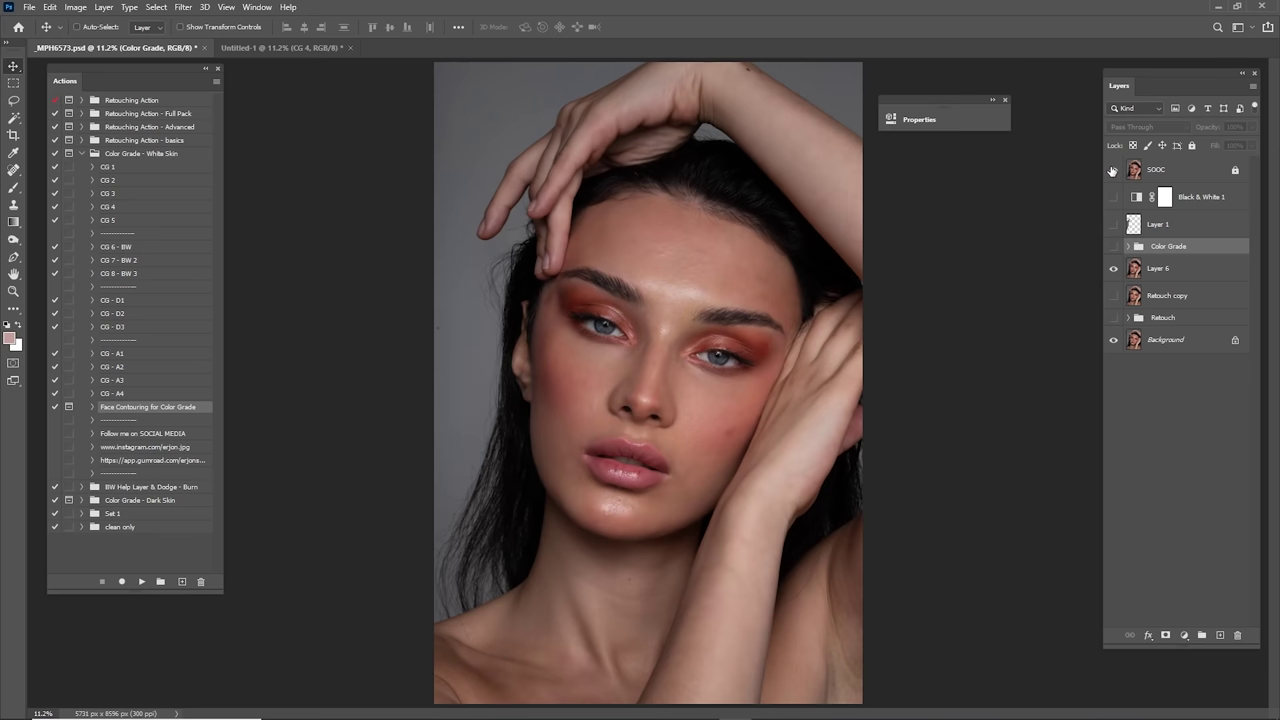
click(1112, 170)
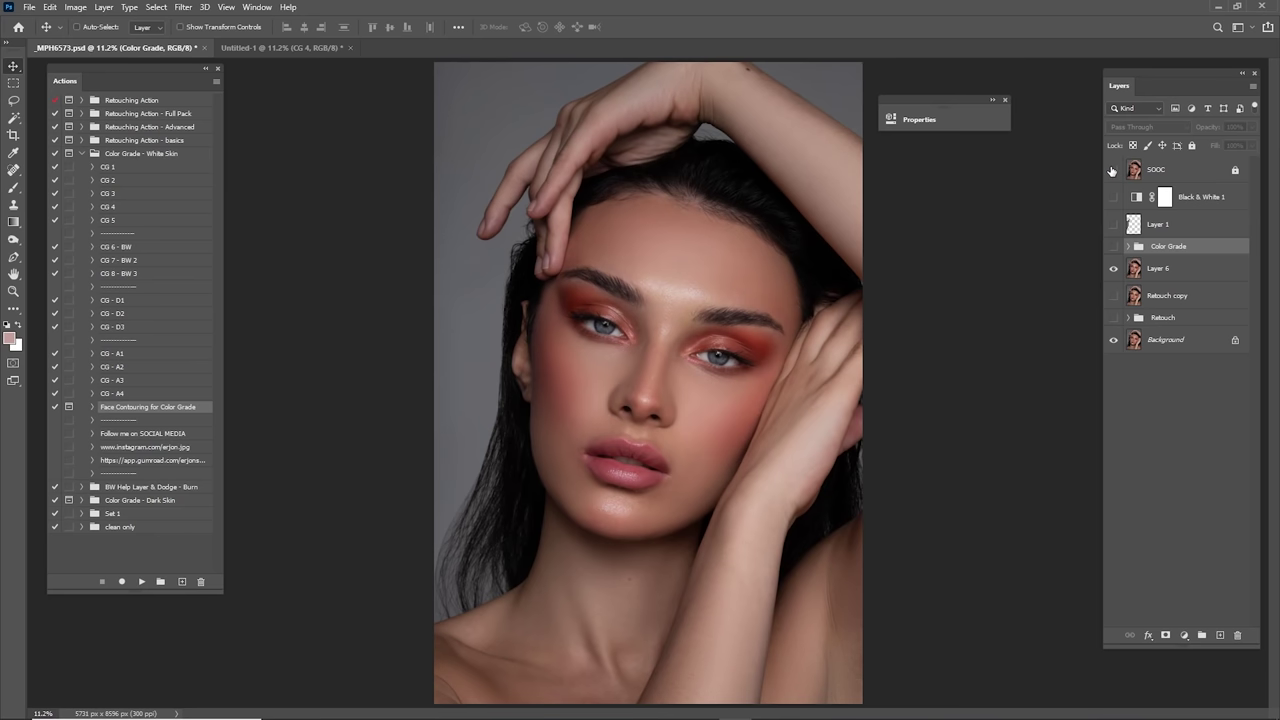
click(1113, 247)
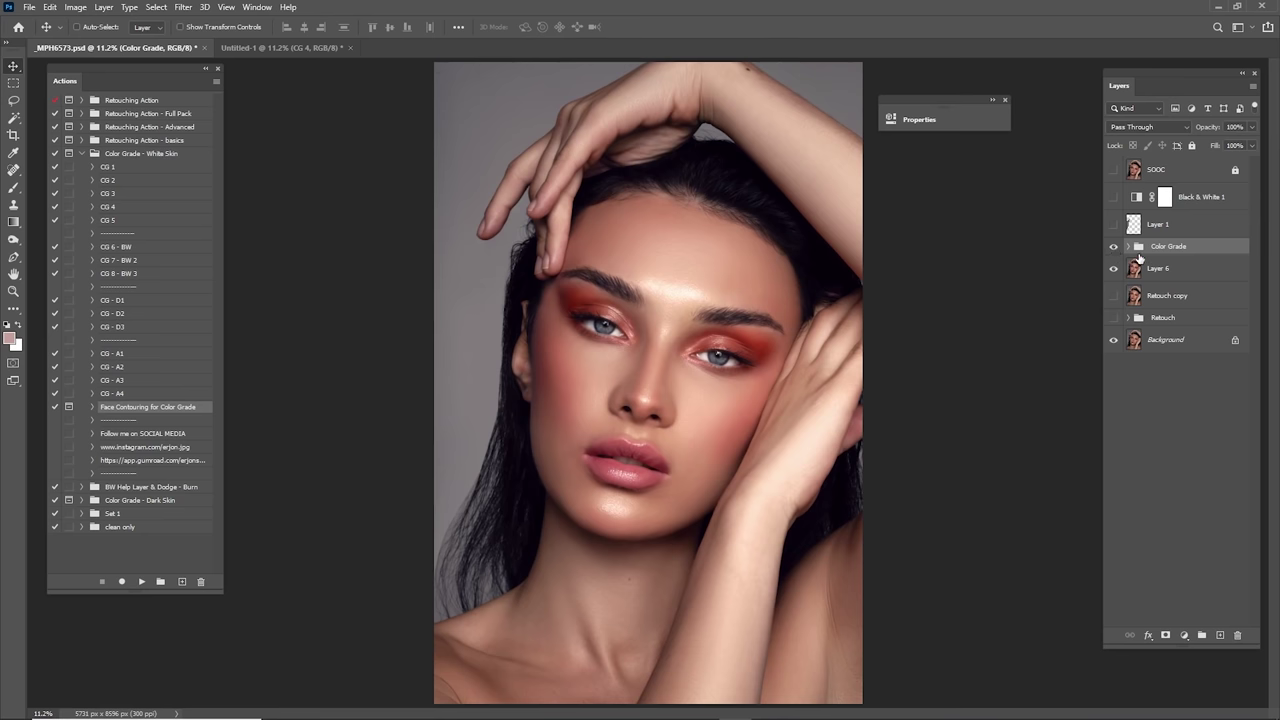
Step: Compare the full color-graded portrait with the SOOC original by toggling the SOOC layer
click(1113, 172)
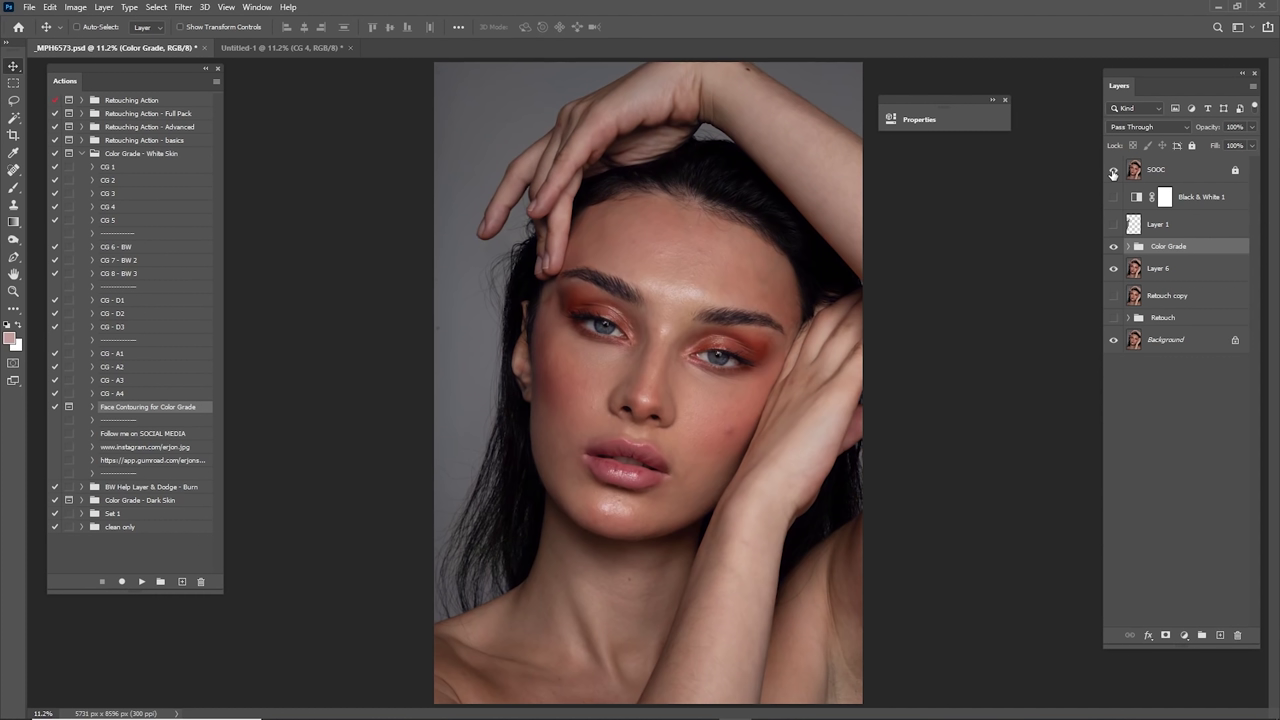
click(1113, 173)
click(1113, 173)
click(1113, 173)
Step: Examine the eyes, nose and cheeks close up, comparing the finished skin with the SOOC original
key(z)
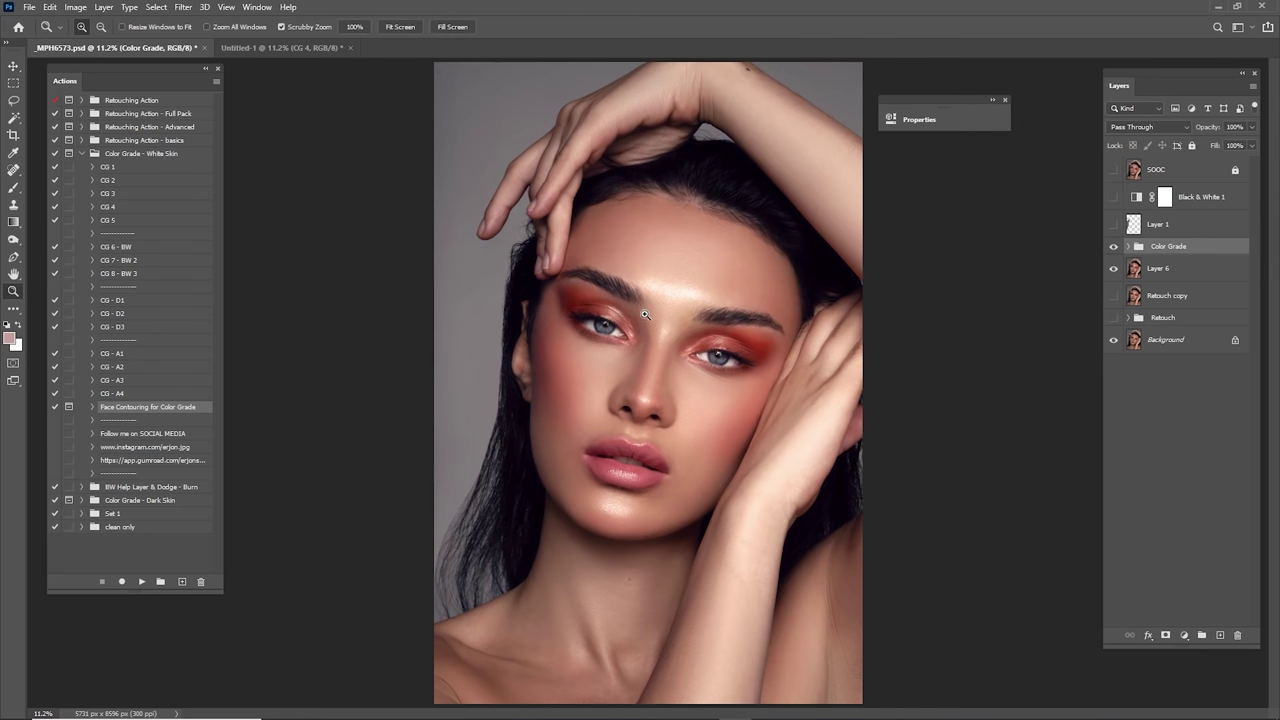
drag(660, 284, 744, 357)
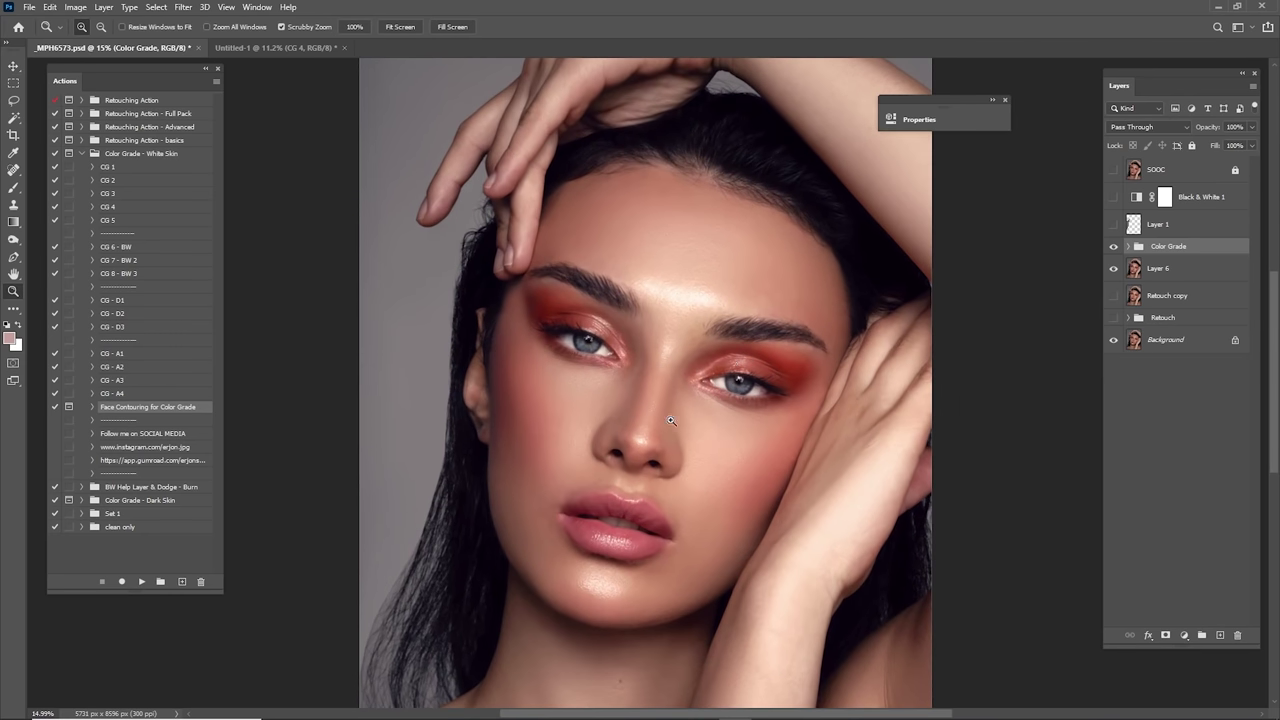
drag(660, 430, 687, 437)
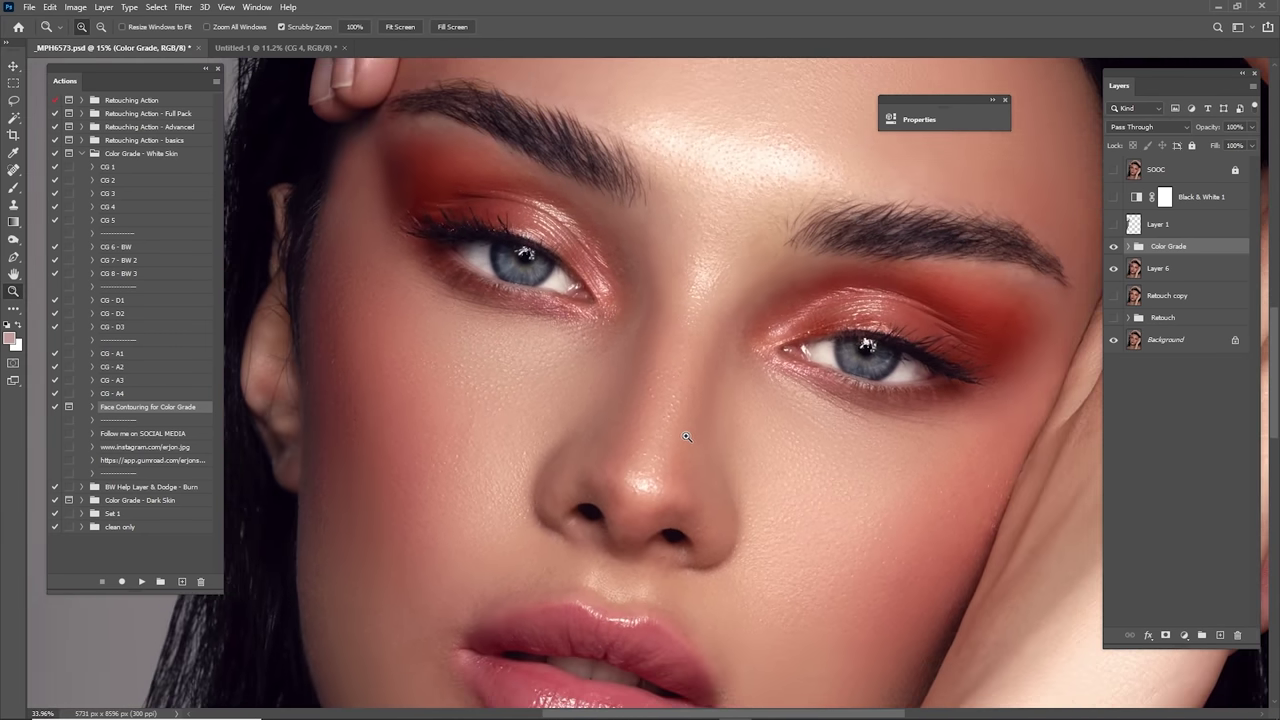
click(1112, 171)
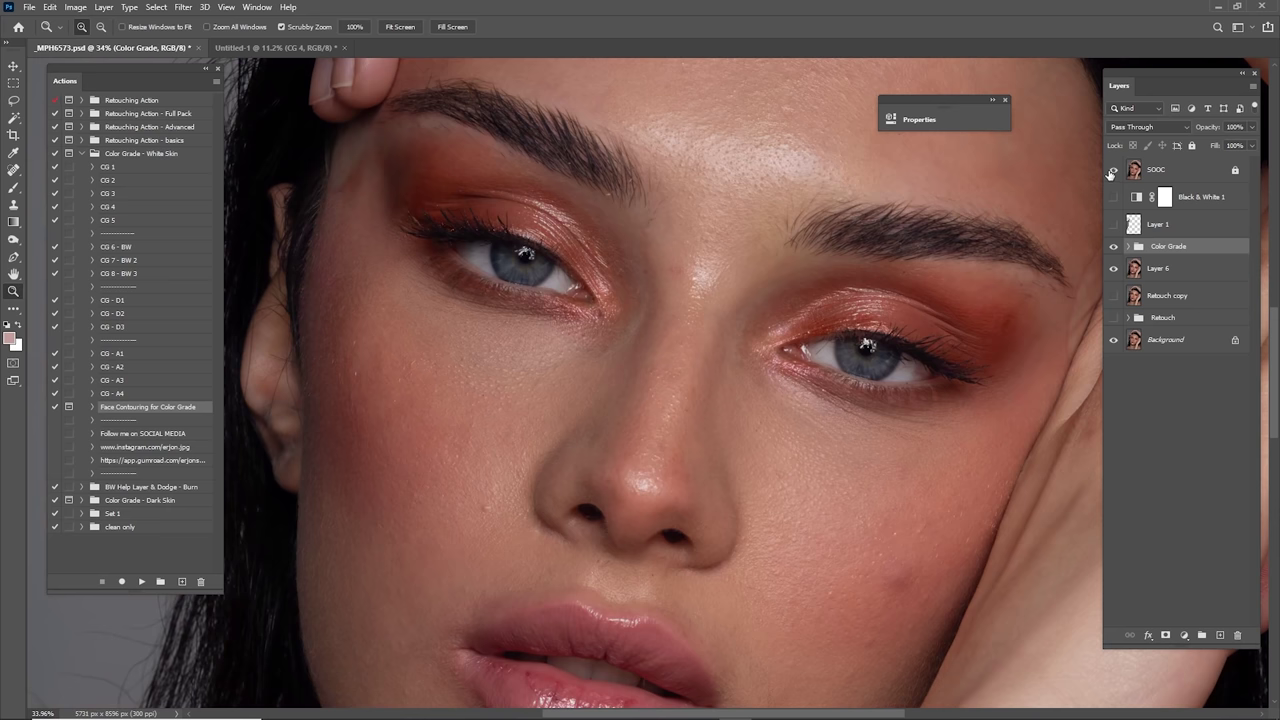
click(1112, 171)
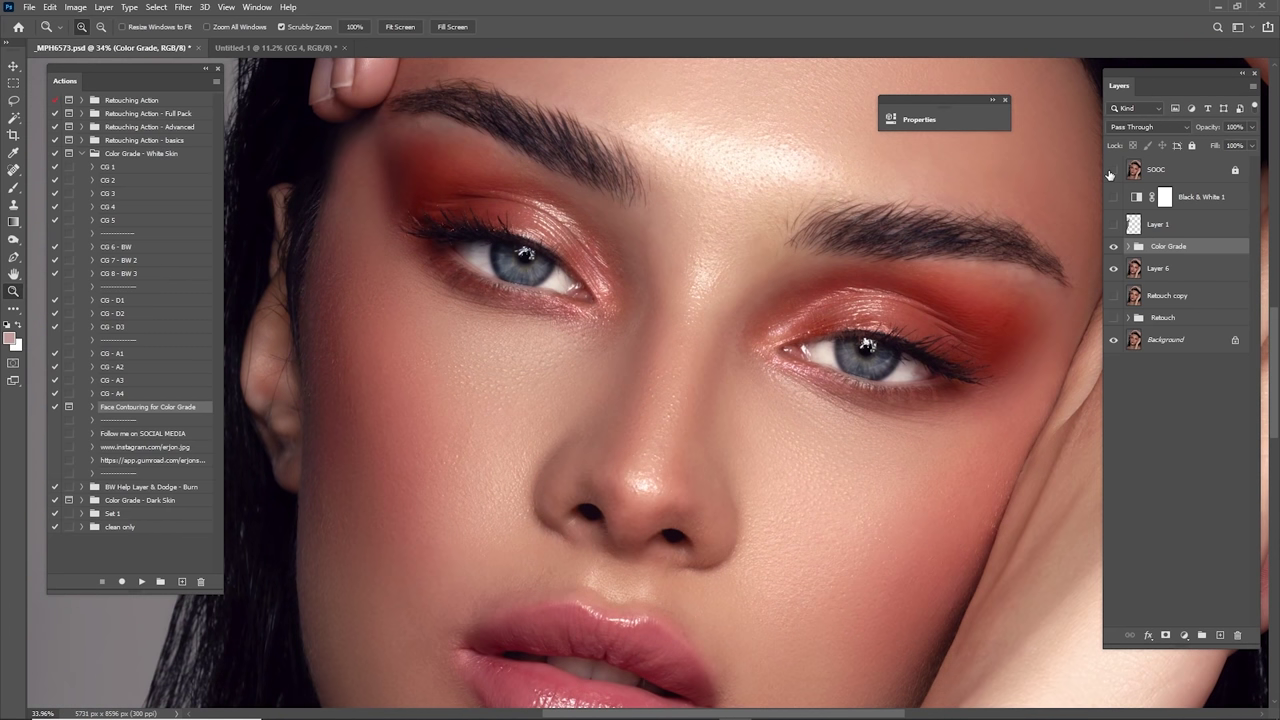
click(1112, 171)
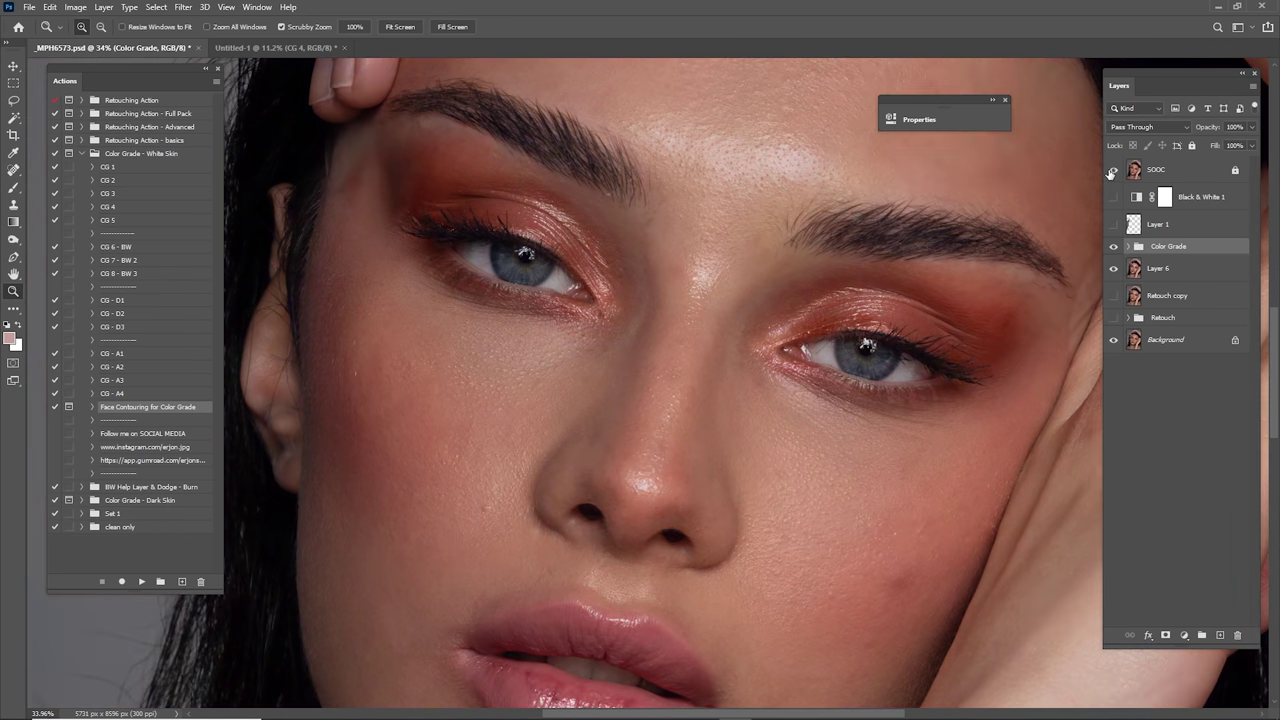
click(1112, 171)
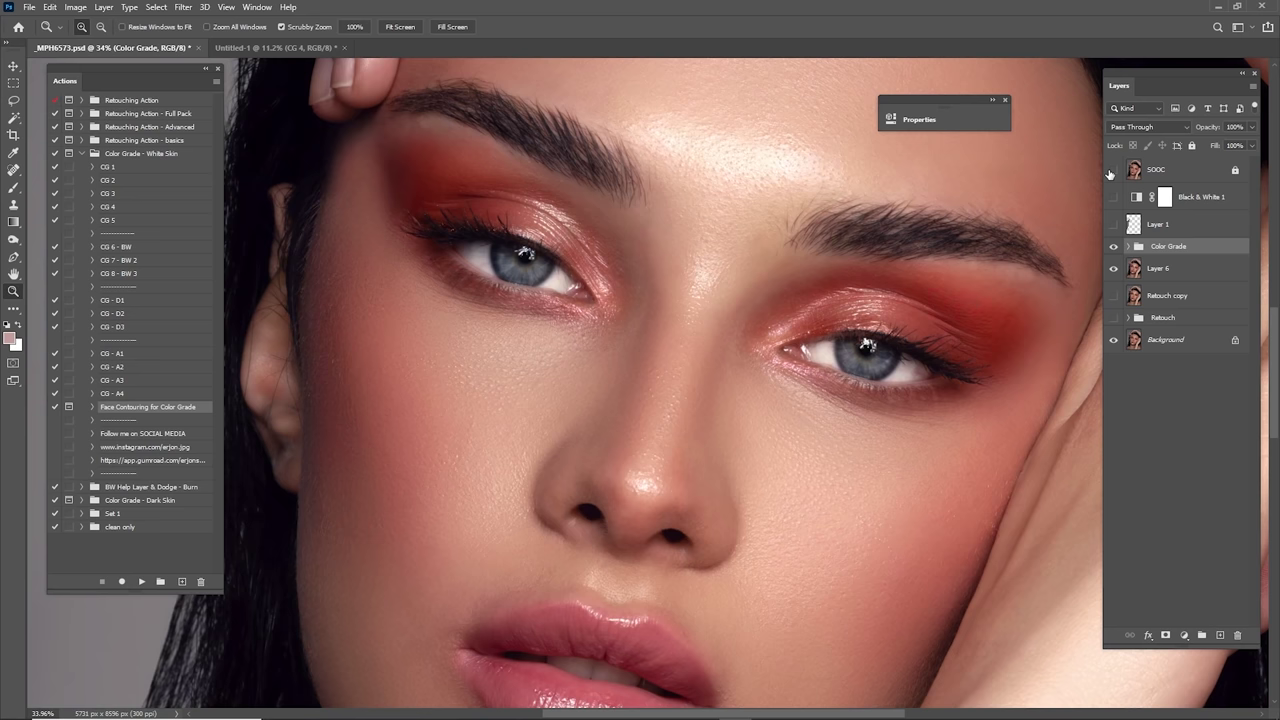
click(1112, 171)
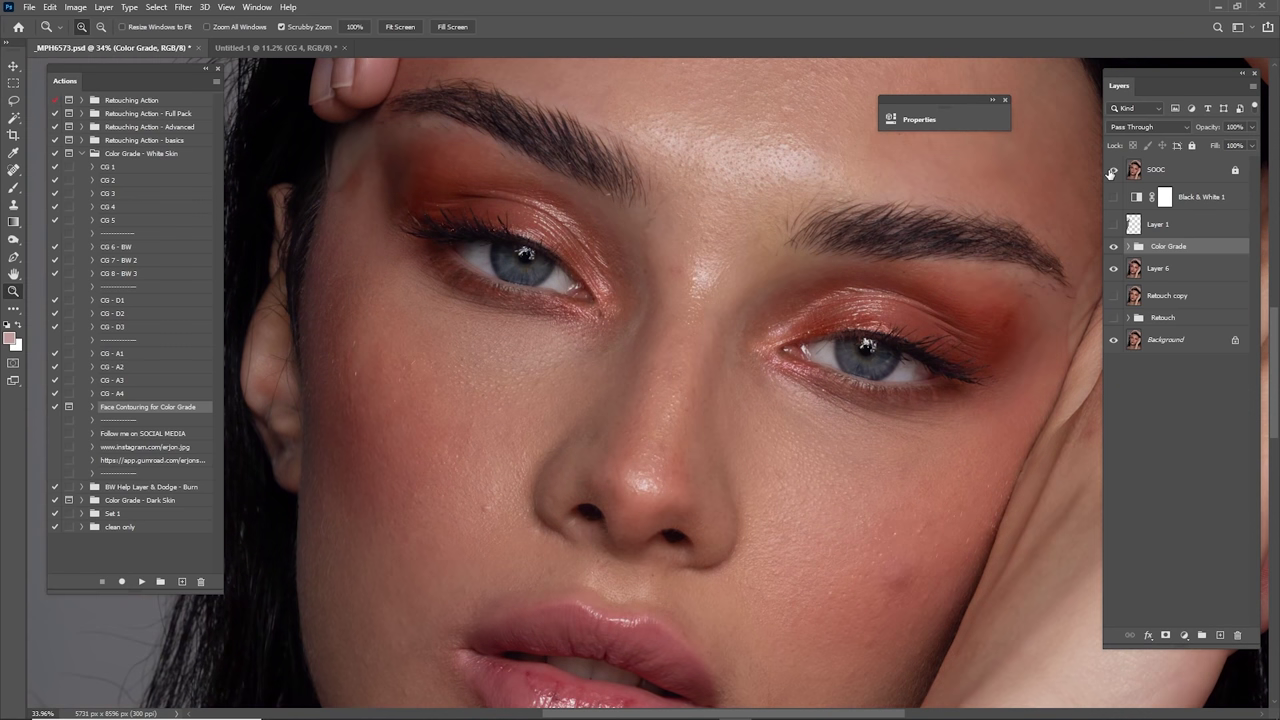
click(1111, 171)
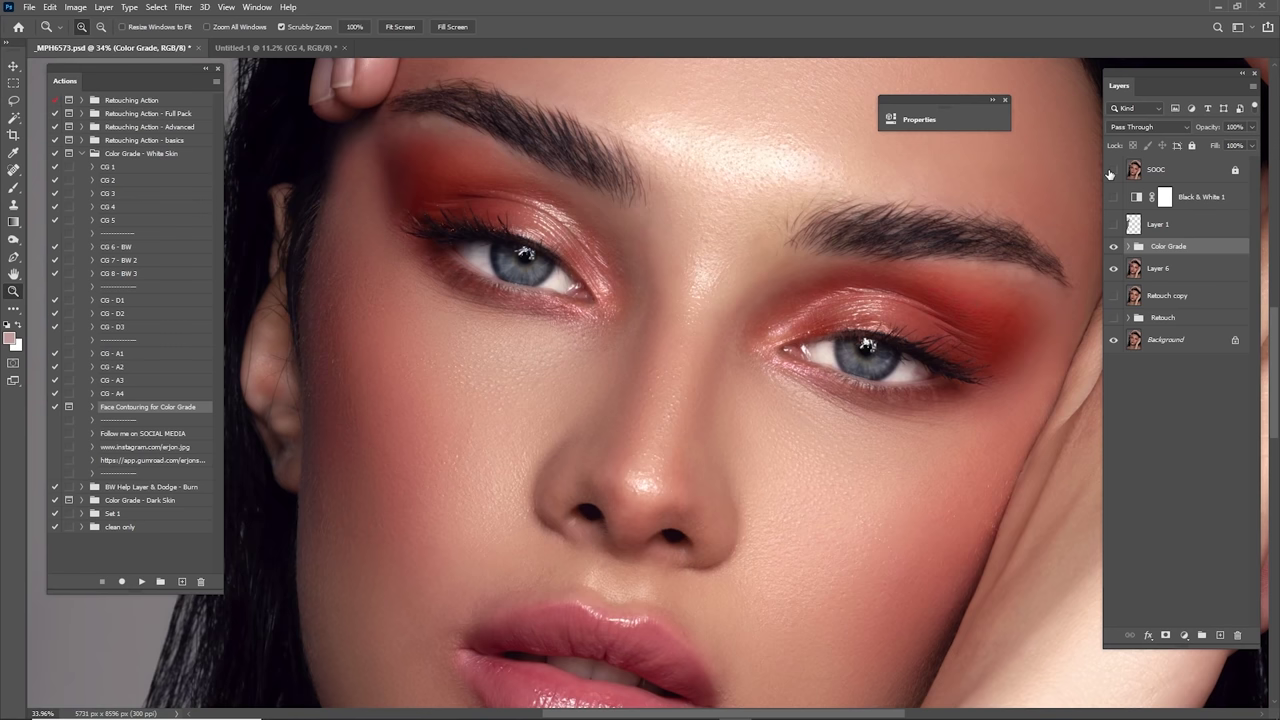
key(ctrl+0)
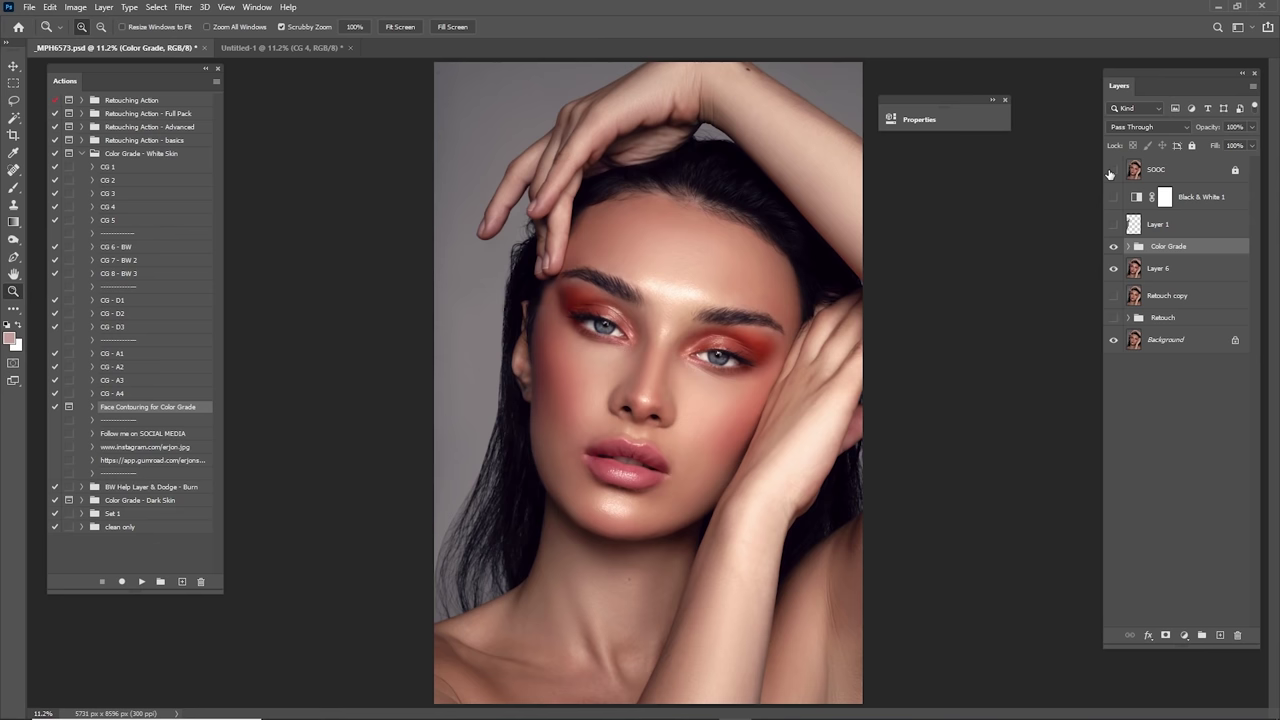
Step: Check the whole portrait with and without the Color Grade group and against the SOOC layer
key(ctrl+comma)
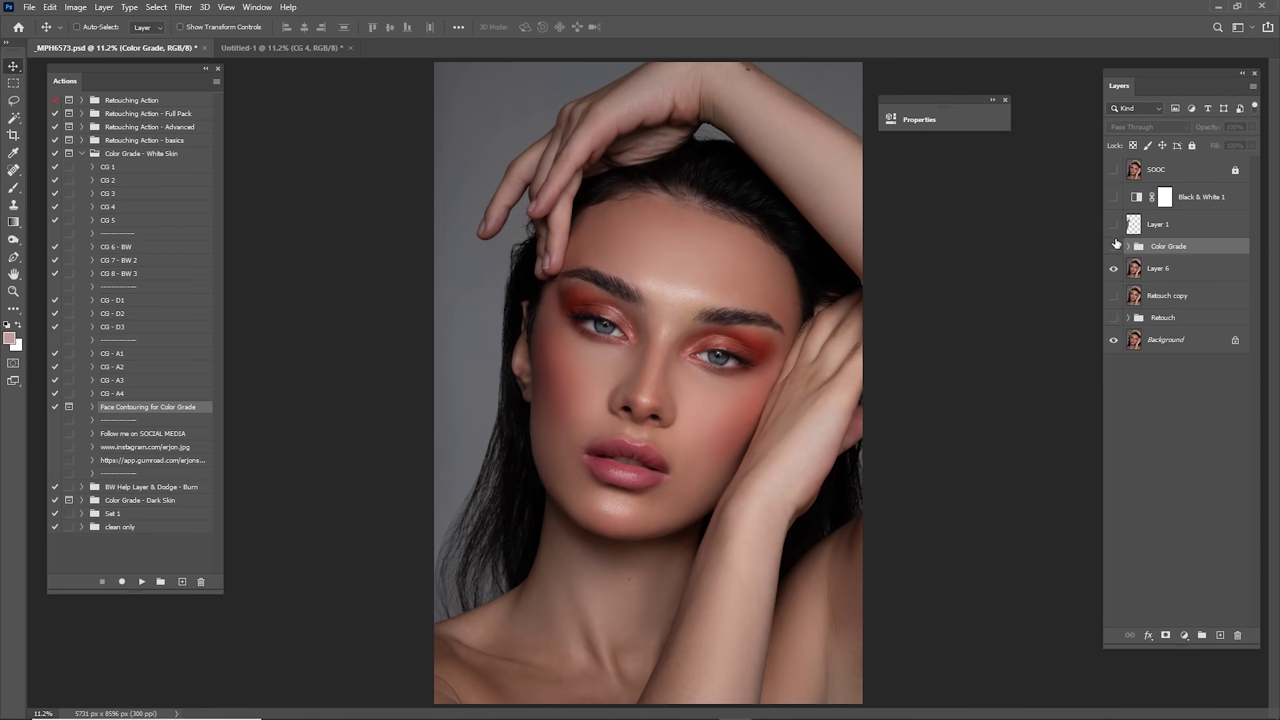
click(1114, 247)
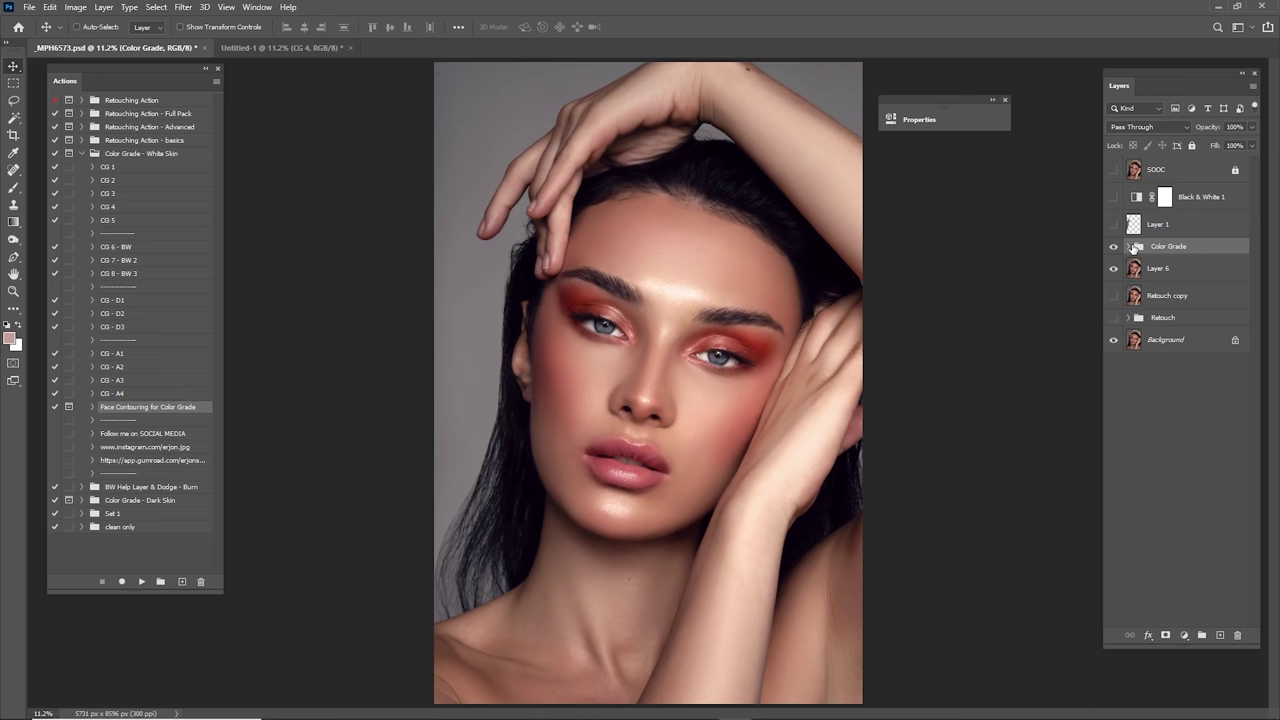
click(1113, 170)
click(1113, 171)
click(1113, 171)
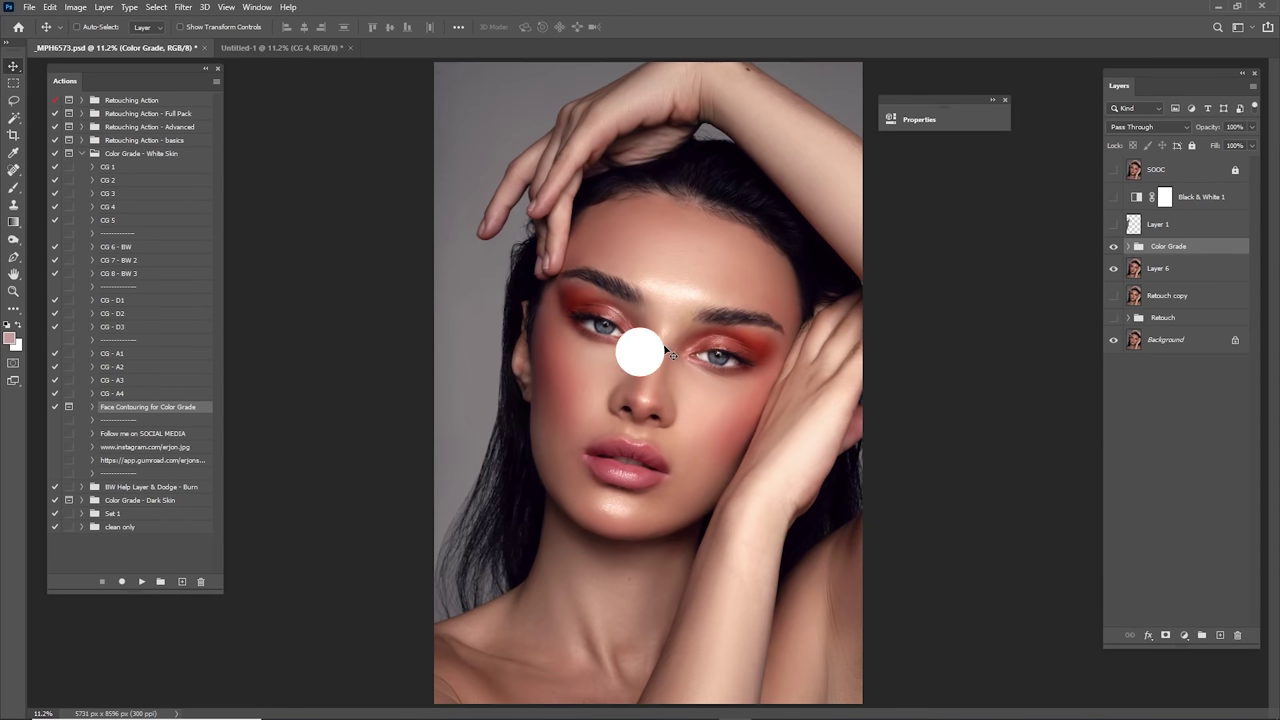